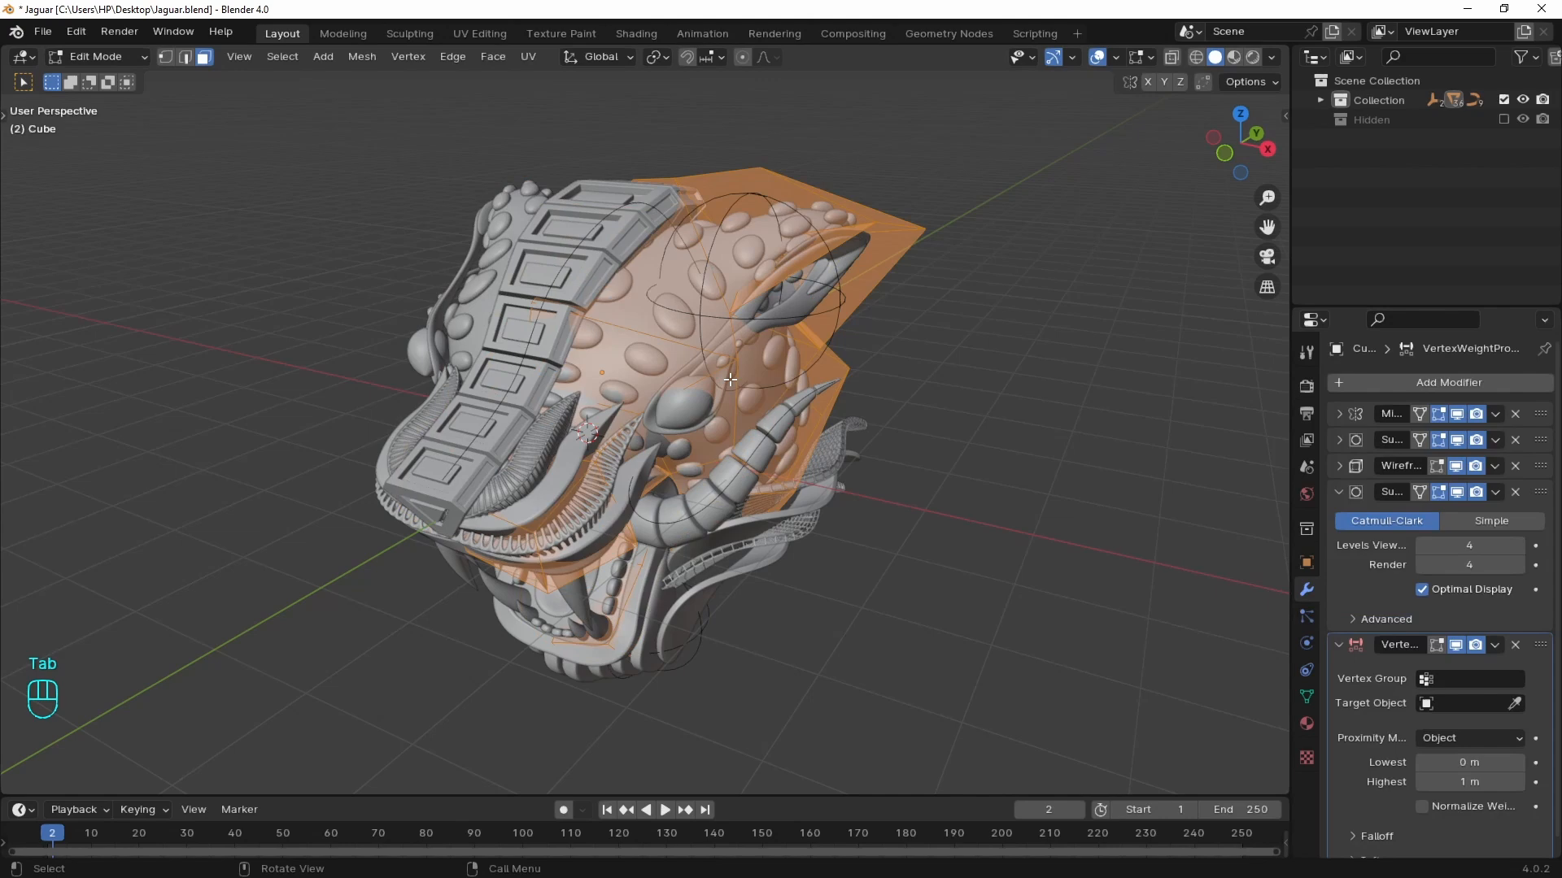
- Create a vertex group named Group on the head mesh and assign all of its vertices to it
{"action": "key", "text": "1"}
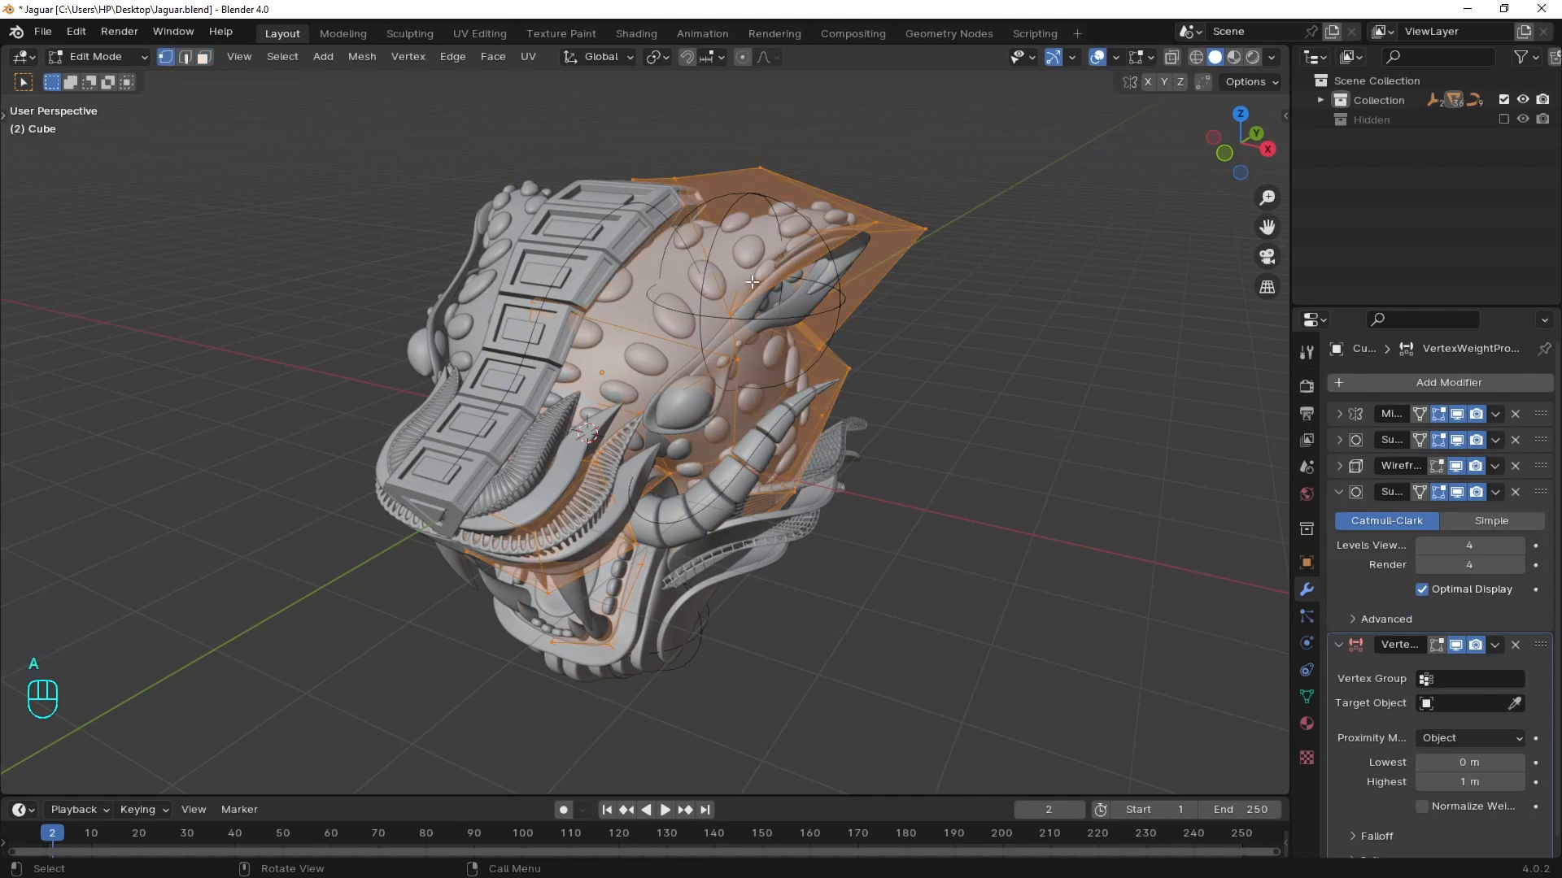
{"action": "left_click", "coordinate": [1306, 697]}
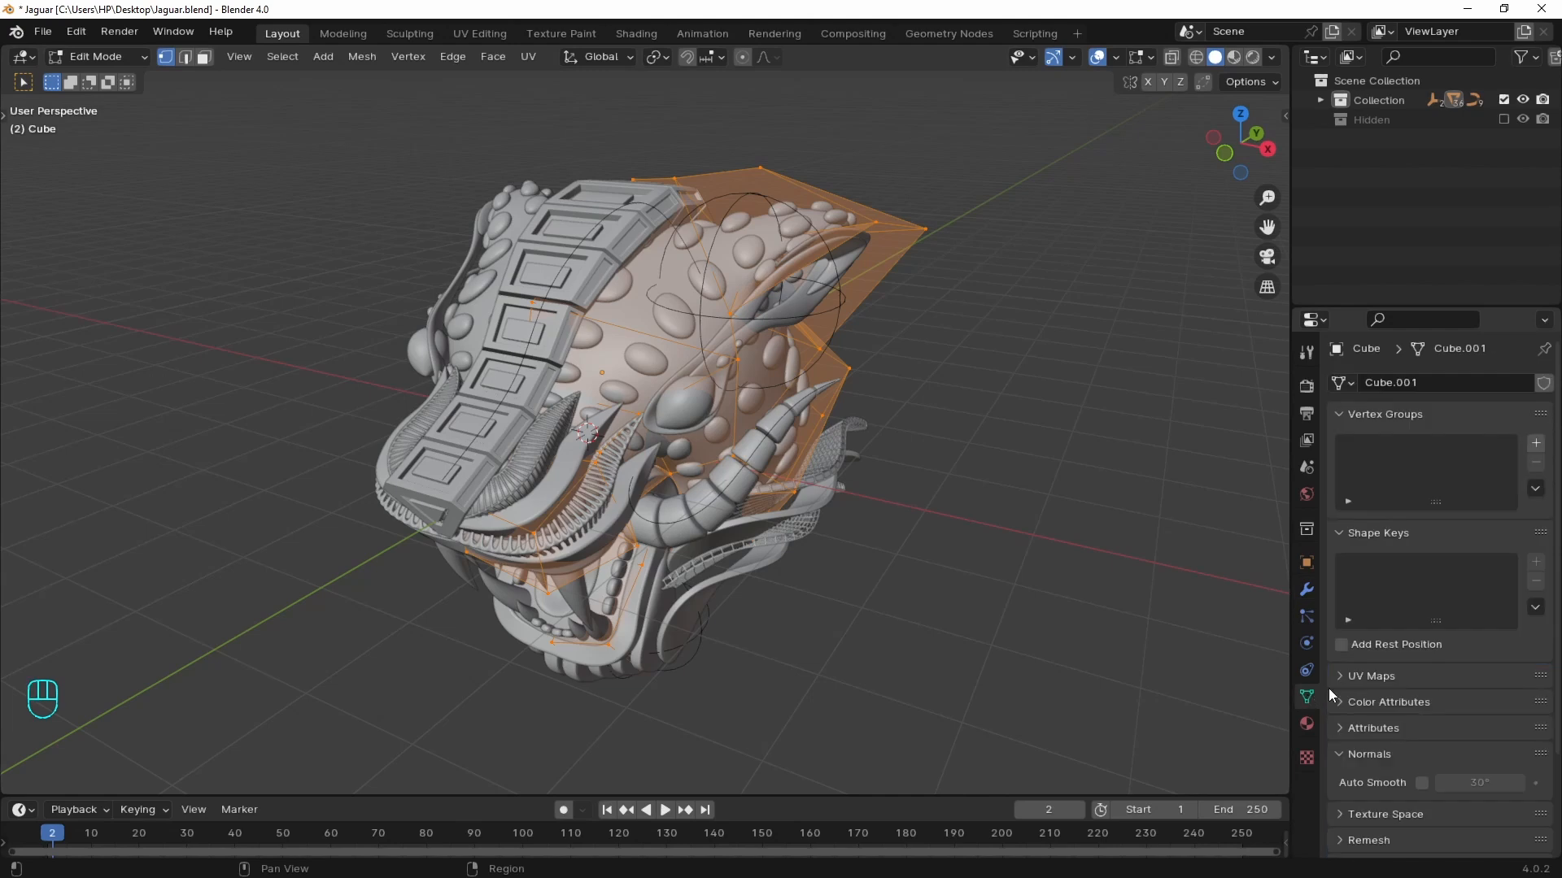
{"action": "left_click", "coordinate": [1536, 442]}
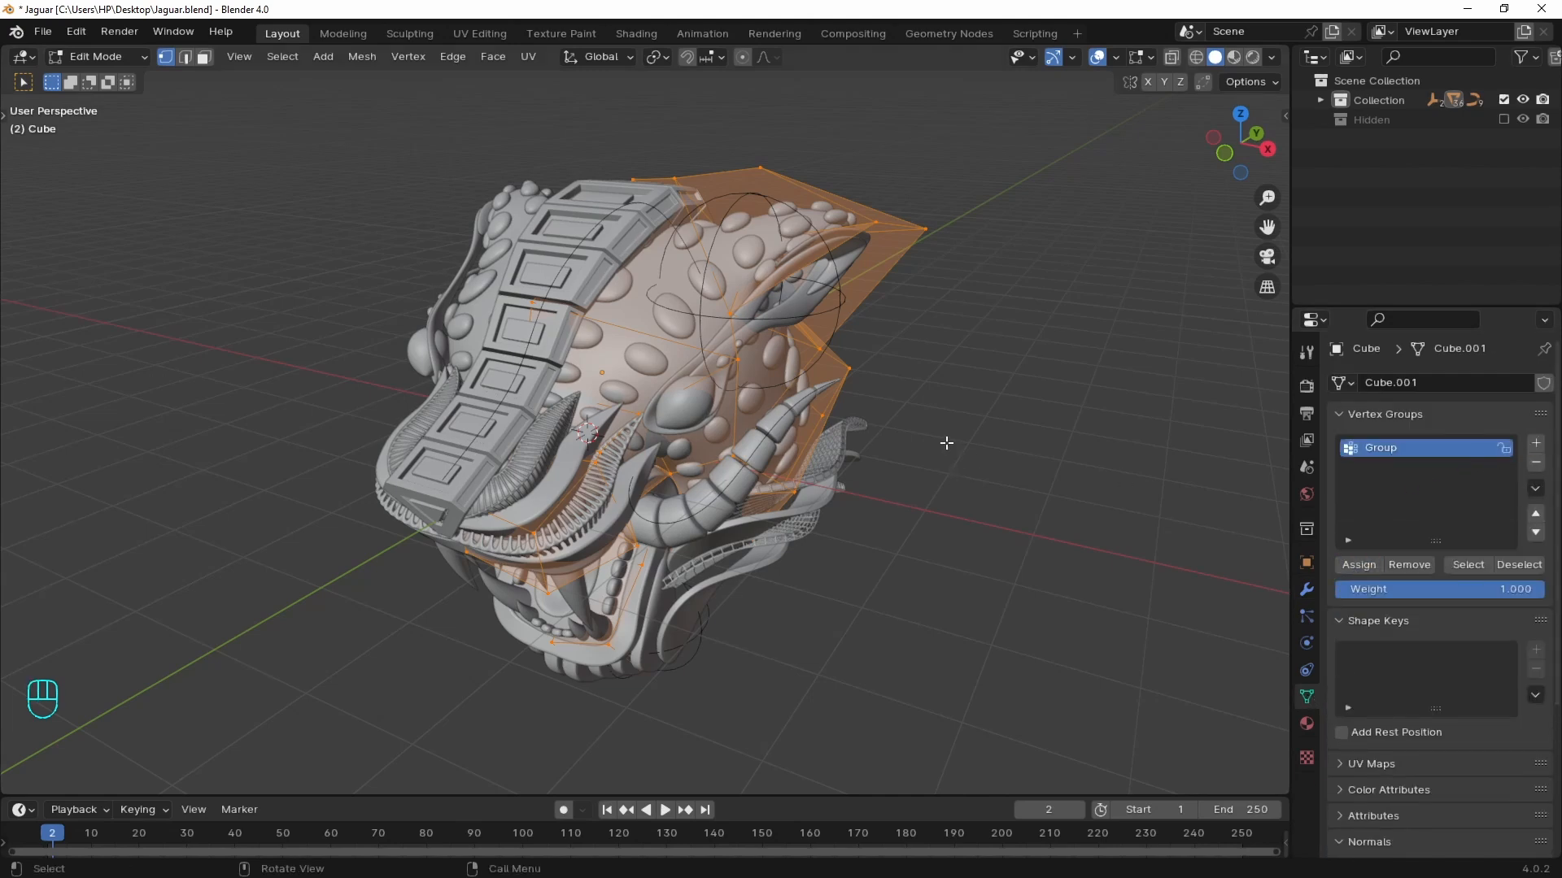
{"action": "key", "text": "Tab"}
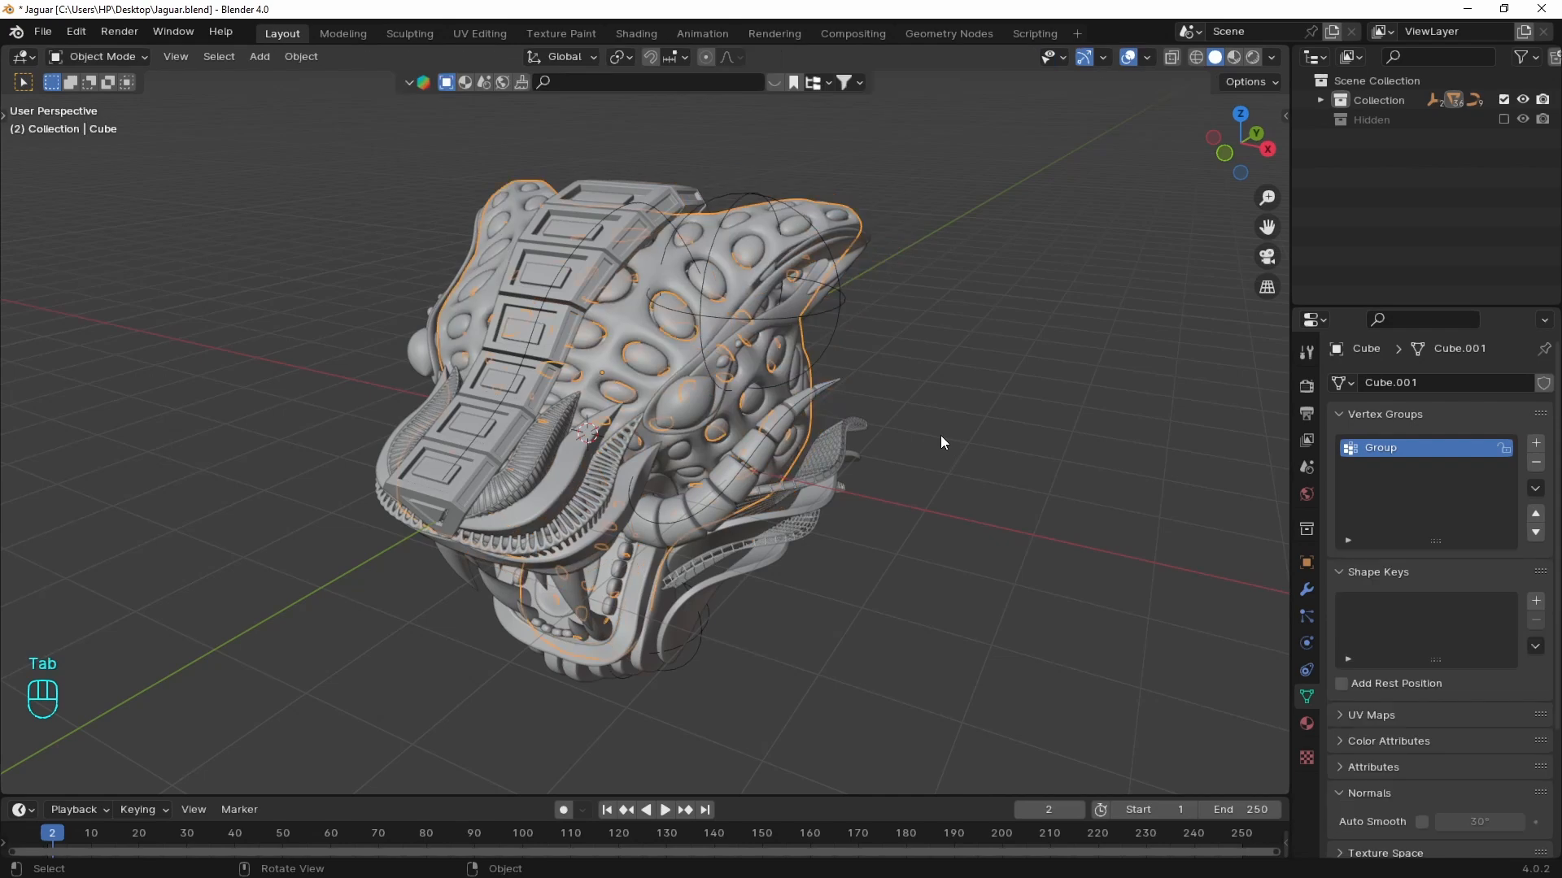
- Configure the Vertex Weight Proximity modifier with vertex group Group, target object Empty.001 and Geometry proximity mode
{"action": "left_click", "coordinate": [1307, 589]}
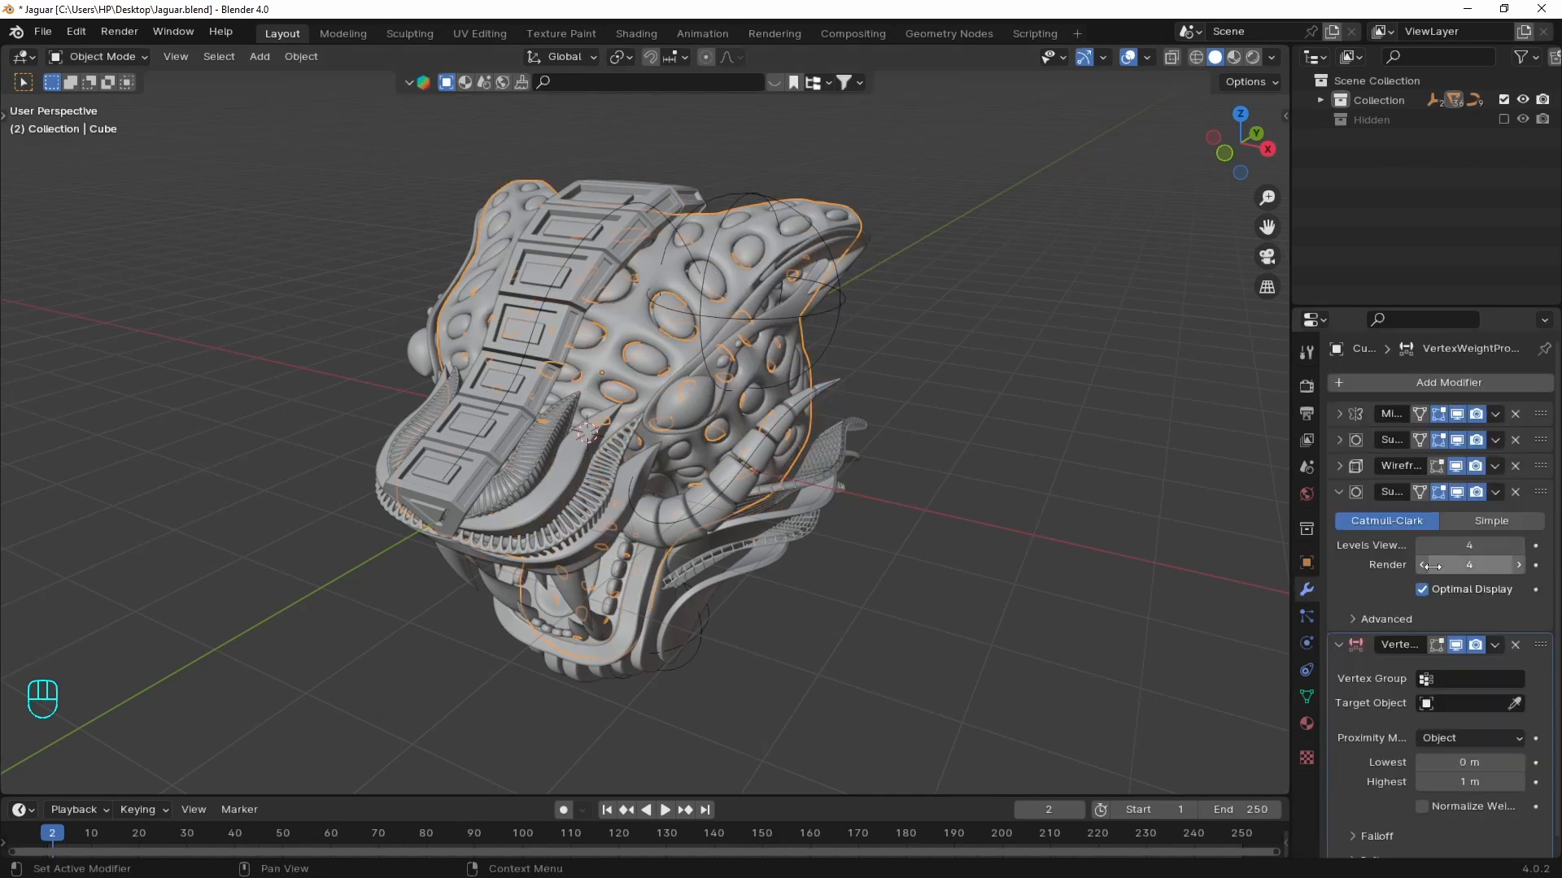
{"action": "left_click", "coordinate": [1438, 679]}
{"action": "left_click", "coordinate": [1359, 478]}
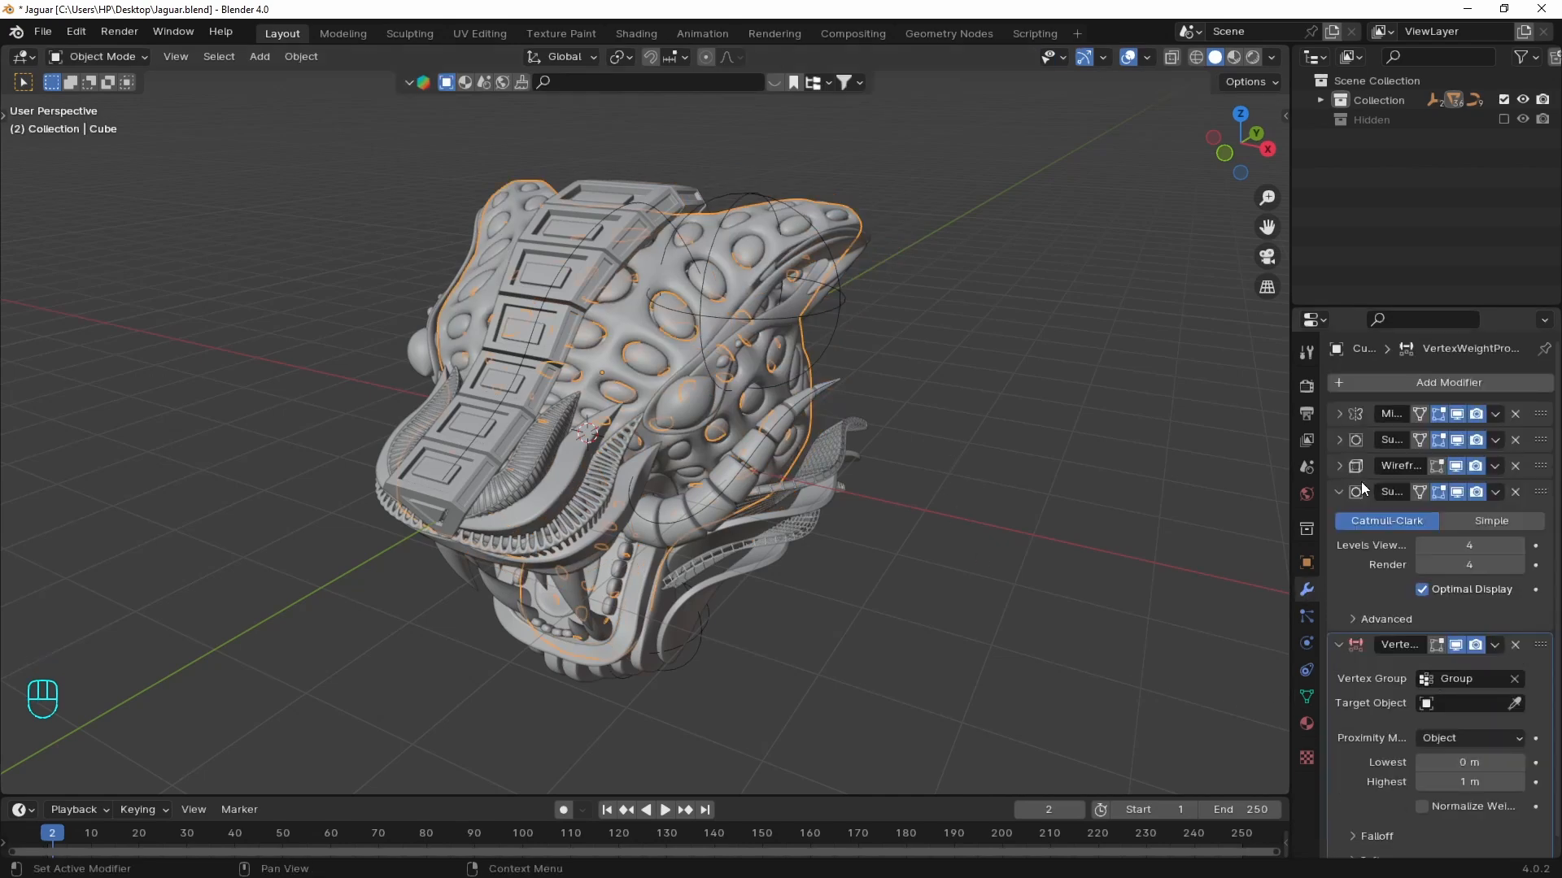
{"action": "left_click", "coordinate": [1515, 703]}
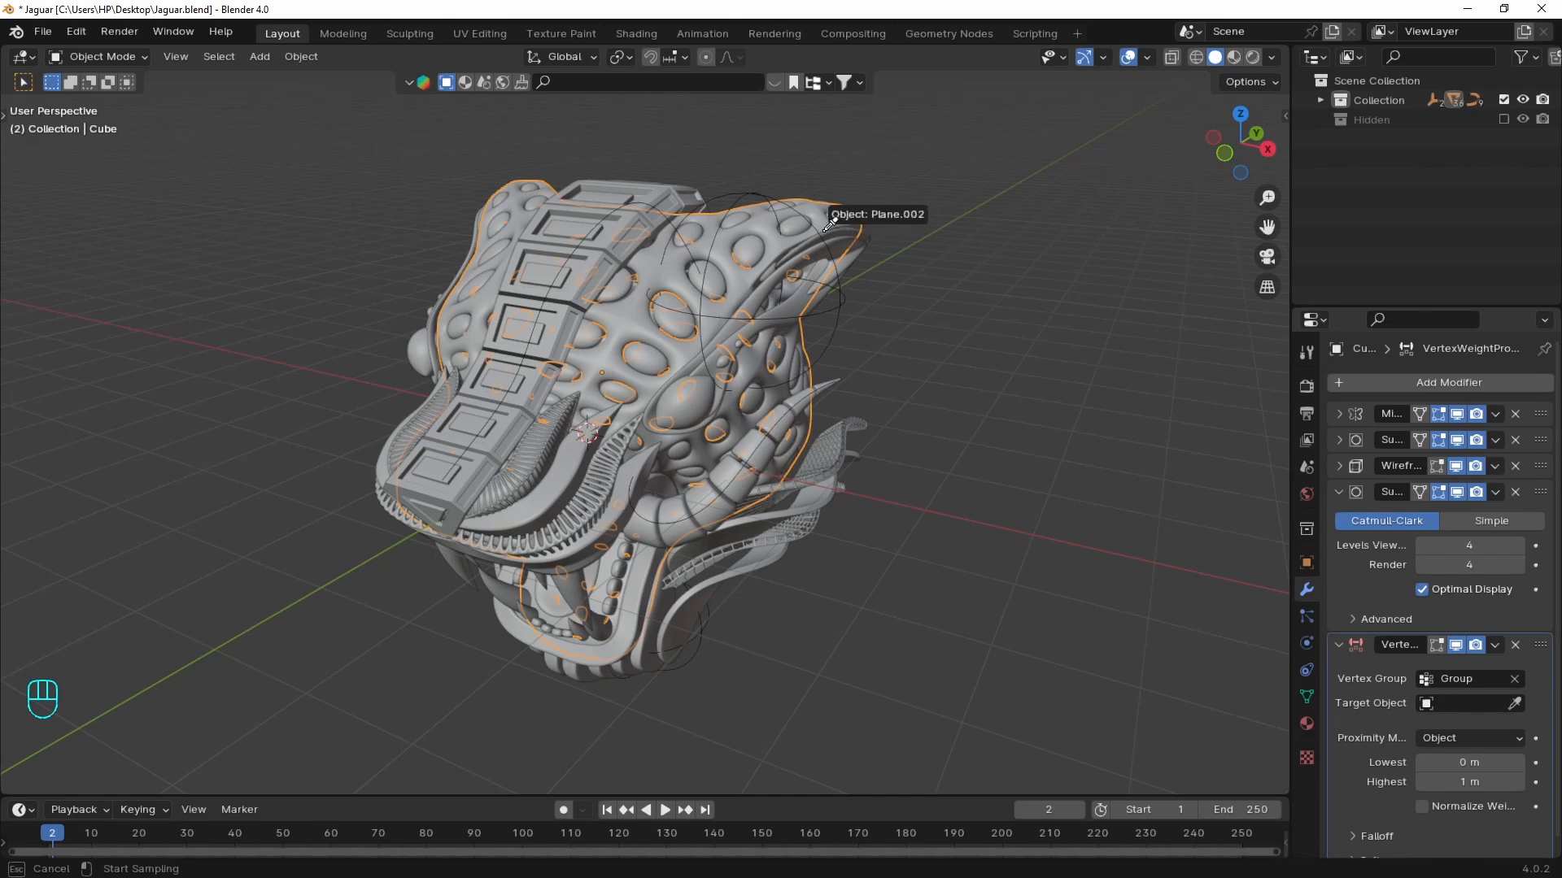
{"action": "left_click", "coordinate": [749, 196]}
{"action": "left_click", "coordinate": [1443, 738]}
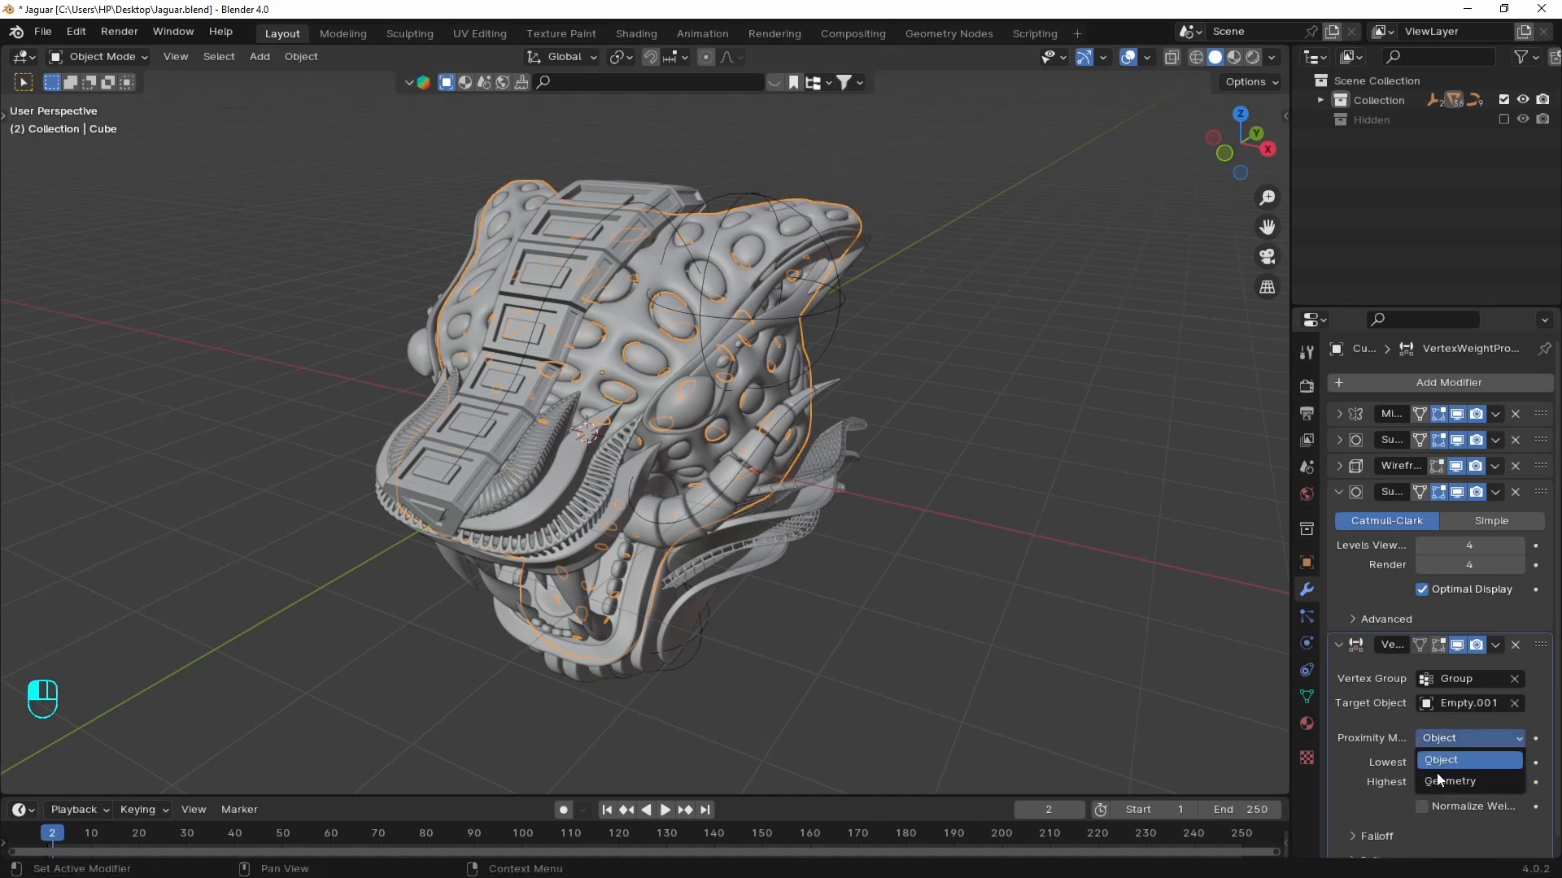
{"action": "left_click", "coordinate": [1438, 780]}
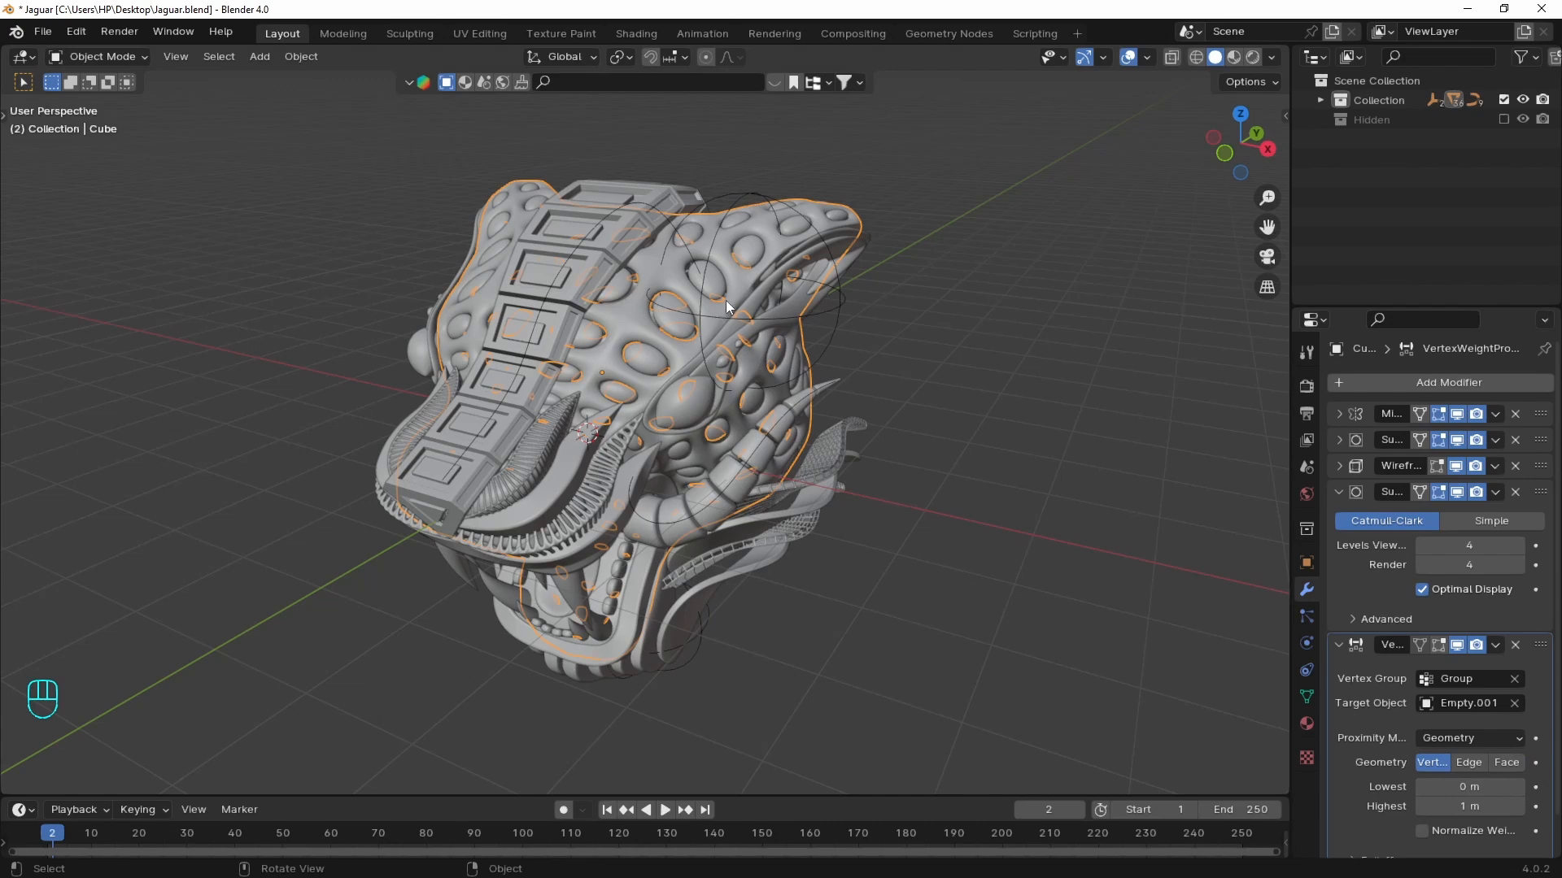
- Using the weight paint display for feedback, set the proximity modifier's Lowest to 0.8 m and Highest to 1.4 m, and return to Object Mode
{"action": "middle_click_drag", "start_coordinate": [725, 300], "coordinate": [783, 416]}
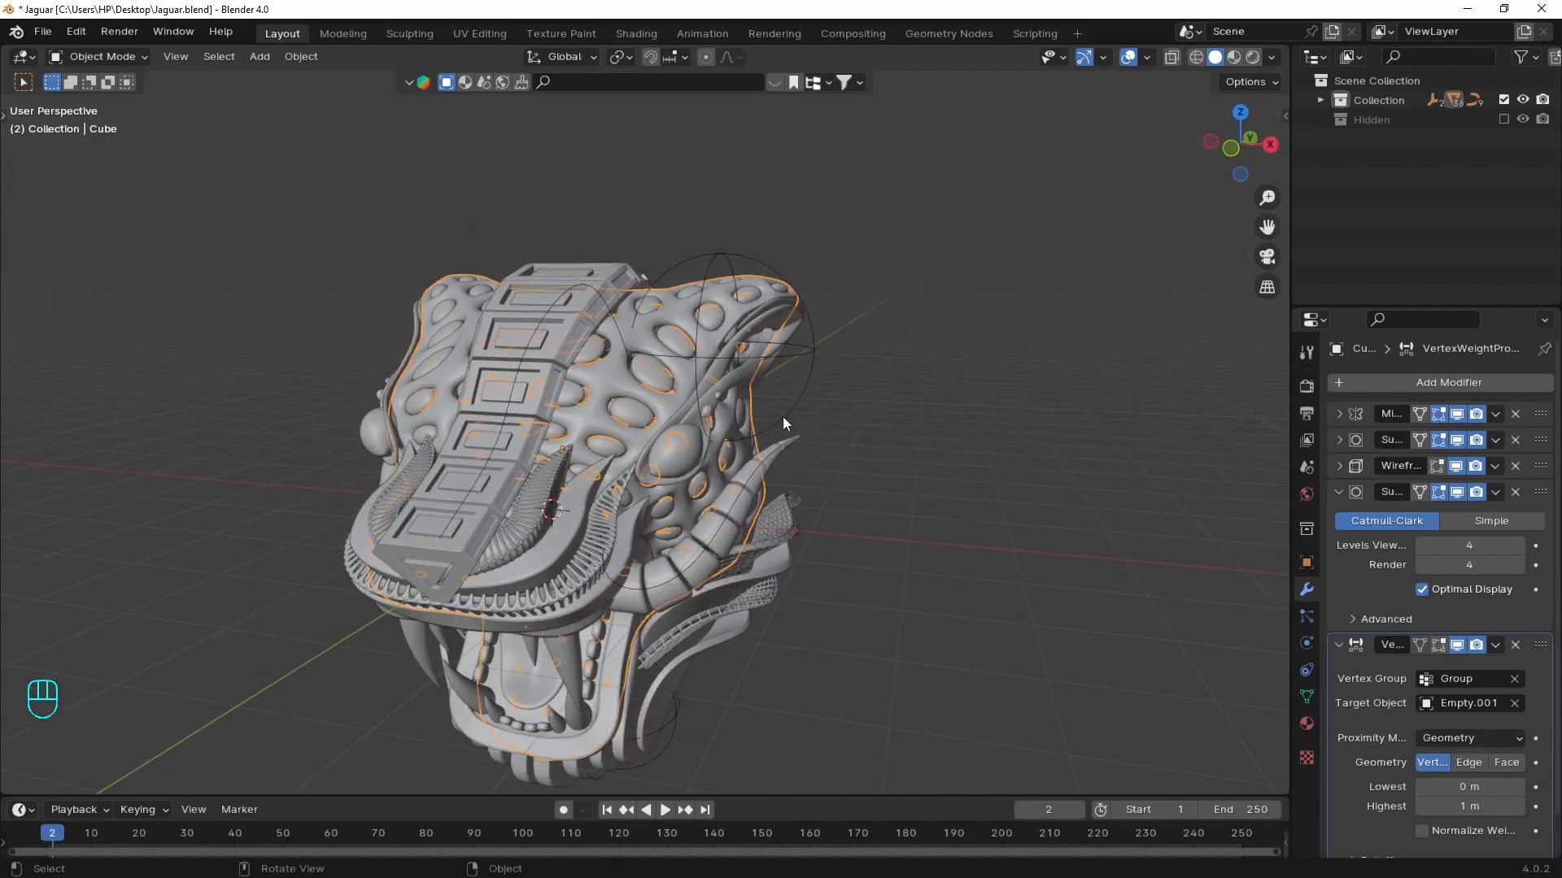
{"action": "key", "text": "ctrl+Tab"}
{"action": "left_click", "coordinate": [695, 227]}
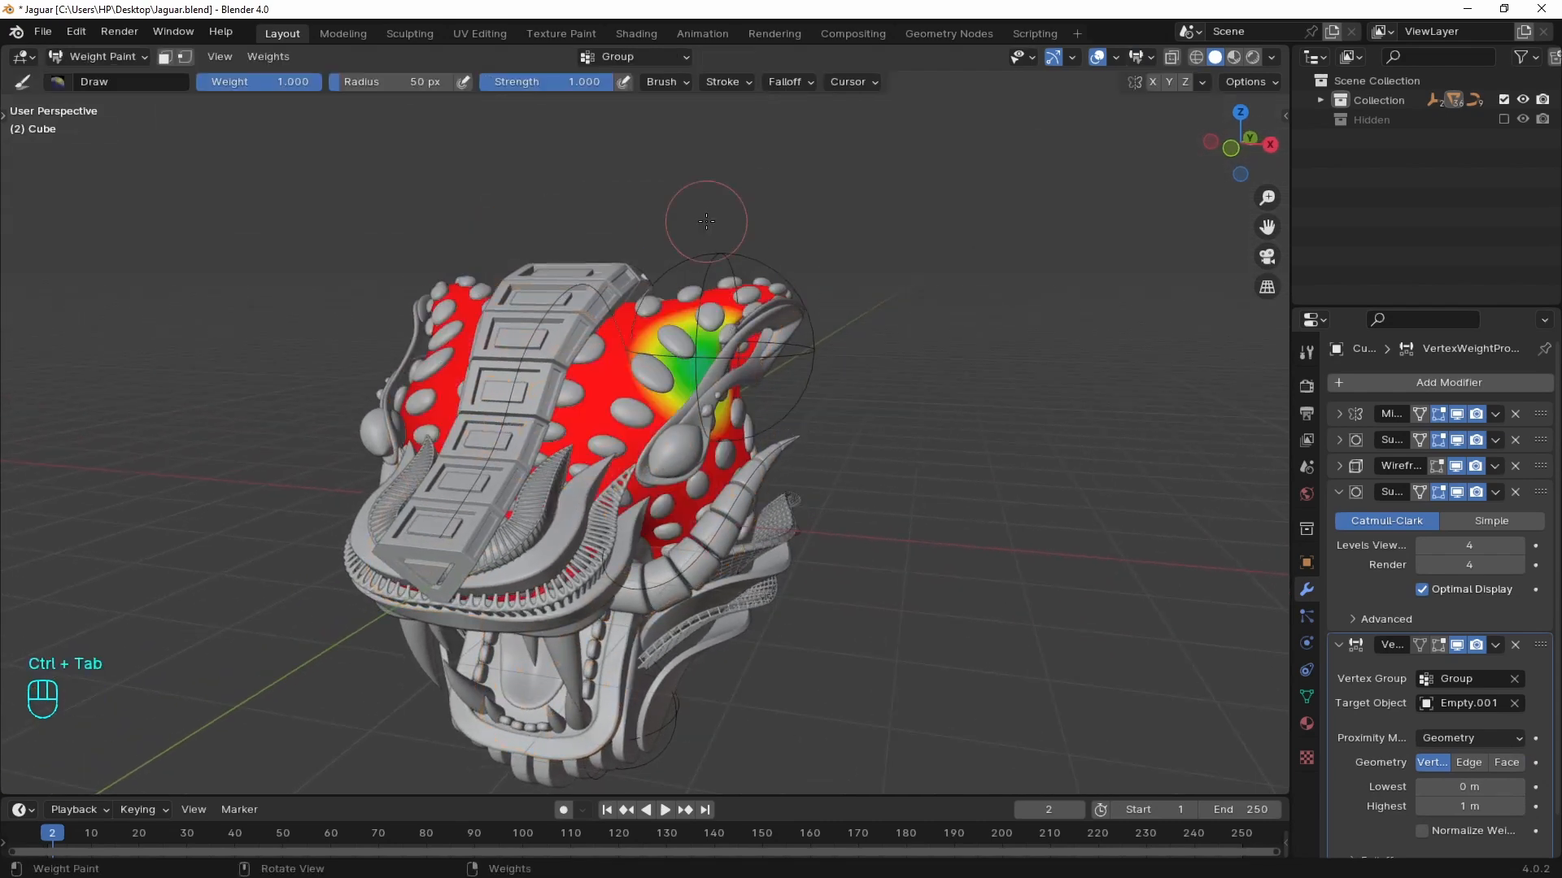
{"action": "middle_click_drag", "start_coordinate": [775, 346], "coordinate": [759, 368]}
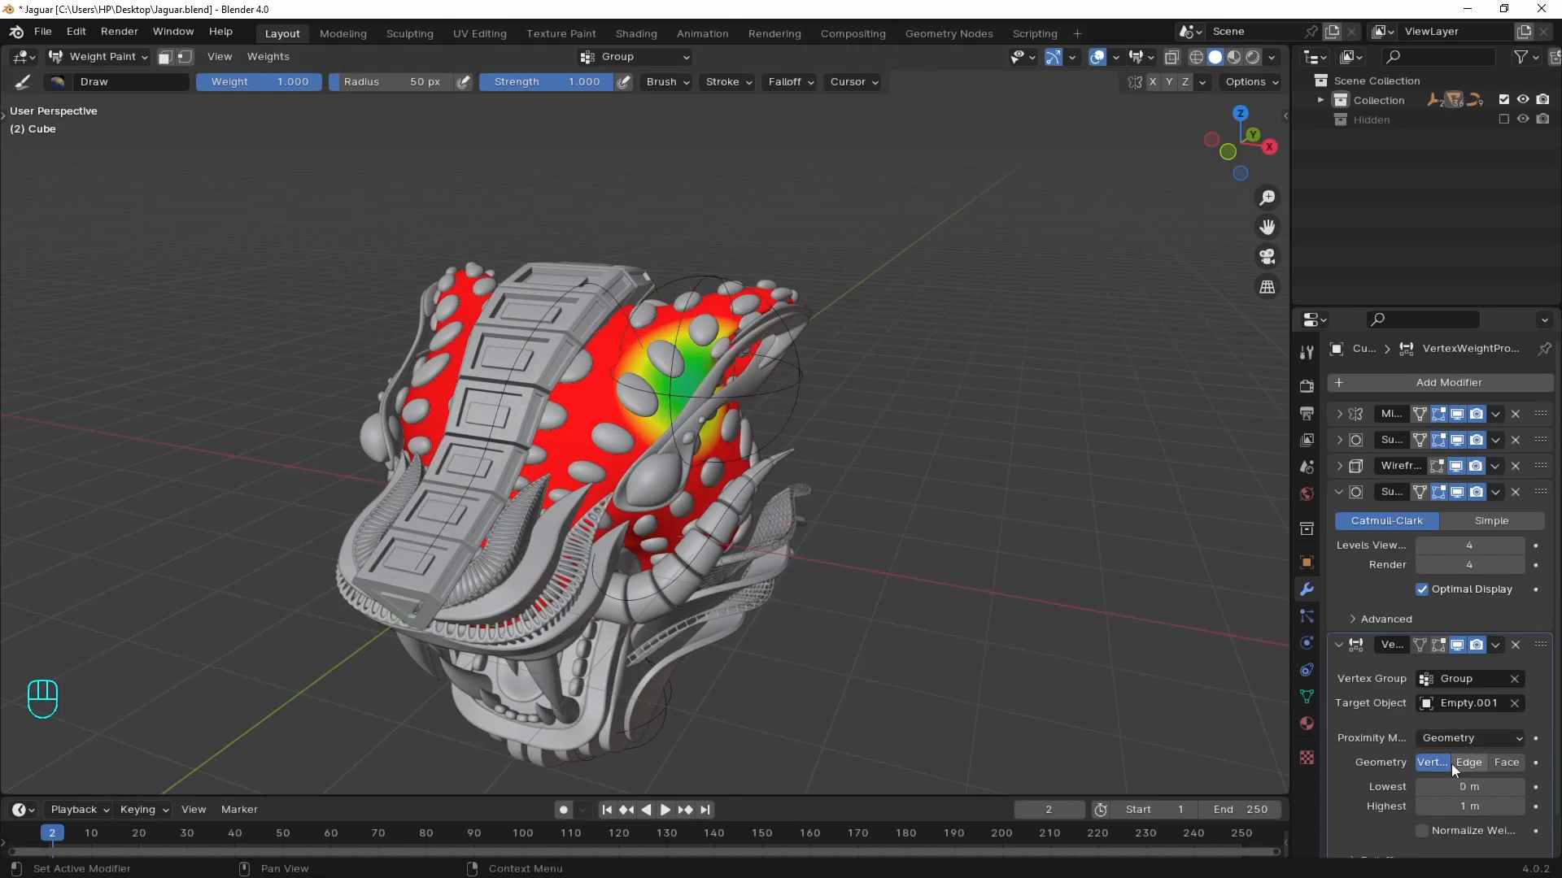
{"action": "scroll", "coordinate": [1452, 766], "scroll_direction": "down", "scroll_amount": 1}
{"action": "mouse_move", "coordinate": [1446, 746]}
{"action": "left_mouse_down"}
{"action": "mouse_move", "coordinate": [1492, 747]}
{"action": "mouse_move", "coordinate": [1473, 746]}
{"action": "mouse_move", "coordinate": [1485, 766]}
{"action": "left_mouse_up"}
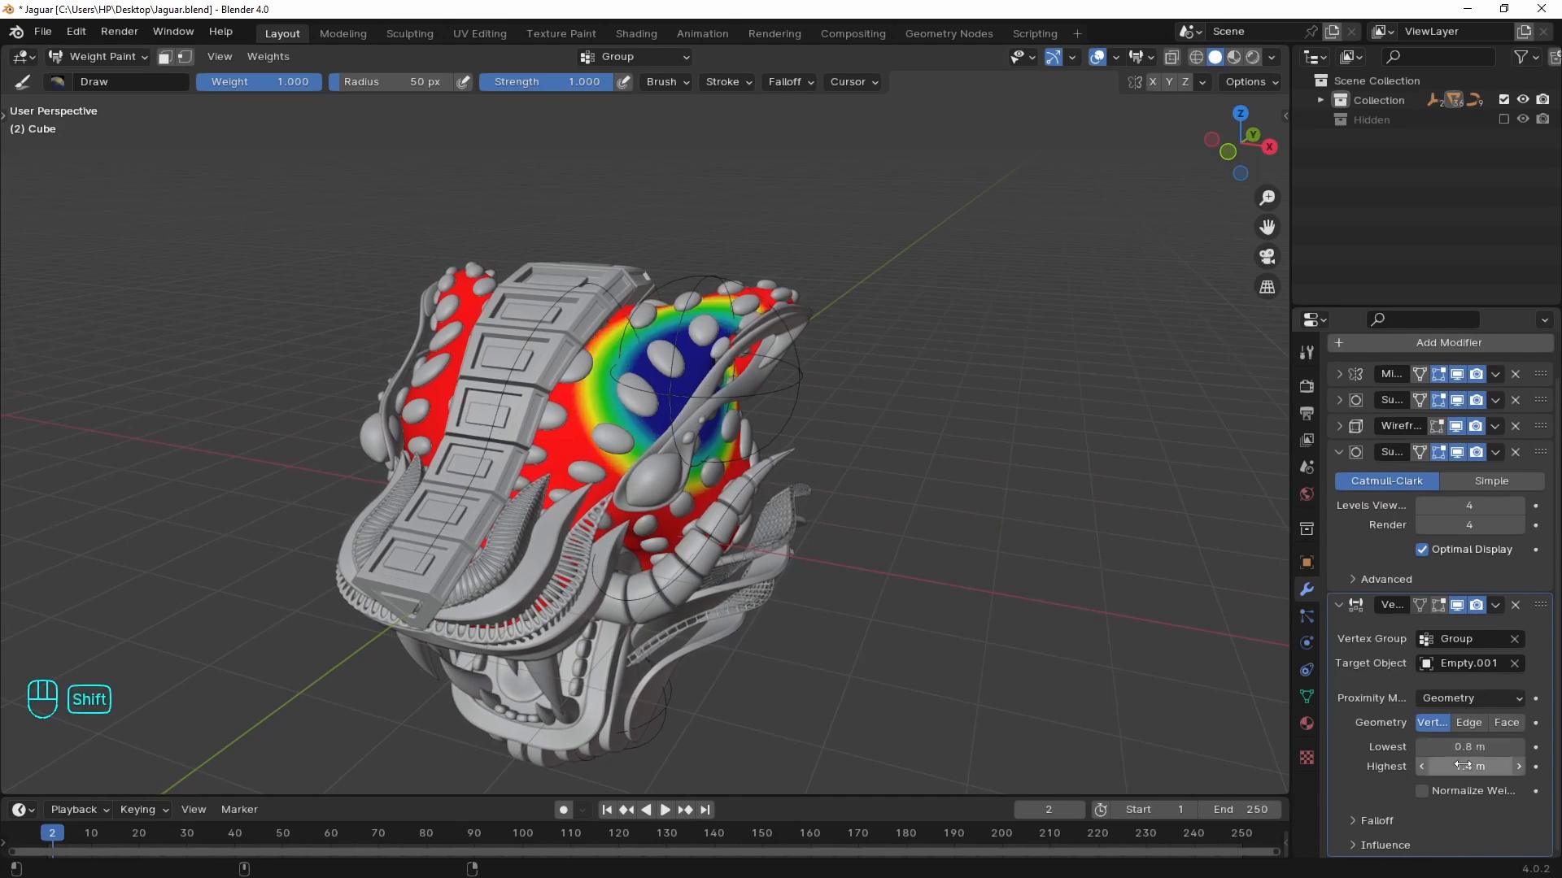
{"action": "middle_click_drag", "start_coordinate": [980, 561], "coordinate": [987, 525]}
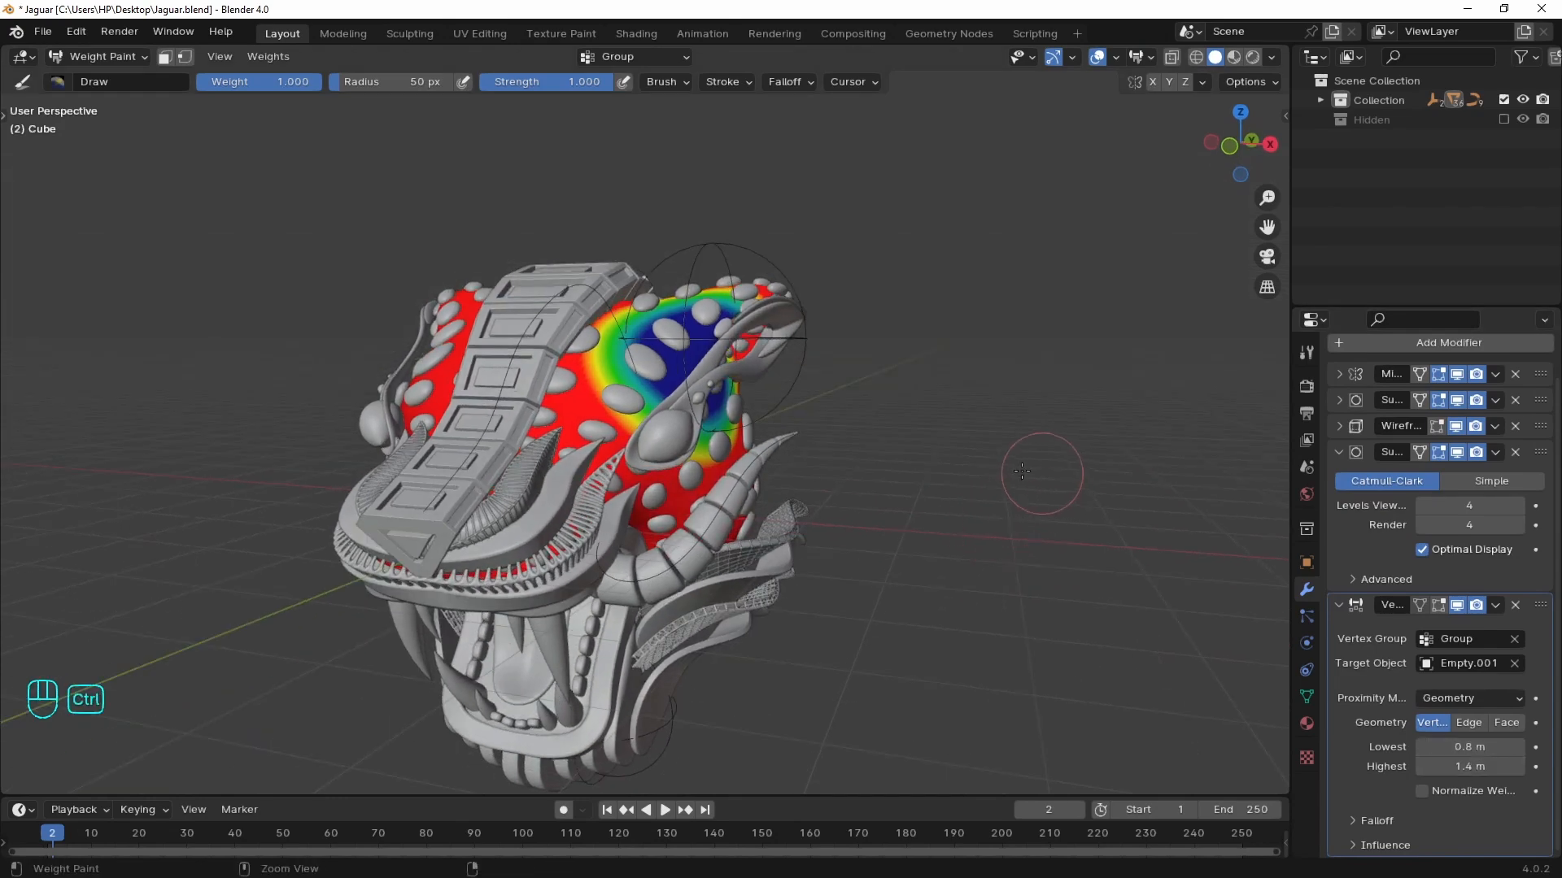
{"action": "key", "text": "ctrl+Tab"}
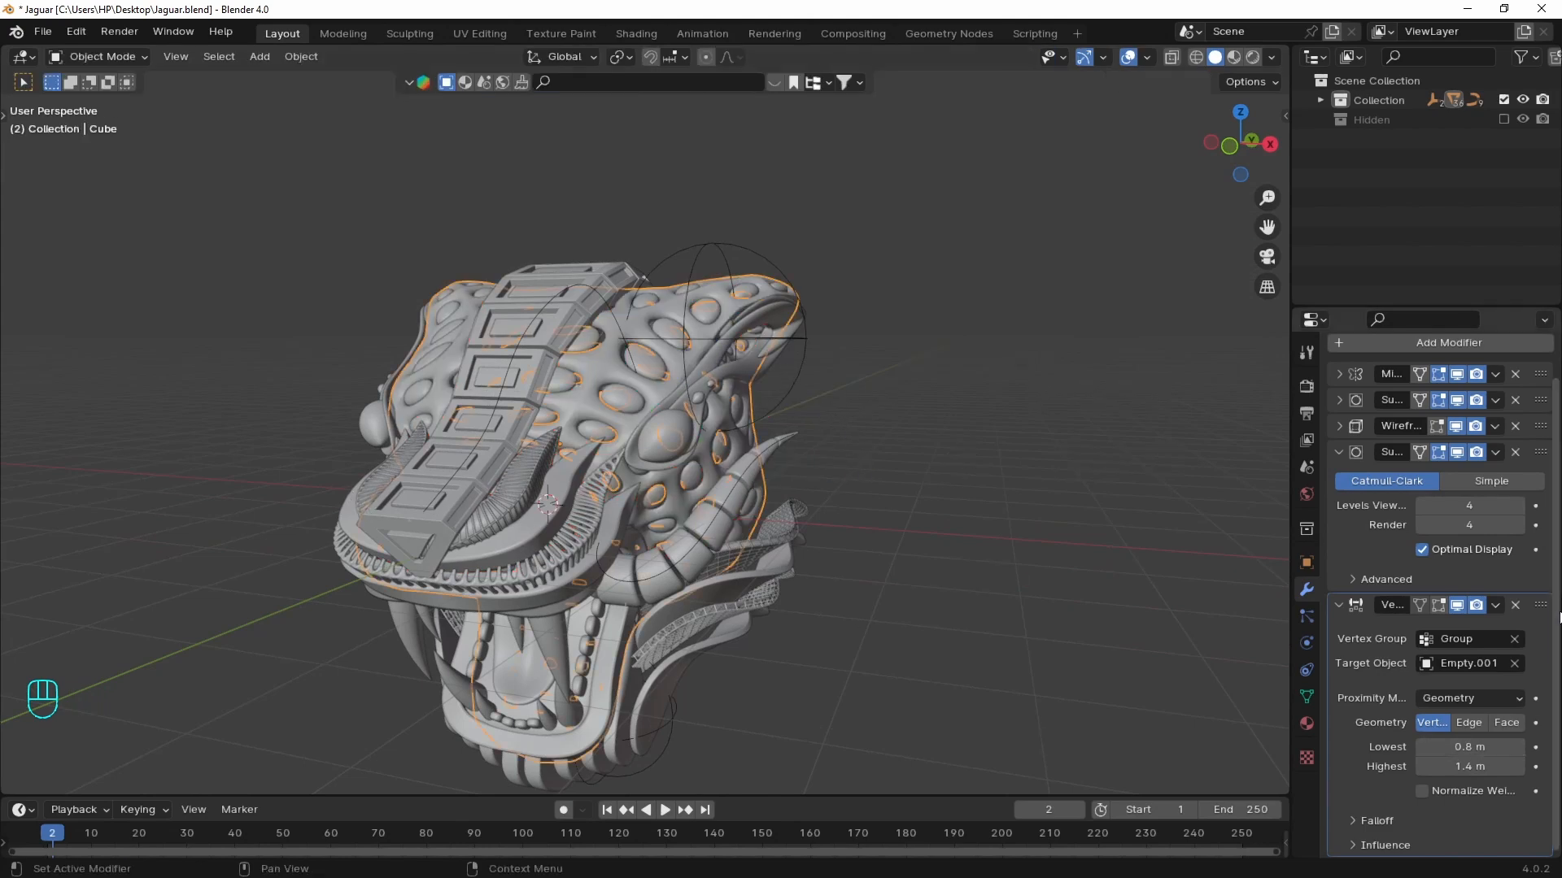
- Move the Vertex Weight Proximity modifier above the Wireframe modifier and assign Group as the Wireframe's vertex group
{"action": "left_click_drag", "start_coordinate": [1540, 605], "coordinate": [1520, 417]}
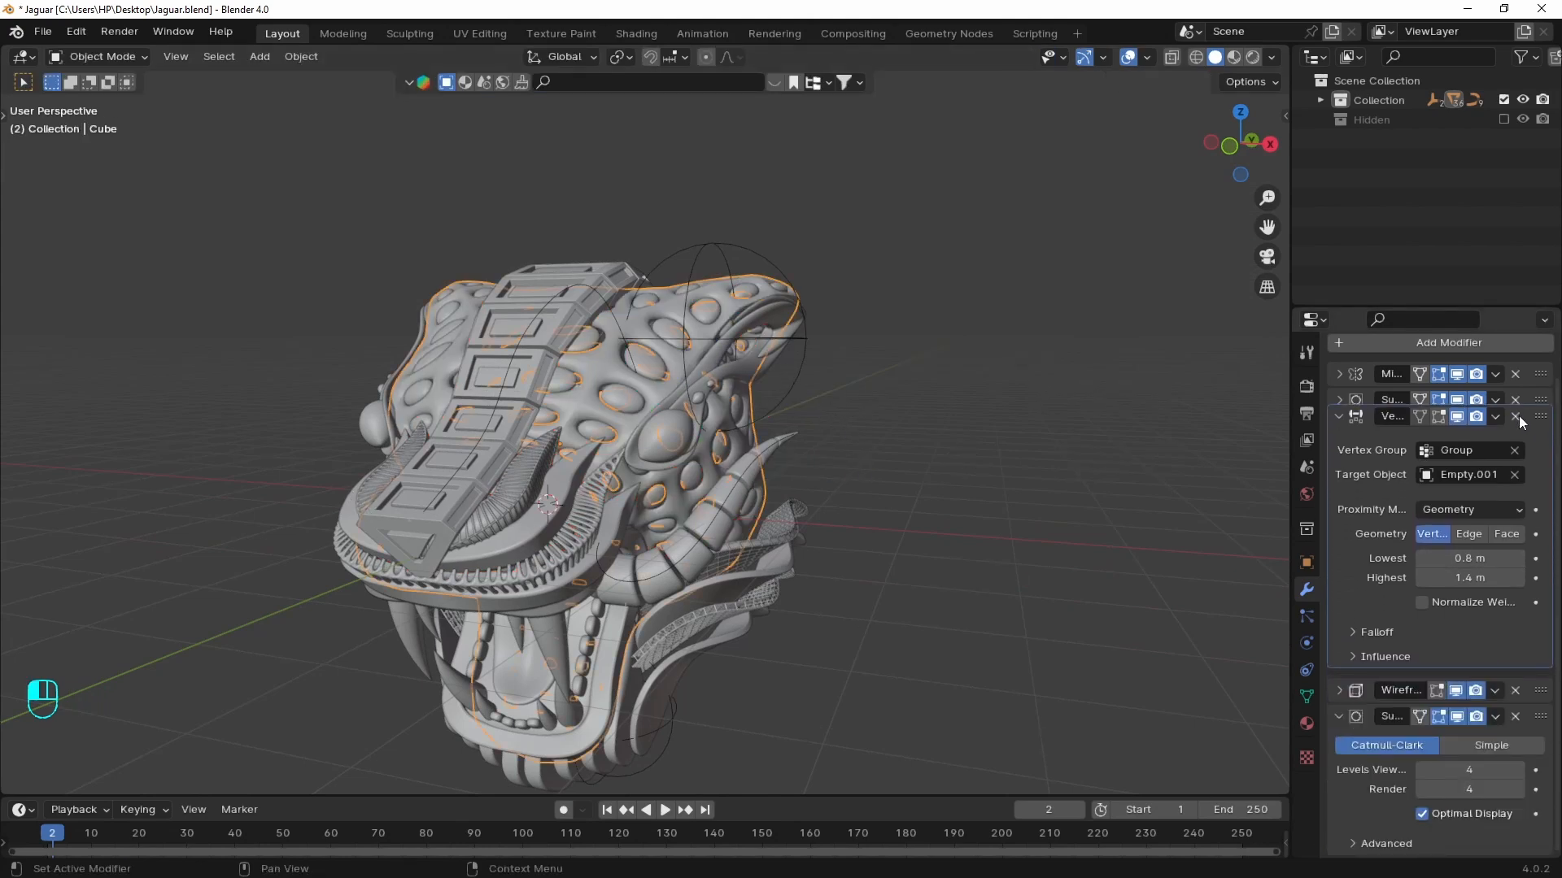
{"action": "left_click", "coordinate": [1332, 690]}
{"action": "scroll", "coordinate": [1443, 627], "scroll_direction": "down", "scroll_amount": 6}
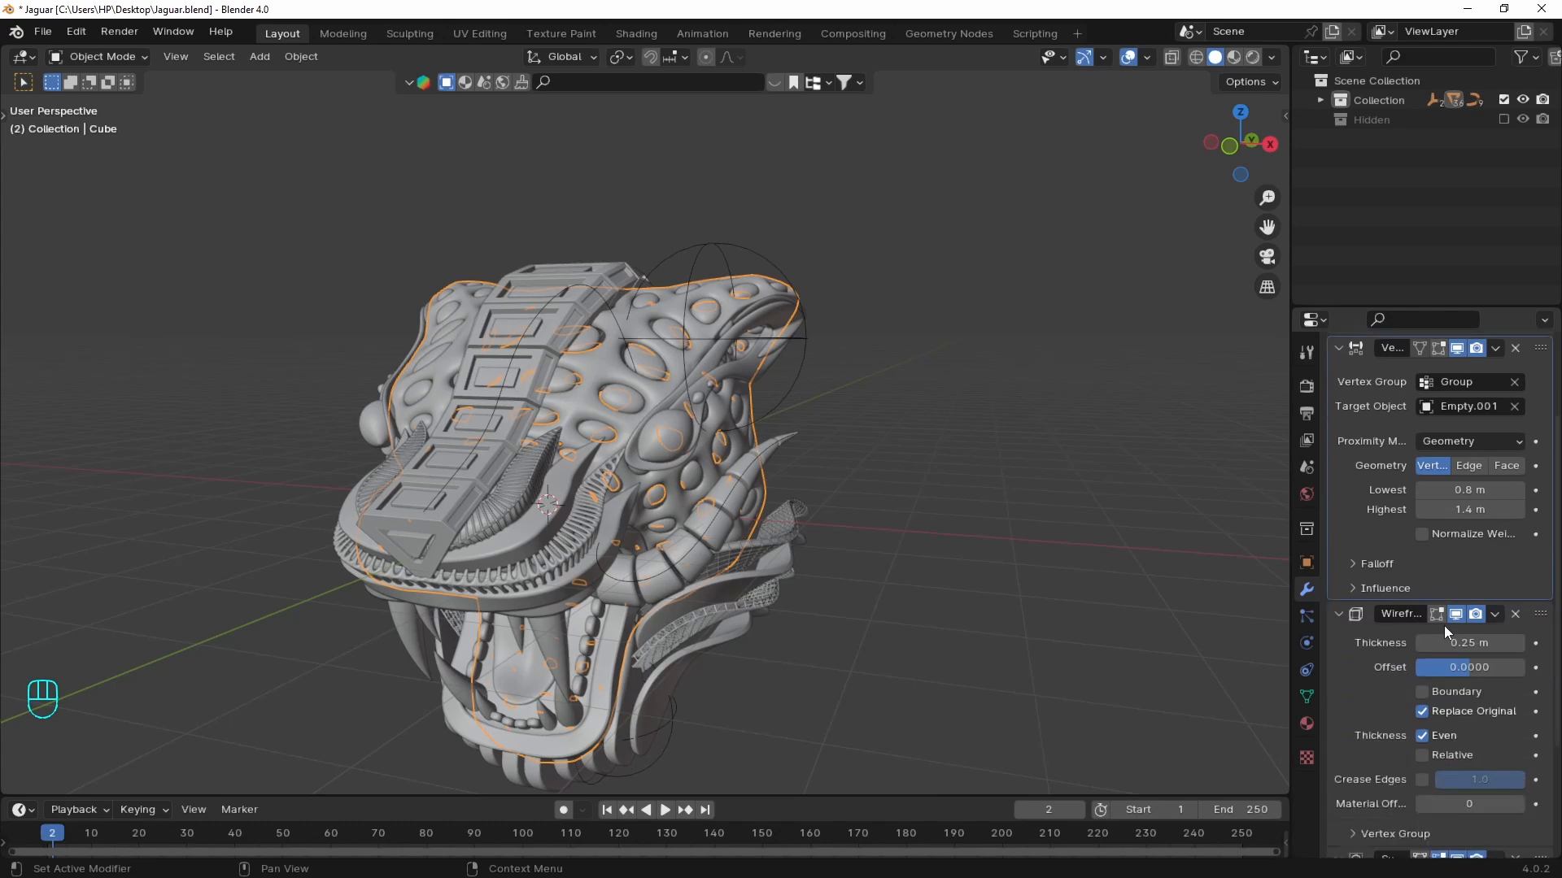
{"action": "left_click", "coordinate": [1396, 669]}
{"action": "left_click", "coordinate": [1426, 697]}
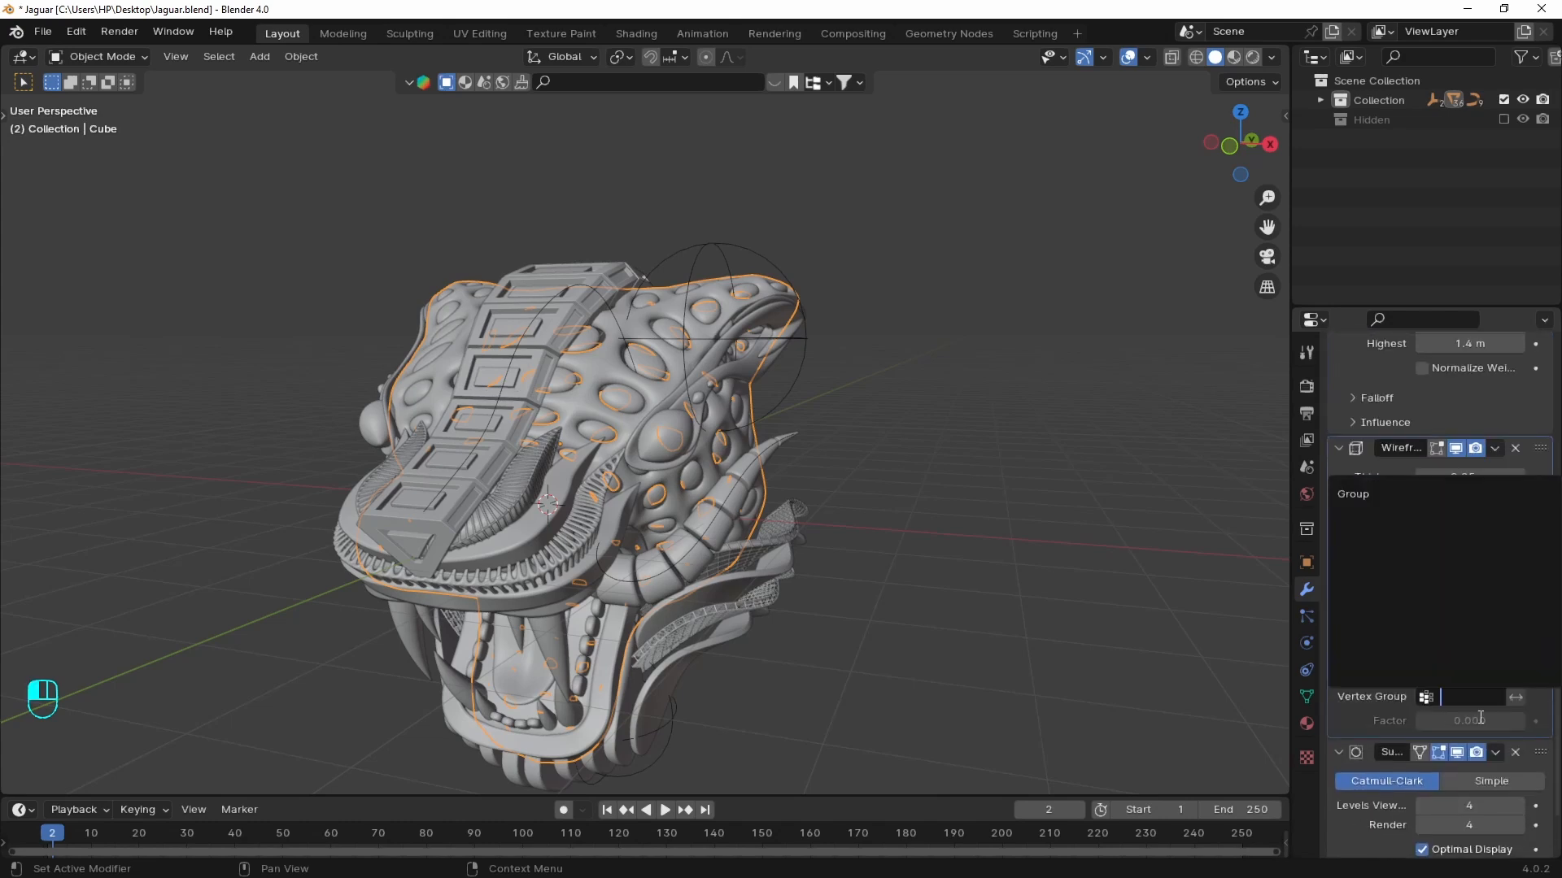
{"action": "left_click", "coordinate": [1383, 495]}
- Try moving the Empty.001 sphere across the head to test its influence on the wireframe thickness
{"action": "middle_click_drag", "start_coordinate": [1011, 358], "coordinate": [898, 427]}
{"action": "left_click", "coordinate": [807, 406]}
{"action": "key", "text": "g"}
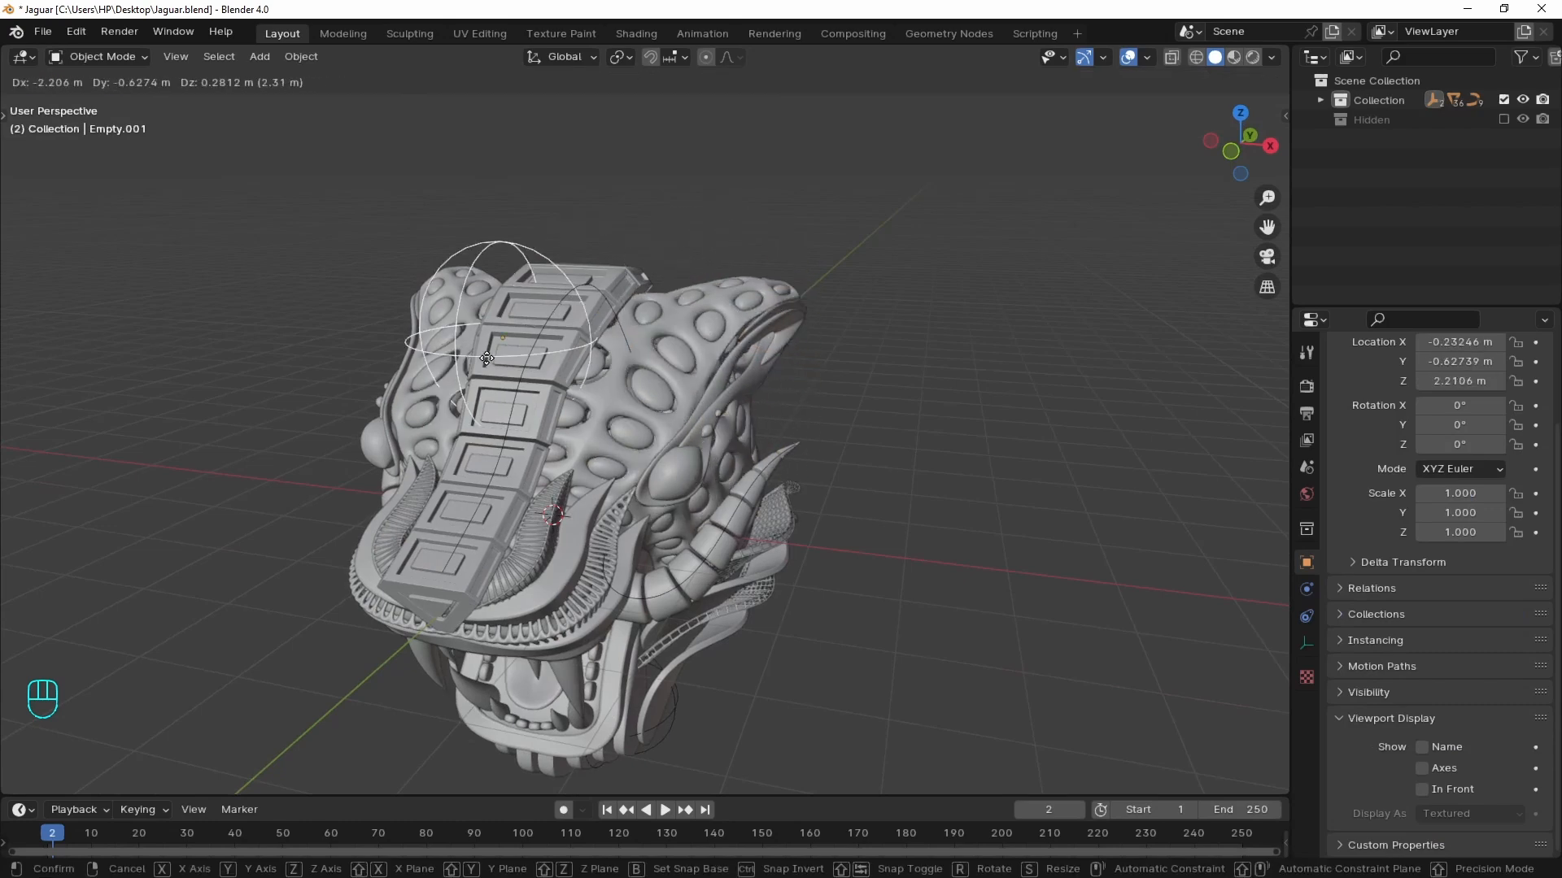
{"action": "left_click", "coordinate": [716, 416]}
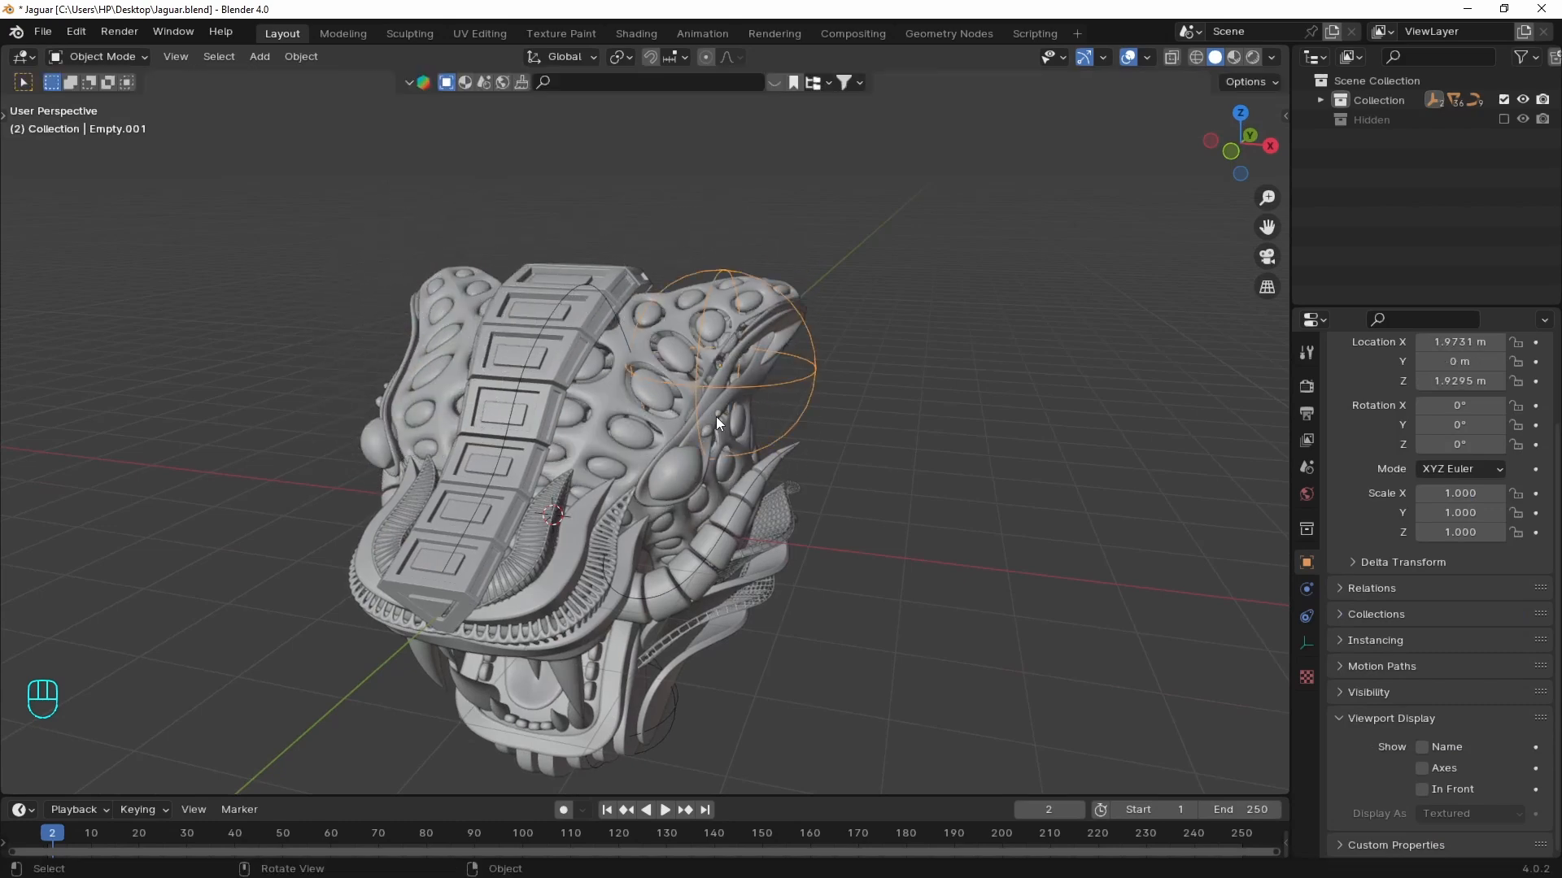
- Set the head mesh's proximity modifier to a Lowest of 0.09 m and a Highest of 1.7 m
{"action": "left_click", "coordinate": [669, 322]}
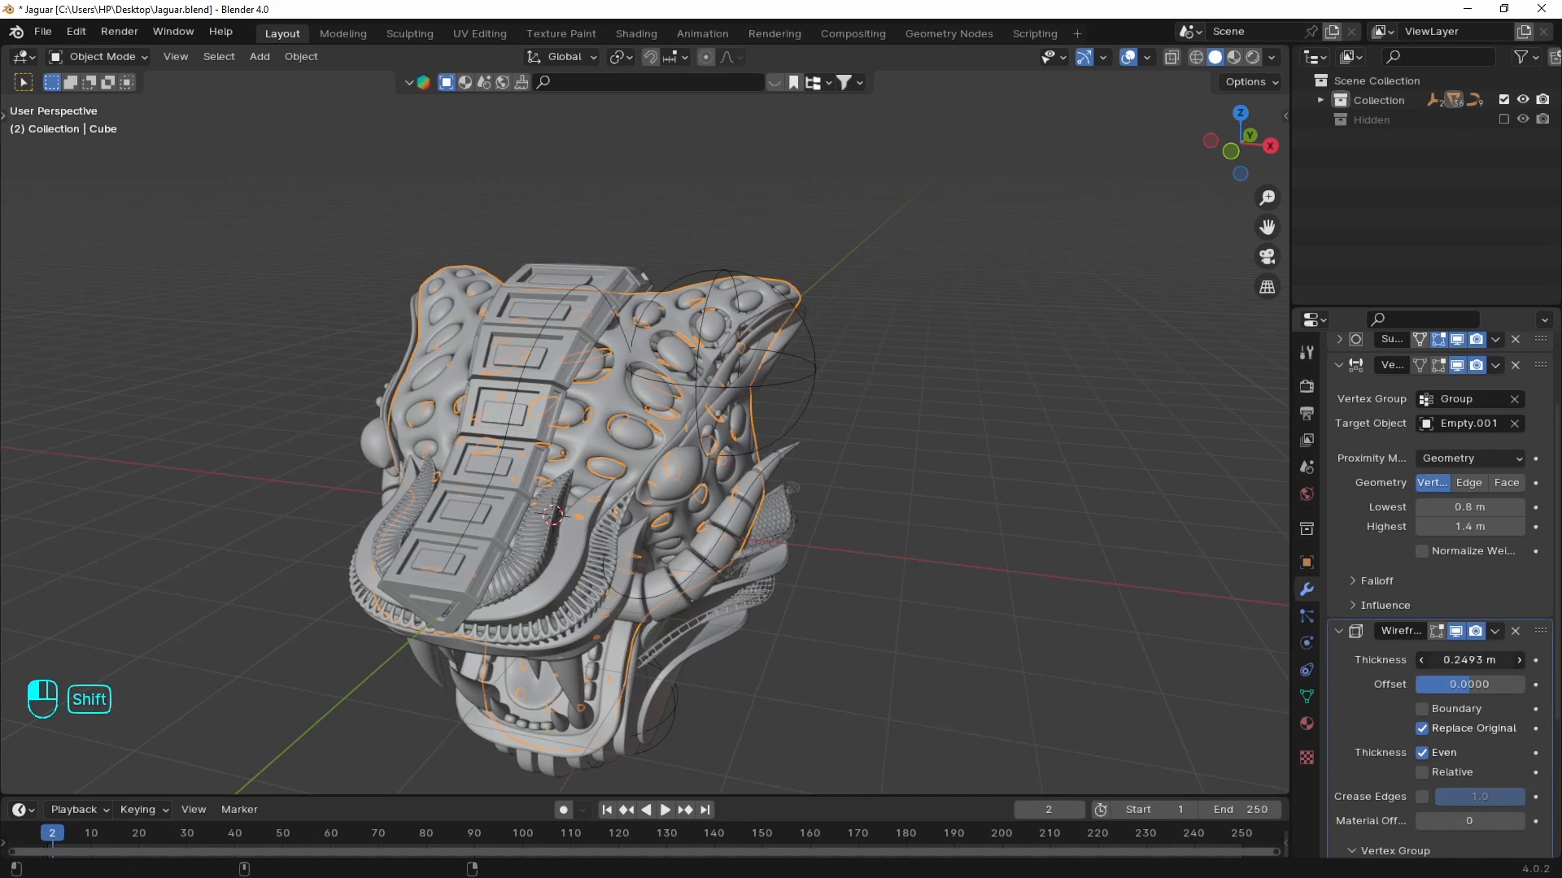
{"action": "mouse_move", "coordinate": [1487, 510]}
{"action": "left_mouse_down"}
{"action": "mouse_move", "coordinate": [1447, 509]}
{"action": "mouse_move", "coordinate": [1505, 510]}
{"action": "mouse_move", "coordinate": [1456, 507]}
{"action": "left_mouse_up"}
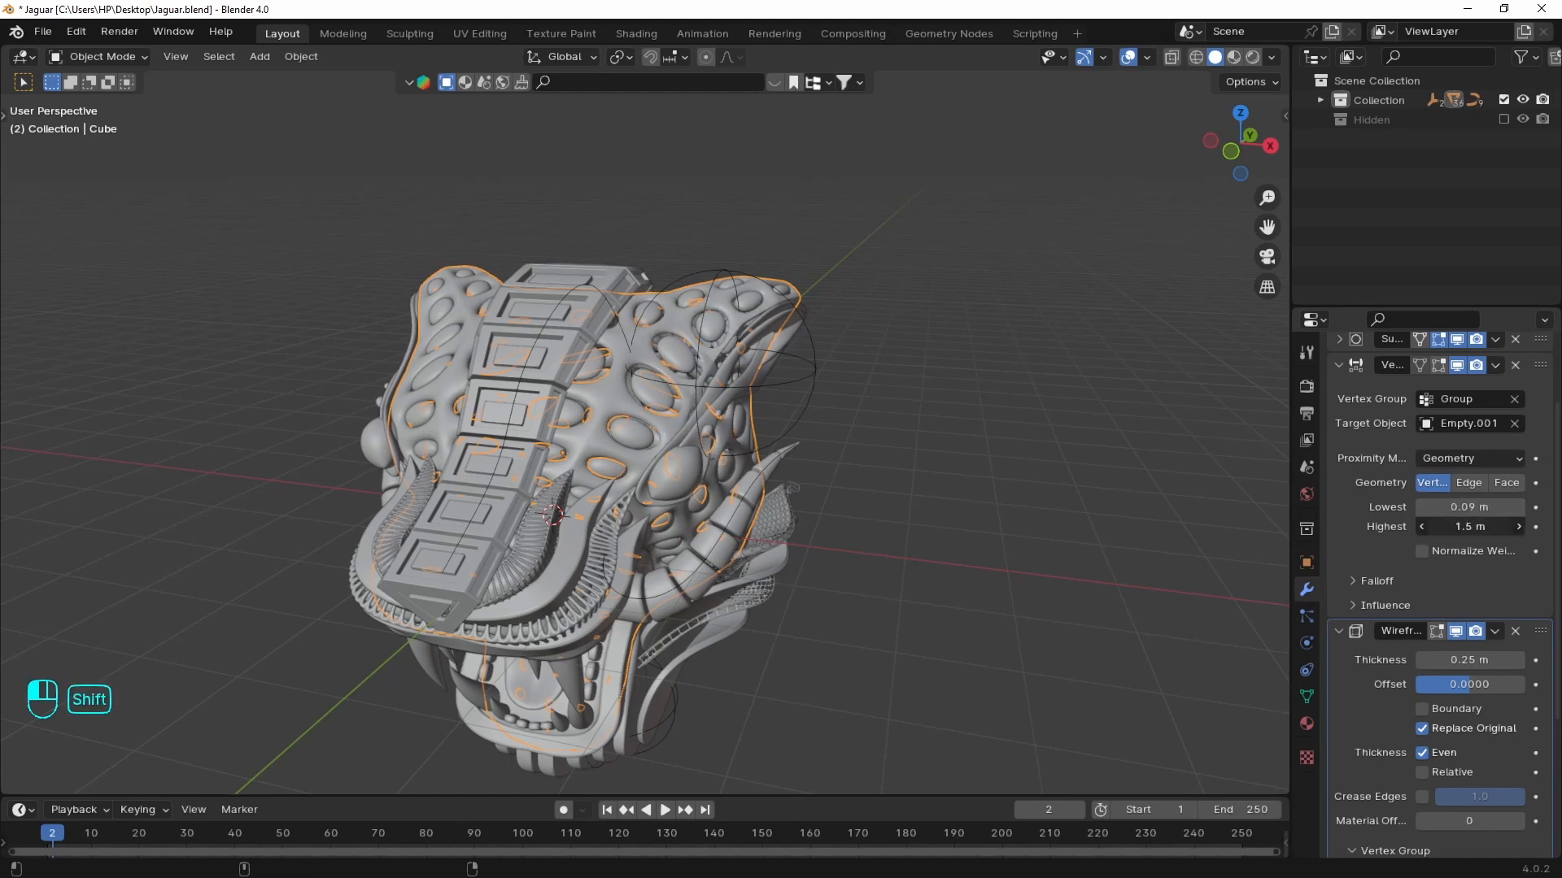
{"action": "left_click_drag", "start_coordinate": [1470, 526], "coordinate": [1472, 527], "text": "shift"}
{"action": "middle_click_drag", "start_coordinate": [902, 388], "coordinate": [844, 337]}
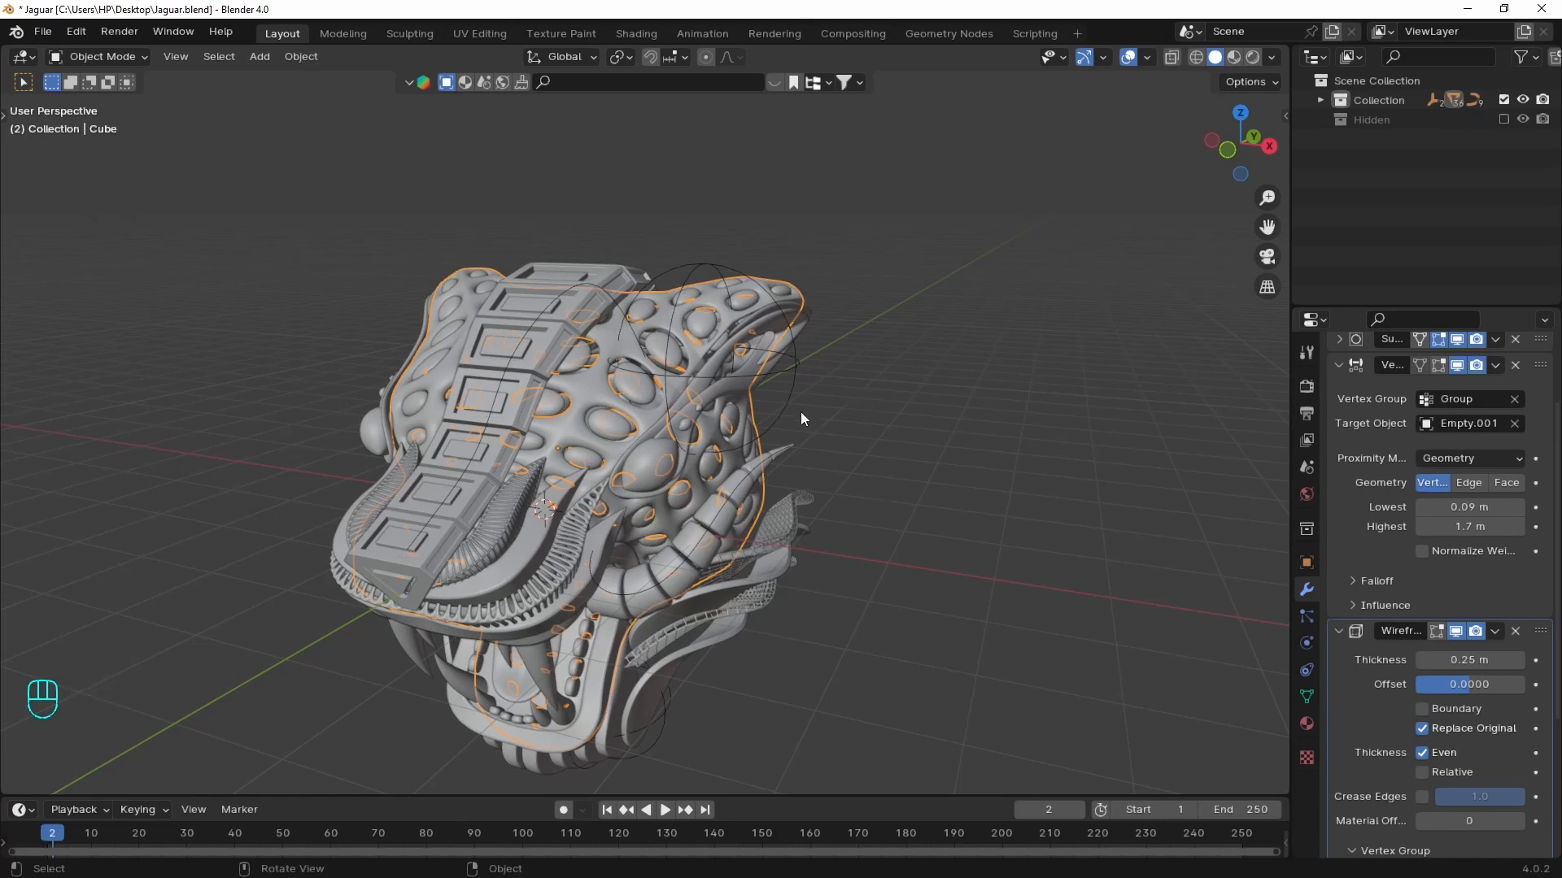
- Duplicate the rounded spots object Cube.001 in place and move the copy to the Hidden collection
{"action": "left_click", "coordinate": [685, 388]}
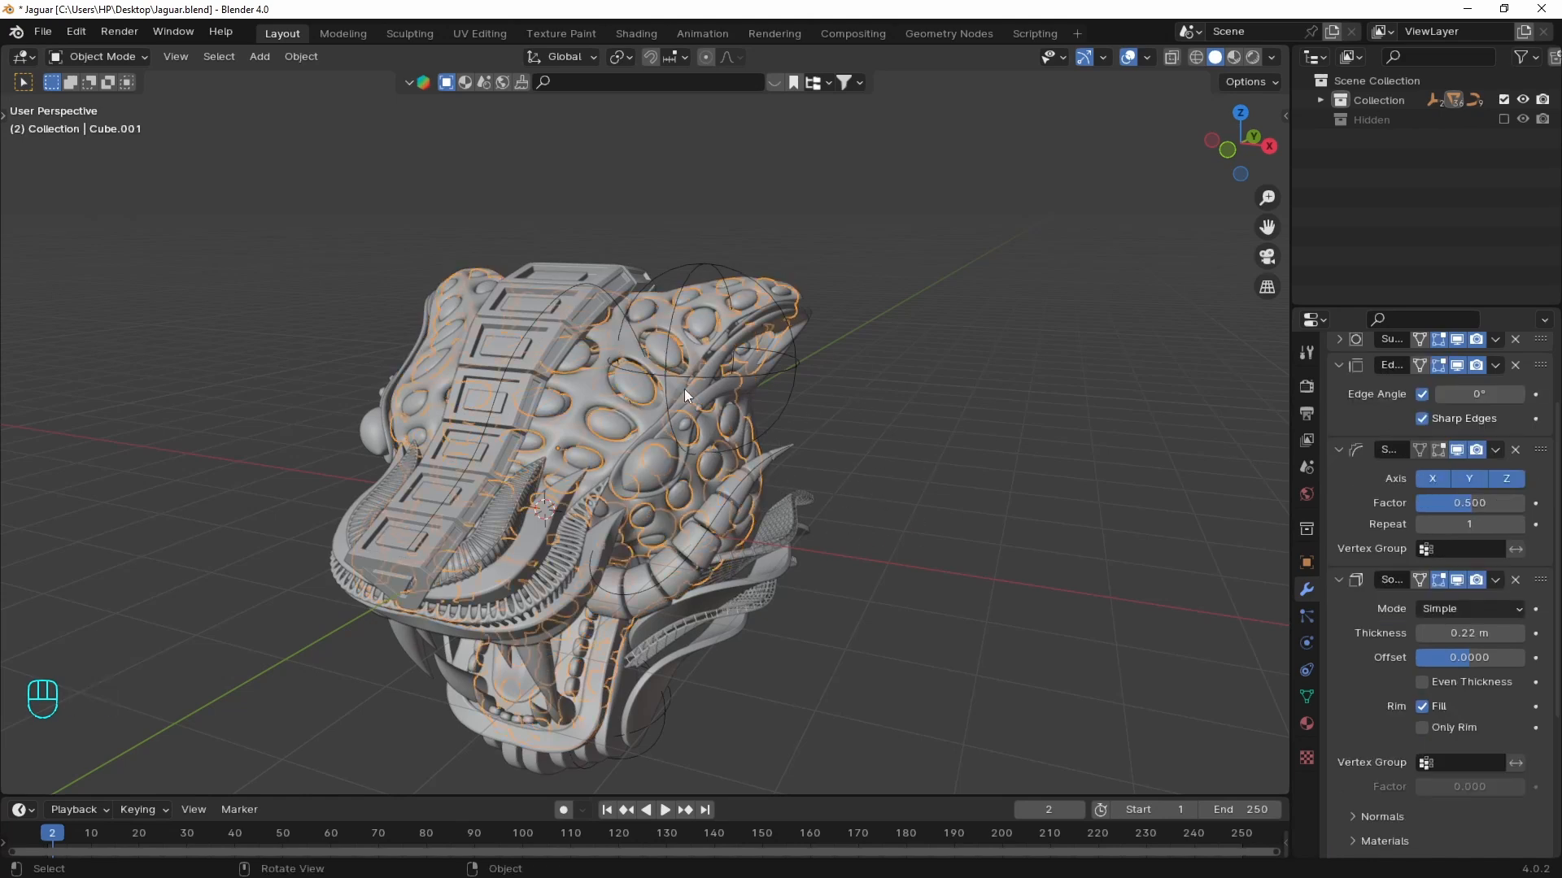
{"action": "middle_click_drag", "start_coordinate": [685, 389], "coordinate": [818, 351], "text": "shift"}
{"action": "left_click_drag", "start_coordinate": [1339, 366], "coordinate": [1365, 610]}
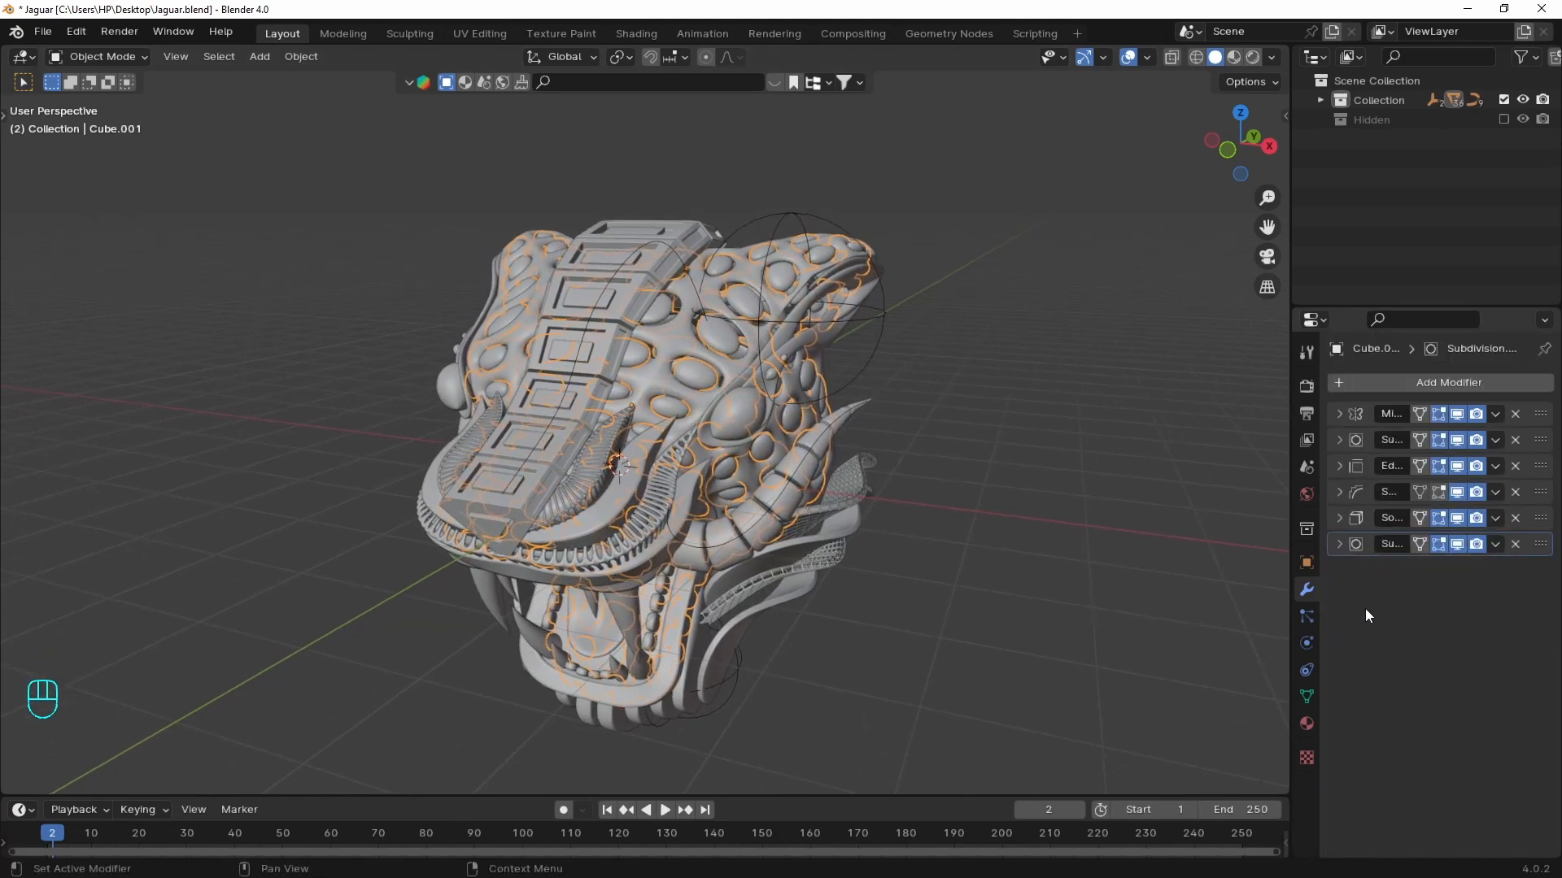
{"action": "key", "text": "shift+d"}
{"action": "right_click", "coordinate": [885, 364]}
{"action": "key", "text": "m"}
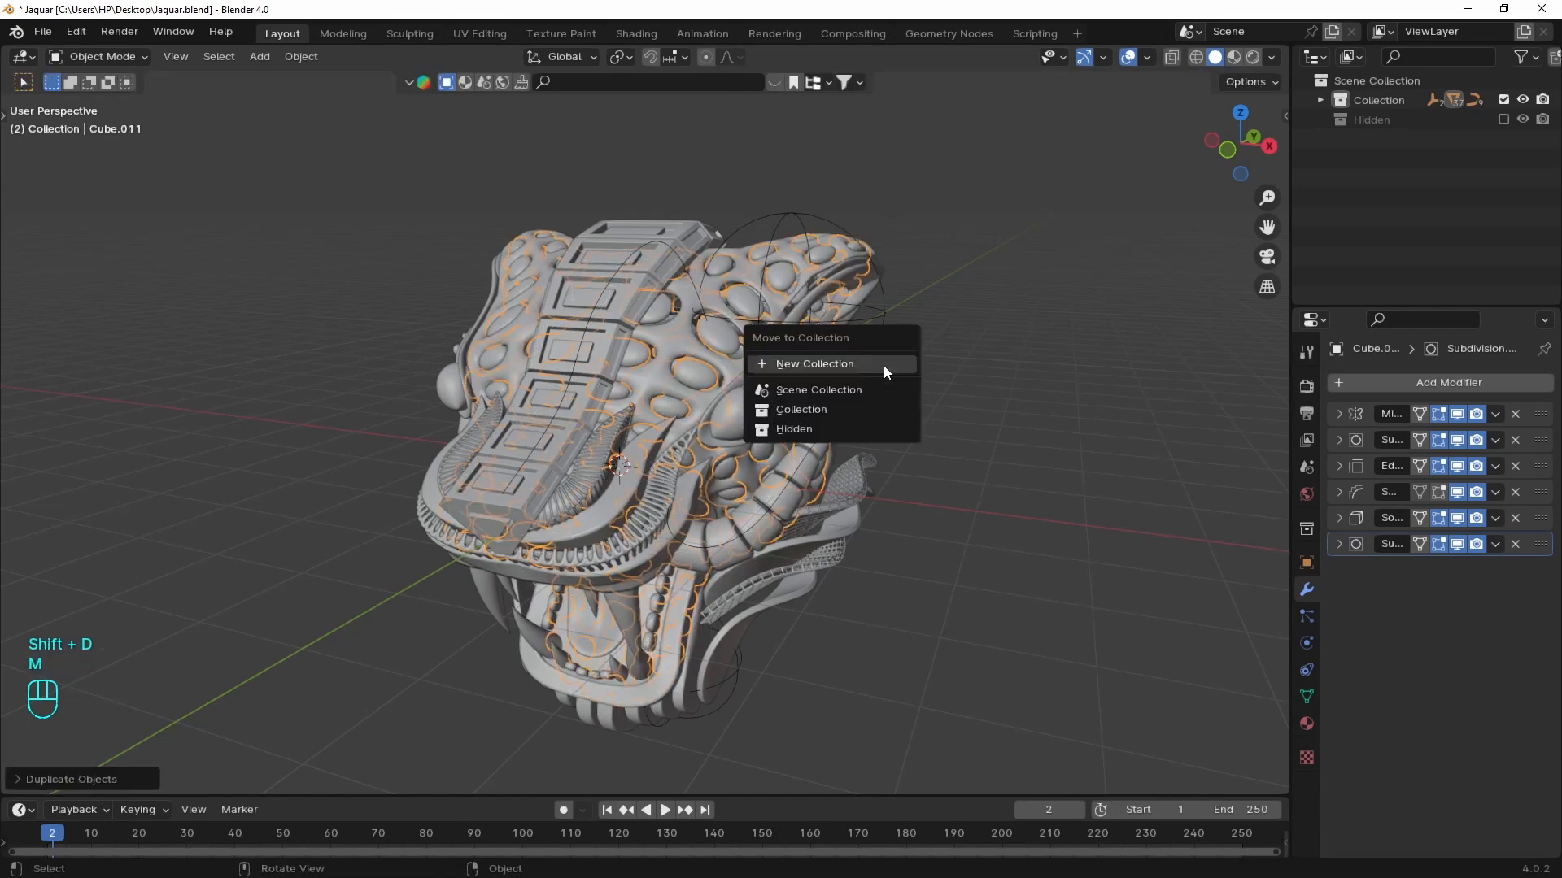
{"action": "left_click", "coordinate": [818, 429]}
- Convert the original spots object Cube.001 to a mesh
{"action": "left_click", "coordinate": [745, 294]}
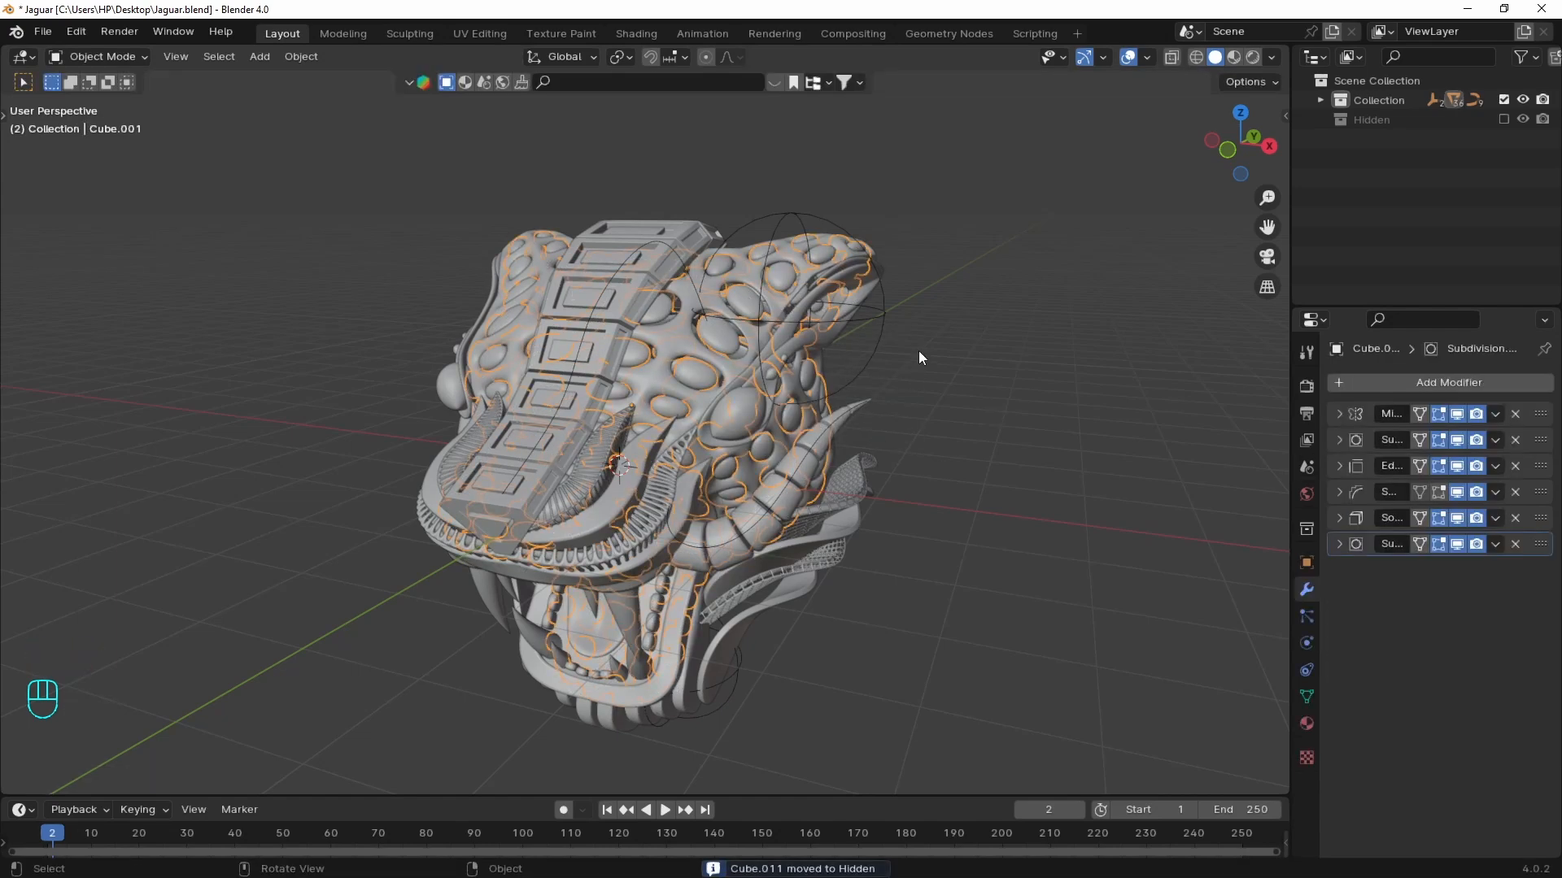
{"action": "right_click", "coordinate": [772, 281]}
{"action": "mouse_move", "coordinate": [846, 345]}
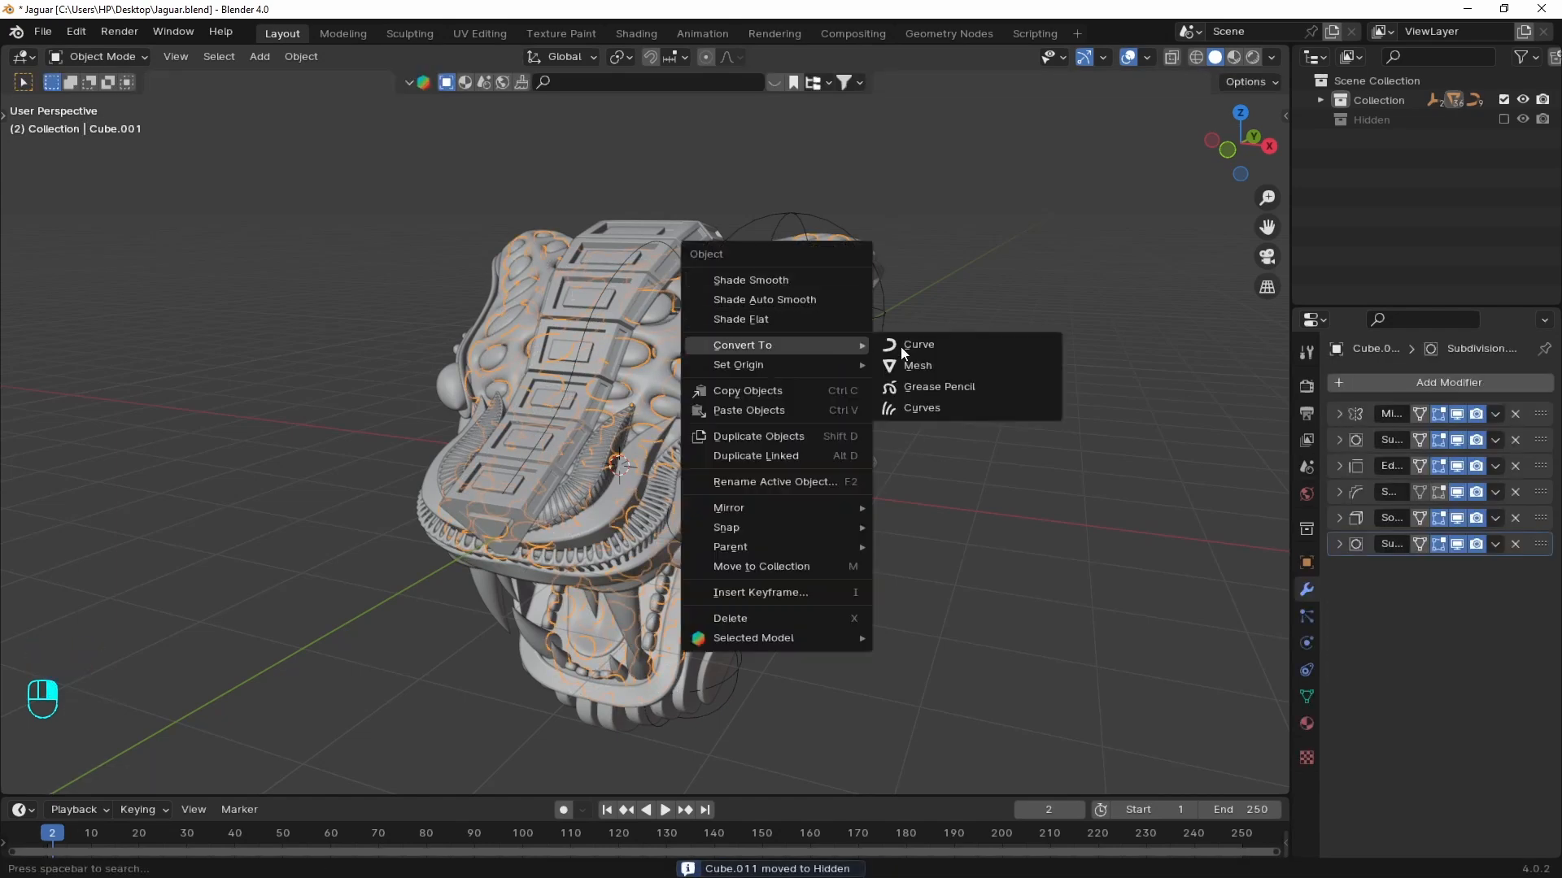
{"action": "left_click", "coordinate": [960, 371]}
- Isolate the spots mesh in local view and separate all of its geometry by loose parts
{"action": "key", "text": "slash"}
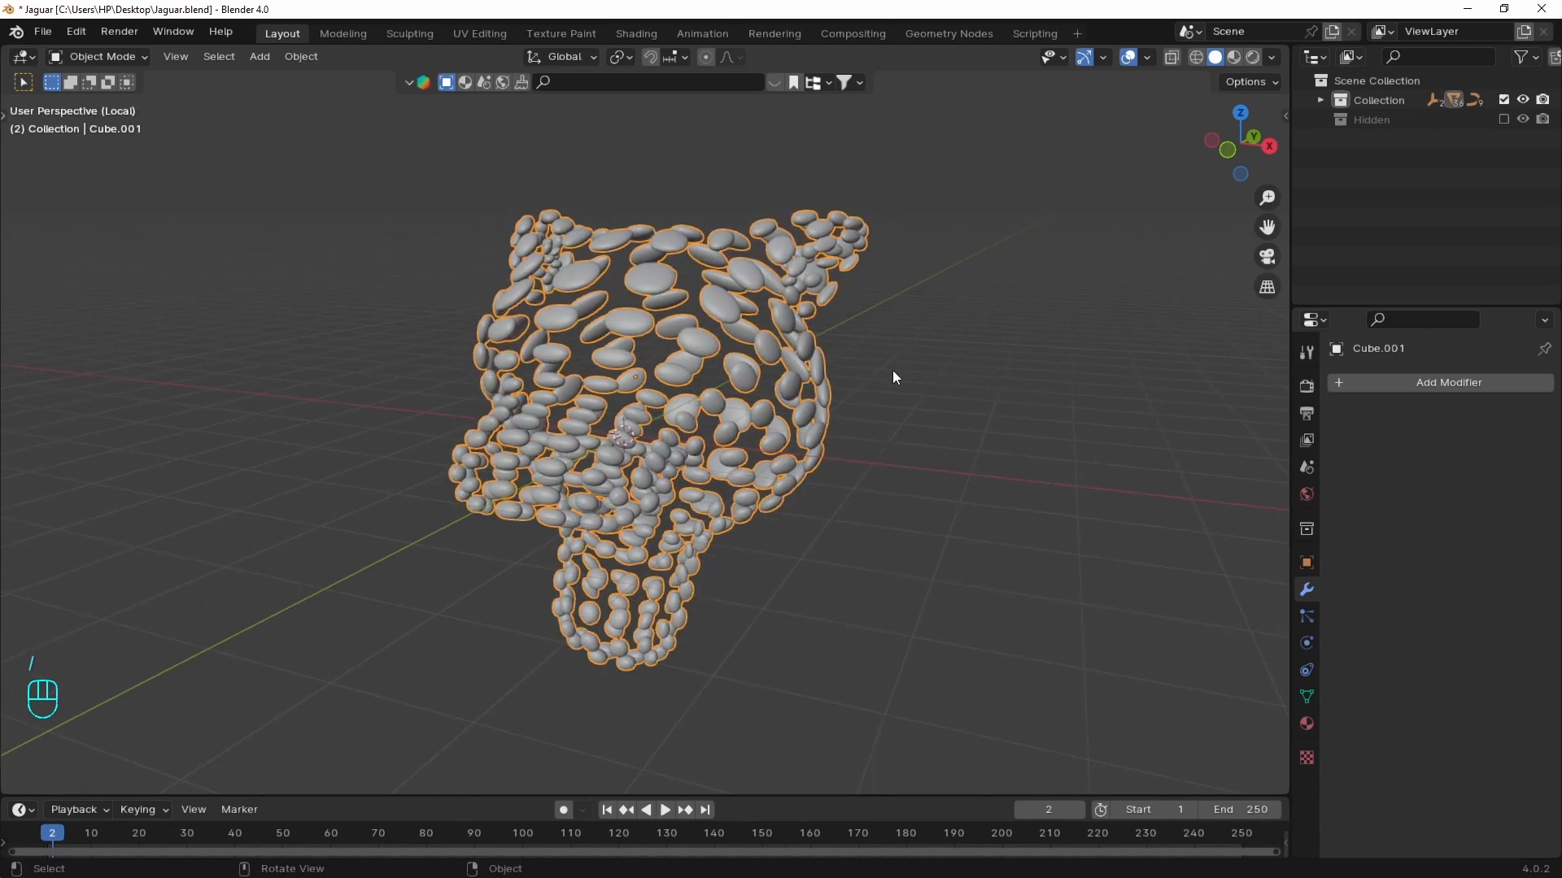
{"action": "key", "text": "Tab"}
{"action": "key", "text": "a"}
{"action": "key", "text": "p"}
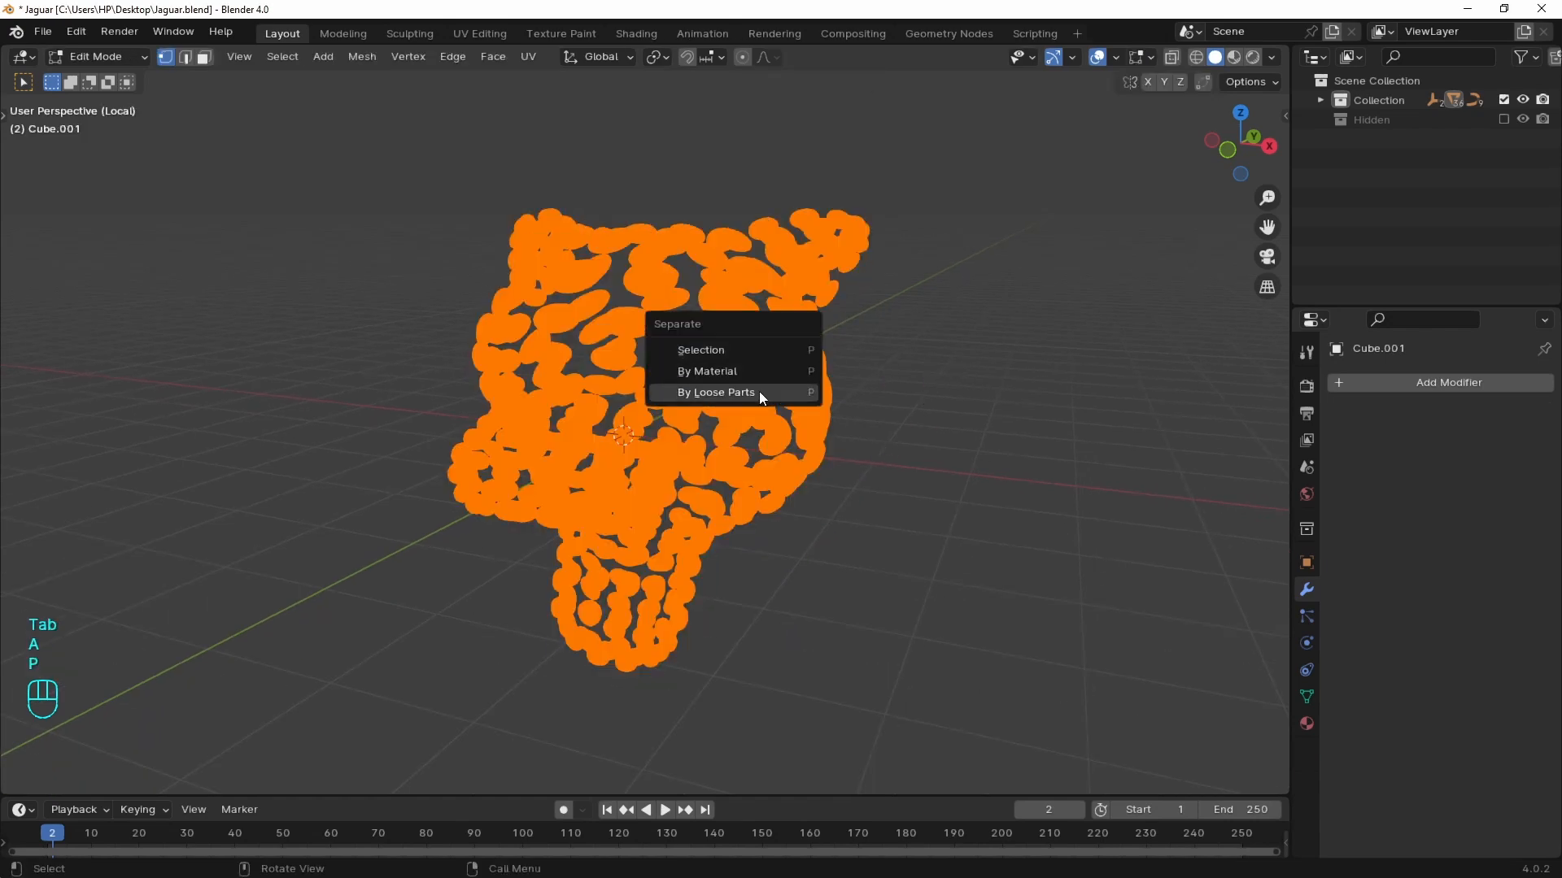
{"action": "key", "text": "Return"}
{"action": "key", "text": "Tab"}
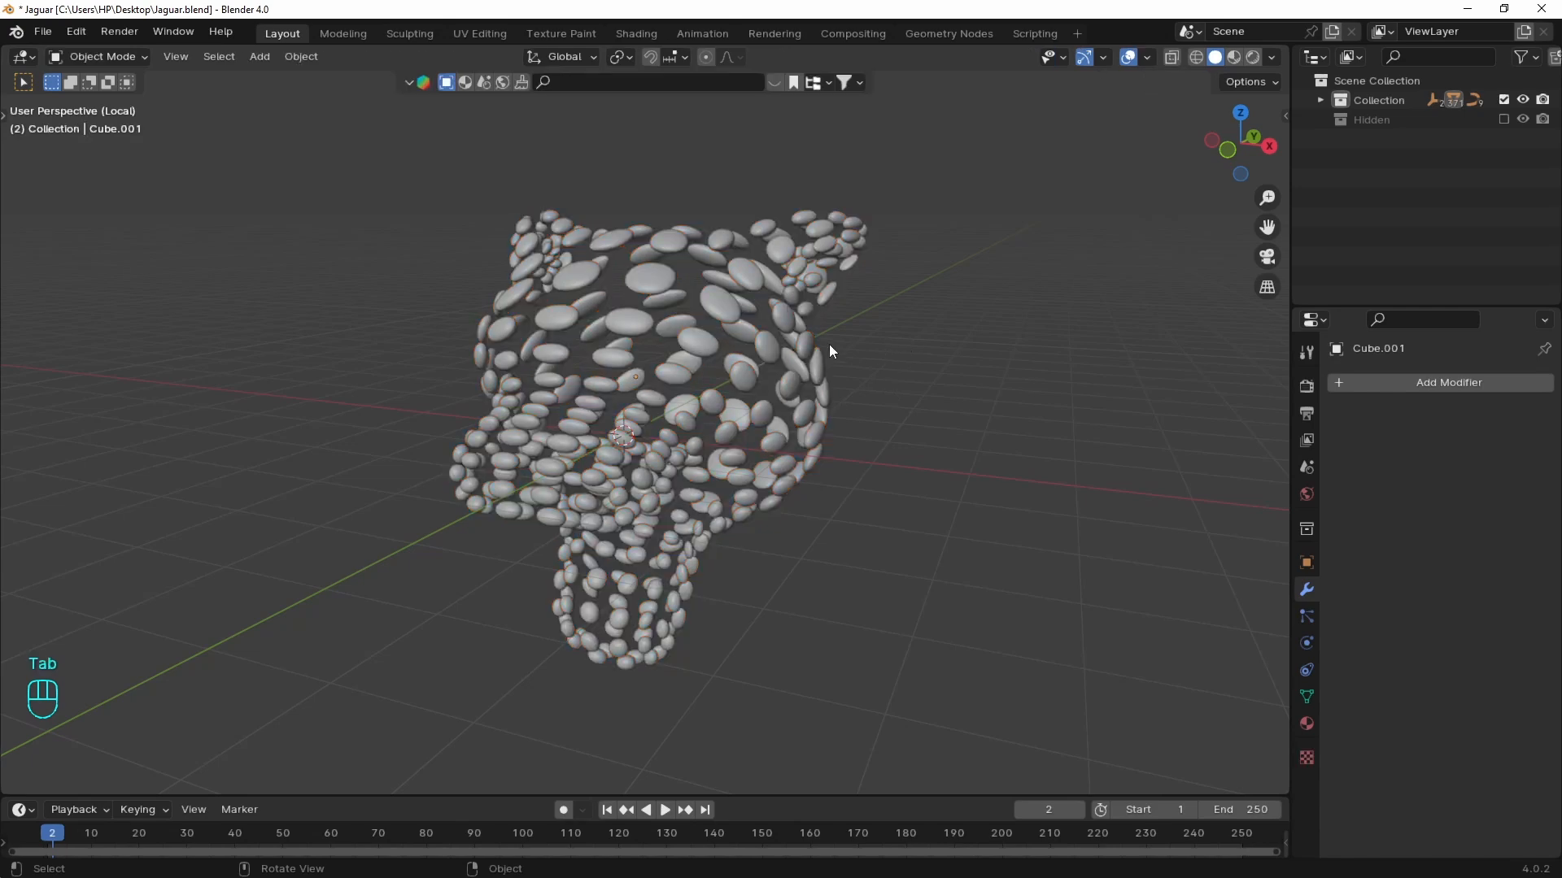
- Try moving and trackball-rotating a single spot to test its origin, and undo the move
{"action": "left_click", "coordinate": [690, 373]}
{"action": "key", "text": "g"}
{"action": "left_click", "coordinate": [988, 386]}
{"action": "key", "text": "r"}
{"action": "key", "text": "r"}
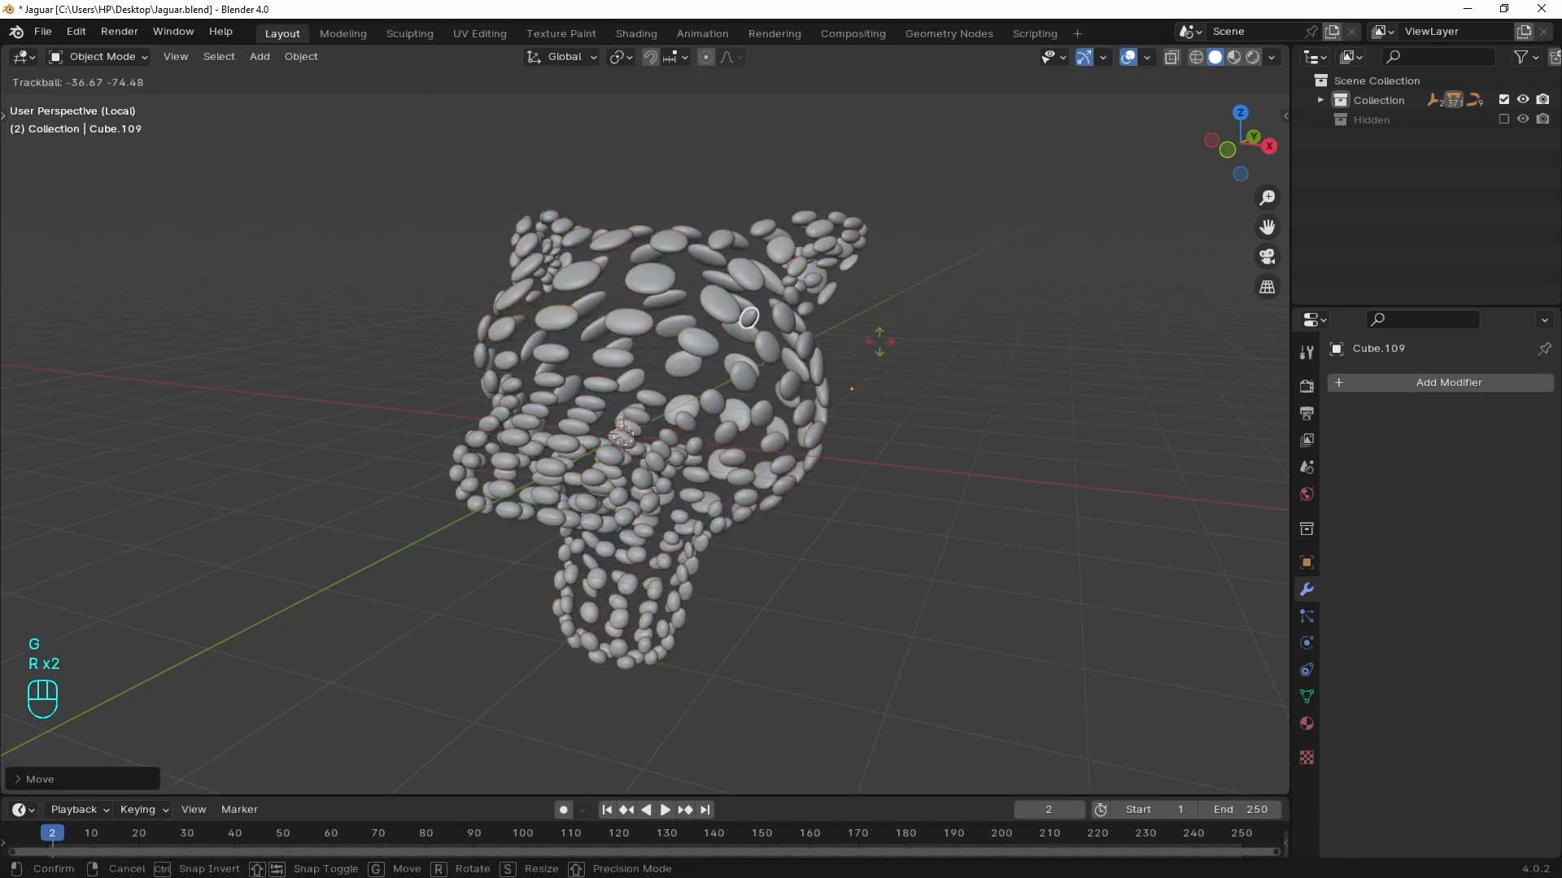
{"action": "right_click", "coordinate": [860, 371]}
{"action": "key", "text": "ctrl+z"}
- Select all the separated spots and set each one's origin to its geometry
{"action": "left_click_drag", "start_coordinate": [327, 132], "coordinate": [958, 695]}
{"action": "right_click", "coordinate": [790, 382]}
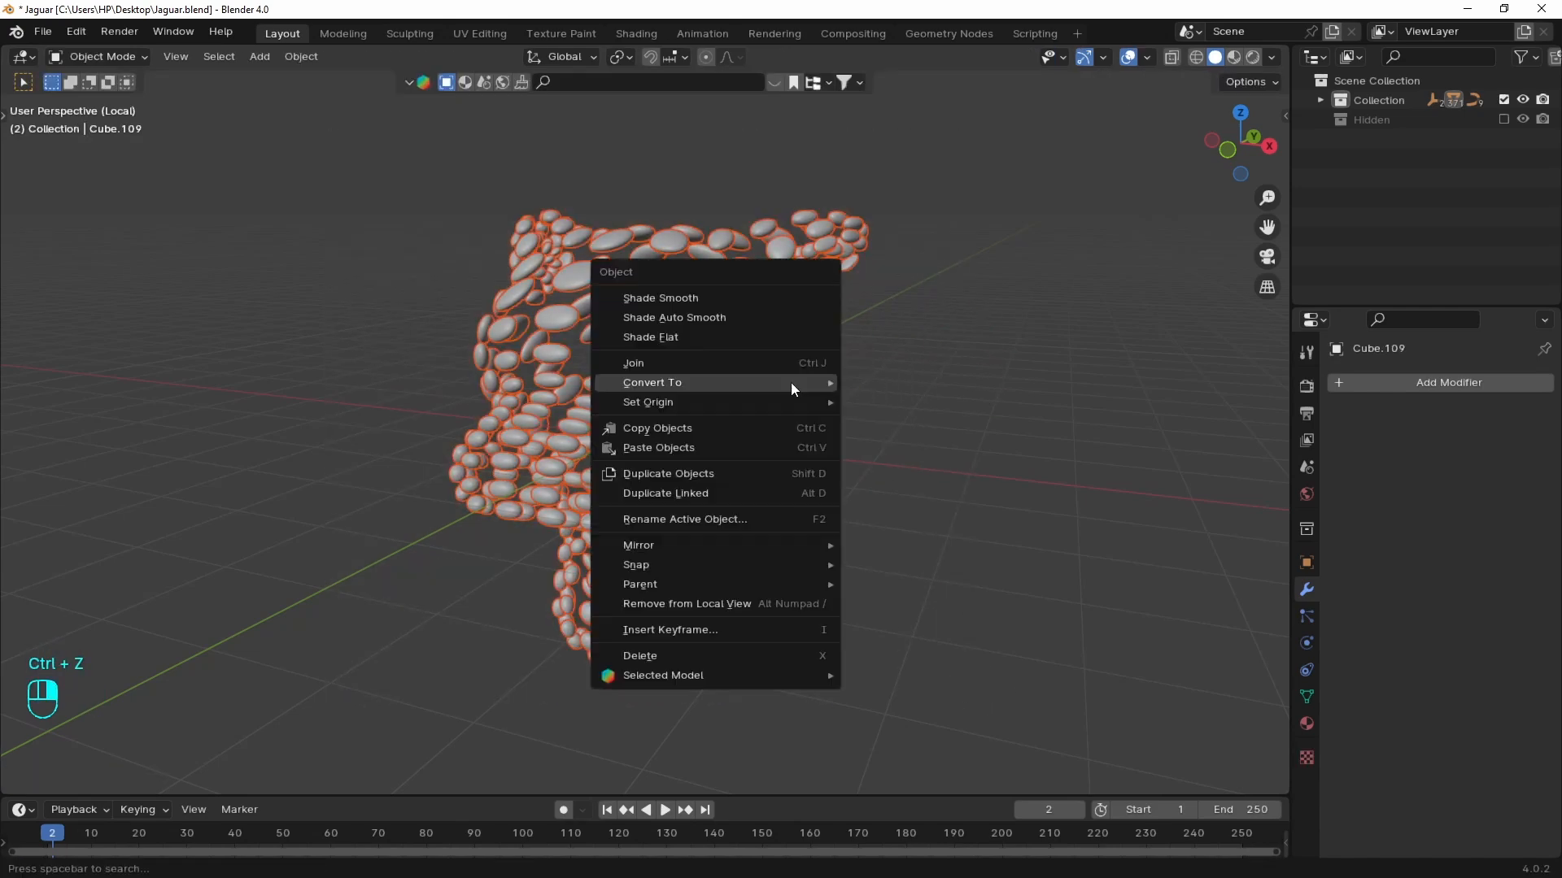
{"action": "mouse_move", "coordinate": [782, 408]}
{"action": "left_click", "coordinate": [921, 422]}
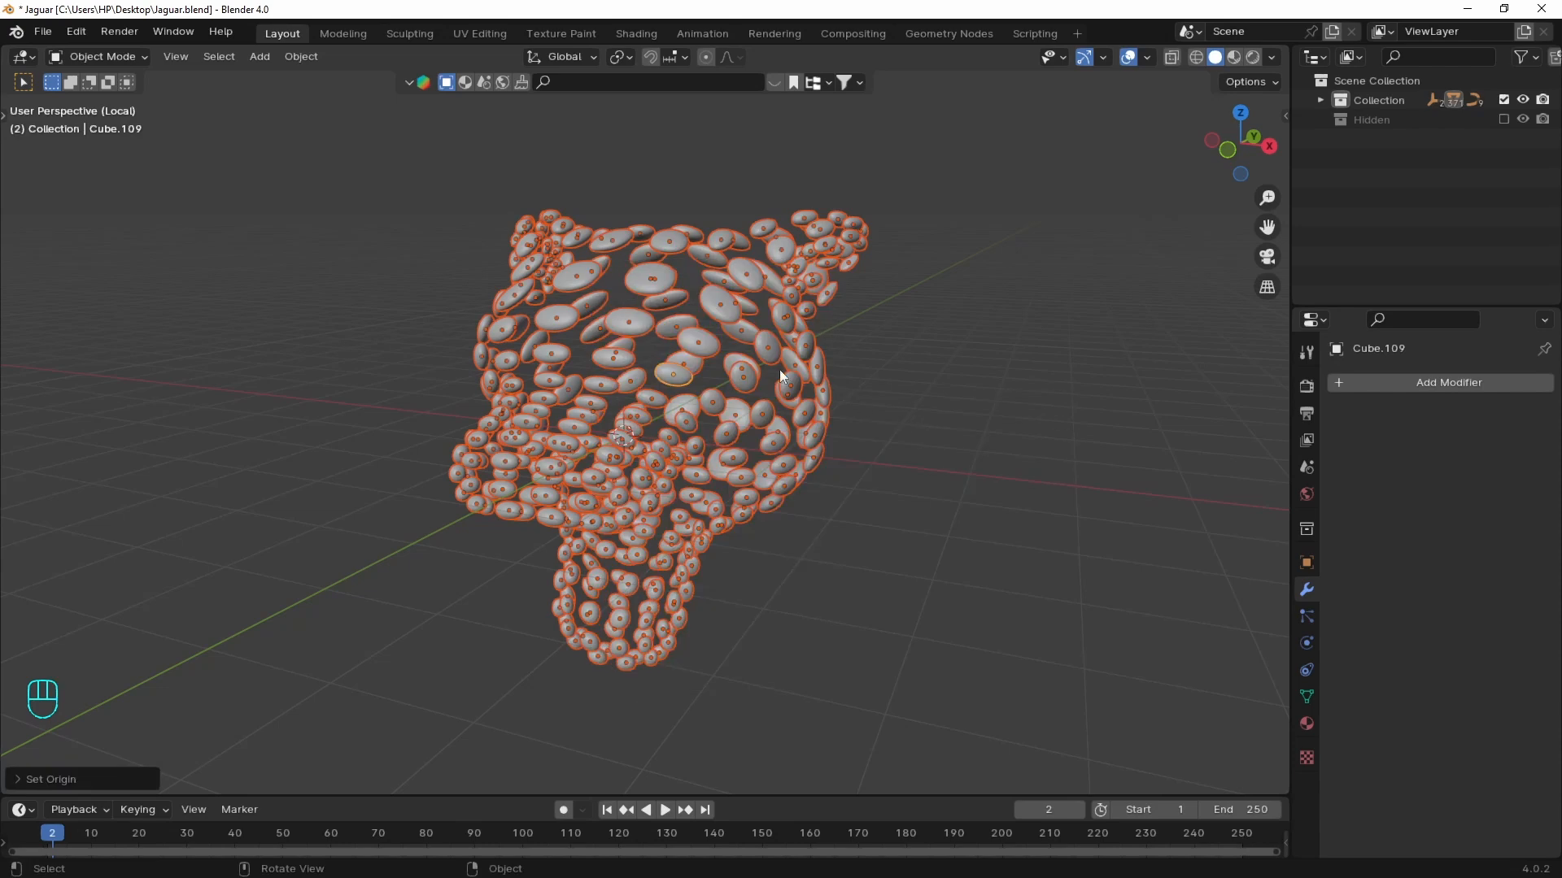
- Try trackball-rotating one spot around its own centre to test the new origin
{"action": "left_click", "coordinate": [762, 380]}
{"action": "key", "text": "r"}
{"action": "key", "text": "r"}
{"action": "right_click", "coordinate": [912, 436]}
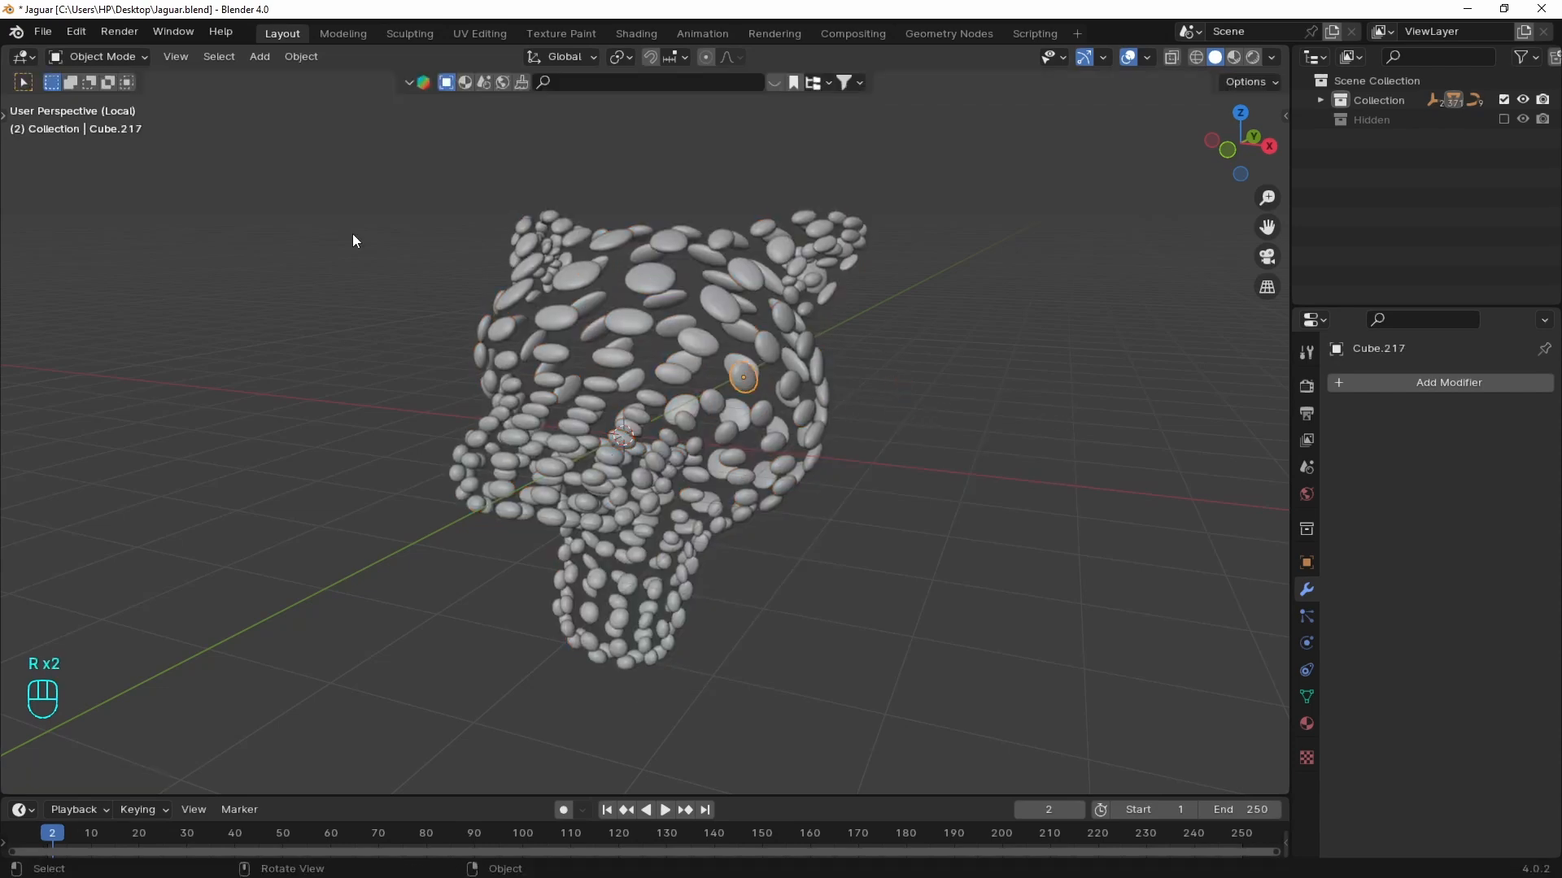
- Move all the spots into a new collection named Instances and exclude that collection from the view layer
{"action": "left_click_drag", "start_coordinate": [315, 169], "coordinate": [937, 677]}
{"action": "key", "text": "m"}
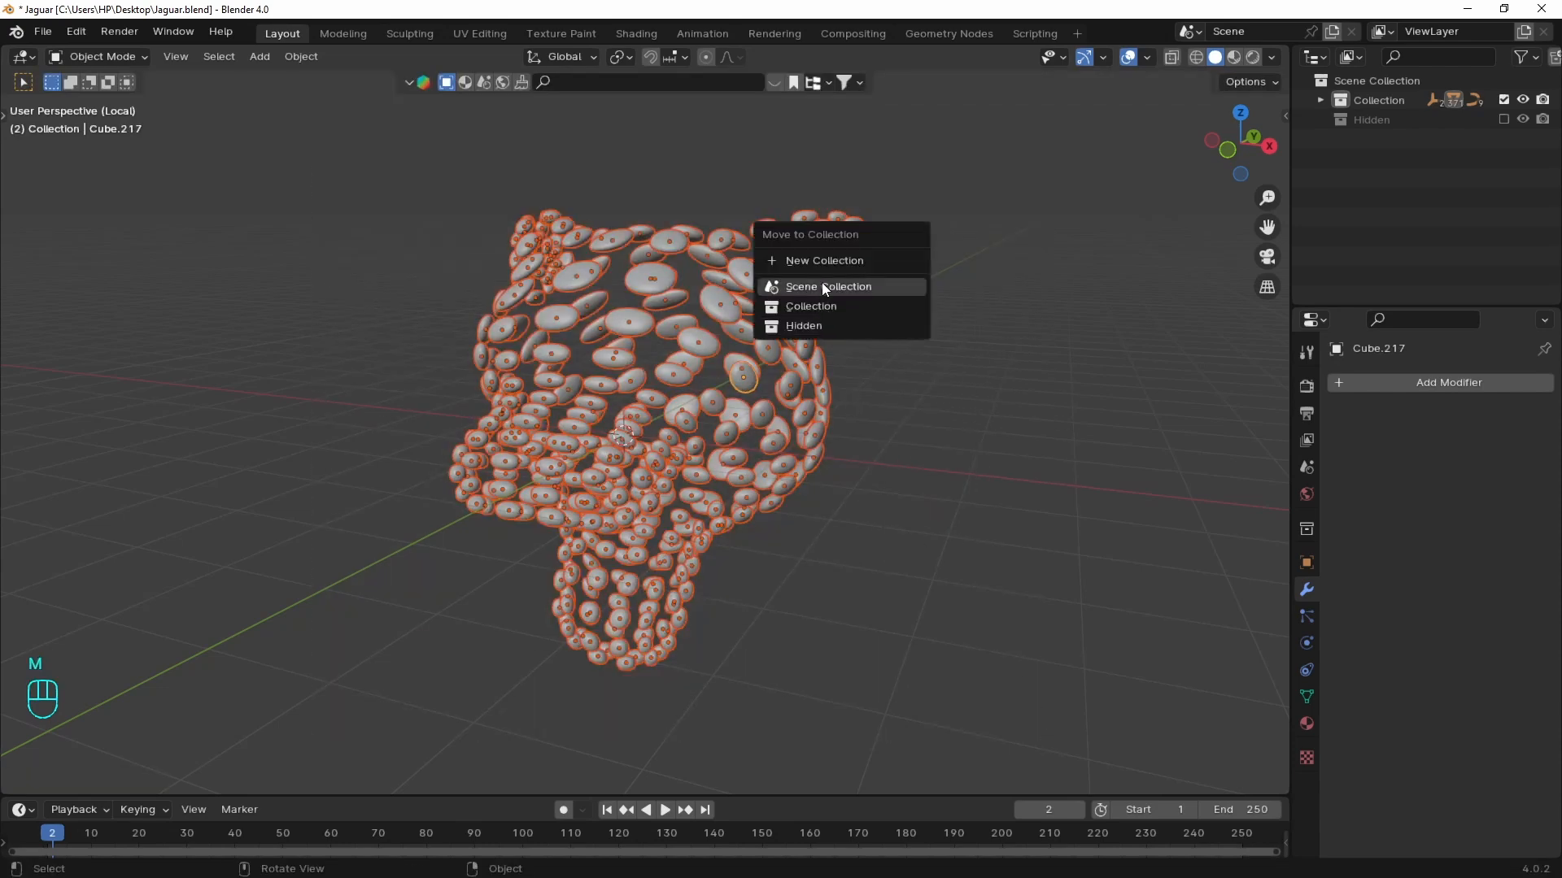
{"action": "left_click", "coordinate": [828, 258]}
{"action": "type", "text": "Instances"}
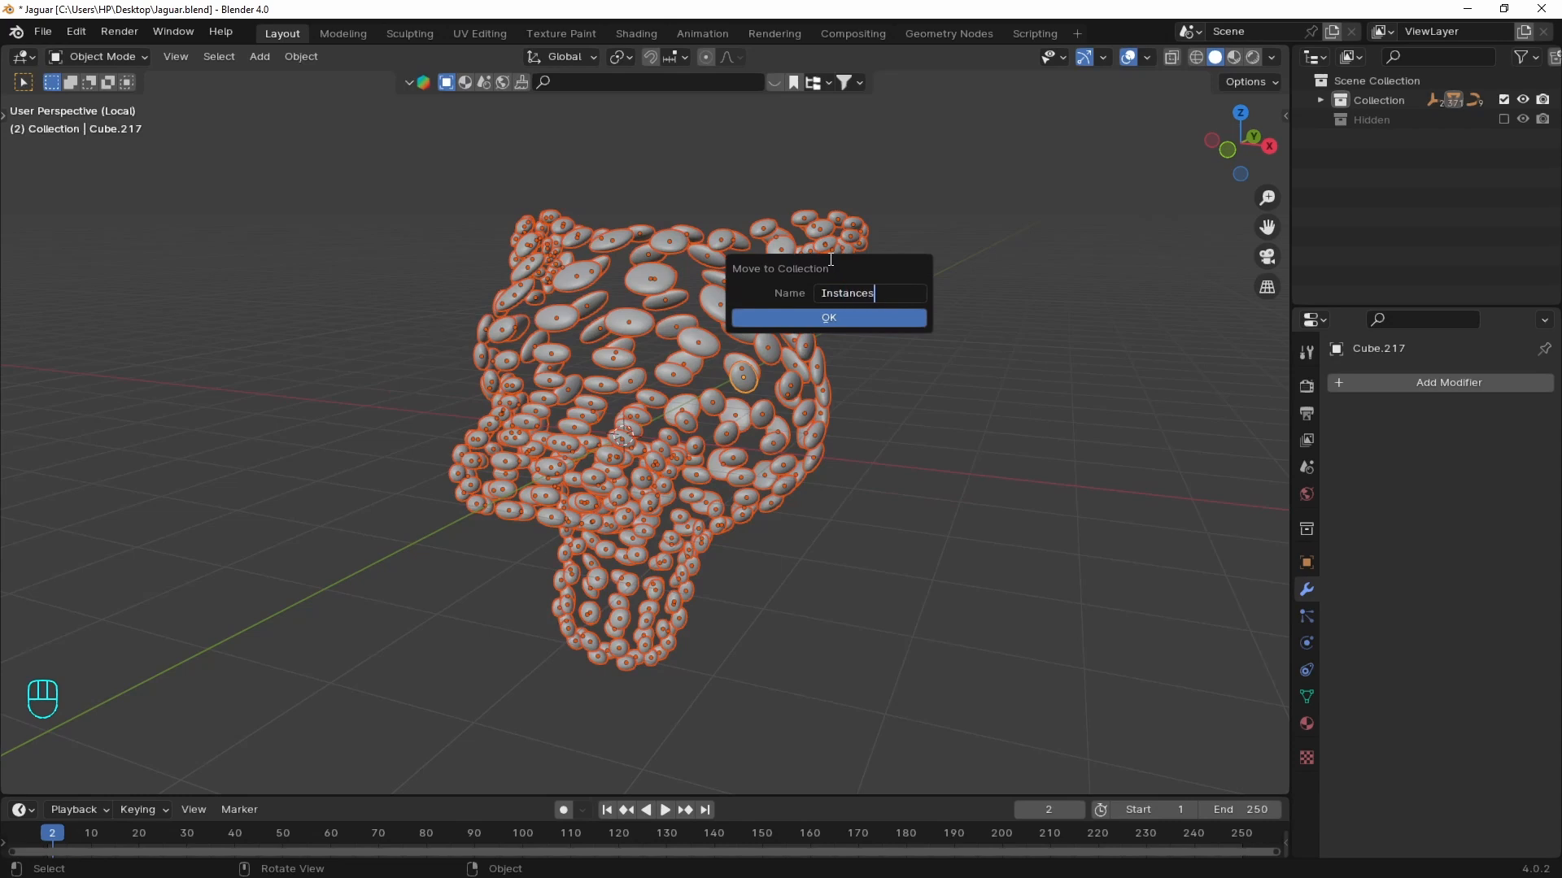
{"action": "key", "text": "Return"}
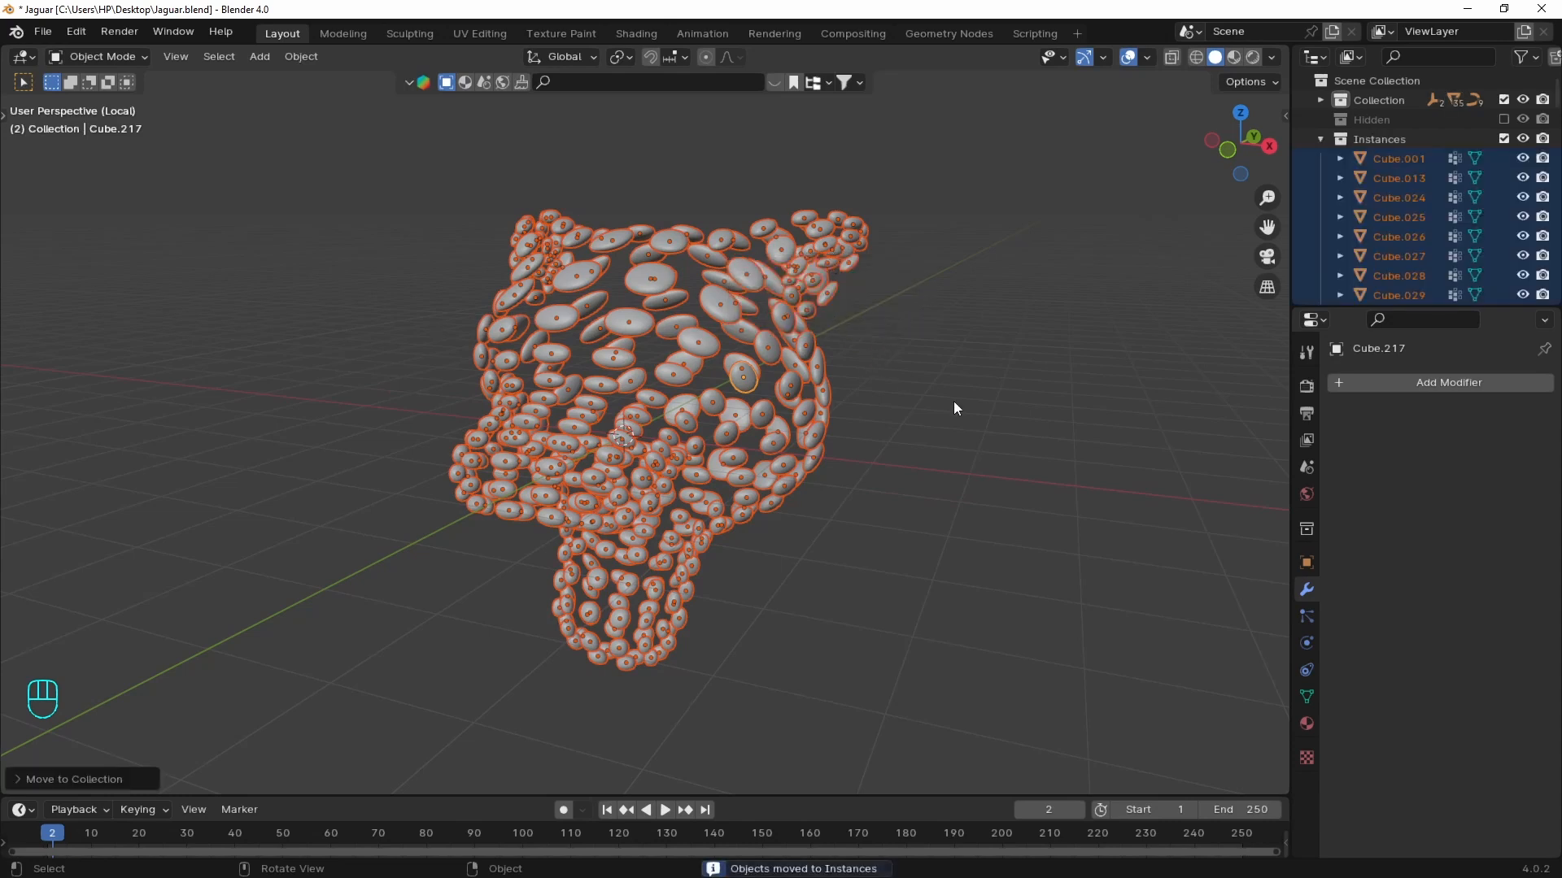
{"action": "left_click", "coordinate": [1503, 139]}
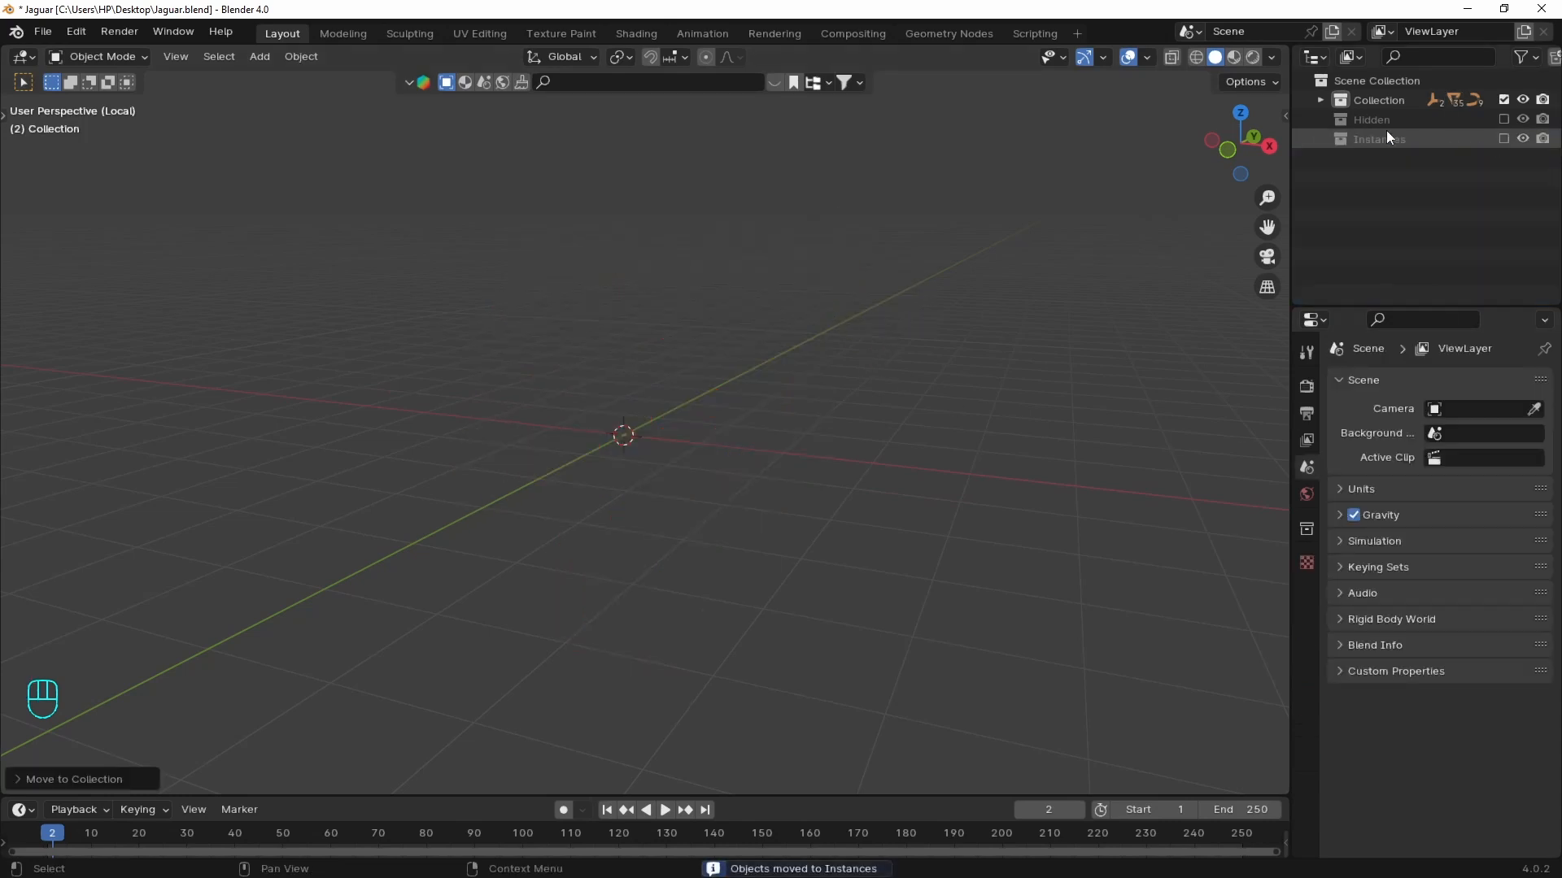
- Enlarge the timeline area and turn it into a Geometry Node Editor
{"action": "left_click_drag", "start_coordinate": [923, 796], "coordinate": [959, 532]}
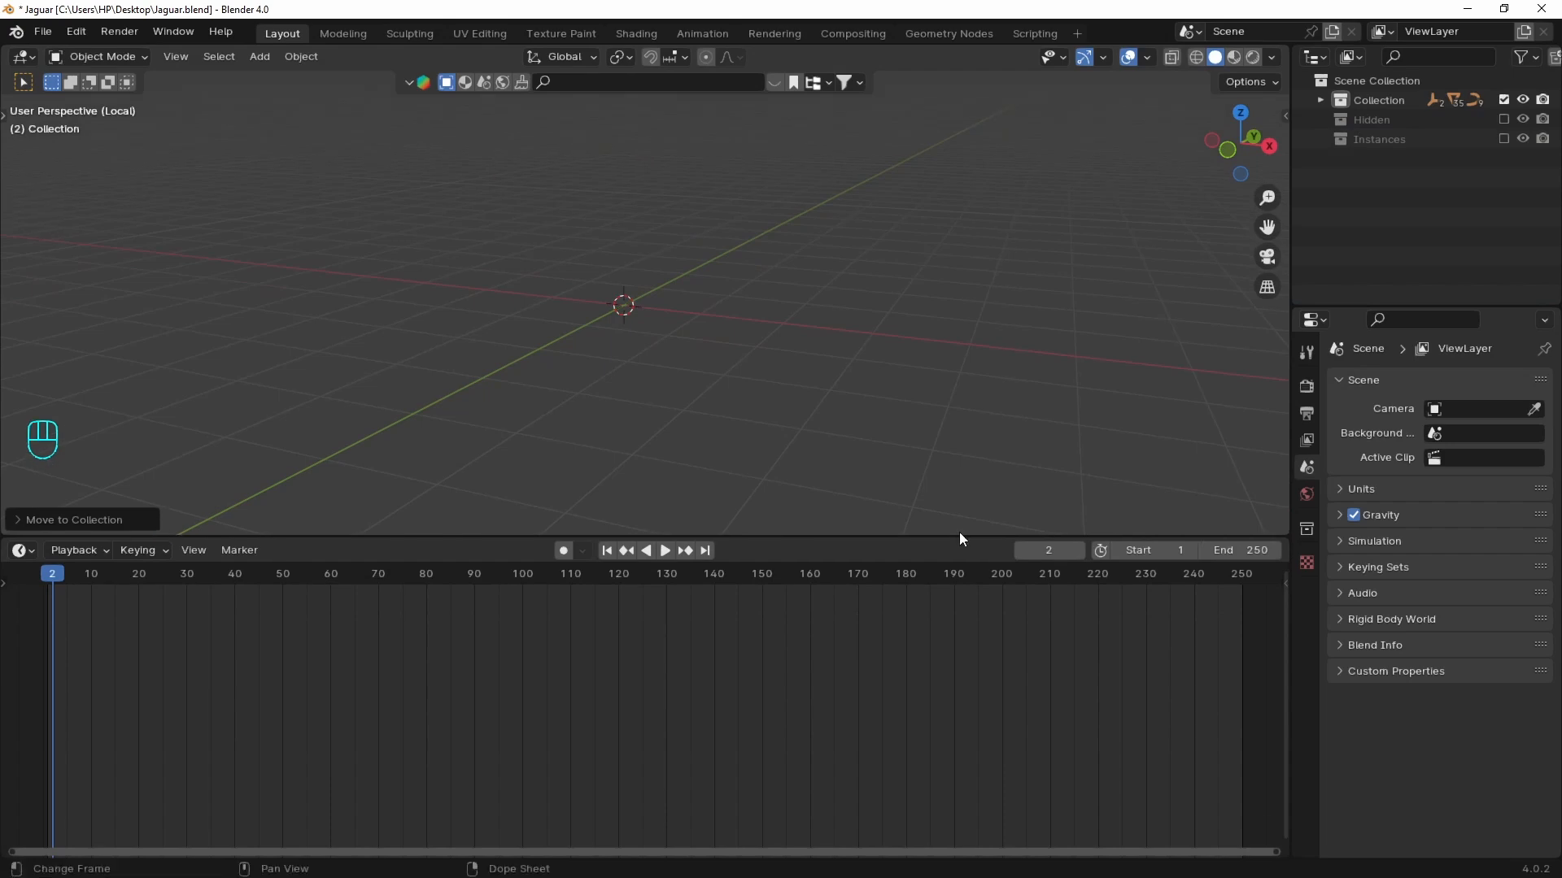
{"action": "left_click", "coordinate": [20, 550]}
{"action": "left_click", "coordinate": [20, 550]}
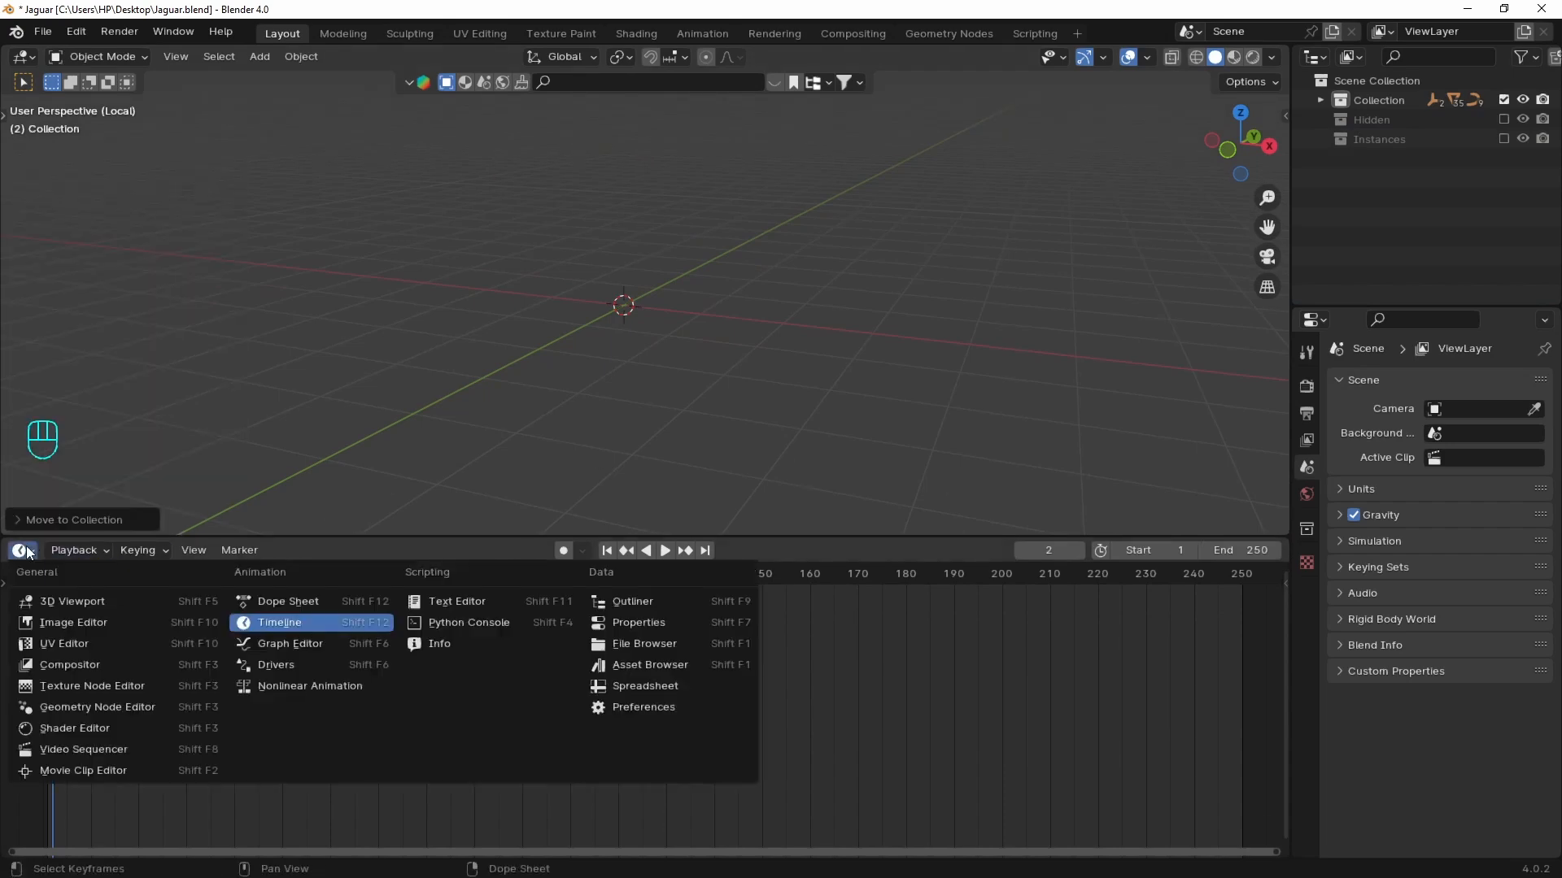
{"action": "left_click", "coordinate": [50, 710]}
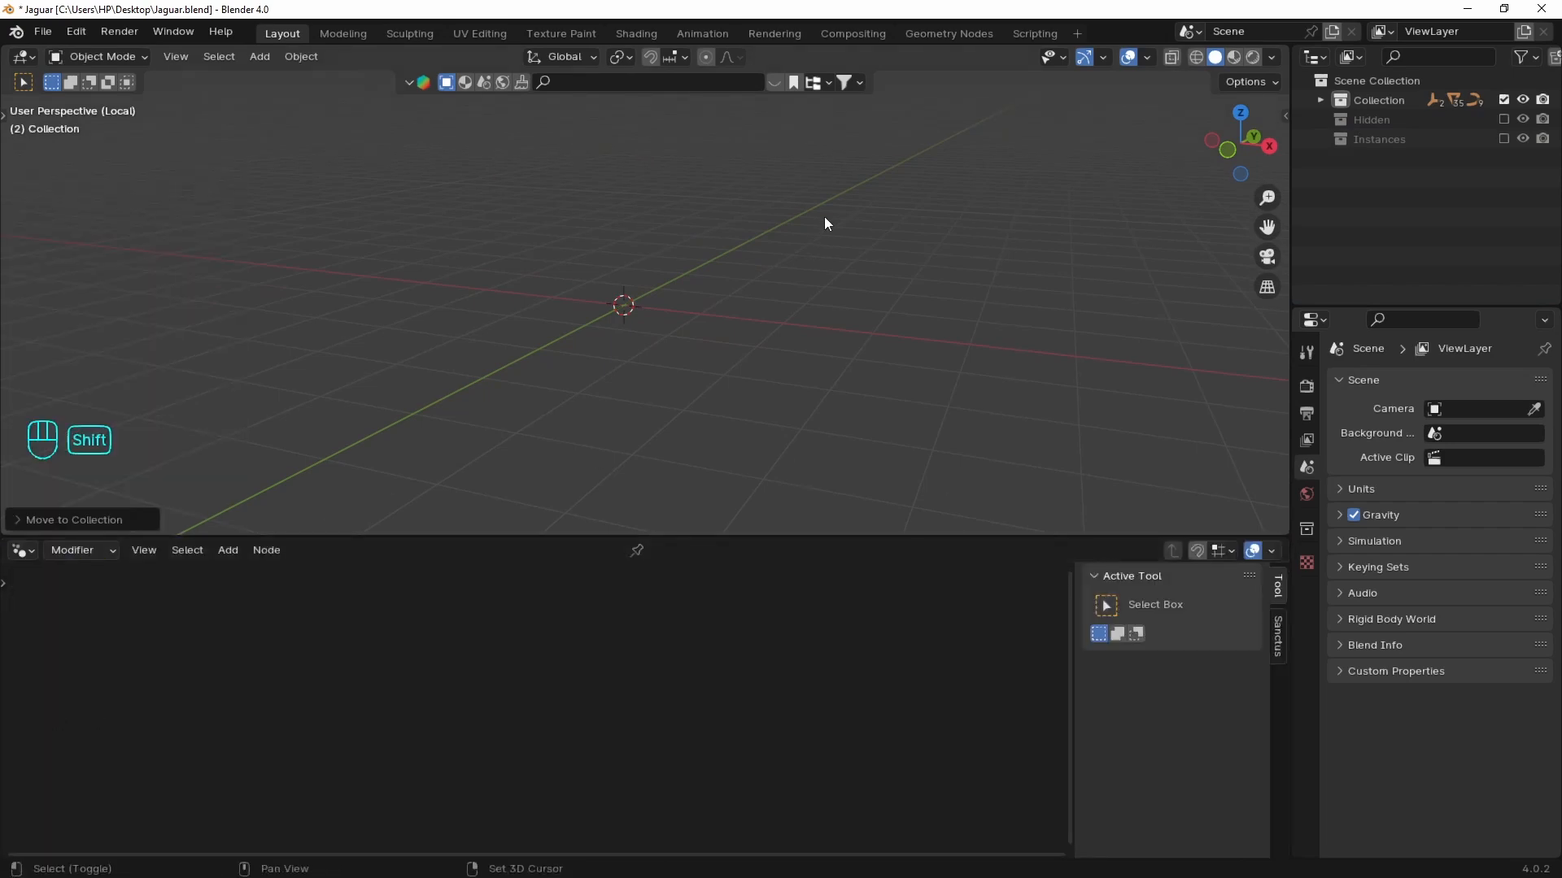
- Add a cube mesh and create a new geometry nodes tree on it
{"action": "key", "text": "shift+a"}
{"action": "mouse_move", "coordinate": [823, 220]}
{"action": "mouse_move", "coordinate": [773, 94]}
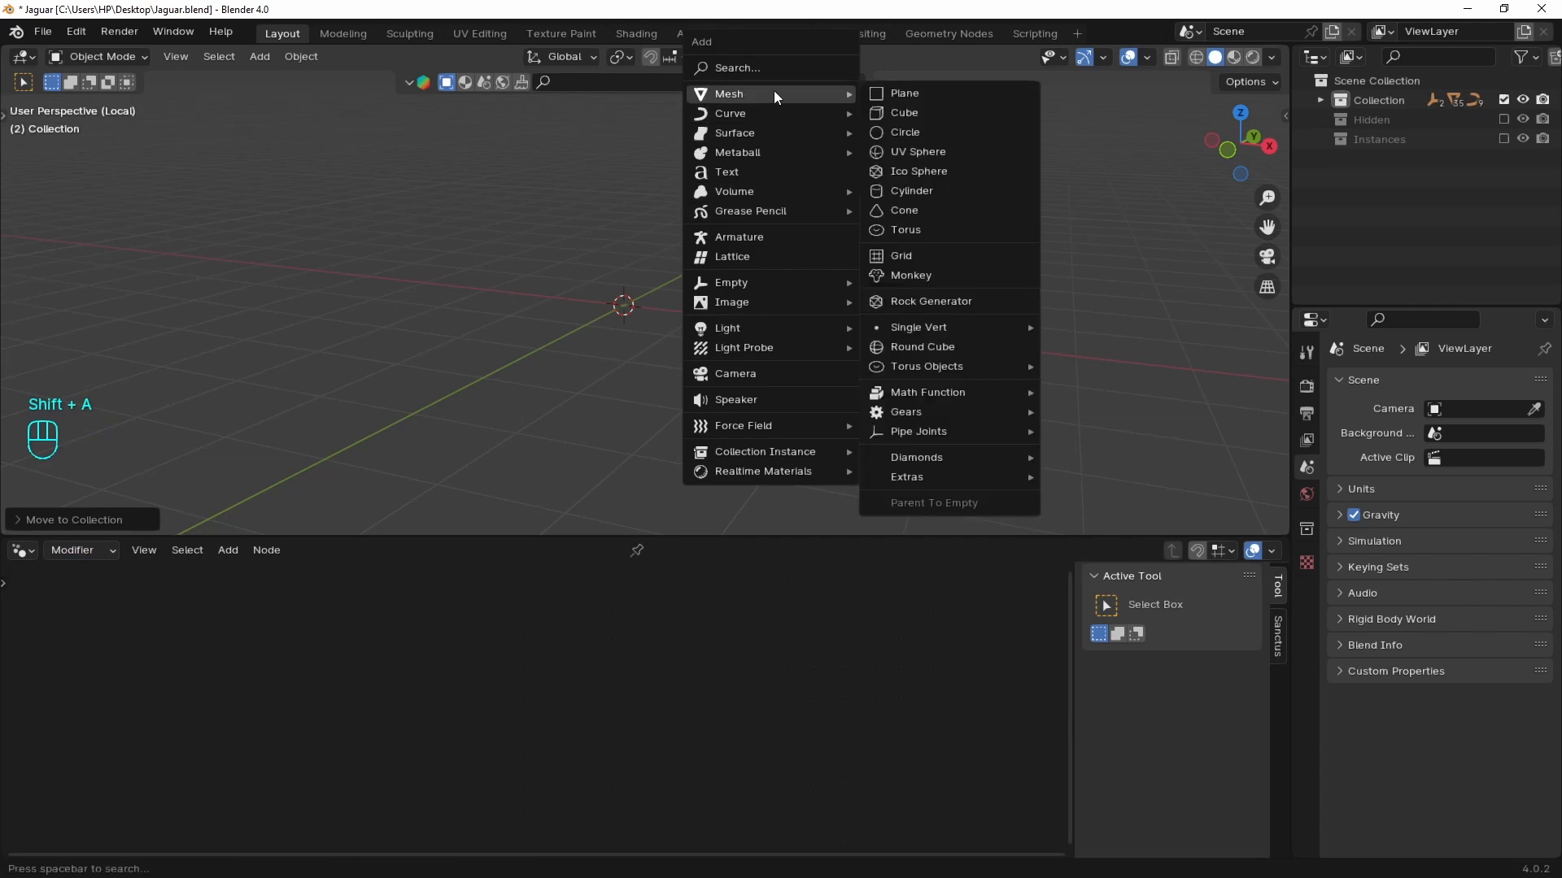
{"action": "left_click", "coordinate": [939, 114]}
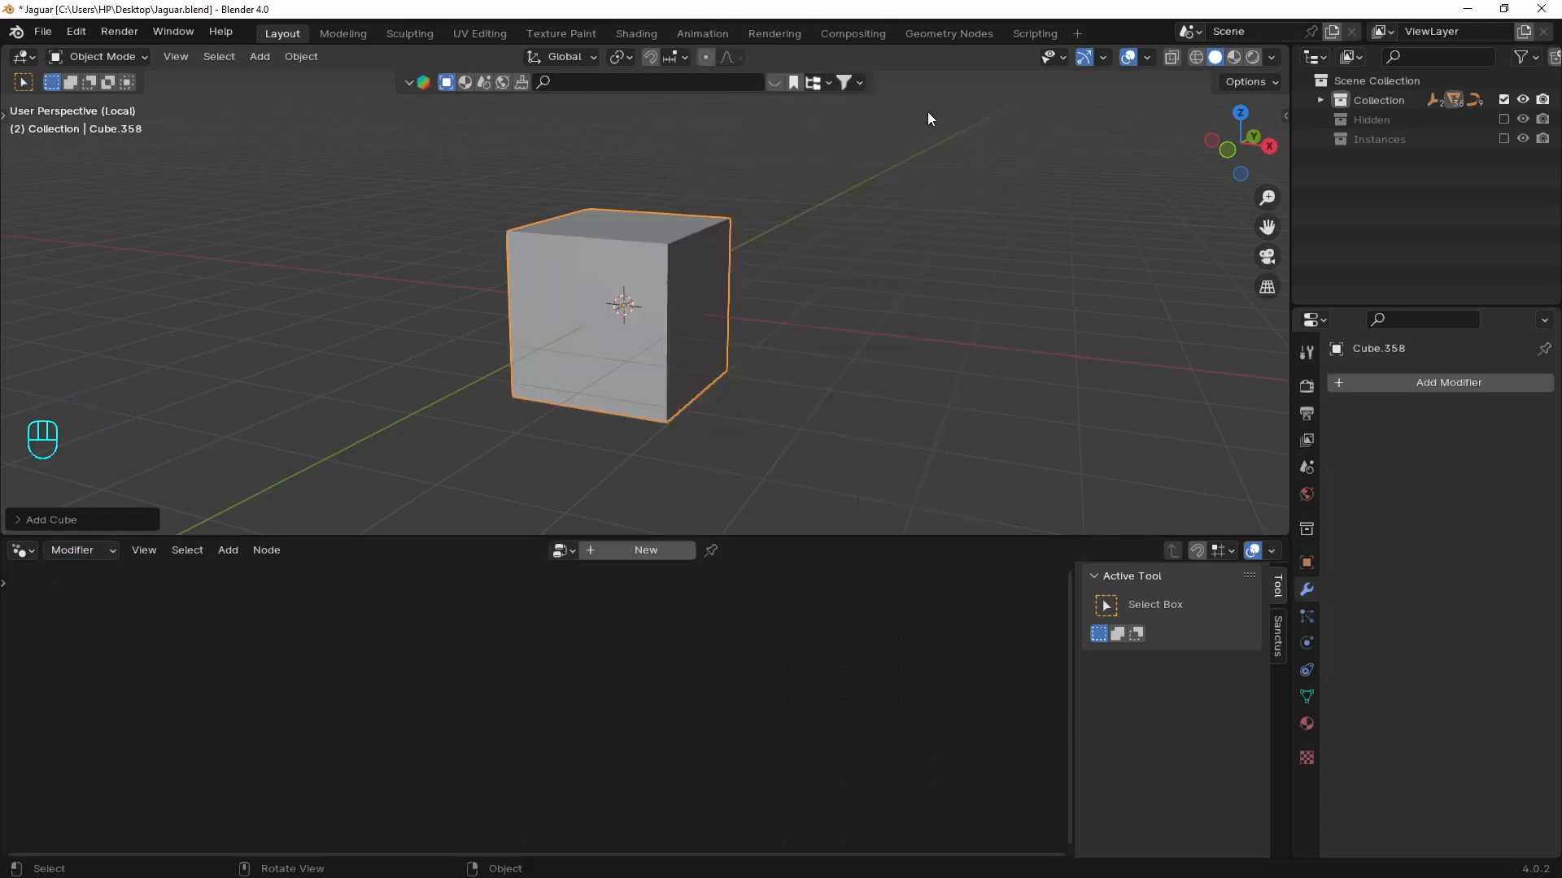
{"action": "left_click", "coordinate": [632, 550]}
{"action": "scroll", "coordinate": [563, 695], "scroll_direction": "up", "scroll_amount": 5}
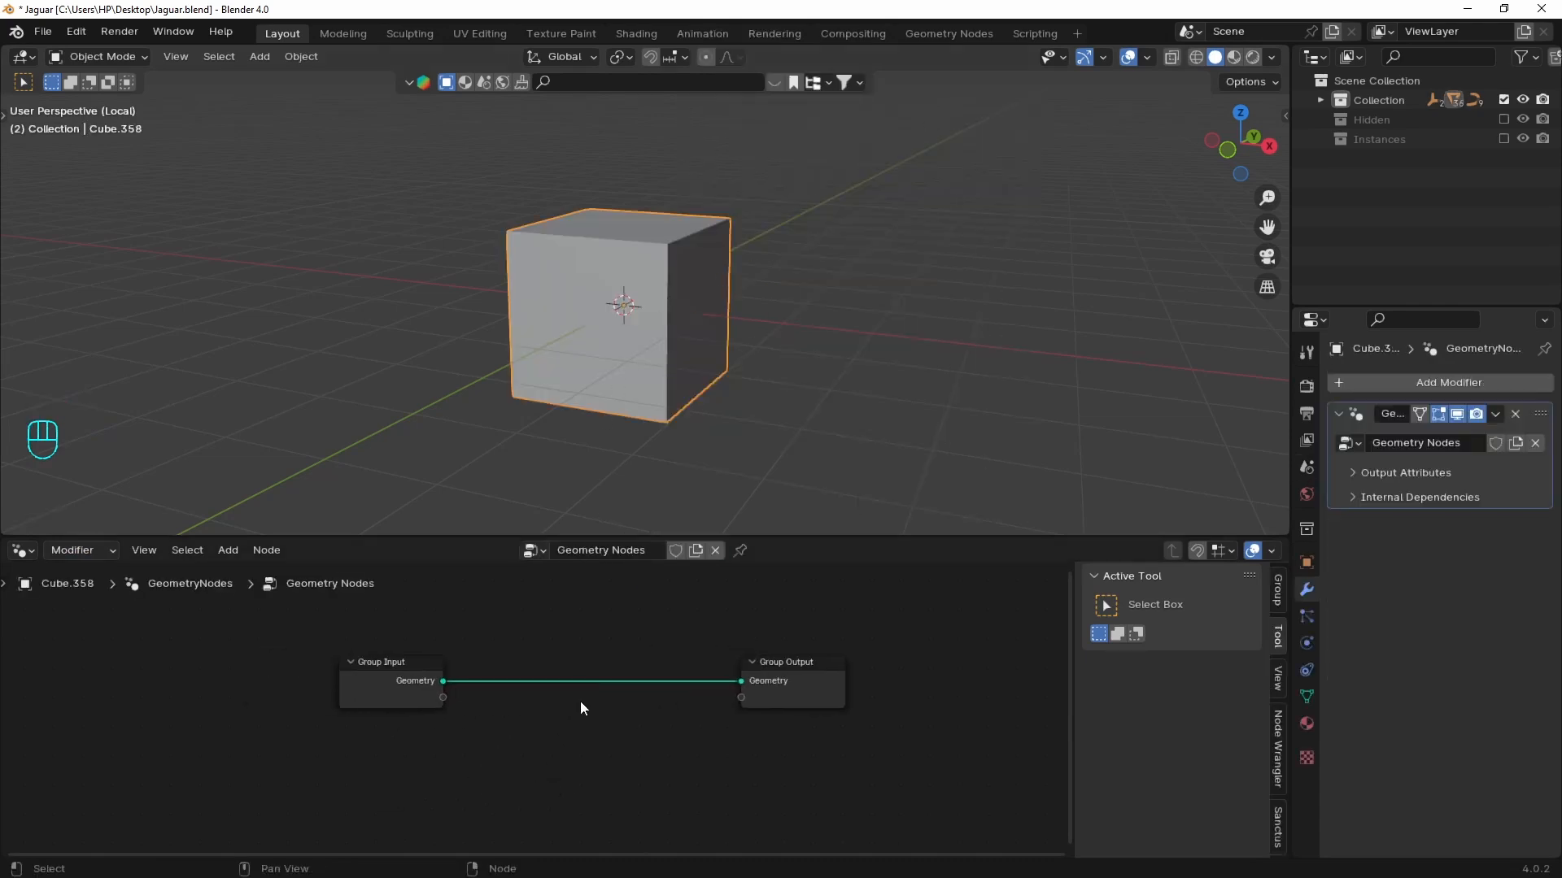
- Bring the Instances collection into the node tree, feed it to the Group Output, and delete the Group Input node
{"action": "left_click_drag", "start_coordinate": [1383, 139], "coordinate": [741, 682]}
{"action": "middle_click_drag", "start_coordinate": [605, 387], "coordinate": [782, 345]}
{"action": "key", "text": "x"}
{"action": "key", "text": "x"}
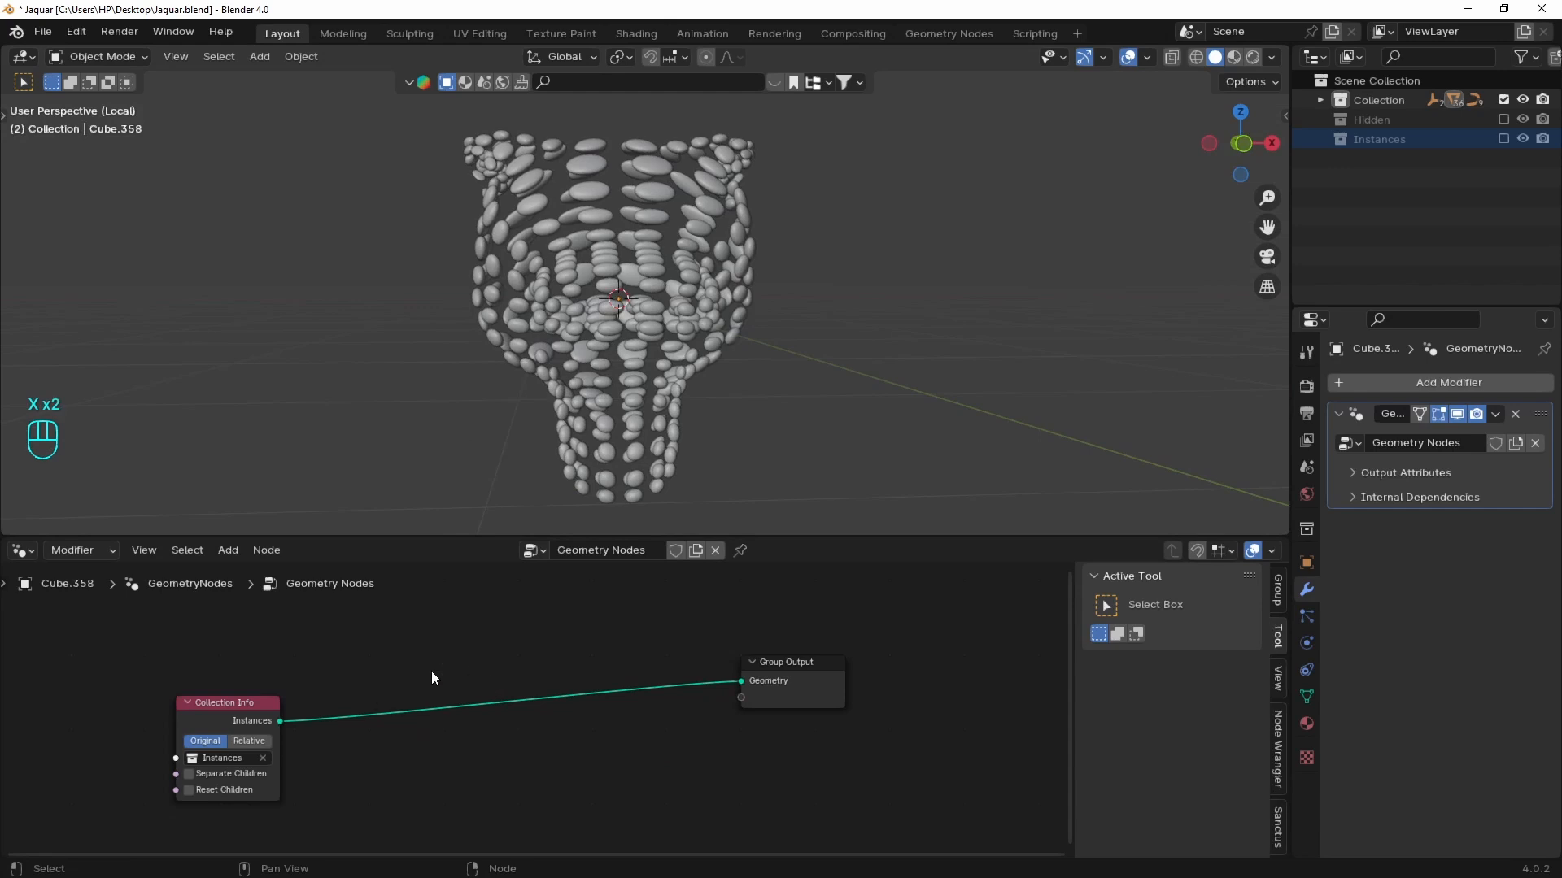
- Insert a Scale Instances node between Collection Info and Group Output
{"action": "middle_click_drag", "start_coordinate": [643, 615], "coordinate": [599, 614]}
{"action": "key", "text": "shift+a"}
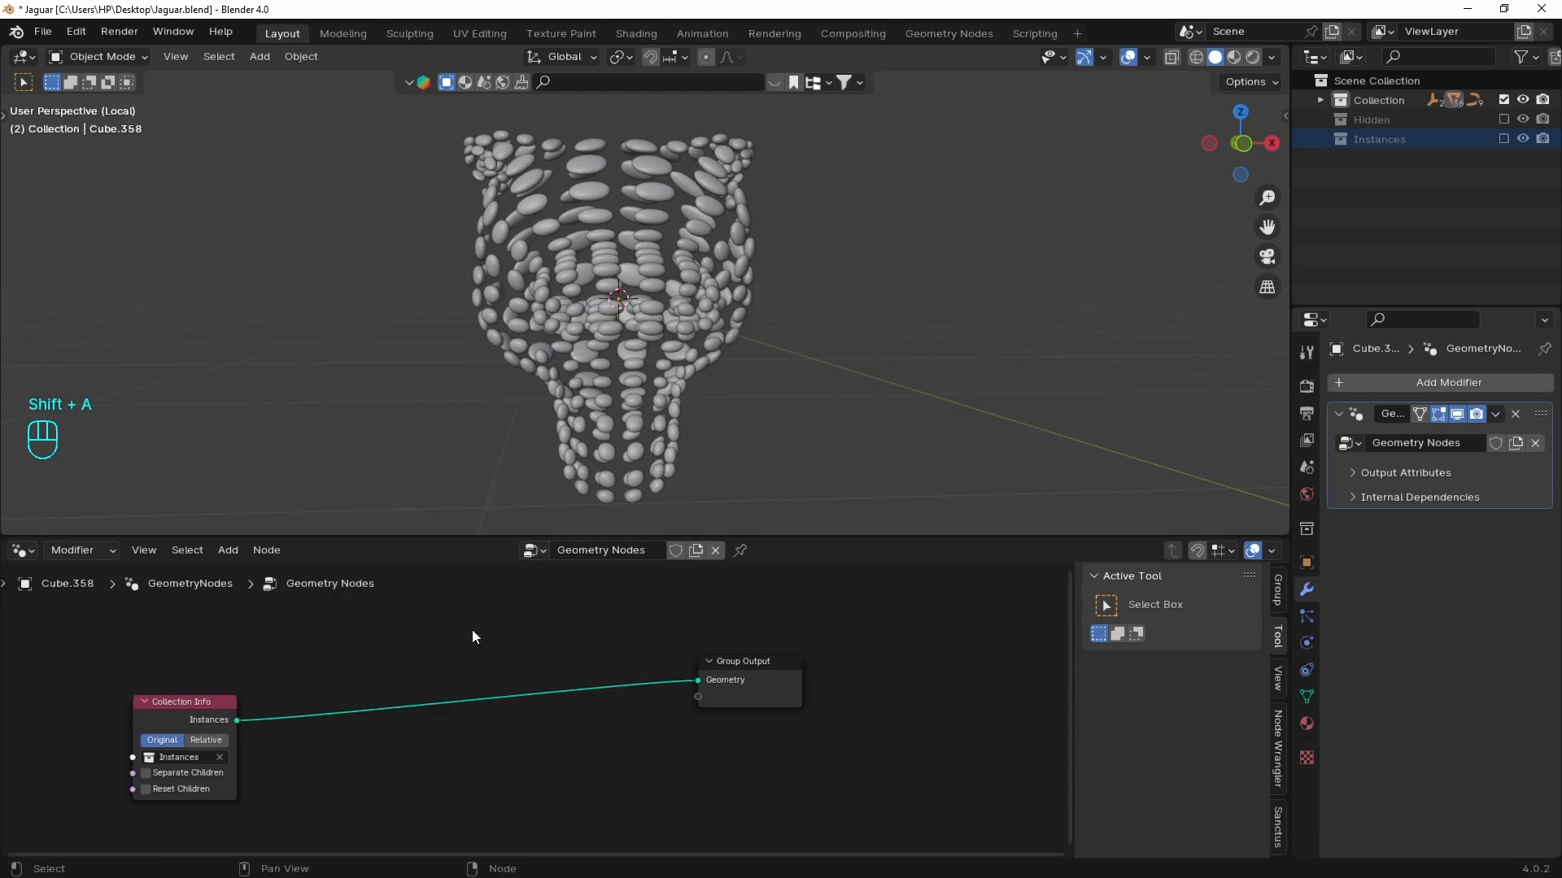
{"action": "key", "text": "shift+a"}
{"action": "mouse_move", "coordinate": [473, 632]}
{"action": "type", "text": "scale"}
{"action": "key", "text": "Return"}
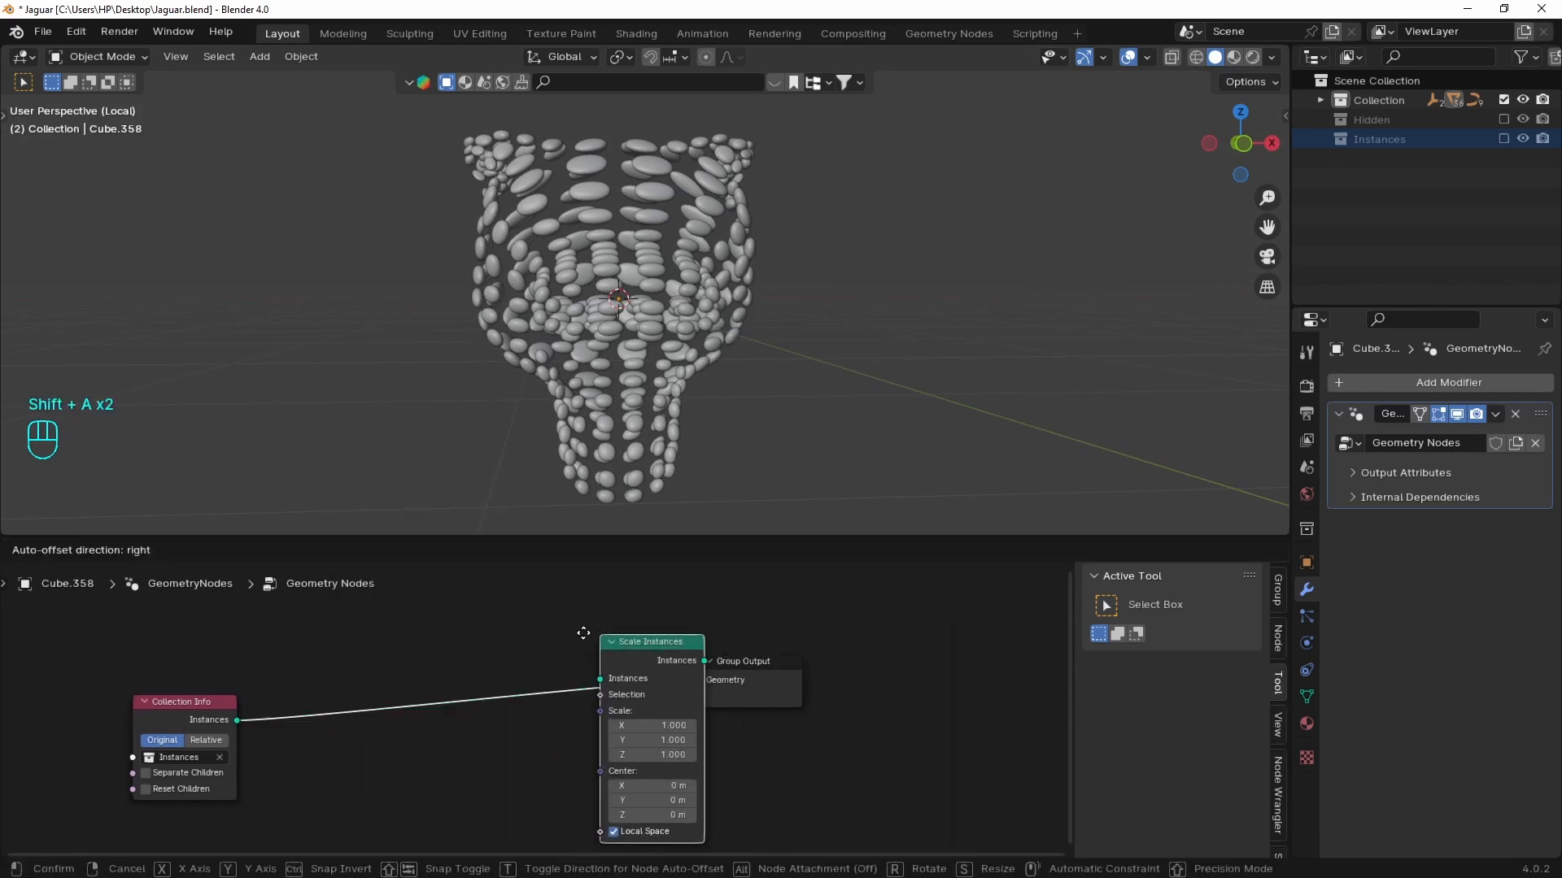
{"action": "left_click", "coordinate": [544, 663]}
- Add a Vector Math node and a Position node, connecting the position to the first vector input
{"action": "key", "text": "shift+a"}
{"action": "type", "text": "vect"}
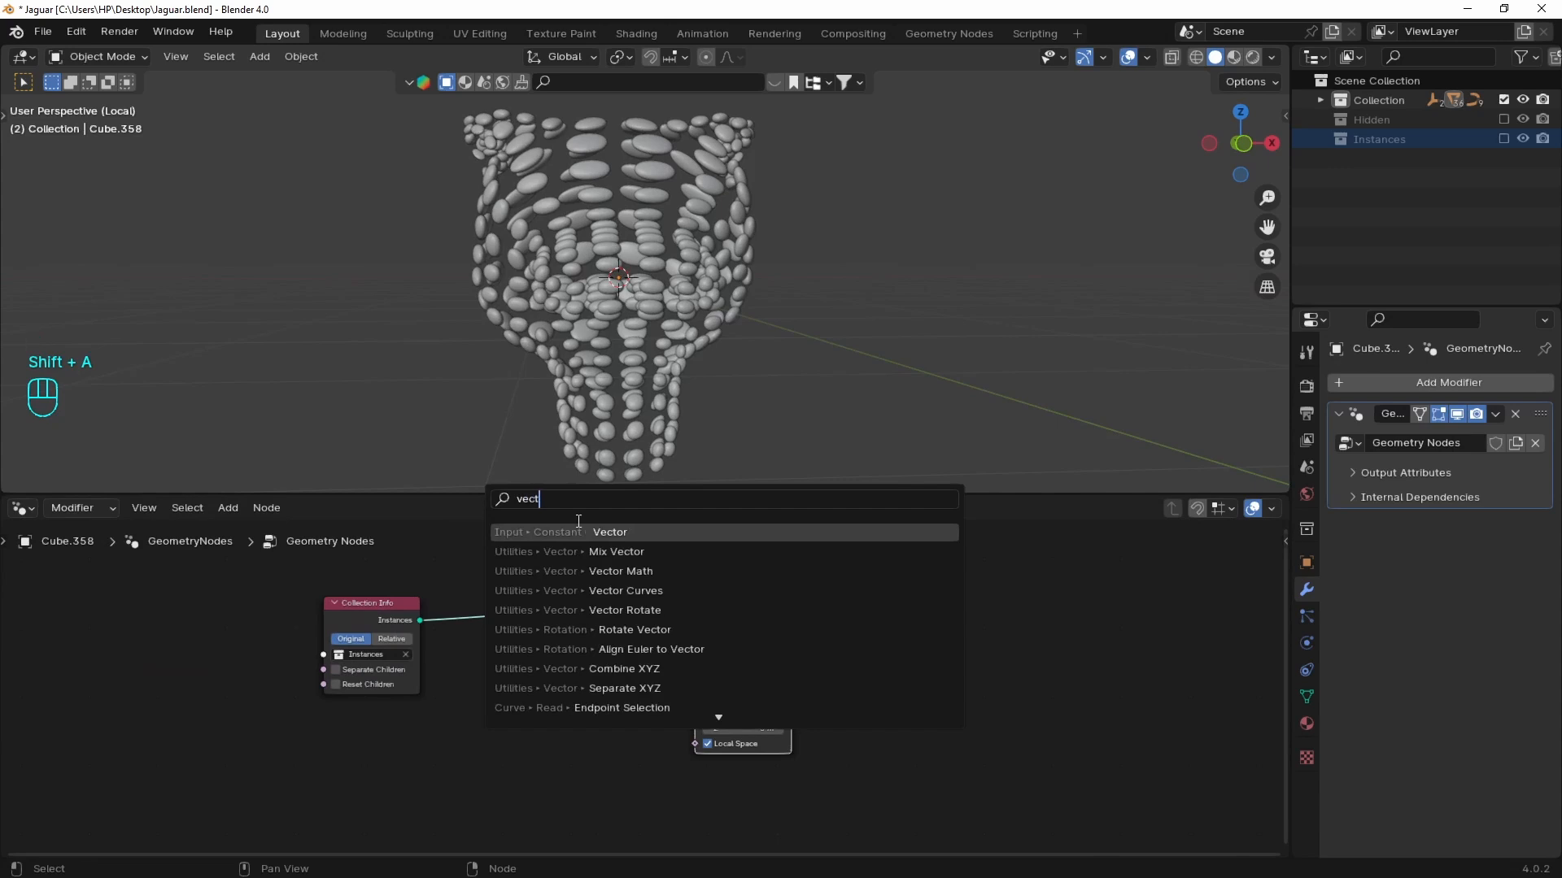
{"action": "type", "text": " m"}
{"action": "key", "text": "Return"}
{"action": "left_click", "coordinate": [363, 731]}
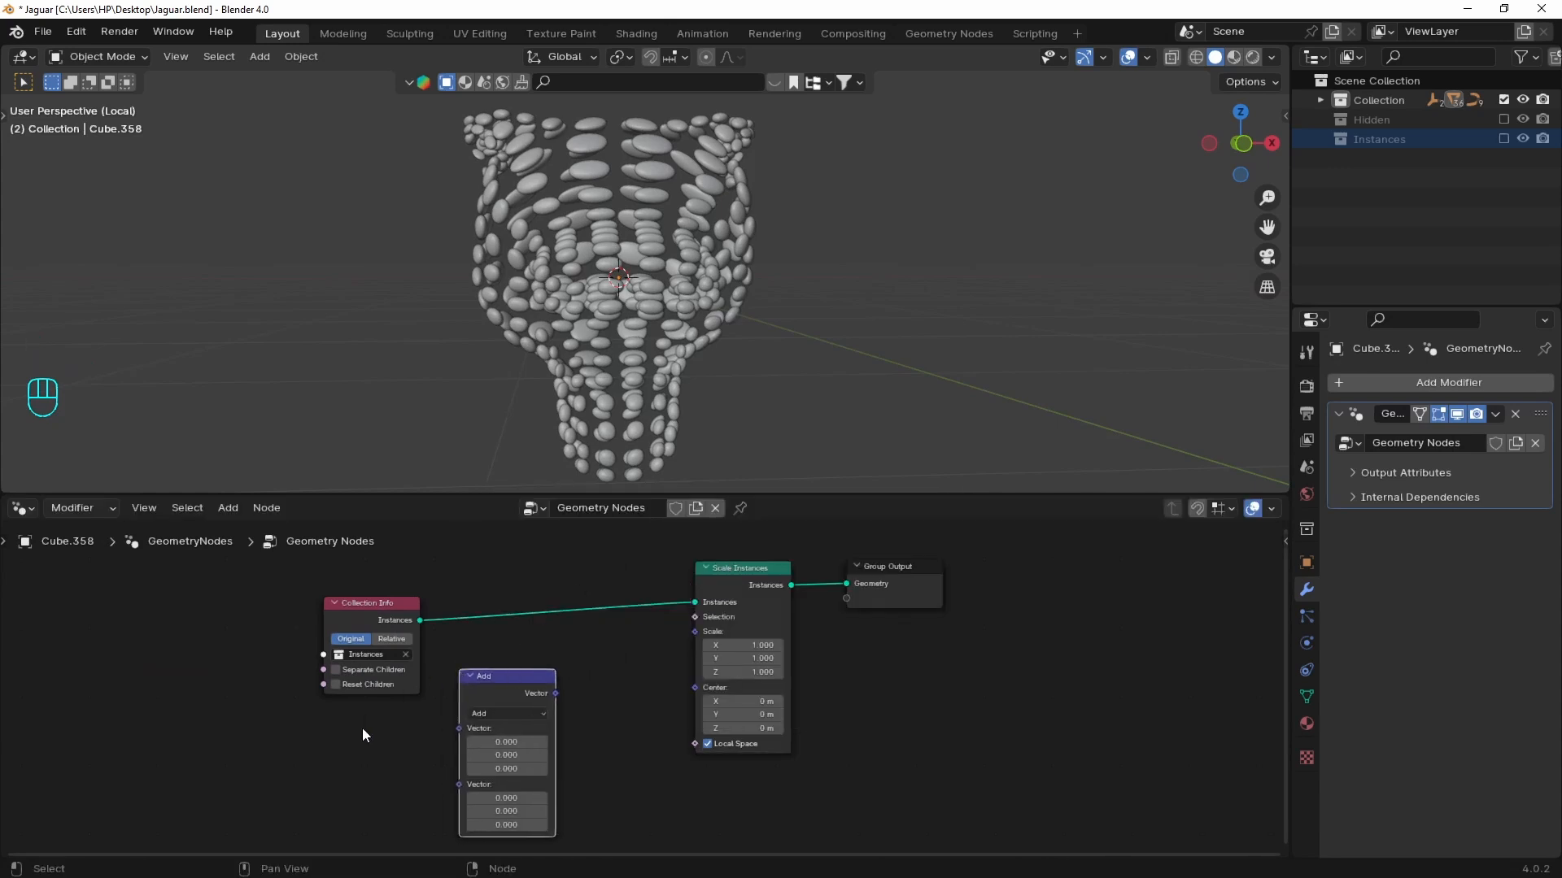
{"action": "key", "text": "shift+a"}
{"action": "type", "text": "posi"}
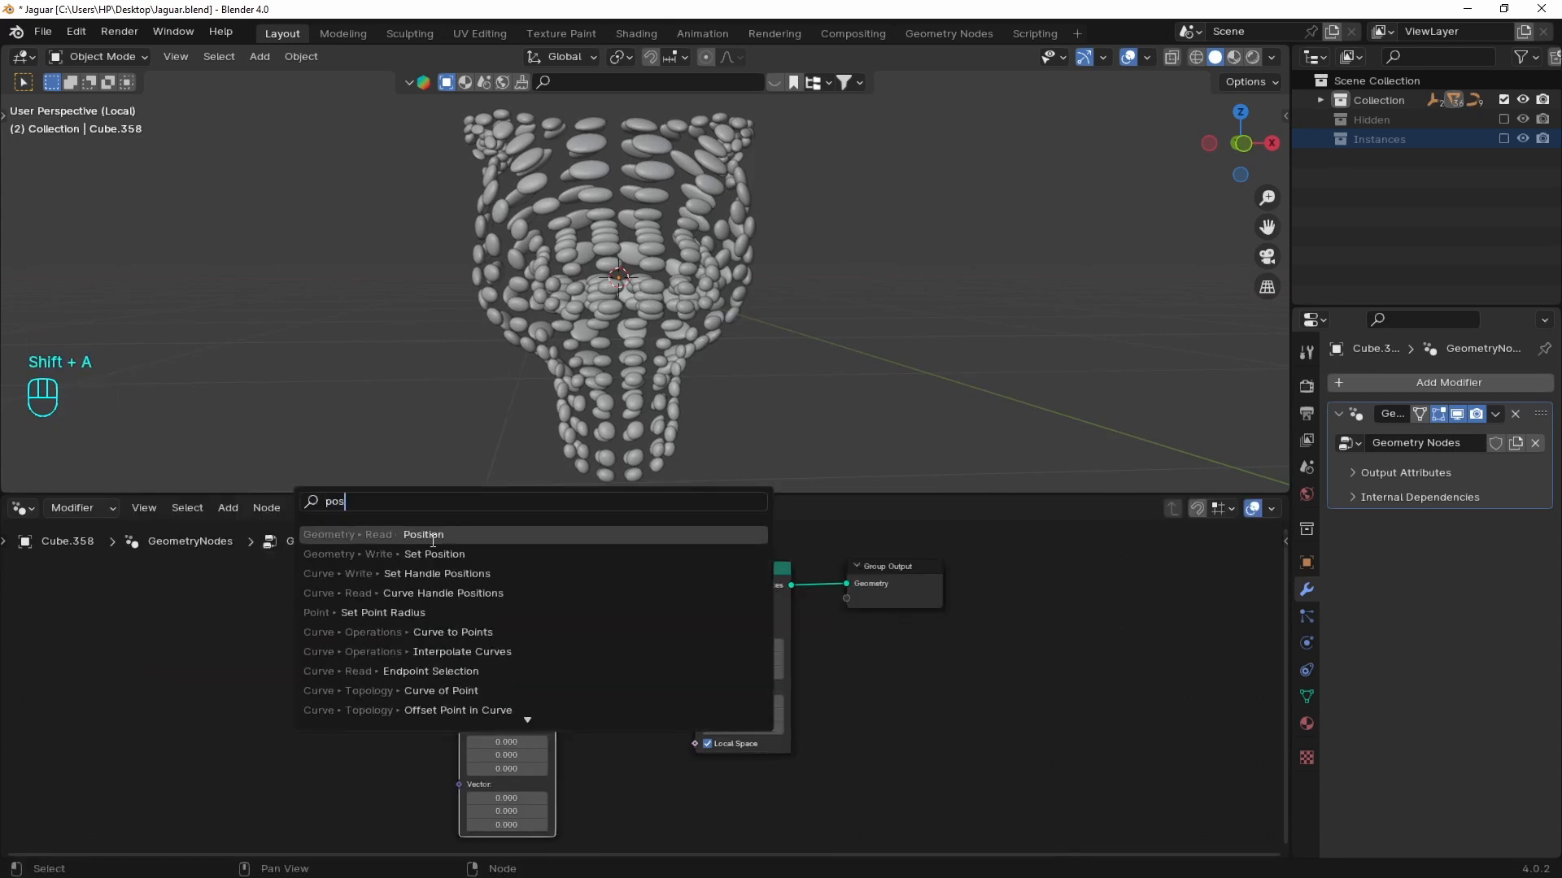
{"action": "key", "text": "Return"}
{"action": "left_click", "coordinate": [319, 711]}
{"action": "left_click_drag", "start_coordinate": [414, 733], "coordinate": [460, 729]}
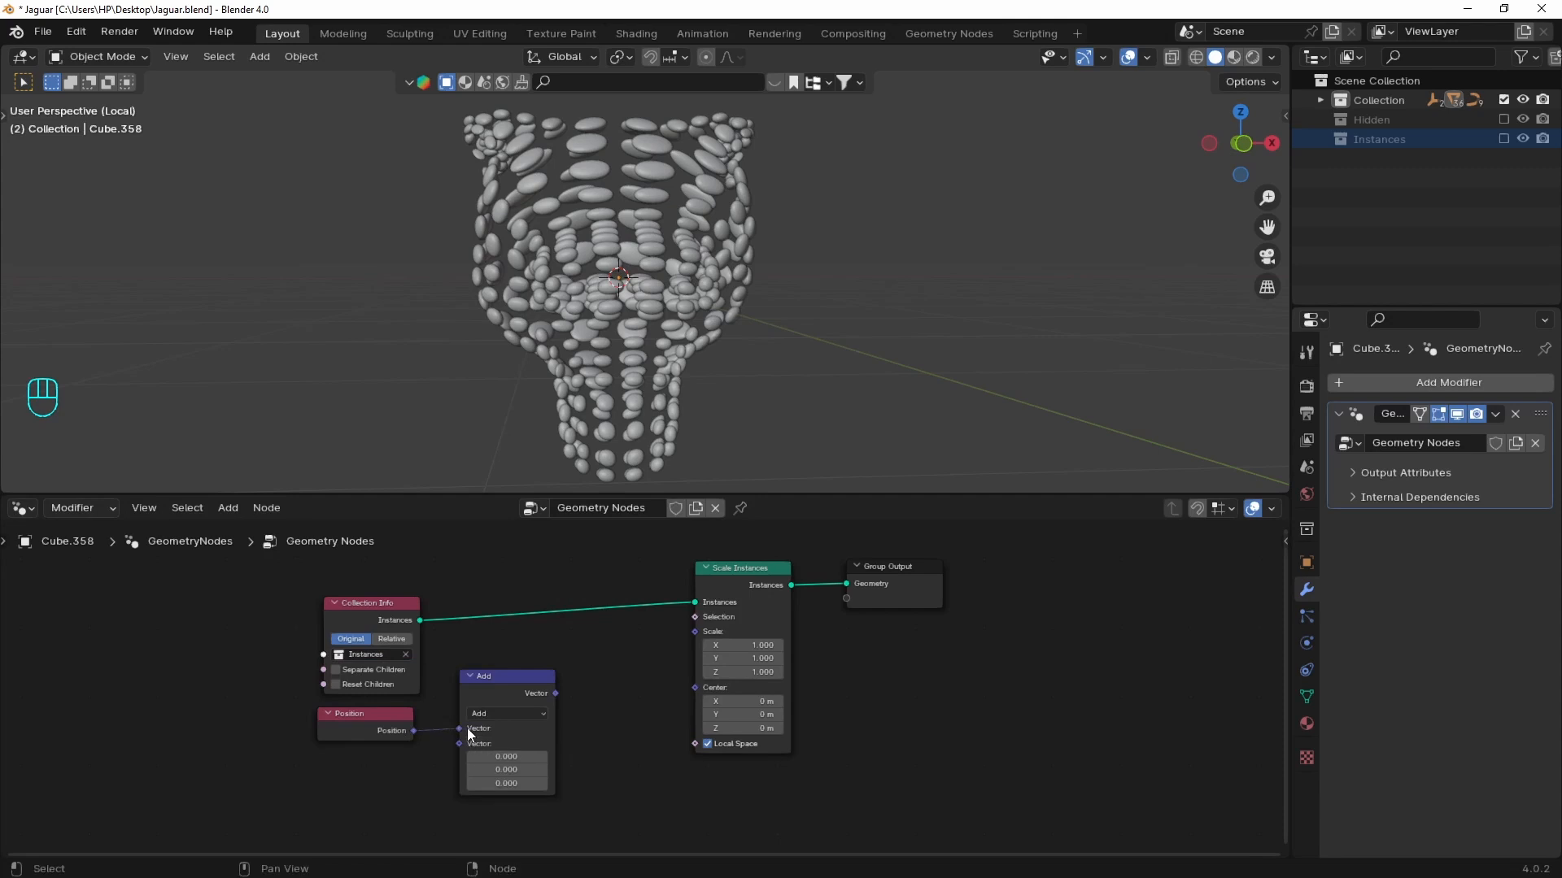
- Add an Object Info node, link its Location to the second vector input, and feed the vector result into Scale Instances' Scale
{"action": "key", "text": "shift+a"}
{"action": "type", "text": "ob"}
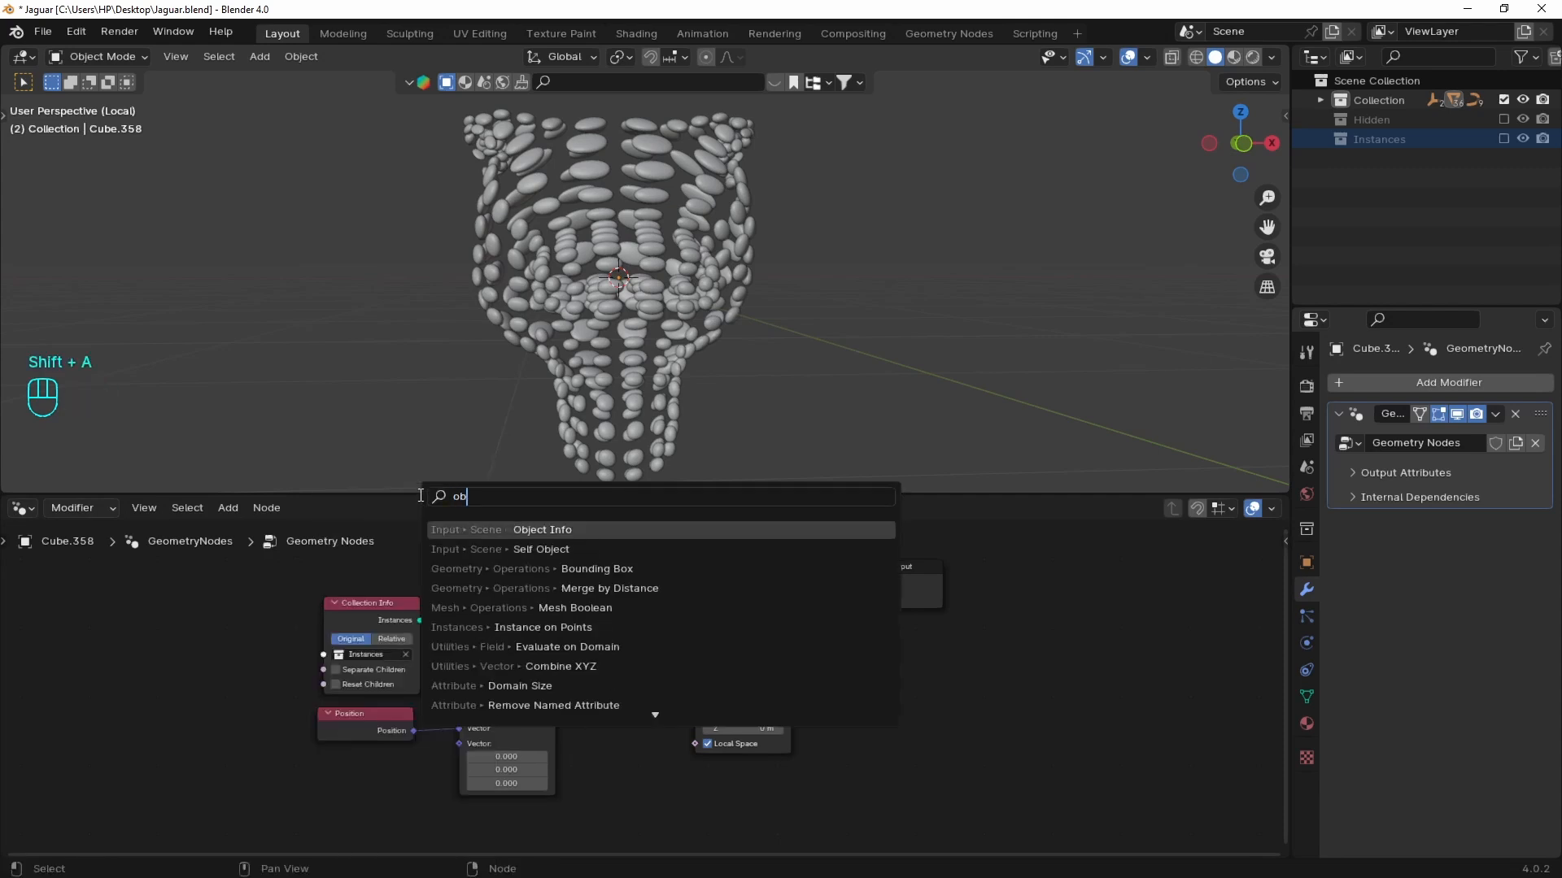
{"action": "type", "text": "j"}
{"action": "key", "text": "Return"}
{"action": "left_click", "coordinate": [357, 785]}
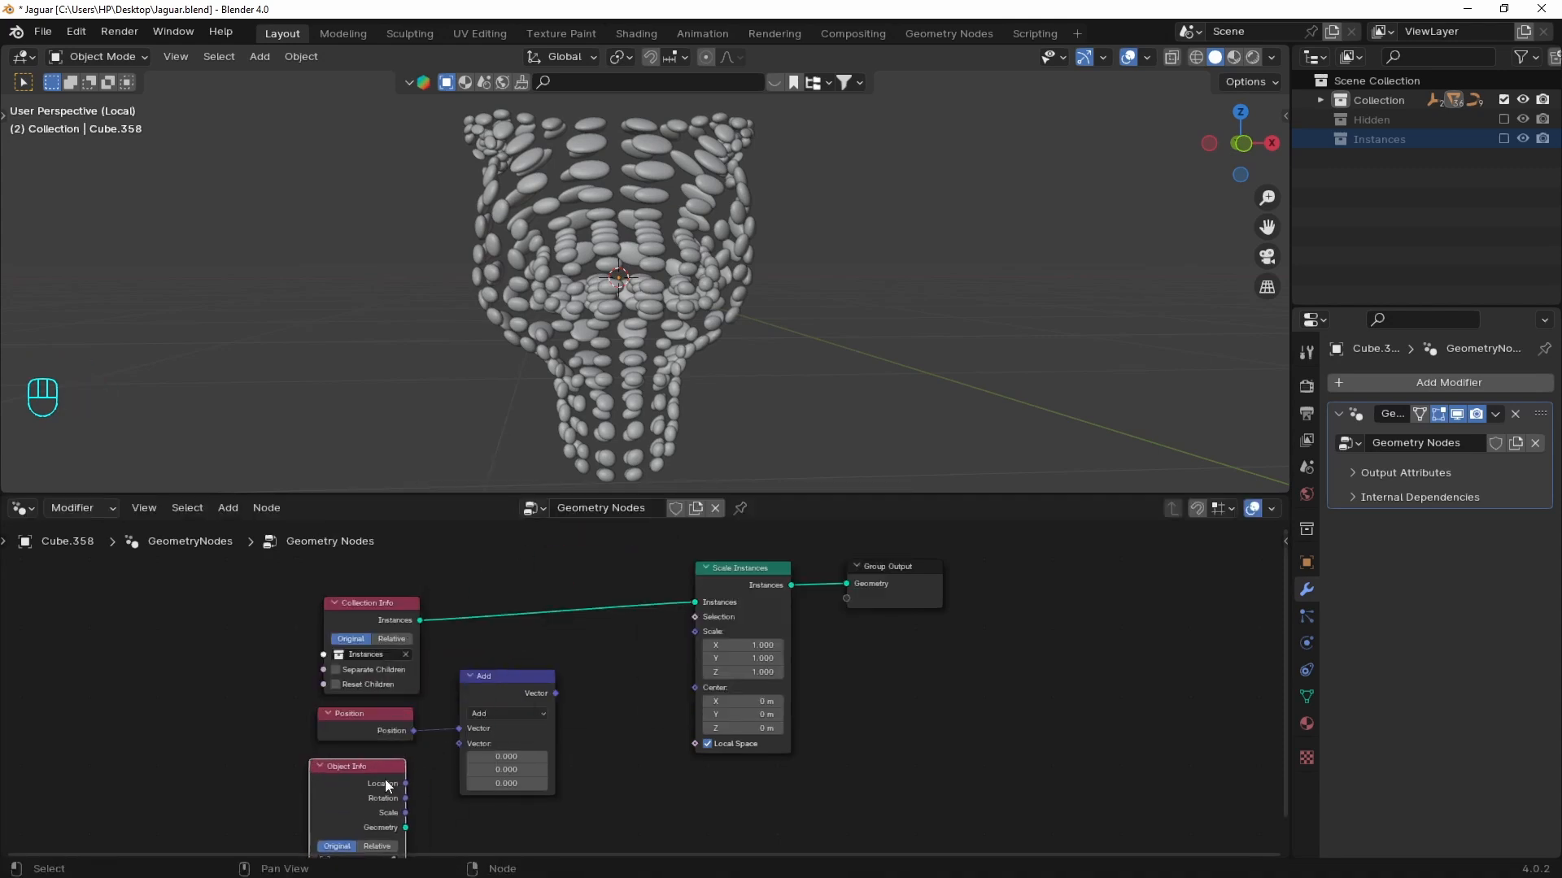
{"action": "left_click_drag", "start_coordinate": [405, 784], "coordinate": [459, 743]}
{"action": "scroll", "coordinate": [537, 732], "scroll_direction": "down", "scroll_amount": 1}
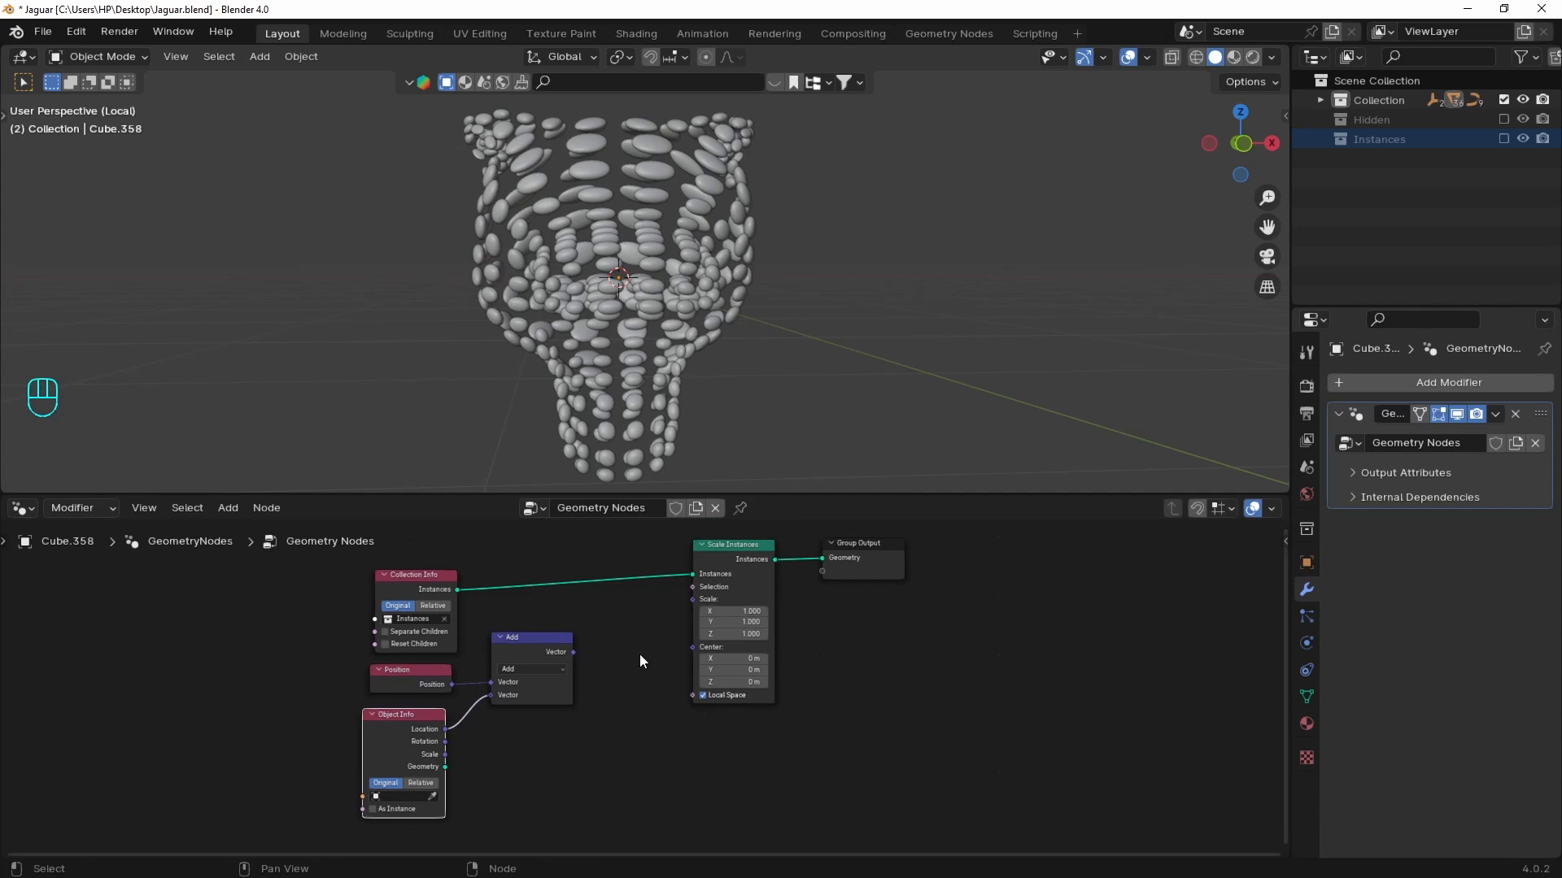
{"action": "left_click_drag", "start_coordinate": [574, 652], "coordinate": [693, 600]}
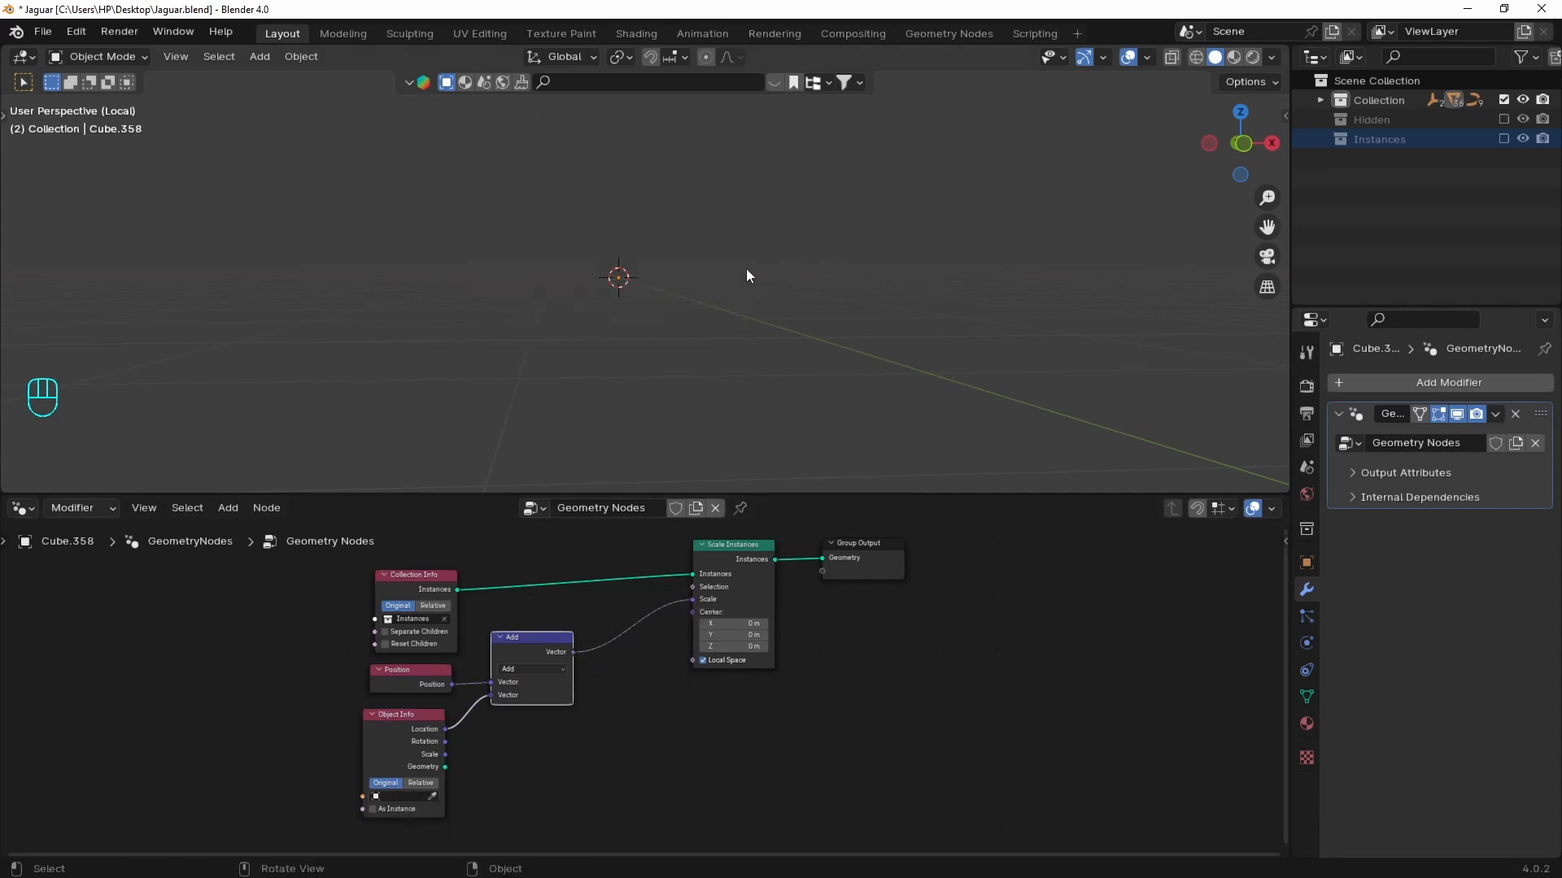
- Exit local view, assign Empty.001 to the Object Info node, and enable Separate Children on Collection Info
{"action": "key", "text": "slash"}
{"action": "left_click", "coordinate": [433, 797]}
{"action": "left_click", "coordinate": [877, 202]}
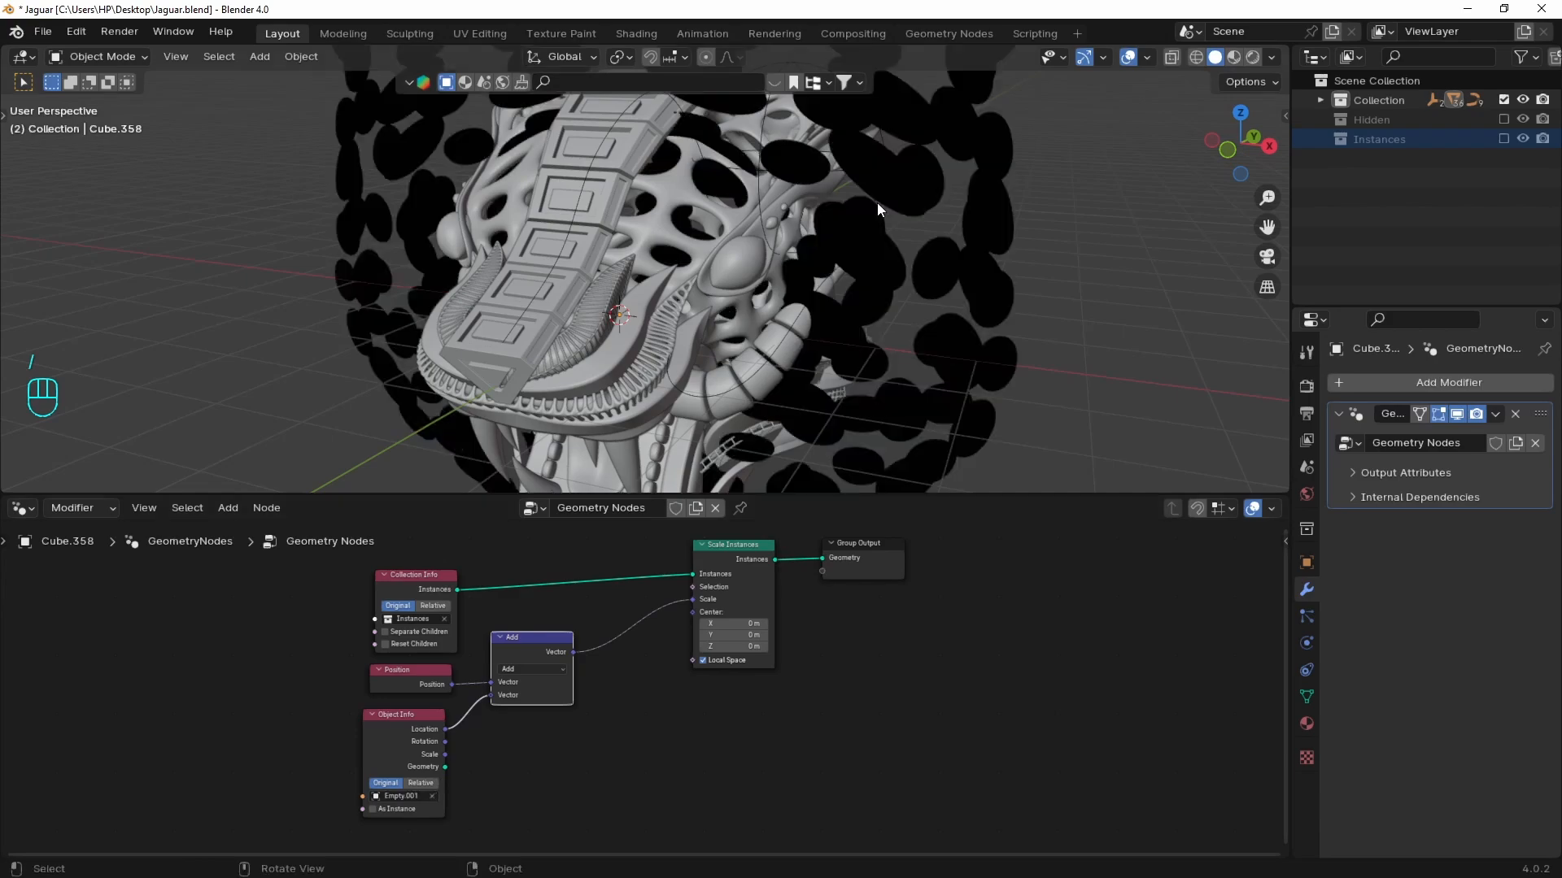
{"action": "middle_click_drag", "start_coordinate": [877, 204], "coordinate": [704, 290]}
{"action": "left_click", "coordinate": [385, 632]}
- Insert a Map Range node between the vector math result and the Scale input, with From Min set to 4.100
{"action": "key", "text": "shift+a"}
{"action": "type", "text": "map"}
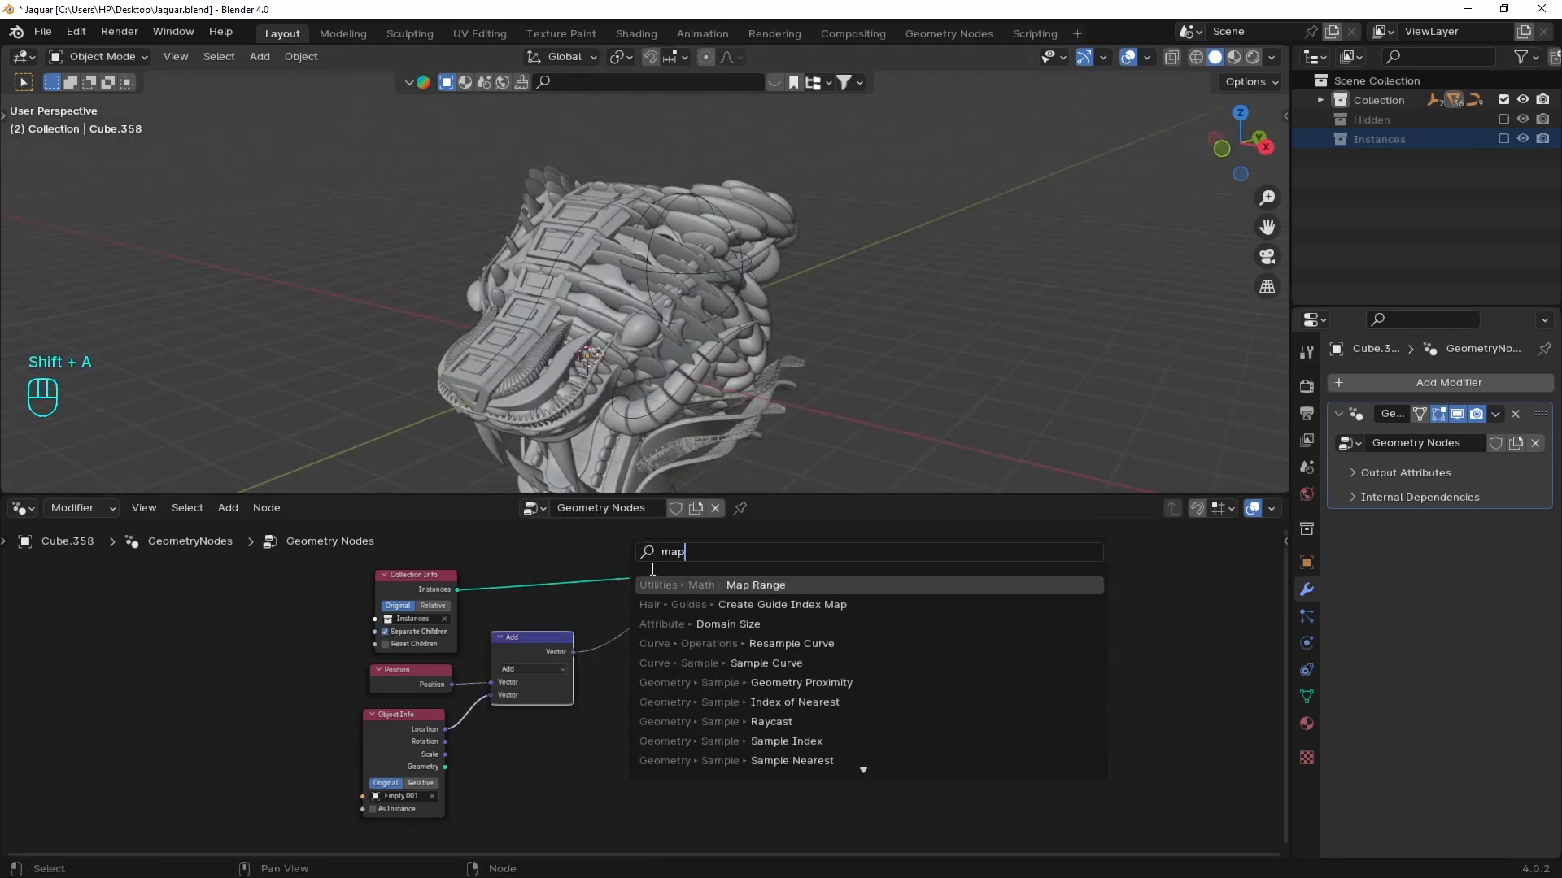
{"action": "key", "text": "Return"}
{"action": "left_click", "coordinate": [587, 608]}
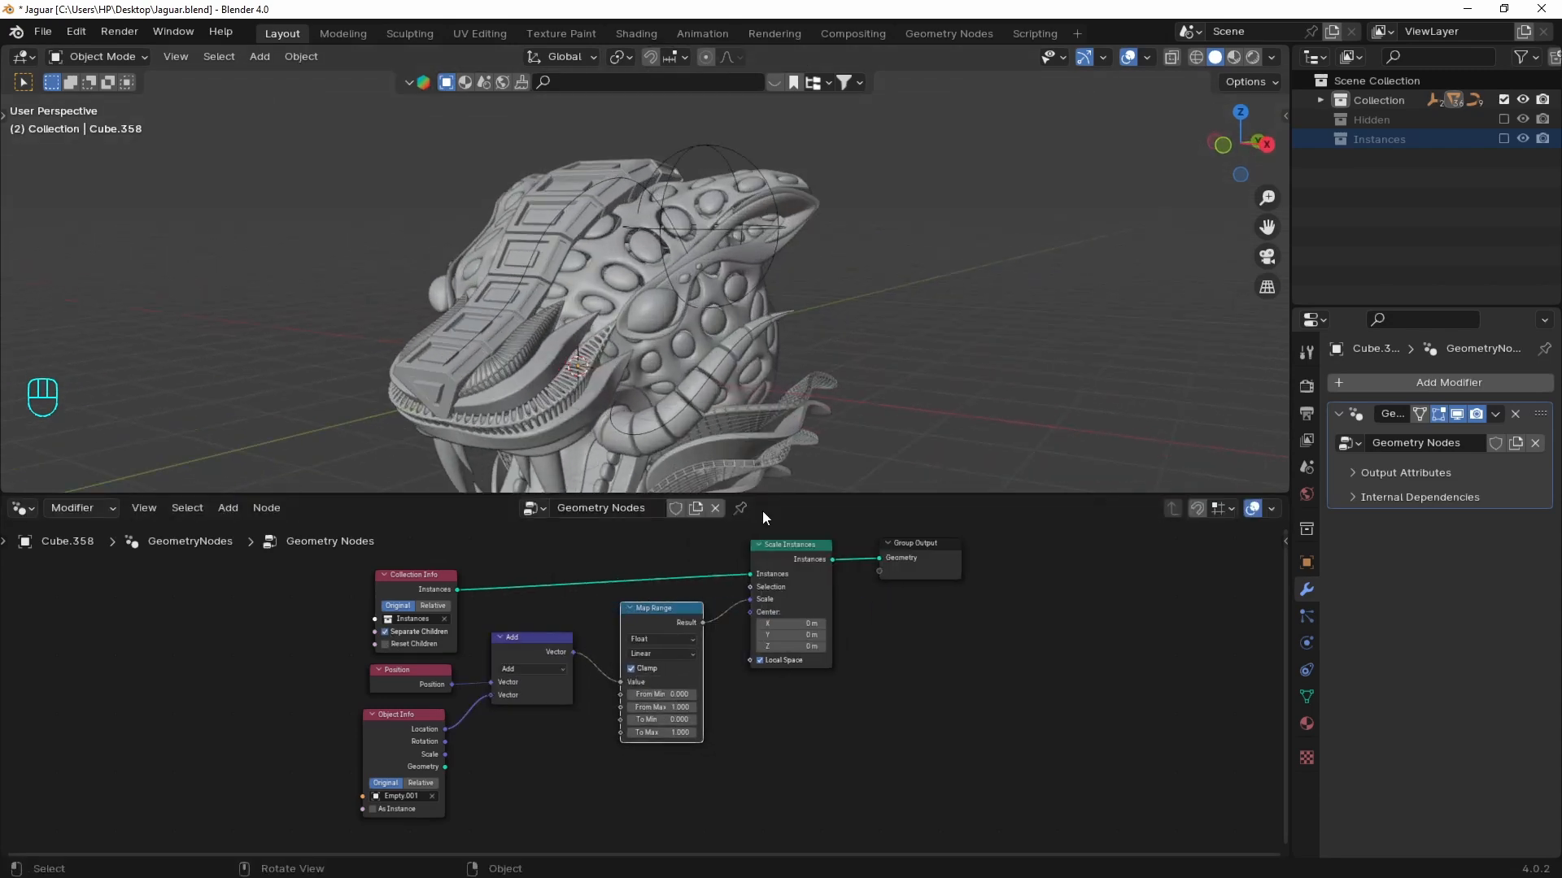
{"action": "left_click_drag", "start_coordinate": [669, 696], "coordinate": [695, 696]}
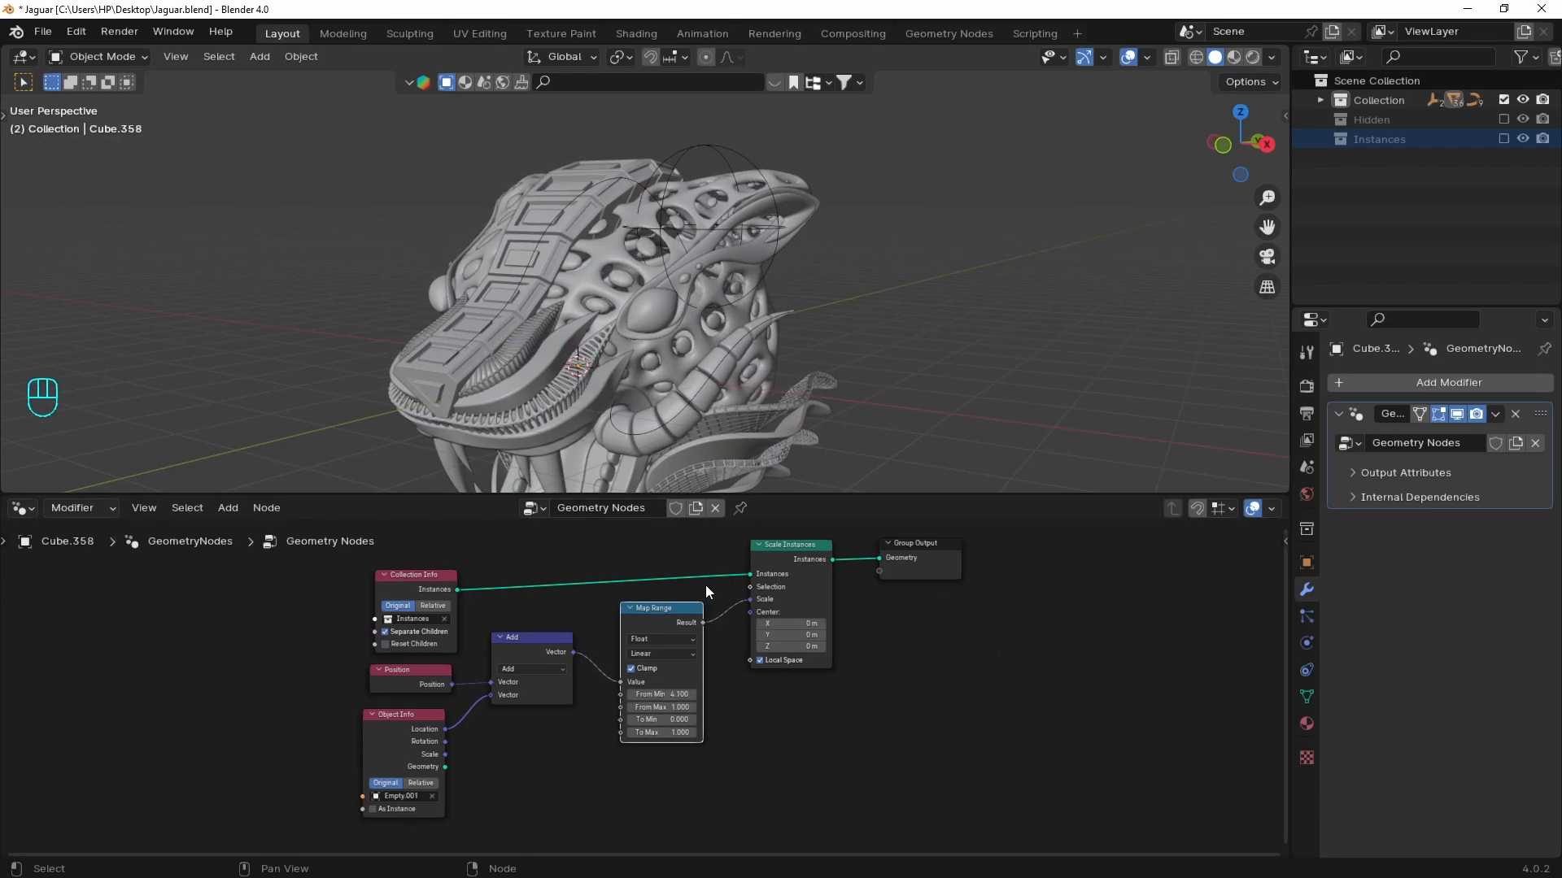
- Try moving the sphere empty down the head to test its influence on the spots
{"action": "left_click", "coordinate": [773, 269]}
{"action": "middle_click_drag", "start_coordinate": [771, 270], "coordinate": [765, 303]}
{"action": "key", "text": "g"}
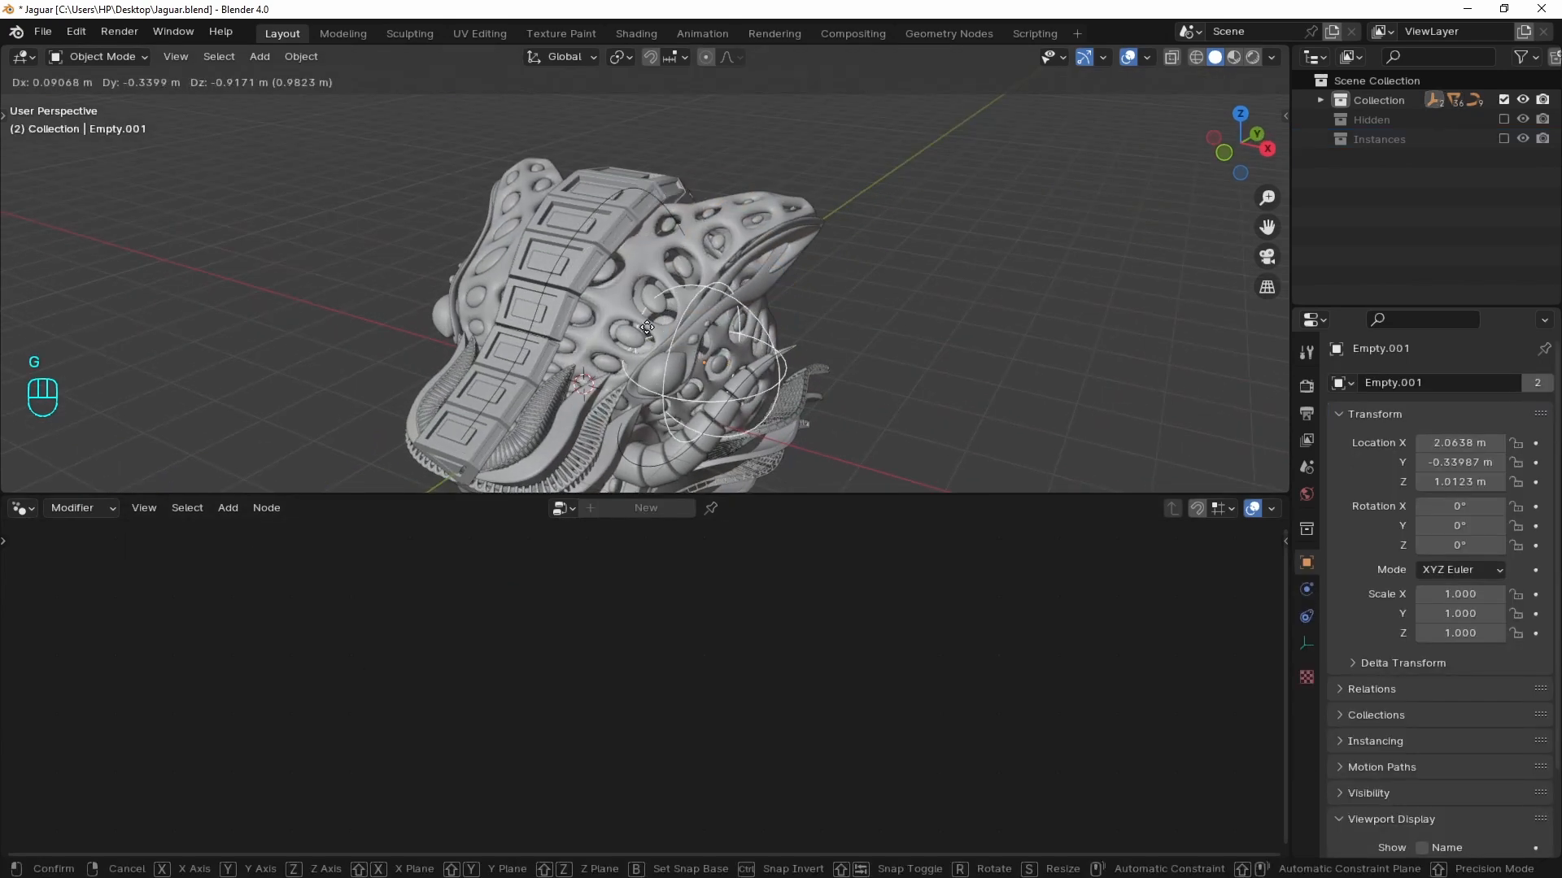
{"action": "left_click", "coordinate": [664, 336]}
- Switch the spots' Vector Math operation to Distance and set Map Range's From Min to 0.630, keeping Linear interpolation
{"action": "left_click", "coordinate": [710, 420]}
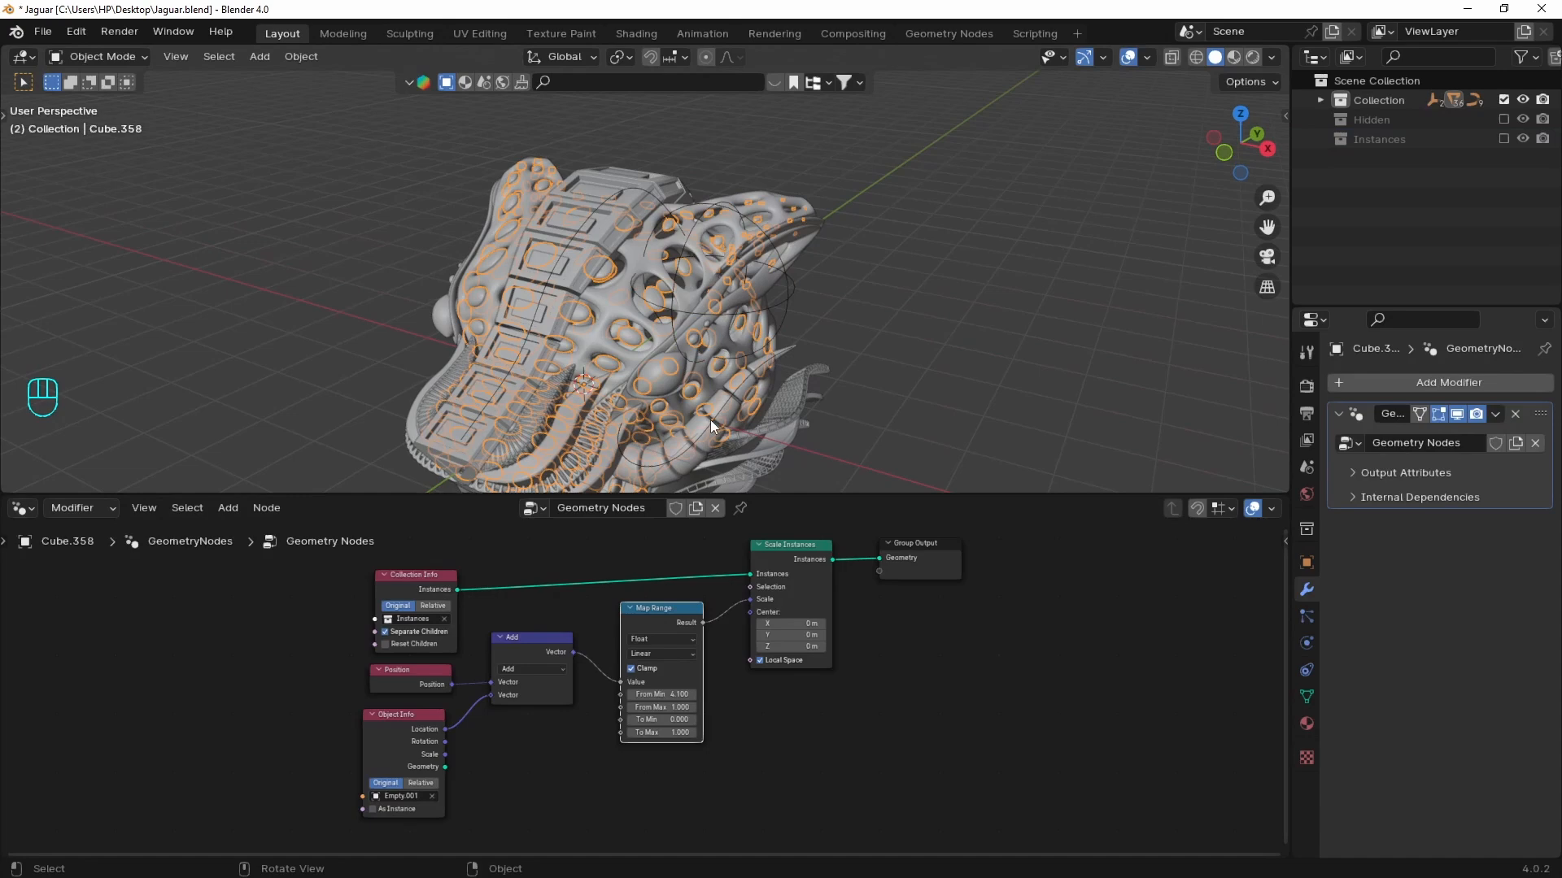
{"action": "left_click", "coordinate": [543, 669]}
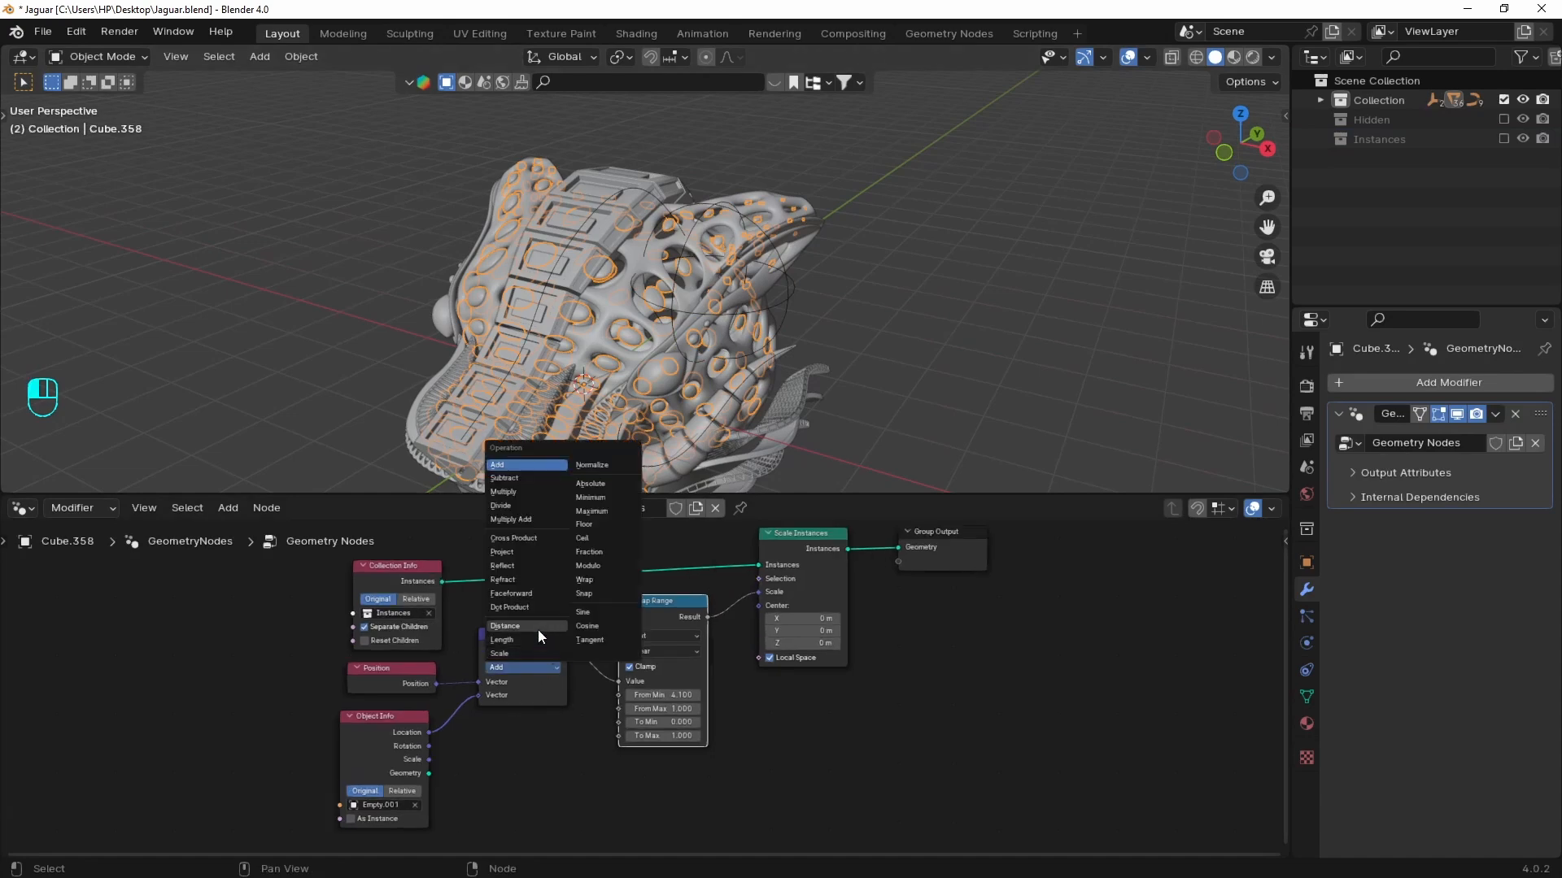
{"action": "left_click", "coordinate": [538, 628]}
{"action": "mouse_move", "coordinate": [569, 649]}
{"action": "left_mouse_down"}
{"action": "mouse_move", "coordinate": [655, 695]}
{"action": "mouse_move", "coordinate": [630, 695]}
{"action": "left_mouse_up"}
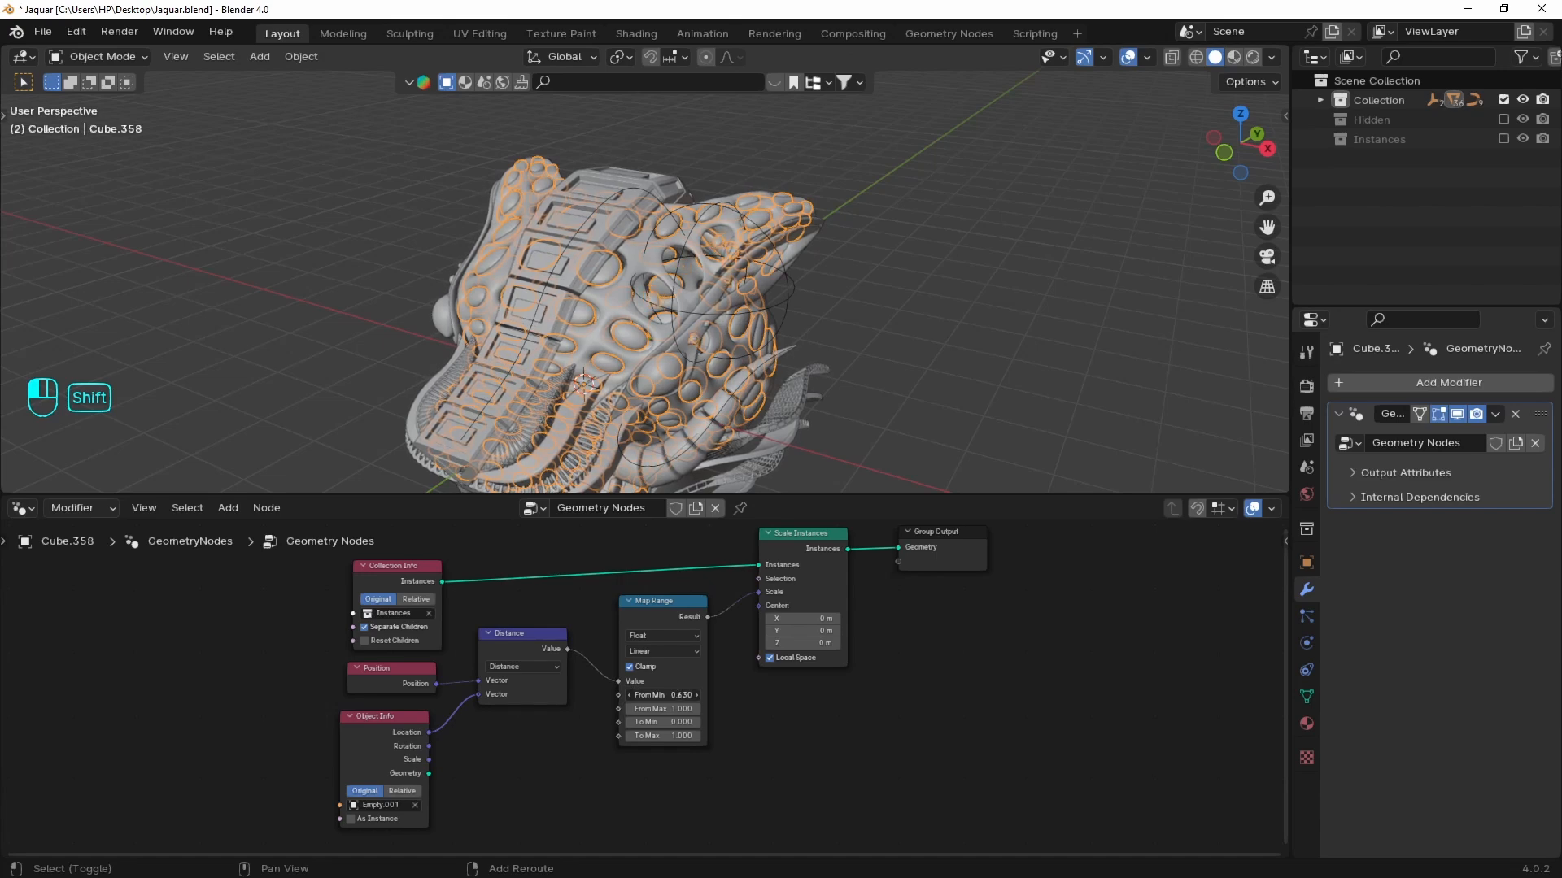
{"action": "scroll", "coordinate": [654, 655], "scroll_direction": "down", "scroll_amount": 3, "text": "ctrl"}
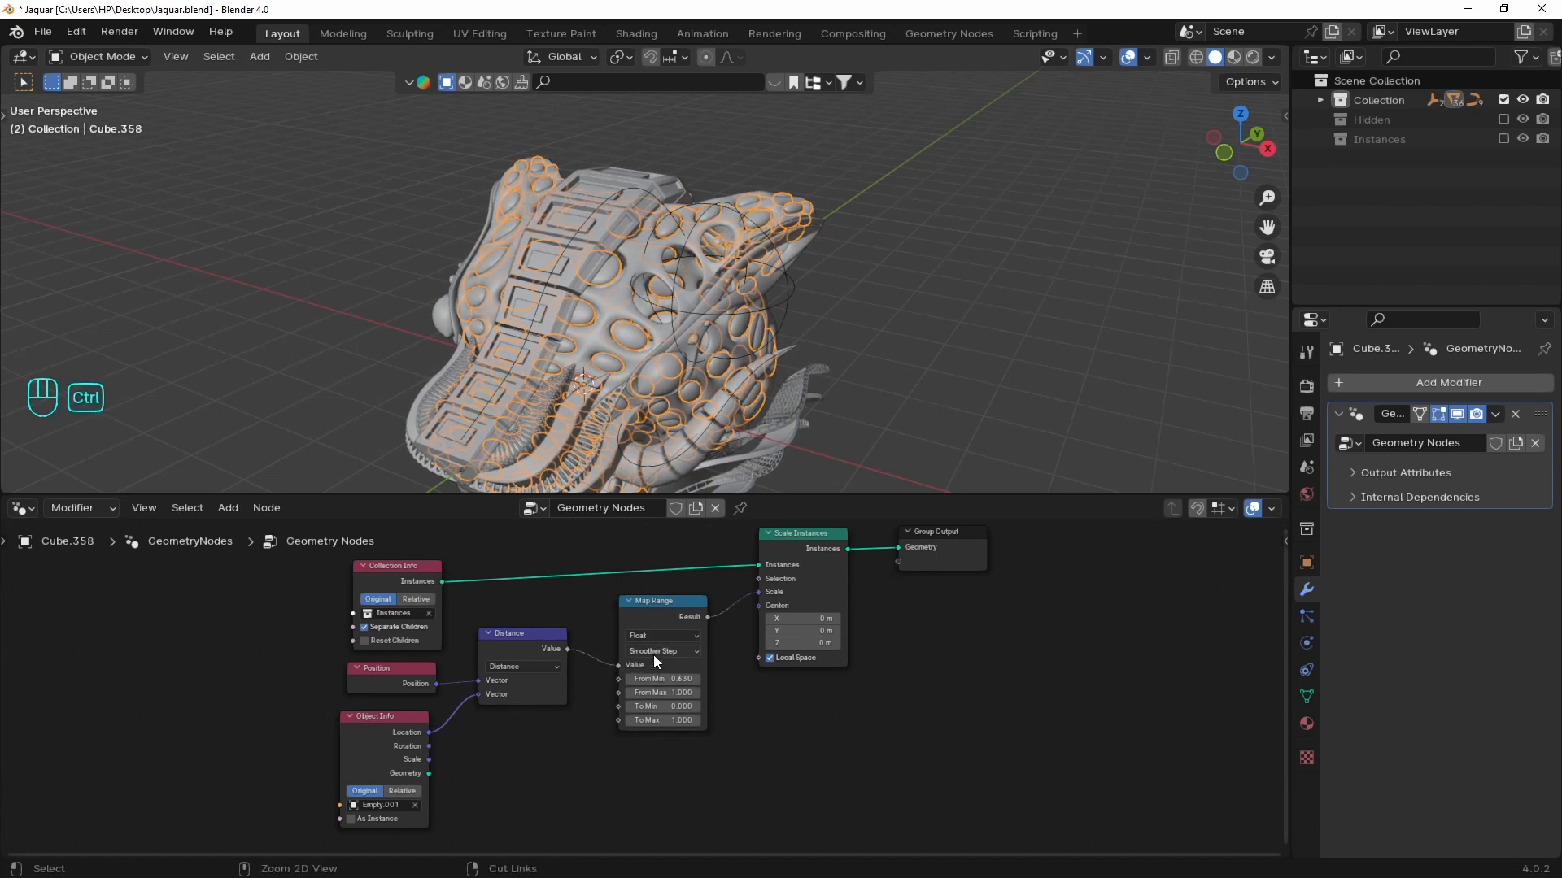
{"action": "scroll", "coordinate": [653, 656], "scroll_direction": "up", "scroll_amount": 3, "text": "ctrl"}
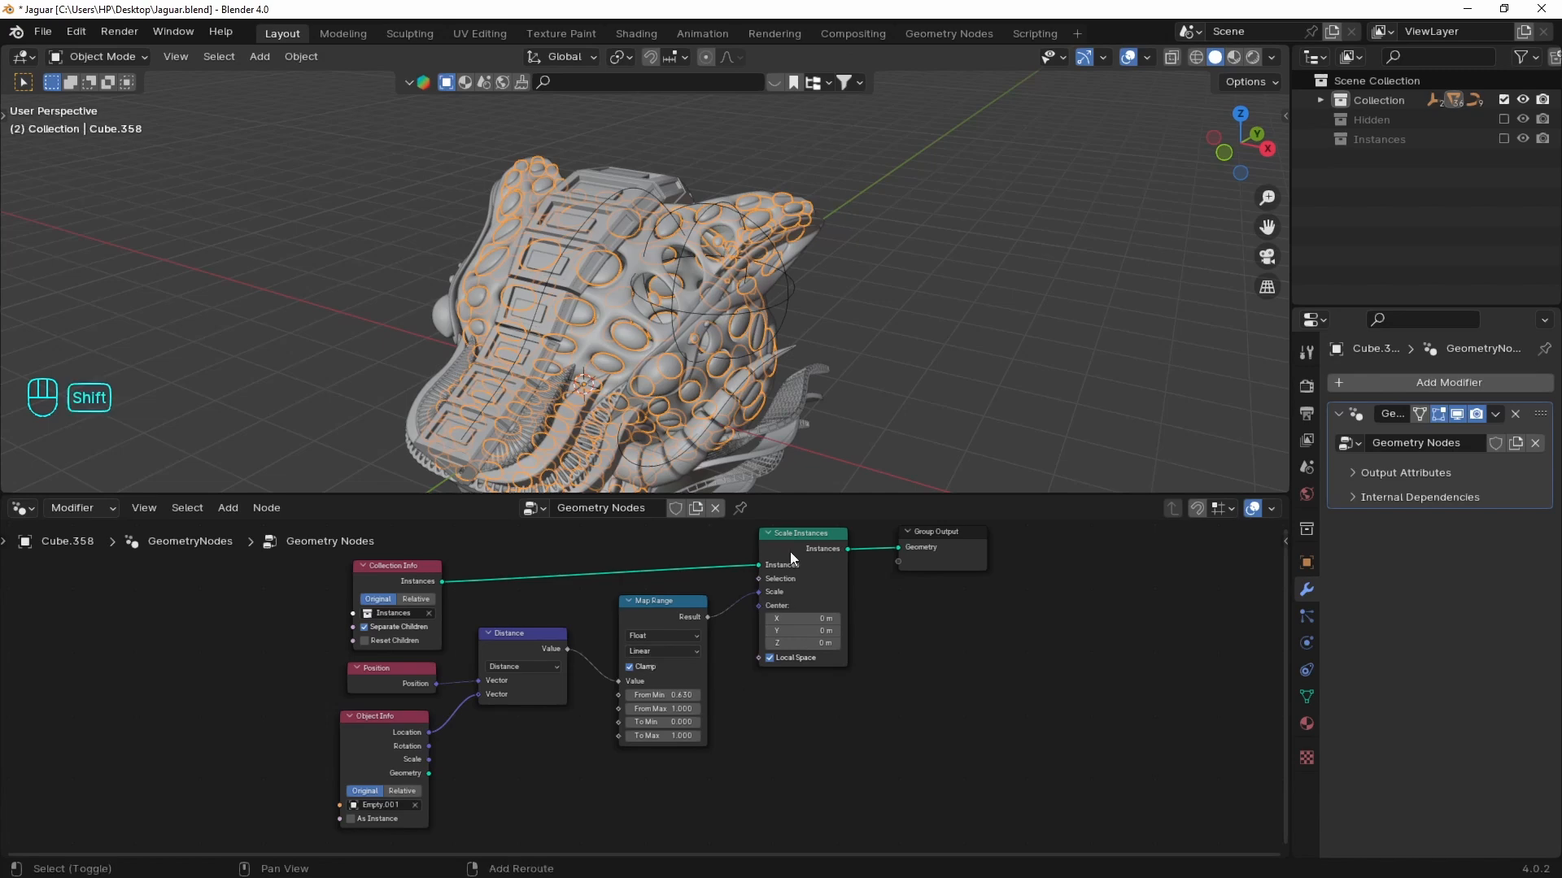
- Insert a Color Ramp between Map Range and Scale Instances, with the black stop at about 0.243 and the white stop at about 0.628
{"action": "key", "text": "shift+a"}
{"action": "type", "text": "colo"}
{"action": "left_click", "coordinate": [813, 560]}
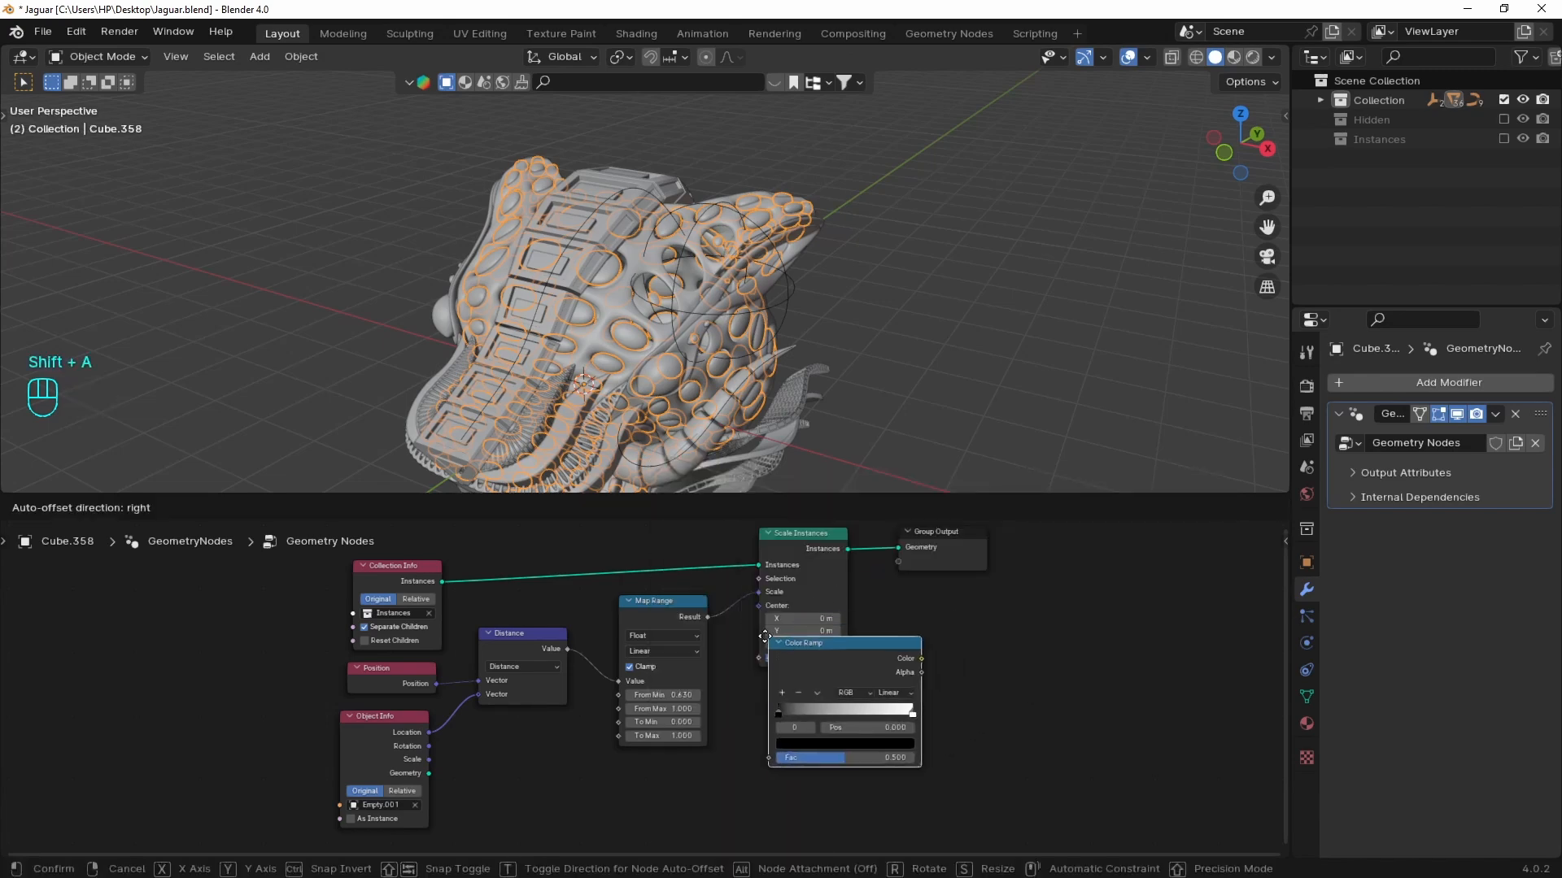
{"action": "left_click", "coordinate": [835, 705]}
{"action": "left_click_drag", "start_coordinate": [767, 675], "coordinate": [804, 671]}
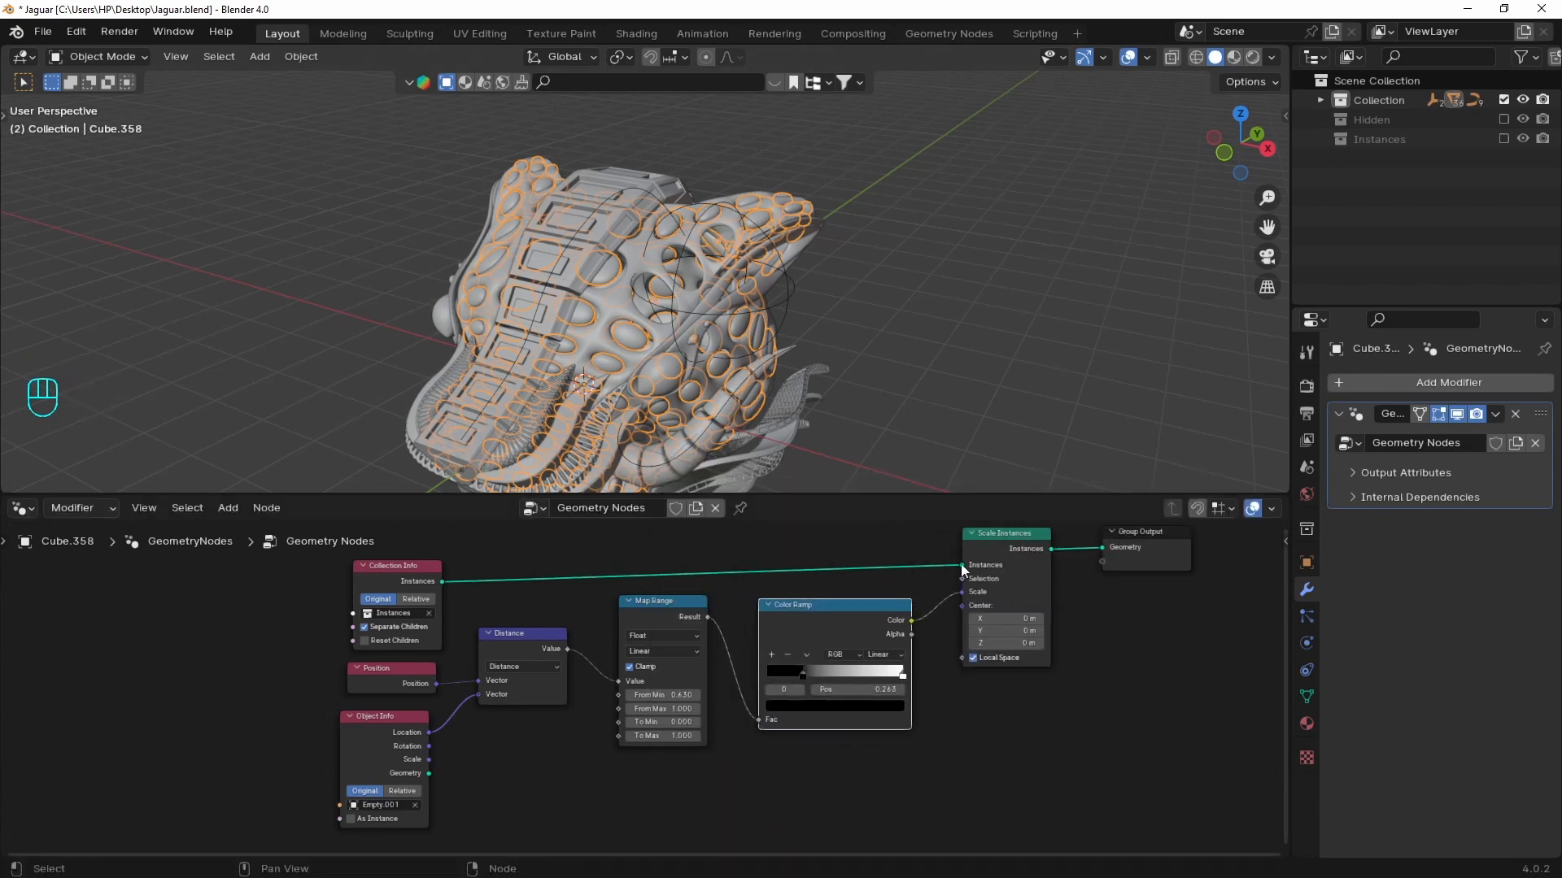
{"action": "left_click_drag", "start_coordinate": [901, 675], "coordinate": [889, 676]}
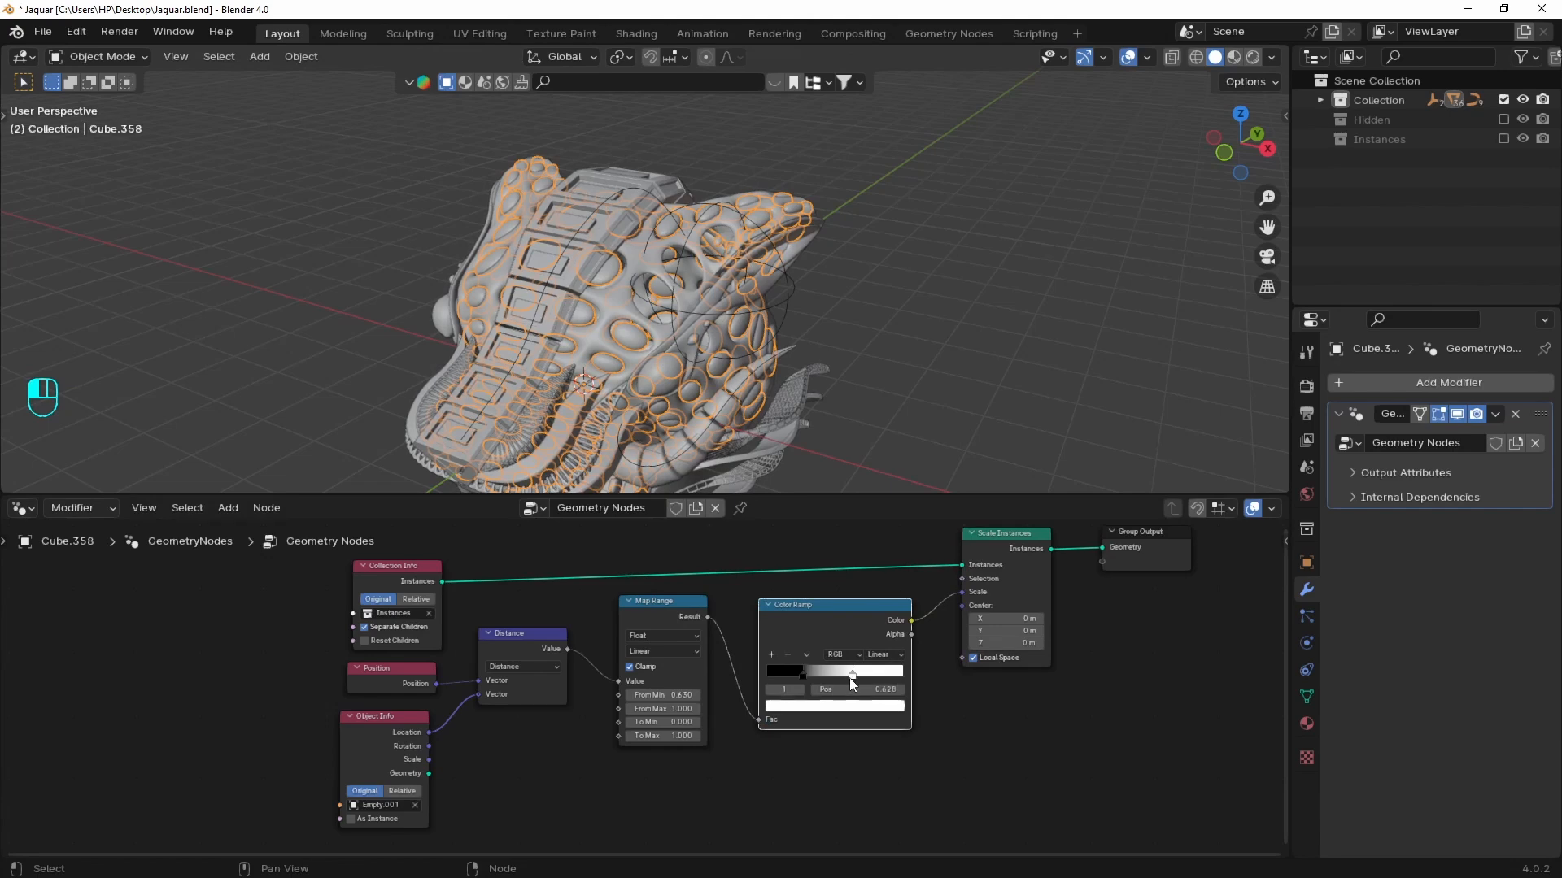
- Try moving the sphere empty near the jaguar's ear, cancel the move, and save the file
{"action": "middle_click_drag", "start_coordinate": [850, 463], "coordinate": [960, 358]}
{"action": "left_click", "coordinate": [862, 260]}
{"action": "key", "text": "g"}
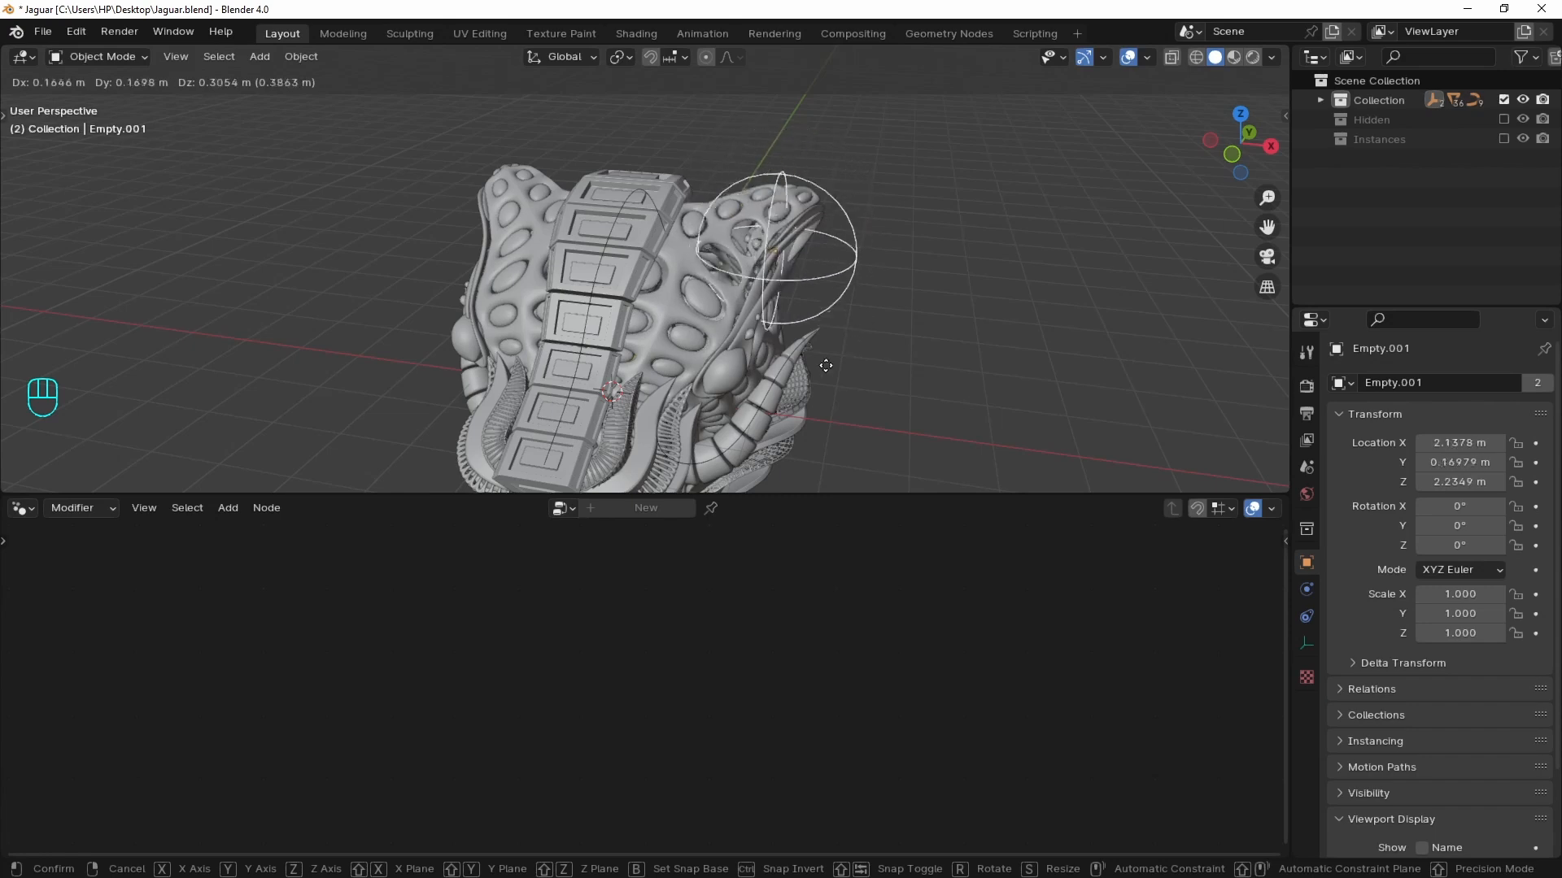
{"action": "right_click", "coordinate": [784, 386]}
{"action": "key", "text": "ctrl+s"}
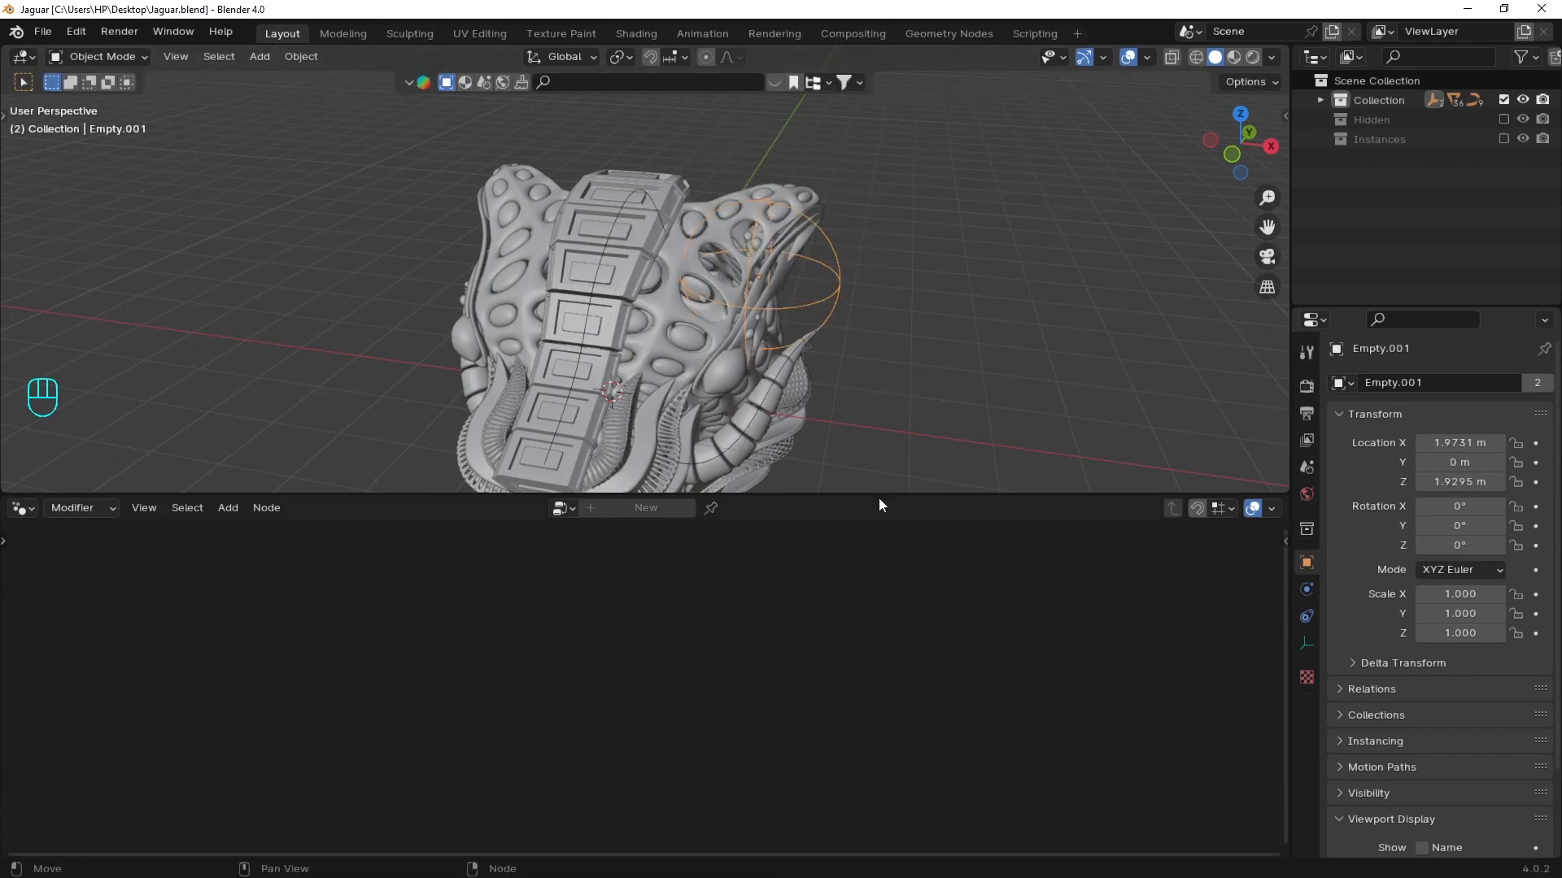
- Clear the sphere empty's location to the world origin and isolate it in local view
{"action": "left_click_drag", "start_coordinate": [877, 493], "coordinate": [878, 818]}
{"action": "key", "text": "alt+g"}
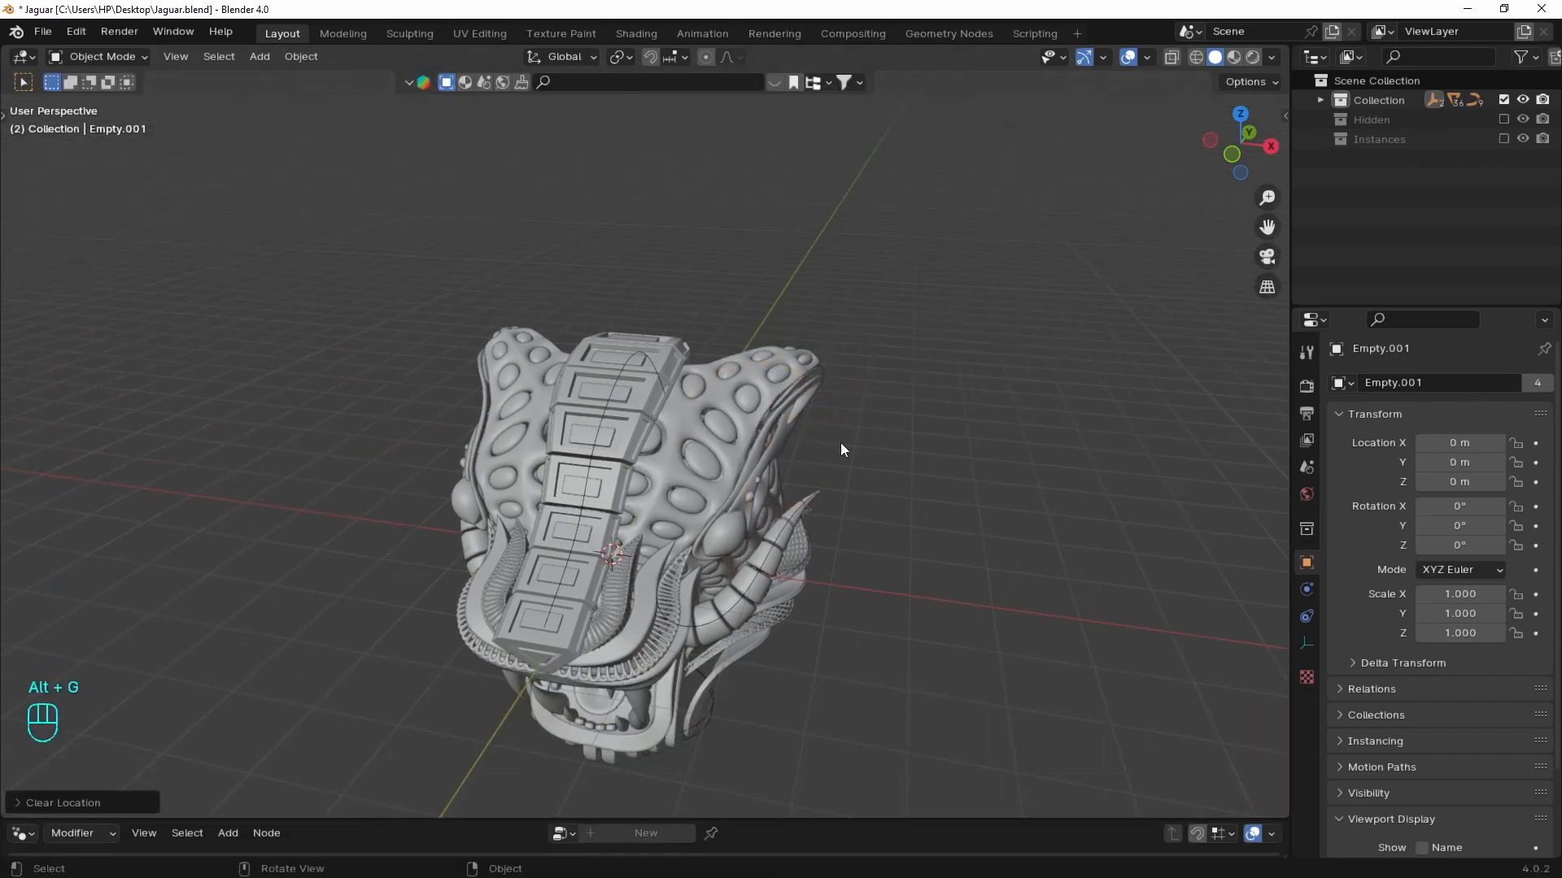
{"action": "key", "text": "KP_Divide"}
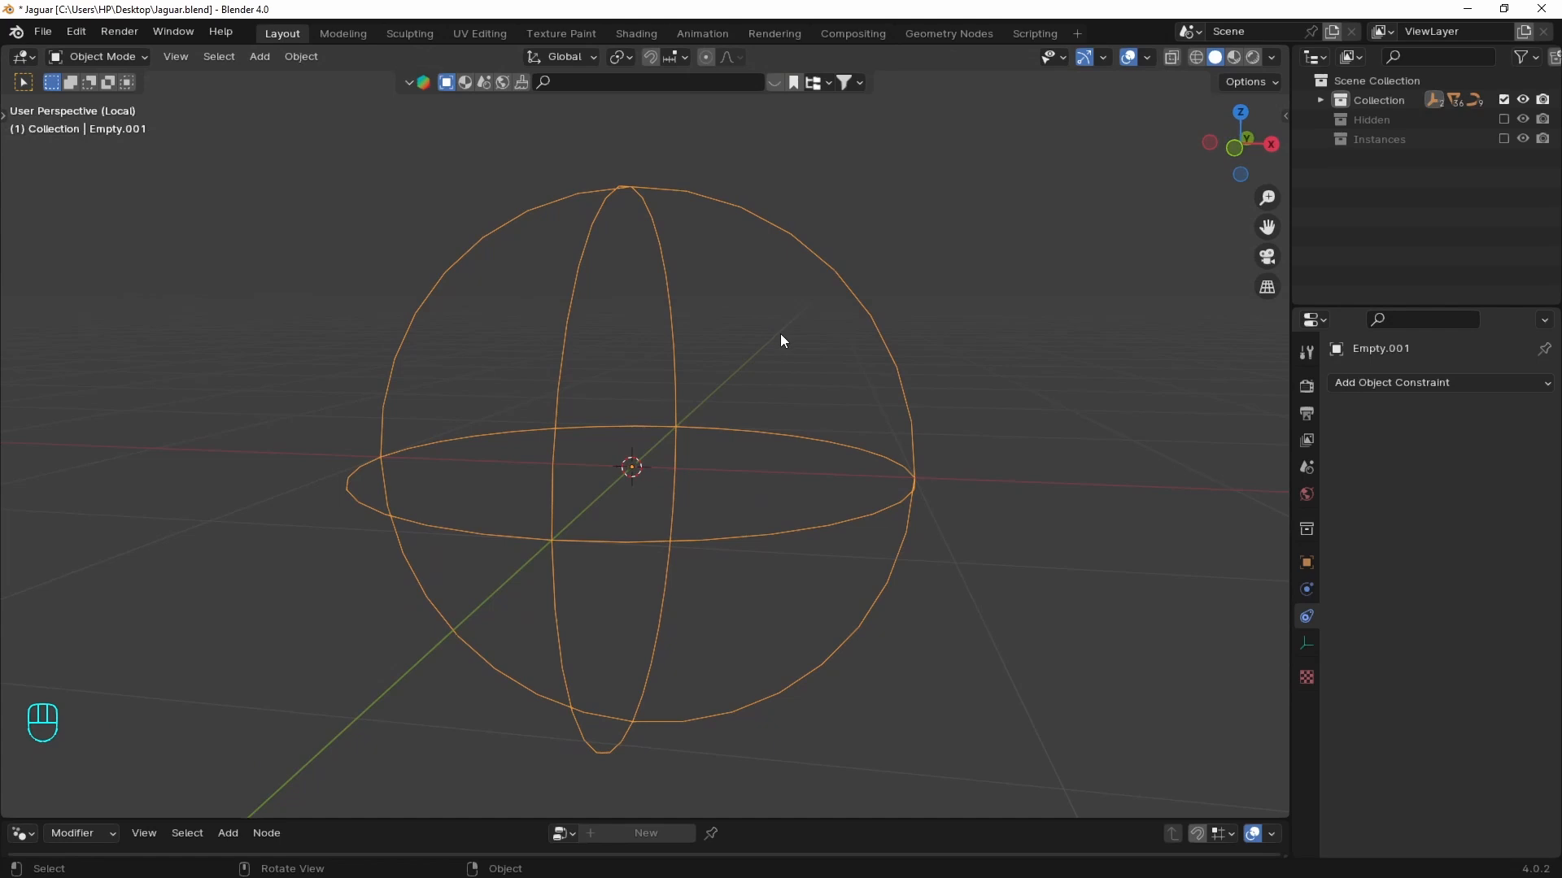
- Add a Bezier circle at the origin, scale it to about twice the empty's width, and set its preview resolution to 64
{"action": "middle_click_drag", "start_coordinate": [769, 347], "coordinate": [746, 413]}
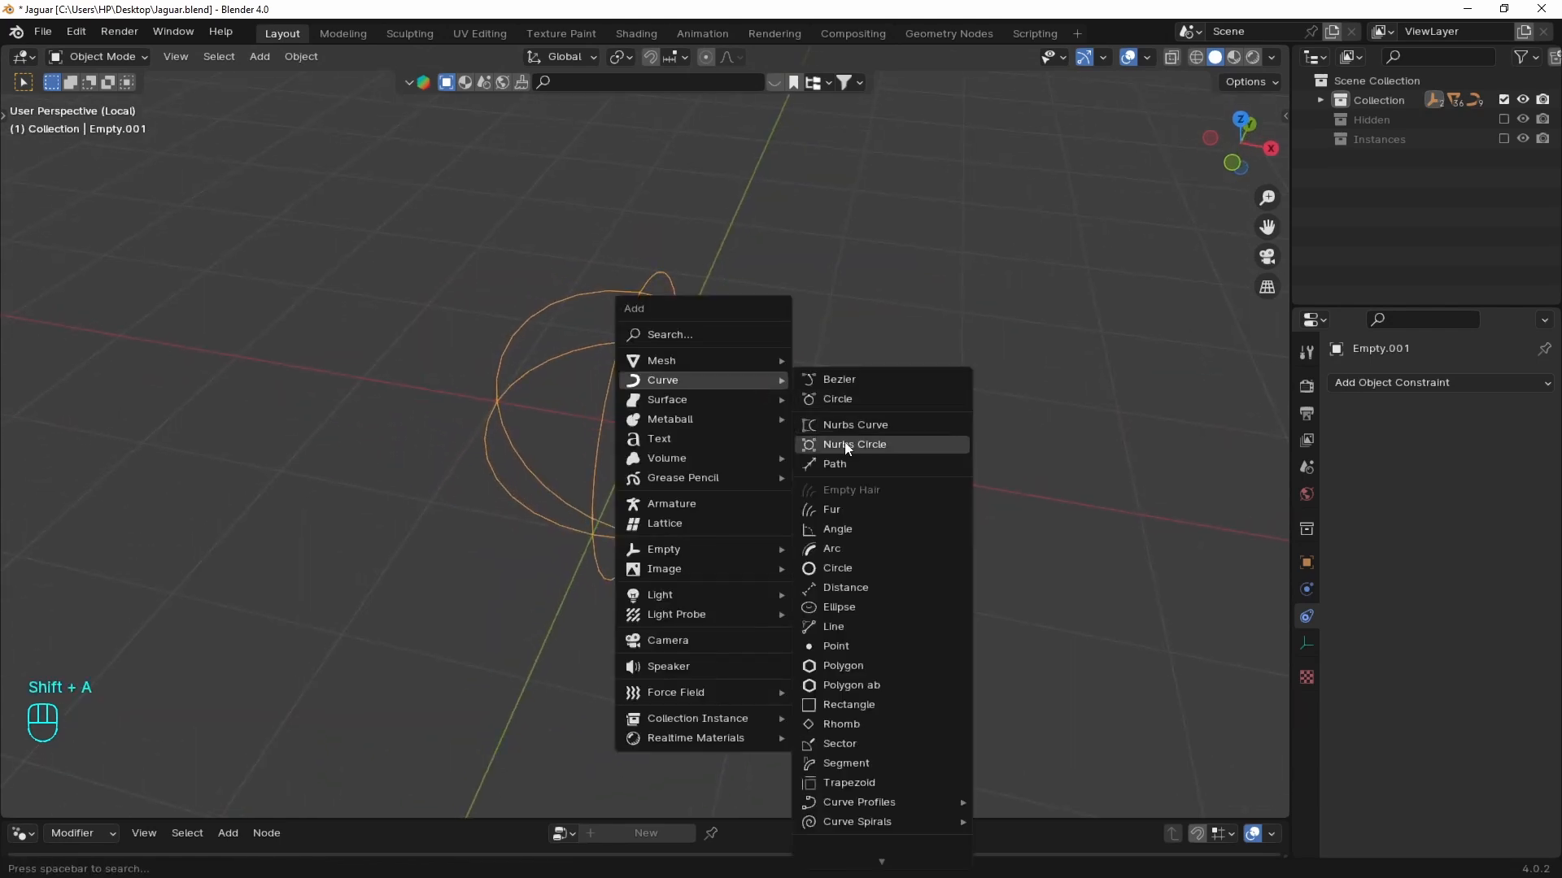
{"action": "left_click", "coordinate": [838, 398]}
{"action": "key", "text": "s"}
{"action": "left_click", "coordinate": [936, 578]}
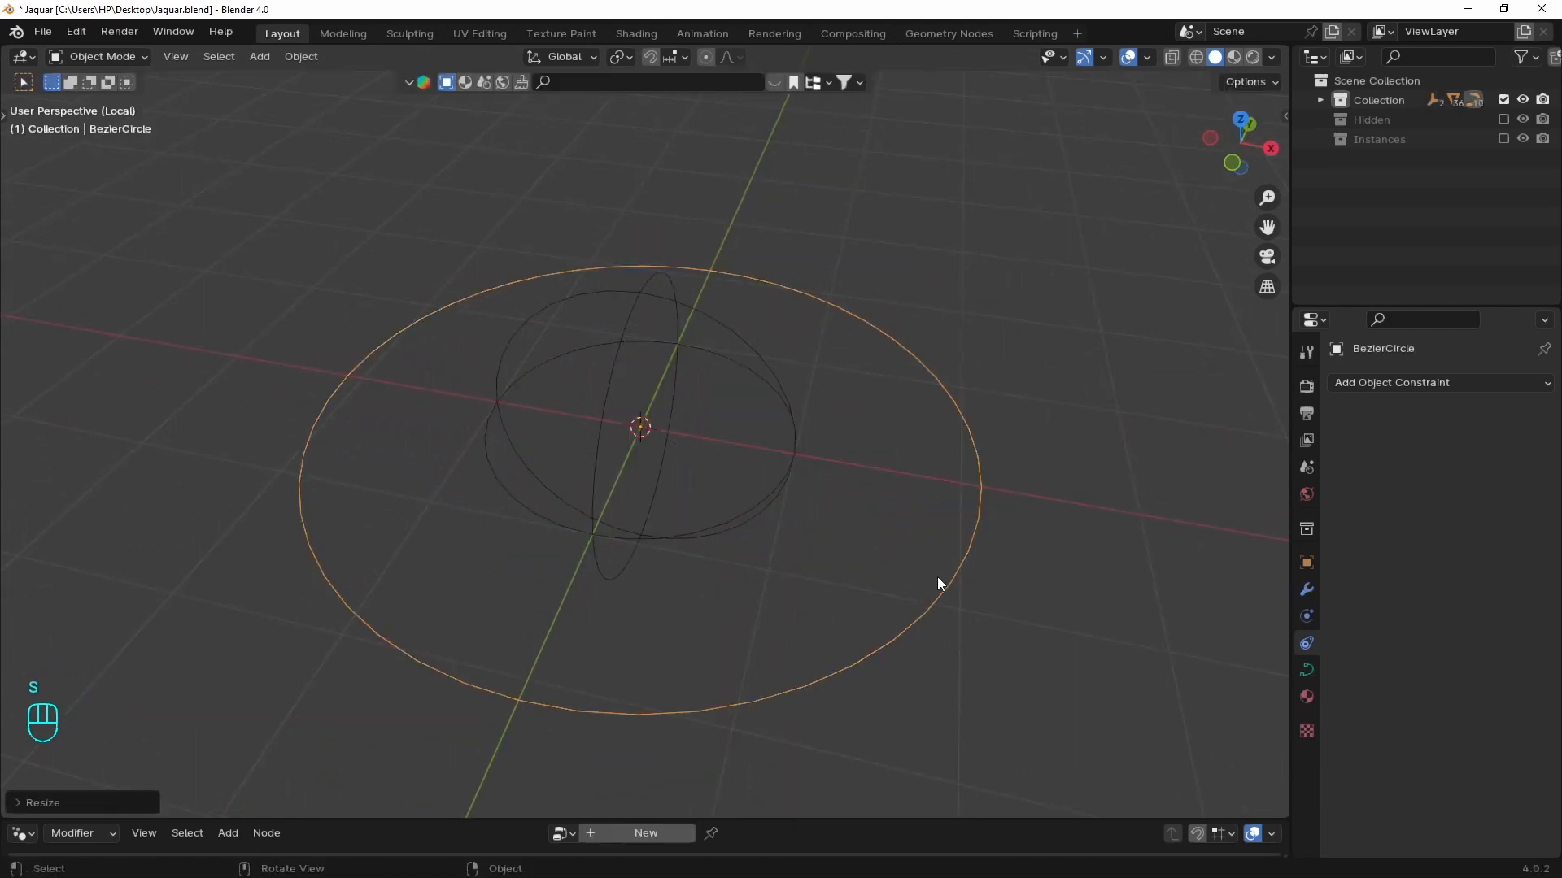
{"action": "left_click", "coordinate": [1306, 670]}
{"action": "left_click_drag", "start_coordinate": [1469, 467], "coordinate": [1558, 468]}
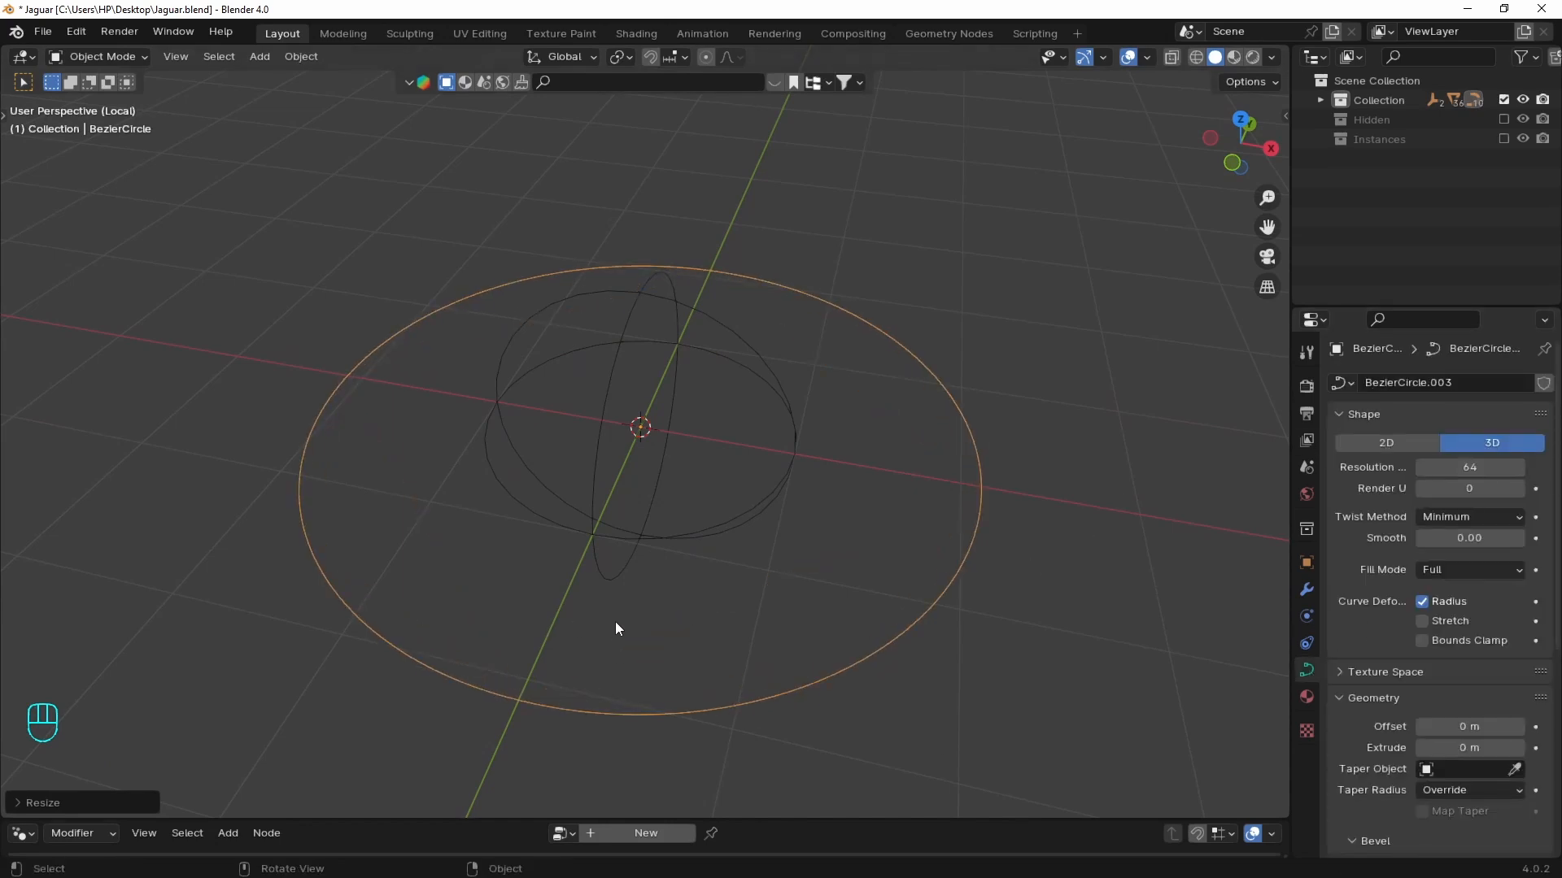
- Give the sphere empty a Follow Path constraint that targets the Bezier circle
{"action": "left_click", "coordinate": [774, 488]}
{"action": "left_click", "coordinate": [1306, 617]}
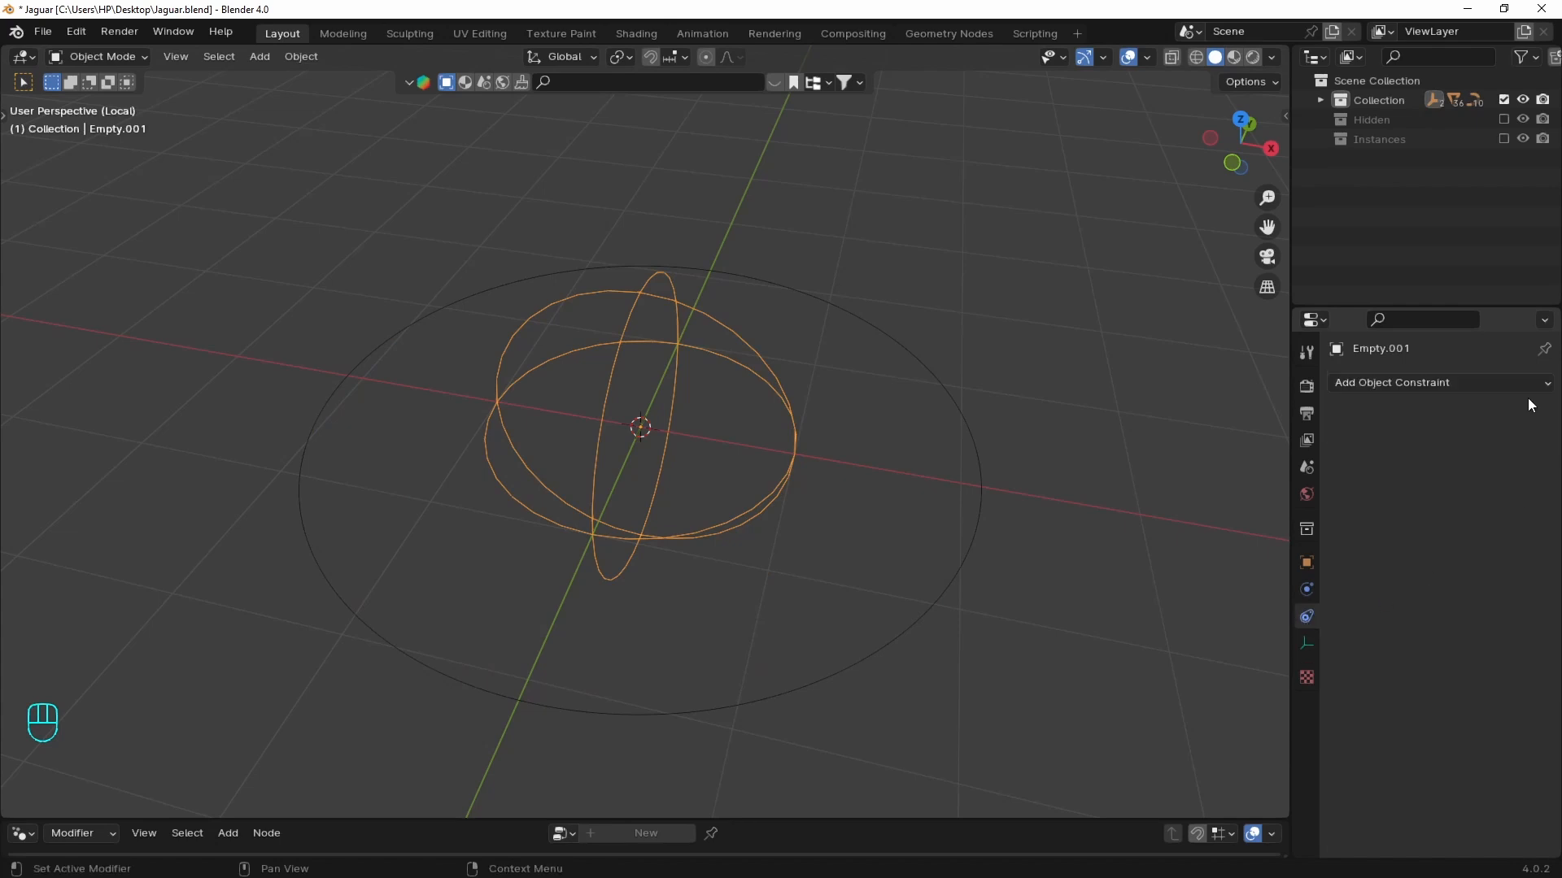
{"action": "left_click", "coordinate": [1525, 378]}
{"action": "left_click", "coordinate": [1485, 521]}
{"action": "left_click", "coordinate": [1514, 444]}
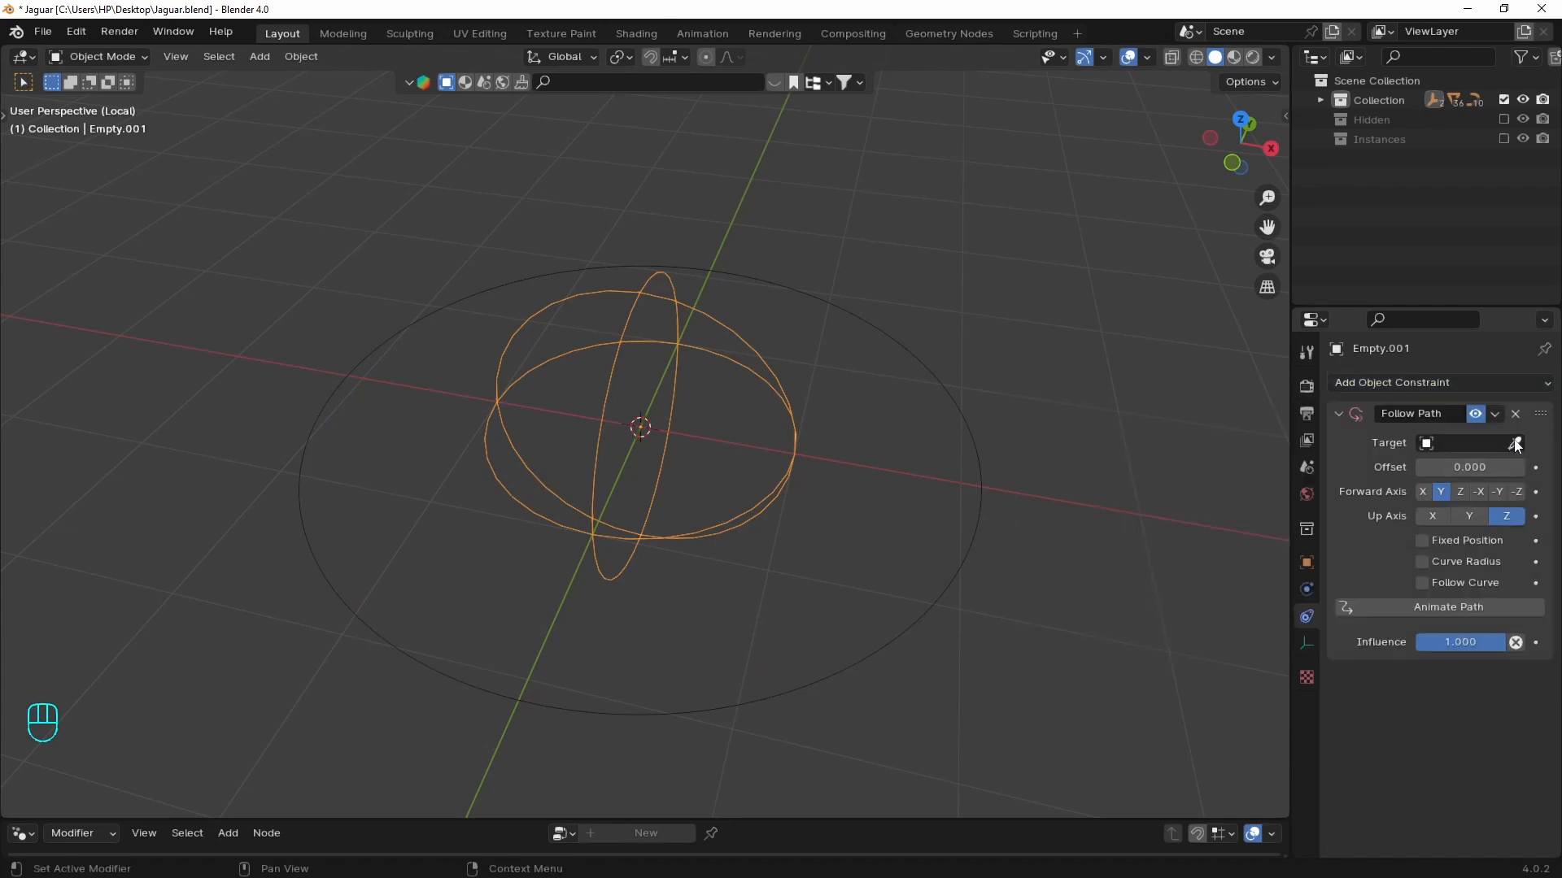
{"action": "left_click", "coordinate": [976, 530]}
{"action": "scroll", "coordinate": [973, 532], "scroll_direction": "down", "scroll_amount": 2}
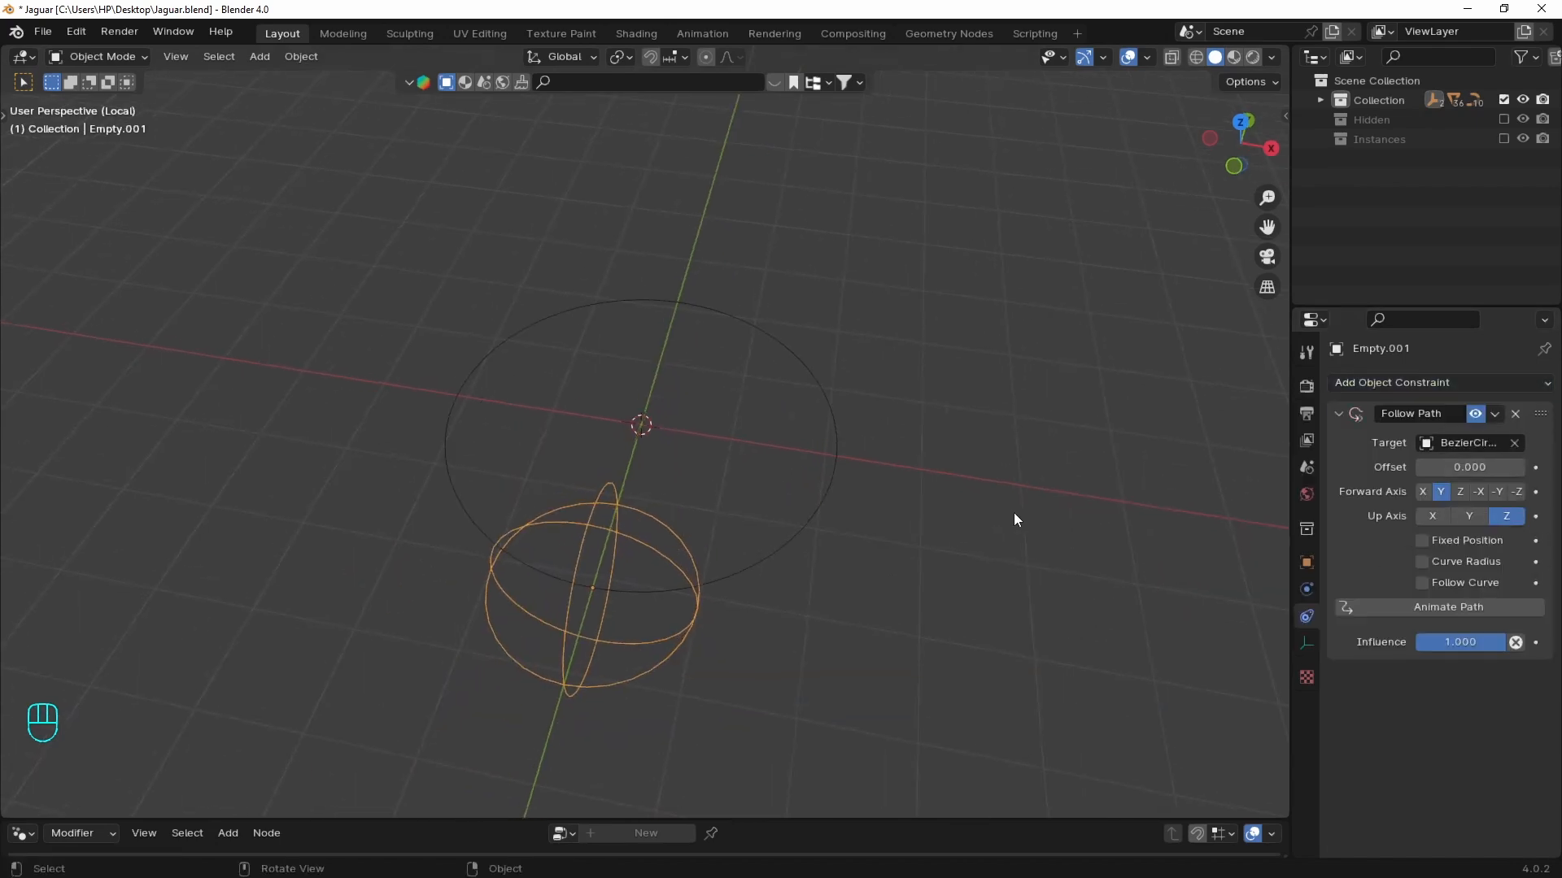
- Try varying the Follow Path offset to test how the empty travels along the circle
{"action": "left_click_drag", "start_coordinate": [1447, 463], "coordinate": [1523, 463]}
{"action": "right_click", "coordinate": [1448, 463]}
{"action": "middle_click_drag", "start_coordinate": [1007, 685], "coordinate": [978, 620]}
{"action": "scroll", "coordinate": [979, 619], "scroll_direction": "down", "scroll_amount": 1}
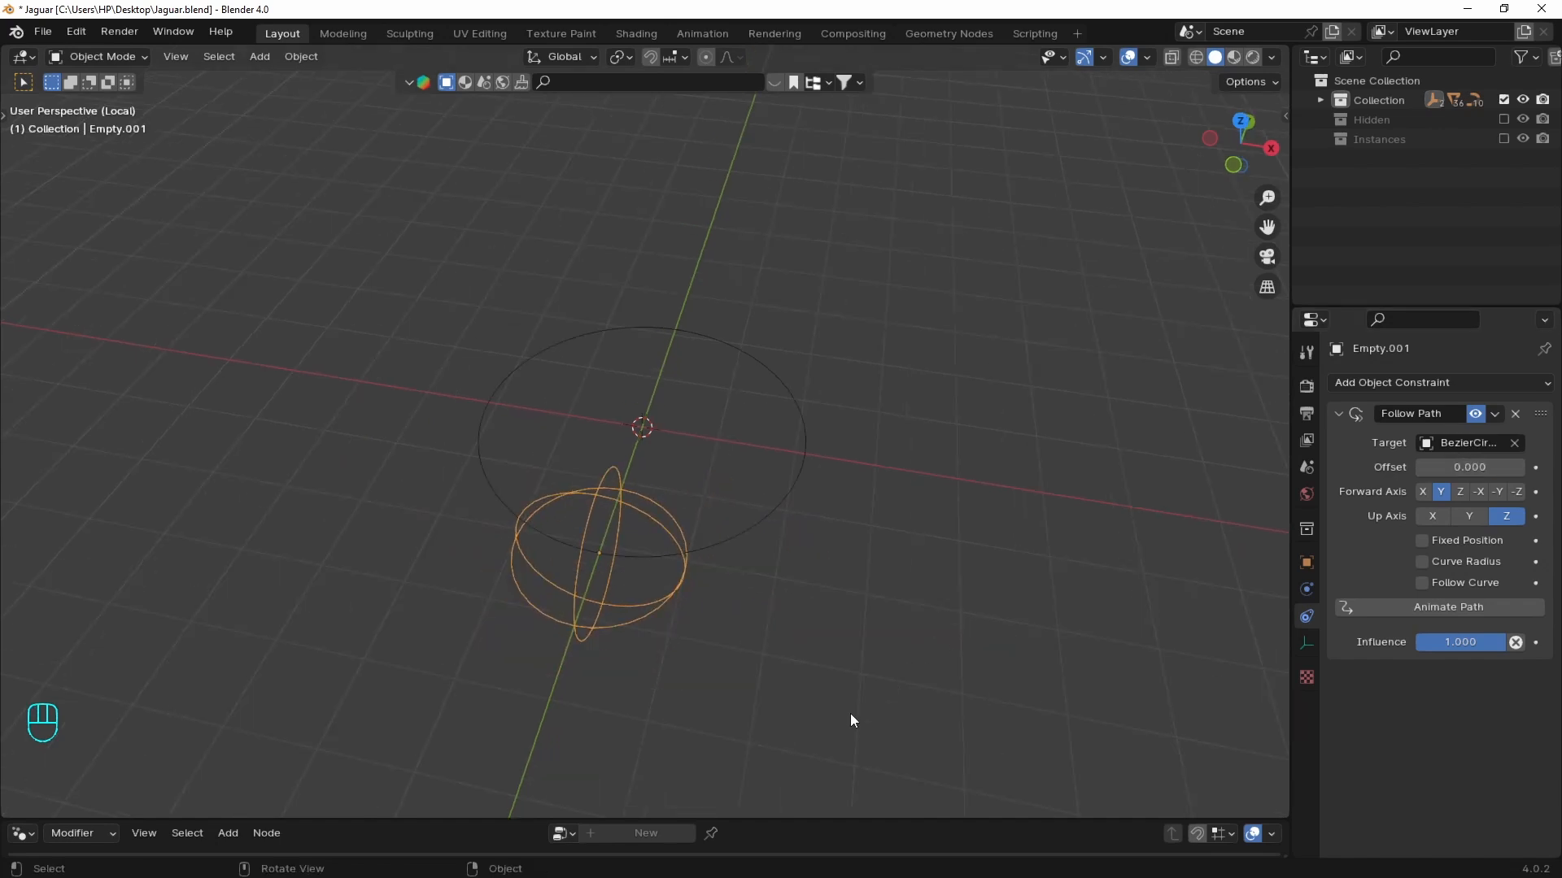
- Enlarge the area below the viewport and switch it from the Geometry Node Editor to a Timeline
{"action": "left_click_drag", "start_coordinate": [802, 819], "coordinate": [800, 677]}
{"action": "left_click", "coordinate": [24, 686]}
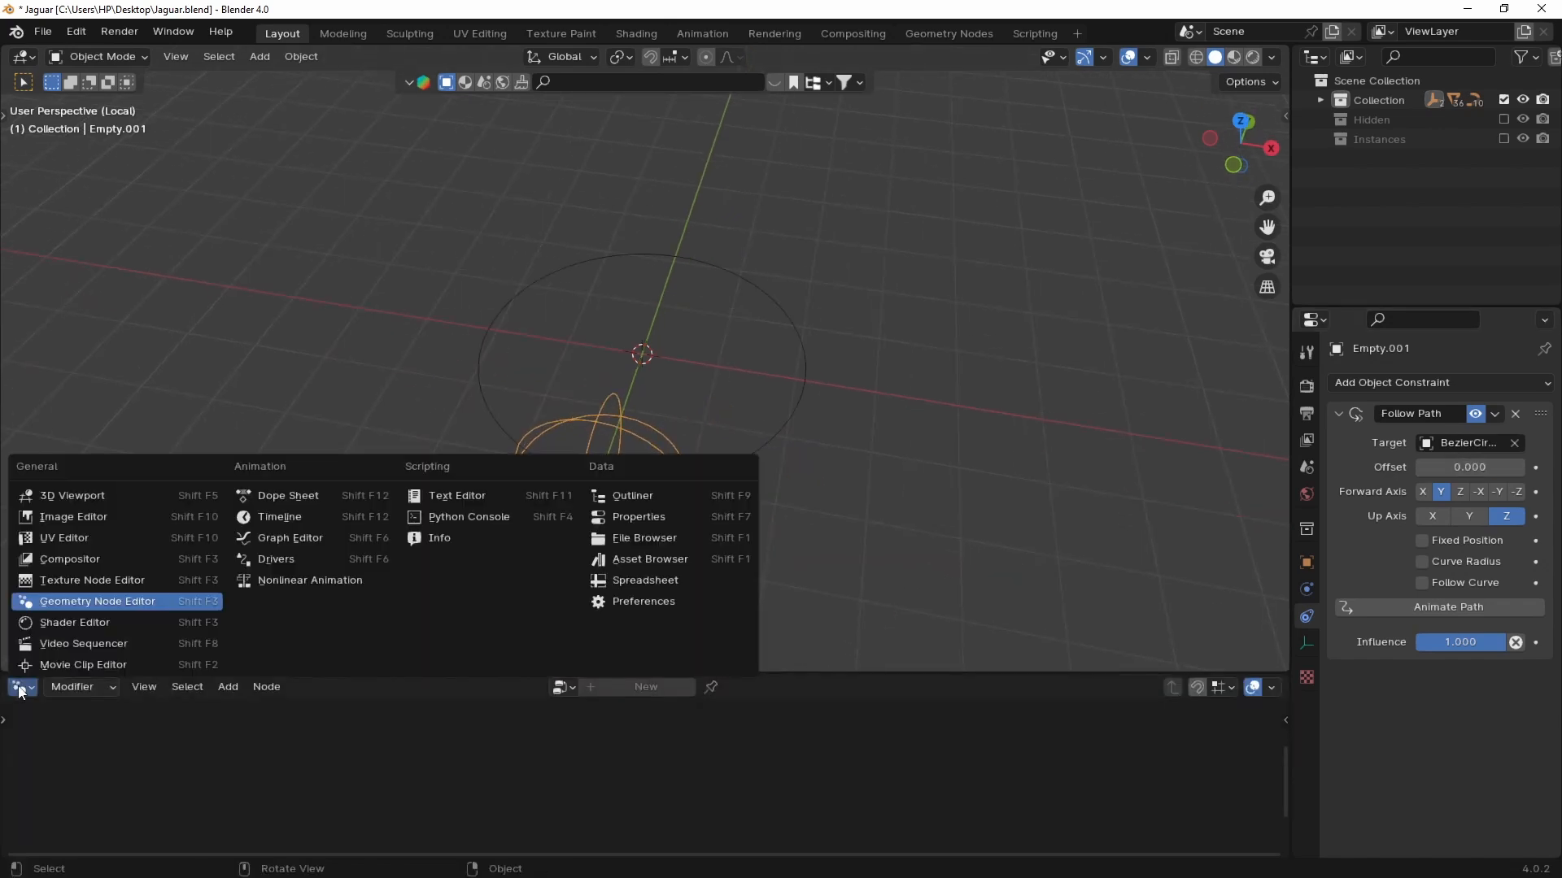
{"action": "left_click", "coordinate": [269, 519]}
{"action": "middle_click_drag", "start_coordinate": [710, 804], "coordinate": [689, 751], "text": "ctrl"}
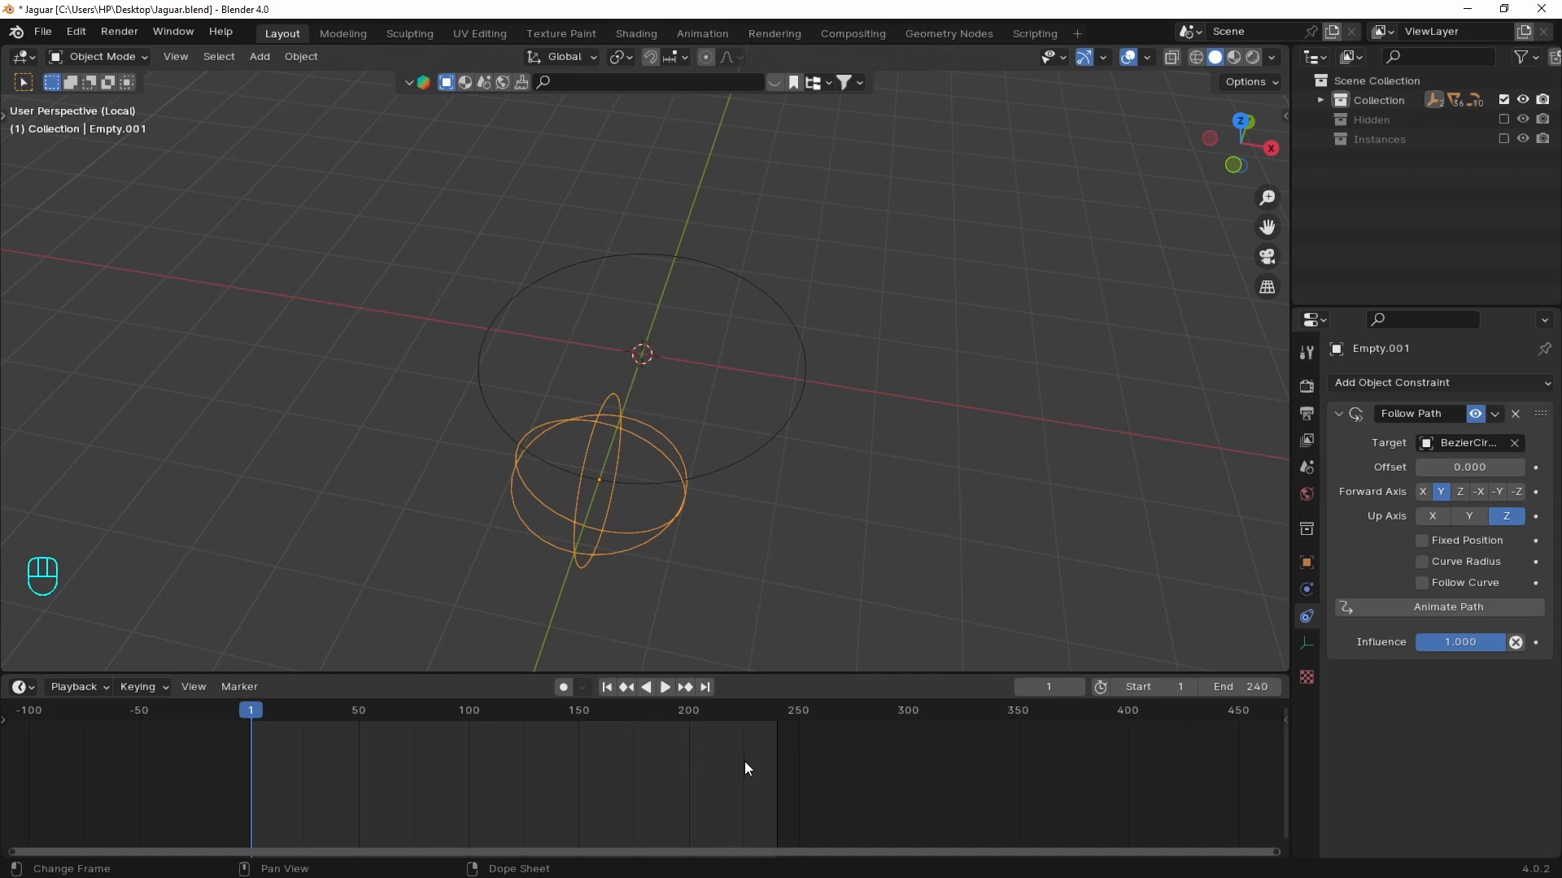
- Set the scene's frame rate to 30 fps and its frame range to 0 through 450
{"action": "left_click", "coordinate": [1306, 415]}
{"action": "left_click", "coordinate": [1466, 561]}
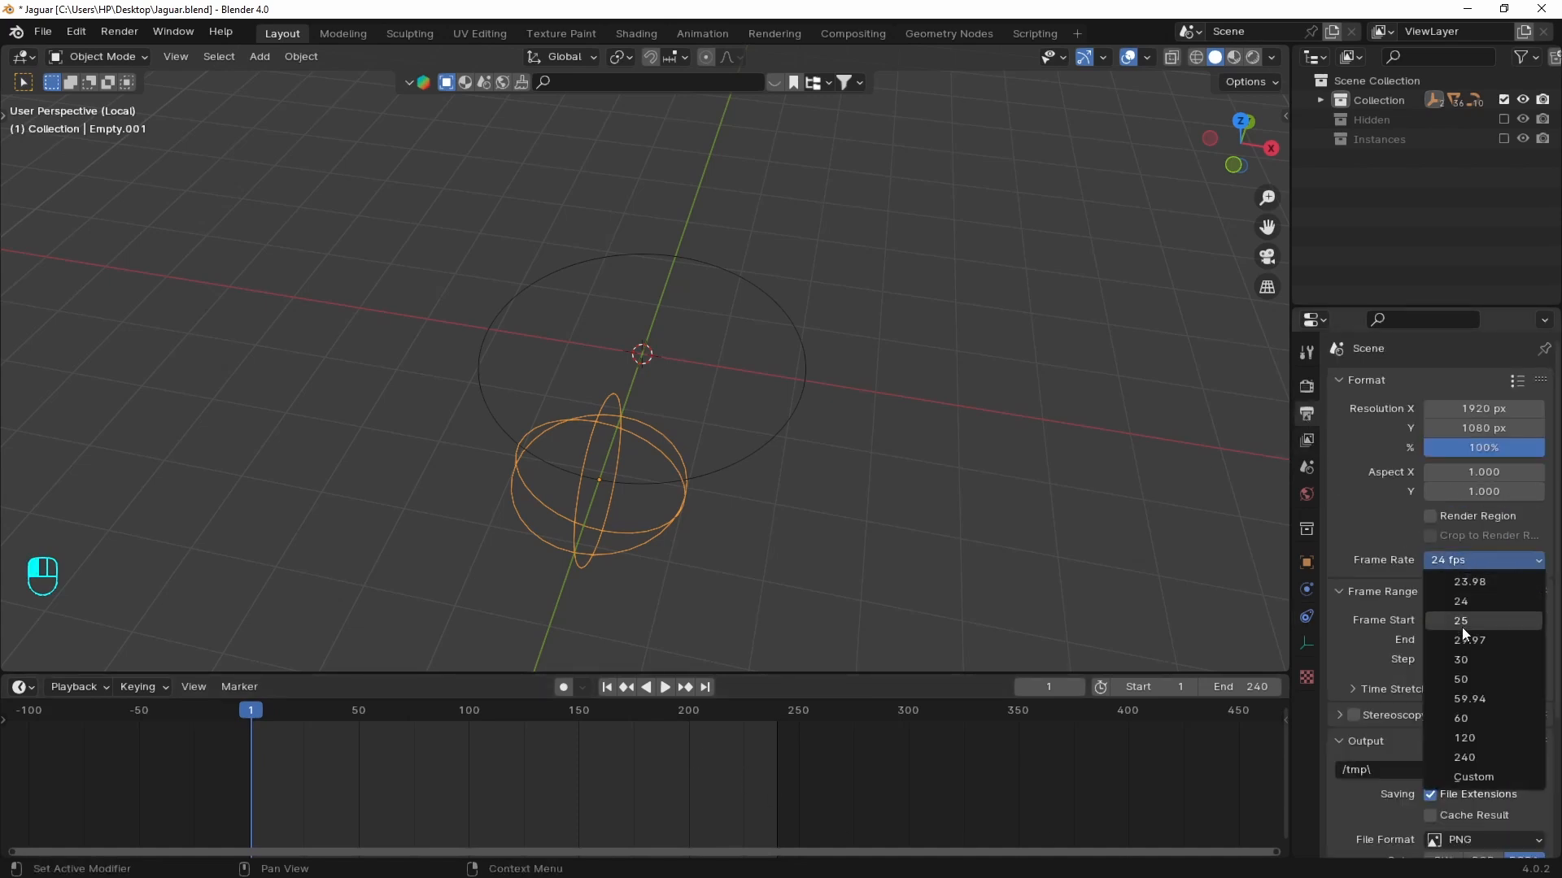
{"action": "left_click", "coordinate": [1462, 661]}
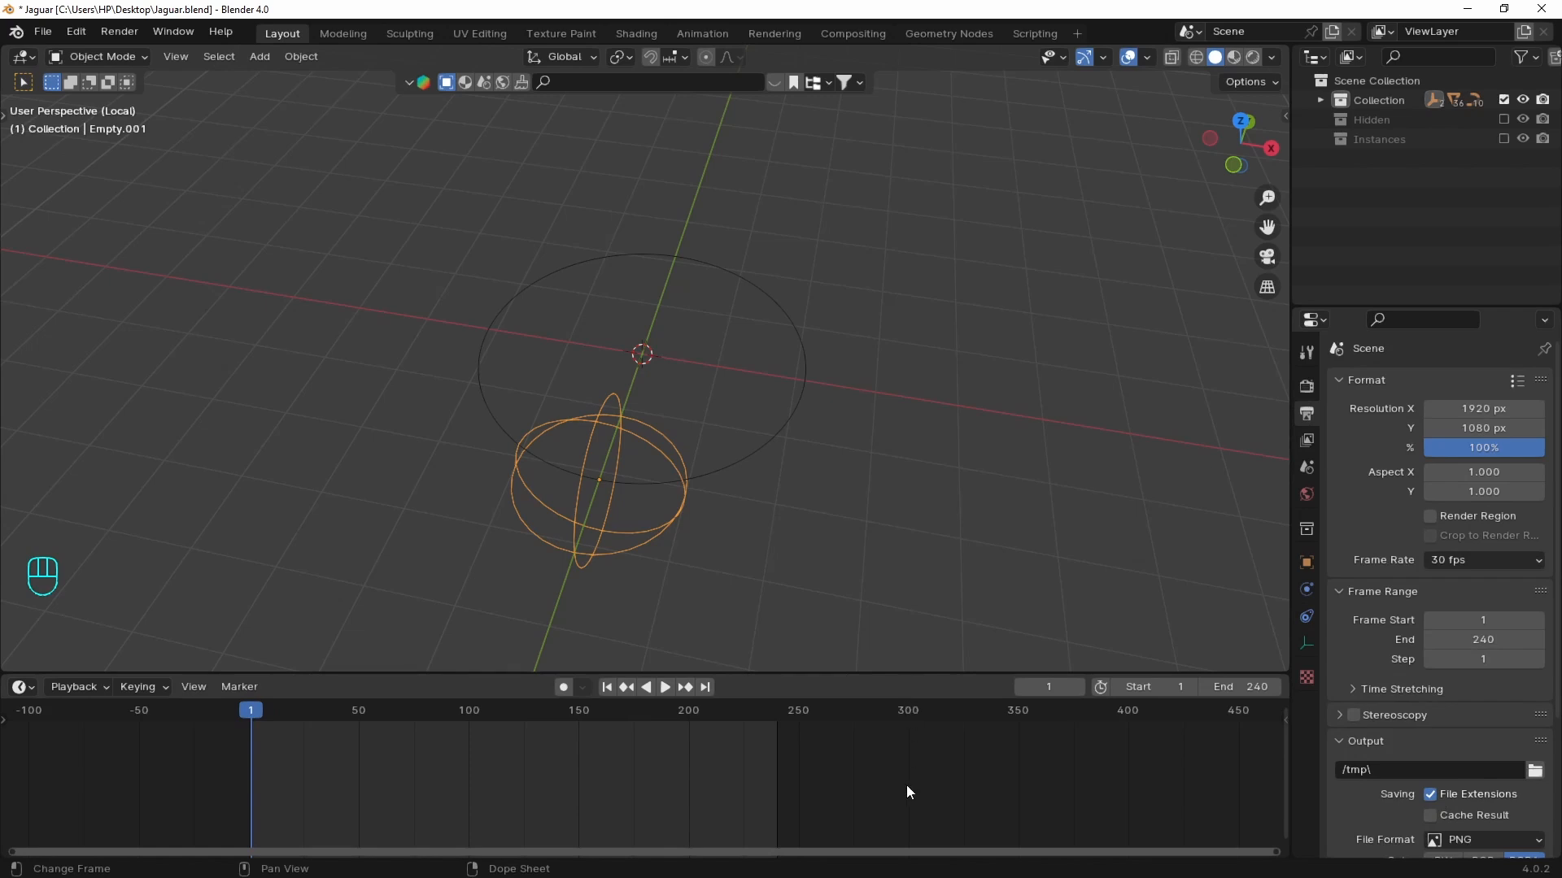
{"action": "left_click", "coordinate": [1252, 690]}
{"action": "type", "text": "450"}
{"action": "key", "text": "Return"}
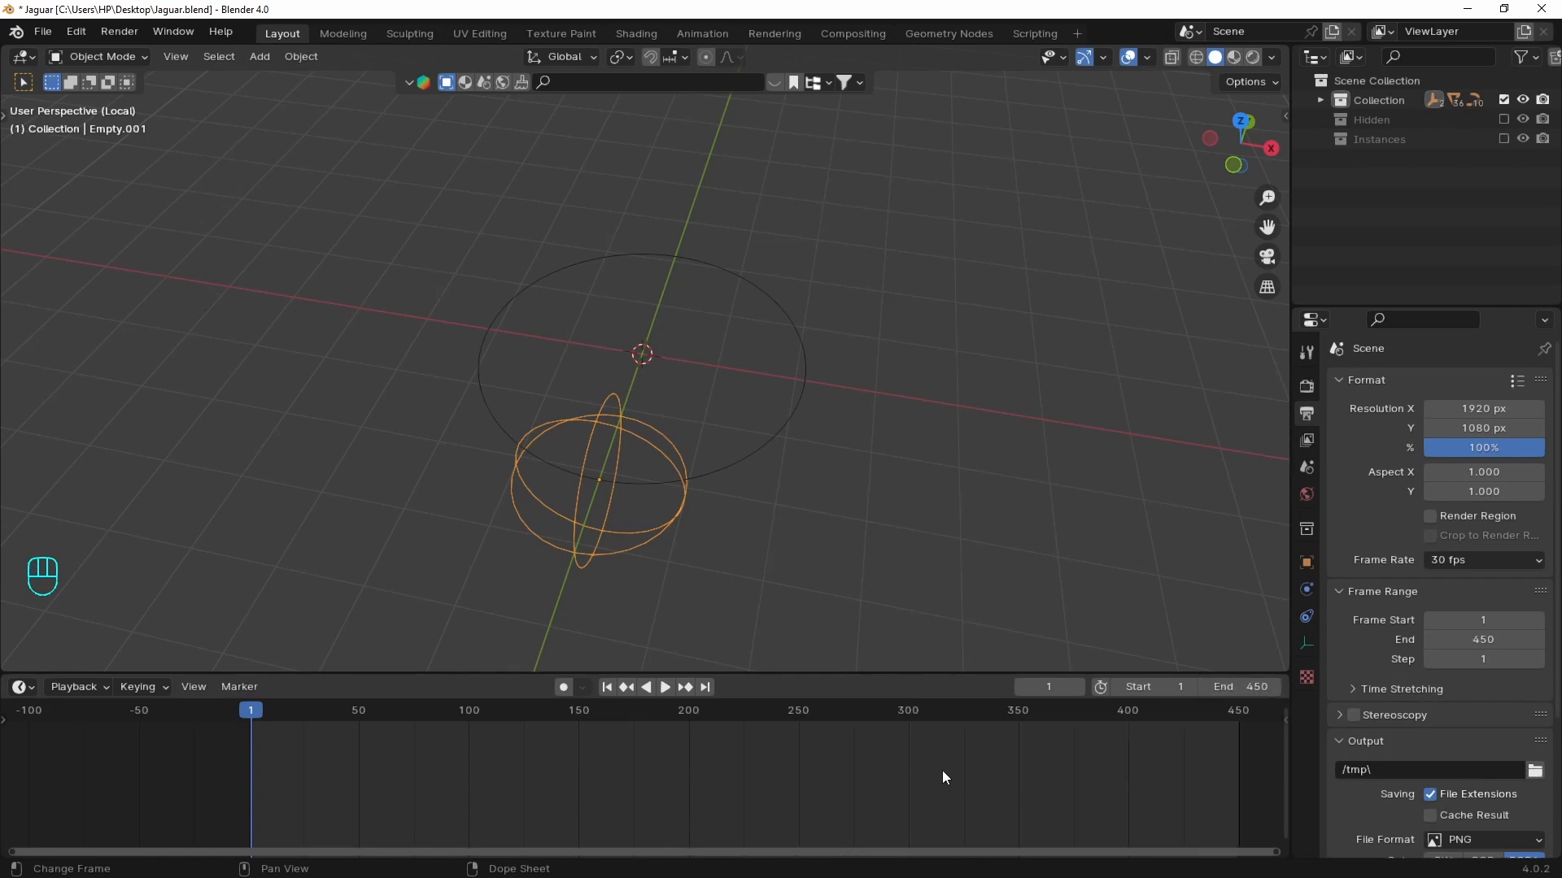
{"action": "scroll", "coordinate": [942, 769], "scroll_direction": "right", "scroll_amount": 2, "text": "ctrl"}
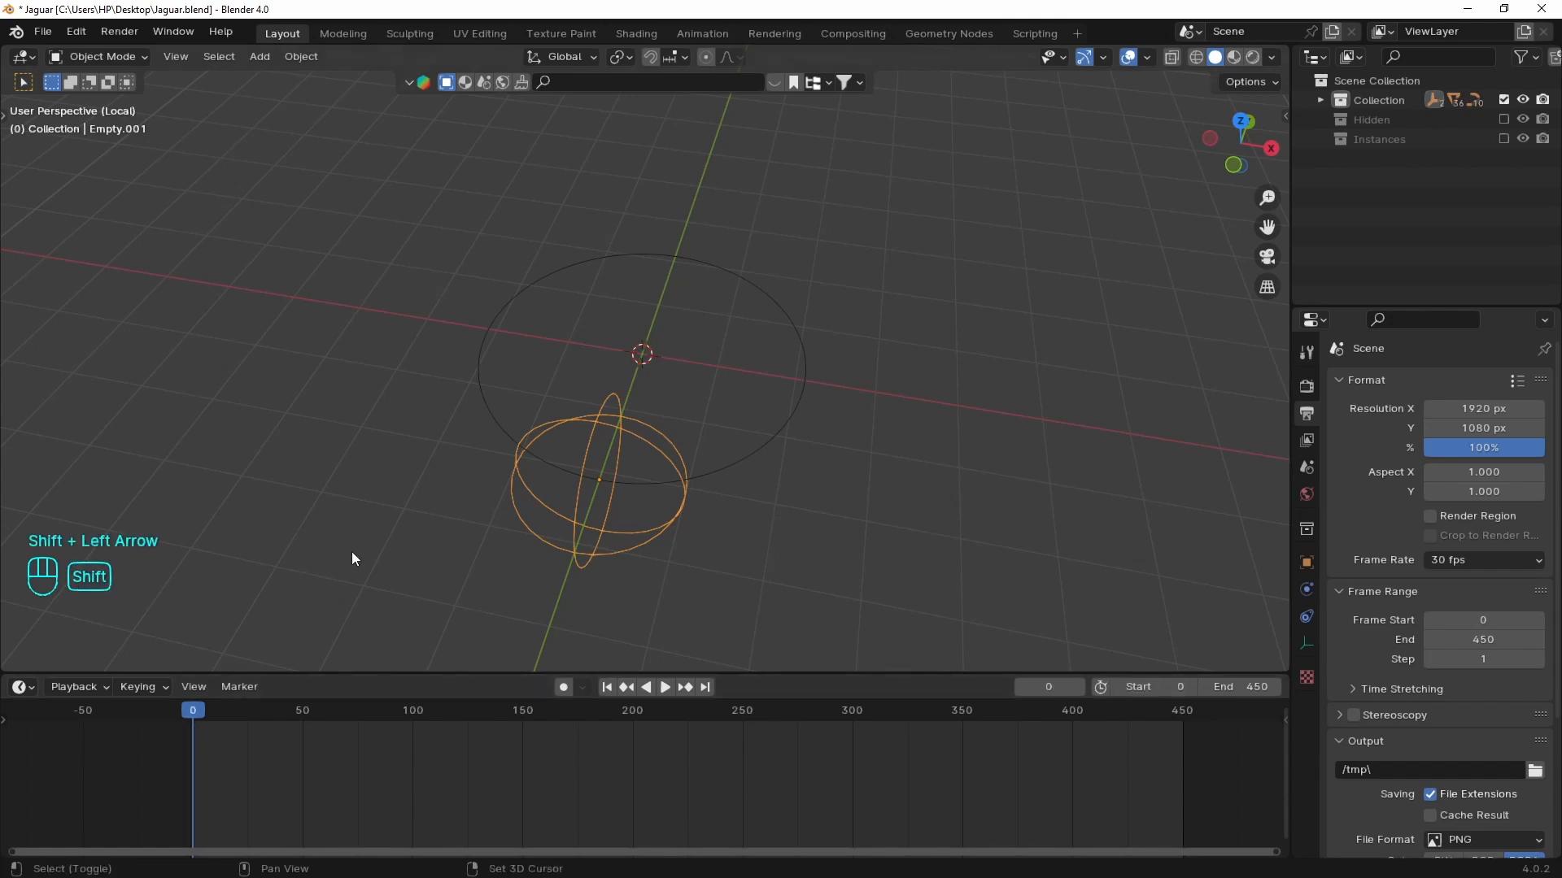
{"action": "key", "text": "shift+Right"}
{"action": "key", "text": "shift+Left"}
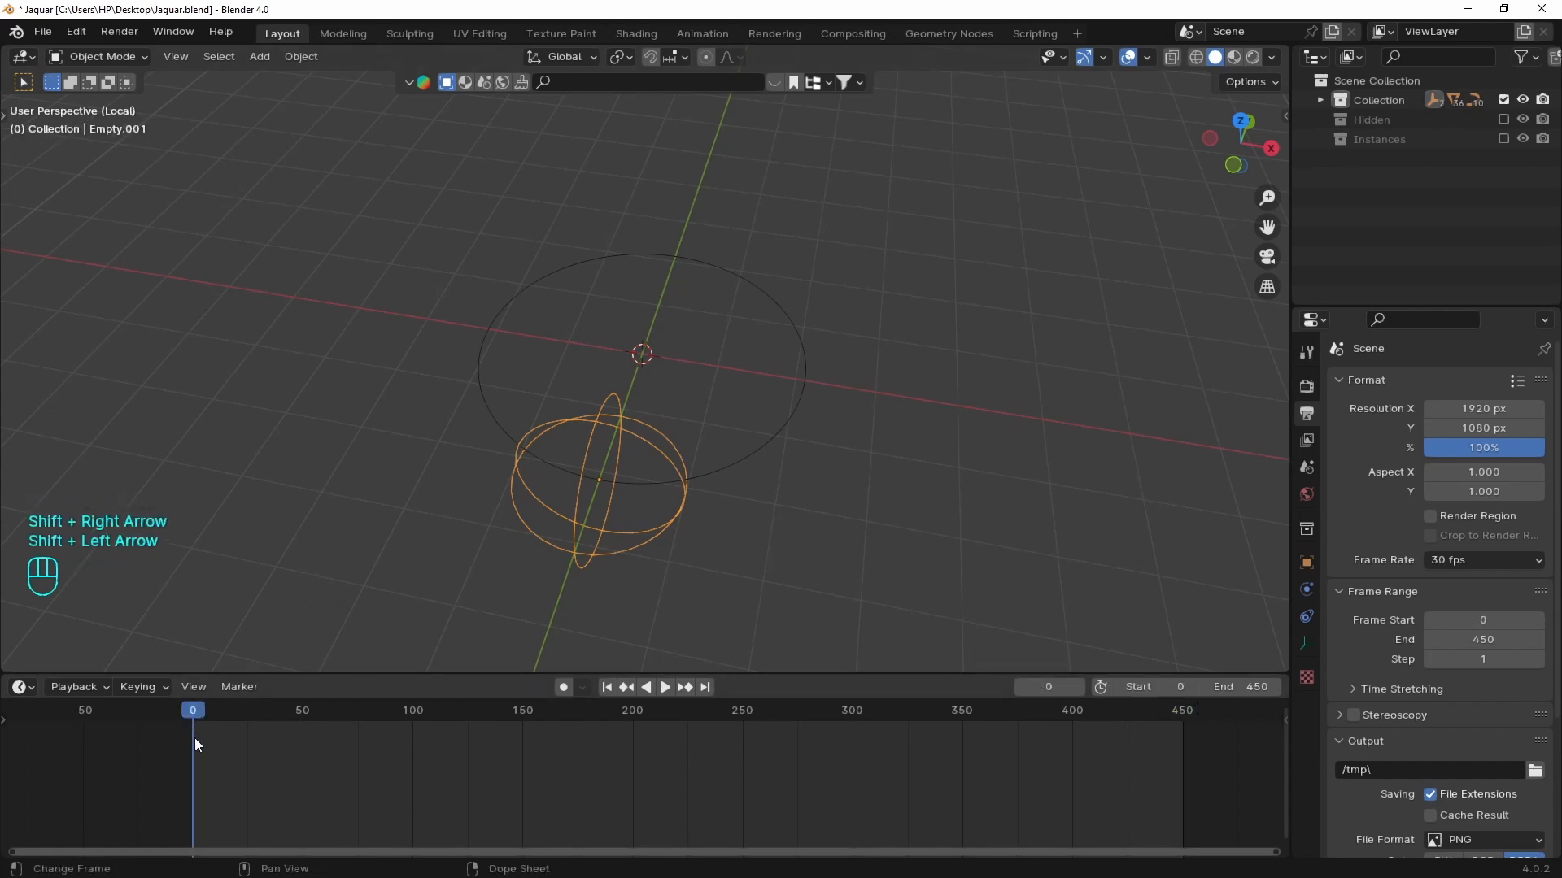
{"action": "key", "text": "Right"}
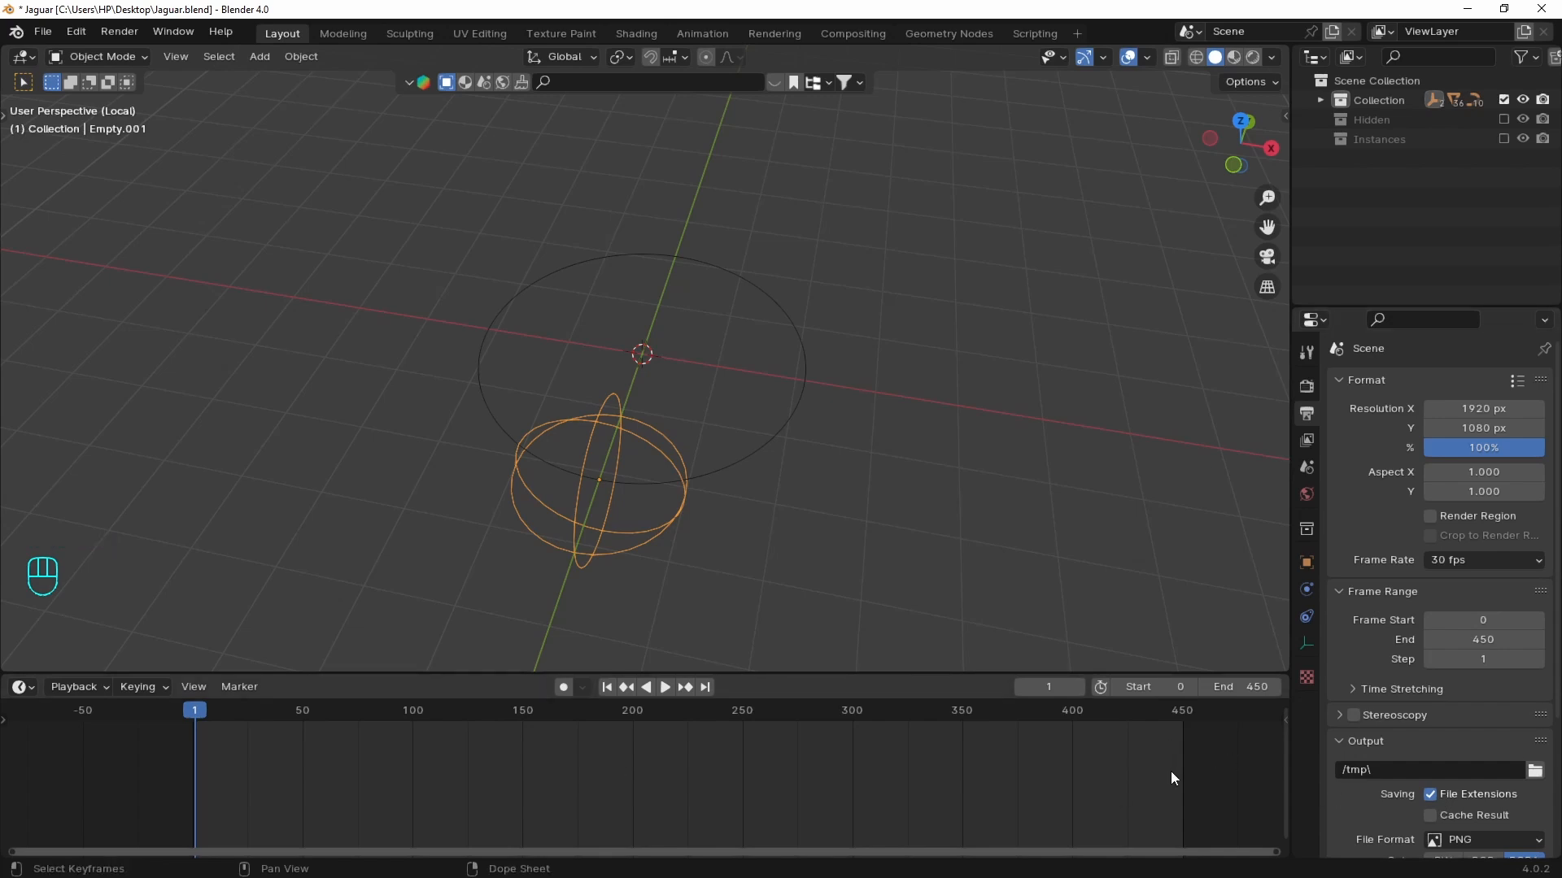
- Keyframe the empty's Follow Path offset at 0 on frame 0 and at 100 on frame 450
{"action": "left_click", "coordinate": [1306, 618]}
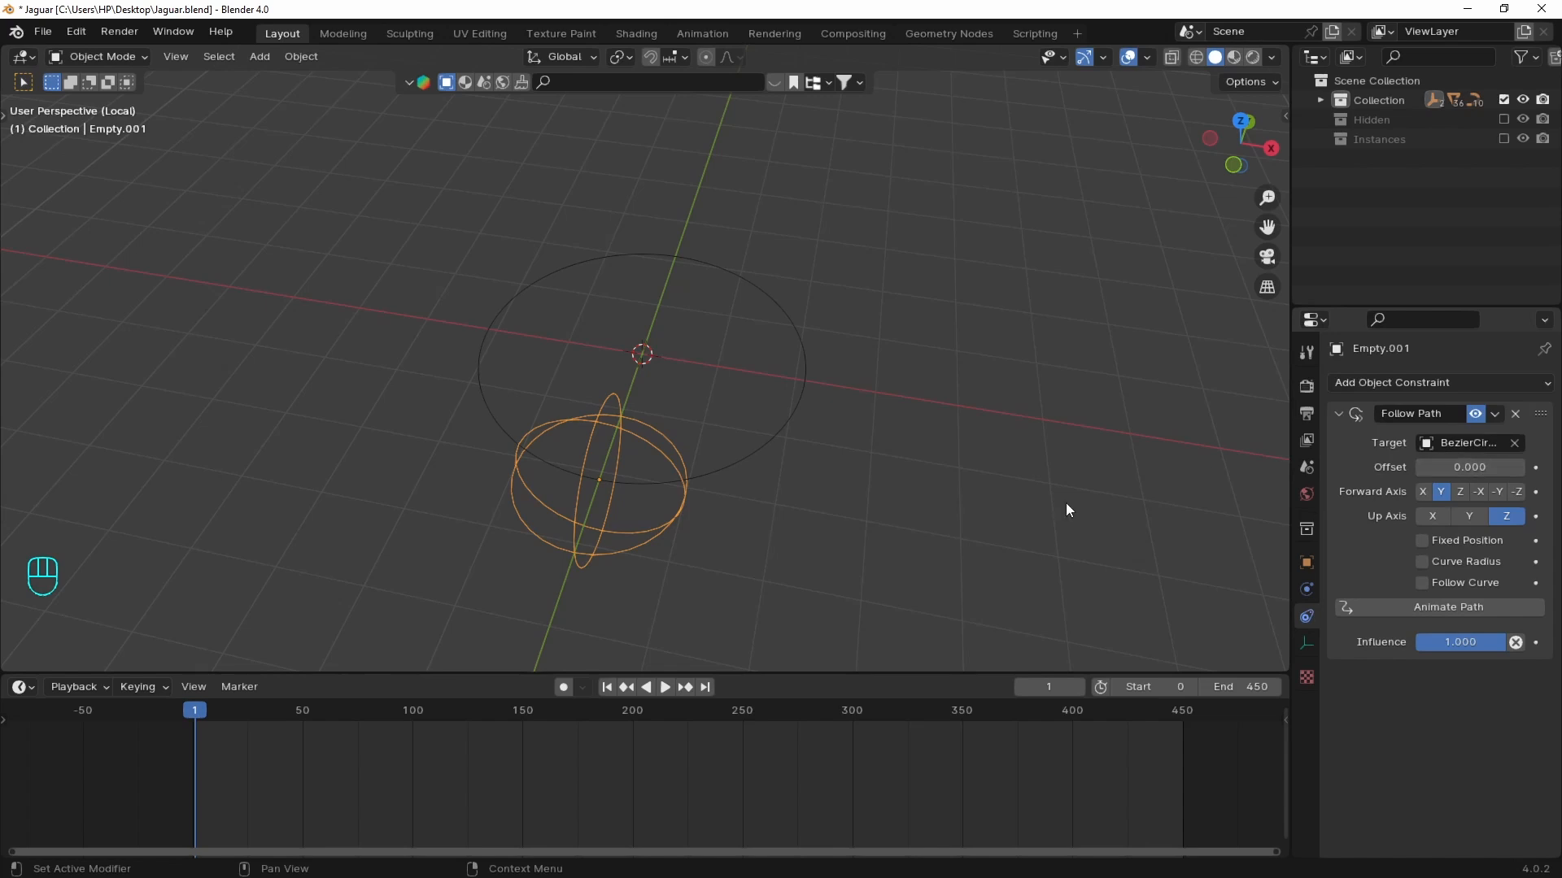
{"action": "key", "text": "shift+Left"}
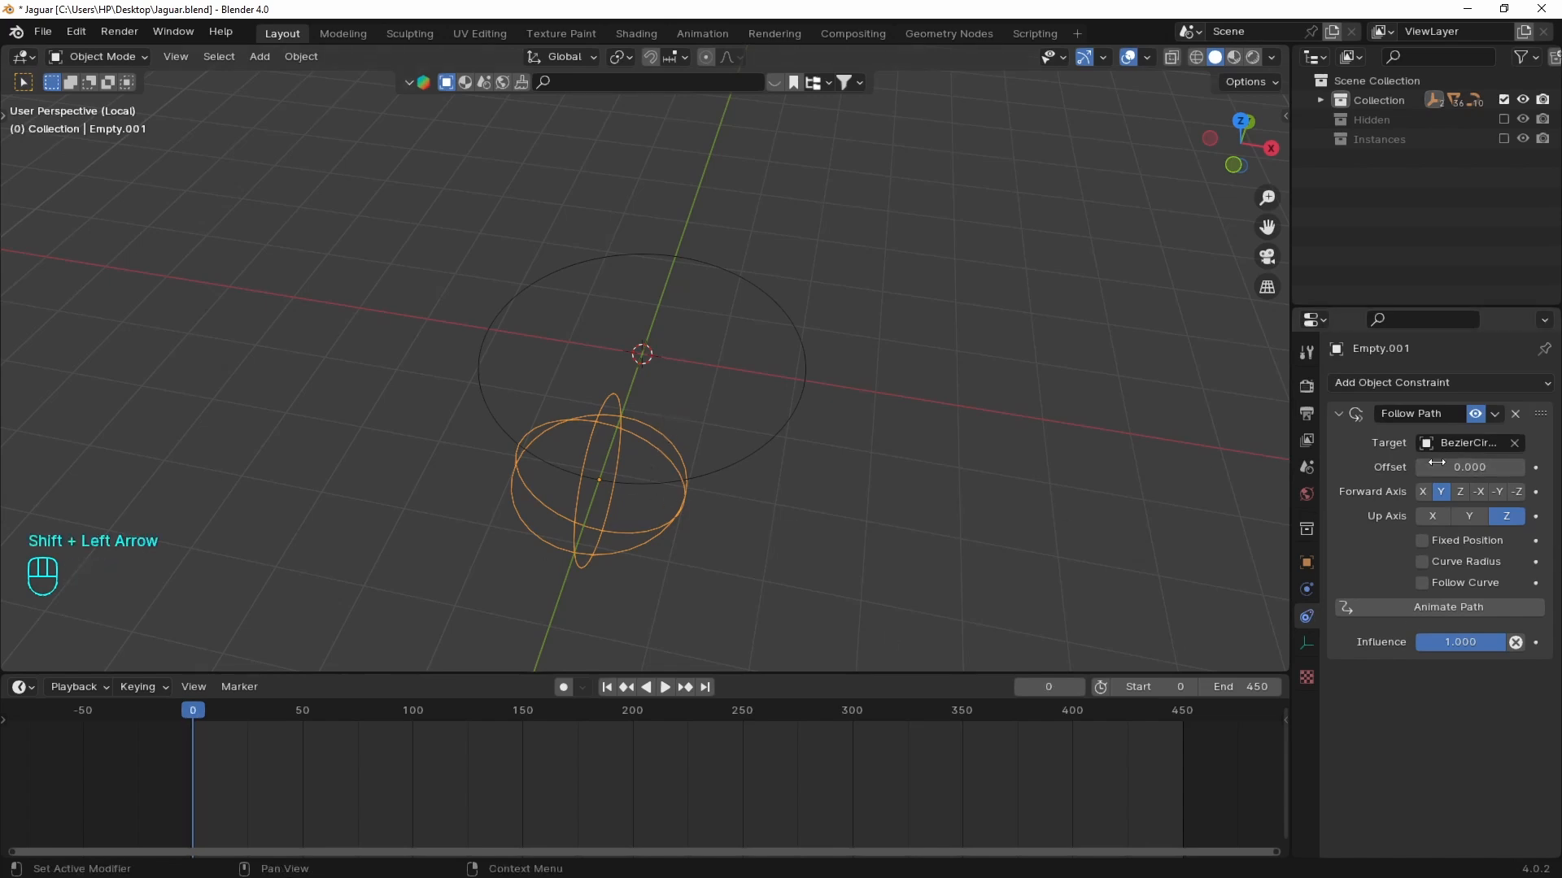
{"action": "key", "text": "i"}
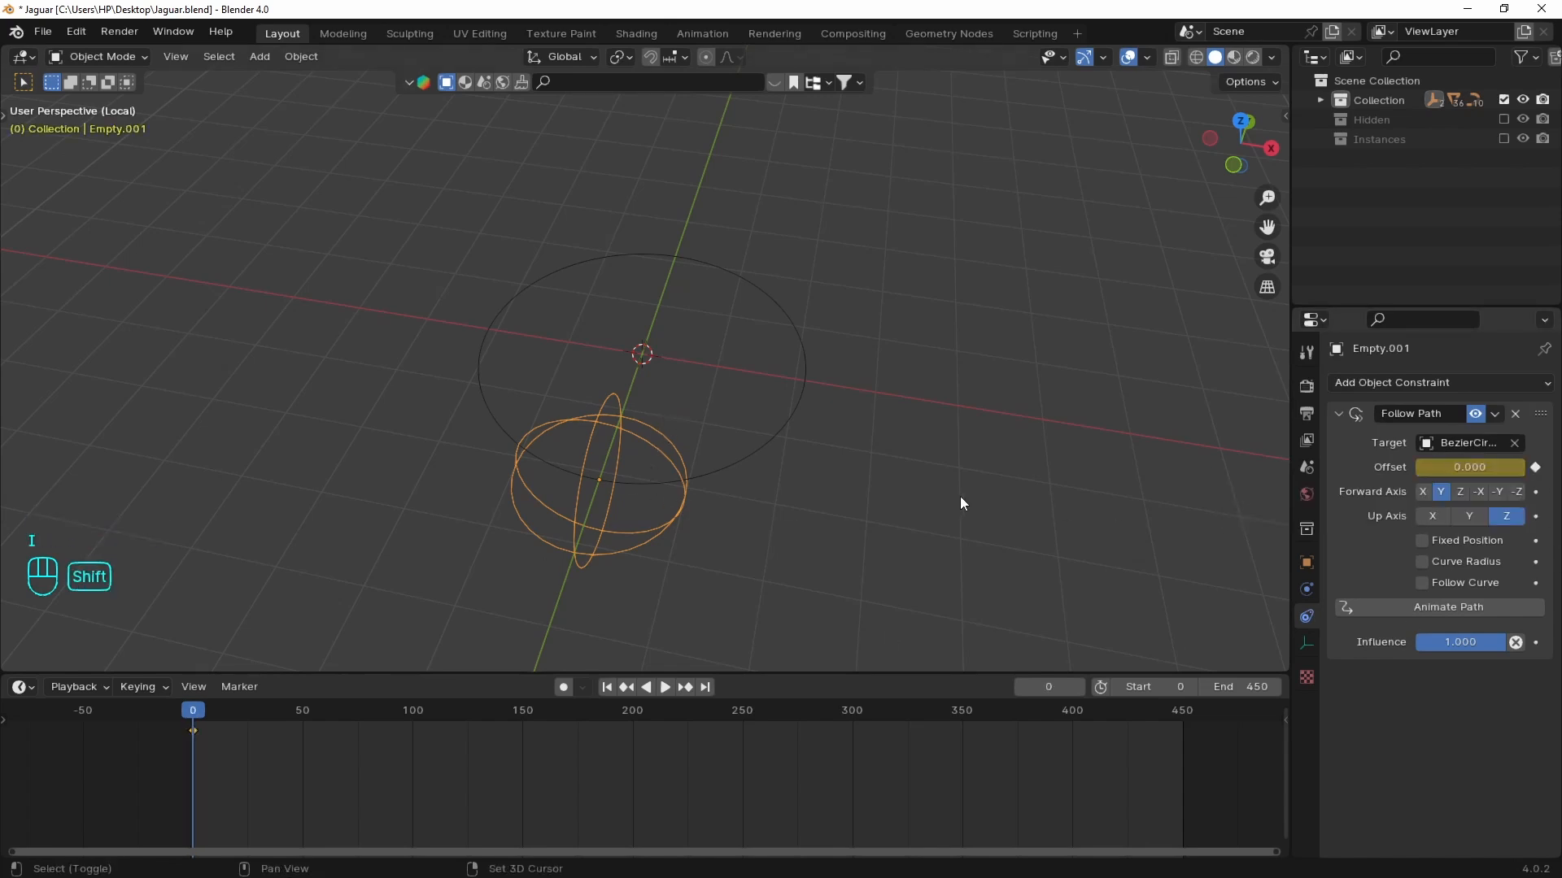
{"action": "key", "text": "shift+Right"}
{"action": "left_click", "coordinate": [1484, 469]}
{"action": "type", "text": "10"}
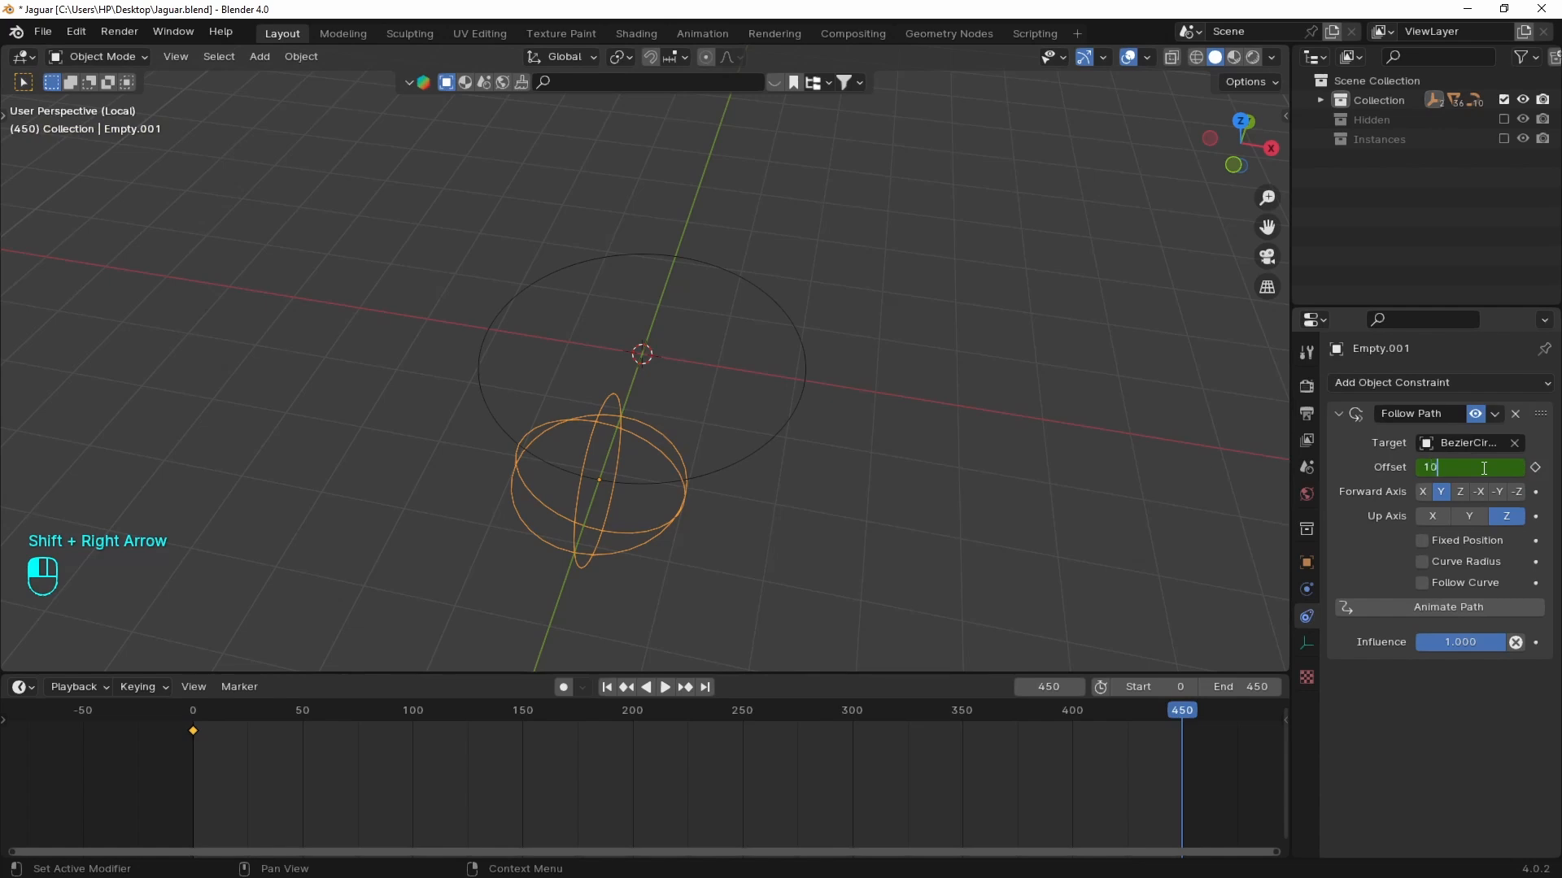
{"action": "type", "text": "0"}
{"action": "key", "text": "Return"}
{"action": "key", "text": "i"}
- Play back the empty's orbit around the circle and check its speed near the start of the animation
{"action": "key", "text": "space"}
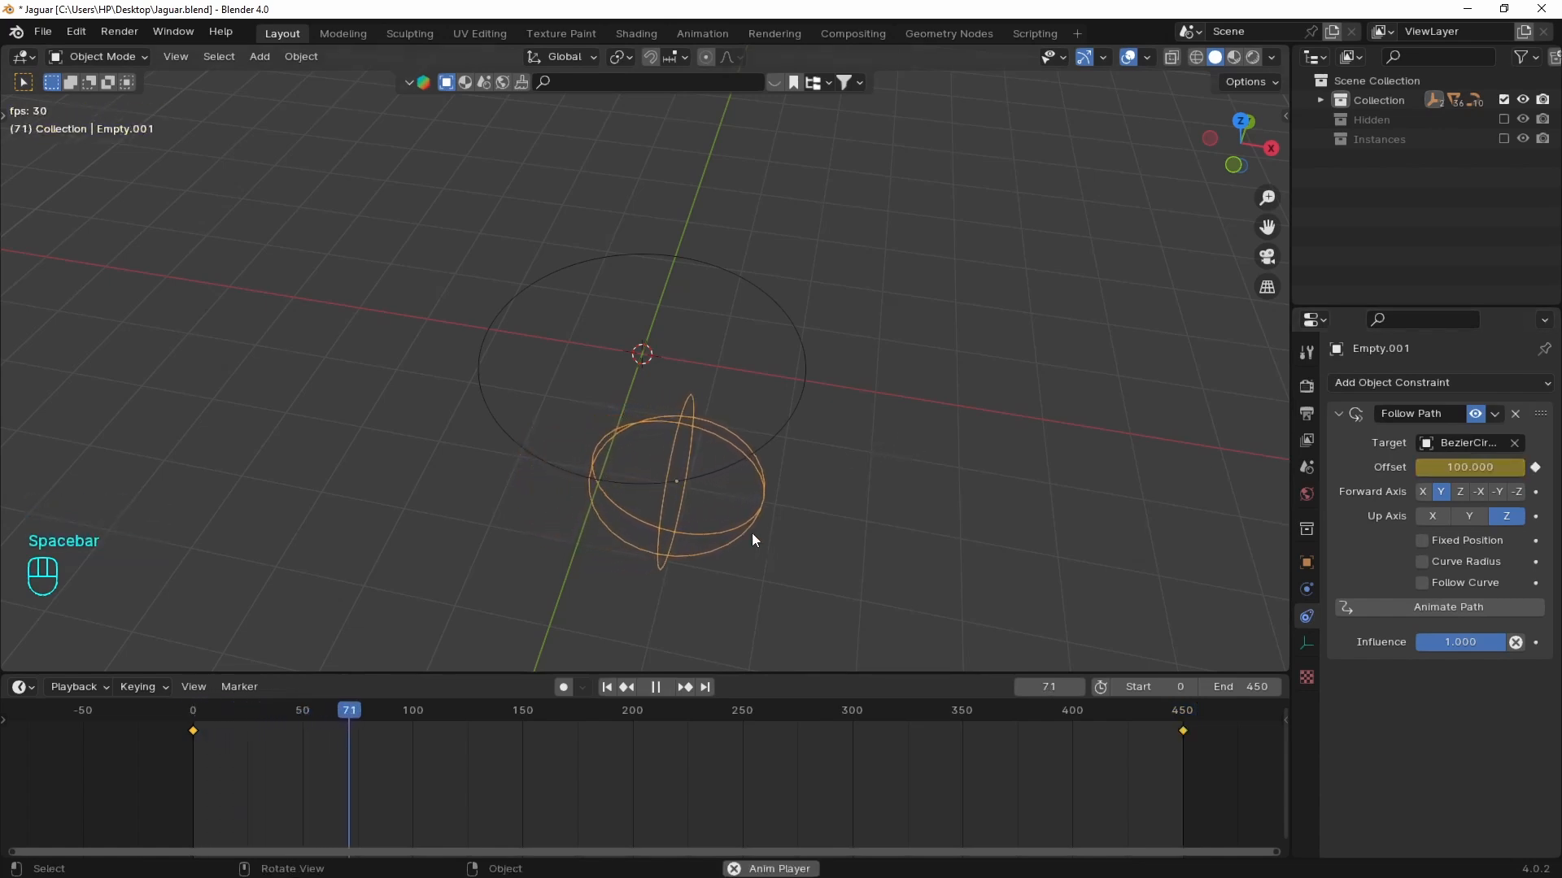
{"action": "key", "text": "space"}
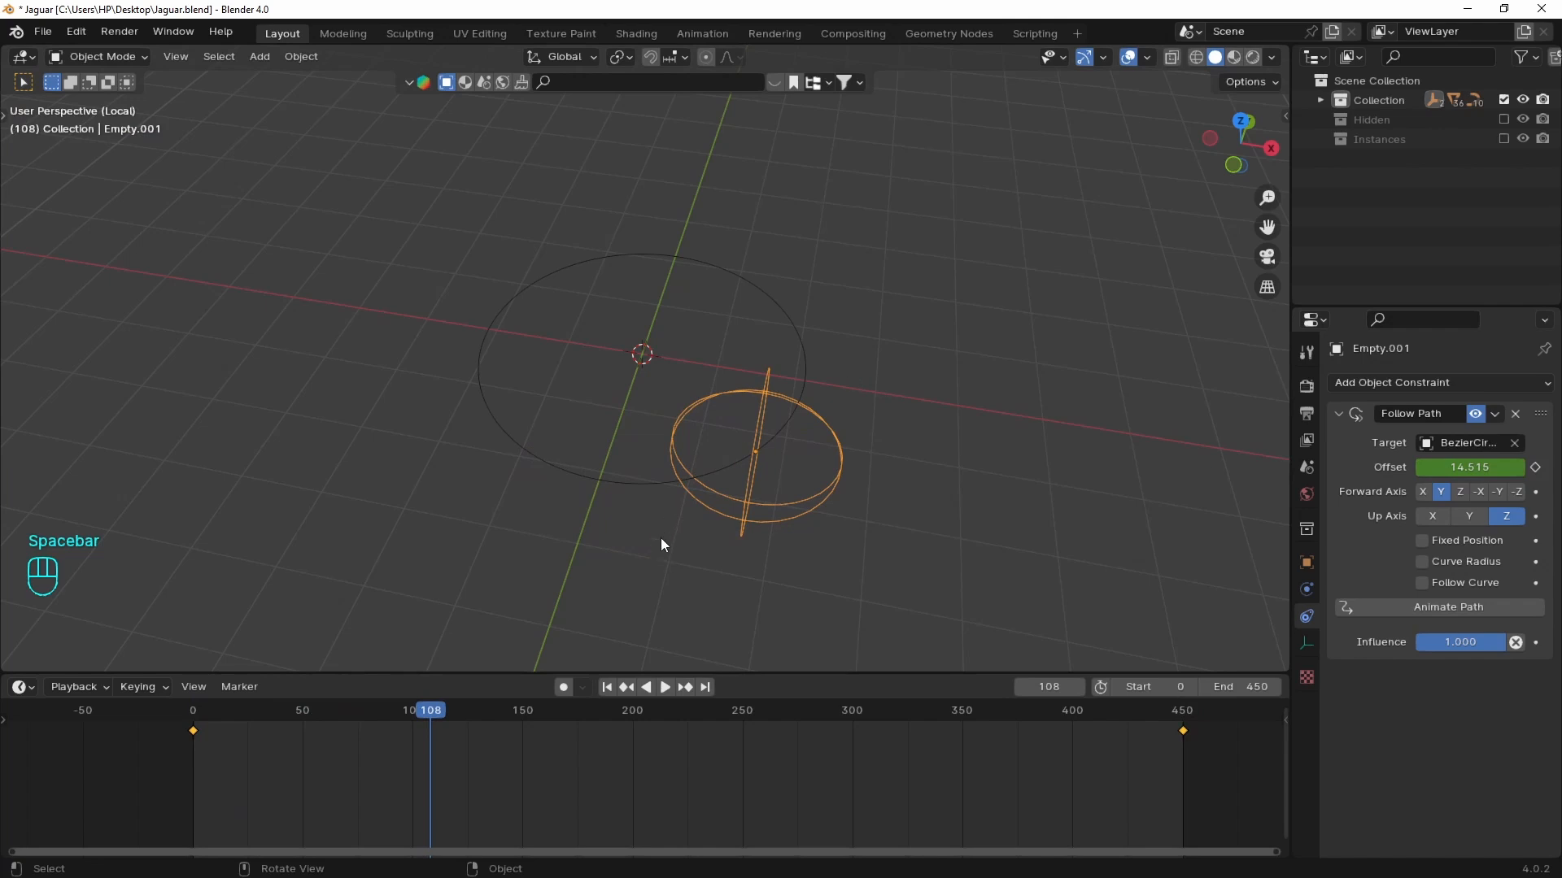
{"action": "key", "text": "shift+Left"}
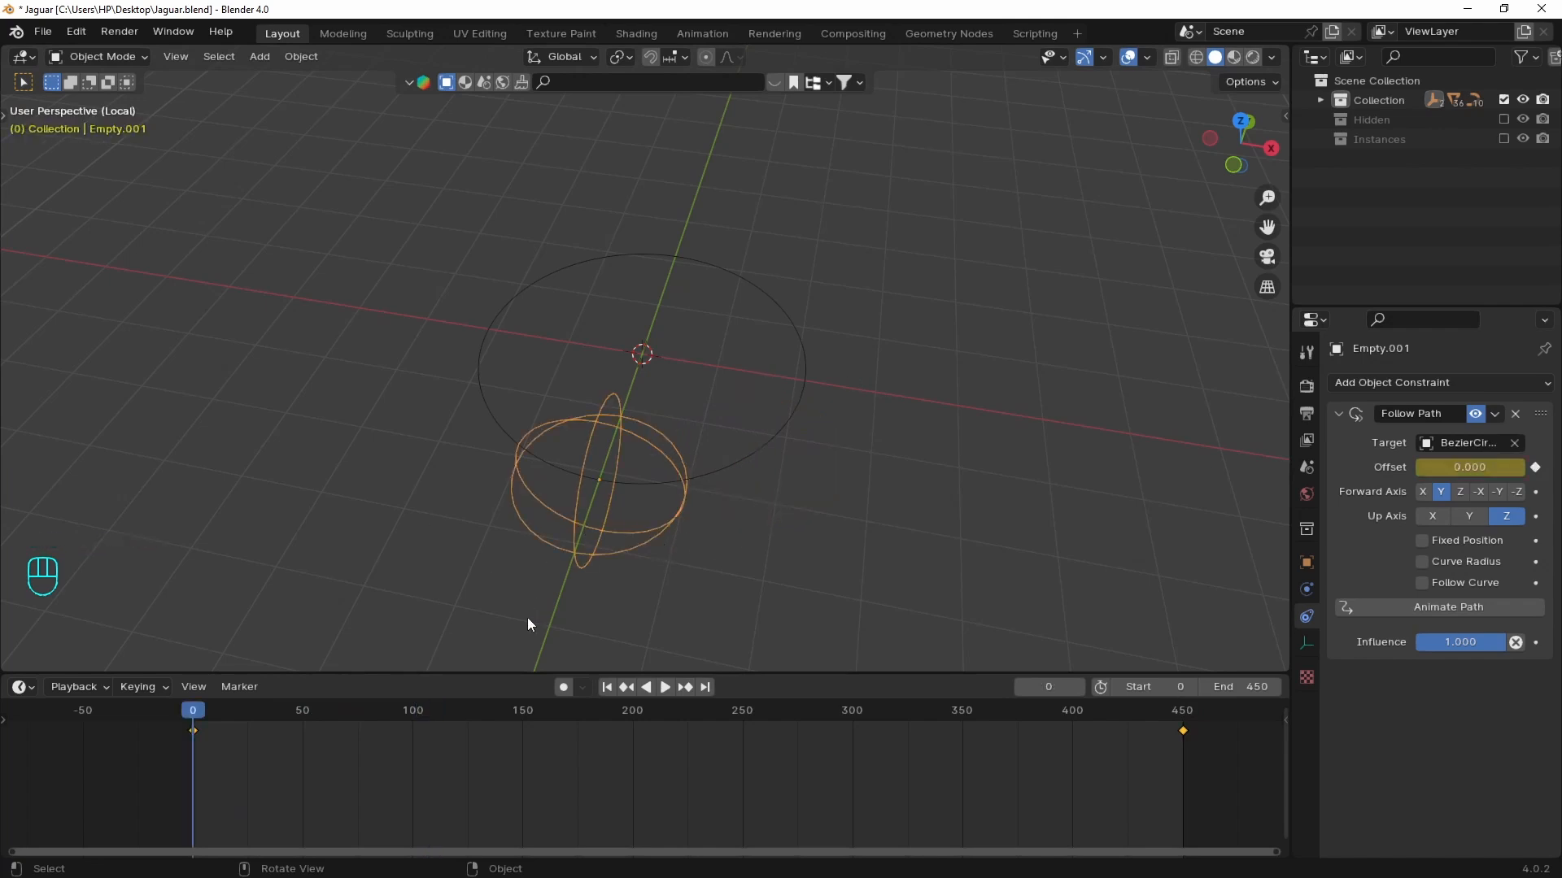
{"action": "key", "text": "Right"}
{"action": "key", "text": "shift+Right"}
{"action": "key", "text": "shift+Left"}
{"action": "key", "text": "space"}
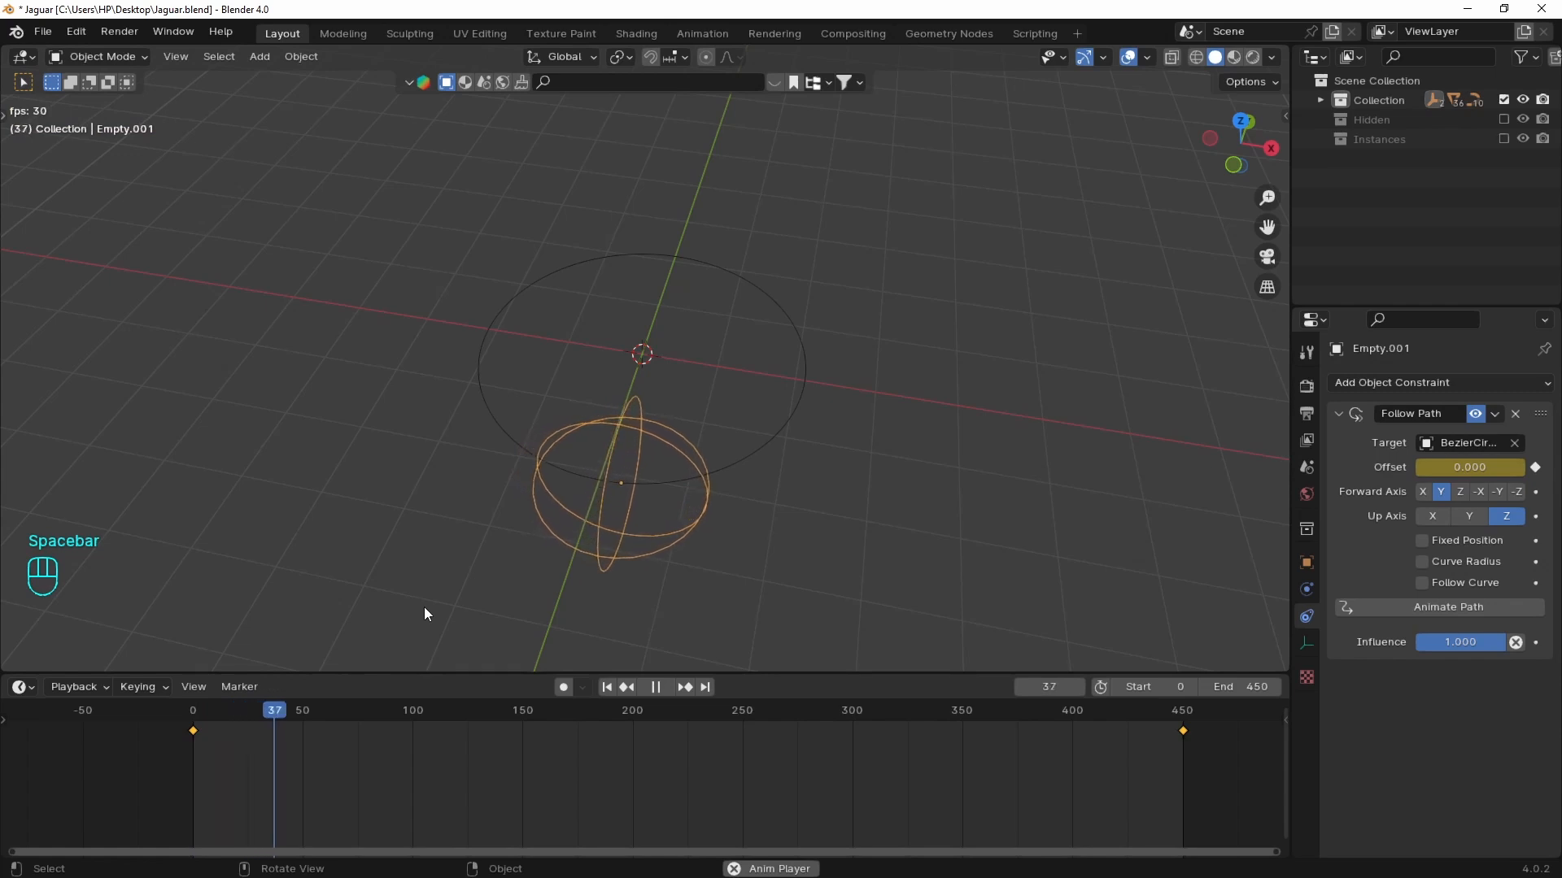
{"action": "key", "text": "space"}
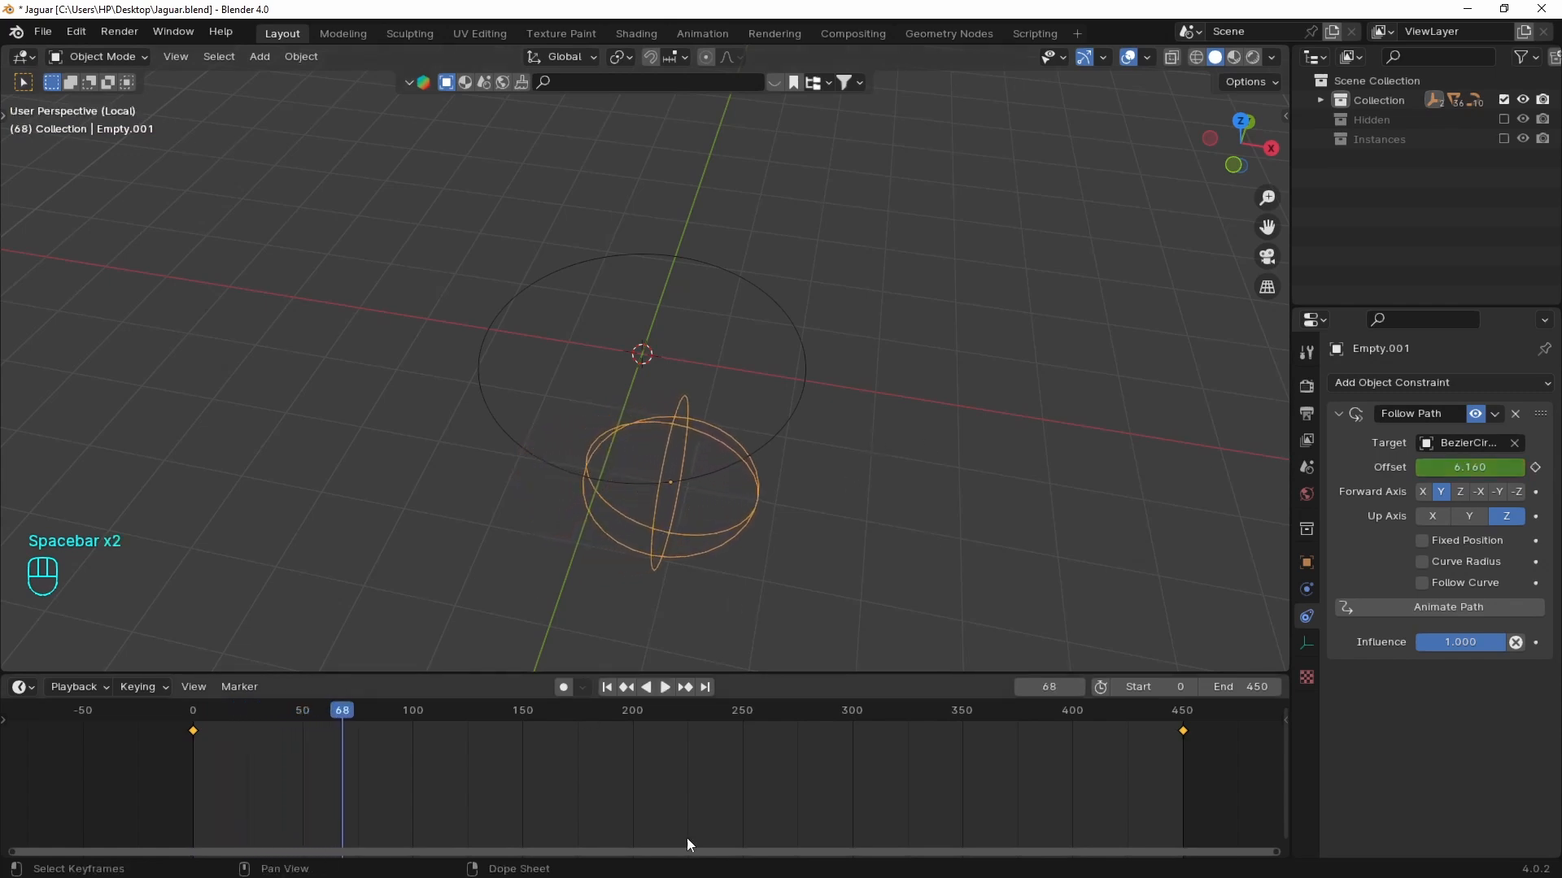
- Set the interpolation mode of both offset keyframes to Linear
{"action": "right_click", "coordinate": [666, 763]}
{"action": "mouse_move", "coordinate": [656, 728]}
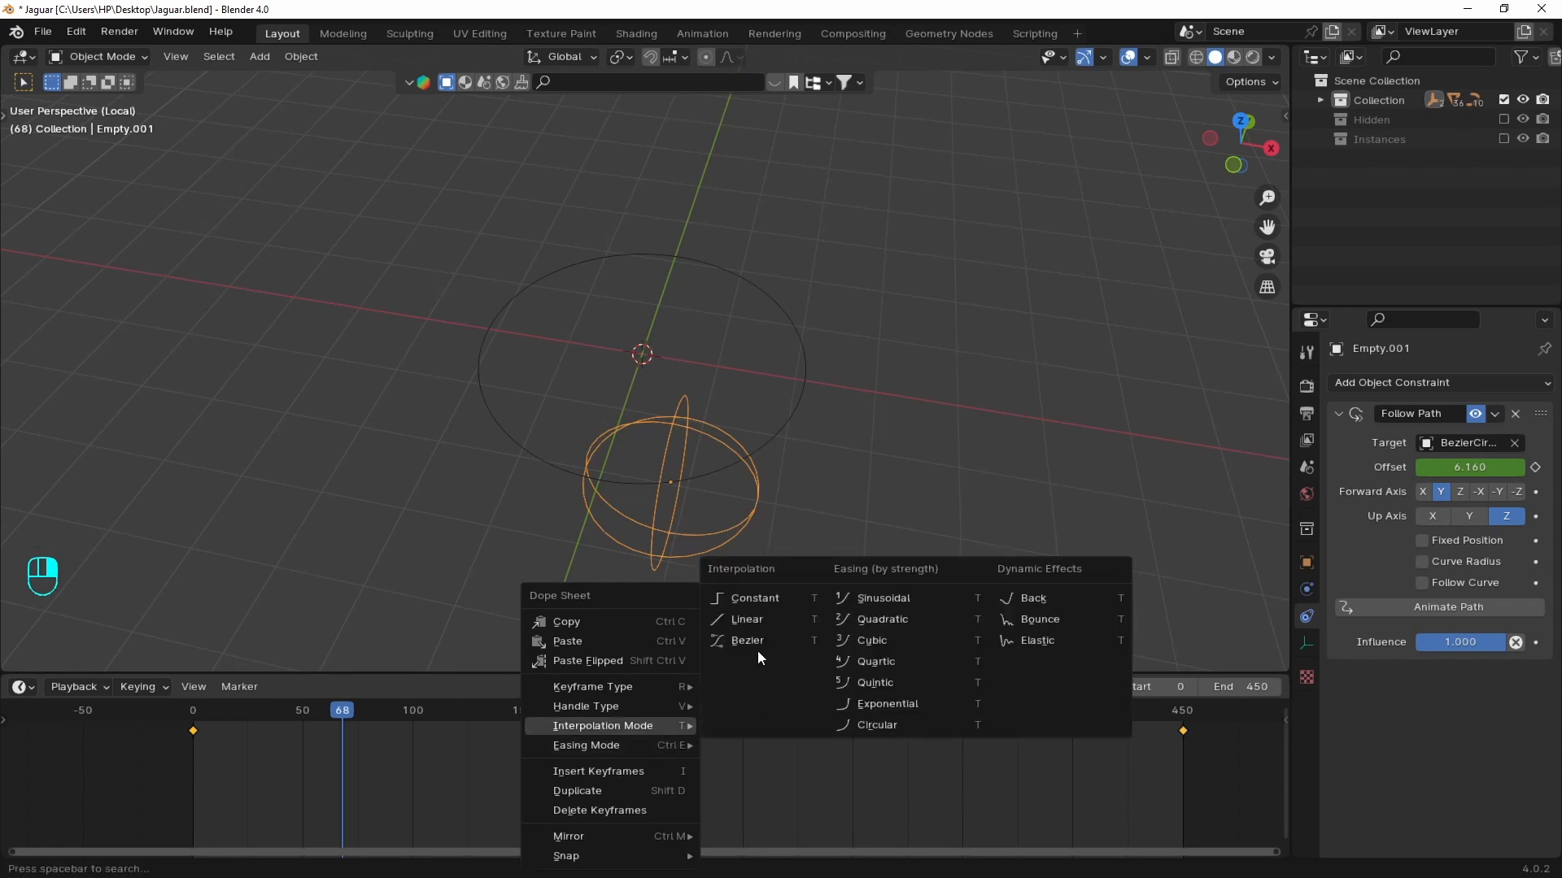
{"action": "left_click", "coordinate": [731, 619]}
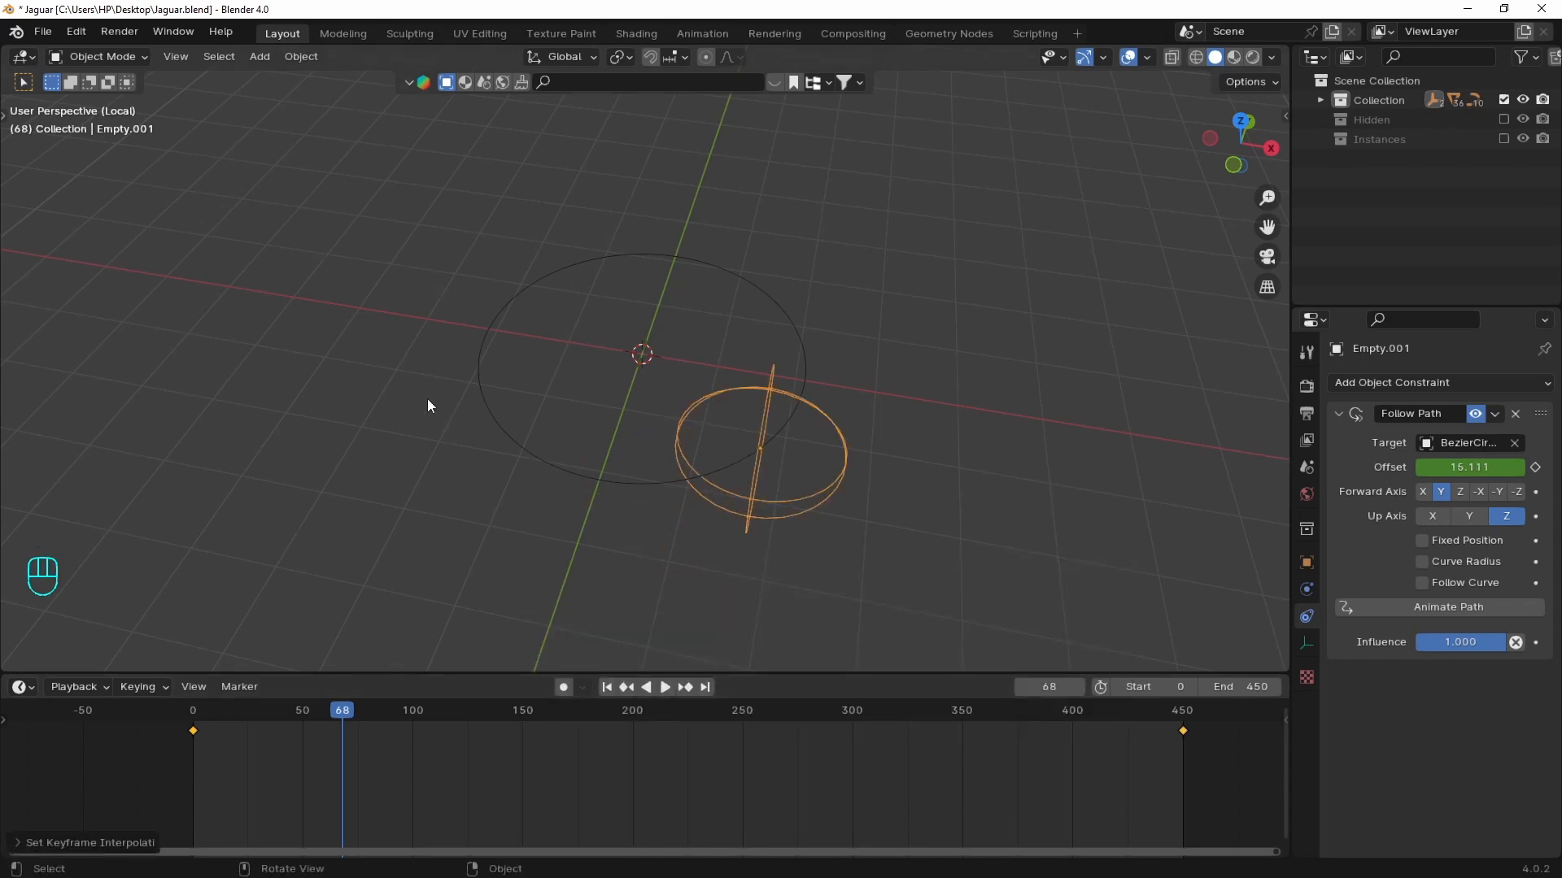
- Replay the orbit from frame 0 to check the empty's motion with linear interpolation
{"action": "key", "text": "shift+Left"}
{"action": "key", "text": "space"}
{"action": "key", "text": "space"}
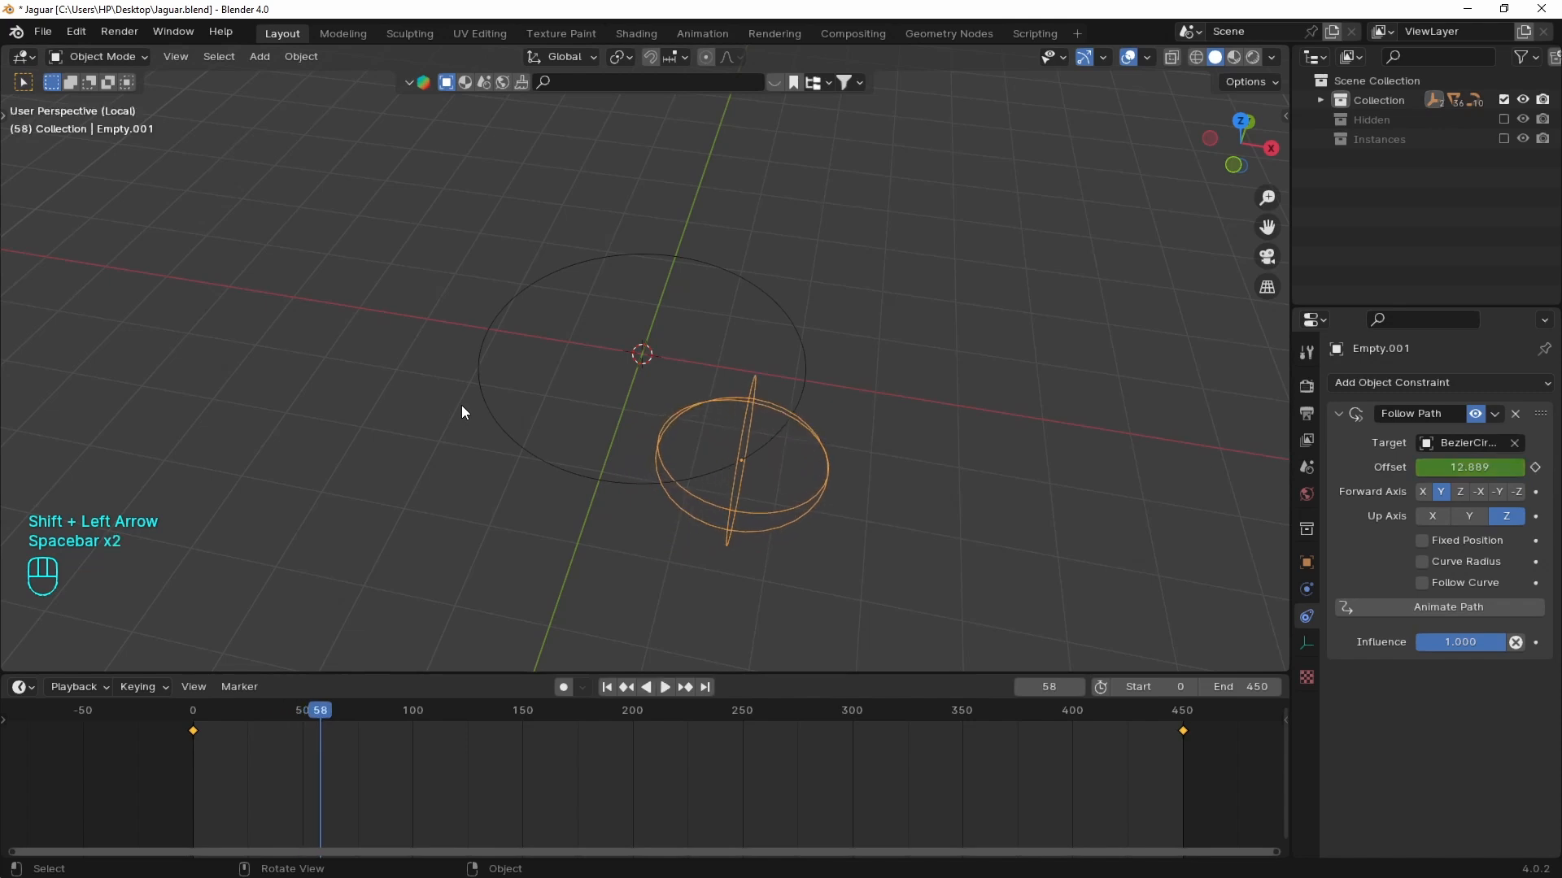
{"action": "key", "text": "shift+Left"}
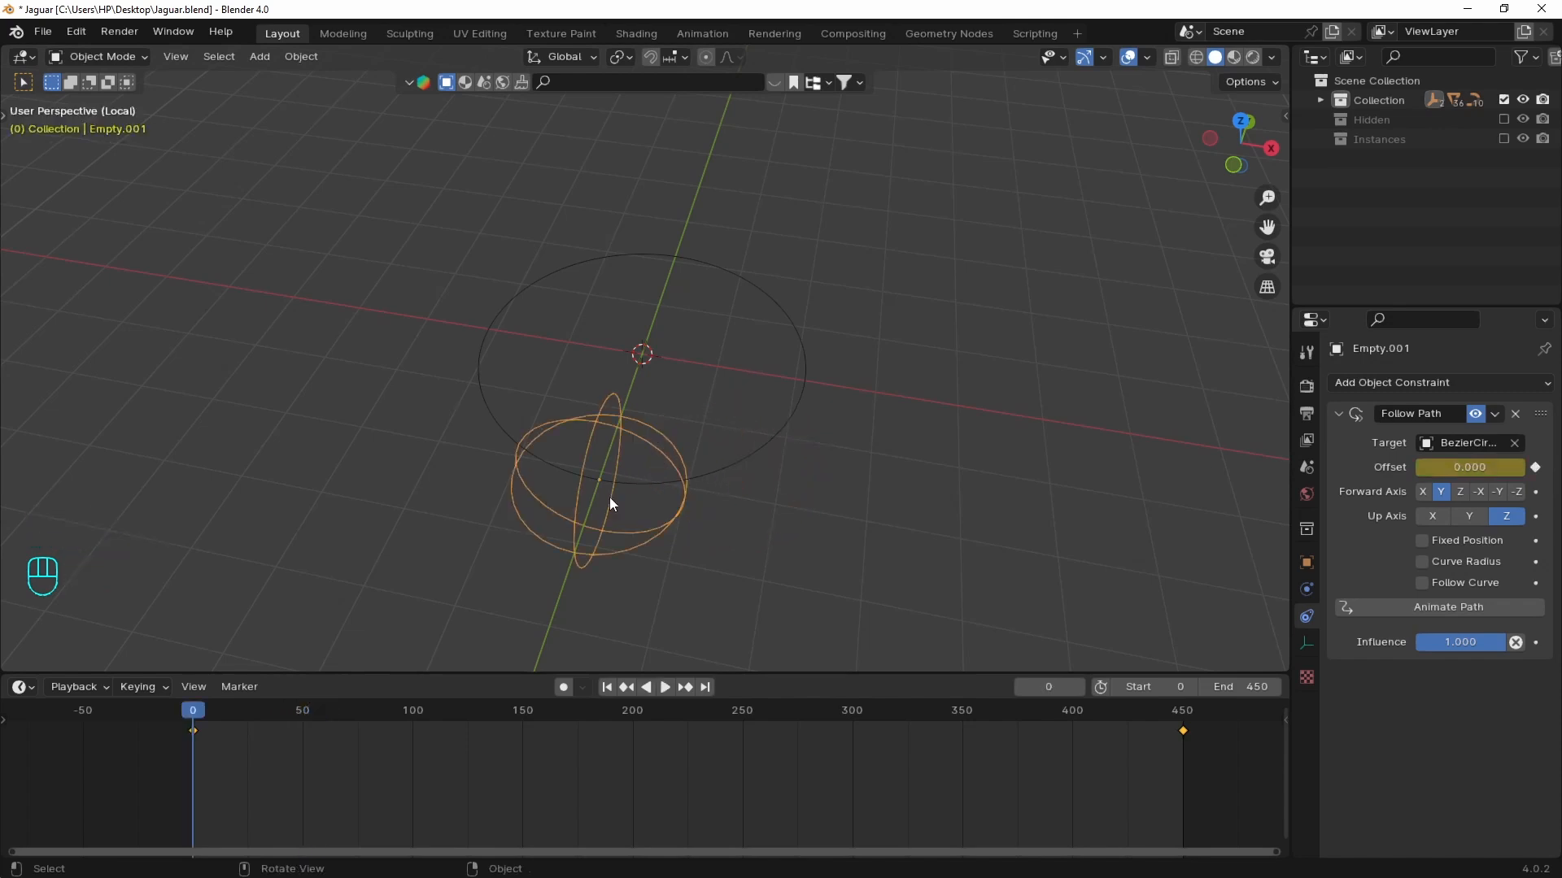
{"action": "key", "text": "space"}
{"action": "key", "text": "space"}
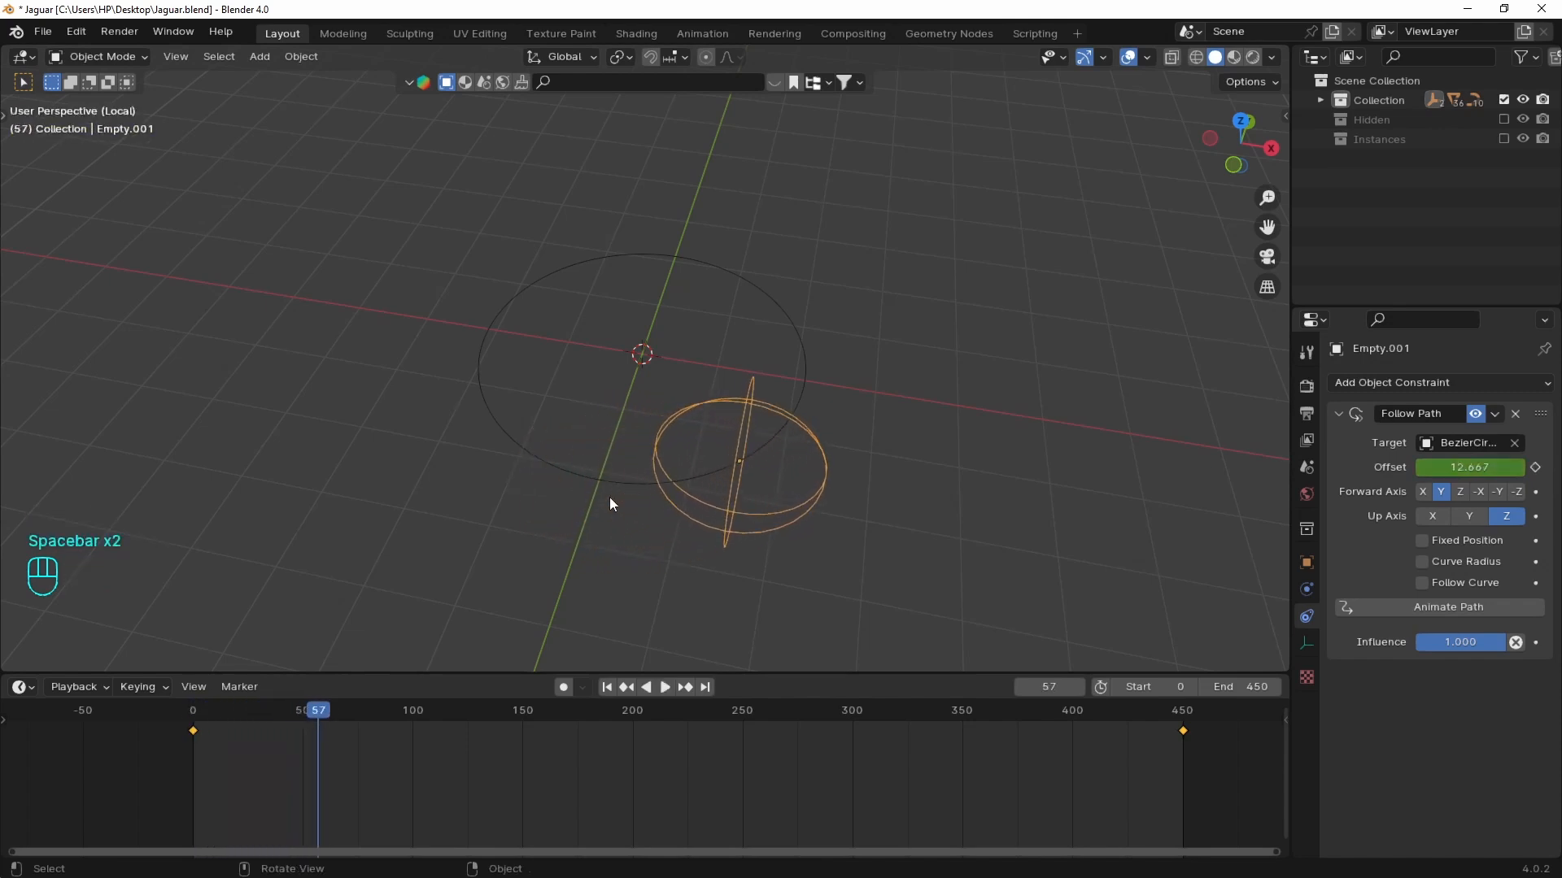
- Set the default F-Curve interpolation for new keyframes to Linear in the animation preferences
{"action": "left_click", "coordinate": [42, 31]}
{"action": "mouse_move", "coordinate": [76, 31]}
{"action": "left_click", "coordinate": [124, 281]}
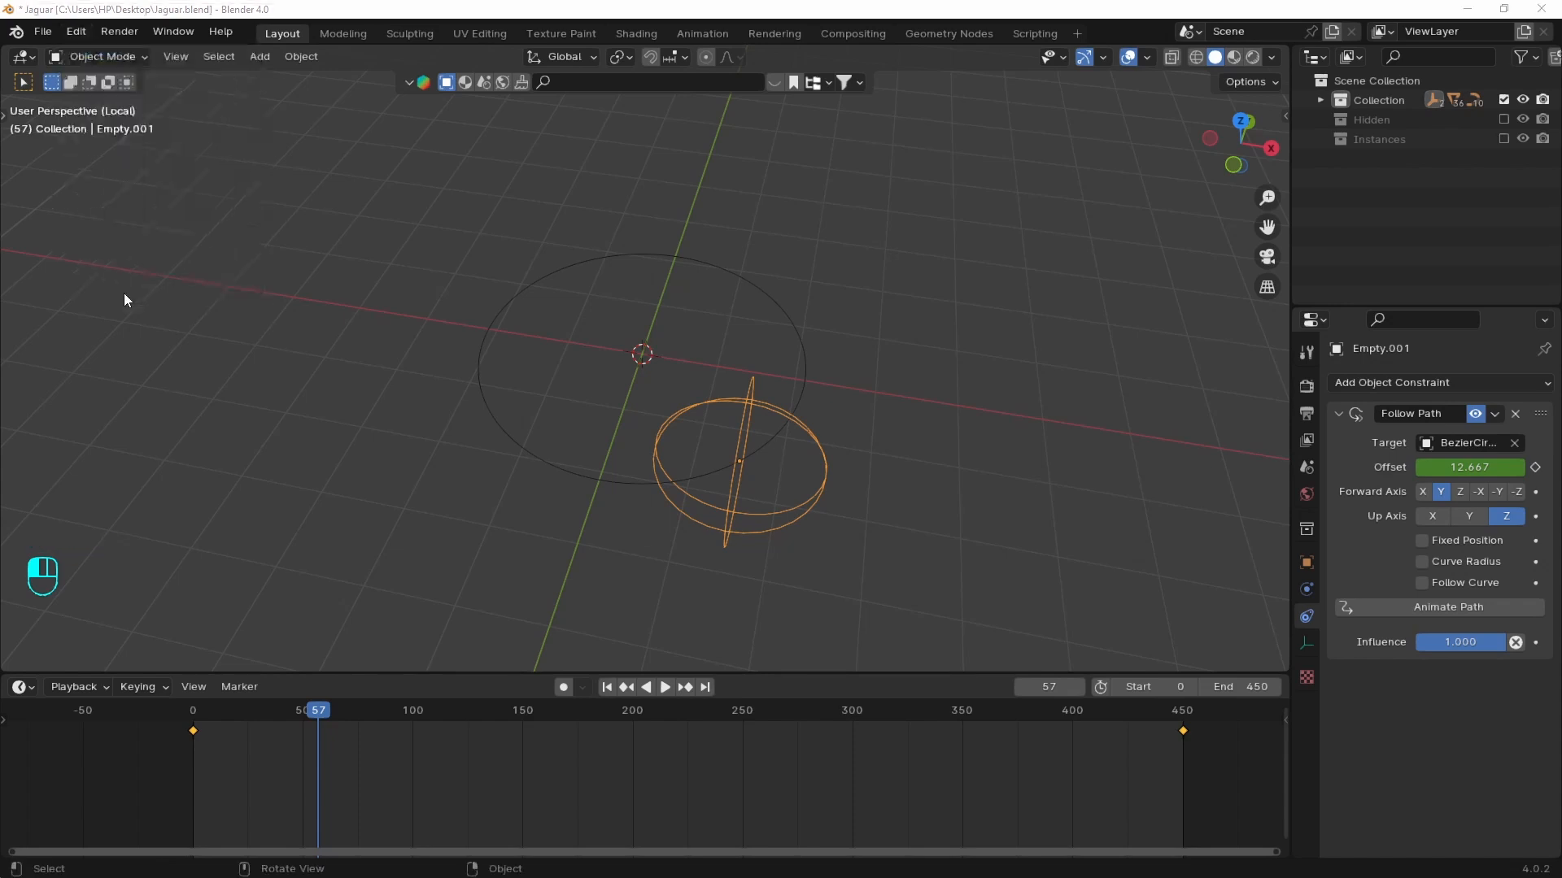
{"action": "left_click", "coordinate": [33, 170]}
{"action": "left_click", "coordinate": [413, 381]}
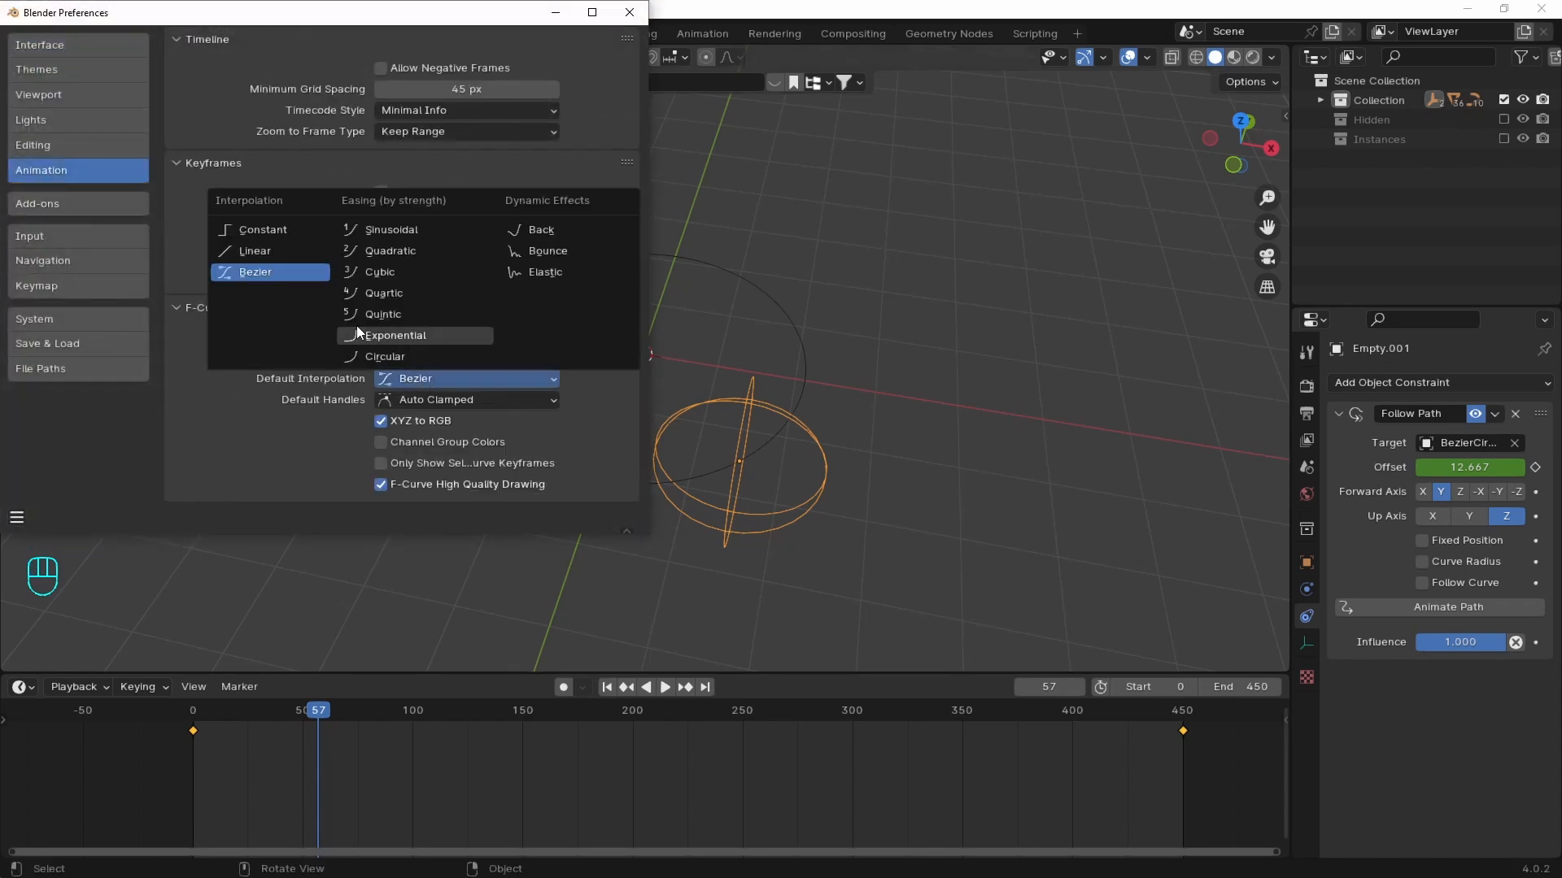
{"action": "left_click", "coordinate": [245, 250]}
{"action": "left_click", "coordinate": [630, 11]}
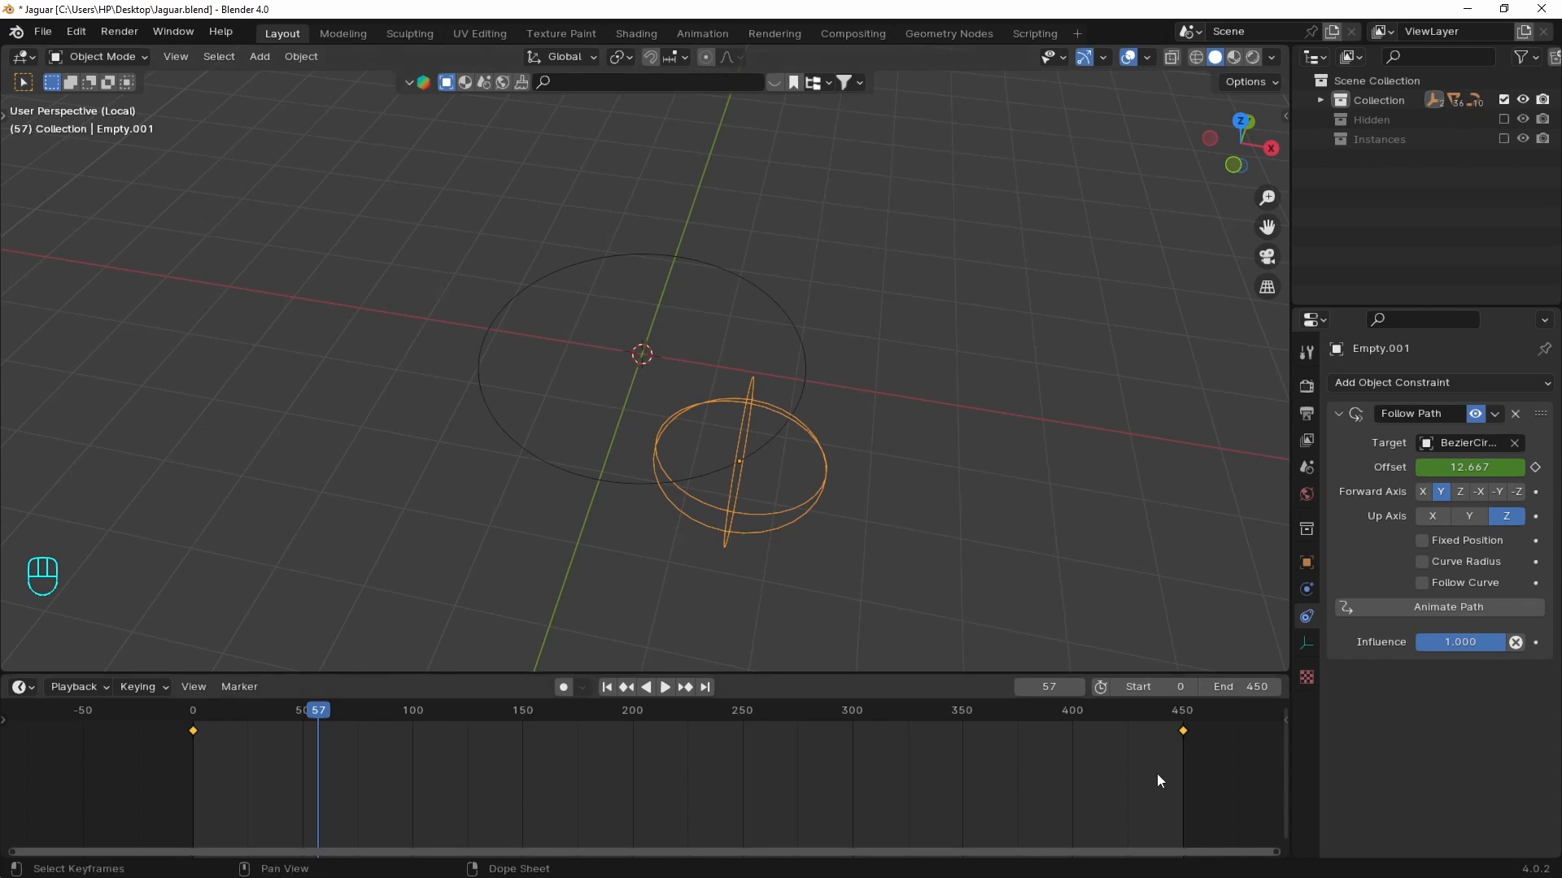
- Set the animation's start frame to 1 and jump between the first and last frames to compare the empty's position
{"action": "left_click", "coordinate": [1155, 682]}
{"action": "type", "text": "1"}
{"action": "key", "text": "Return"}
{"action": "key", "text": "shift+Right"}
{"action": "key", "text": "shift+Left"}
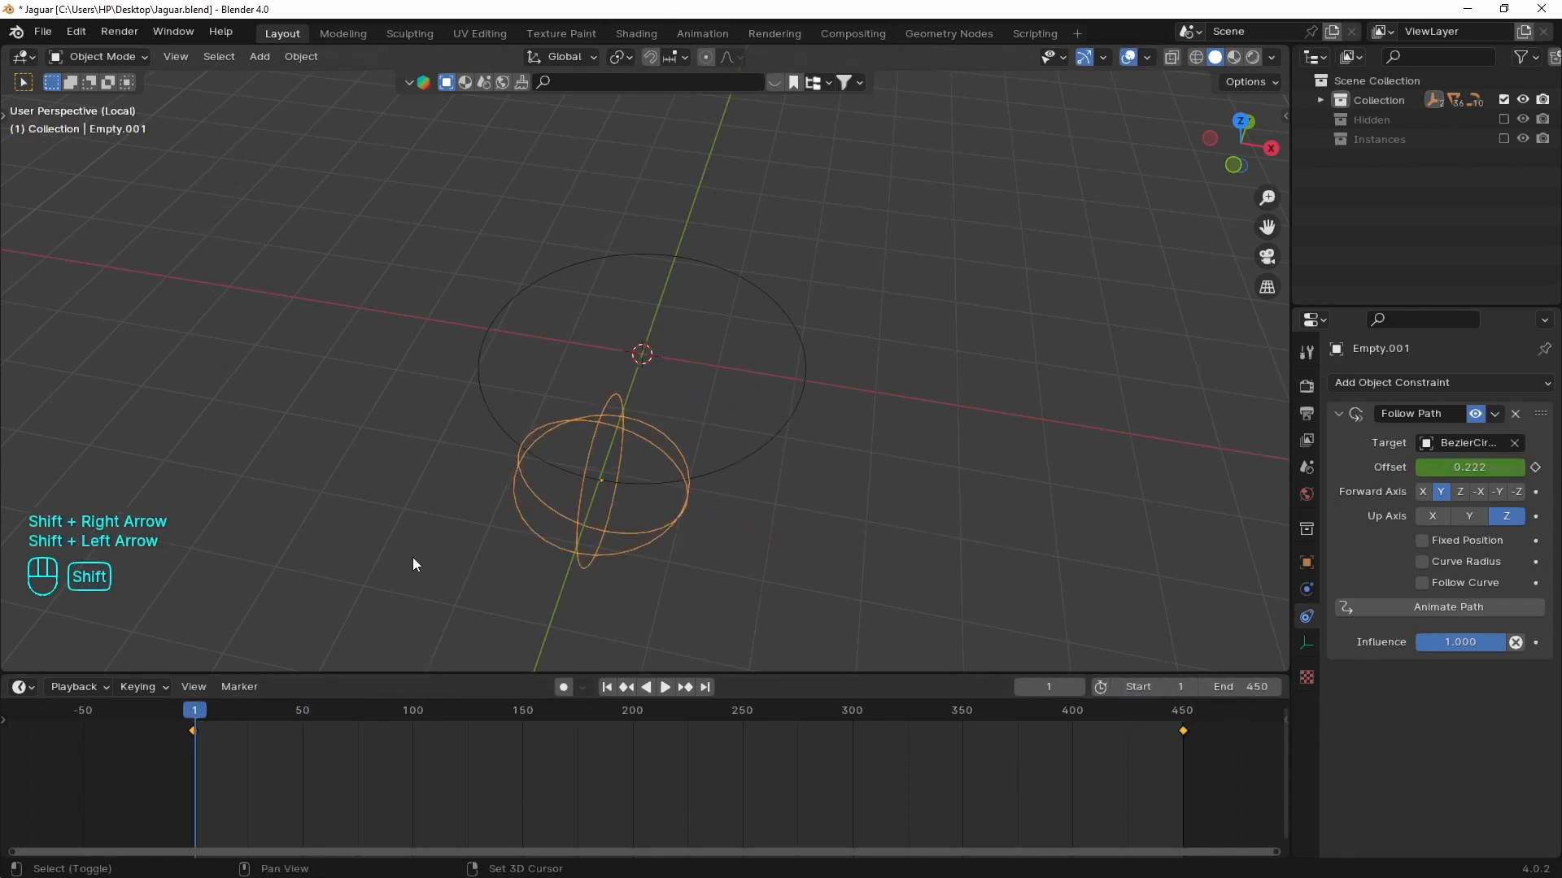
{"action": "key", "text": "shift+Right"}
{"action": "key", "text": "shift+Left"}
- Step through the frames around the loop's seam and set the start frame back to 0
{"action": "key", "text": "Right"}
{"action": "key", "text": "Right"}
{"action": "key", "text": "shift+Right"}
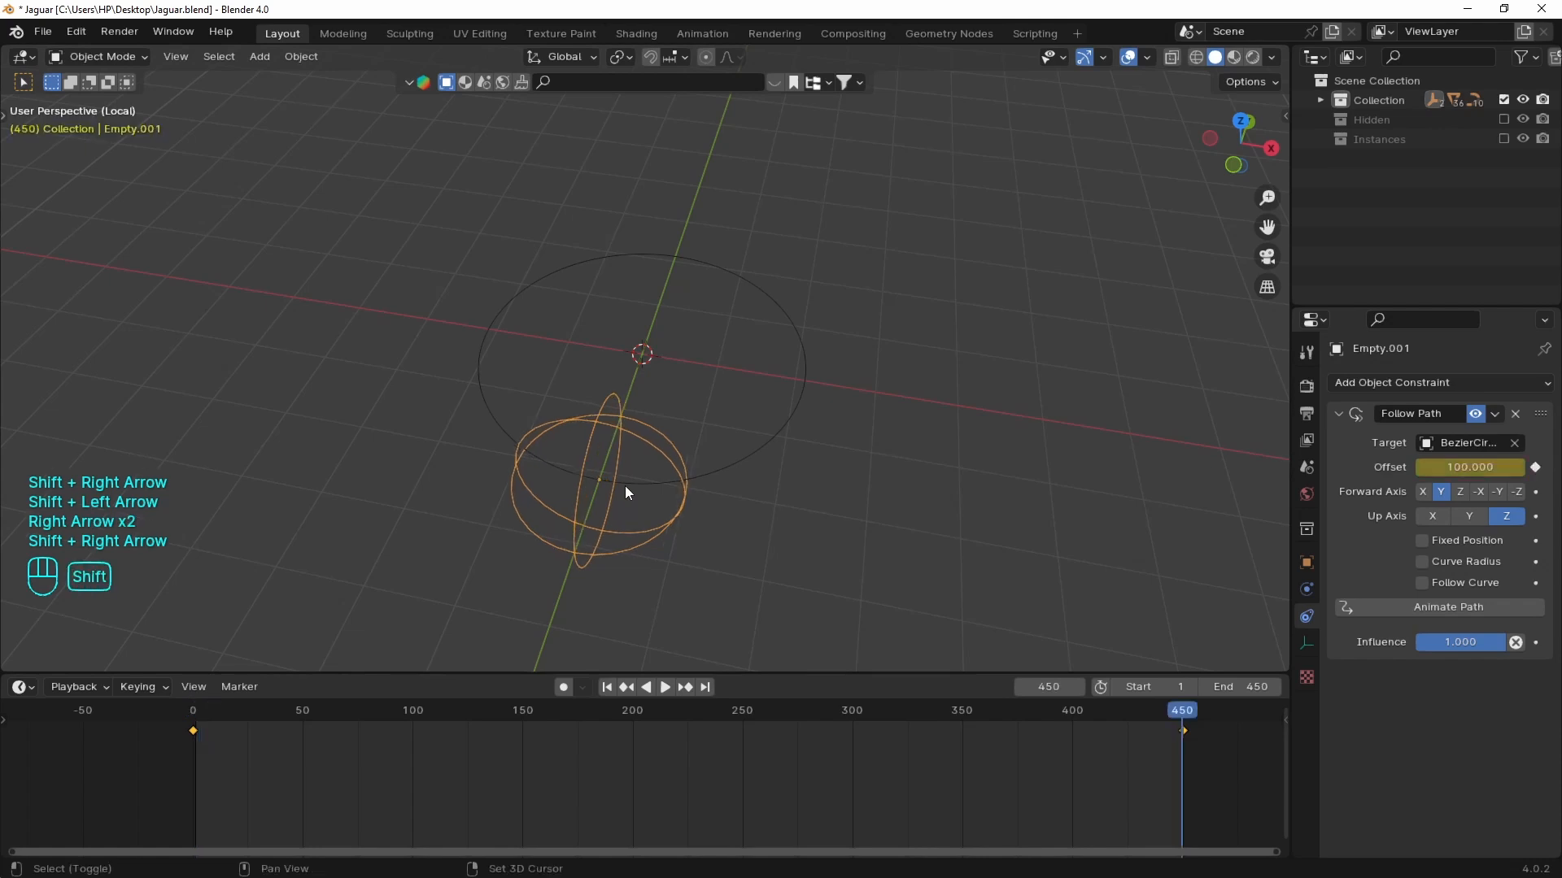
{"action": "key", "text": "shift+Left"}
{"action": "key", "text": "Right"}
{"action": "key", "text": "Right"}
{"action": "key", "text": "Right"}
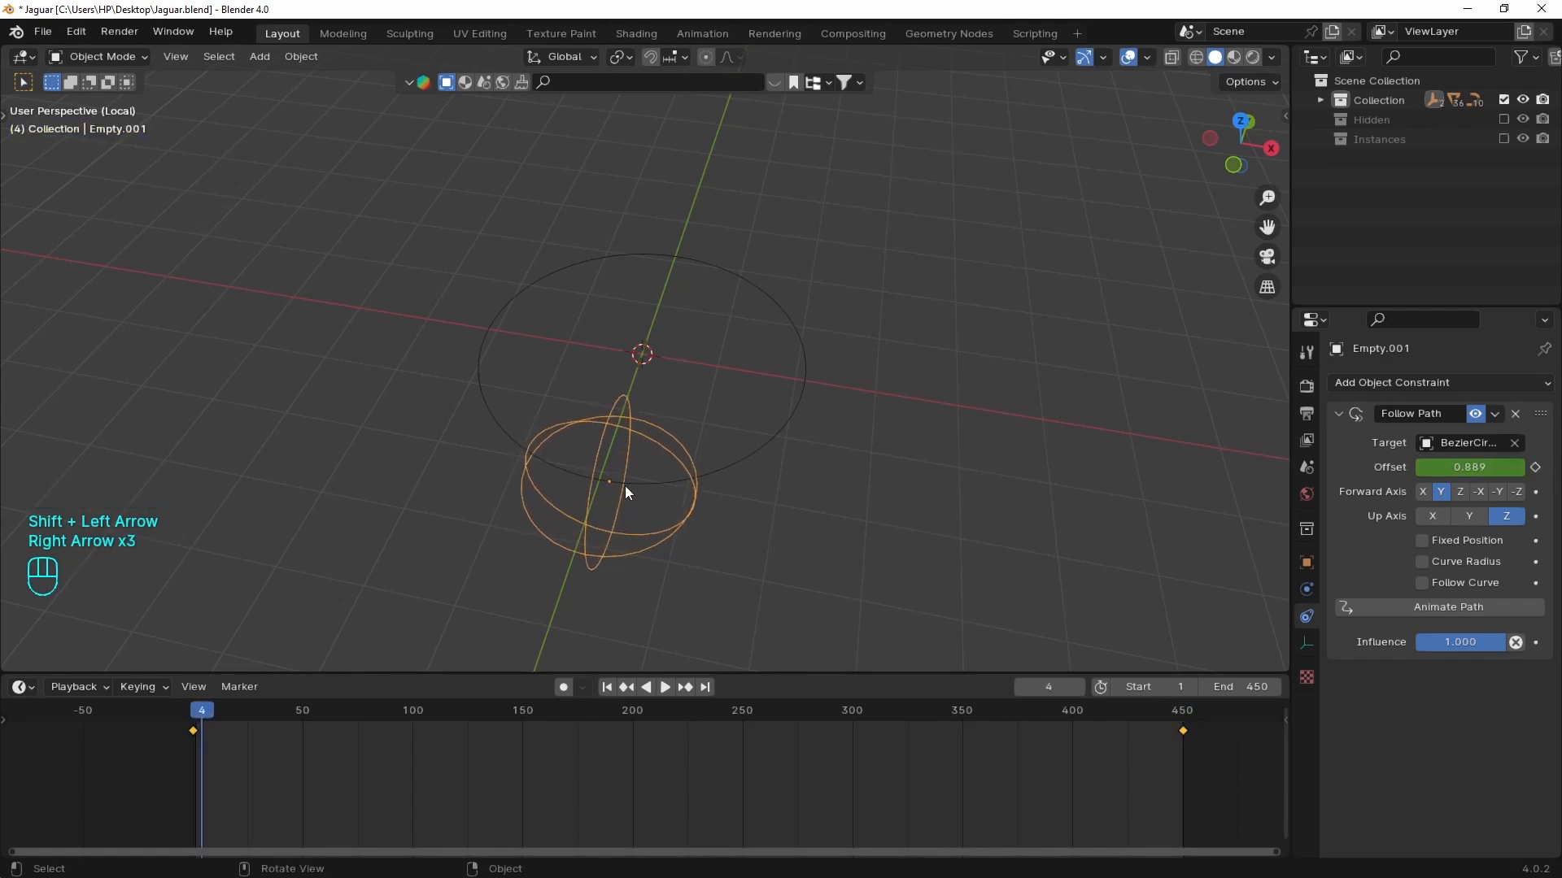
{"action": "left_click", "coordinate": [1116, 688]}
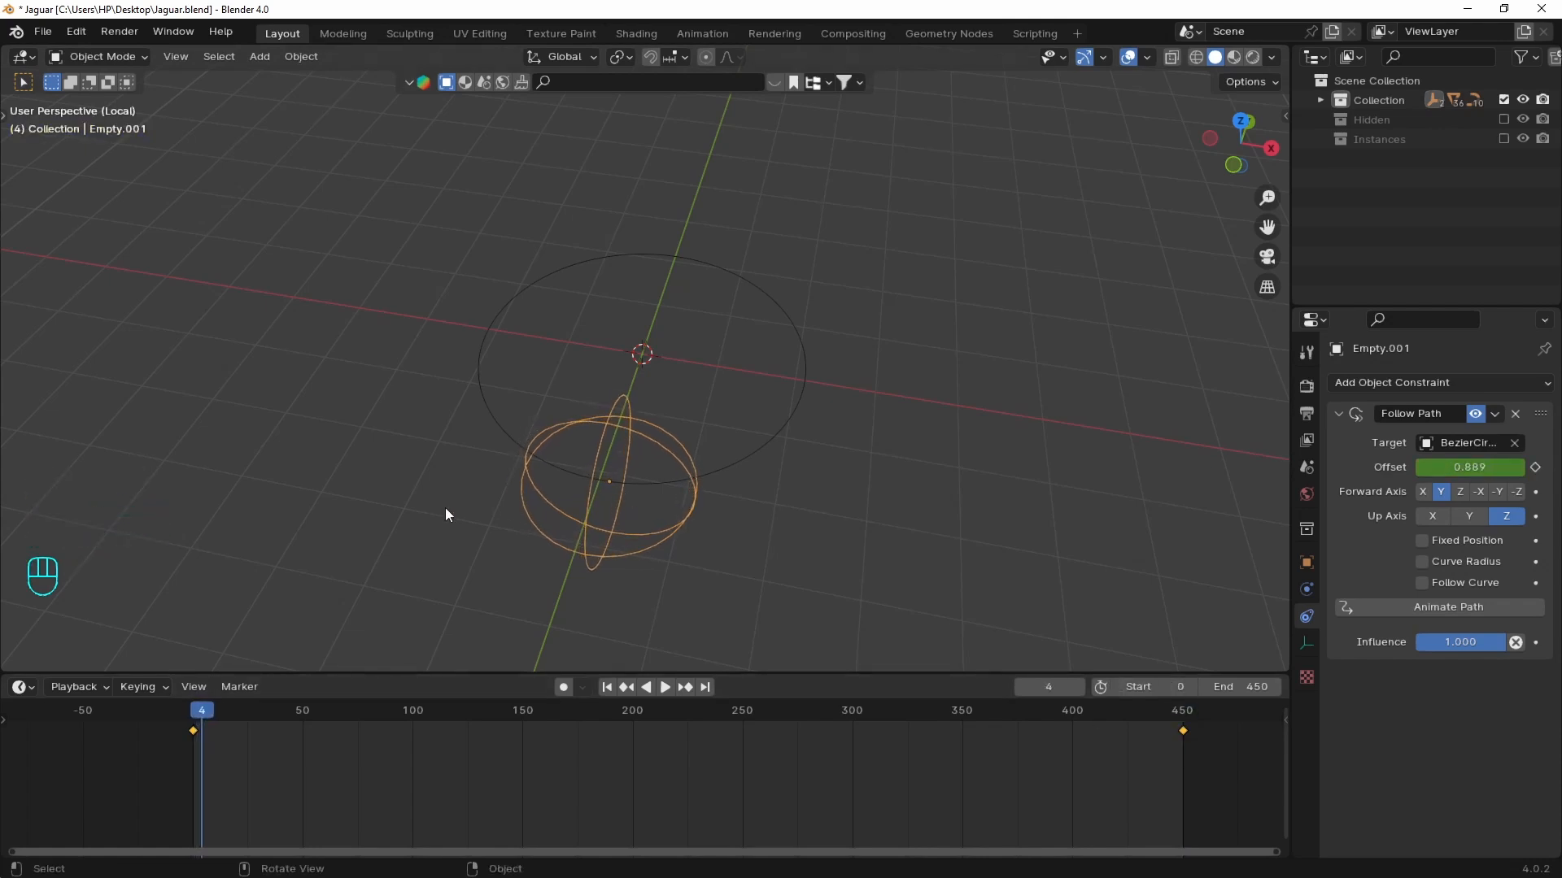
- Move one side control point of the BezierCircle path in Edit Mode to bend the circle out of its plane
{"action": "left_click", "coordinate": [610, 480]}
{"action": "key", "text": "Tab"}
{"action": "middle_click_drag", "start_coordinate": [710, 423], "coordinate": [783, 405]}
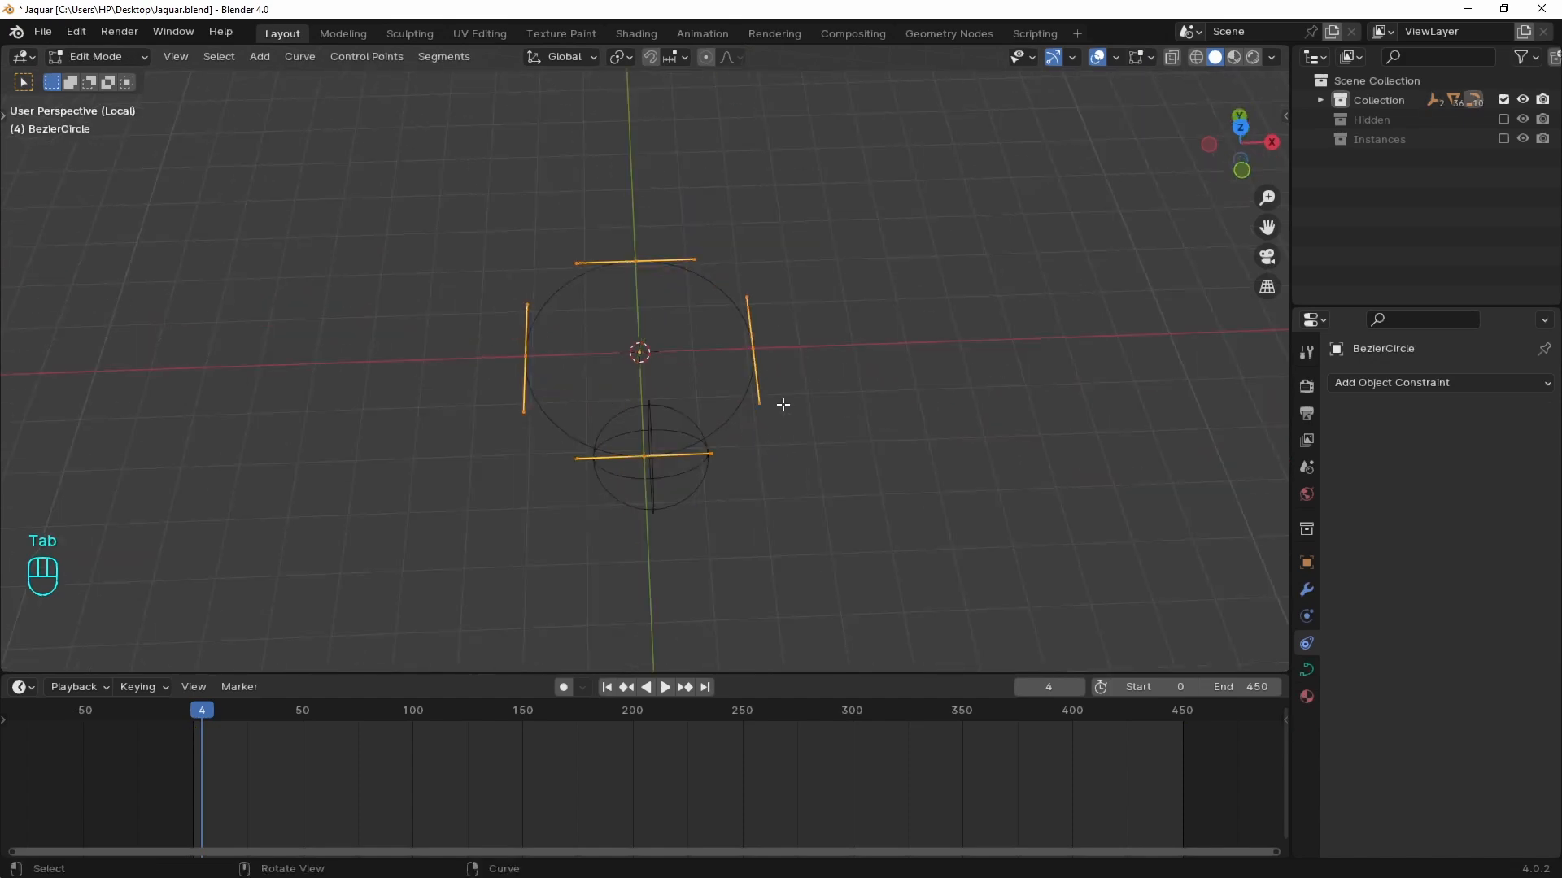
{"action": "left_click_drag", "start_coordinate": [727, 321], "coordinate": [809, 388]}
{"action": "key", "text": "g"}
{"action": "left_click", "coordinate": [877, 435]}
{"action": "middle_click_drag", "start_coordinate": [913, 447], "coordinate": [837, 355]}
{"action": "key", "text": "g"}
{"action": "left_click", "coordinate": [787, 255]}
- Subdivide the path segment between the moved control point and its neighbour
{"action": "middle_click_drag", "start_coordinate": [628, 371], "coordinate": [771, 387]}
{"action": "left_click", "coordinate": [623, 396], "text": "shift"}
{"action": "right_click", "coordinate": [772, 387]}
{"action": "left_click", "coordinate": [690, 353]}
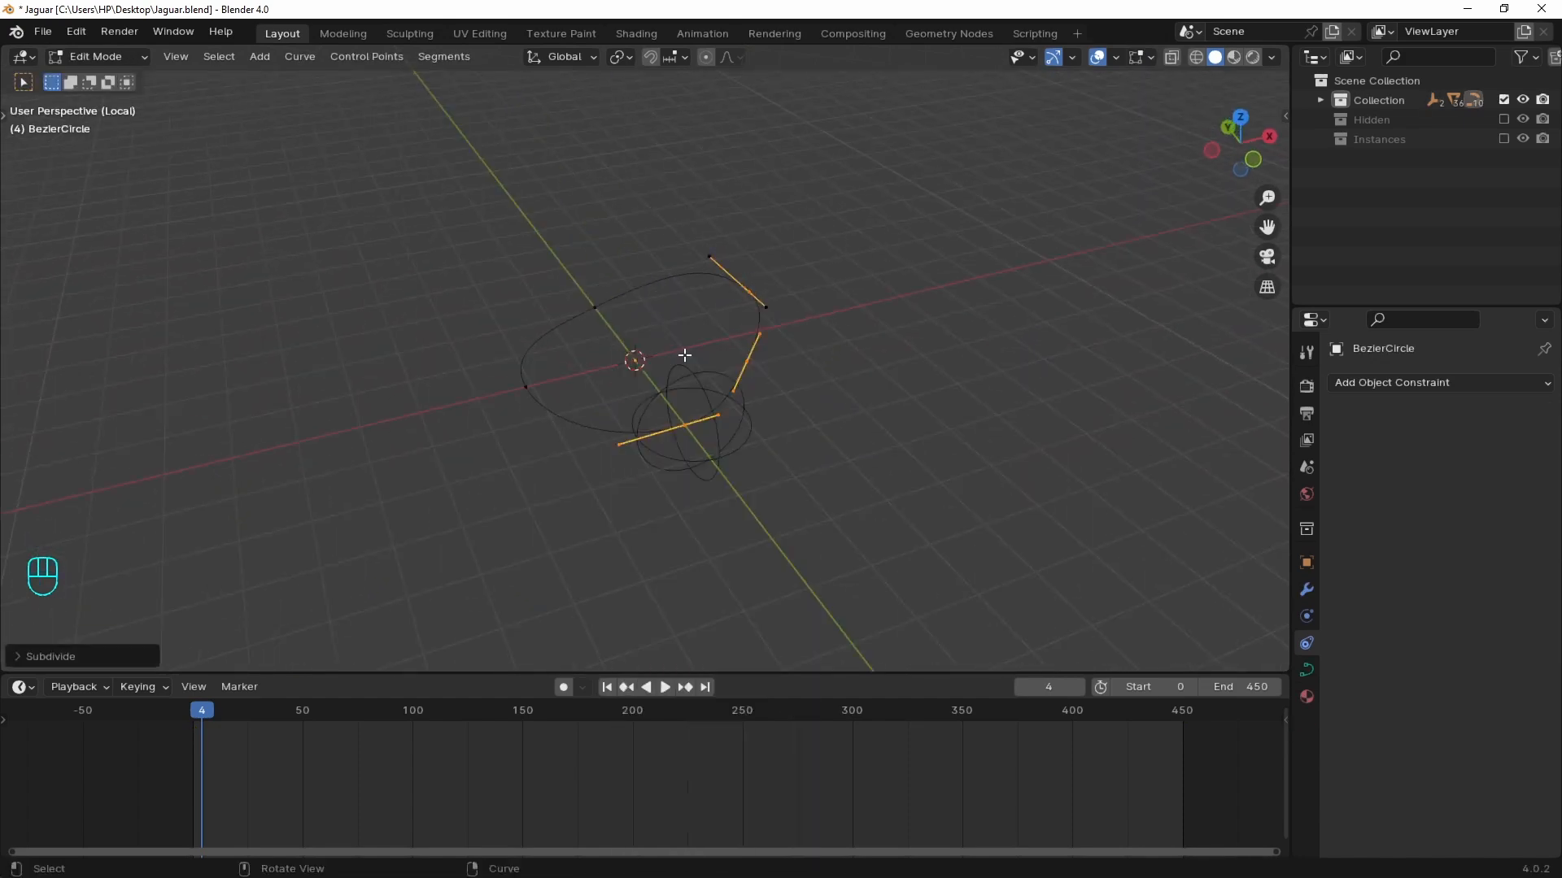
- Move the new control point across the path and scale up its handles
{"action": "left_click", "coordinate": [755, 365]}
{"action": "key", "text": "g"}
{"action": "left_click", "coordinate": [668, 315]}
{"action": "middle_click_drag", "start_coordinate": [669, 316], "coordinate": [596, 306]}
{"action": "key", "text": "s"}
{"action": "left_click", "coordinate": [820, 242]}
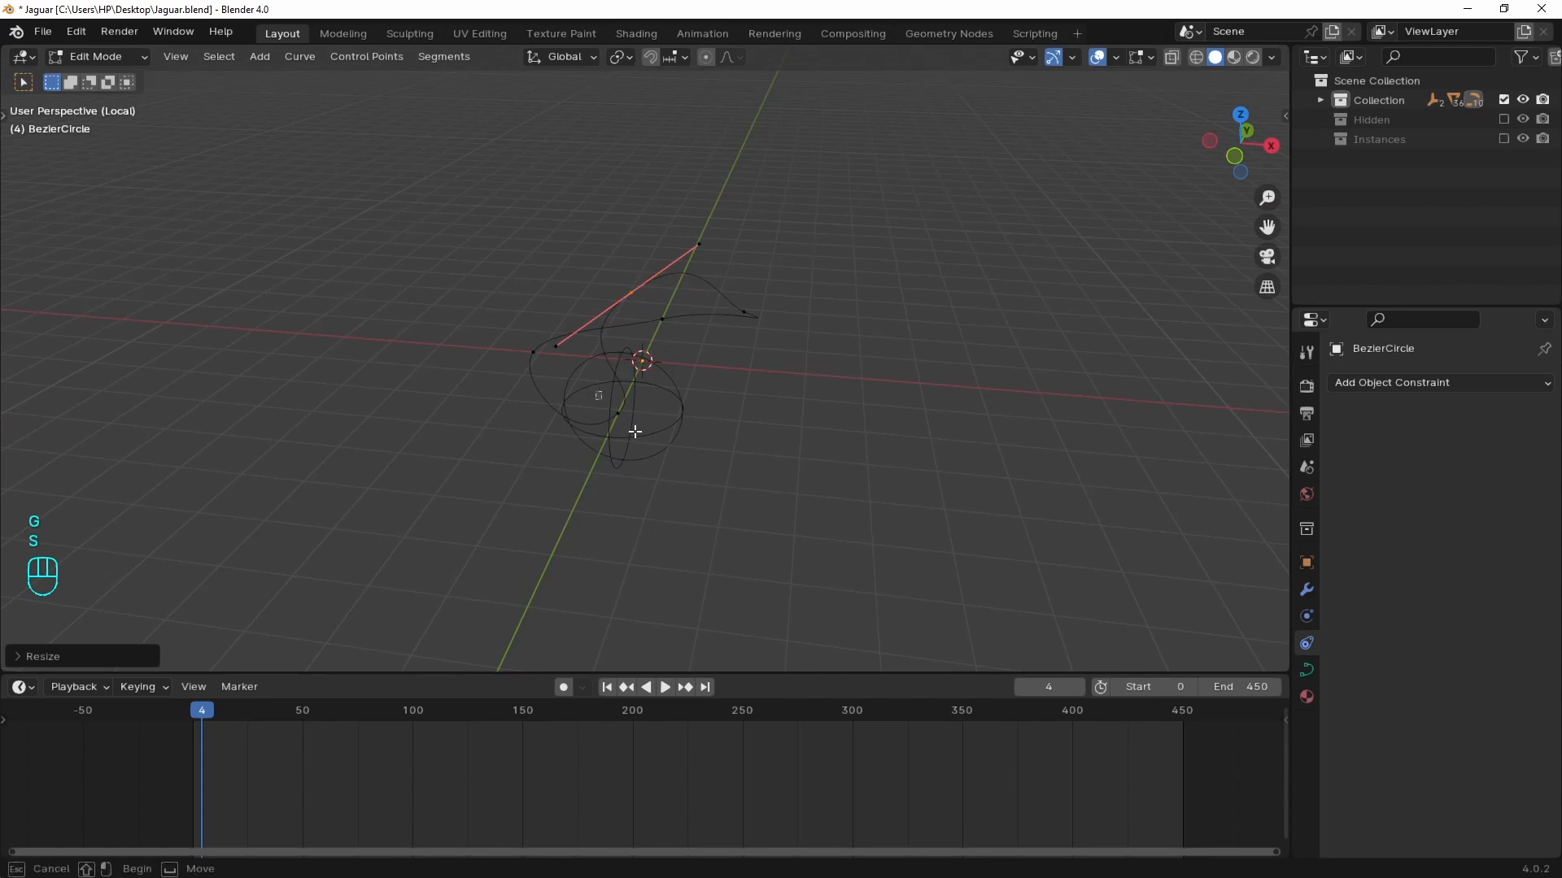
- Reposition the same control point and rotate its handles freely to add an extra loop to the path
{"action": "middle_click_drag", "start_coordinate": [634, 432], "coordinate": [604, 425]}
{"action": "key", "text": "g"}
{"action": "left_click", "coordinate": [718, 412]}
{"action": "key", "text": "r"}
{"action": "key", "text": "r"}
{"action": "key", "text": "r"}
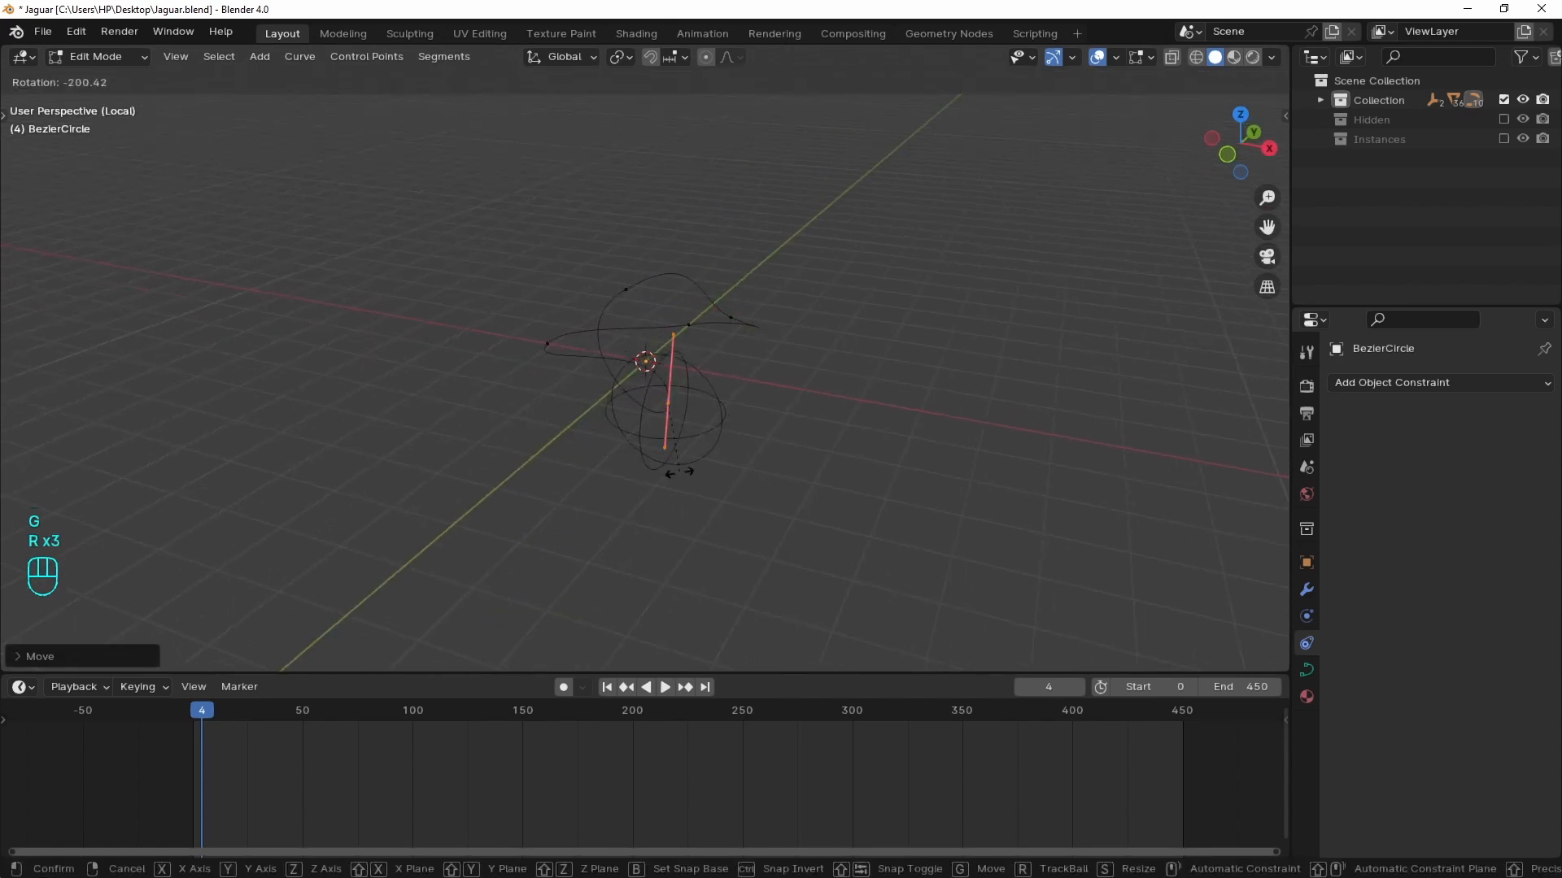
{"action": "left_click", "coordinate": [820, 360]}
{"action": "middle_click_drag", "start_coordinate": [820, 360], "coordinate": [672, 338]}
{"action": "key", "text": "g"}
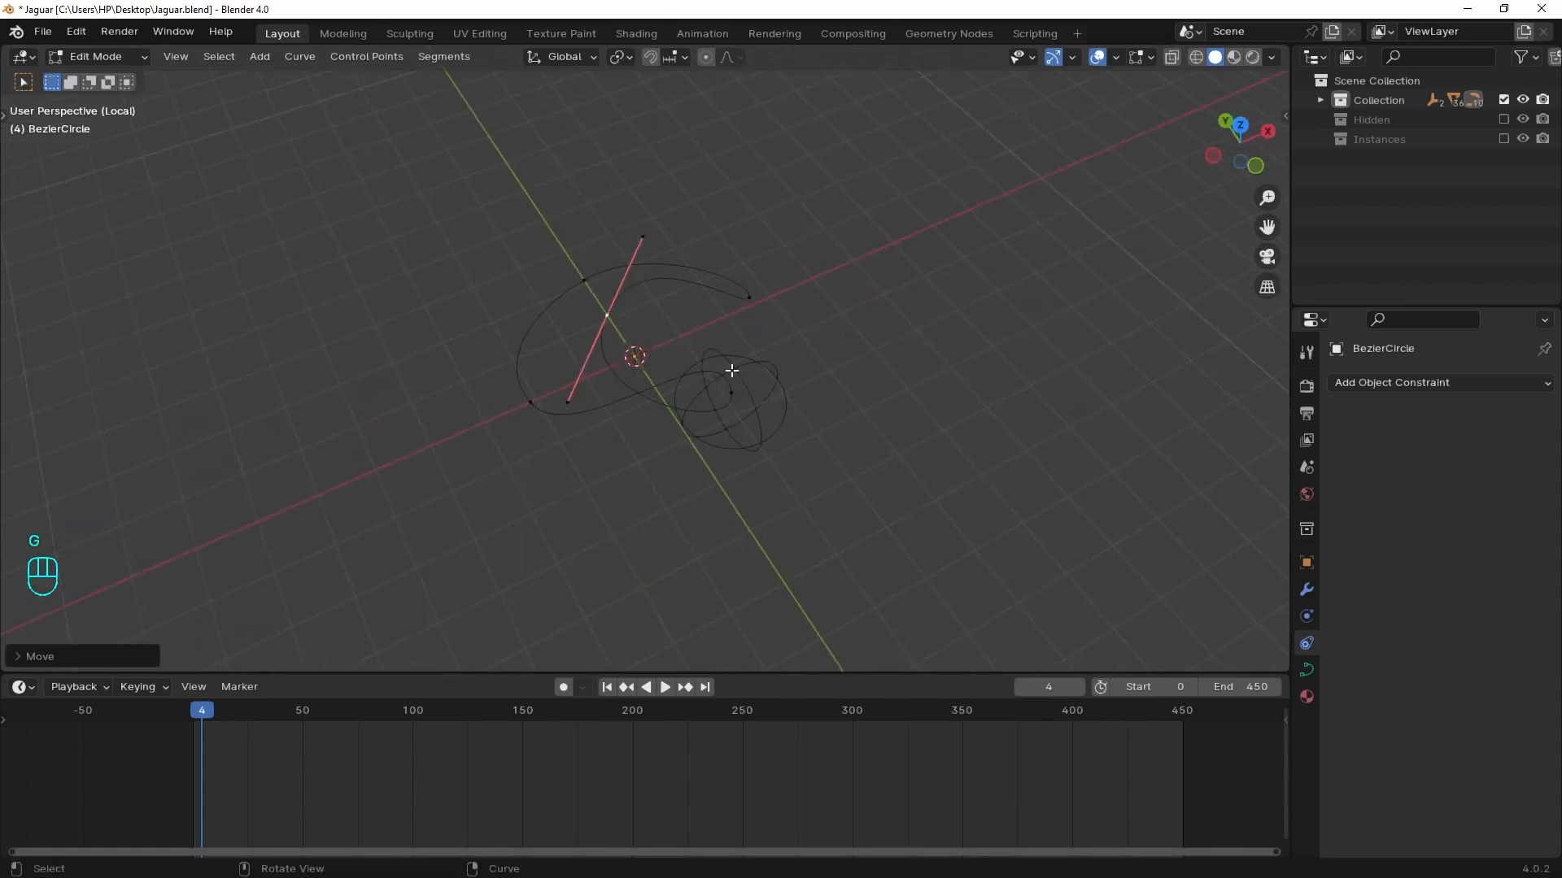
{"action": "left_click", "coordinate": [729, 370]}
- Leave local view to bring back the jaguar head and move two path control points around it in Edit Mode
{"action": "key", "text": "Tab"}
{"action": "left_click_drag", "start_coordinate": [572, 221], "coordinate": [816, 445]}
{"action": "key", "text": "slash"}
{"action": "middle_click_drag", "start_coordinate": [810, 423], "coordinate": [614, 236]}
{"action": "key", "text": "Tab"}
{"action": "key", "text": "g"}
{"action": "left_click", "coordinate": [833, 220]}
{"action": "left_click", "coordinate": [494, 258]}
{"action": "middle_click_drag", "start_coordinate": [494, 258], "coordinate": [399, 232]}
{"action": "key", "text": "g"}
{"action": "left_click", "coordinate": [356, 228]}
- Rotate the handles of the path control point near the jaguar's ear and reposition the point
{"action": "middle_click_drag", "start_coordinate": [431, 345], "coordinate": [534, 324]}
{"action": "middle_click_drag", "start_coordinate": [534, 324], "coordinate": [771, 261], "text": "shift"}
{"action": "key", "text": "g"}
{"action": "key", "text": "r"}
{"action": "left_click", "coordinate": [741, 227]}
{"action": "key", "text": "g"}
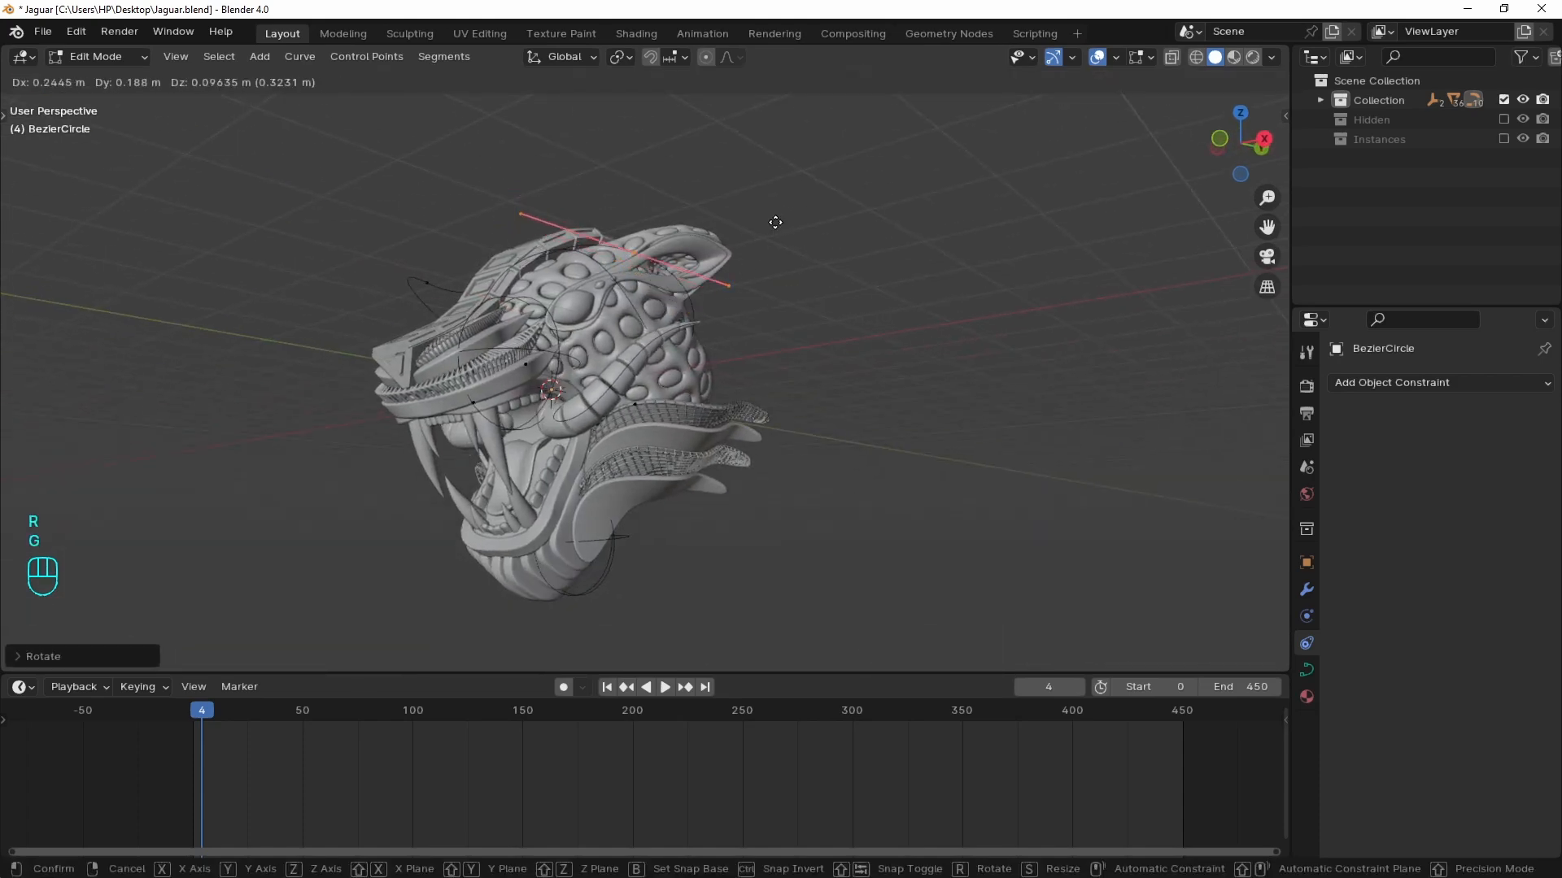
{"action": "left_click", "coordinate": [773, 224]}
- Select the path's upper control point and adjust its position around the head from several angles
{"action": "left_click", "coordinate": [532, 217]}
{"action": "key", "text": "g"}
{"action": "left_click", "coordinate": [547, 234]}
{"action": "middle_click_drag", "start_coordinate": [522, 248], "coordinate": [534, 295]}
{"action": "key", "text": "g"}
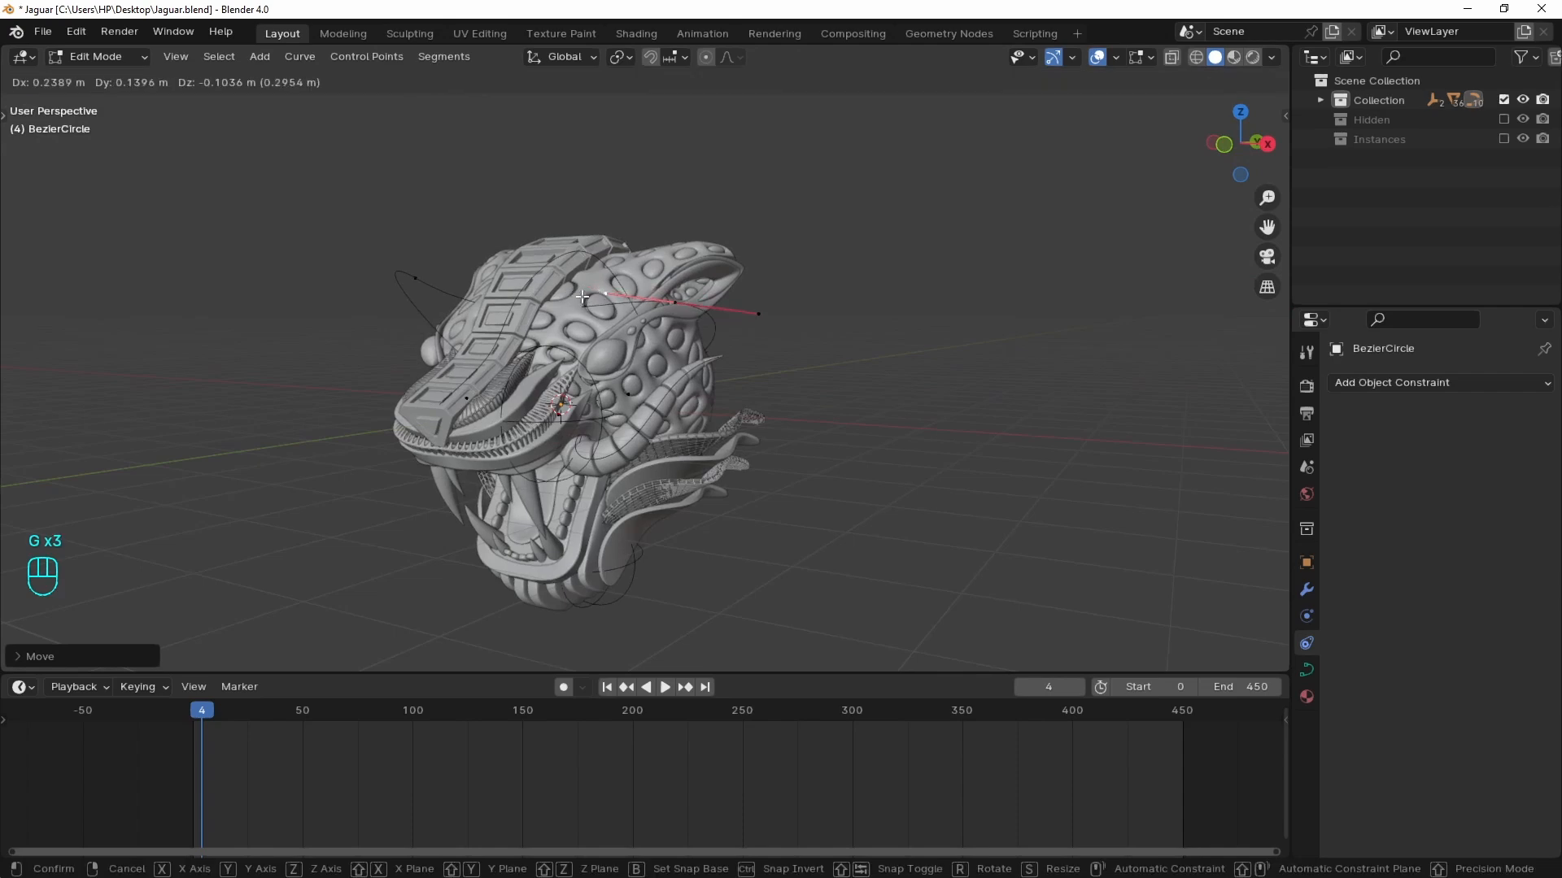
{"action": "left_click", "coordinate": [639, 306]}
{"action": "middle_click_drag", "start_coordinate": [638, 306], "coordinate": [537, 362]}
{"action": "key", "text": "g"}
{"action": "left_click", "coordinate": [814, 322]}
- Move another path control point towards the side of the jaguar's head so the curve wraps around it
{"action": "left_click", "coordinate": [522, 398]}
{"action": "key", "text": "g"}
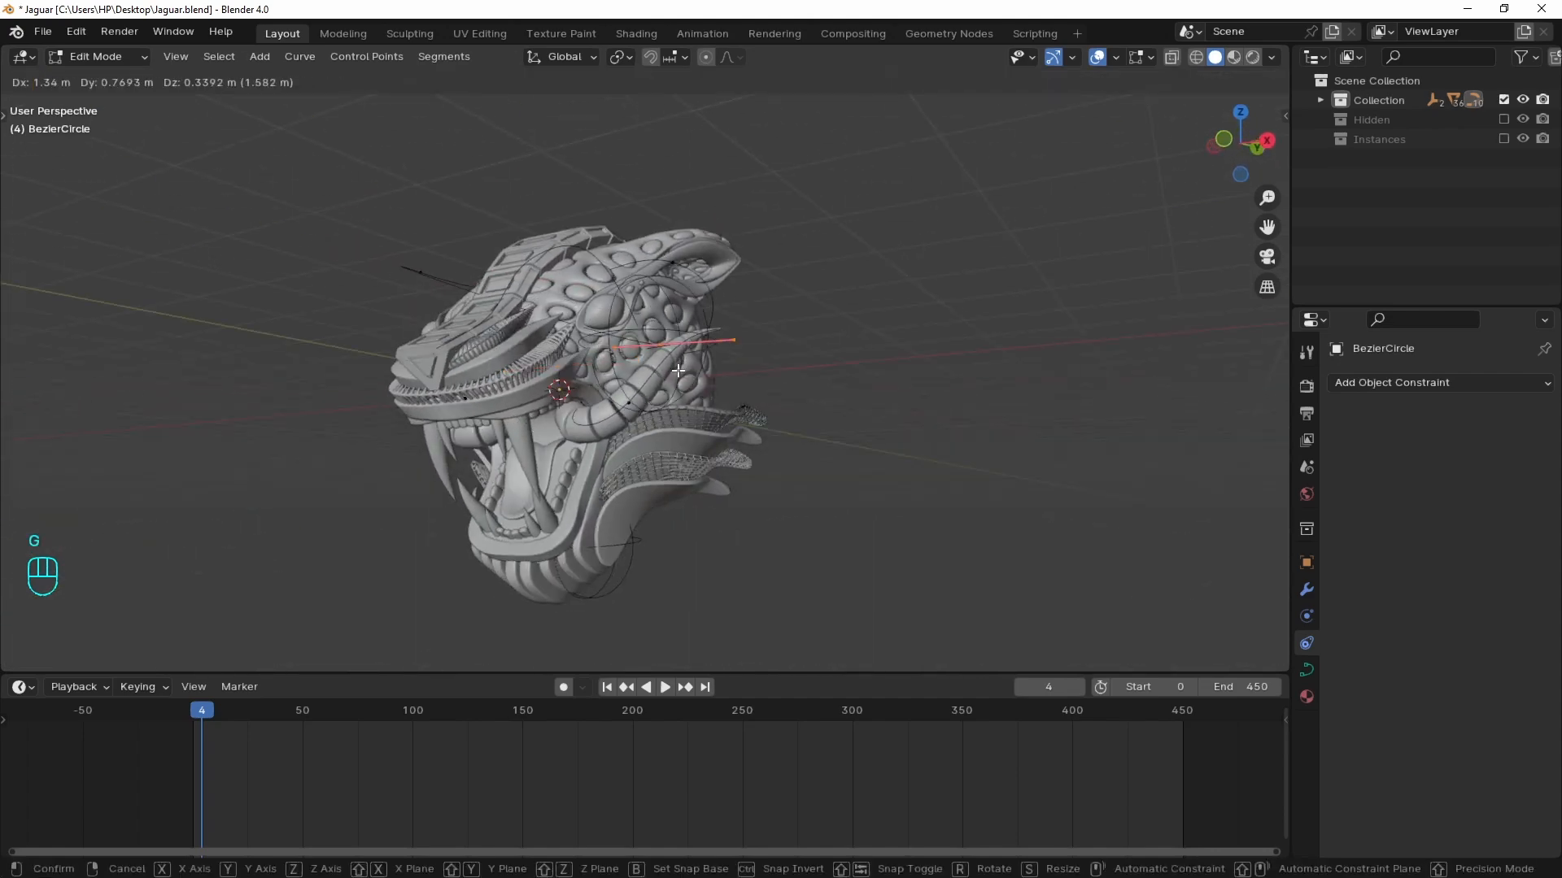
{"action": "left_click", "coordinate": [633, 379]}
{"action": "middle_click_drag", "start_coordinate": [632, 378], "coordinate": [638, 470]}
{"action": "key", "text": "g"}
{"action": "left_click", "coordinate": [616, 482]}
- Leave Edit Mode and play back the animation to check the playback frame rate
{"action": "key", "text": "Tab"}
{"action": "key", "text": "space"}
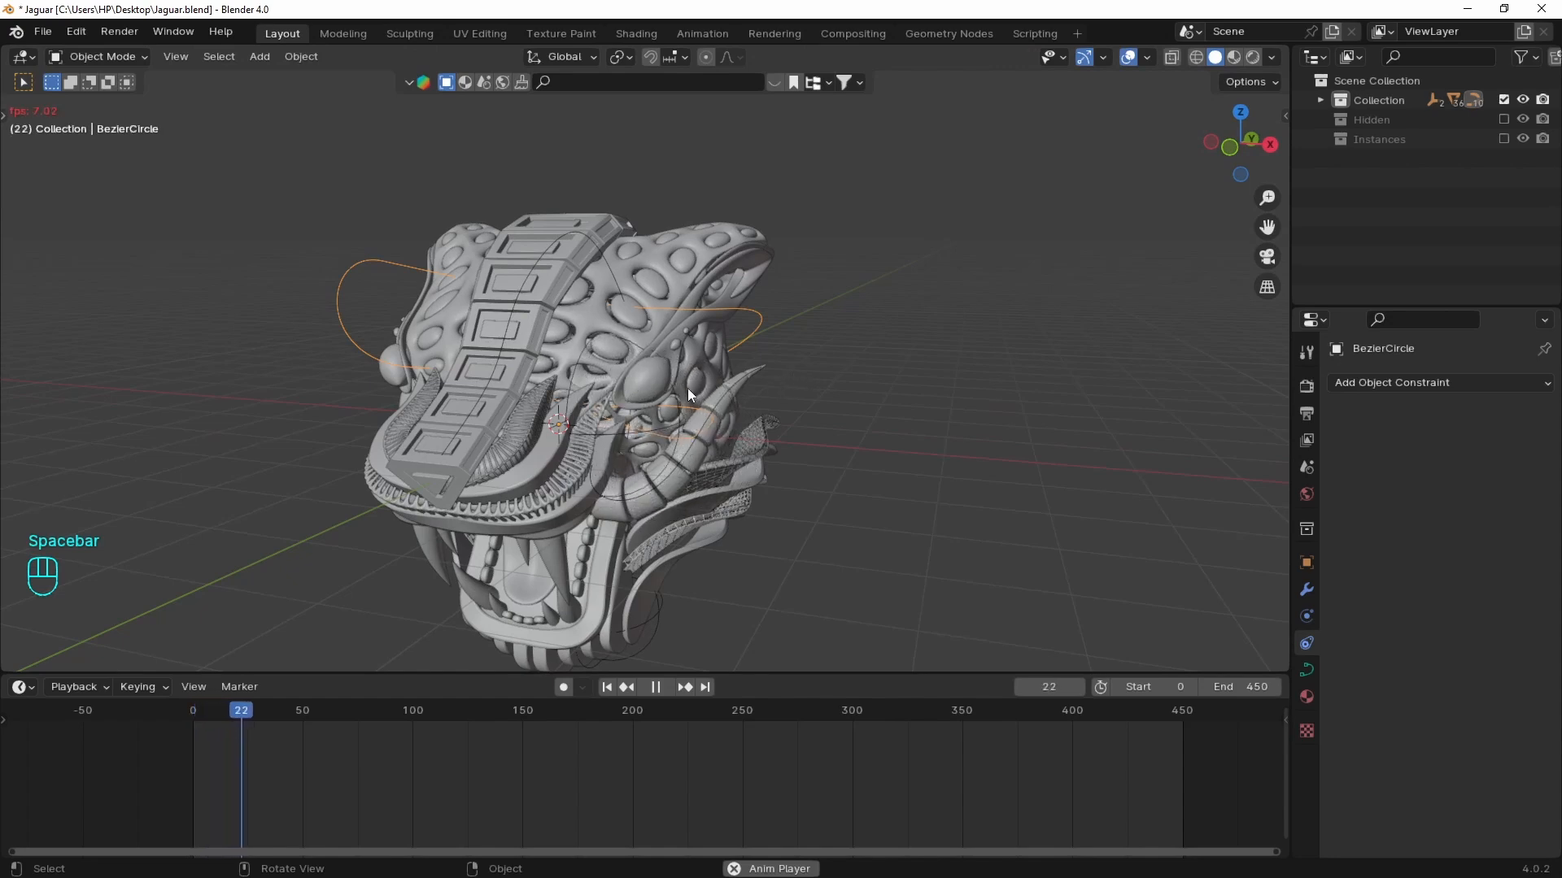
{"action": "key", "text": "space"}
{"action": "key", "text": "space"}
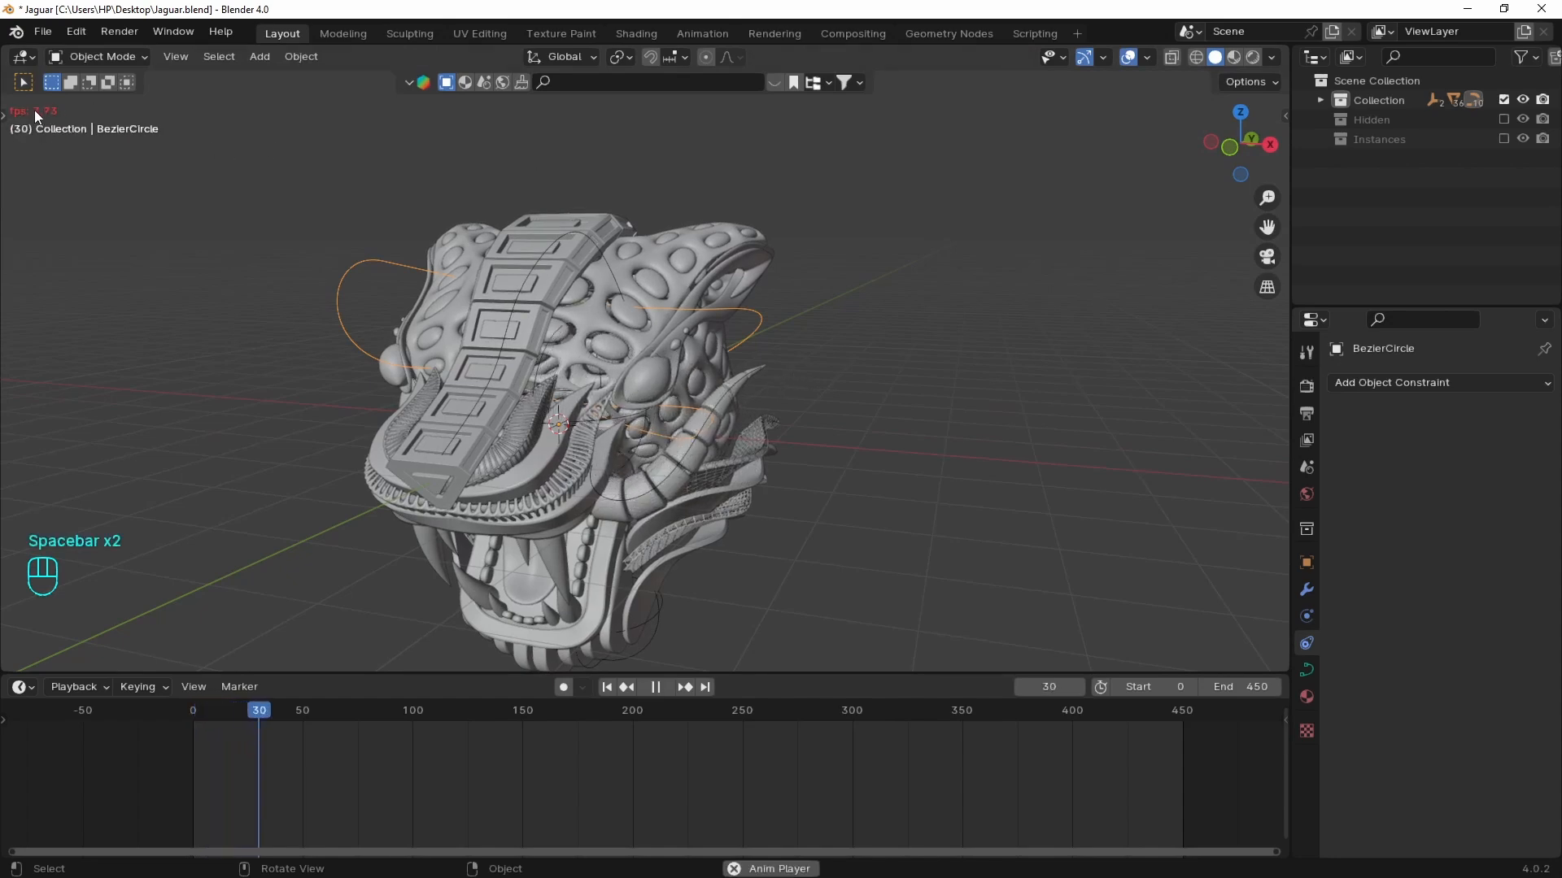
{"action": "key", "text": "space"}
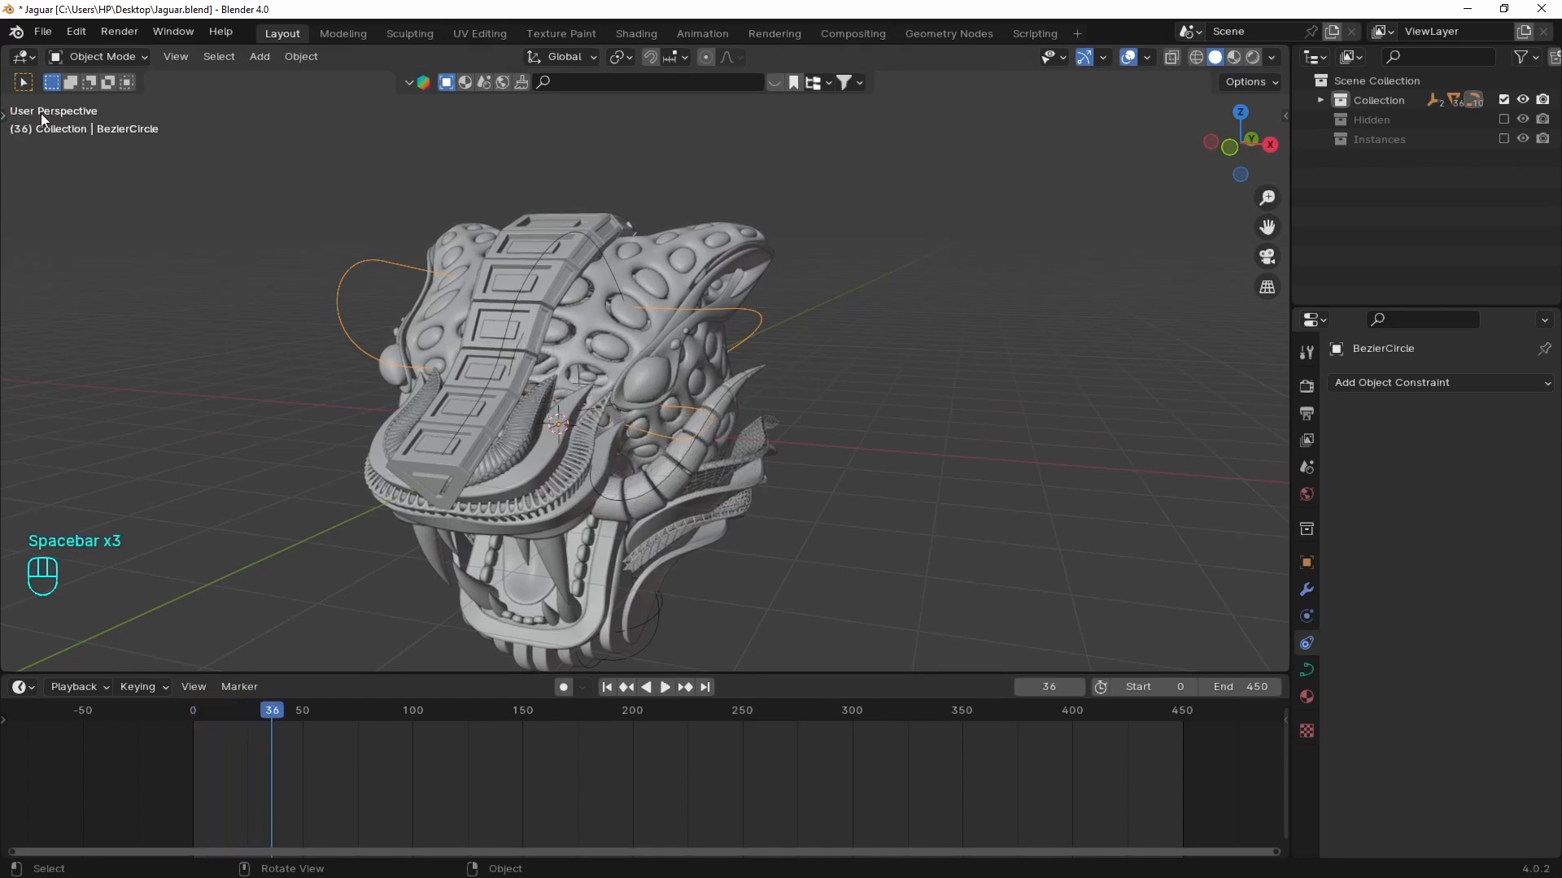
- Enable Simplify in the render settings and limit the viewport's max subdivision to 1
{"action": "left_click", "coordinate": [1308, 391]}
{"action": "scroll", "coordinate": [1399, 514], "scroll_direction": "down", "scroll_amount": 2}
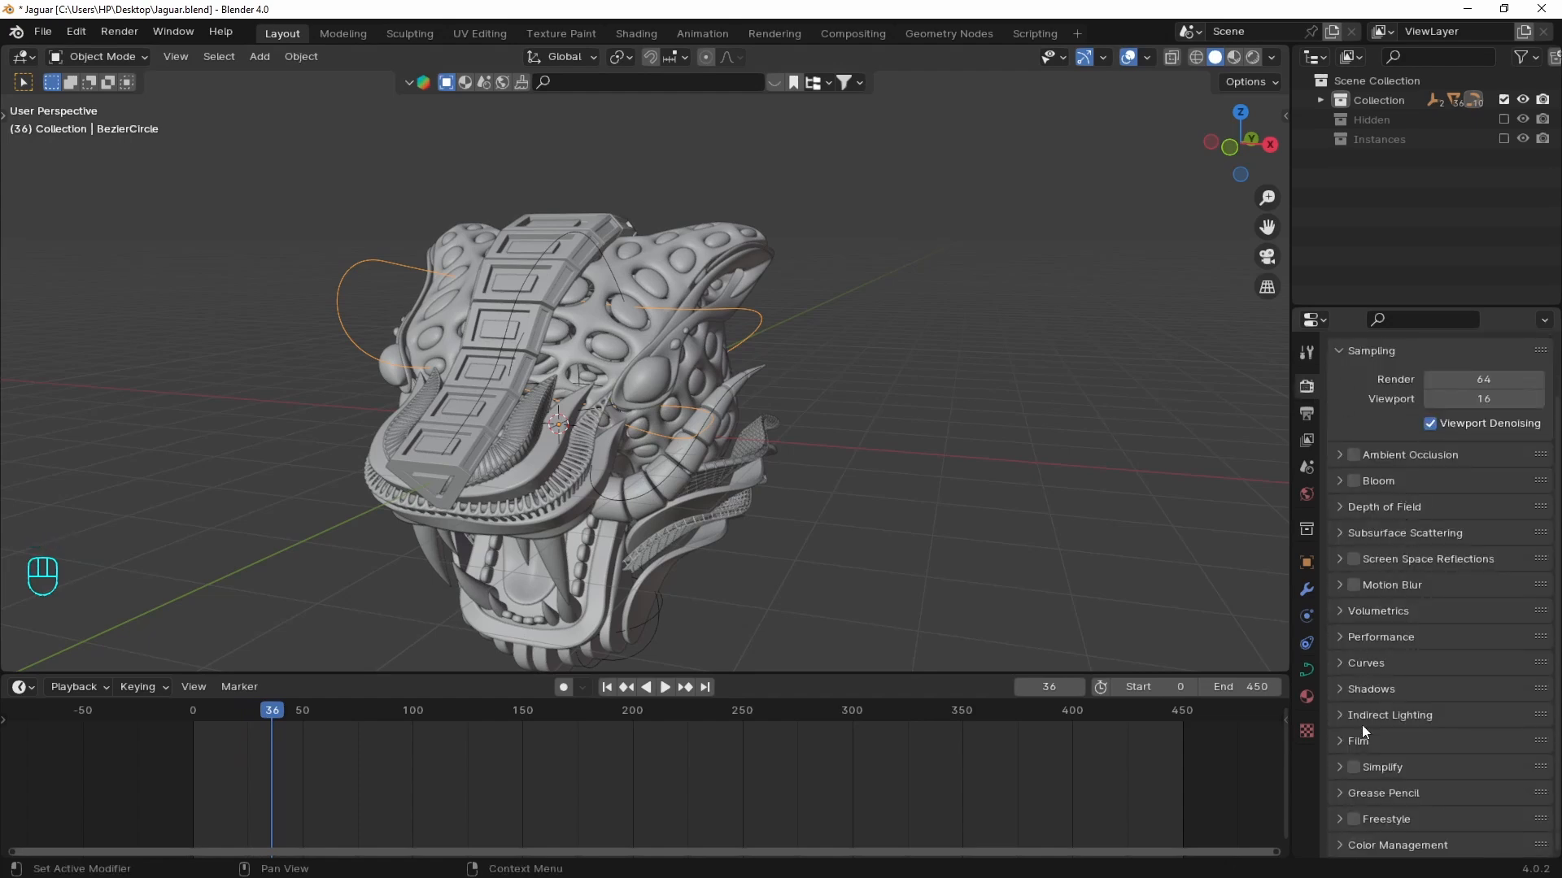
{"action": "left_click", "coordinate": [1339, 767]}
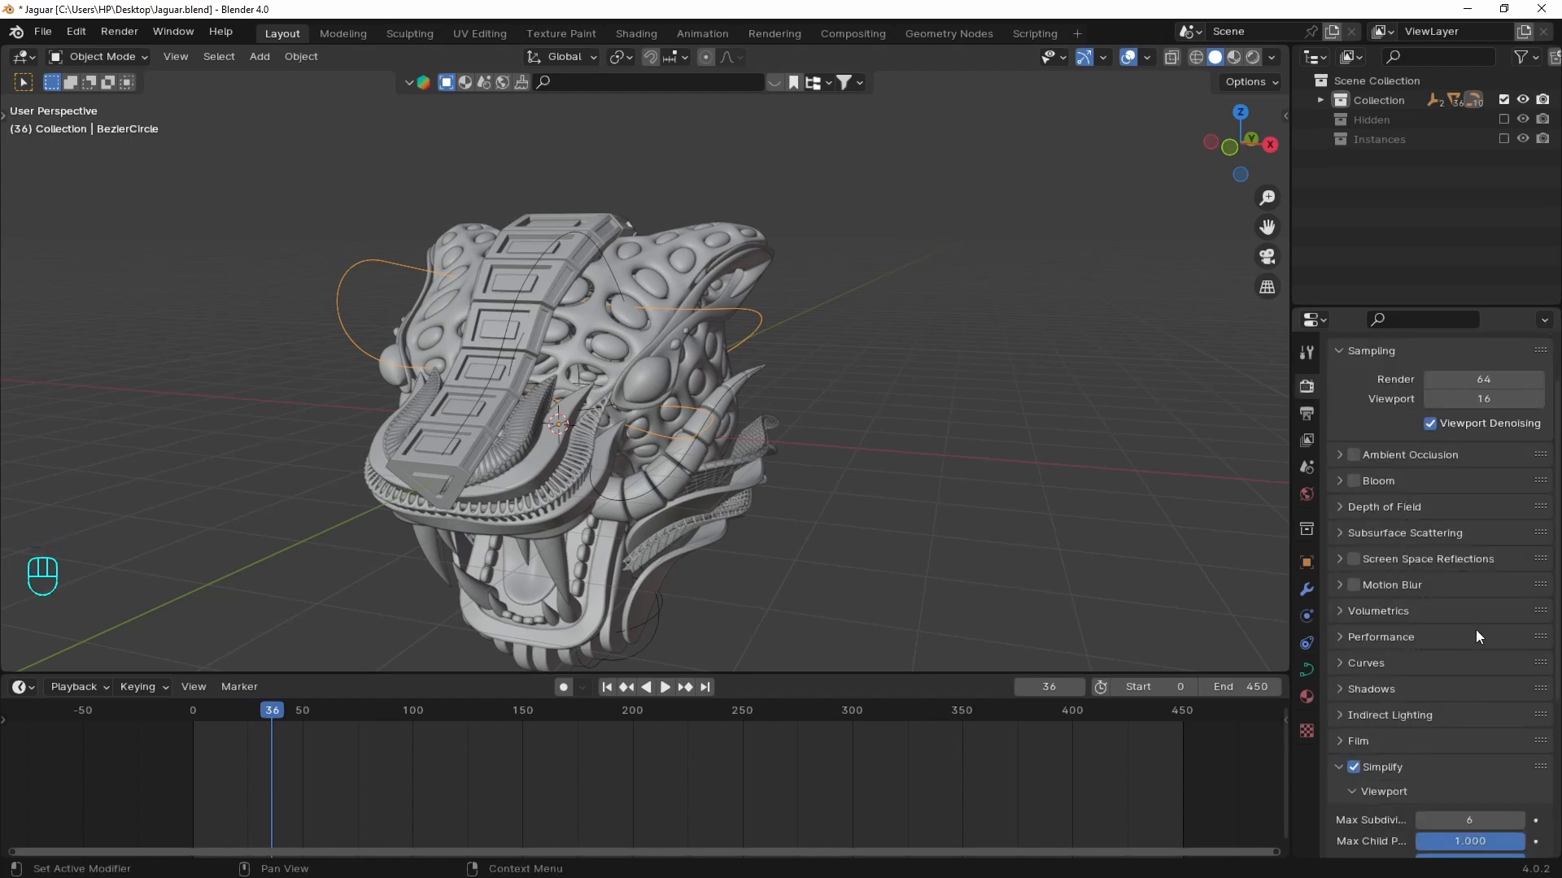
{"action": "scroll", "coordinate": [1475, 629], "scroll_direction": "down", "scroll_amount": 5}
{"action": "left_click_drag", "start_coordinate": [1484, 587], "coordinate": [1427, 586]}
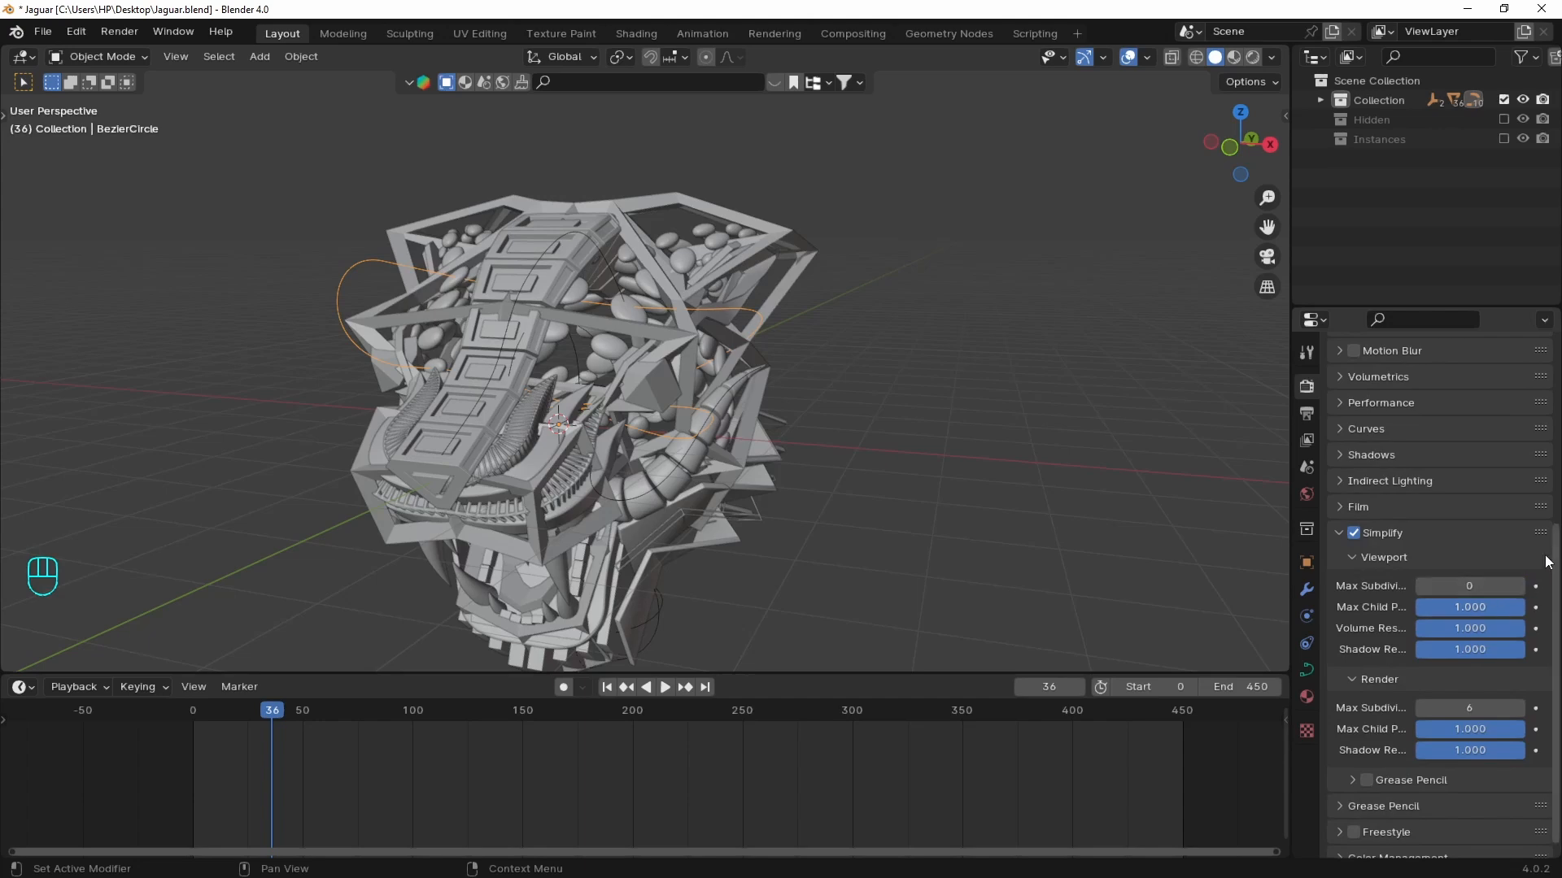
{"action": "left_click", "coordinate": [1521, 587]}
- Shade the jaguar head's wireframe mesh smooth
{"action": "middle_click_drag", "start_coordinate": [920, 426], "coordinate": [609, 345]}
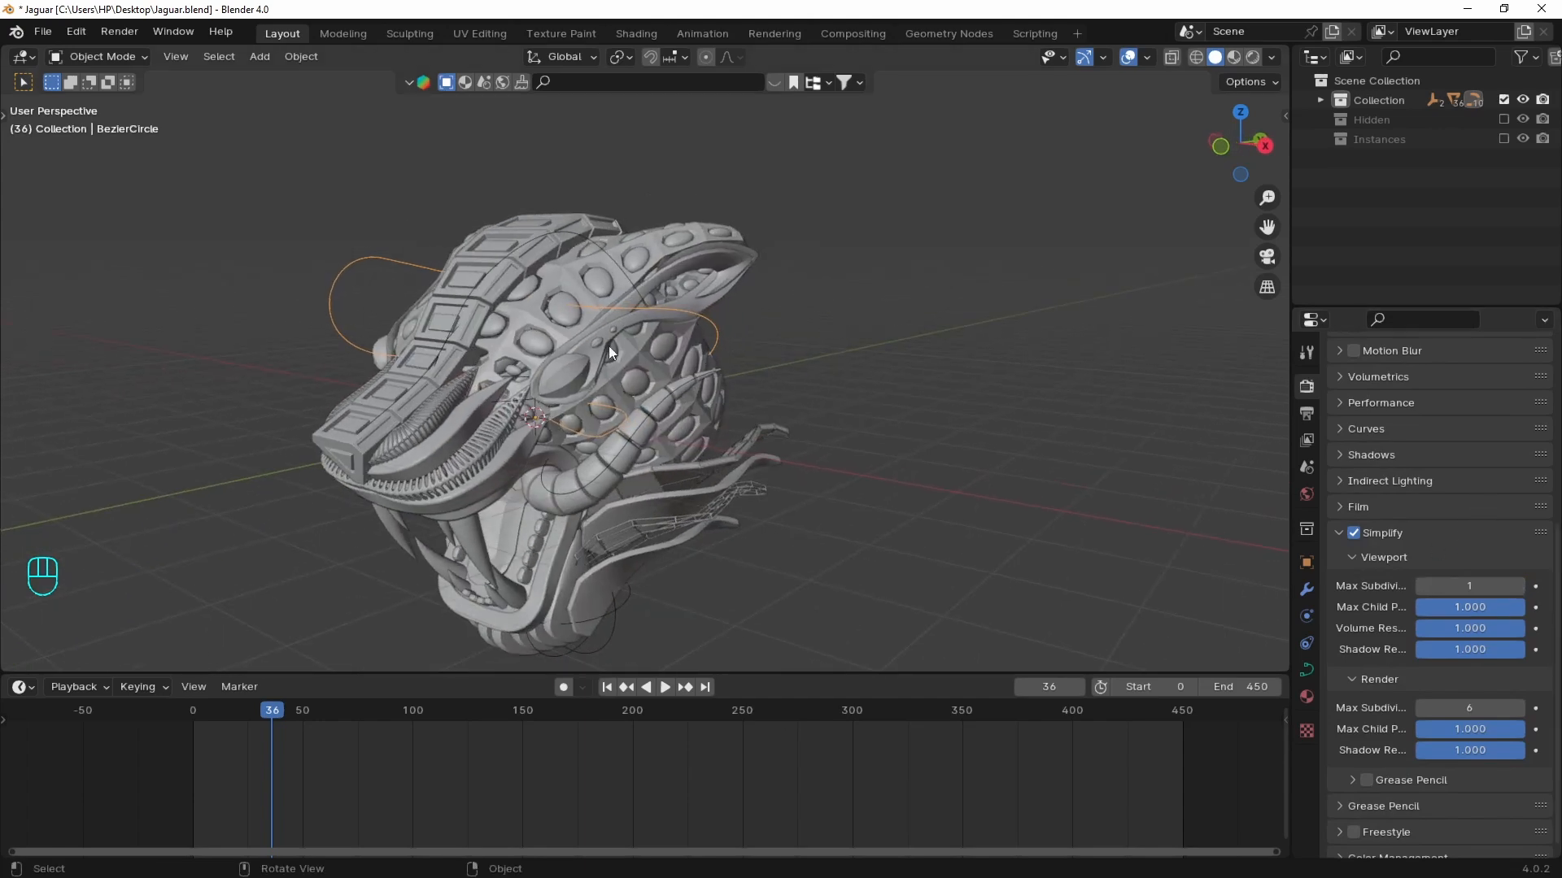
{"action": "left_click", "coordinate": [650, 357]}
{"action": "right_click", "coordinate": [828, 260]}
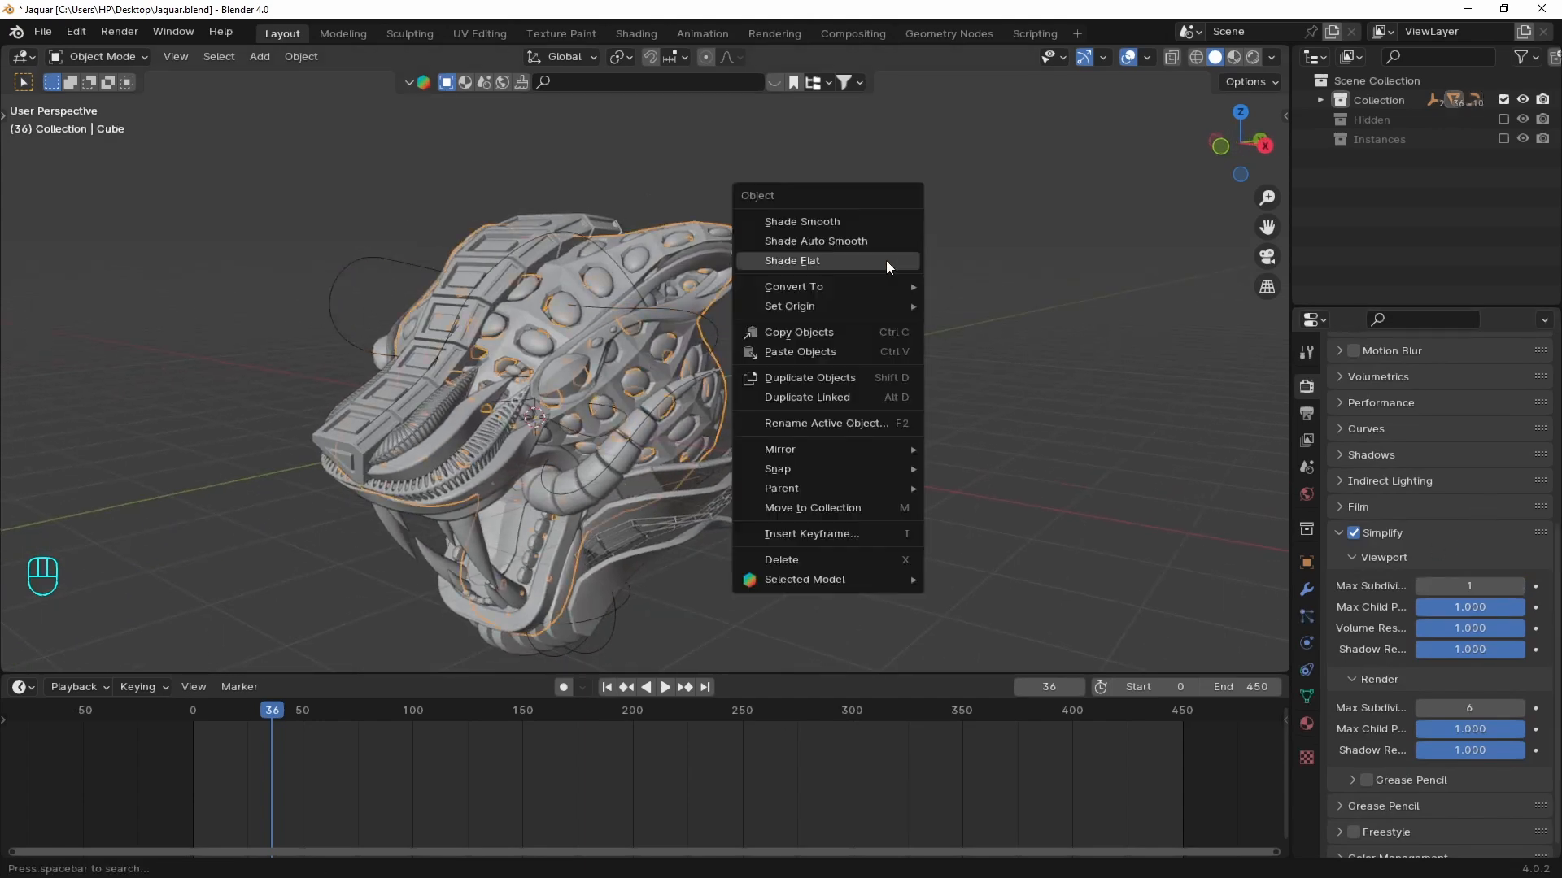
{"action": "left_click", "coordinate": [838, 220]}
- Play back the animation to check the empty's motion around the jaguar head
{"action": "key", "text": "space"}
{"action": "middle_click_drag", "start_coordinate": [982, 399], "coordinate": [738, 404]}
{"action": "left_click", "coordinate": [766, 349]}
{"action": "key", "text": "space"}
{"action": "key", "text": "space"}
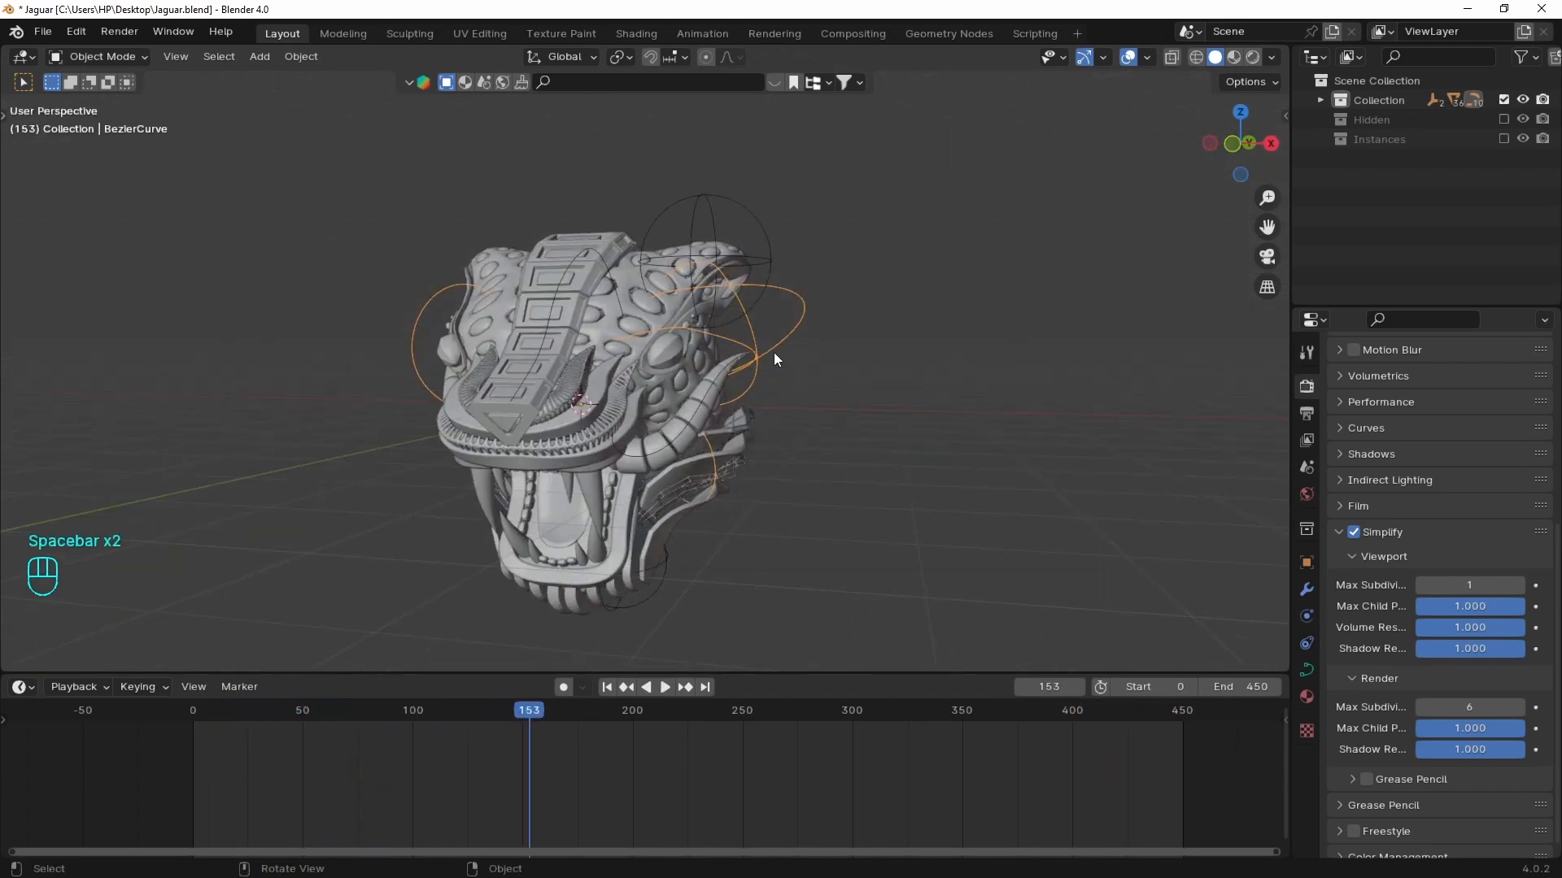
- Isolate the curve and the empty in local view and enlarge the 3D viewport by shrinking the timeline
{"action": "left_click", "coordinate": [778, 256], "text": "shift"}
{"action": "key", "text": "slash"}
{"action": "middle_click_drag", "start_coordinate": [747, 288], "coordinate": [852, 393]}
{"action": "left_click", "coordinate": [920, 435]}
{"action": "left_click_drag", "start_coordinate": [502, 674], "coordinate": [514, 769]}
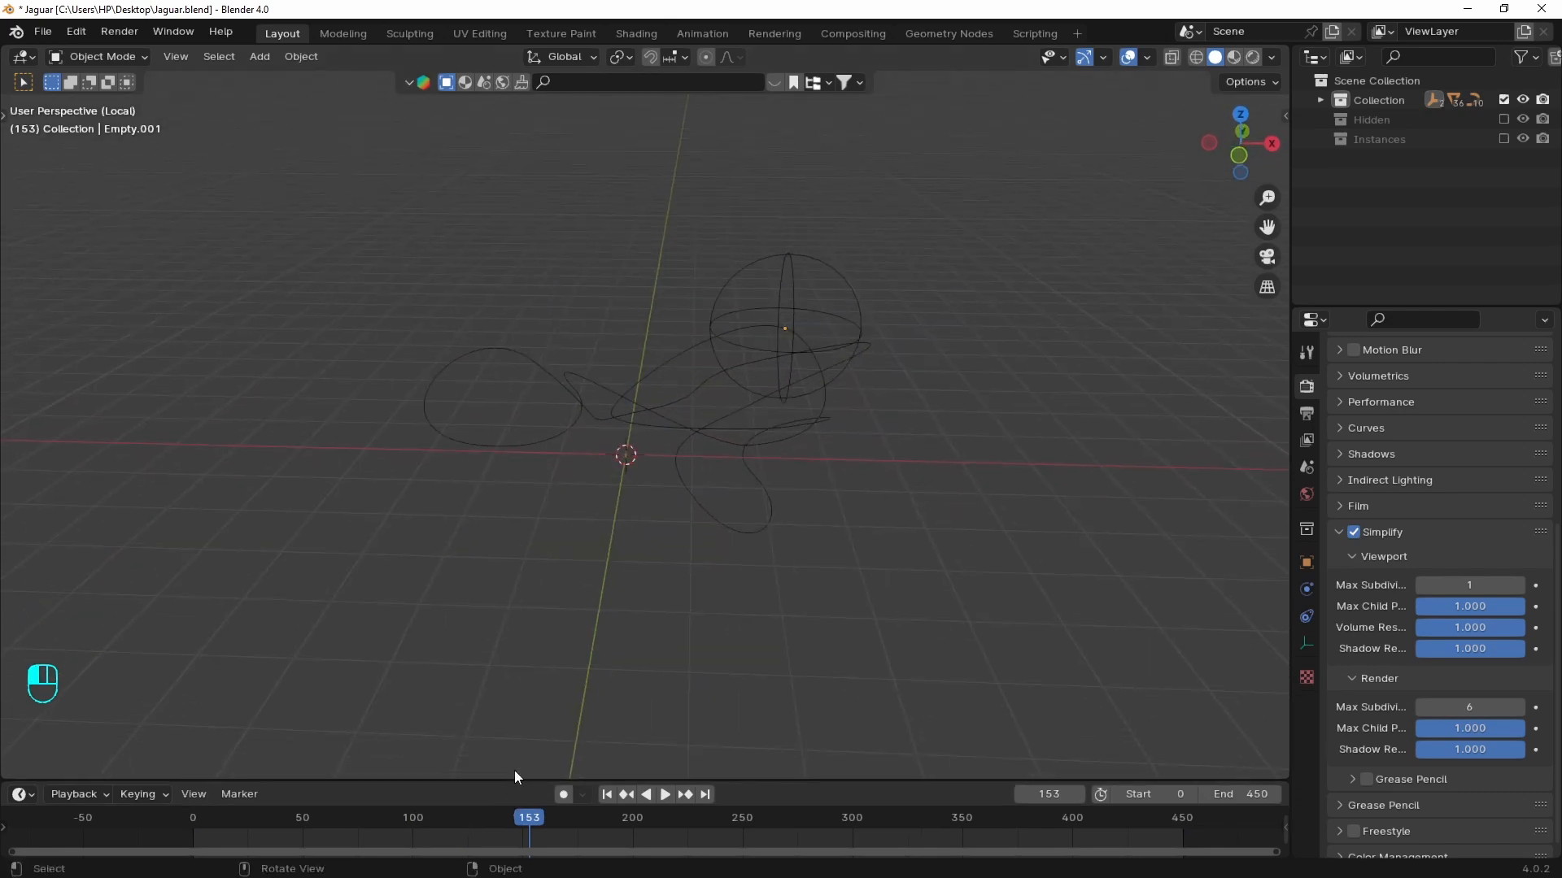
- Add a mesh cylinder with its cap fill type set to Nothing
{"action": "scroll", "coordinate": [773, 475], "scroll_direction": "up", "scroll_amount": 3}
{"action": "key", "text": "shift+a"}
{"action": "mouse_move", "coordinate": [671, 358]}
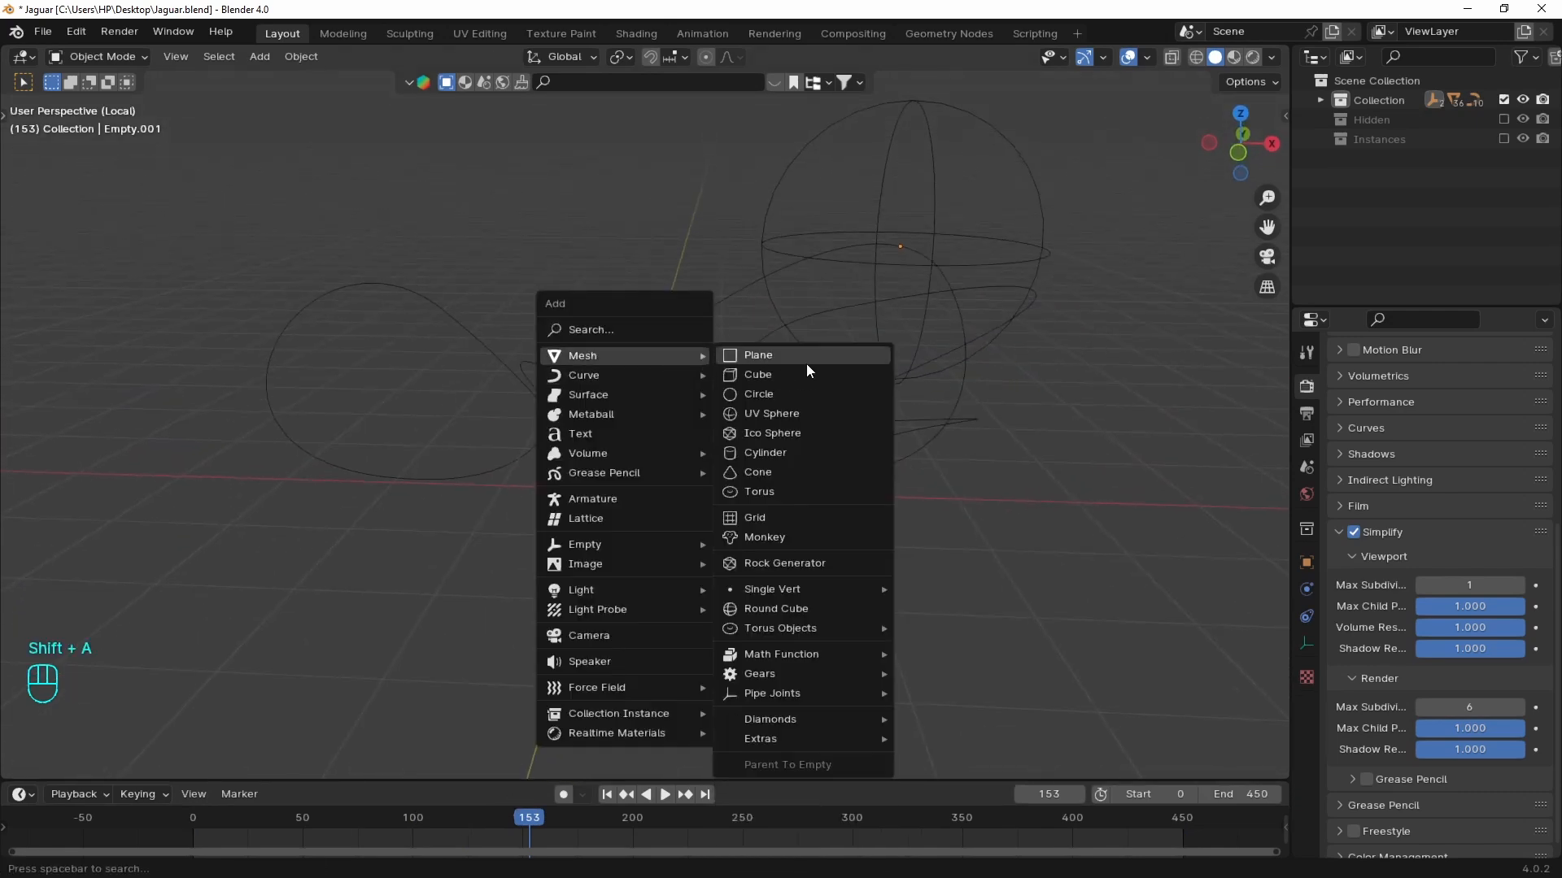
{"action": "left_click", "coordinate": [769, 453]}
{"action": "left_click", "coordinate": [61, 764]}
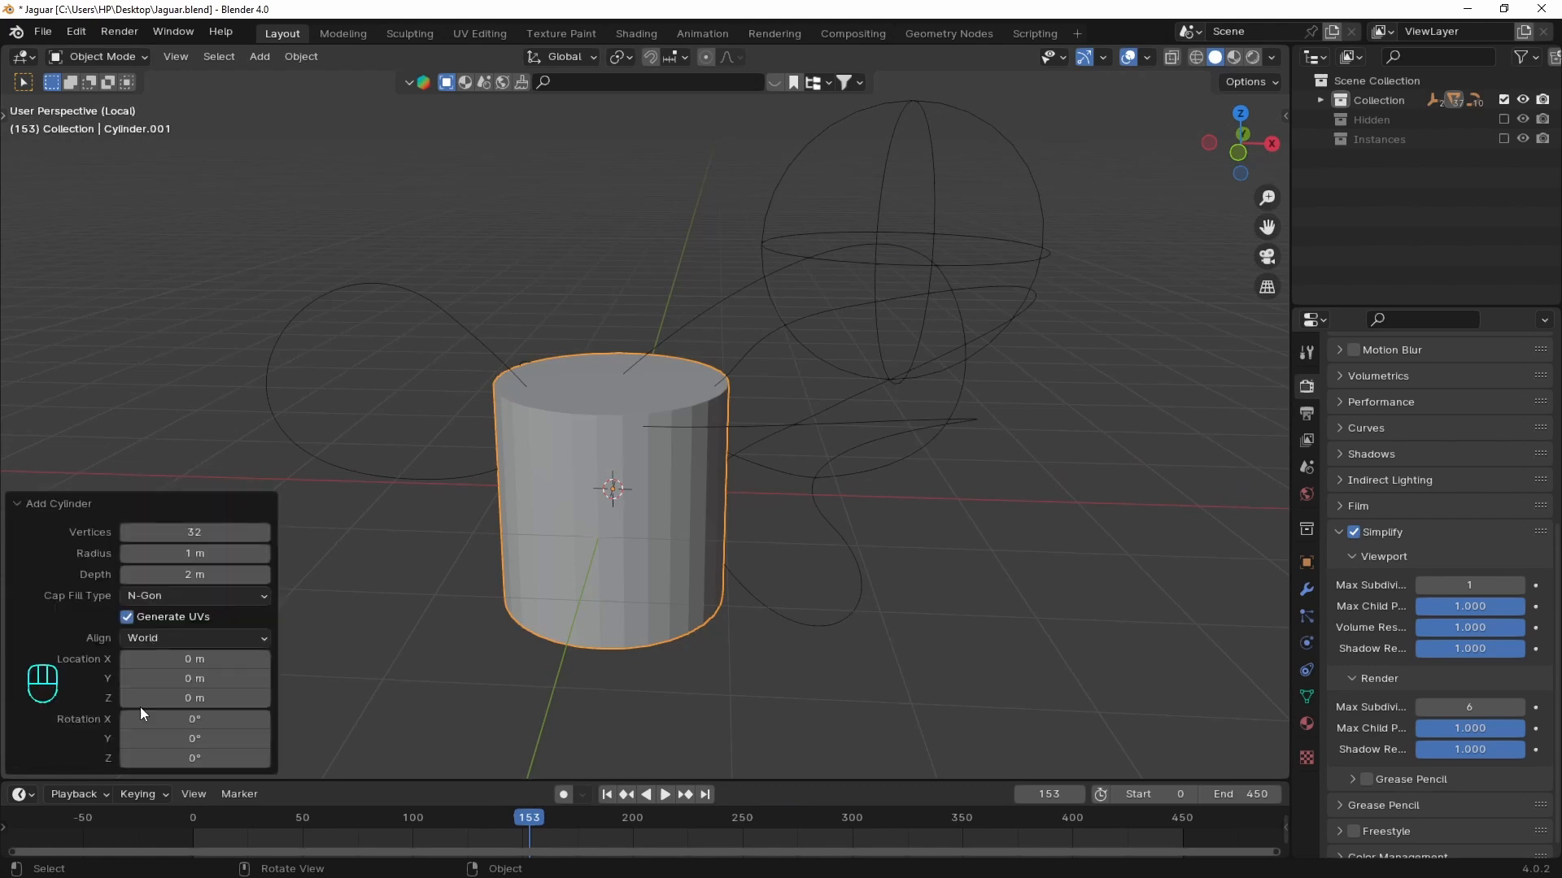
{"action": "left_click", "coordinate": [182, 597]}
{"action": "left_click", "coordinate": [158, 622]}
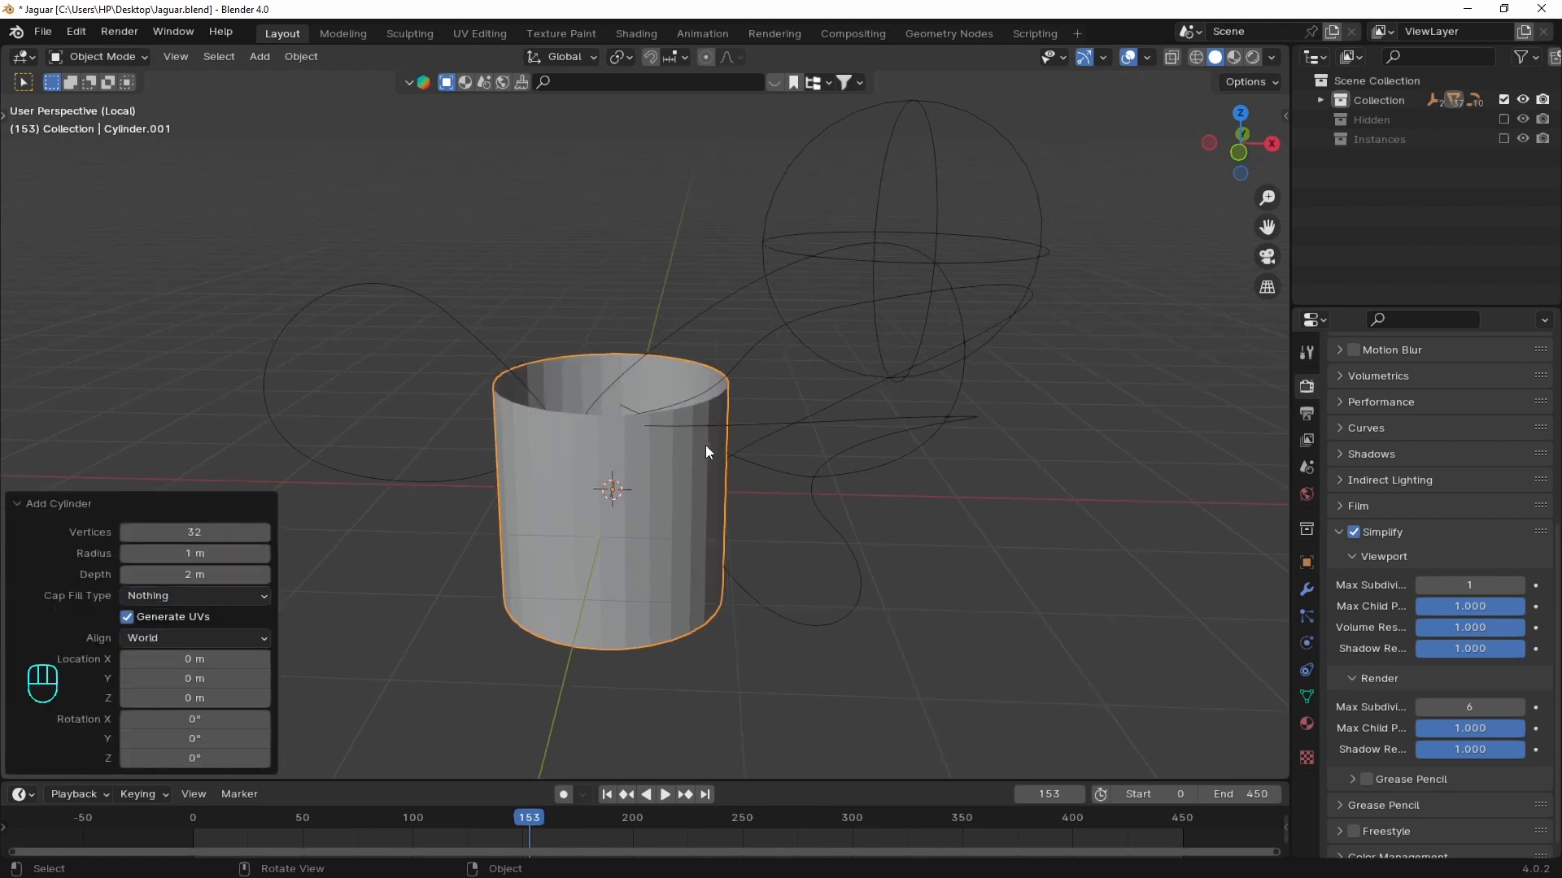
- Rotate the cylinder 90° around the Y axis
{"action": "key", "text": "r"}
{"action": "key", "text": "y"}
{"action": "key", "text": "9"}
{"action": "key", "text": "0"}
{"action": "key", "text": "Return"}
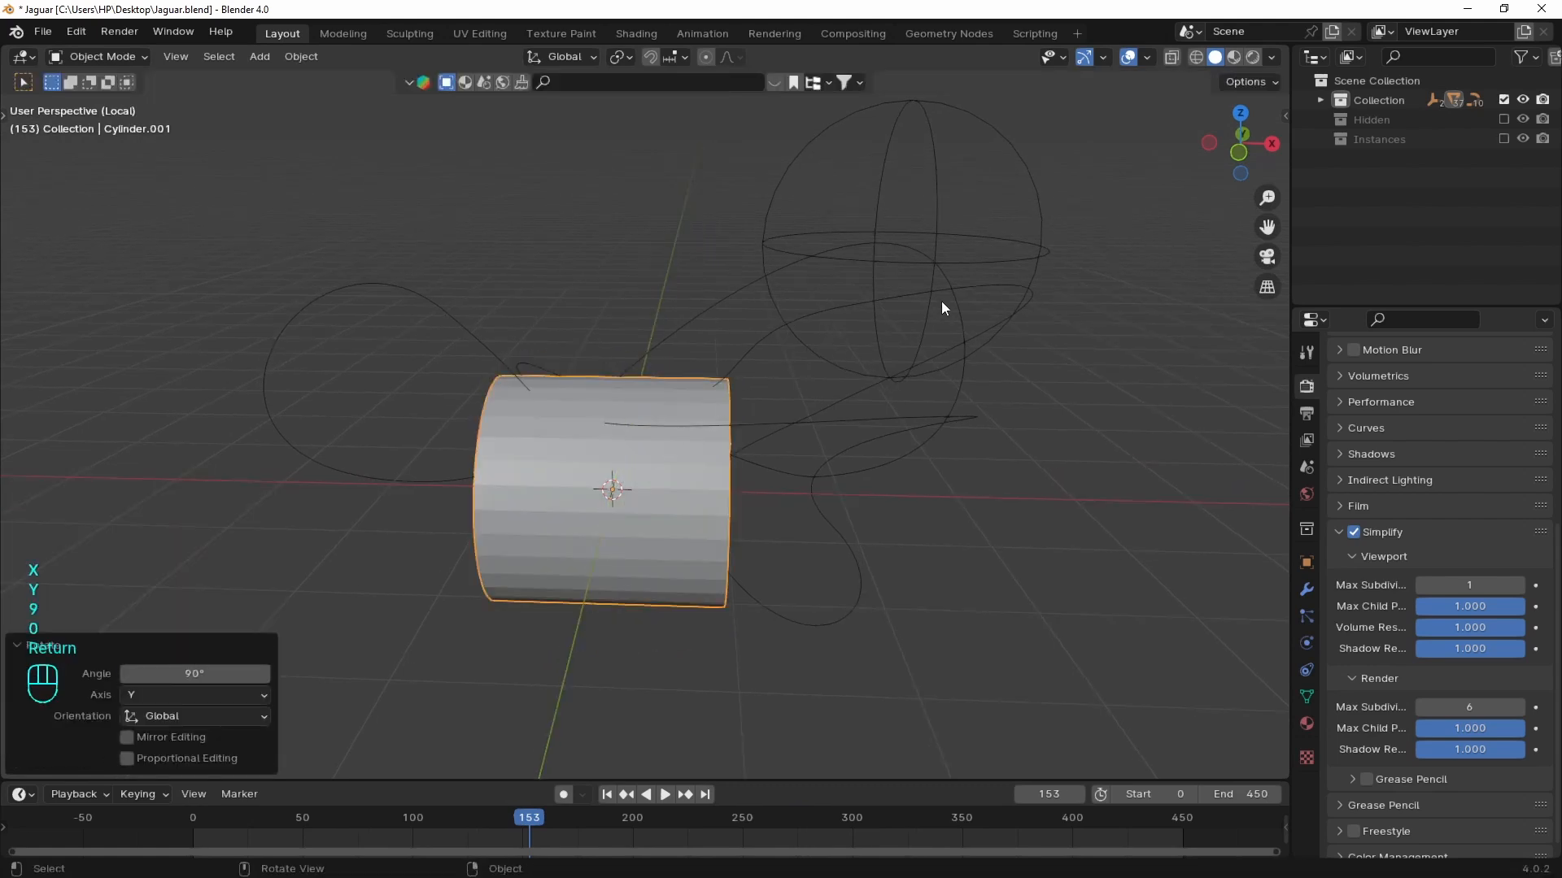
- Scale the cylinder down to a small tube and stretch it along X by about 2.68
{"action": "key", "text": "s"}
{"action": "left_click", "coordinate": [634, 461]}
{"action": "key", "text": "s"}
{"action": "key", "text": "x"}
{"action": "left_click", "coordinate": [687, 462]}
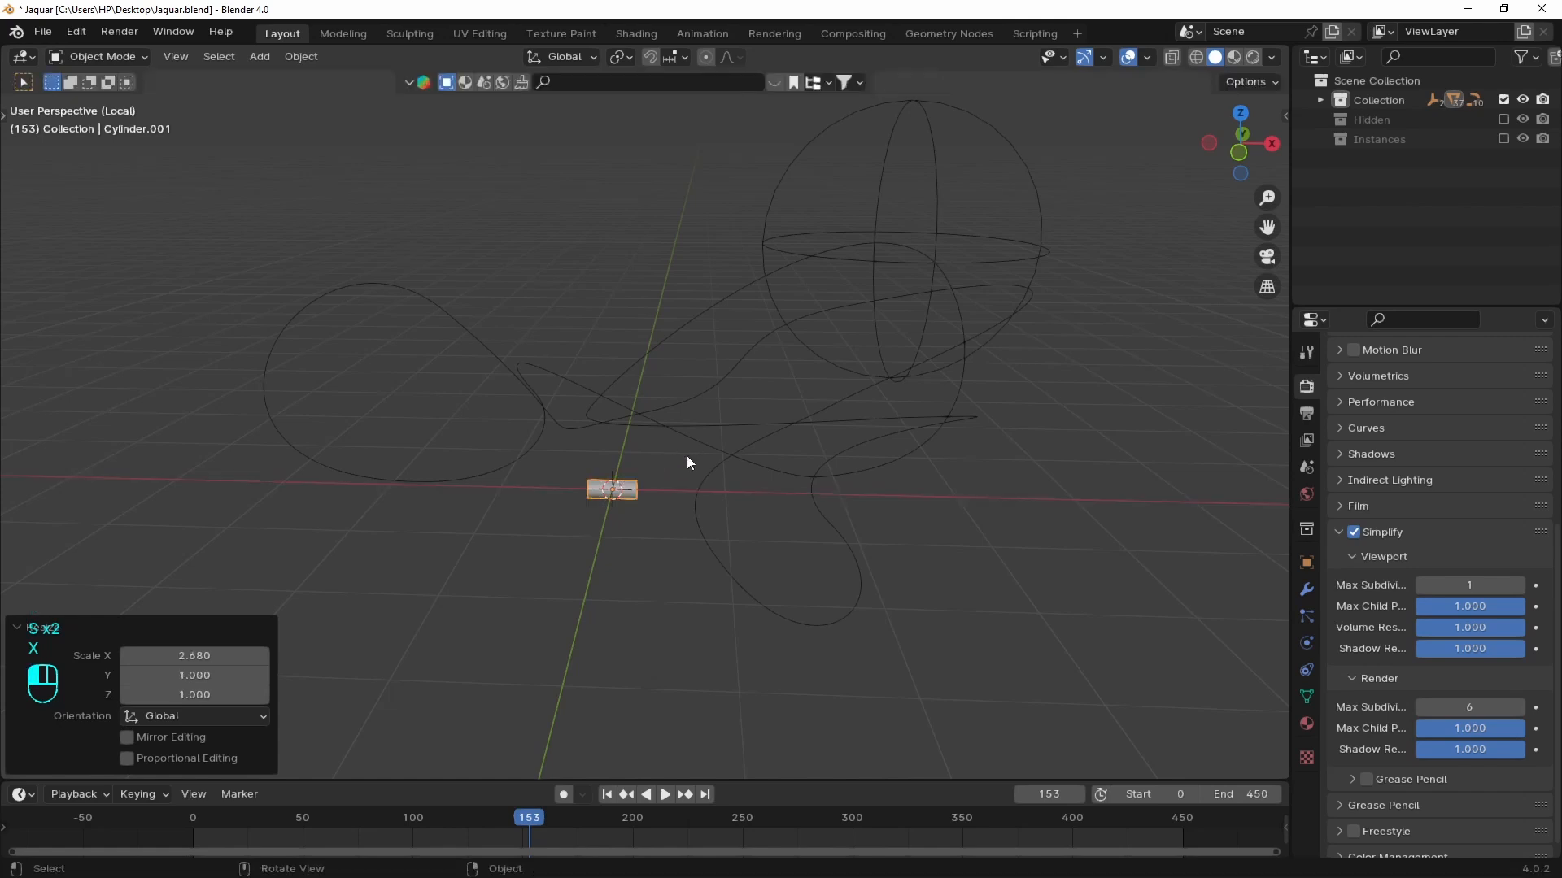
{"action": "left_click", "coordinate": [20, 628]}
- Apply the cylinder's object transform
{"action": "middle_click_drag", "start_coordinate": [759, 497], "coordinate": [692, 505]}
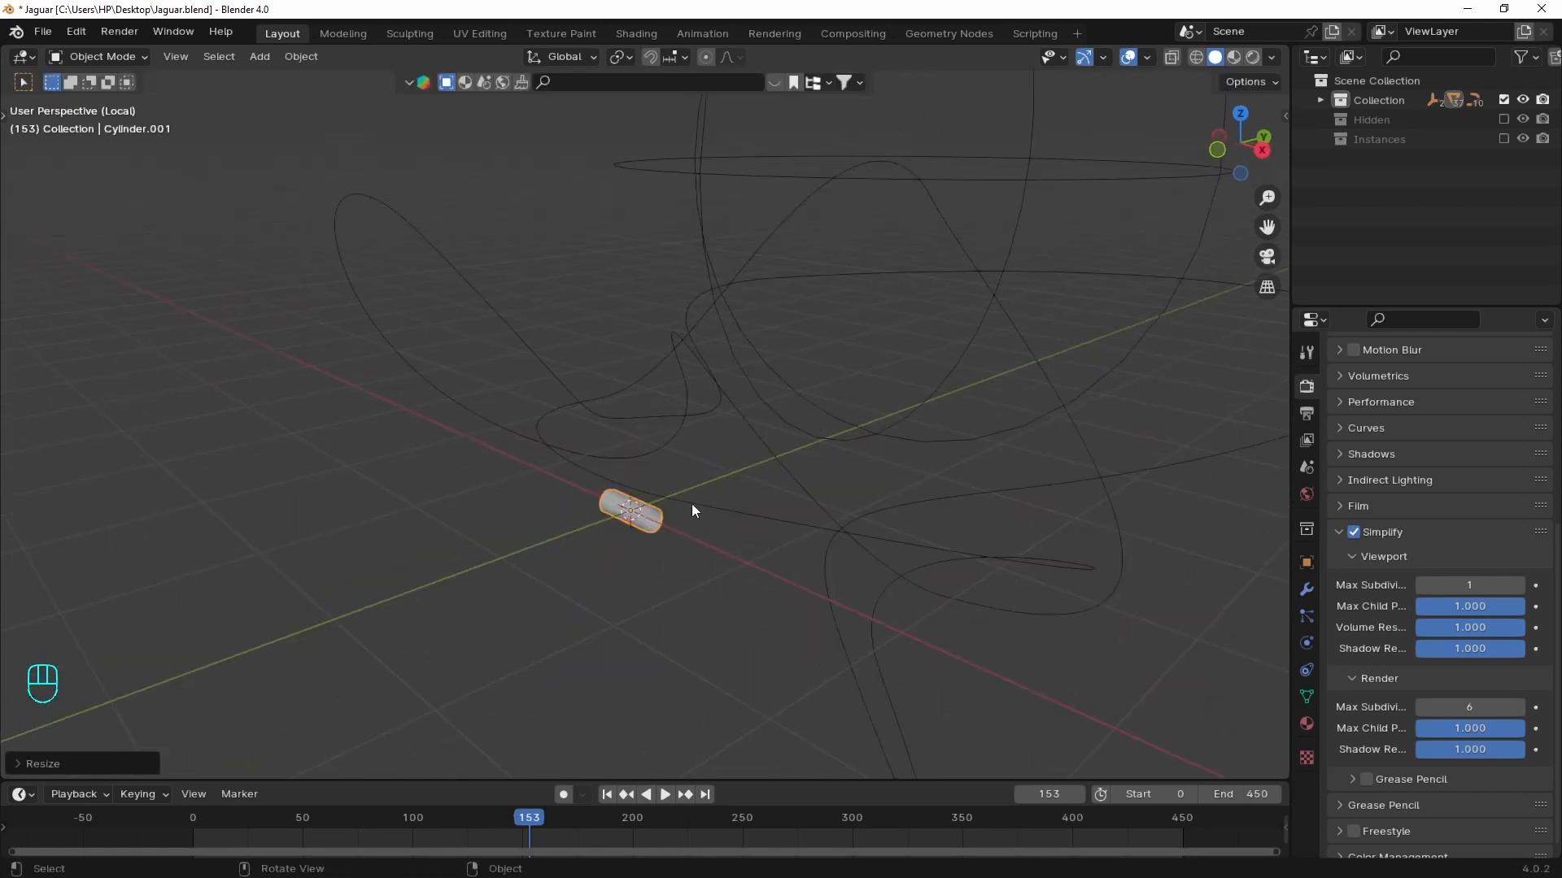
{"action": "key", "text": "ctrl+a"}
{"action": "left_click", "coordinate": [736, 485]}
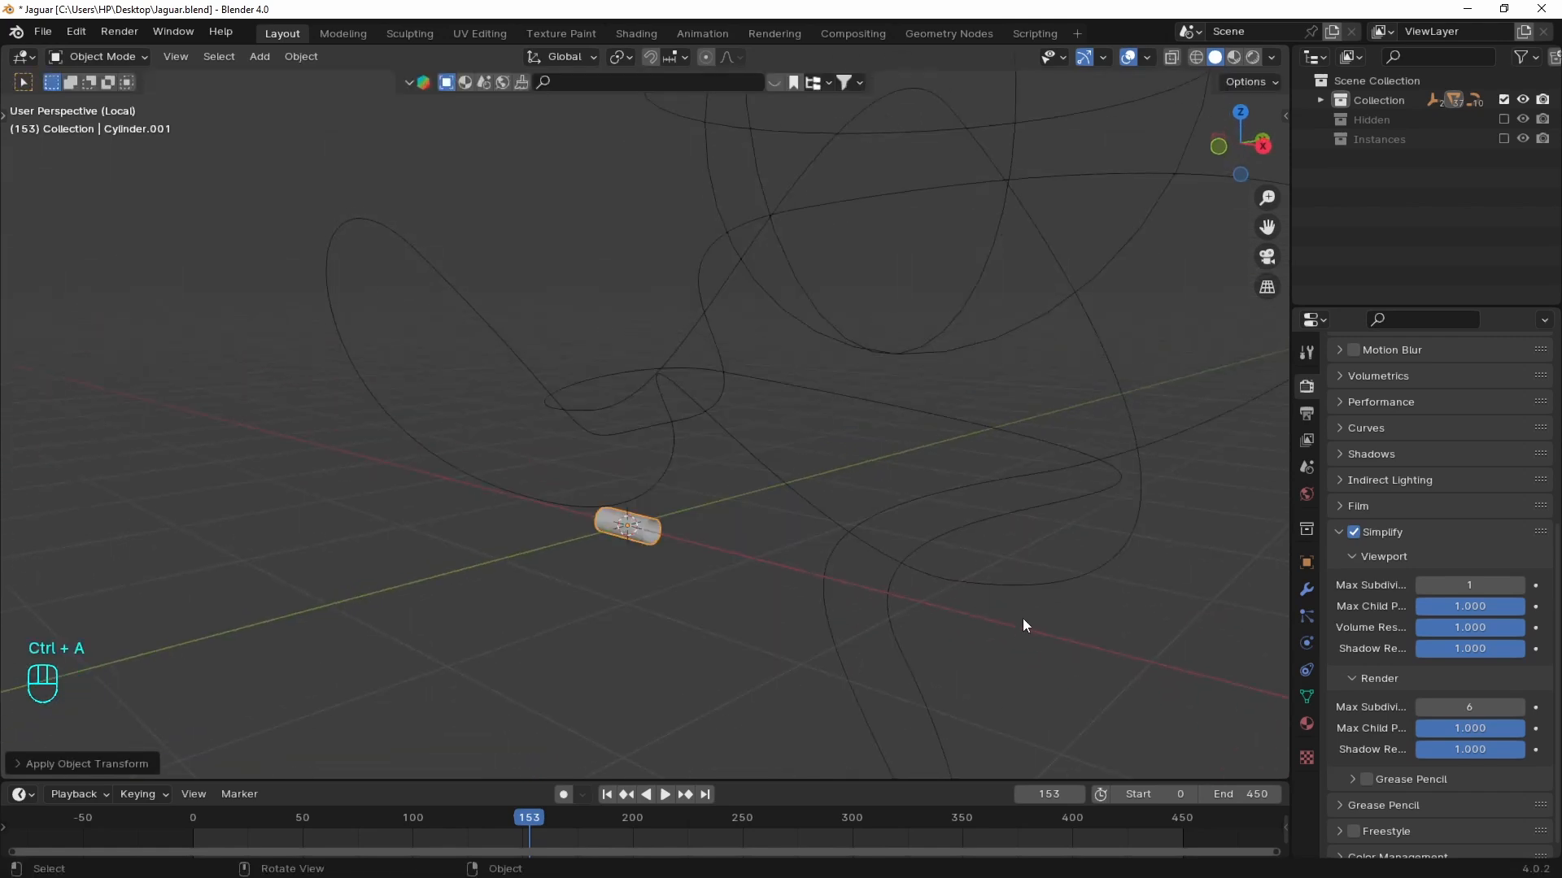
- Add a Solidify modifier to the cylinder and set its thickness to about 0.013 m
{"action": "left_click", "coordinate": [1307, 592]}
{"action": "left_click", "coordinate": [1423, 388]}
{"action": "type", "text": "s"}
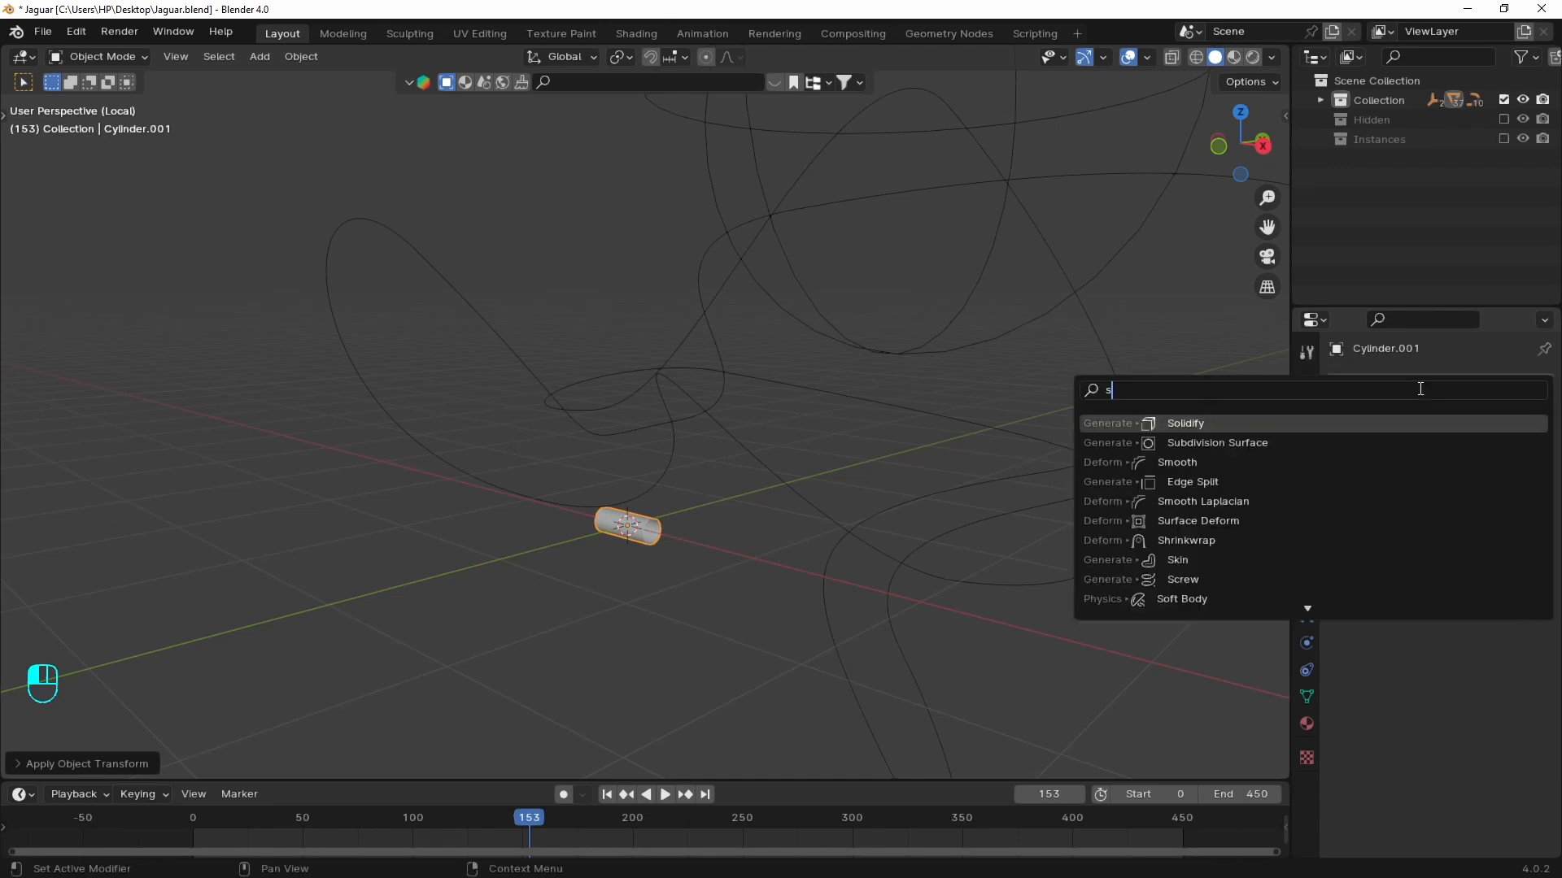
{"action": "type", "text": "oli"}
{"action": "left_click", "coordinate": [1171, 423]}
{"action": "middle_click_drag", "start_coordinate": [739, 583], "coordinate": [818, 511]}
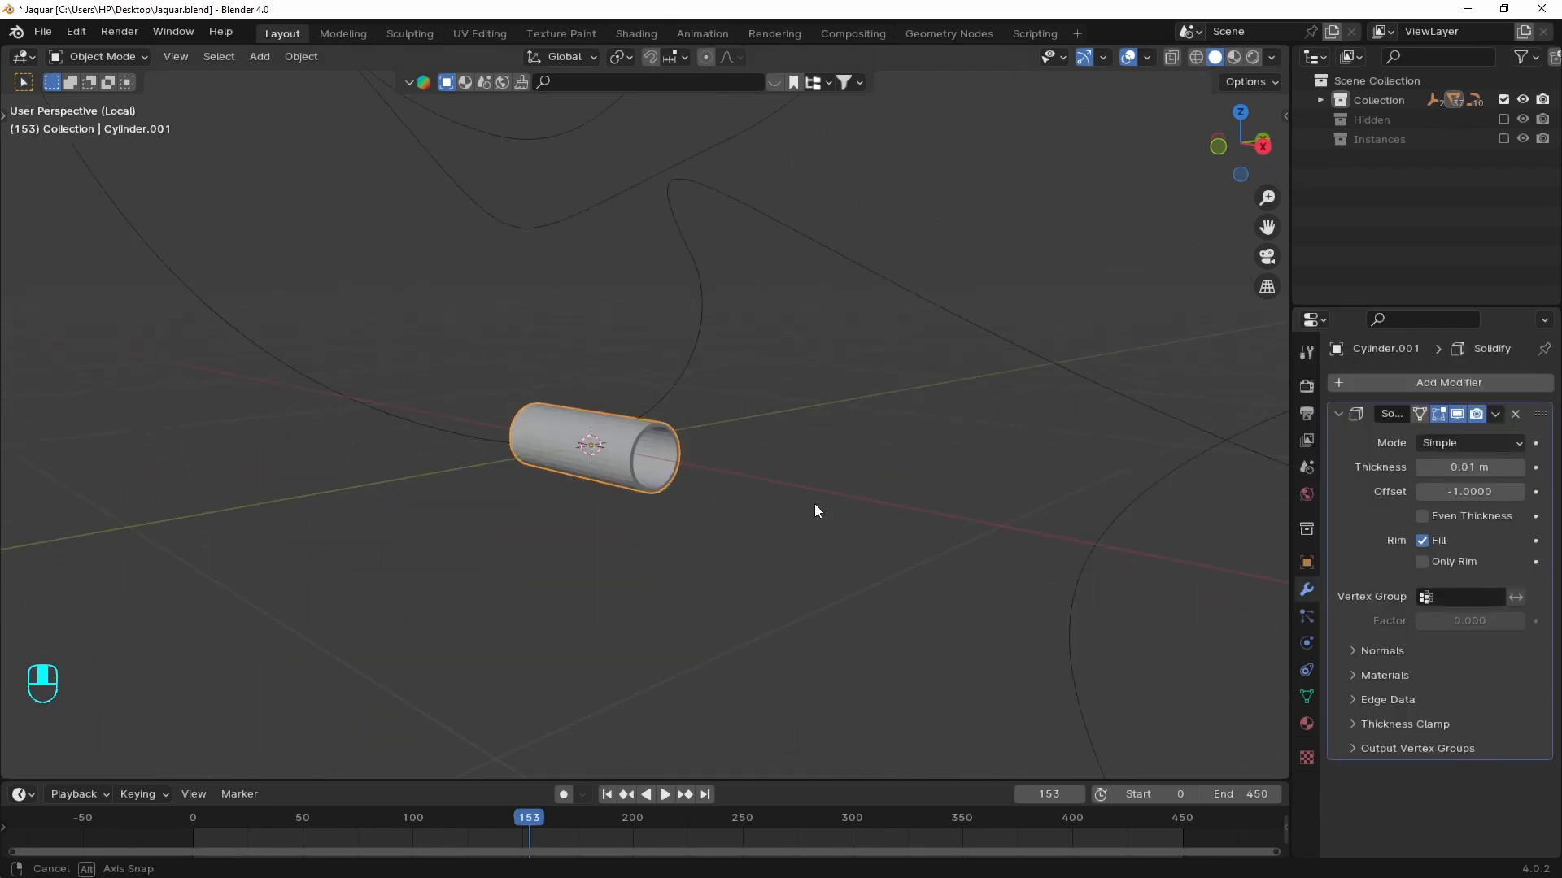
{"action": "left_click_drag", "start_coordinate": [1464, 467], "coordinate": [1488, 466], "text": "shift"}
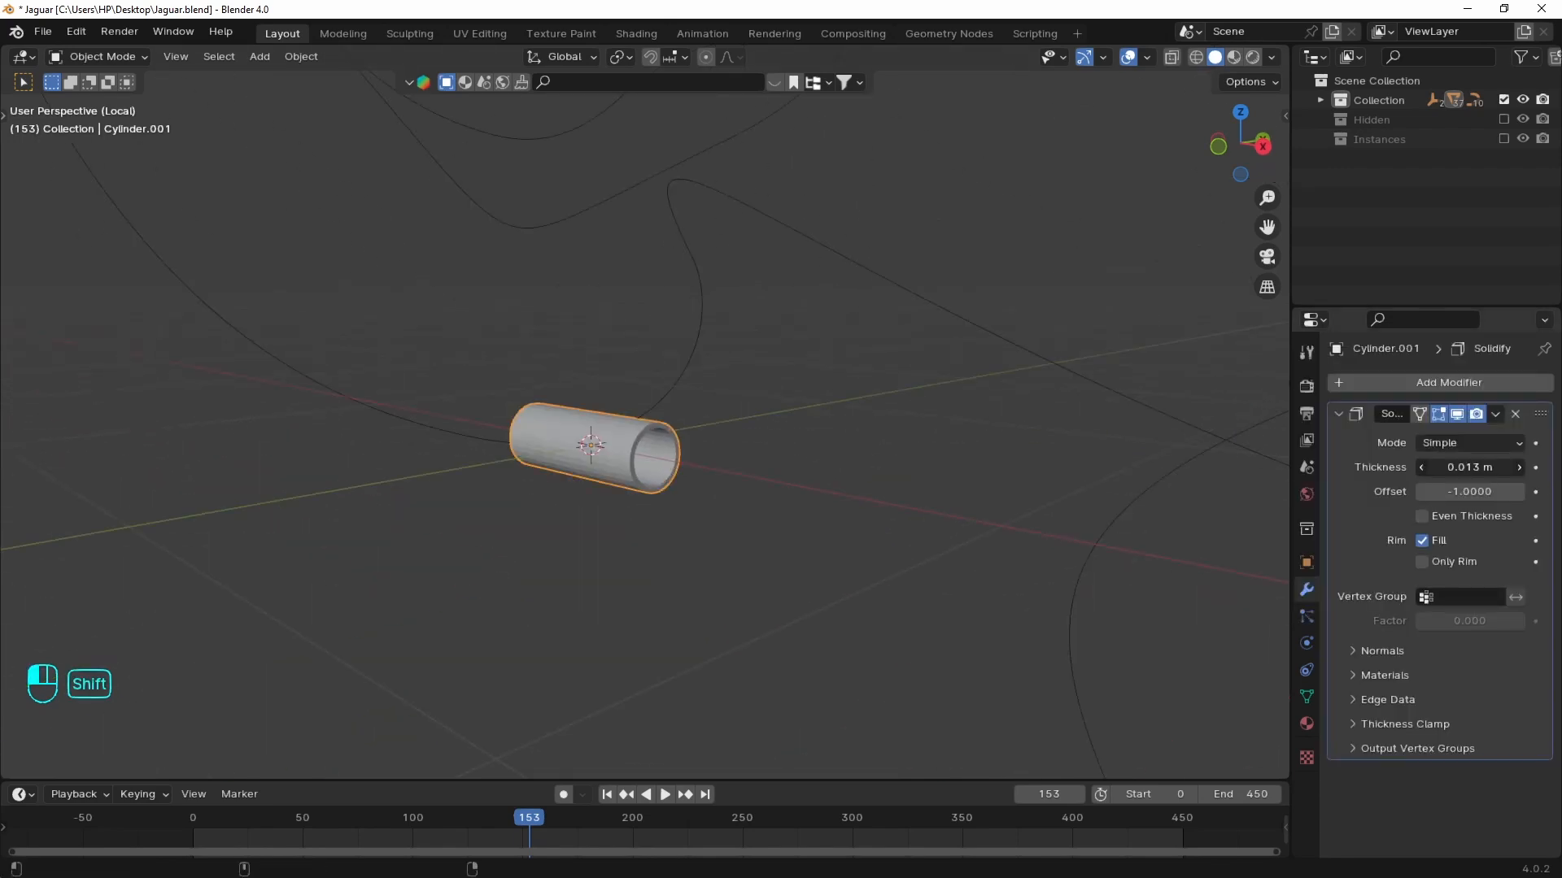
- Add a Bevel modifier to the cylinder with an amount of 0.005 m and 3 segments
{"action": "left_click", "coordinate": [1437, 385]}
{"action": "type", "text": "bev"}
{"action": "left_click", "coordinate": [1256, 422]}
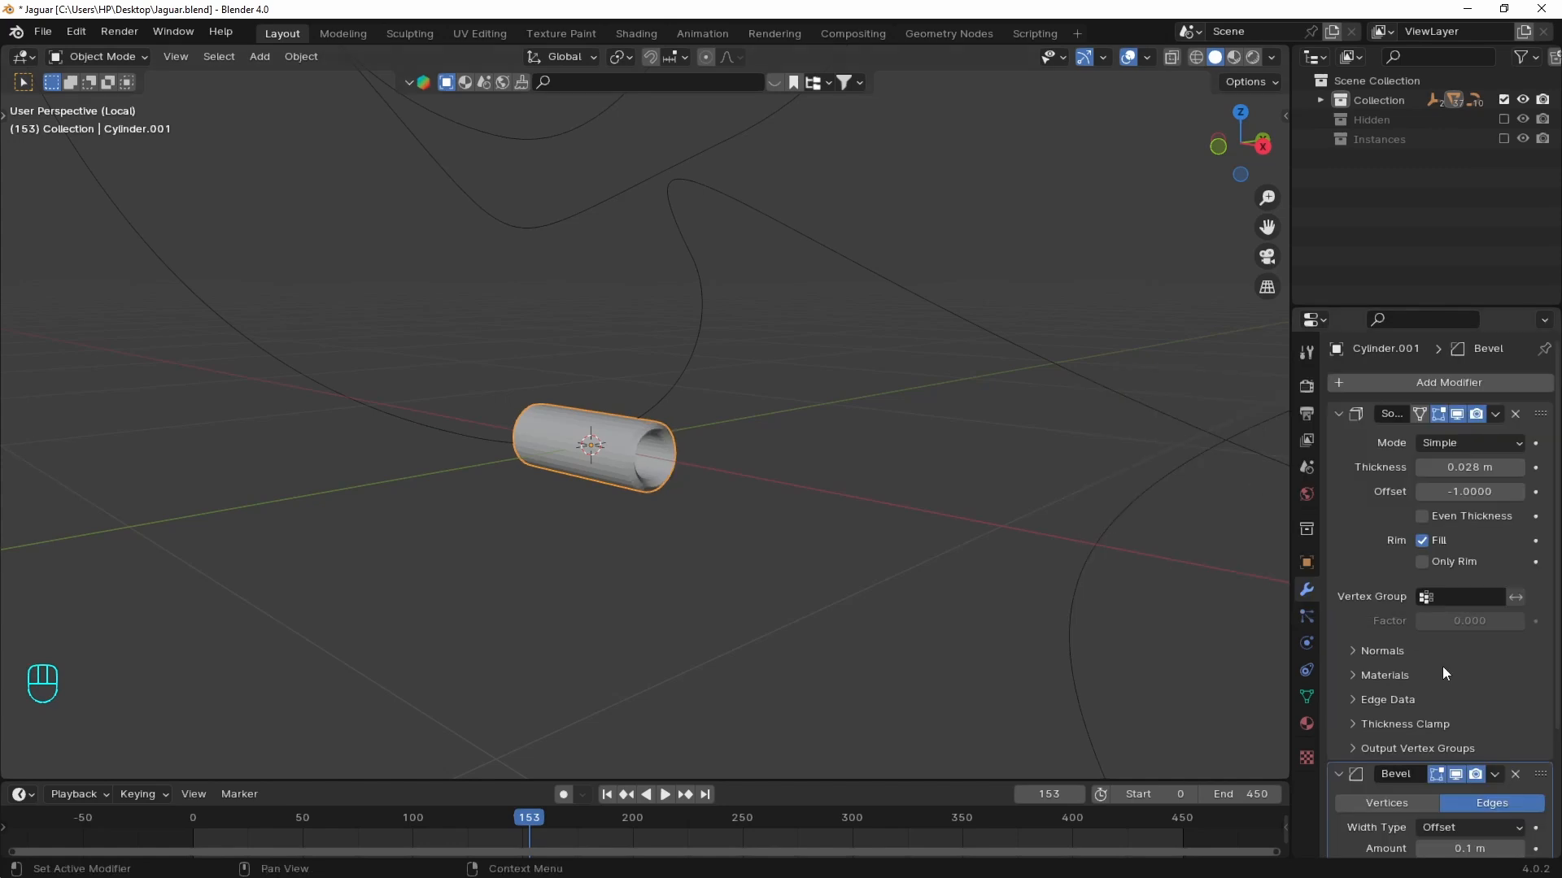
{"action": "scroll", "coordinate": [1443, 666], "scroll_direction": "down", "scroll_amount": 5}
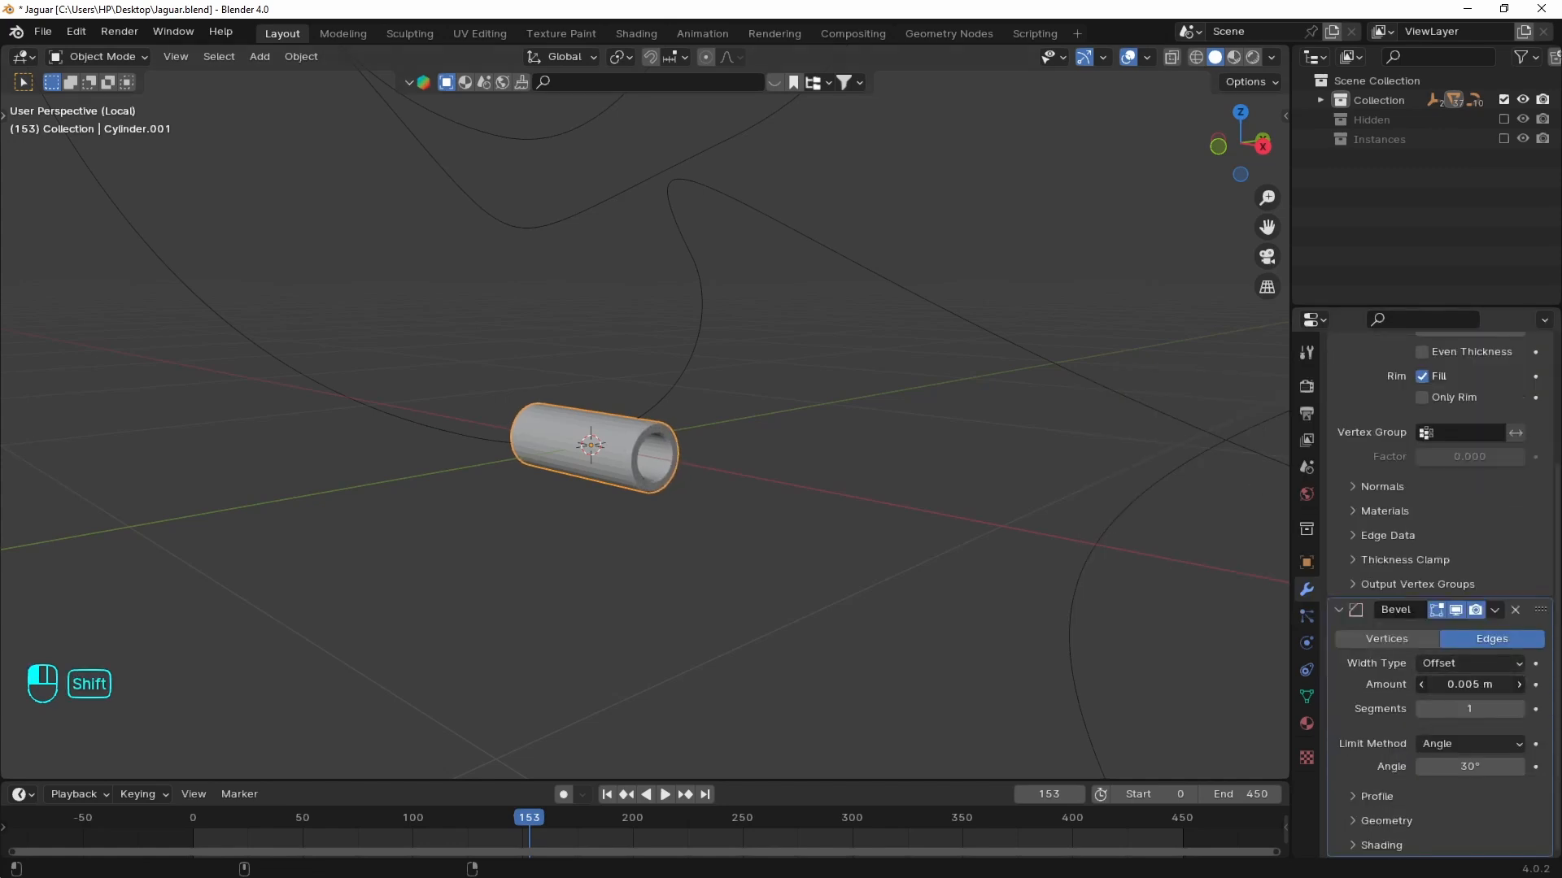
{"action": "left_click", "coordinate": [1518, 710]}
{"action": "left_click", "coordinate": [1518, 709]}
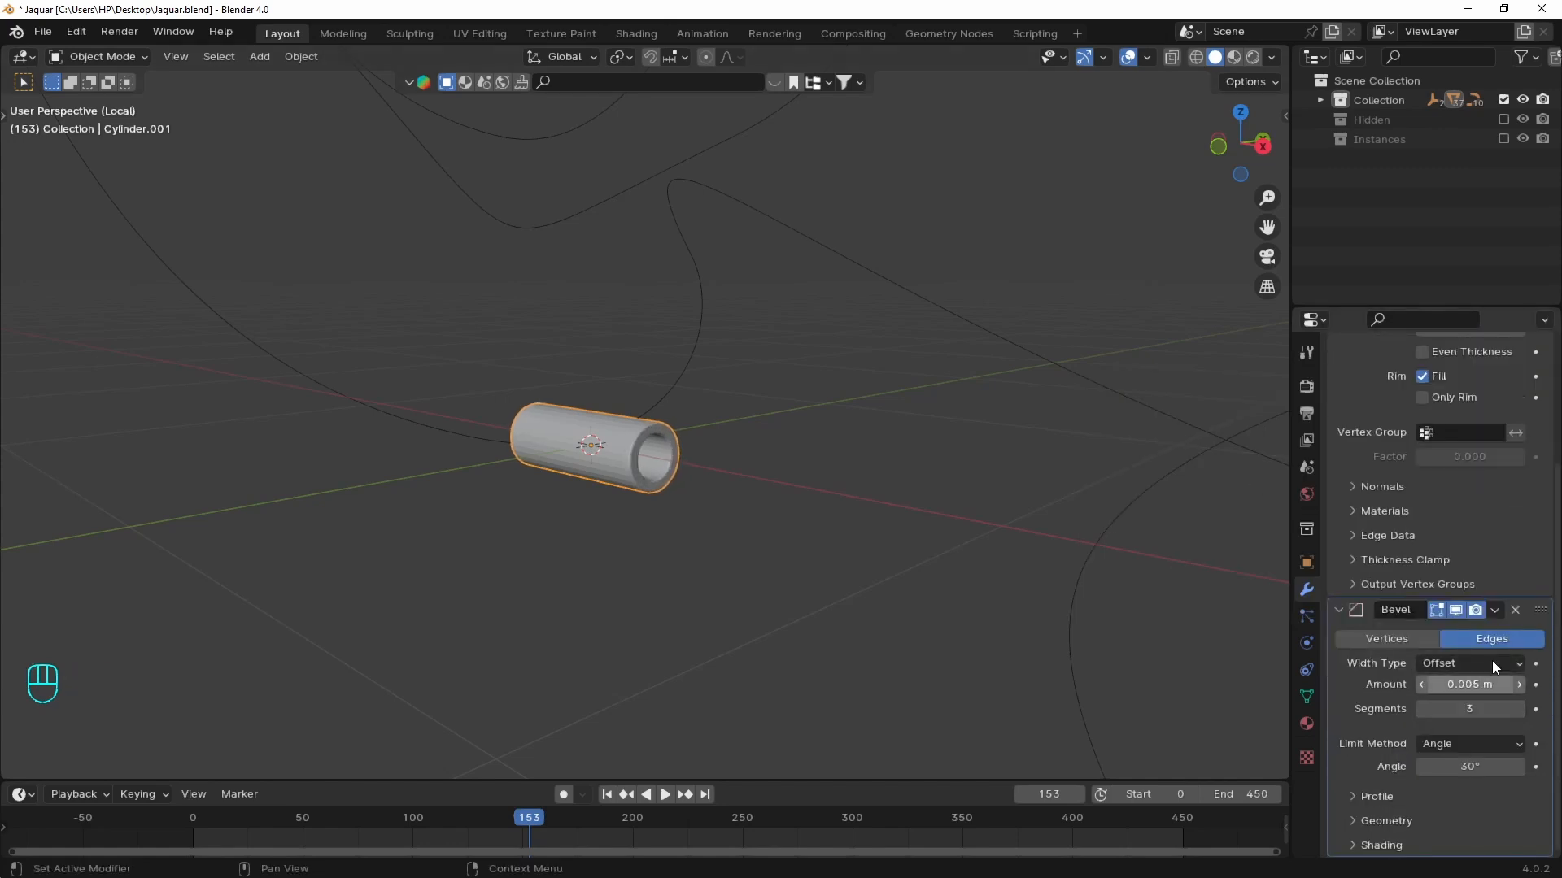
- Shade the cylinder smooth and add a Weighted Normal modifier to it
{"action": "right_click", "coordinate": [631, 385]}
{"action": "left_click", "coordinate": [631, 386]}
{"action": "scroll", "coordinate": [1360, 391], "scroll_direction": "up", "scroll_amount": 3}
{"action": "left_click_drag", "start_coordinate": [1340, 367], "coordinate": [1374, 580]}
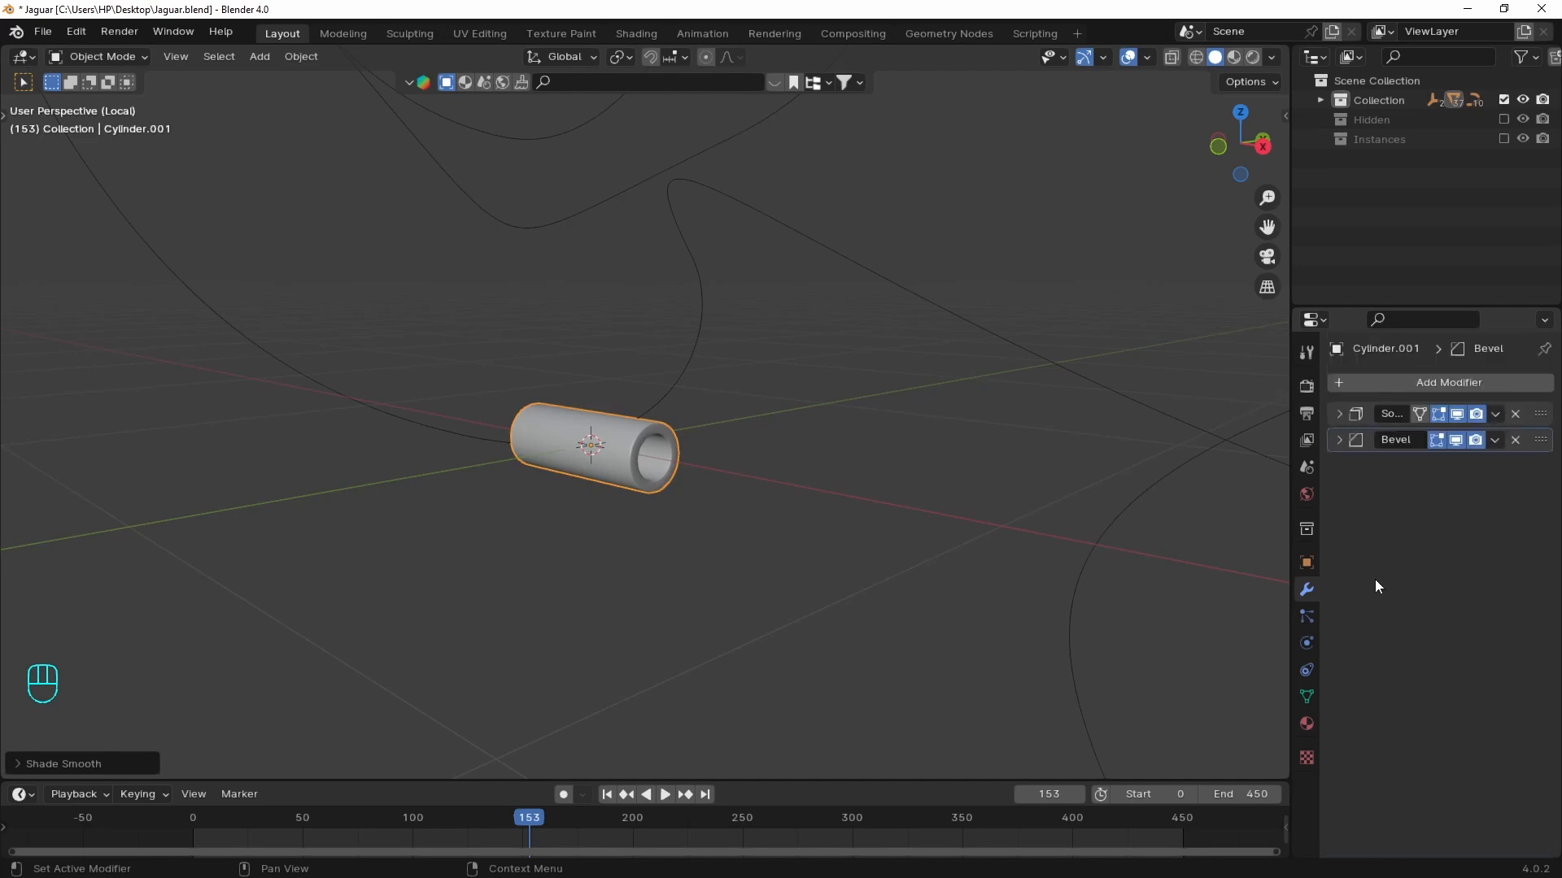
{"action": "left_click", "coordinate": [1419, 383]}
{"action": "type", "text": "weigh"}
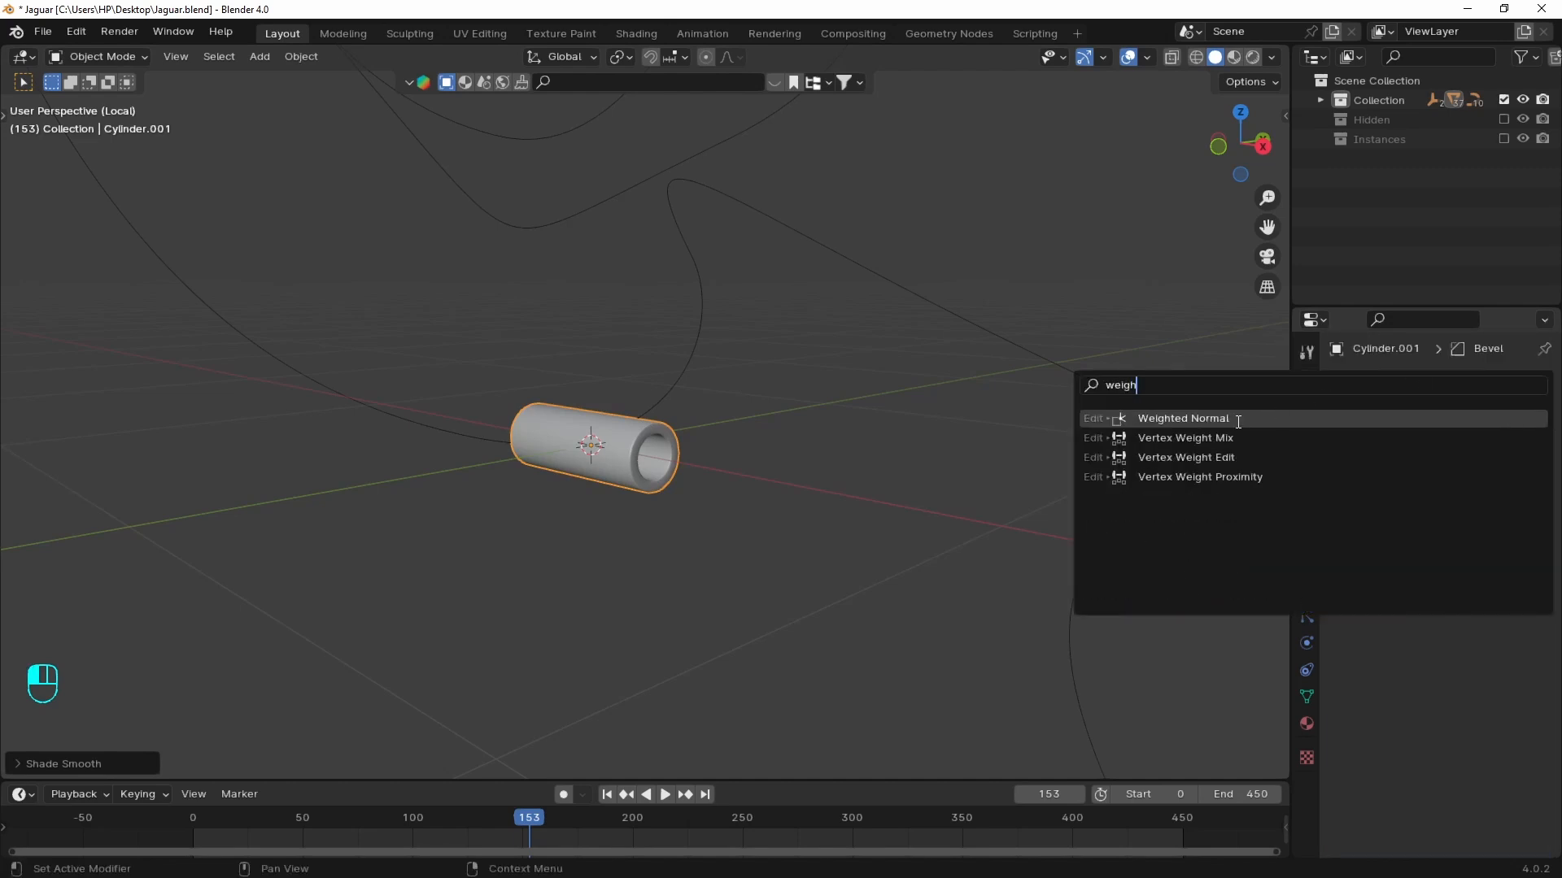
{"action": "left_click", "coordinate": [1238, 419]}
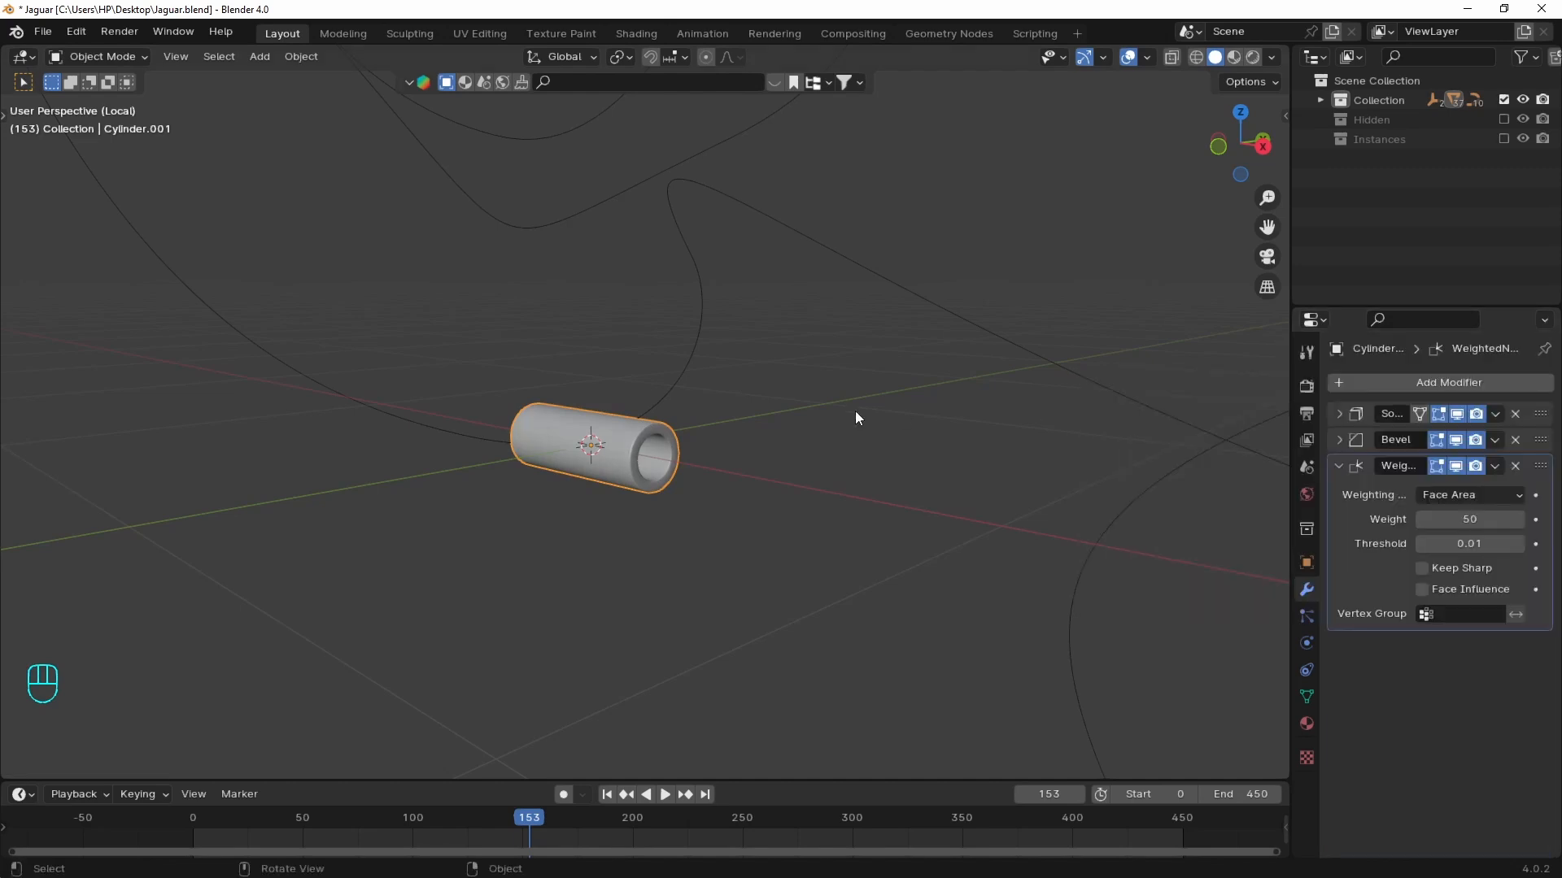
- Add an Array modifier to the cylinder with a relative X offset factor of 2.480
{"action": "left_click", "coordinate": [1448, 383]}
{"action": "type", "text": "ar"}
{"action": "left_click", "coordinate": [1345, 417]}
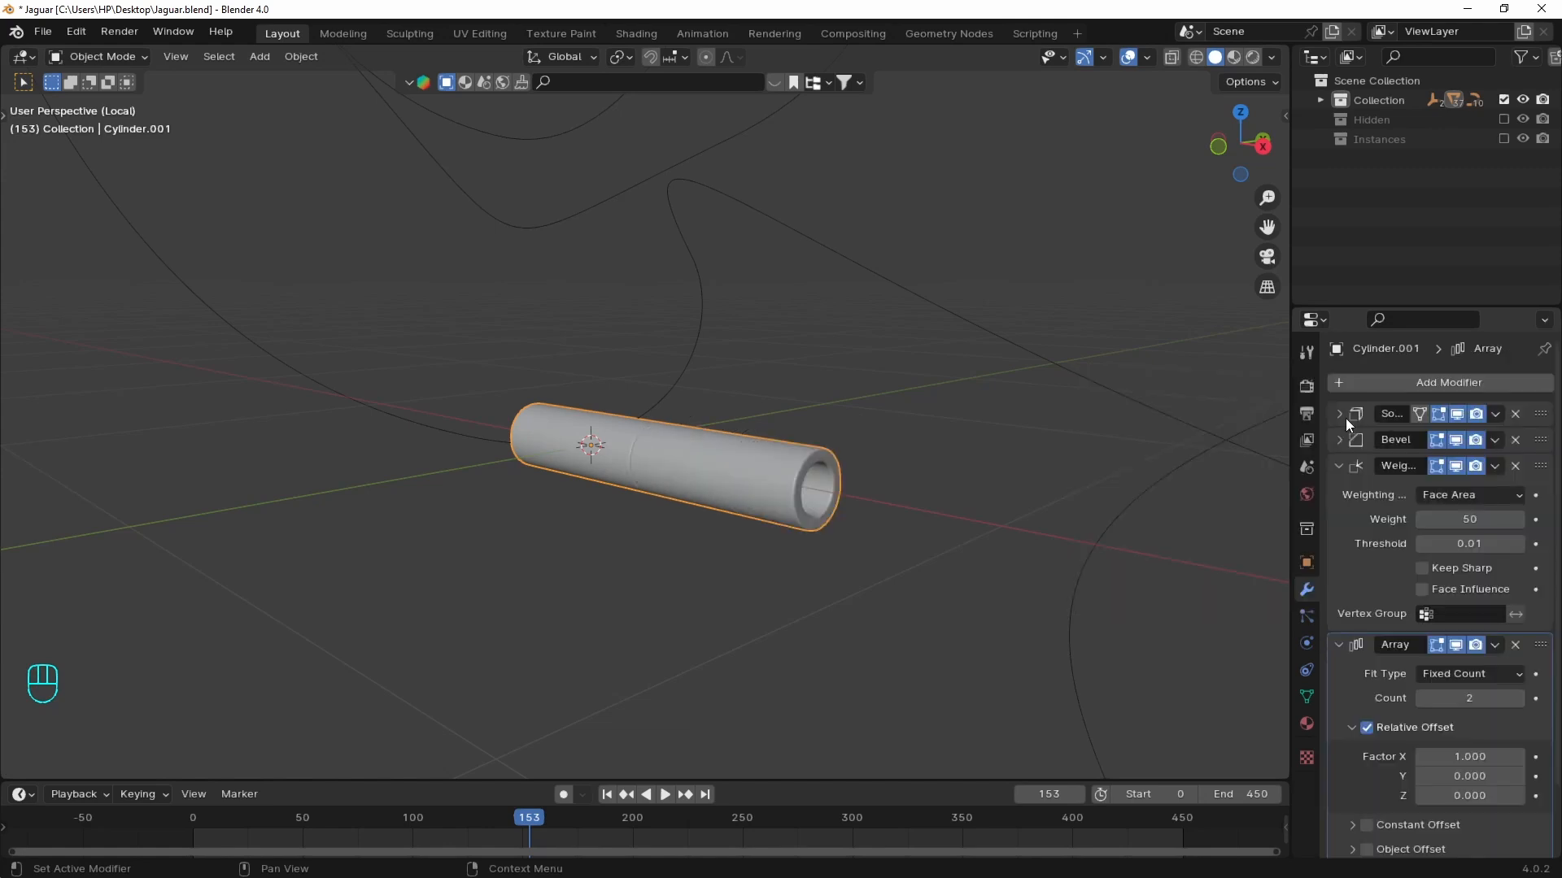
{"action": "middle_click_drag", "start_coordinate": [1057, 480], "coordinate": [1016, 504]}
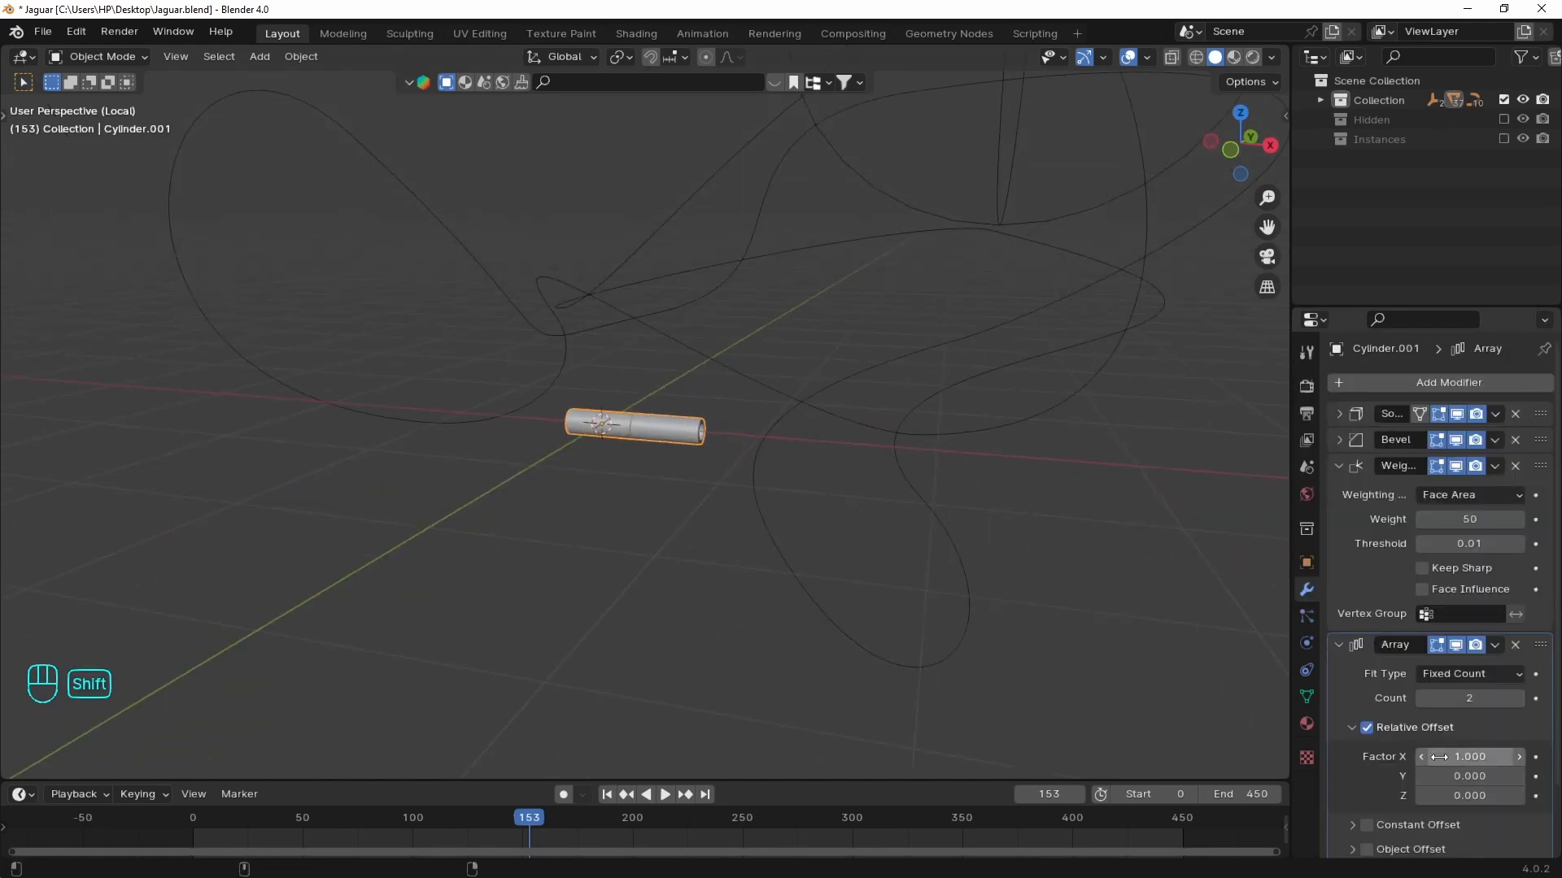
{"action": "left_click_drag", "start_coordinate": [1456, 757], "coordinate": [1518, 756]}
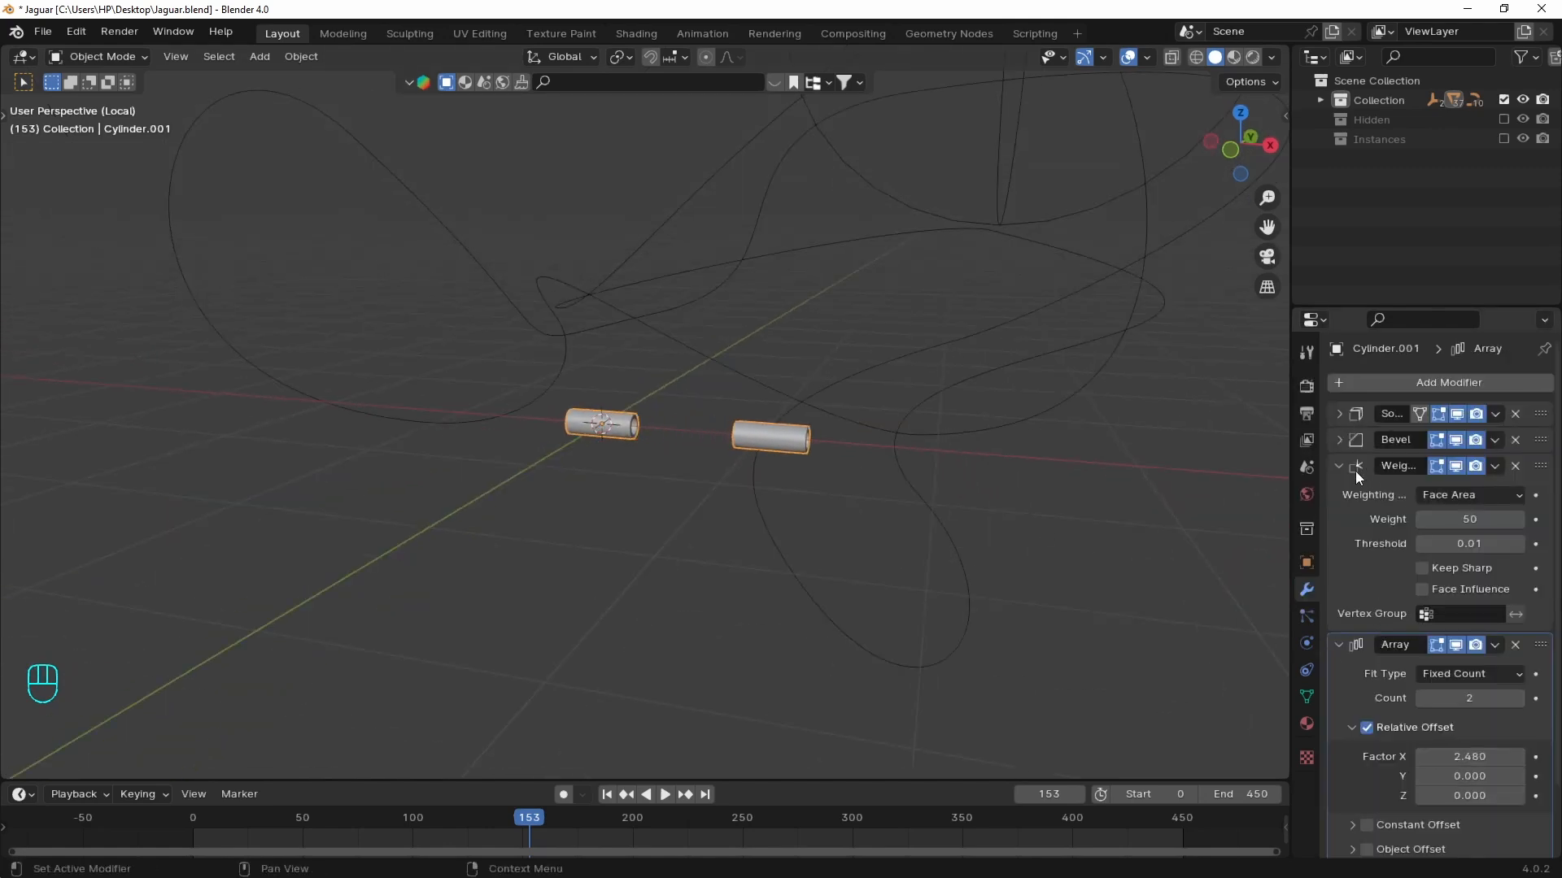
{"action": "left_click_drag", "start_coordinate": [1355, 471], "coordinate": [1382, 686]}
- Add a Curve modifier to the cylinder and pick the Bezier path as its curve object
{"action": "left_click", "coordinate": [1432, 379]}
{"action": "type", "text": "curve"}
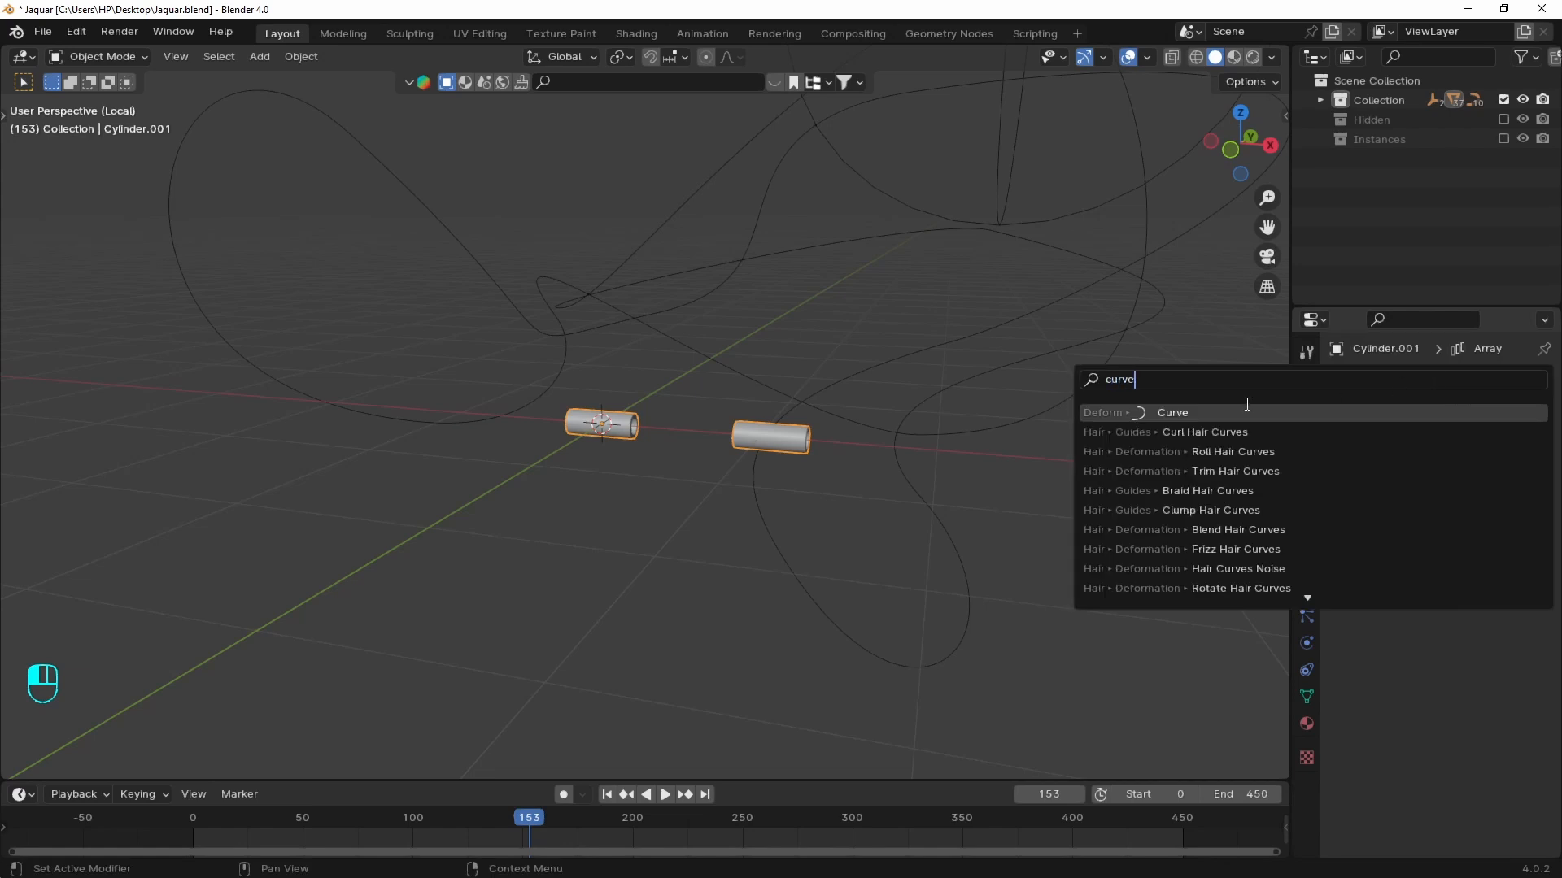
{"action": "left_click", "coordinate": [1228, 411]}
{"action": "left_click", "coordinate": [1513, 548]}
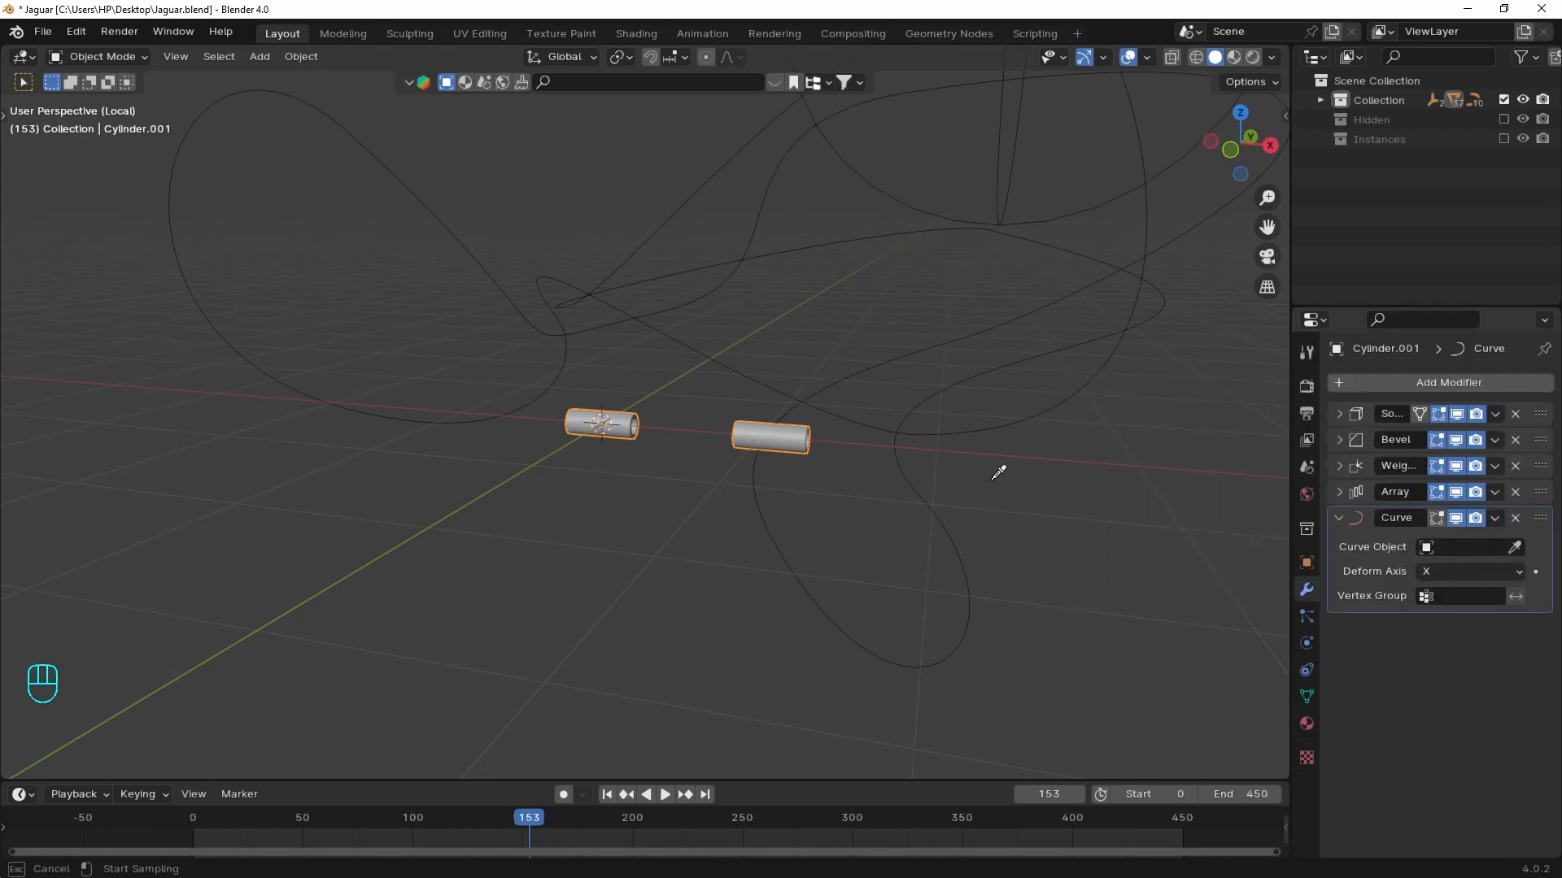
{"action": "left_click", "coordinate": [906, 421]}
{"action": "middle_click_drag", "start_coordinate": [905, 419], "coordinate": [900, 515]}
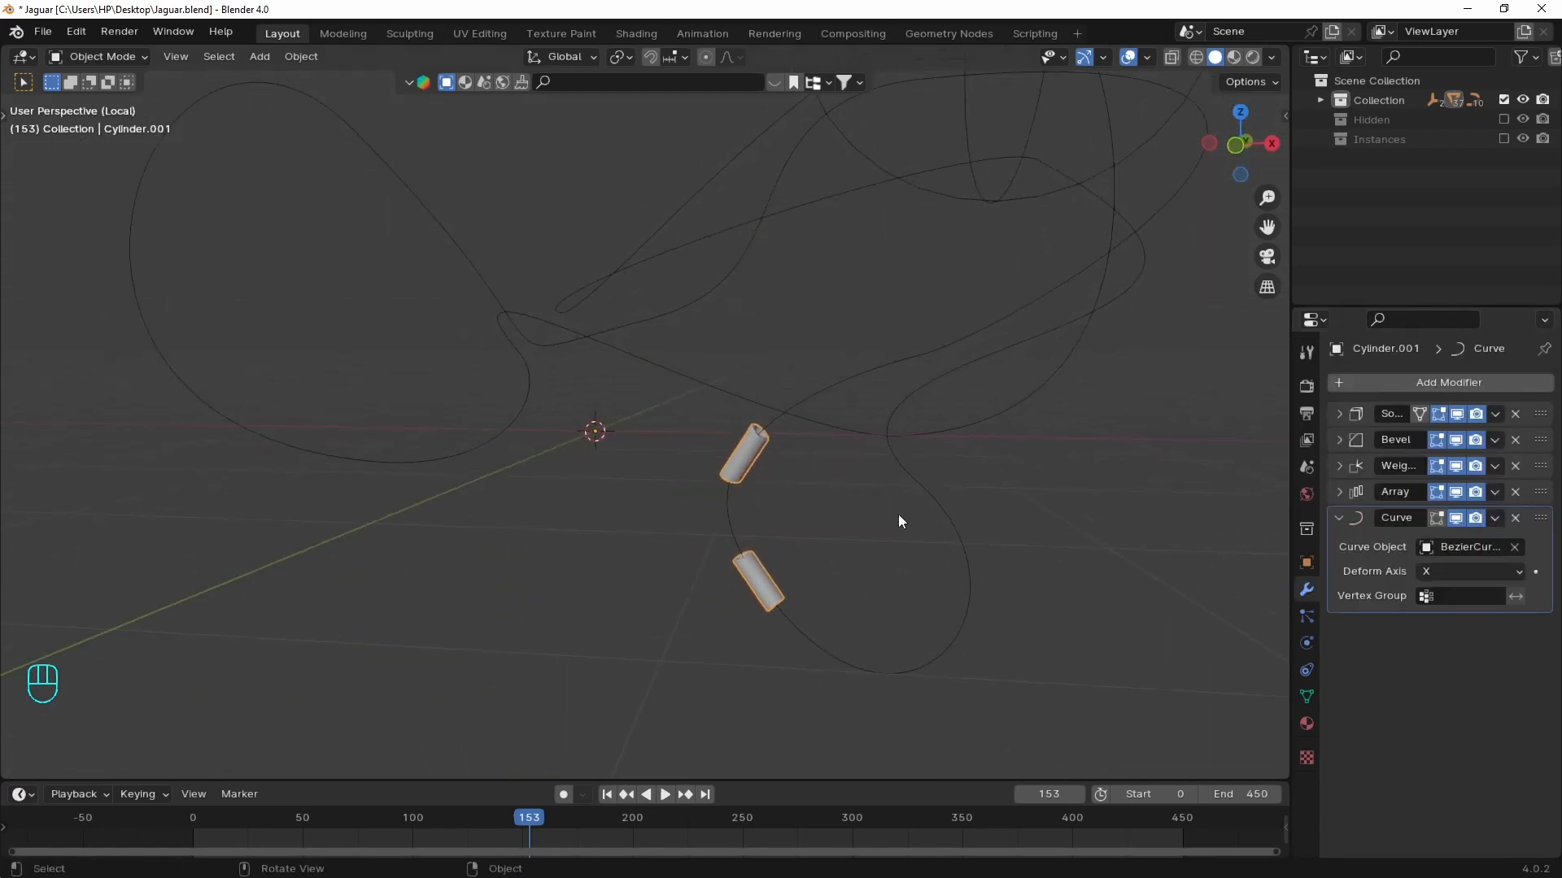
- Try sliding the arrayed tubes along the curve by moving the cylinder on its local X axis
{"action": "key", "text": "g"}
{"action": "key", "text": "x"}
{"action": "key", "text": "x"}
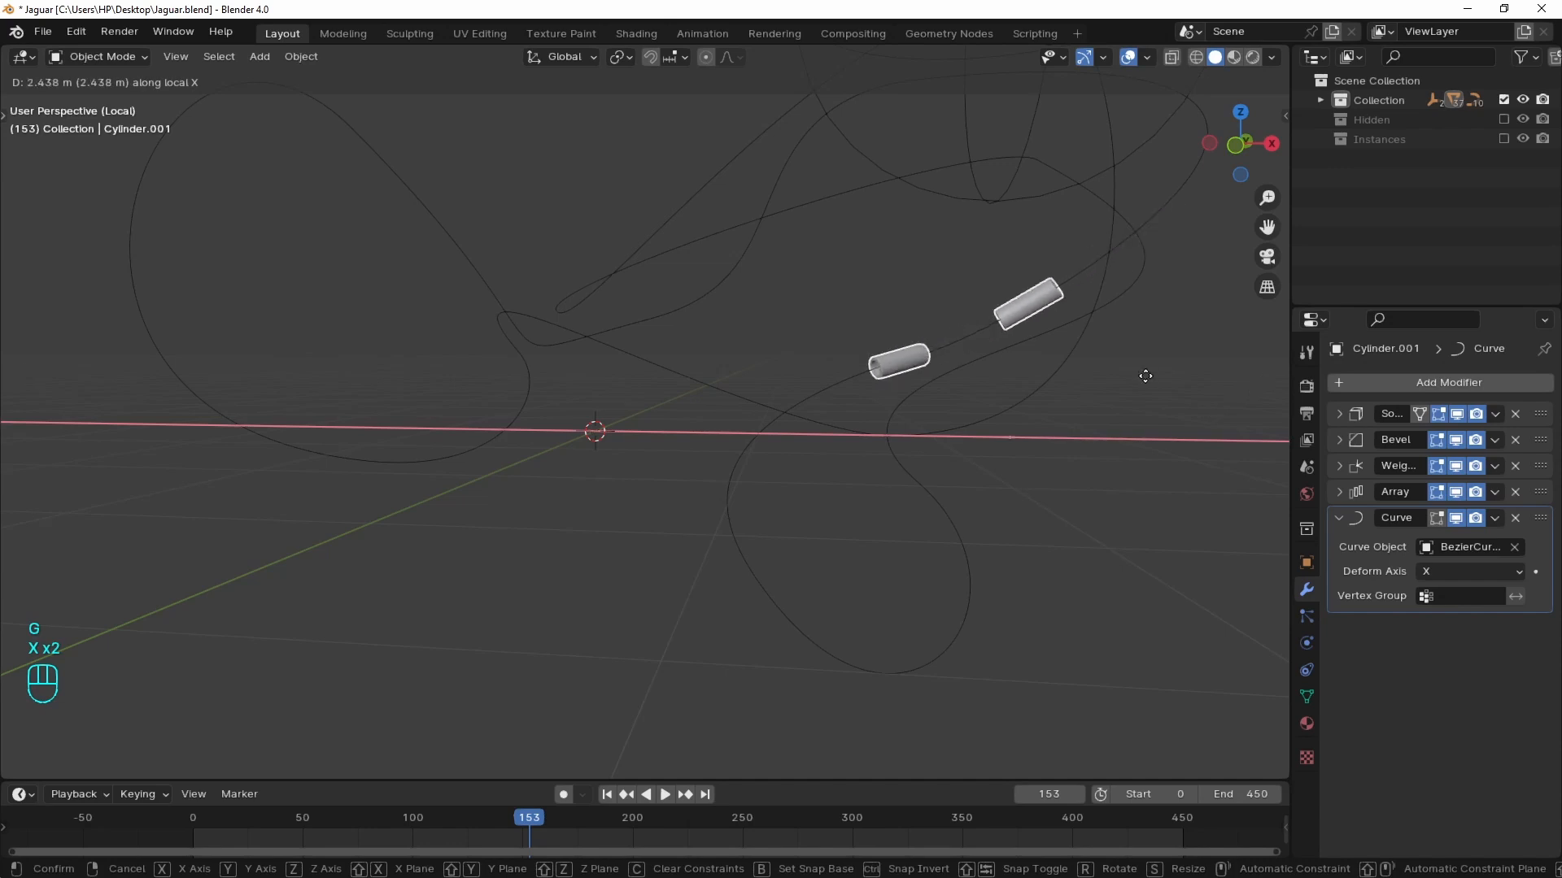
{"action": "right_click", "coordinate": [765, 432]}
- Add 4 evenly spaced loop cuts around the cylinder mesh
{"action": "key", "text": "Tab"}
{"action": "key", "text": "ctrl+r"}
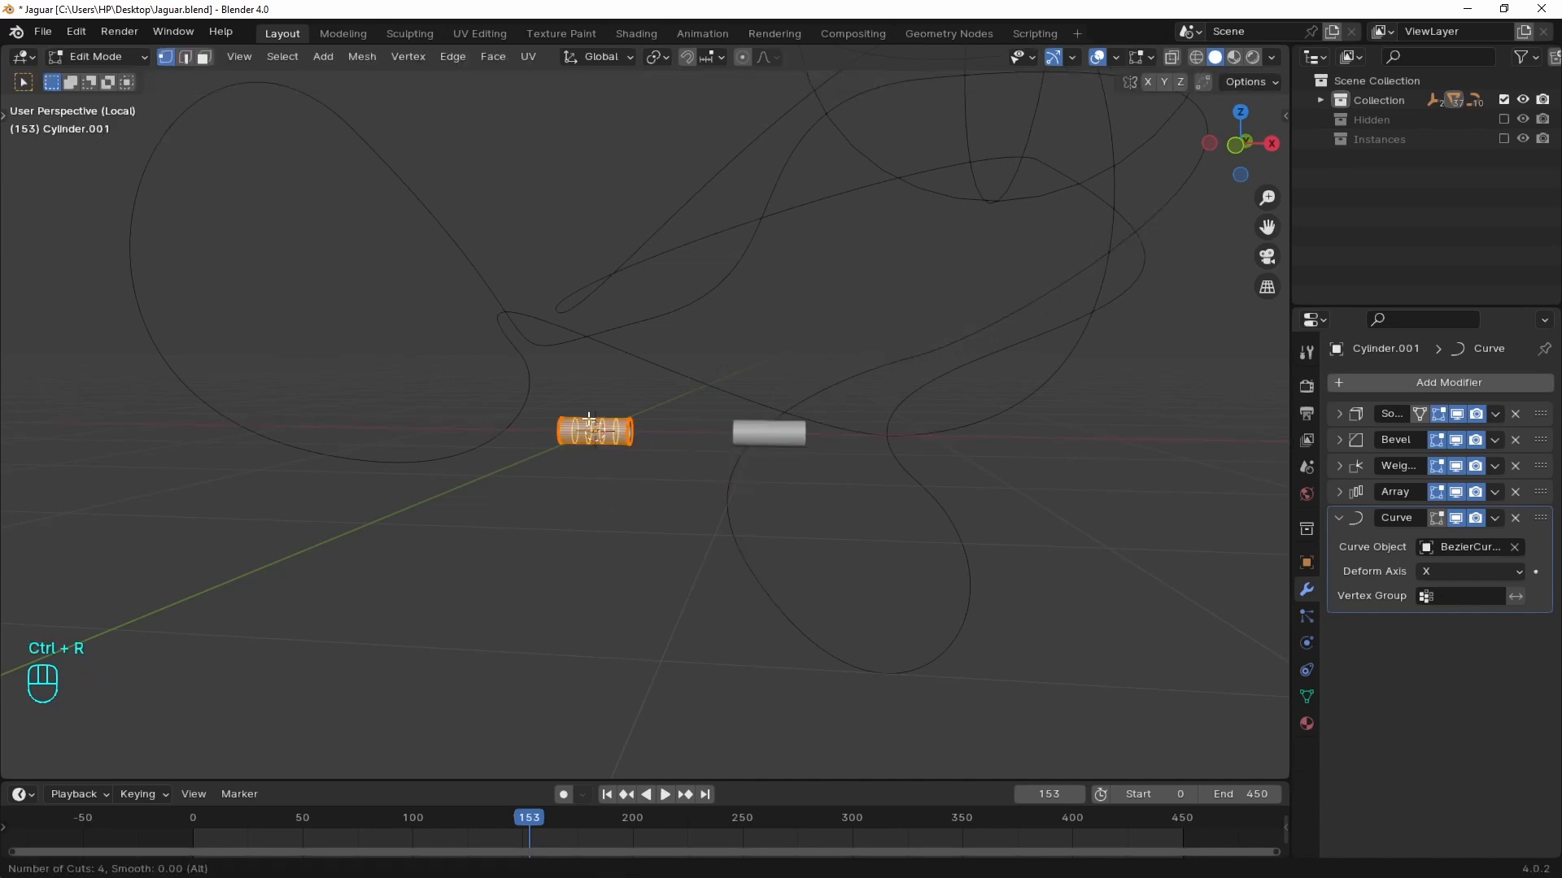
{"action": "left_click", "coordinate": [590, 419]}
{"action": "right_click", "coordinate": [589, 419]}
{"action": "key", "text": "Tab"}
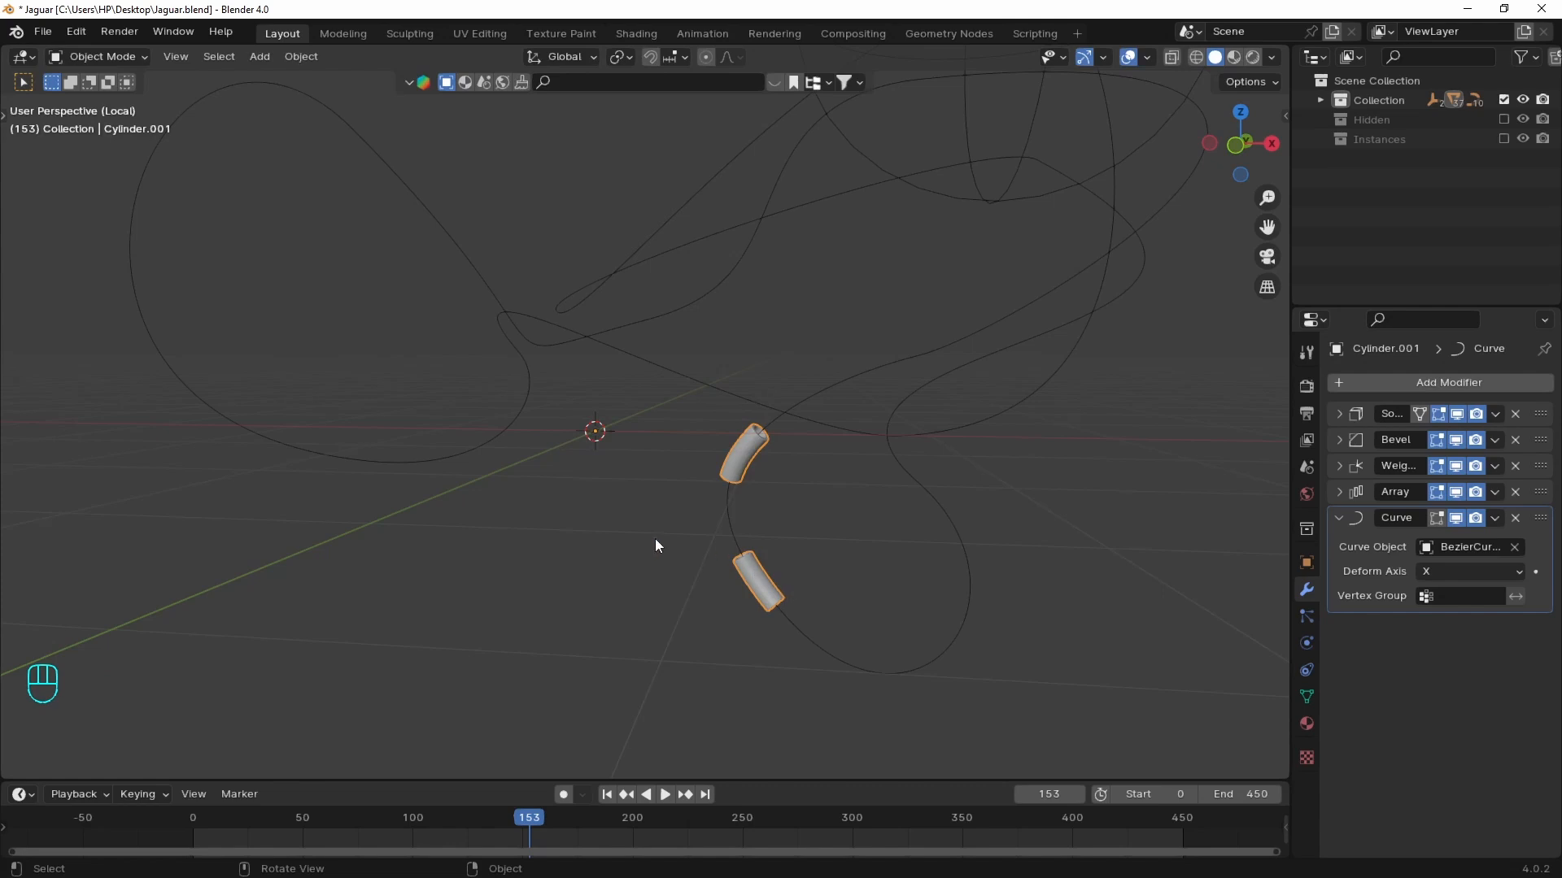
- Test how the subdivided tubes bend by moving the cylinder along the global X axis
{"action": "key", "text": "g"}
{"action": "key", "text": "x"}
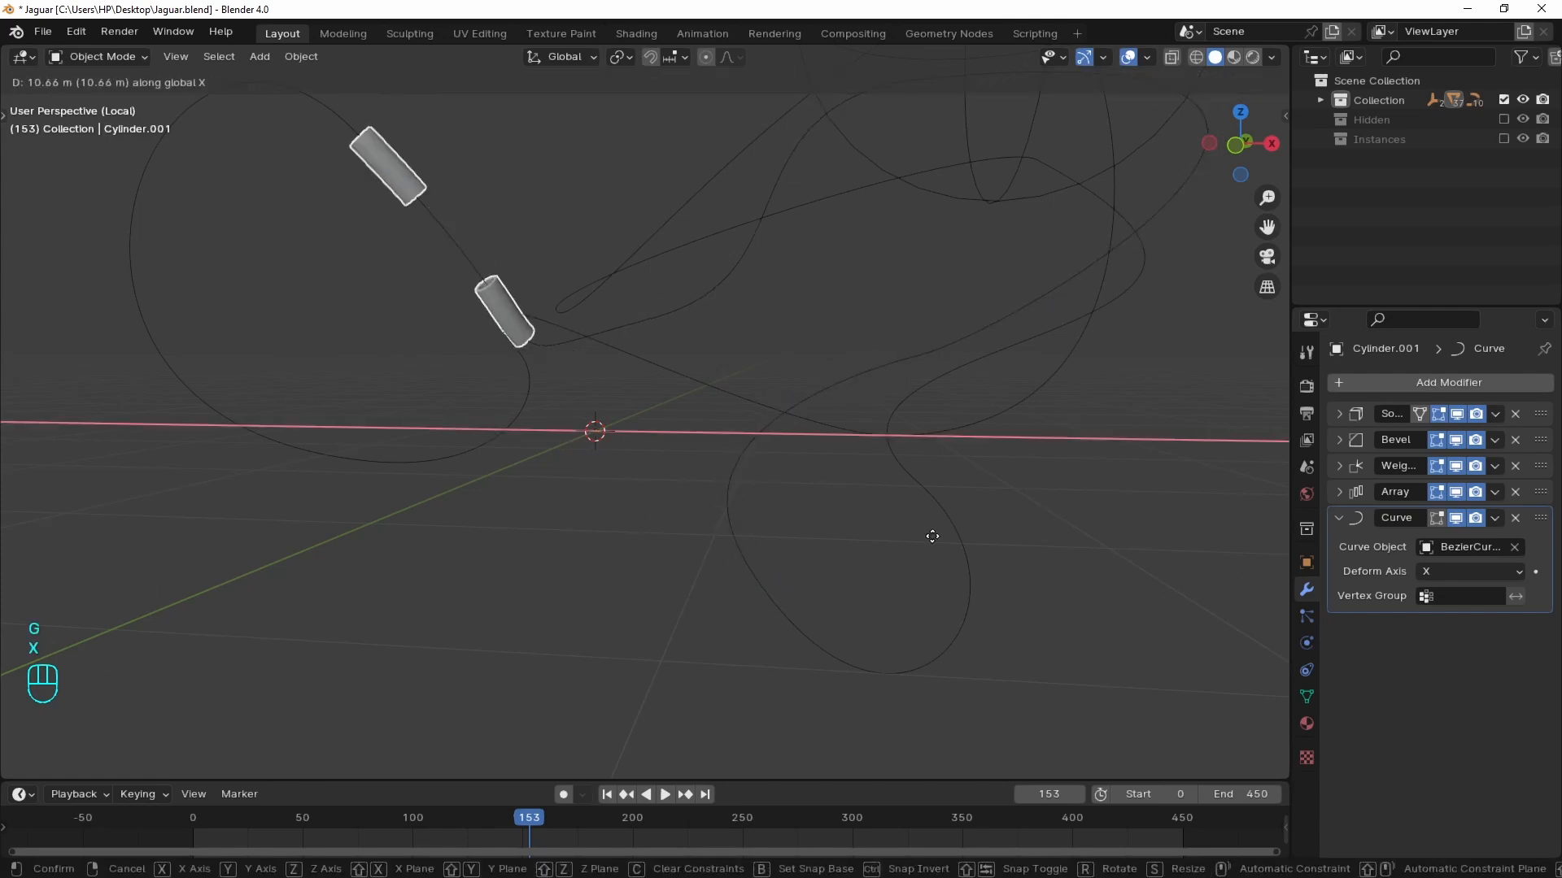
{"action": "left_click", "coordinate": [610, 514]}
{"action": "middle_click_drag", "start_coordinate": [610, 515], "coordinate": [742, 429]}
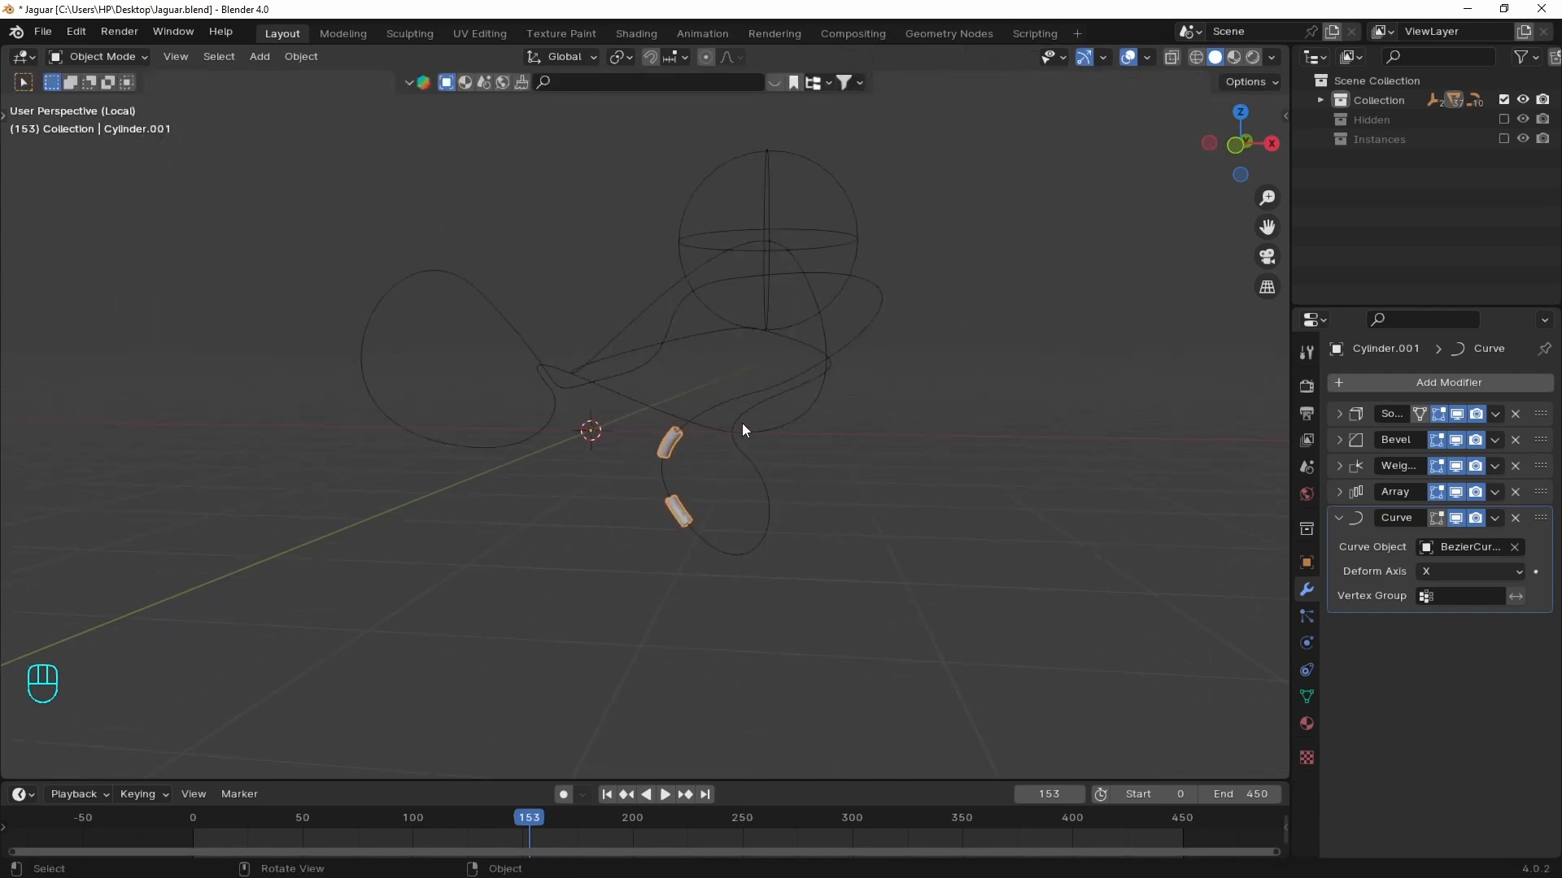
- At frame 0 in the right orthographic view, draw a short annotation line across the upper end of the lower tube
{"action": "key", "text": "shift+Left"}
{"action": "middle_click_drag", "start_coordinate": [501, 604], "coordinate": [615, 504]}
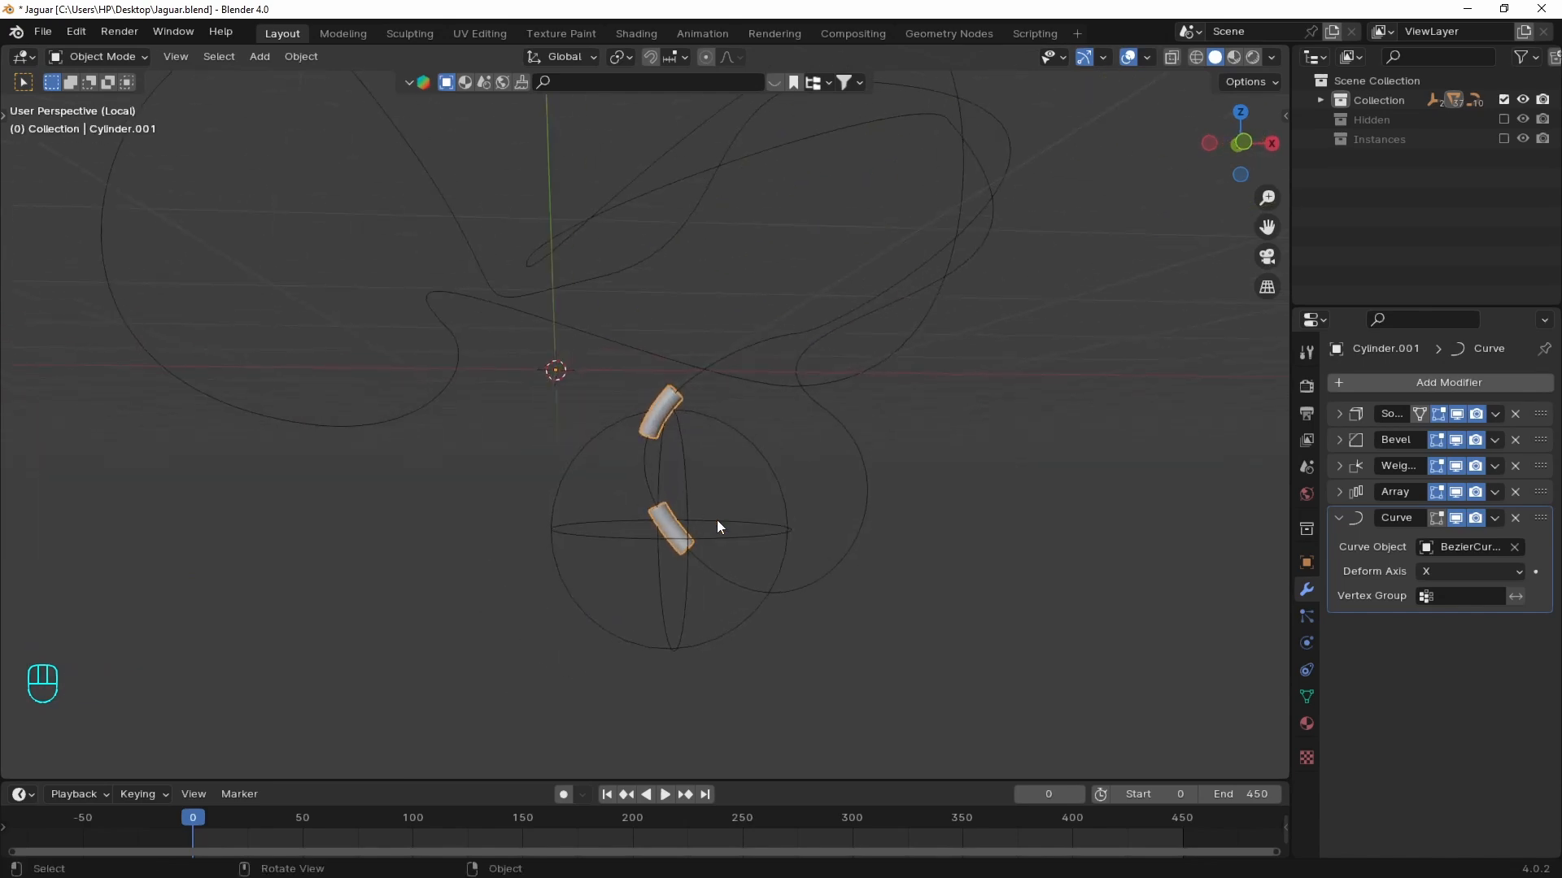
{"action": "middle_click_drag", "start_coordinate": [717, 520], "coordinate": [663, 494]}
{"action": "key", "text": "grave"}
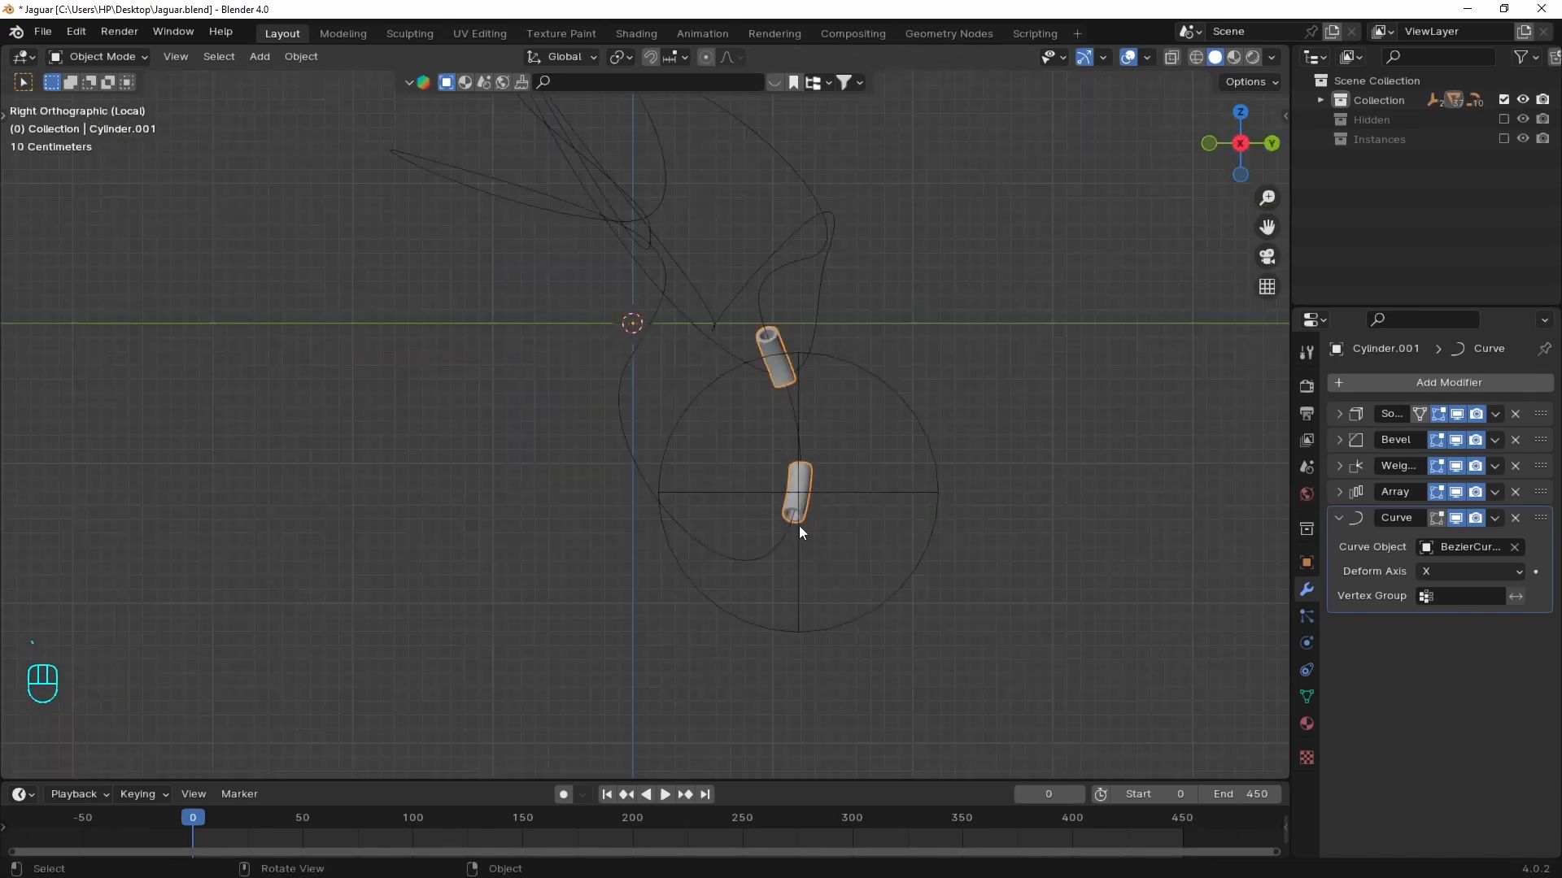
{"action": "scroll", "coordinate": [818, 534], "scroll_direction": "up", "scroll_amount": 2}
{"action": "middle_click_drag", "start_coordinate": [818, 534], "coordinate": [745, 629], "text": "shift"}
{"action": "scroll", "coordinate": [747, 533], "scroll_direction": "down", "scroll_amount": 2}
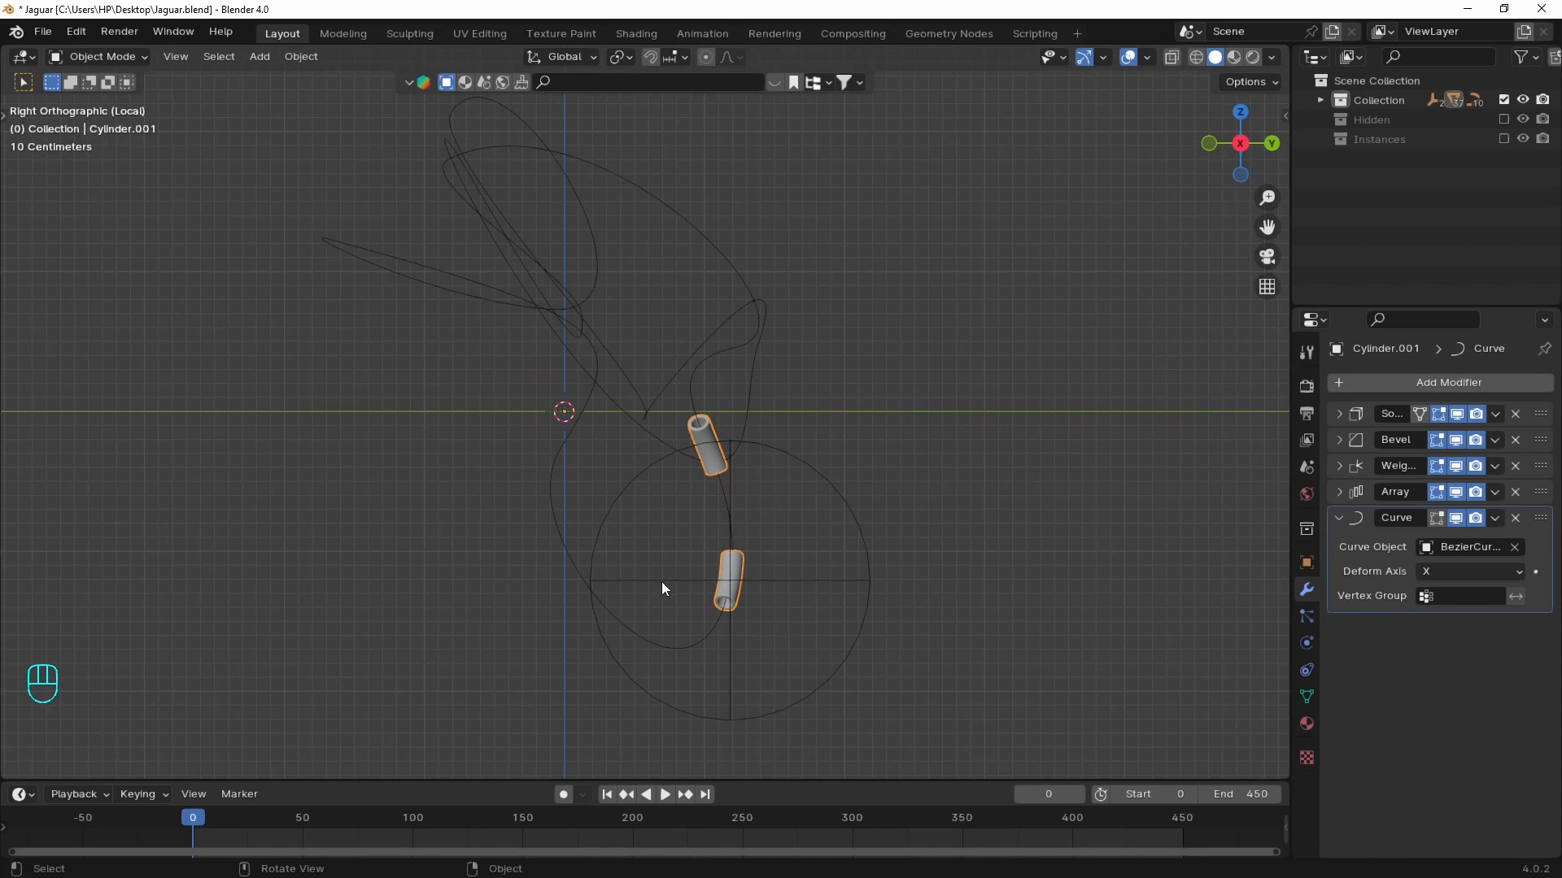
{"action": "left_click_drag", "start_coordinate": [712, 552], "coordinate": [759, 549]}
- Insert a location keyframe for the cylinder at frame 0 with X at 0 m
{"action": "key", "text": "n"}
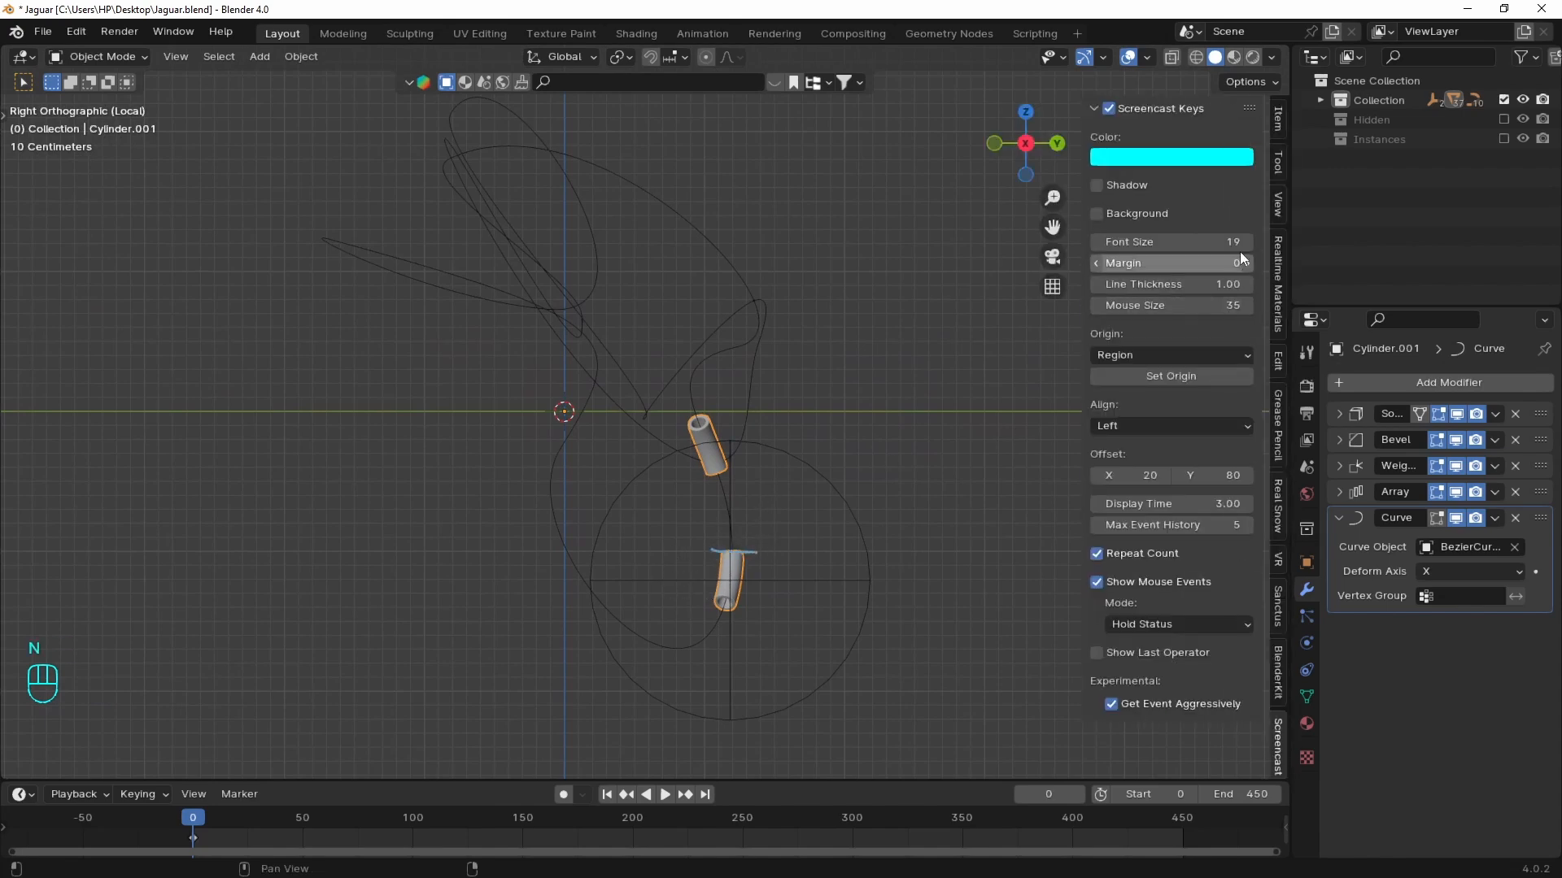
{"action": "left_click", "coordinate": [1278, 117]}
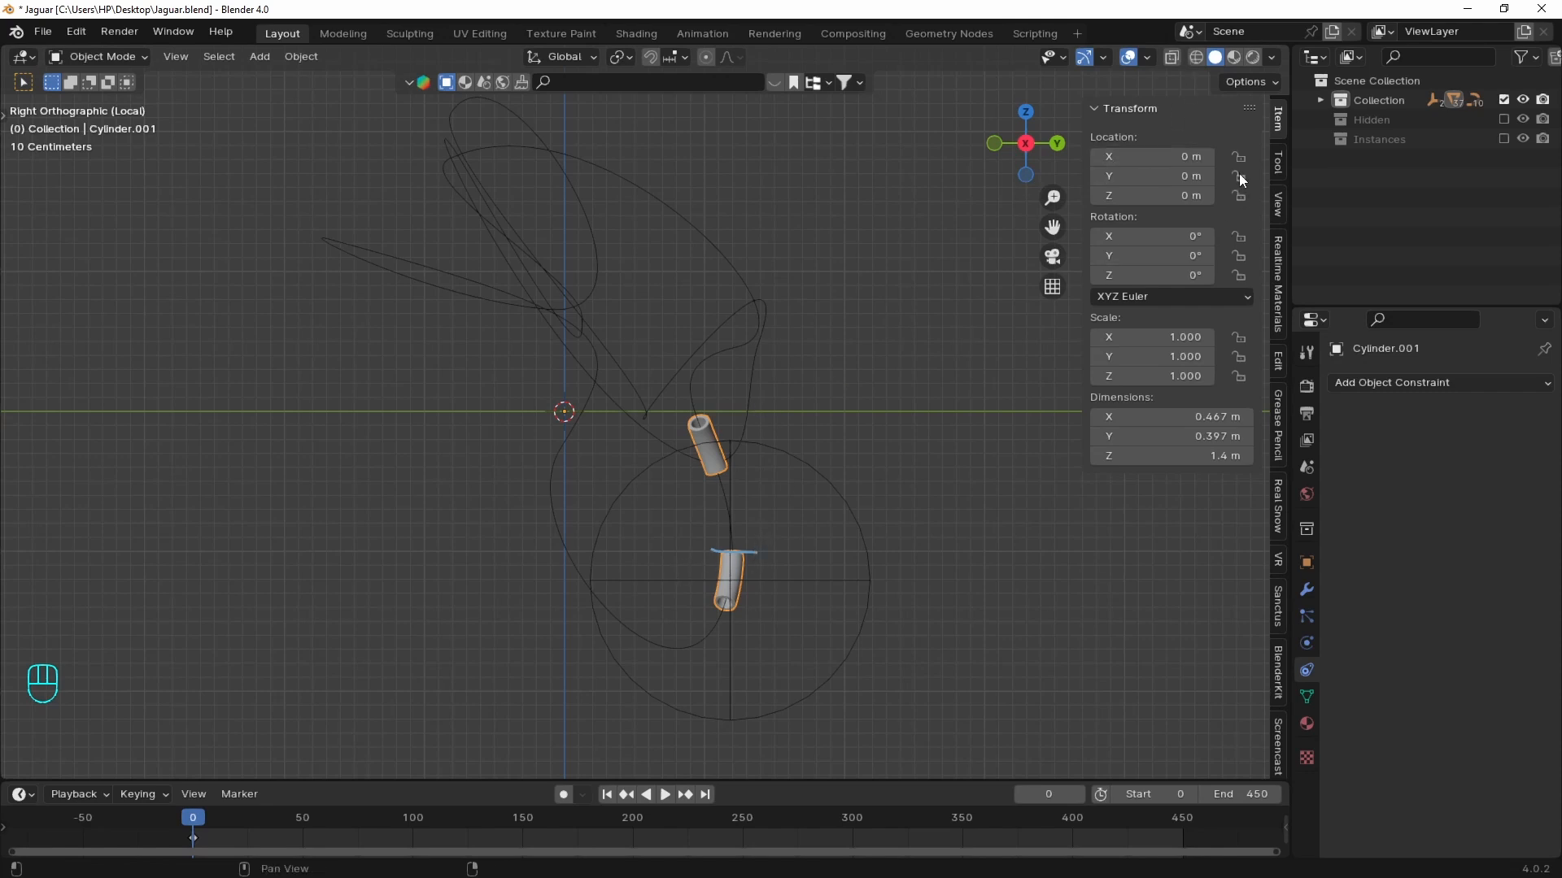
{"action": "key", "text": "i"}
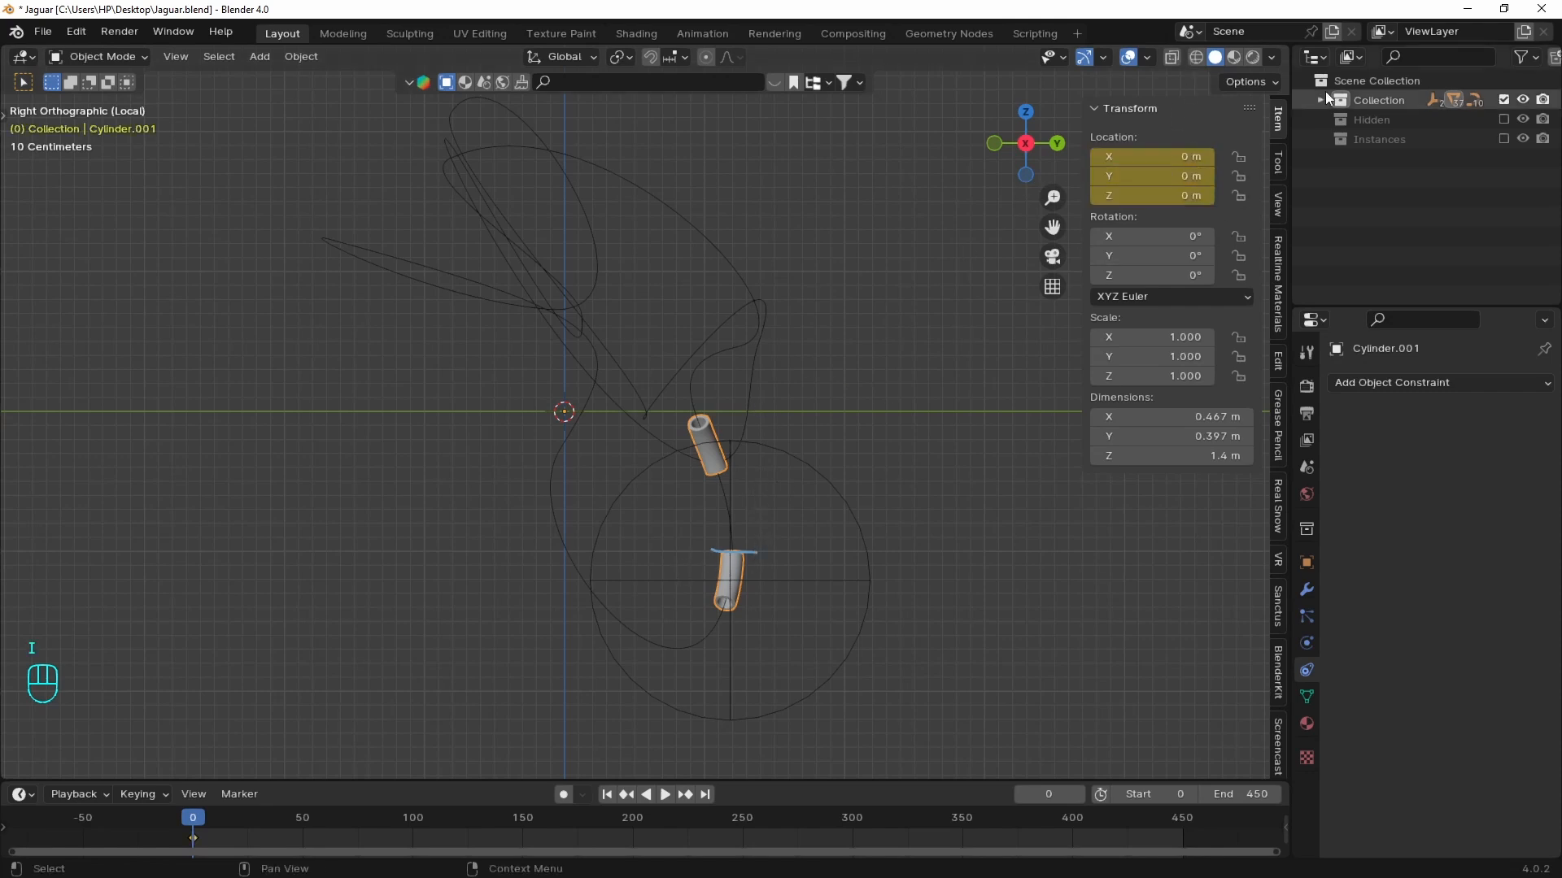
{"action": "left_click_drag", "start_coordinate": [1155, 156], "coordinate": [1268, 157]}
- Keyframe the empty's Follow Path offset as -100 at frame 450 and play back its reversed travel
{"action": "left_click", "coordinate": [803, 516]}
{"action": "key", "text": "space"}
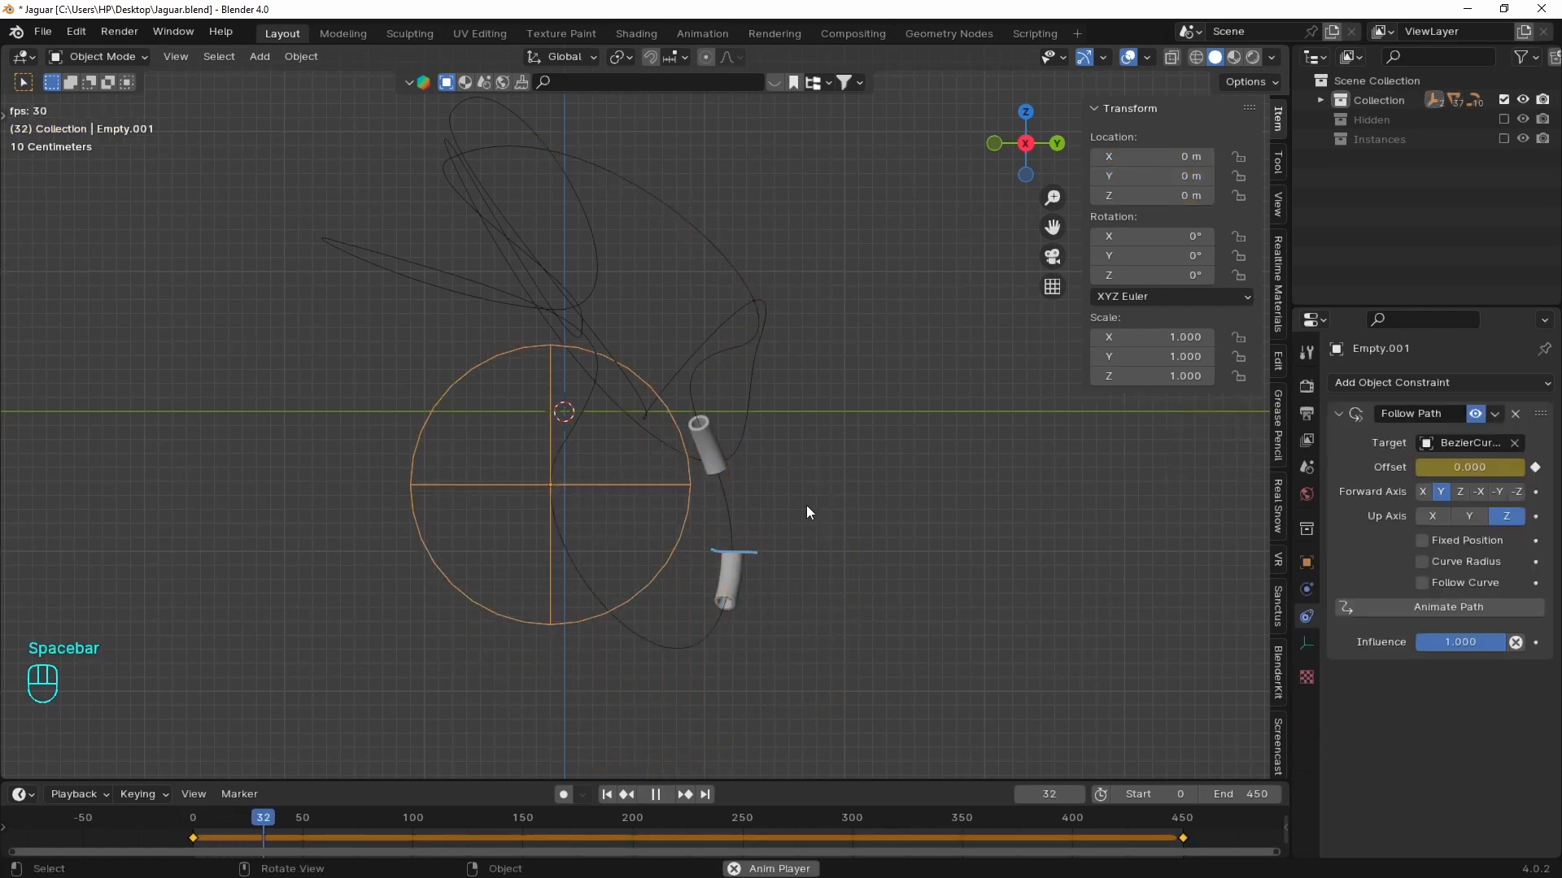
{"action": "key", "text": "space"}
{"action": "key", "text": "shift+Right"}
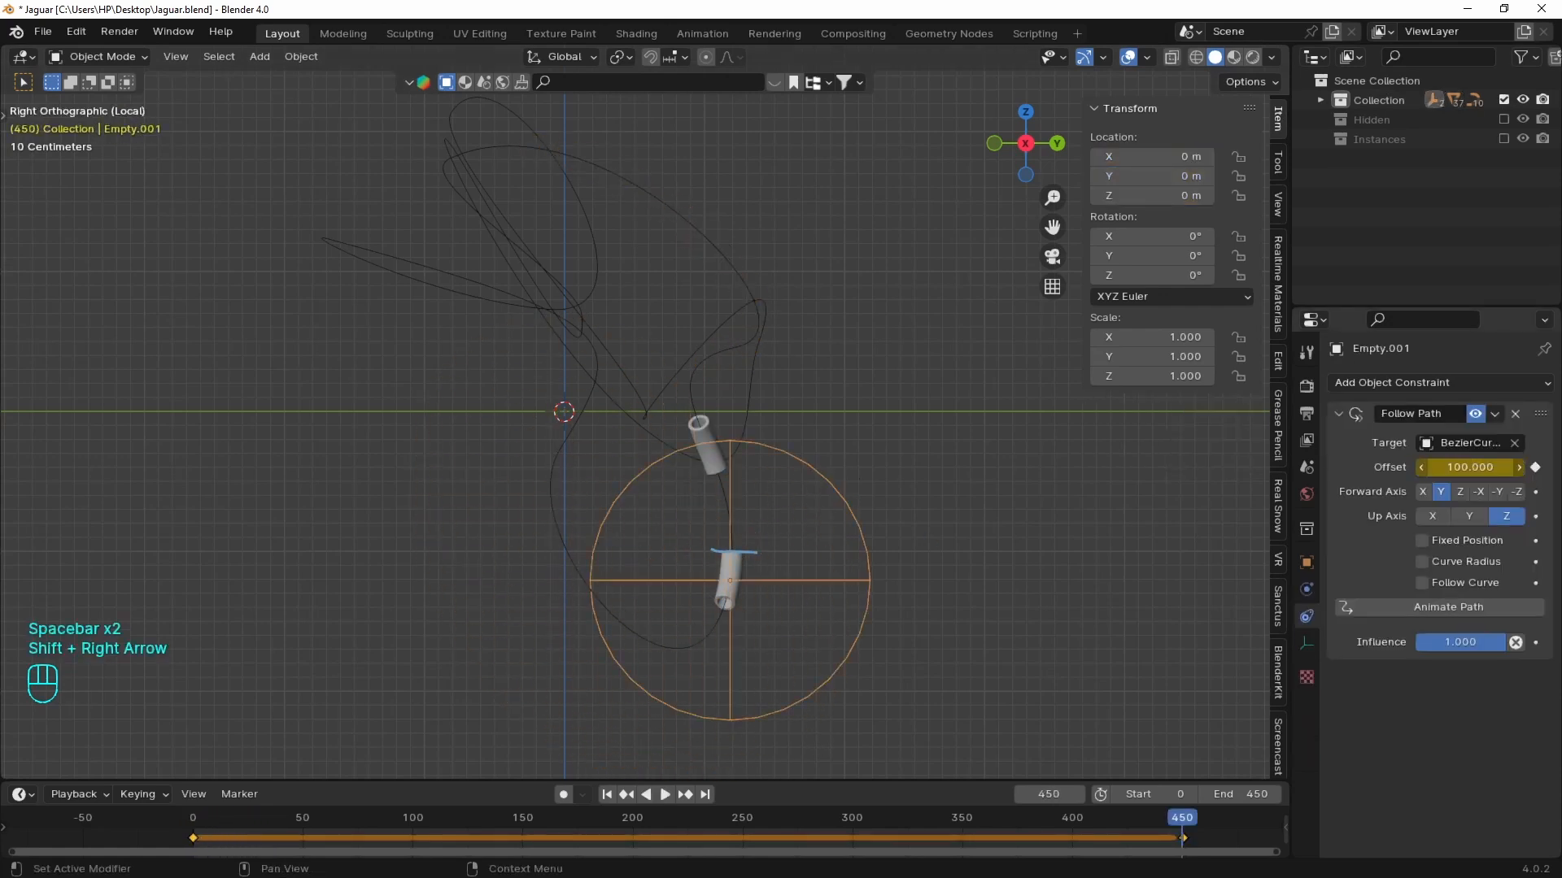
{"action": "left_click", "coordinate": [1462, 466]}
{"action": "type", "text": "000"}
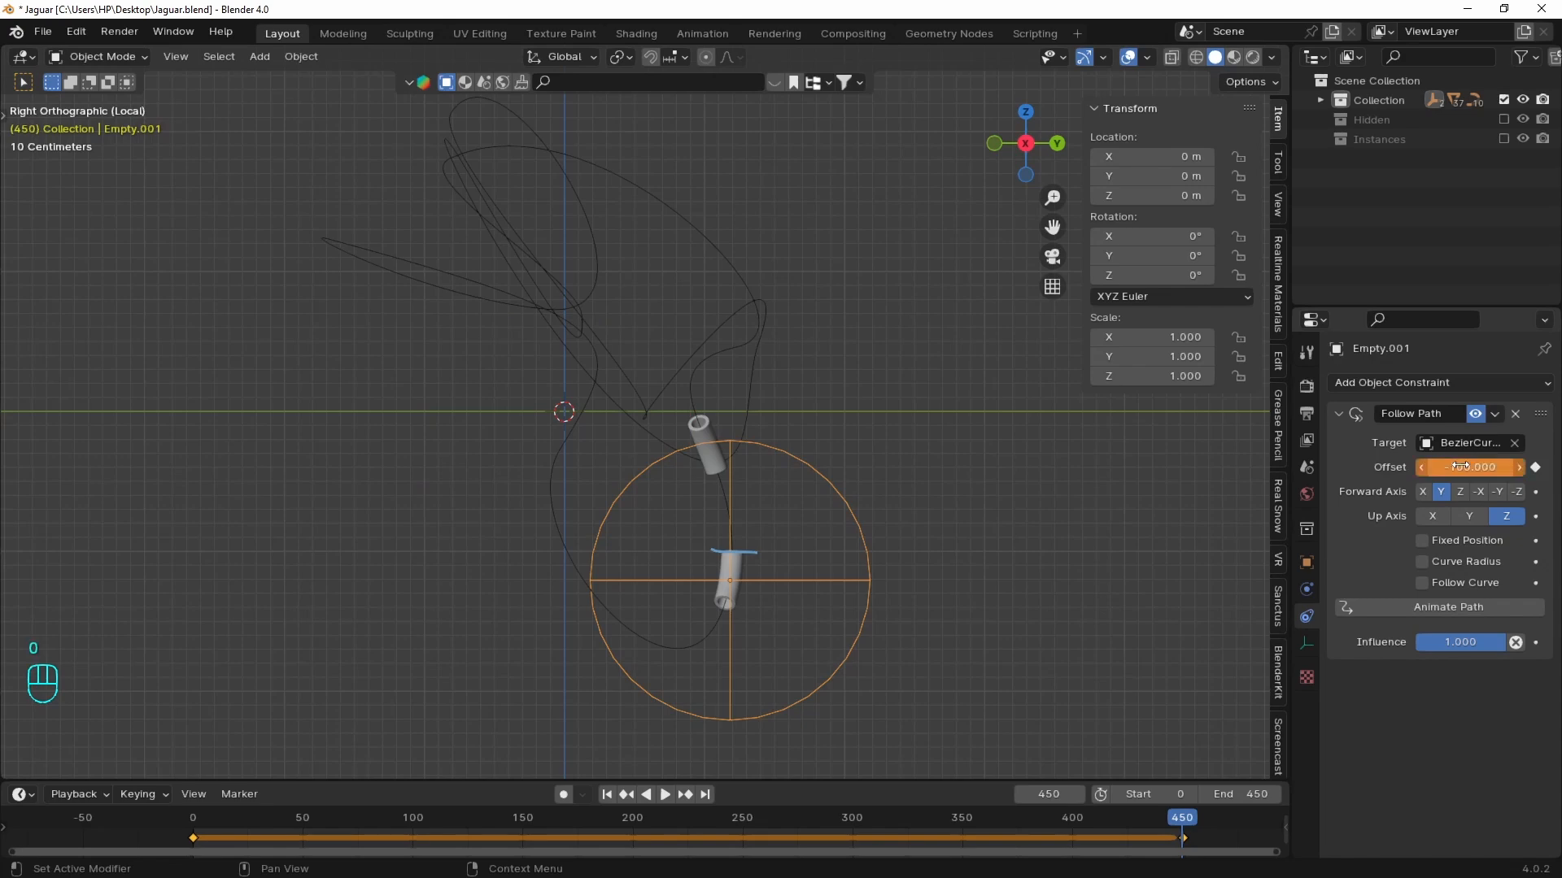
{"action": "key", "text": "Return"}
{"action": "key", "text": "i"}
{"action": "key", "text": "space"}
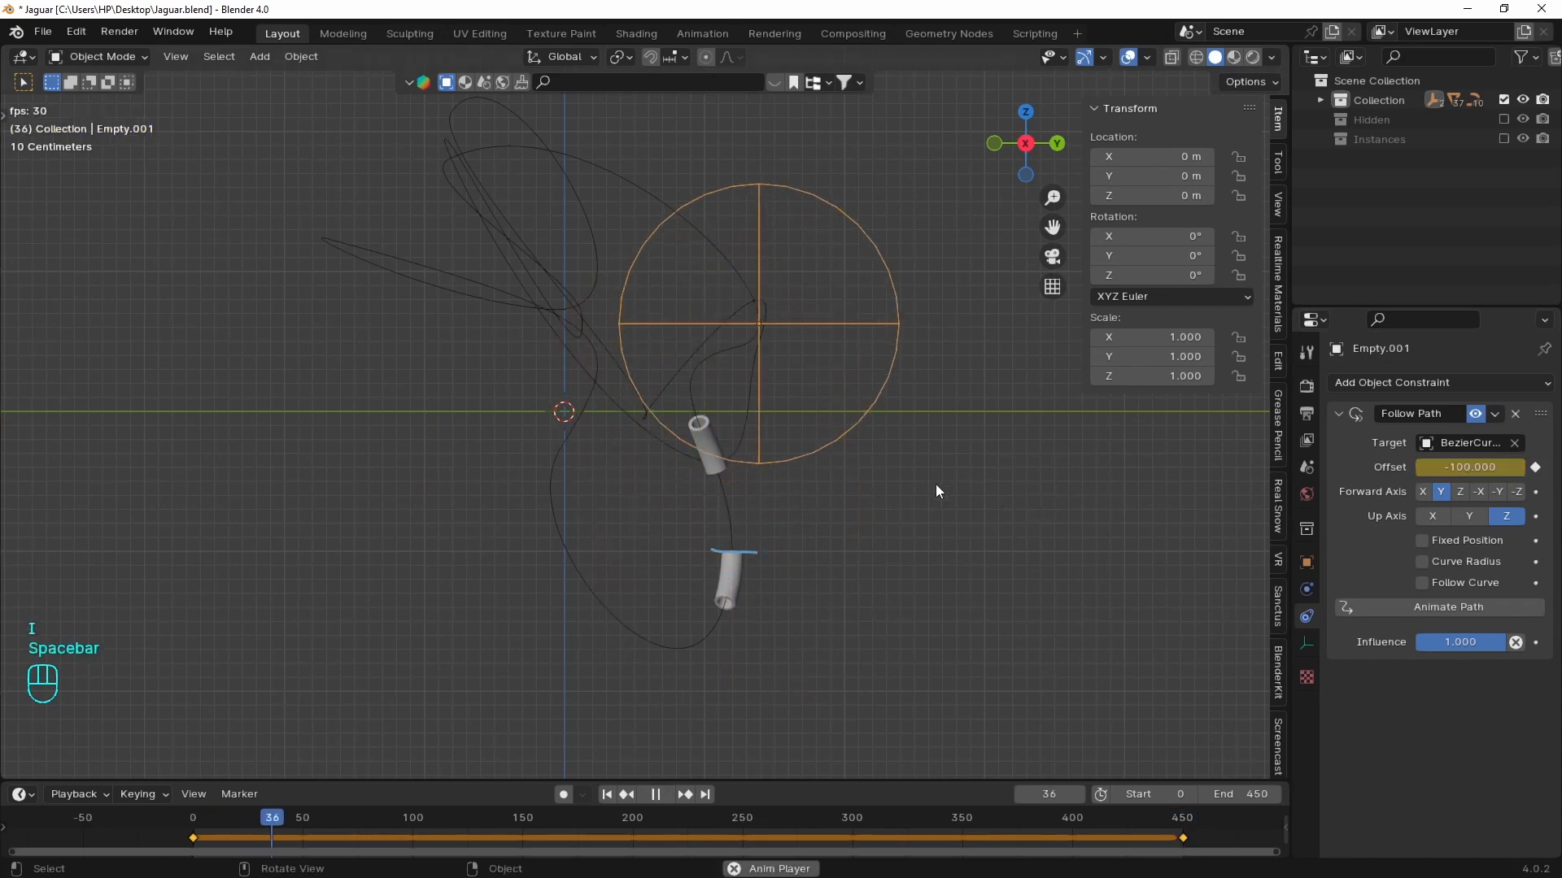
{"action": "key", "text": "space"}
{"action": "key", "text": "shift+Left"}
- Select the cylinder and go to the last frame, 450
{"action": "left_click", "coordinate": [734, 445]}
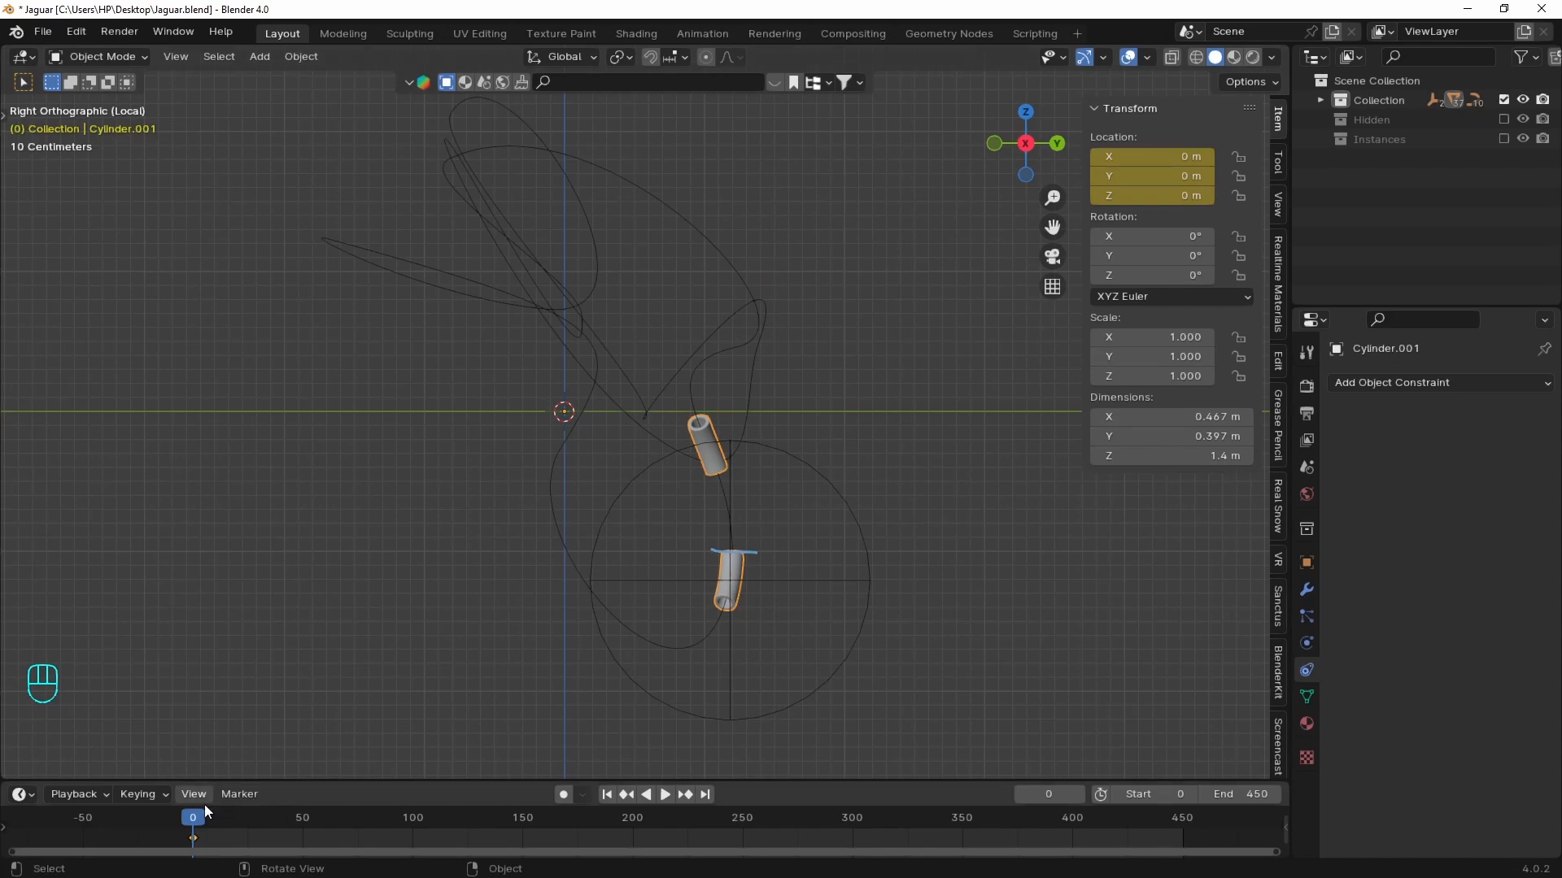
{"action": "key", "text": "shift+Right"}
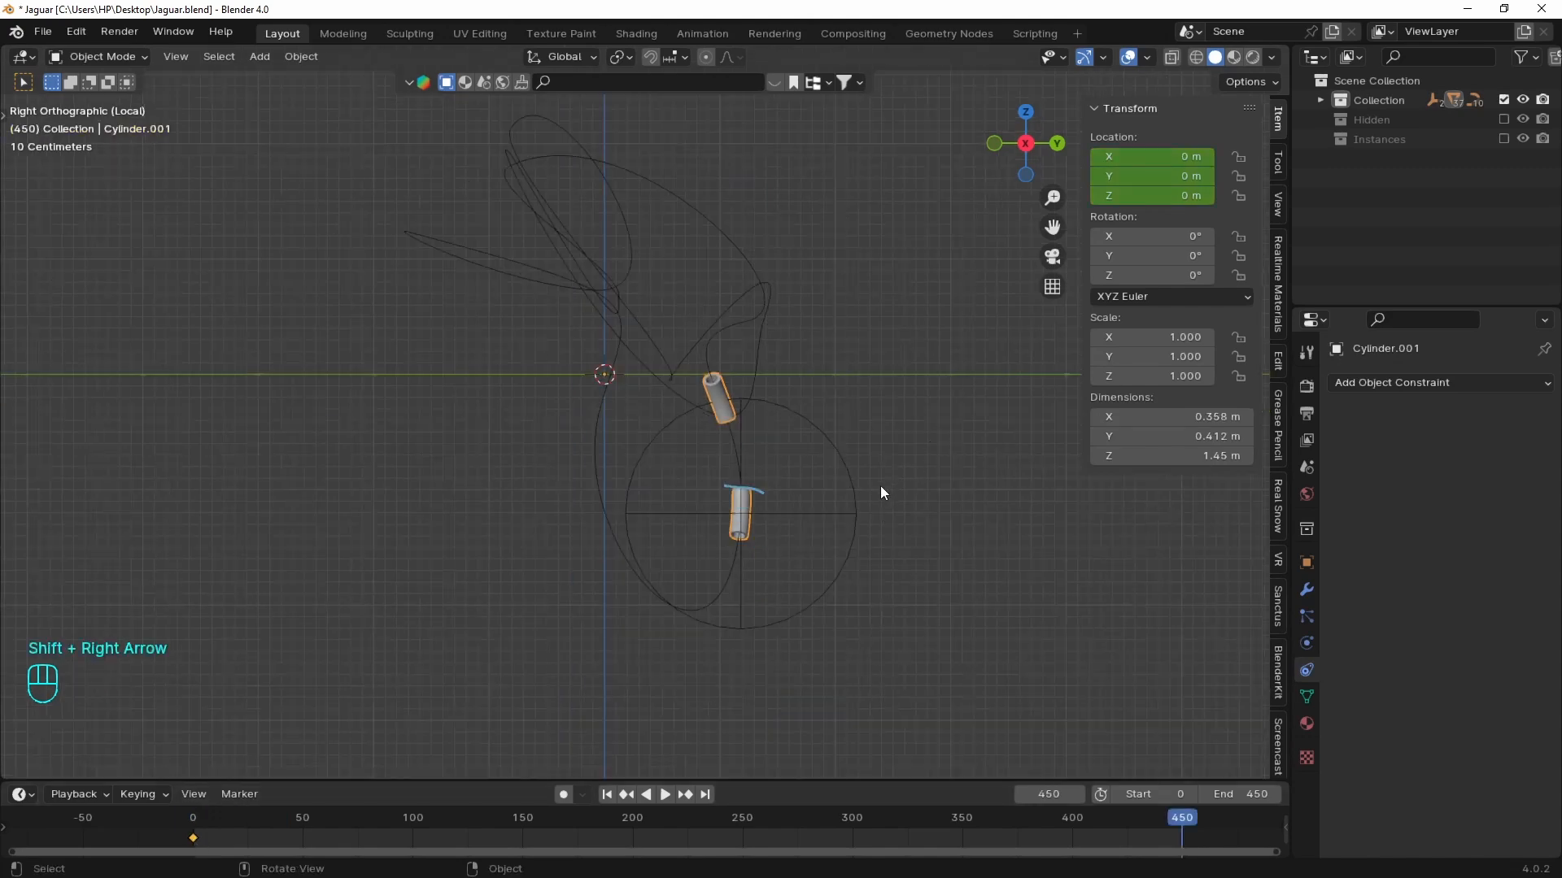
- Try moving the cylinder along its local X axis at frame 450
{"action": "key", "text": "g"}
{"action": "key", "text": "x"}
{"action": "key", "text": "x"}
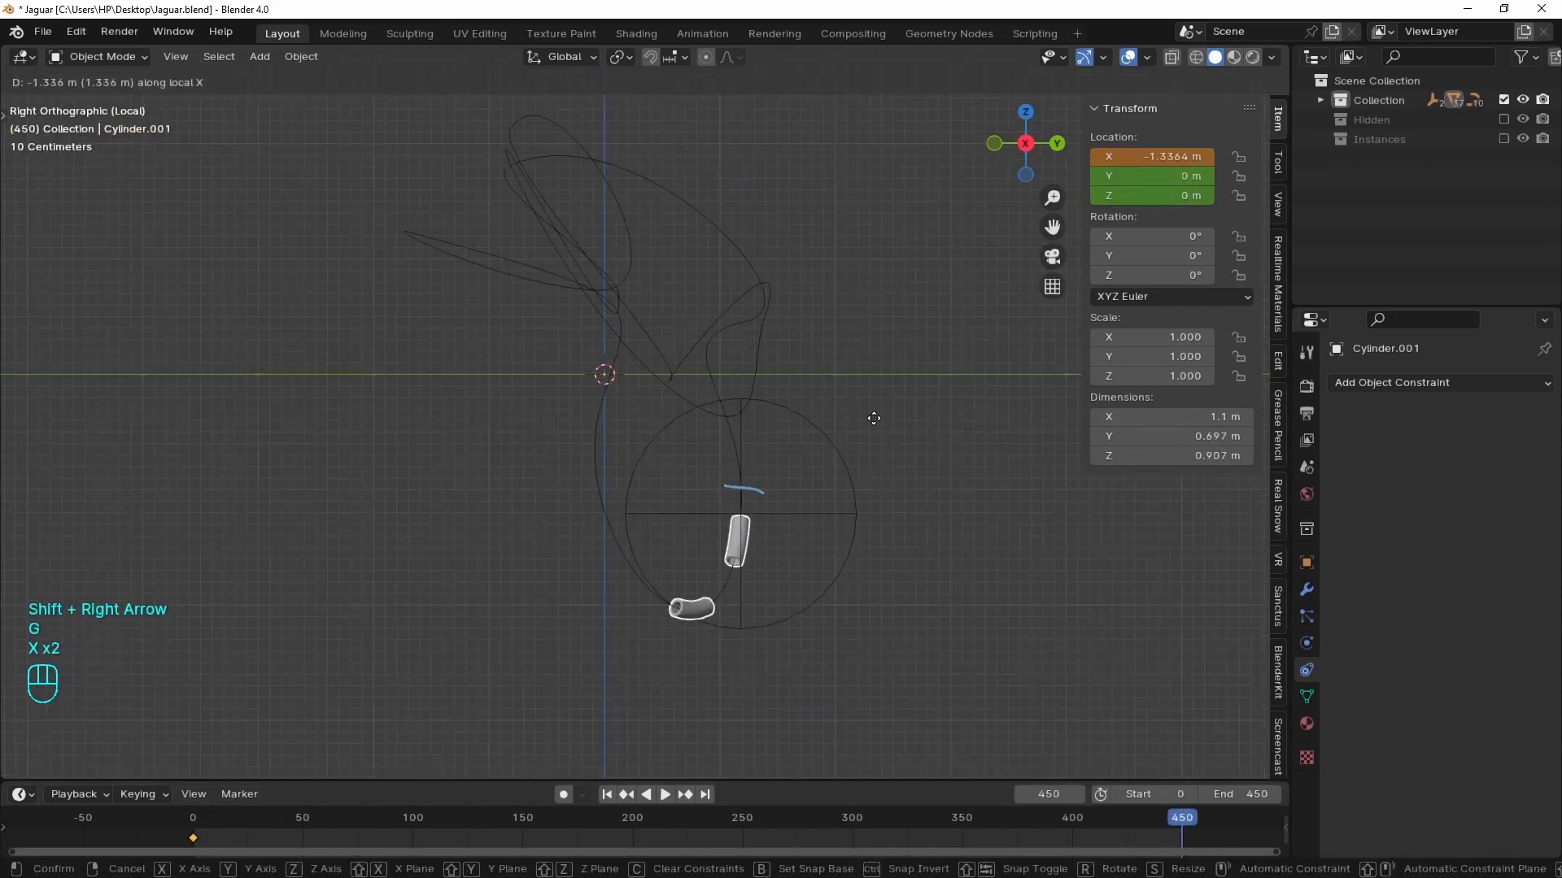
{"action": "right_click", "coordinate": [848, 491]}
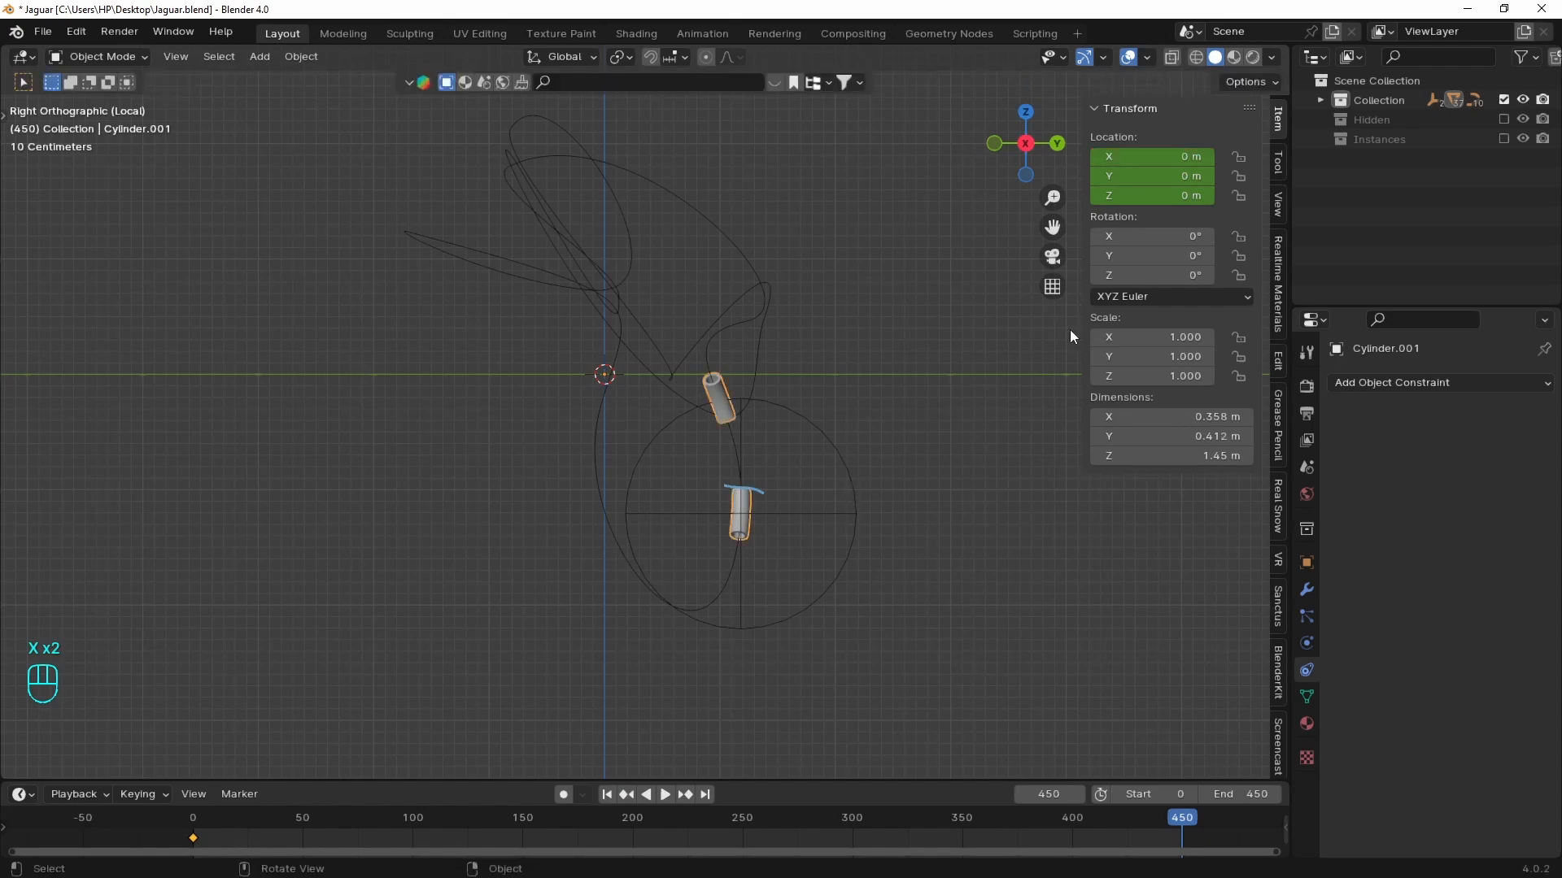
- Set the cylinder's X location to 39.39 m so the tube meets the annotation line, and keyframe its location at frame 450
{"action": "left_click_drag", "start_coordinate": [1155, 156], "coordinate": [1286, 156]}
{"action": "left_click_drag", "start_coordinate": [1155, 156], "coordinate": [1179, 156], "text": "shift"}
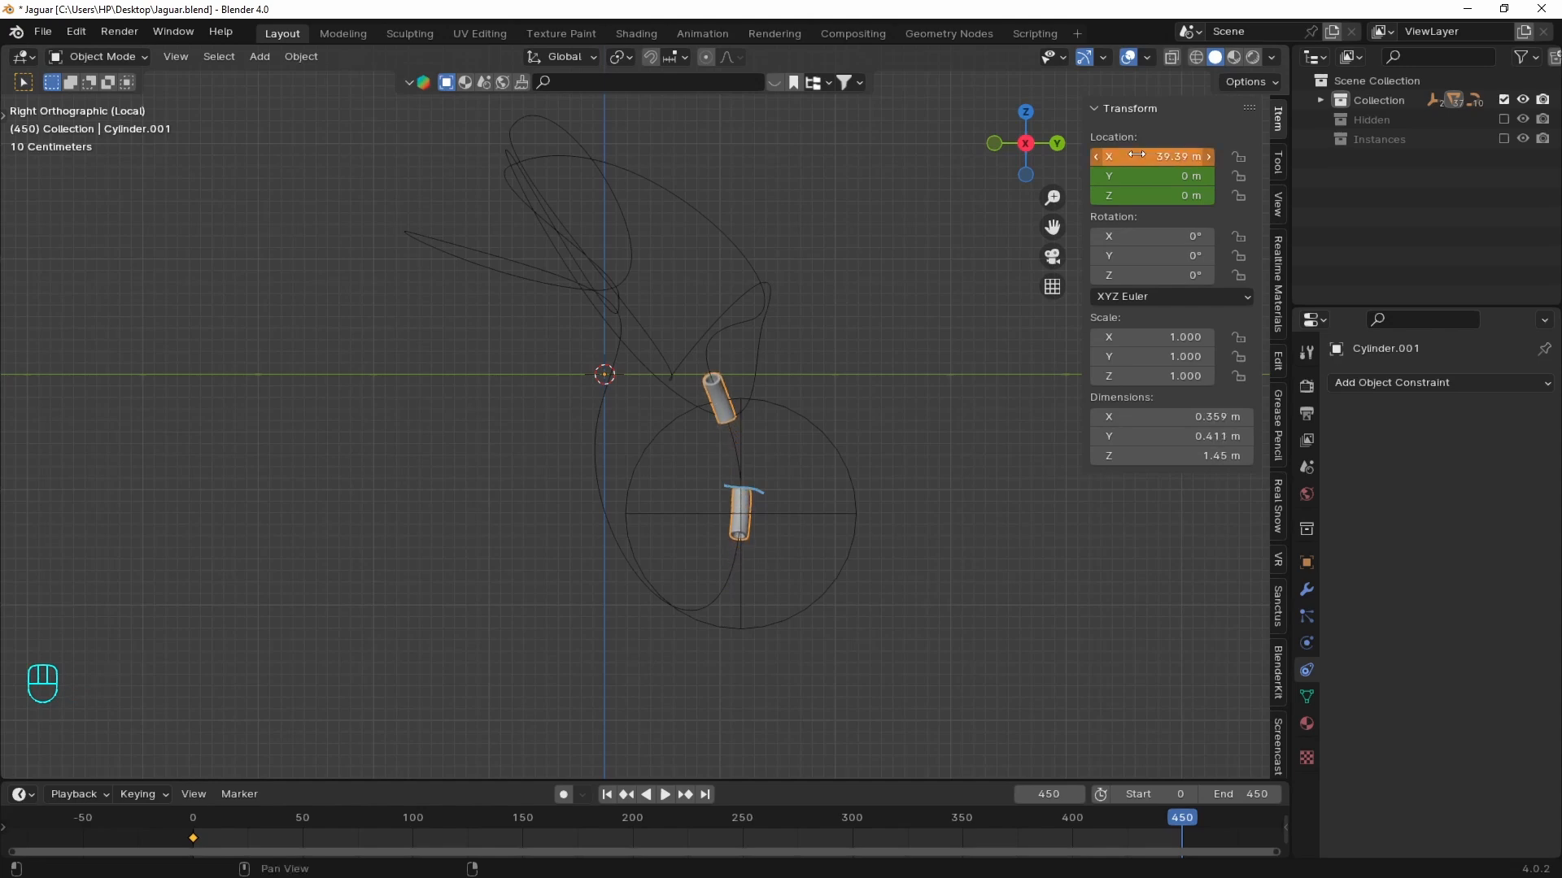
{"action": "key", "text": "i"}
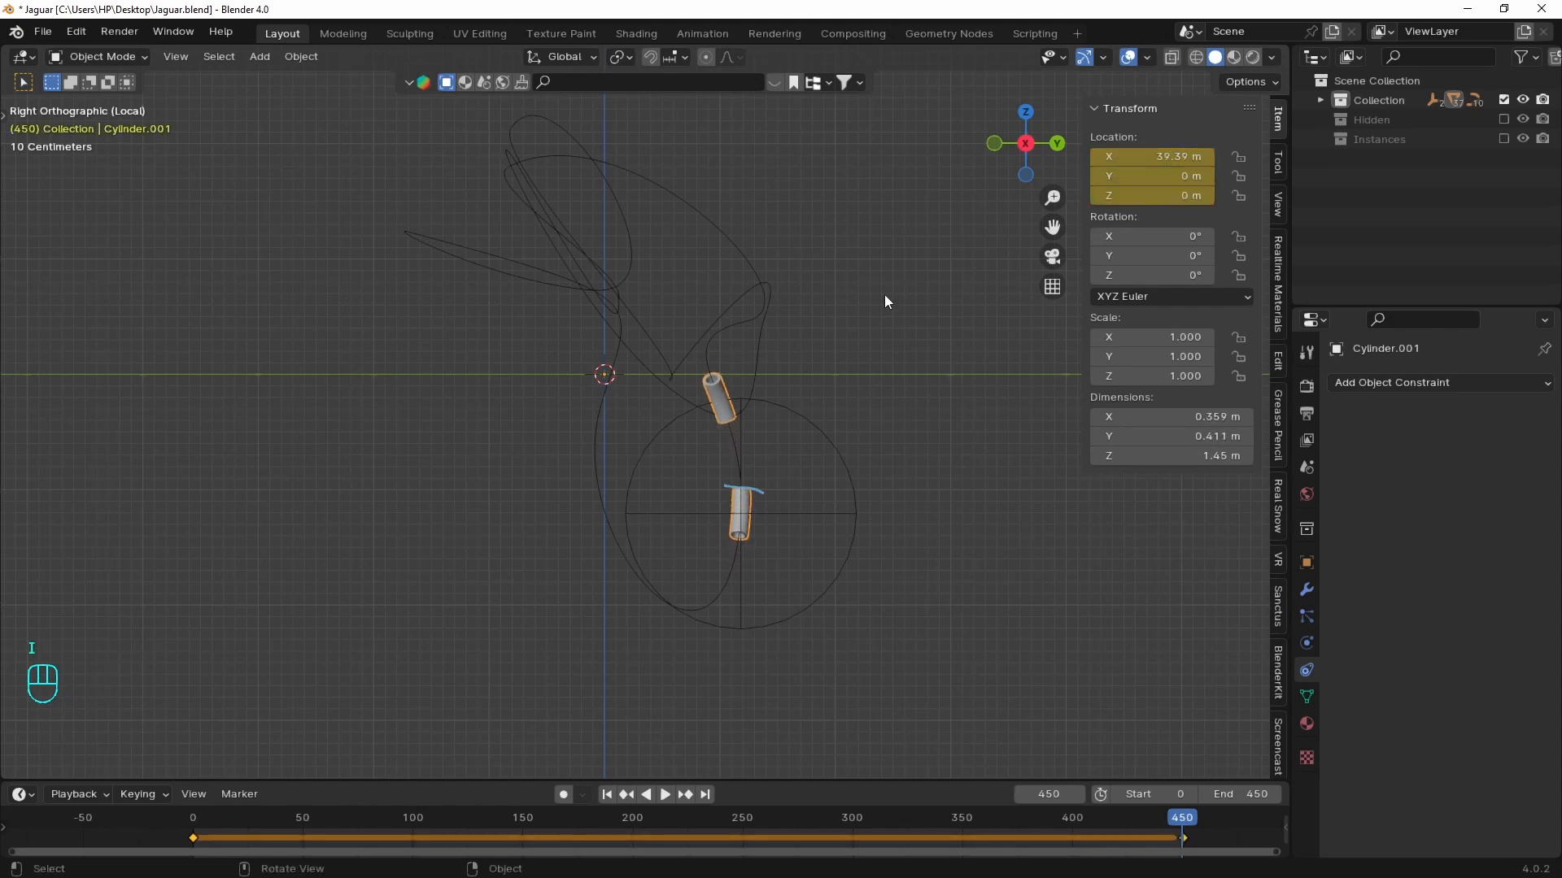
- Compare the tubes' positions at frames 0 and 450 to check that the loop matches
{"action": "key", "text": "shift+Right"}
{"action": "key", "text": "shift+Left"}
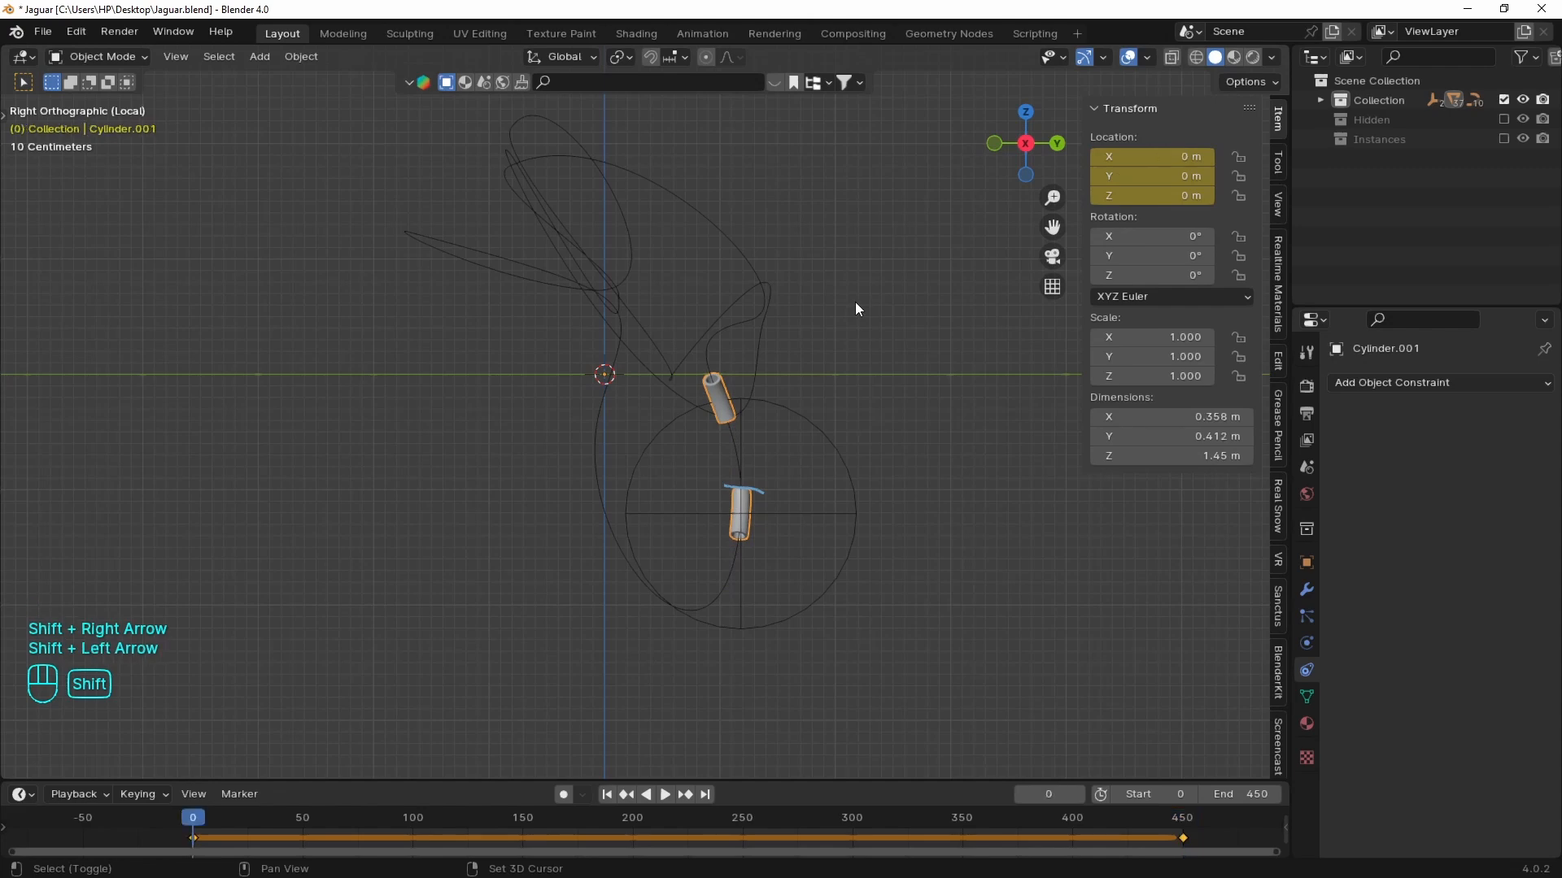
{"action": "key", "text": "shift+Right"}
{"action": "key", "text": "shift+Left"}
{"action": "key", "text": "shift+Right"}
{"action": "key", "text": "shift+Left"}
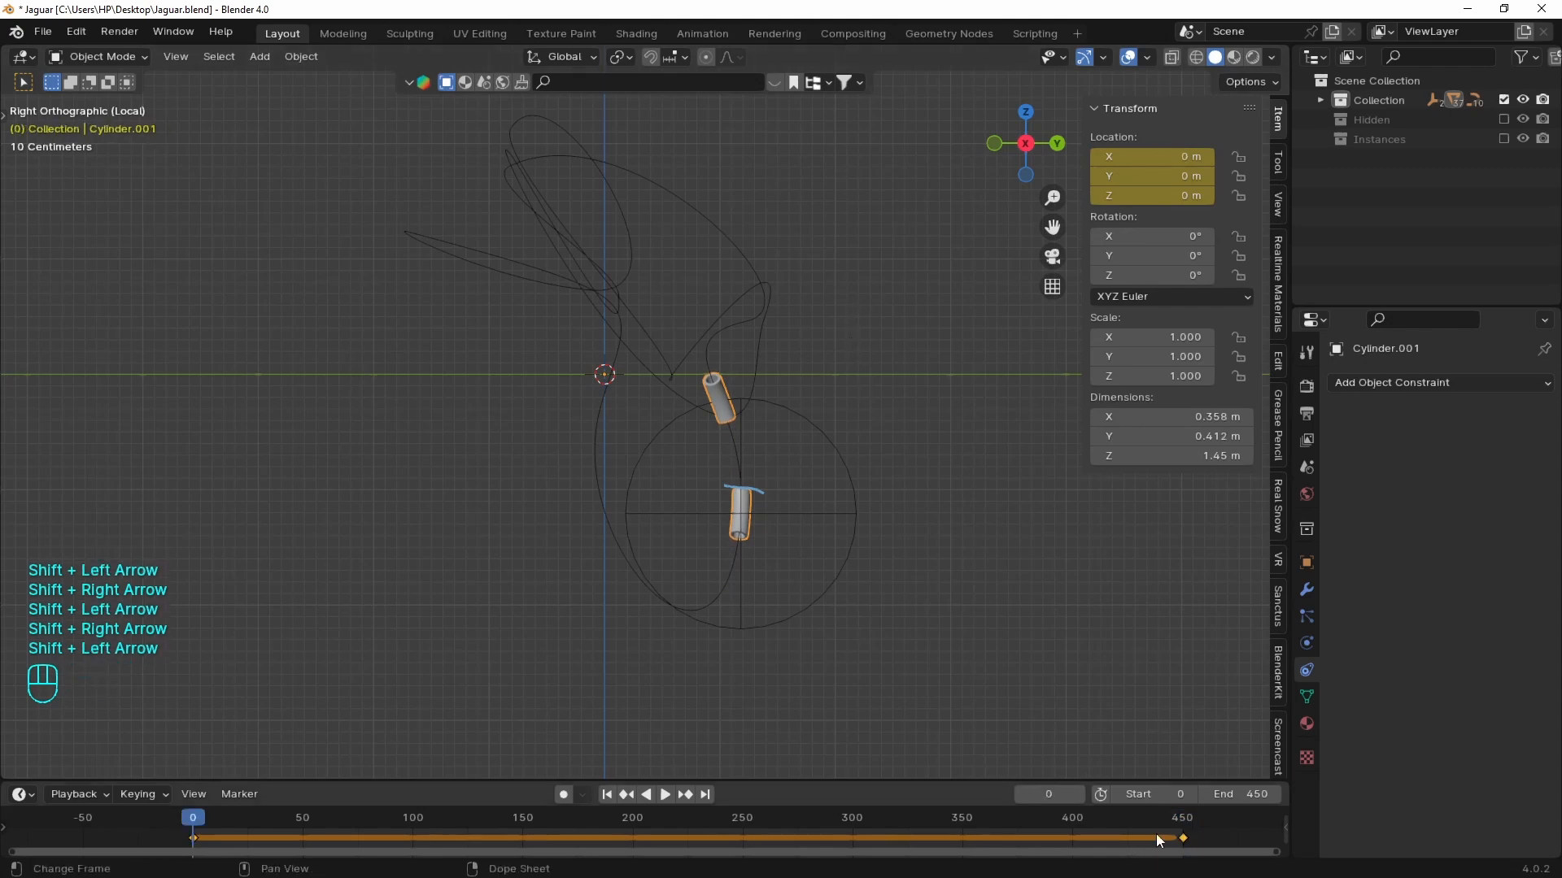
- Try a playback start of frame 1, compare the tubes between the first and last frames, and restore the start to 0
{"action": "left_click", "coordinate": [1159, 796]}
{"action": "key", "text": "shift+Left"}
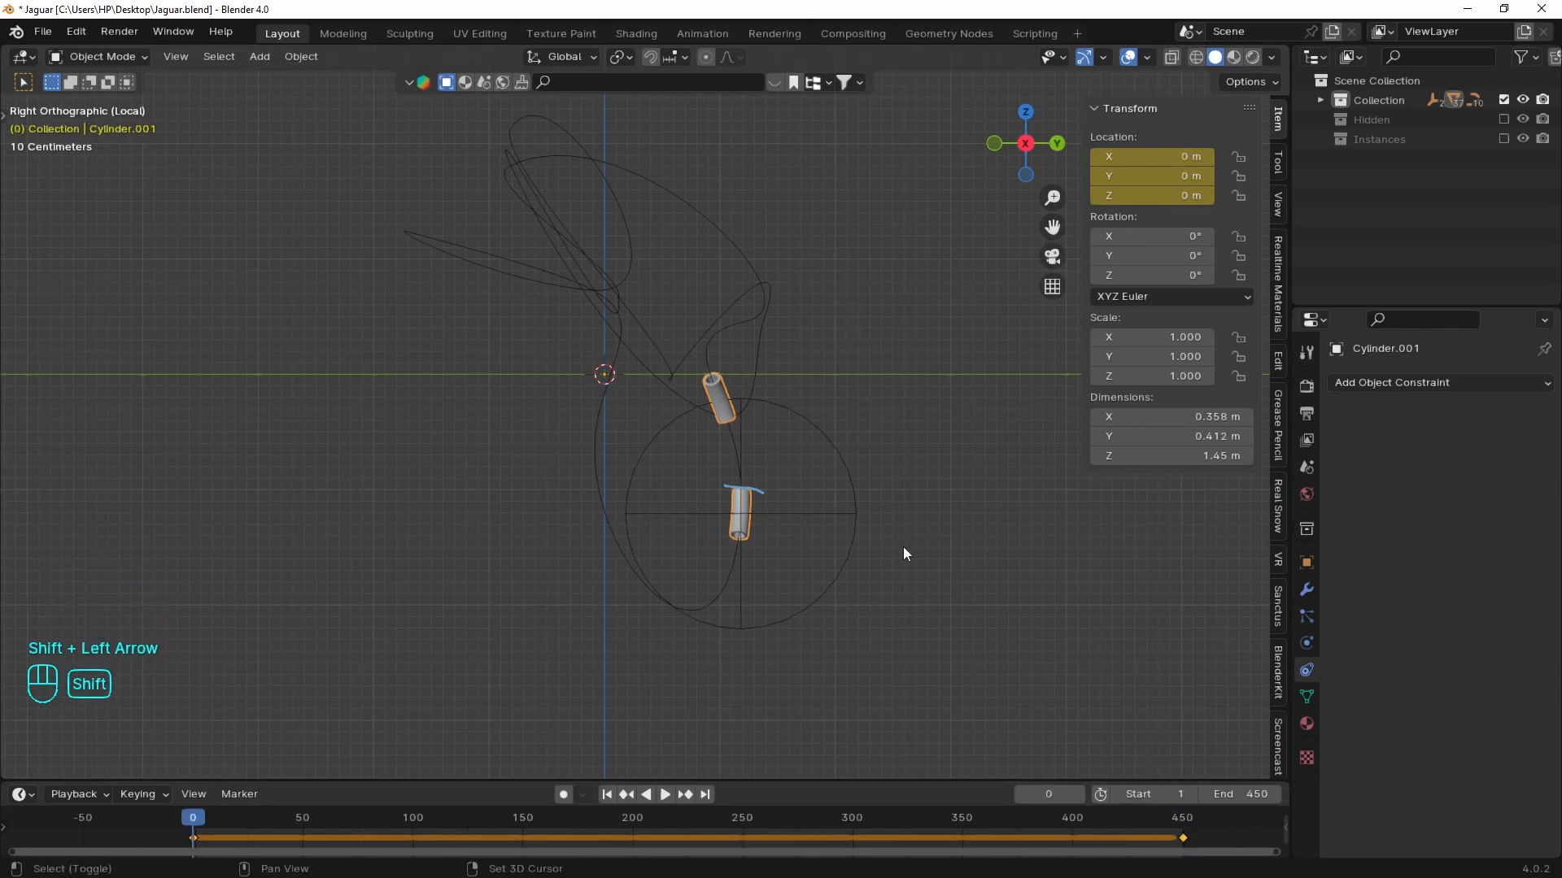
{"action": "key", "text": "shift+Right"}
{"action": "key", "text": "shift+Left"}
{"action": "key", "text": "Right"}
{"action": "key", "text": "Right"}
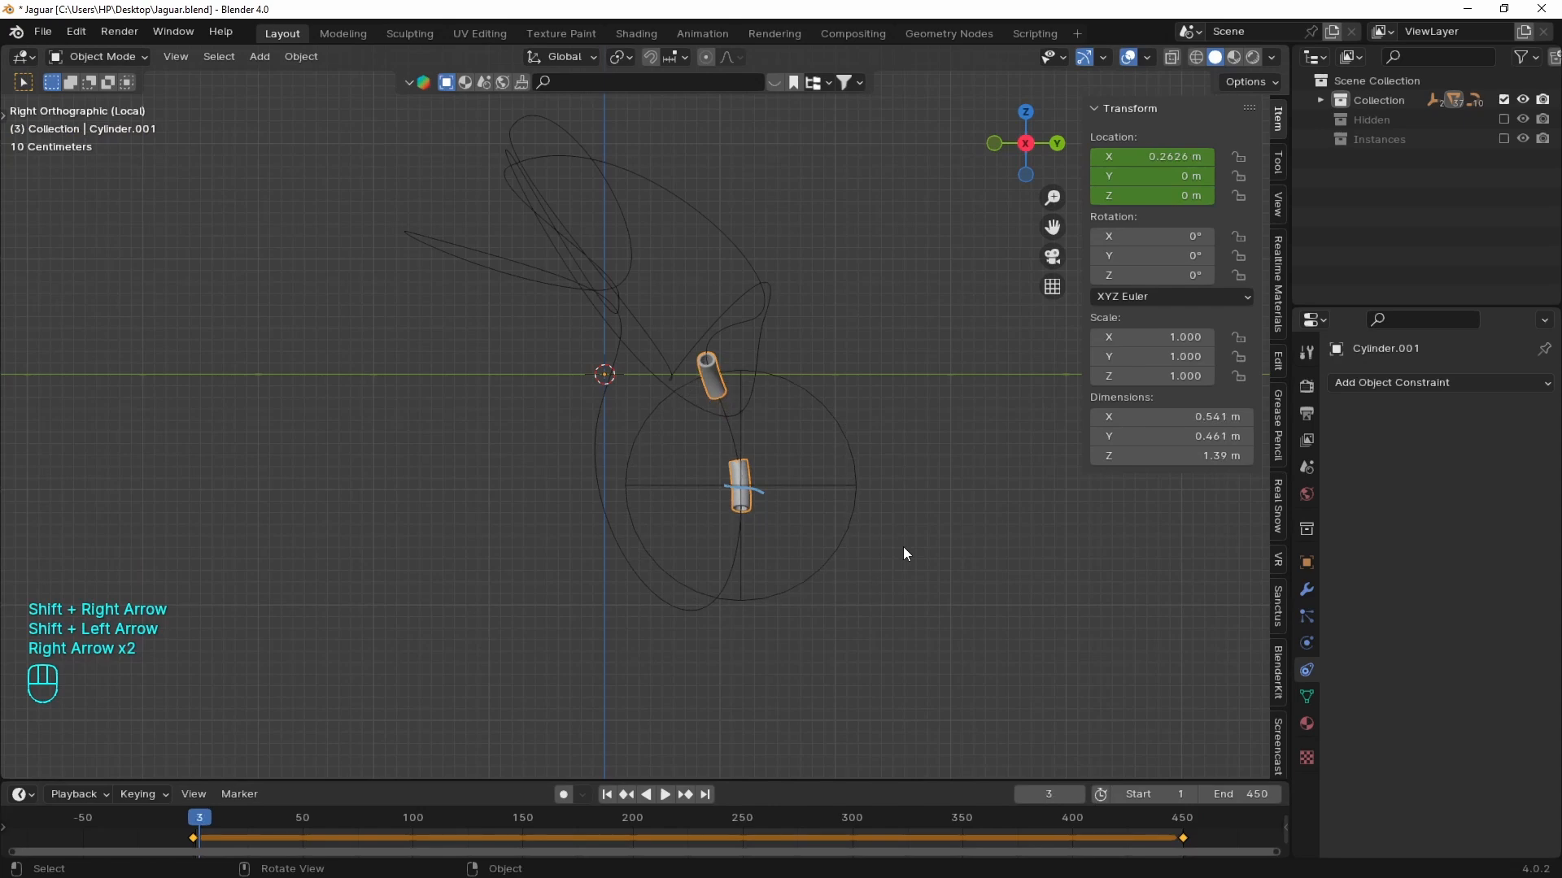
{"action": "left_click_drag", "start_coordinate": [1160, 790], "coordinate": [912, 561]}
- Return from the isolated view to the whole jaguar scene and erase the blue annotation line beside the tube
{"action": "key", "text": "slash"}
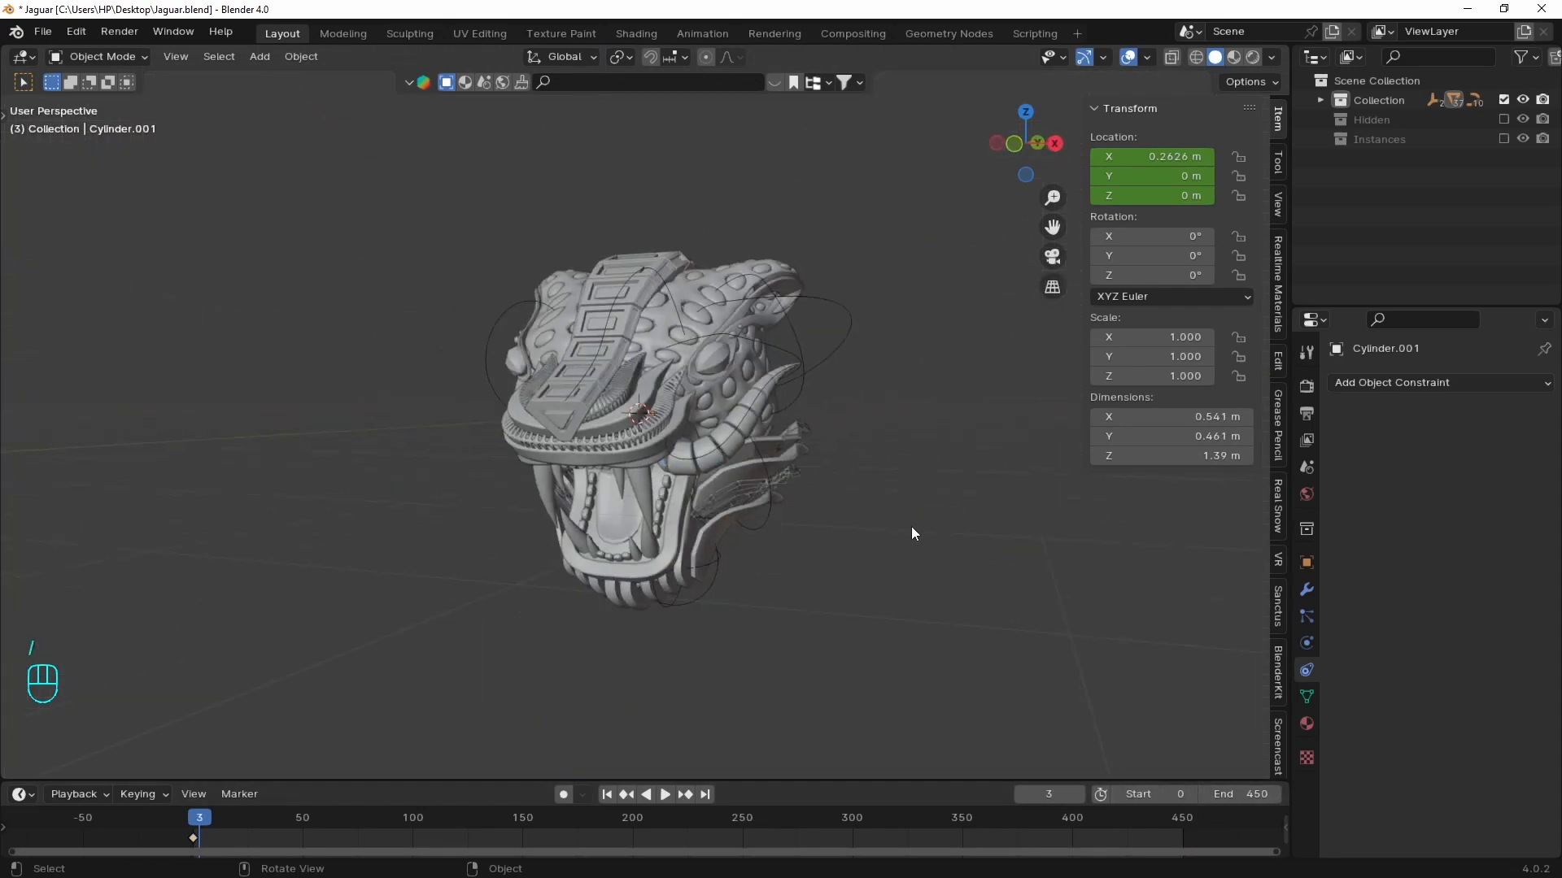
{"action": "key", "text": "space"}
{"action": "key", "text": "space"}
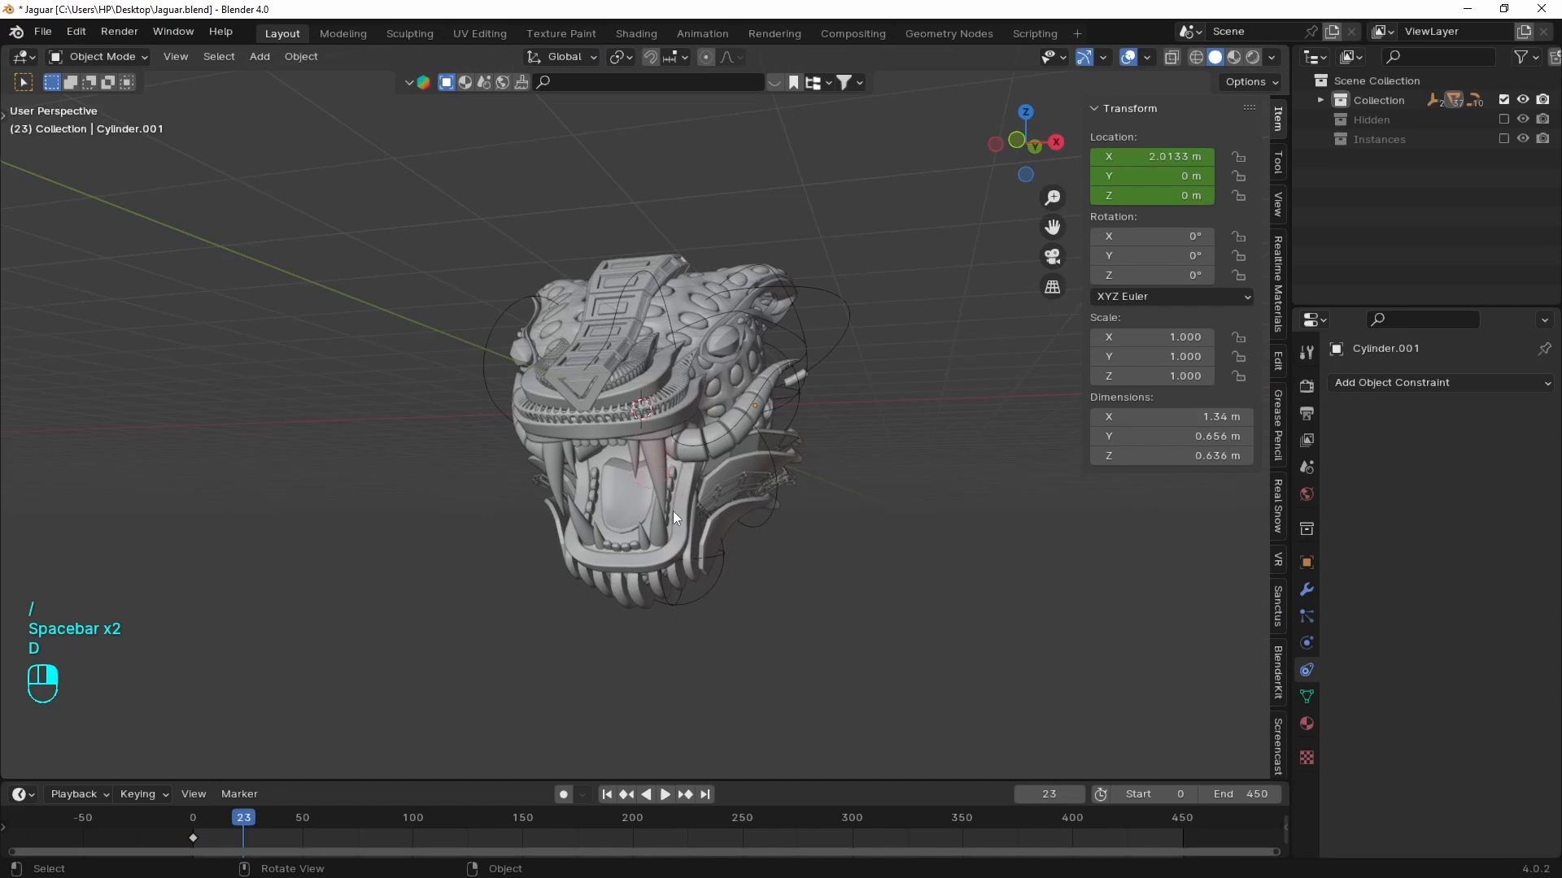
{"action": "key", "text": "d"}
{"action": "key", "text": "d"}
- Play the animation while examining the head from several sides to check how the tubes and the effects follow the path
{"action": "key", "text": "space"}
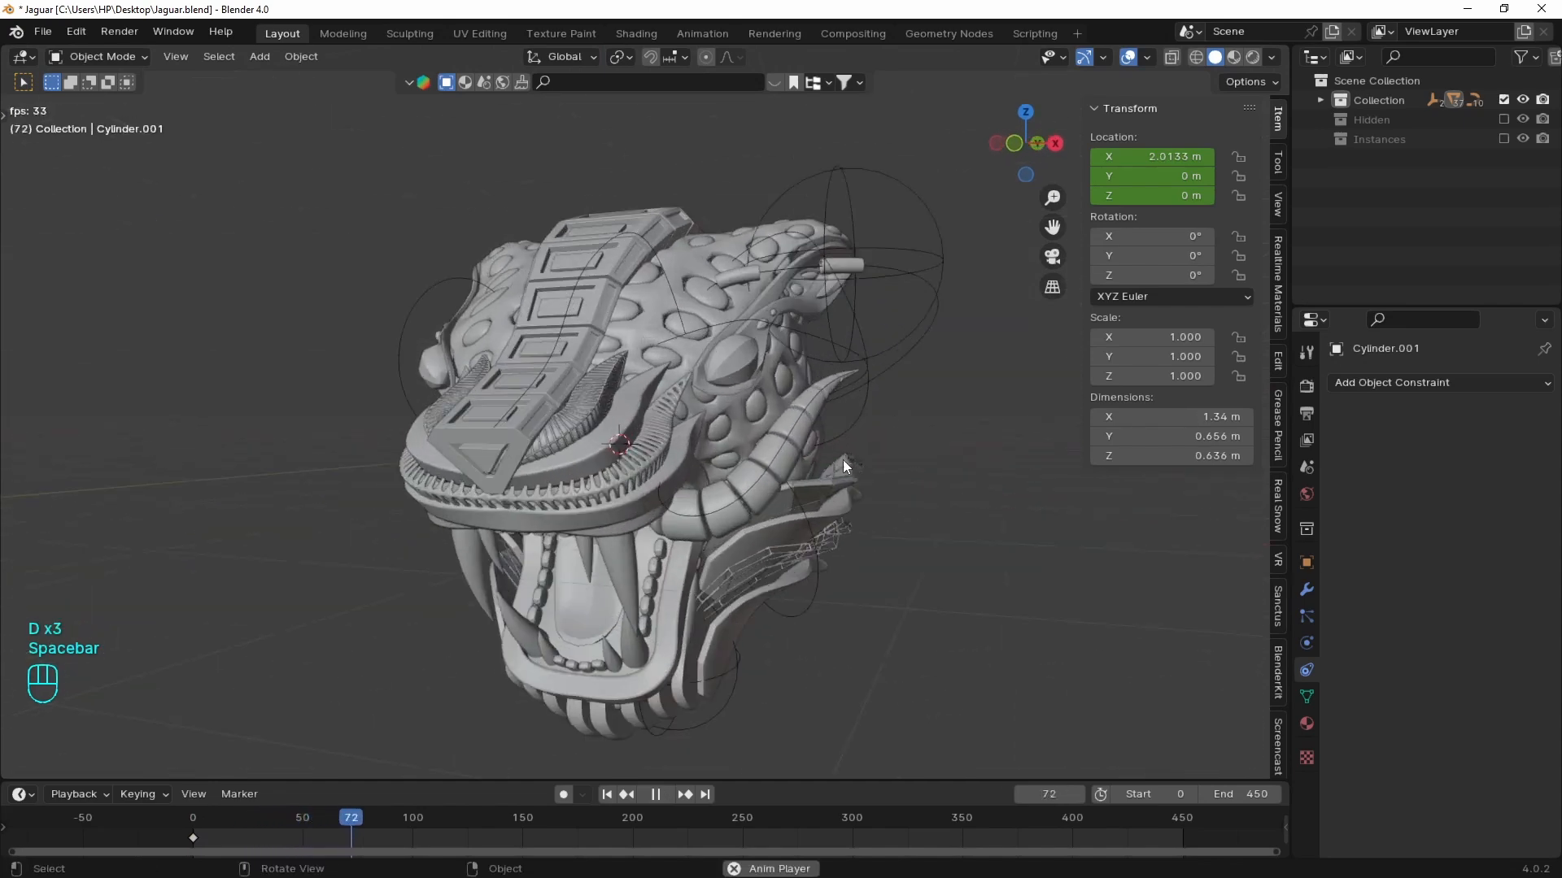
{"action": "middle_click_drag", "start_coordinate": [843, 461], "coordinate": [700, 540]}
{"action": "key", "text": "space"}
{"action": "left_click", "coordinate": [1044, 819]}
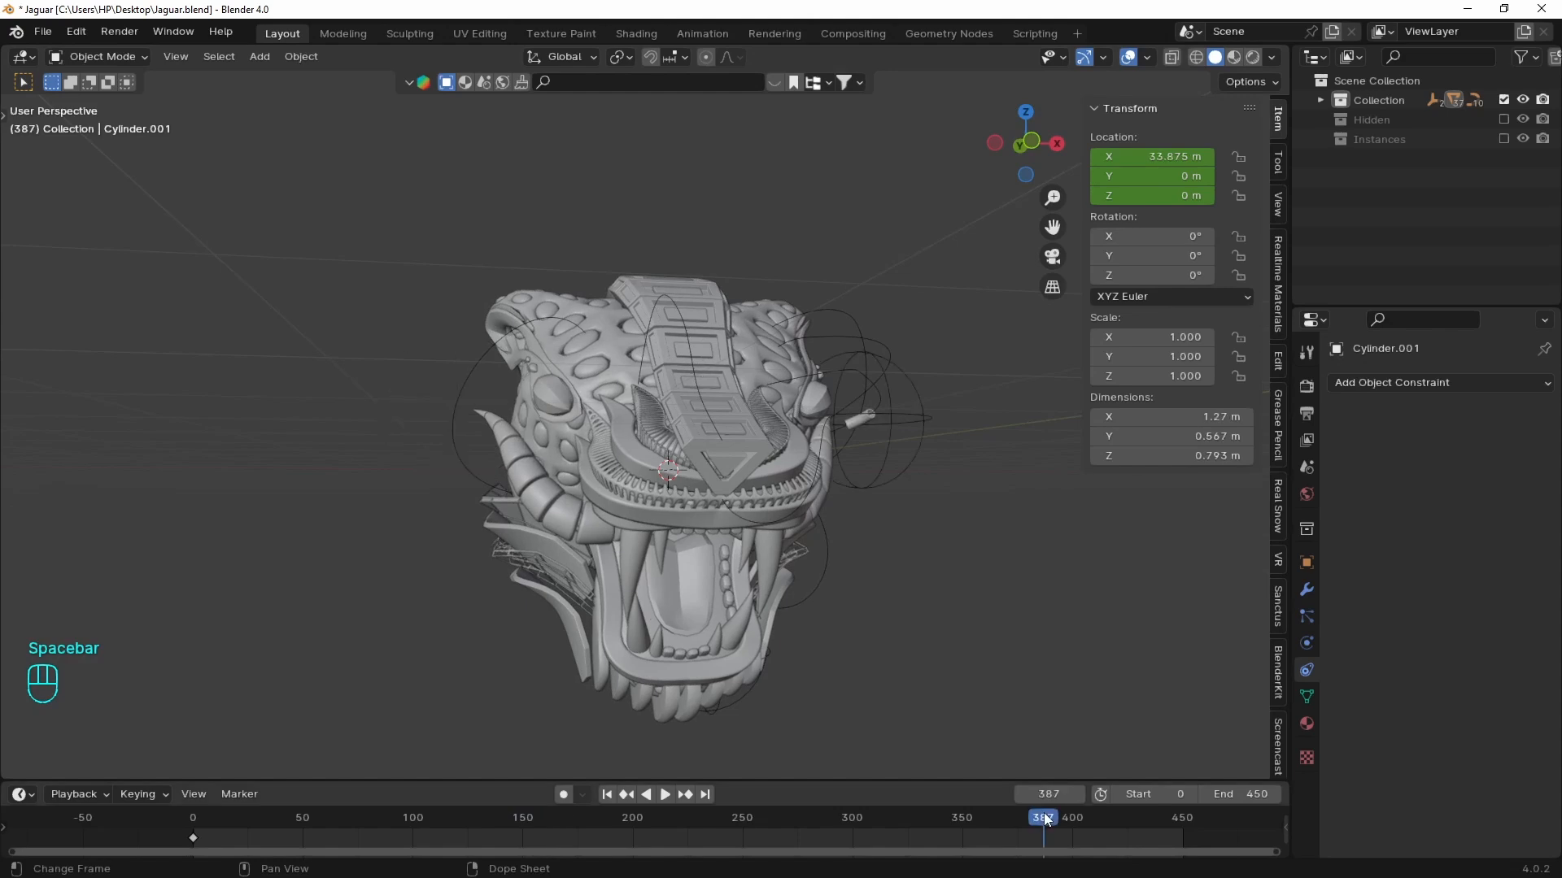
{"action": "key", "text": "space"}
{"action": "middle_click_drag", "start_coordinate": [988, 602], "coordinate": [727, 611]}
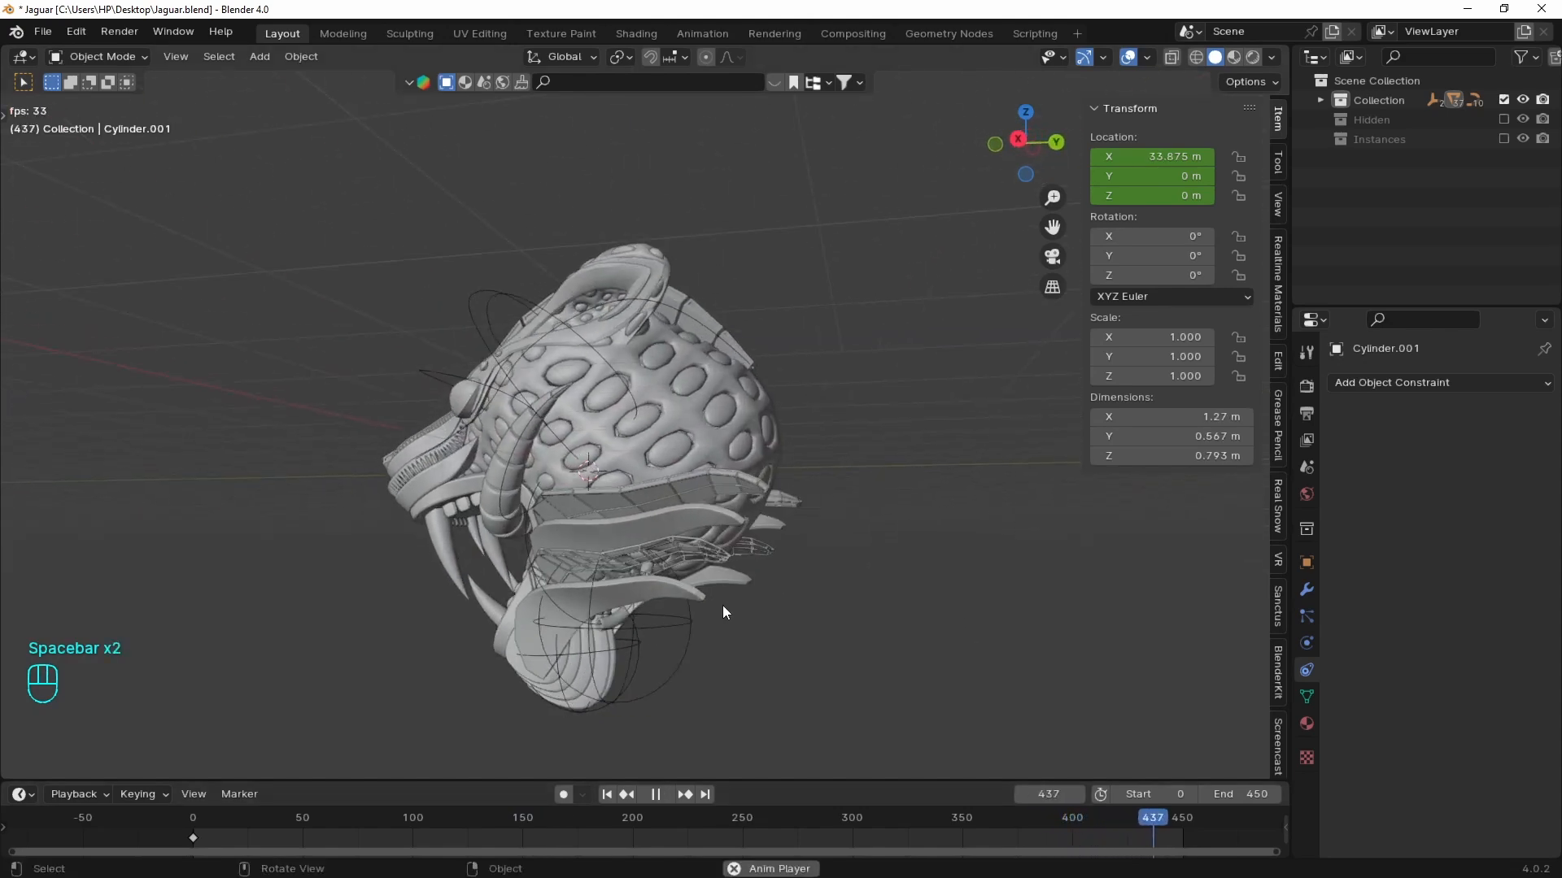
{"action": "middle_click_drag", "start_coordinate": [637, 524], "coordinate": [862, 372]}
{"action": "key", "text": "space"}
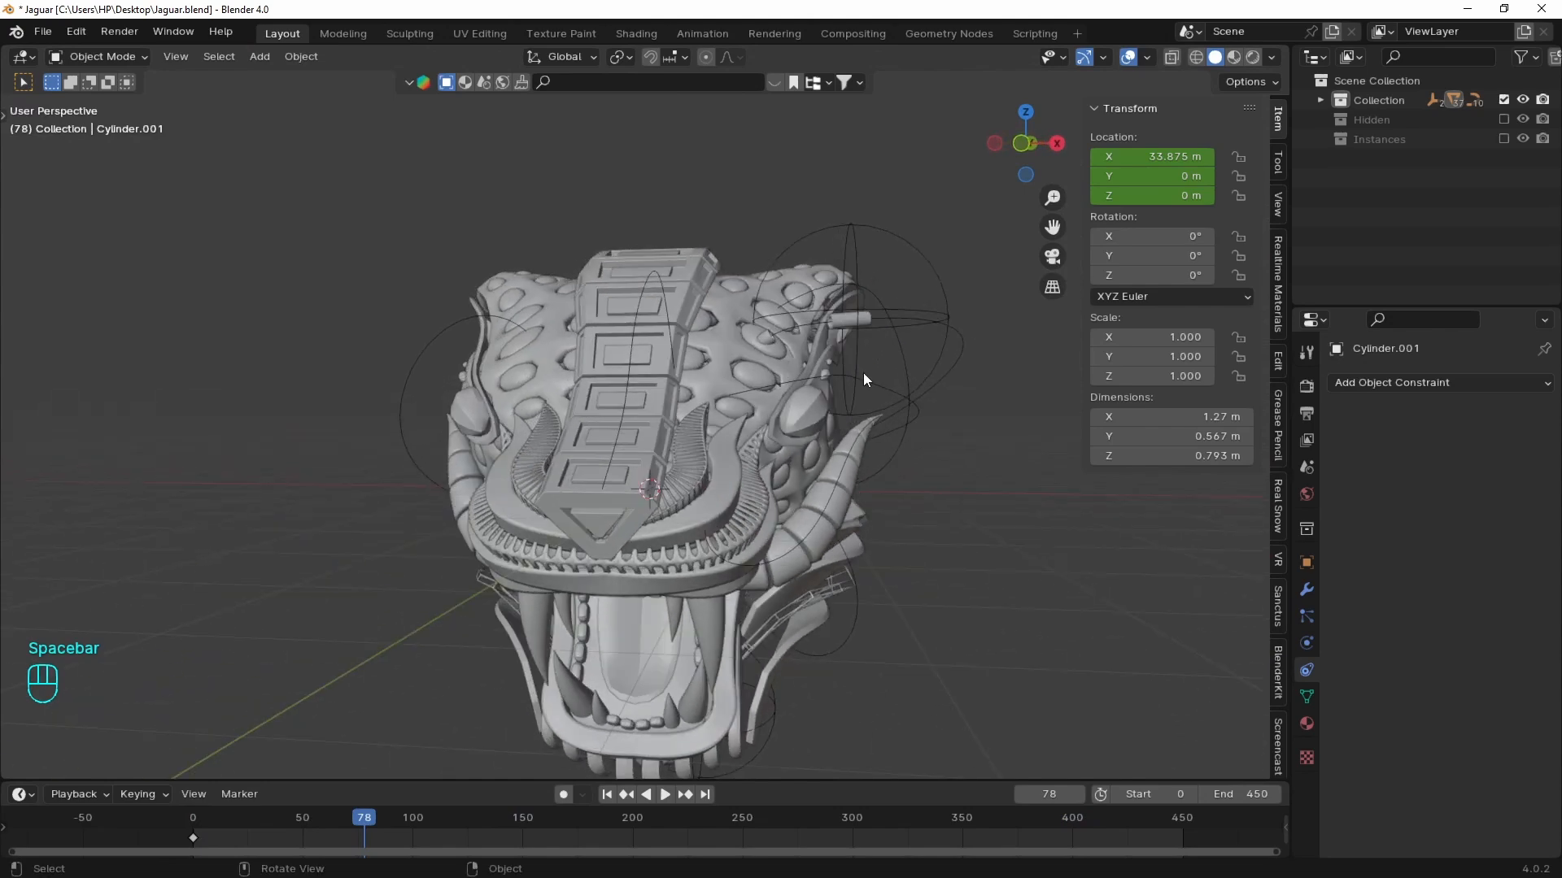
{"action": "key", "text": "space"}
{"action": "key", "text": "space"}
{"action": "key", "text": "space"}
{"action": "key", "text": "space"}
{"action": "key", "text": "space"}
{"action": "key", "text": "space"}
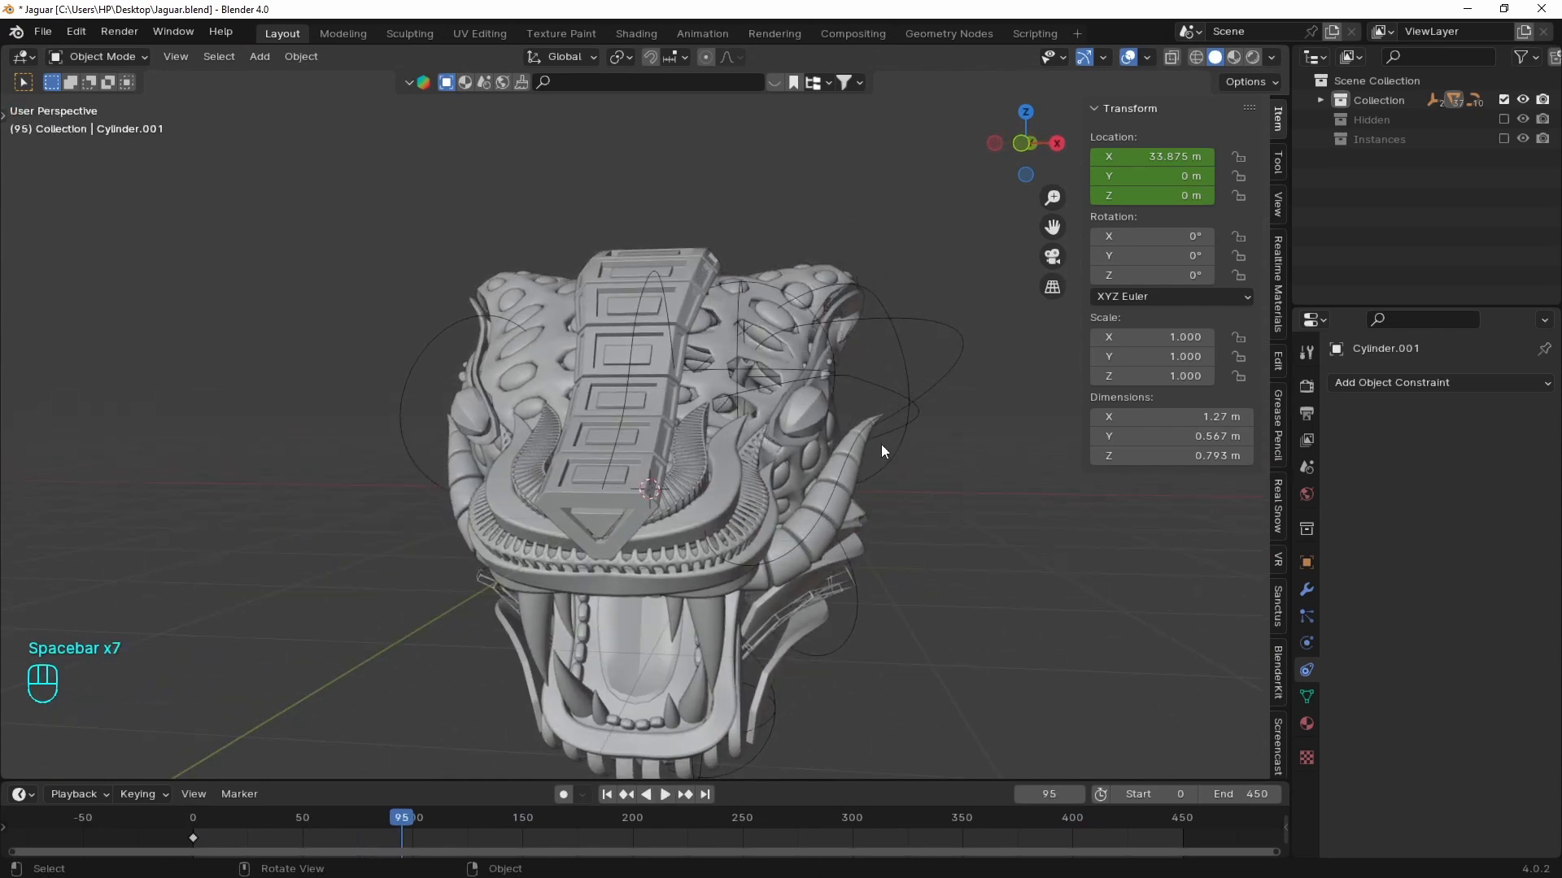
- Select the tubes together with the curve and empty, isolate them, and return to frame 0
{"action": "key", "text": "shift+Left"}
{"action": "middle_click_drag", "start_coordinate": [915, 466], "coordinate": [895, 423]}
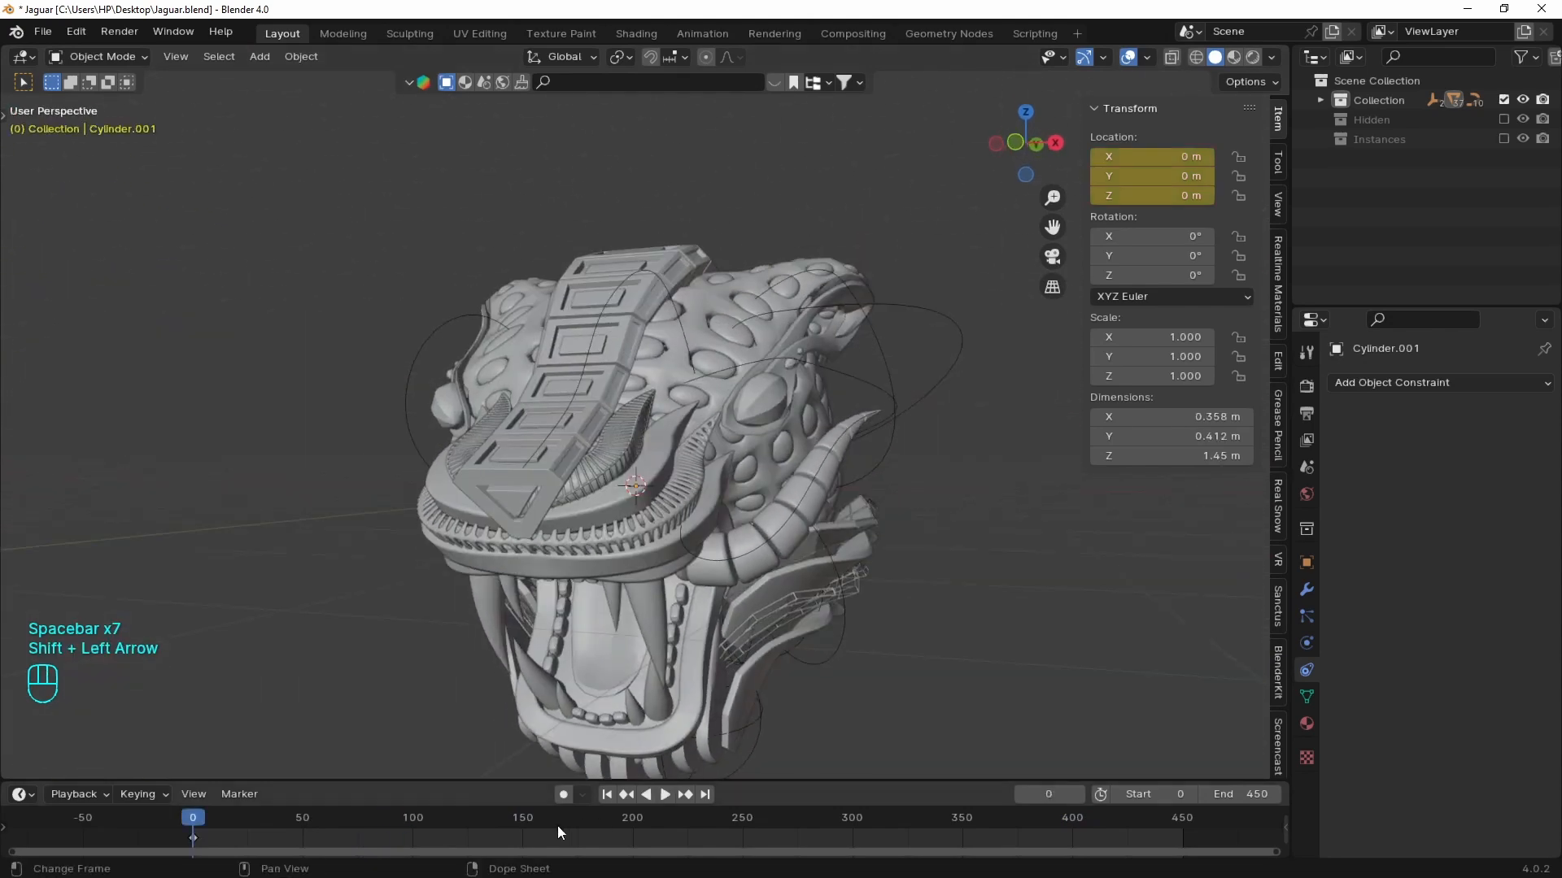
{"action": "mouse_move", "coordinate": [558, 826]}
{"action": "left_mouse_down"}
{"action": "mouse_move", "coordinate": [574, 818]}
{"action": "mouse_move", "coordinate": [550, 822]}
{"action": "left_mouse_up"}
{"action": "left_click", "coordinate": [412, 405]}
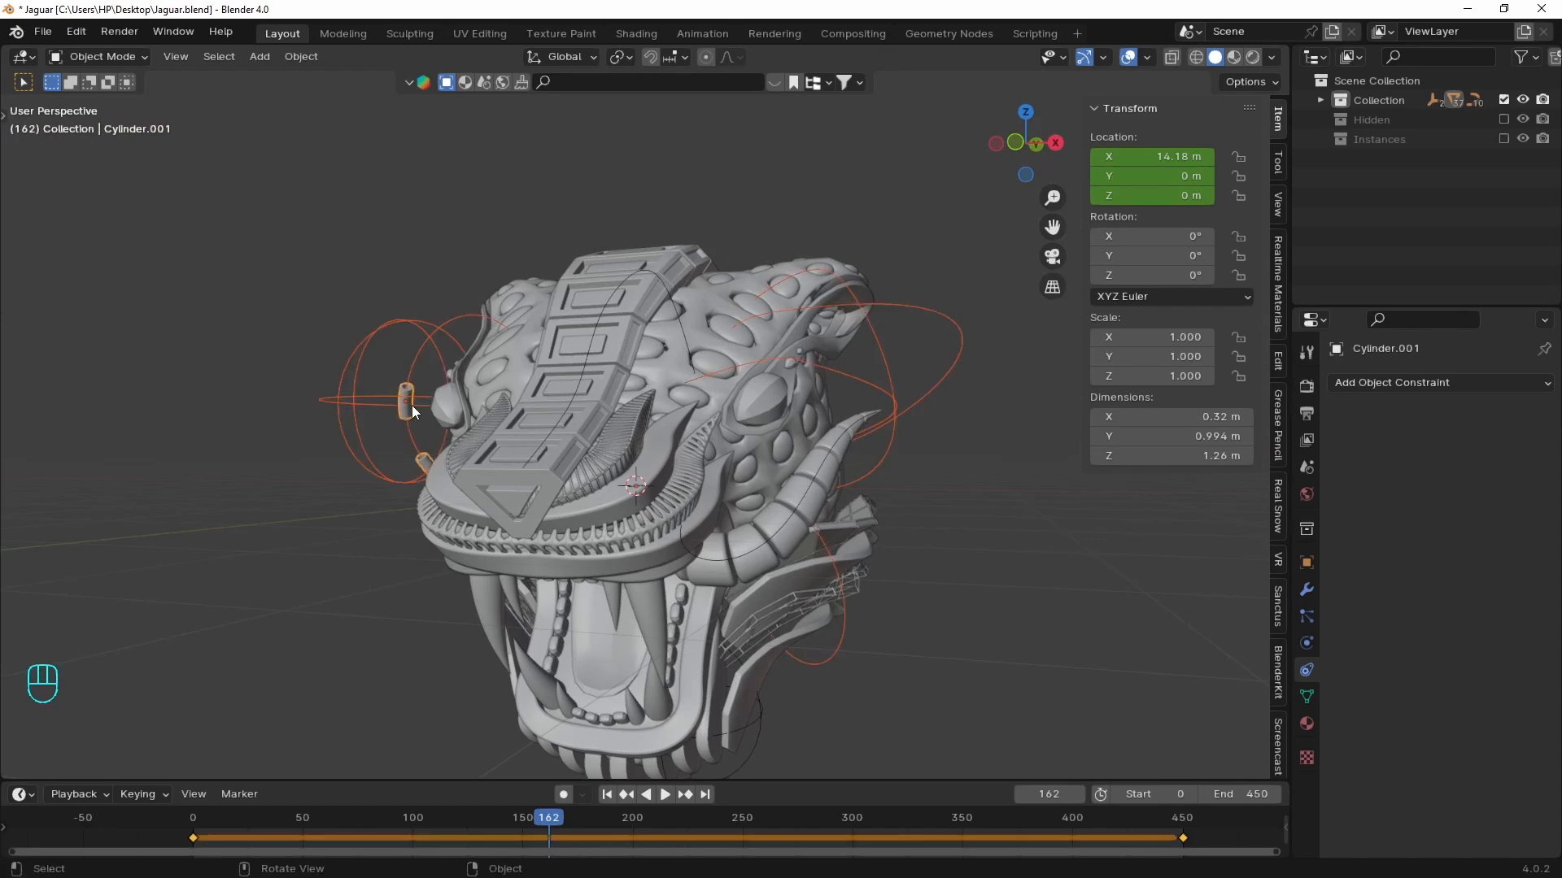
{"action": "key", "text": "slash"}
{"action": "key", "text": "shift+Left"}
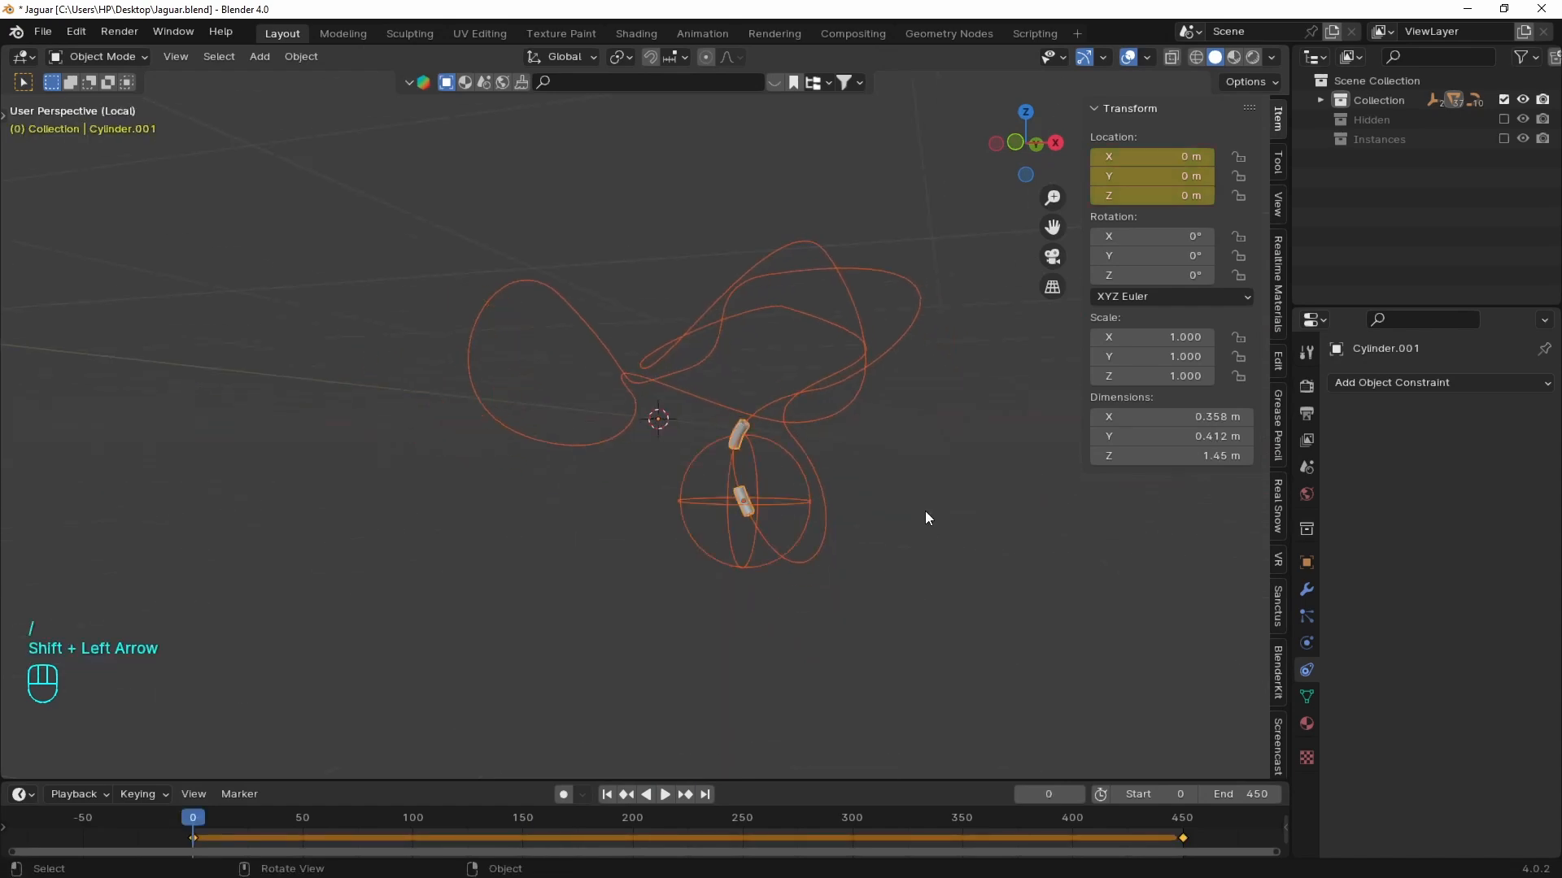
- In front view, move the cylinder's whole mesh about -0.51 m along X in Edit Mode to place the tubes on either side of the empty
{"action": "left_click", "coordinate": [925, 511]}
{"action": "middle_click_drag", "start_coordinate": [710, 515], "coordinate": [740, 519]}
{"action": "scroll", "coordinate": [740, 519], "scroll_direction": "up", "scroll_amount": 5}
{"action": "middle_click_drag", "start_coordinate": [691, 394], "coordinate": [701, 496]}
{"action": "key", "text": "grave"}
{"action": "left_click", "coordinate": [682, 488]}
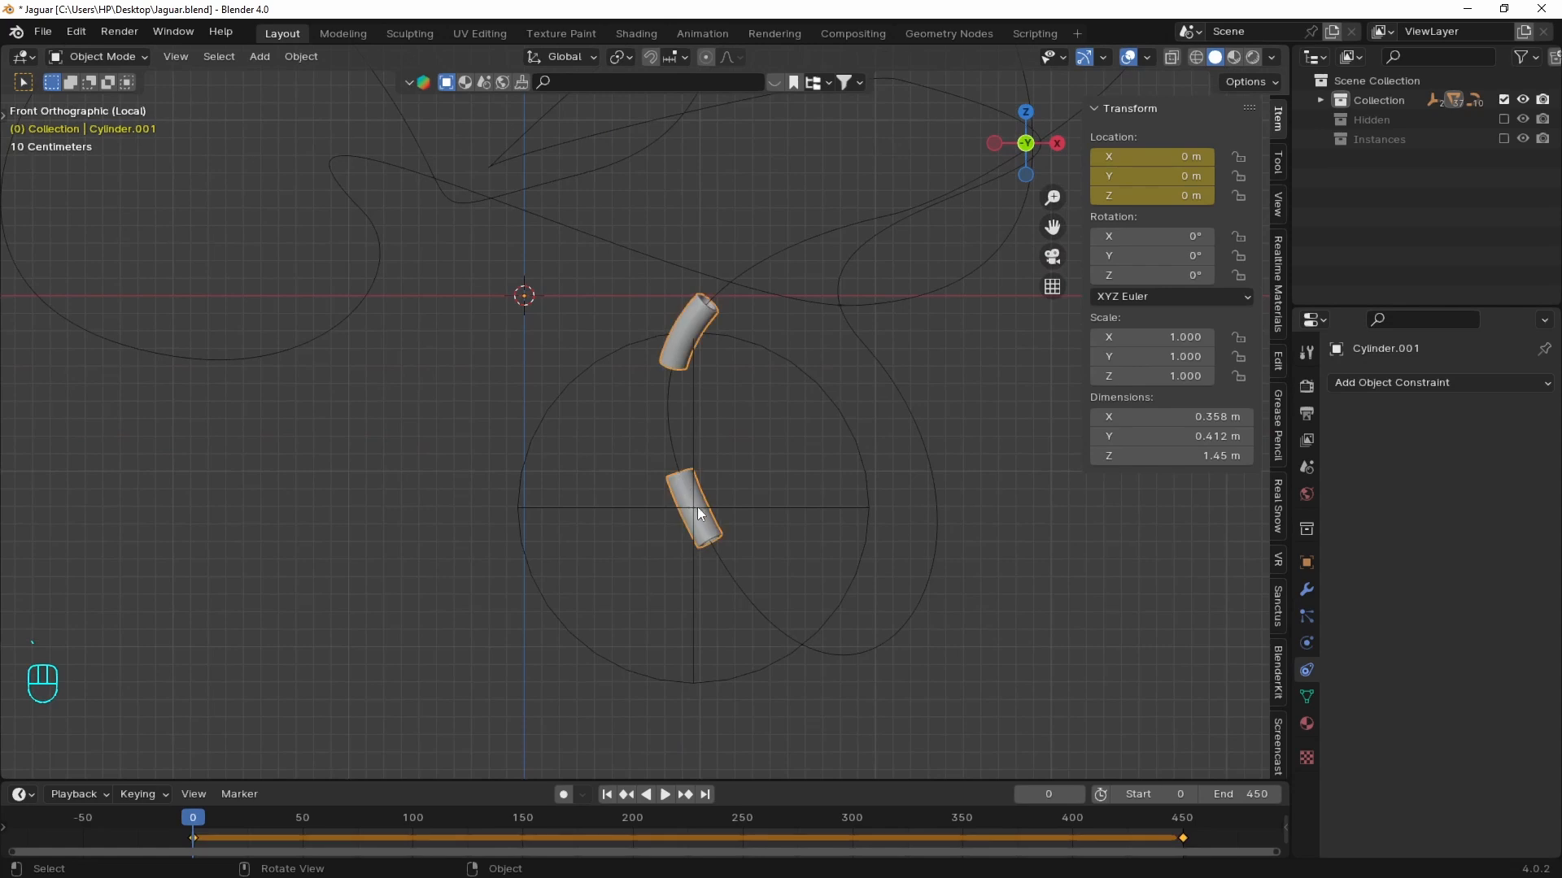
{"action": "key", "text": "Tab"}
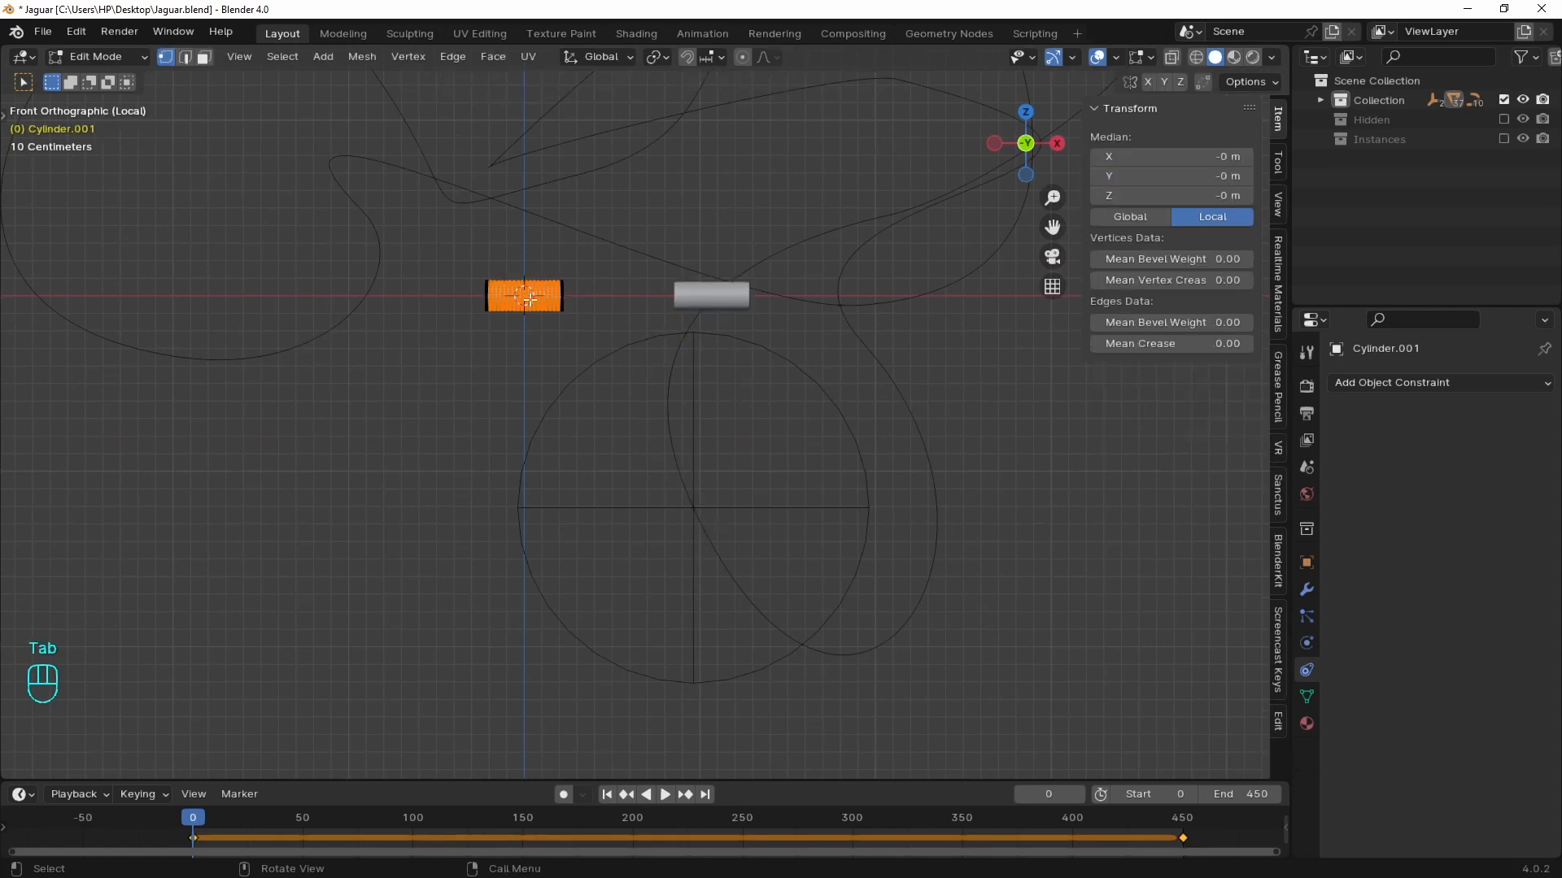
{"action": "key", "text": "g"}
{"action": "key", "text": "x"}
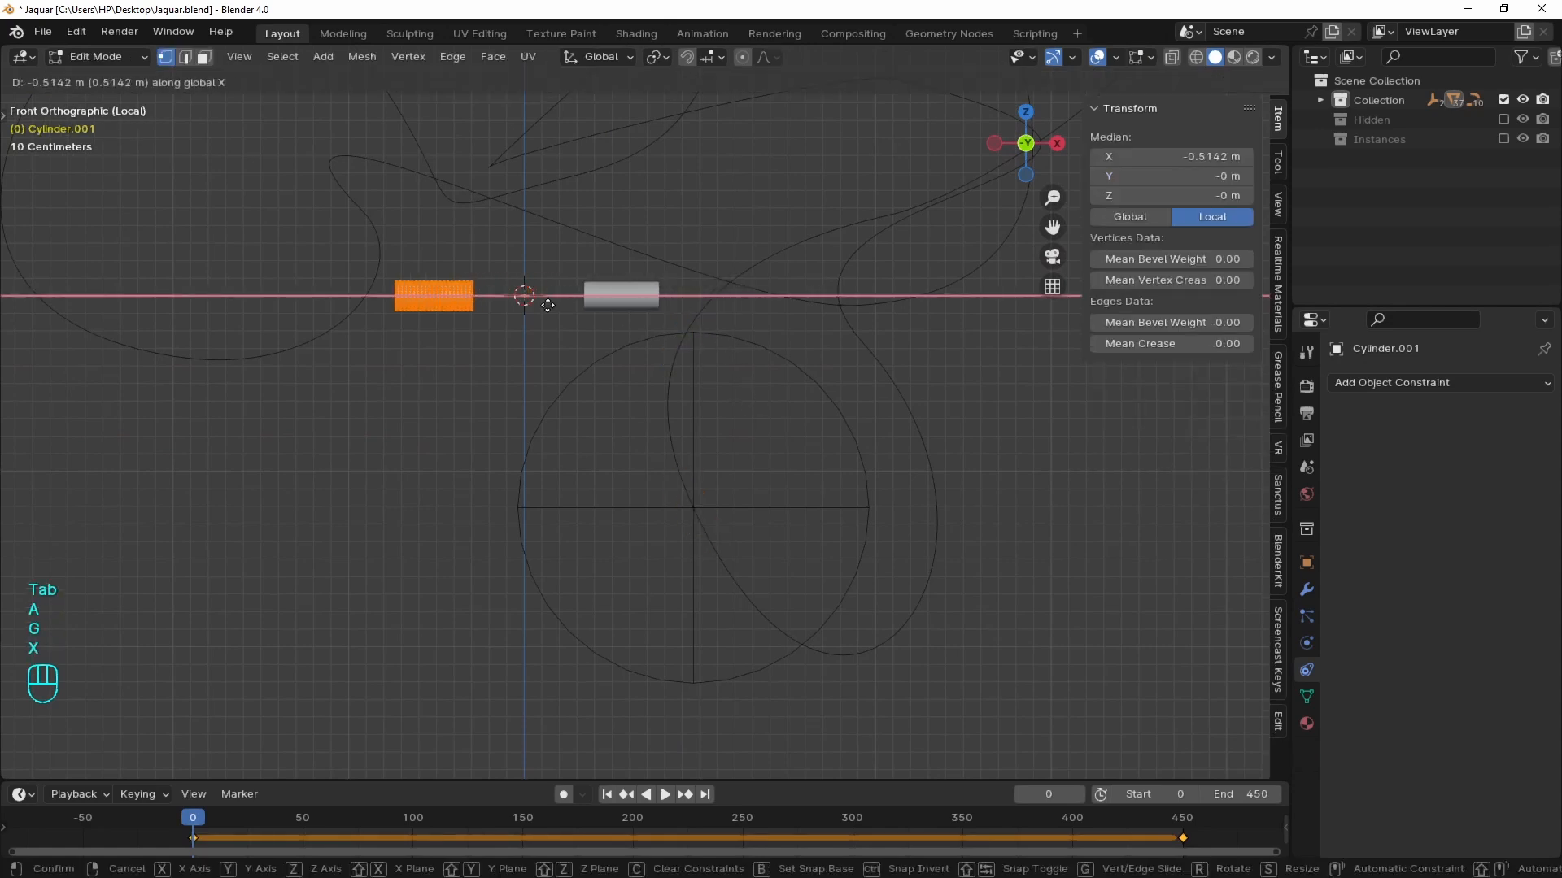
{"action": "left_click", "coordinate": [544, 305]}
{"action": "key", "text": "Tab"}
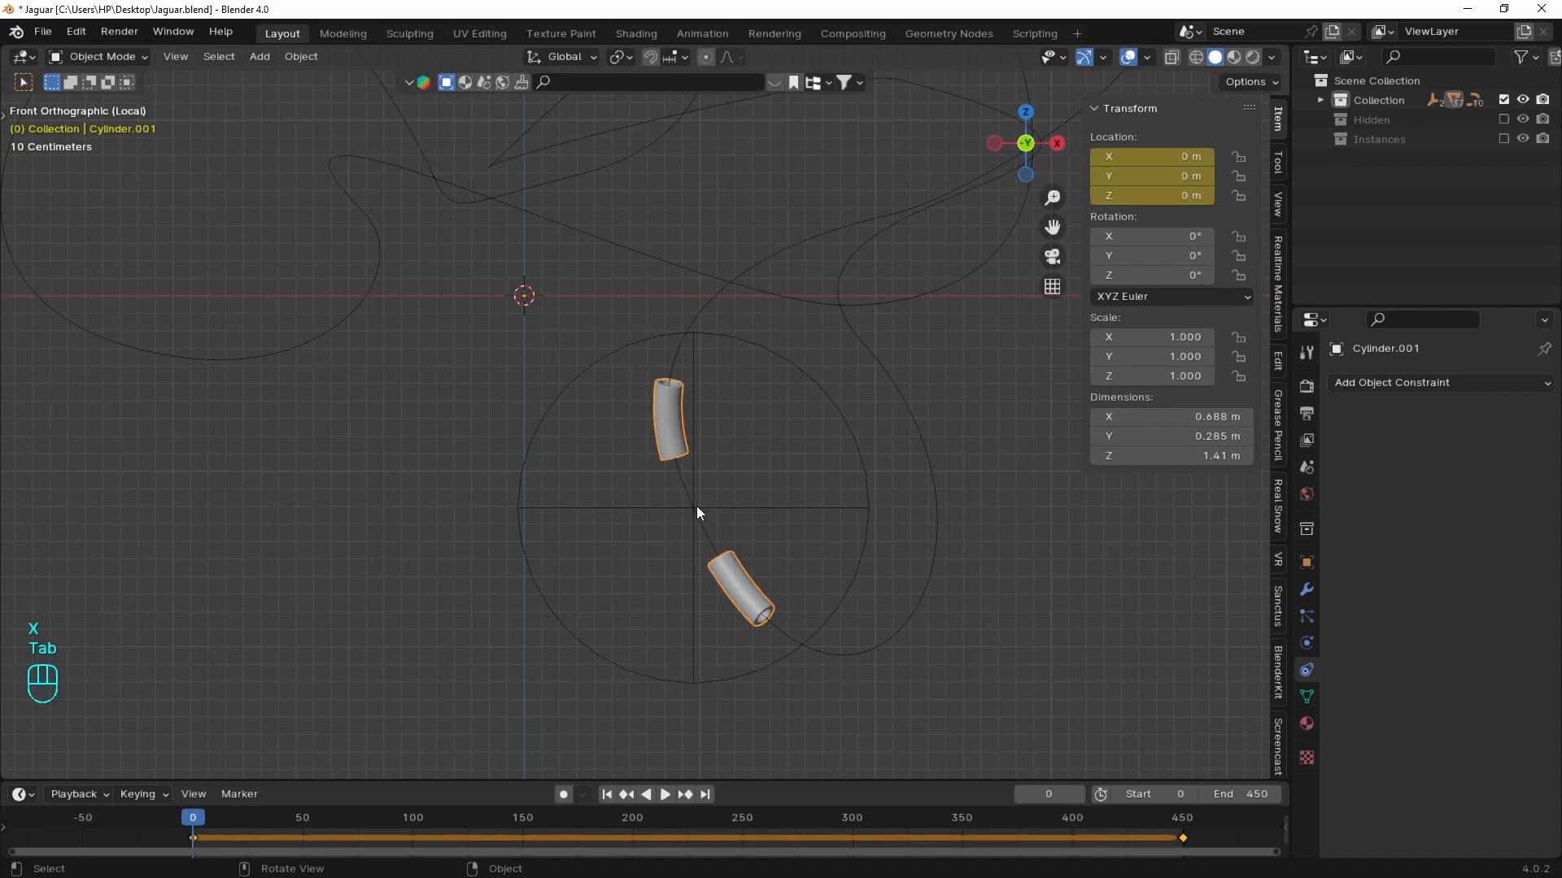
- Show the whole head again and play the animation to check the tubes' new spacing around the empty
{"action": "key", "text": "slash"}
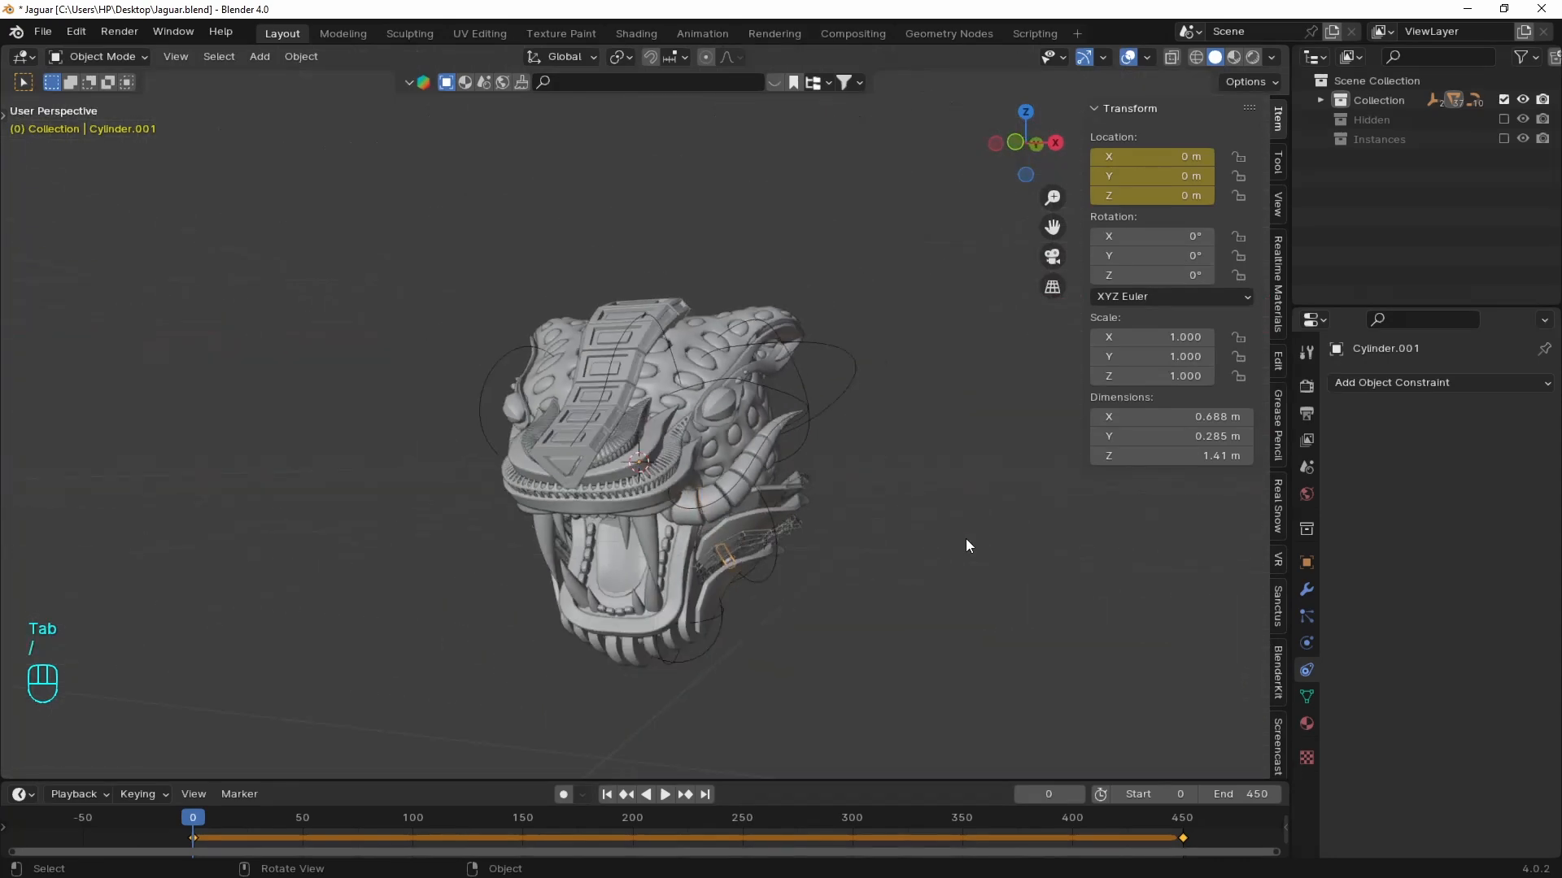
{"action": "key", "text": "space"}
{"action": "middle_click_drag", "start_coordinate": [965, 539], "coordinate": [962, 468]}
{"action": "scroll", "coordinate": [857, 522], "scroll_direction": "up", "scroll_amount": 2}
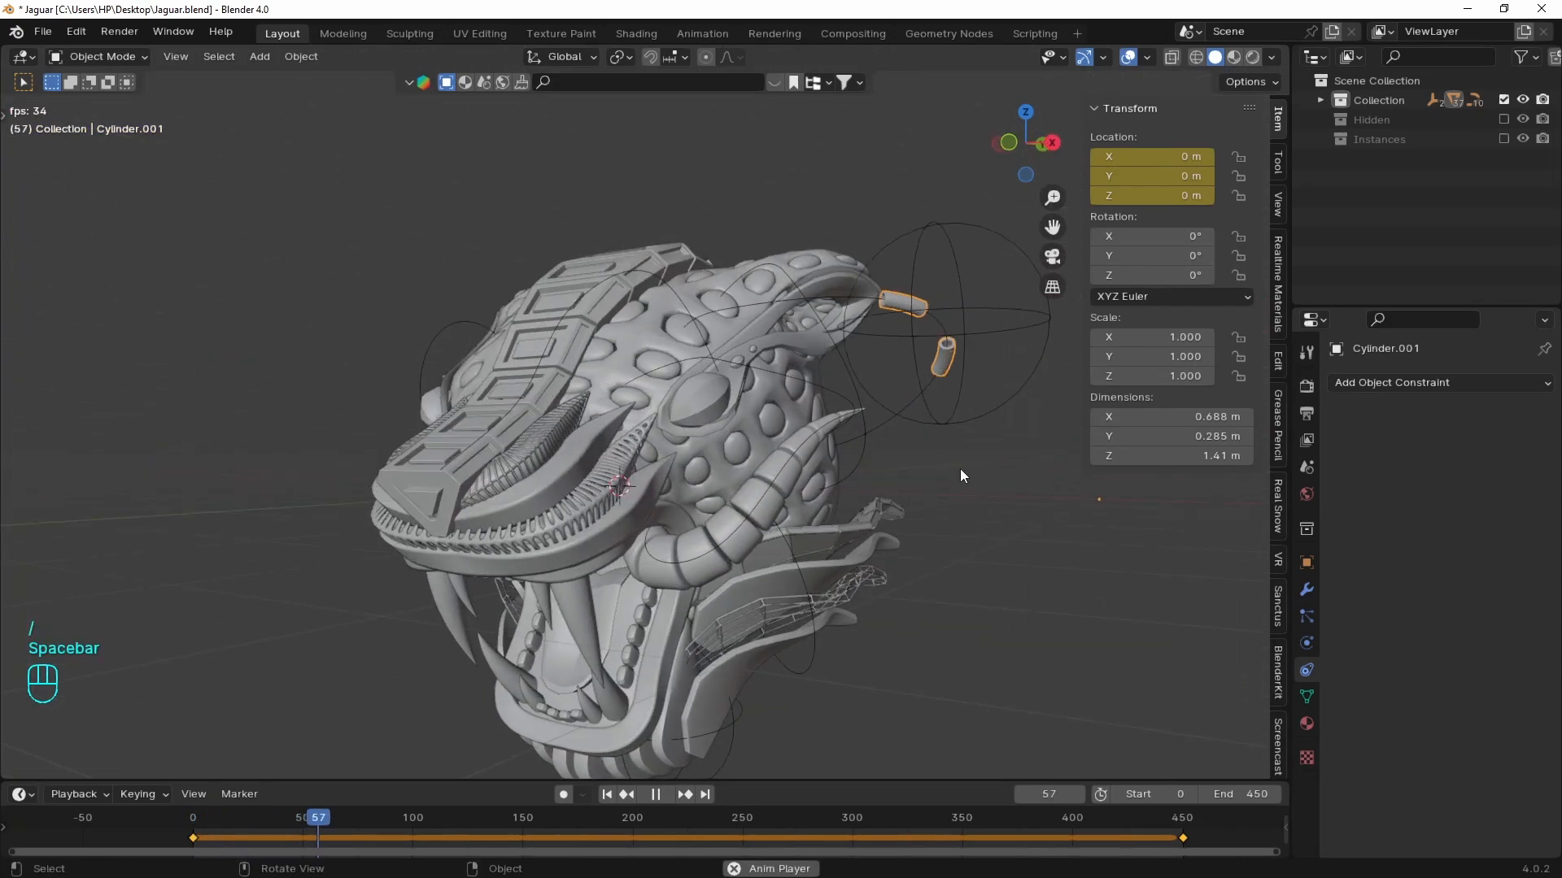
{"action": "key", "text": "space"}
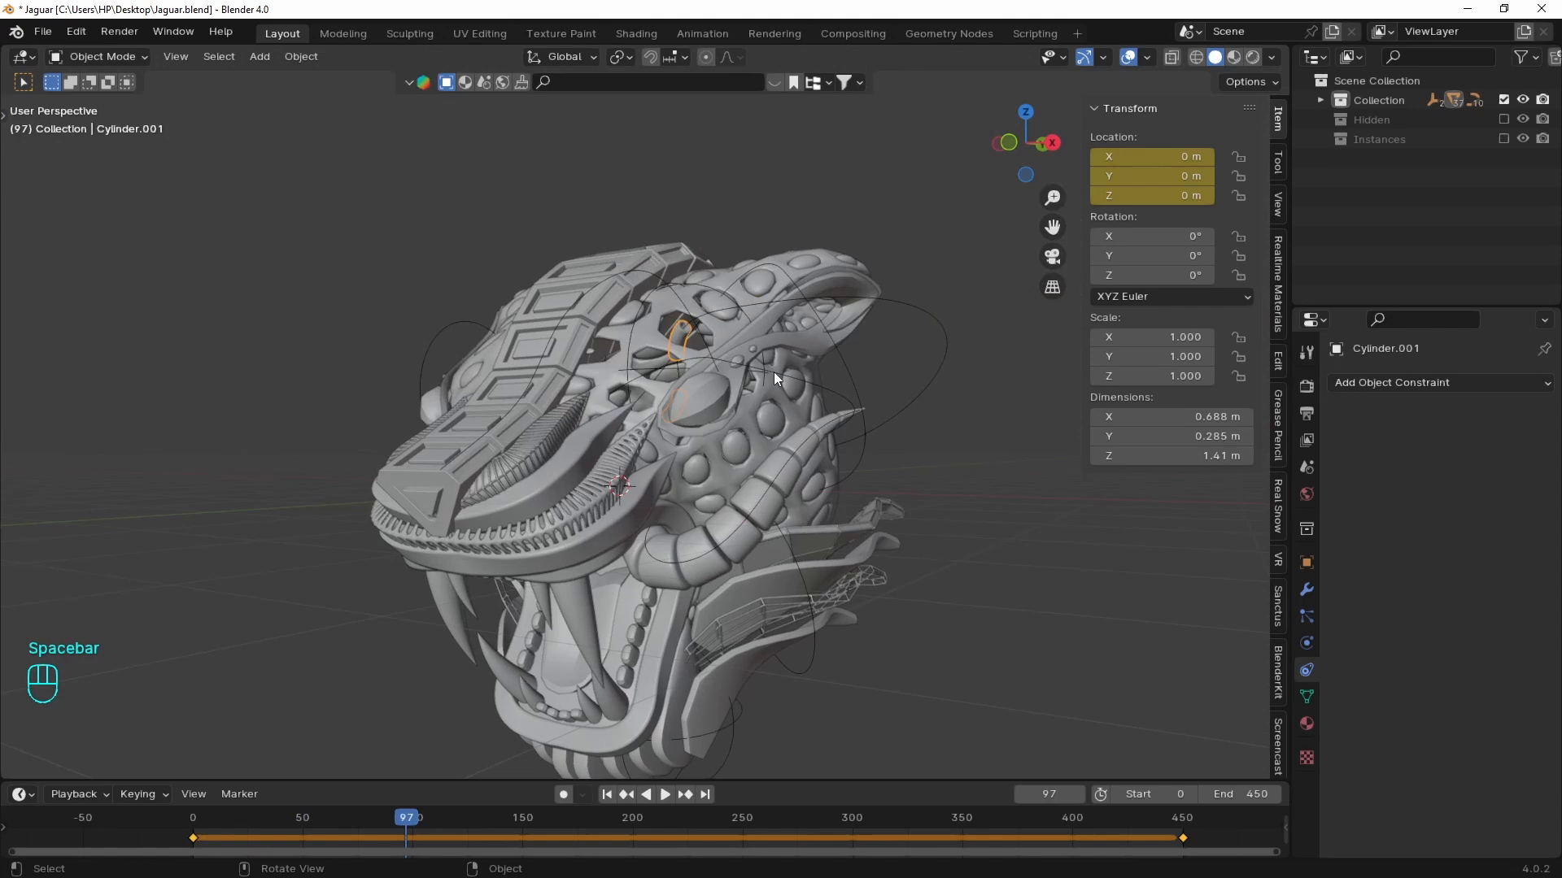
- Select the spotted head mesh and examine its geometry node setup in an enlarged Geometry Node Editor
{"action": "left_click", "coordinate": [715, 298]}
{"action": "left_click_drag", "start_coordinate": [818, 781], "coordinate": [818, 620]}
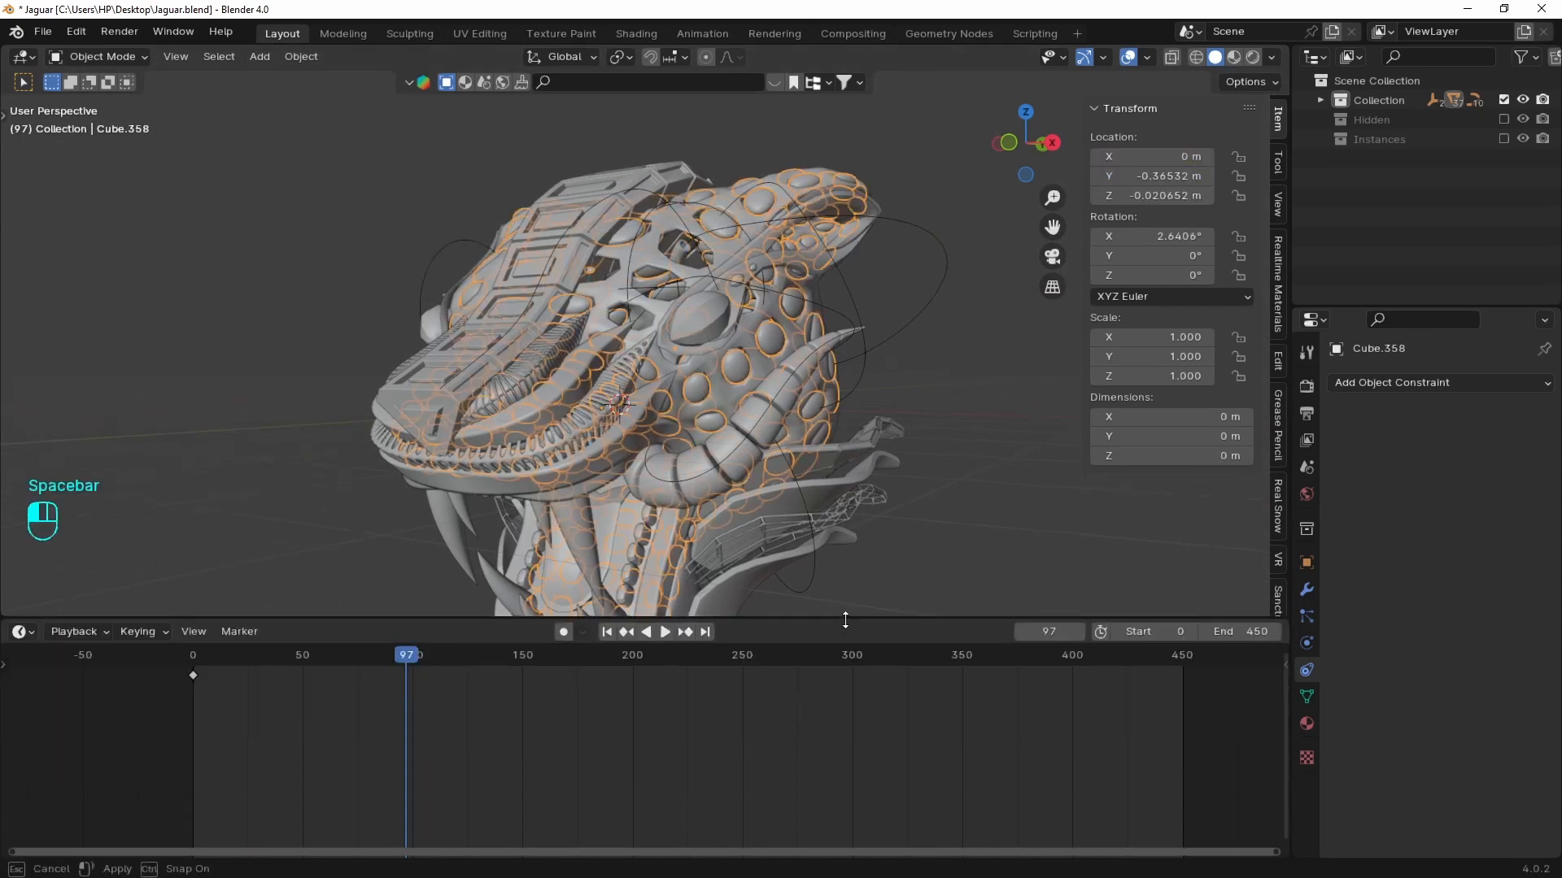
{"action": "left_click", "coordinate": [22, 631]}
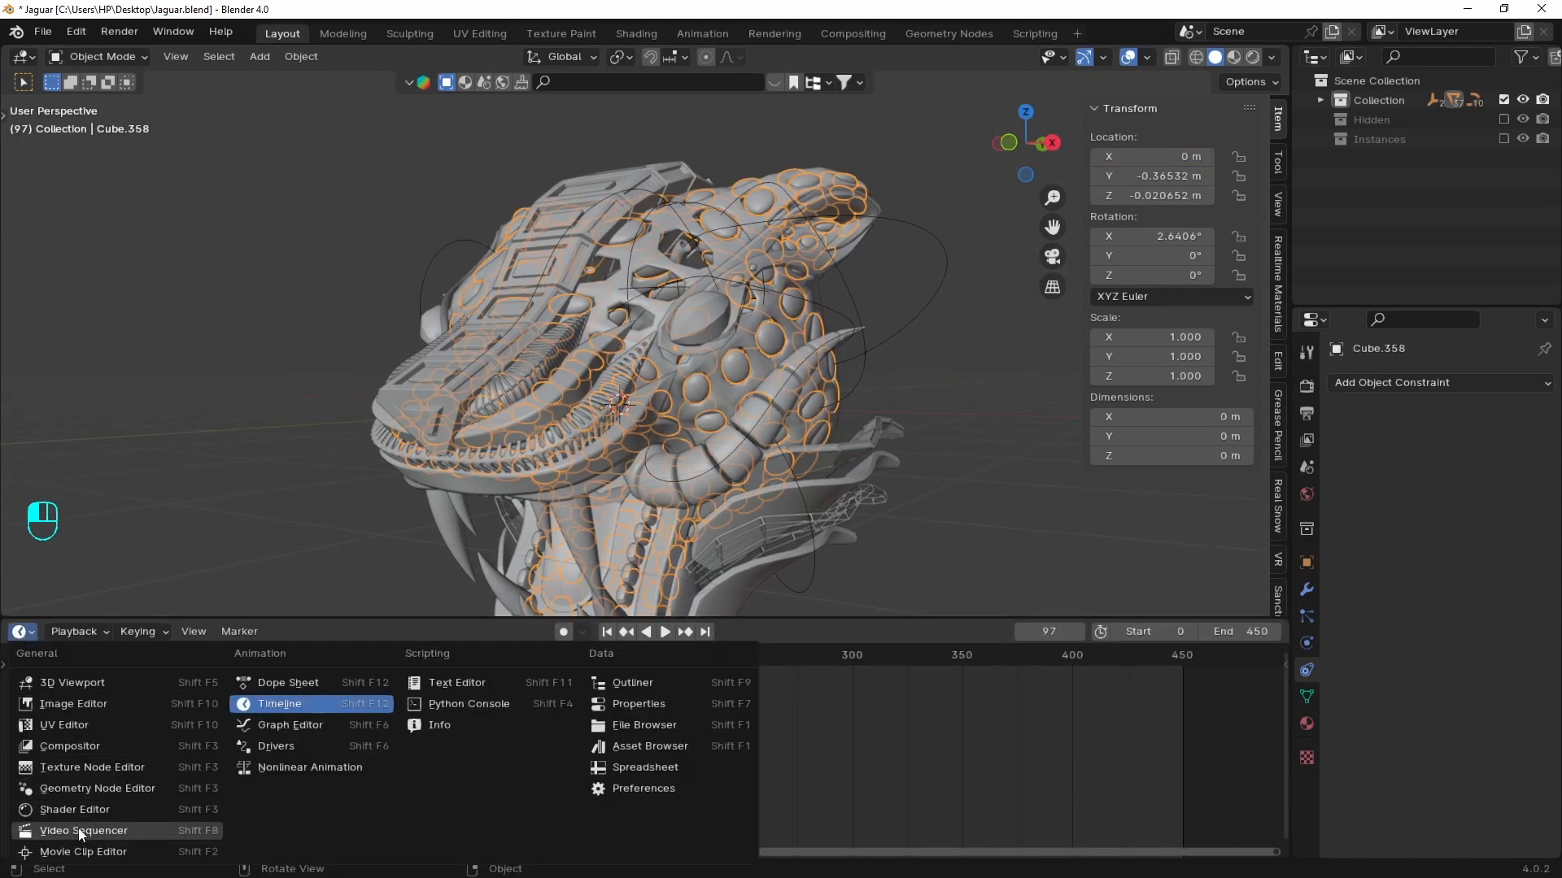
{"action": "left_click", "coordinate": [72, 789]}
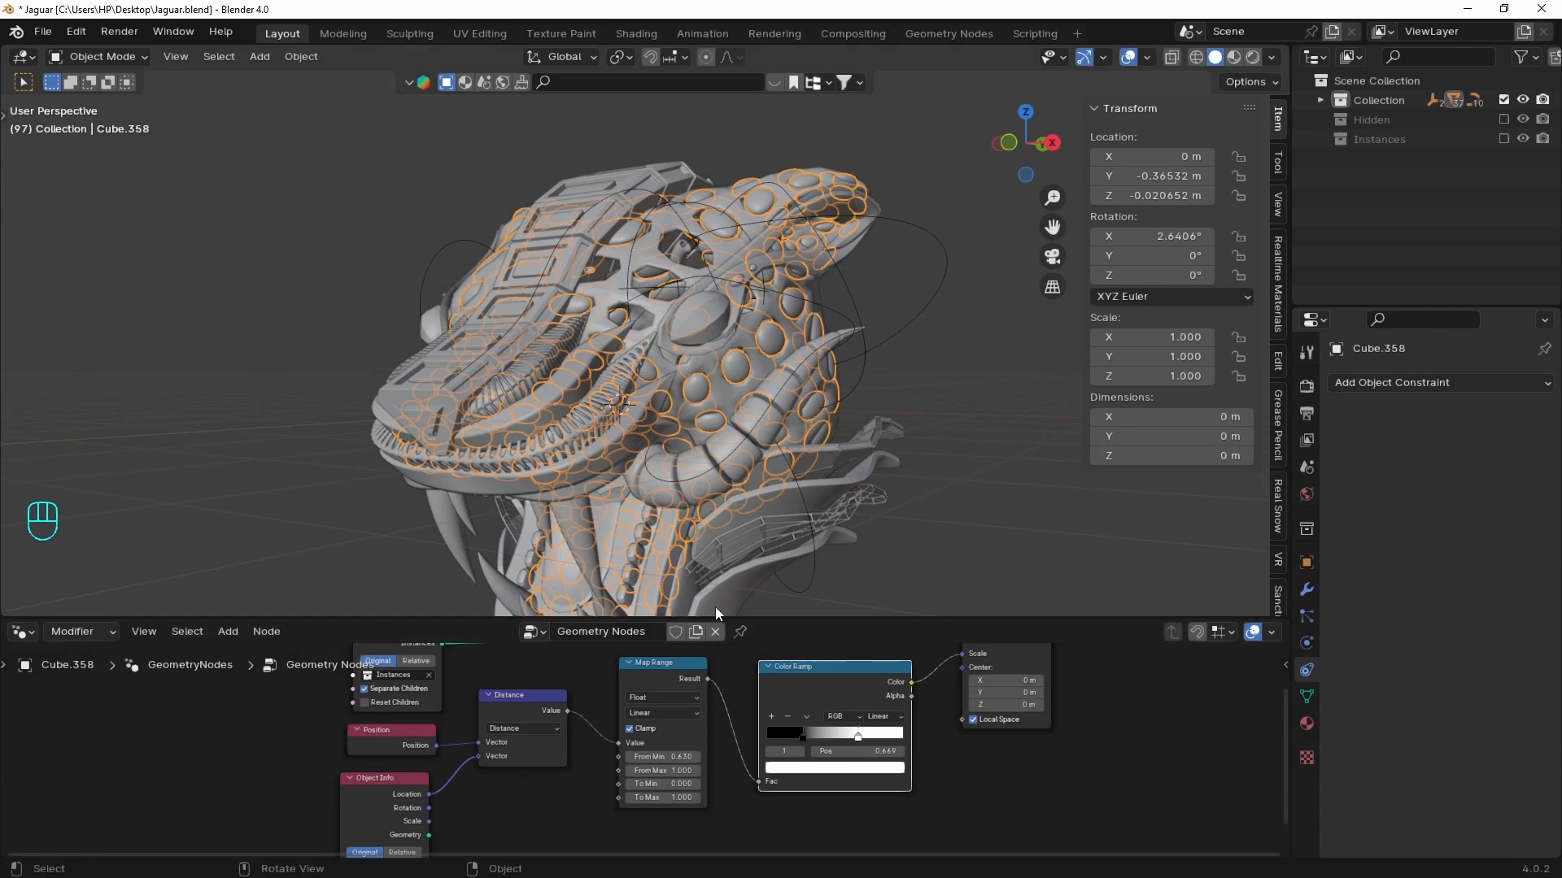
{"action": "left_click_drag", "start_coordinate": [715, 616], "coordinate": [732, 506]}
{"action": "scroll", "coordinate": [799, 592], "scroll_direction": "up", "scroll_amount": 2}
{"action": "middle_click_drag", "start_coordinate": [803, 485], "coordinate": [846, 471]}
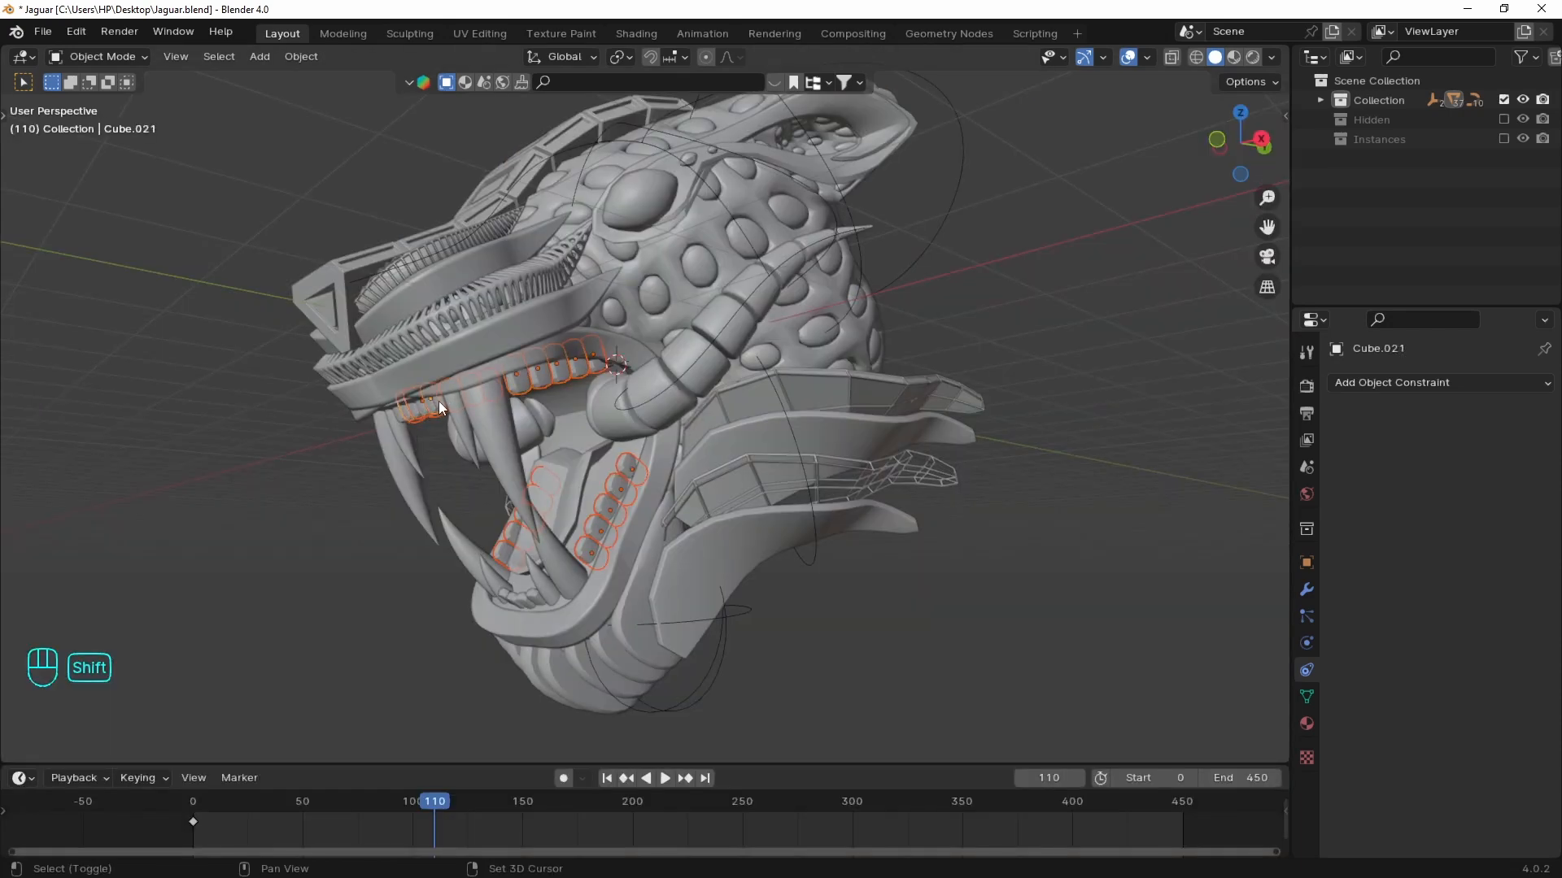
- Select the small teeth along the upper and lower jaws
{"action": "left_click", "coordinate": [521, 600], "text": "shift"}
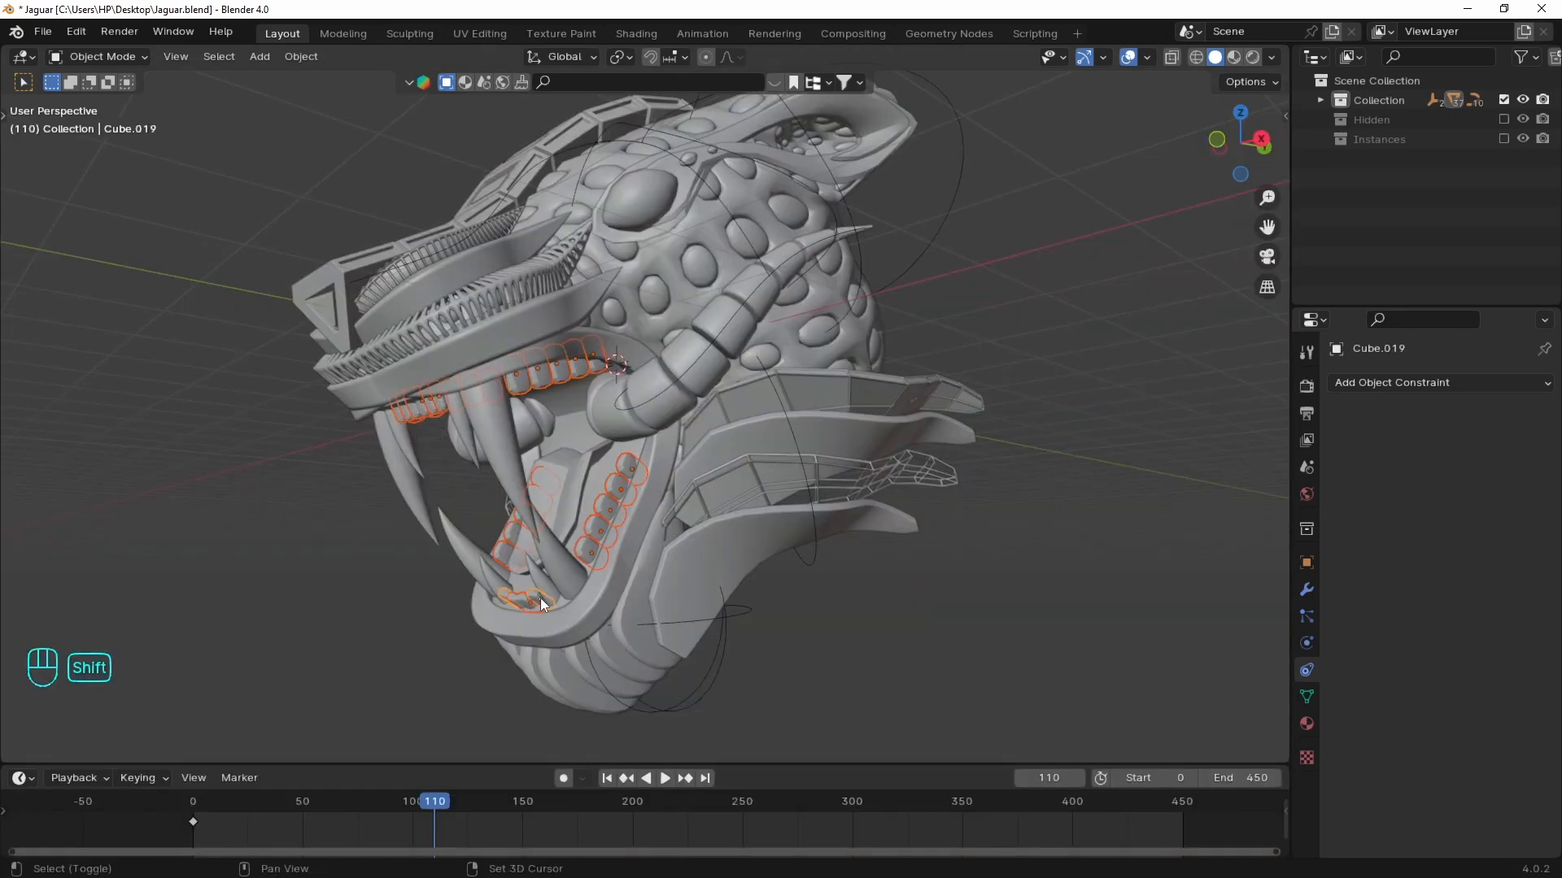
{"action": "right_click", "coordinate": [876, 357]}
{"action": "left_click", "coordinate": [863, 356]}
{"action": "left_click", "coordinate": [870, 635]}
- Try moving a lower-jaw side tooth along its Z axis
{"action": "left_click", "coordinate": [618, 487]}
{"action": "key", "text": "g"}
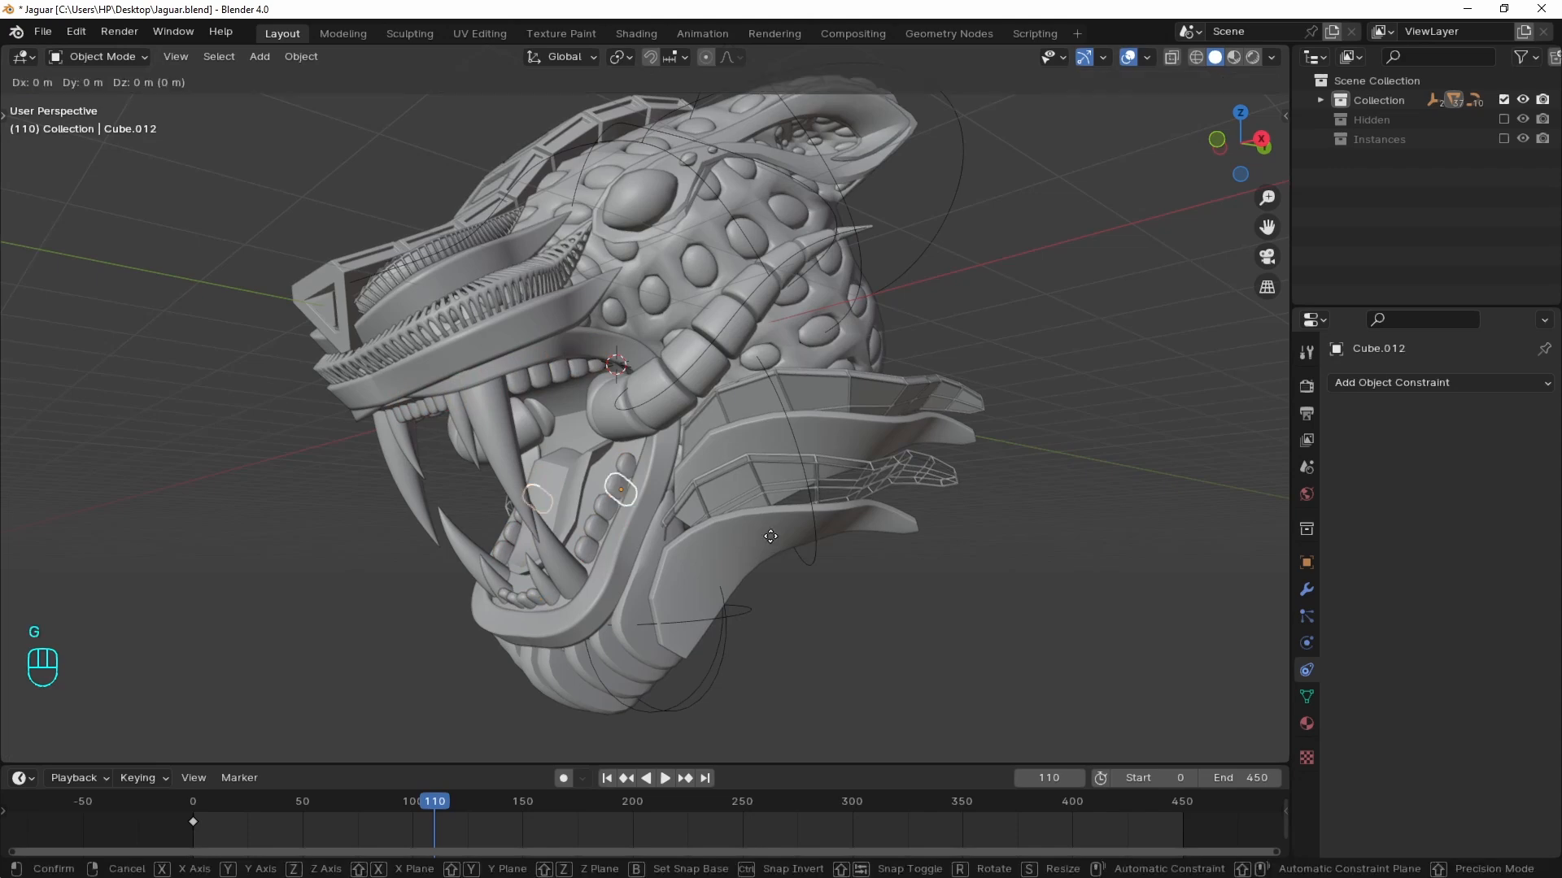
{"action": "key", "text": "z"}
{"action": "key", "text": "z"}
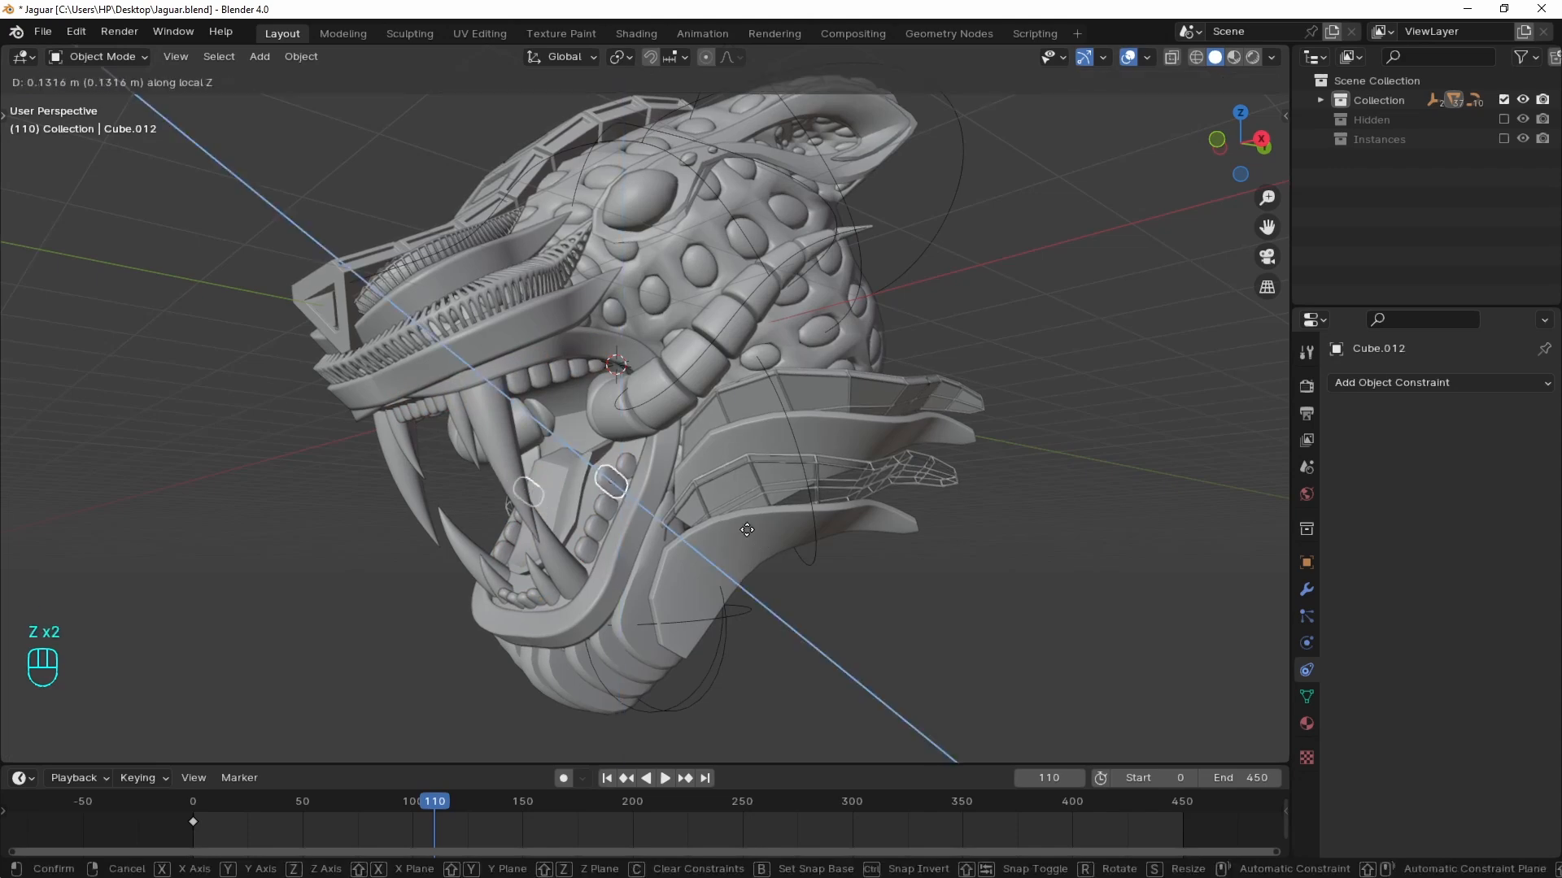
{"action": "right_click", "coordinate": [755, 542]}
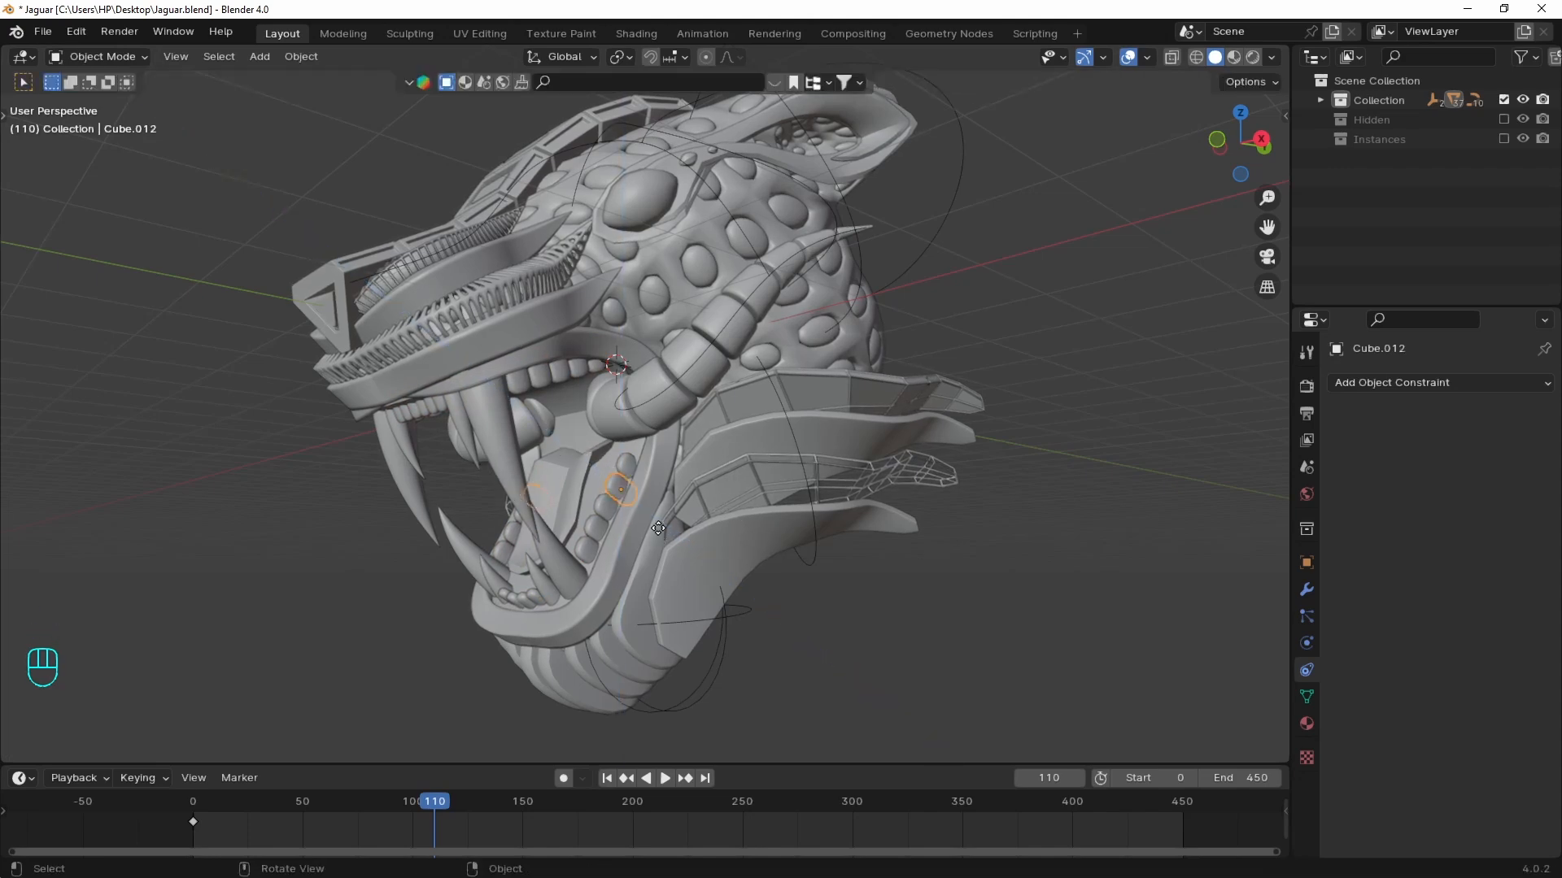
{"action": "key", "text": "g"}
{"action": "key", "text": "z"}
{"action": "right_click", "coordinate": [681, 539]}
- Add a cube, scale it down, and move it about 4.33 m along X to stand beside the head
{"action": "key", "text": "shift+a"}
{"action": "mouse_move", "coordinate": [727, 387]}
{"action": "left_click", "coordinate": [814, 411]}
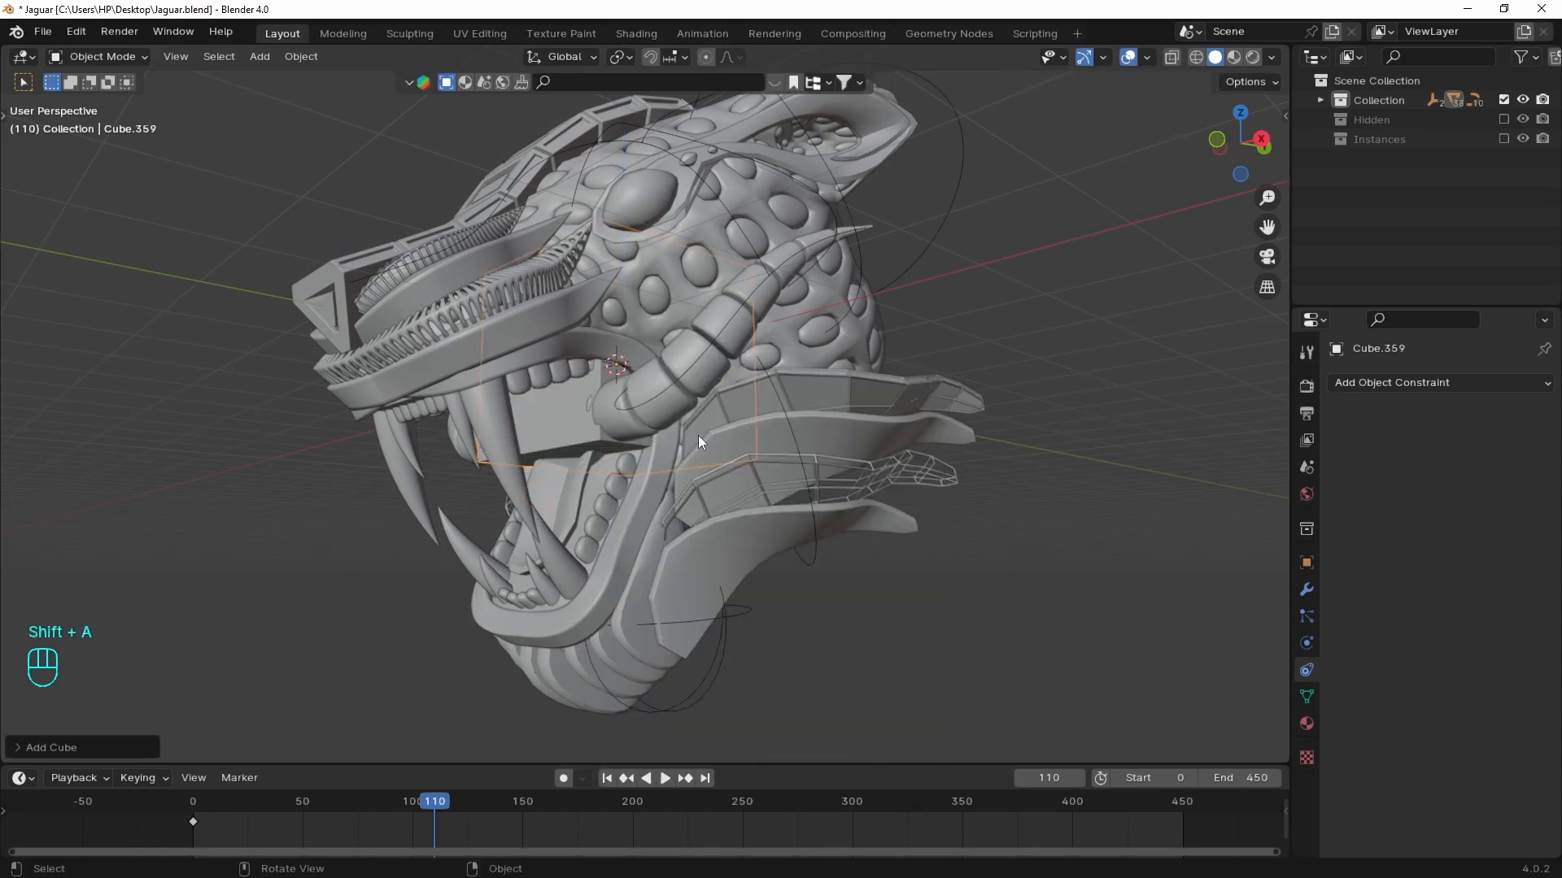
{"action": "key", "text": "s"}
{"action": "left_click", "coordinate": [702, 363]}
{"action": "key", "text": "g"}
{"action": "key", "text": "x"}
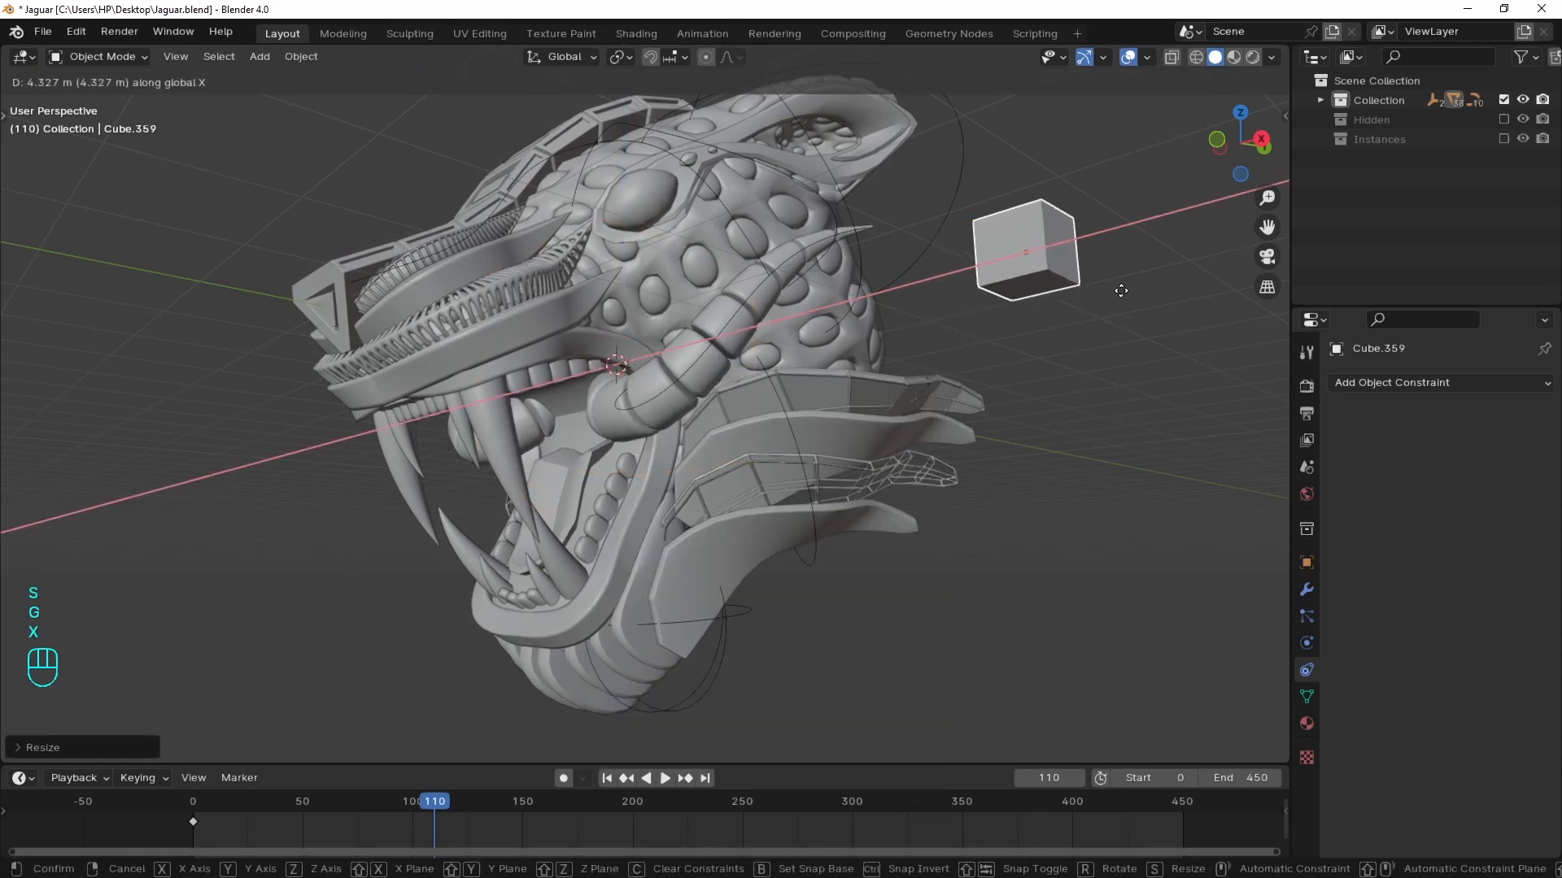
{"action": "left_click", "coordinate": [1123, 289]}
{"action": "scroll", "coordinate": [911, 413], "scroll_direction": "down", "scroll_amount": 1}
{"action": "middle_click_drag", "start_coordinate": [908, 419], "coordinate": [1074, 429]}
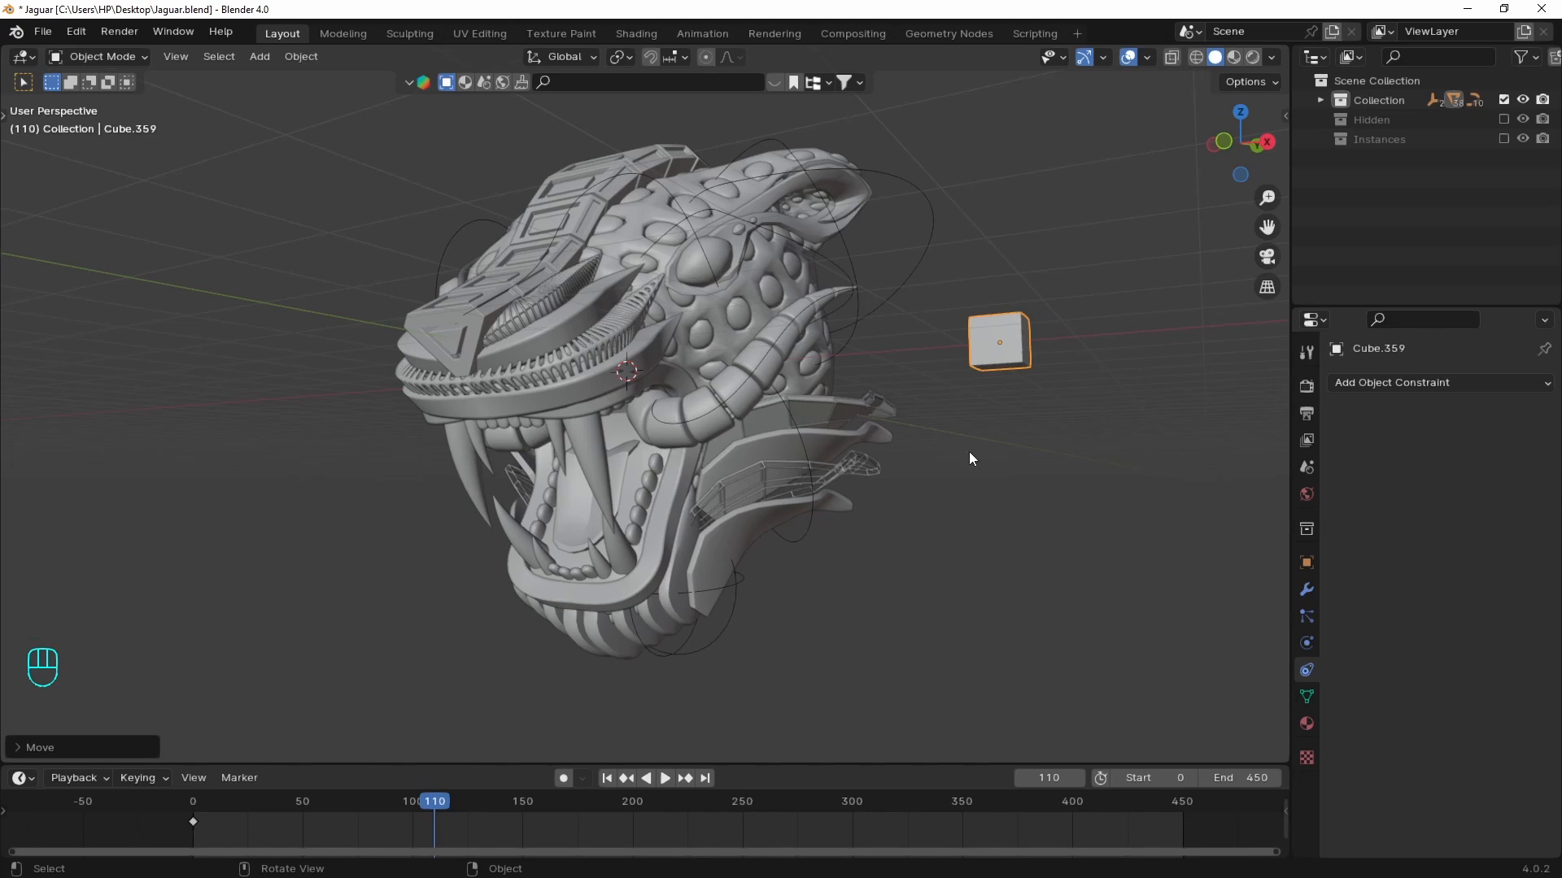
- Insert a location keyframe for the cube at frame 0
{"action": "key", "text": "shift+Left"}
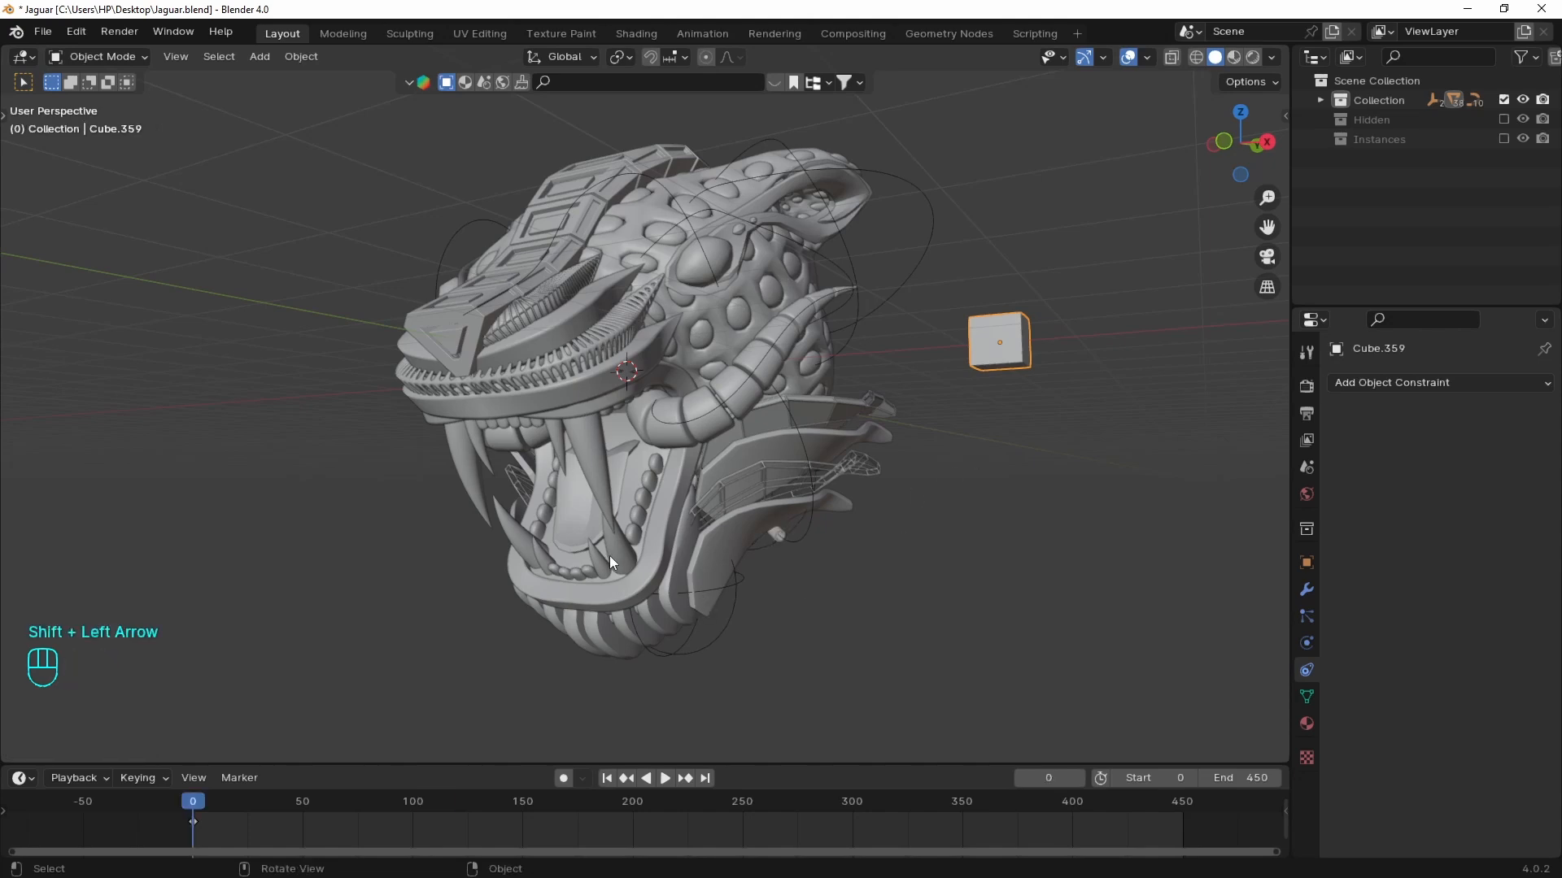
{"action": "key", "text": "i"}
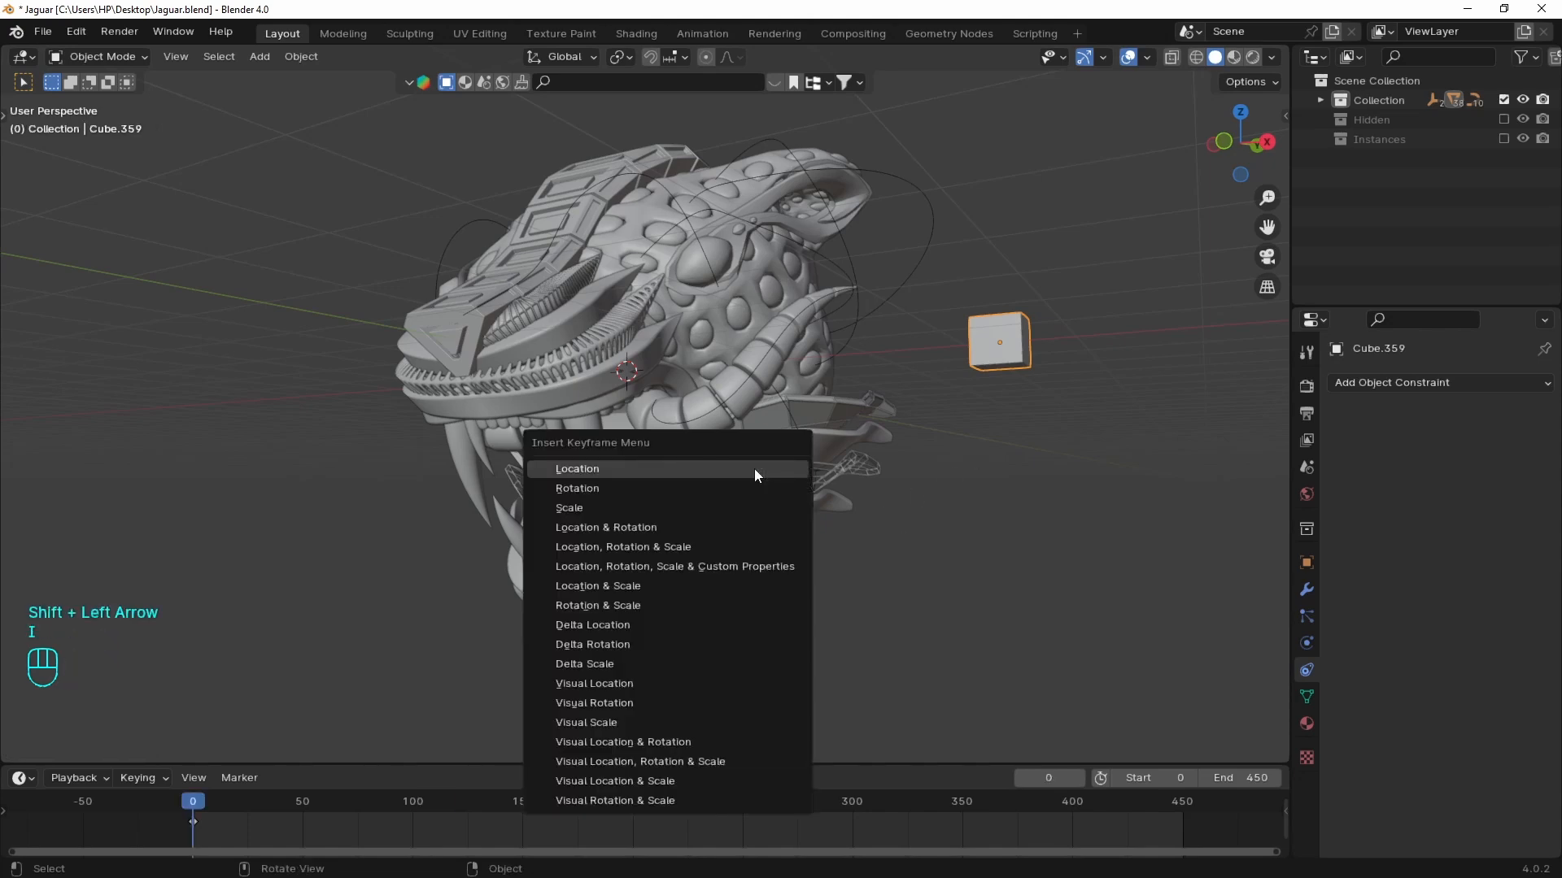
{"action": "left_click", "coordinate": [752, 470]}
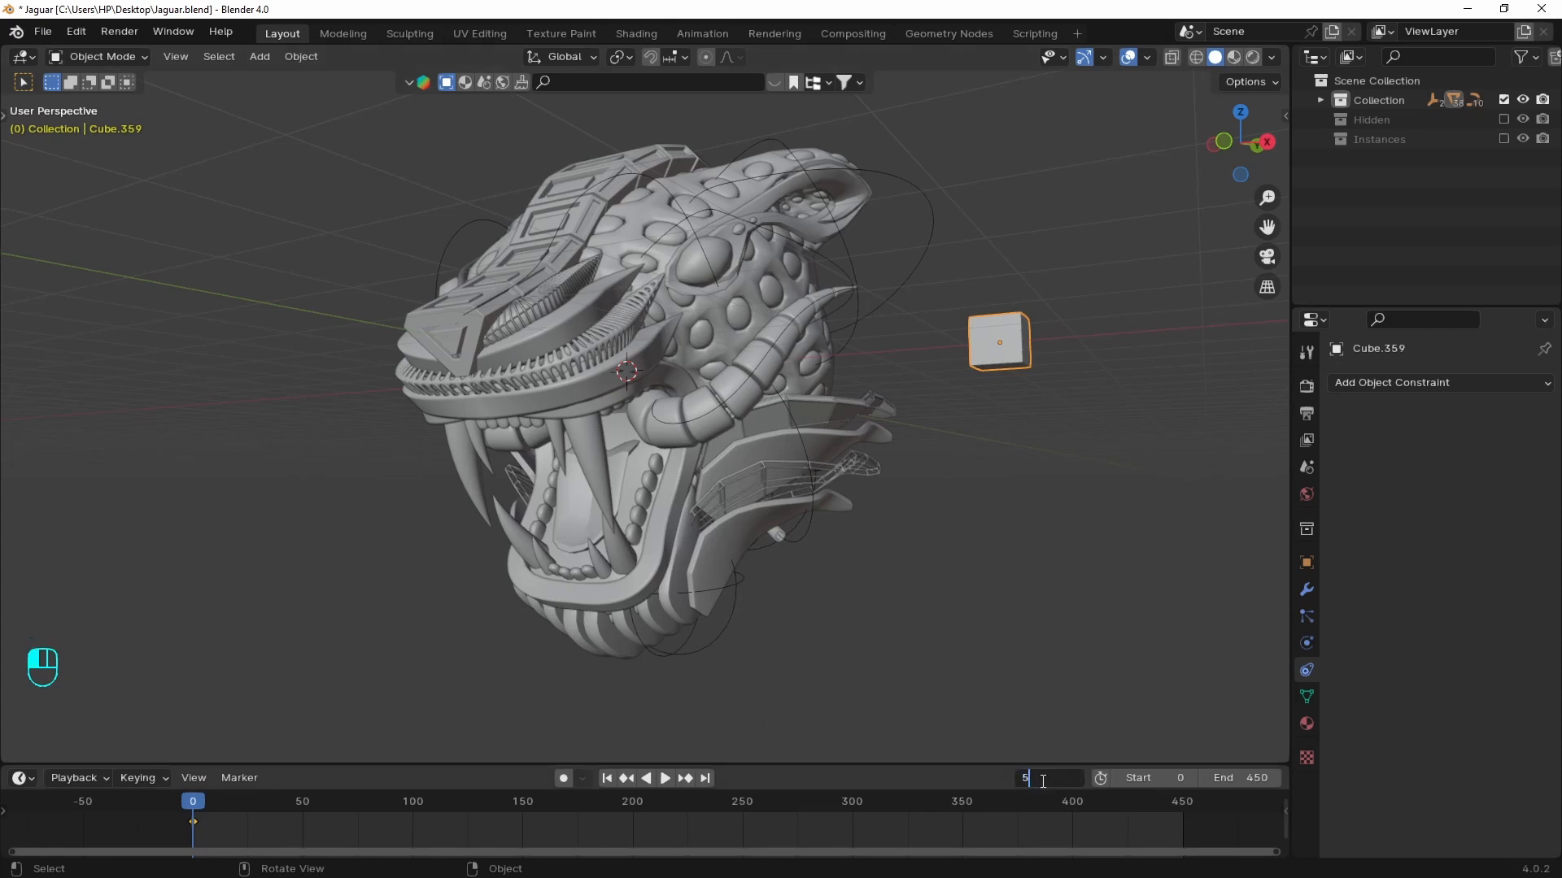
- At frame 50, raise the cube about 0.525 m along Z, insert a location keyframe, and preview the motion
{"action": "key", "text": "Return"}
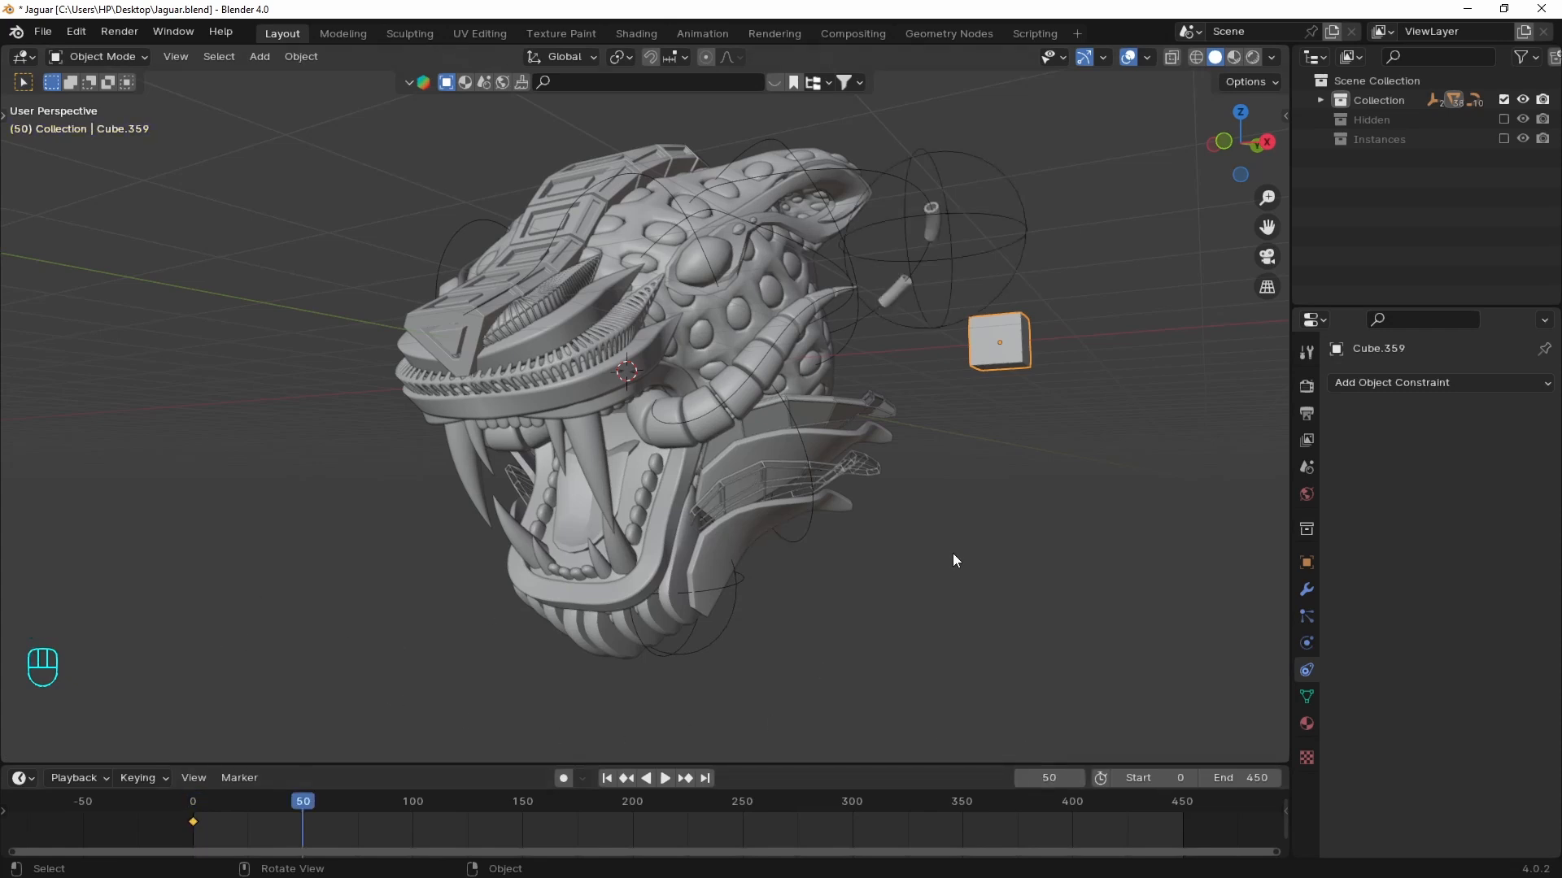
{"action": "key", "text": "g"}
{"action": "key", "text": "z"}
{"action": "left_click", "coordinate": [968, 504]}
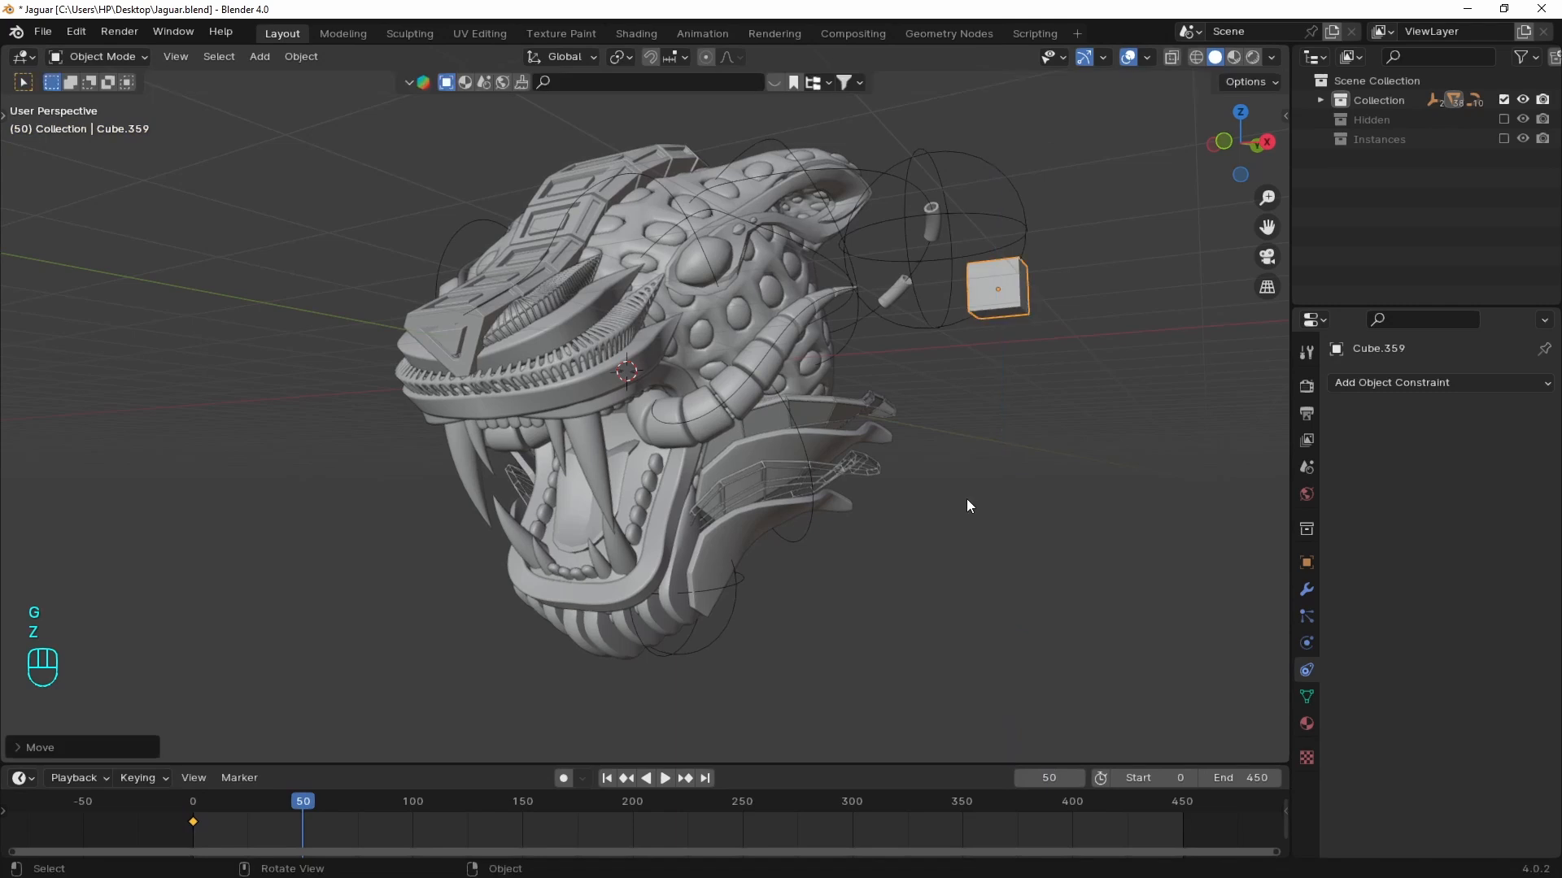
{"action": "key", "text": "i"}
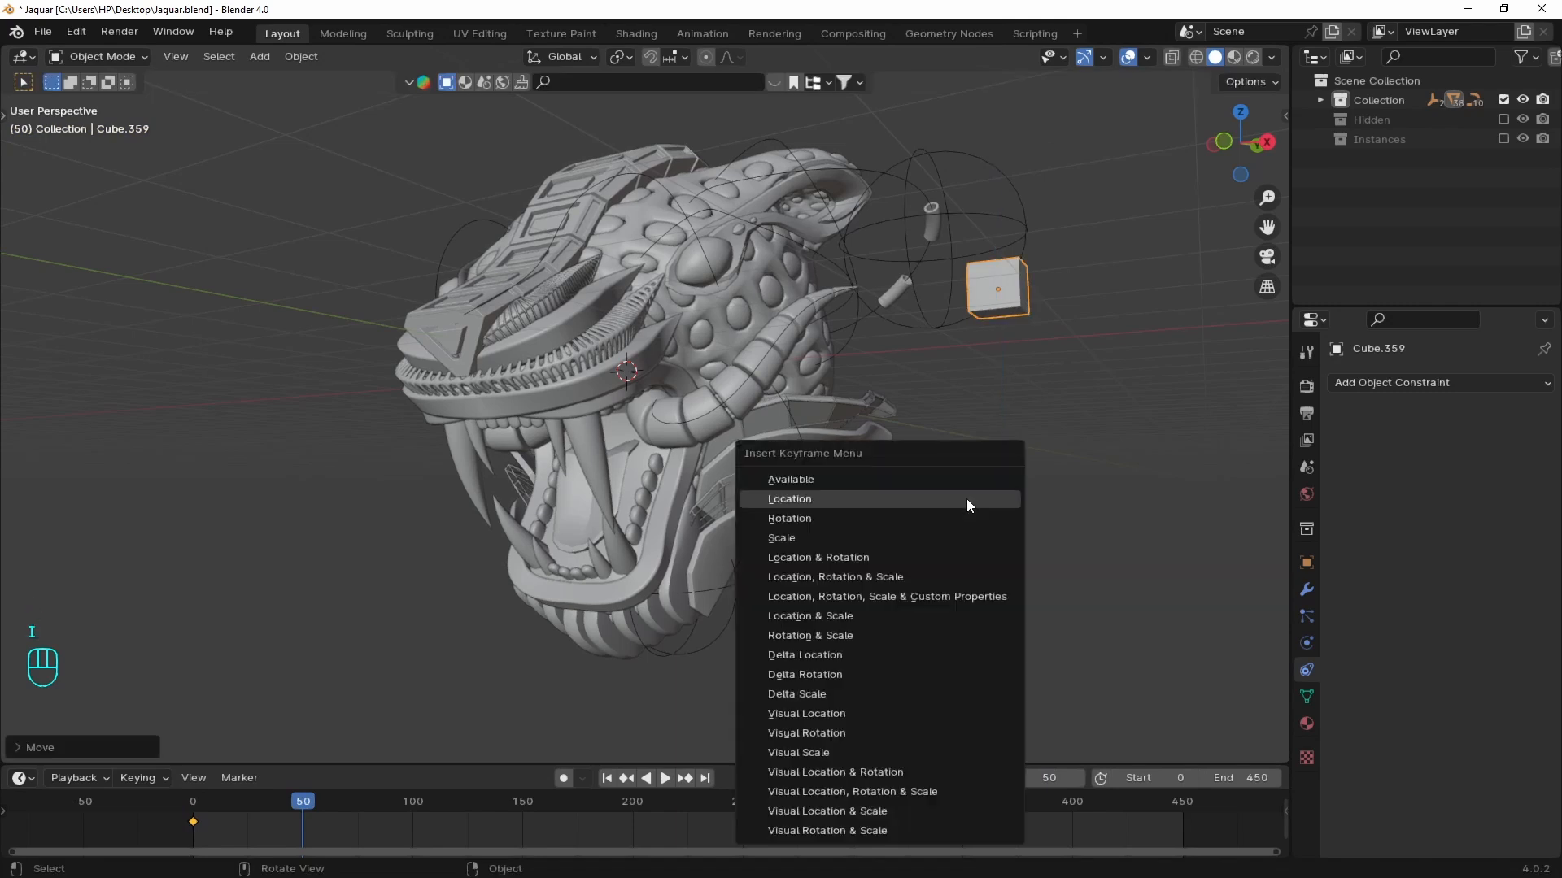
{"action": "left_click", "coordinate": [967, 500]}
{"action": "key", "text": "space"}
{"action": "key", "text": "space"}
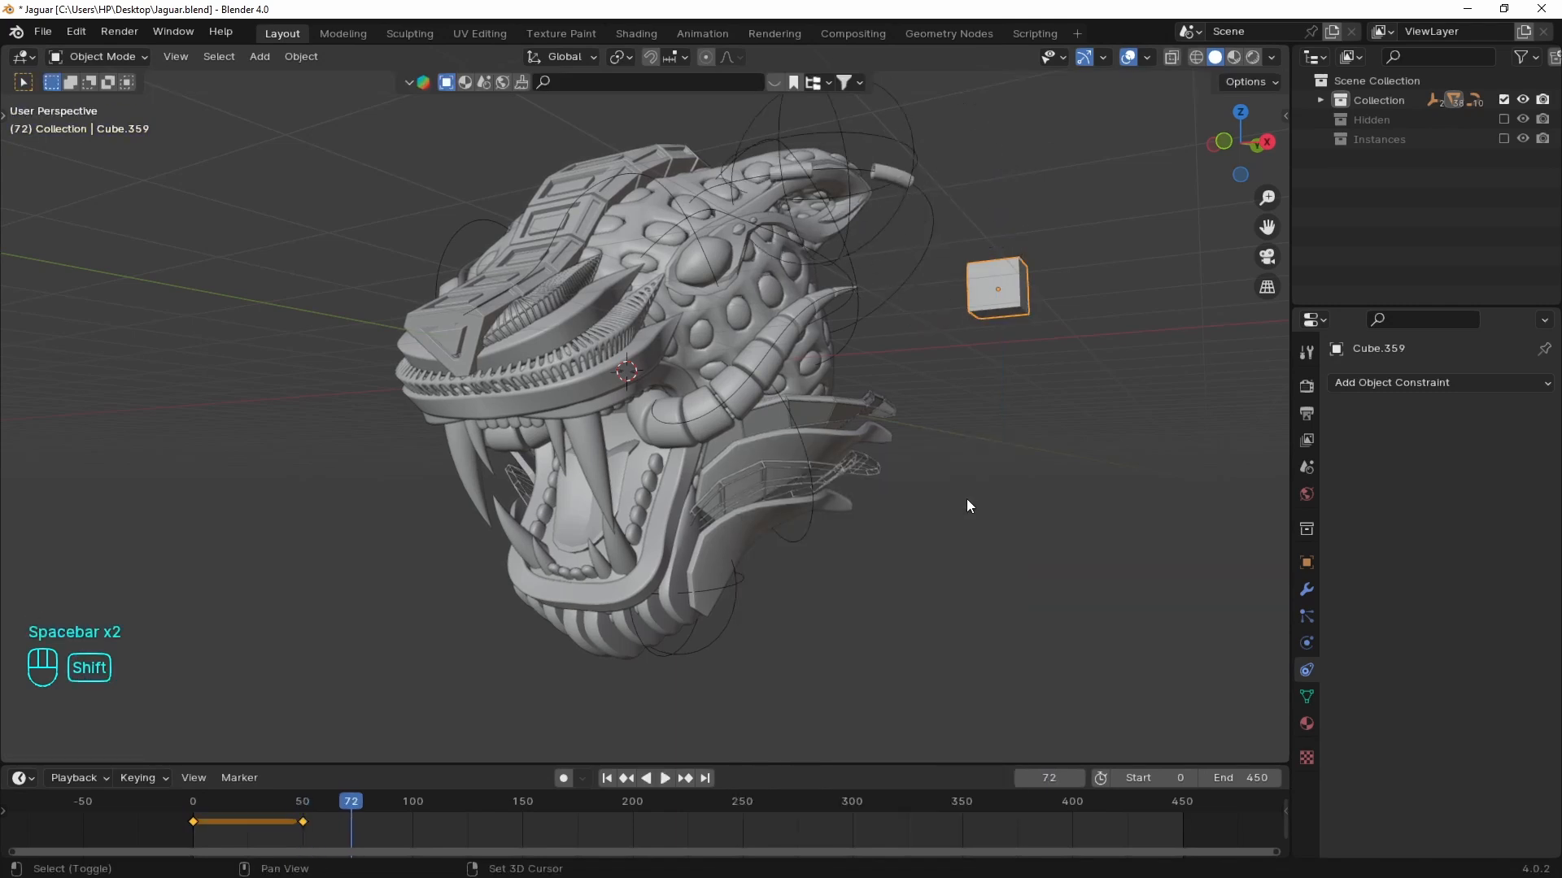
{"action": "key", "text": "shift+Left"}
{"action": "key", "text": "space"}
{"action": "key", "text": "space"}
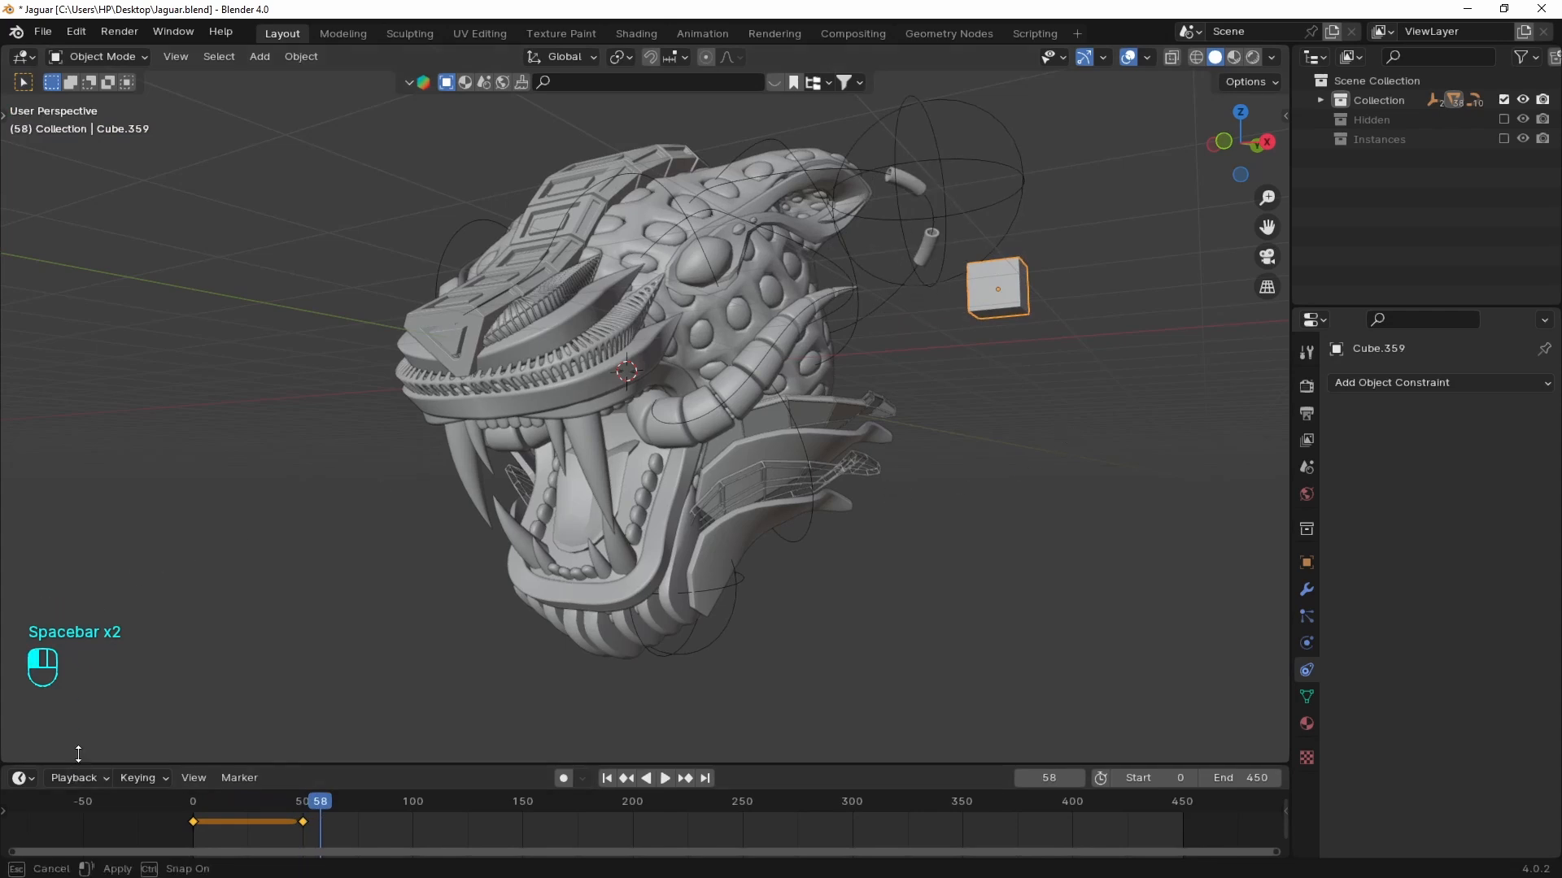
- Enlarge the timeline area, switch it to the Graph Editor, and select the cube's Z Location curve
{"action": "left_click_drag", "start_coordinate": [70, 767], "coordinate": [93, 584]}
{"action": "left_click", "coordinate": [18, 597]}
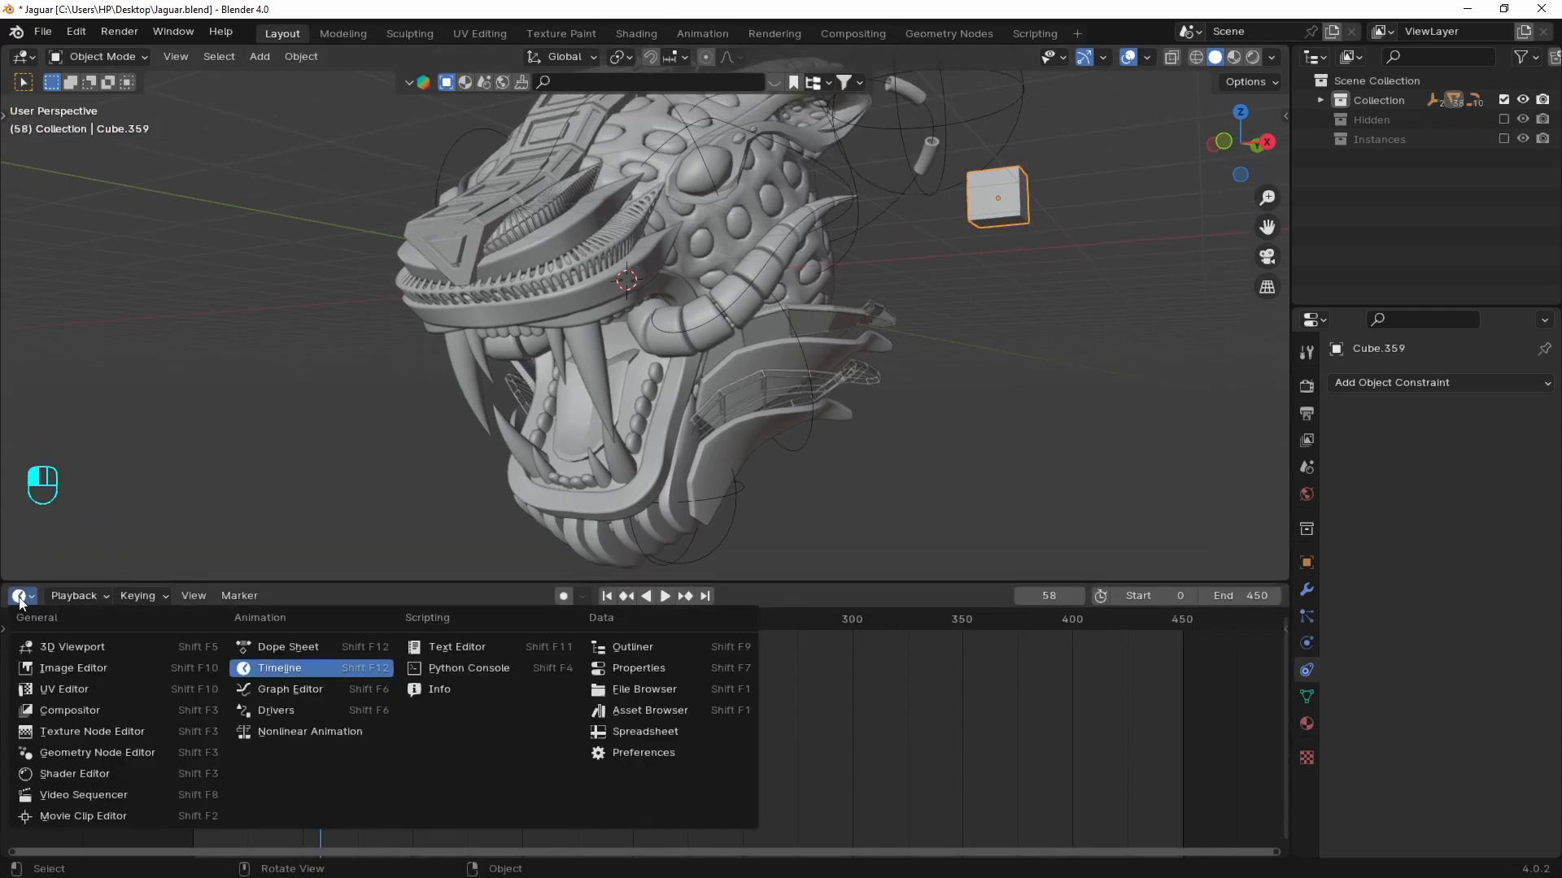
{"action": "left_click", "coordinate": [291, 690]}
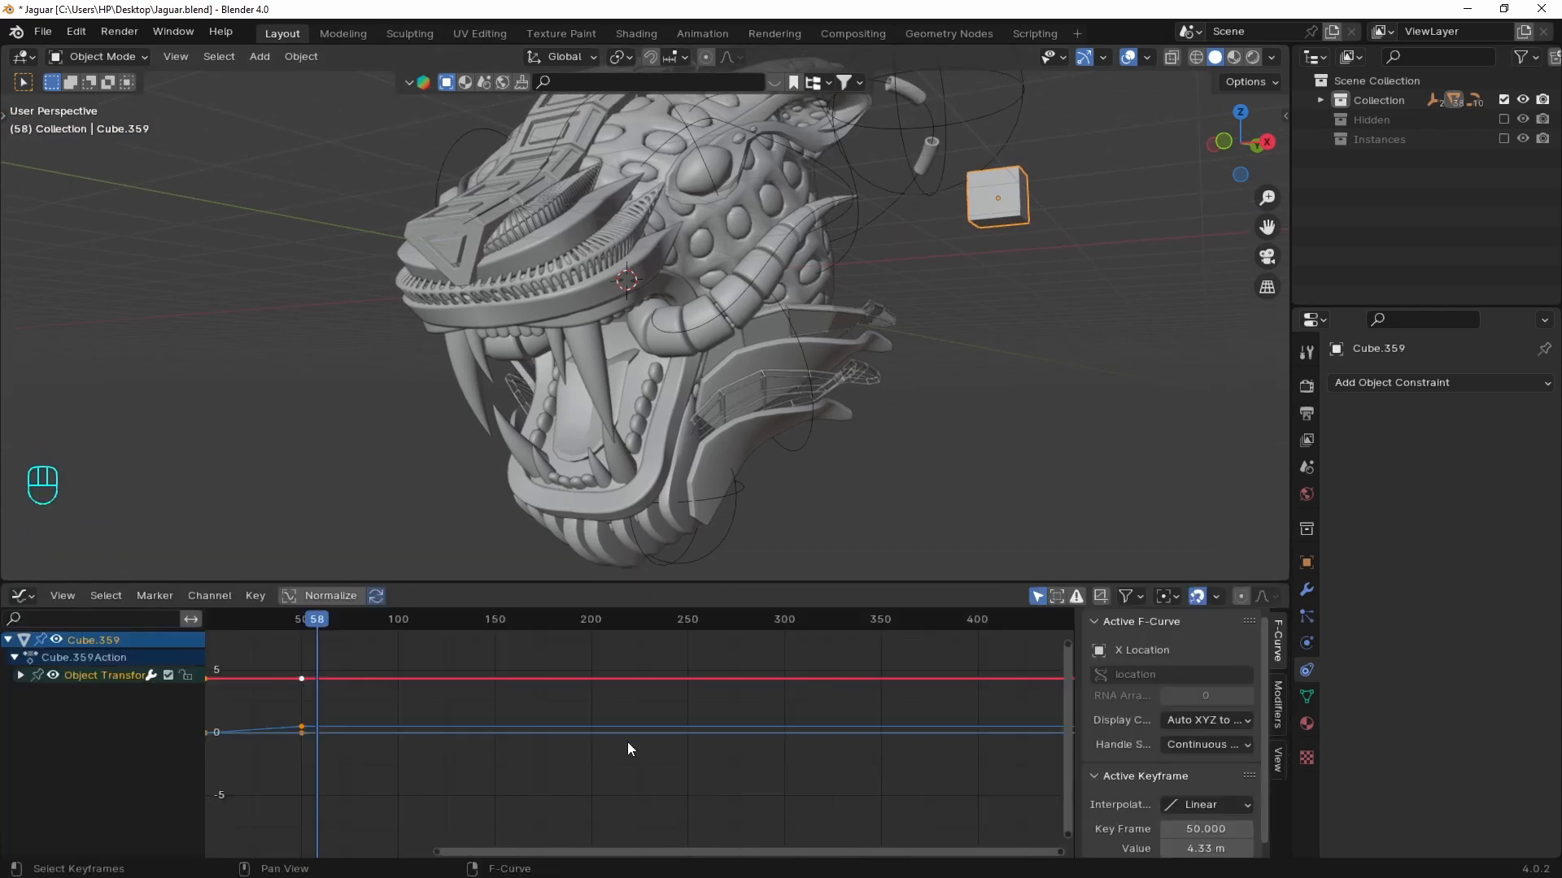
{"action": "left_click", "coordinate": [20, 678]}
{"action": "left_click", "coordinate": [67, 727]}
{"action": "middle_click_drag", "start_coordinate": [391, 764], "coordinate": [613, 641]}
{"action": "middle_click_drag", "start_coordinate": [680, 760], "coordinate": [606, 740]}
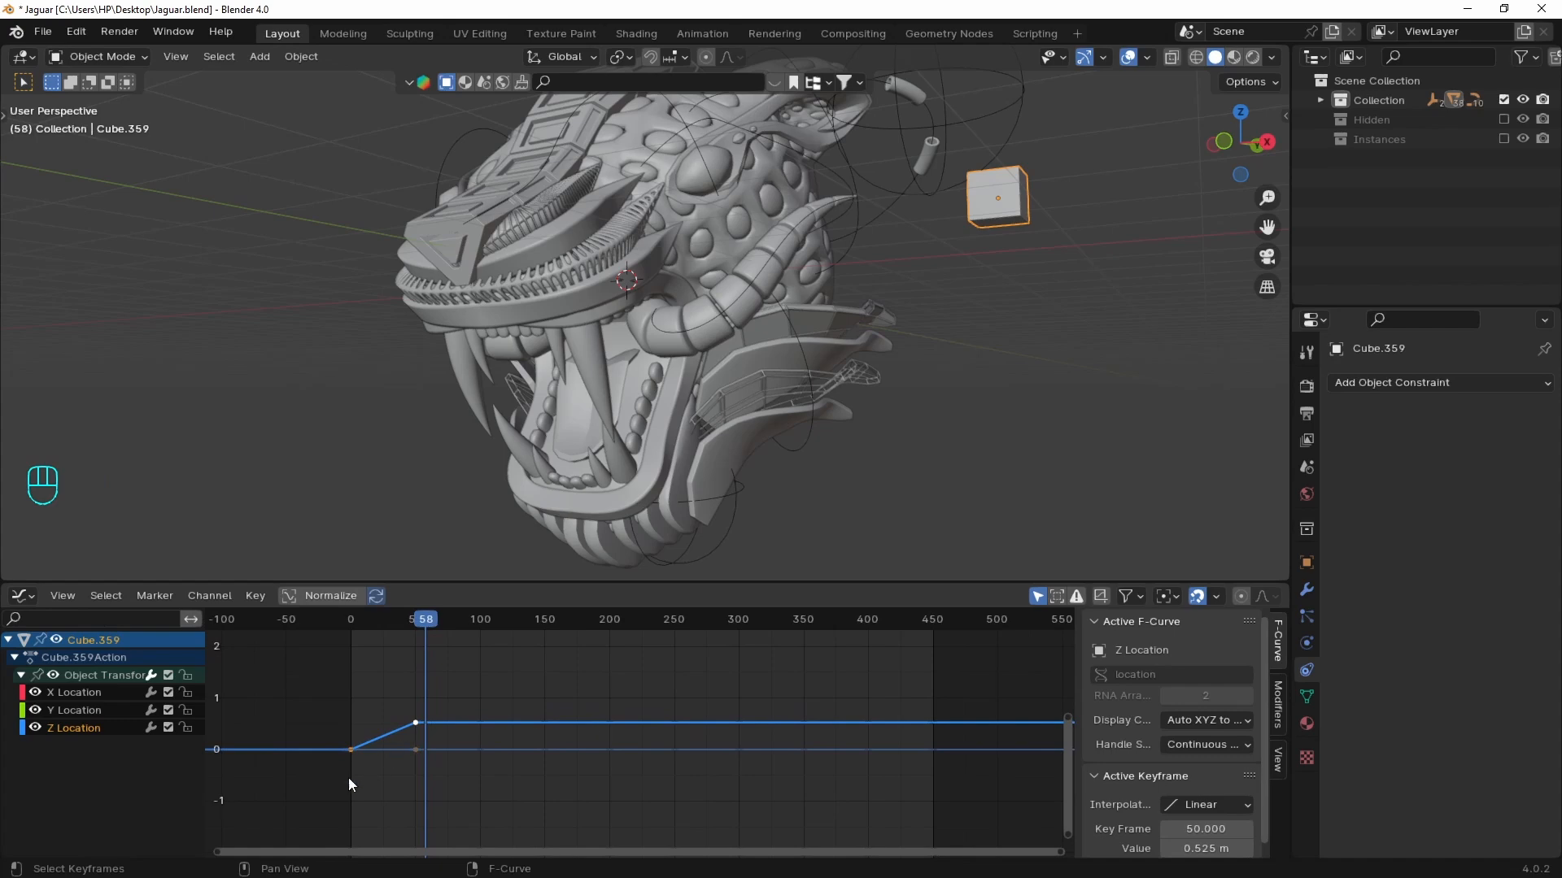
- Add a Cycles modifier to the cube's Z Location curve and play the animation
{"action": "left_click", "coordinate": [1279, 701]}
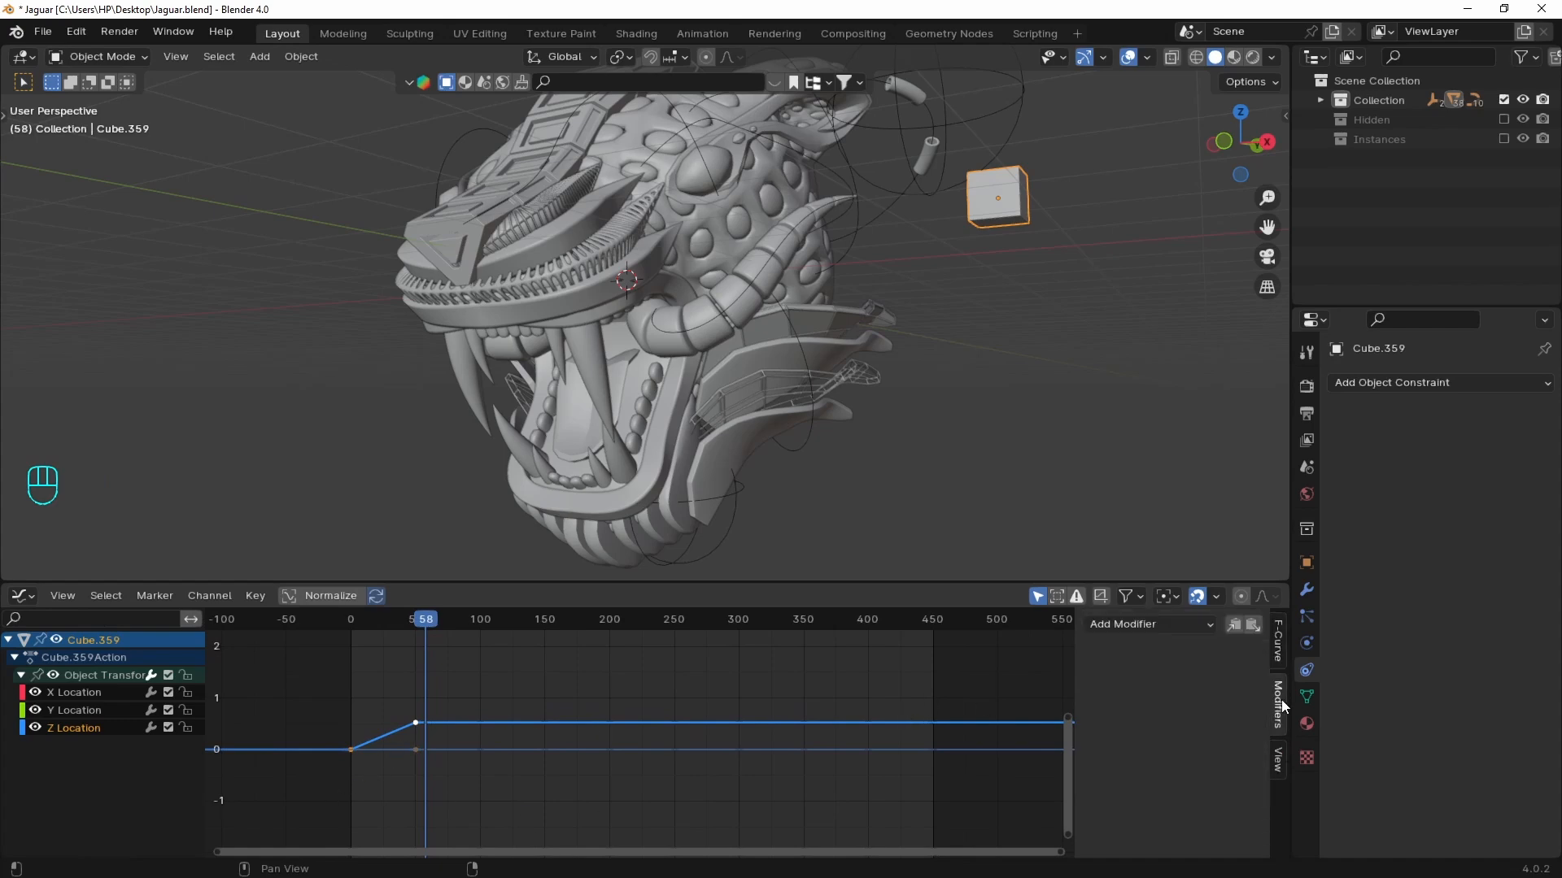
{"action": "left_click", "coordinate": [1136, 623]}
{"action": "left_click", "coordinate": [1131, 711]}
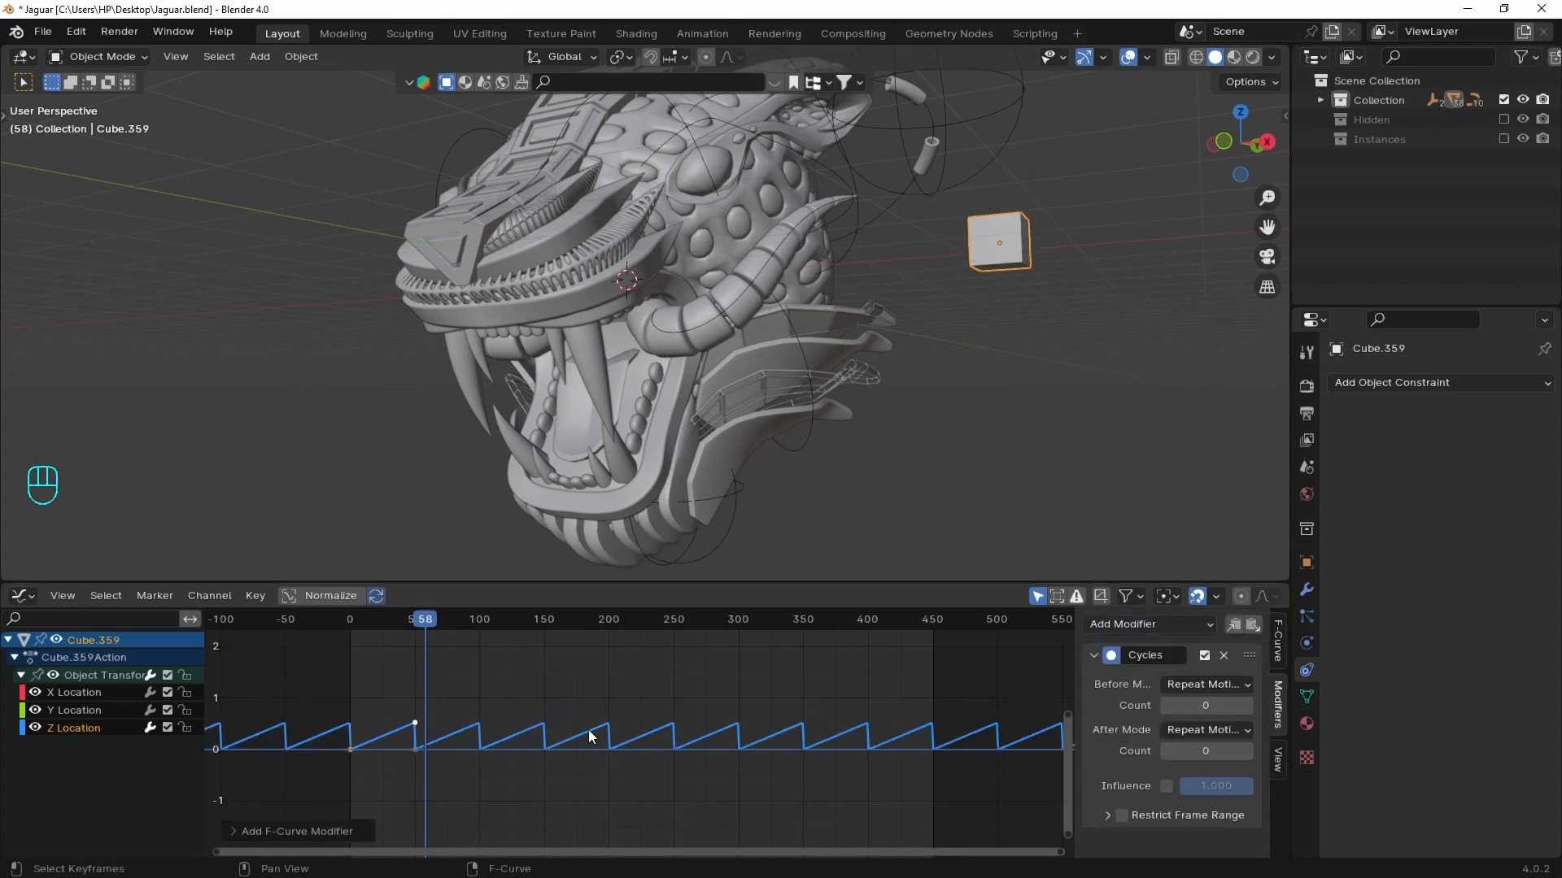
{"action": "key", "text": "space"}
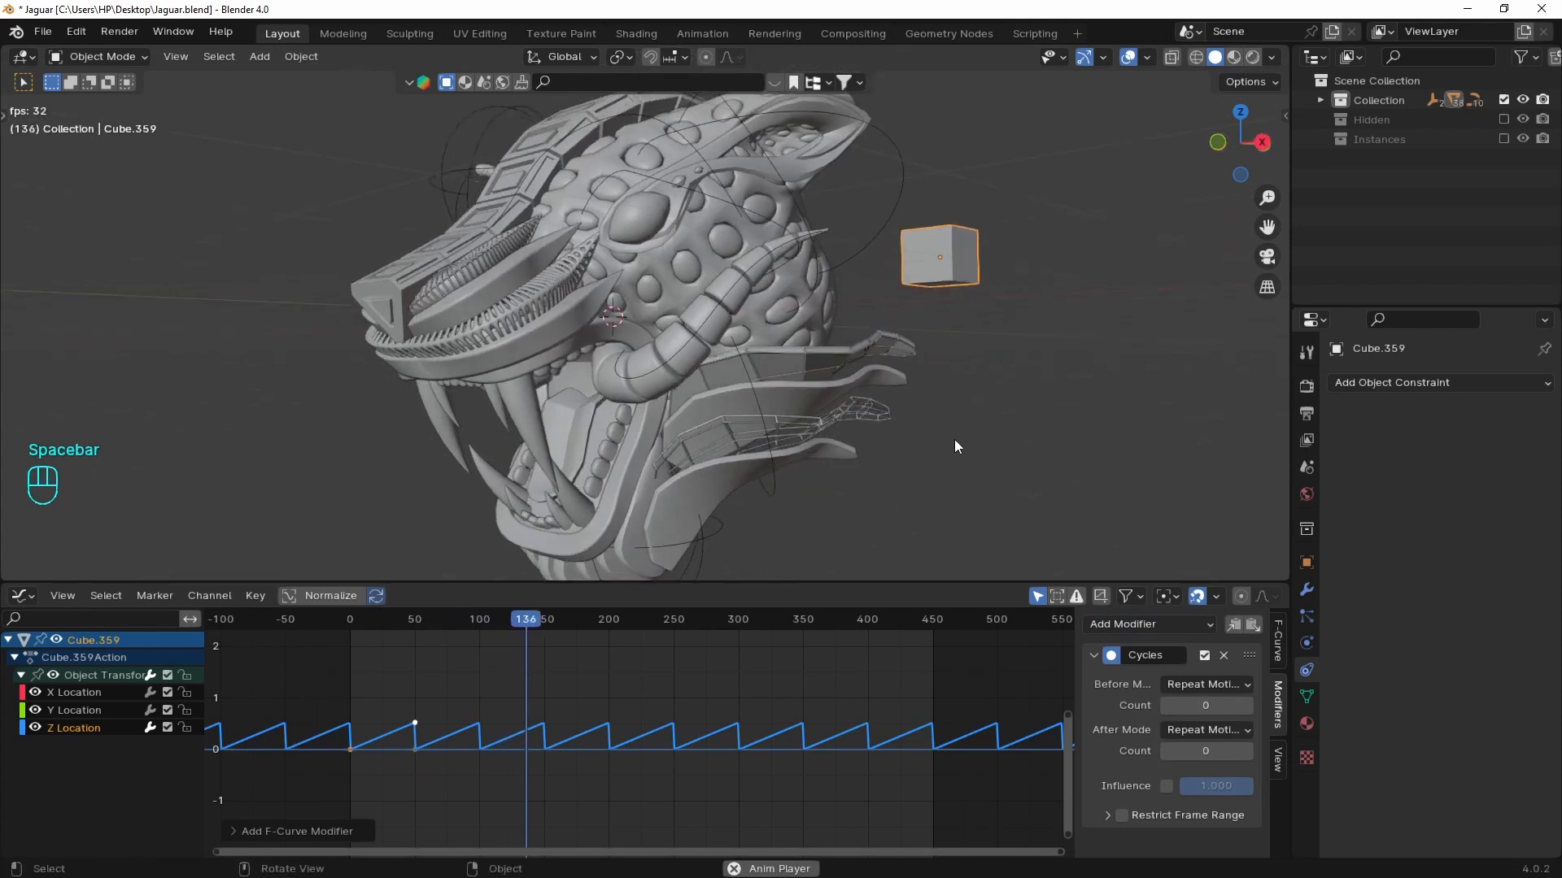
{"action": "scroll", "coordinate": [954, 441], "scroll_direction": "down", "scroll_amount": 3}
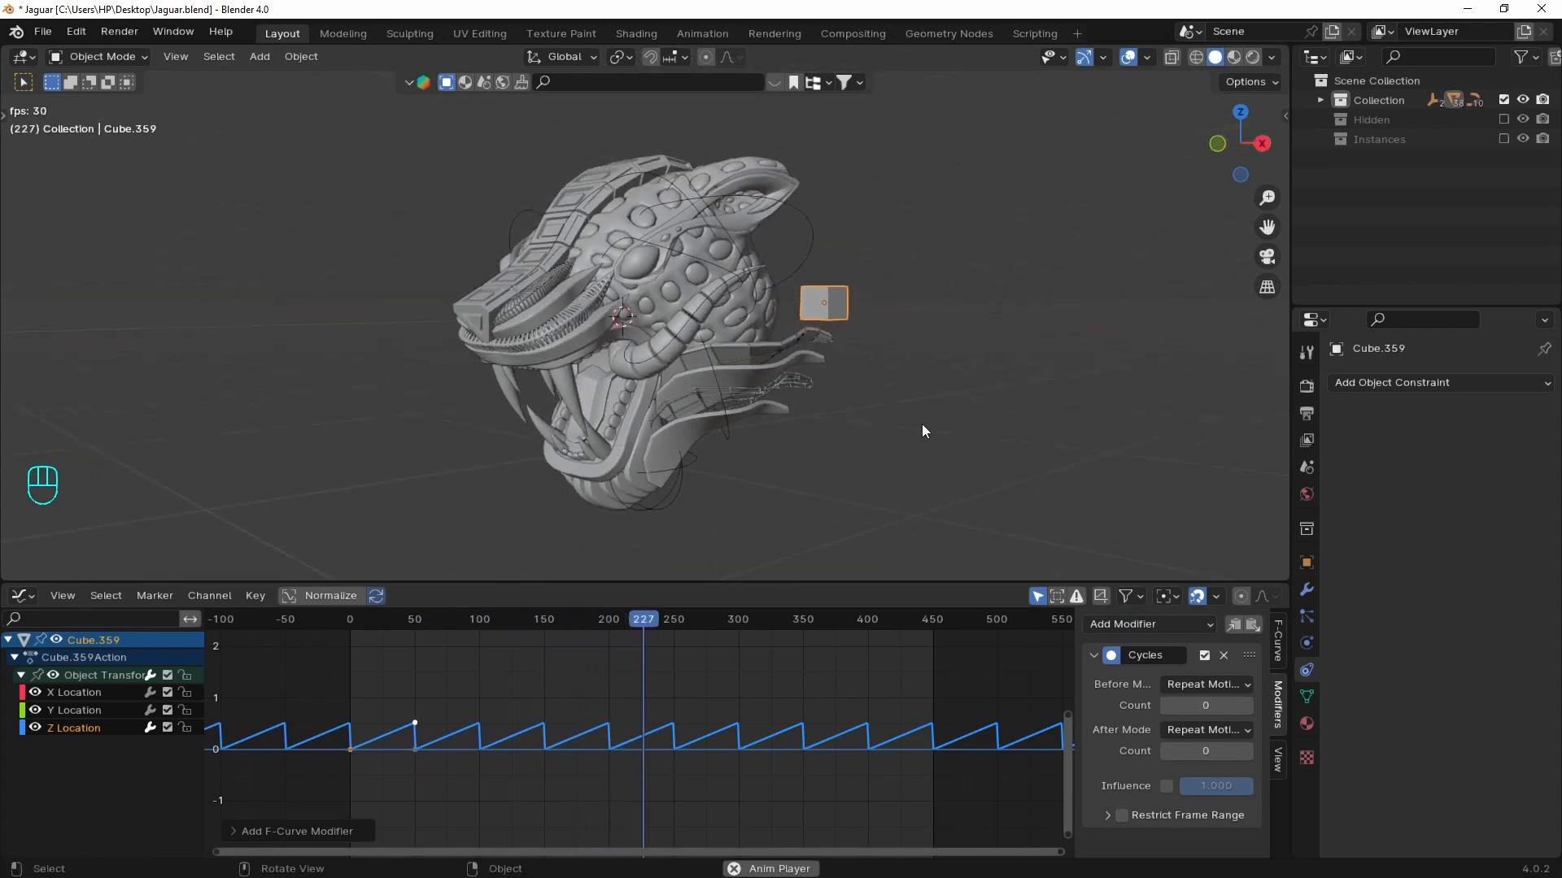
{"action": "key", "text": "space"}
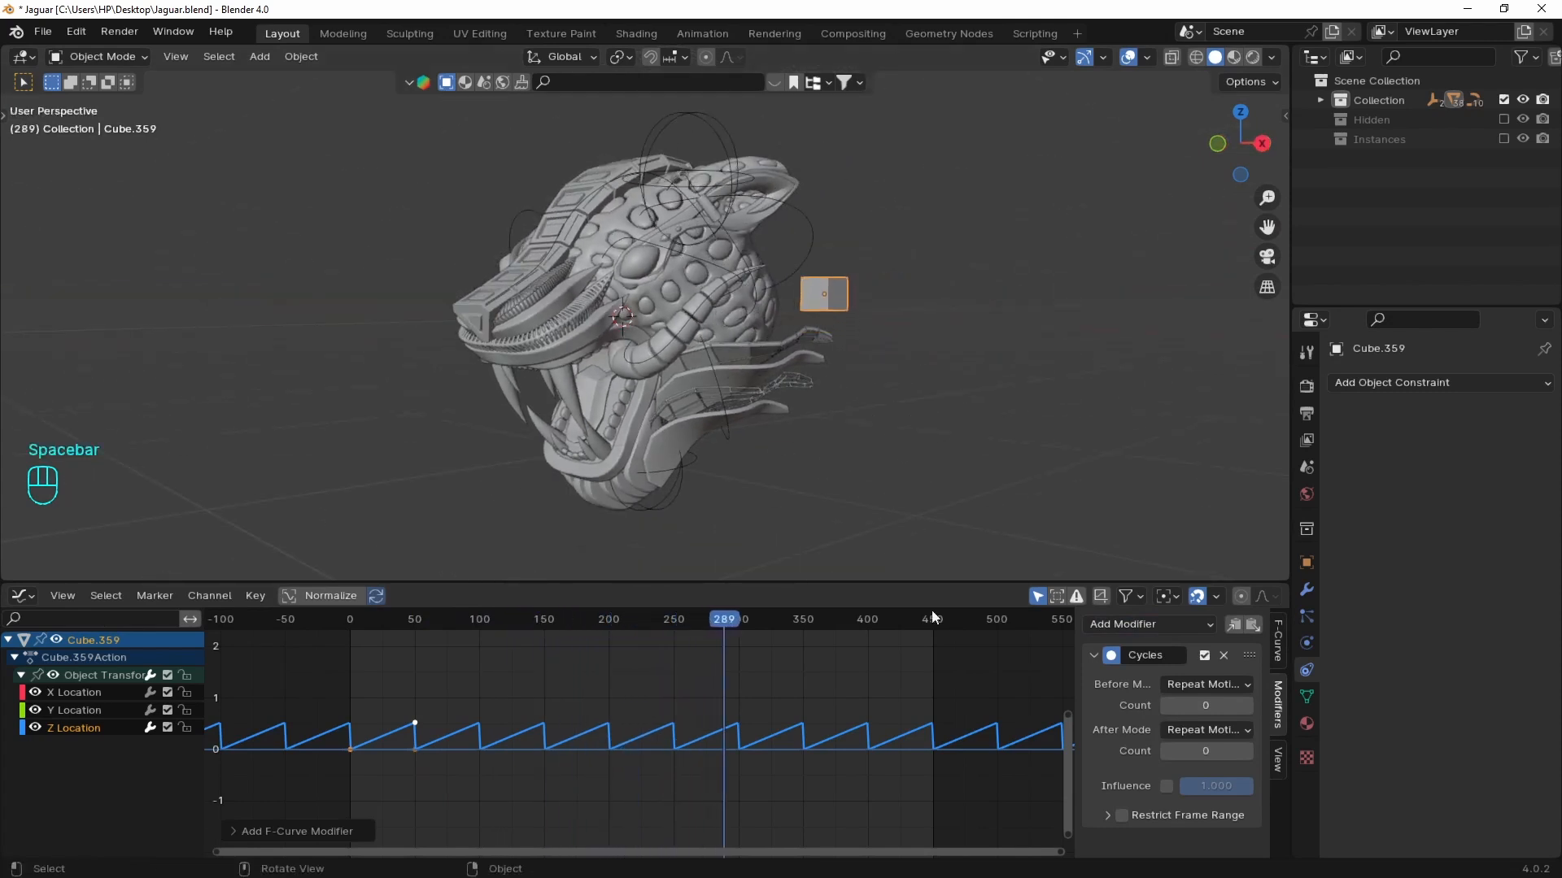
- Set both the After and Before modes of the Cycles modifier to Repeat Mirrored, playing the animation to check it
{"action": "left_click", "coordinate": [1209, 730]}
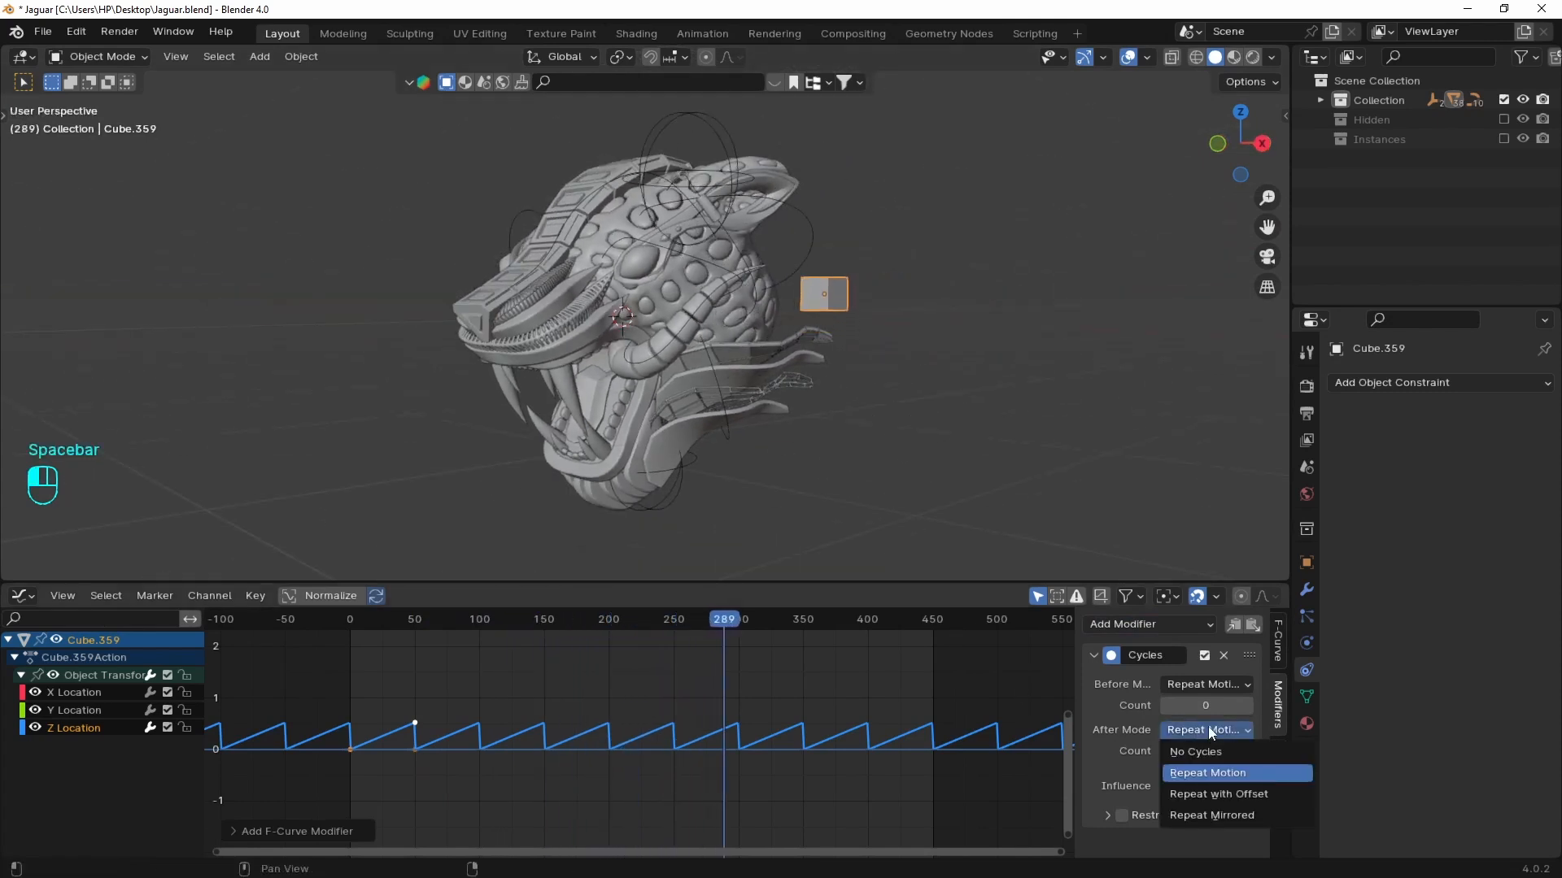
{"action": "left_click", "coordinate": [1212, 815]}
{"action": "key", "text": "space"}
{"action": "middle_click_drag", "start_coordinate": [757, 378], "coordinate": [830, 387]}
{"action": "key", "text": "space"}
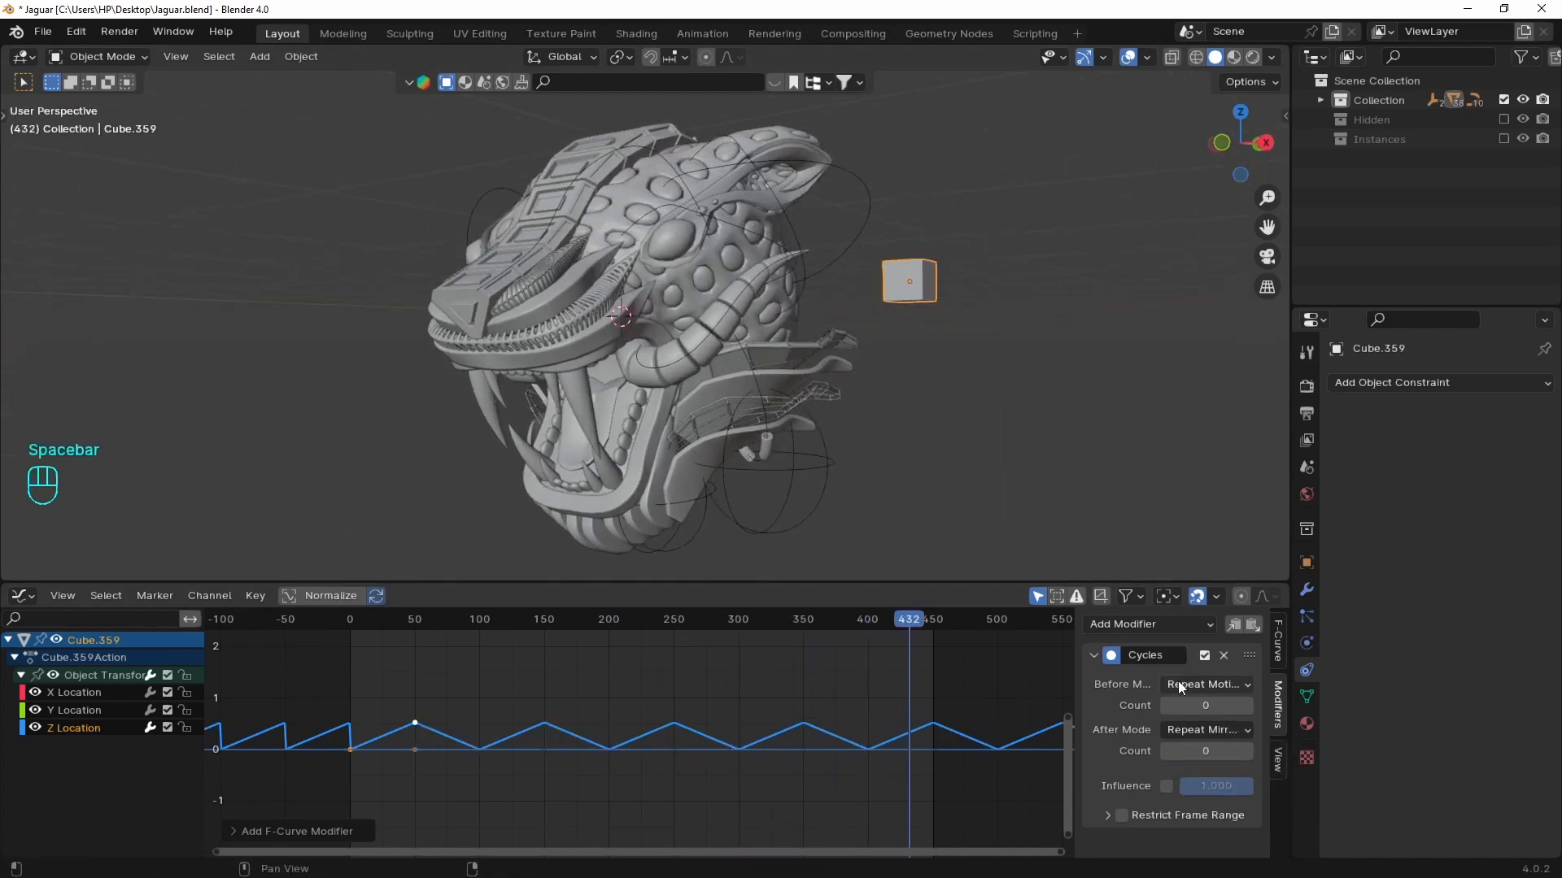
{"action": "left_click", "coordinate": [1179, 685]}
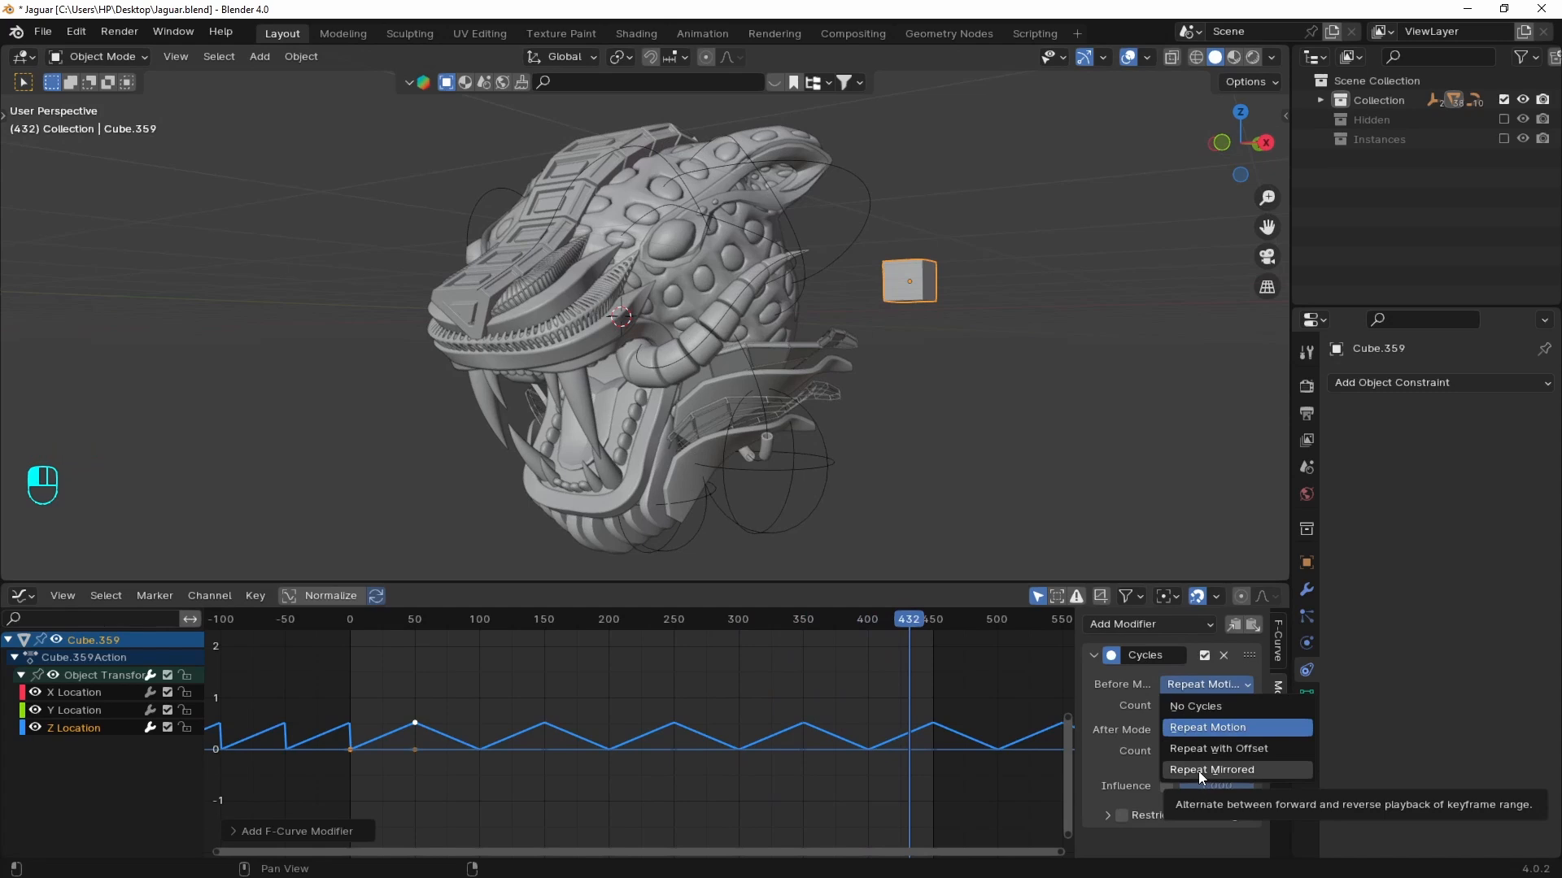
{"action": "left_click", "coordinate": [1198, 771]}
{"action": "key", "text": "space"}
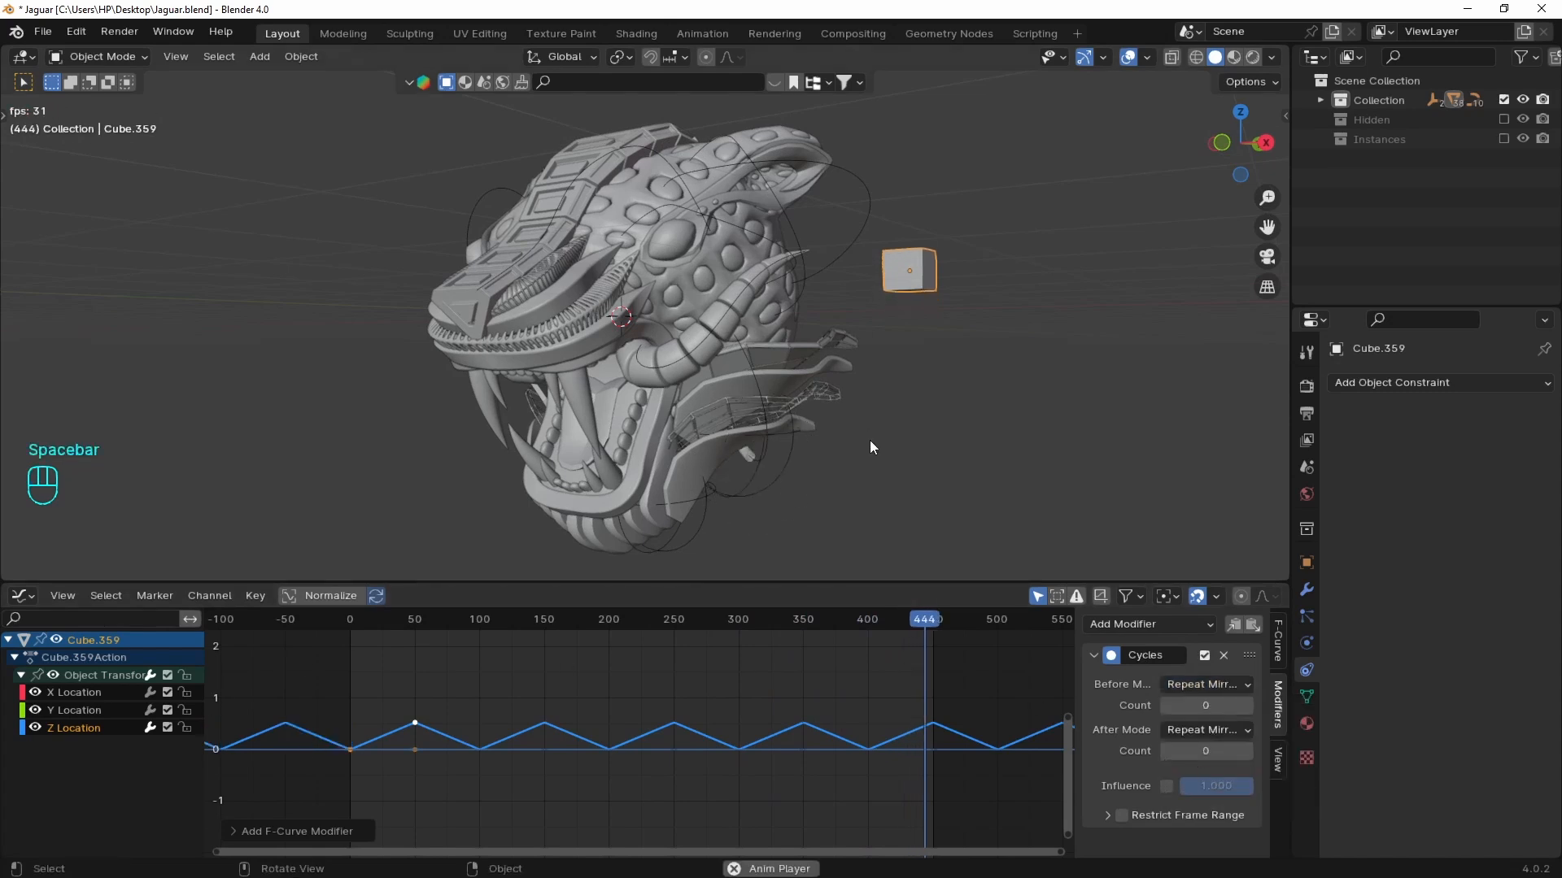
{"action": "key", "text": "space"}
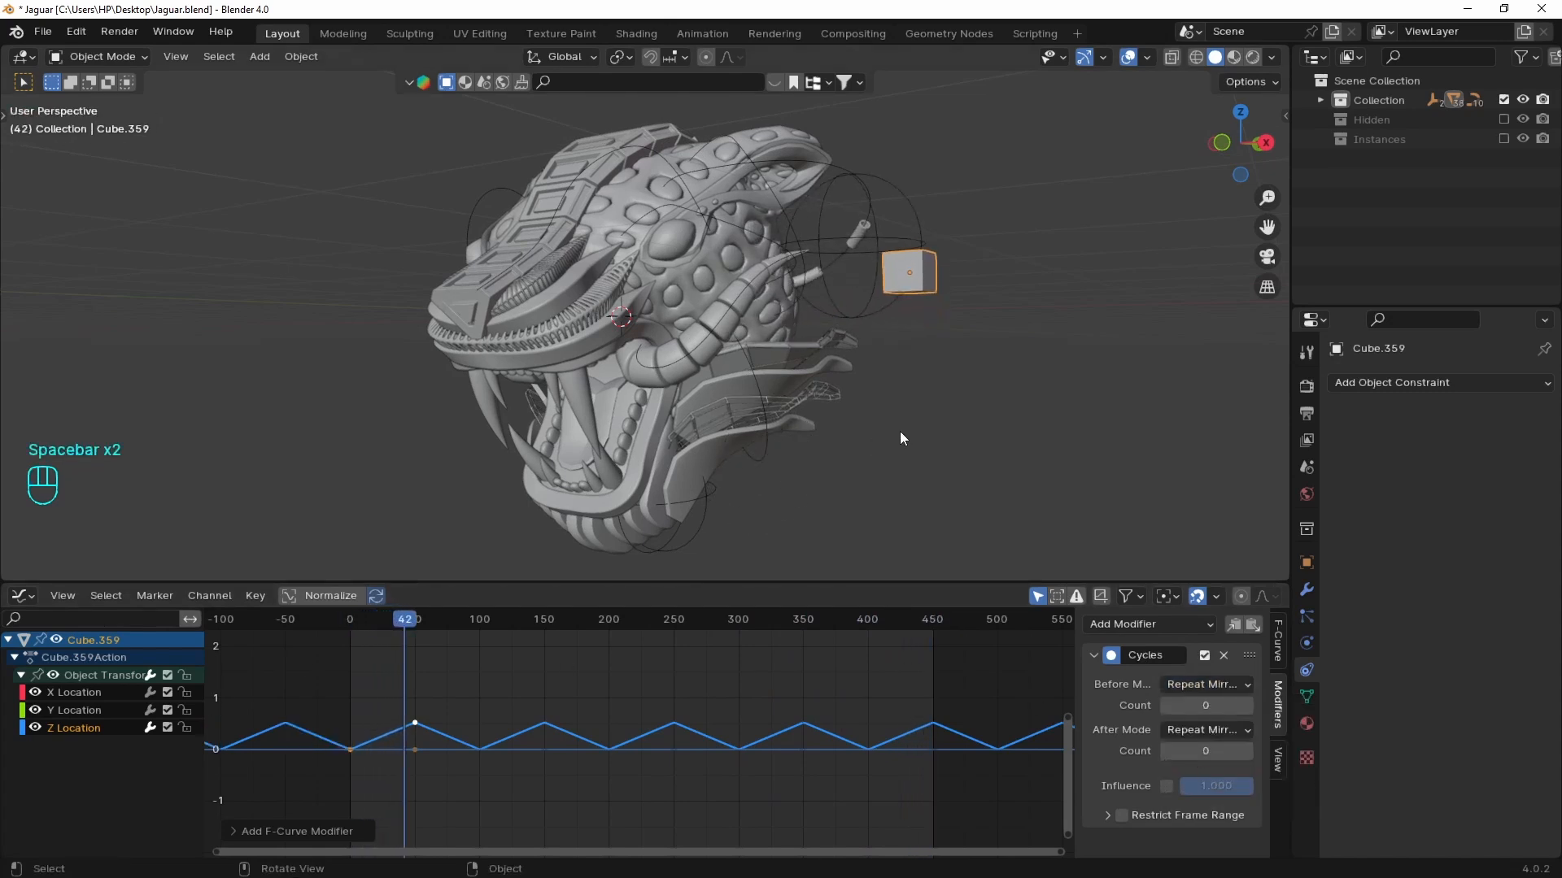
- Compare the cube's position at the first and last frames of the animation
{"action": "key", "text": "shift+Right"}
{"action": "key", "text": "shift+Left"}
{"action": "key", "text": "shift+Right"}
{"action": "key", "text": "shift+Left"}
{"action": "key", "text": "shift+Right"}
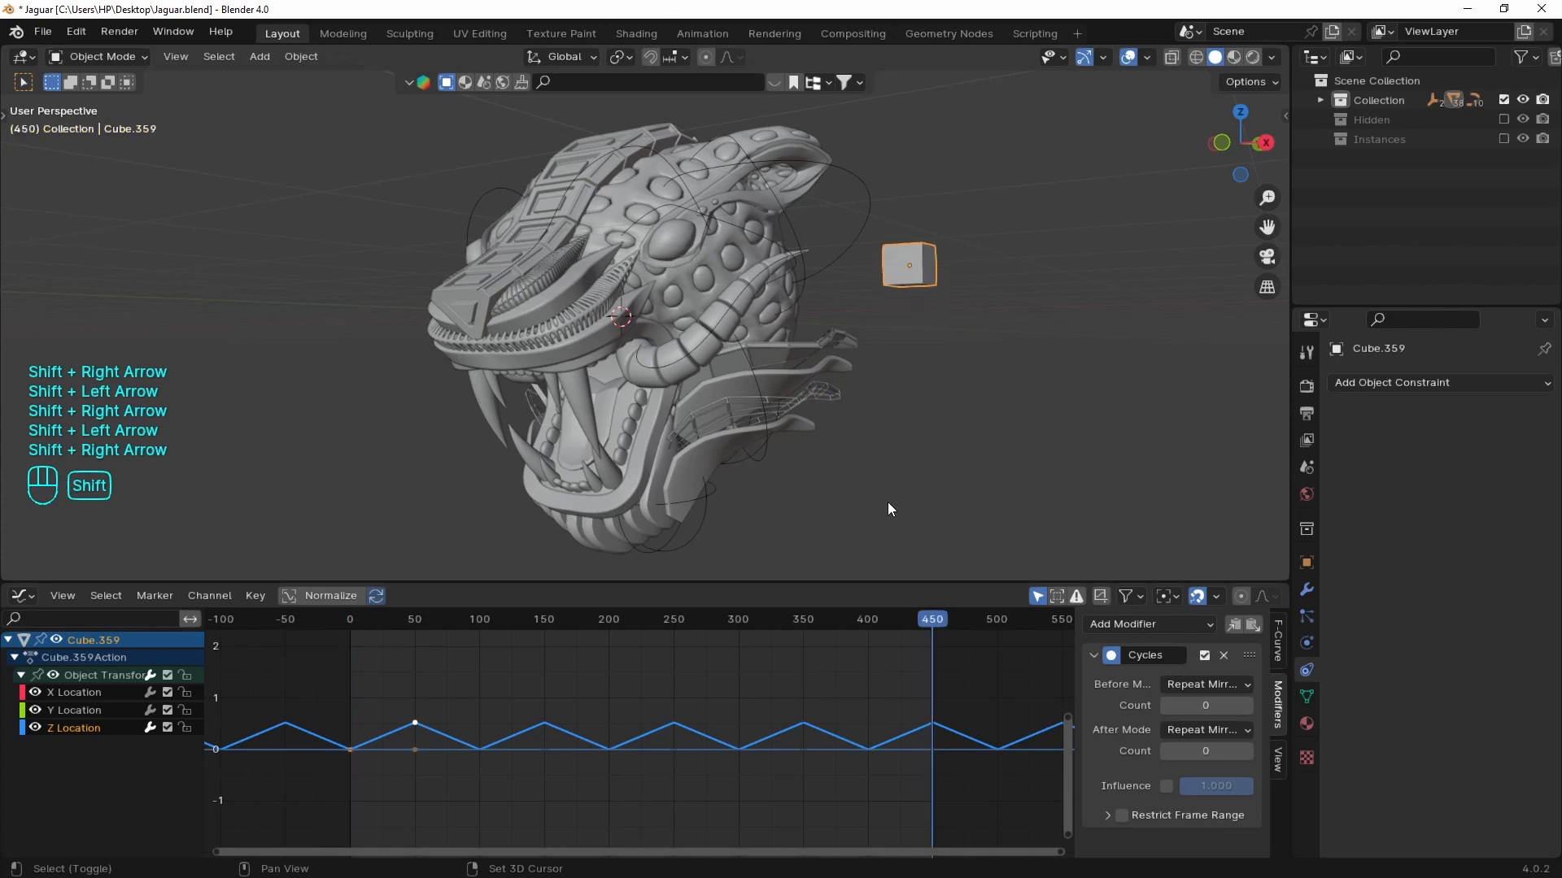
{"action": "key", "text": "shift+Left"}
{"action": "key", "text": "shift+Right"}
{"action": "key", "text": "shift+Left"}
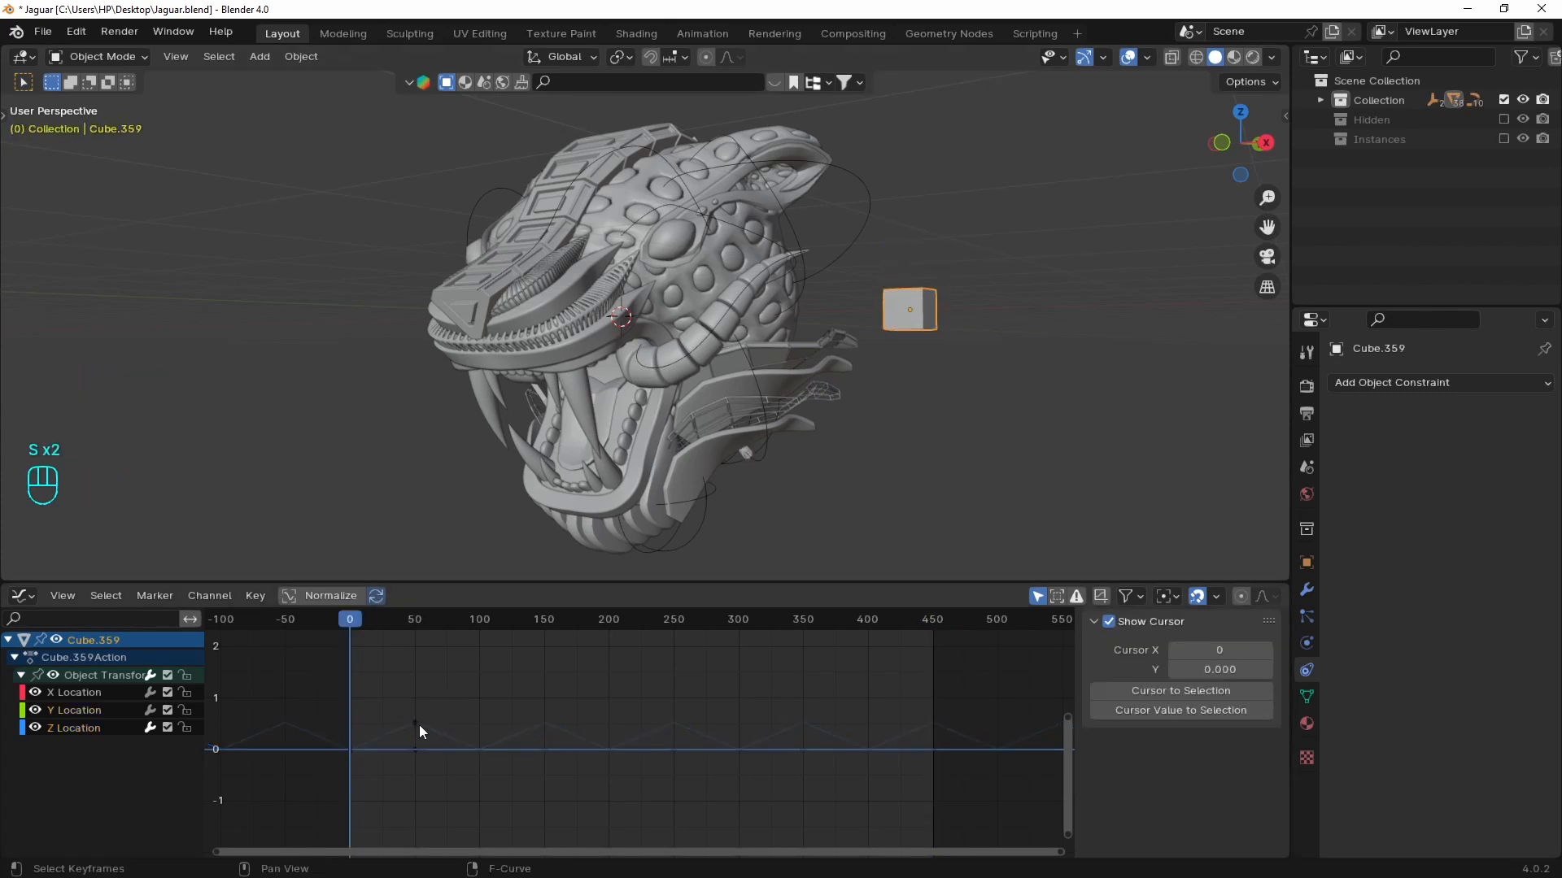
- Move the Z Location curve's peak keyframe earlier in time to about frame 25
{"action": "left_click", "coordinate": [417, 723]}
{"action": "key", "text": "g"}
{"action": "key", "text": "x"}
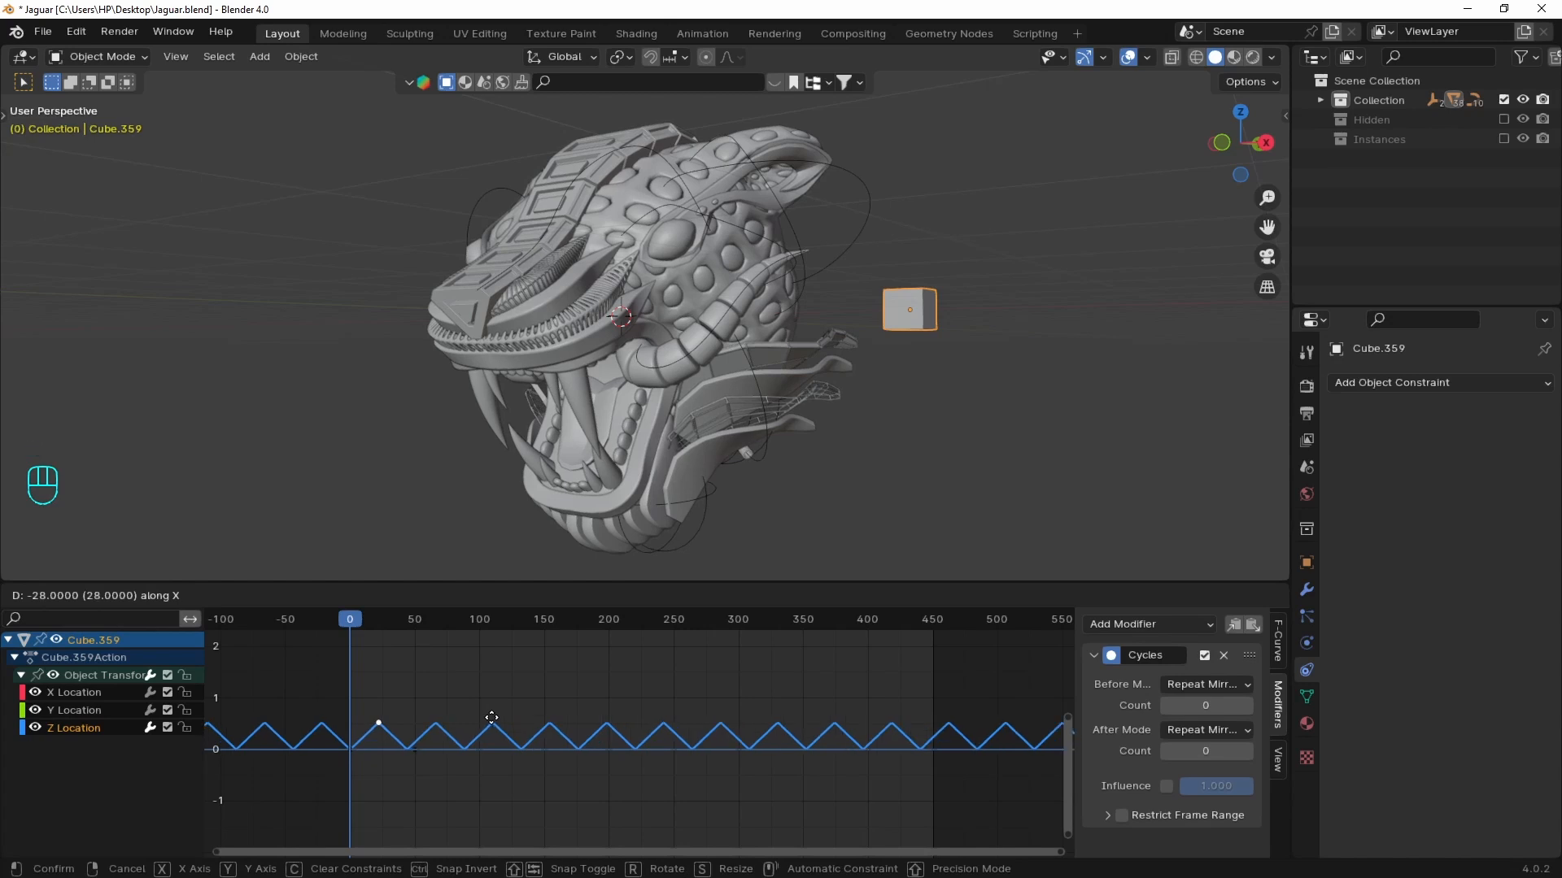
{"action": "left_click", "coordinate": [496, 717]}
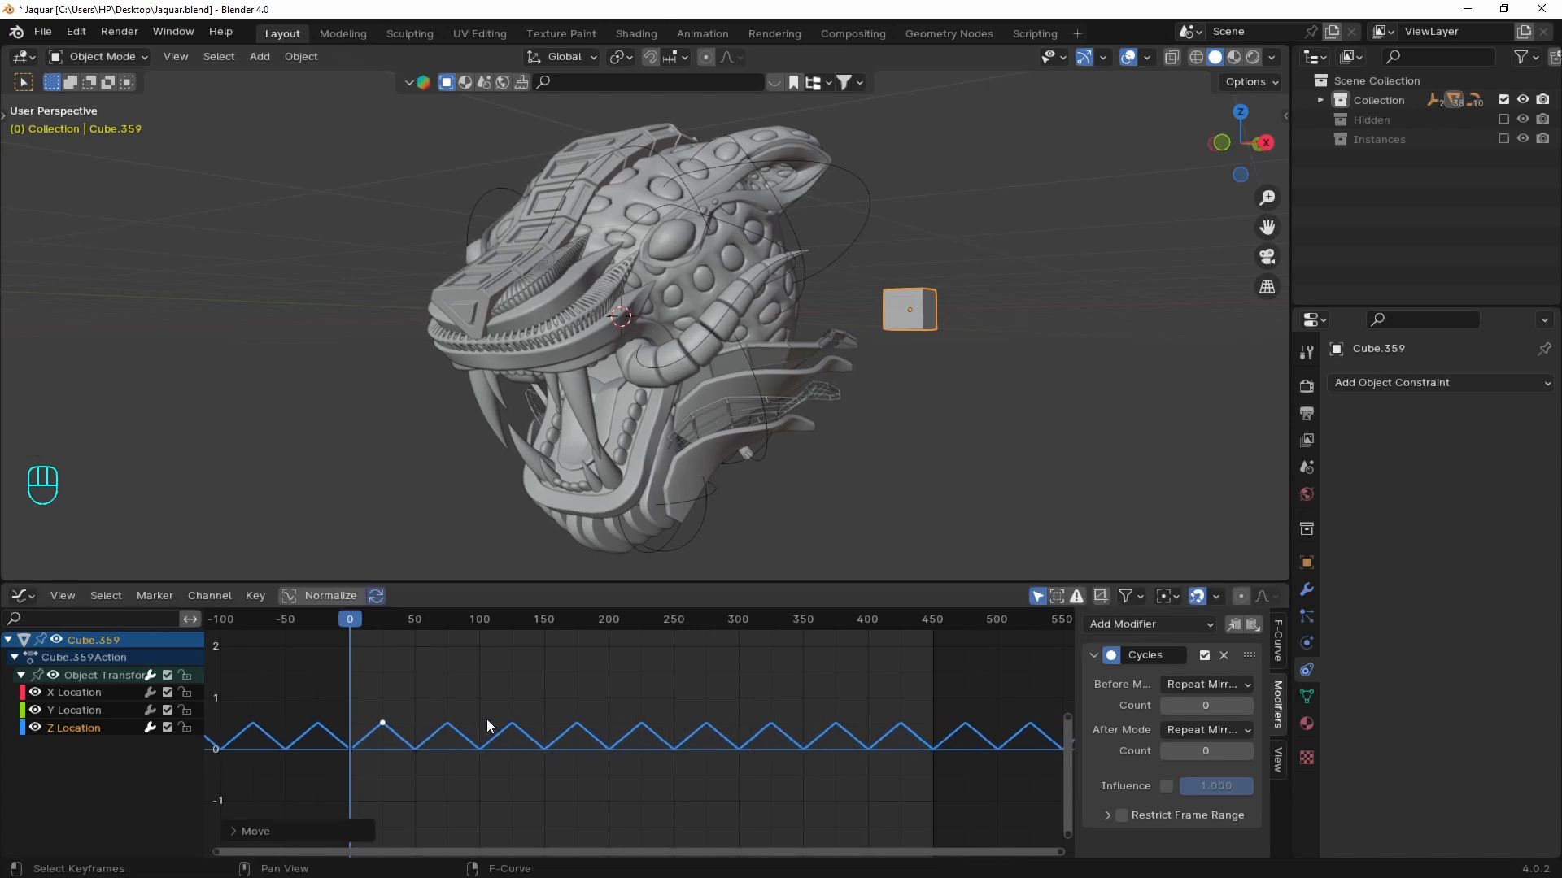
{"action": "key", "text": "g"}
{"action": "key", "text": "x"}
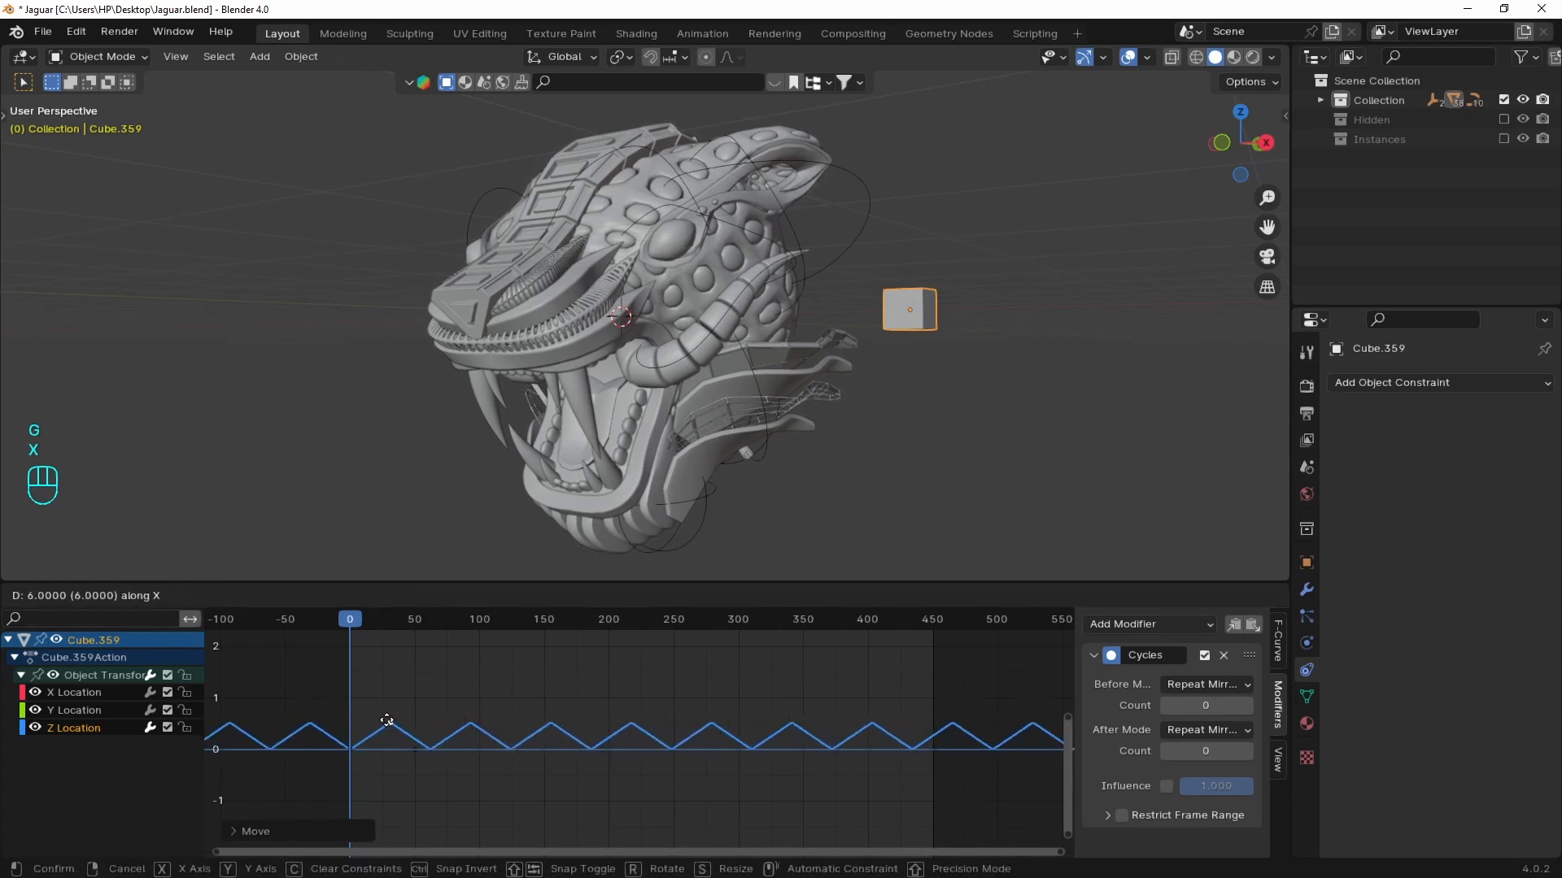
{"action": "right_click", "coordinate": [387, 724]}
- Lower the Z Location curve's peak keyframe to about 0.2 m, previewing the cube's motion
{"action": "key", "text": "space"}
{"action": "key", "text": "space"}
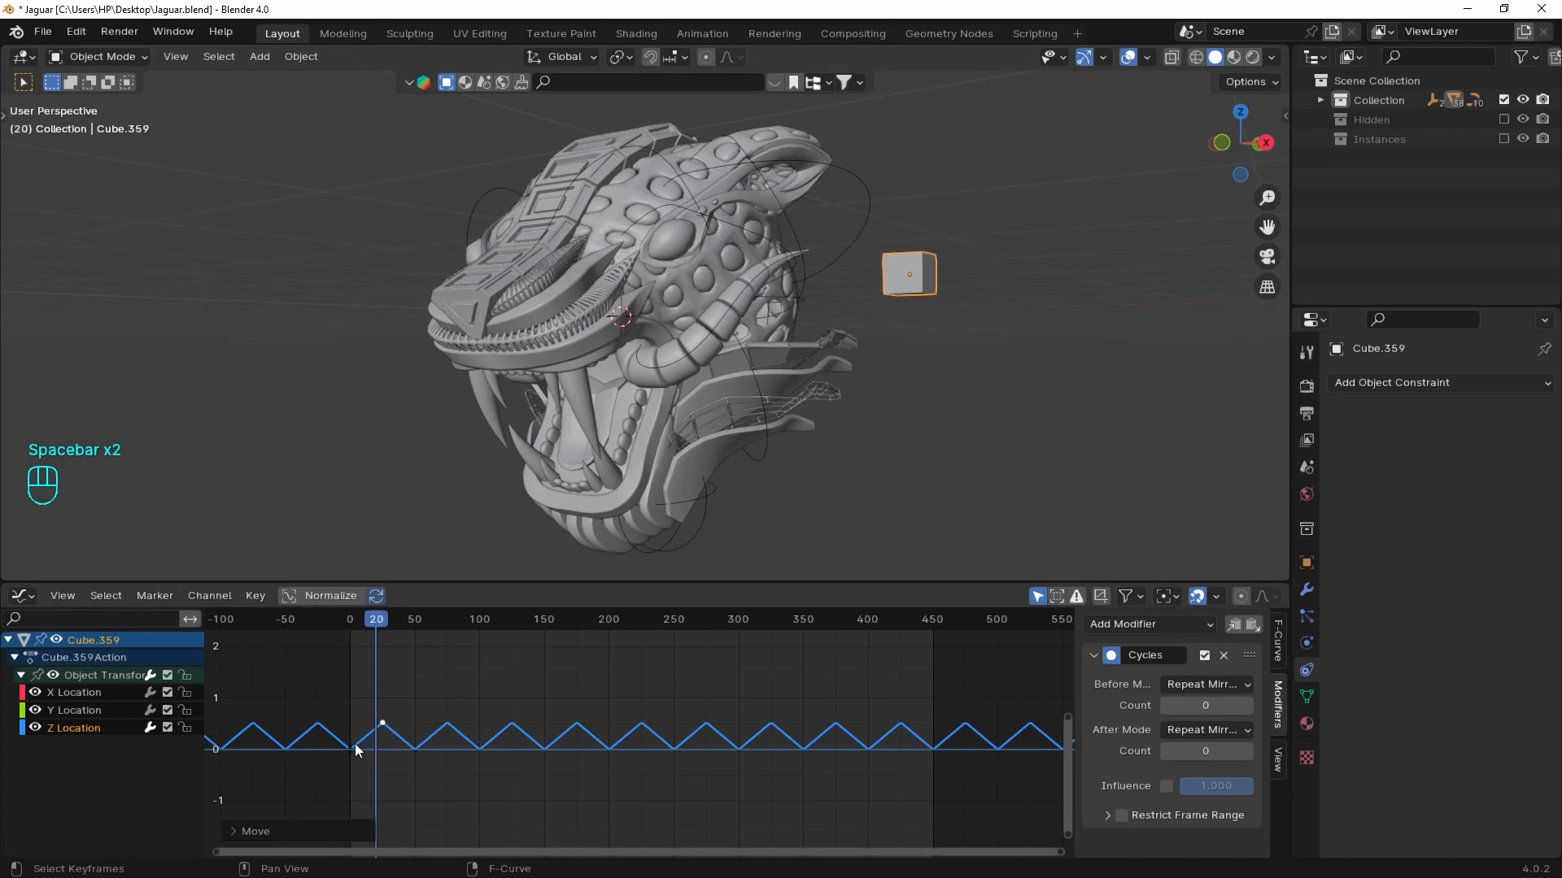
{"action": "key", "text": "space"}
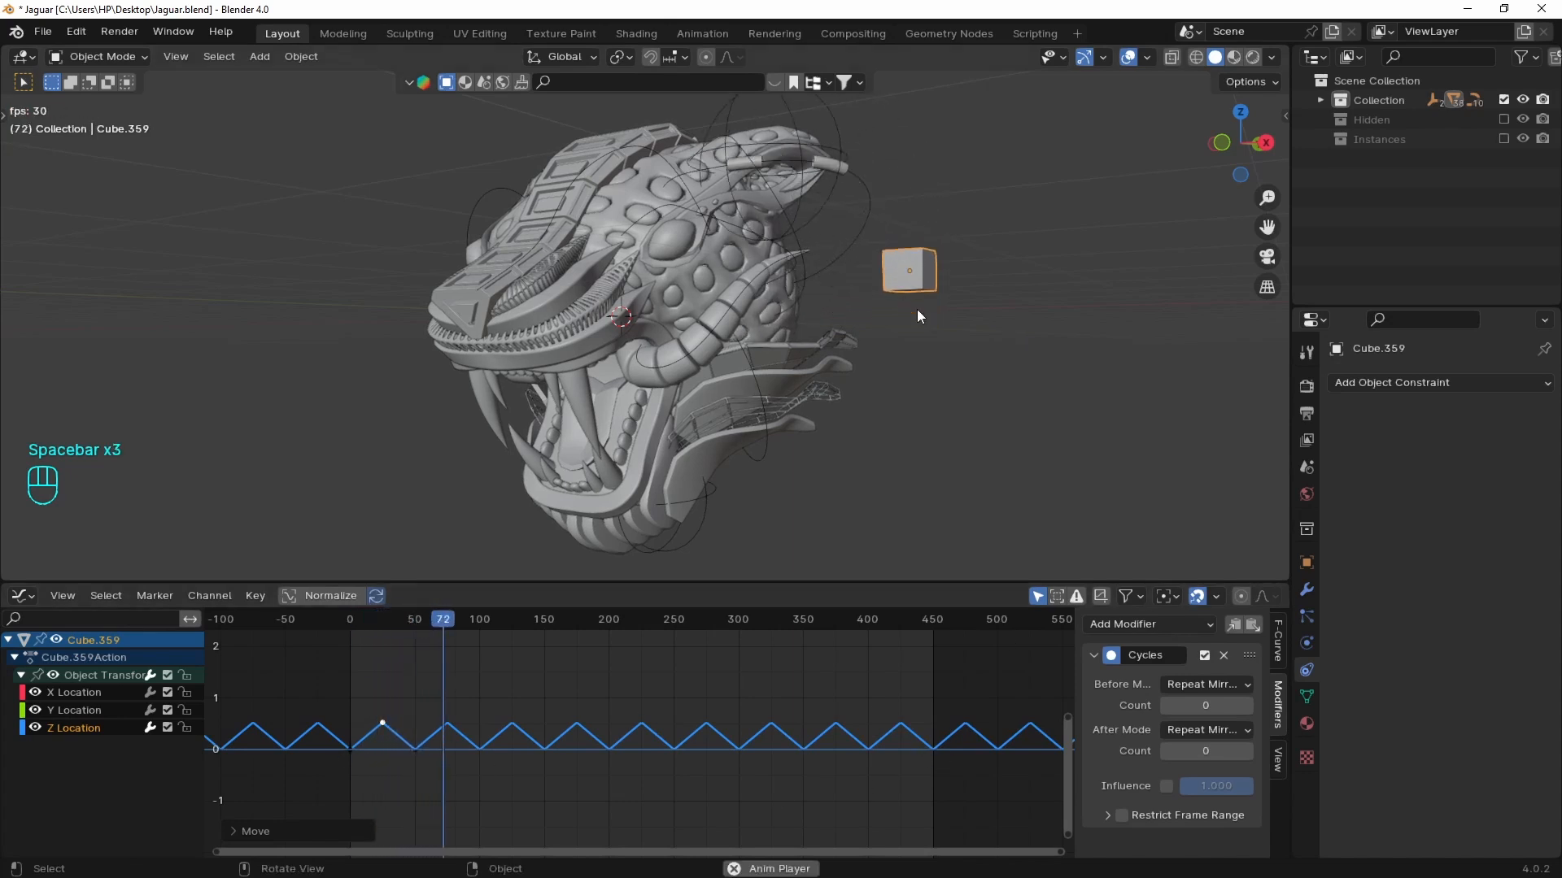
{"action": "key", "text": "space"}
{"action": "key", "text": "g"}
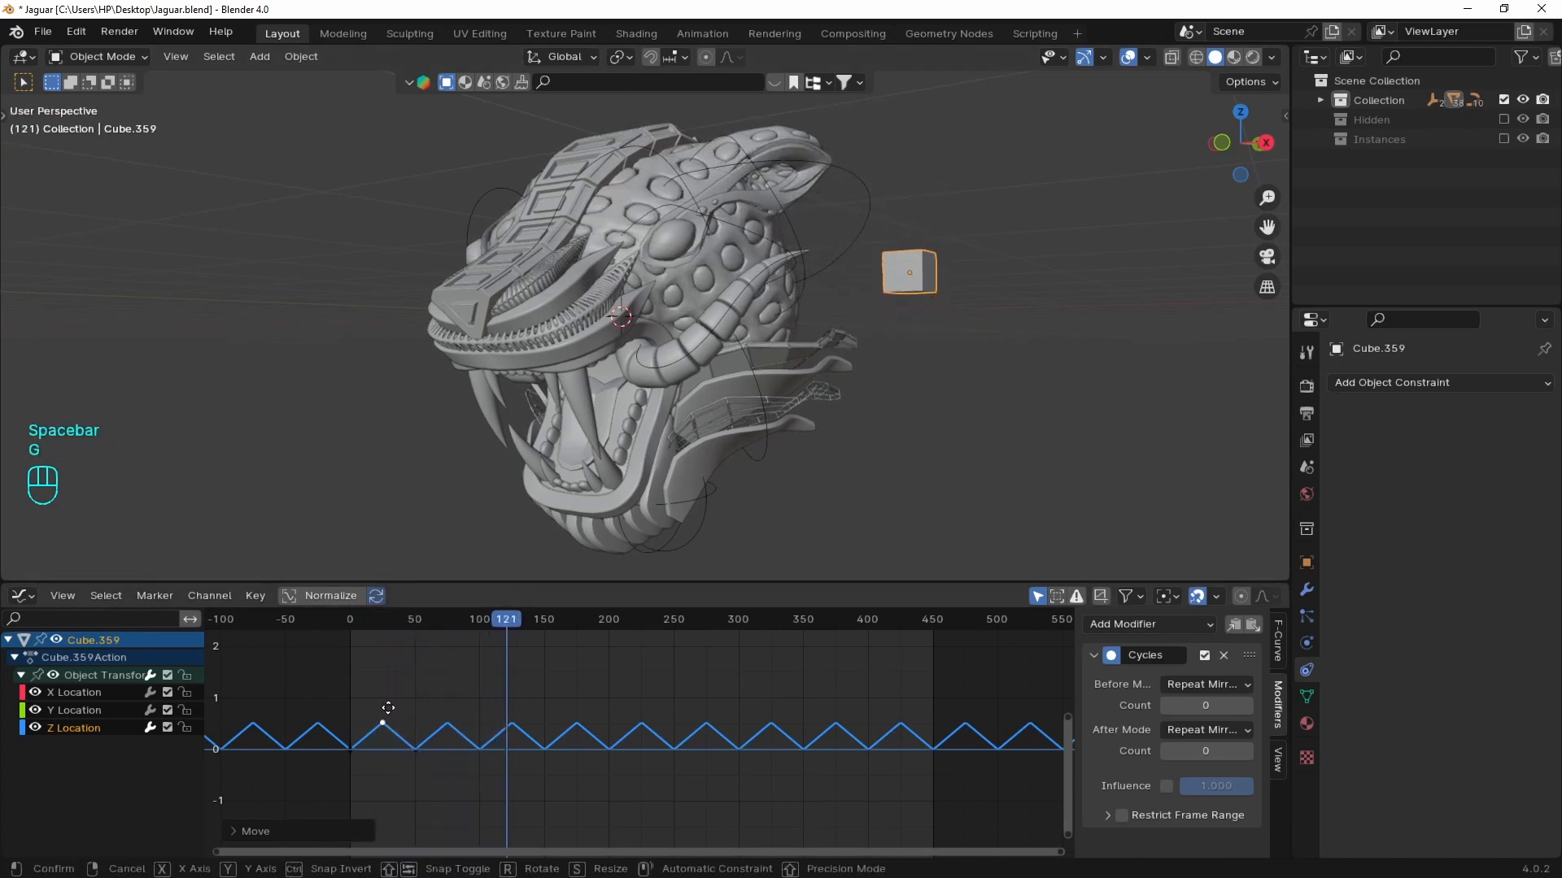
{"action": "key", "text": "y"}
{"action": "left_click", "coordinate": [384, 721]}
{"action": "key", "text": "space"}
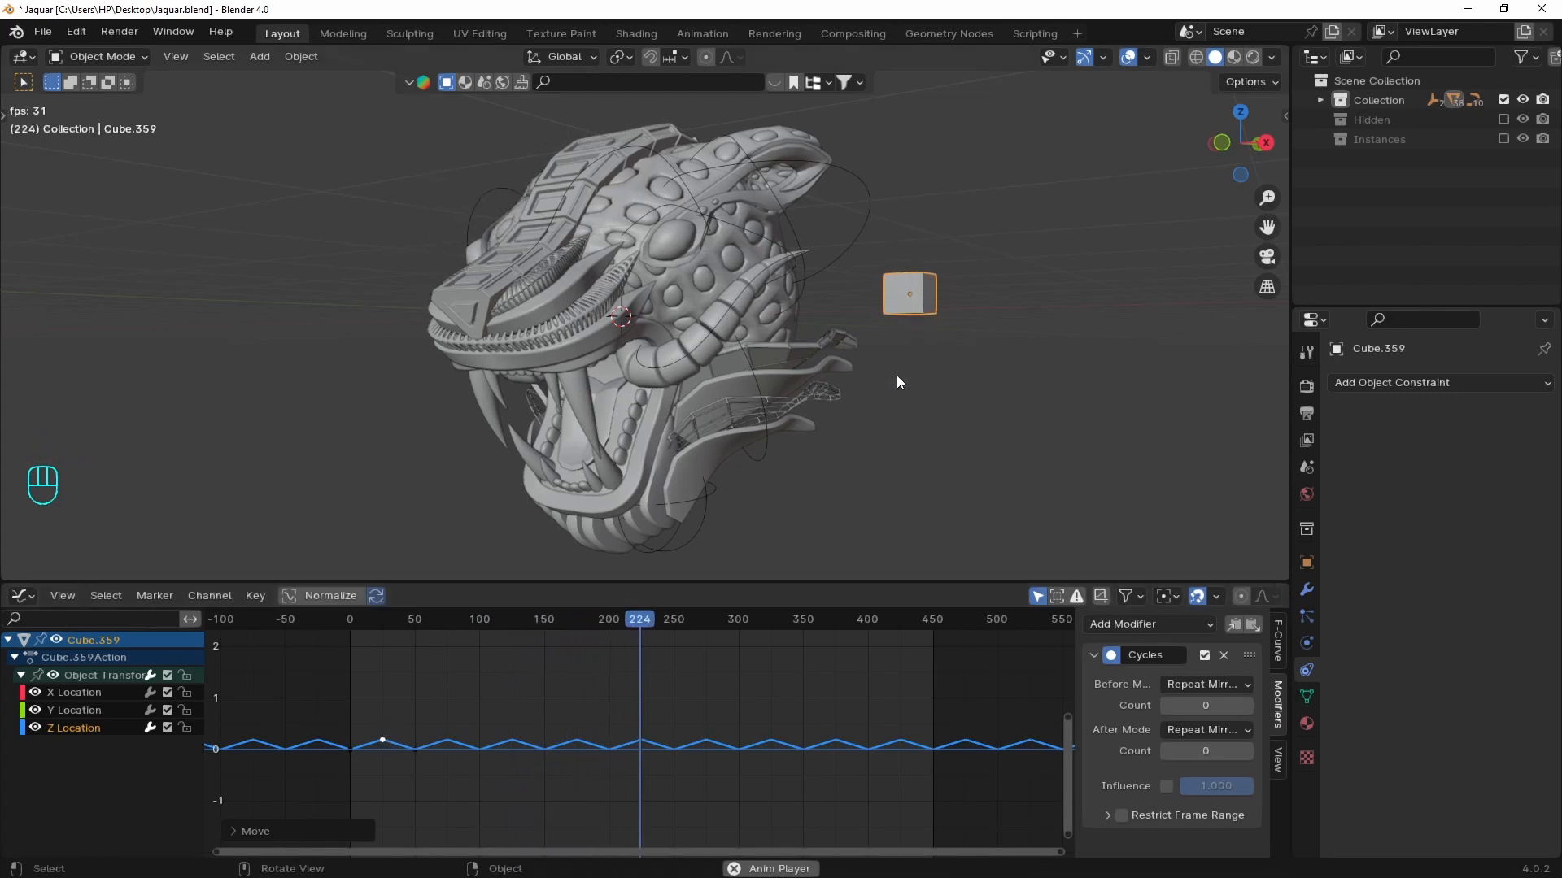
{"action": "key", "text": "space"}
- Add a Copy Location constraint to the rearmost lower-jaw side tooth, targeting the cube on the Z axis only
{"action": "scroll", "coordinate": [690, 451], "scroll_direction": "up", "scroll_amount": 4}
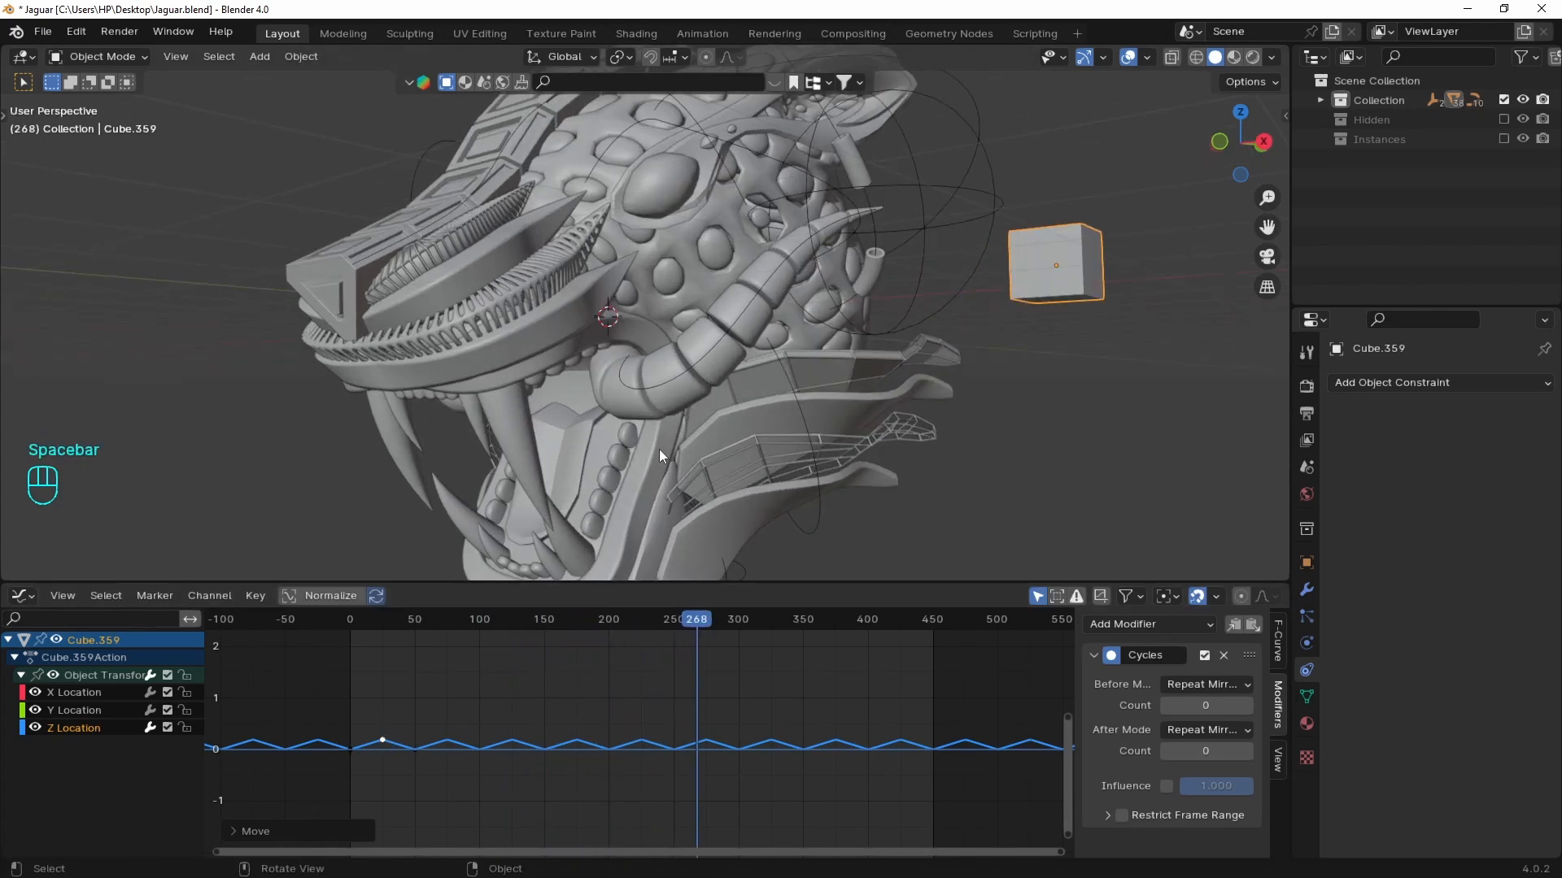
{"action": "middle_click_drag", "start_coordinate": [657, 436], "coordinate": [621, 420]}
{"action": "left_click", "coordinate": [623, 420]}
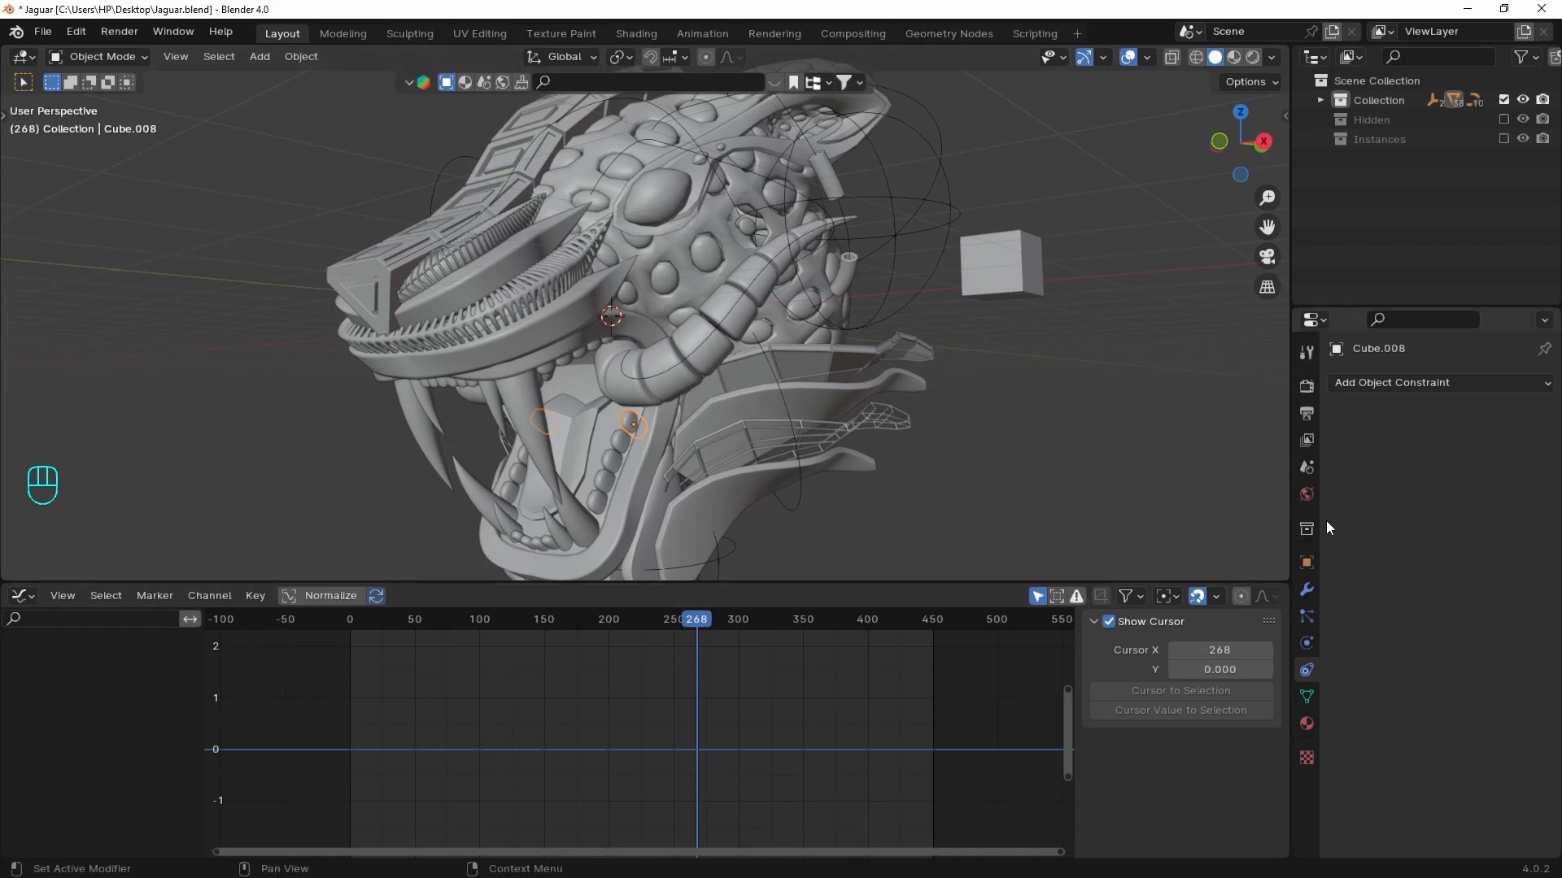
{"action": "left_click", "coordinate": [1396, 383]}
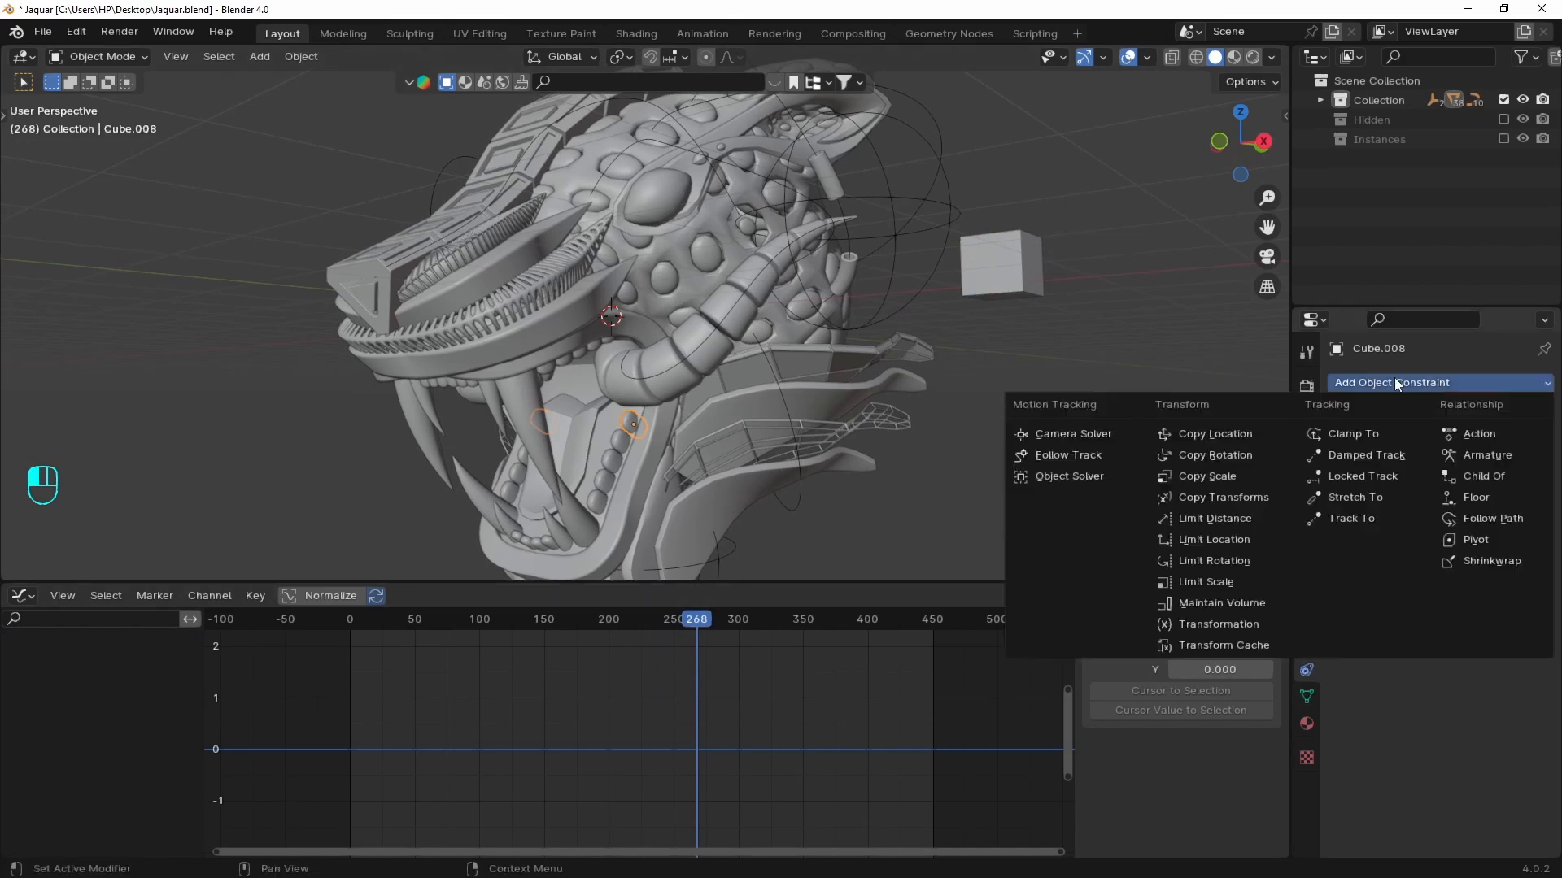
{"action": "left_click", "coordinate": [1184, 436]}
{"action": "left_click", "coordinate": [1514, 443]}
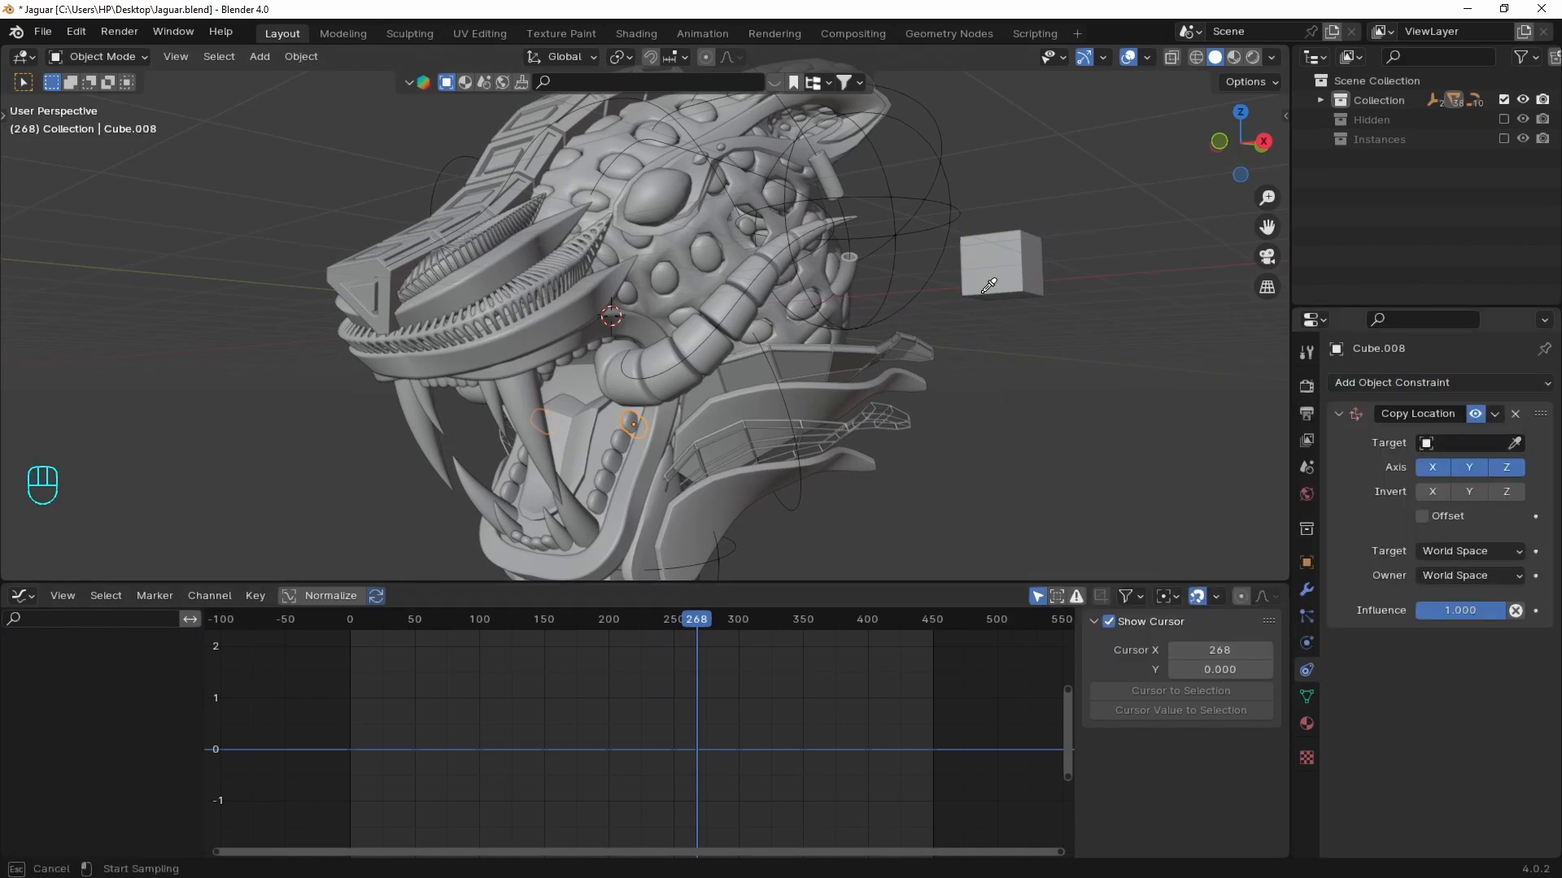
{"action": "left_click", "coordinate": [1002, 264]}
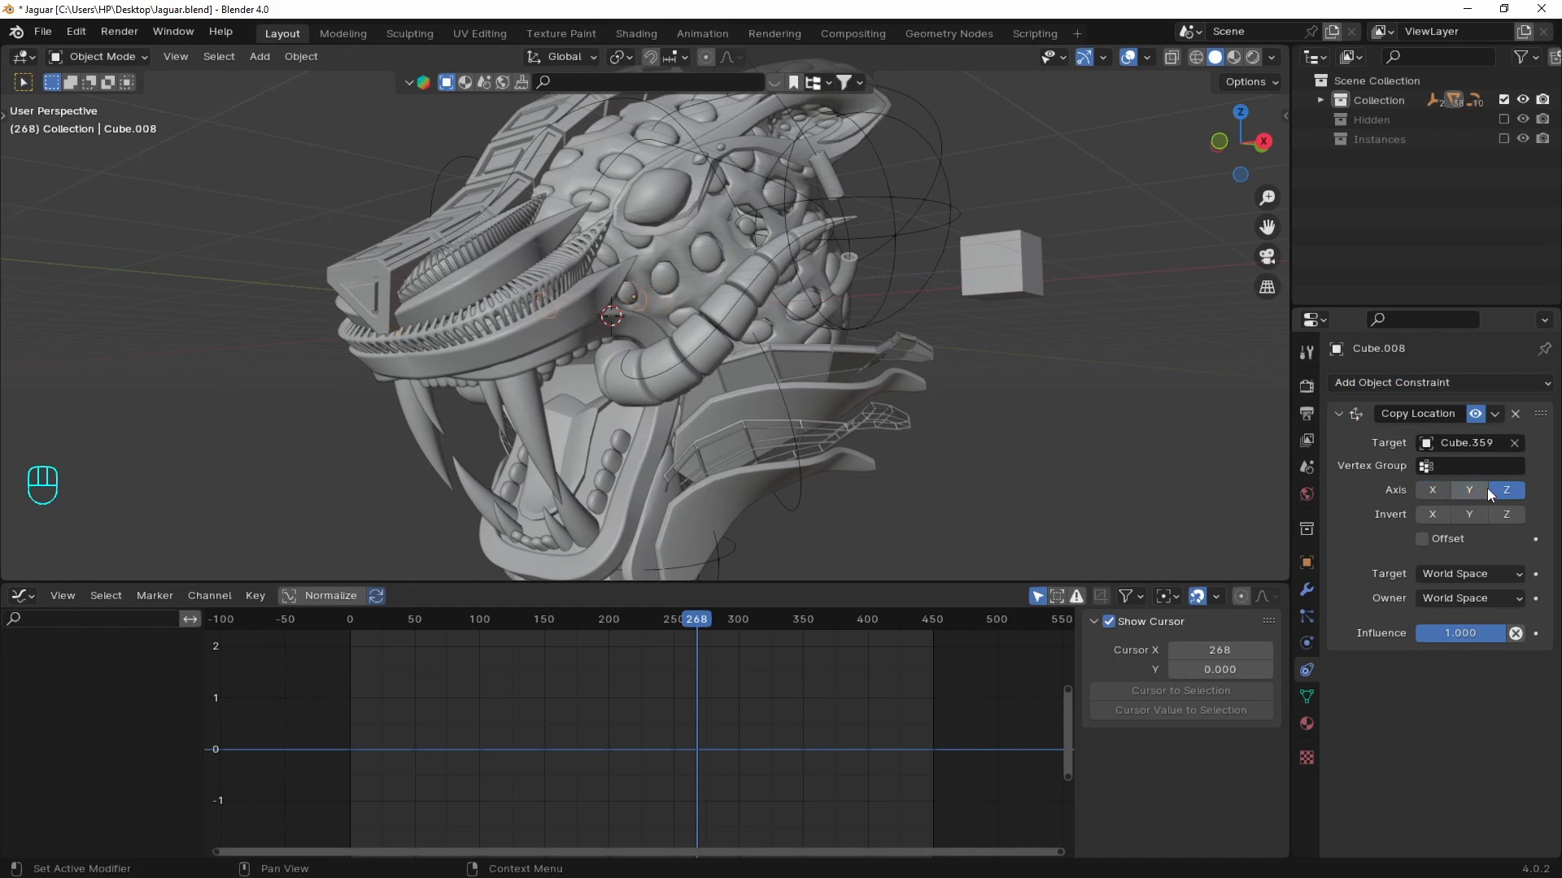
- Set the Copy Location constraint's owner to Local Space and play the animation
{"action": "left_click", "coordinate": [1454, 599]}
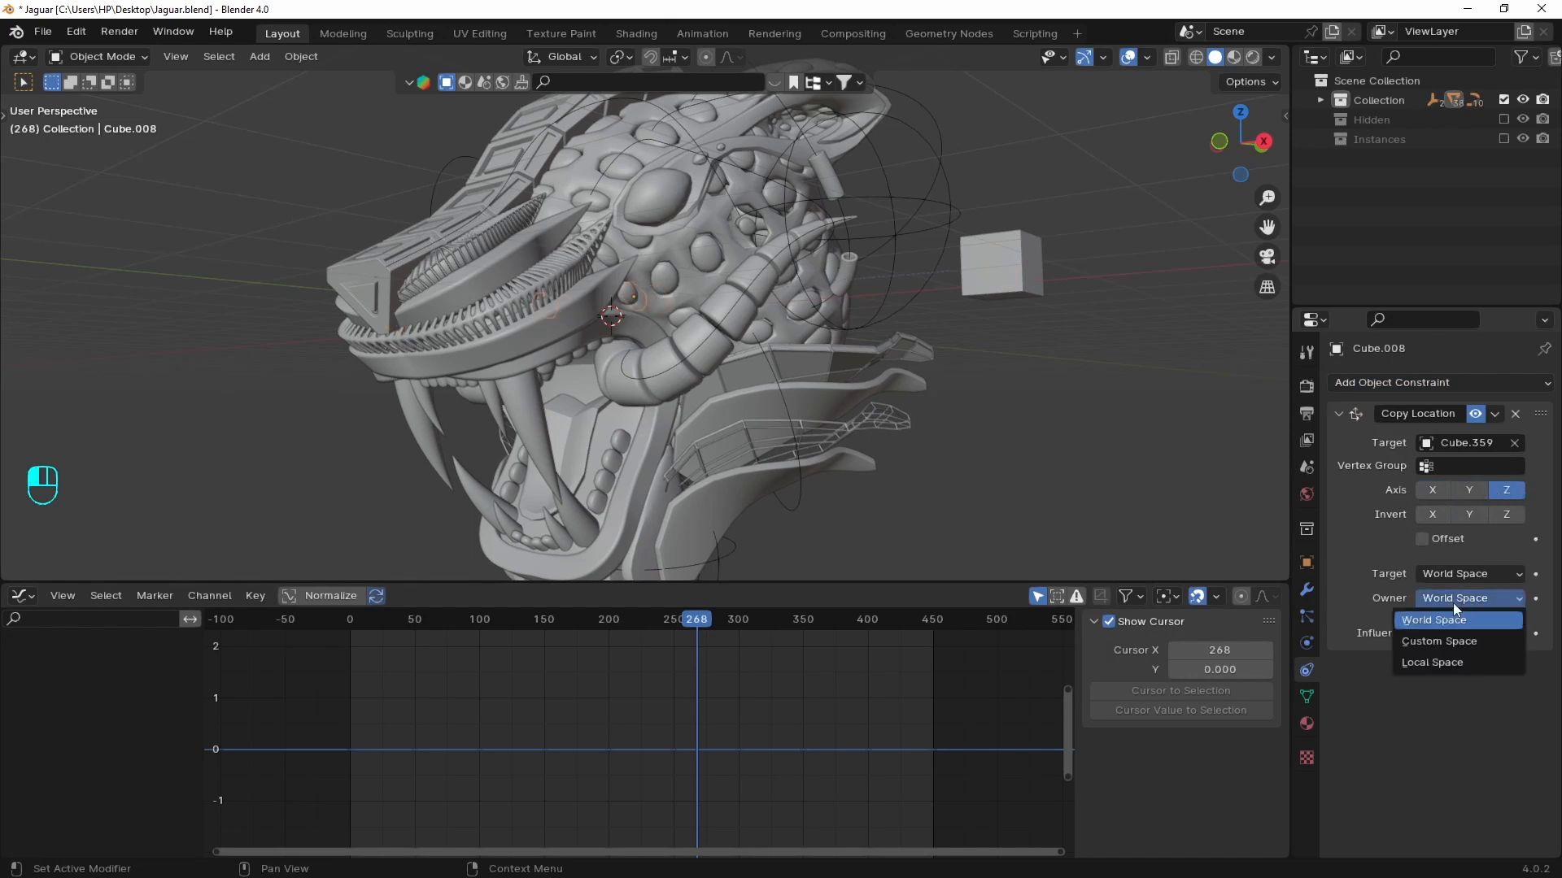
{"action": "left_click", "coordinate": [1435, 663]}
{"action": "key", "text": "space"}
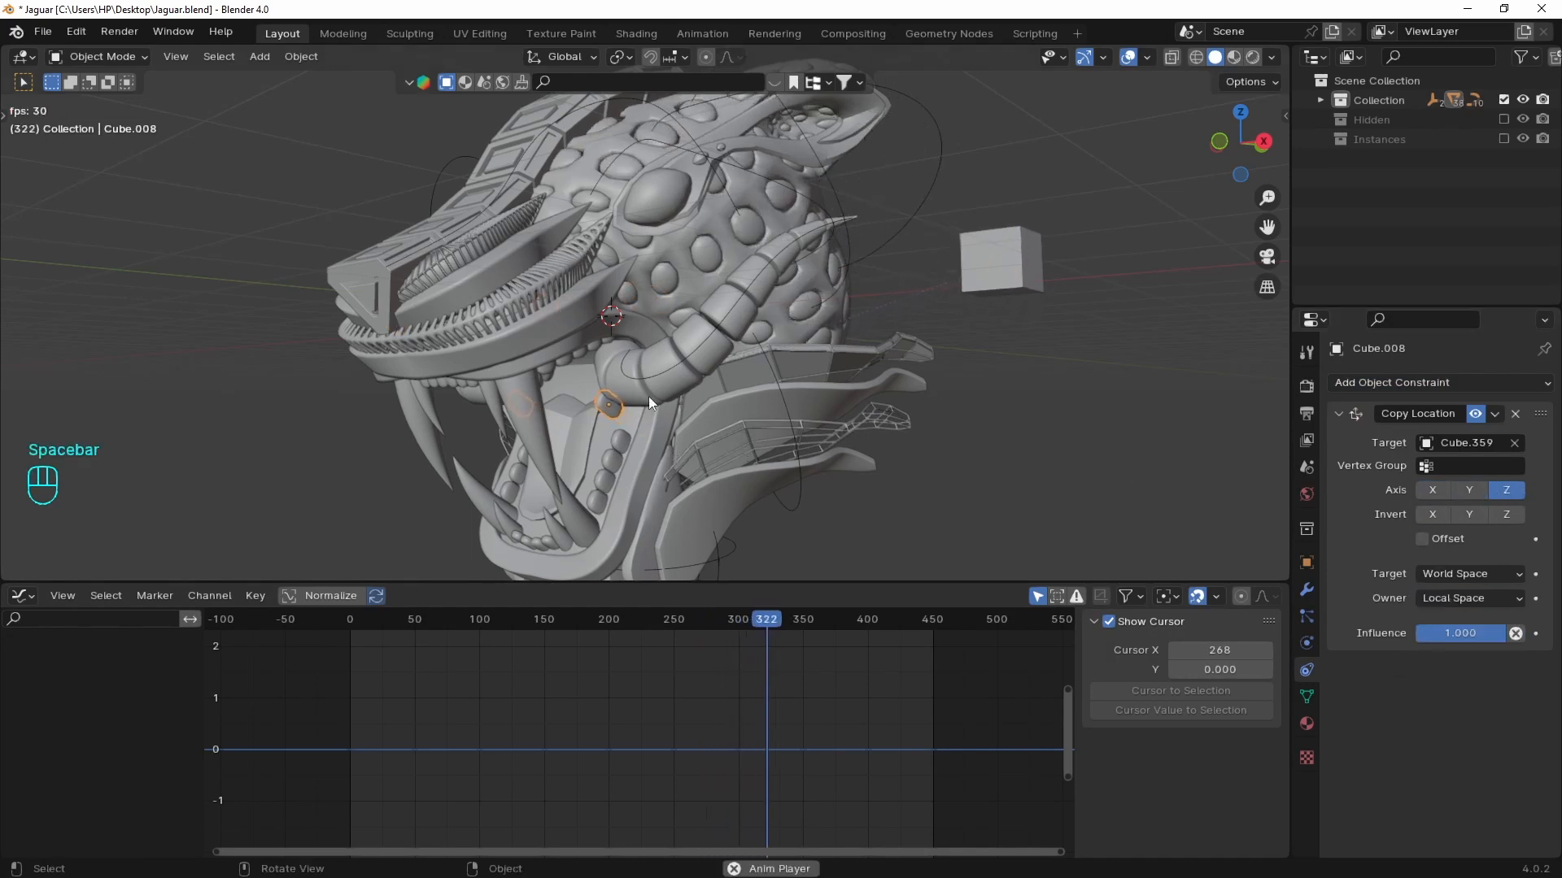
{"action": "key", "text": "space"}
- Apply the location of the rearmost lower-jaw side tooth and preview its constrained motion
{"action": "key", "text": "ctrl+a"}
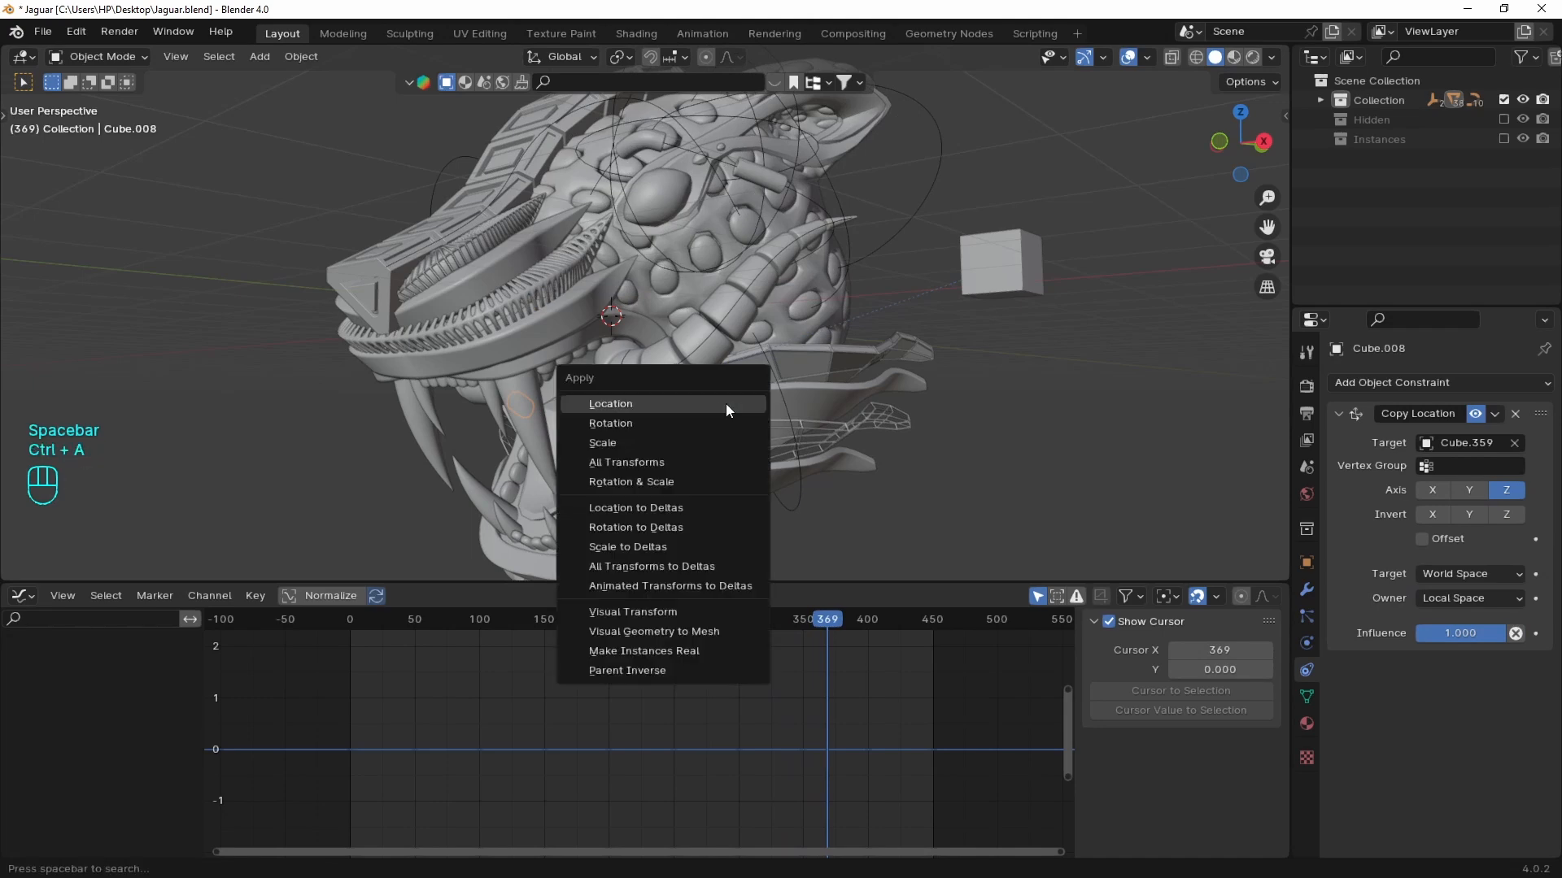
{"action": "left_click", "coordinate": [725, 404]}
{"action": "key", "text": "space"}
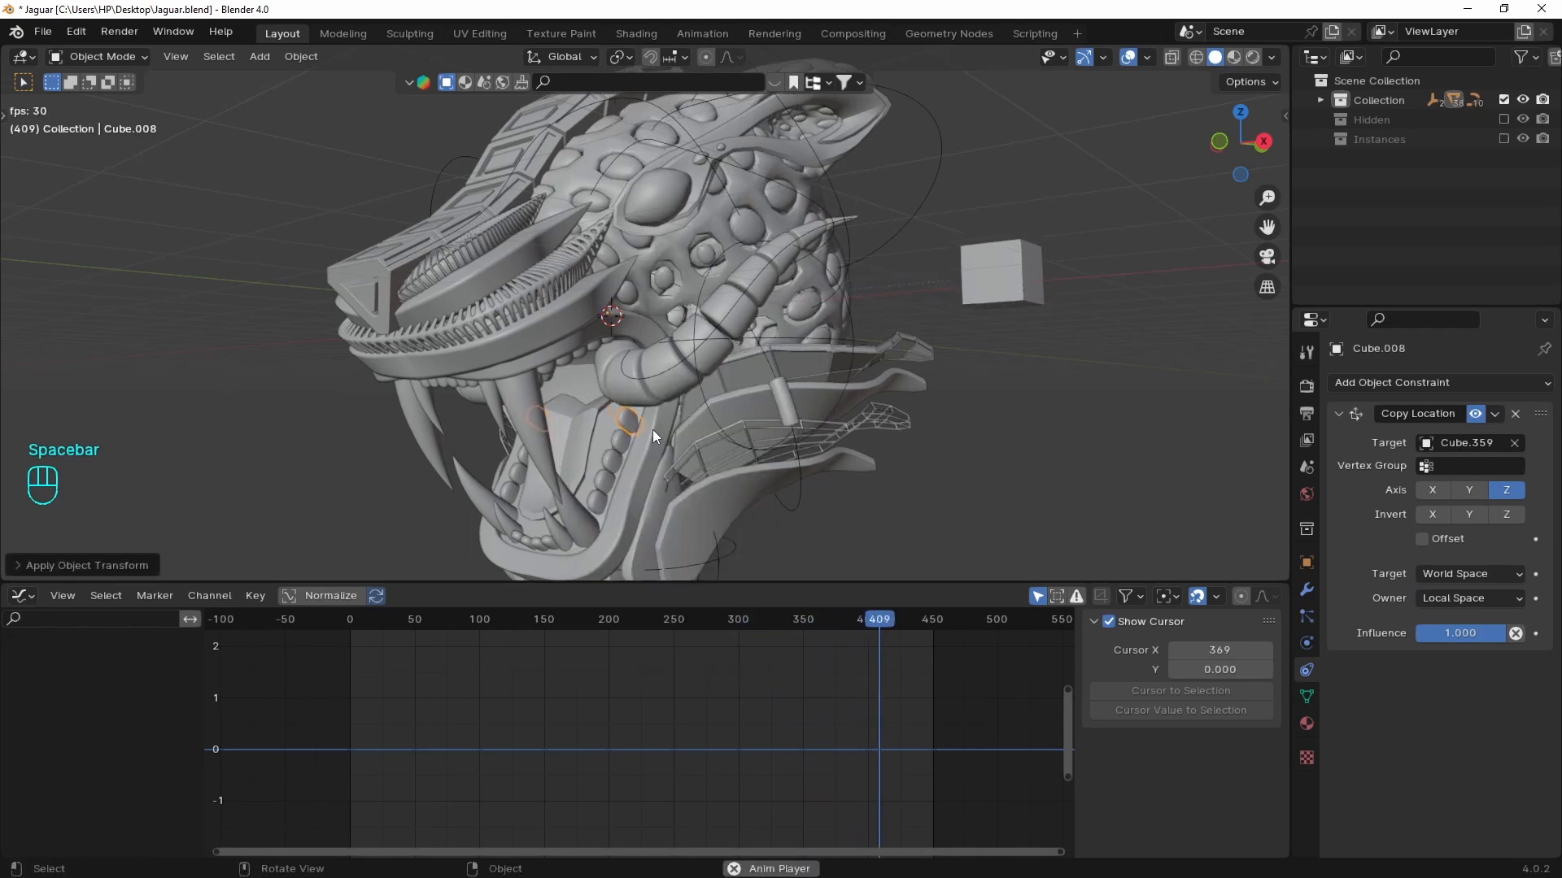
{"action": "key", "text": "space"}
- Lower the cube's location keyframes slightly along the value axis and preview the motion
{"action": "left_click", "coordinate": [999, 292]}
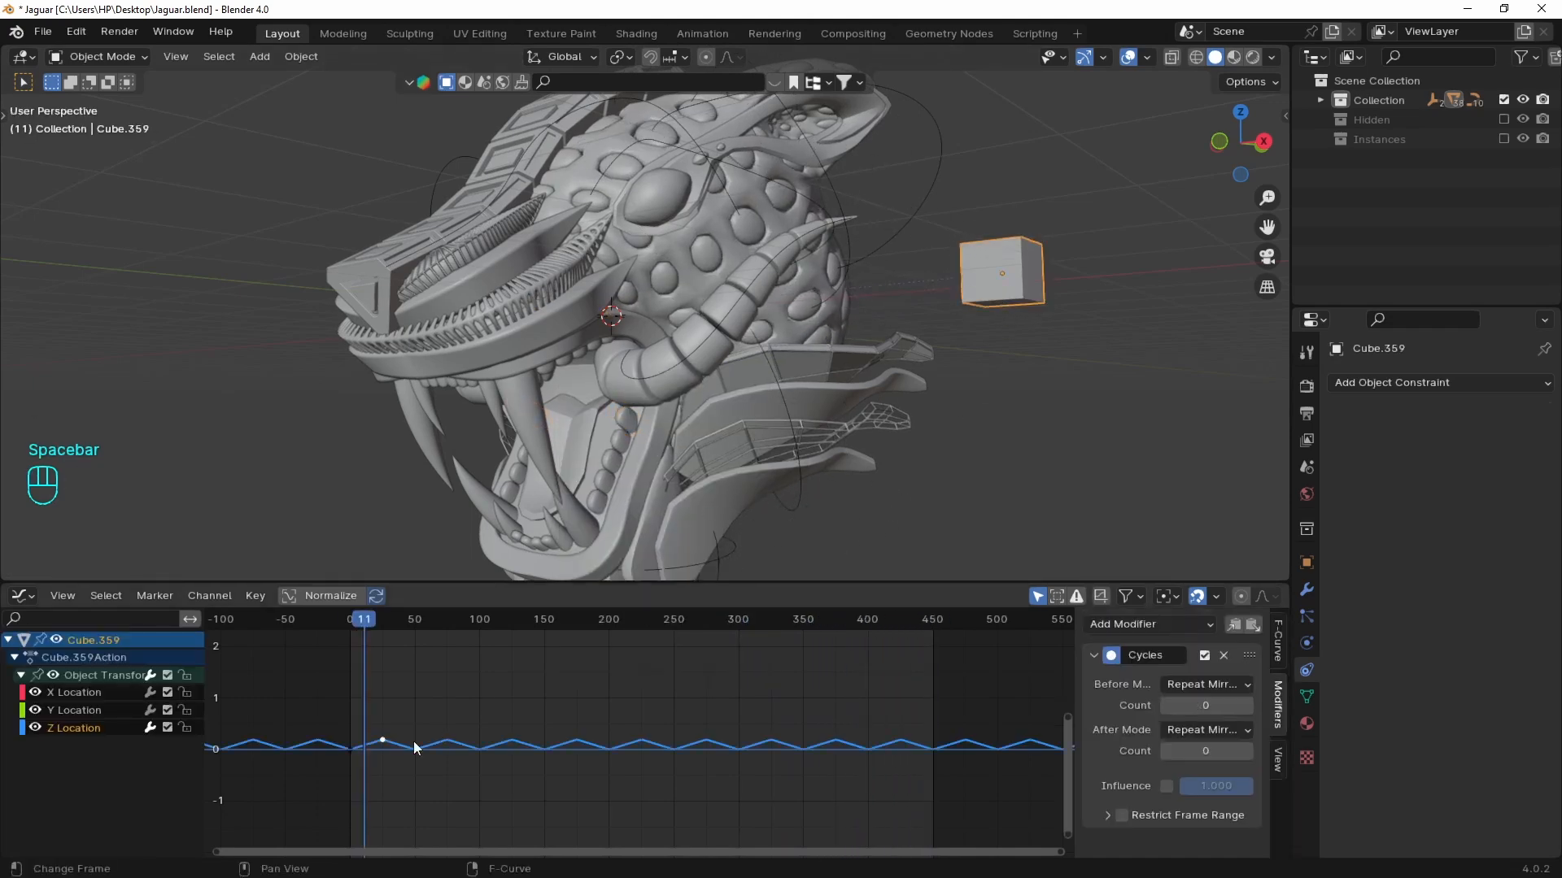
{"action": "left_click_drag", "start_coordinate": [302, 698], "coordinate": [417, 784]}
{"action": "key", "text": "g"}
{"action": "key", "text": "y"}
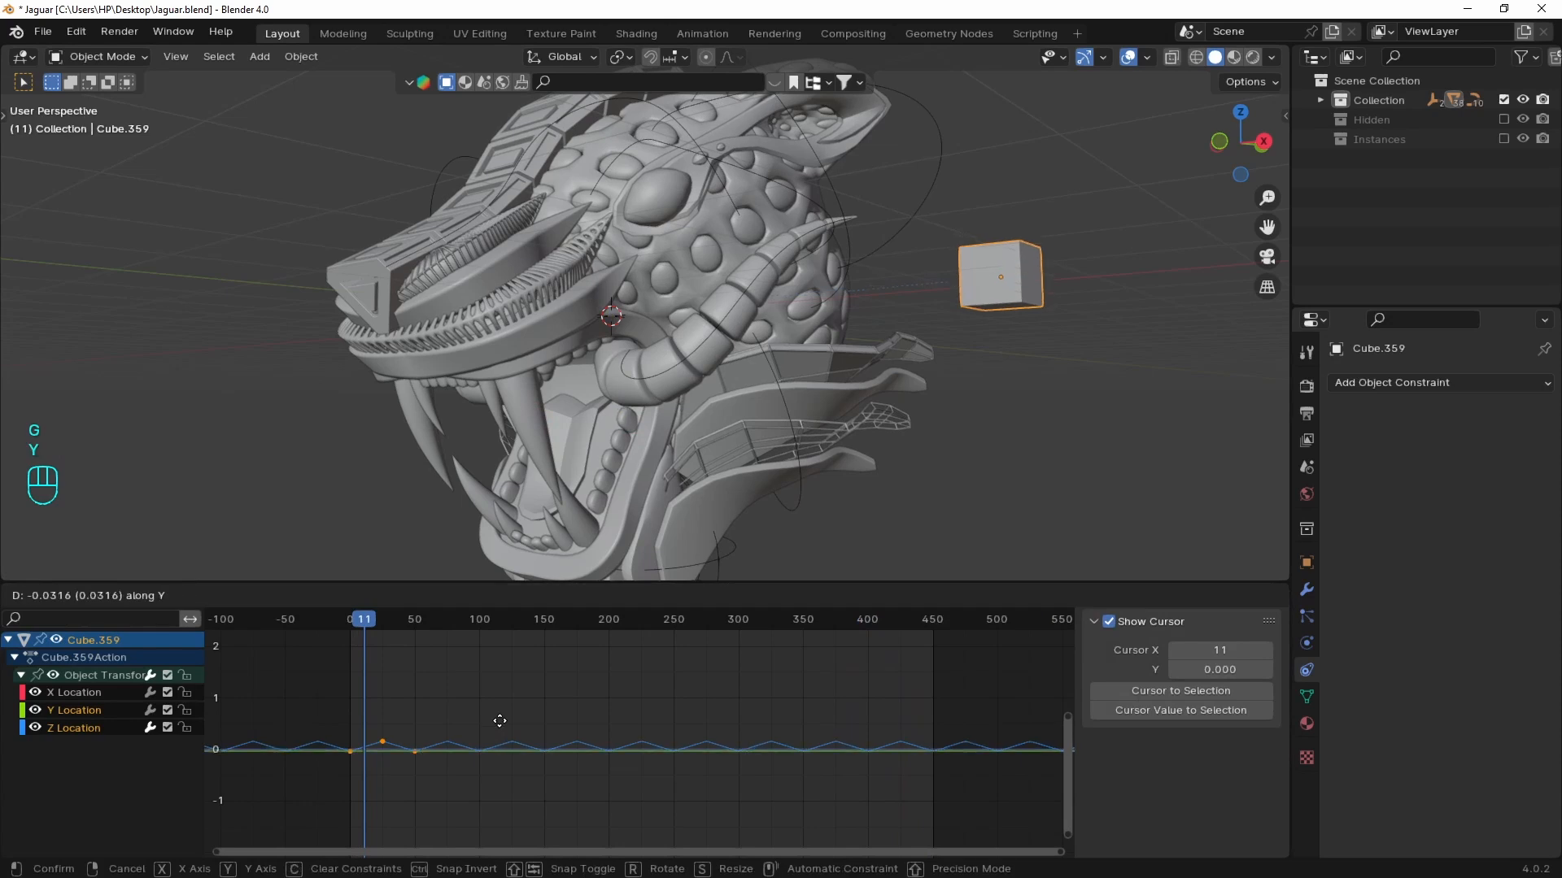
{"action": "left_click", "coordinate": [501, 720]}
{"action": "key", "text": "space"}
{"action": "key", "text": "space"}
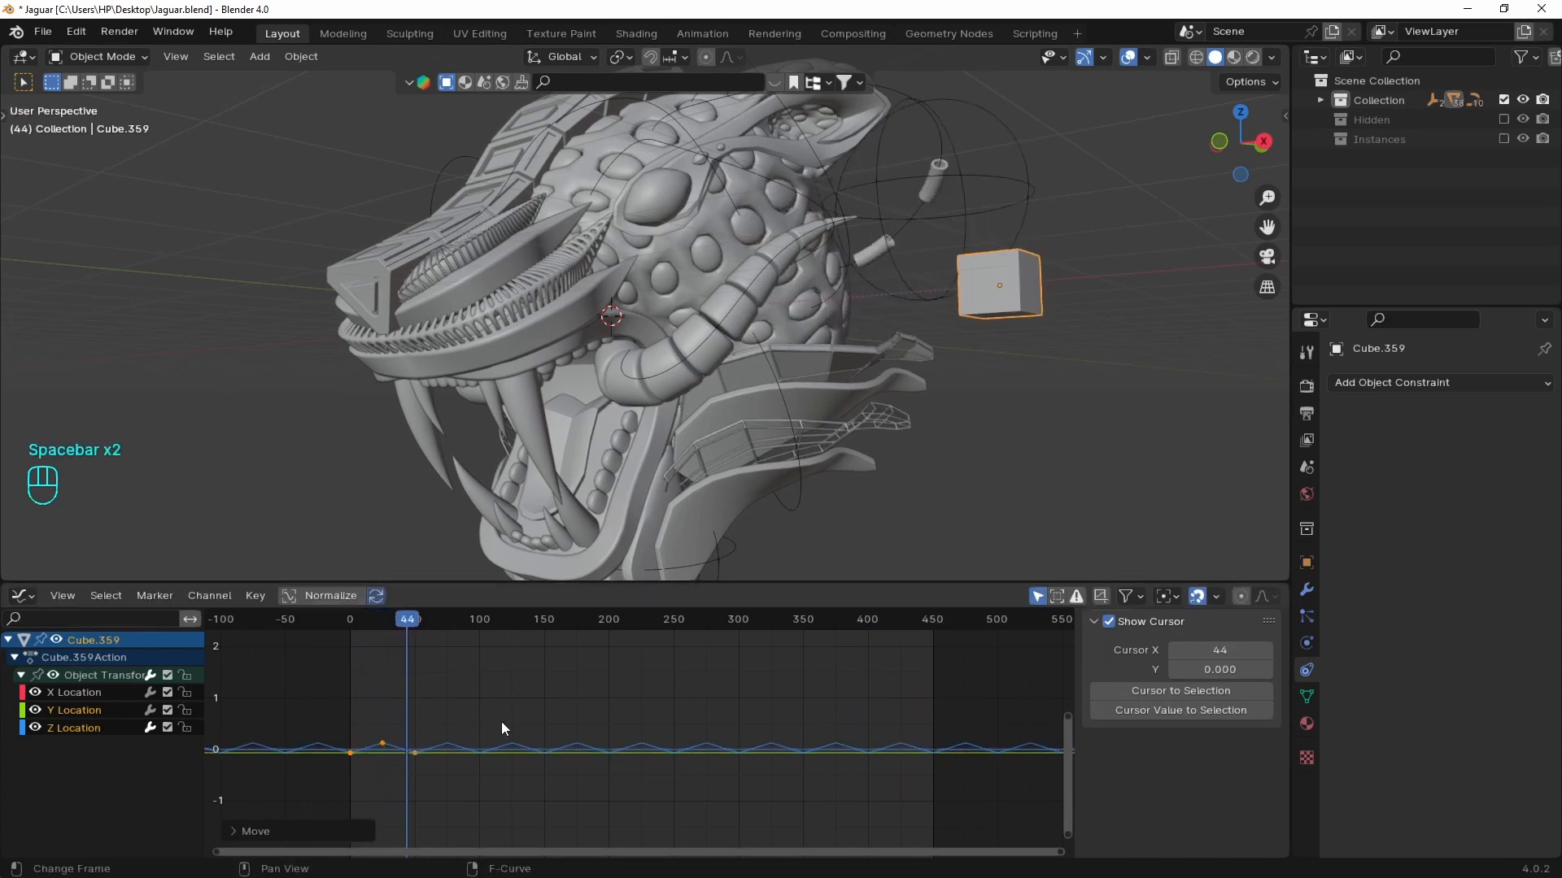
- Fine-tune the height of the cube's location keyframes during playback, settling the low points at about -0.05 m
{"action": "key", "text": "space"}
{"action": "key", "text": "g"}
{"action": "key", "text": "y"}
{"action": "key", "text": "shift"}
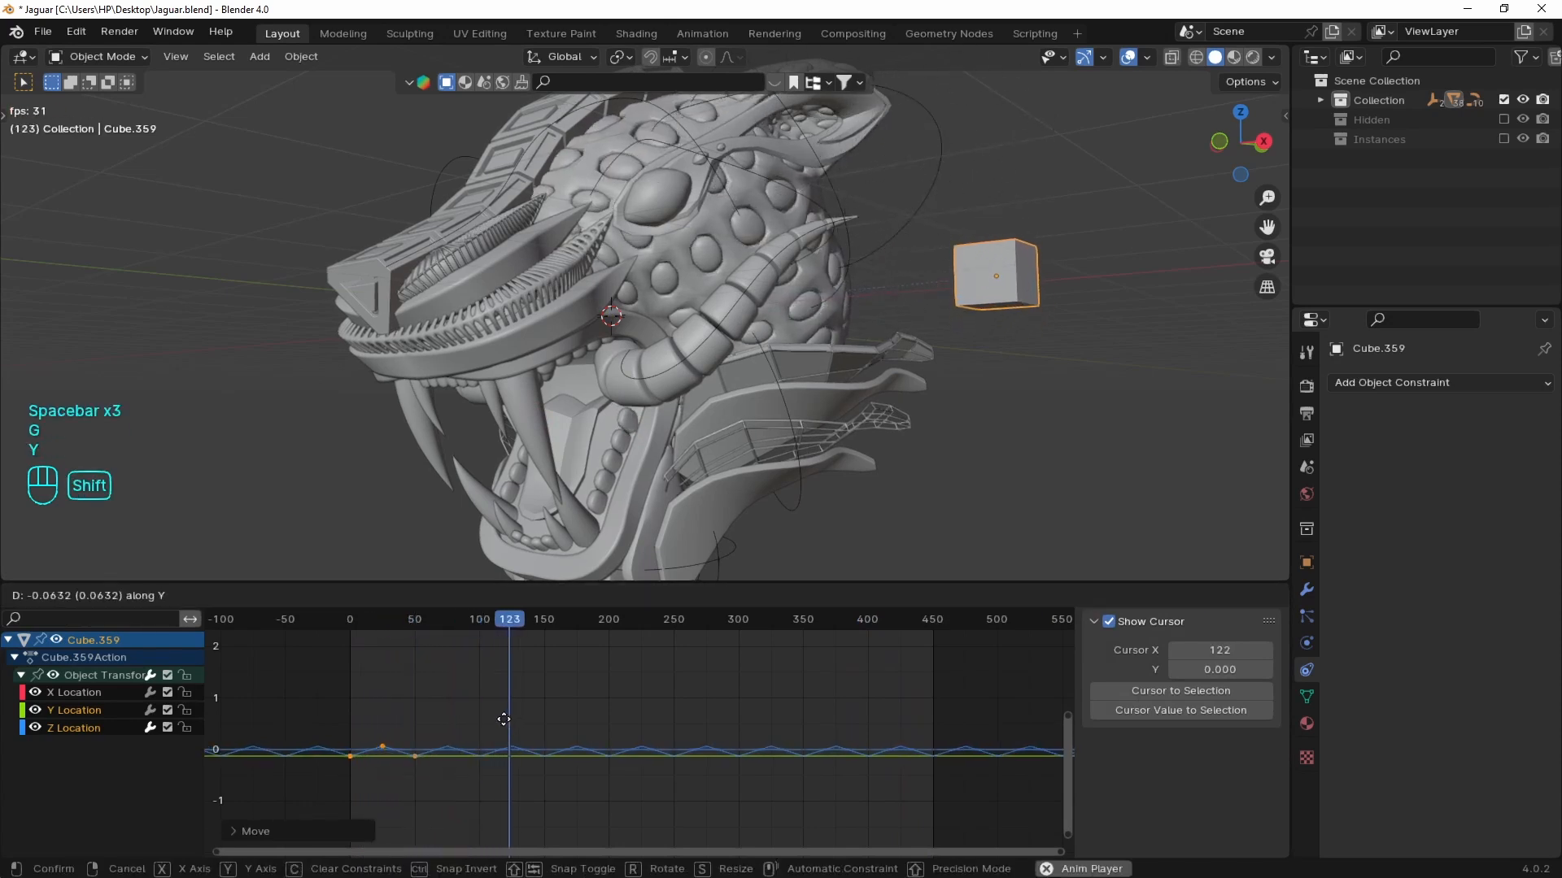
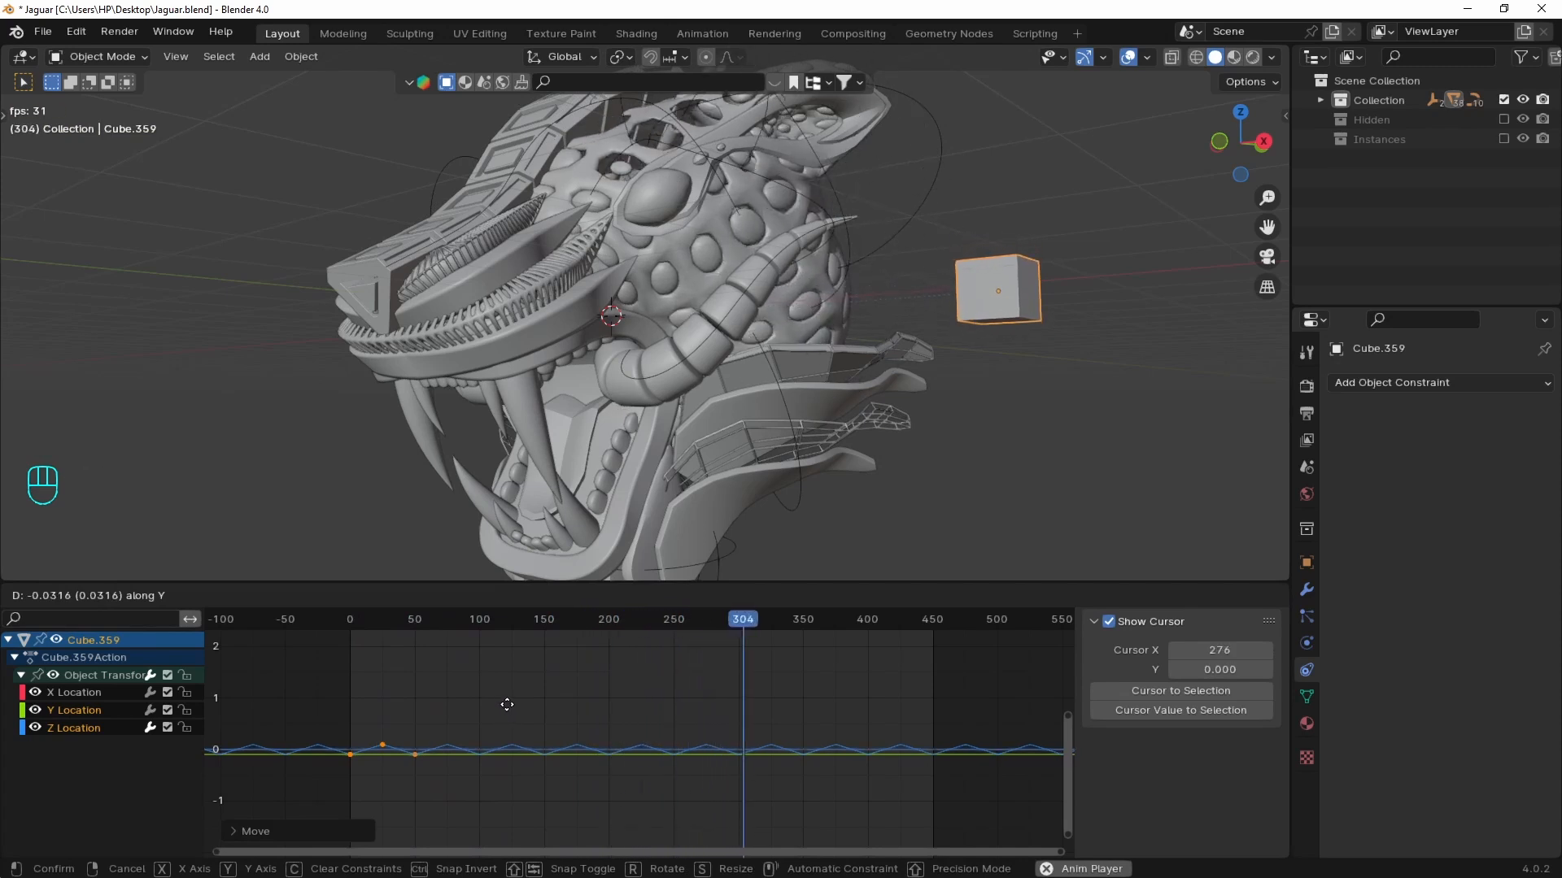
{"action": "left_click", "coordinate": [507, 704]}
{"action": "key", "text": "space"}
{"action": "key", "text": "g"}
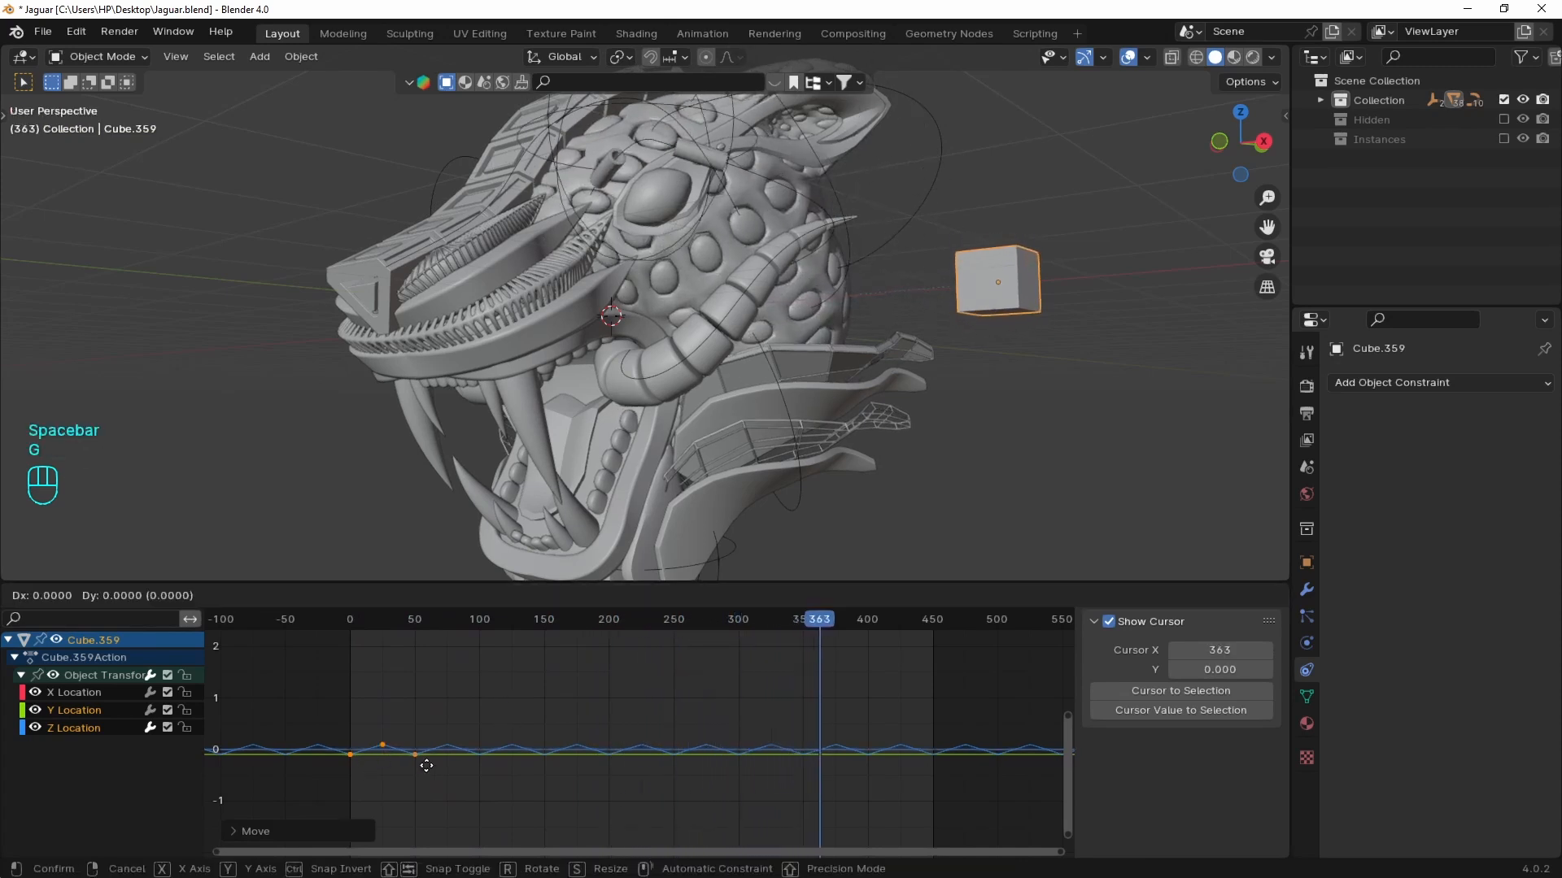
{"action": "key", "text": "y"}
{"action": "key", "text": "space"}
{"action": "key", "text": "space"}
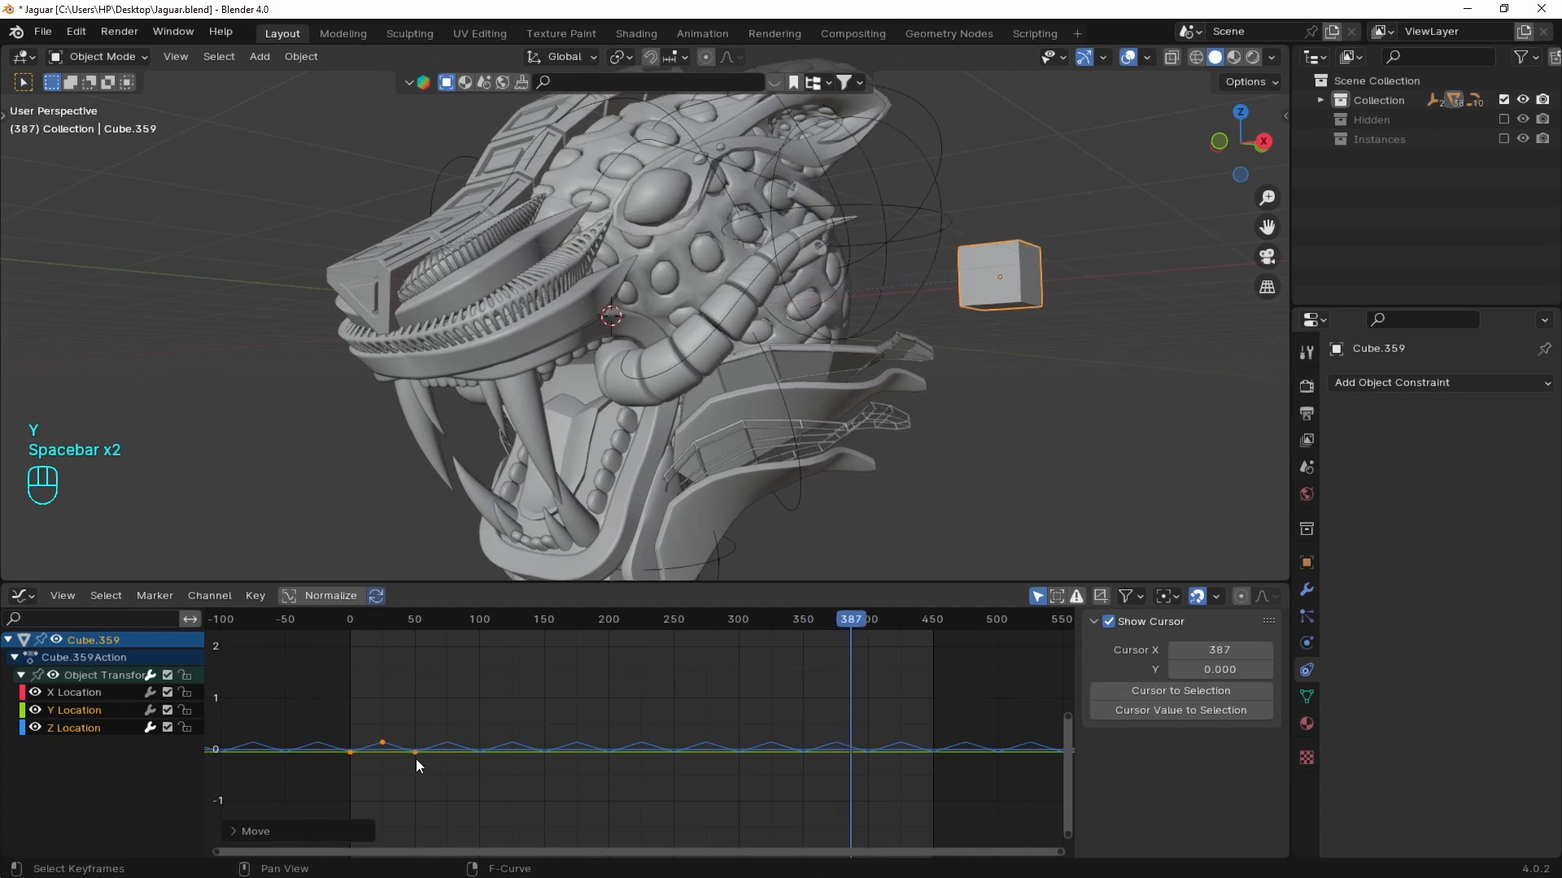
- Lower the Z Location curve's peak keyframe to about 0.09 m and preview the cube's motion
{"action": "left_click", "coordinate": [384, 743]}
{"action": "key", "text": "g"}
{"action": "key", "text": "y"}
{"action": "key", "text": "space"}
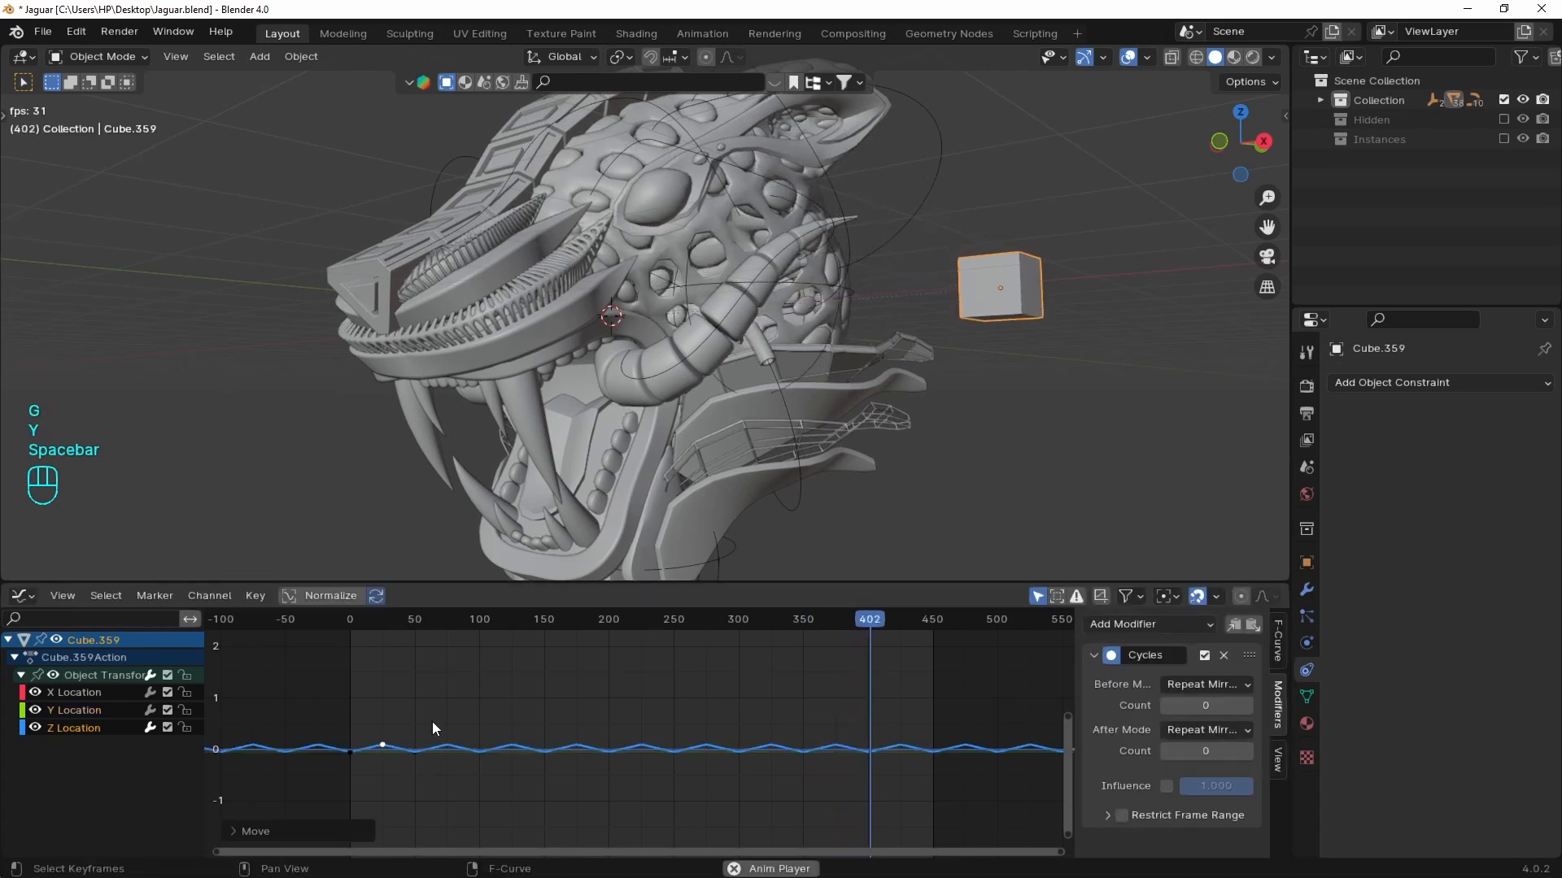
{"action": "key", "text": "space"}
{"action": "key", "text": "g"}
{"action": "key", "text": "y"}
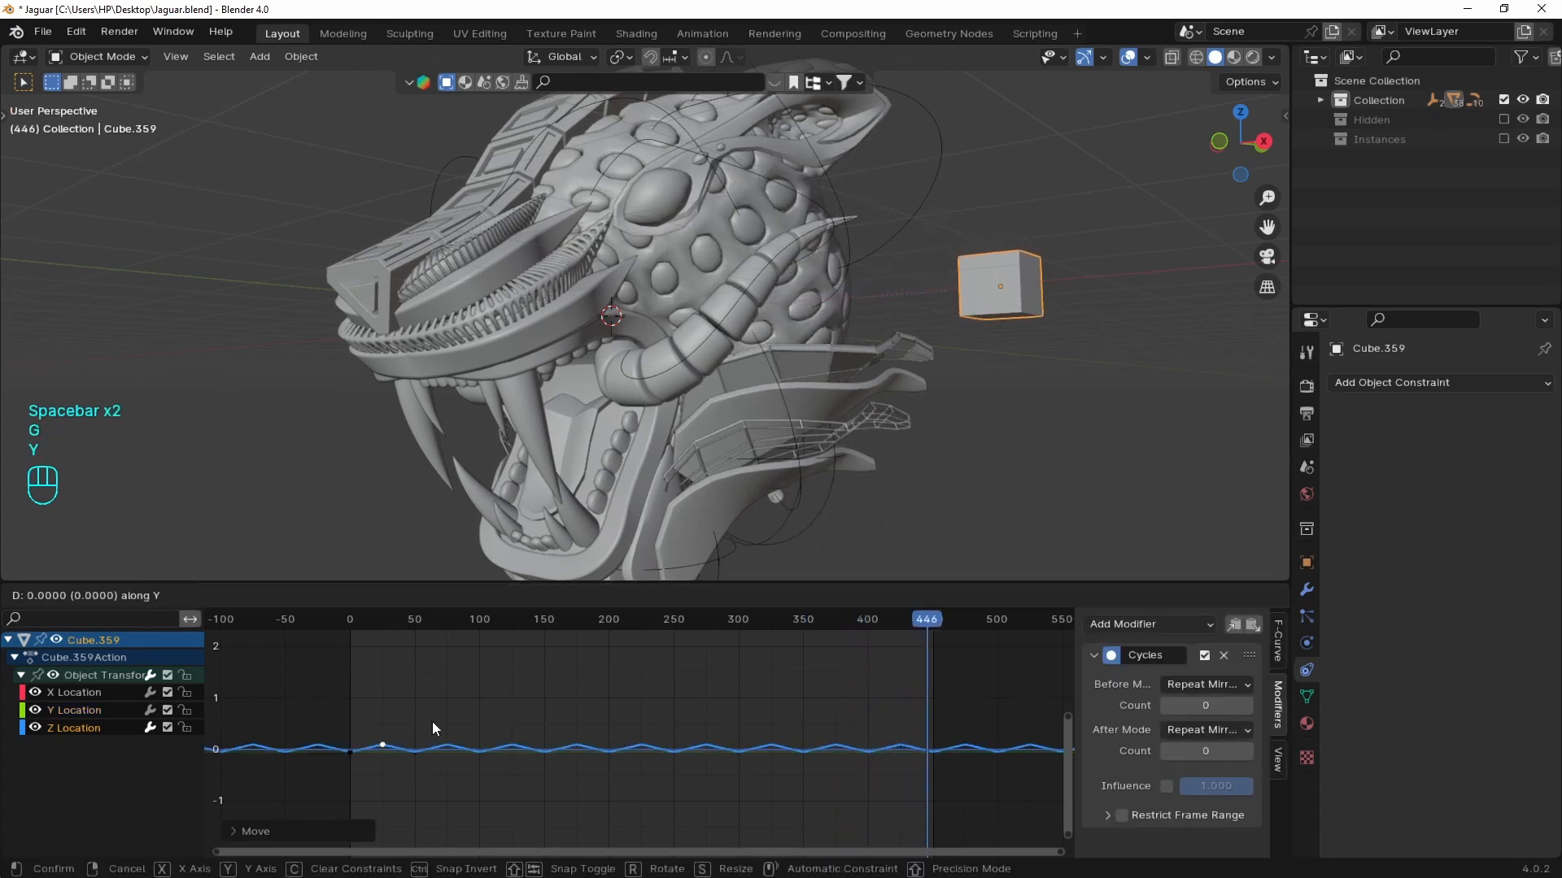
{"action": "left_click", "coordinate": [433, 728]}
{"action": "middle_click_drag", "start_coordinate": [505, 725], "coordinate": [540, 732], "text": "ctrl"}
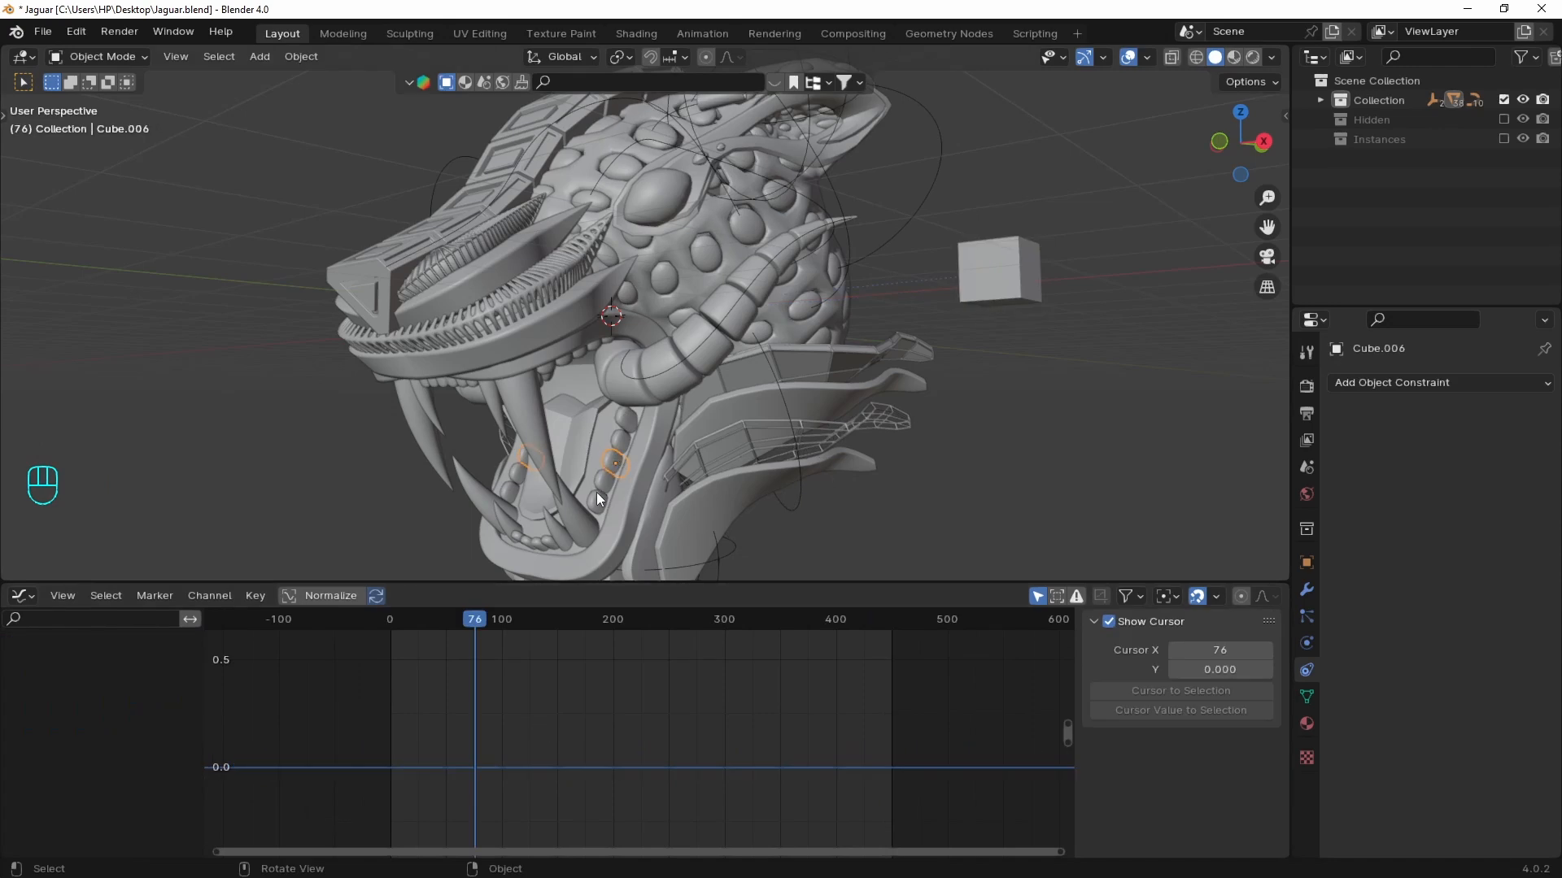
- Copy the rearmost tooth's Copy Location constraint to the third and fifth lower-jaw side teeth
{"action": "left_click", "coordinate": [598, 498], "text": "shift"}
{"action": "left_click", "coordinate": [621, 413], "text": "shift"}
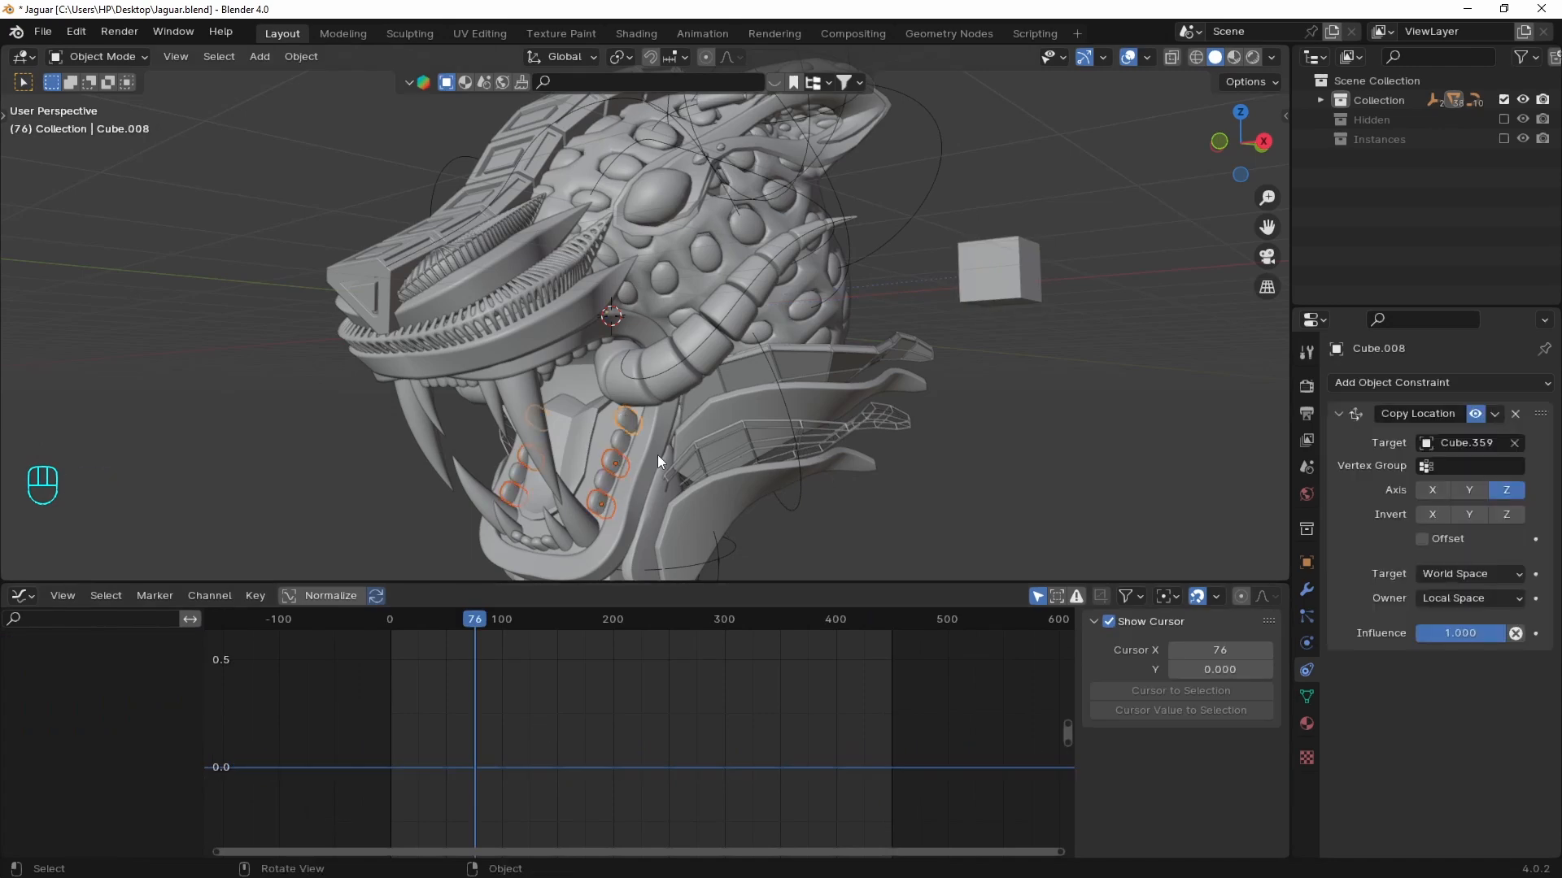
{"action": "left_click", "coordinate": [307, 59]}
{"action": "mouse_move", "coordinate": [343, 426]}
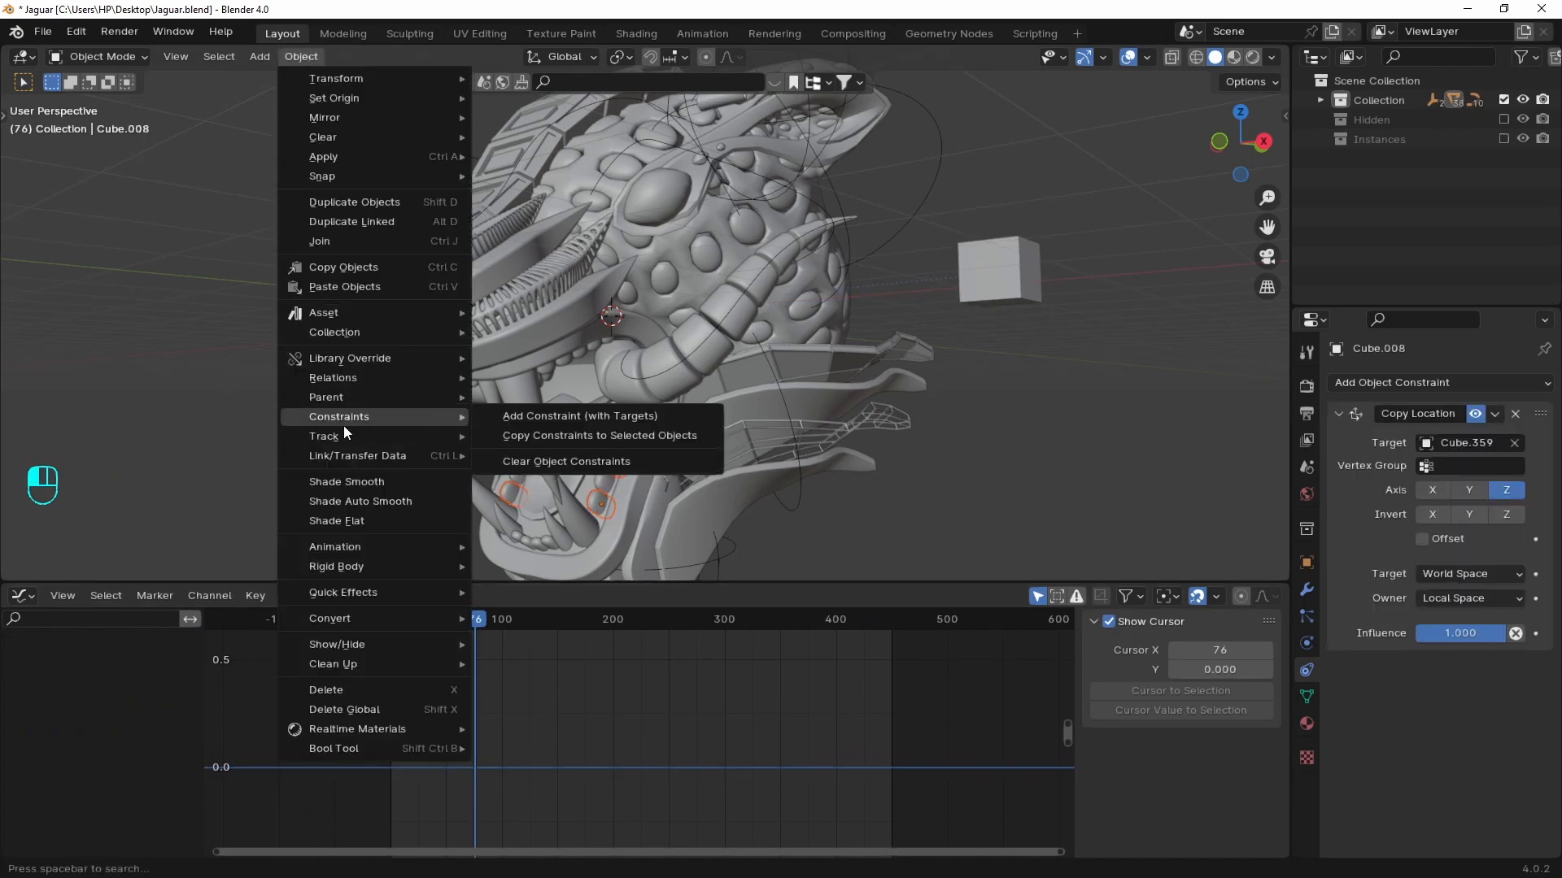
{"action": "left_click", "coordinate": [561, 434]}
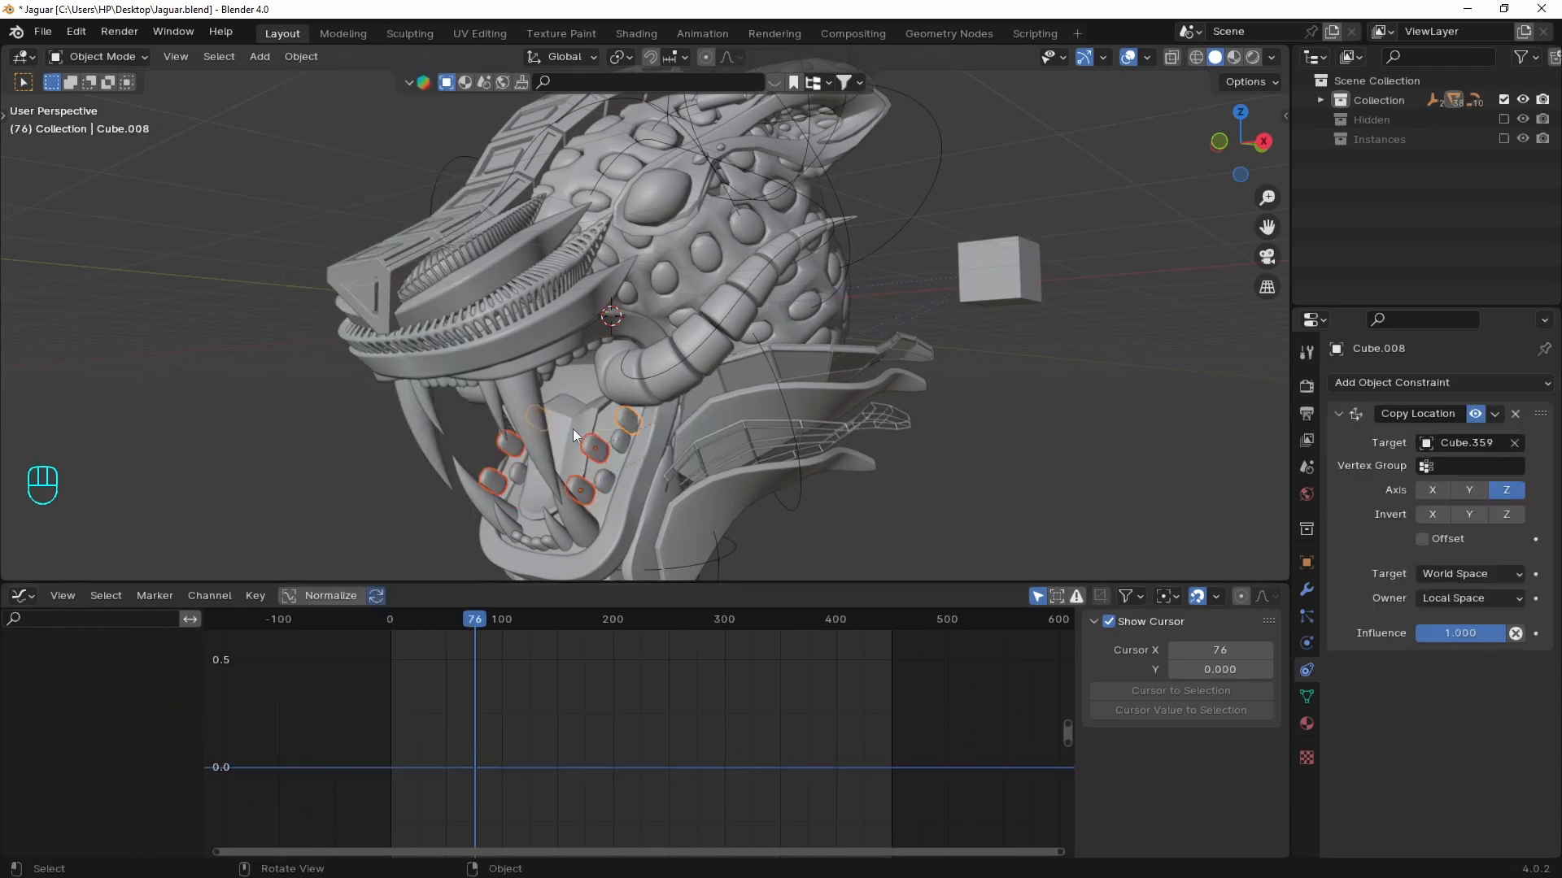
- Apply the location of the third and fifth side teeth and preview the animation
{"action": "left_click", "coordinate": [582, 496], "text": "shift"}
{"action": "key", "text": "ctrl+a"}
{"action": "left_click", "coordinate": [643, 470]}
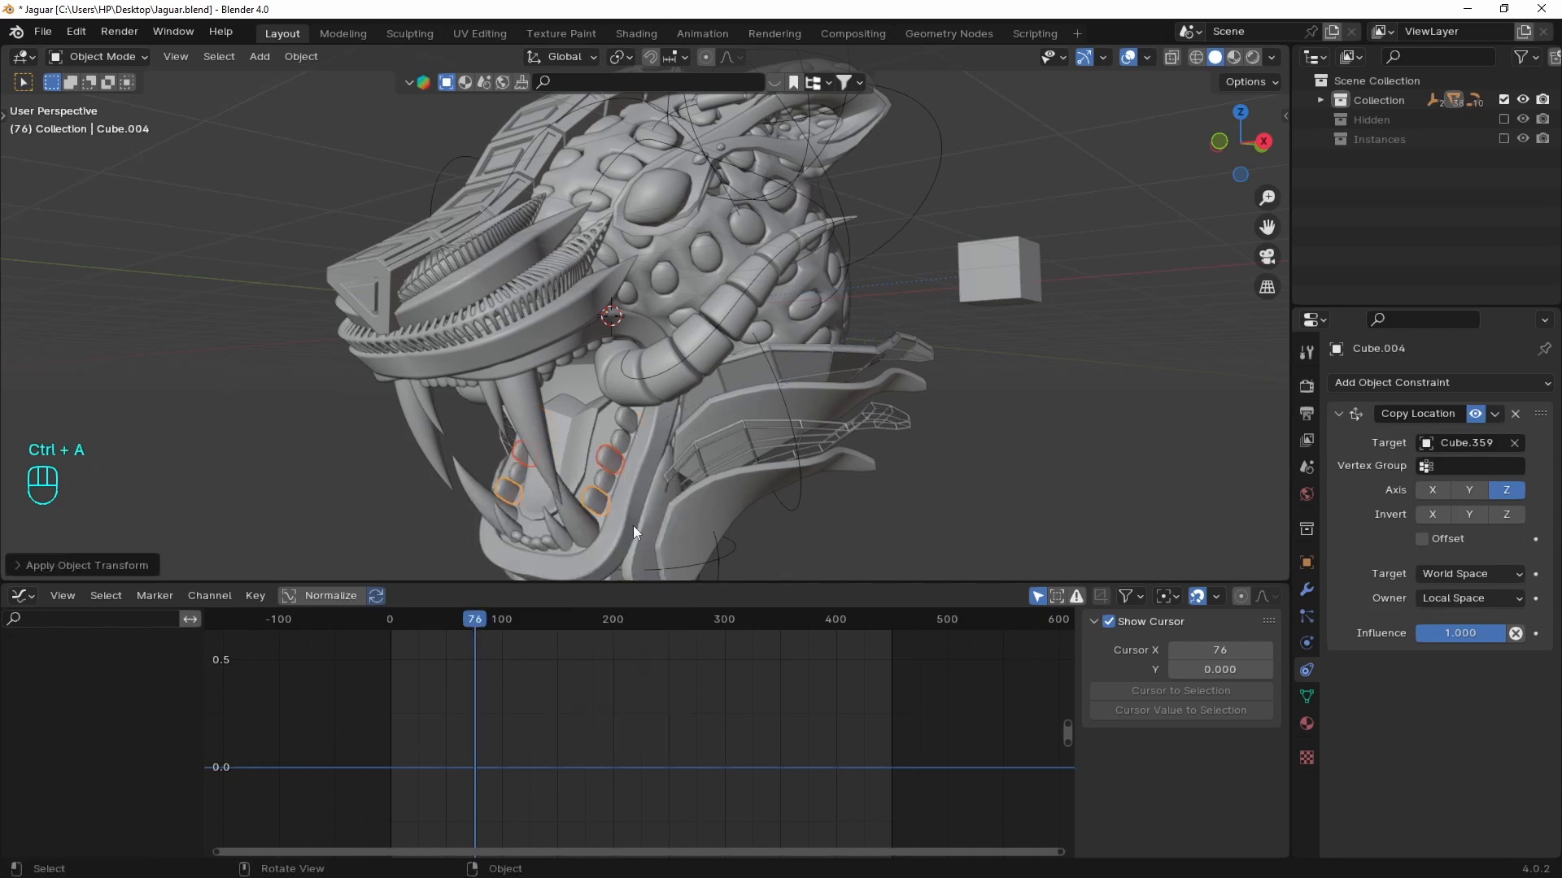
{"action": "key", "text": "space"}
{"action": "key", "text": "space"}
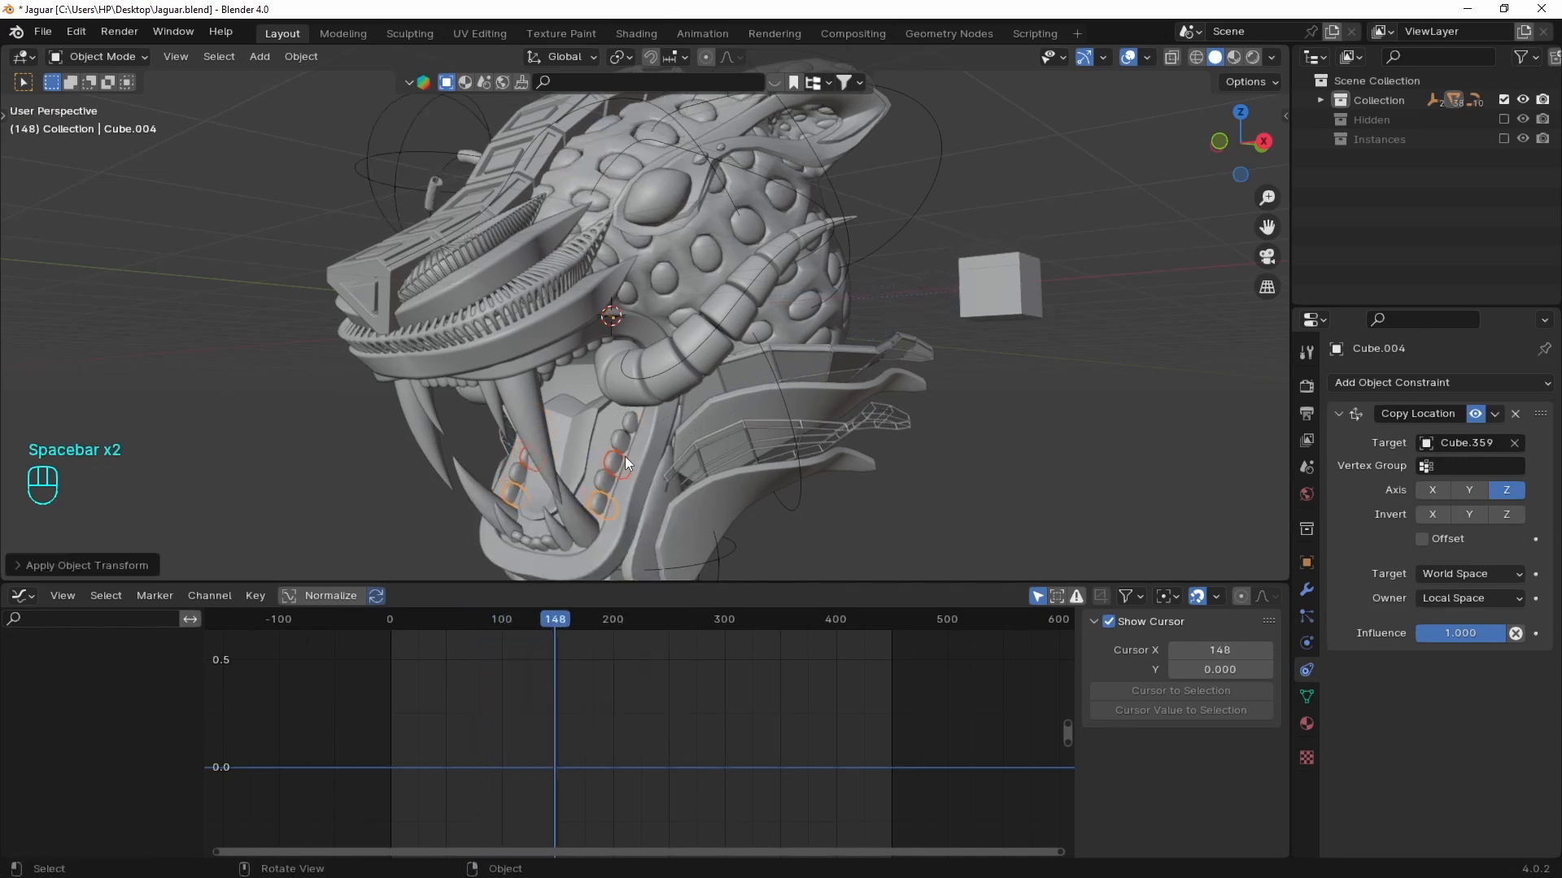
- Apply the location of the second and fourth lower-jaw side teeth
{"action": "left_click", "coordinate": [618, 438], "text": "shift"}
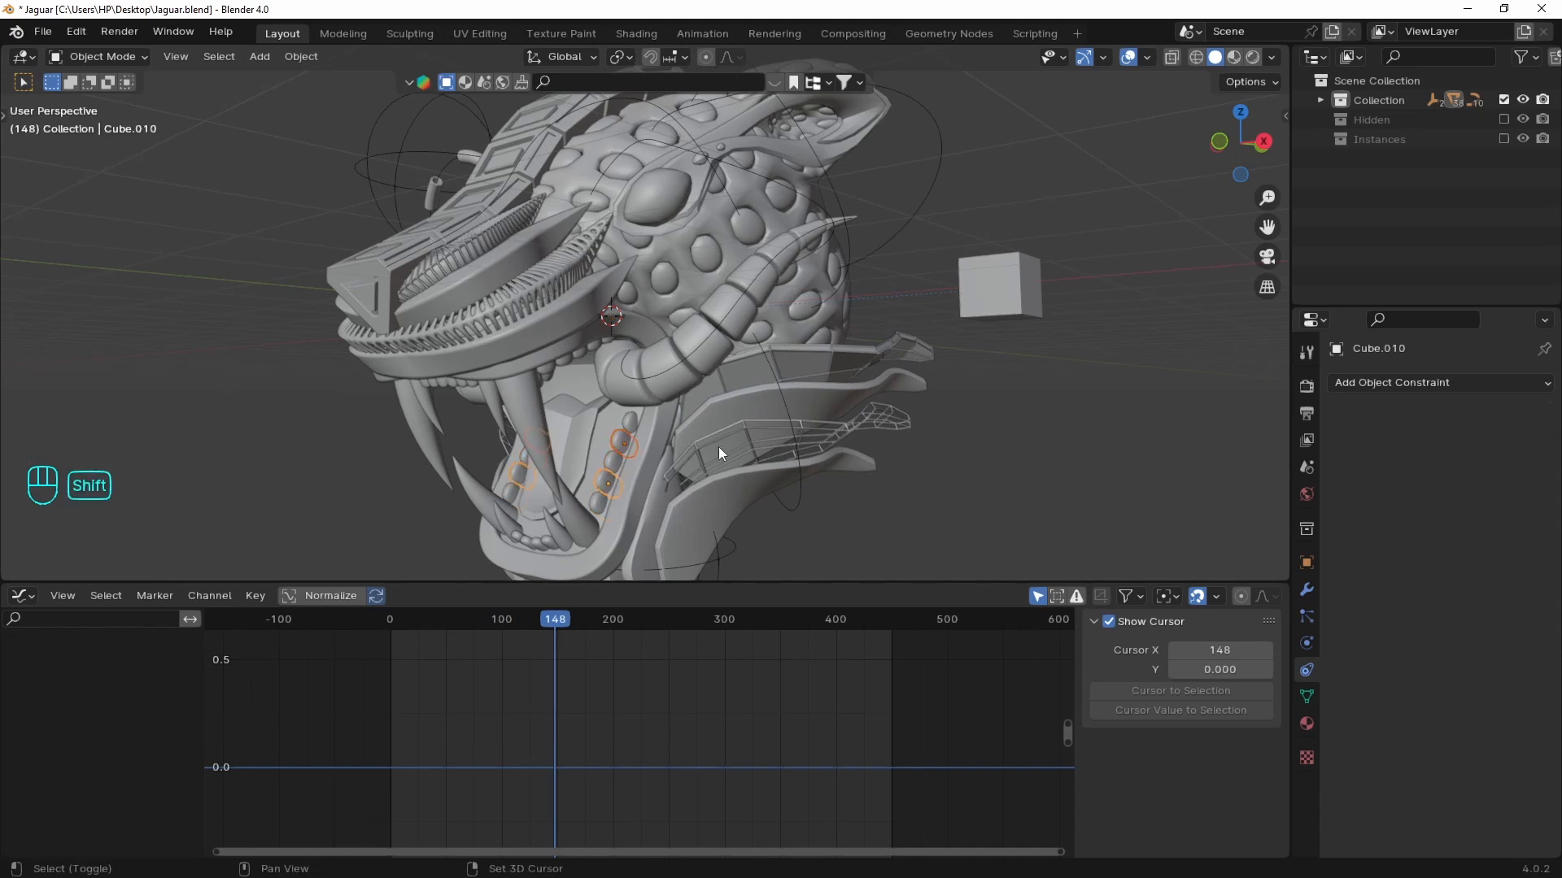
{"action": "key", "text": "ctrl+a"}
{"action": "left_click", "coordinate": [748, 414]}
{"action": "left_click", "coordinate": [619, 439]}
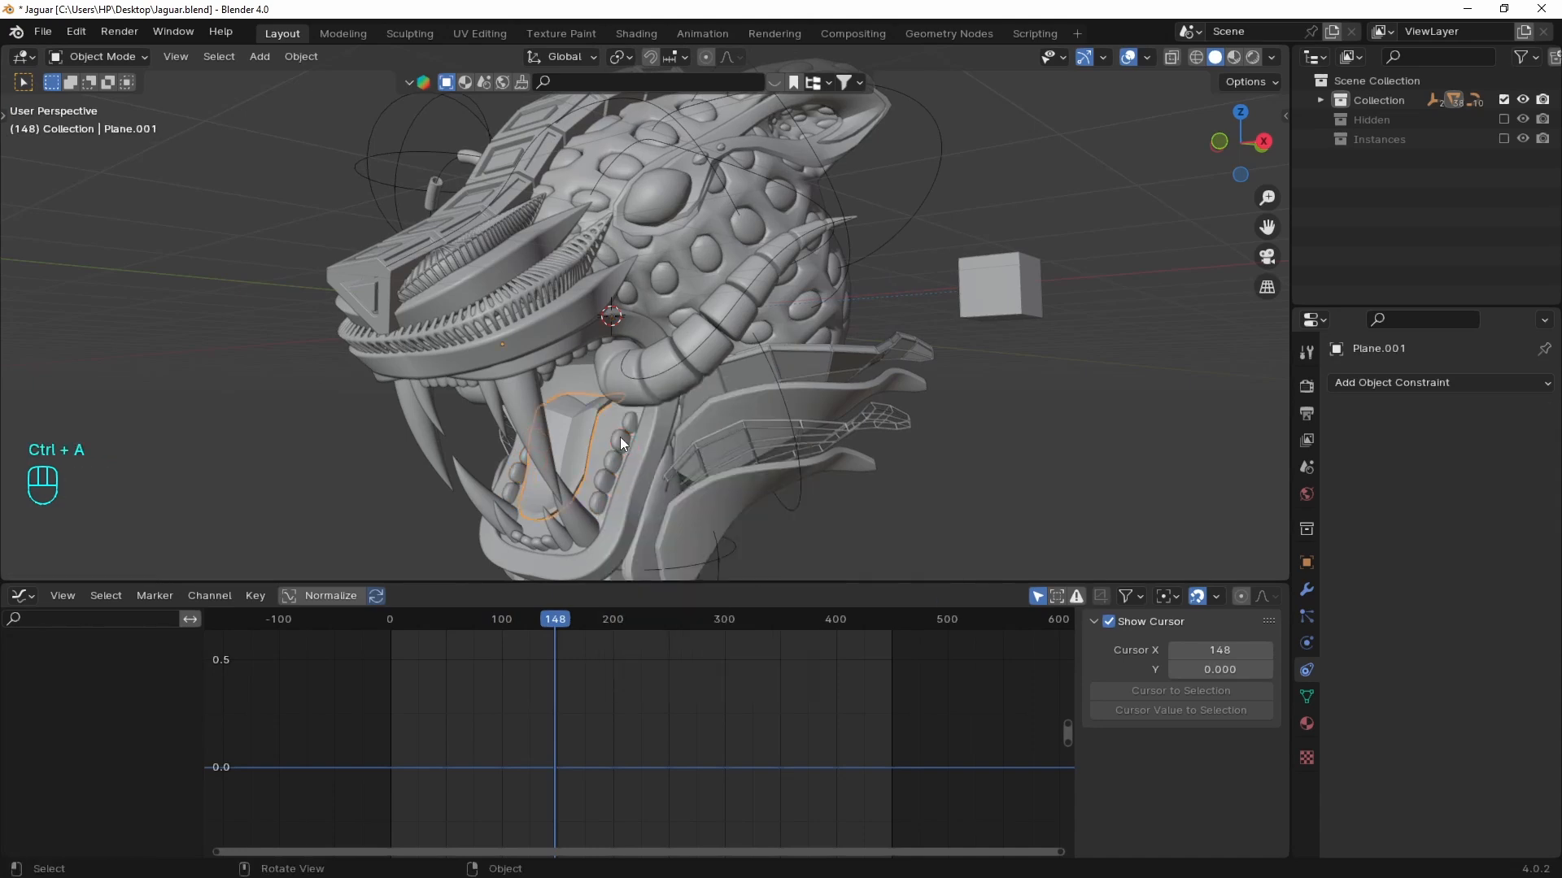
- Duplicate the animated cube in place
{"action": "left_click", "coordinate": [1006, 319]}
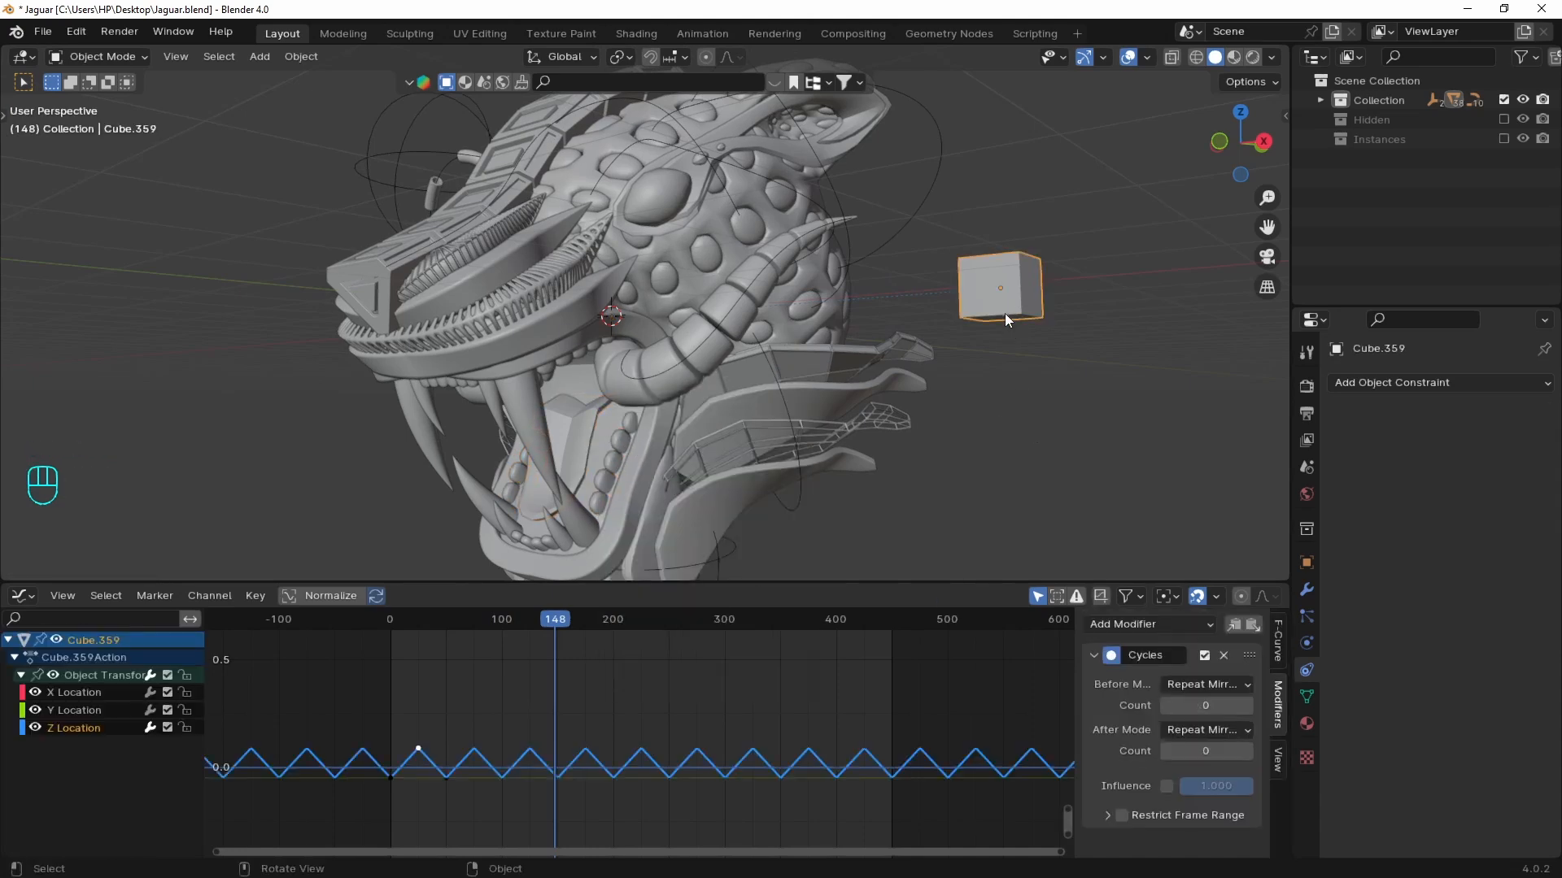
{"action": "key", "text": "shift+d"}
{"action": "right_click", "coordinate": [1057, 302]}
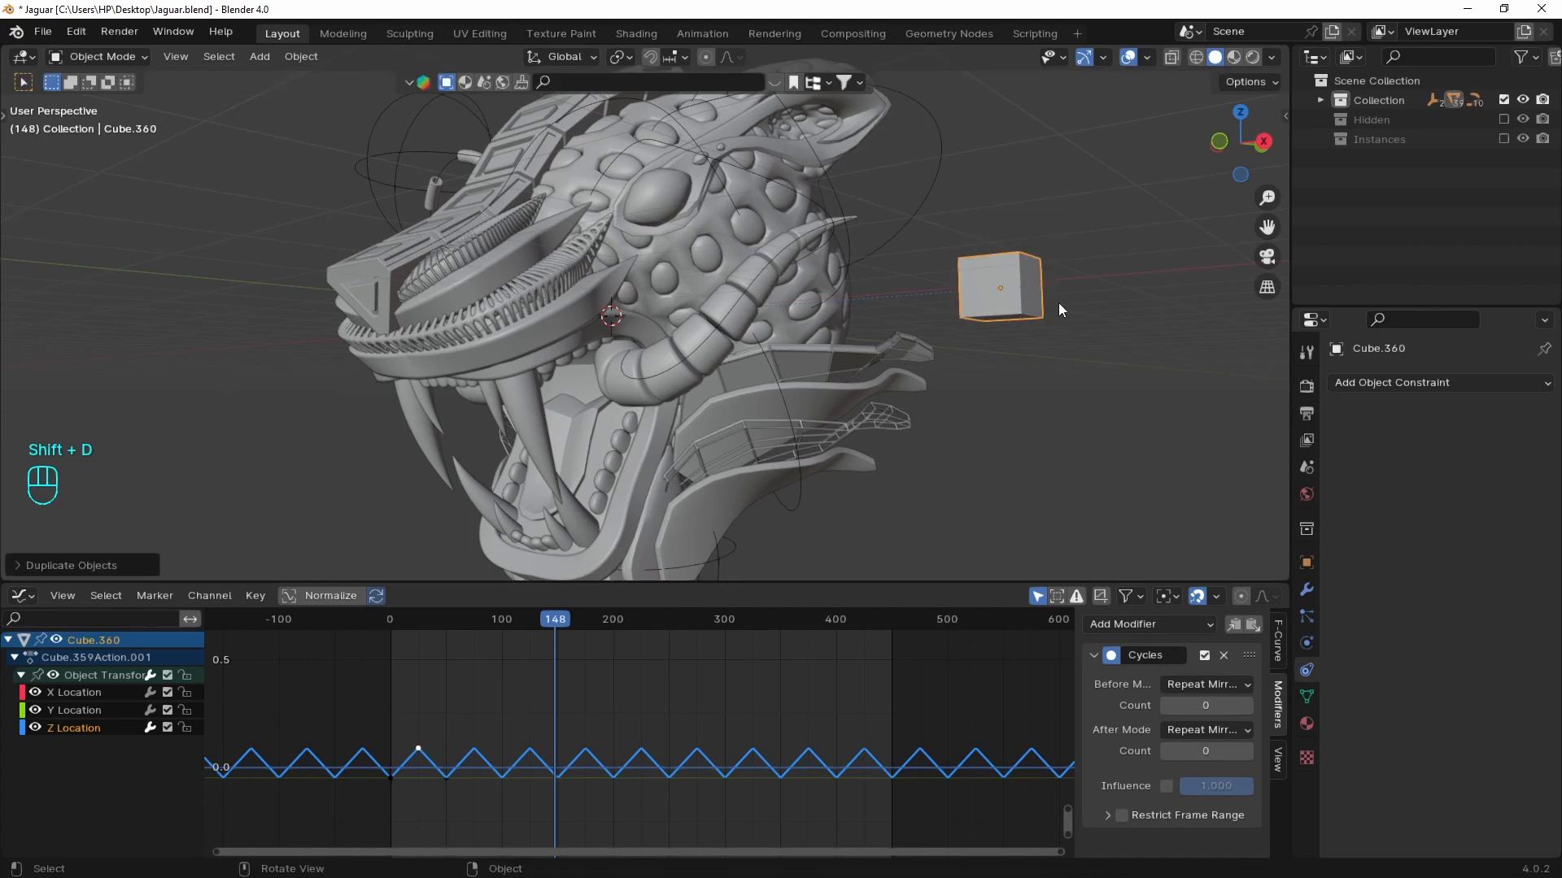
- Shift all of the duplicate cube's keyframes 25 frames later and preview the opposing motion
{"action": "key", "text": "a"}
{"action": "key", "text": "g"}
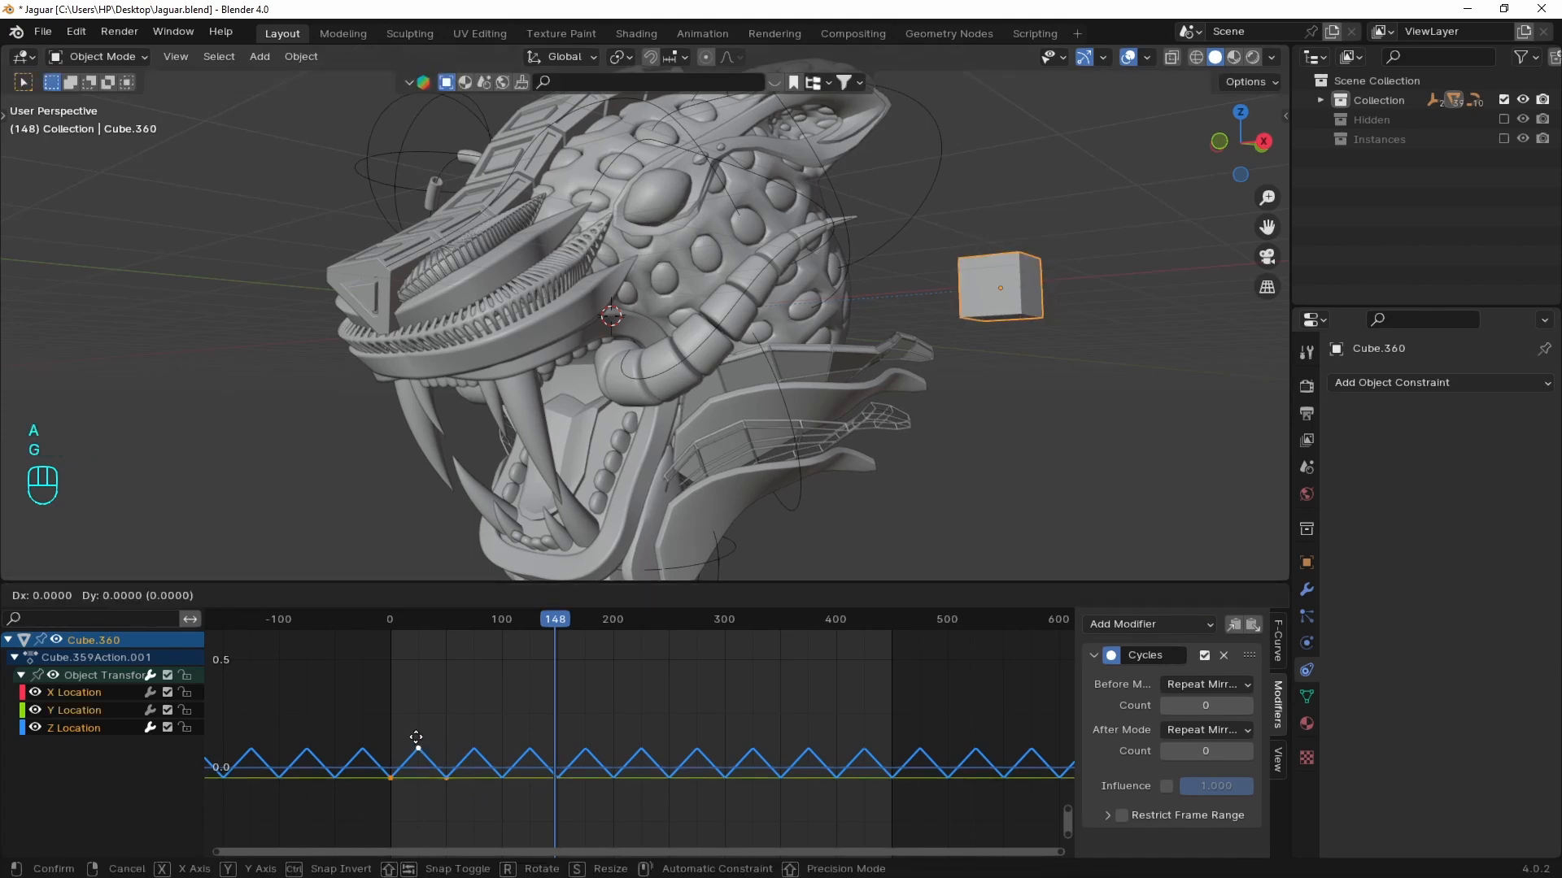
{"action": "key", "text": "y"}
{"action": "right_click", "coordinate": [451, 736]}
{"action": "key", "text": "g"}
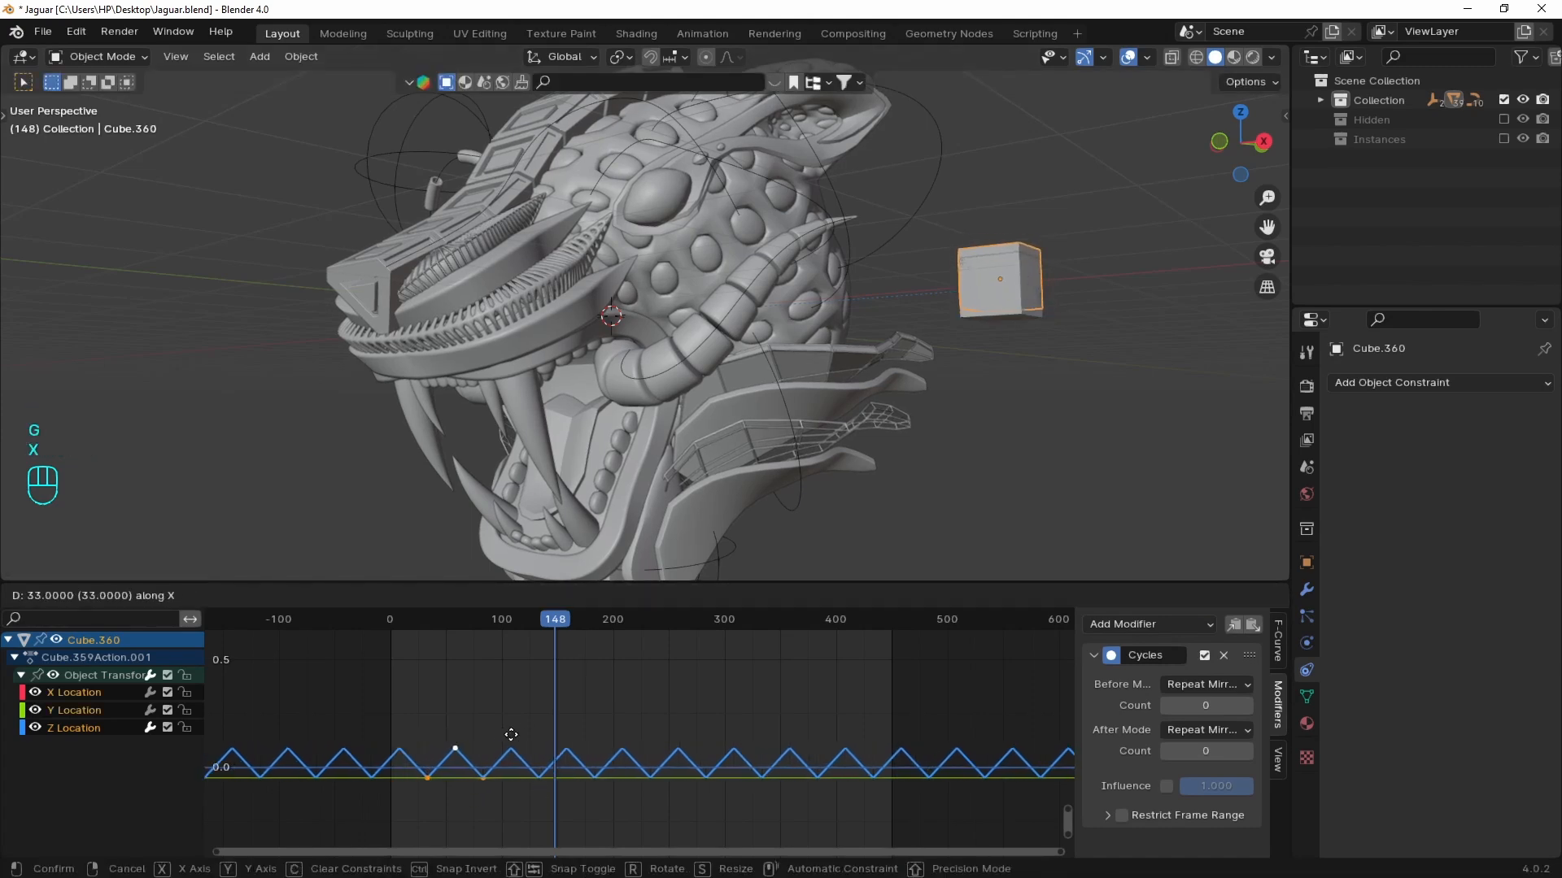
{"action": "left_click", "coordinate": [822, 598]}
{"action": "key", "text": "space"}
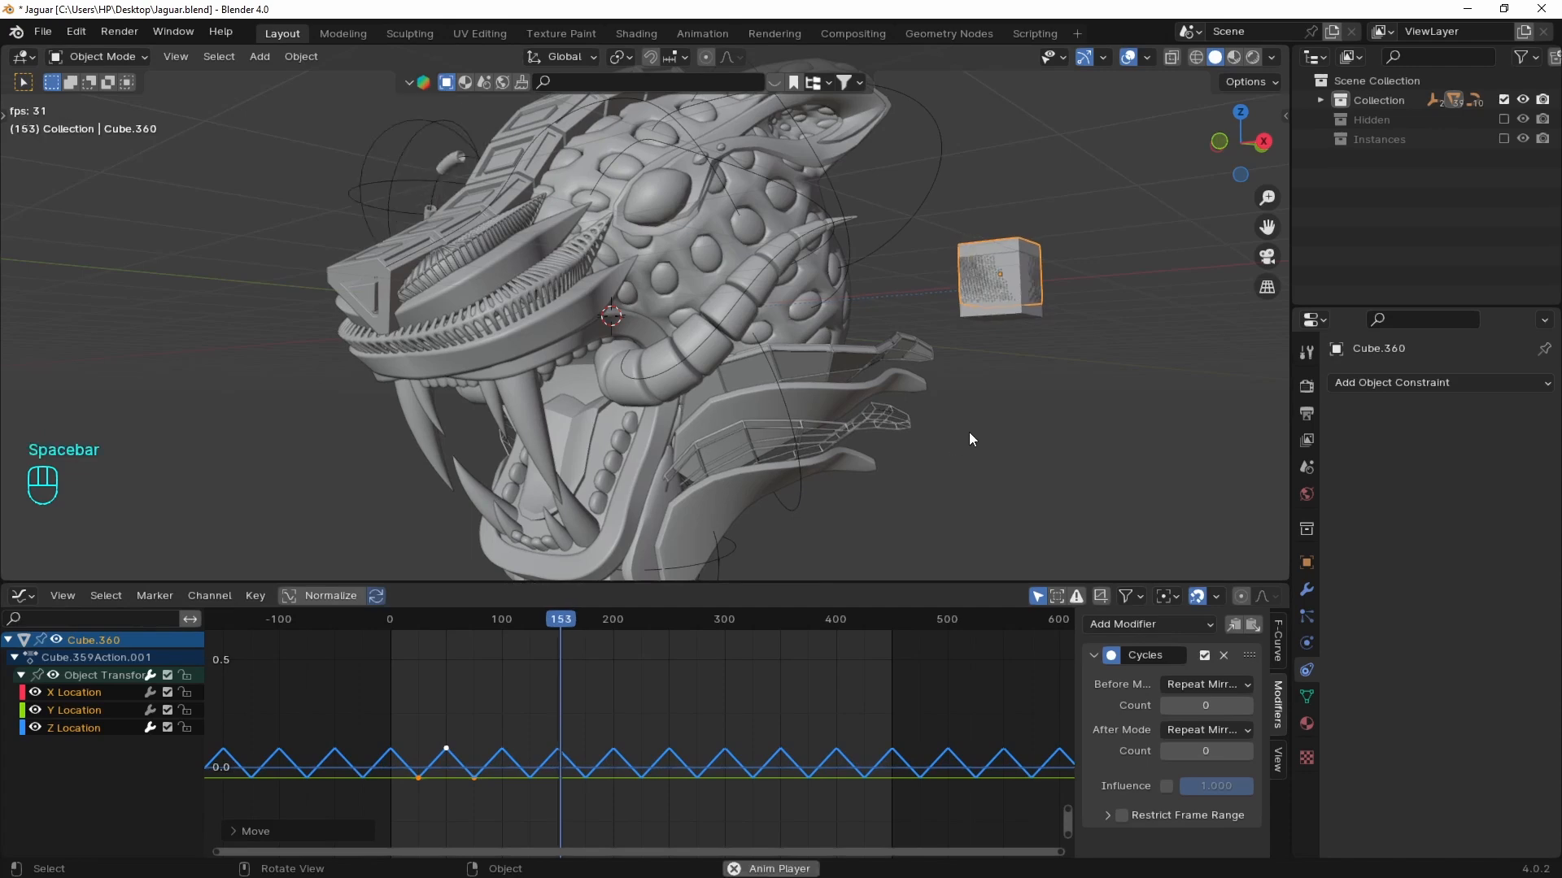
- Copy the duplicate cube's name, and copy the rearmost tooth's Copy Location constraint to the second and fourth side teeth
{"action": "key", "text": "F2"}
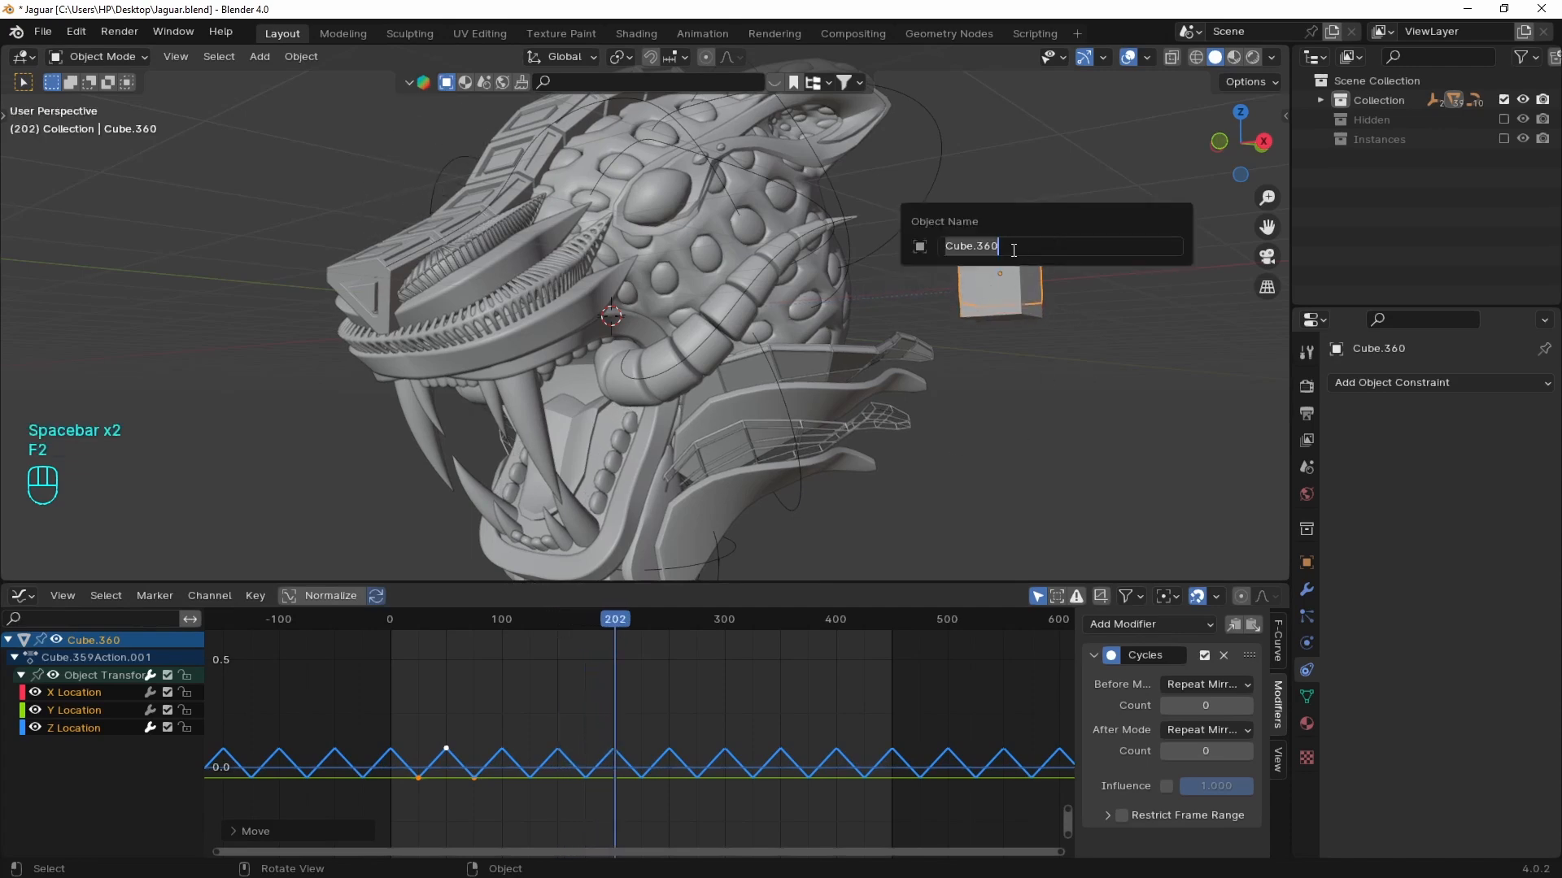
{"action": "left_click", "coordinate": [623, 439]}
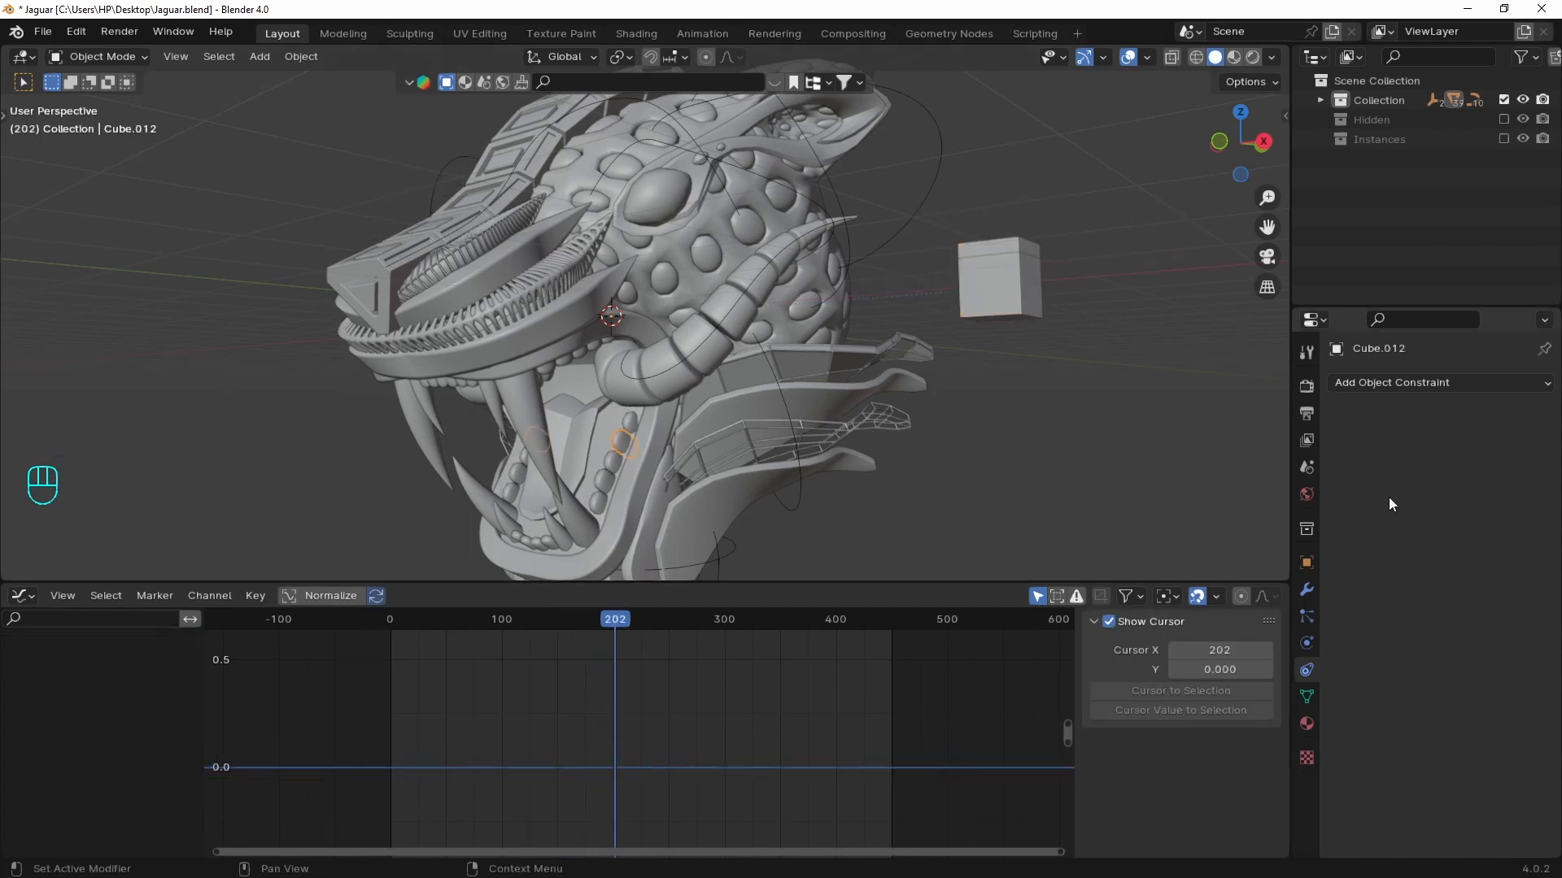
{"action": "left_click", "coordinate": [610, 477], "text": "shift"}
{"action": "left_click", "coordinate": [627, 423], "text": "shift"}
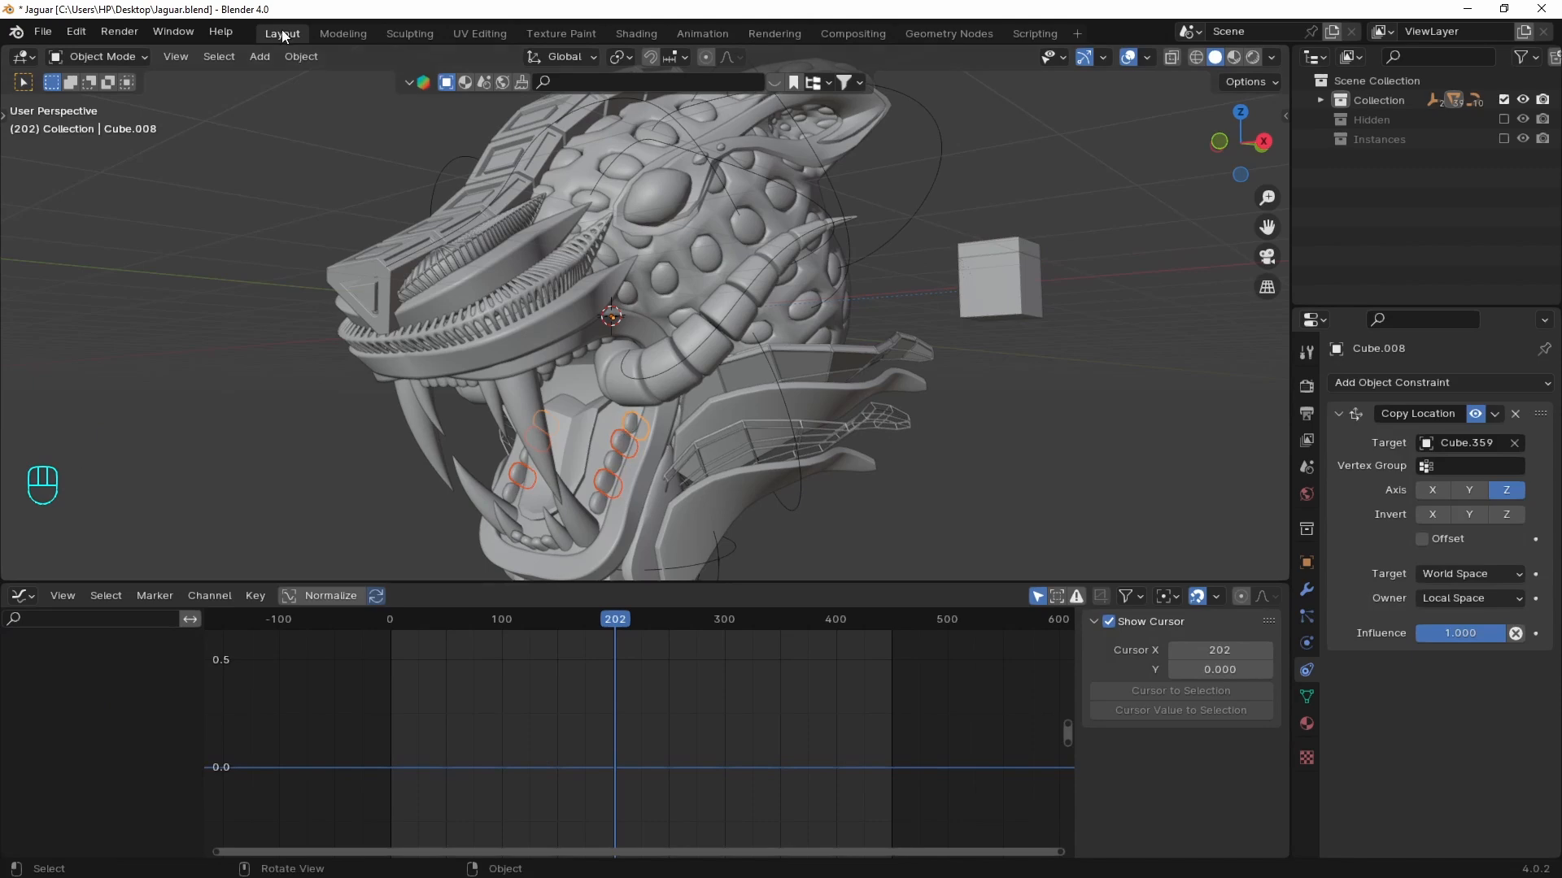
{"action": "left_click", "coordinate": [301, 56]}
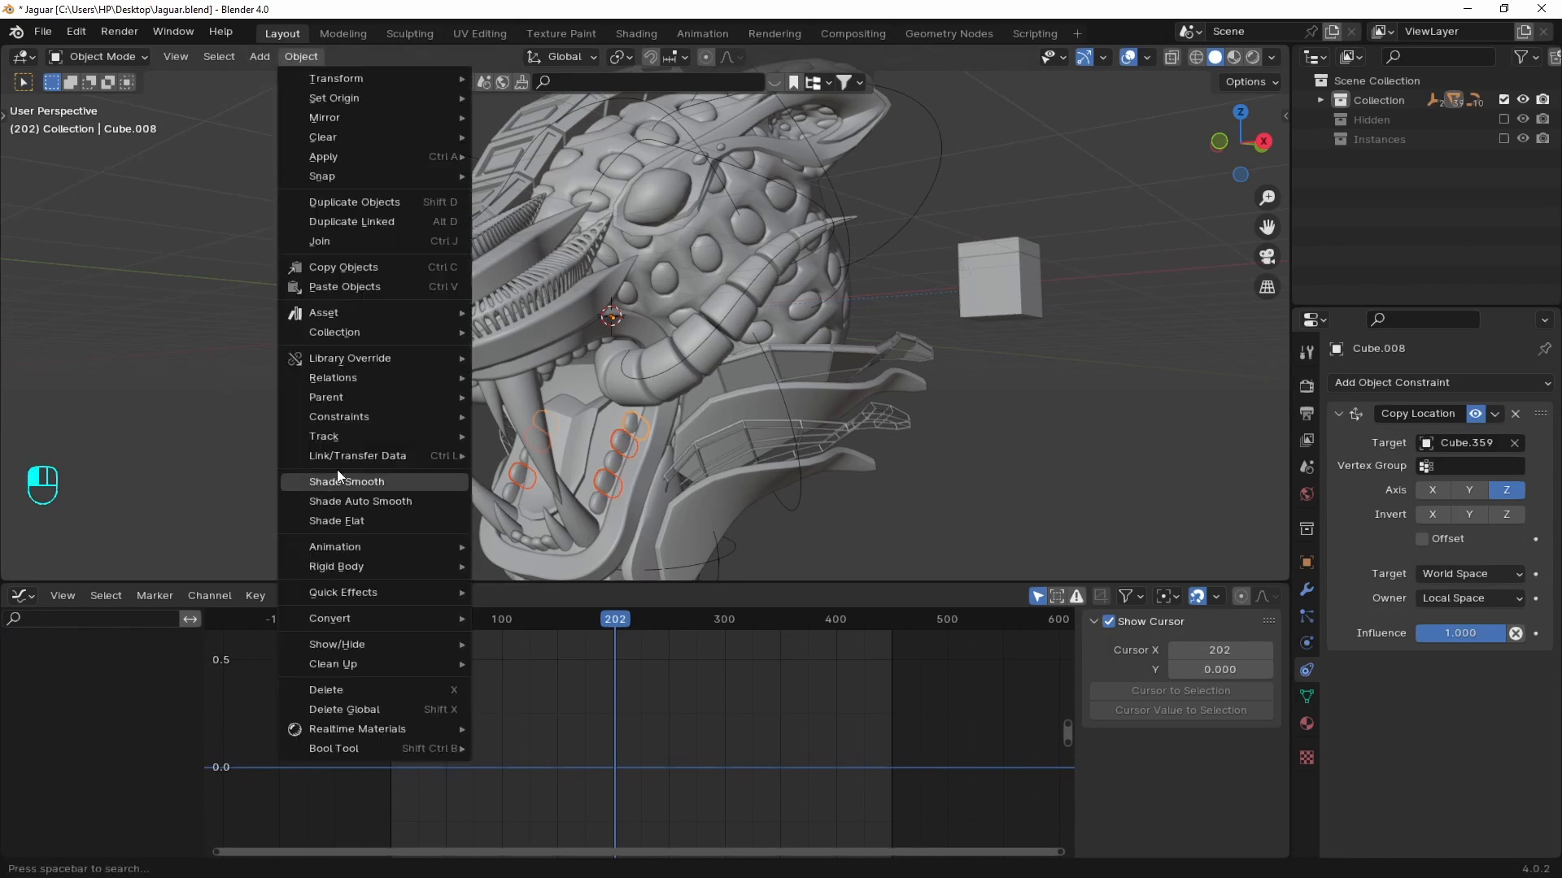
{"action": "mouse_move", "coordinate": [410, 418]}
{"action": "left_click", "coordinate": [637, 440]}
- Retarget the Copy Location constraints of the second and fourth side teeth to Cube.360 and play the animation
{"action": "left_click", "coordinate": [631, 442]}
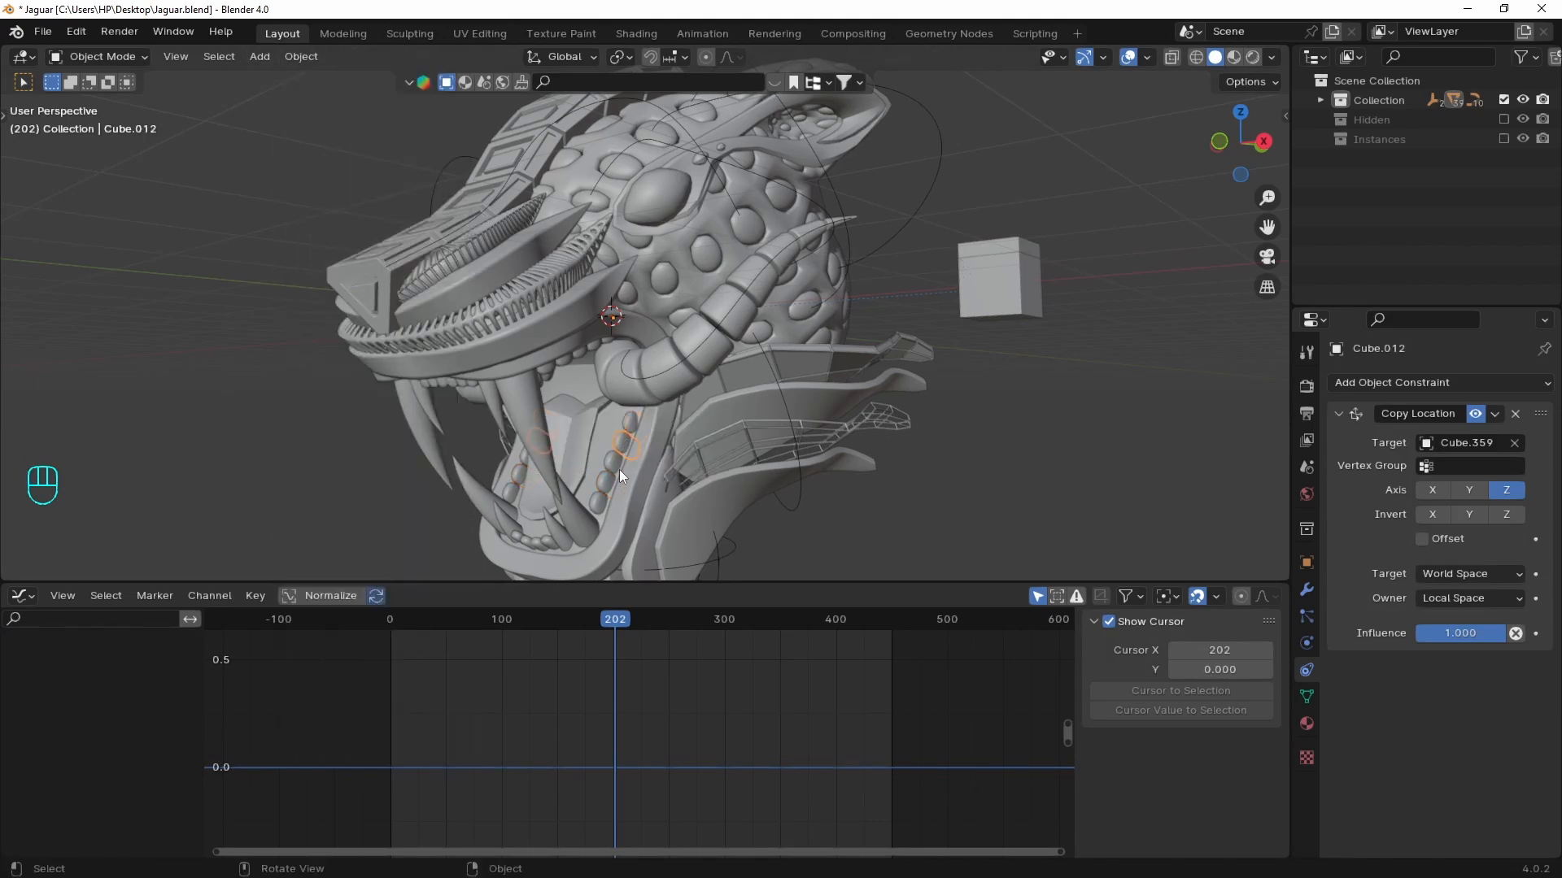
{"action": "left_click", "coordinate": [1472, 446]}
{"action": "key", "text": "ctrl+v"}
{"action": "key", "text": "Return"}
{"action": "left_click", "coordinate": [1480, 445]}
{"action": "key", "text": "ctrl+v"}
{"action": "key", "text": "Return"}
{"action": "key", "text": "space"}
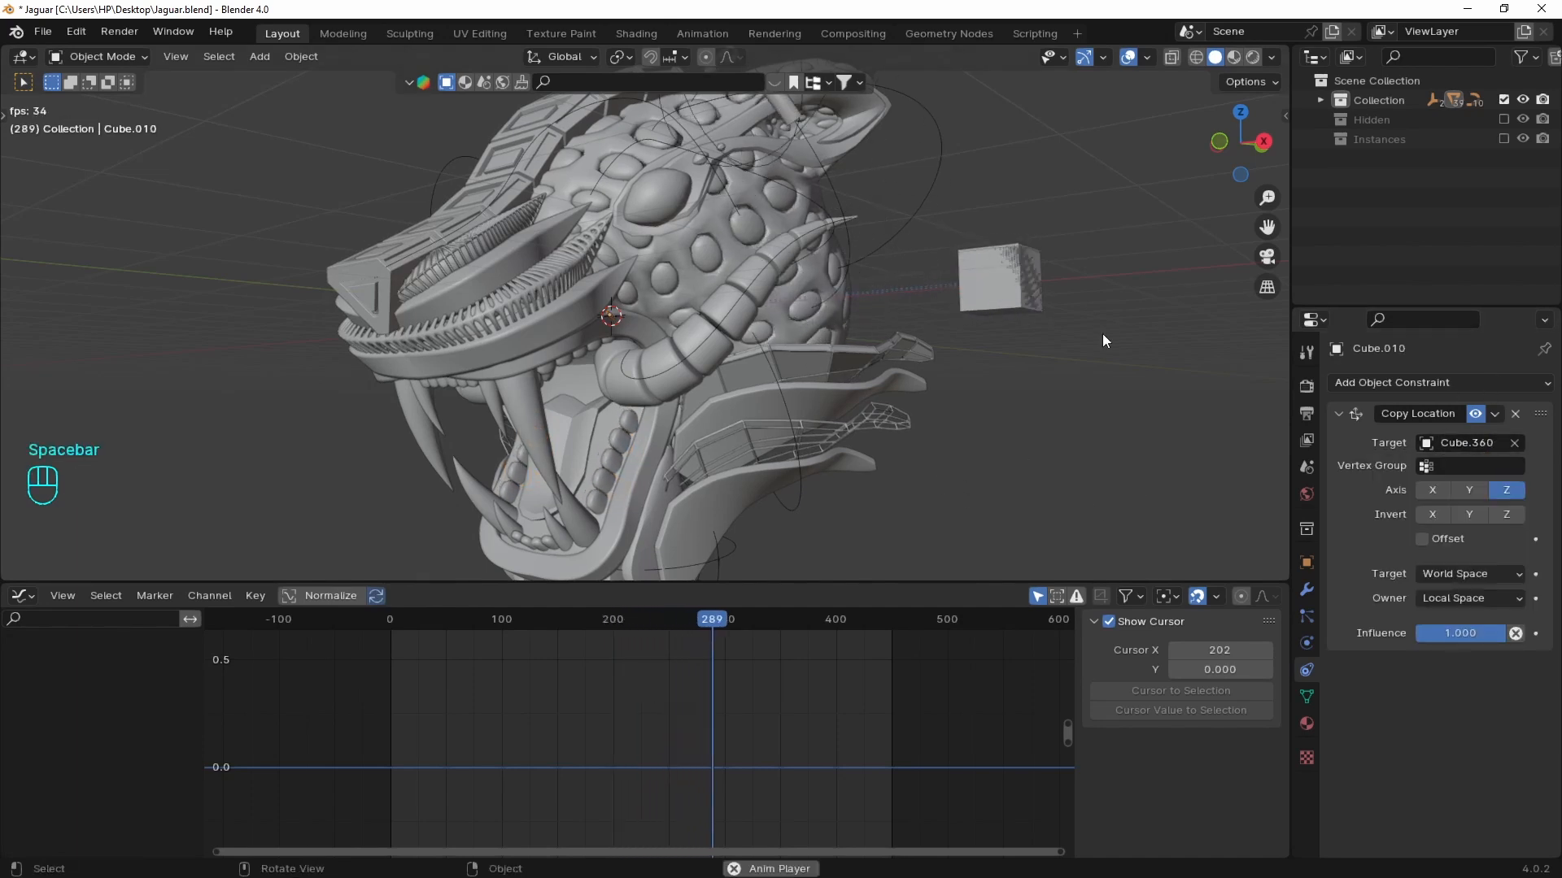
- Lower the Z Location peak keyframes of both cubes together to about 0.05 m and preview the teeth
{"action": "key", "text": "space"}
{"action": "left_click_drag", "start_coordinate": [1100, 218], "coordinate": [944, 348]}
{"action": "left_click_drag", "start_coordinate": [346, 713], "coordinate": [526, 759]}
{"action": "key", "text": "g"}
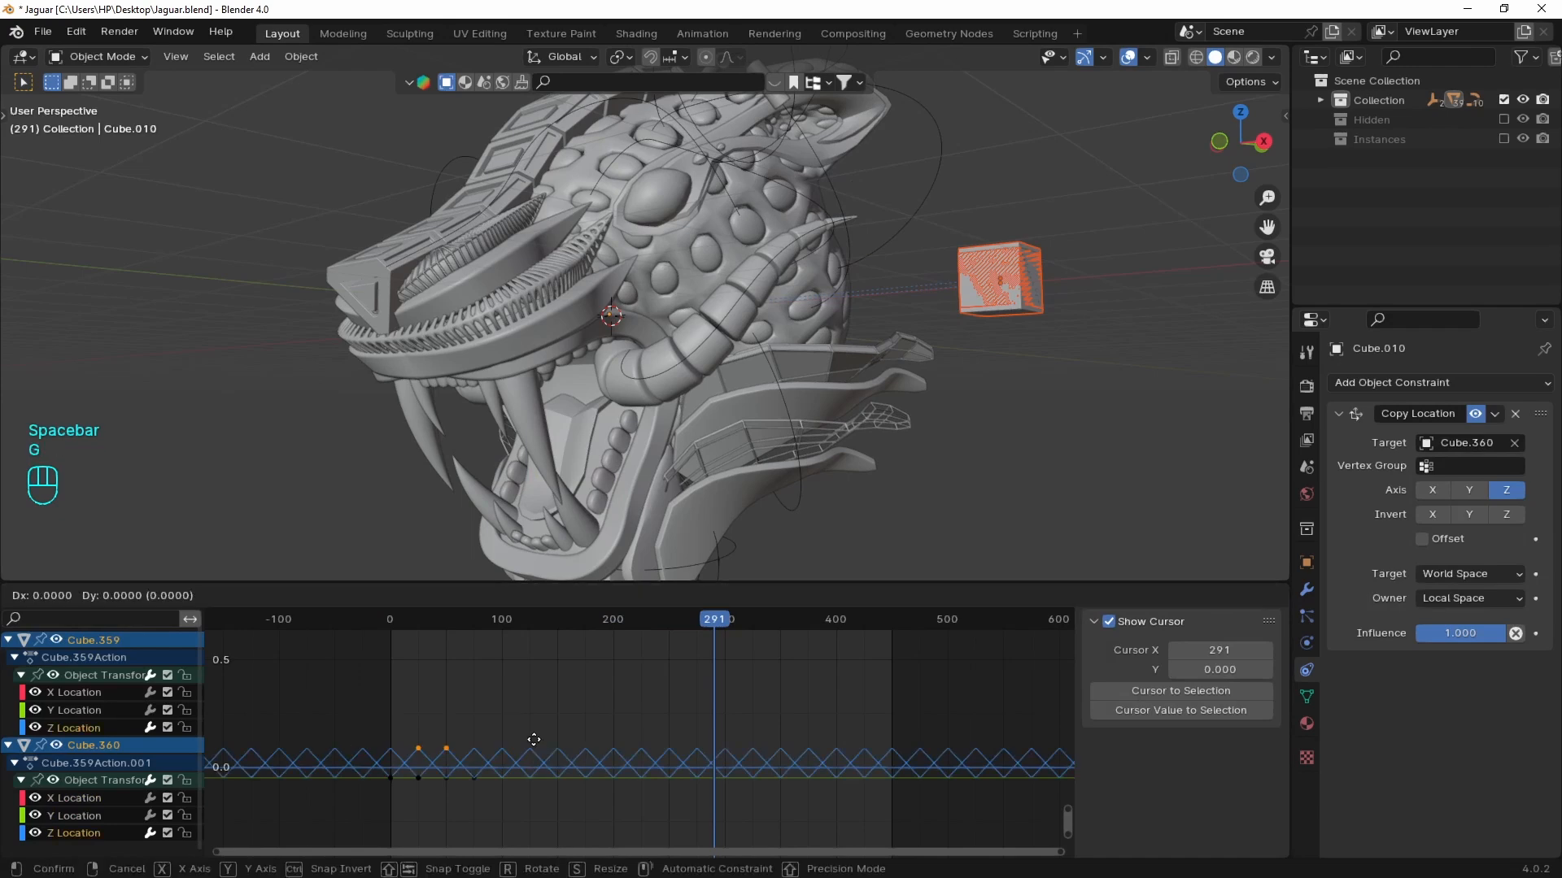
{"action": "key", "text": "z"}
{"action": "key", "text": "y"}
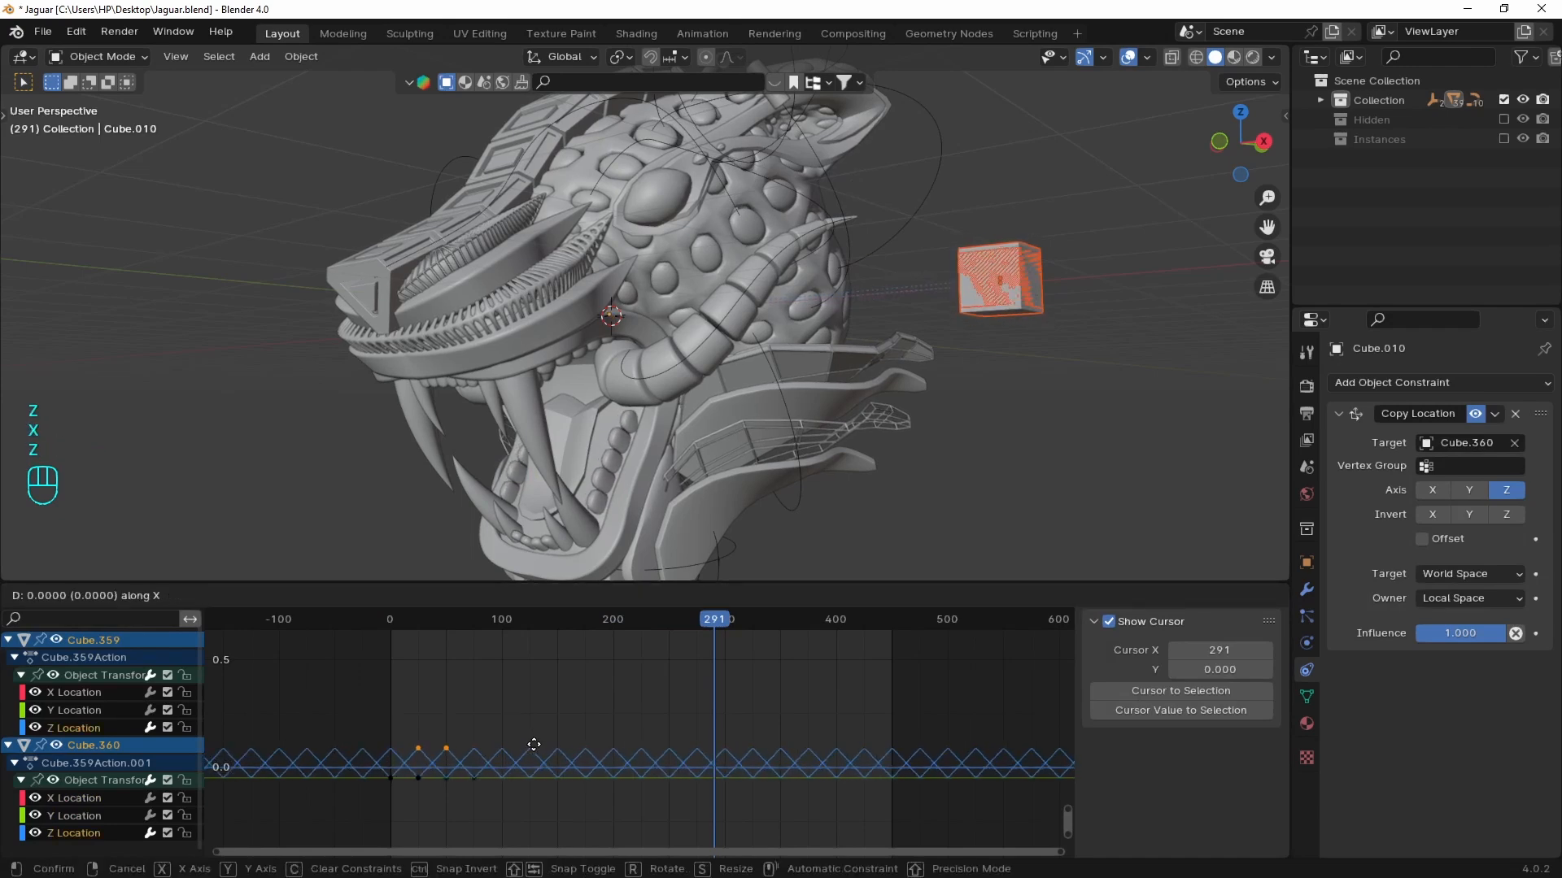
{"action": "left_click", "coordinate": [534, 746]}
{"action": "key", "text": "space"}
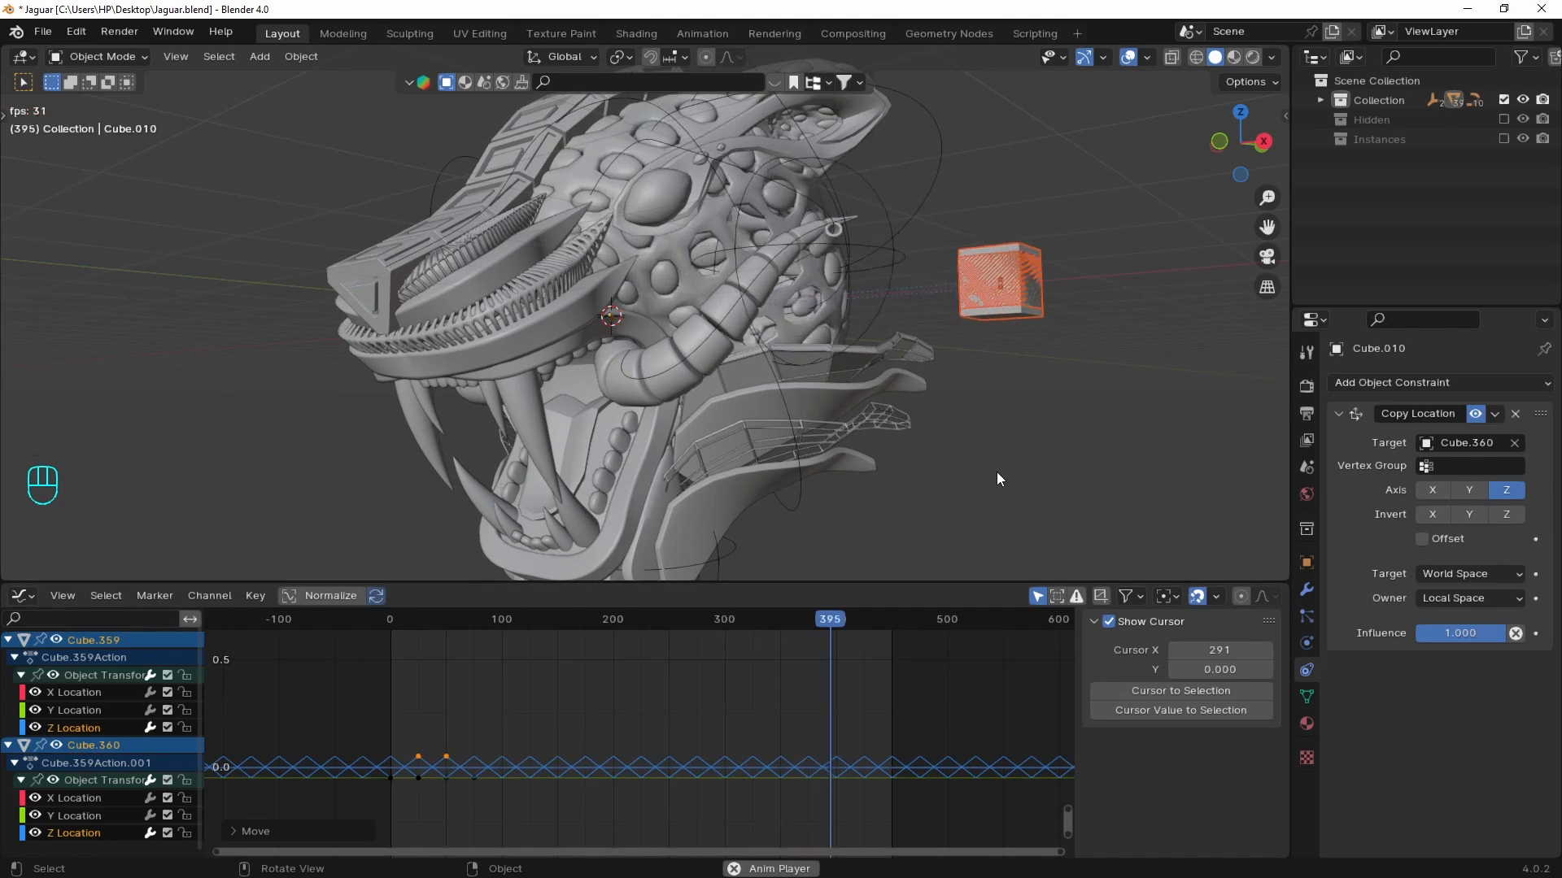
{"action": "key", "text": "space"}
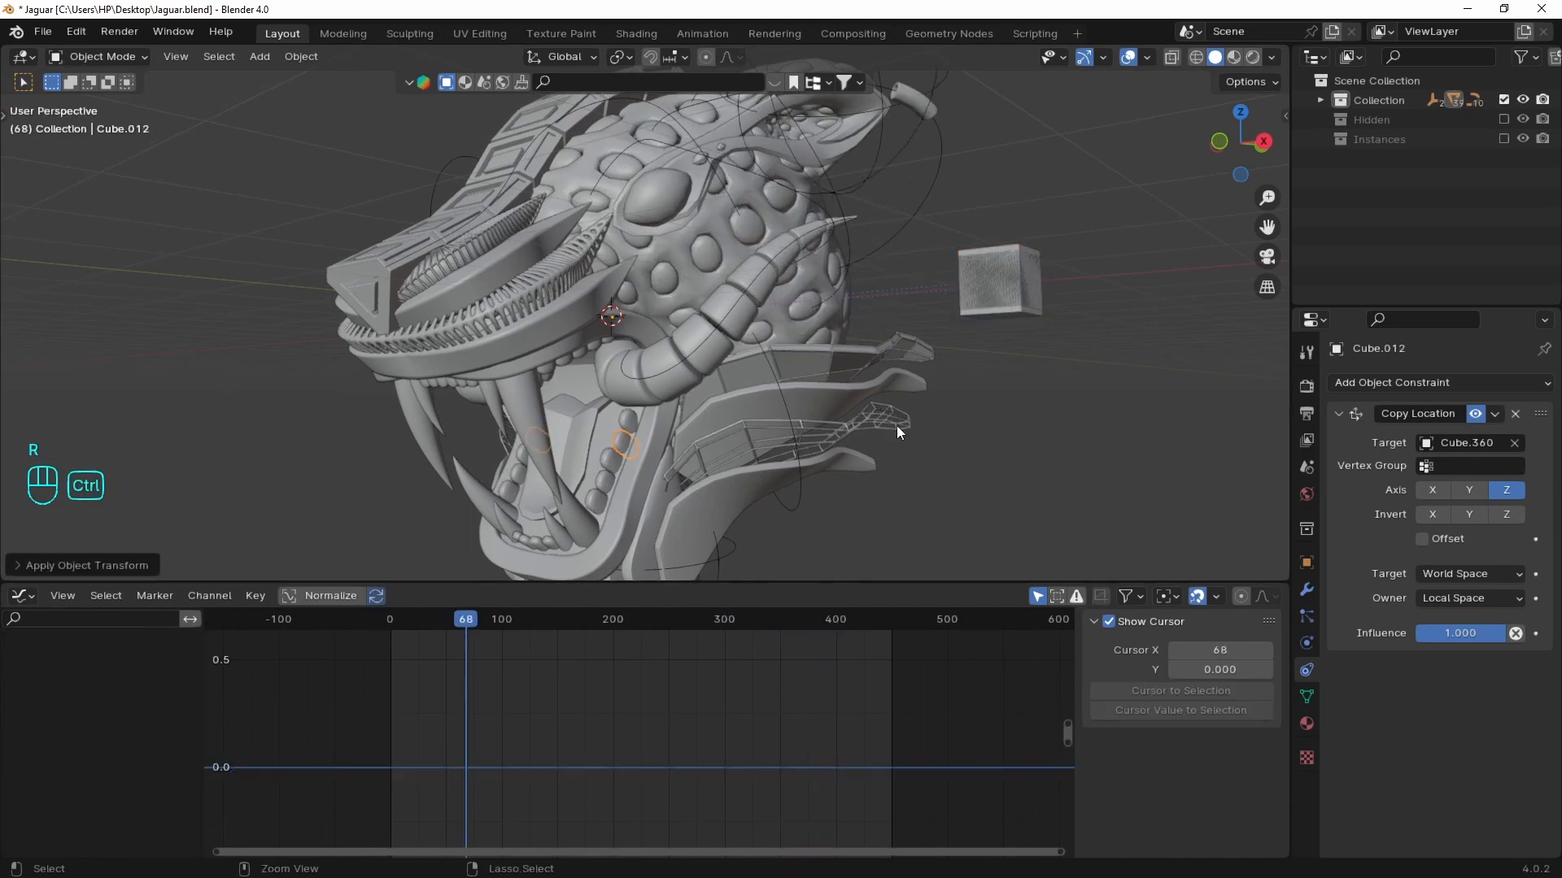
- Undo the last transform application on the second side tooth
{"action": "key", "text": "ctrl+z"}
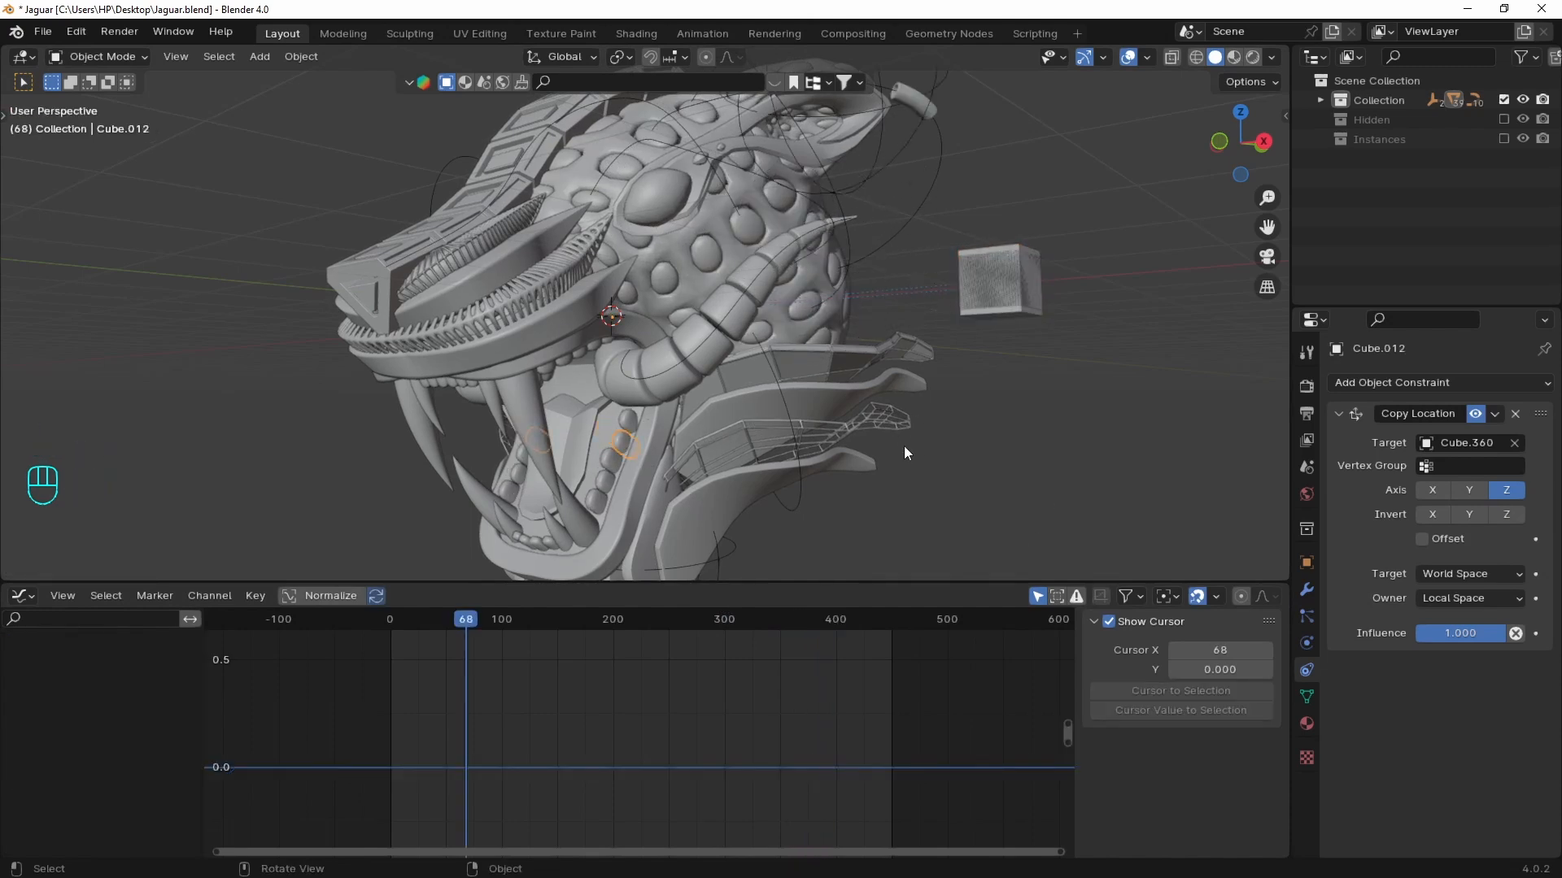
- Duplicate the outer control cube, place the copy beside it along X, and clear the copy's animation
{"action": "middle_click_drag", "start_coordinate": [1105, 409], "coordinate": [1021, 446]}
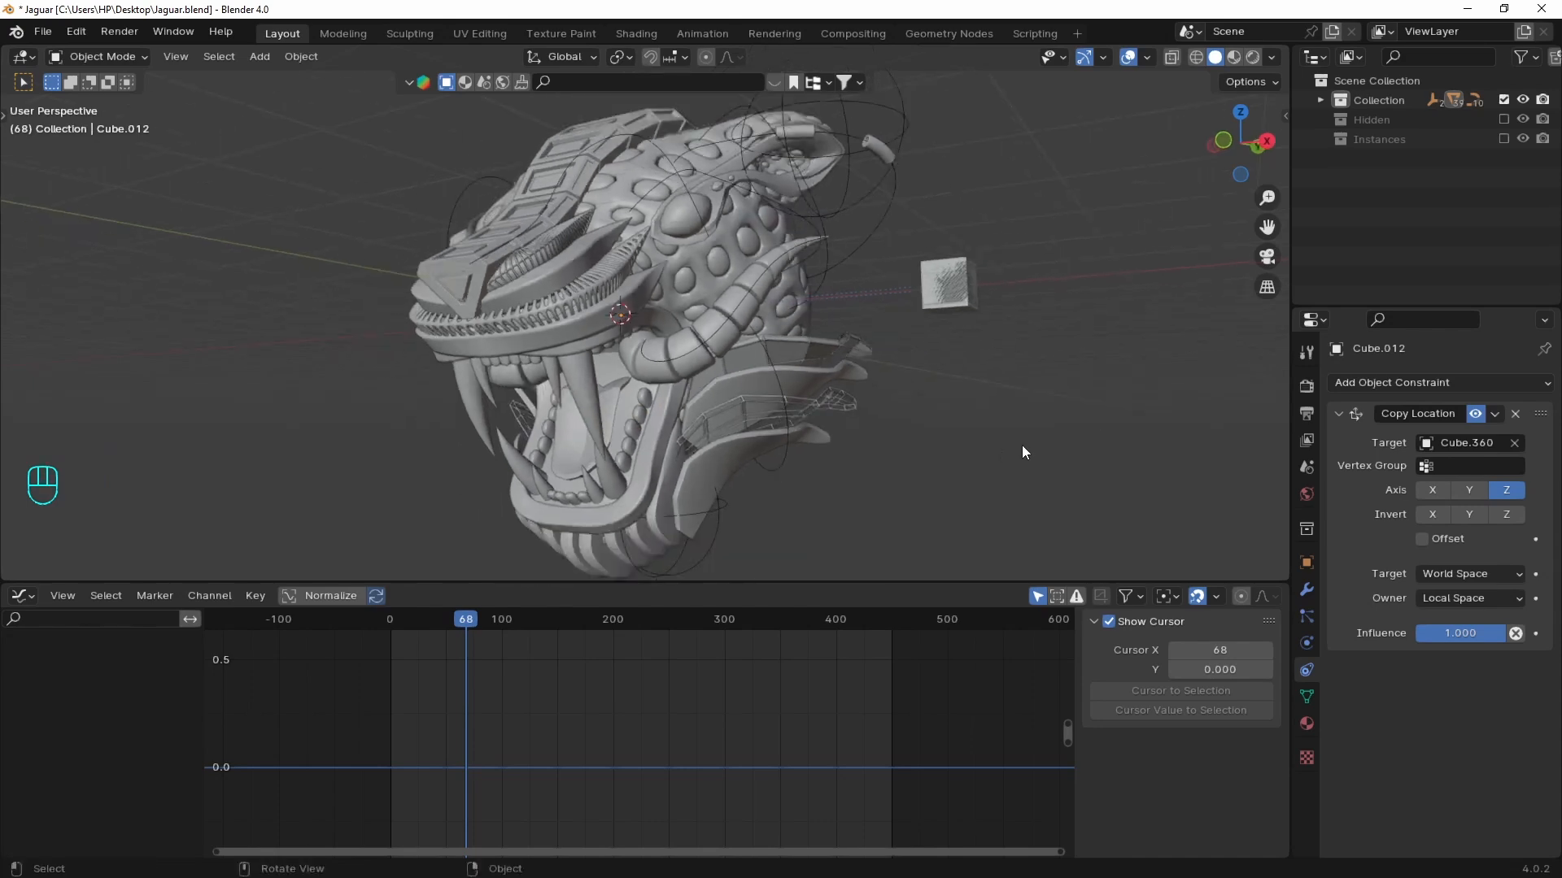
{"action": "left_click", "coordinate": [954, 285]}
{"action": "key", "text": "shift+d"}
{"action": "key", "text": "x"}
{"action": "left_click", "coordinate": [1041, 309]}
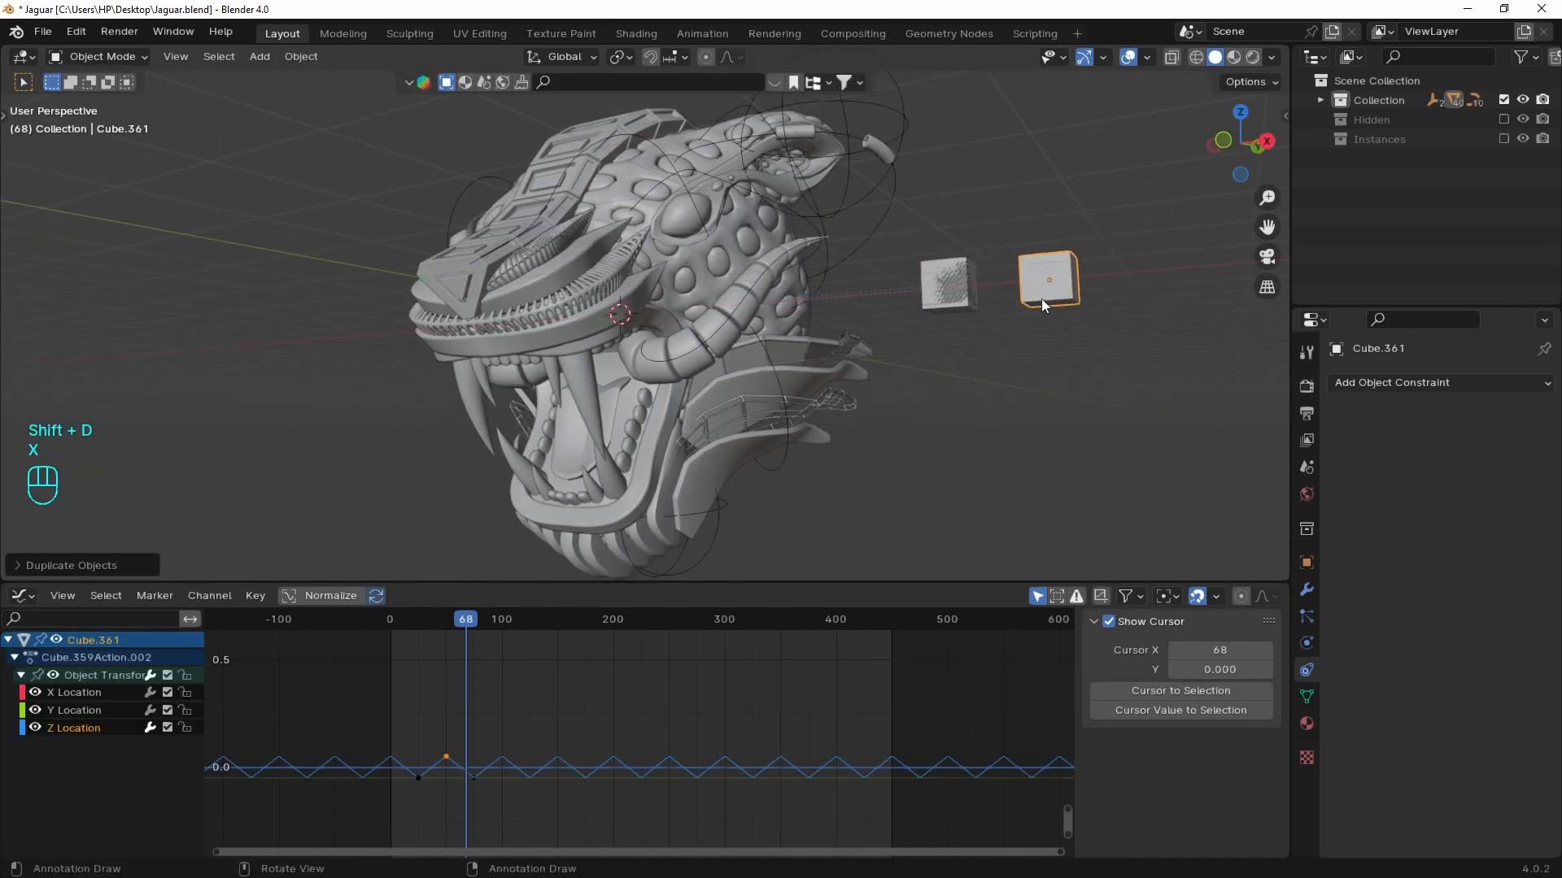
{"action": "key", "text": "n"}
{"action": "middle_click_drag", "start_coordinate": [1026, 470], "coordinate": [963, 325]}
- Keyframe the new cube's rotation at frame 0 and, with Z at 360°, at frame 450, and preview the spin
{"action": "key", "text": "shift+Left"}
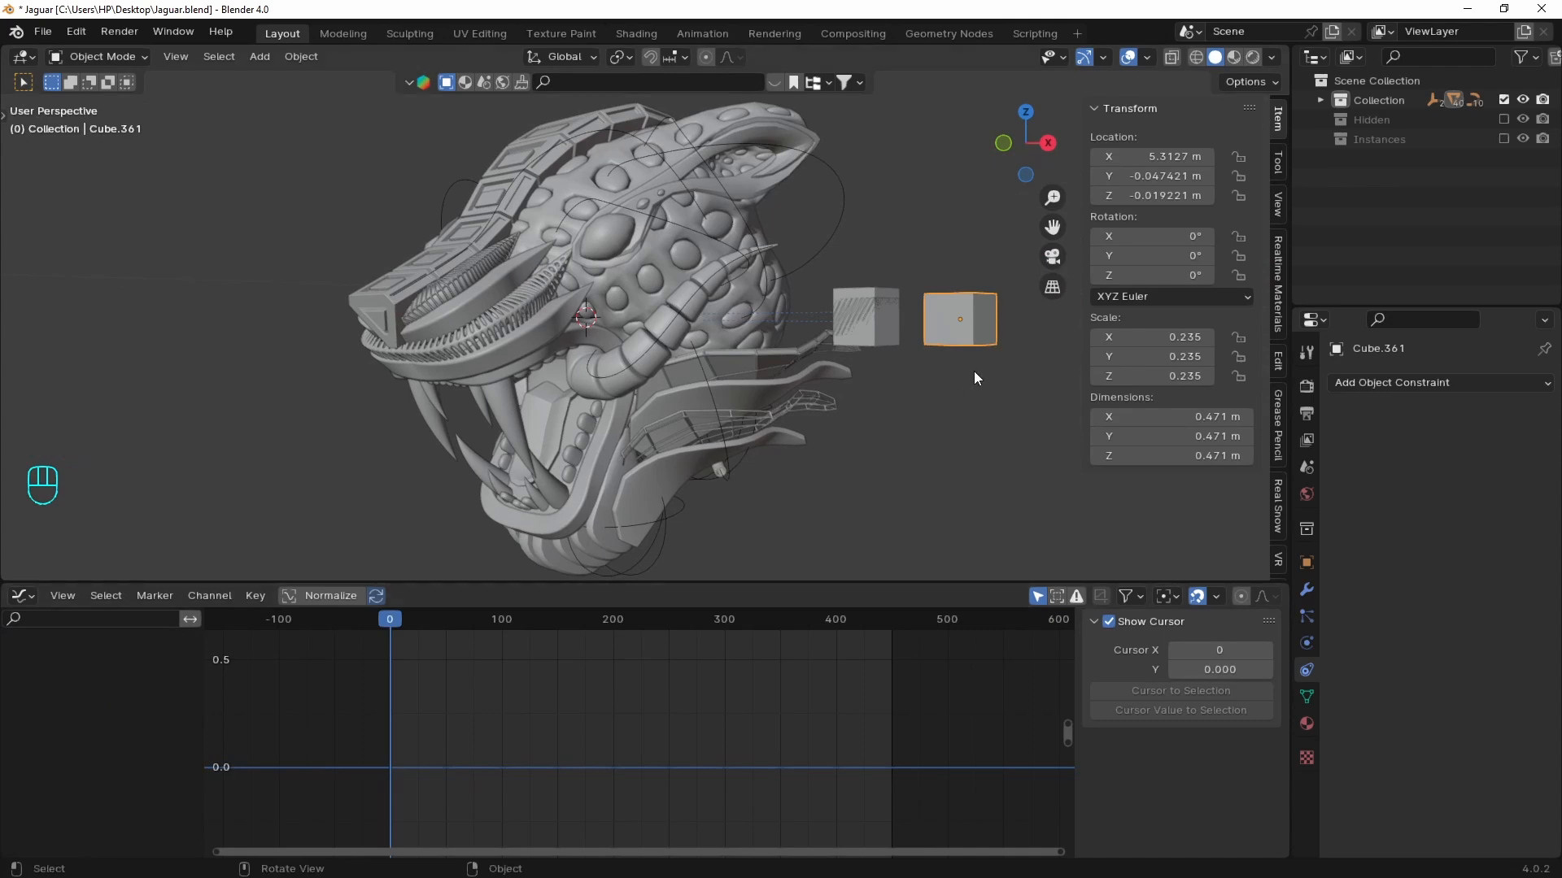
{"action": "key", "text": "i"}
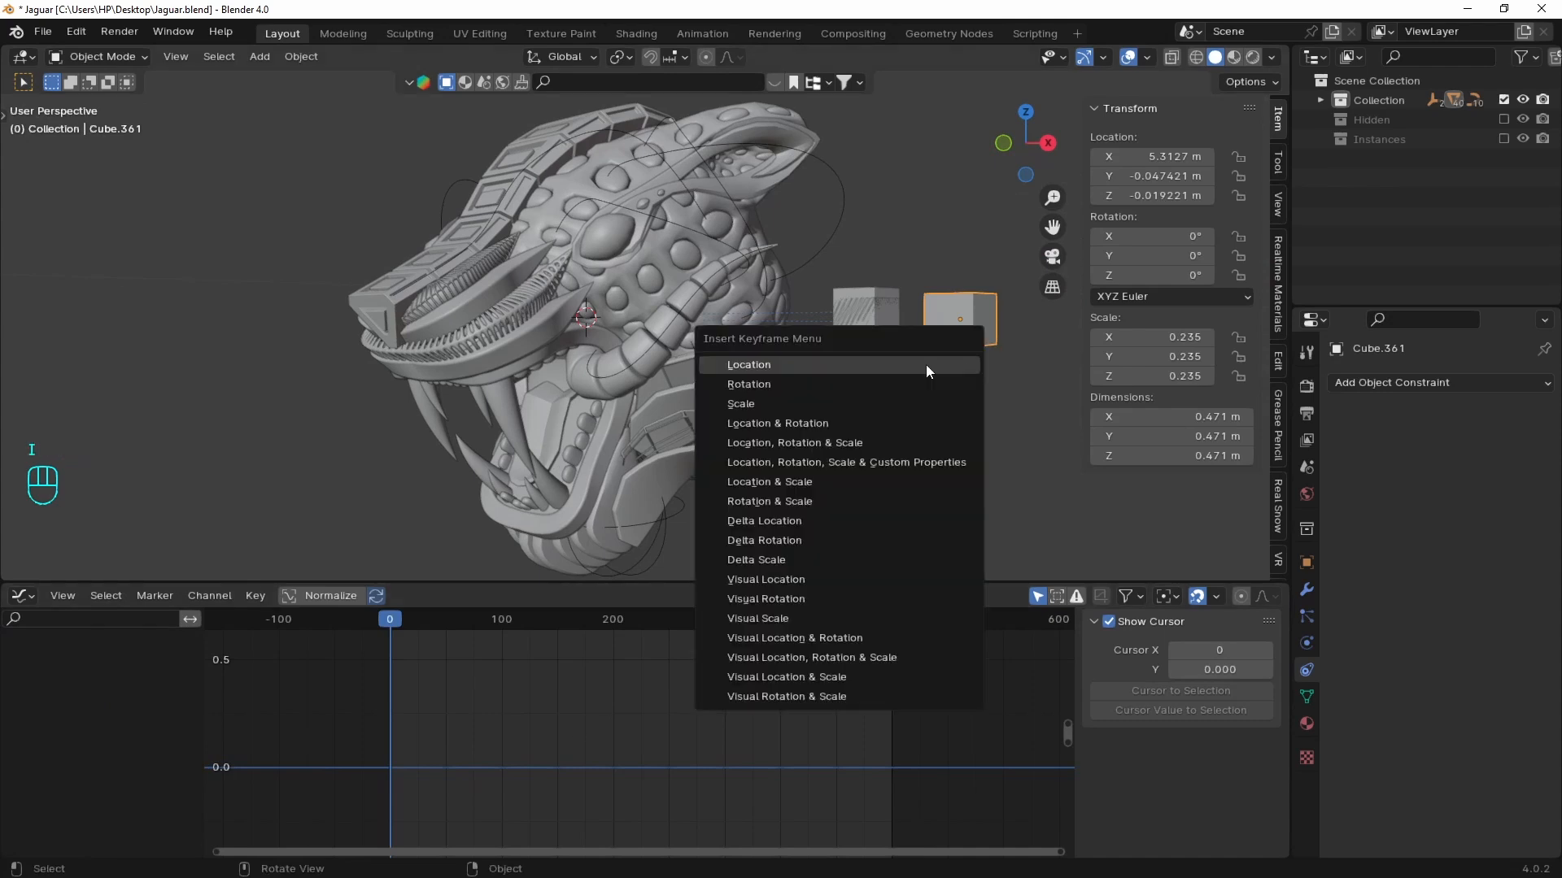
{"action": "left_click", "coordinate": [868, 389]}
{"action": "key", "text": "shift+Right"}
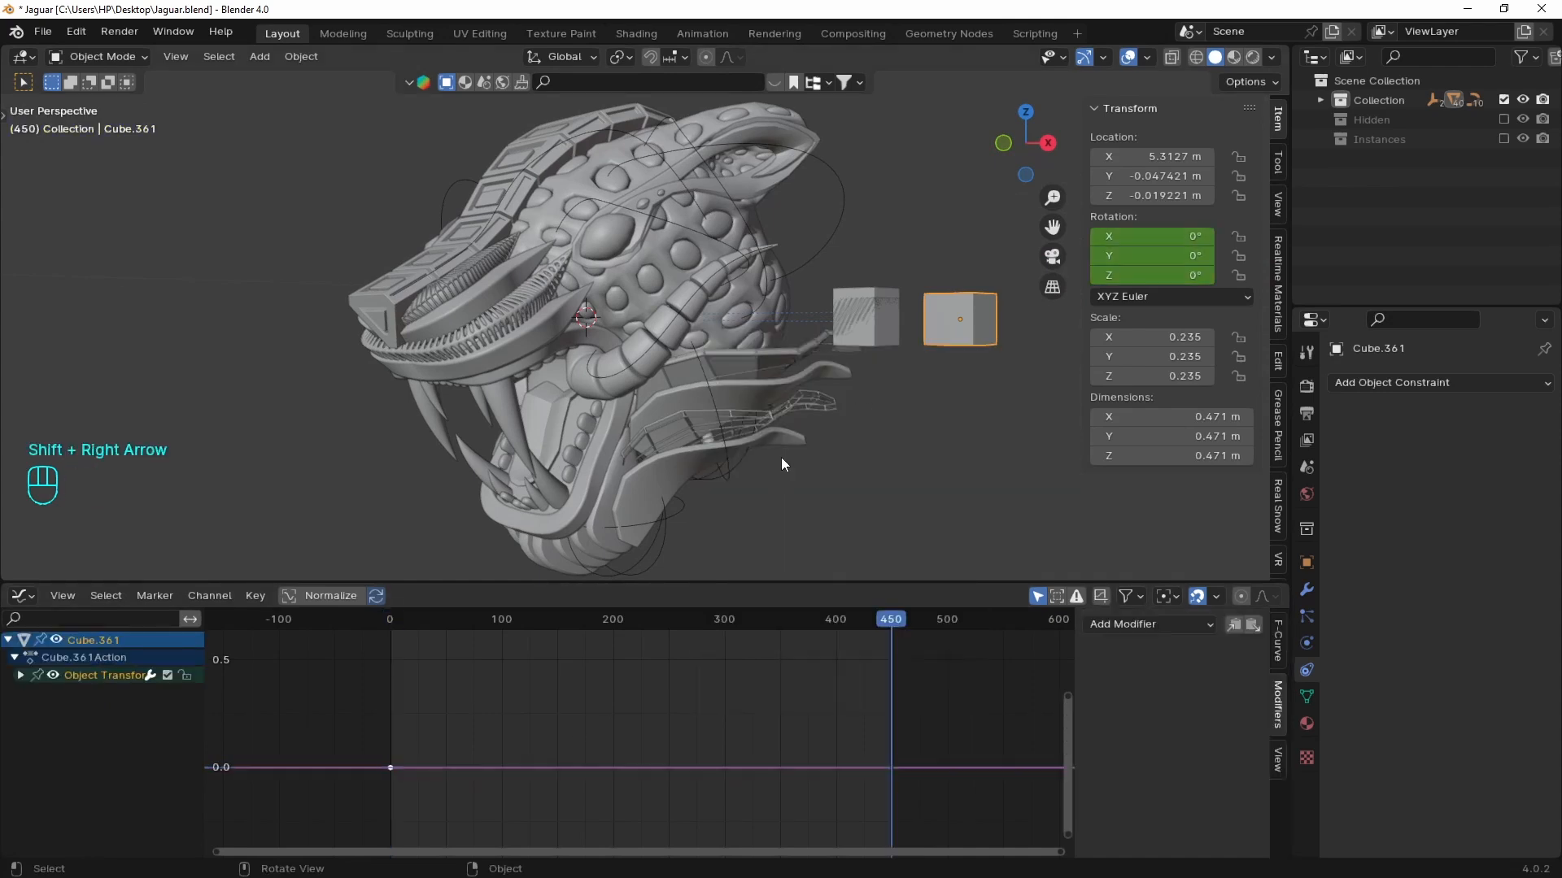
{"action": "double_click", "coordinate": [1147, 277]}
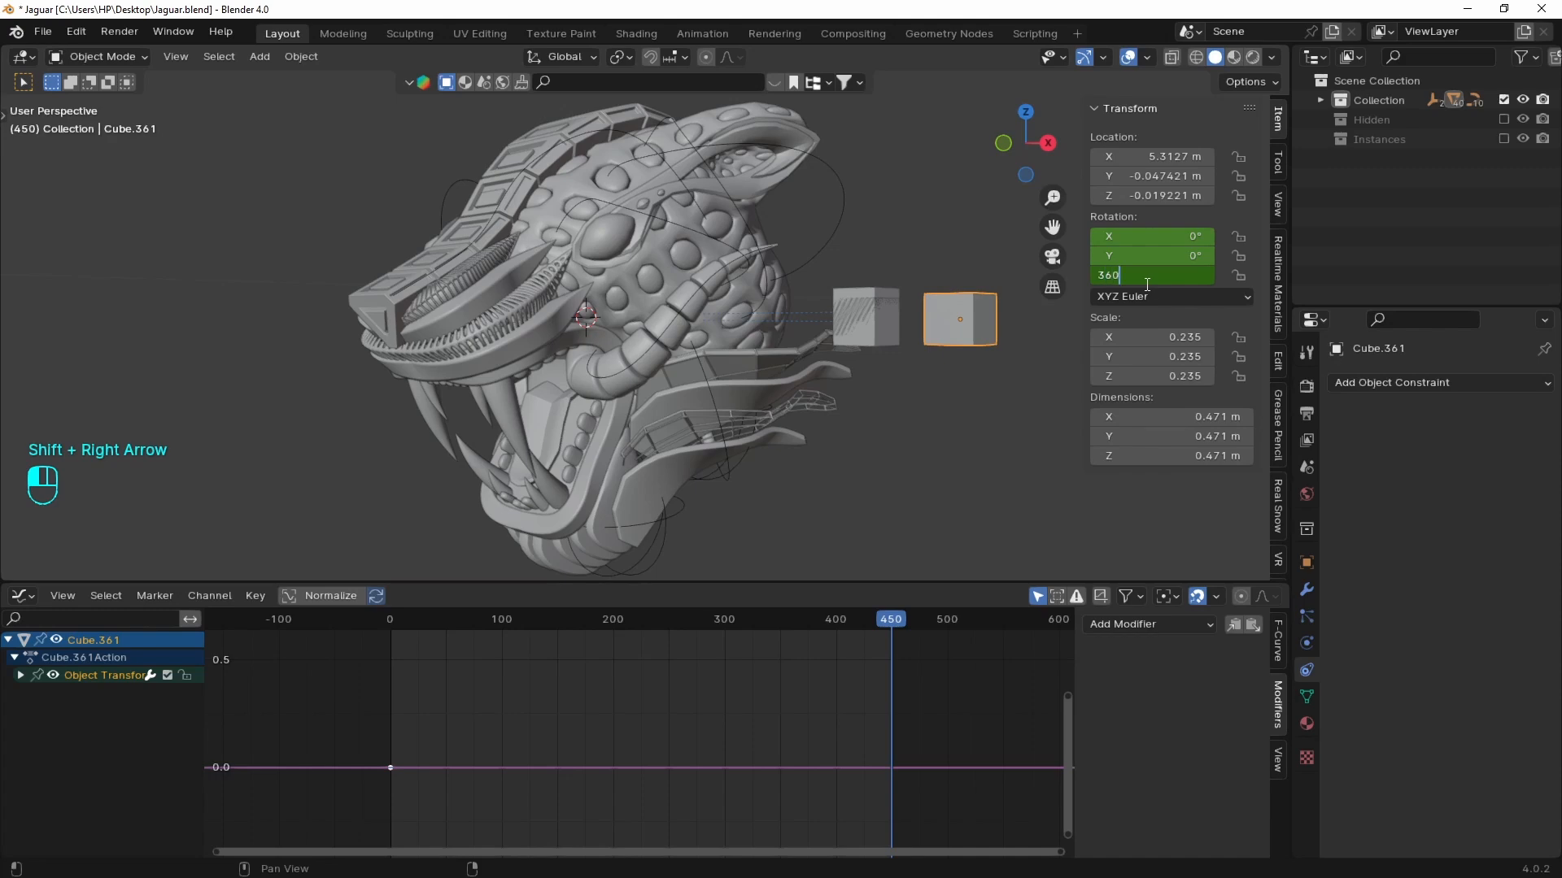
{"action": "key", "text": "Return"}
{"action": "key", "text": "i"}
{"action": "key", "text": "space"}
{"action": "middle_click_drag", "start_coordinate": [923, 350], "coordinate": [895, 403]}
{"action": "middle_click_drag", "start_coordinate": [895, 404], "coordinate": [936, 264], "text": "shift"}
{"action": "left_click", "coordinate": [842, 622]}
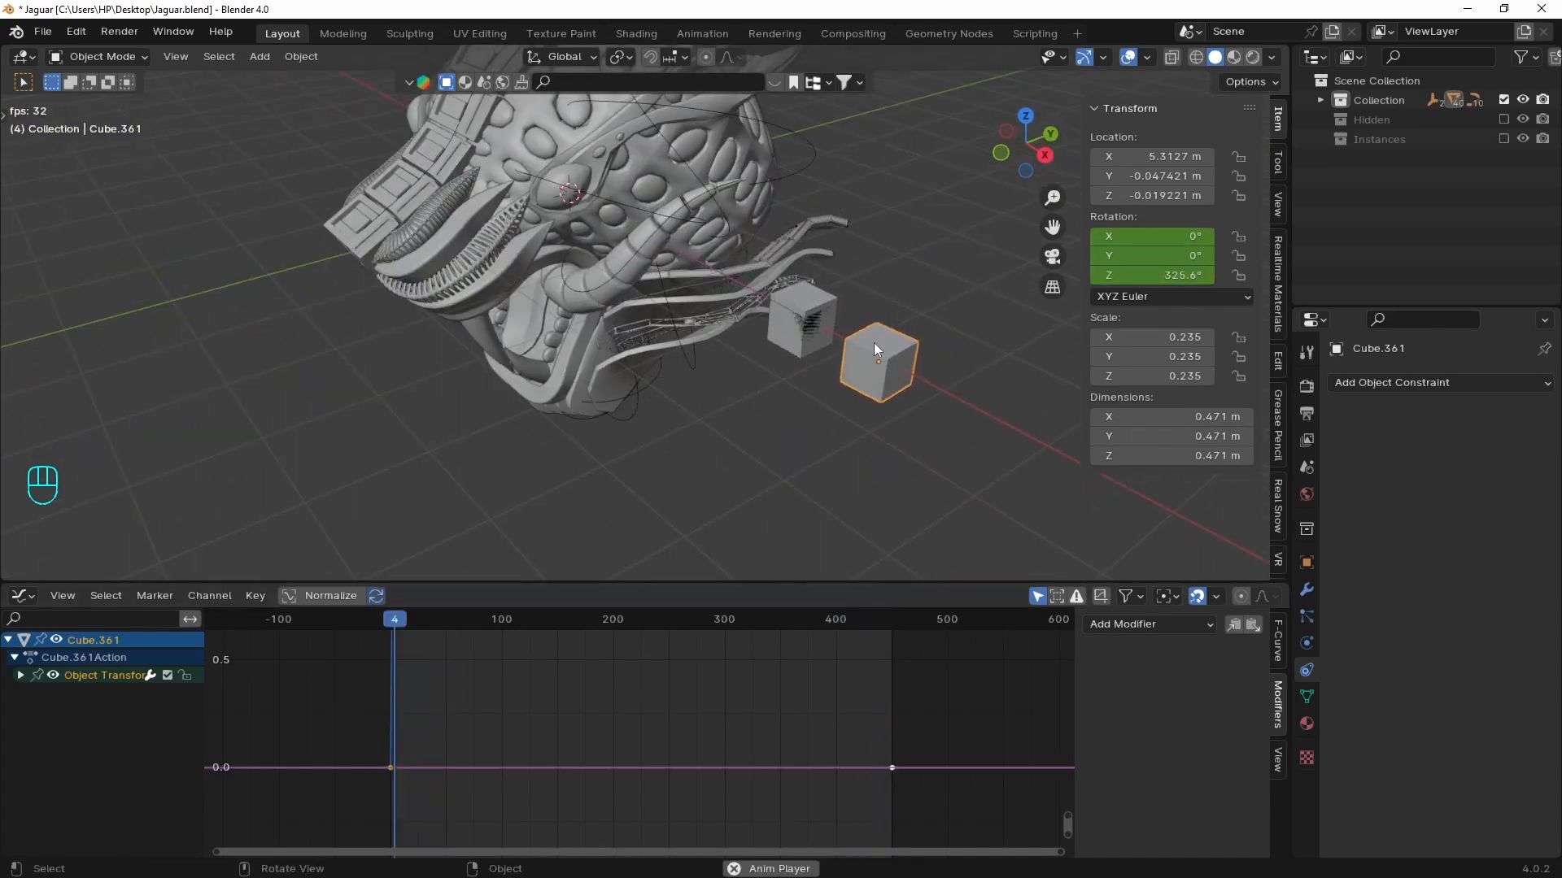
{"action": "key", "text": "space"}
- Raise the cube's Z rotation at frame 450 to 720°, keyframe it, and preview the spin
{"action": "key", "text": "shift+Right"}
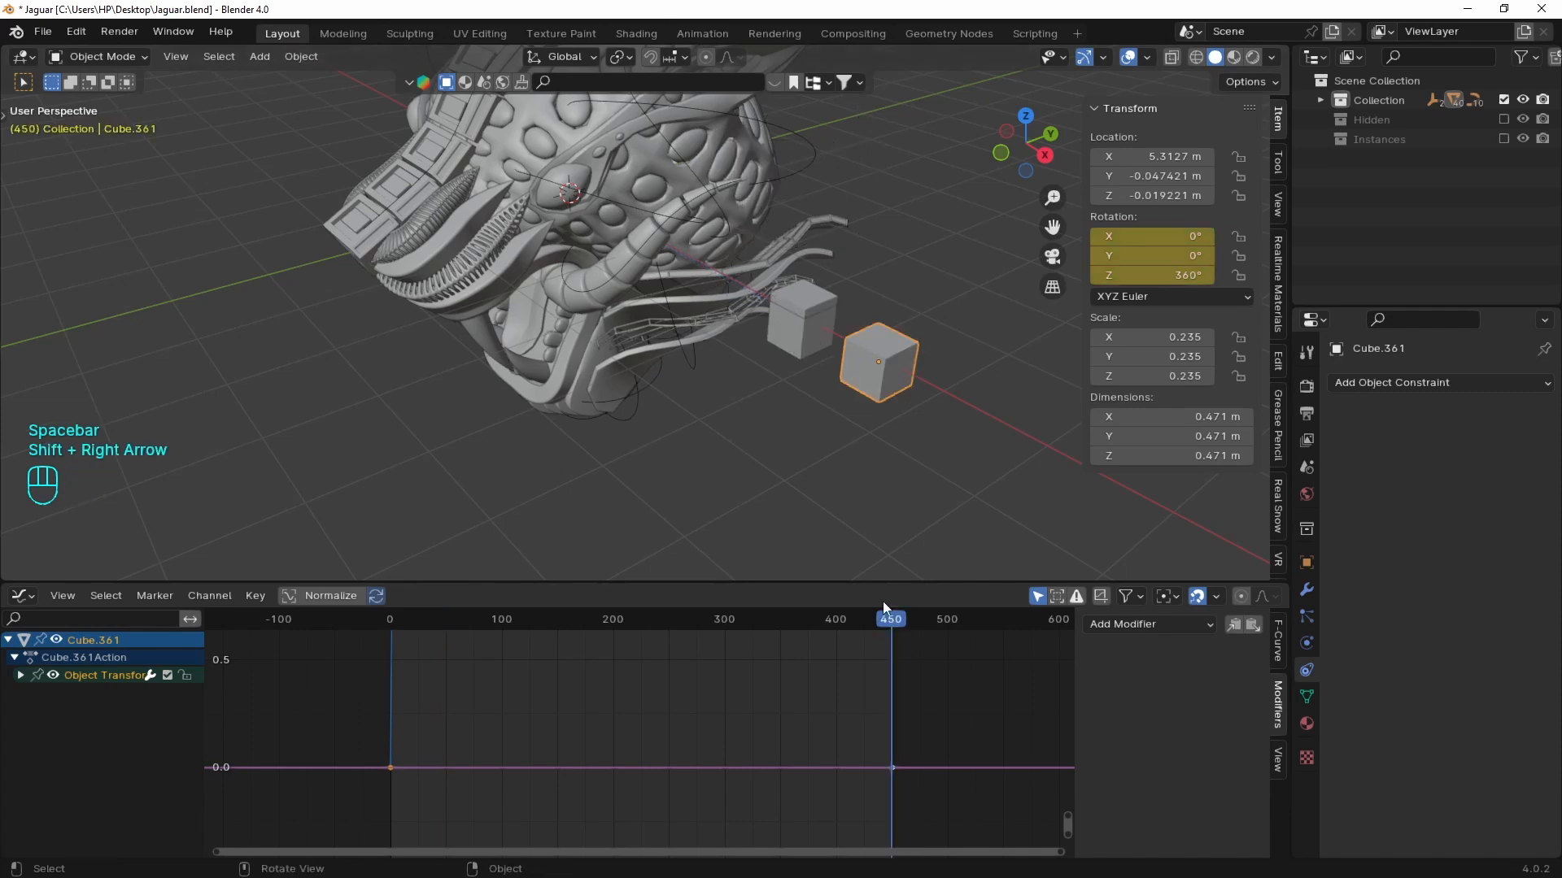
{"action": "left_click", "coordinate": [1172, 277]}
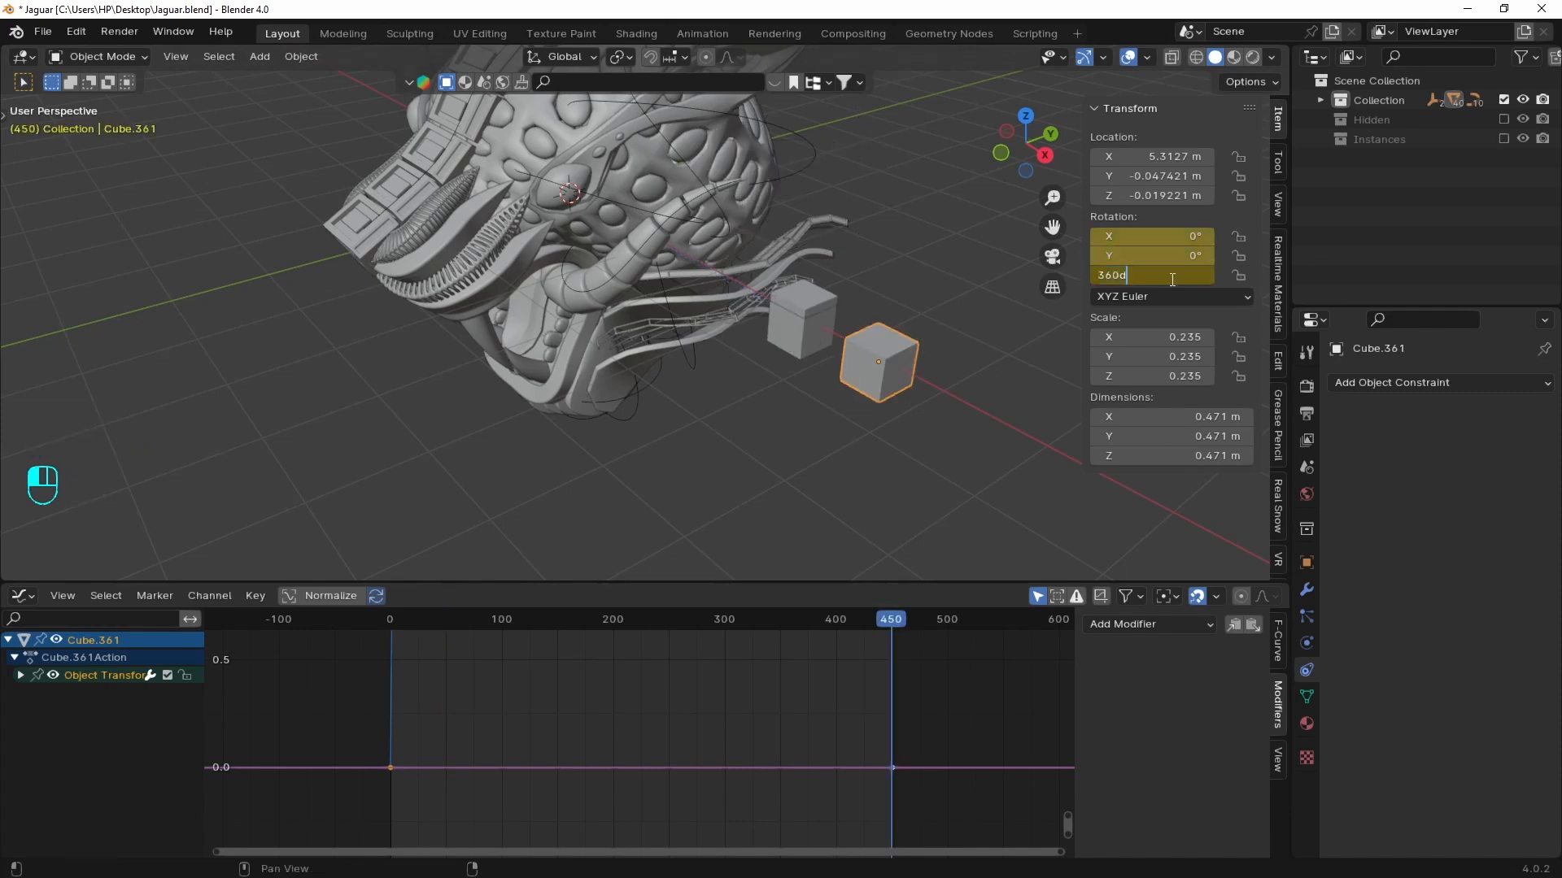
{"action": "type", "text": "*2"}
{"action": "key", "text": "Return"}
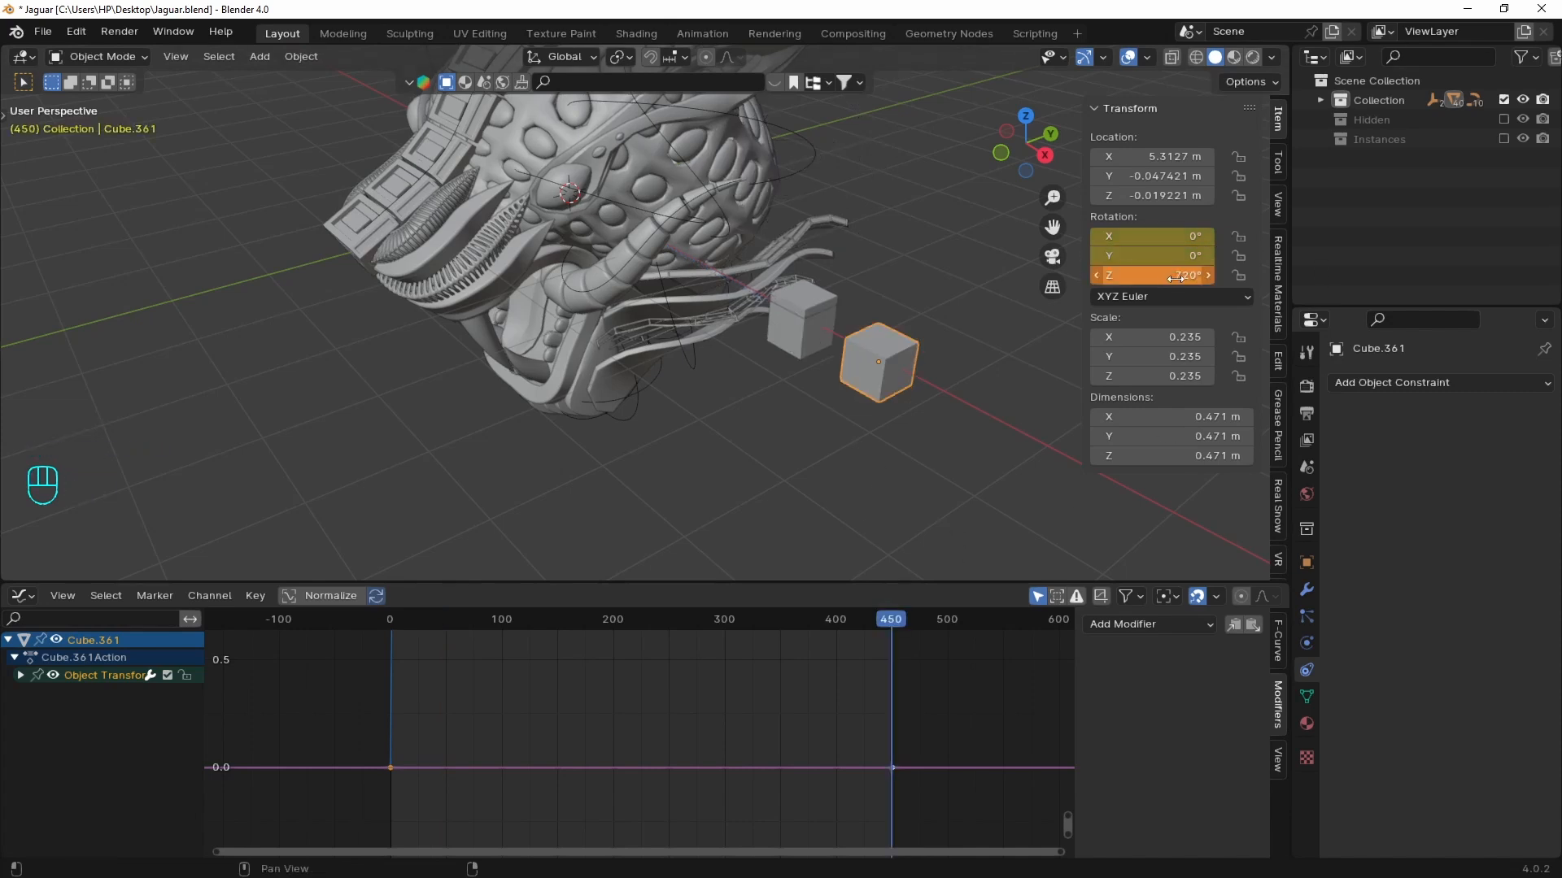
{"action": "key", "text": "i"}
{"action": "key", "text": "space"}
{"action": "key", "text": "space"}
- Set the cube's Z rotation at frame 450 to 1440°, keyframe it, and preview the faster spin
{"action": "left_click", "coordinate": [1167, 274]}
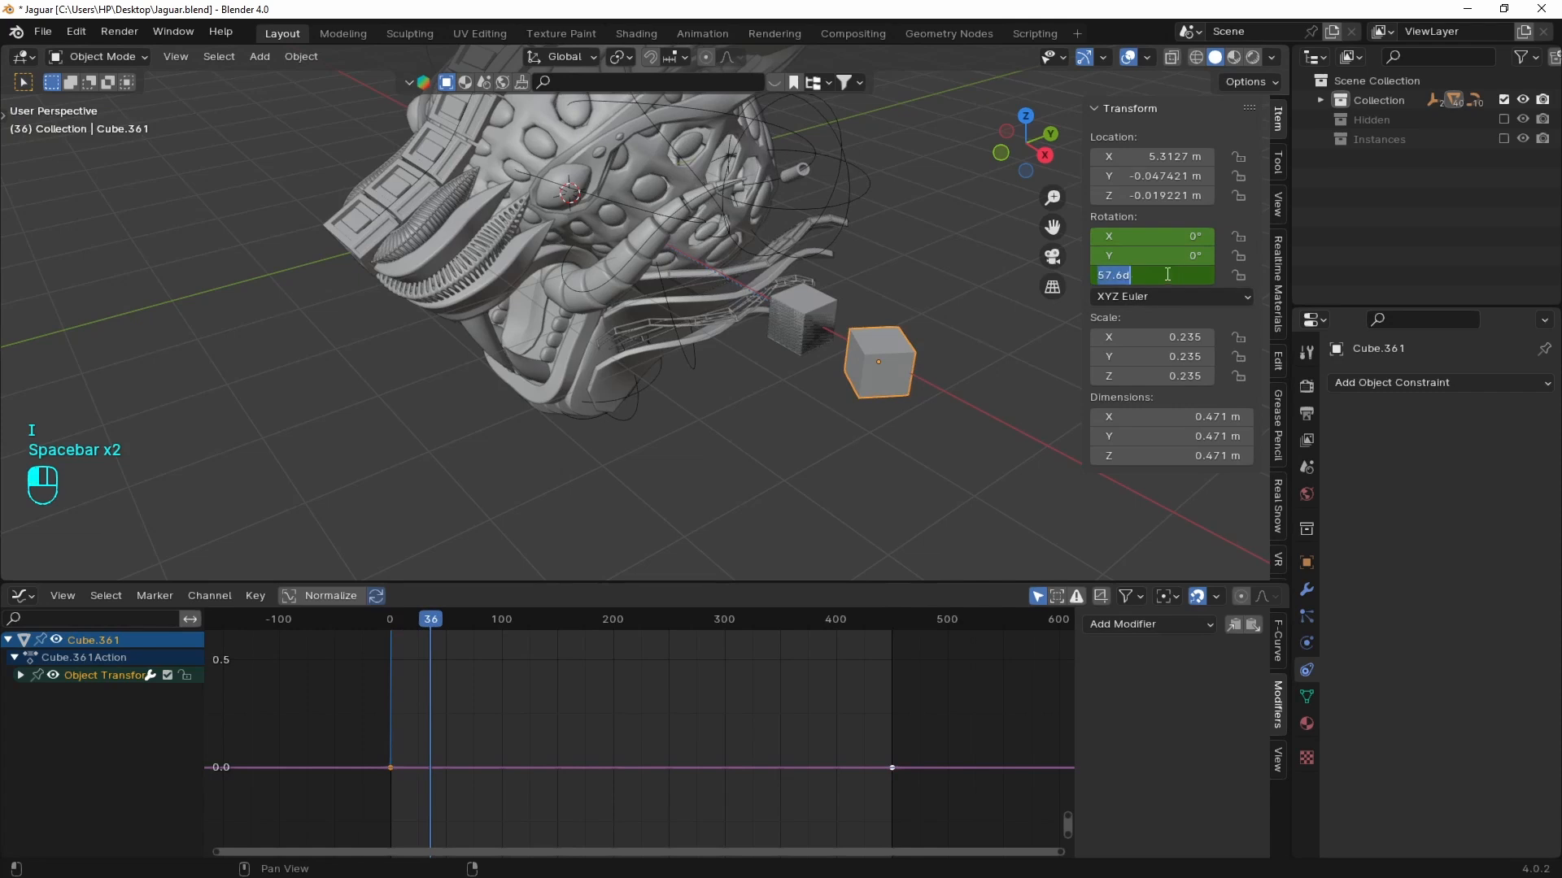
{"action": "key", "text": "shift+Right"}
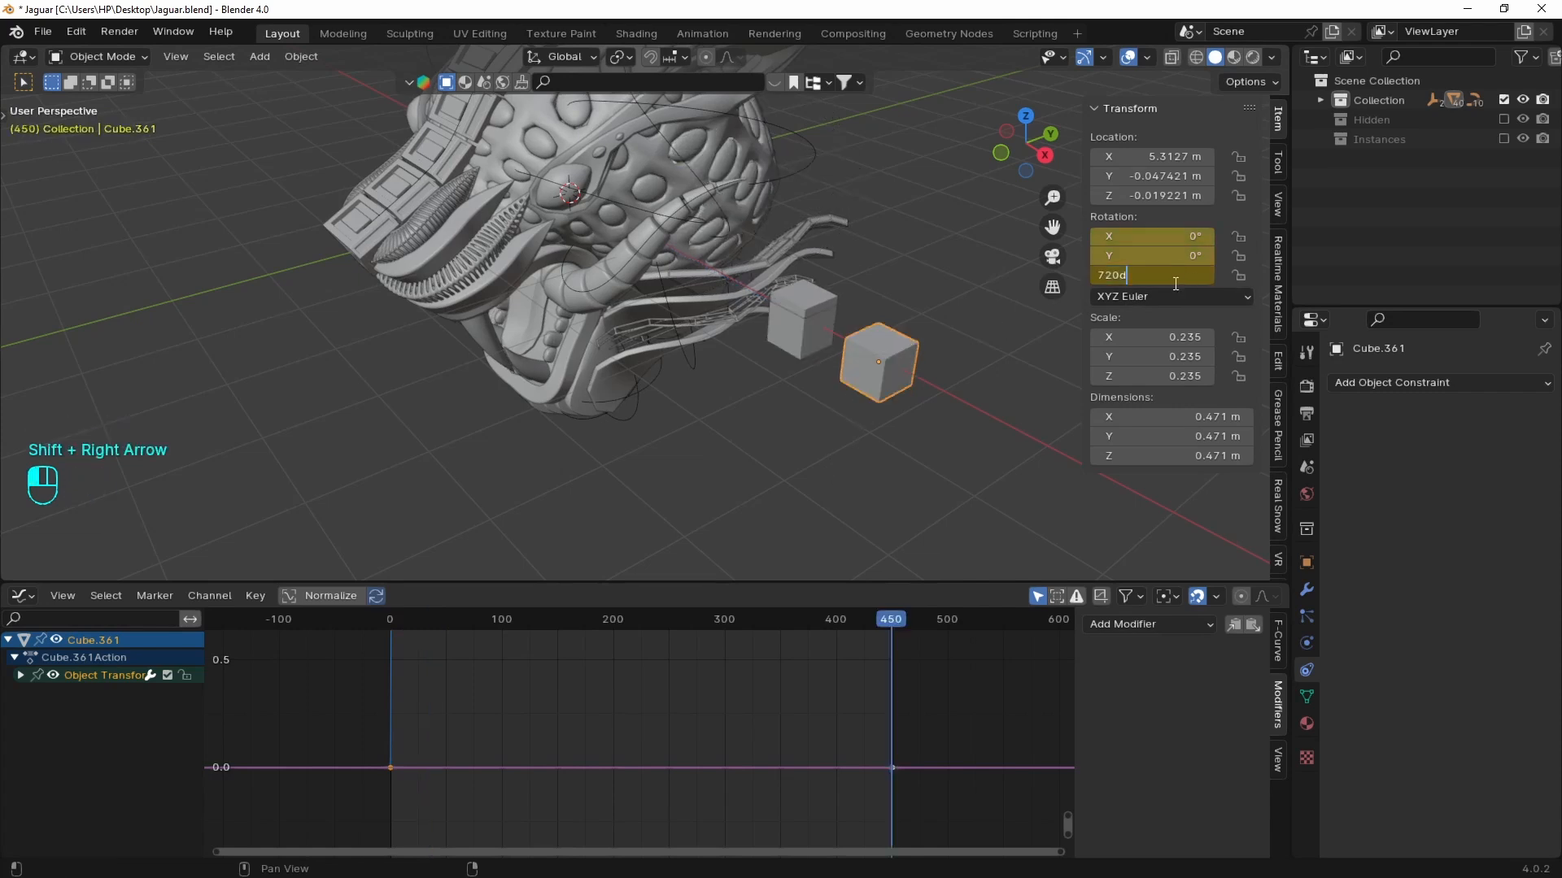
{"action": "key", "text": "i"}
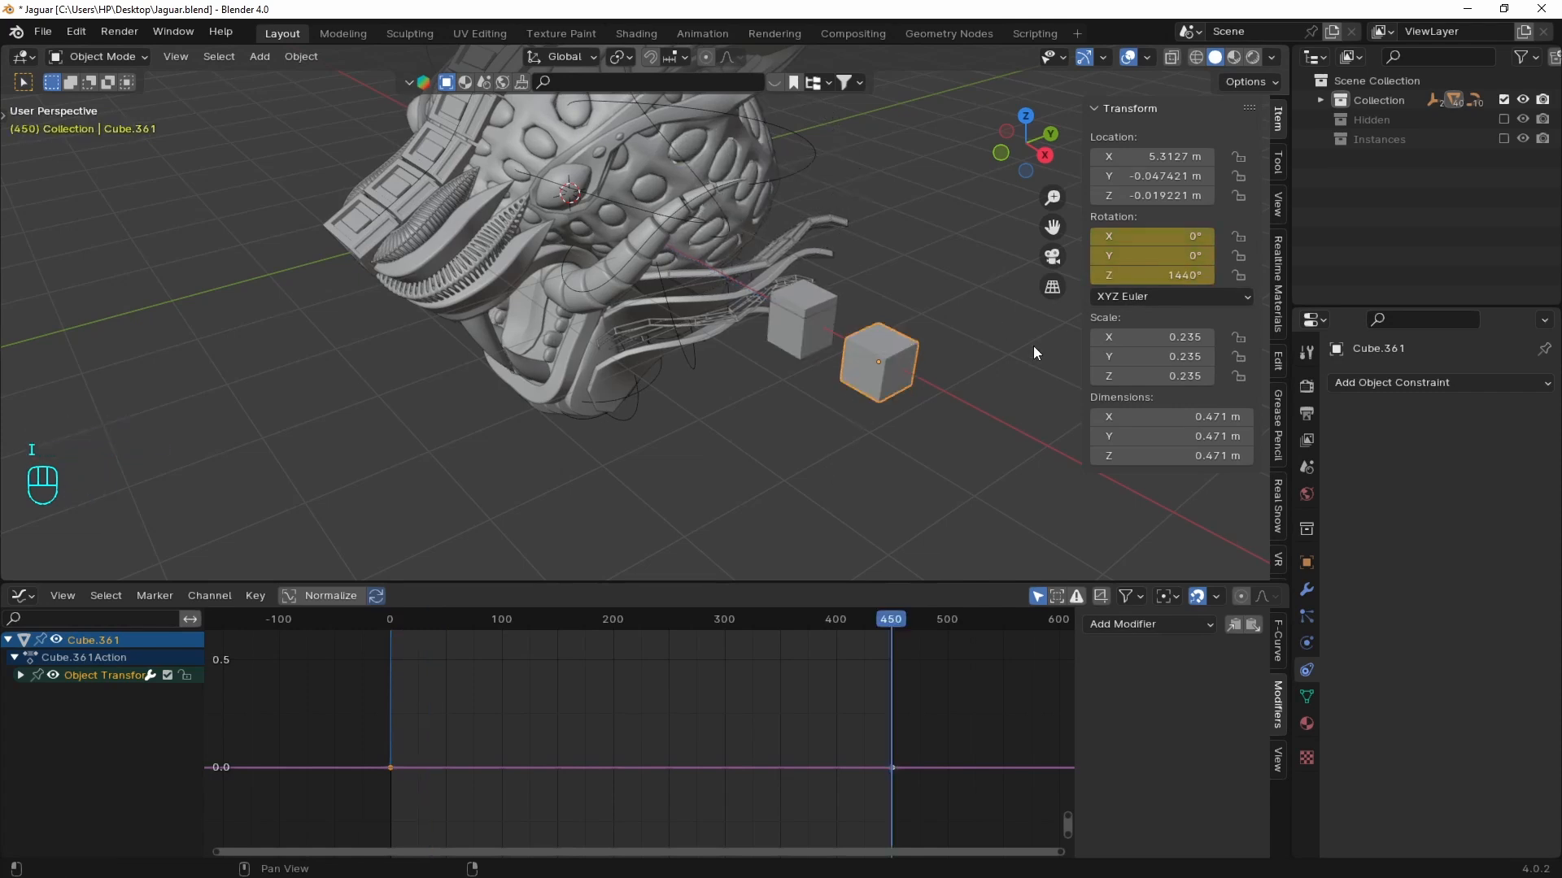
{"action": "key", "text": "space"}
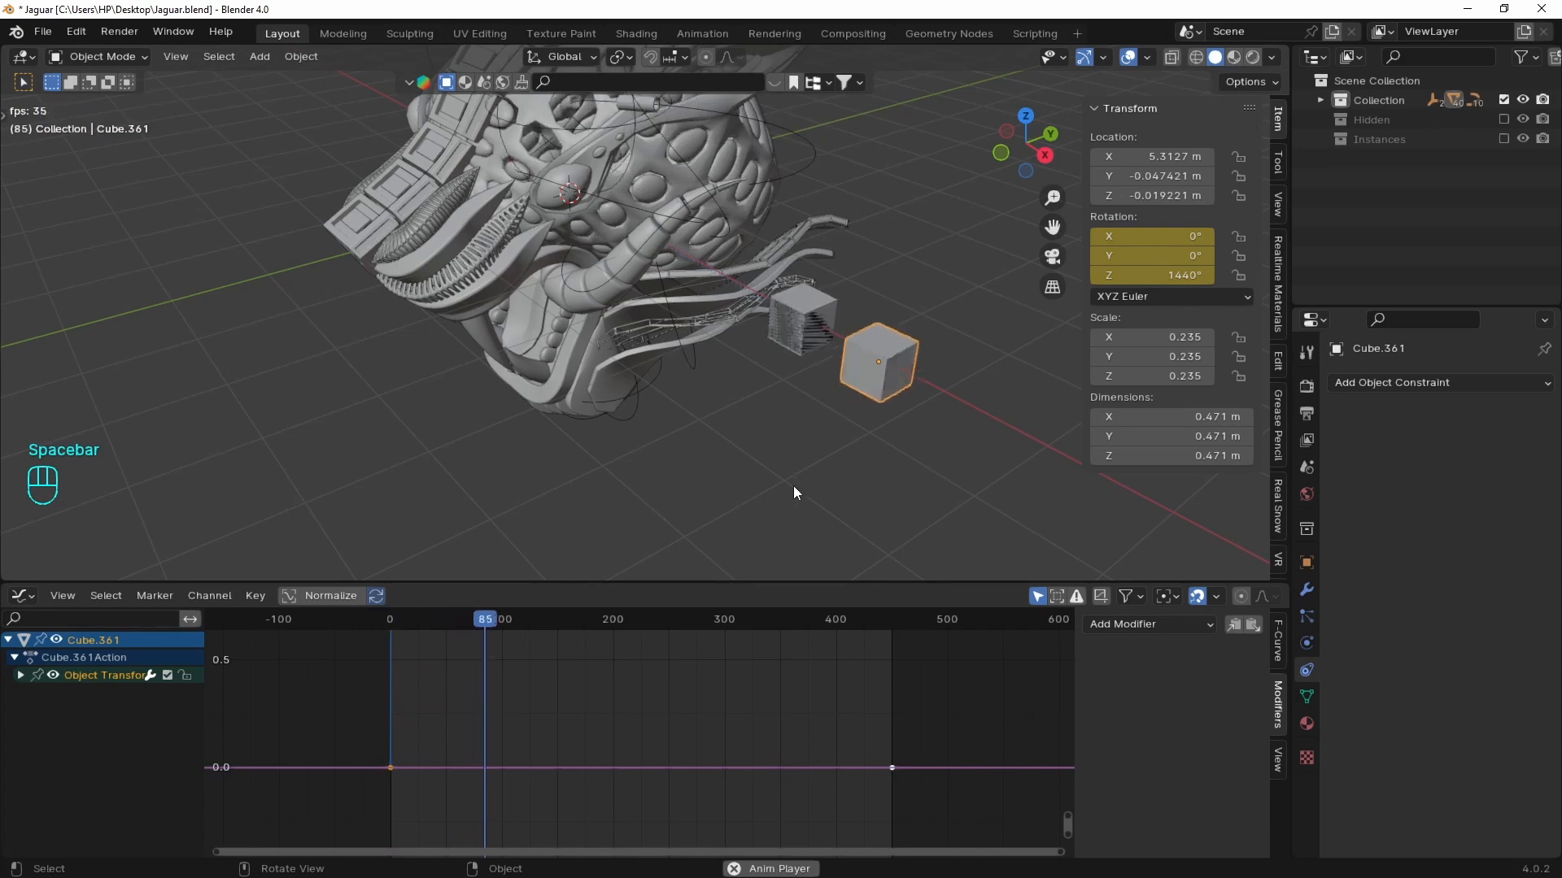
{"action": "key", "text": "space"}
- Remove the Copy Location constraint from the second lower side tooth
{"action": "middle_click_drag", "start_coordinate": [716, 488], "coordinate": [563, 335]}
{"action": "left_click", "coordinate": [523, 322]}
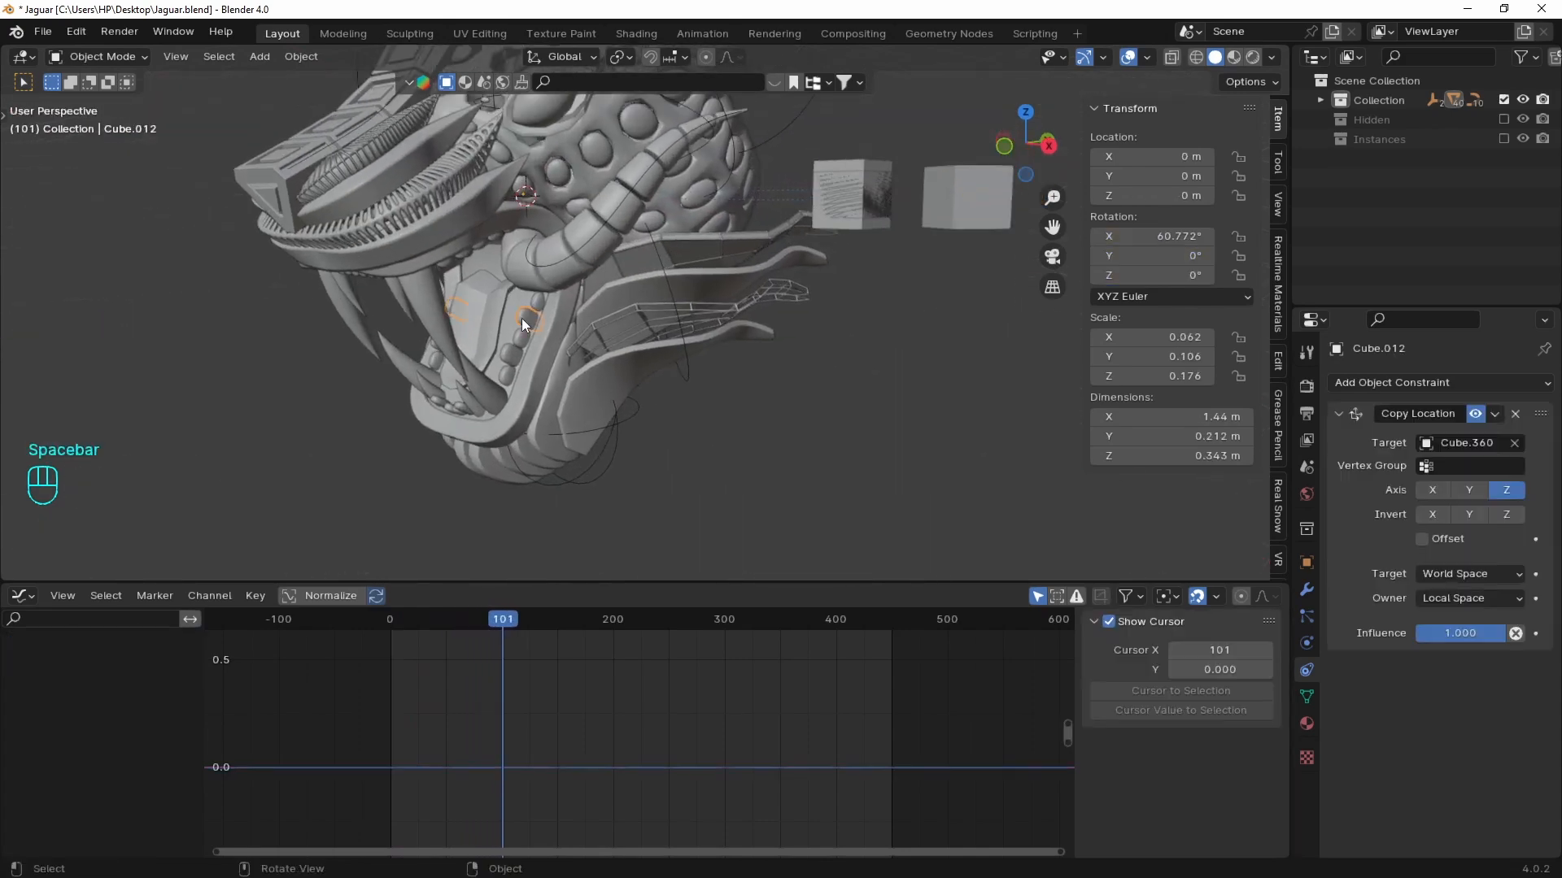
{"action": "scroll", "coordinate": [803, 438], "scroll_direction": "down", "scroll_amount": 2}
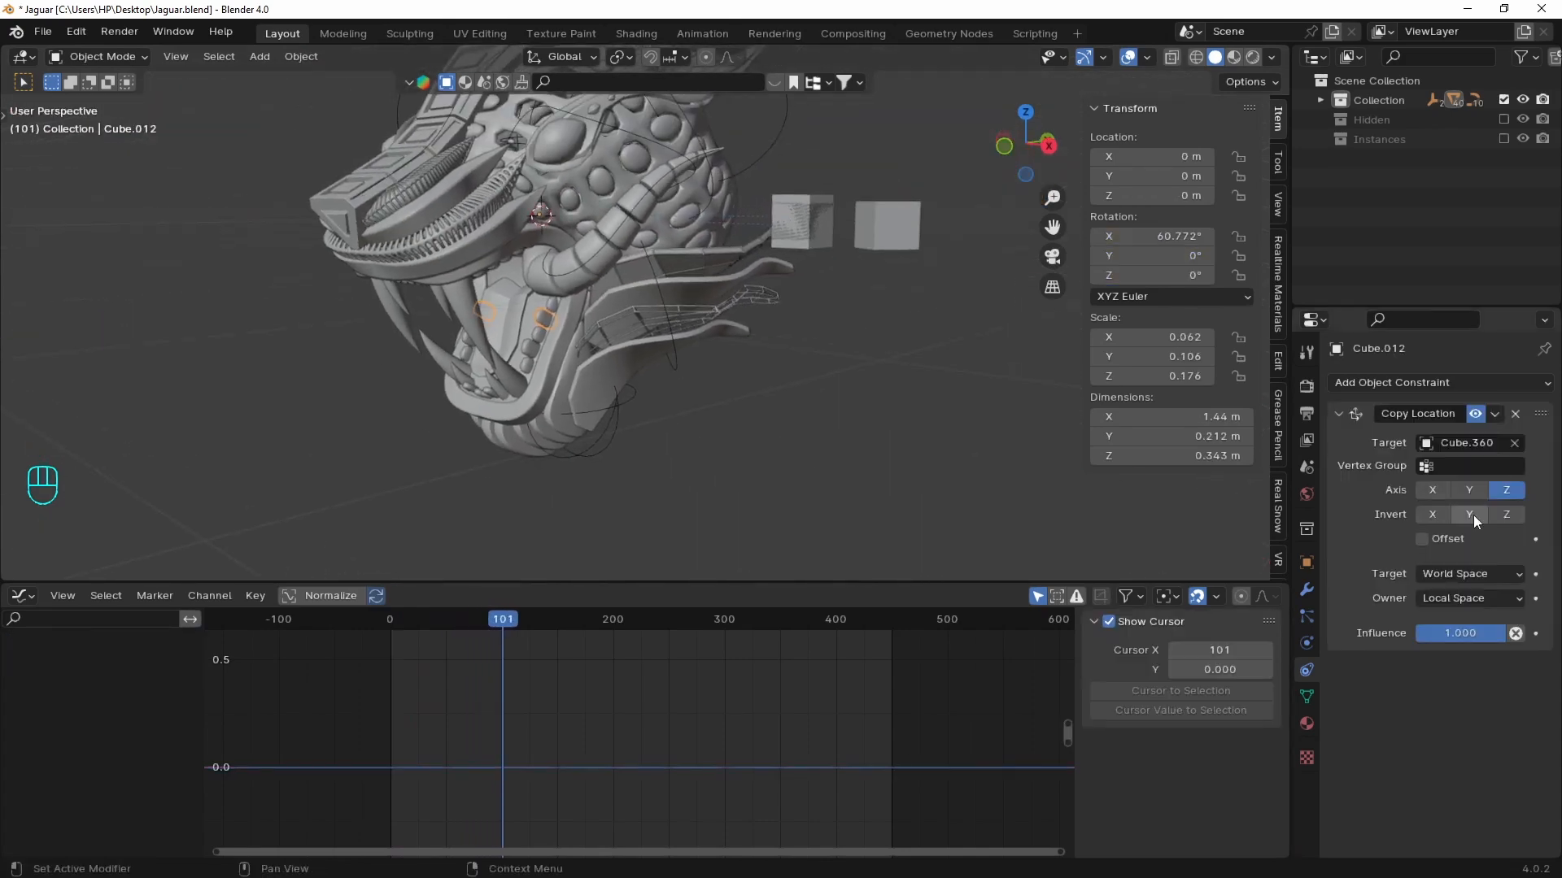
{"action": "left_click", "coordinate": [1514, 414]}
{"action": "middle_click_drag", "start_coordinate": [619, 382], "coordinate": [649, 394]}
{"action": "scroll", "coordinate": [631, 363], "scroll_direction": "up", "scroll_amount": 1}
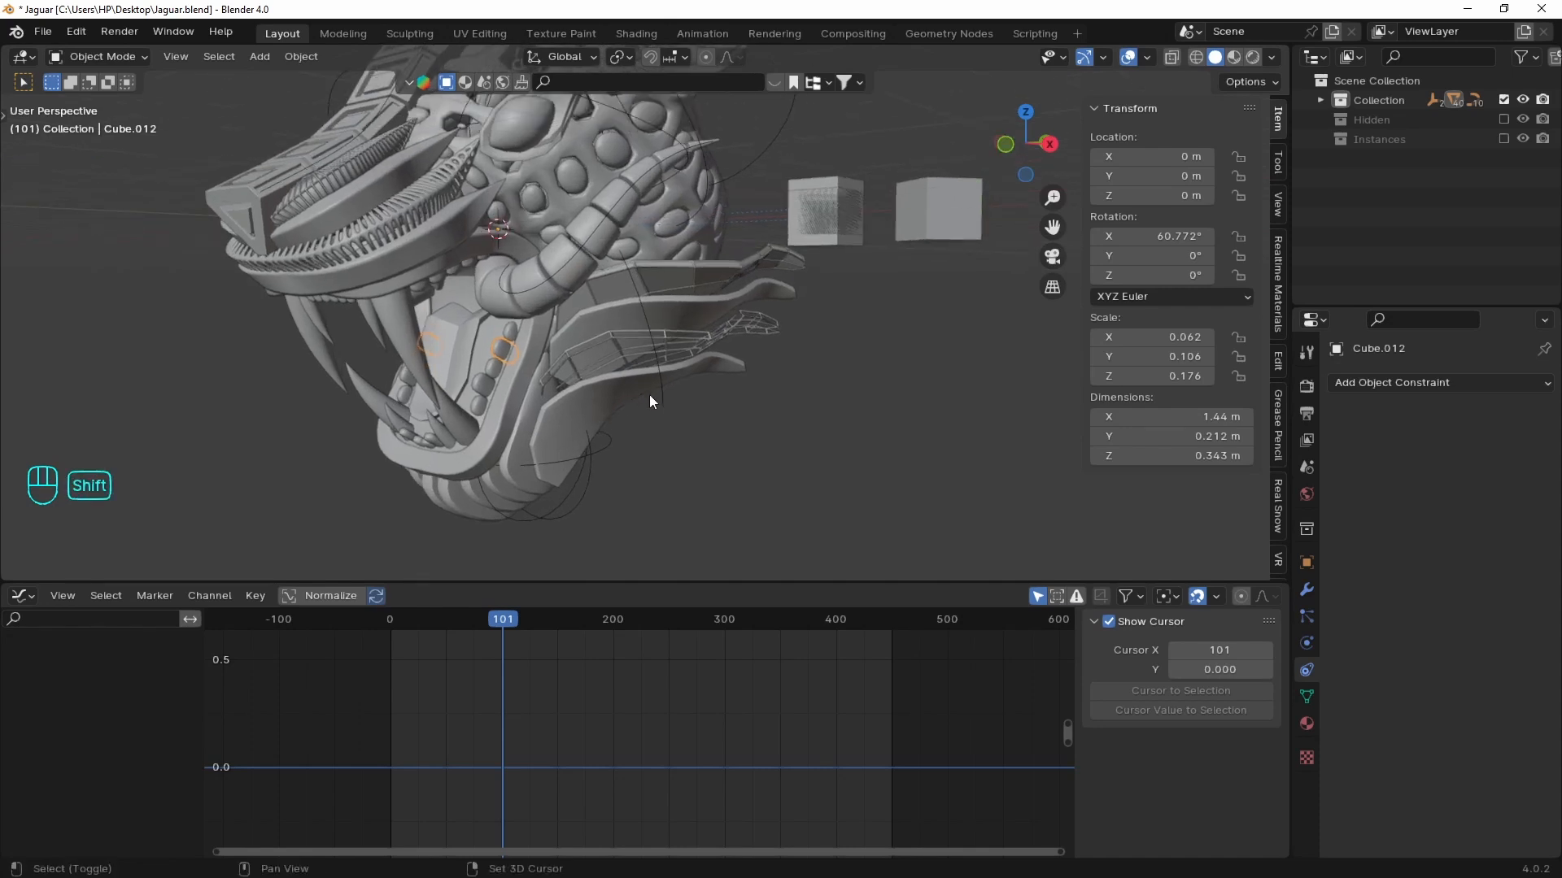
- Add a Copy Rotation constraint to the second lower side tooth with the spinning cube Cube.361 as its target
{"action": "left_click", "coordinate": [1446, 384]}
{"action": "left_click", "coordinate": [1246, 451]}
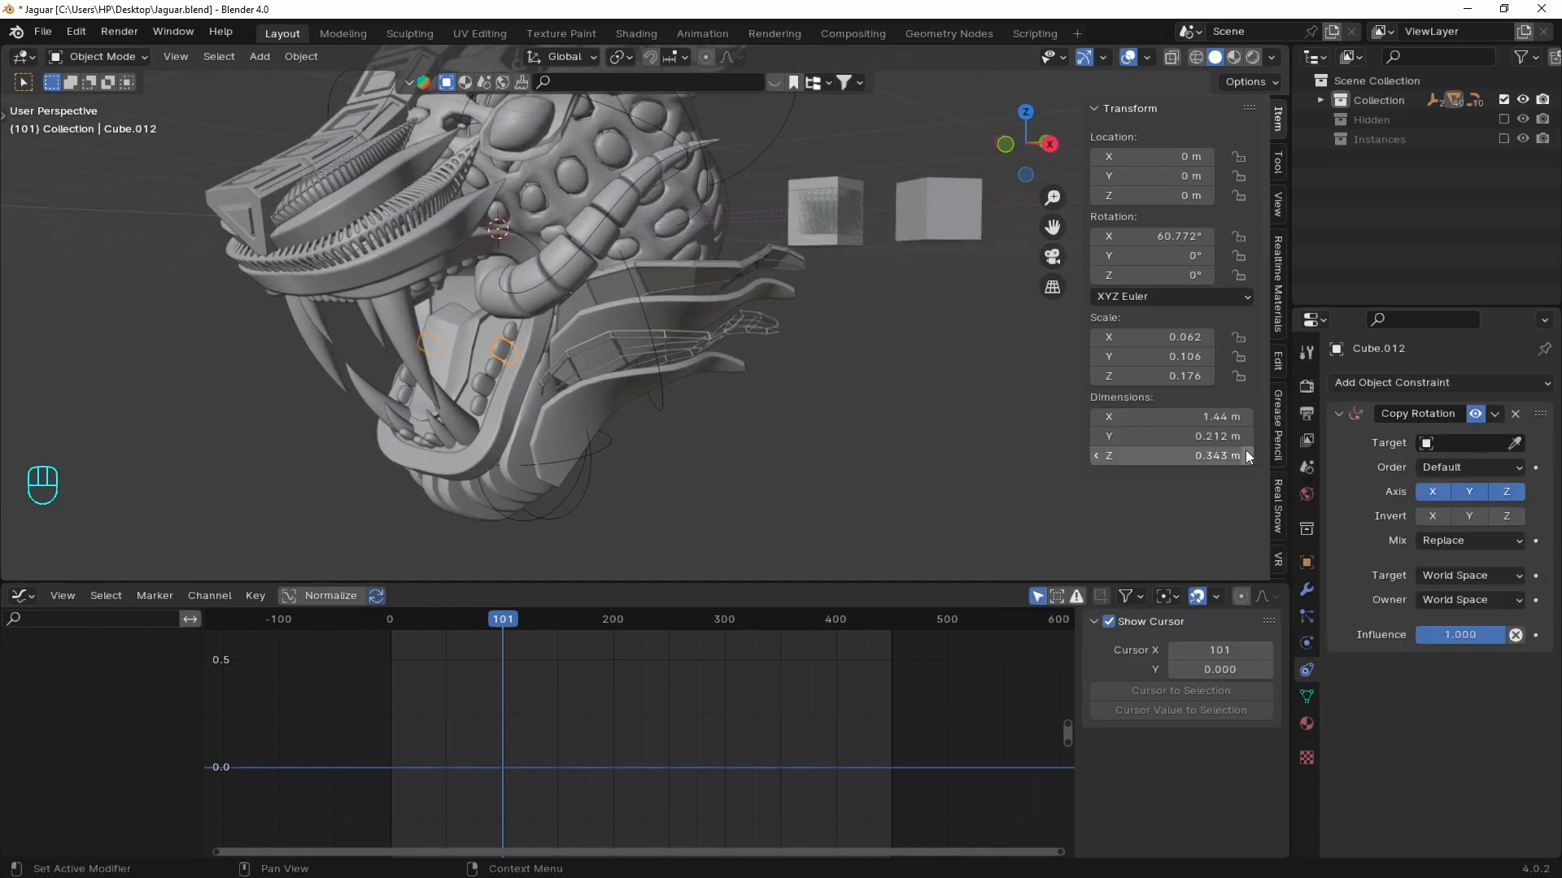
{"action": "left_click", "coordinate": [1515, 443]}
{"action": "left_click", "coordinate": [944, 210]}
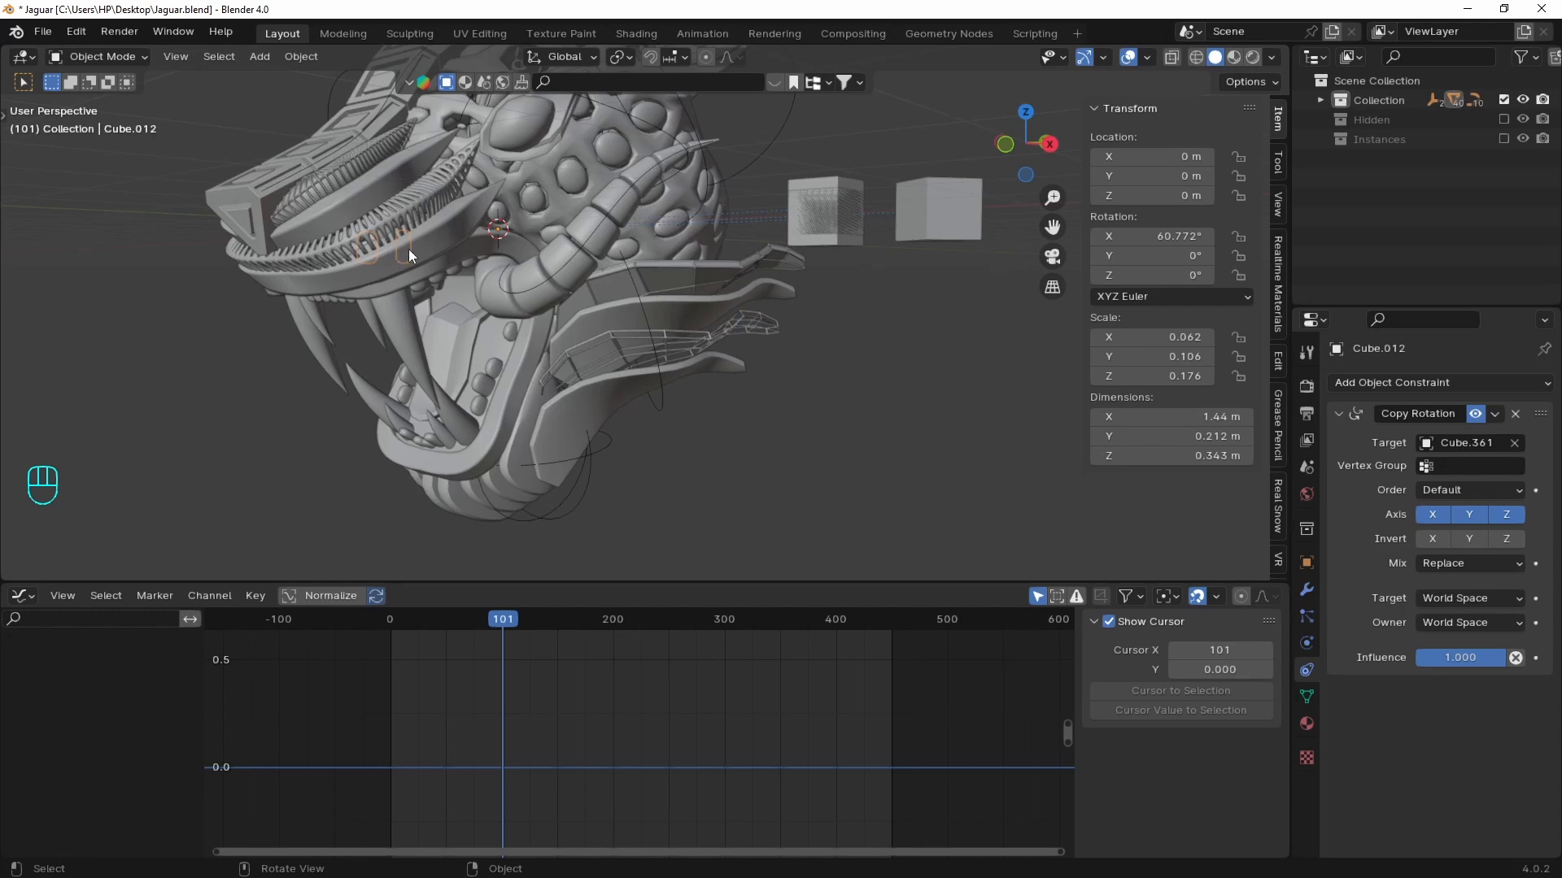
- Set the tooth's origin to its geometry
{"action": "right_click", "coordinate": [642, 322]}
{"action": "mouse_move", "coordinate": [632, 280]}
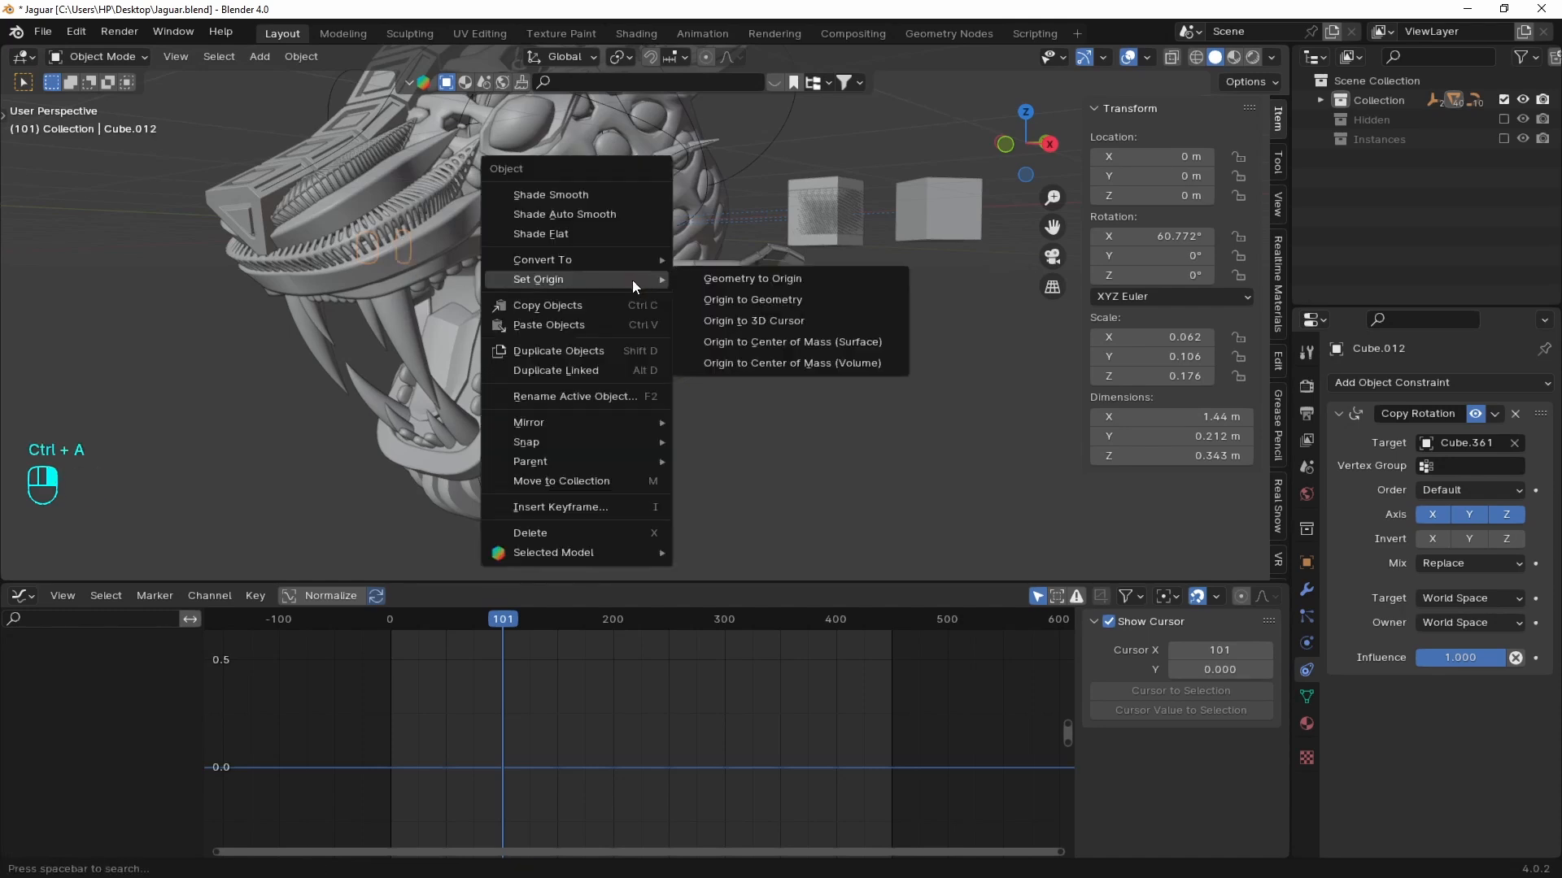
{"action": "left_click", "coordinate": [759, 302]}
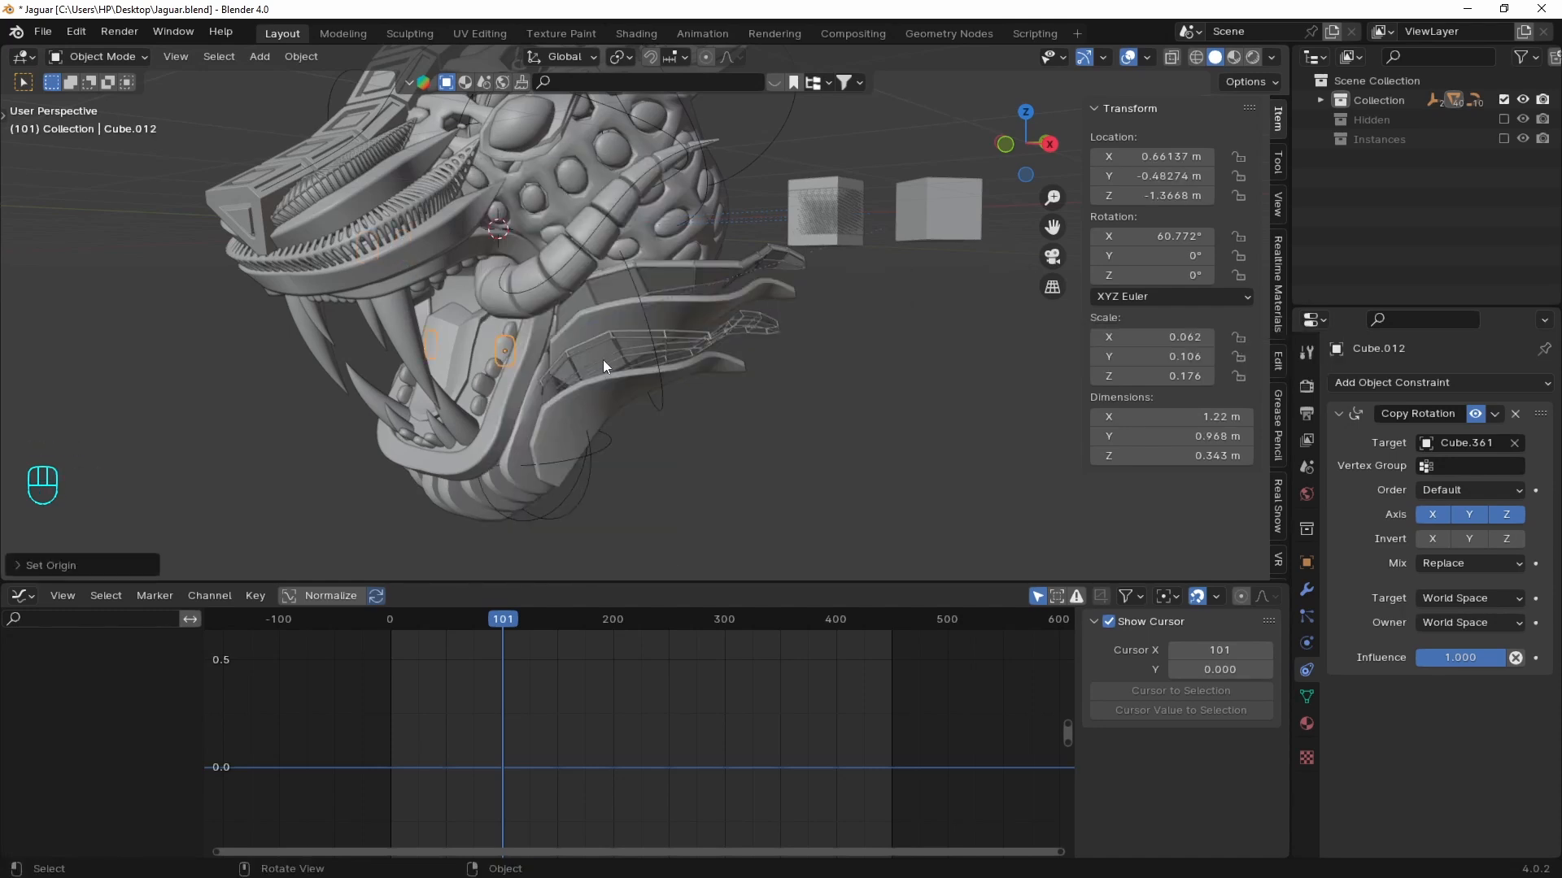
- Limit the tooth's Copy Rotation to the Z axis, set its owner to Local Space, and preview the rotation
{"action": "key", "text": "space"}
{"action": "key", "text": "space"}
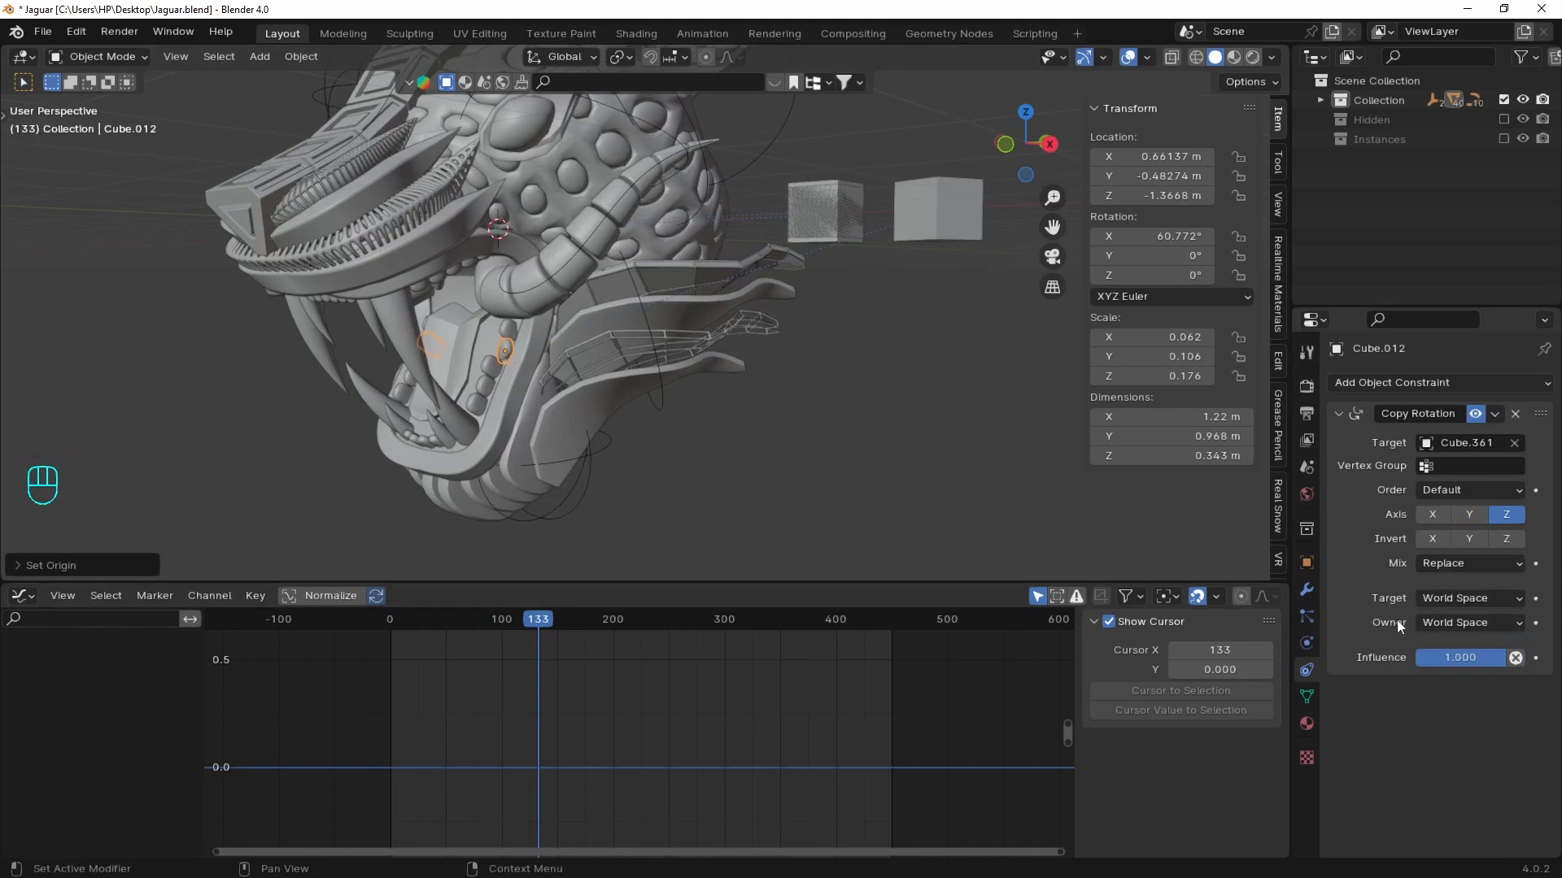
{"action": "left_click", "coordinate": [1454, 623]}
{"action": "left_click", "coordinate": [1431, 690]}
{"action": "key", "text": "space"}
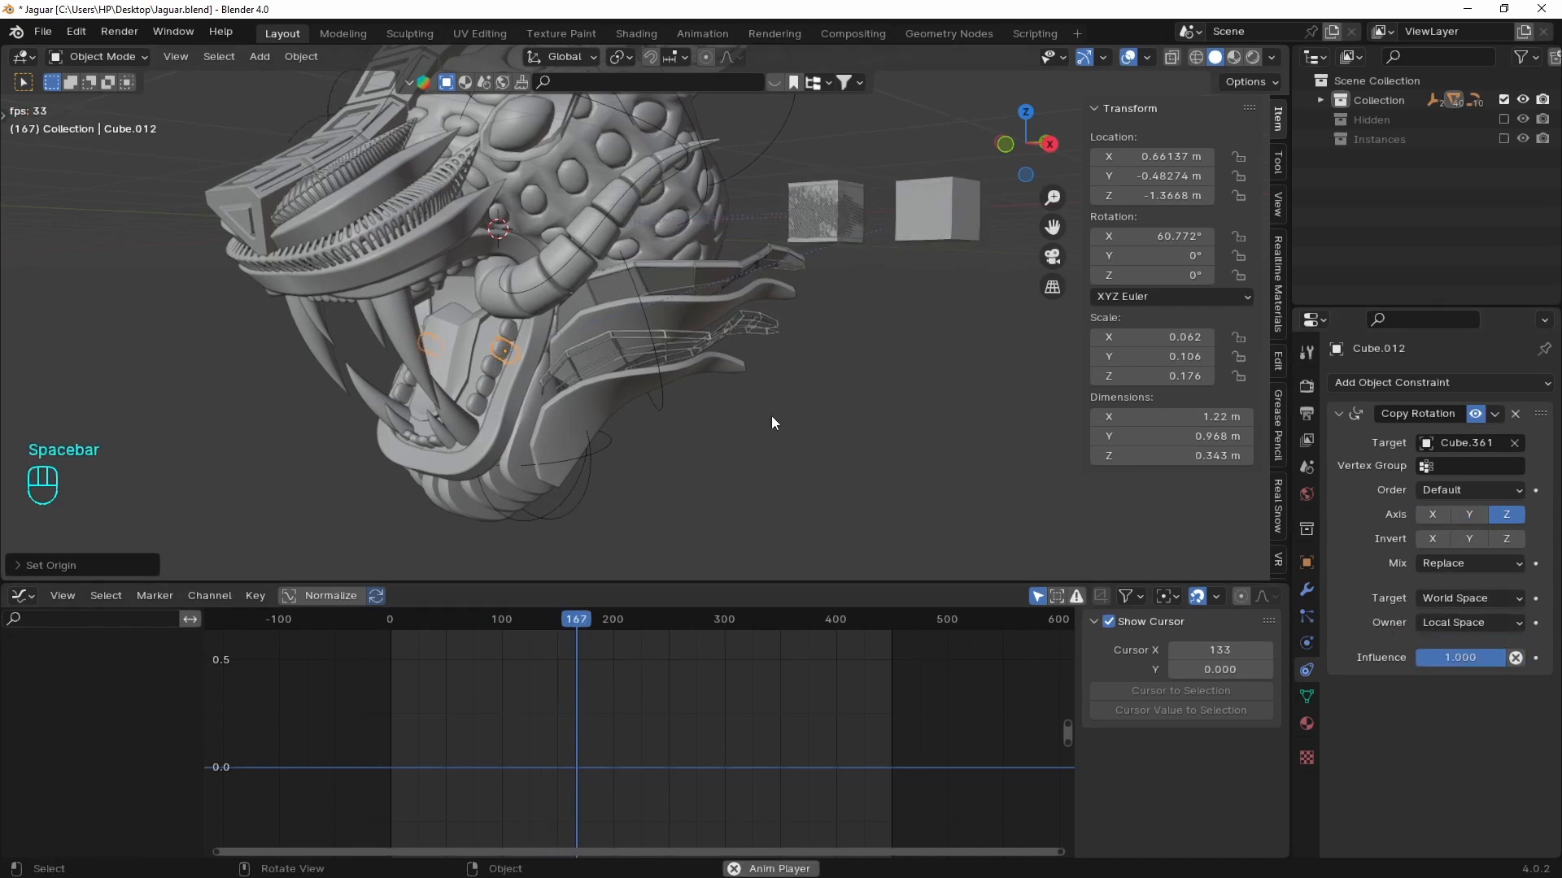
{"action": "middle_click_drag", "start_coordinate": [658, 457], "coordinate": [612, 398]}
{"action": "scroll", "coordinate": [722, 383], "scroll_direction": "down", "scroll_amount": 3}
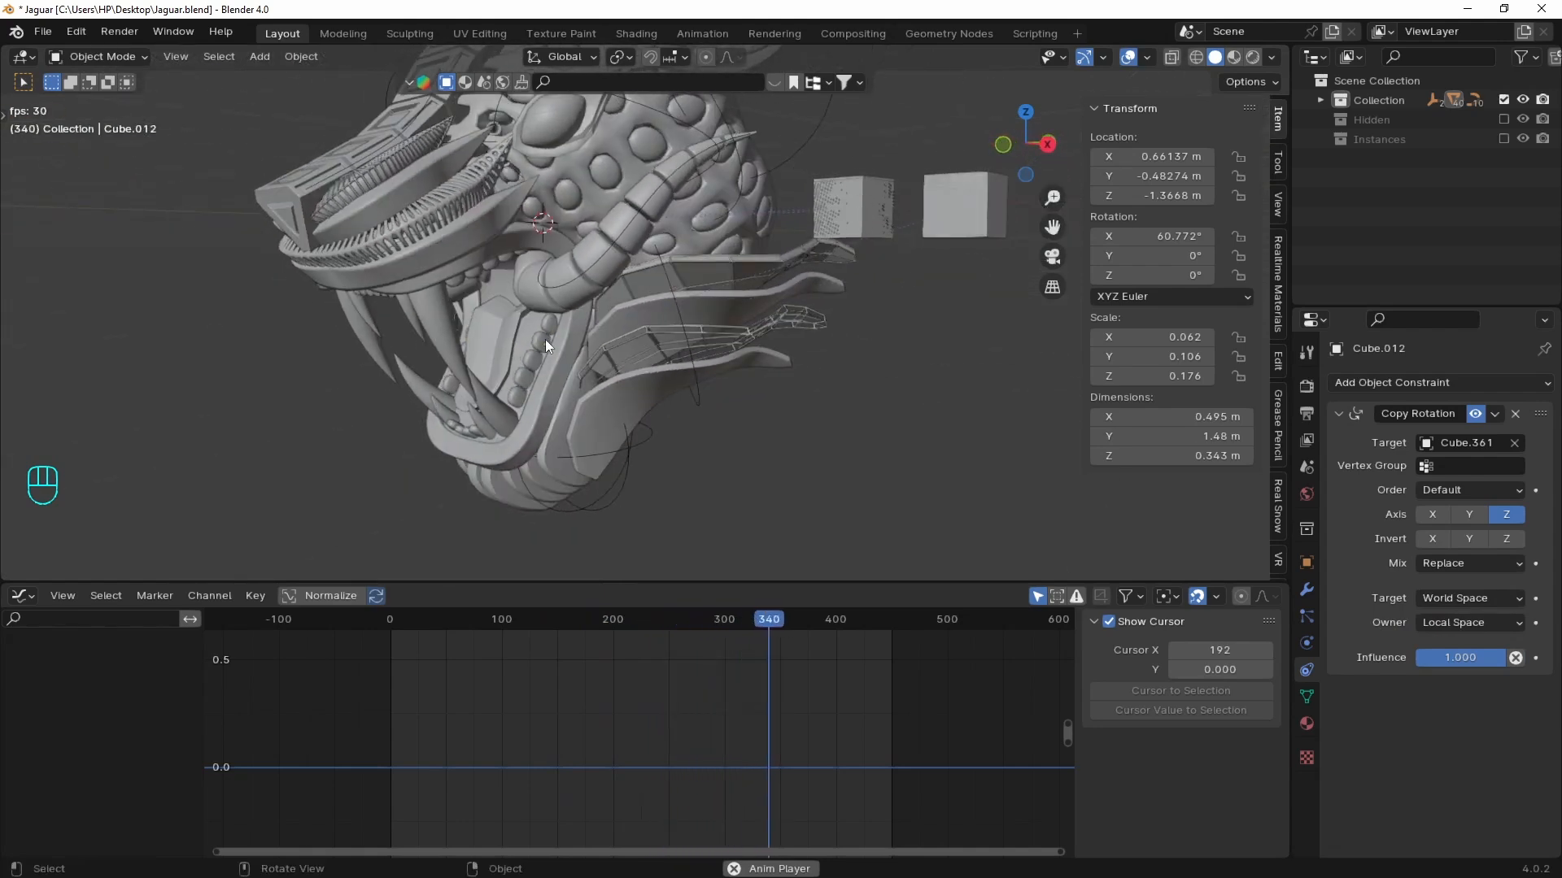
{"action": "key", "text": "r"}
{"action": "key", "text": "r"}
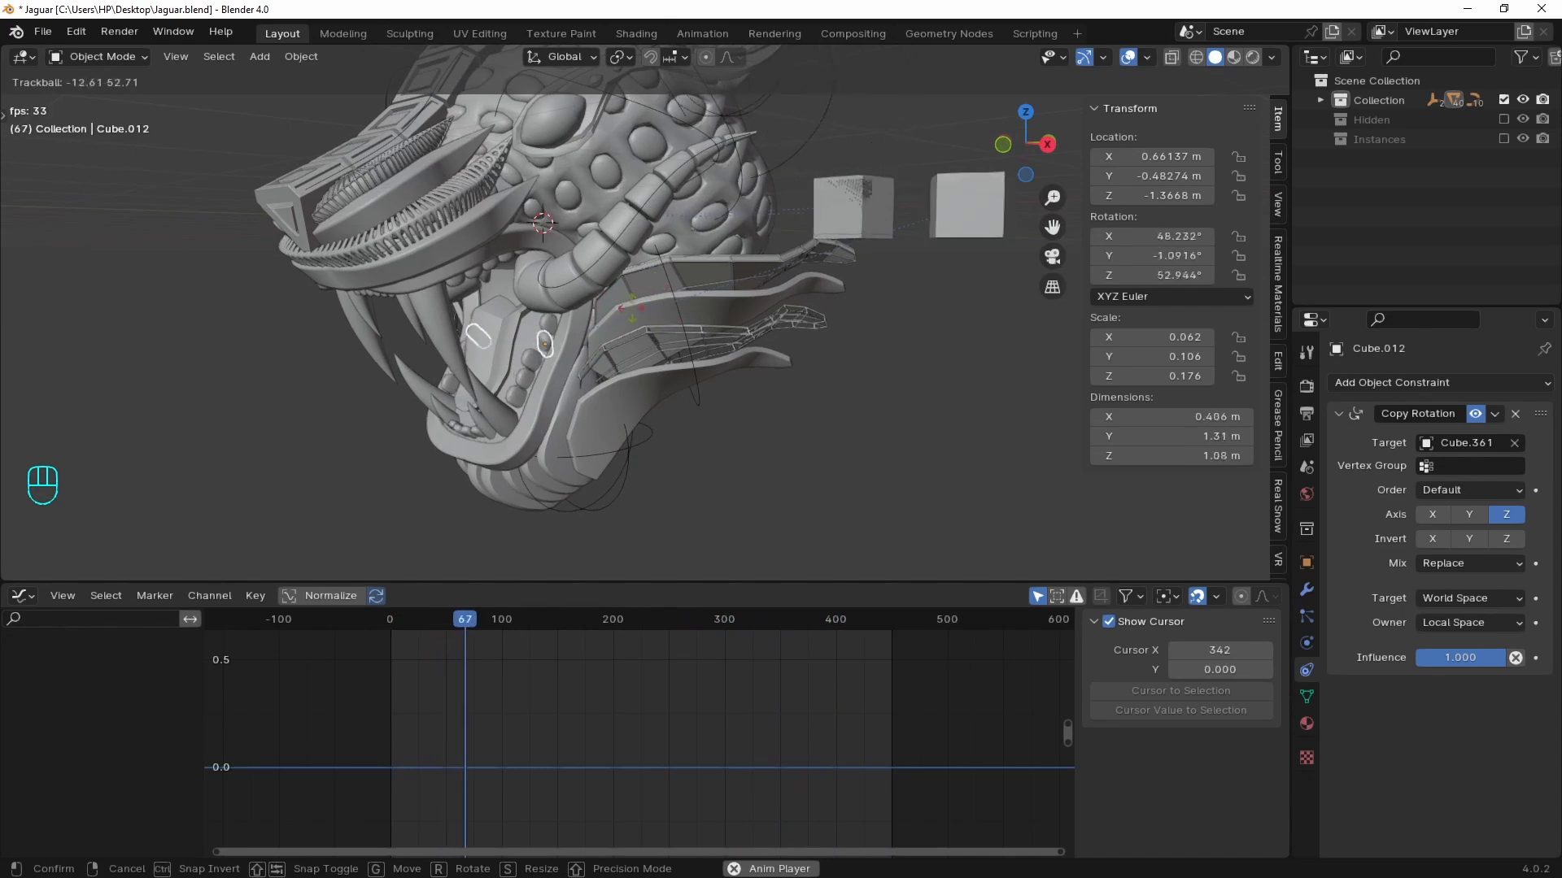
{"action": "left_click", "coordinate": [671, 357]}
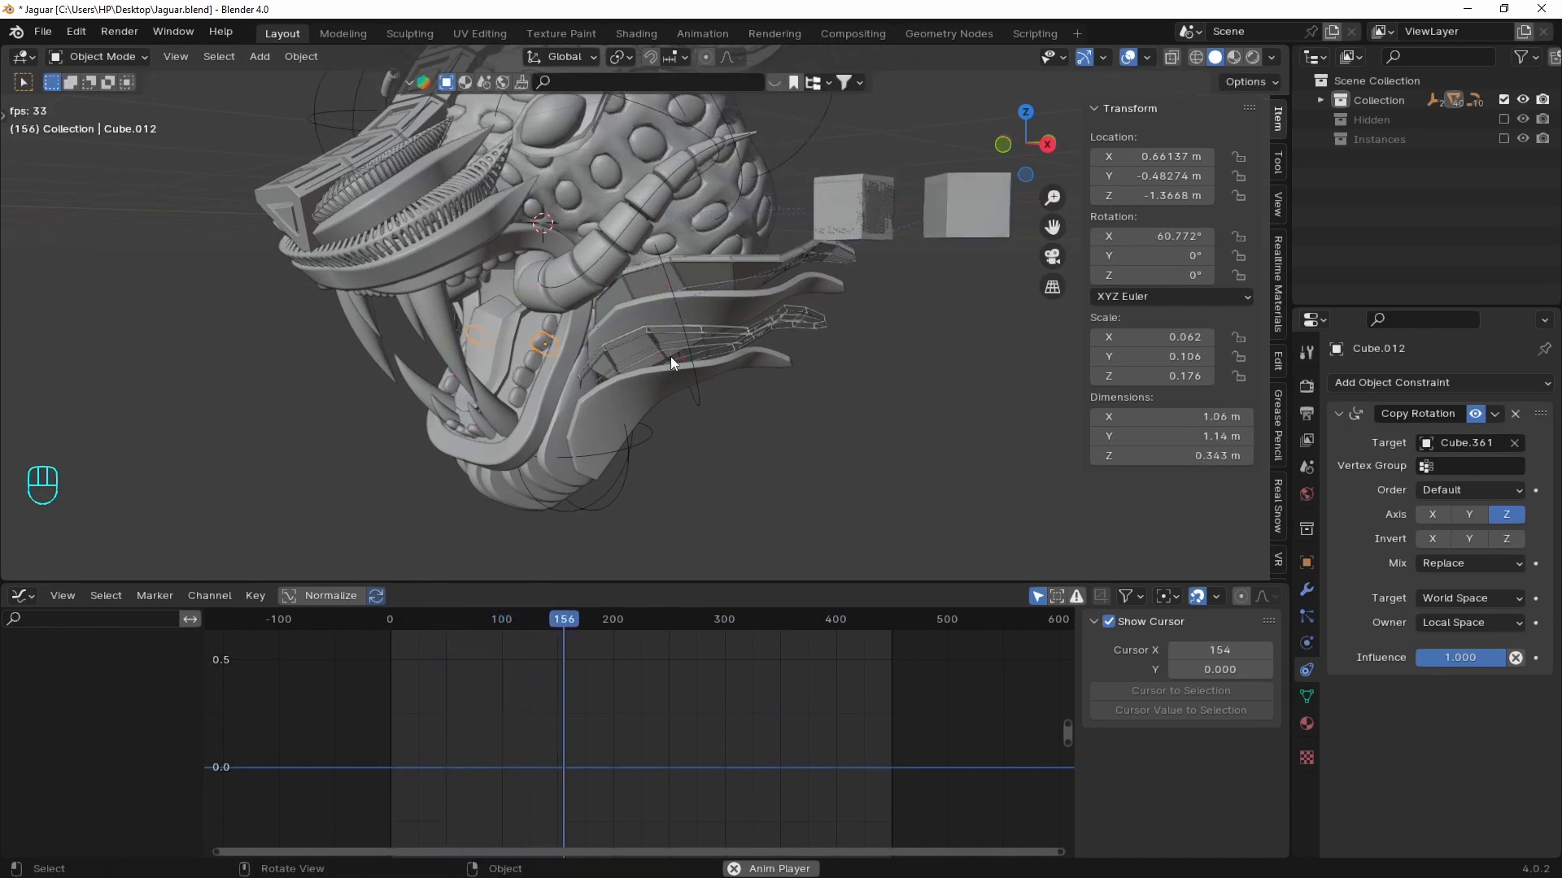
{"action": "left_click", "coordinate": [526, 356]}
{"action": "key", "text": "g"}
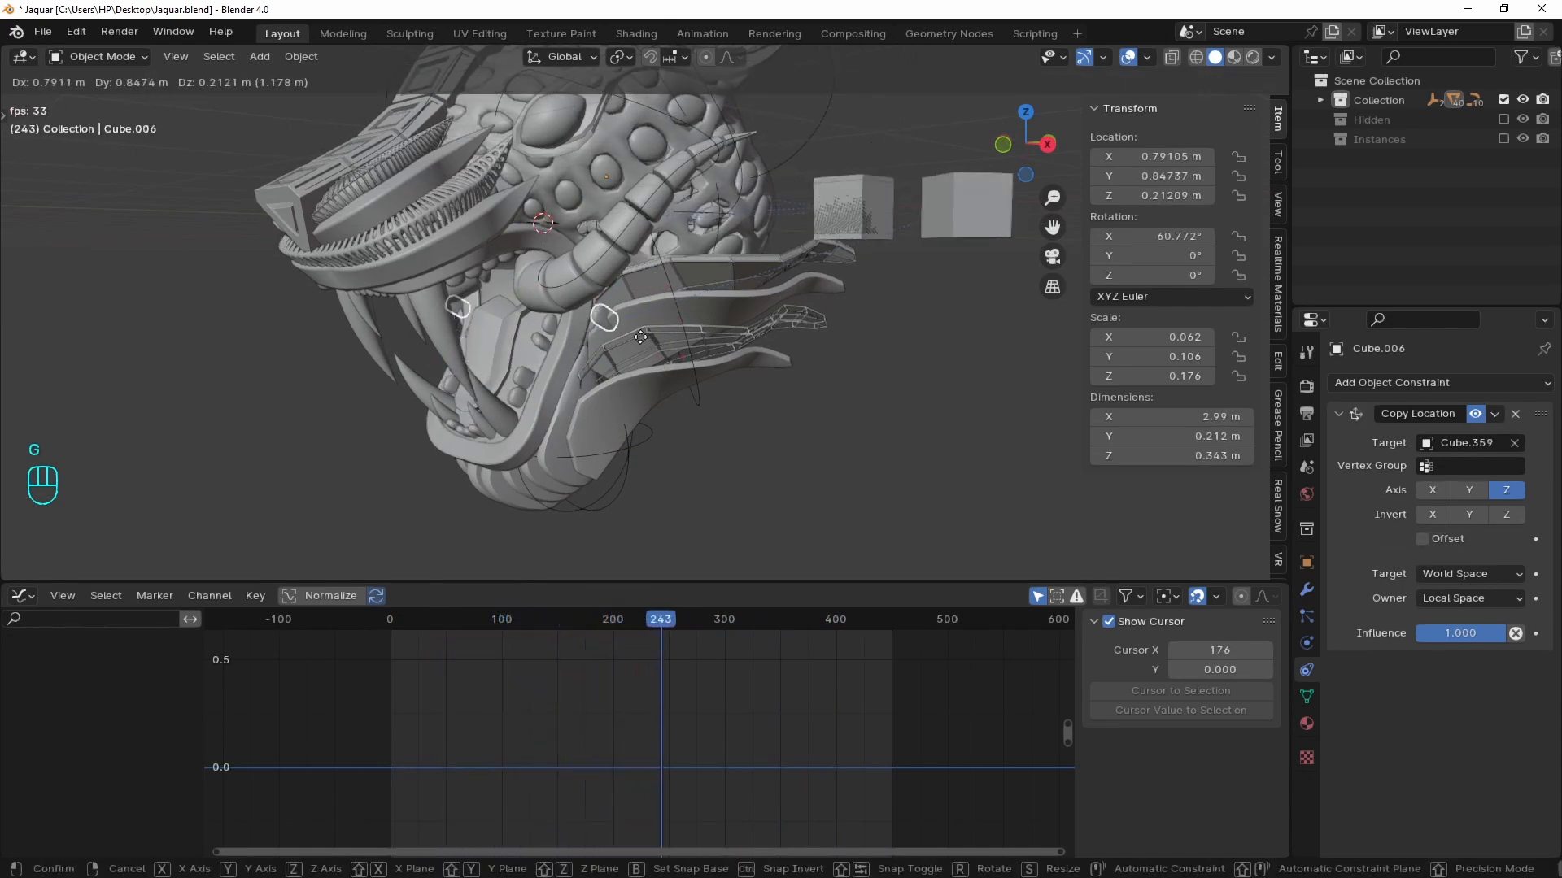
{"action": "right_click", "coordinate": [641, 337]}
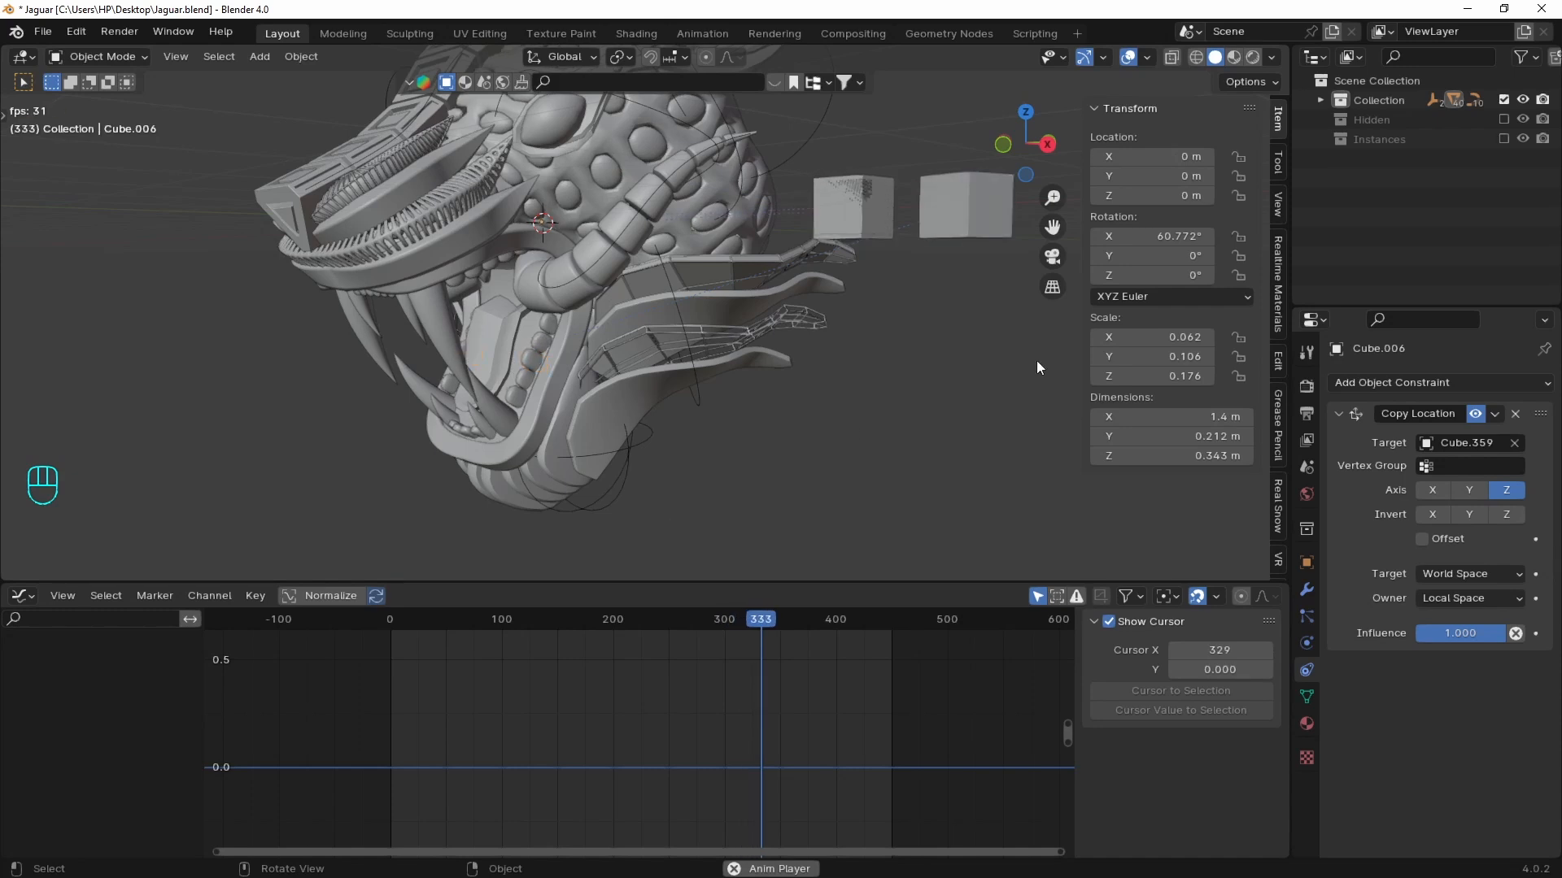
- Stop the playback and move the three animated control cubes to the Hidden collection
{"action": "key", "text": "space"}
{"action": "mouse_move", "coordinate": [908, 377]}
{"action": "middle_mouse_down"}
{"action": "mouse_move", "coordinate": [901, 392]}
{"action": "mouse_move", "coordinate": [919, 392]}
{"action": "middle_mouse_up"}
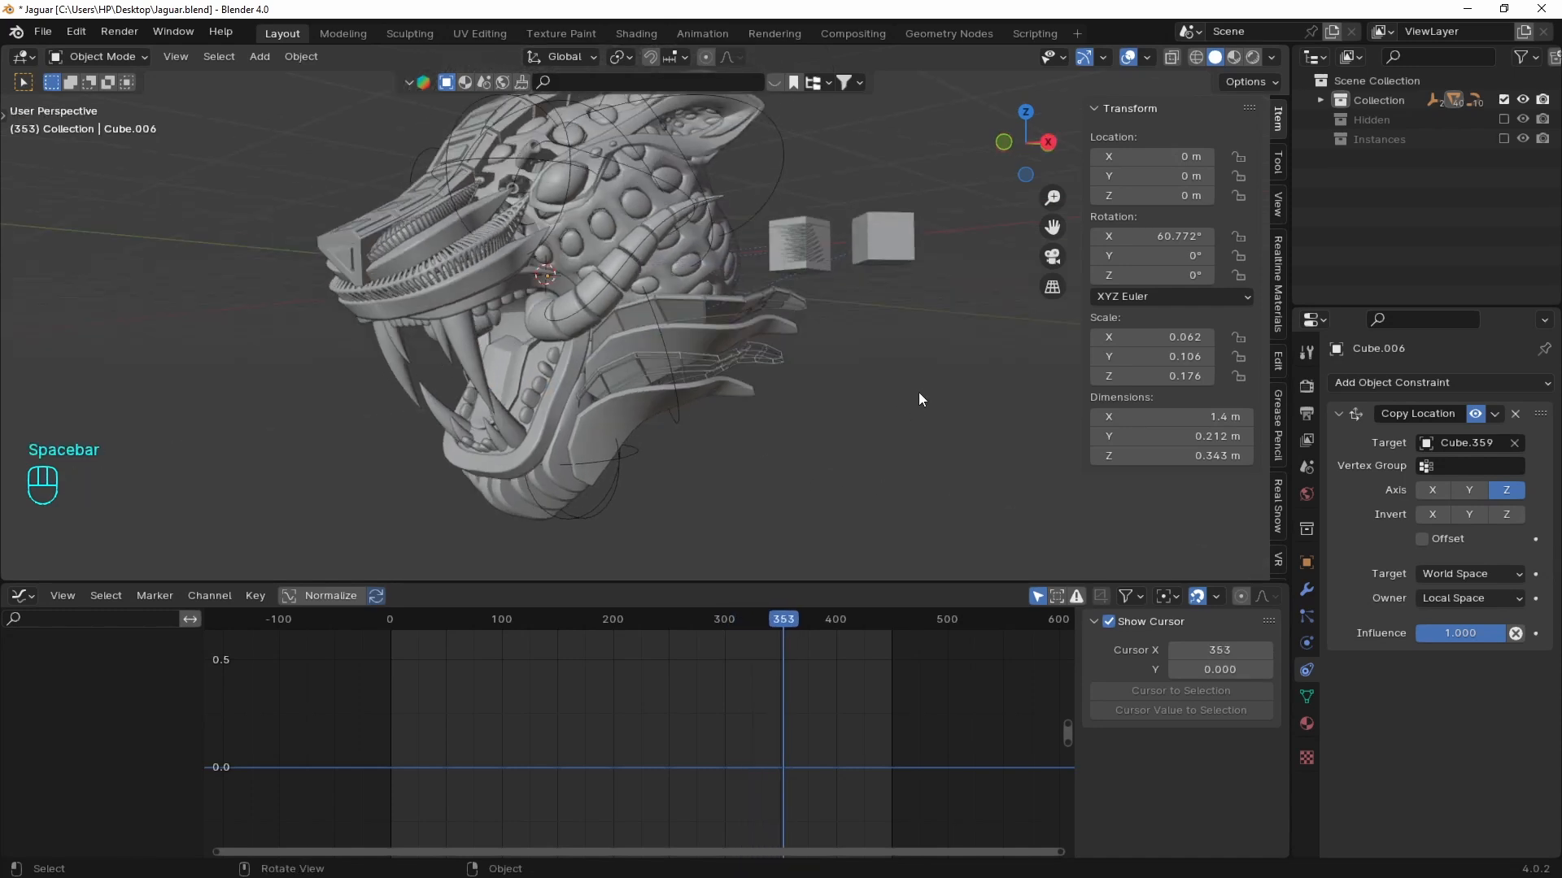
{"action": "key", "text": "Escape"}
{"action": "left_click_drag", "start_coordinate": [979, 191], "coordinate": [793, 278]}
{"action": "key", "text": "m"}
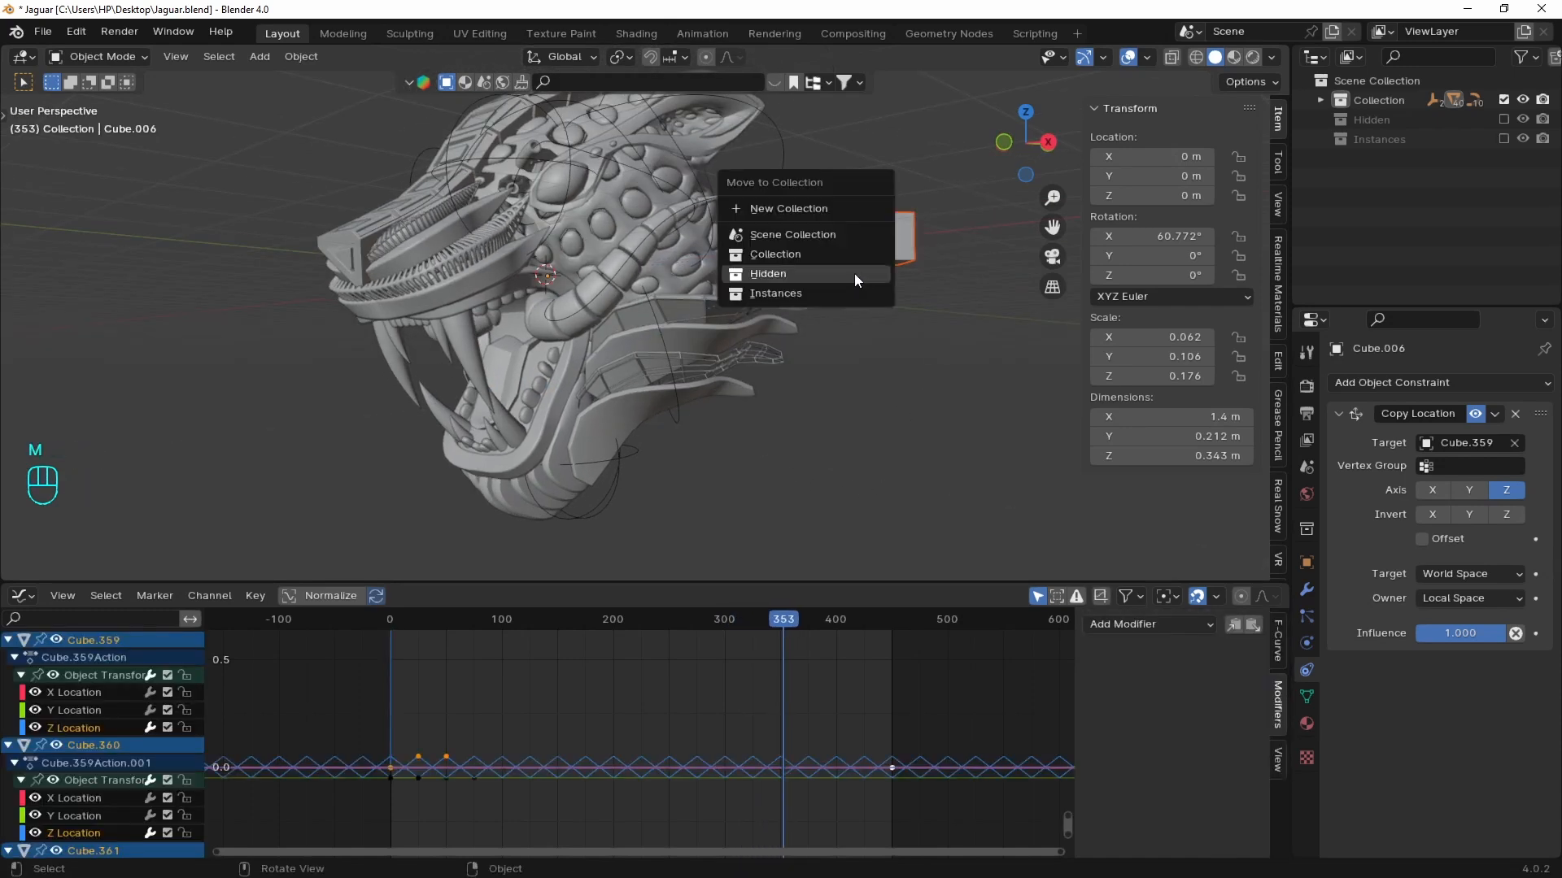
{"action": "left_click", "coordinate": [848, 274]}
- Select the small upper teeth on the jaguar's jaw and apply their location
{"action": "scroll", "coordinate": [567, 358], "scroll_direction": "up", "scroll_amount": 3}
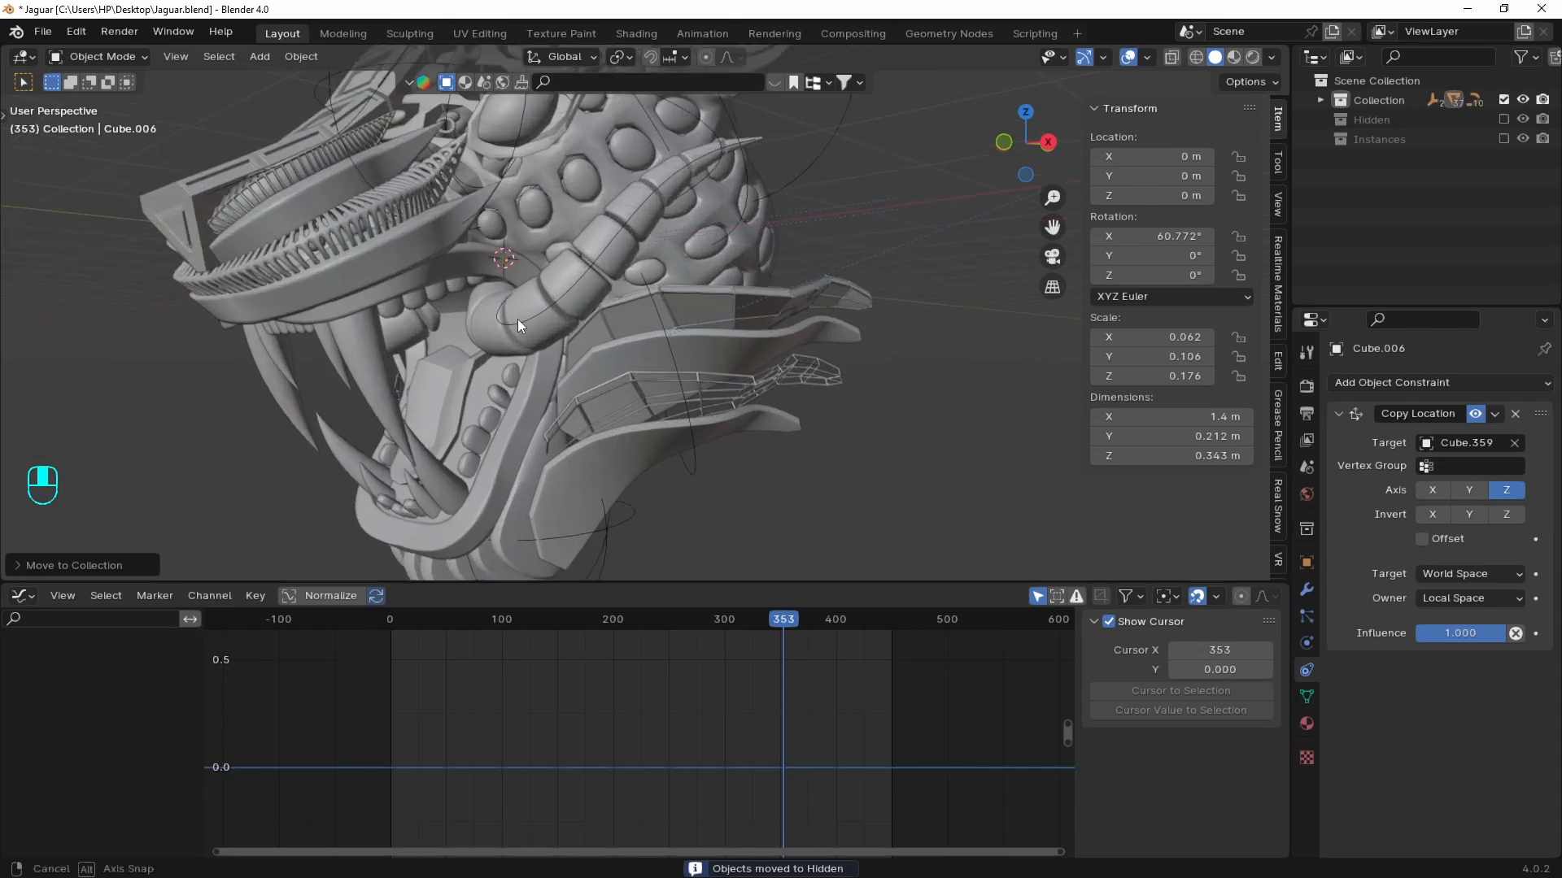
{"action": "middle_click_drag", "start_coordinate": [518, 319], "coordinate": [529, 257]}
{"action": "left_click", "coordinate": [501, 257], "text": "shift"}
{"action": "left_click", "coordinate": [445, 252], "text": "shift"}
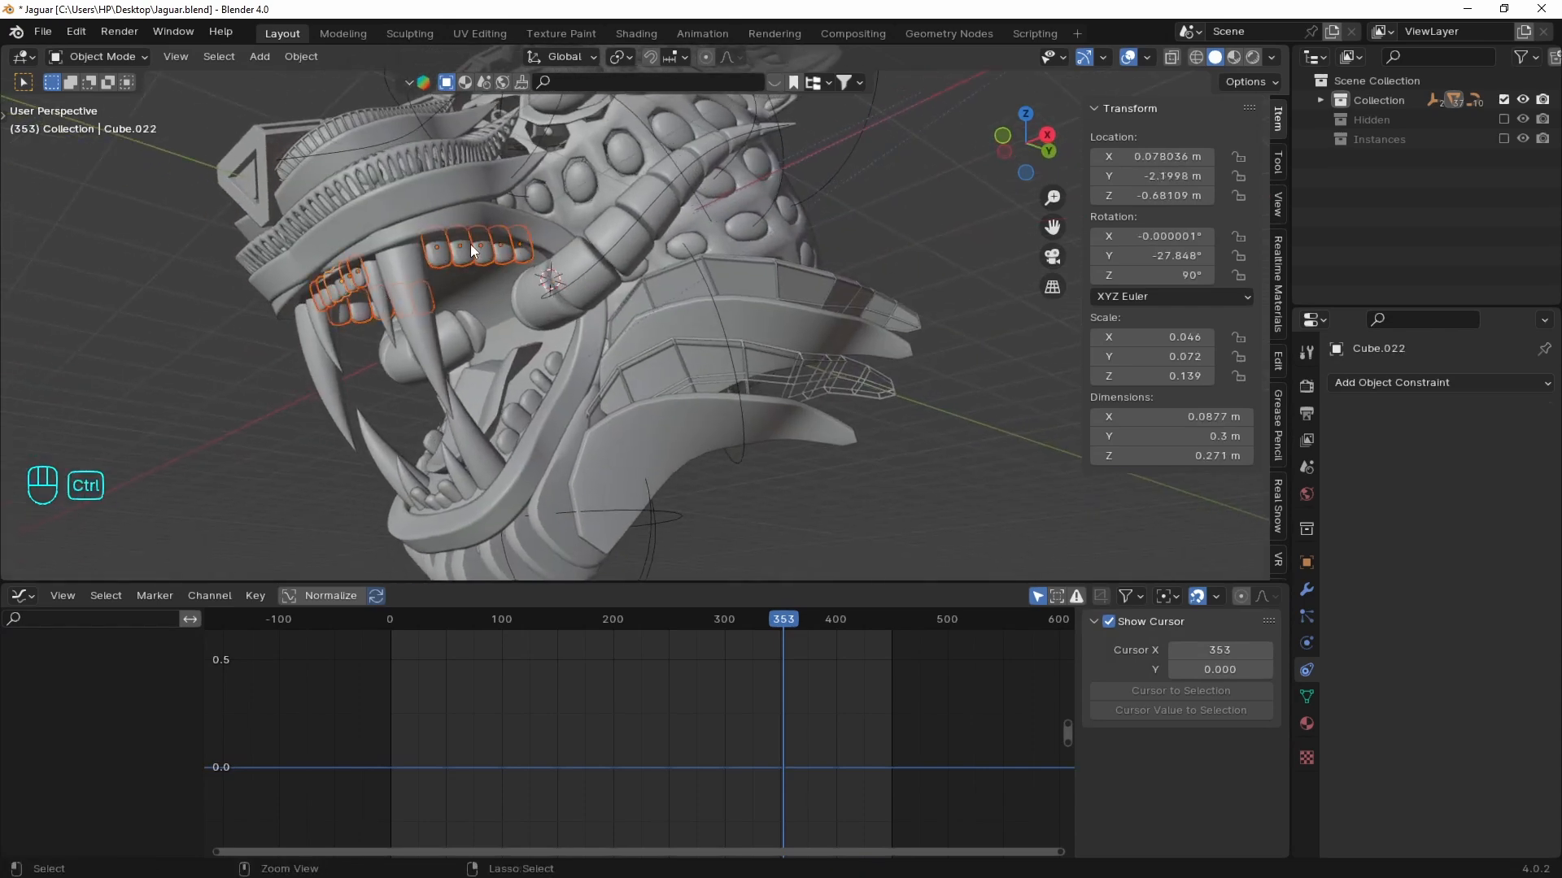
{"action": "key", "text": "ctrl+a"}
{"action": "left_click", "coordinate": [388, 246]}
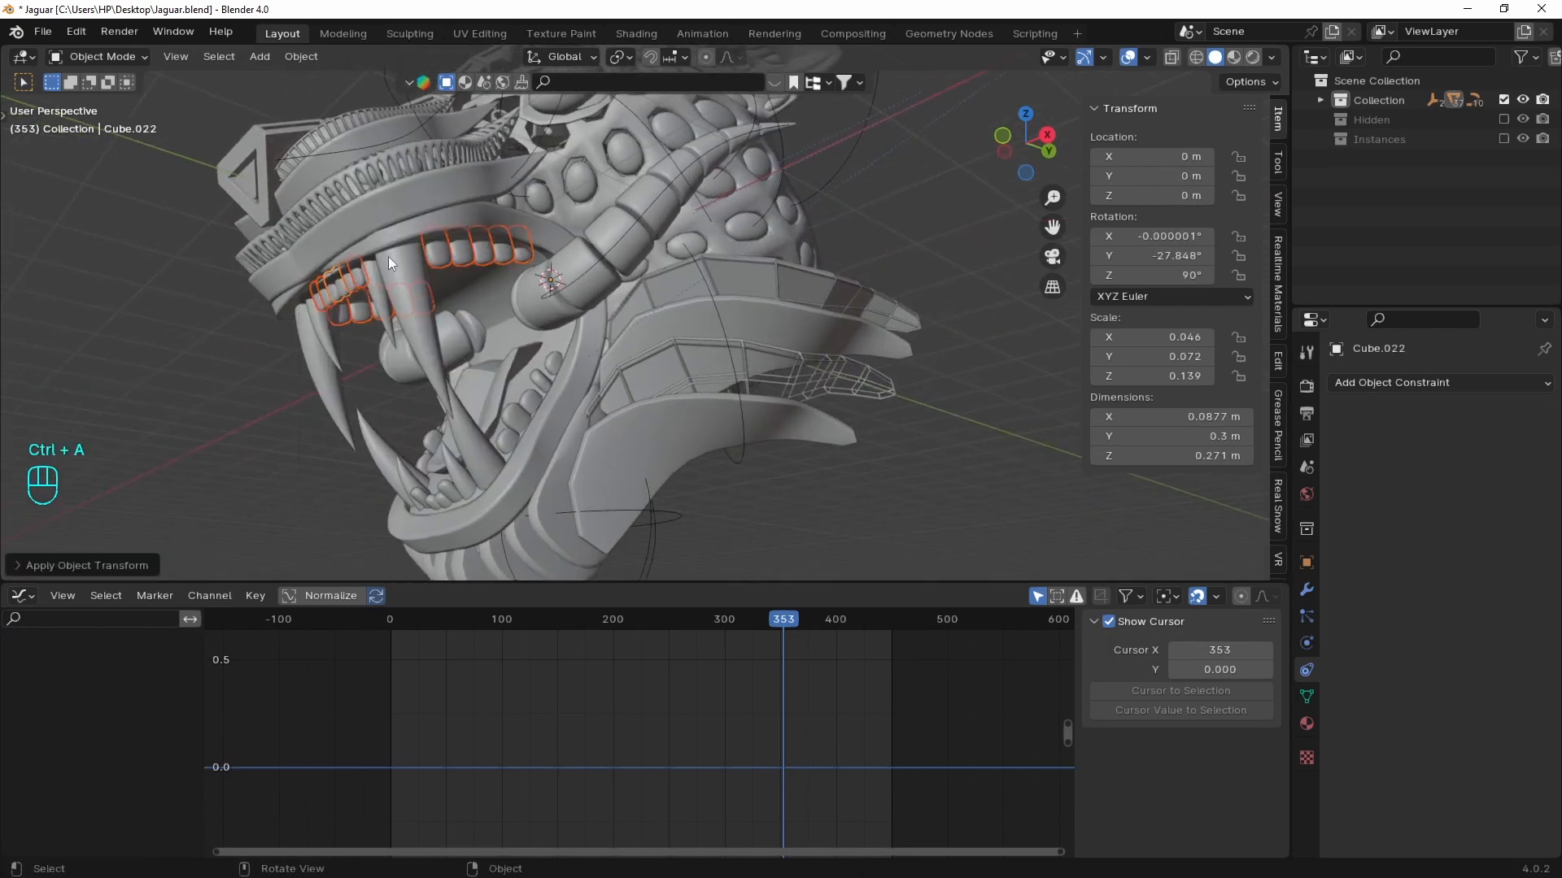
- Copy the Copy Location constraint from a lower side tooth targeting Cube.359 to the selected upper teeth
{"action": "left_click", "coordinate": [559, 364], "text": "shift"}
{"action": "left_click", "coordinate": [301, 56]}
{"action": "mouse_move", "coordinate": [374, 418]}
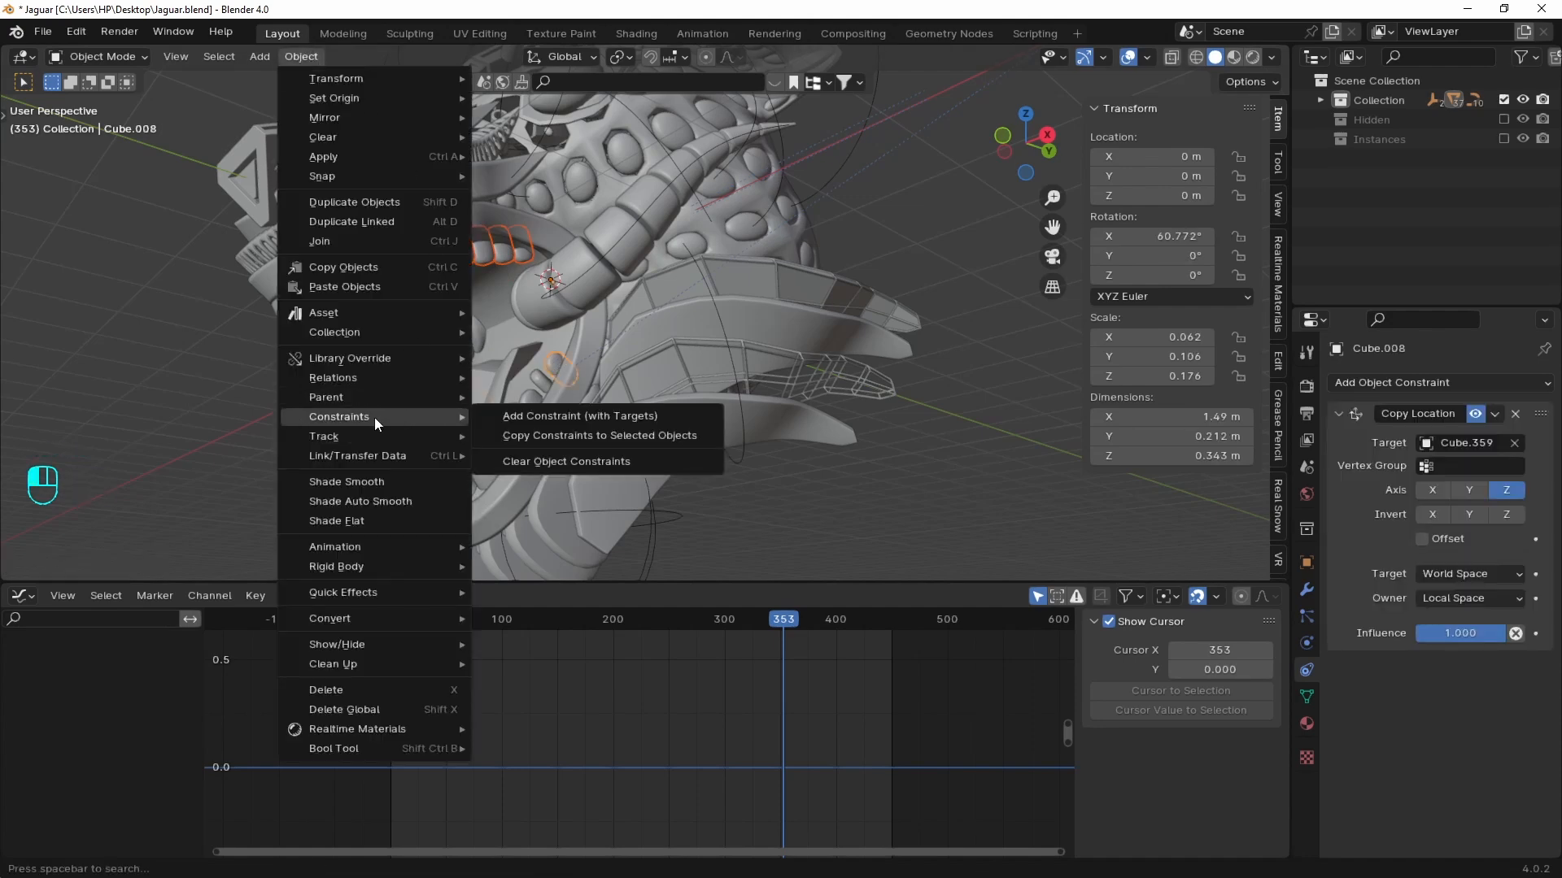
{"action": "left_click", "coordinate": [567, 430]}
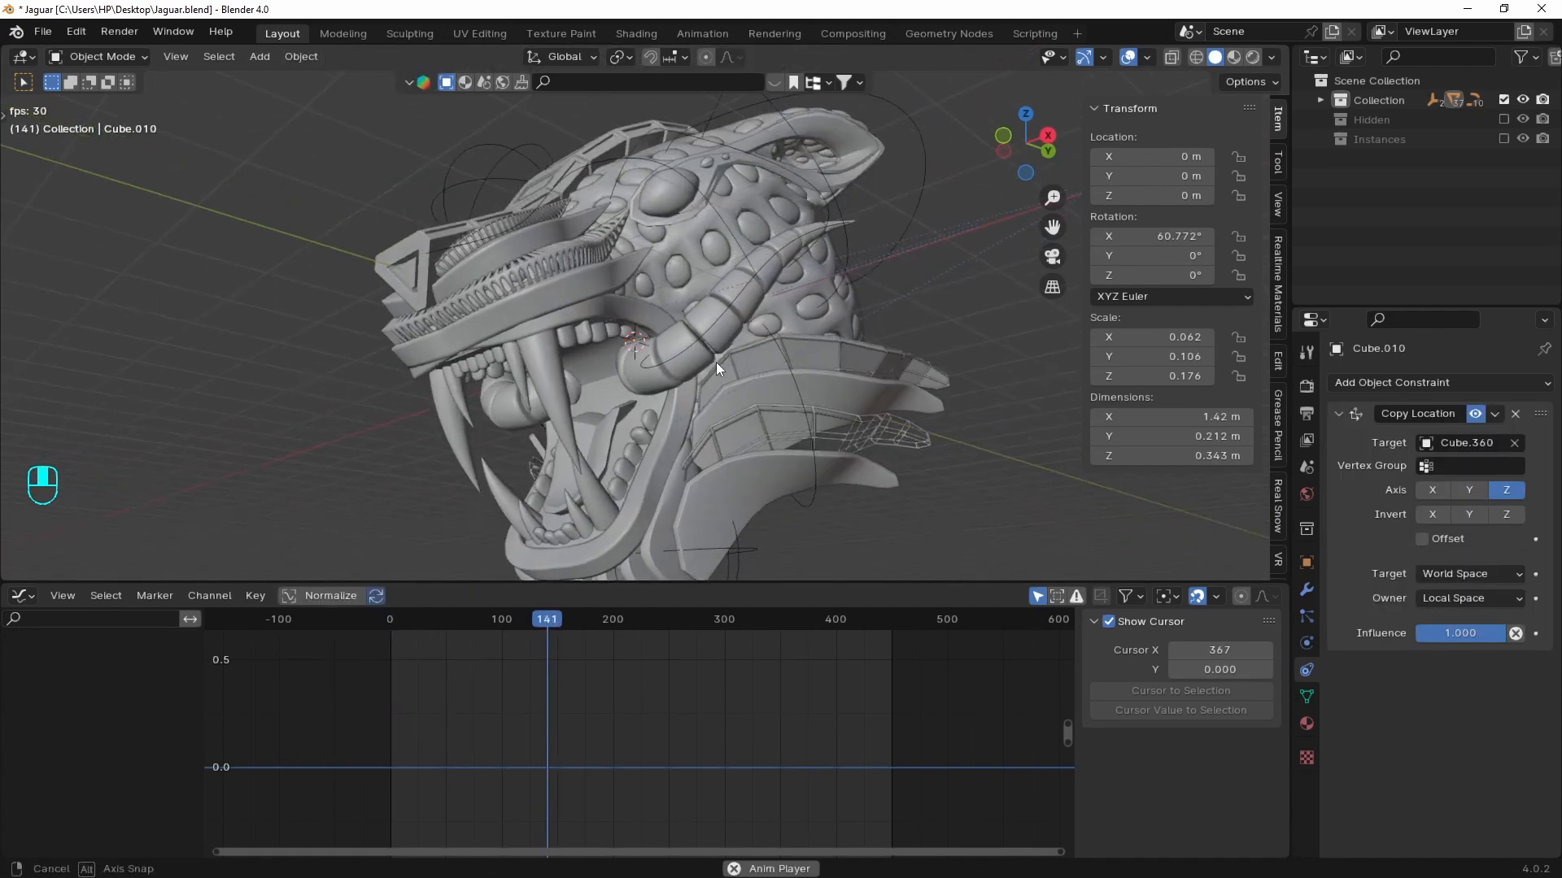
- Stop the playback and open the jaguar's upper lip curve for editing with all its control points selected
{"action": "key", "text": "space"}
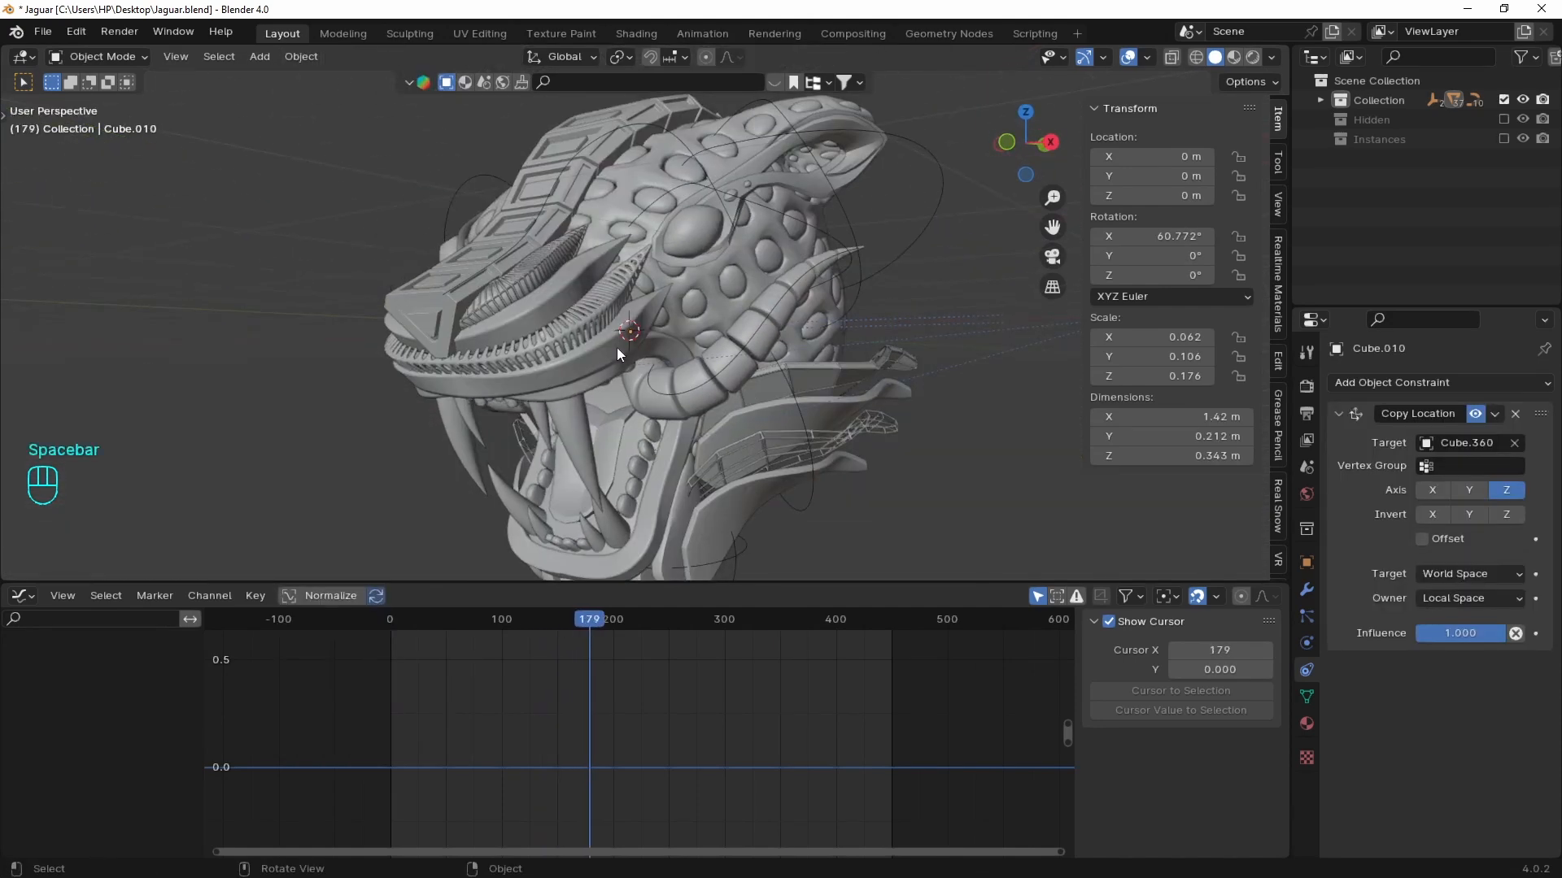
{"action": "left_click", "coordinate": [617, 348]}
{"action": "middle_click_drag", "start_coordinate": [617, 348], "coordinate": [686, 361]}
{"action": "key", "text": "Tab"}
{"action": "key", "text": "a"}
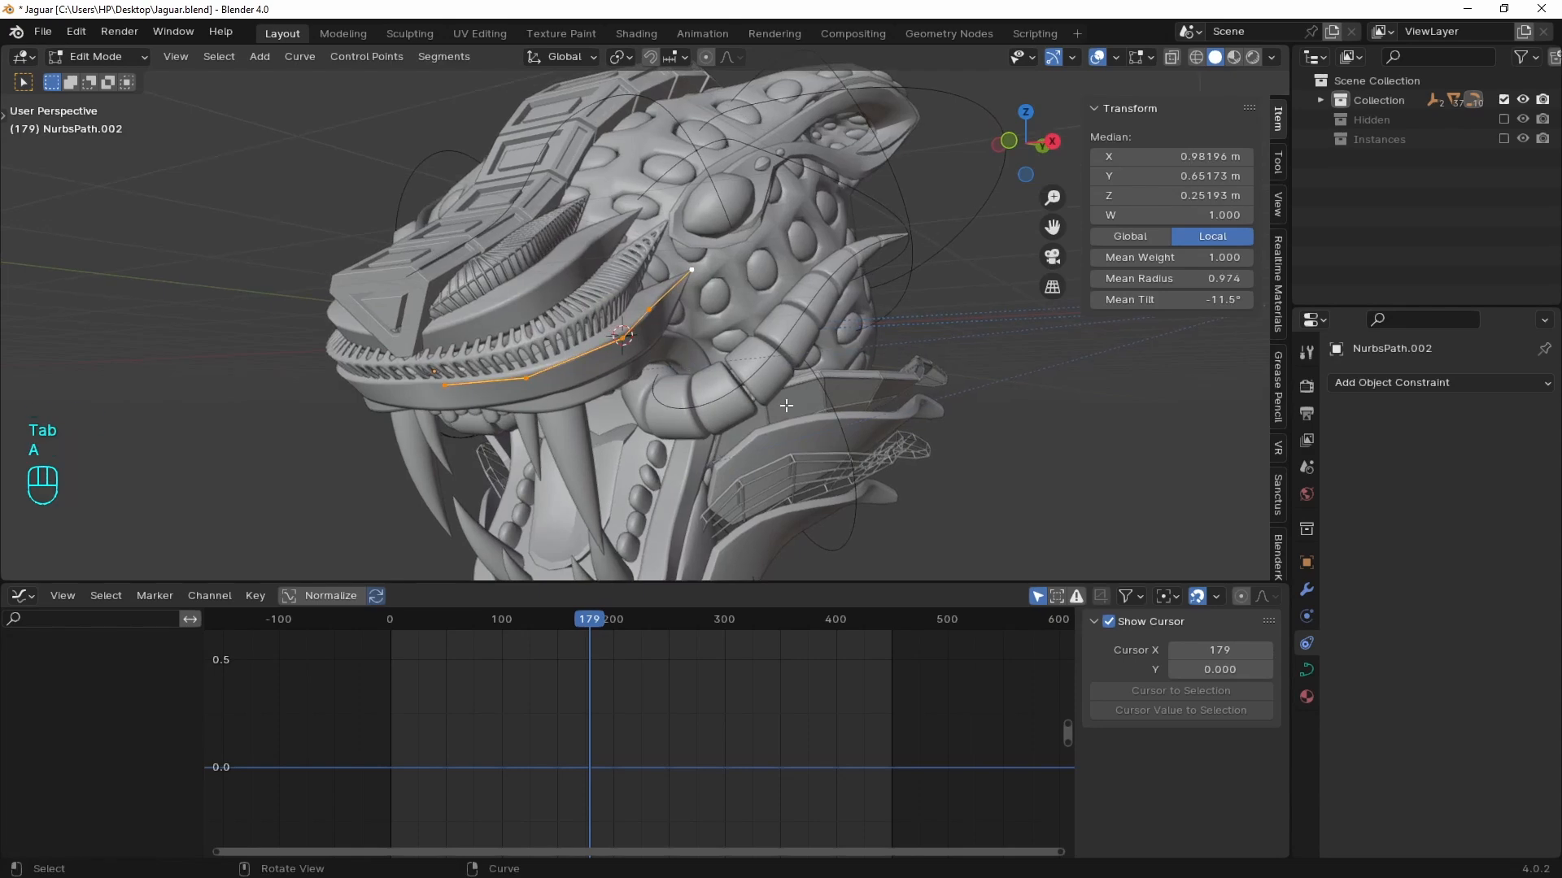
- Try out a different tilt on all the lip curve's control points and try to keyframe their mean tilt
{"action": "left_click_drag", "start_coordinate": [1246, 300], "coordinate": [1318, 300]}
{"action": "key", "text": "ctrl+t"}
{"action": "right_click", "coordinate": [914, 439]}
{"action": "scroll", "coordinate": [915, 439], "scroll_direction": "down", "scroll_amount": 1}
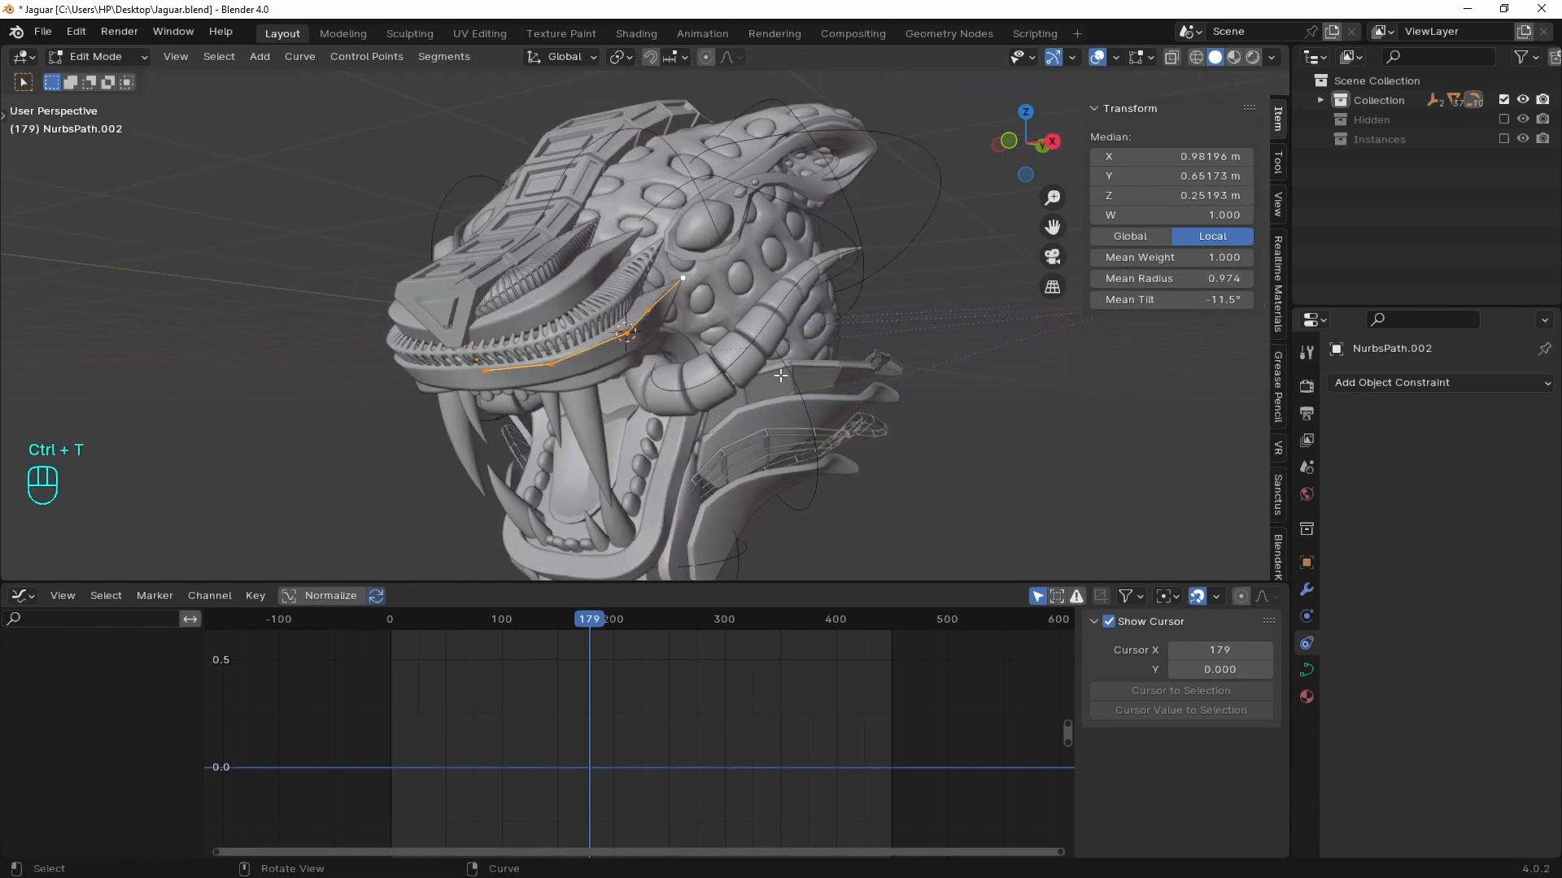
{"action": "middle_click_drag", "start_coordinate": [916, 431], "coordinate": [898, 430]}
{"action": "left_click", "coordinate": [1162, 303]}
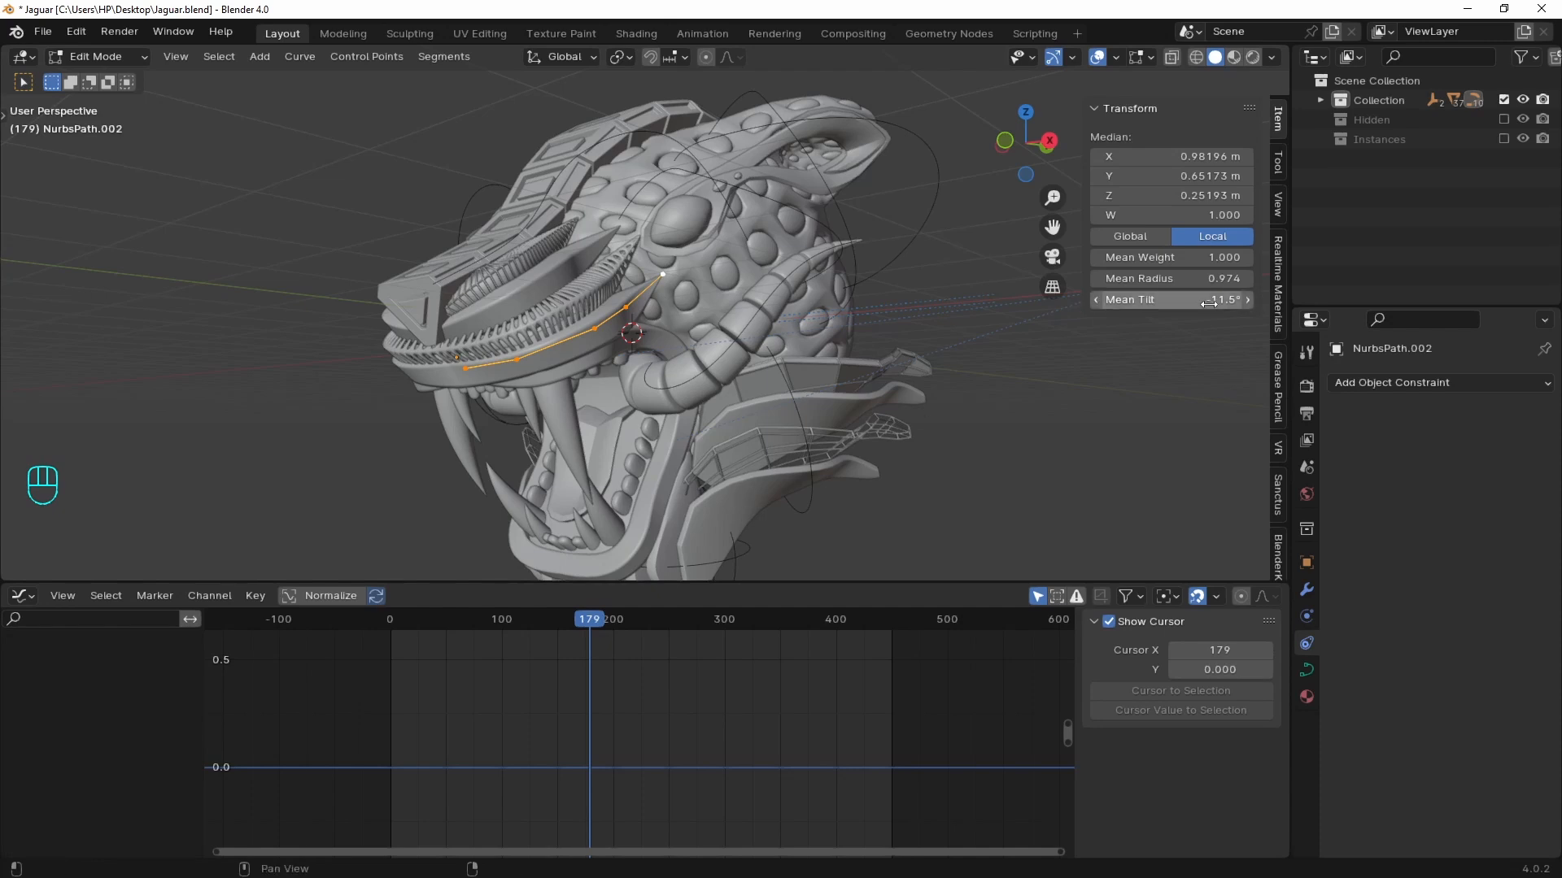
{"action": "key", "text": "Escape"}
{"action": "key", "text": "i"}
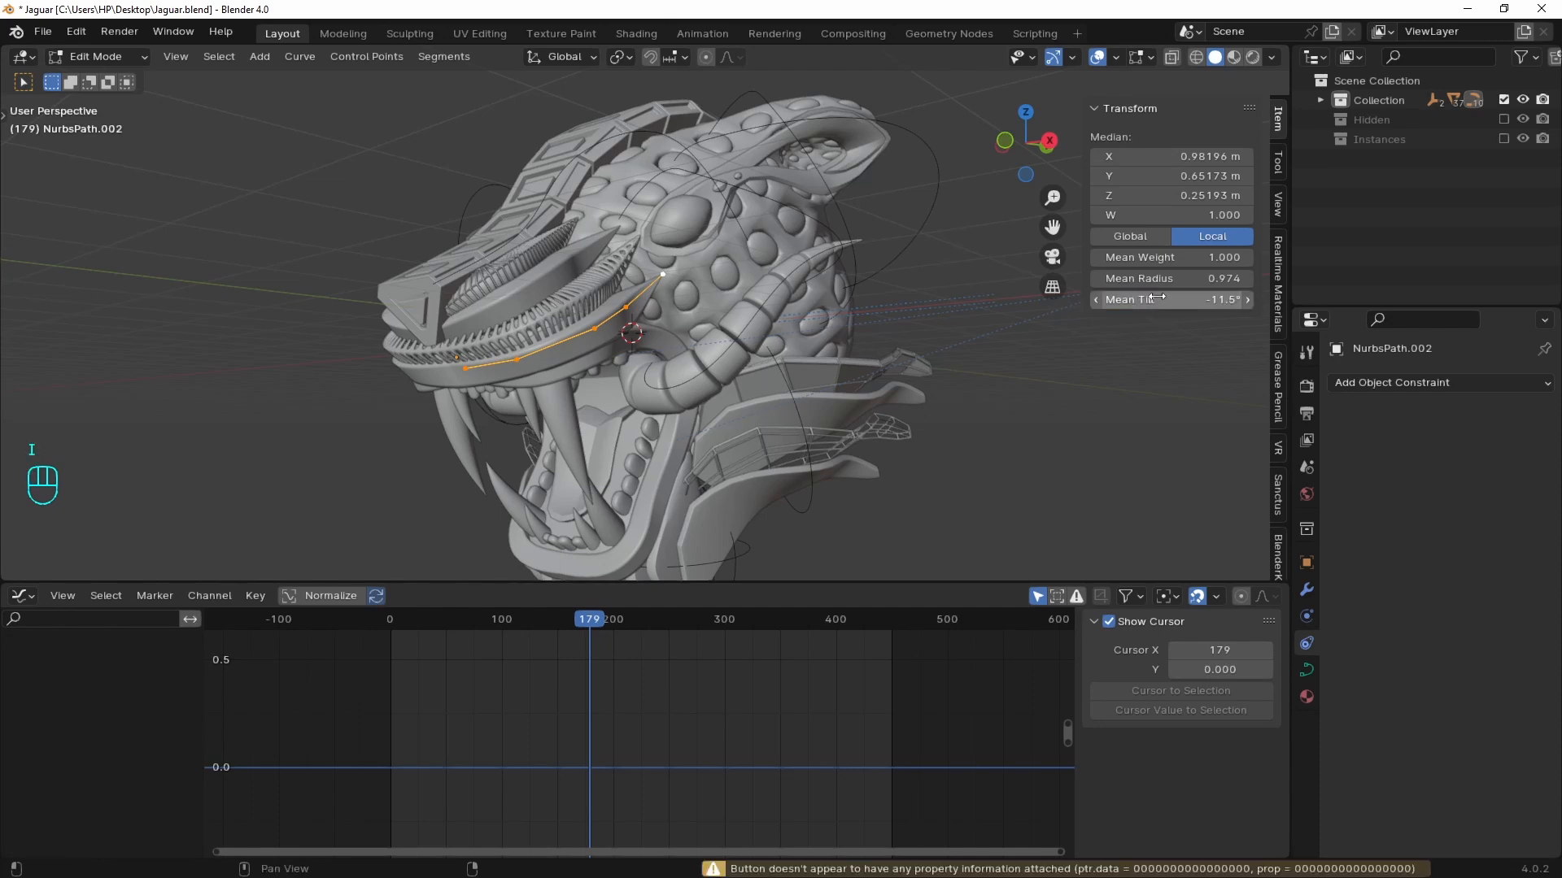
- Select the lip curve's front control point, return to frame 0, and replace the Graph Editor with a shorter Timeline
{"action": "left_click", "coordinate": [464, 369]}
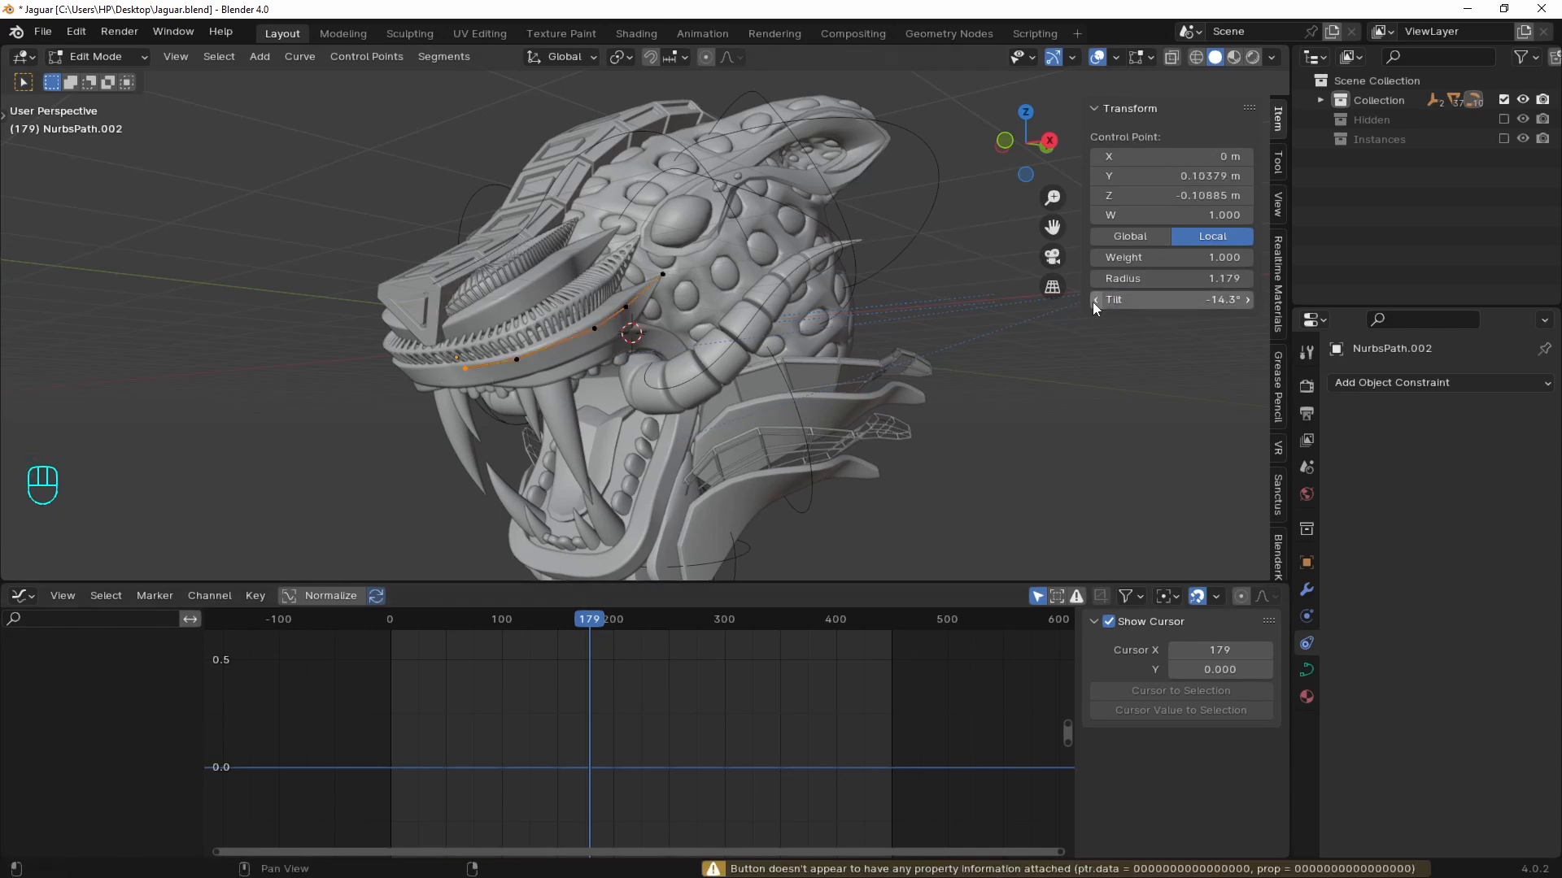
{"action": "key", "text": "i"}
{"action": "key", "text": "ctrl+z"}
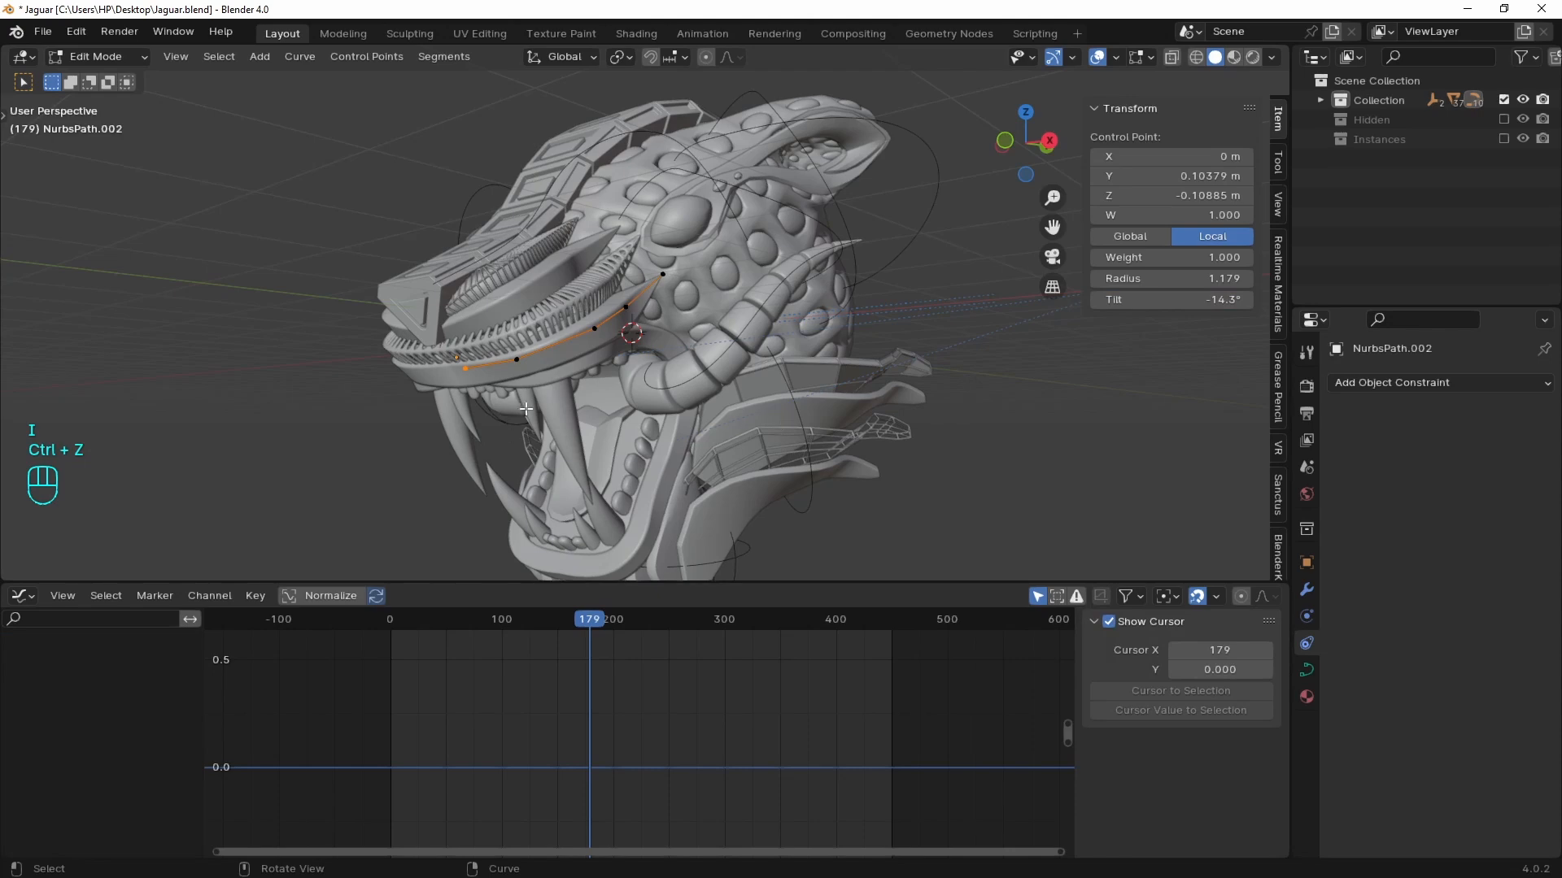
{"action": "key", "text": "shift+Left"}
{"action": "left_click", "coordinate": [22, 596]}
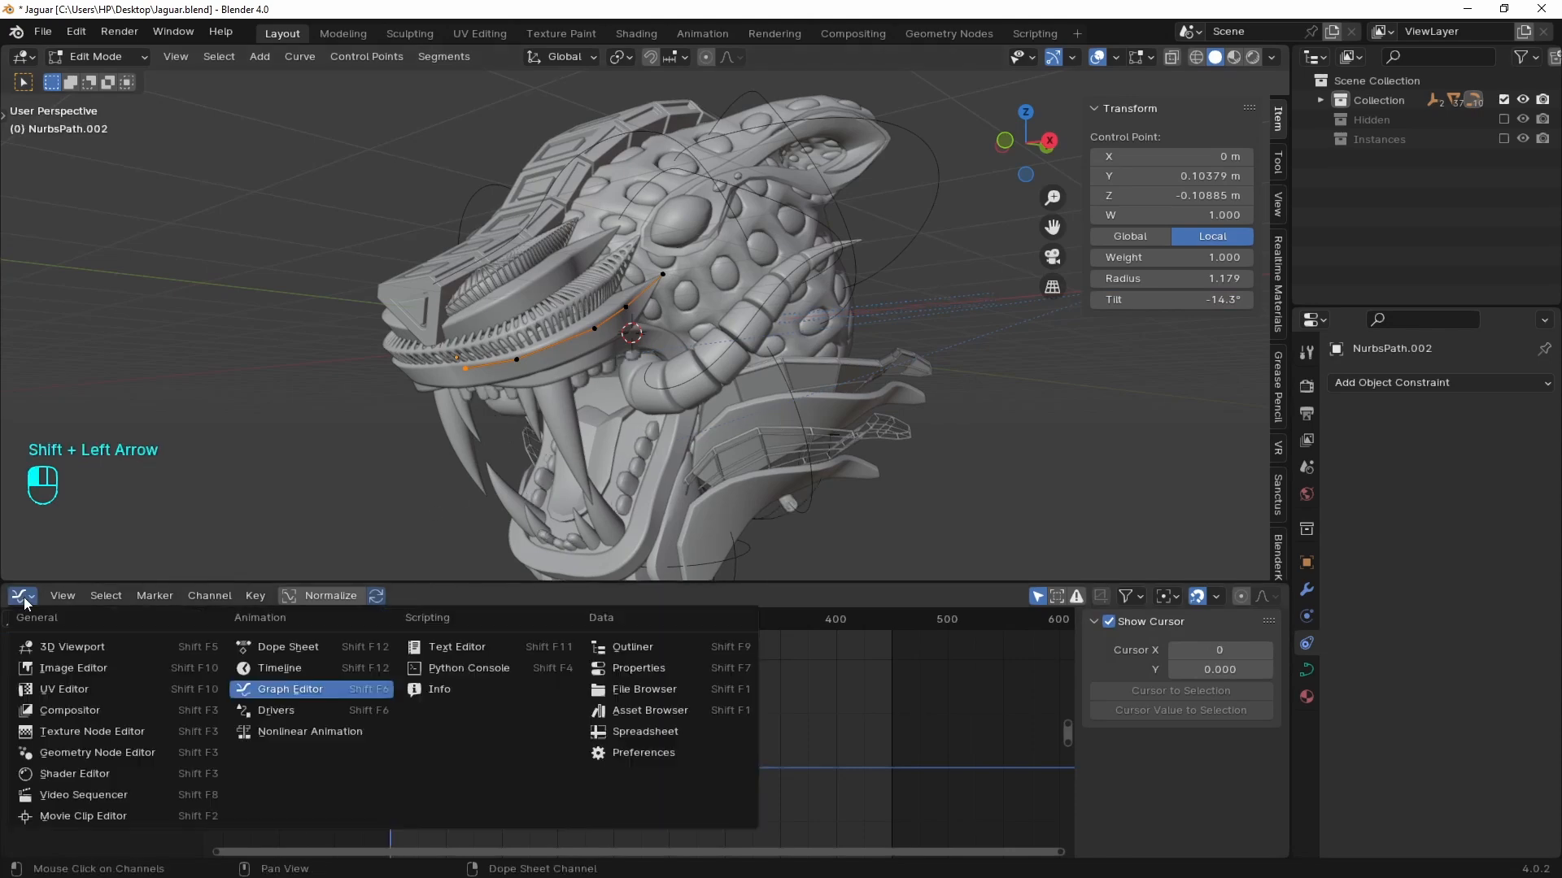
{"action": "left_click", "coordinate": [289, 669]}
{"action": "left_click_drag", "start_coordinate": [341, 585], "coordinate": [406, 711]}
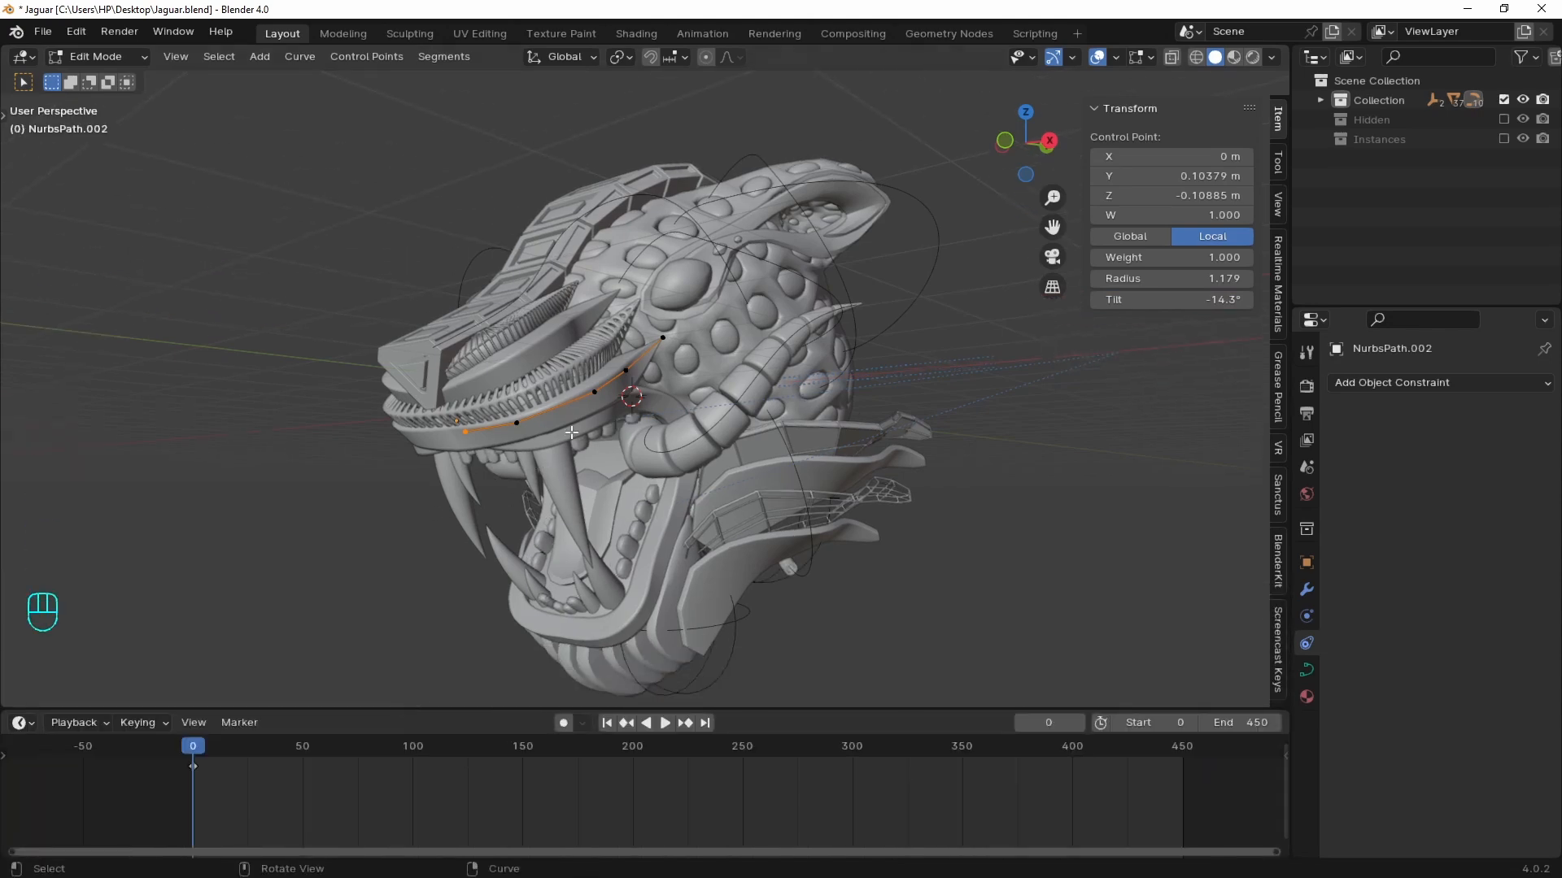
- Keyframe the tilt of each of the lip curve's five control points at frame 0
{"action": "key", "text": "i"}
{"action": "key", "text": "i"}
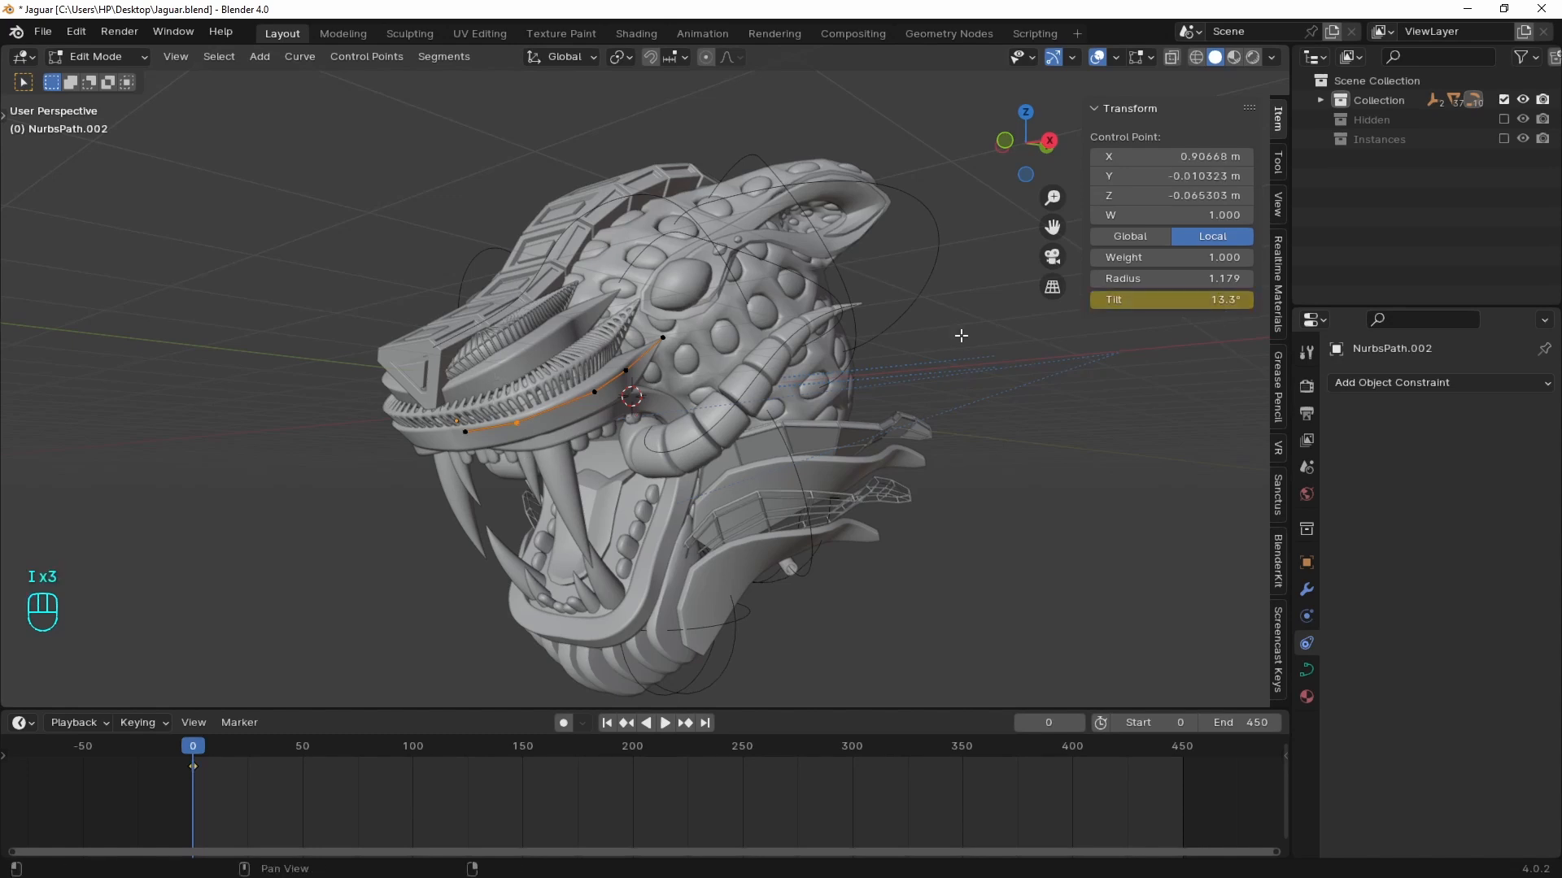
{"action": "left_click", "coordinate": [594, 392]}
{"action": "left_click", "coordinate": [626, 372]}
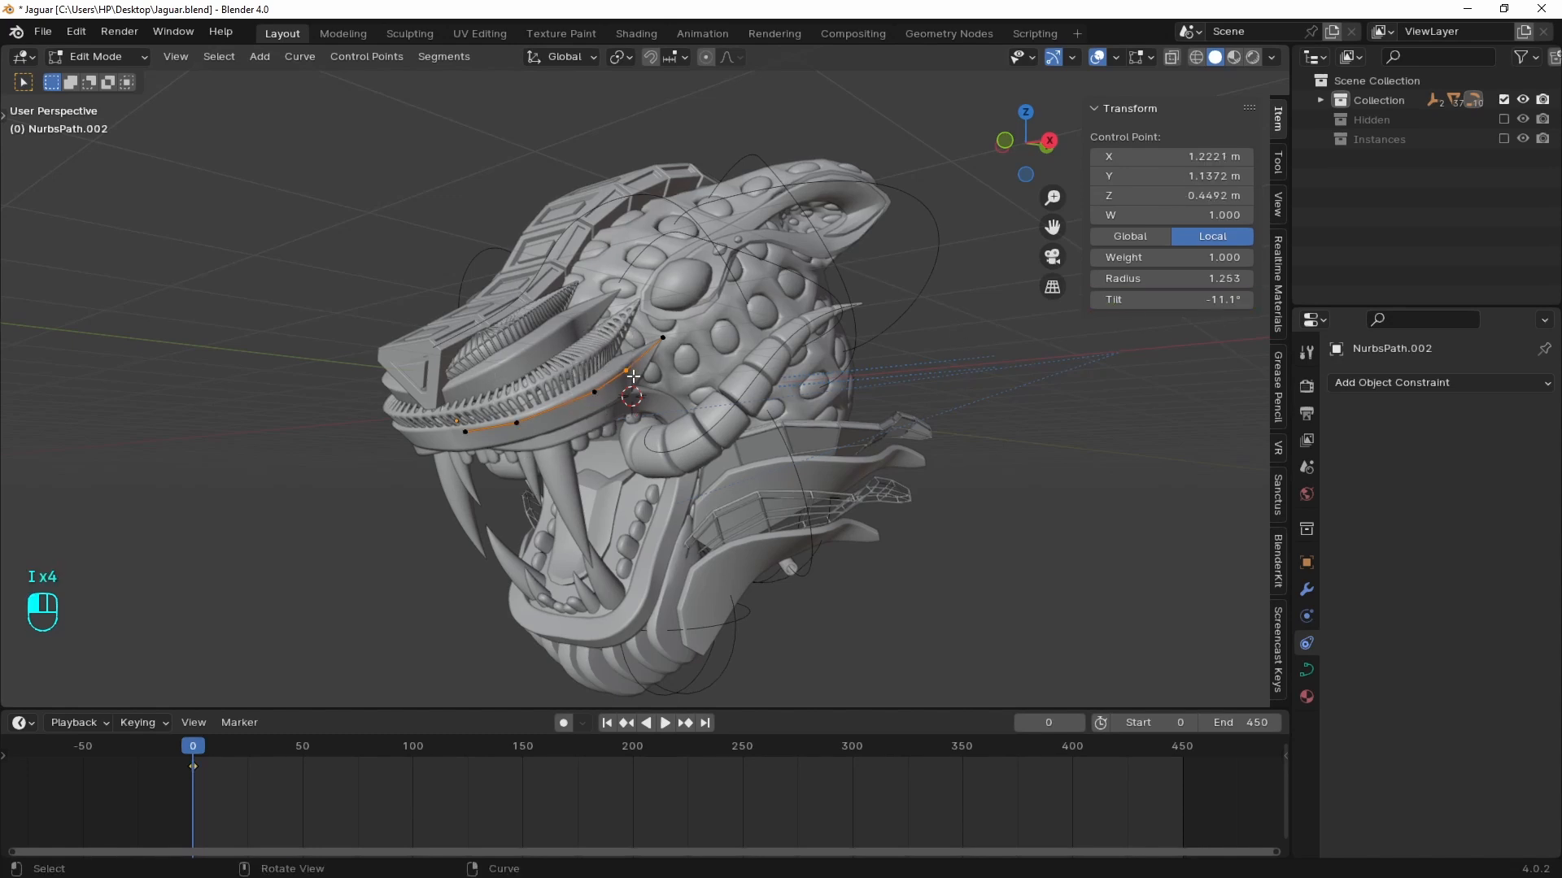
{"action": "left_click_drag", "start_coordinate": [647, 353], "coordinate": [646, 354]}
{"action": "key", "text": "i"}
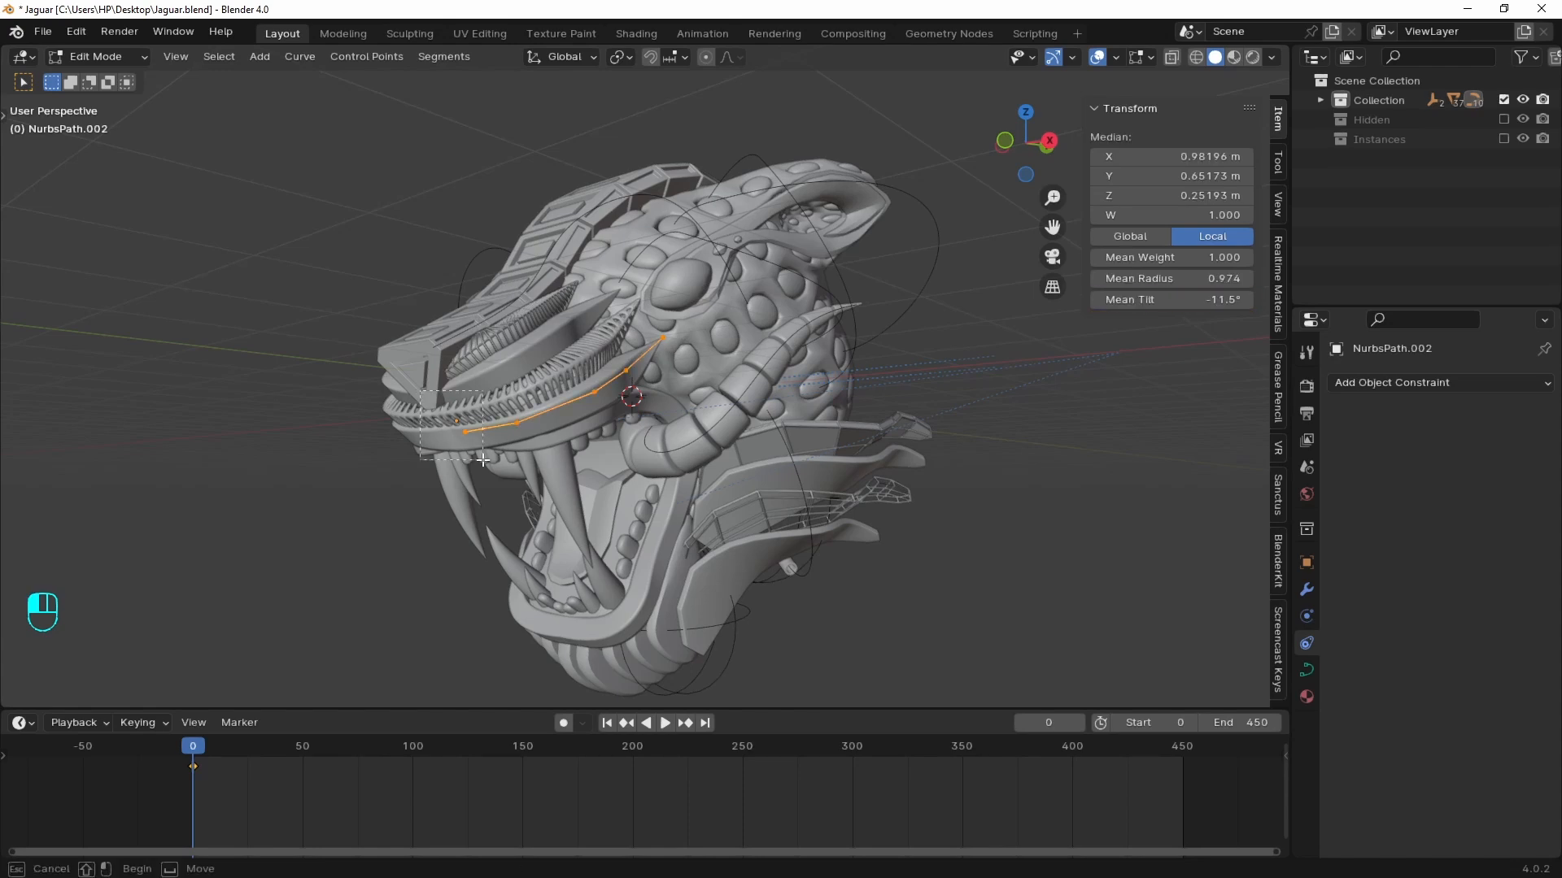
- At frame 450, add 360° to the tilt of the lip curve's first two control points and keyframe them
{"action": "left_click", "coordinate": [465, 432]}
{"action": "key", "text": "shift+Right"}
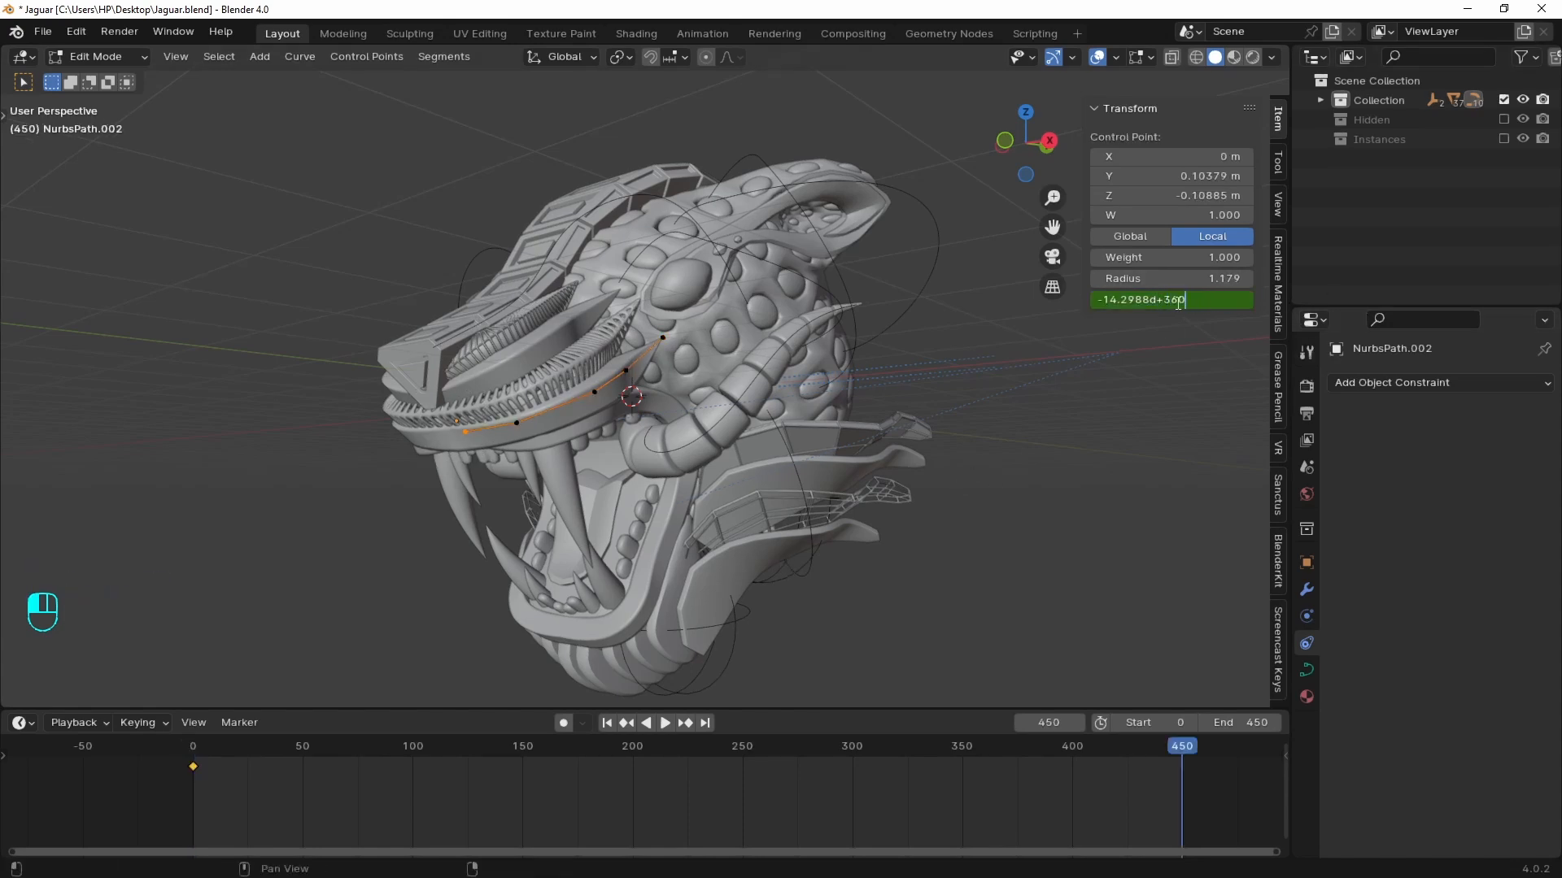
{"action": "key", "text": "Return"}
{"action": "key", "text": "i"}
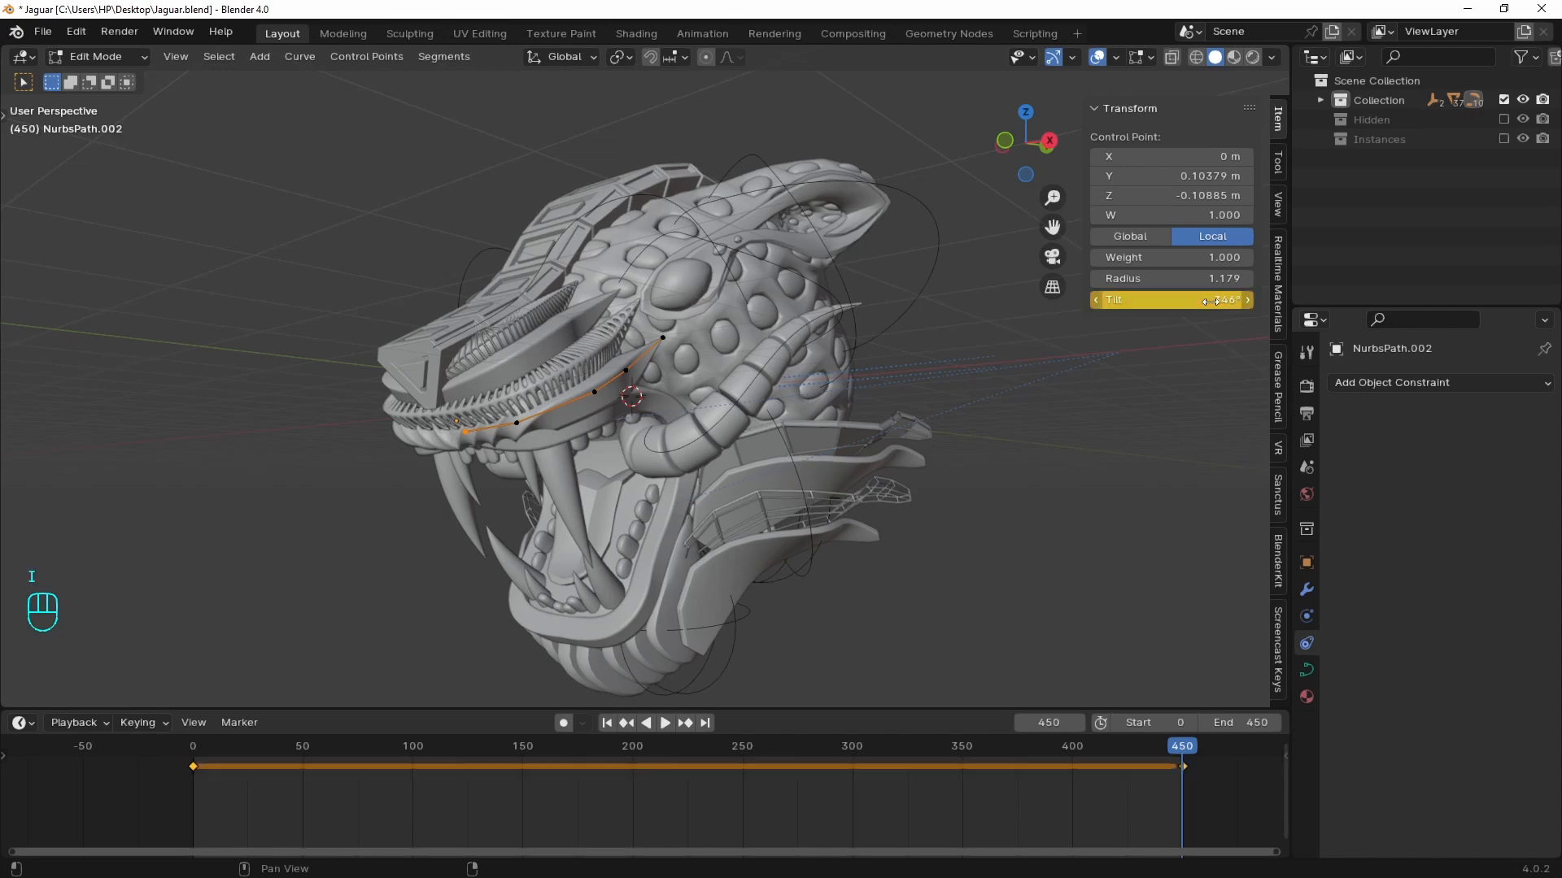
{"action": "left_click", "coordinate": [546, 458]}
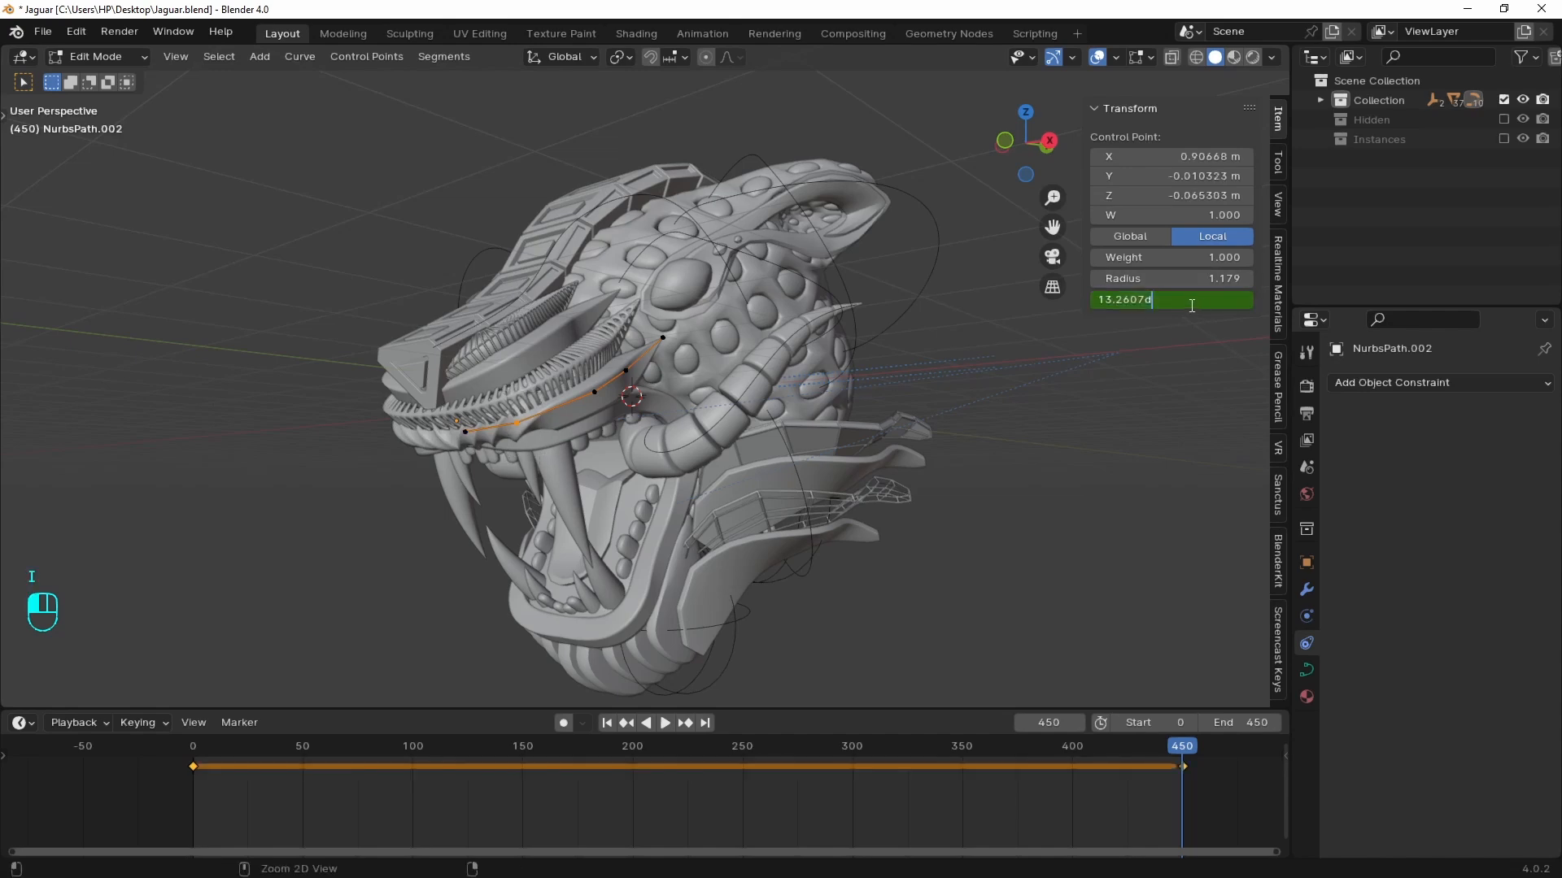
{"action": "key", "text": "Return"}
- Add 360° to the tilt of the lip curve's last three control points, keyframe them at frame 450, and preview the twist
{"action": "left_click", "coordinate": [587, 394]}
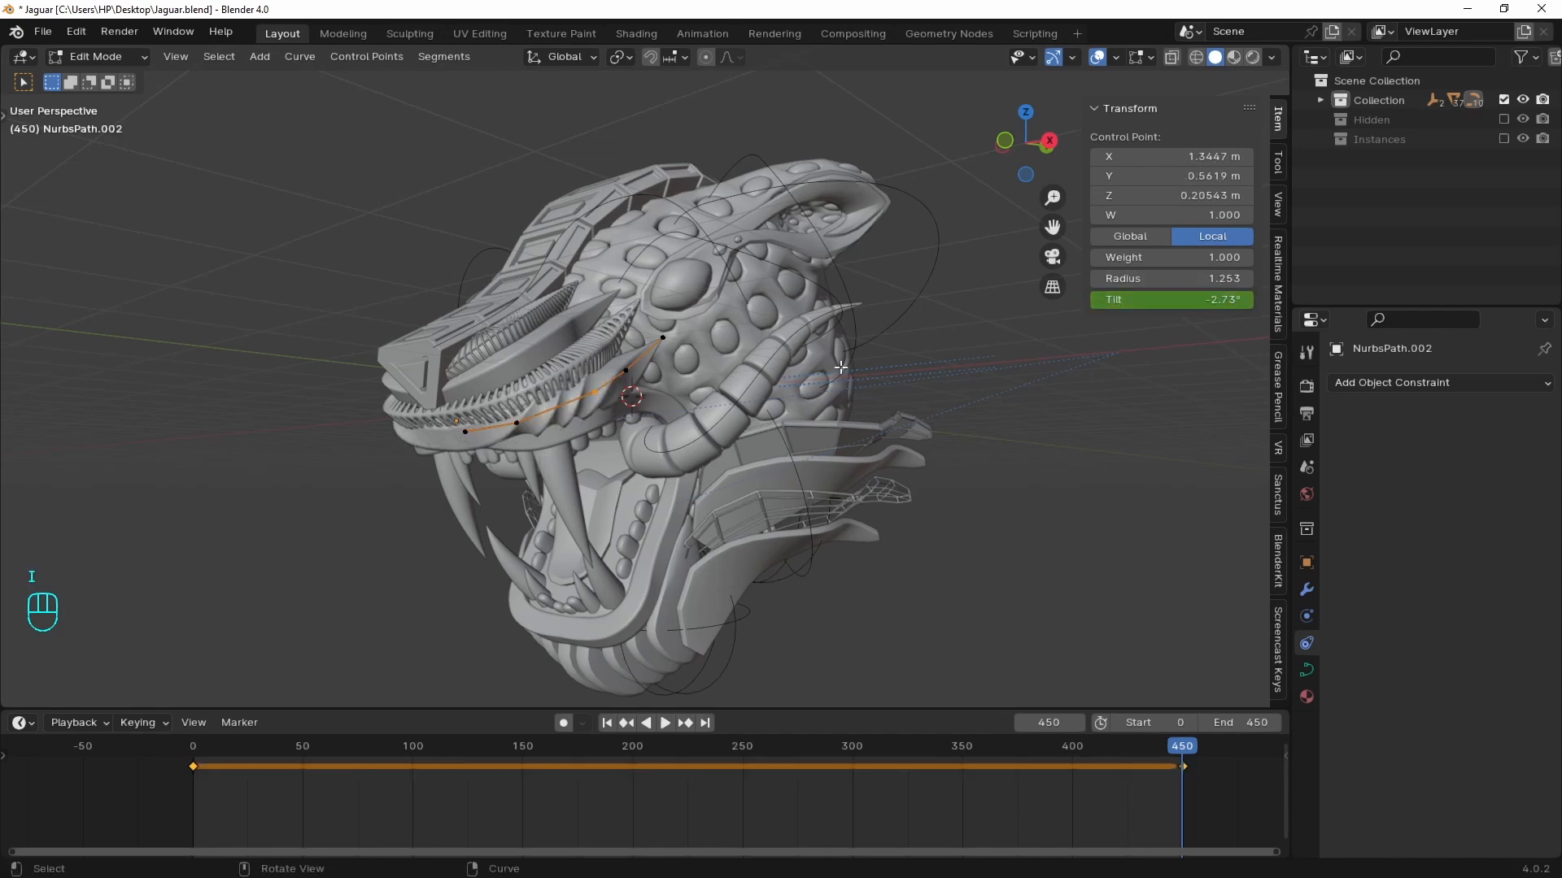
{"action": "key", "text": "Return"}
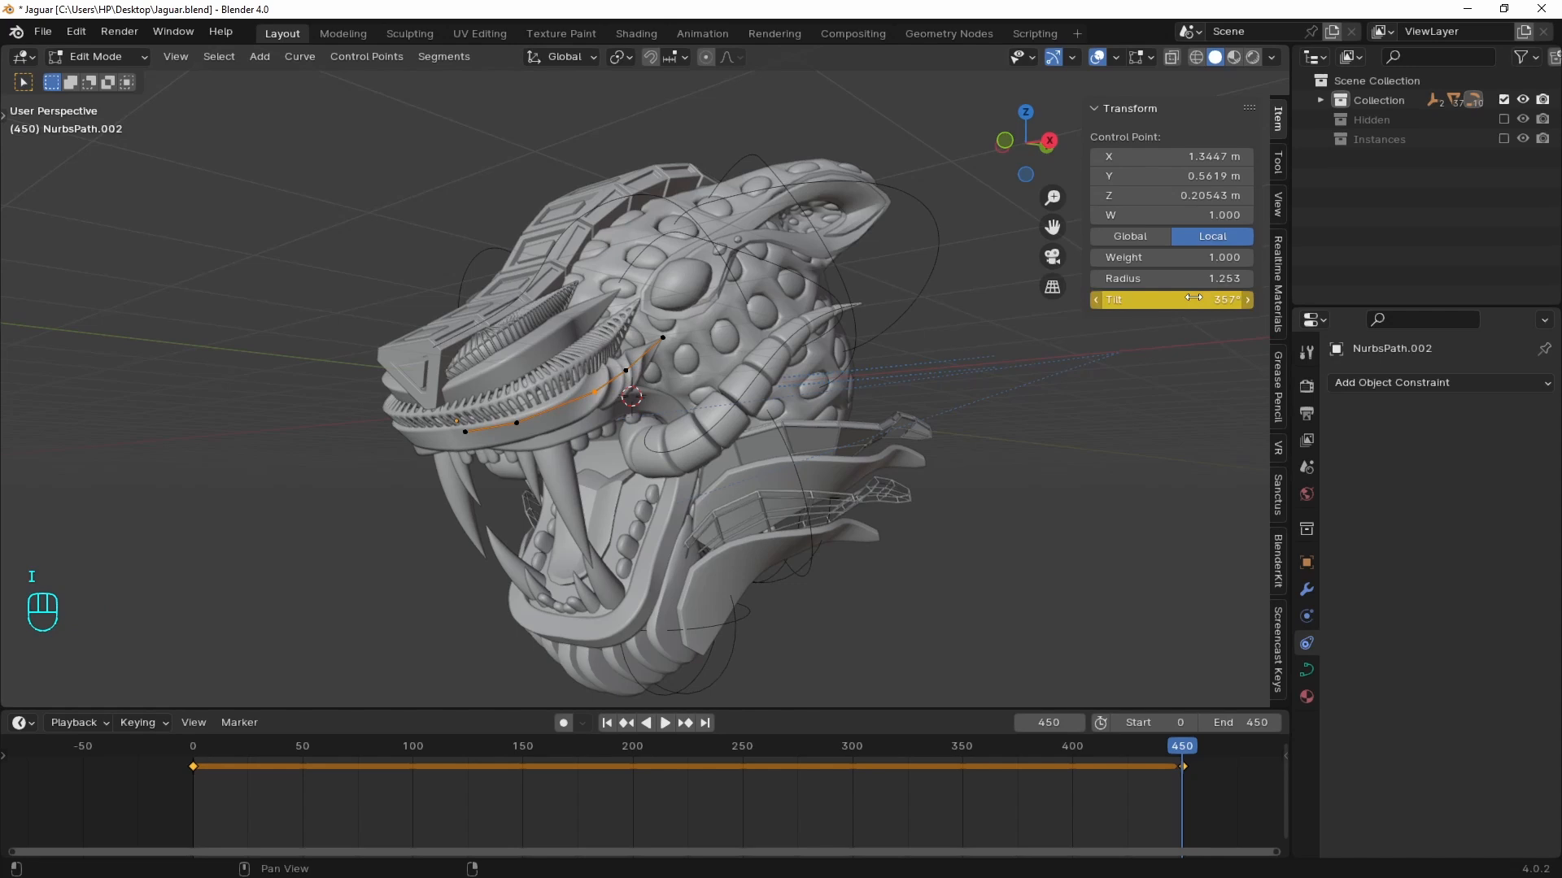
{"action": "left_click", "coordinate": [623, 370]}
{"action": "key", "text": "Return"}
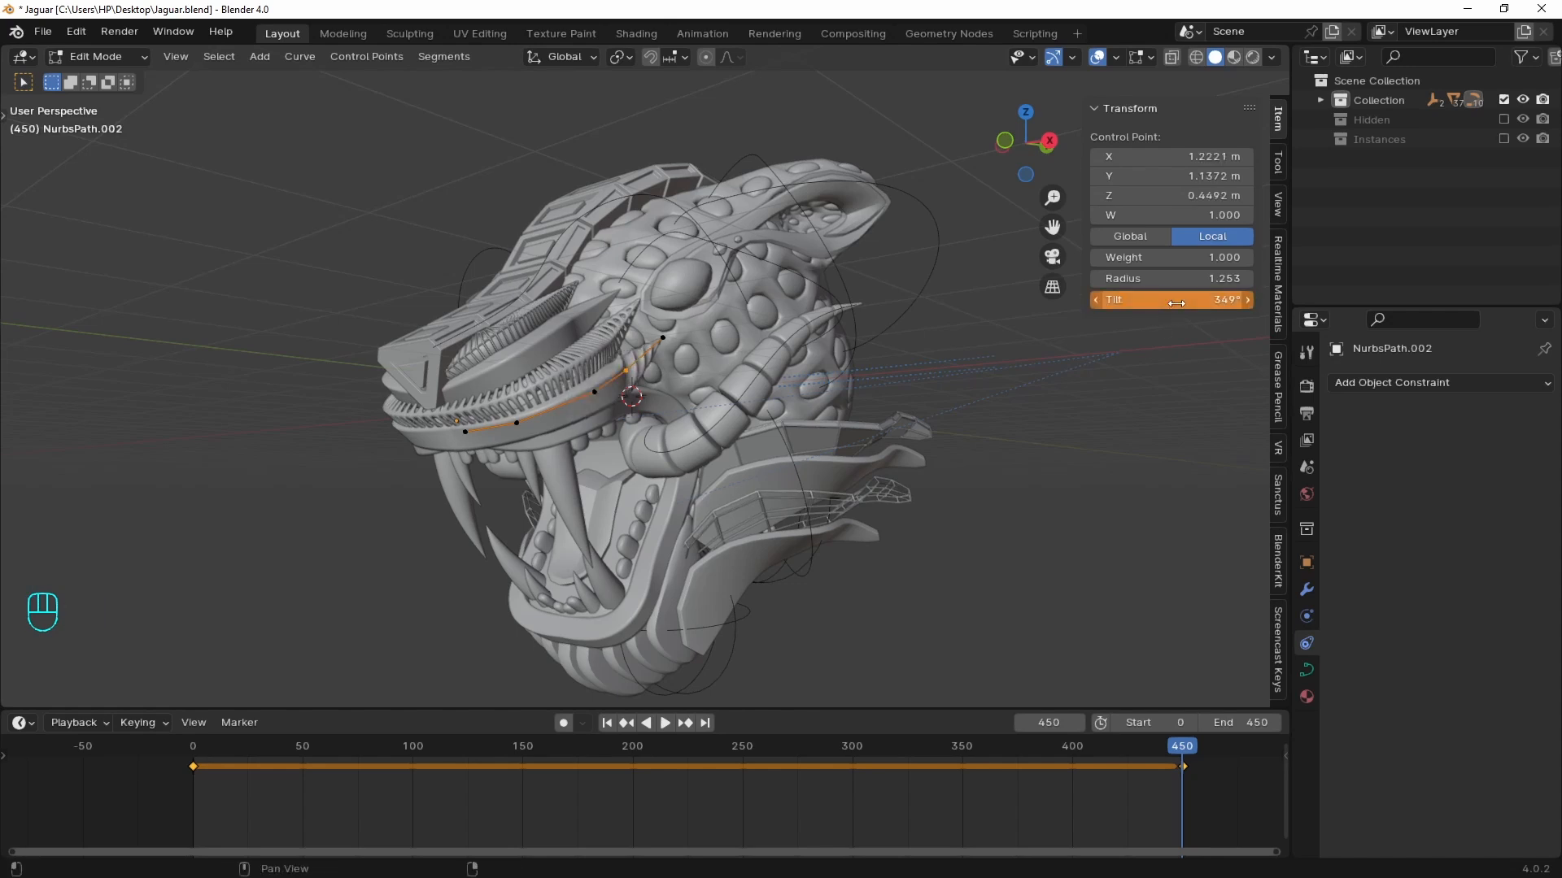
{"action": "left_click", "coordinate": [662, 337]}
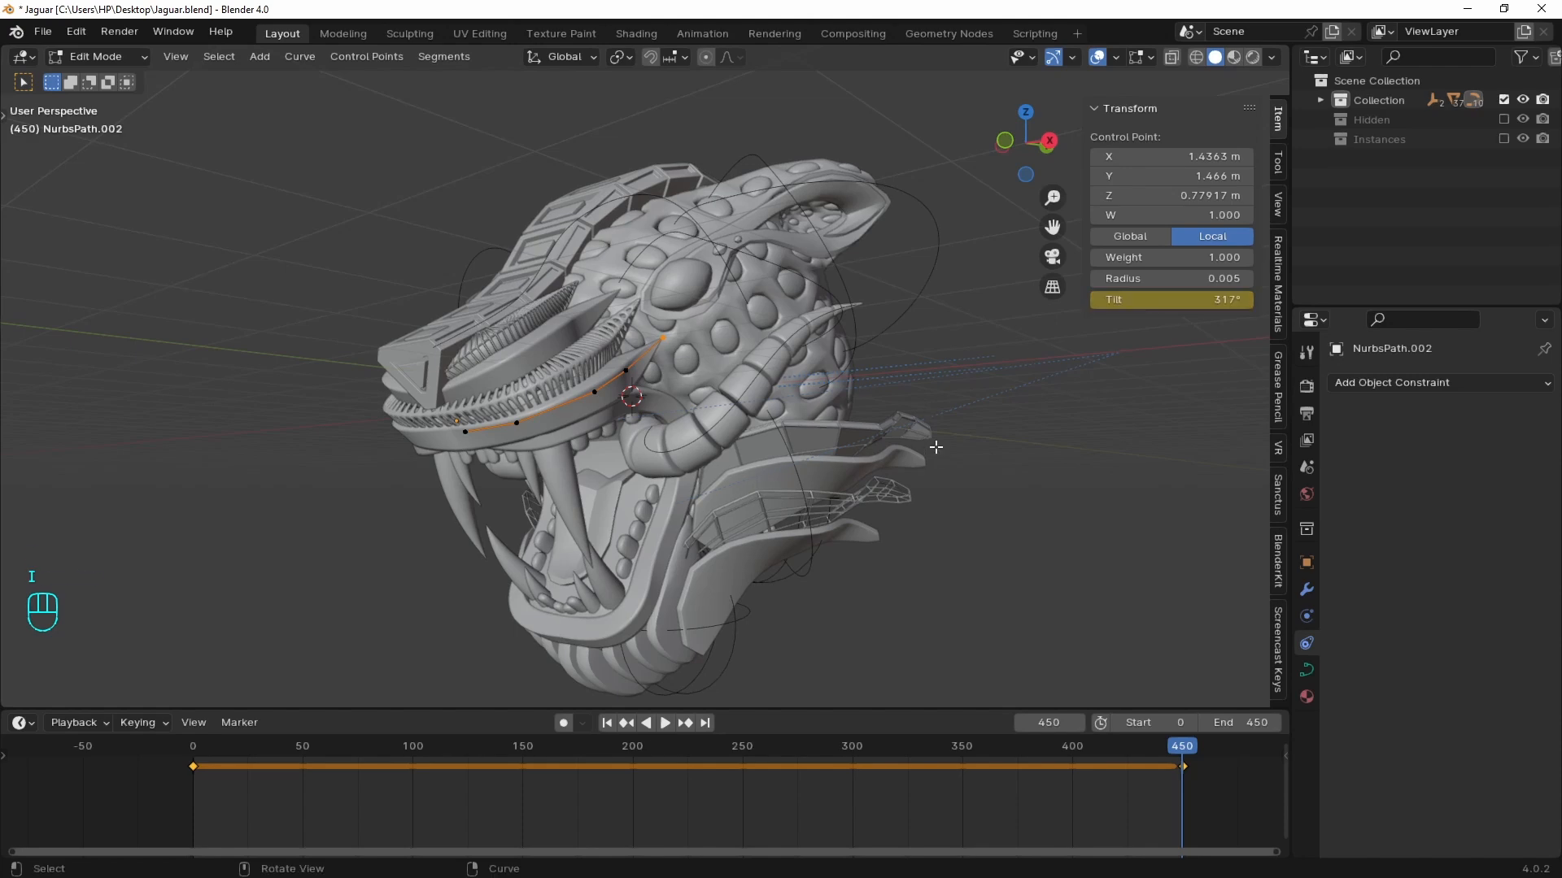
{"action": "key", "text": "space"}
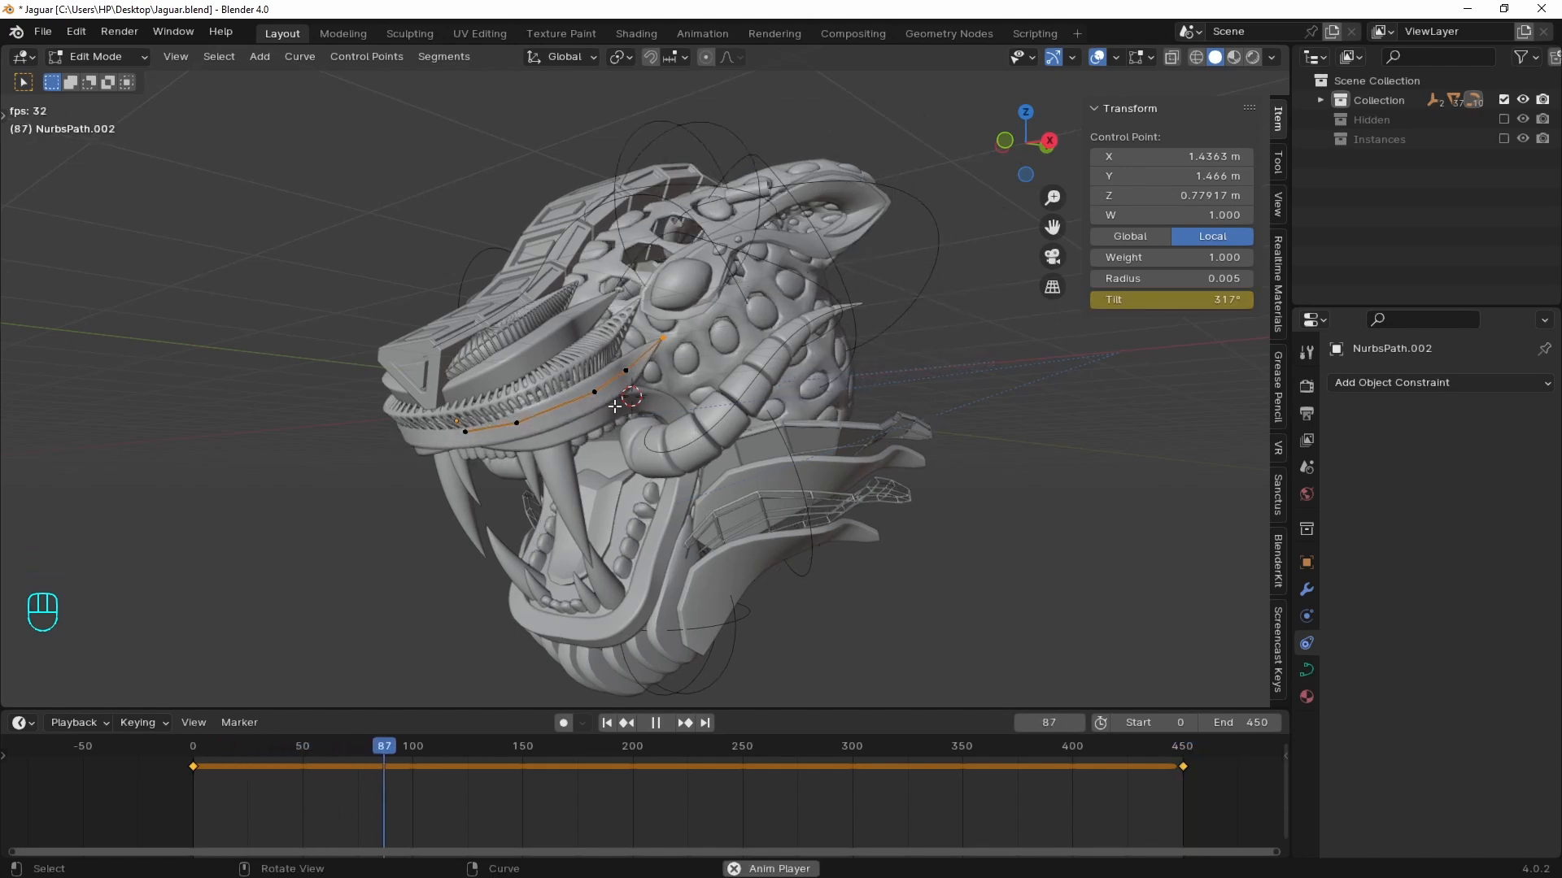
{"action": "key", "text": "space"}
- Open the smooth curve above the ribbed strip on the snout for editing and keyframe each control point's tilt at frame 0
{"action": "middle_click_drag", "start_coordinate": [602, 469], "coordinate": [731, 487]}
{"action": "scroll", "coordinate": [687, 464], "scroll_direction": "up", "scroll_amount": 1}
{"action": "key", "text": "Tab"}
{"action": "left_click", "coordinate": [671, 345]}
{"action": "key", "text": "Tab"}
{"action": "left_click_drag", "start_coordinate": [510, 451], "coordinate": [549, 310]}
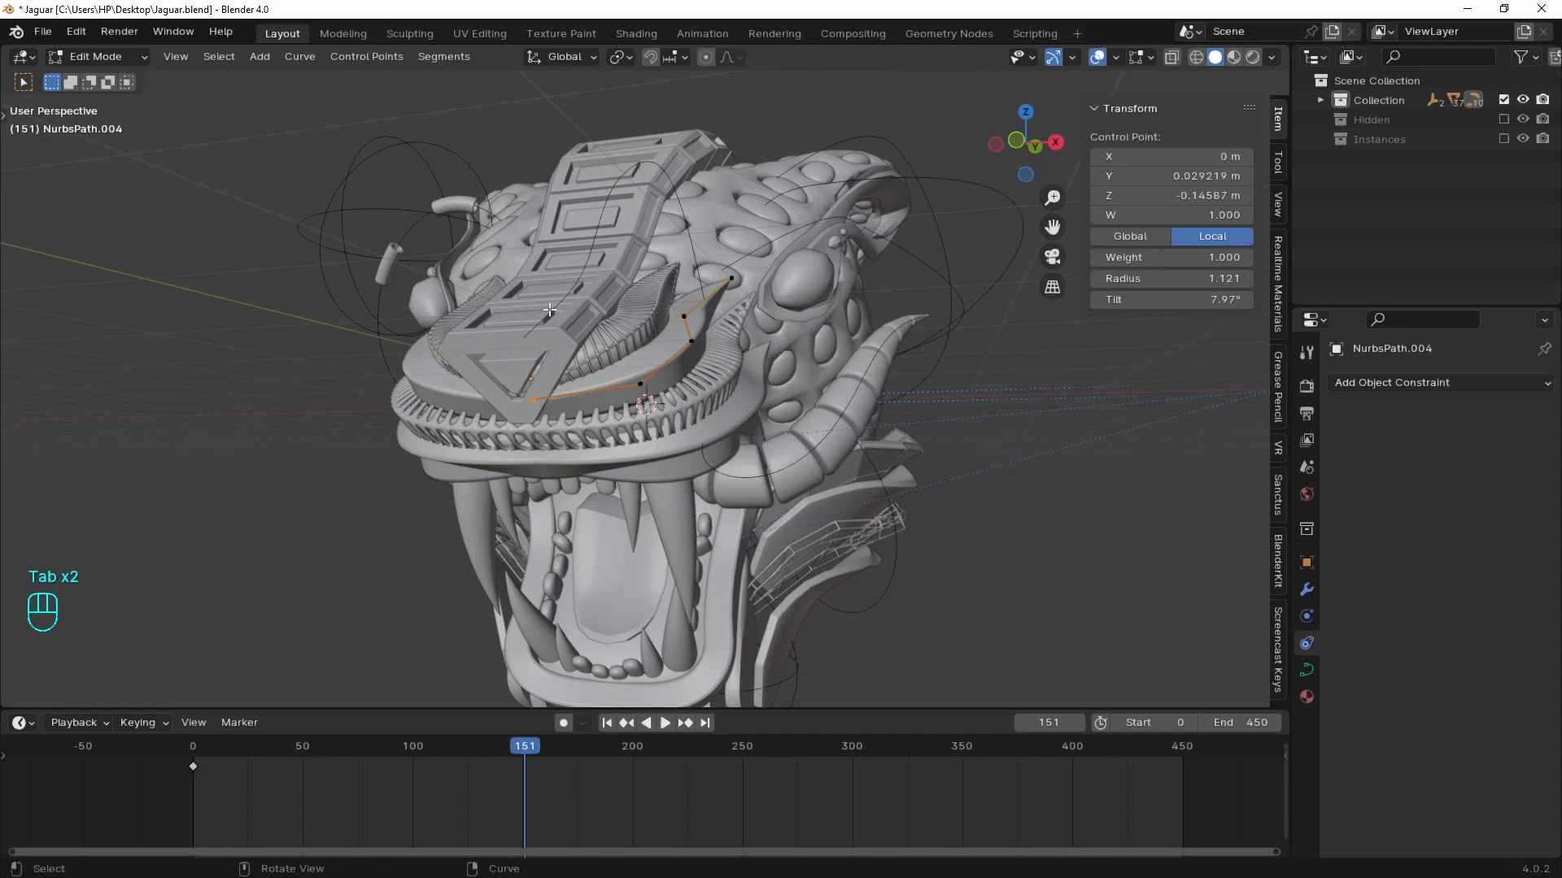
{"action": "key", "text": "shift+Left"}
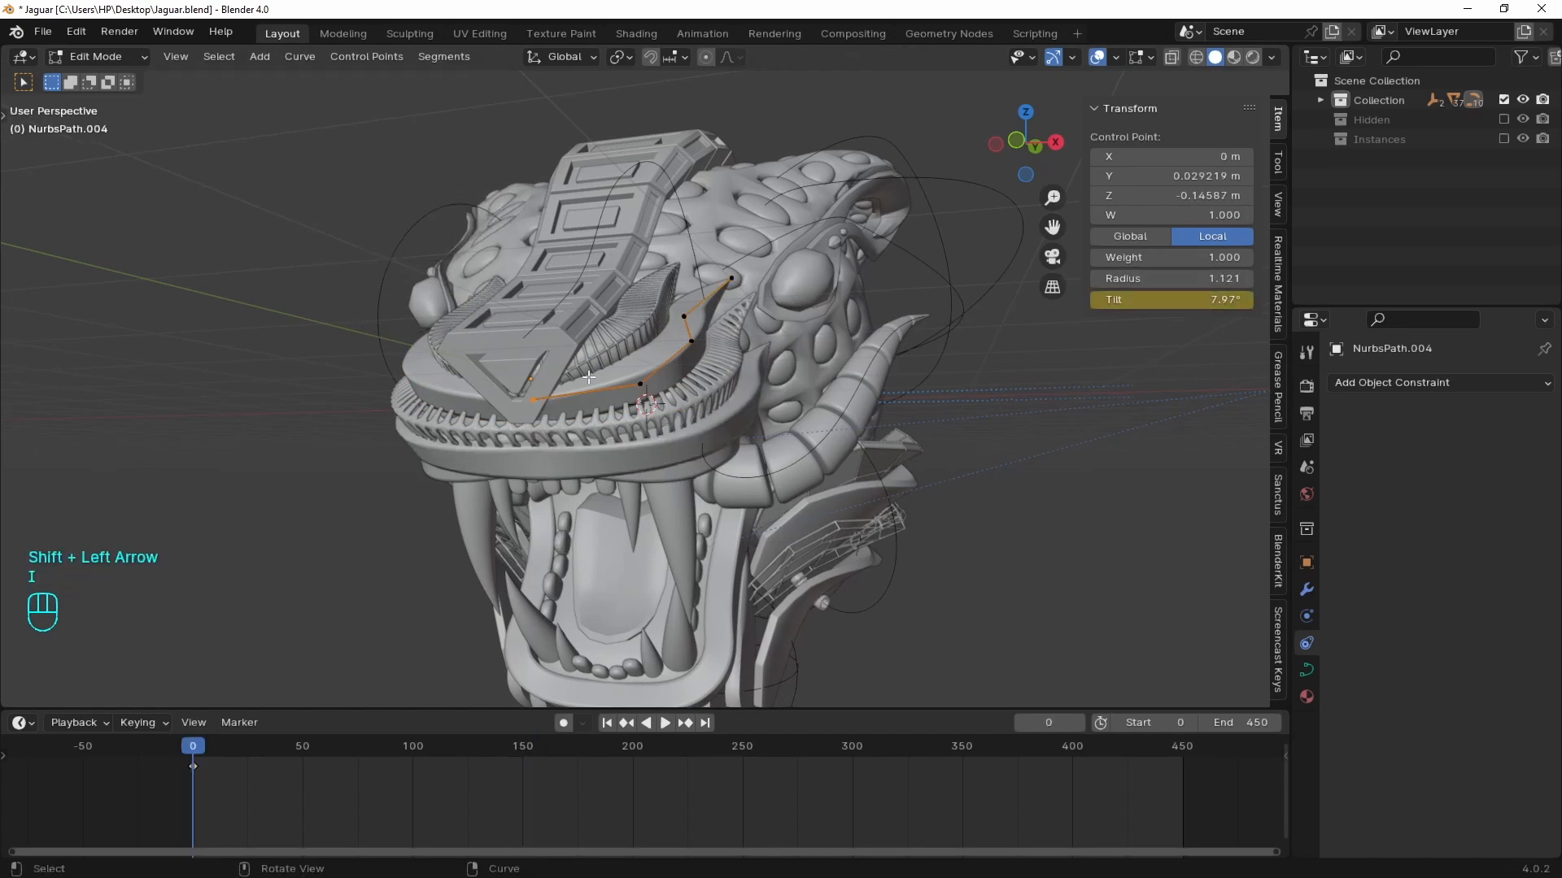
{"action": "left_click", "coordinate": [638, 383]}
{"action": "key", "text": "i"}
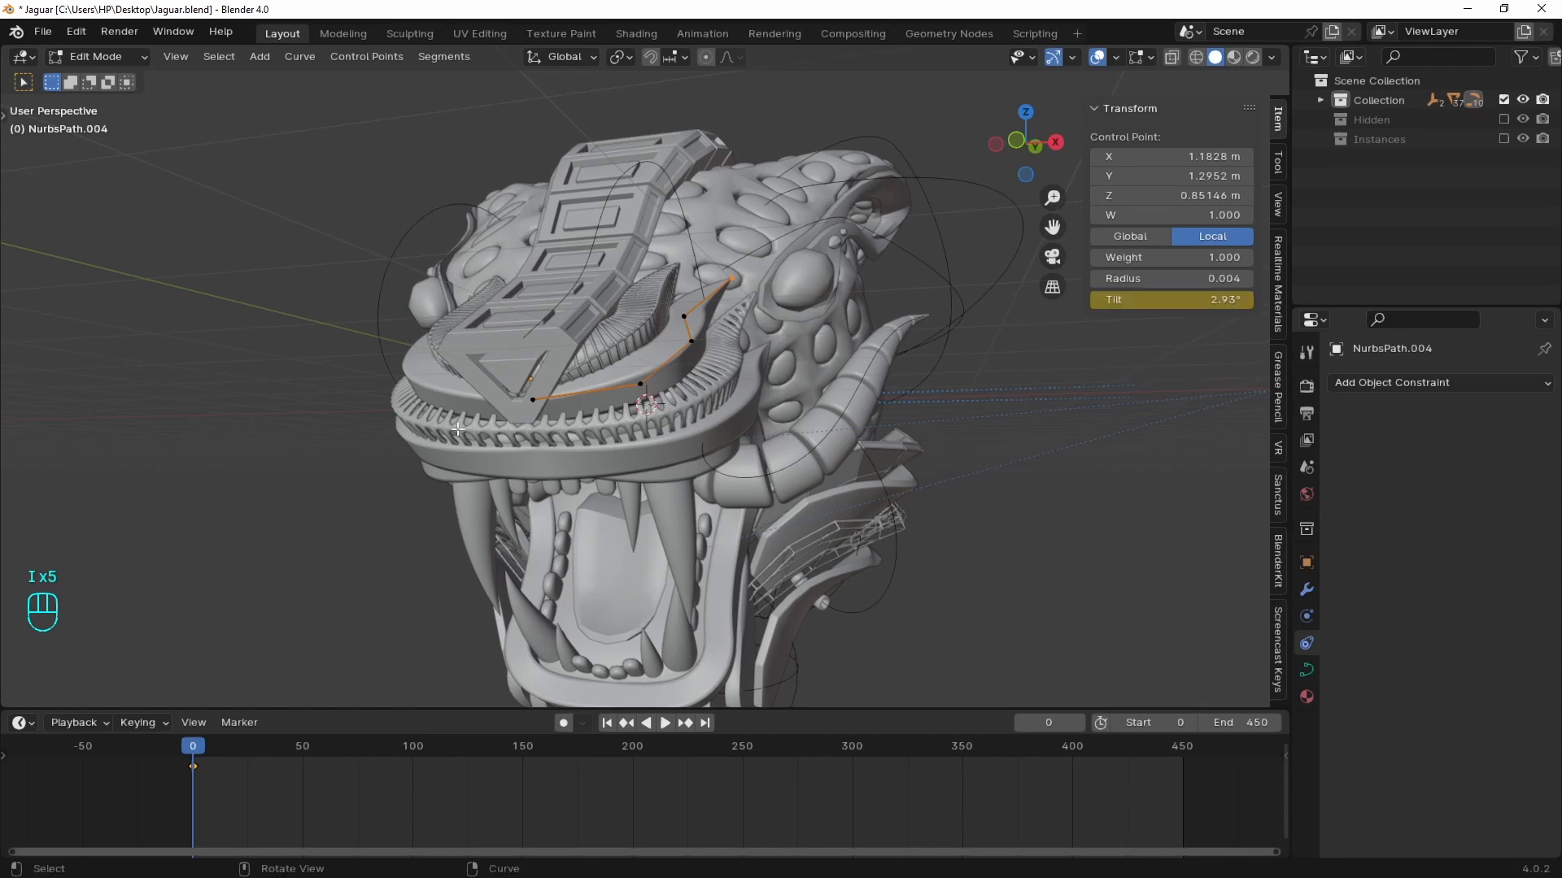
- At frame 450, subtract 360° from the tilt of the snout curve's first two control points and keyframe them
{"action": "key", "text": "shift+Right"}
{"action": "left_click", "coordinate": [1179, 301]}
{"action": "type", "text": "-360"}
{"action": "key", "text": "Return"}
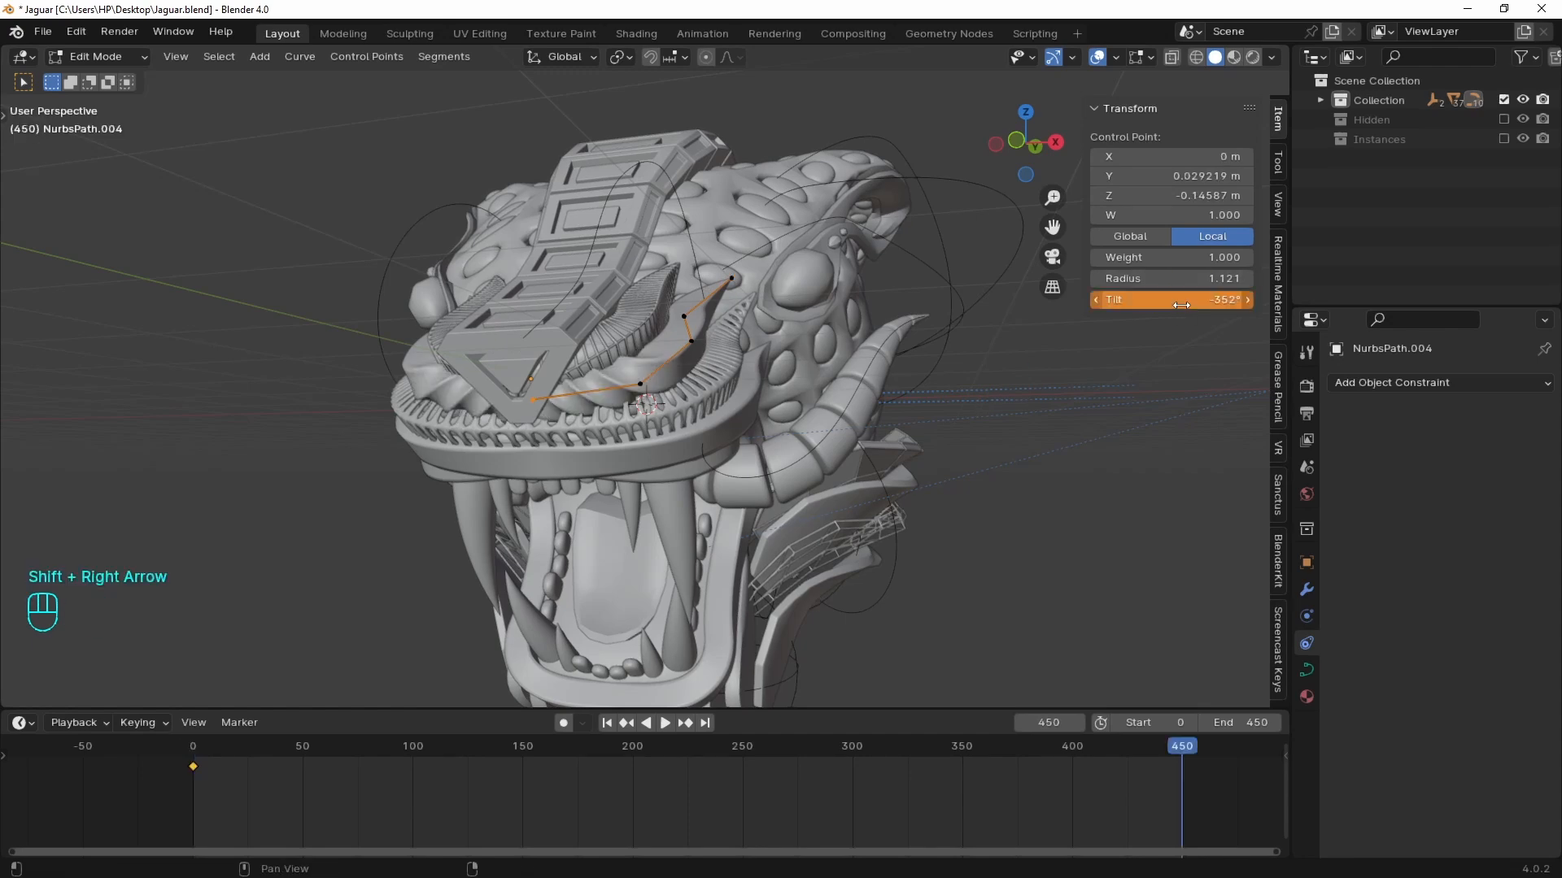
{"action": "key", "text": "i"}
{"action": "left_click", "coordinate": [1186, 301]}
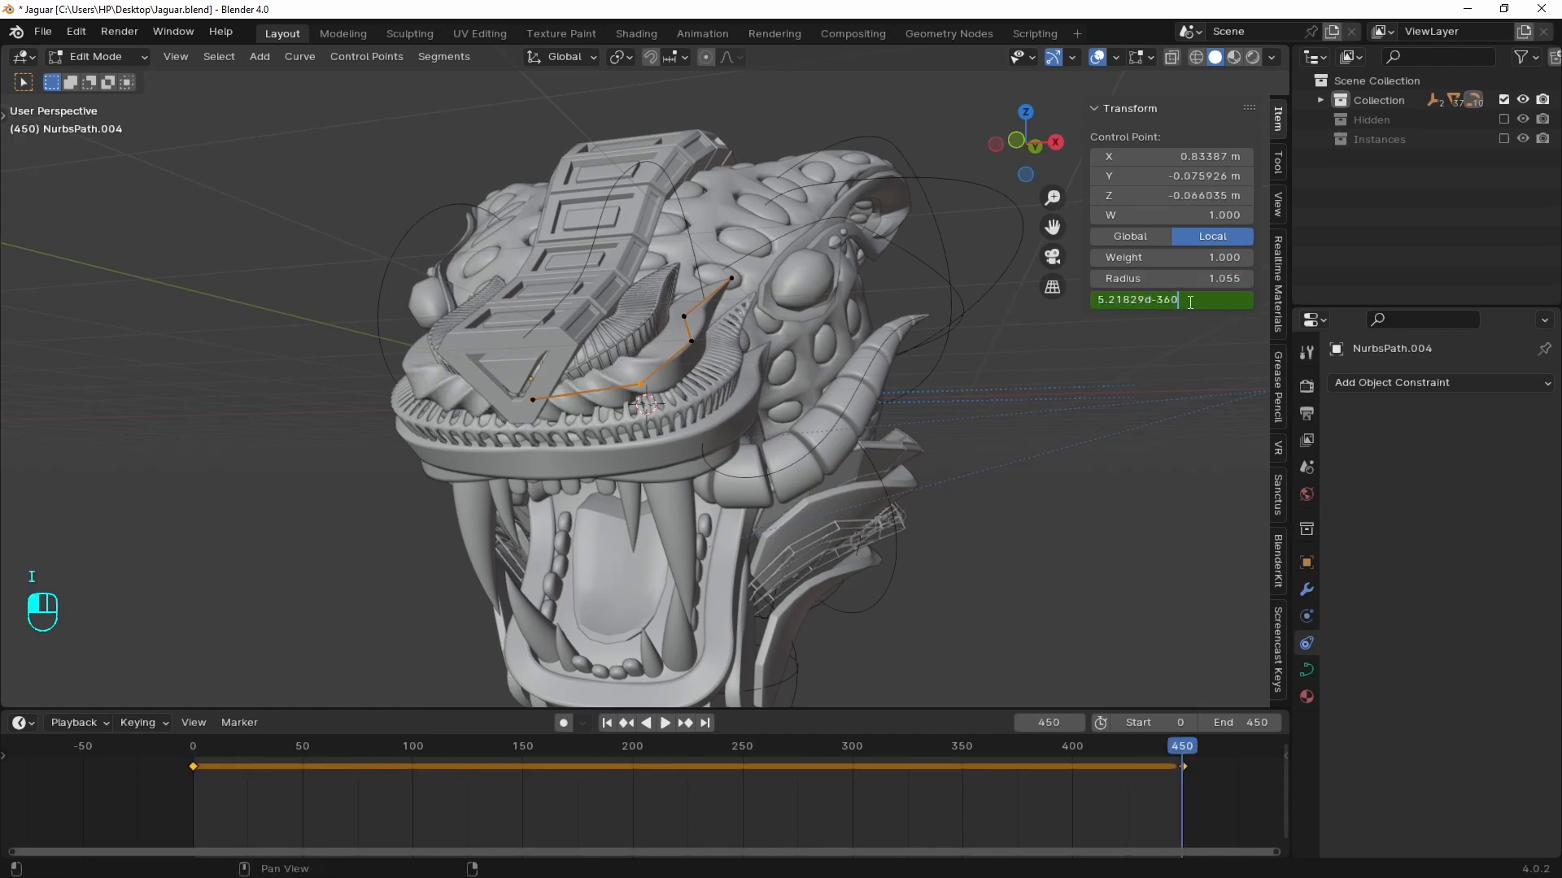
{"action": "key", "text": "Return"}
{"action": "key", "text": "i"}
- Subtract 360° from the tilt of the snout curve's last three control points and keyframe them at frame 450
{"action": "left_click", "coordinate": [698, 346]}
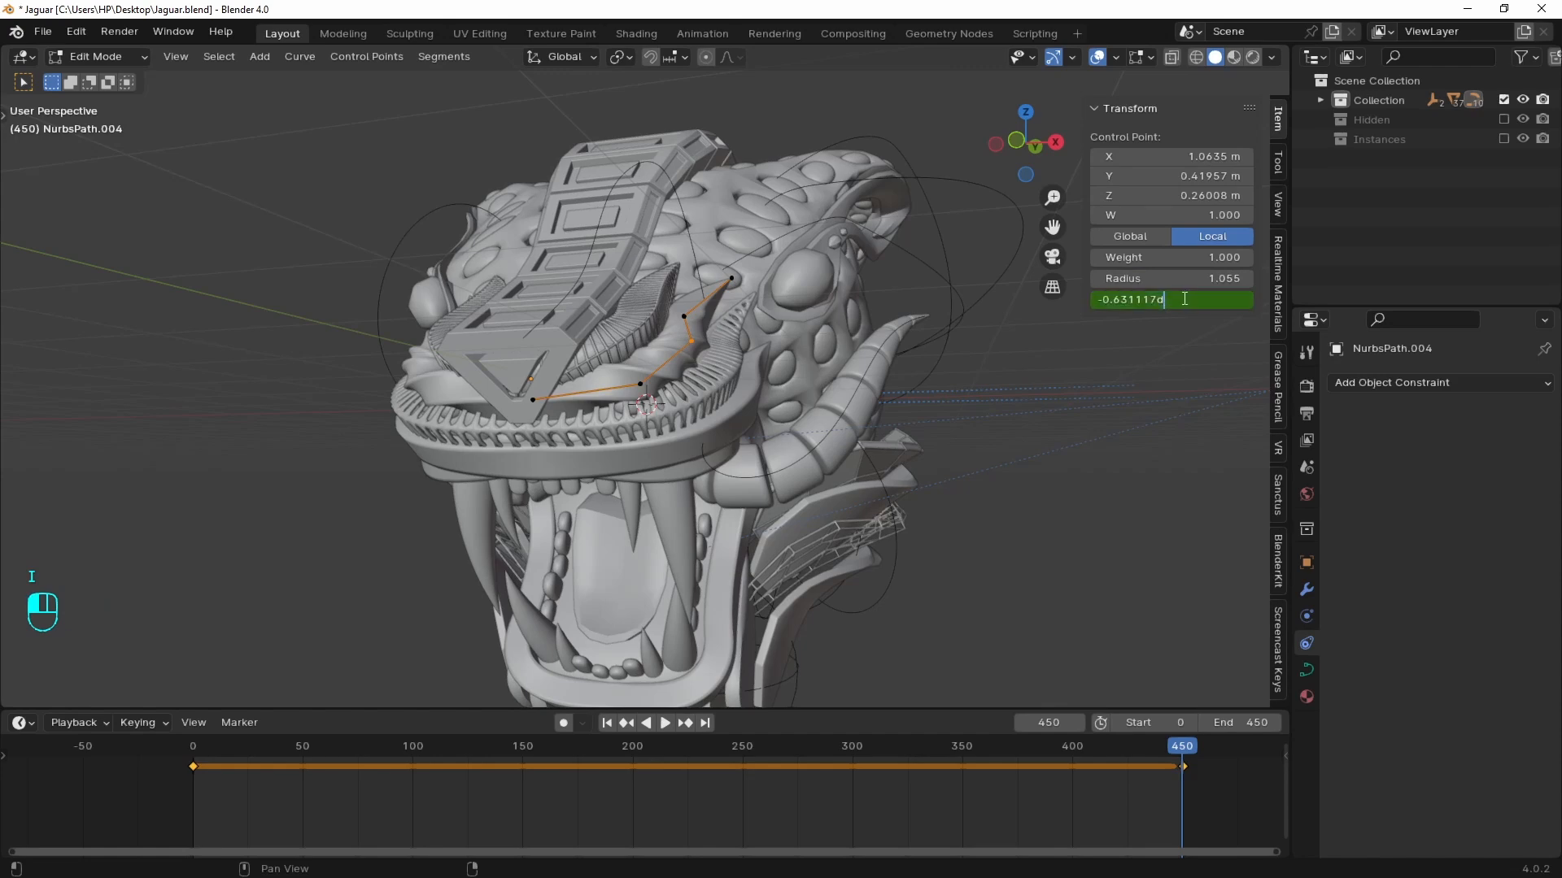
{"action": "type", "text": "-360"}
{"action": "key", "text": "Return"}
{"action": "key", "text": "i"}
{"action": "left_click", "coordinate": [684, 316]}
{"action": "left_click", "coordinate": [1200, 302]}
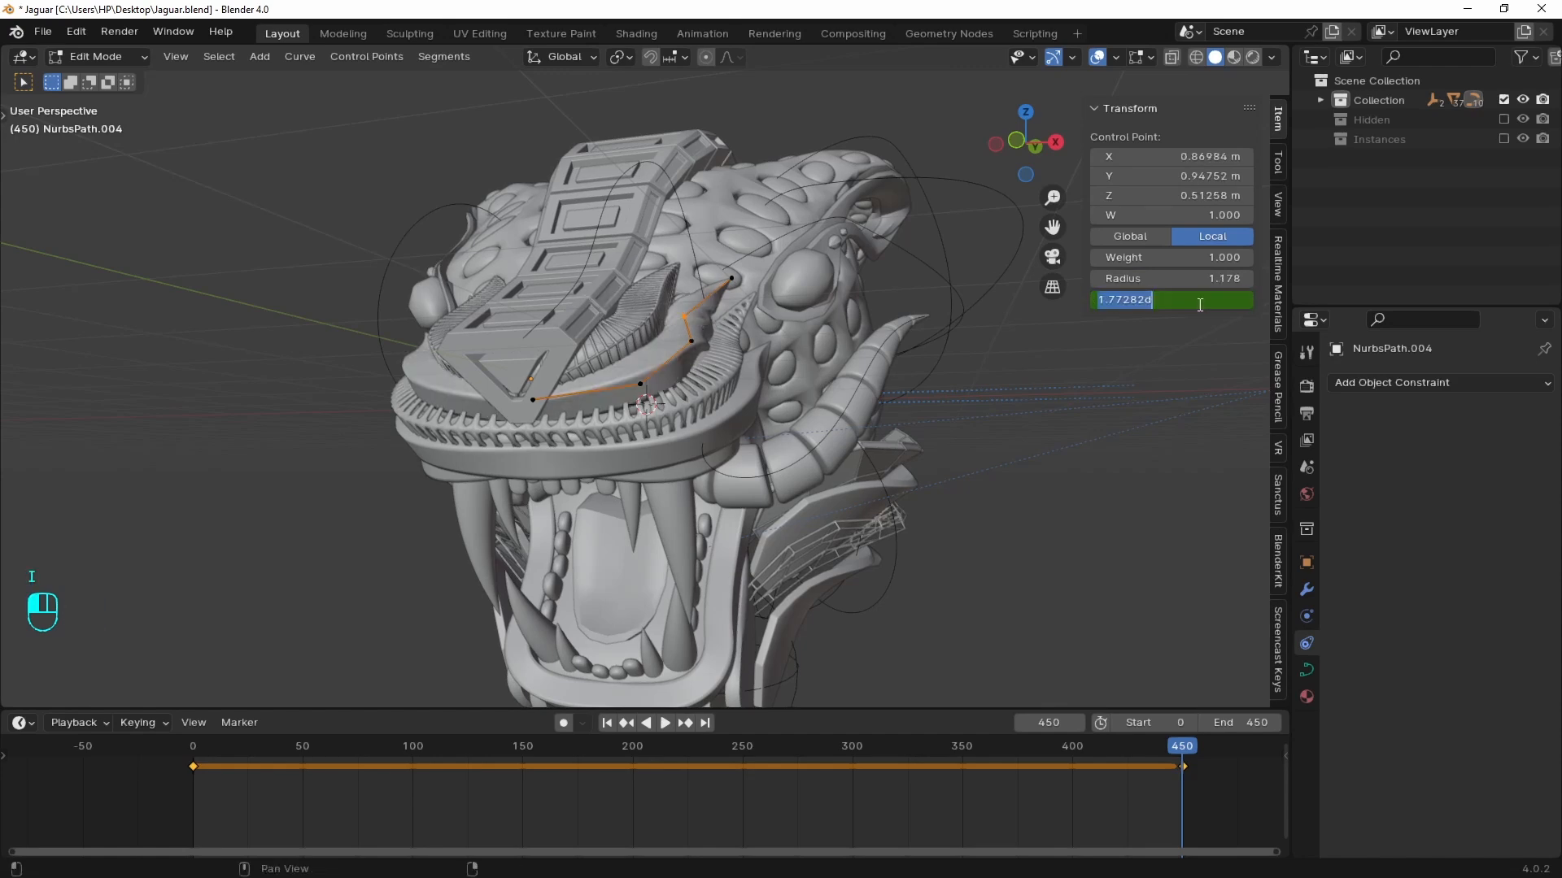
{"action": "key", "text": "Return"}
{"action": "key", "text": "i"}
{"action": "left_click", "coordinate": [731, 278]}
{"action": "left_click", "coordinate": [1185, 301]}
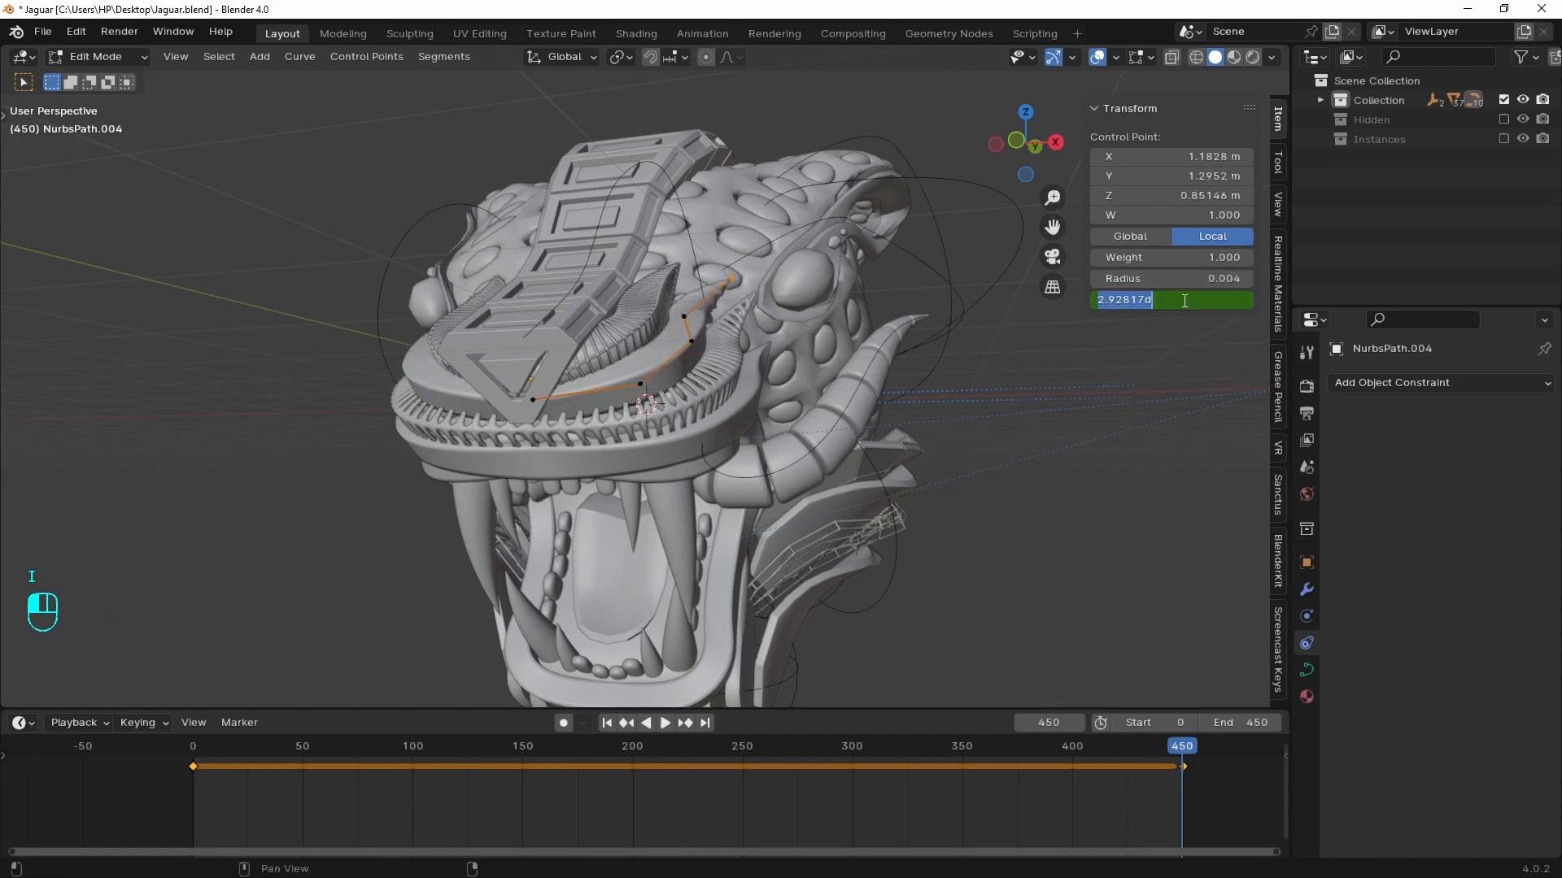
{"action": "key", "text": "Return"}
{"action": "key", "text": "i"}
- Preview the twisting curves, return to Object Mode at frame 0, and select the ribbed strip above the upper lip
{"action": "key", "text": "space"}
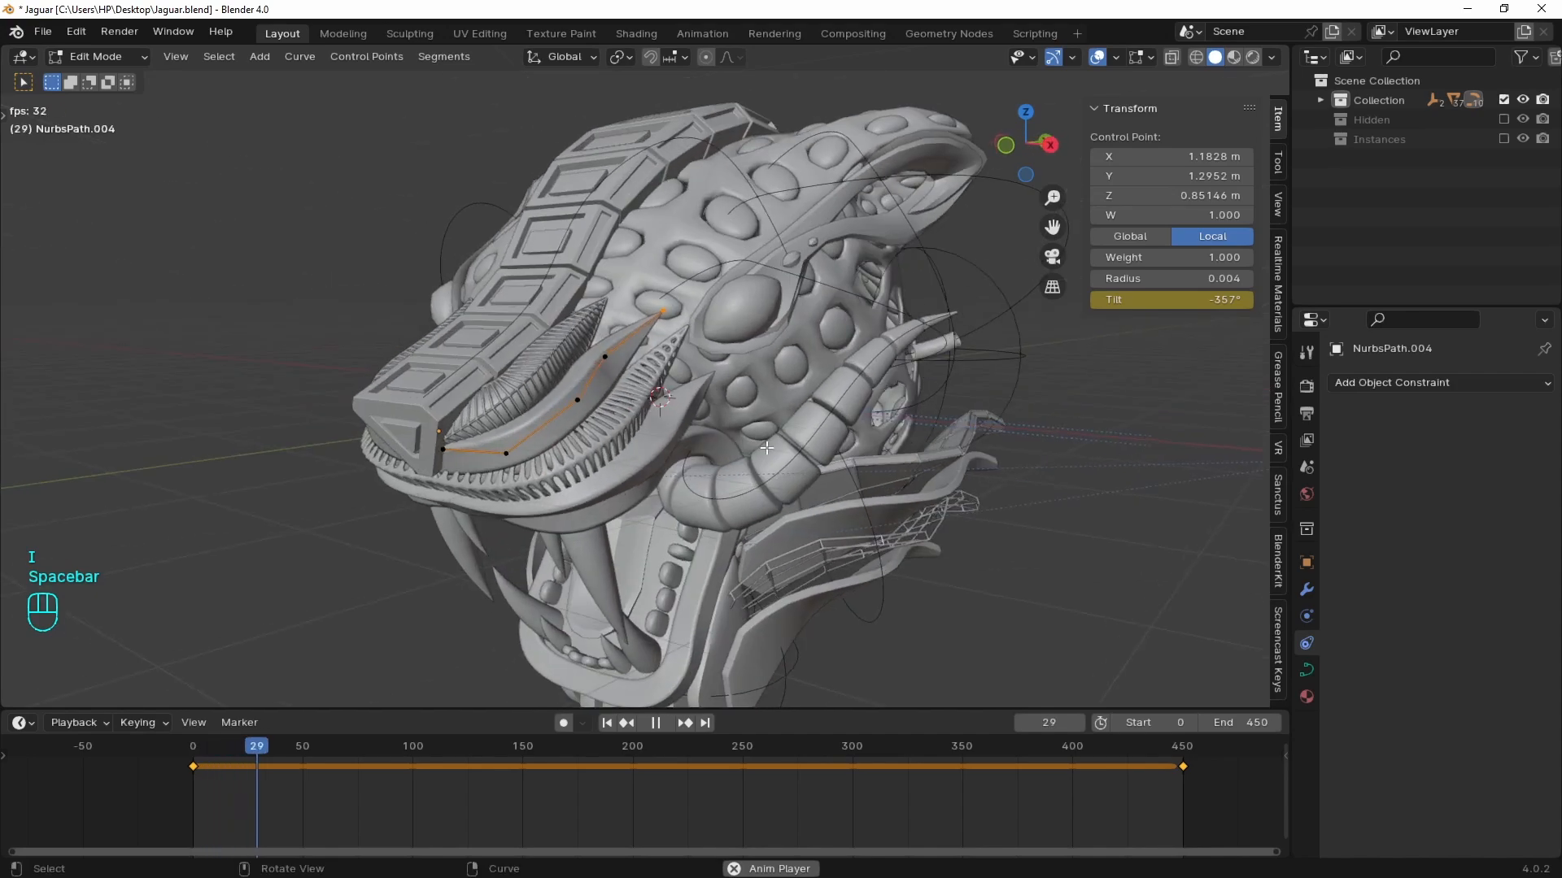
{"action": "middle_click_drag", "start_coordinate": [770, 417], "coordinate": [809, 415]}
{"action": "scroll", "coordinate": [810, 415], "scroll_direction": "down", "scroll_amount": 3}
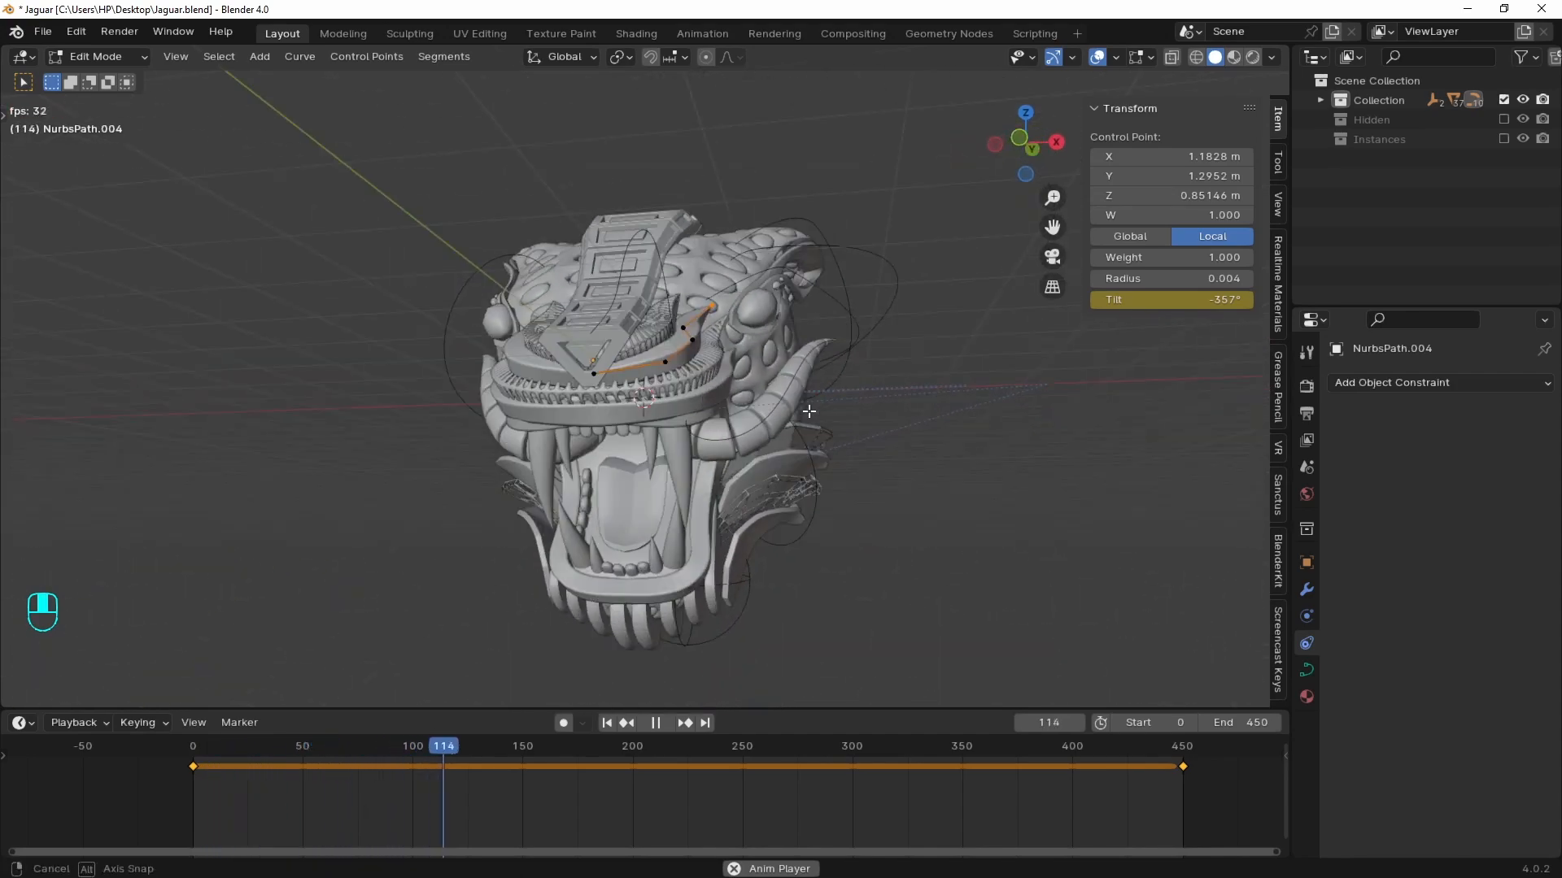
{"action": "key", "text": "Tab"}
{"action": "middle_click_drag", "start_coordinate": [947, 359], "coordinate": [691, 511]}
{"action": "scroll", "coordinate": [645, 422], "scroll_direction": "up", "scroll_amount": 4}
{"action": "key", "text": "space"}
{"action": "key", "text": "shift+Left"}
{"action": "left_click", "coordinate": [692, 443]}
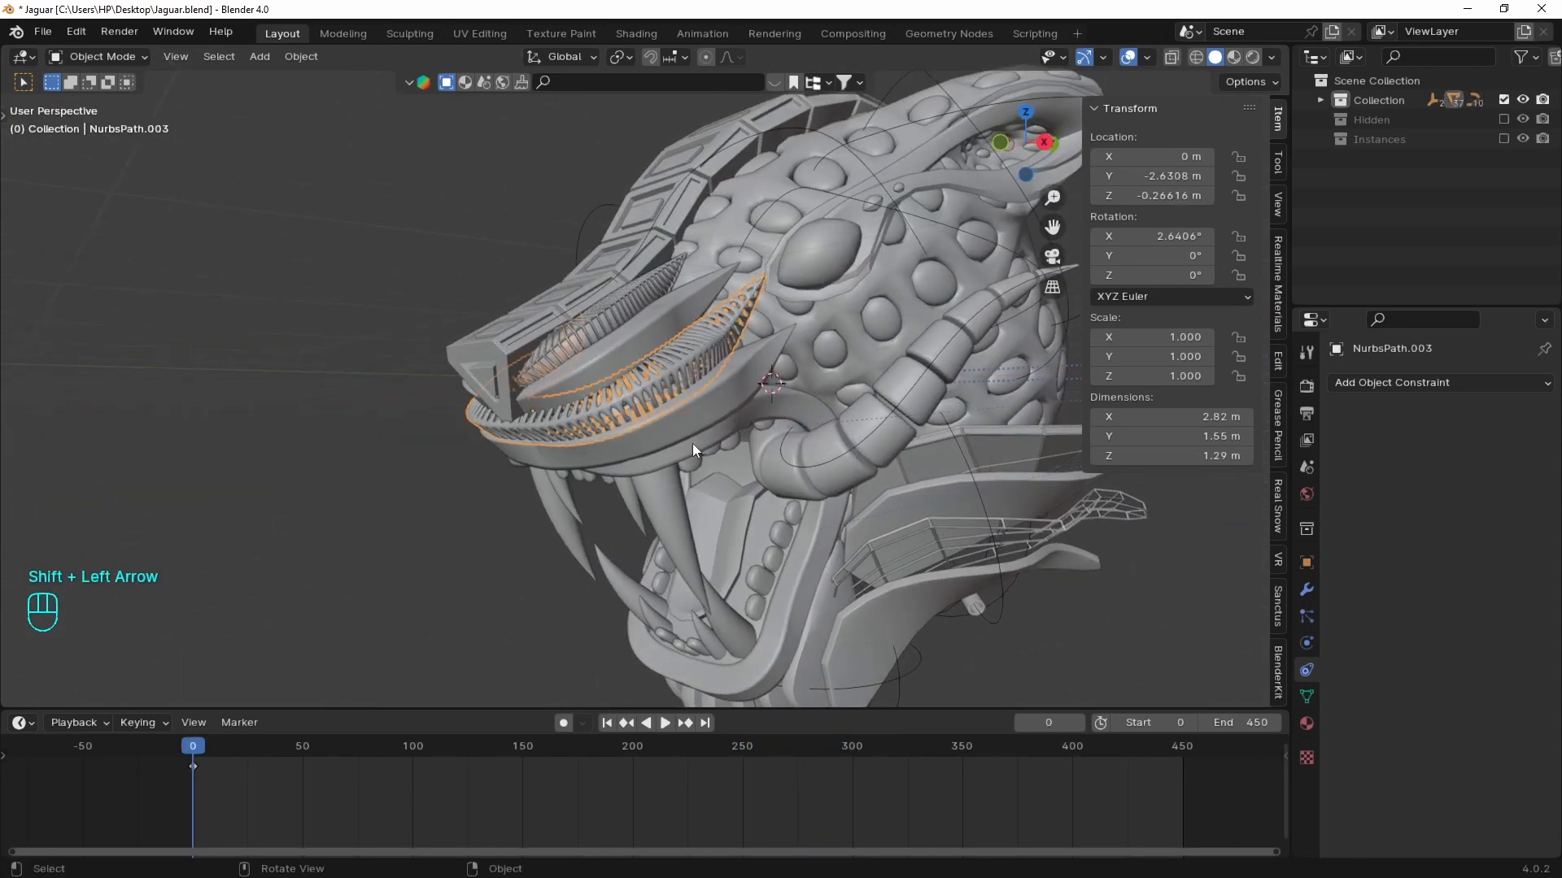
- Turn off the scene's Simplify option in the render settings
{"action": "left_click", "coordinate": [1308, 590]}
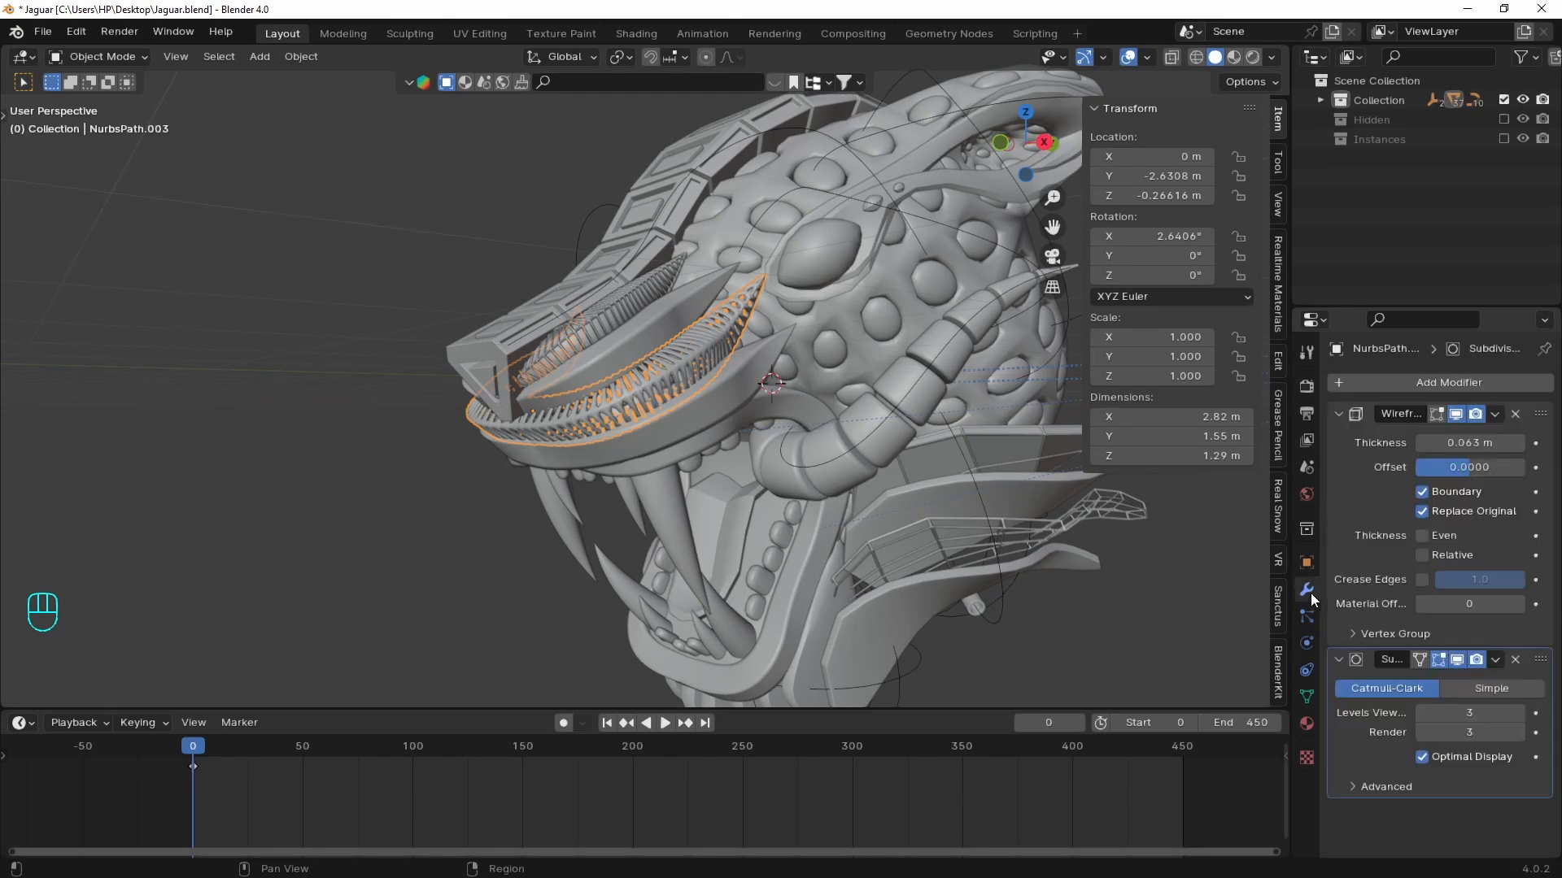
{"action": "middle_click_drag", "start_coordinate": [733, 417], "coordinate": [769, 420]}
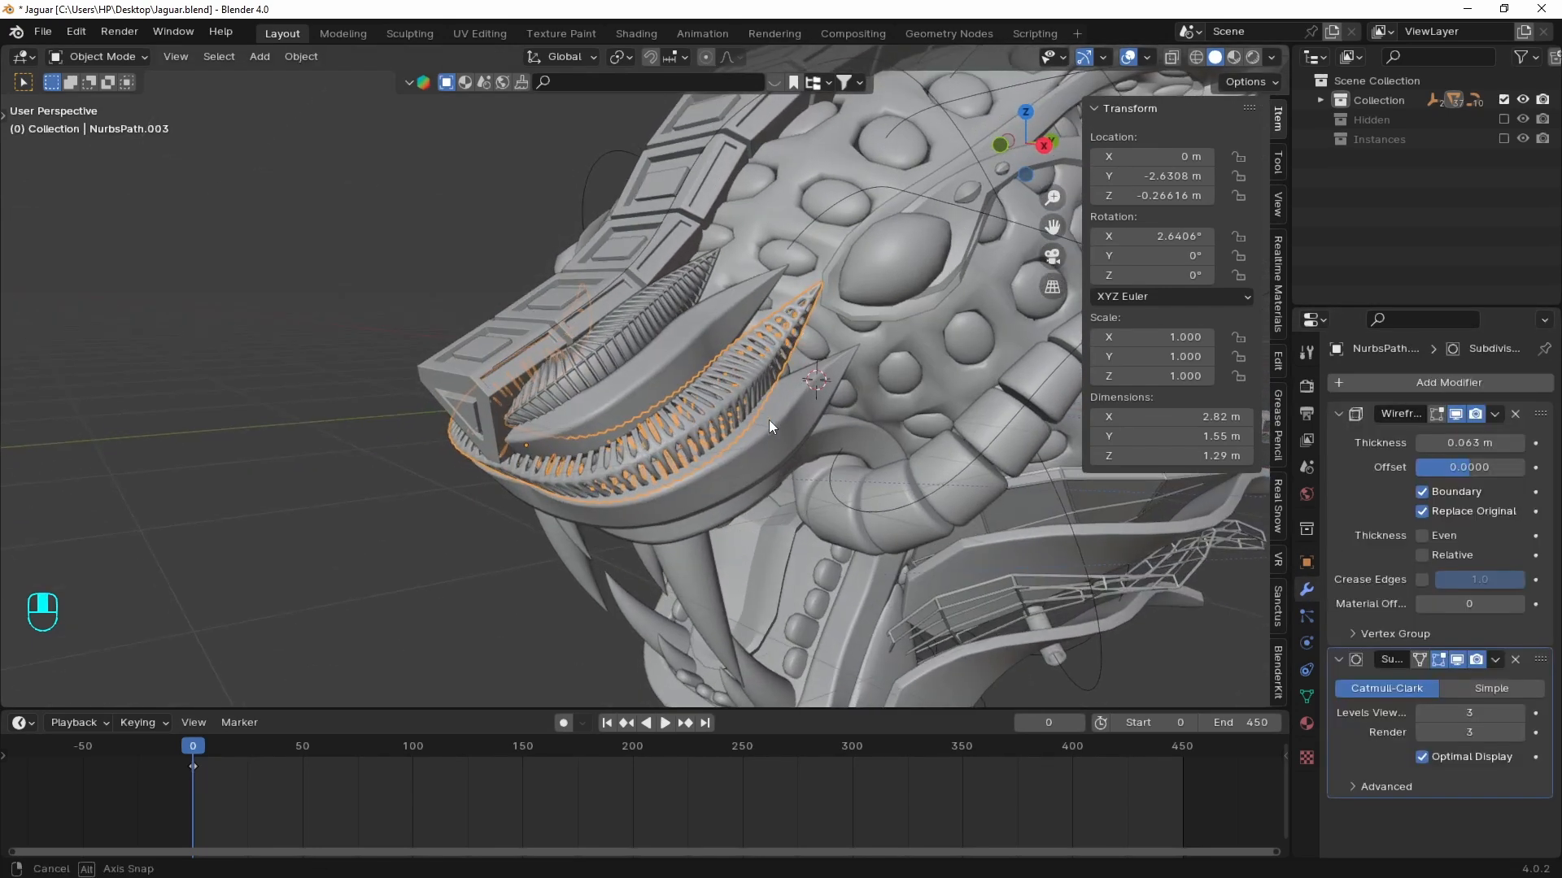
{"action": "left_click", "coordinate": [1305, 388]}
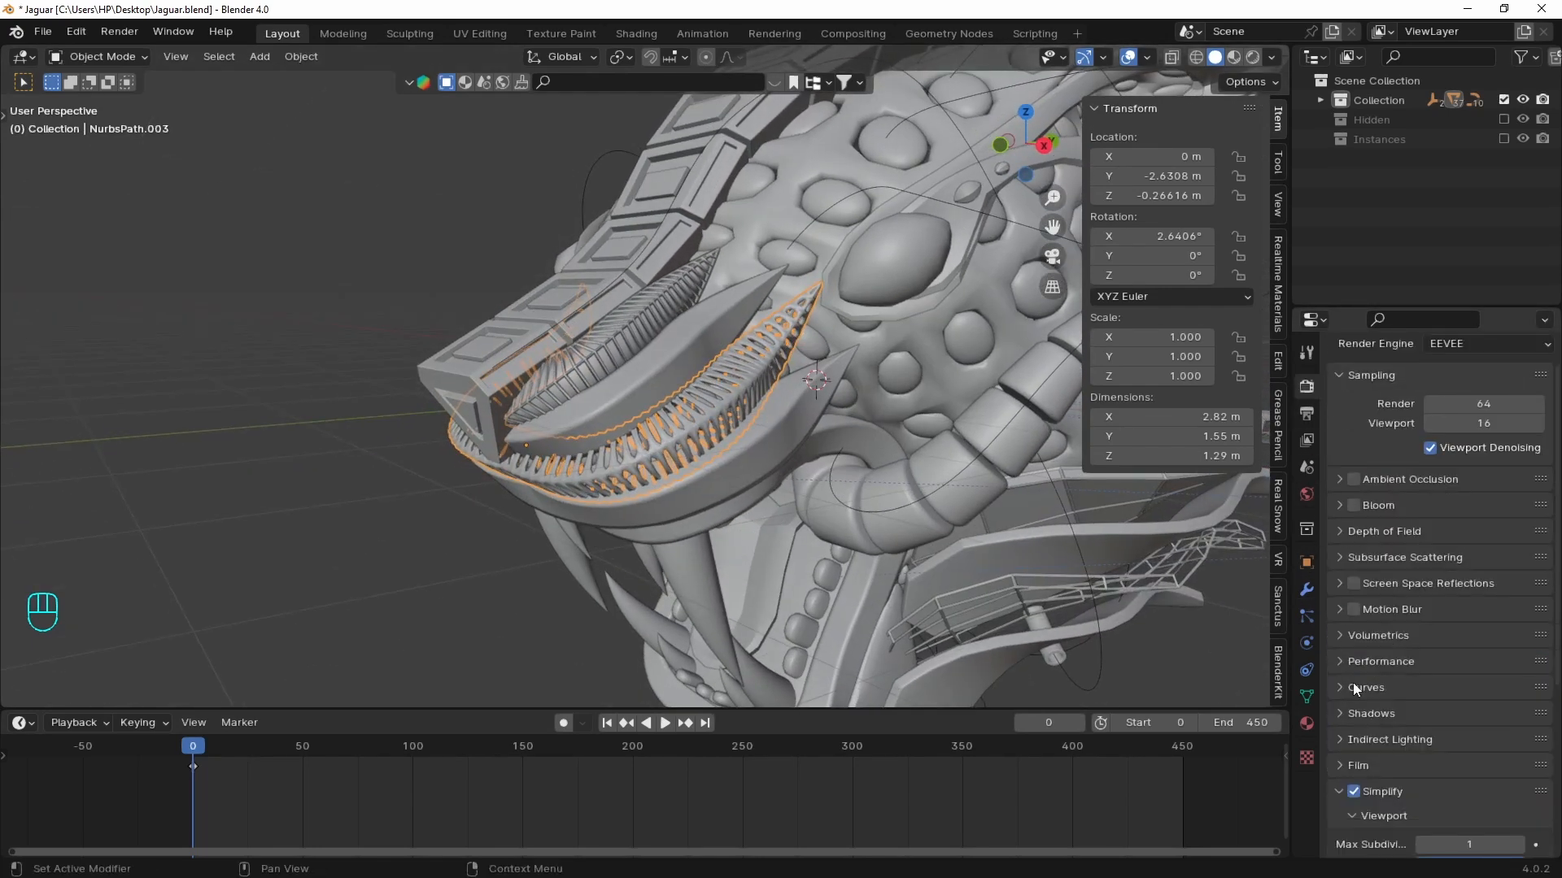
{"action": "left_click", "coordinate": [1354, 793]}
{"action": "scroll", "coordinate": [798, 525], "scroll_direction": "up", "scroll_amount": 1}
- Set the Wireframe modifier thickness of NurbsPath.003 to 0.041 m and keyframe it at frame 0
{"action": "left_click", "coordinate": [1307, 590]}
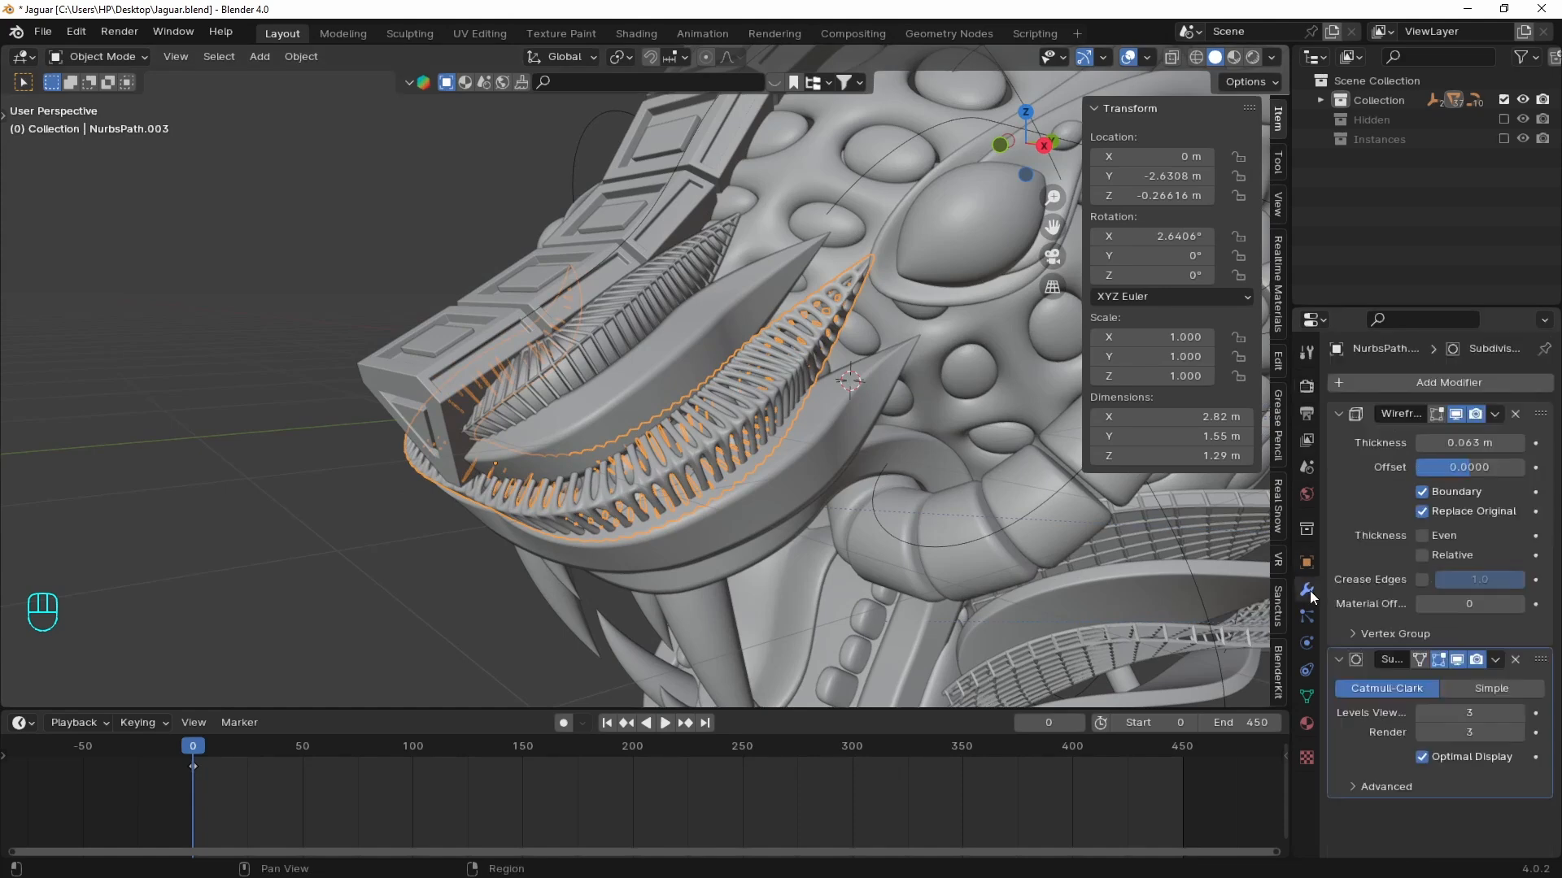
{"action": "mouse_move", "coordinate": [1480, 444]}
{"action": "left_mouse_down"}
{"action": "mouse_move", "coordinate": [1495, 444]}
{"action": "mouse_move", "coordinate": [1472, 444]}
{"action": "left_mouse_up"}
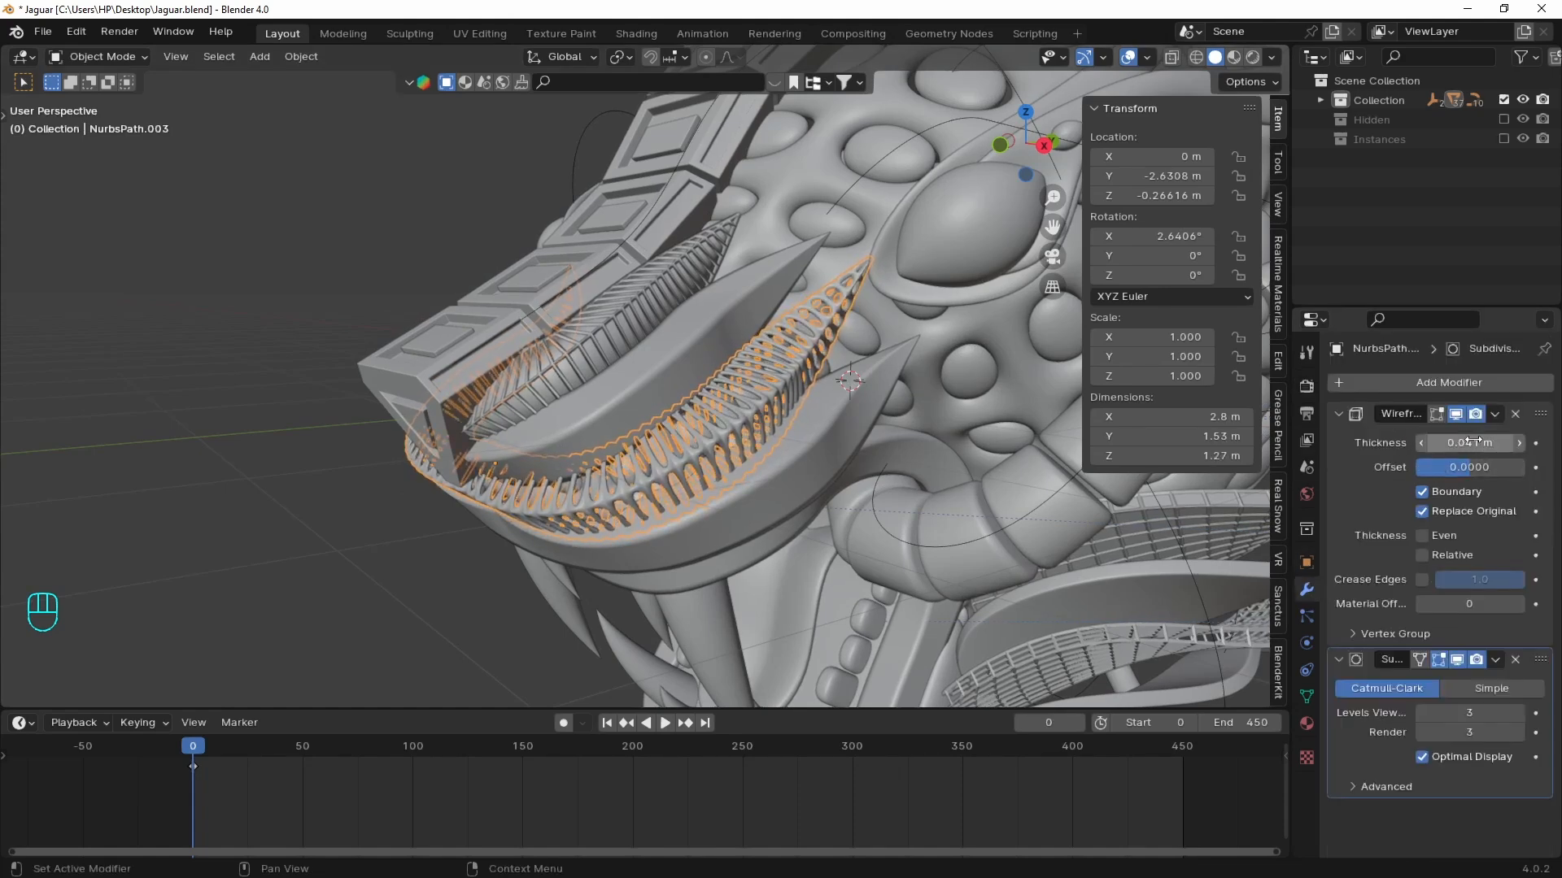
{"action": "key", "text": "i"}
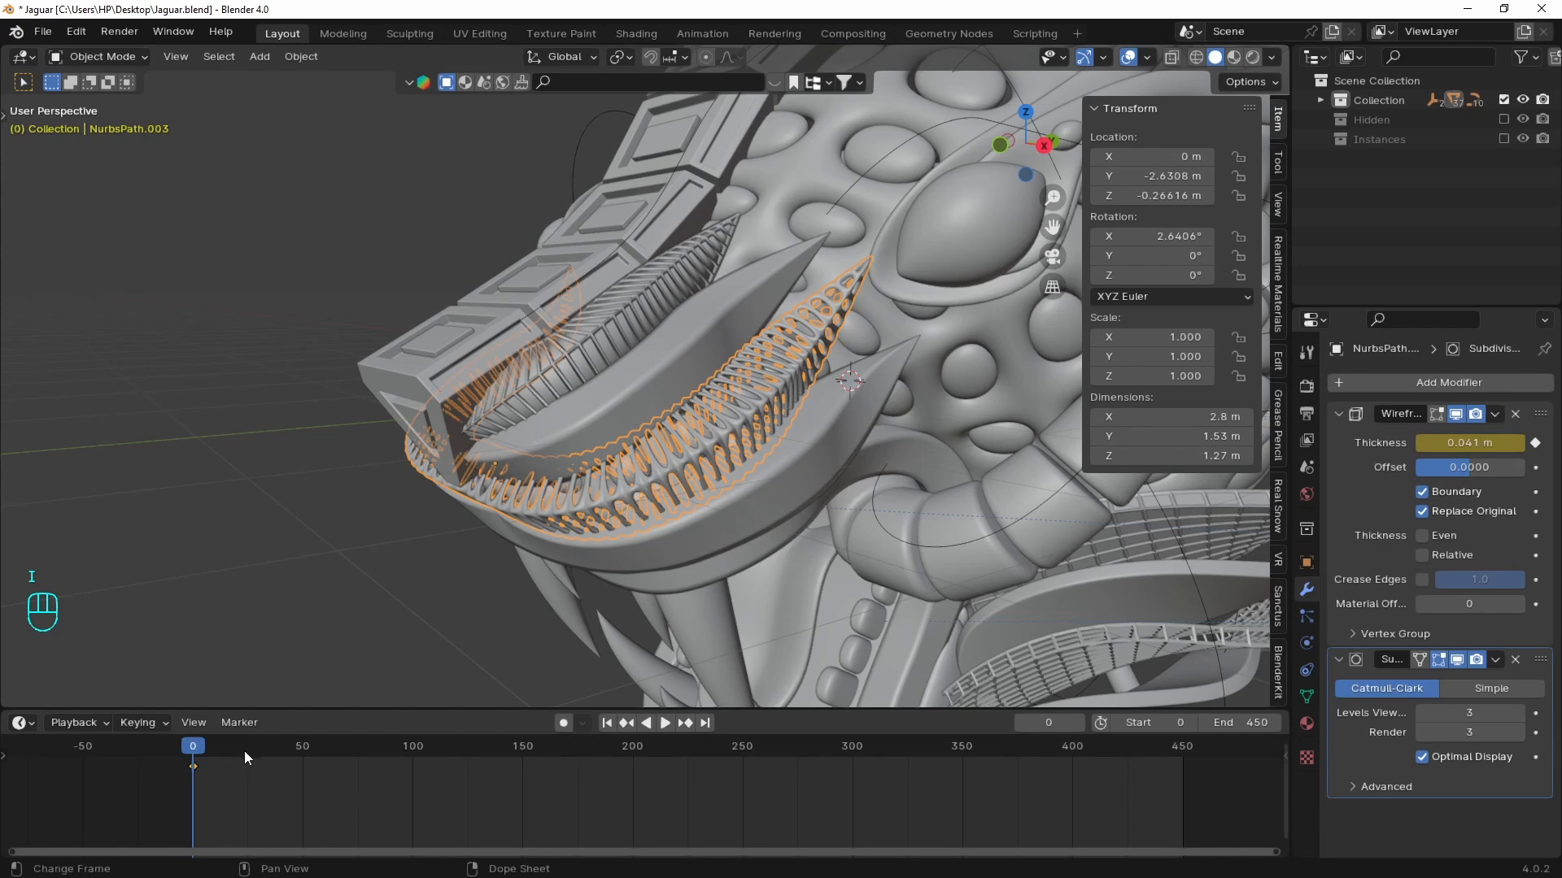
- Go to frame 50, set the Wireframe thickness to 0.07 m and insert a keyframe for it
{"action": "key", "text": "space"}
{"action": "left_click", "coordinate": [1052, 720]}
{"action": "type", "text": "25"}
{"action": "key", "text": "Return"}
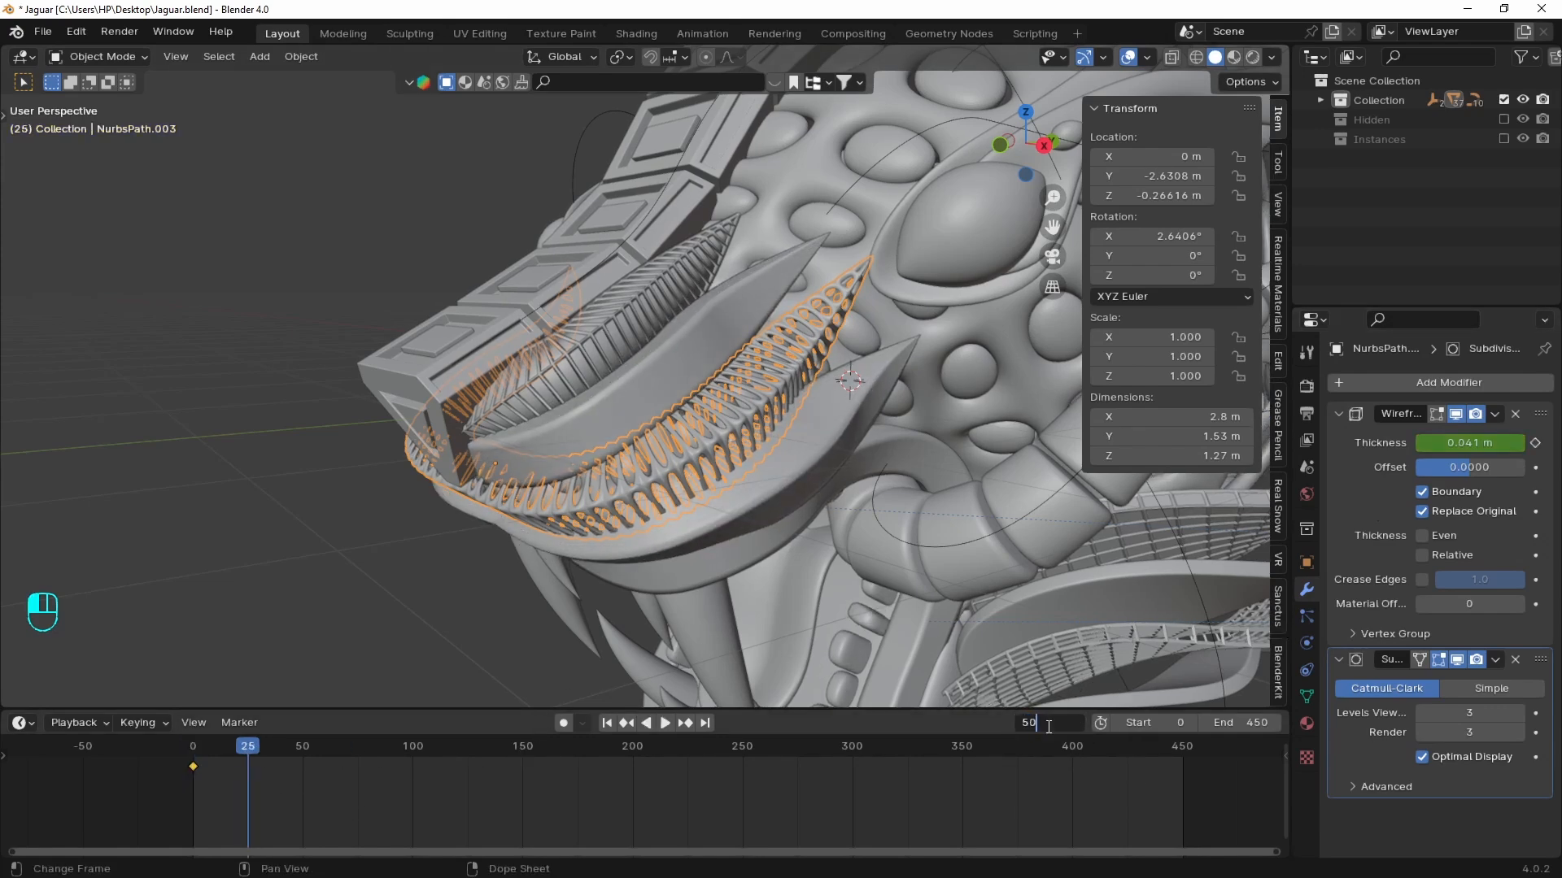
{"action": "left_click", "coordinate": [1048, 726]}
{"action": "type", "text": "50"}
{"action": "key", "text": "Return"}
{"action": "left_click_drag", "start_coordinate": [1462, 446], "coordinate": [1513, 445]}
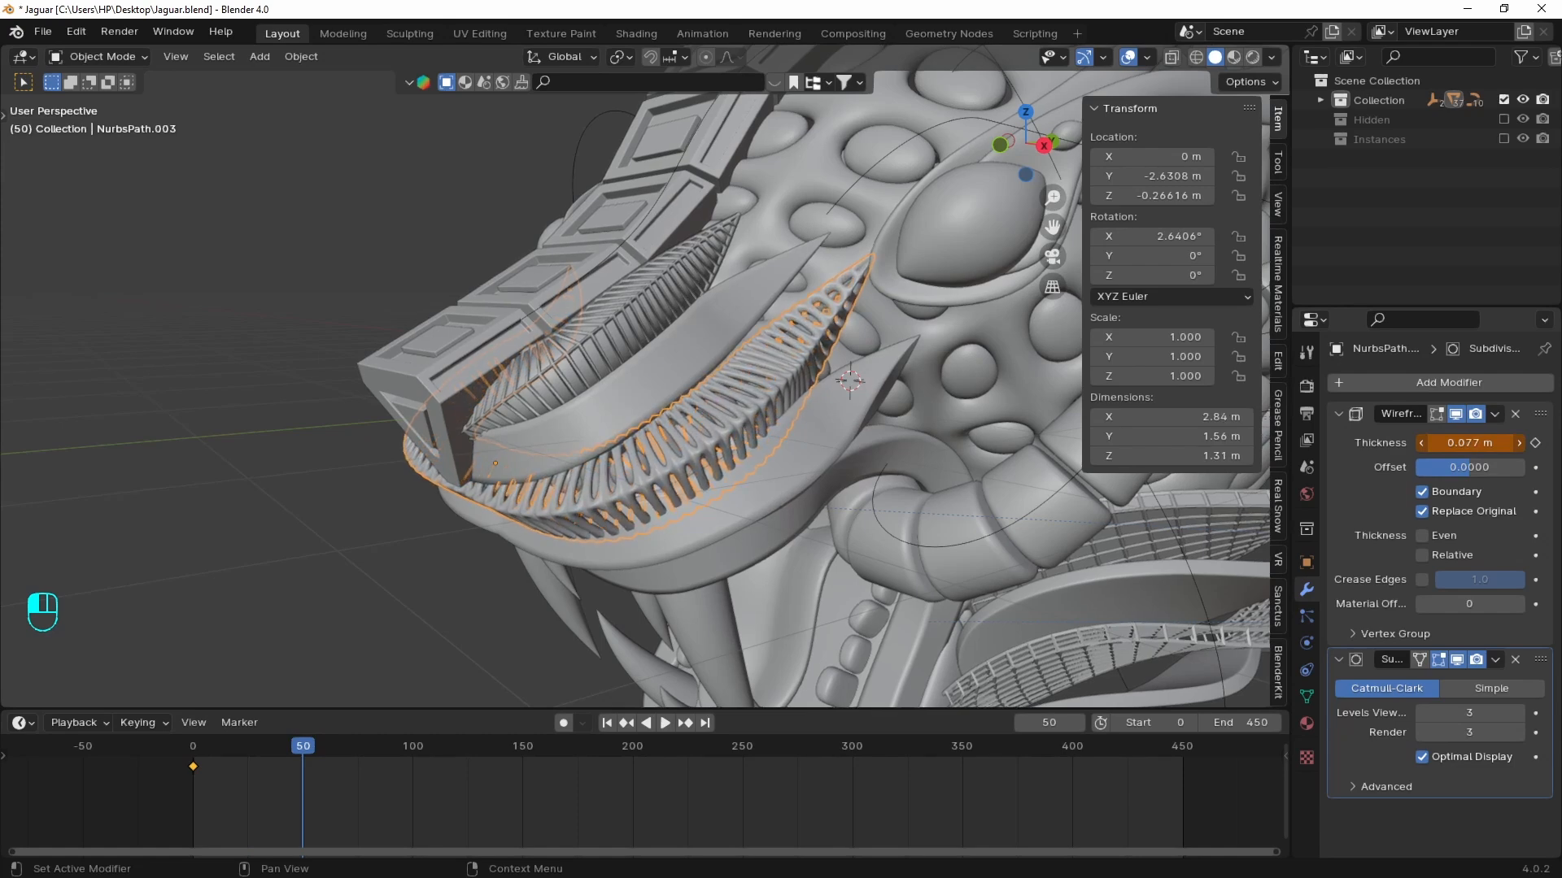
{"action": "key", "text": "i"}
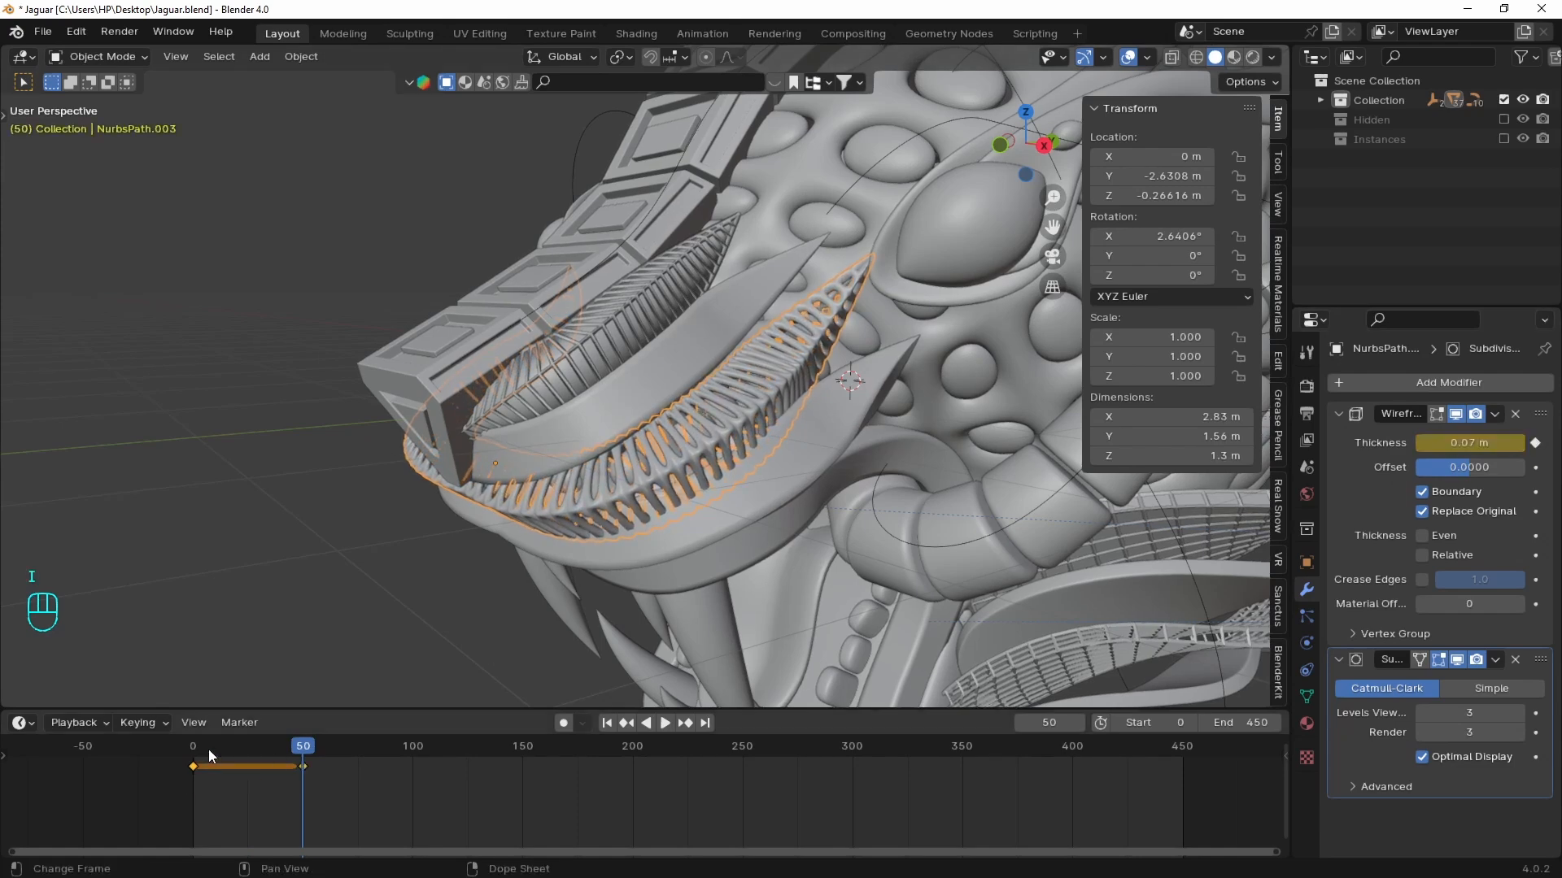
- Turn on Simplify in the render settings and play back the thickness animation
{"action": "left_click", "coordinate": [183, 748]}
{"action": "key", "text": "space"}
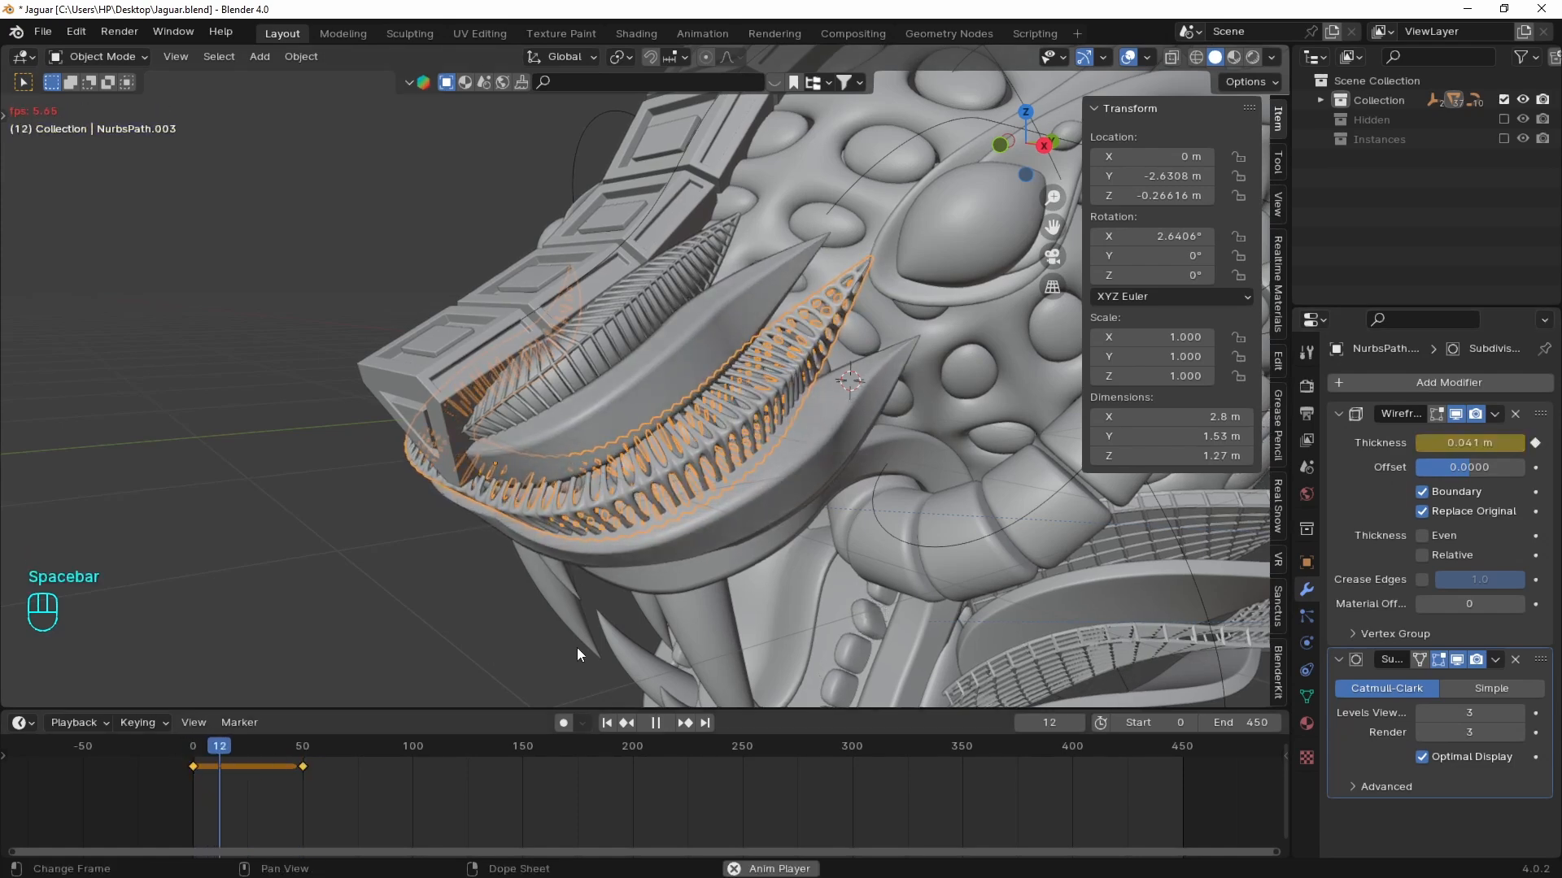
{"action": "key", "text": "space"}
{"action": "left_click", "coordinate": [1306, 385]}
{"action": "left_click", "coordinate": [1354, 831]}
{"action": "key", "text": "space"}
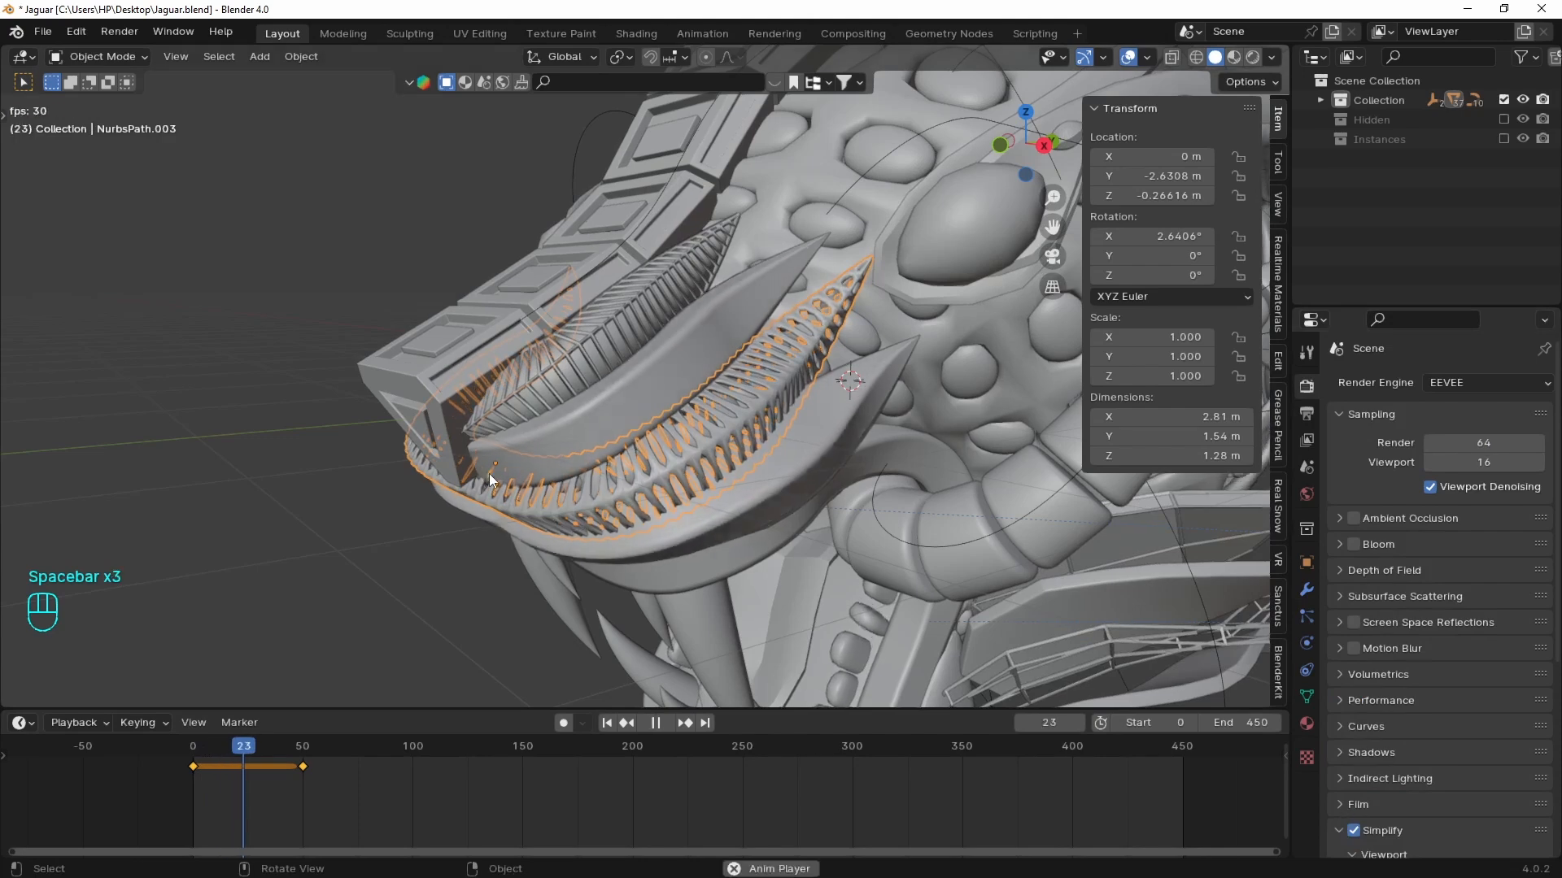
{"action": "key", "text": "space"}
- Change the timeline area to the Graph Editor and add a Cycles modifier to the Wireframe Thickness curve
{"action": "left_click", "coordinate": [52, 723]}
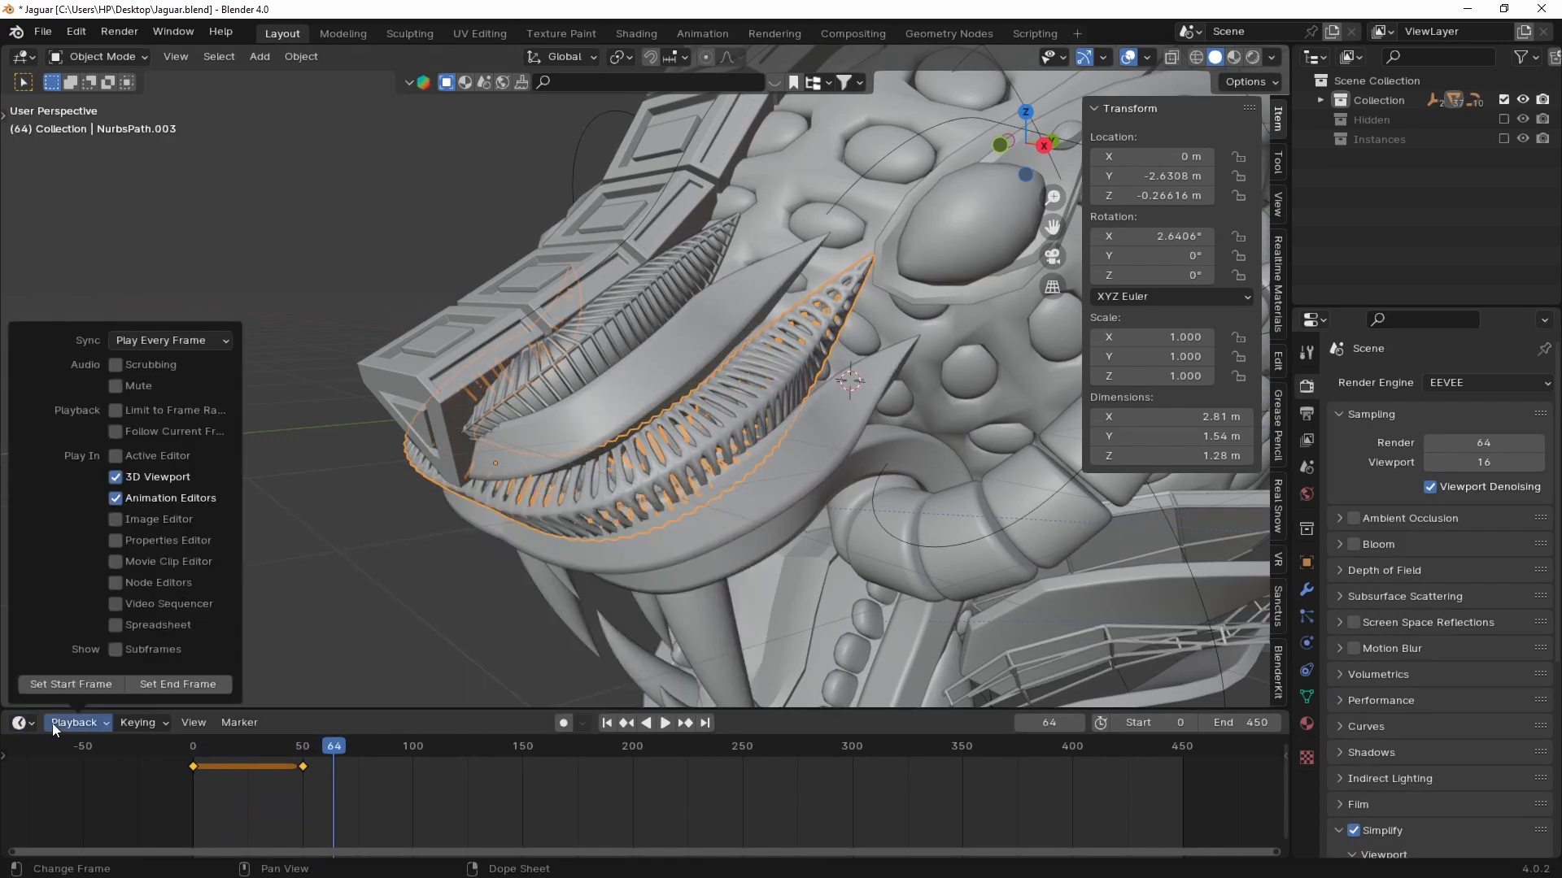
{"action": "left_click", "coordinate": [22, 722]}
{"action": "left_click", "coordinate": [358, 574]}
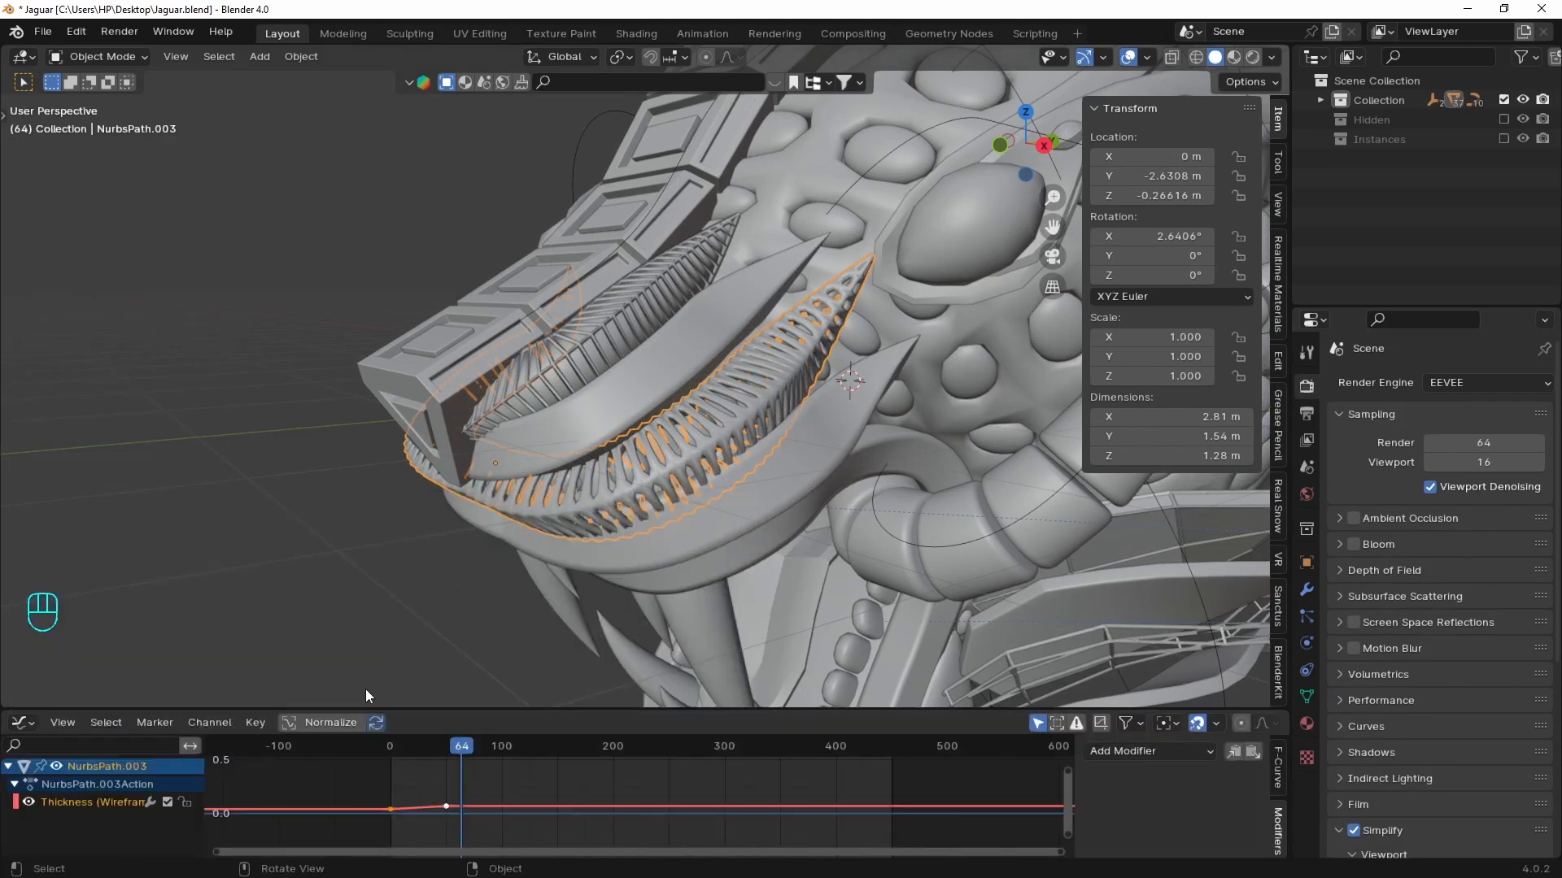
{"action": "left_click", "coordinate": [109, 802]}
{"action": "left_click", "coordinate": [103, 804]}
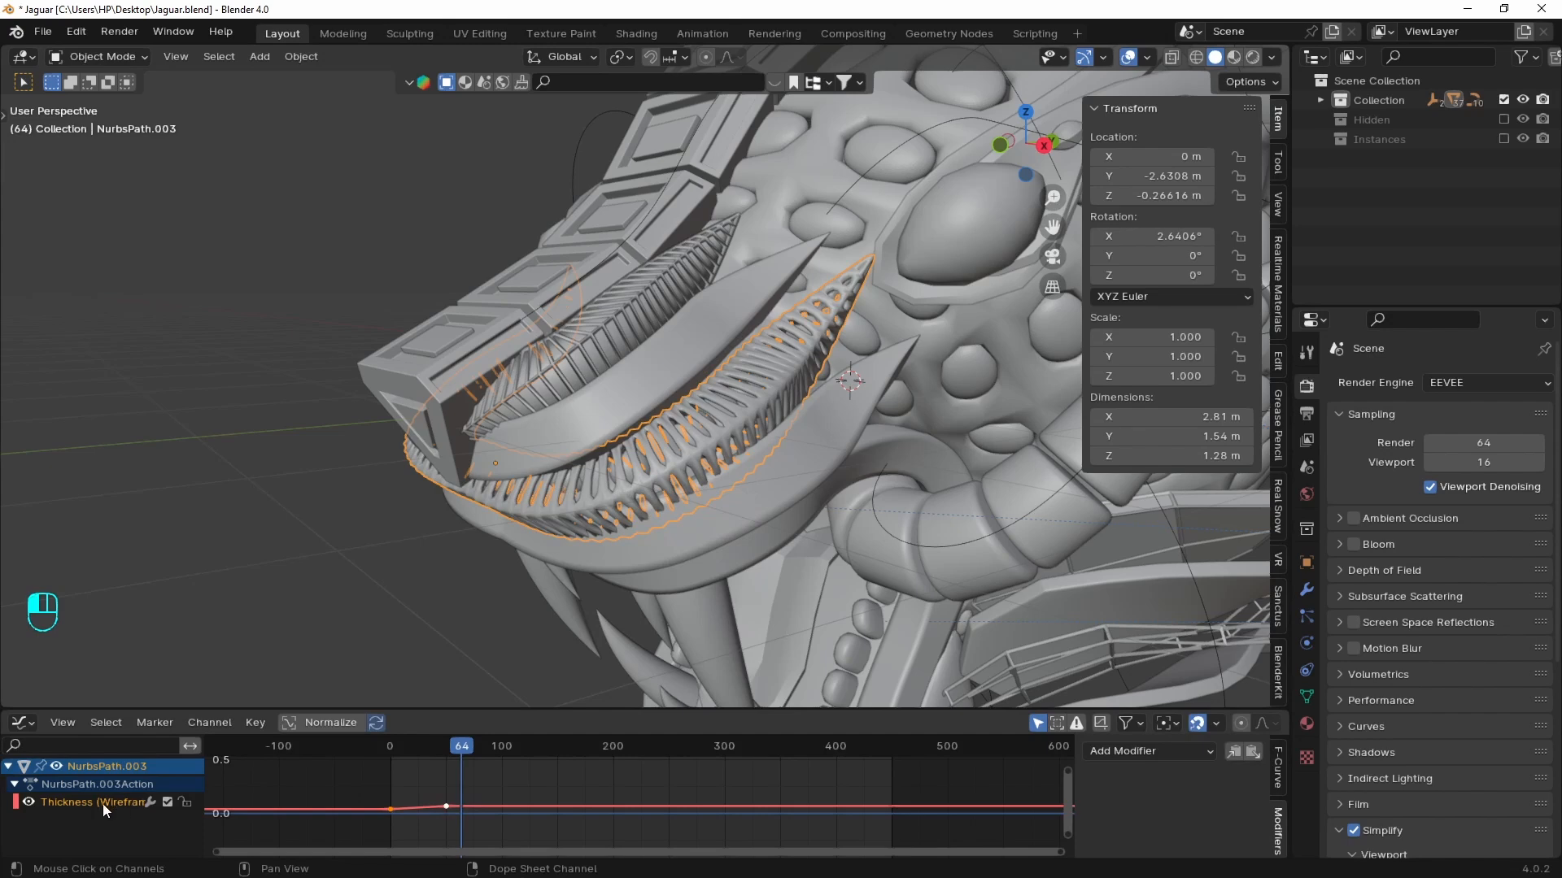
{"action": "left_click", "coordinate": [1176, 749]}
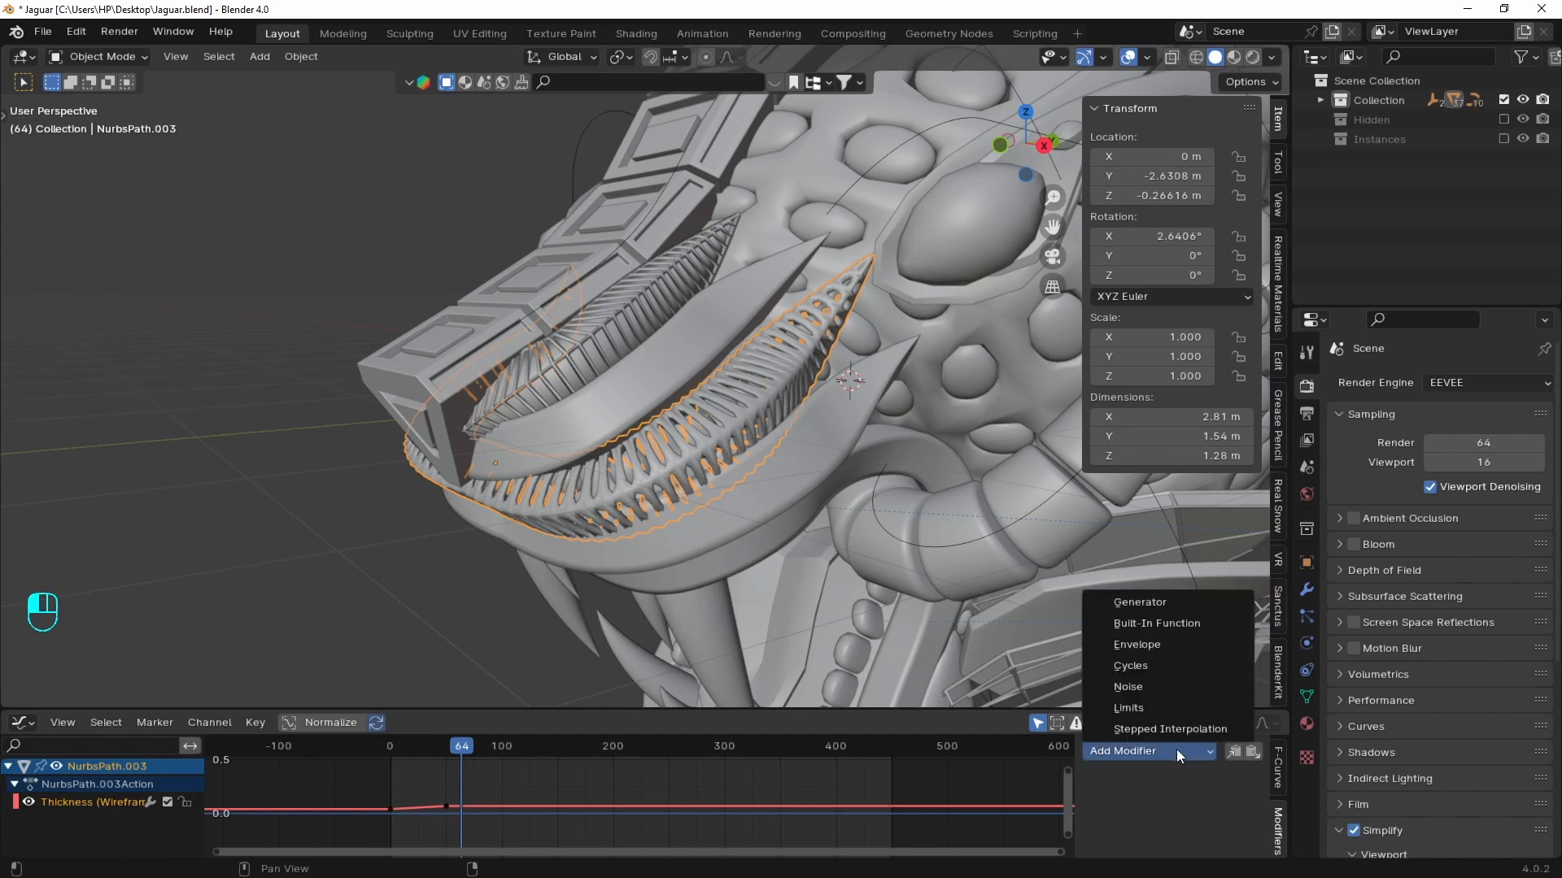
{"action": "left_click", "coordinate": [1139, 672]}
- Enlarge the Graph Editor and set both Before Mode and After Mode of the Cycles modifier to Repeat Mirrored
{"action": "left_click_drag", "start_coordinate": [1001, 710], "coordinate": [1001, 600]}
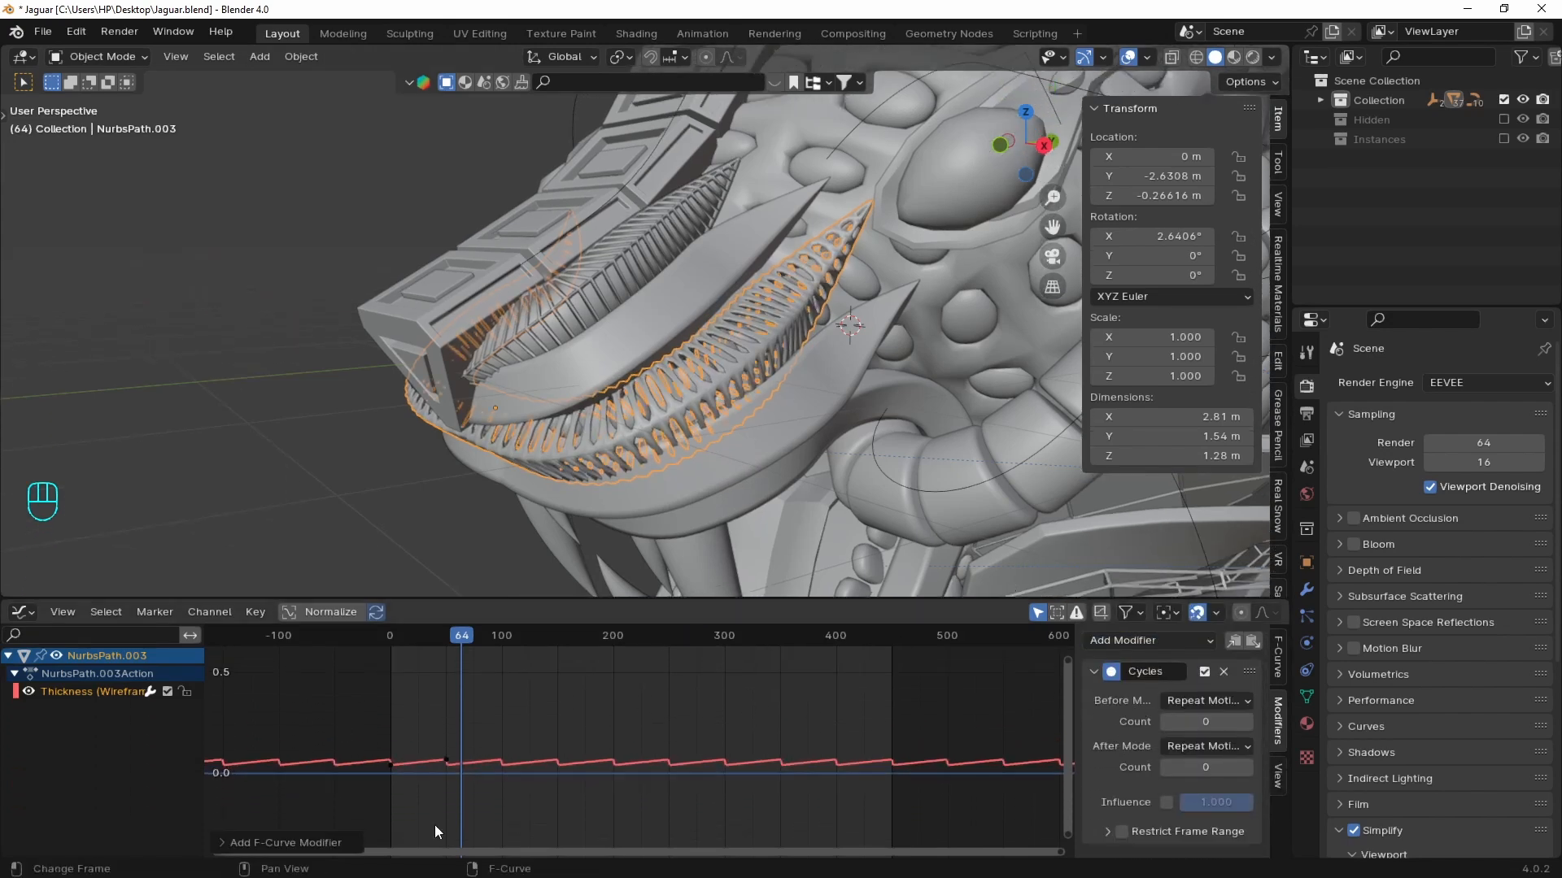
{"action": "left_click", "coordinate": [1225, 704]}
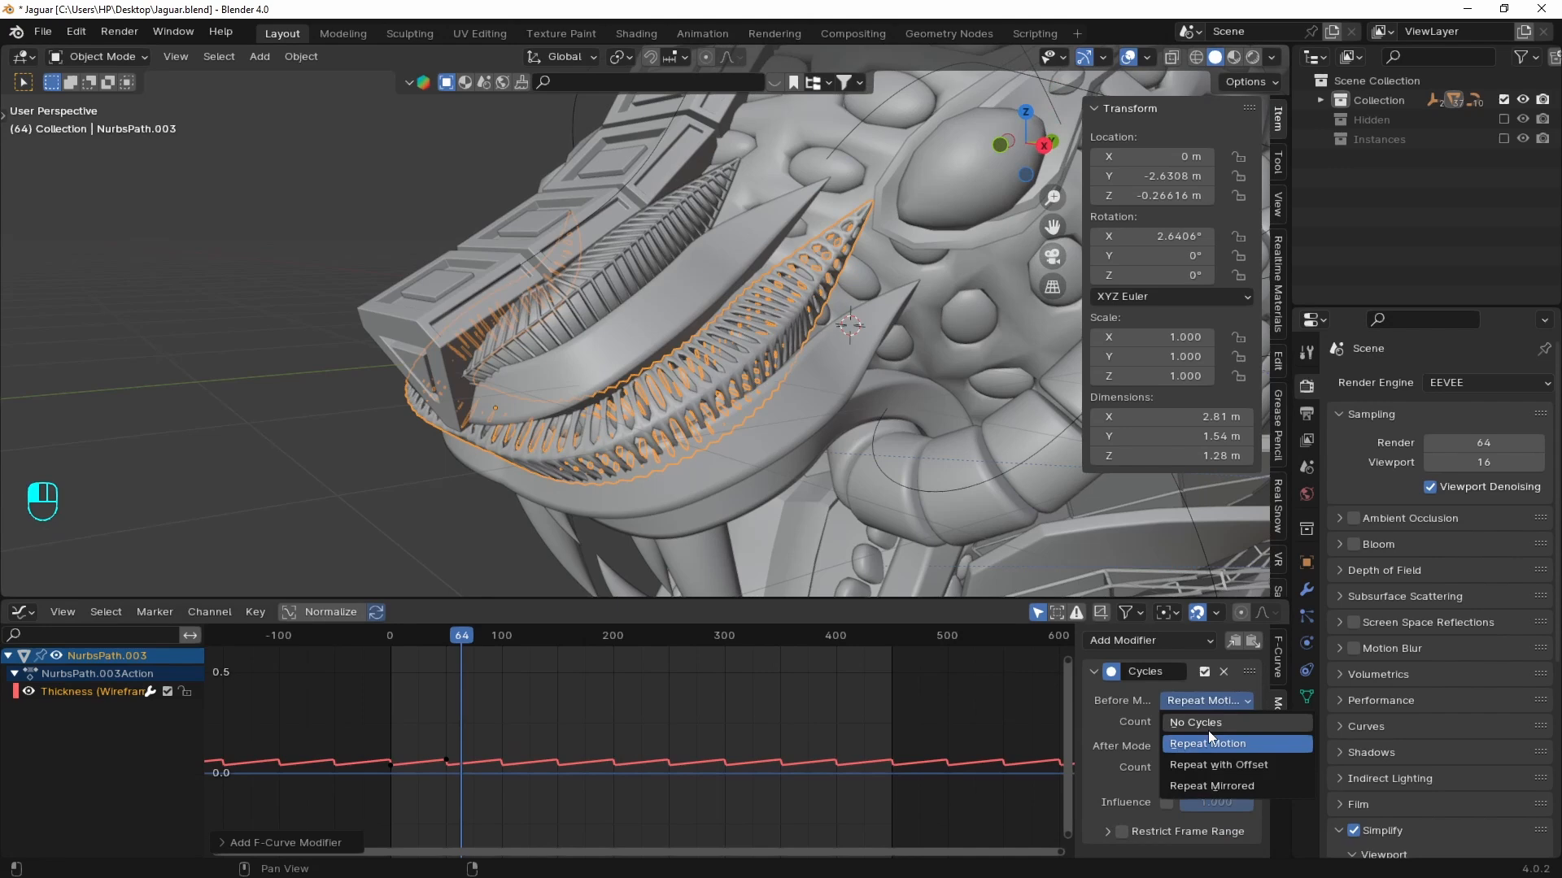
{"action": "left_click", "coordinate": [1203, 784]}
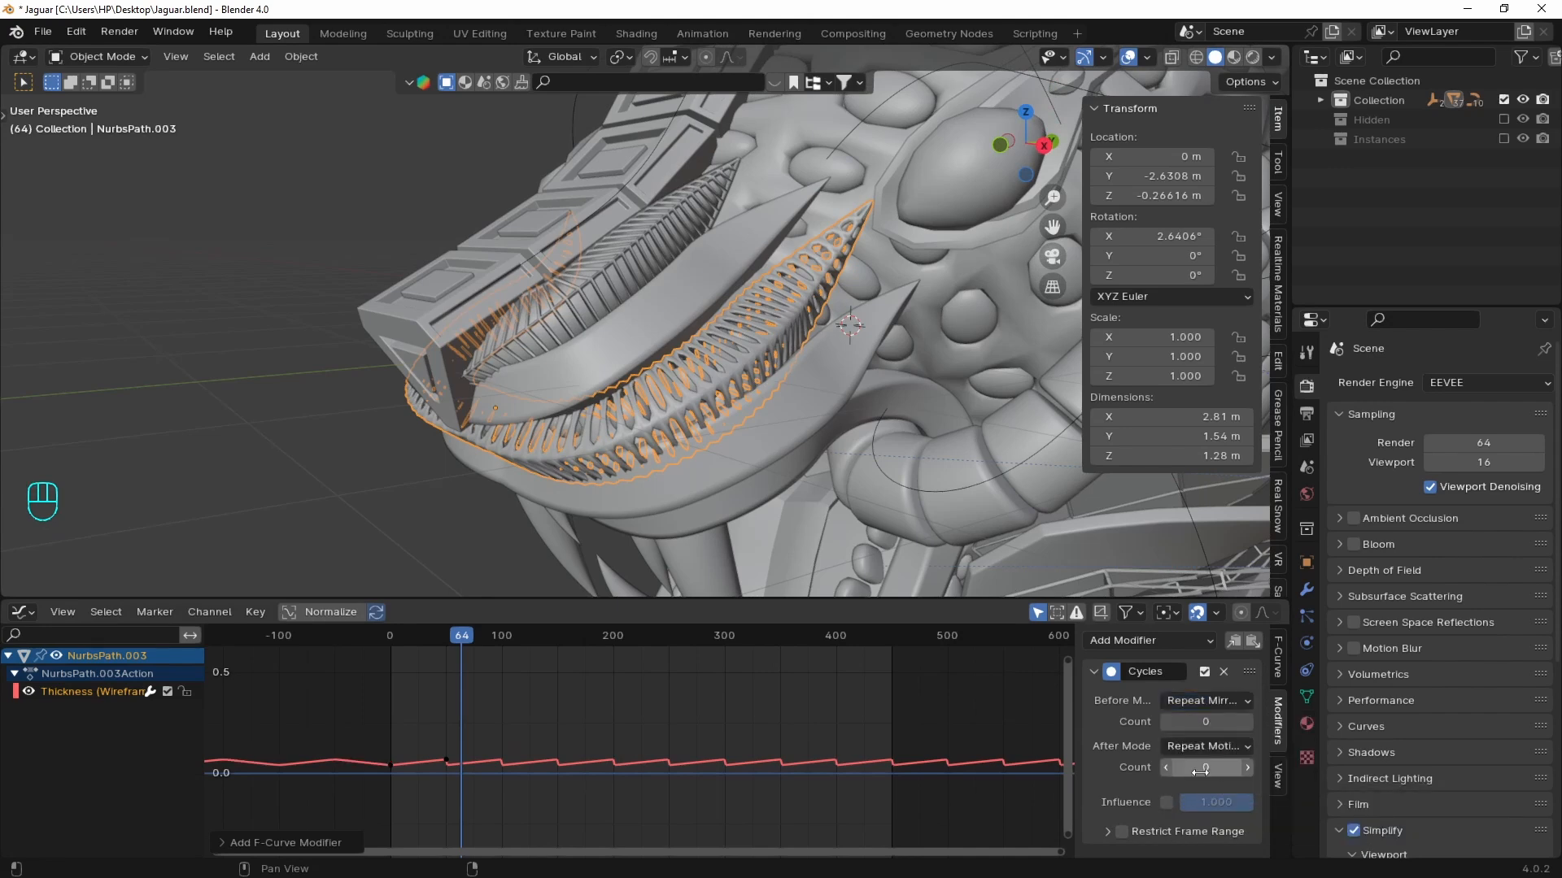
{"action": "left_click", "coordinate": [1204, 747]}
{"action": "left_click", "coordinate": [1196, 820]}
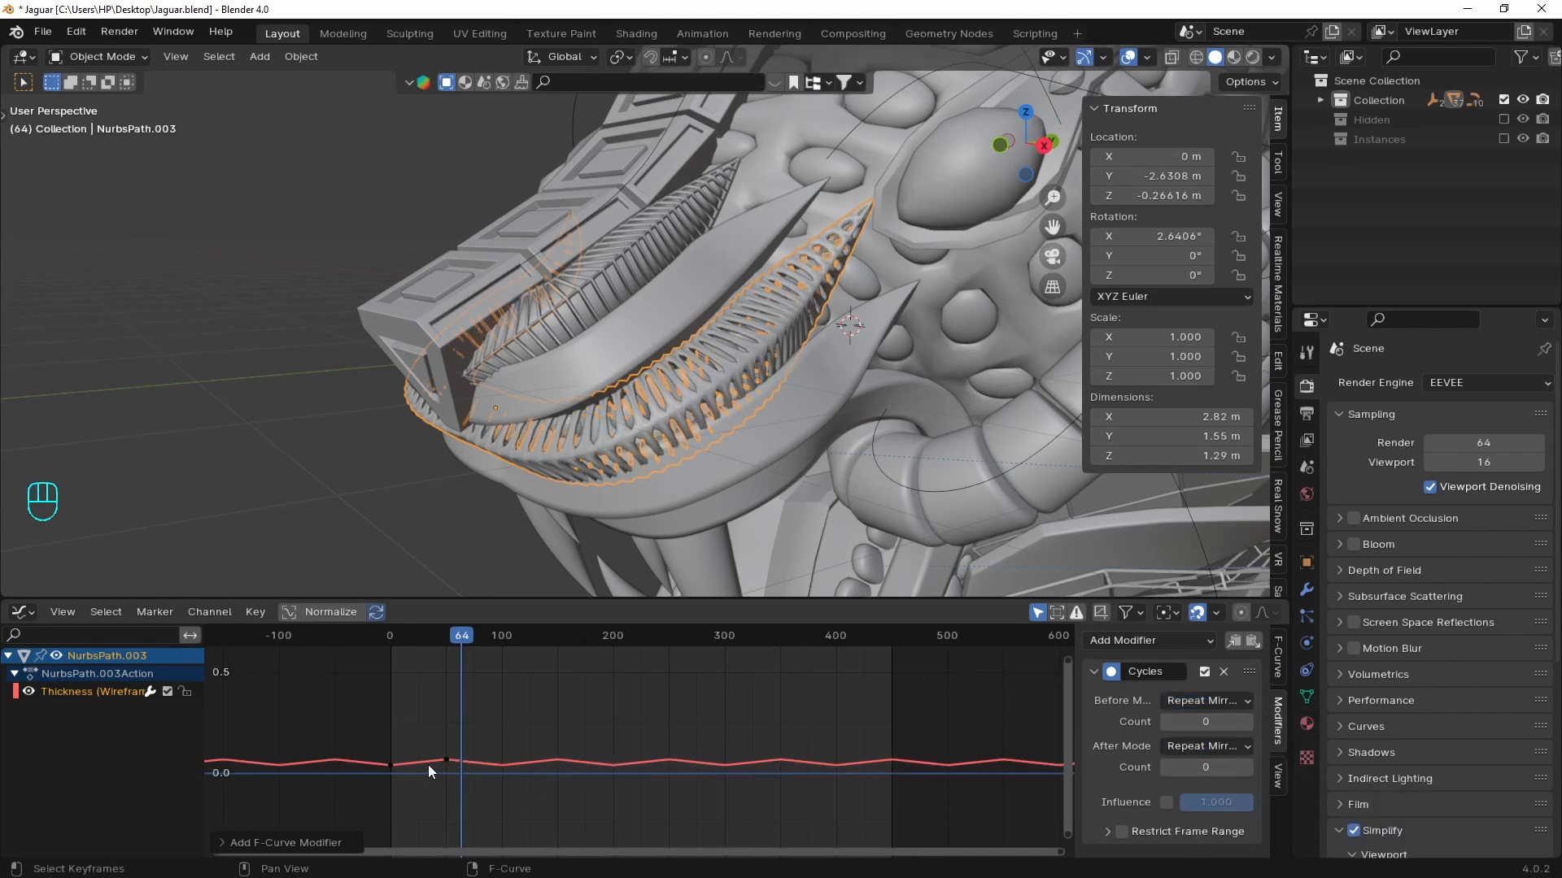
{"action": "left_click_drag", "start_coordinate": [376, 737], "coordinate": [488, 777]}
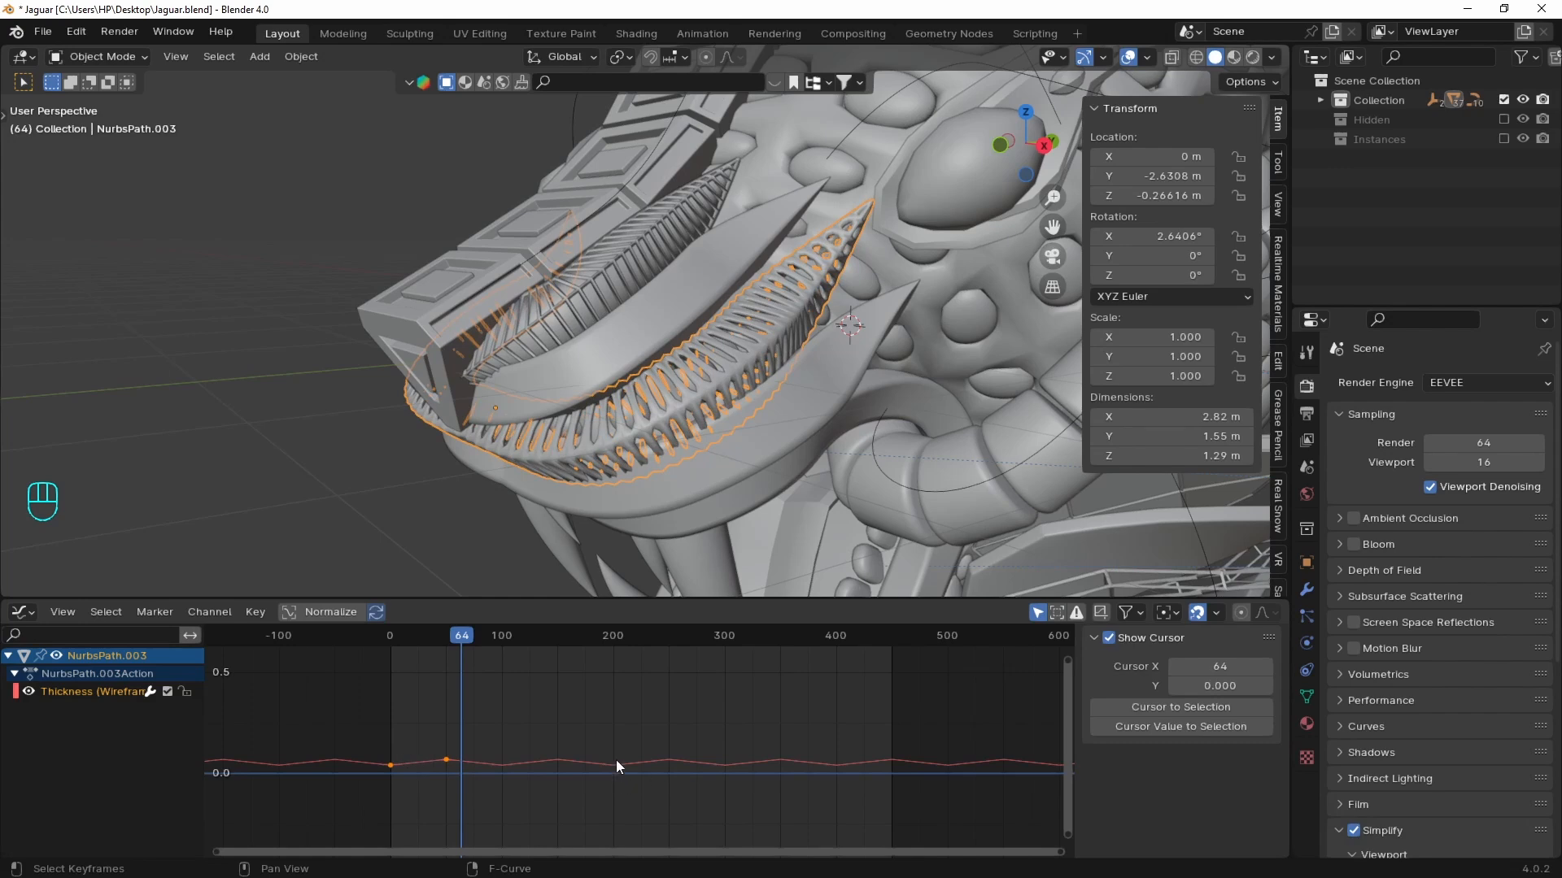
{"action": "key", "text": "s"}
{"action": "key", "text": "x"}
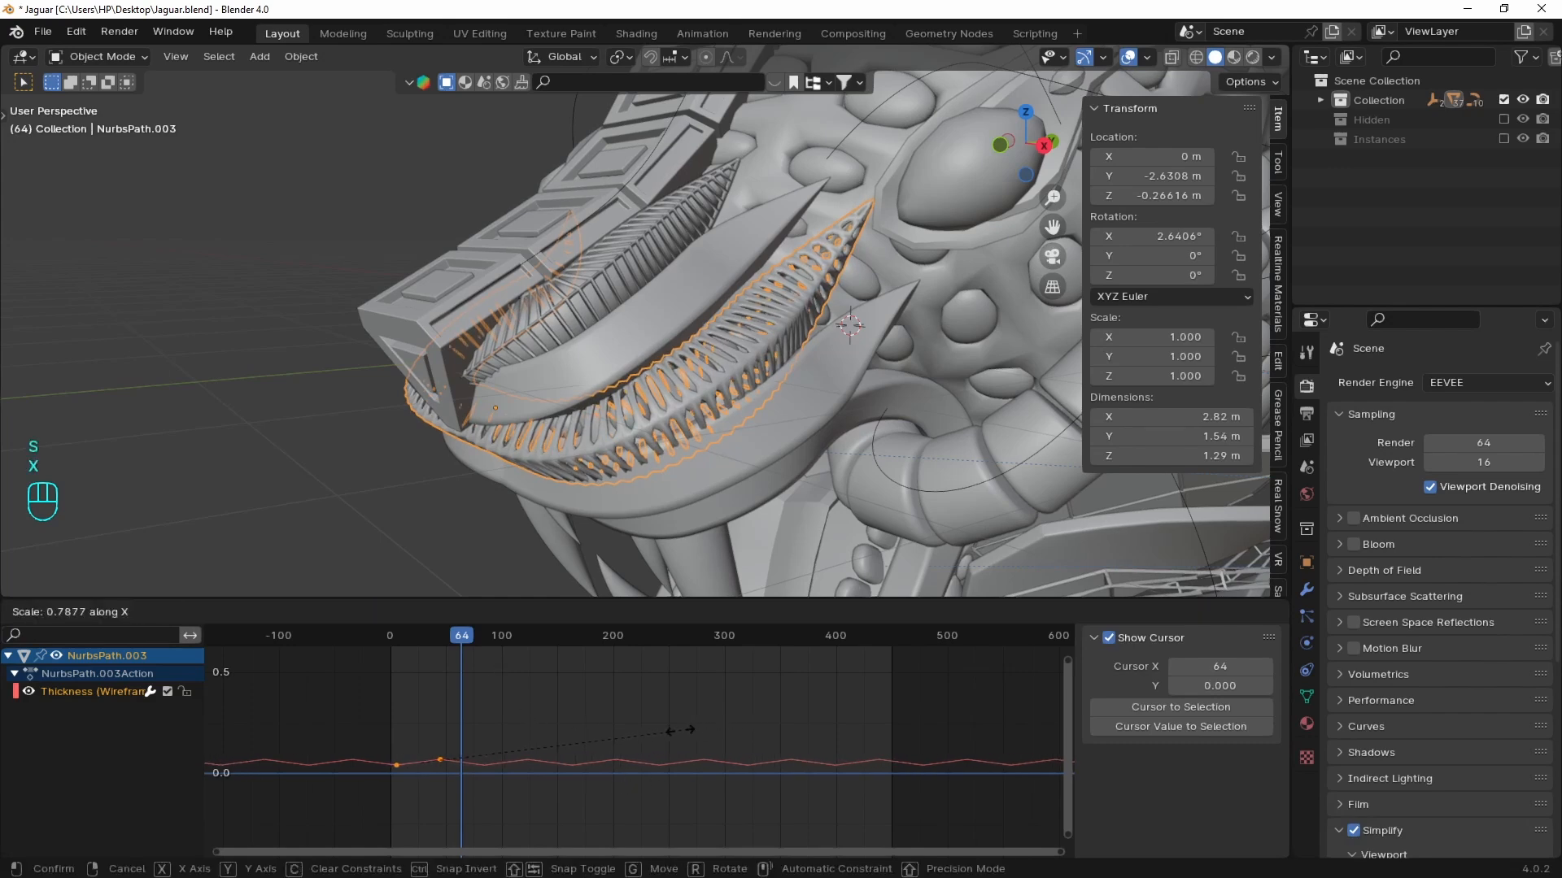
{"action": "right_click", "coordinate": [632, 740]}
- Move the second Thickness keyframe earlier along the time axis to about frame 32
{"action": "left_click_drag", "start_coordinate": [572, 726], "coordinate": [423, 783]}
{"action": "key", "text": "g"}
{"action": "key", "text": "x"}
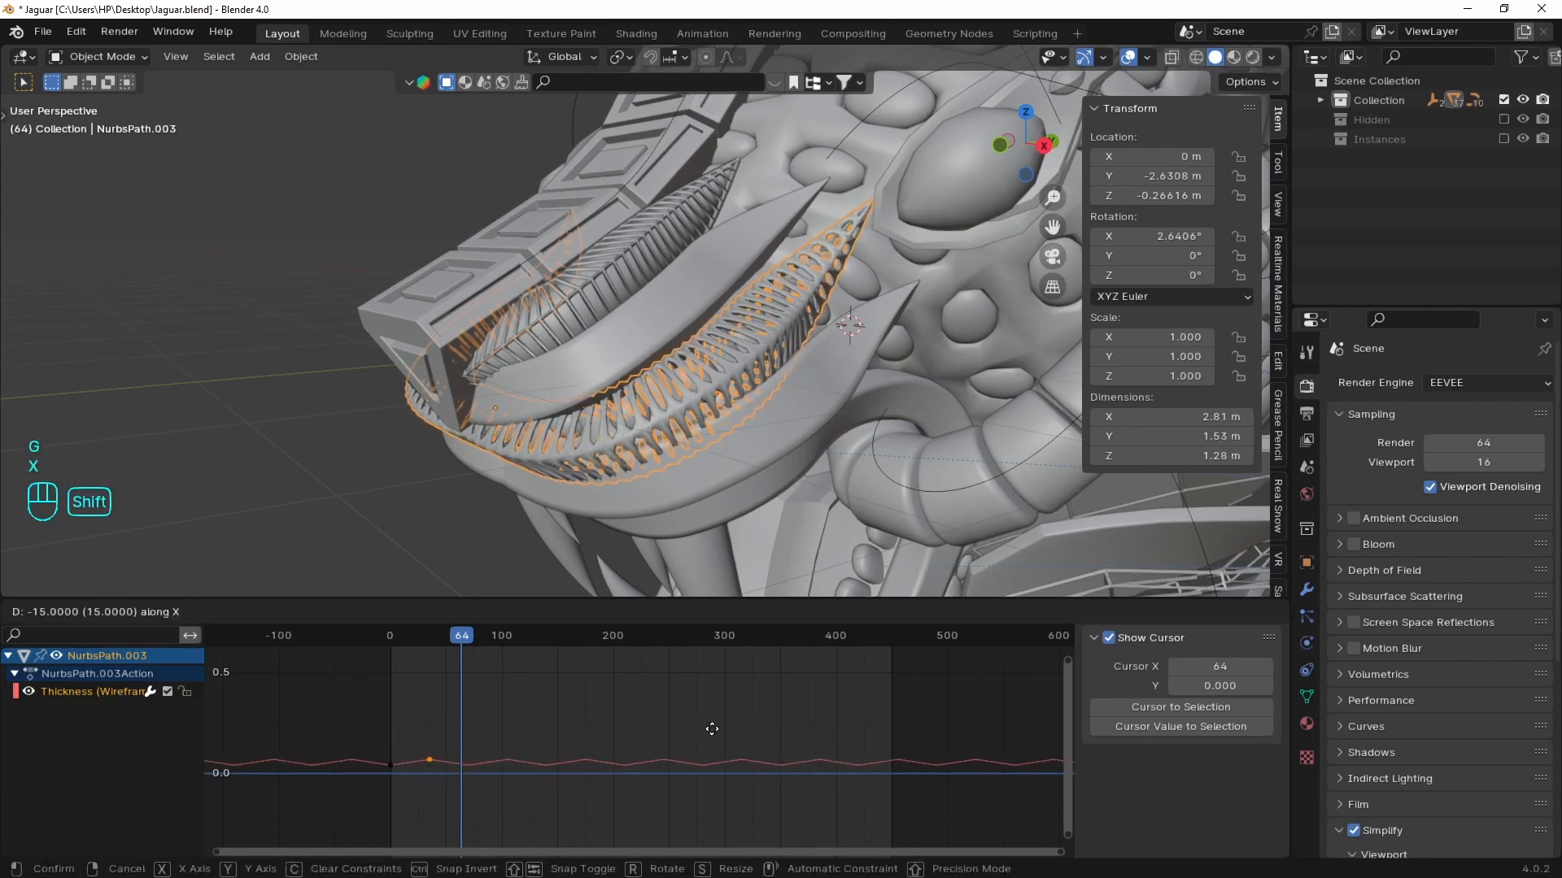
{"action": "left_click", "coordinate": [676, 735]}
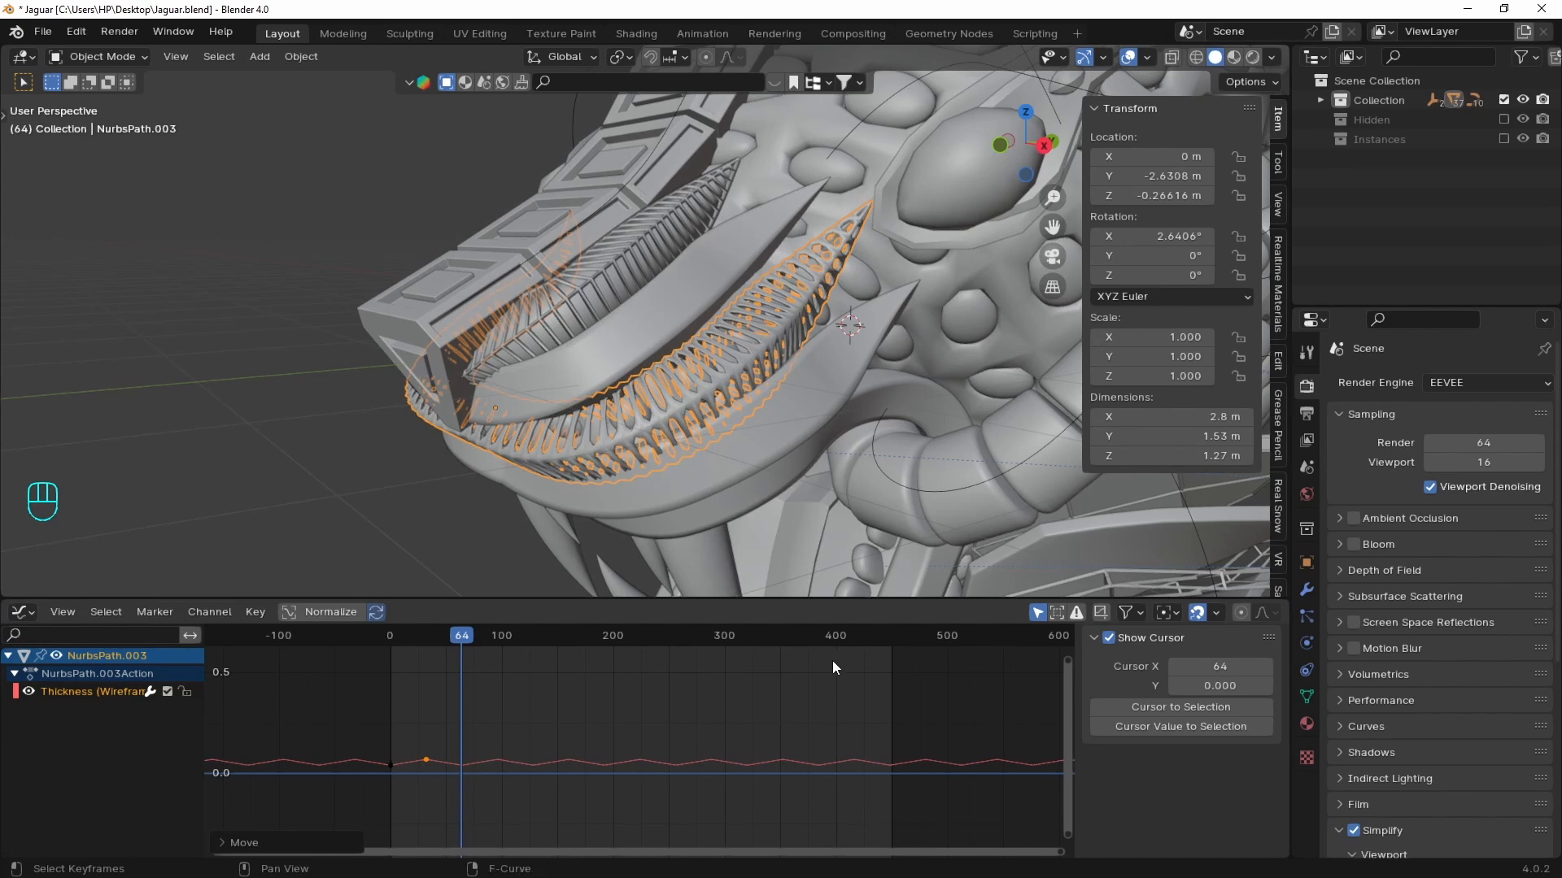
- Play the looping thickness animation from frame 0 and examine the mouth wireframe with nothing selected
{"action": "key", "text": "shift+Right"}
{"action": "key", "text": "shift+Left"}
{"action": "key", "text": "shift+Right"}
{"action": "key", "text": "shift+Left"}
{"action": "key", "text": "shift+Right"}
{"action": "key", "text": "shift+Left"}
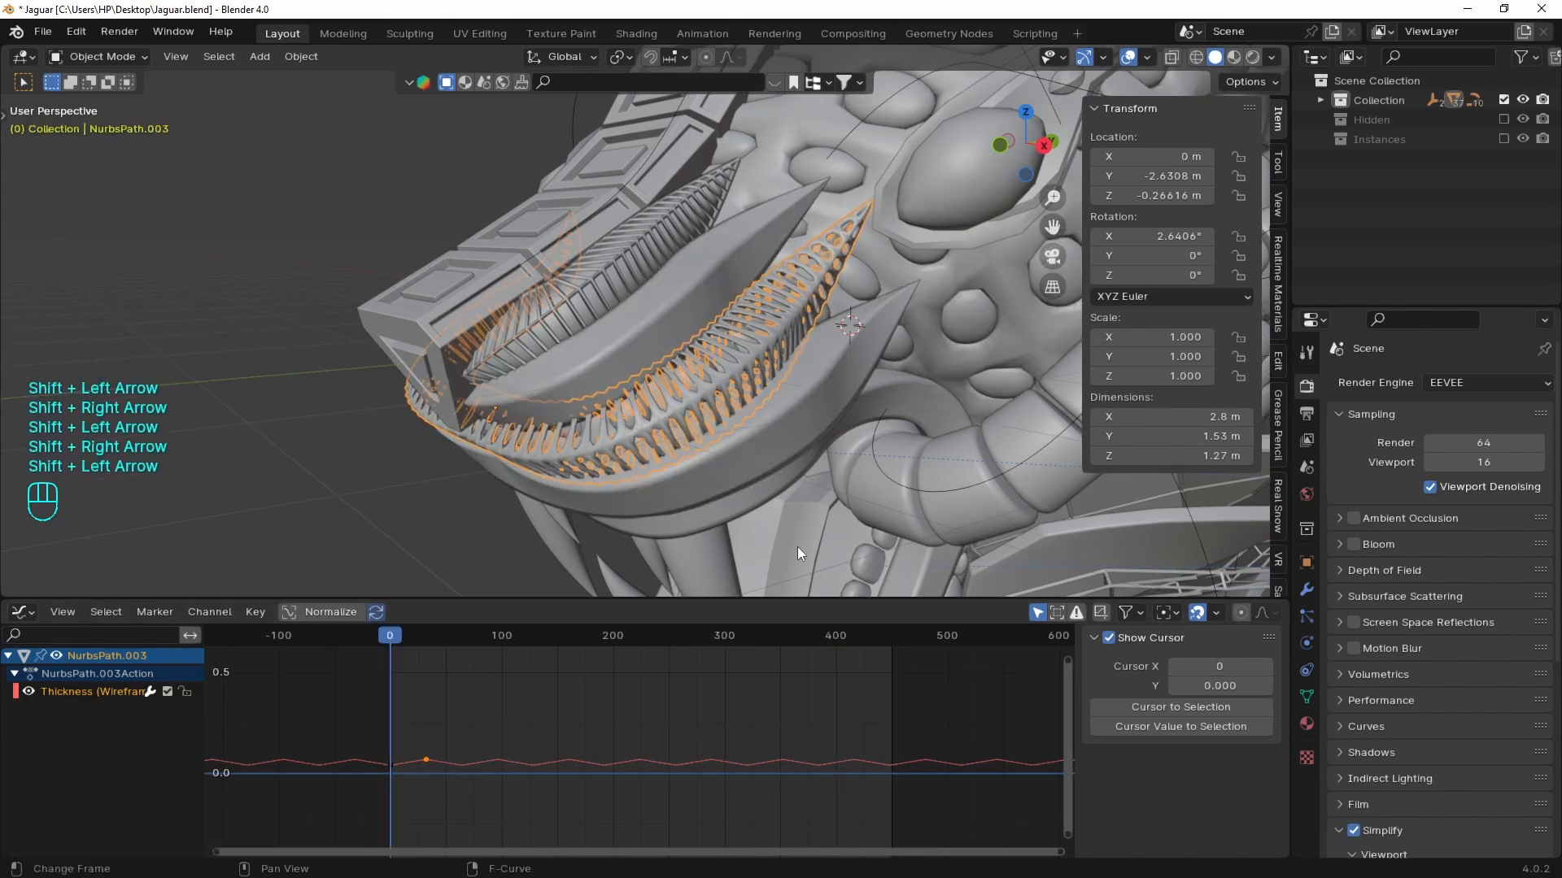
{"action": "key", "text": "space"}
{"action": "middle_click_drag", "start_coordinate": [749, 406], "coordinate": [798, 349]}
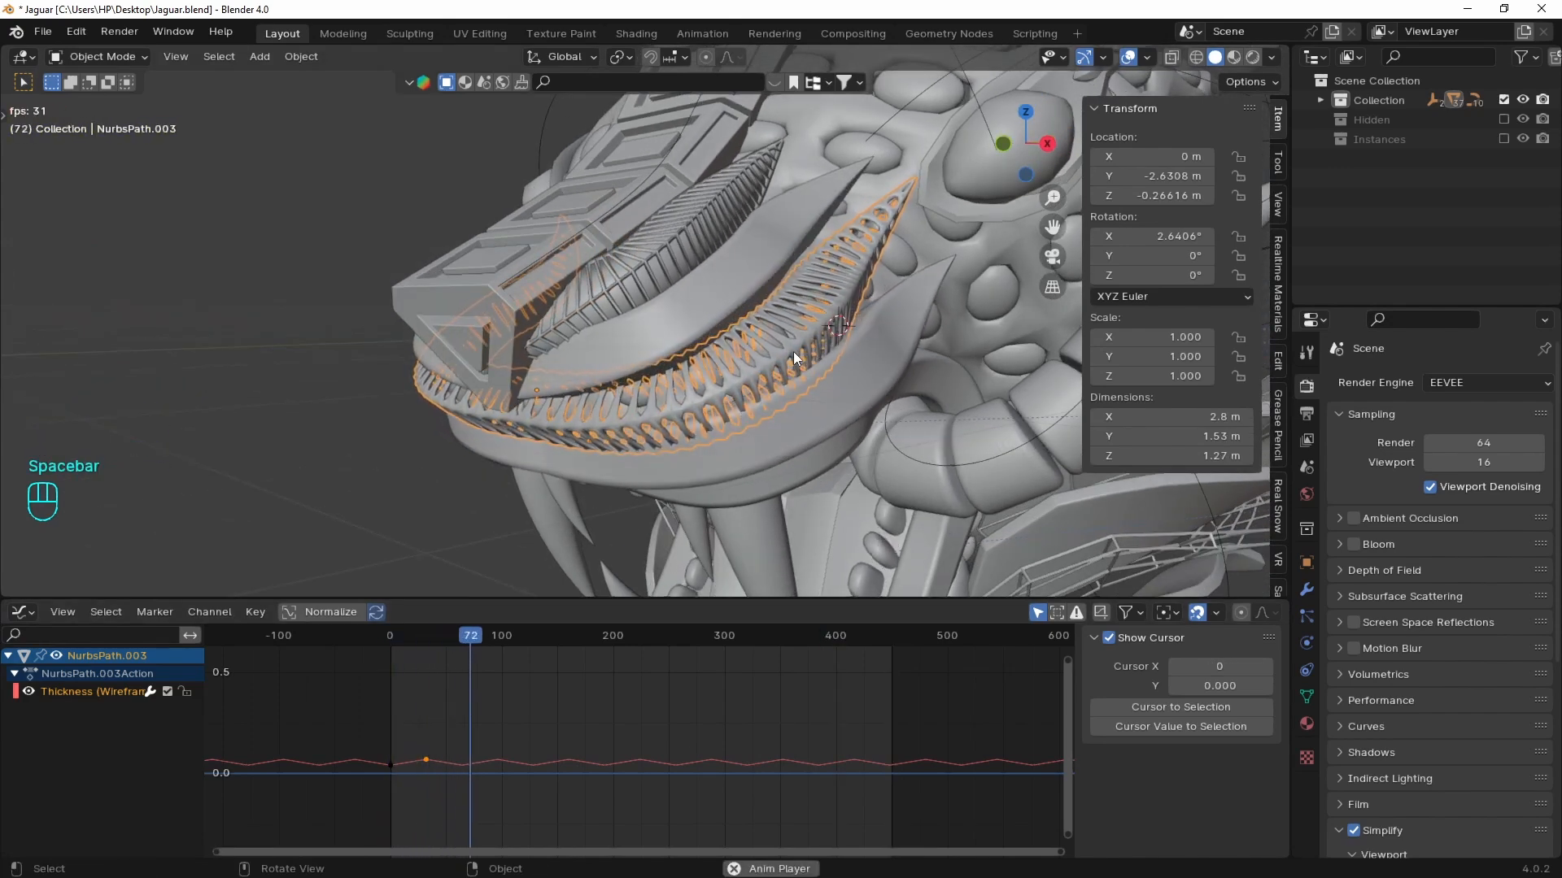
{"action": "left_click", "coordinate": [256, 465]}
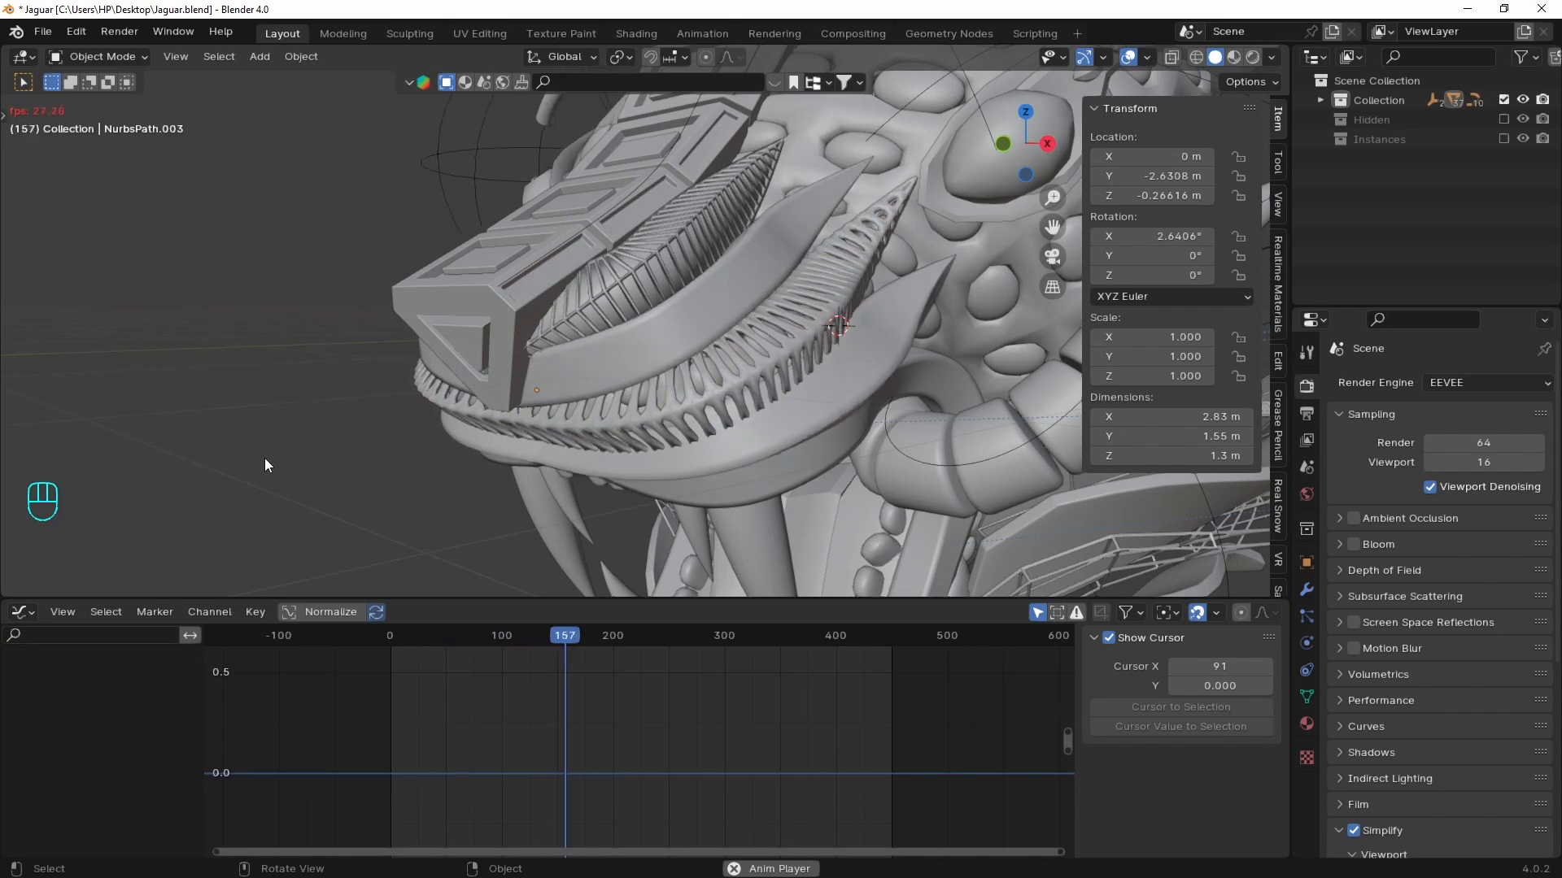
{"action": "key", "text": "space"}
- Add a Build modifier to NurbsPath.005, the ribbed wireframe band around the top of the snout
{"action": "middle_click_drag", "start_coordinate": [660, 423], "coordinate": [654, 384], "text": "shift"}
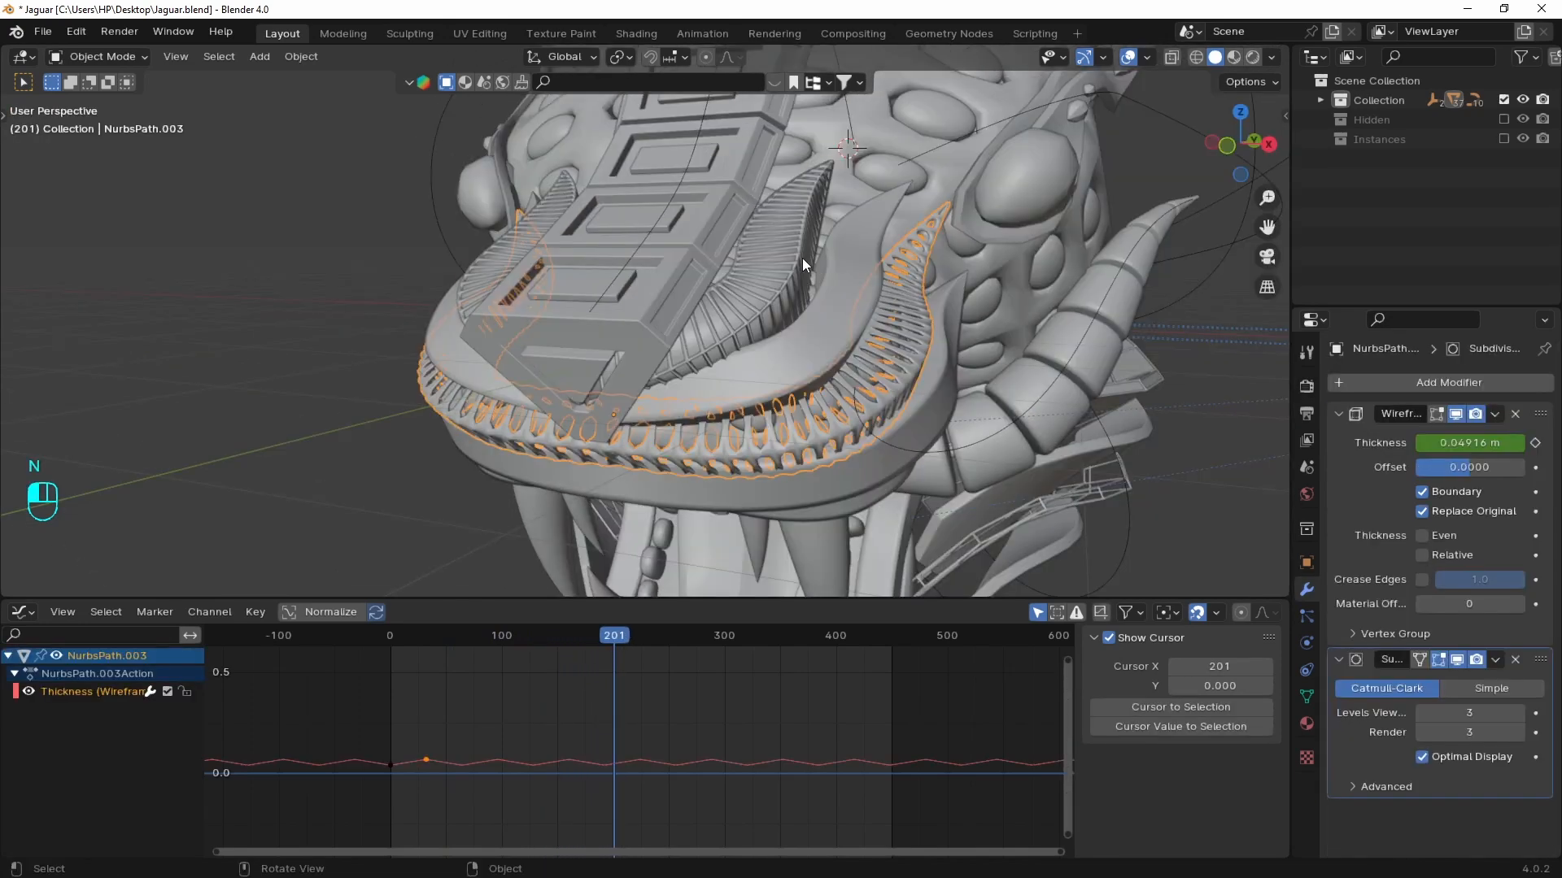
{"action": "left_click", "coordinate": [802, 257]}
{"action": "right_click", "coordinate": [1041, 295]}
{"action": "left_click", "coordinate": [1033, 284]}
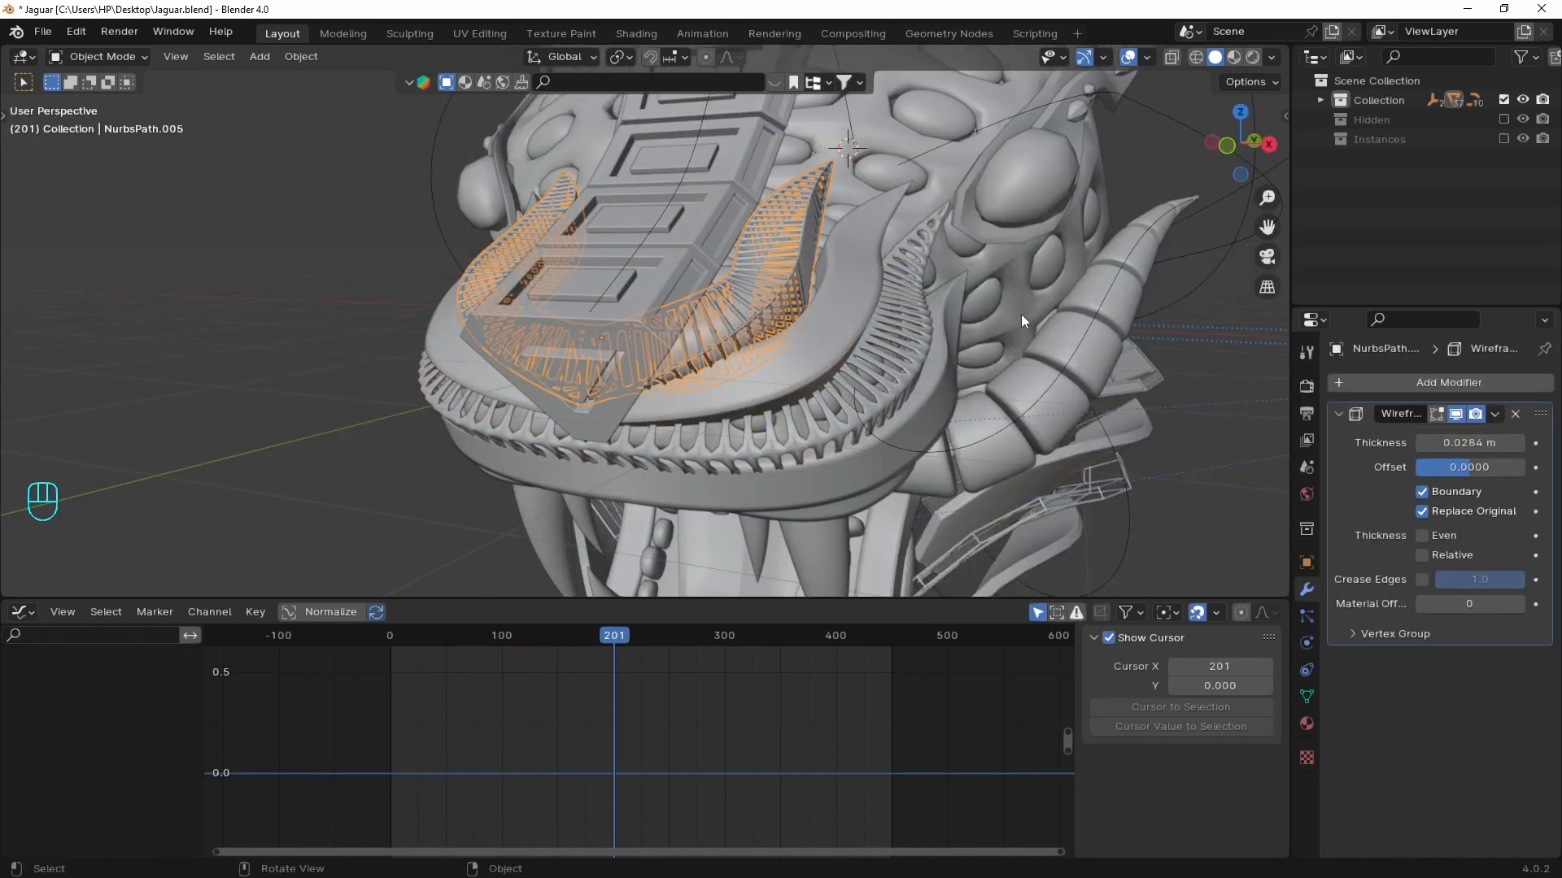
{"action": "left_click", "coordinate": [1432, 384]}
{"action": "type", "text": "buil"}
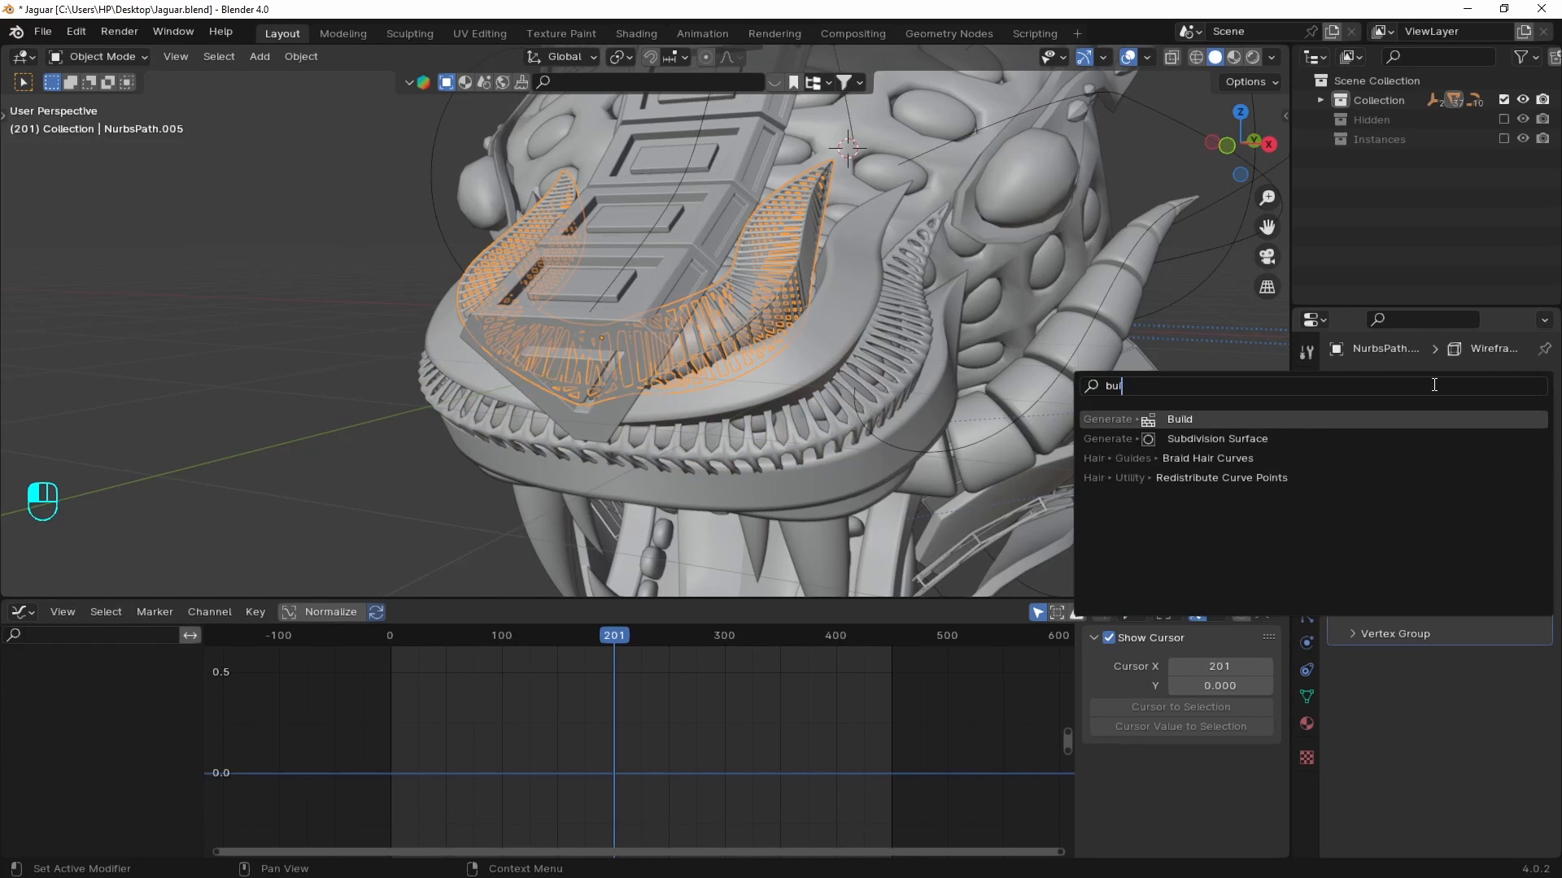
{"action": "left_click", "coordinate": [1355, 422]}
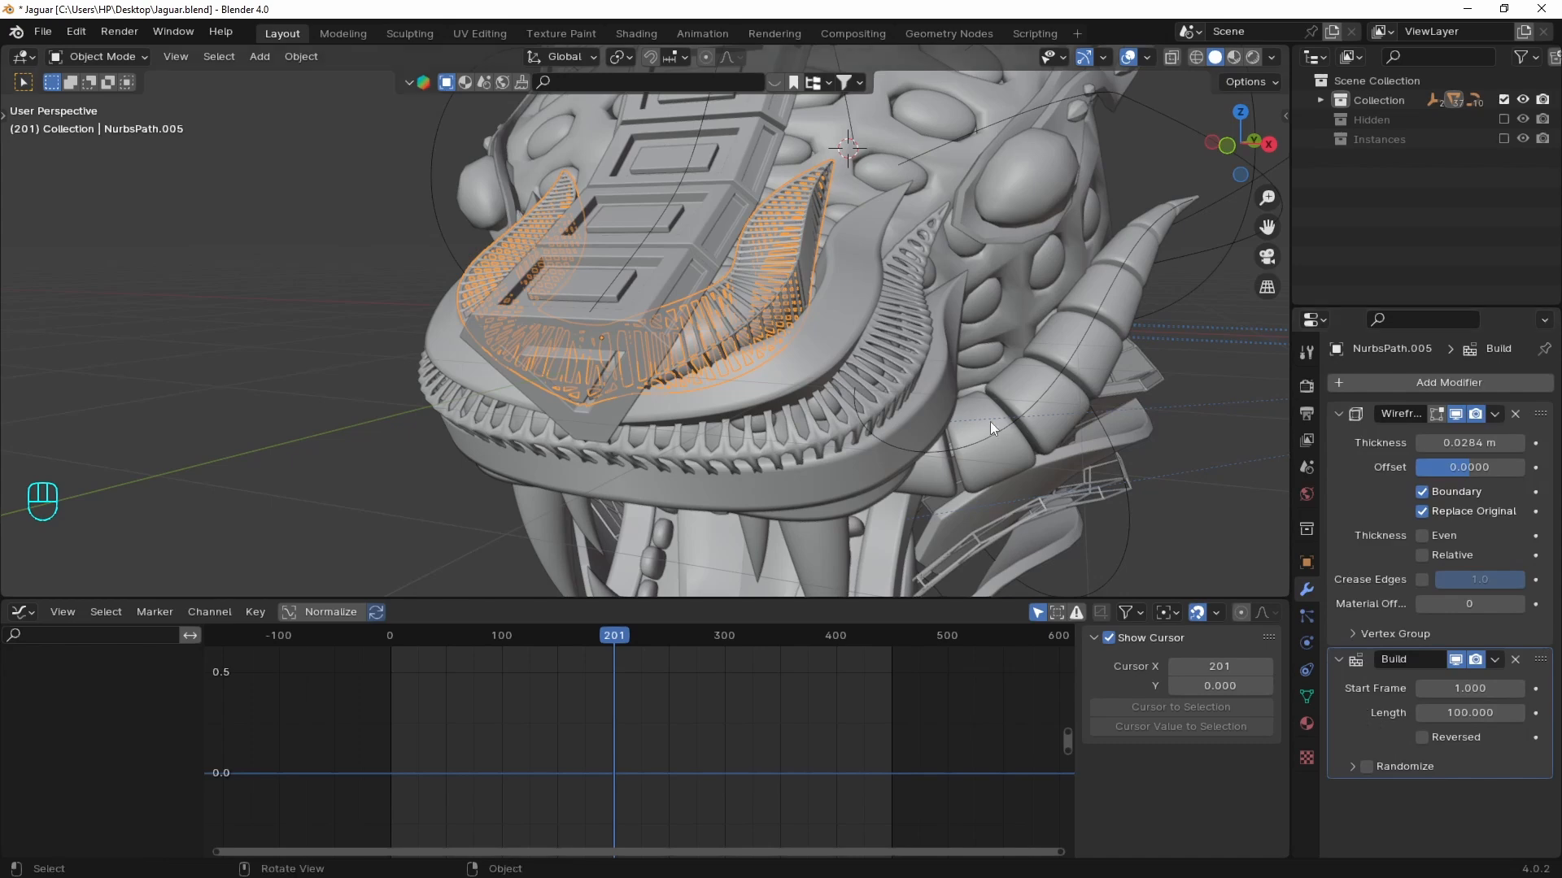
- Play the animation from frame 0 to preview the Build effect on the snout band
{"action": "key", "text": "shift+Left"}
{"action": "key", "text": "space"}
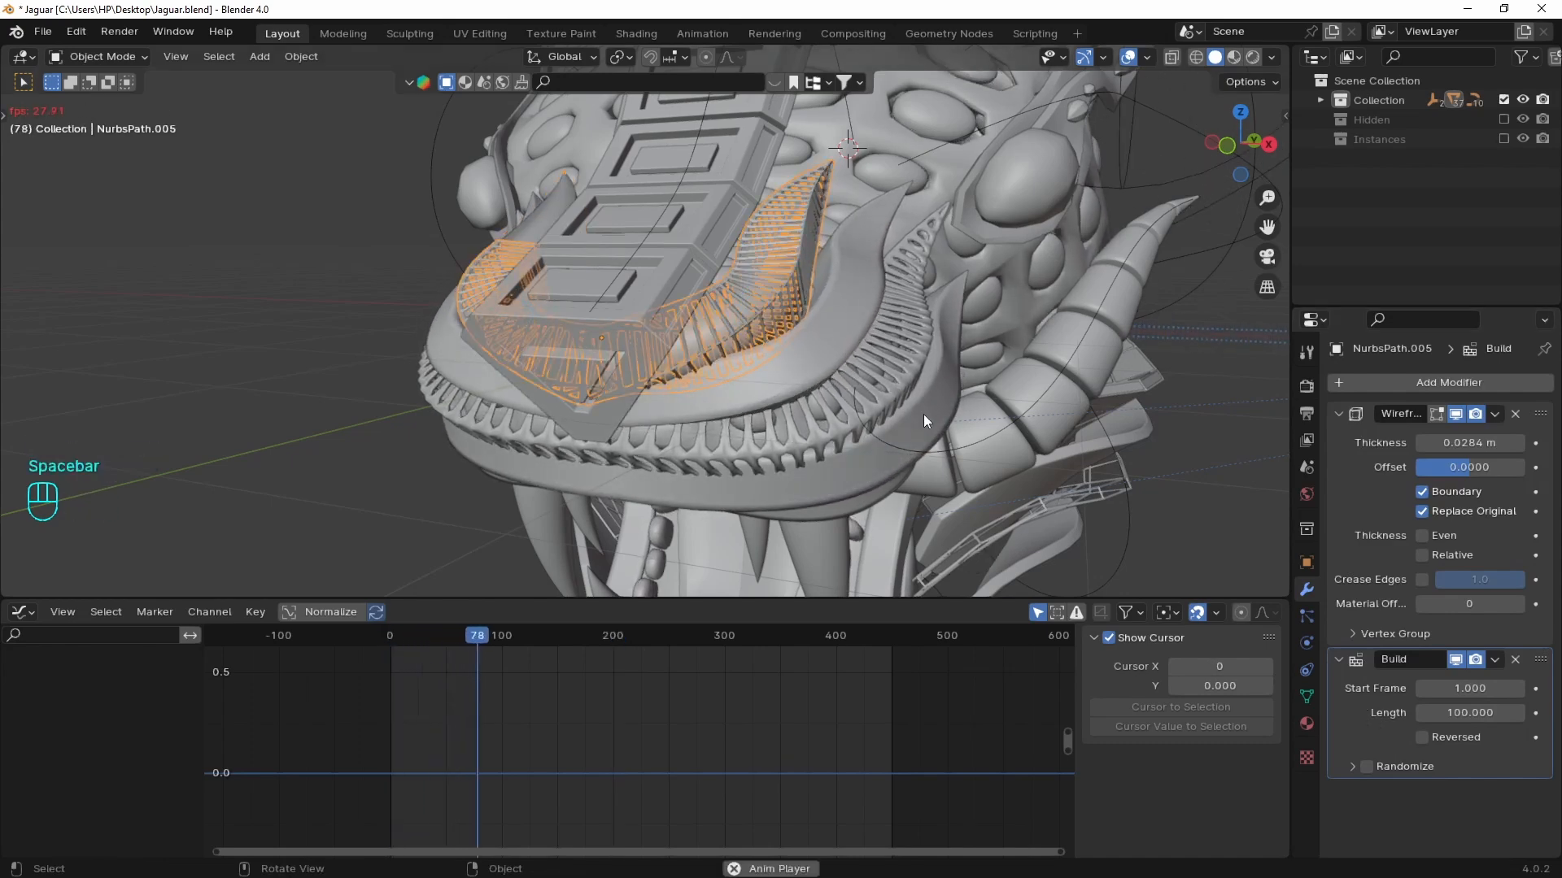
{"action": "key", "text": "space"}
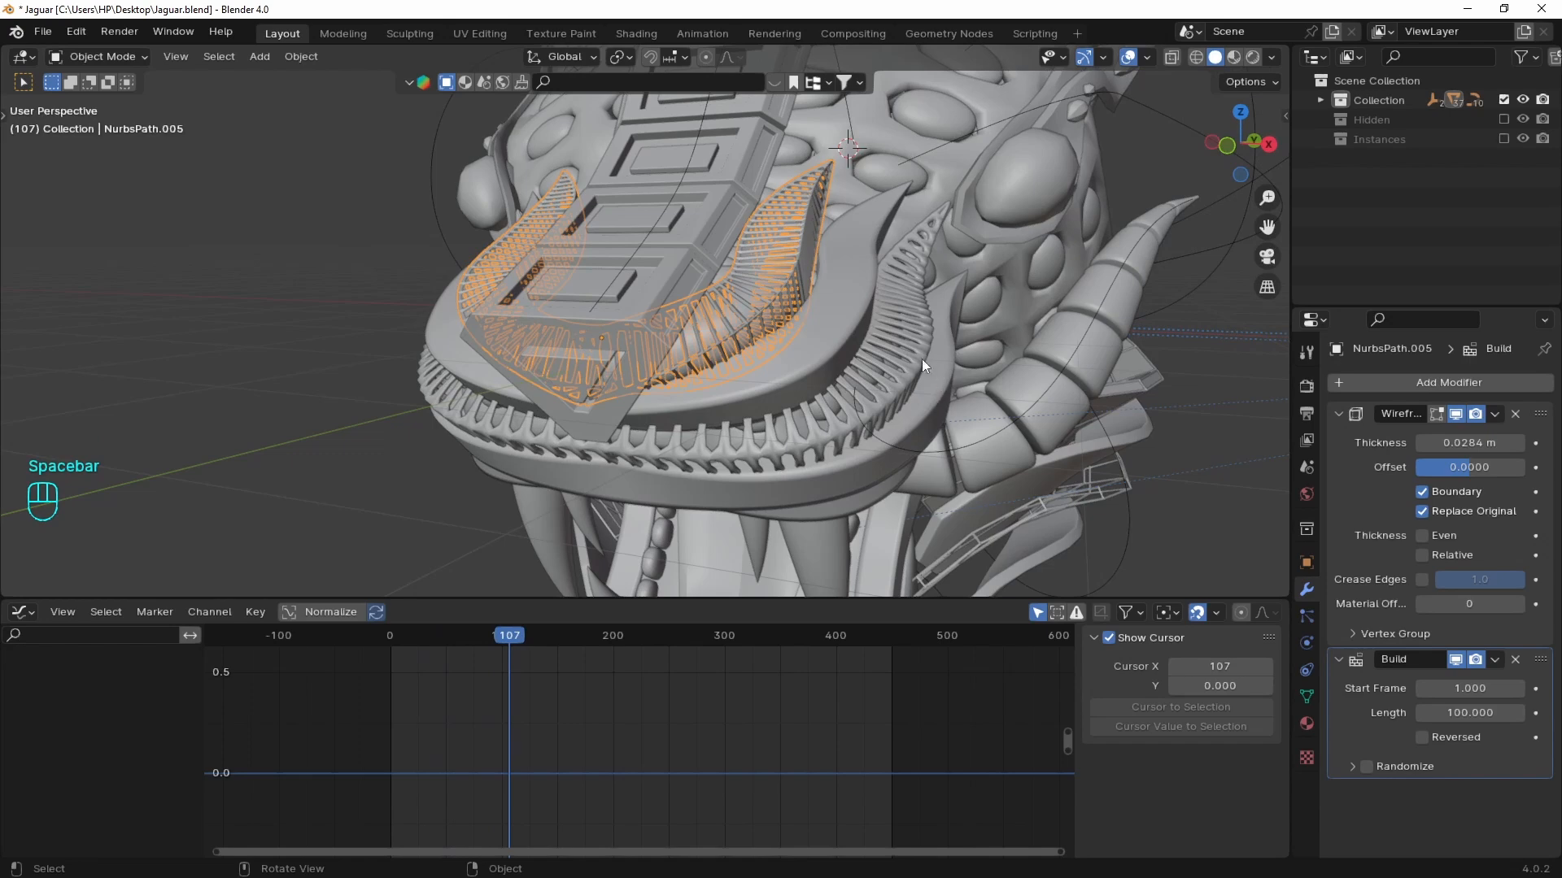
- Separate the linked ribbed piece on the snout's +X side of NurbsPath.005 into its own object
{"action": "key", "text": "Tab"}
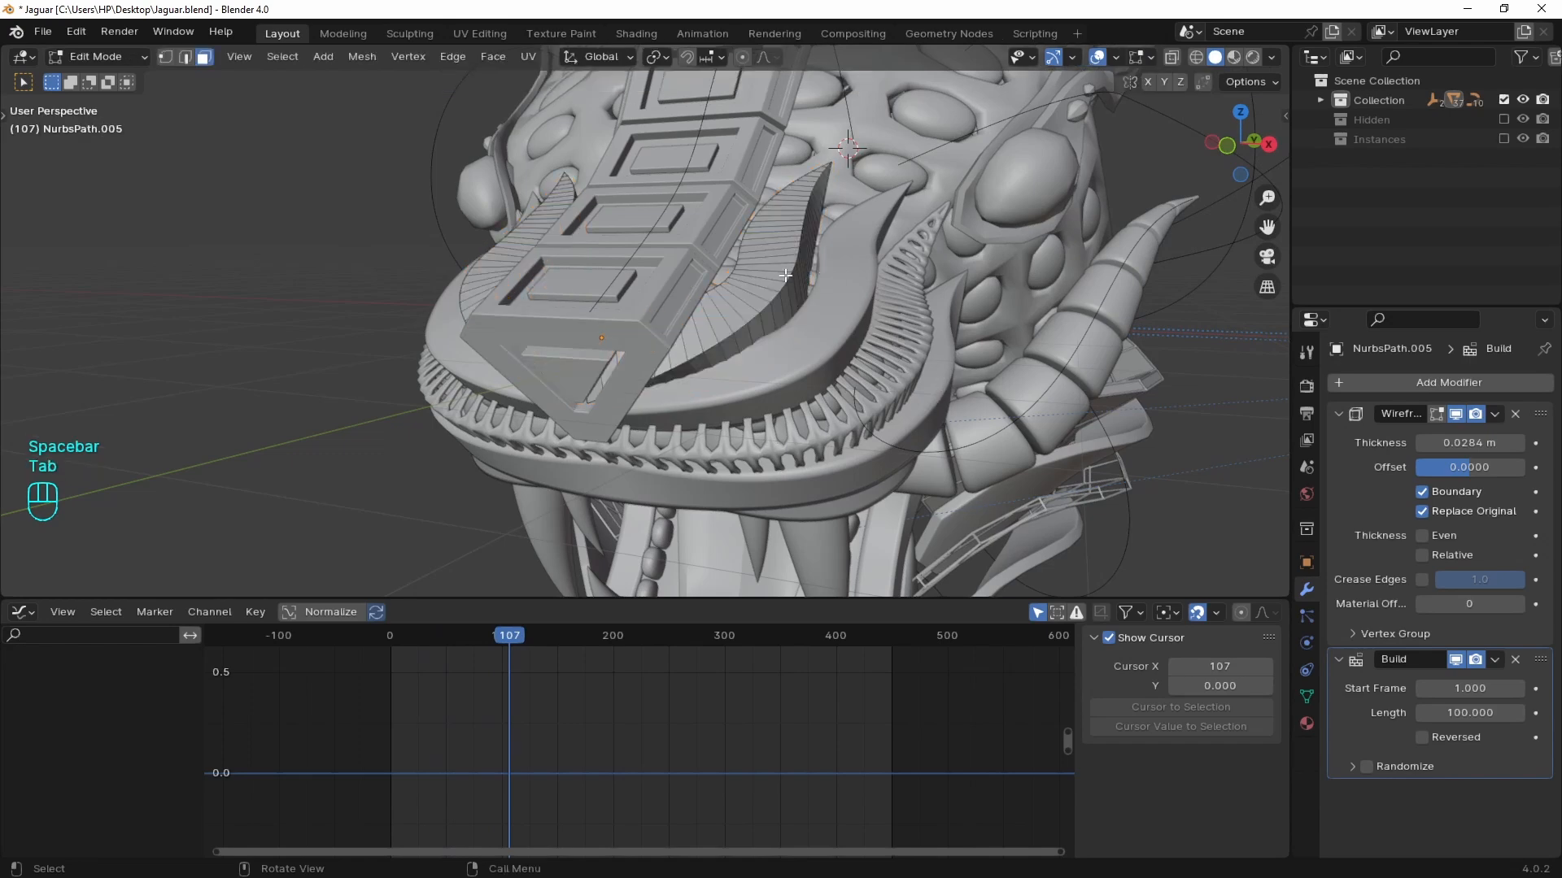
{"action": "key", "text": "l"}
{"action": "key", "text": "p"}
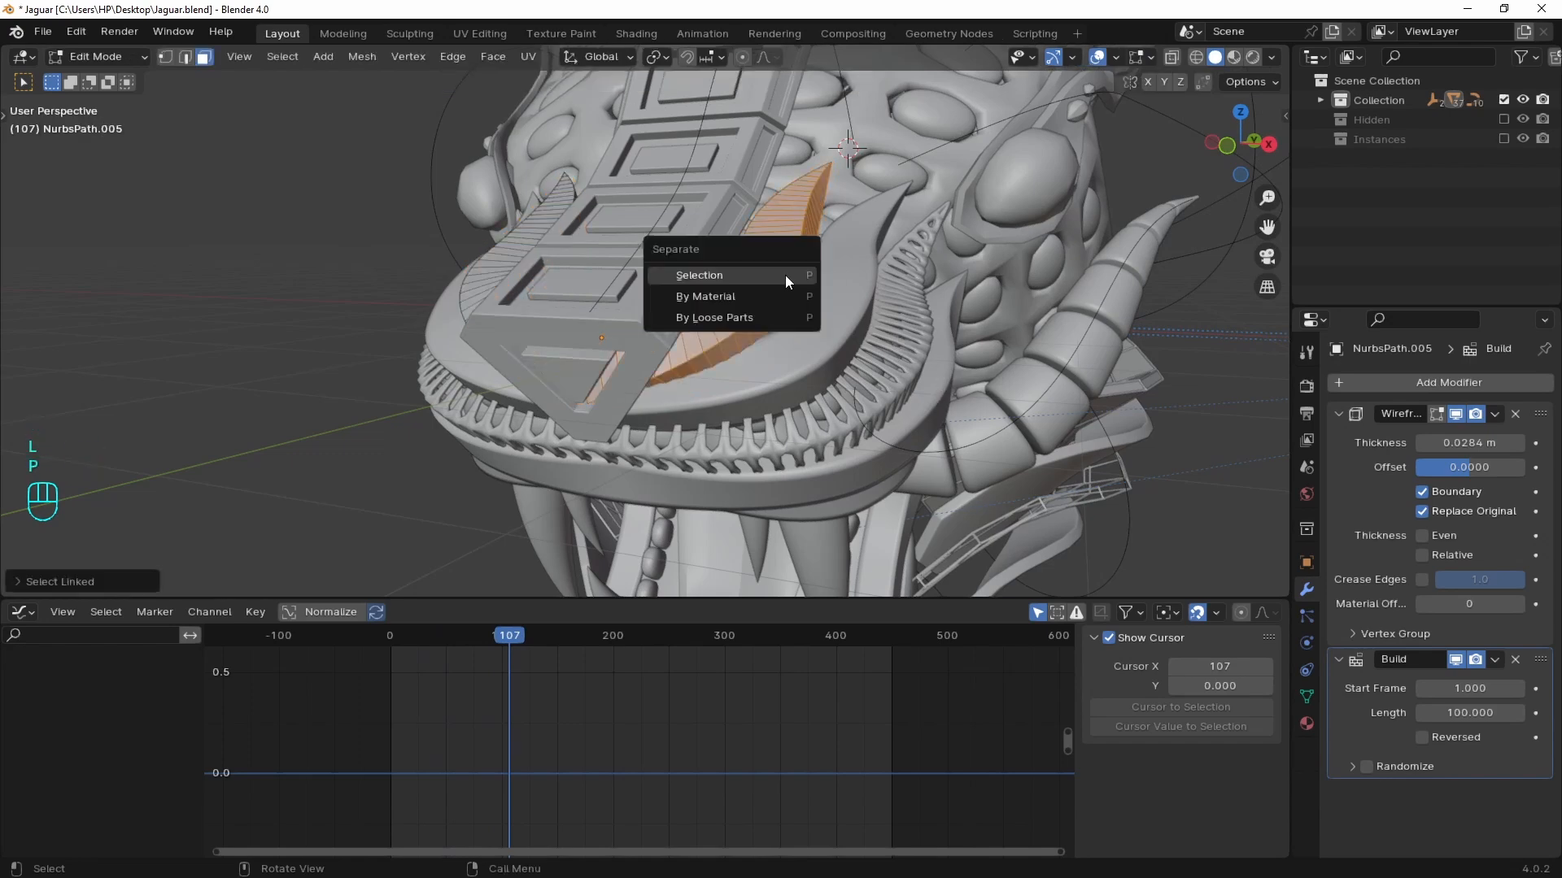
{"action": "left_click", "coordinate": [784, 275]}
{"action": "key", "text": "Tab"}
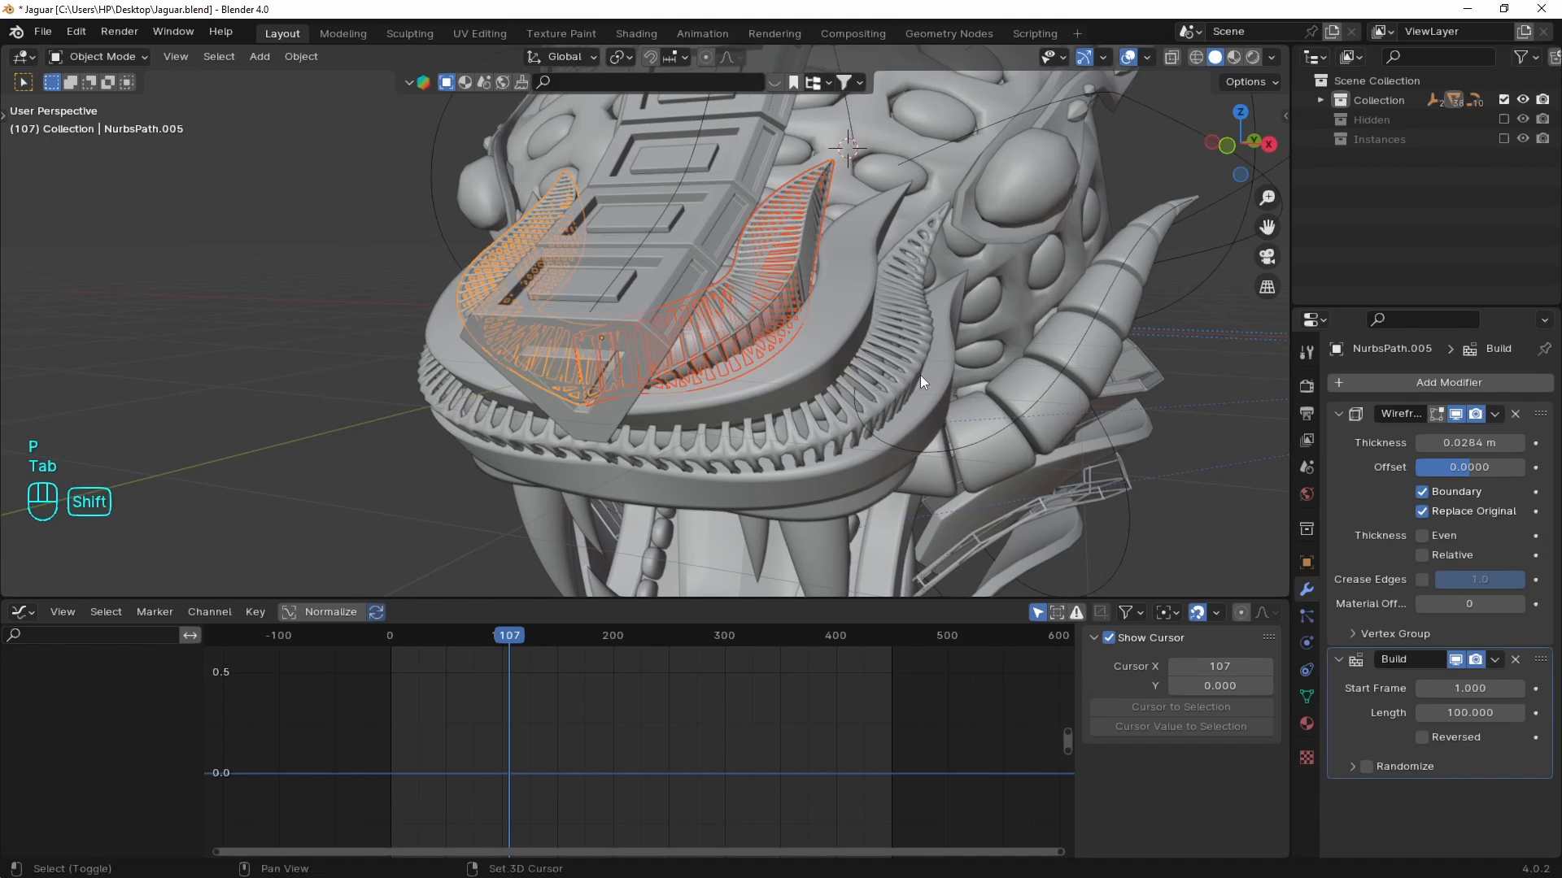
- Play the animation from frame 0 to check the Build effect on the two separated ribbed snout pieces
{"action": "key", "text": "shift+Left"}
{"action": "key", "text": "space"}
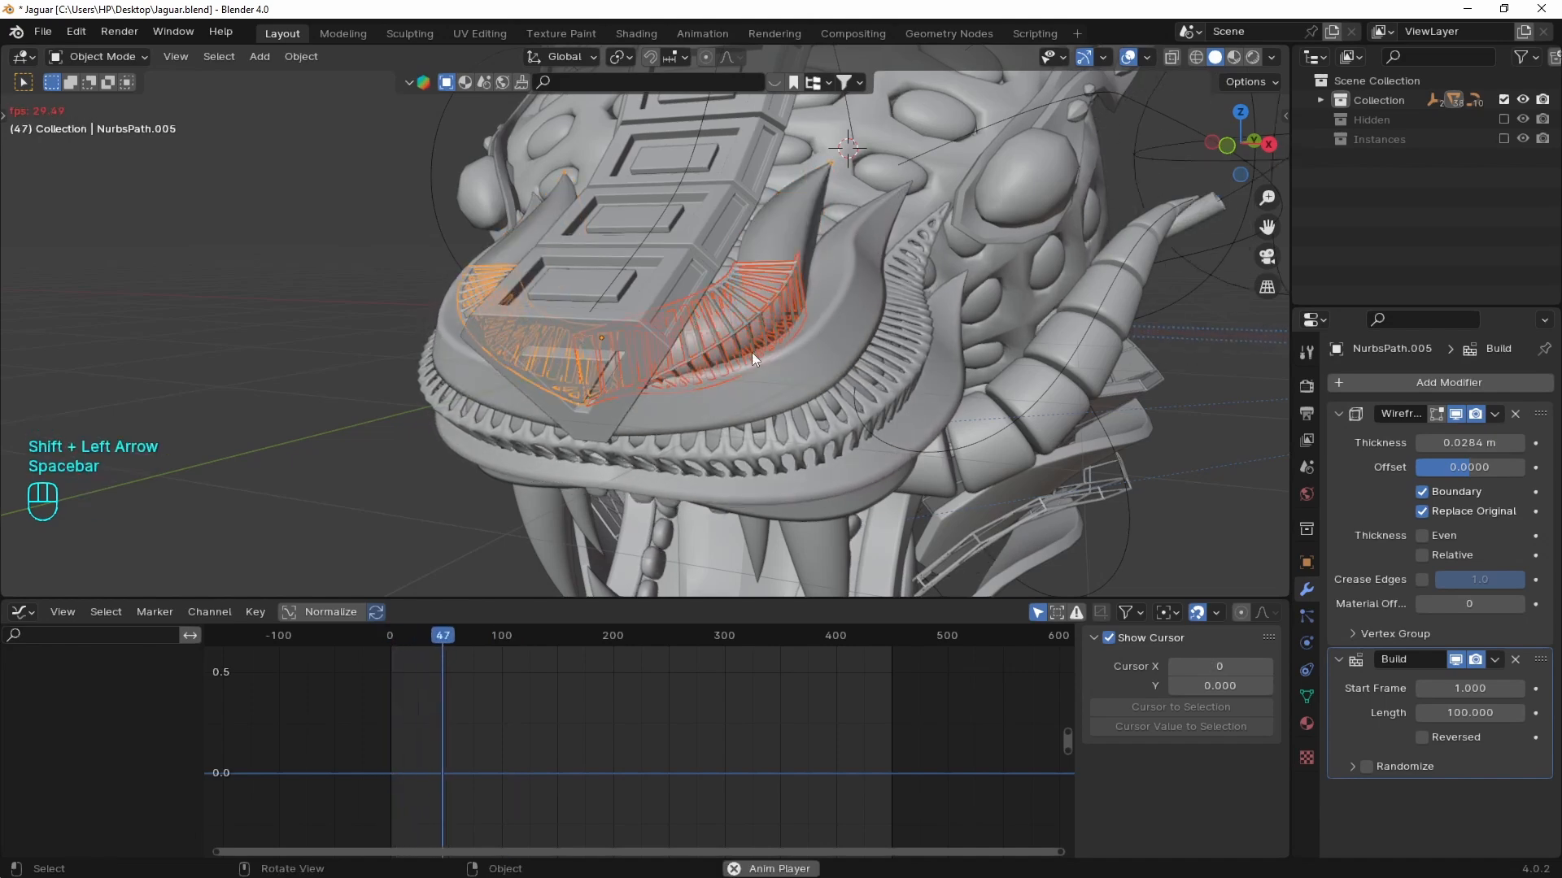
{"action": "key", "text": "space"}
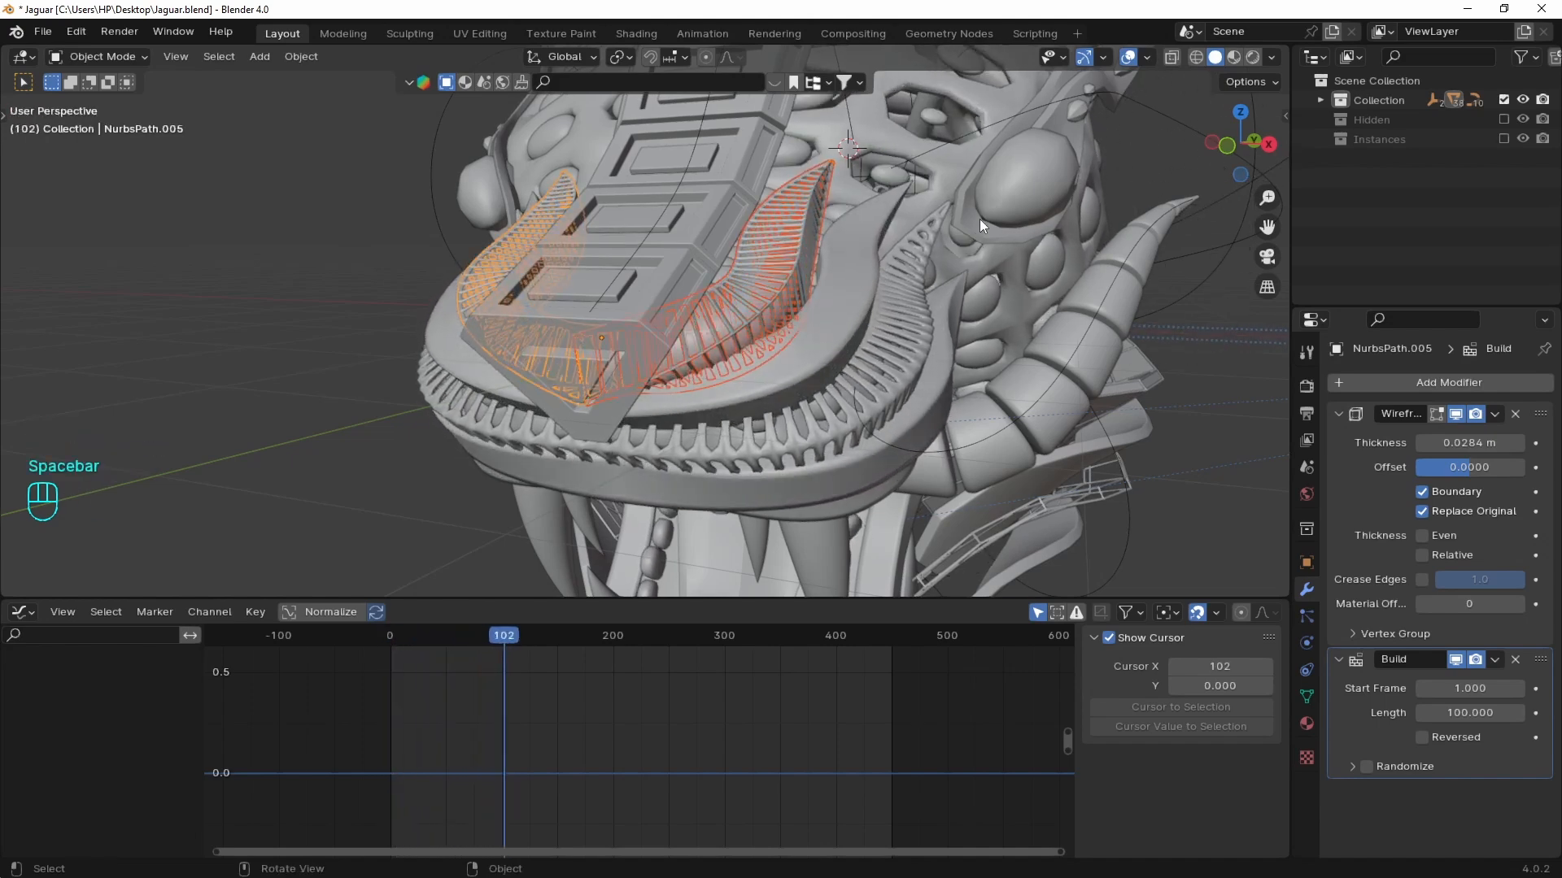
- Set the Build length of NurbsPath.014, the ribbed piece on the snout's +X side, to 75 and preview it from frame 0
{"action": "left_click", "coordinate": [802, 227]}
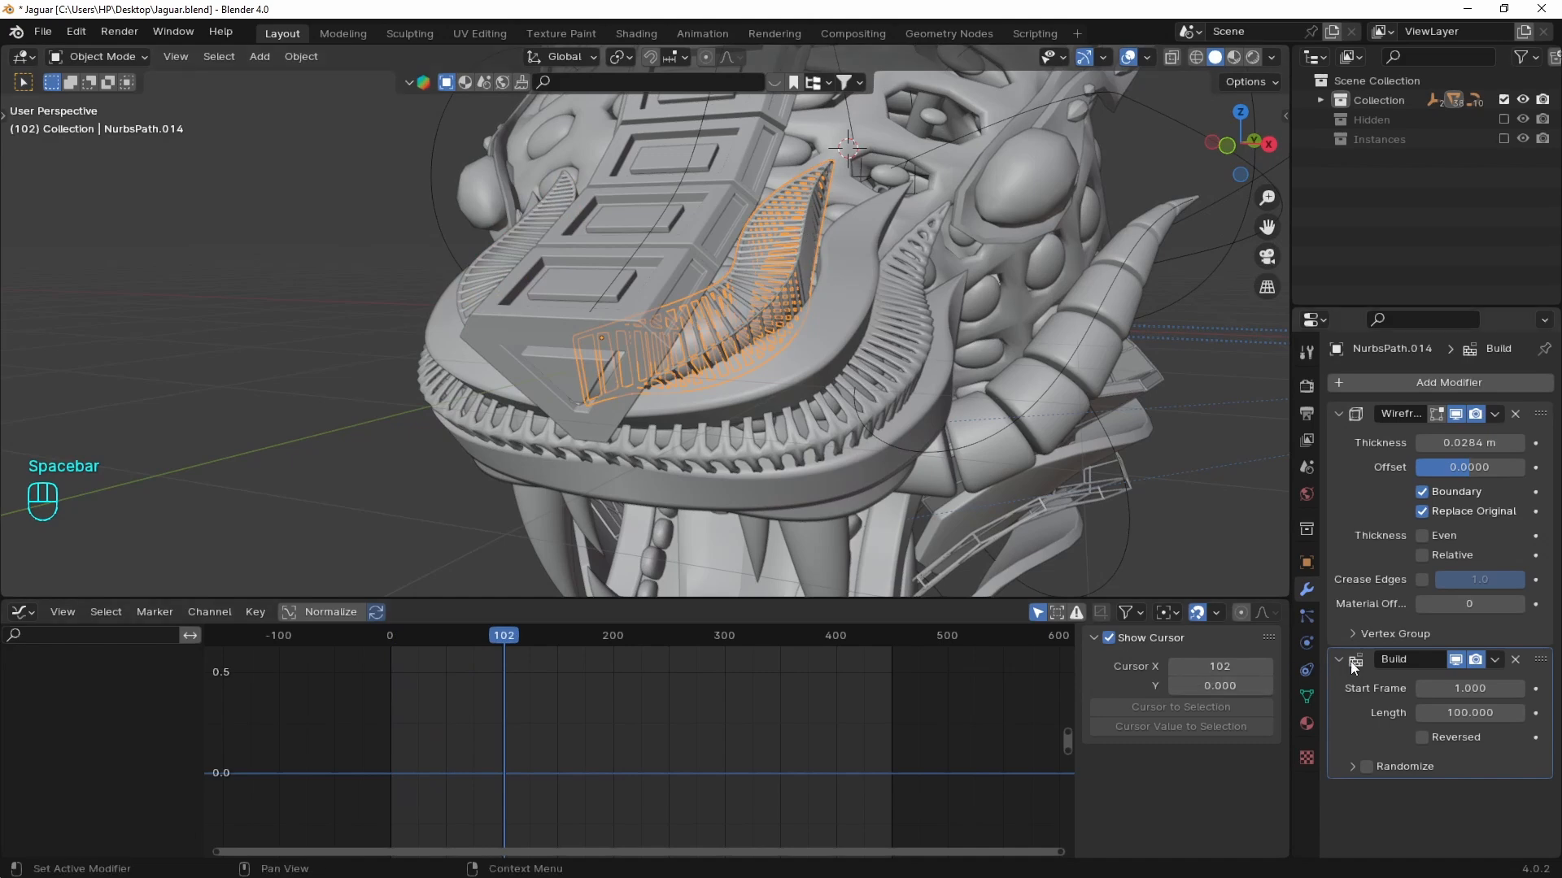
{"action": "left_click", "coordinate": [1476, 713]}
{"action": "type", "text": "75"}
{"action": "key", "text": "Return"}
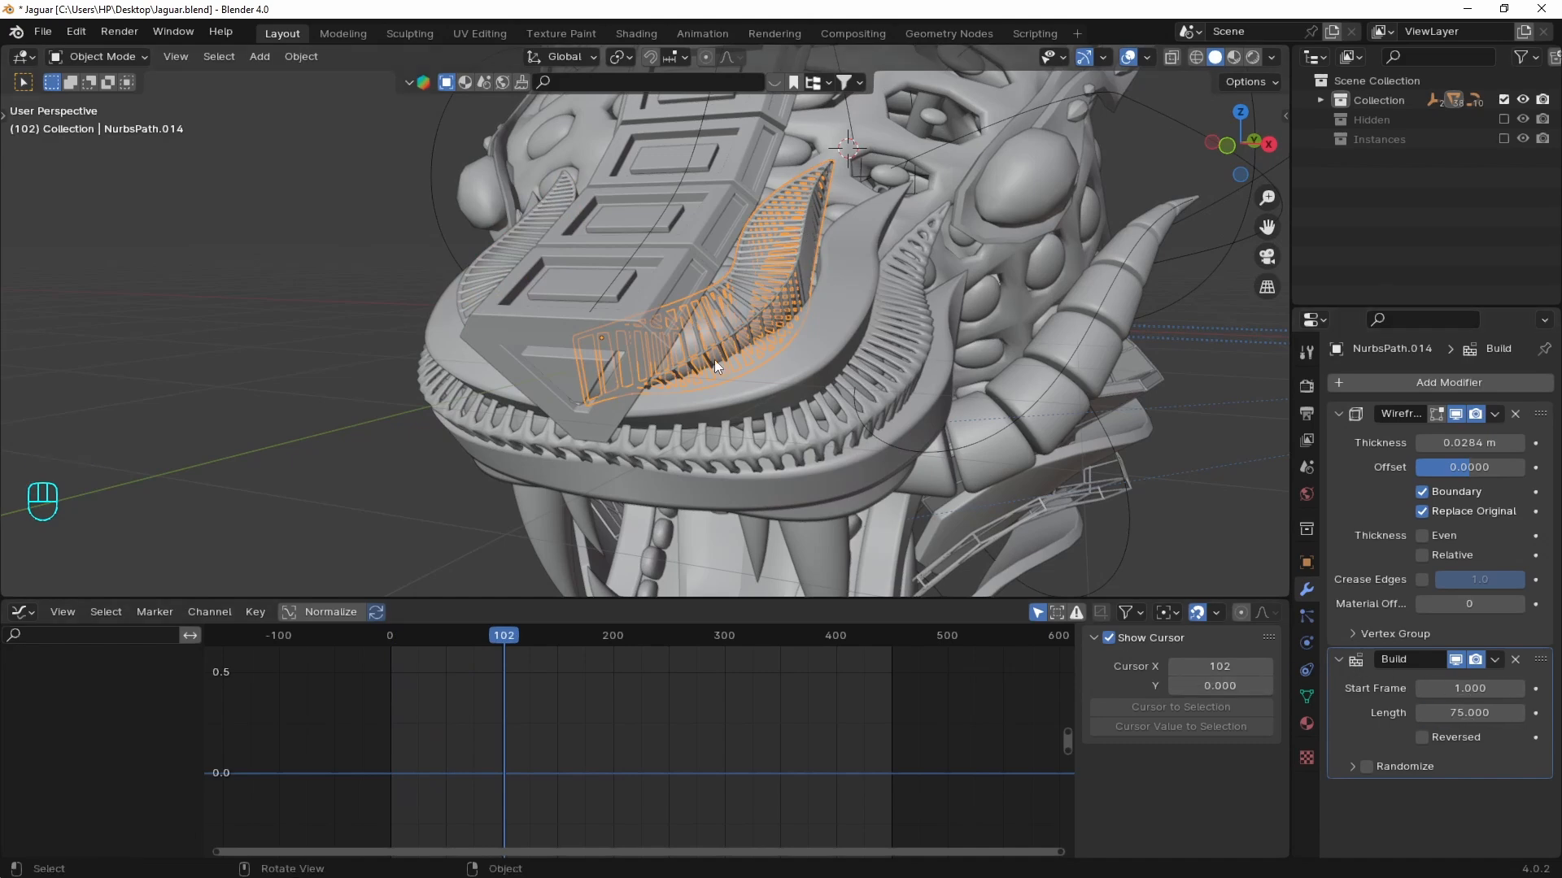
{"action": "key", "text": "shift+Left"}
{"action": "key", "text": "space"}
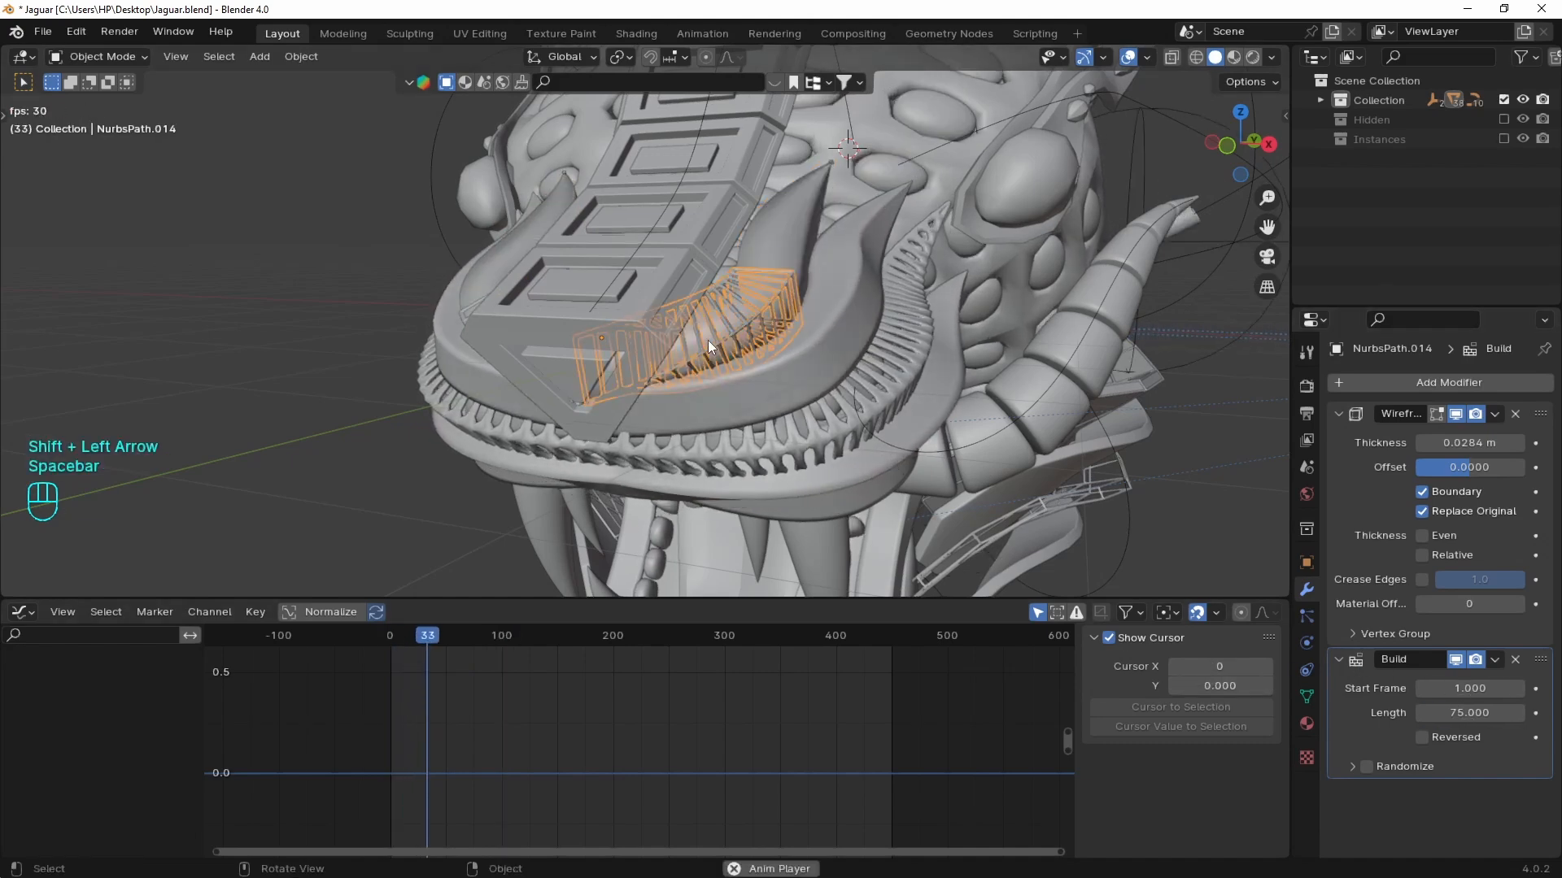
{"action": "key", "text": "space"}
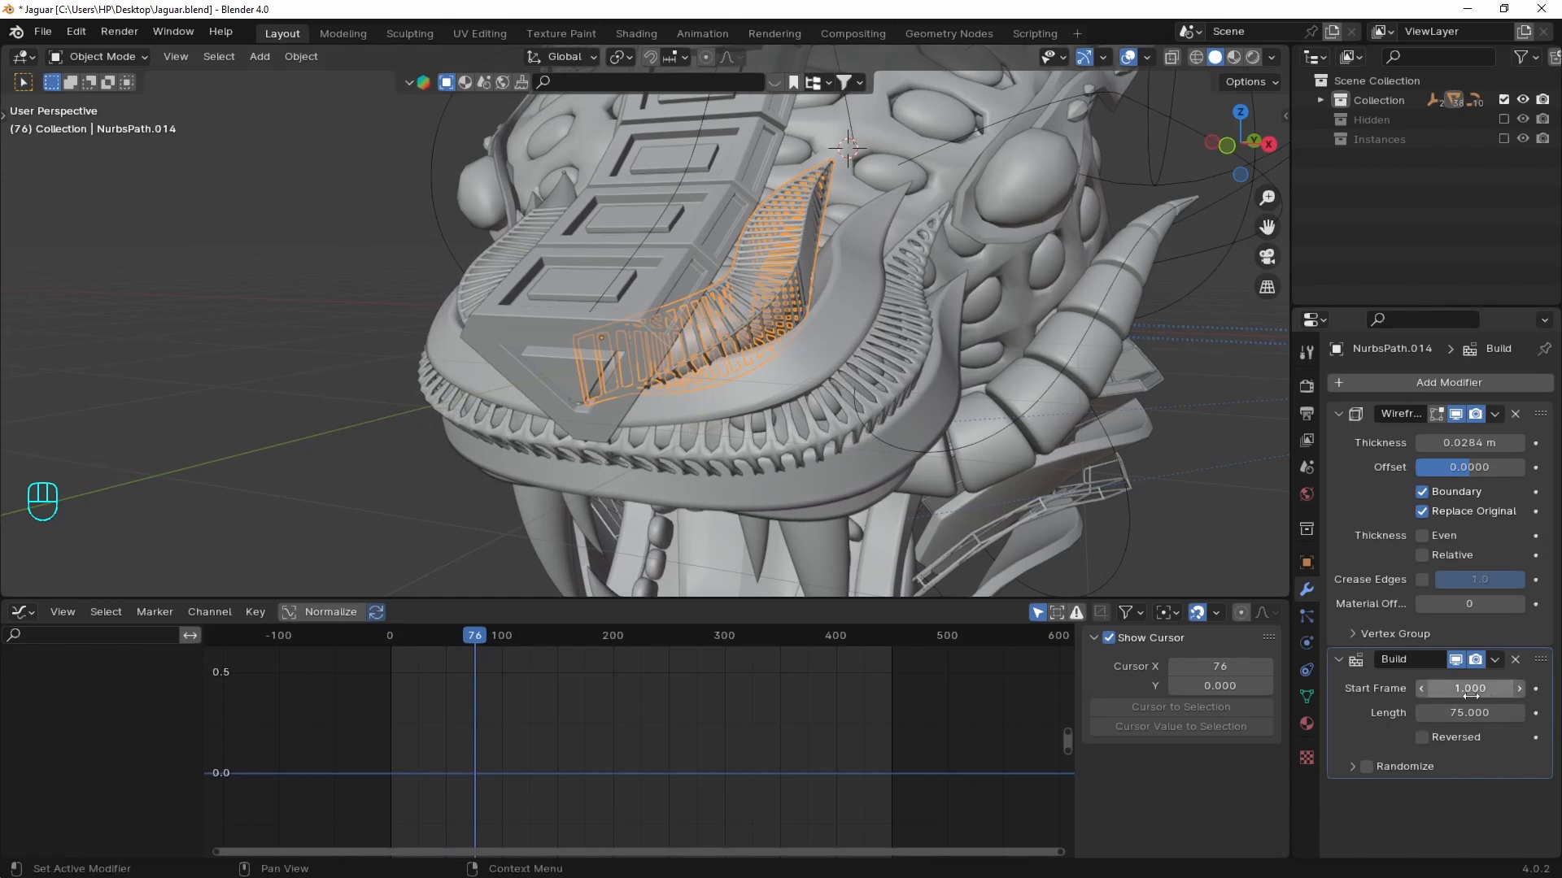
- Set the Build start frame of NurbsPath.014 to 150 and scrub to about frame 178 to check it
{"action": "left_click", "coordinate": [1434, 688]}
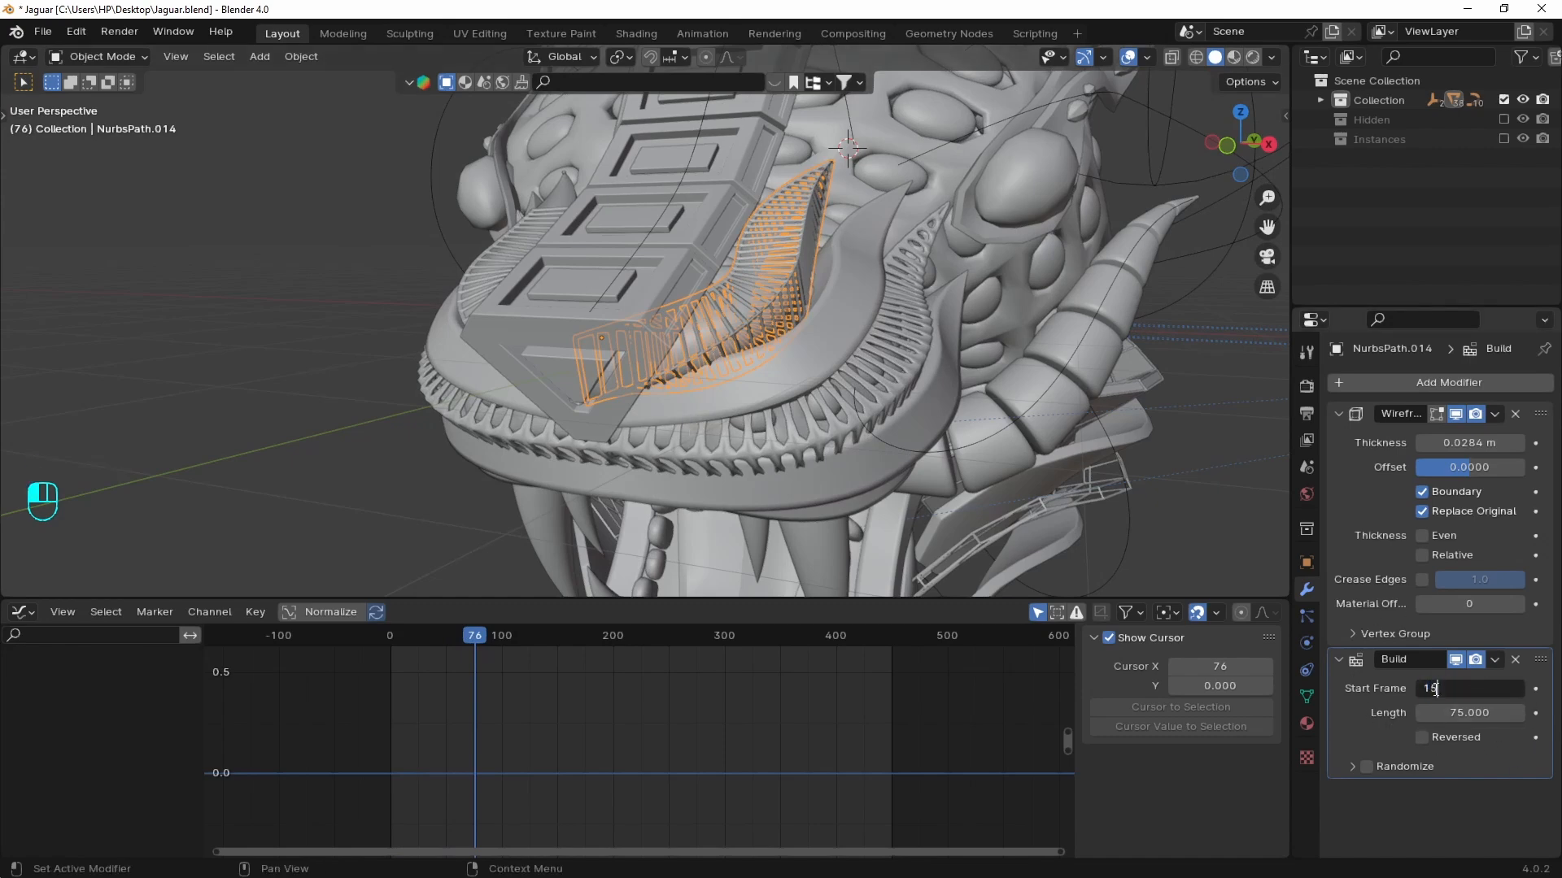
{"action": "key", "text": "Return"}
{"action": "left_click_drag", "start_coordinate": [592, 634], "coordinate": [590, 637]}
- Duplicate the Build modifier on NurbsPath.014, set the copy's start frame to 225 and make it reversed
{"action": "left_click", "coordinate": [1501, 658]}
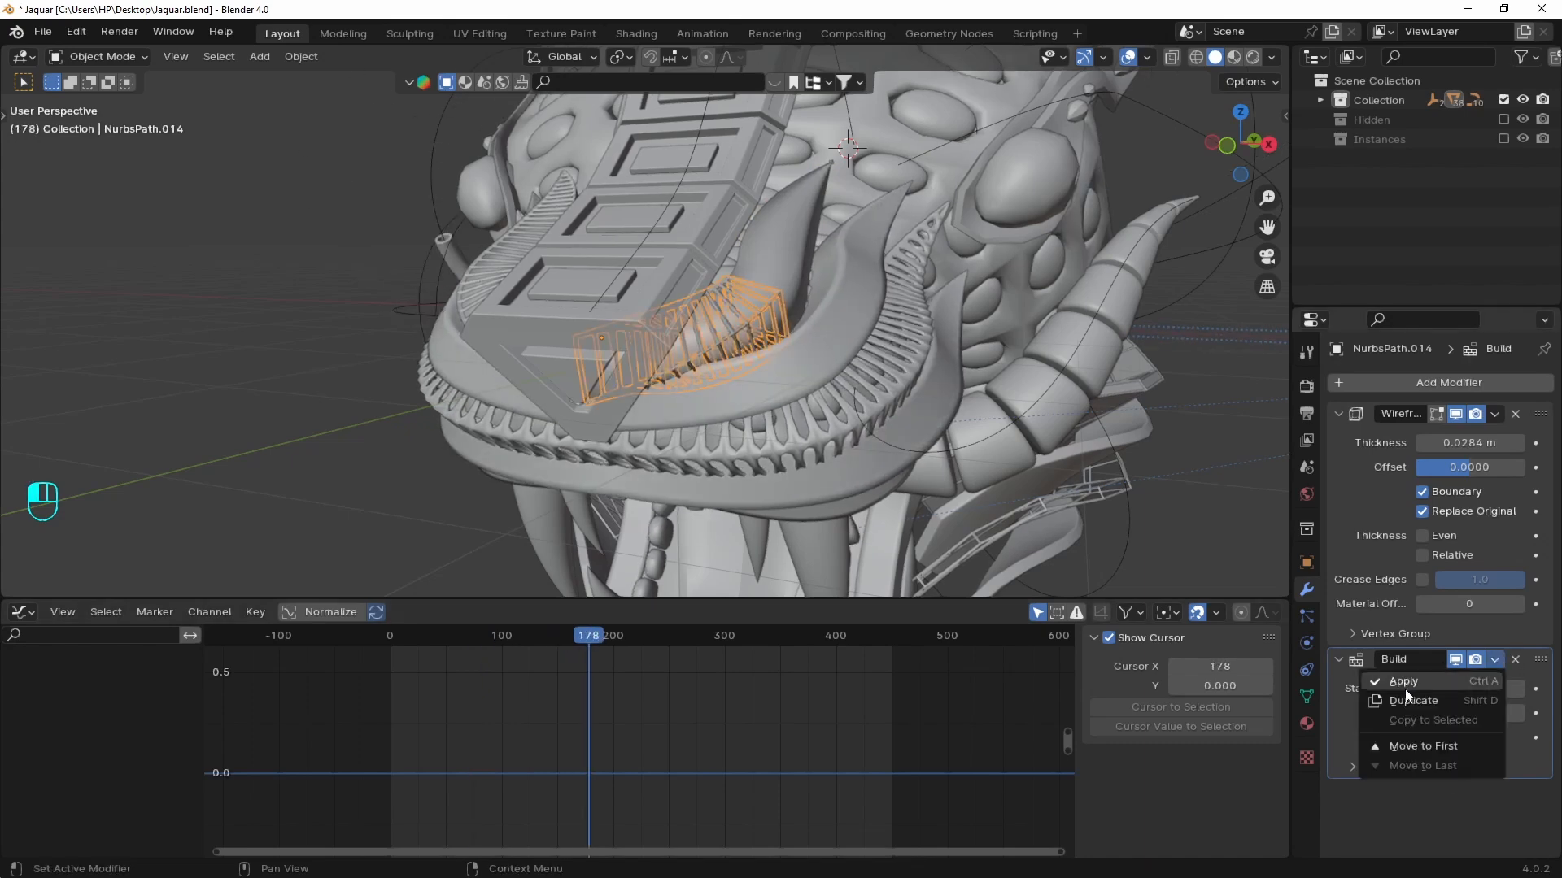
{"action": "left_click", "coordinate": [1437, 722]}
{"action": "scroll", "coordinate": [1440, 722], "scroll_direction": "down", "scroll_amount": 2}
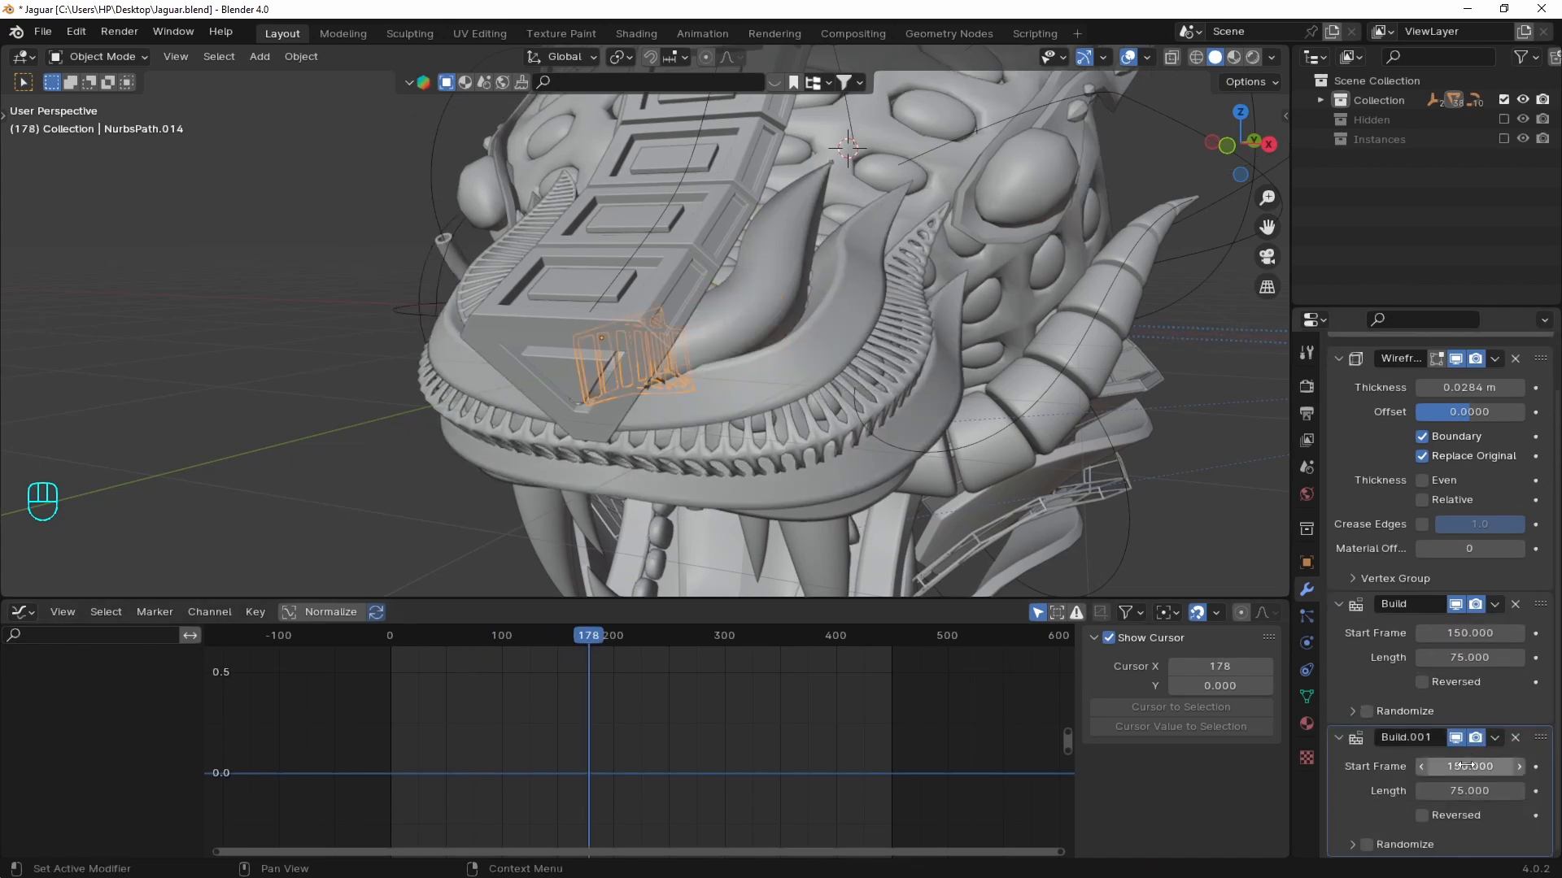
{"action": "left_click", "coordinate": [1469, 766]}
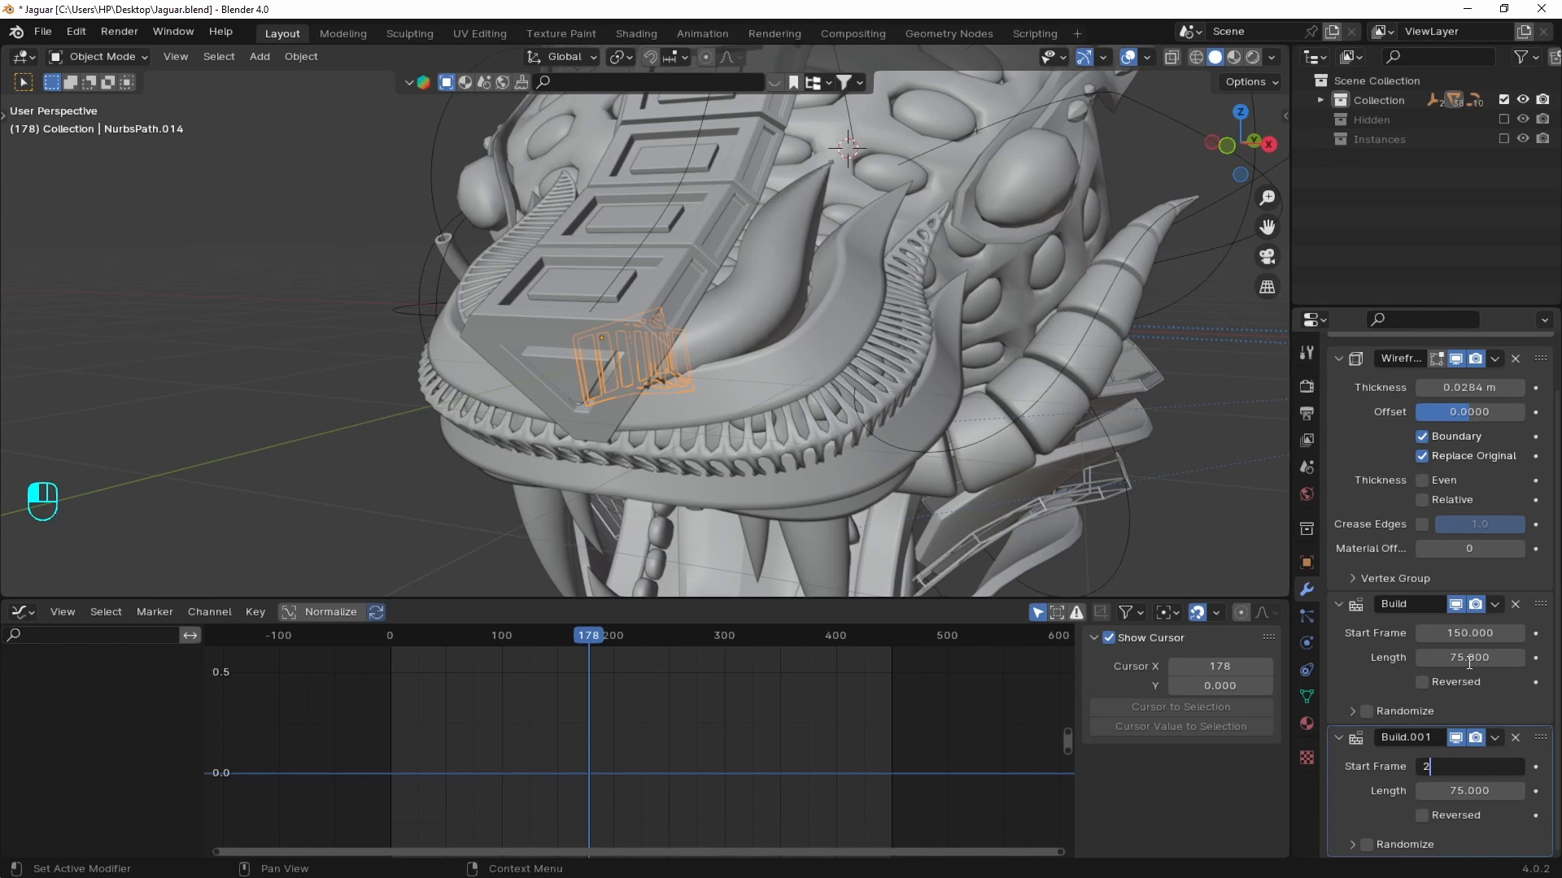
{"action": "key", "text": "Return"}
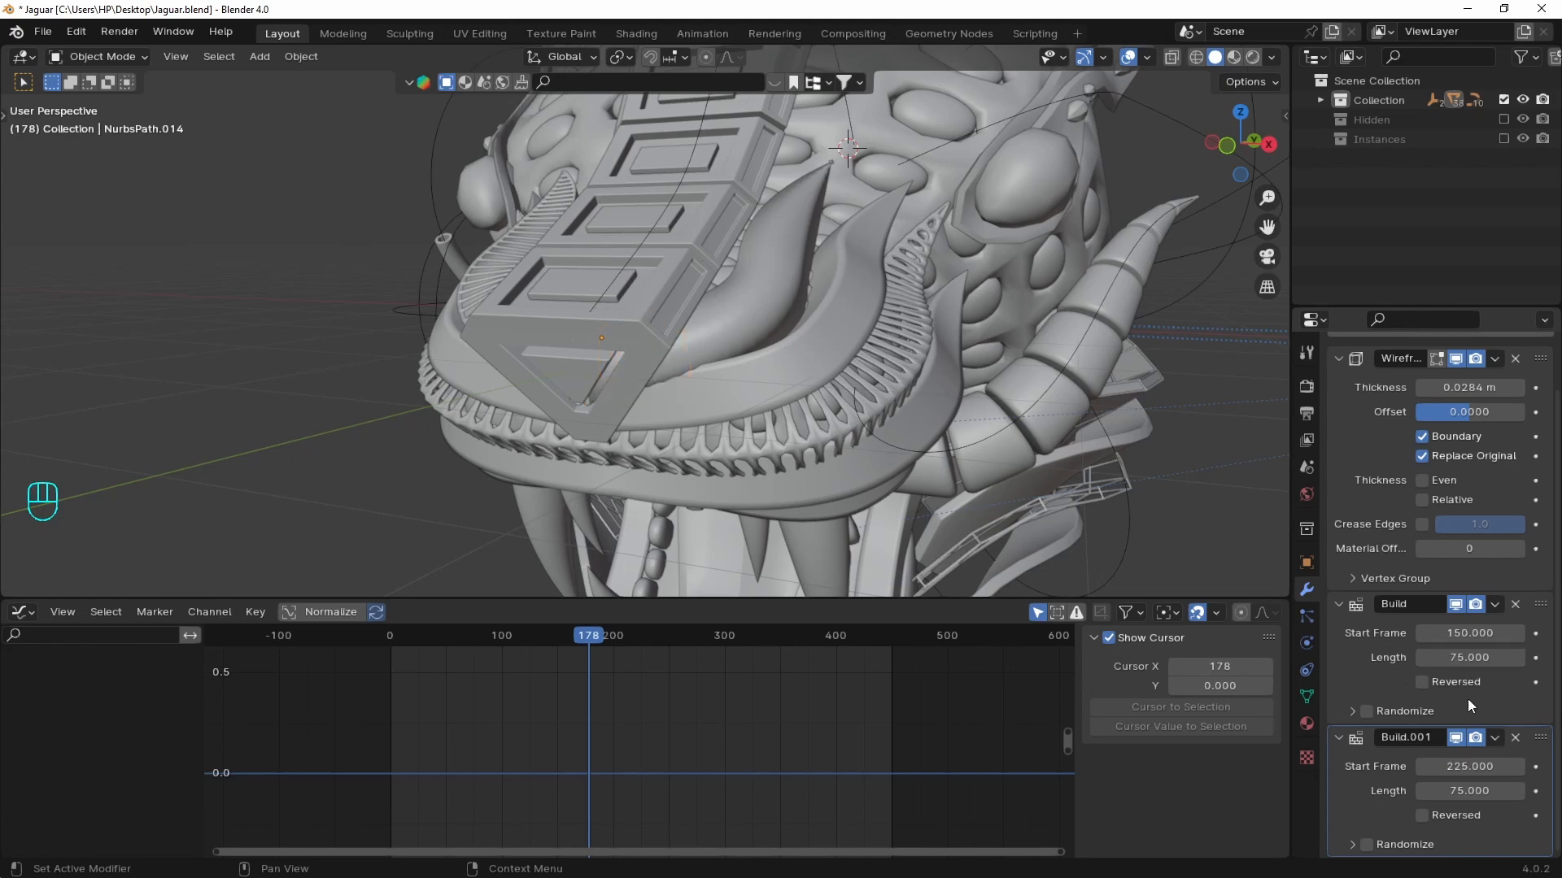
{"action": "left_click", "coordinate": [1422, 815]}
- Play and scrub the animation to about frame 257 to review the ribs building up and retracting
{"action": "key", "text": "space"}
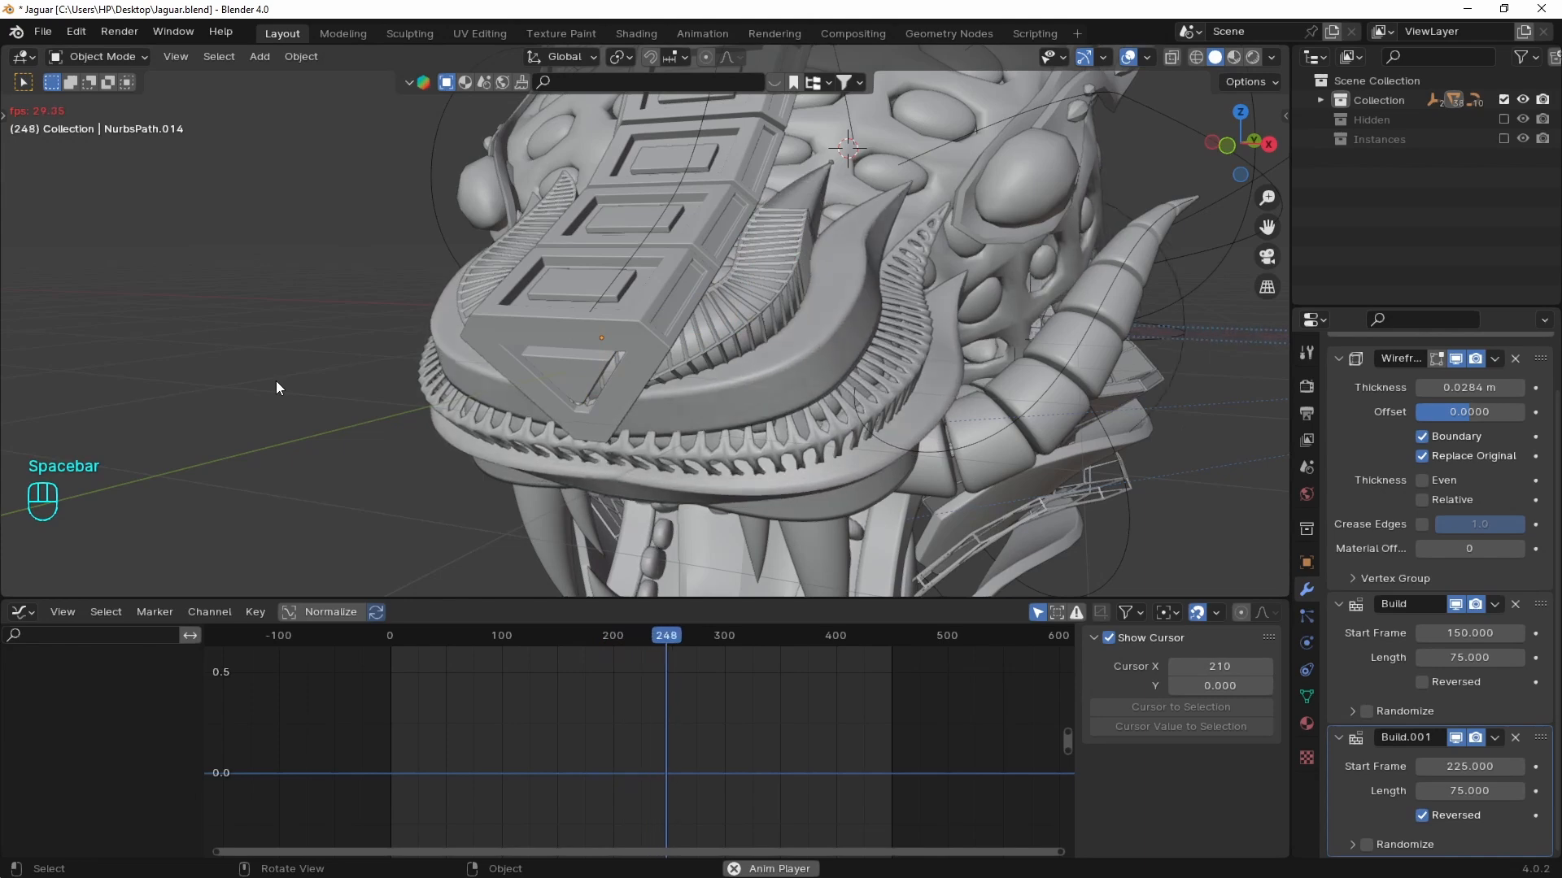
{"action": "key", "text": "space"}
{"action": "middle_click_drag", "start_coordinate": [502, 295], "coordinate": [530, 309]}
{"action": "left_click_drag", "start_coordinate": [690, 633], "coordinate": [676, 636]}
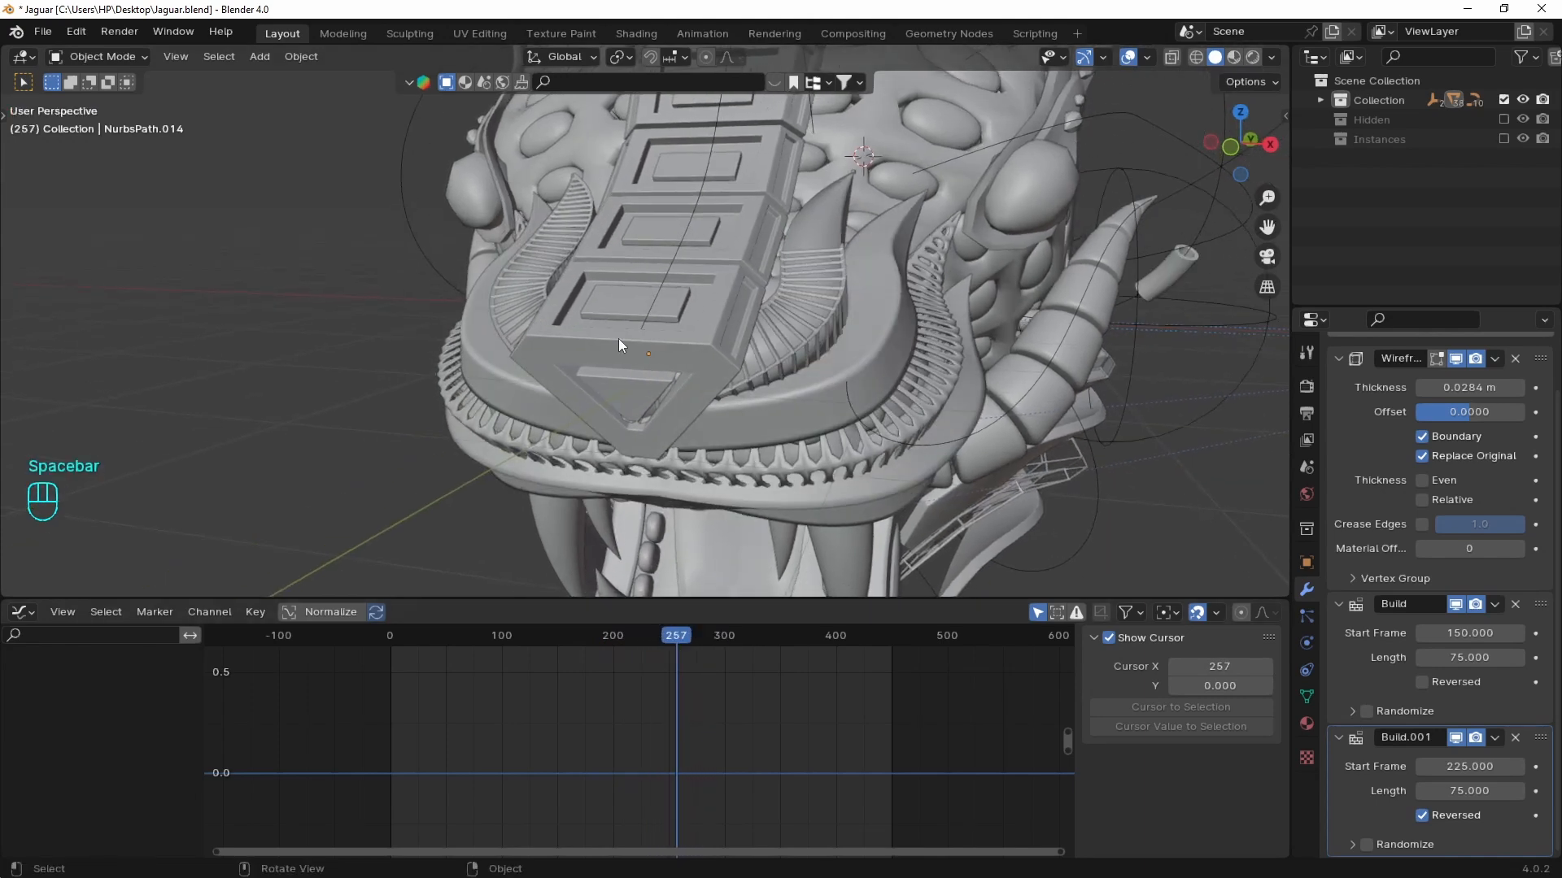
- Copy the modifiers of NurbsPath.014 to NurbsPath.005, the matching ribbed piece on the other side of the snout
{"action": "left_click", "coordinate": [551, 262]}
{"action": "key", "text": "ctrl+z"}
{"action": "key", "text": "ctrl+l"}
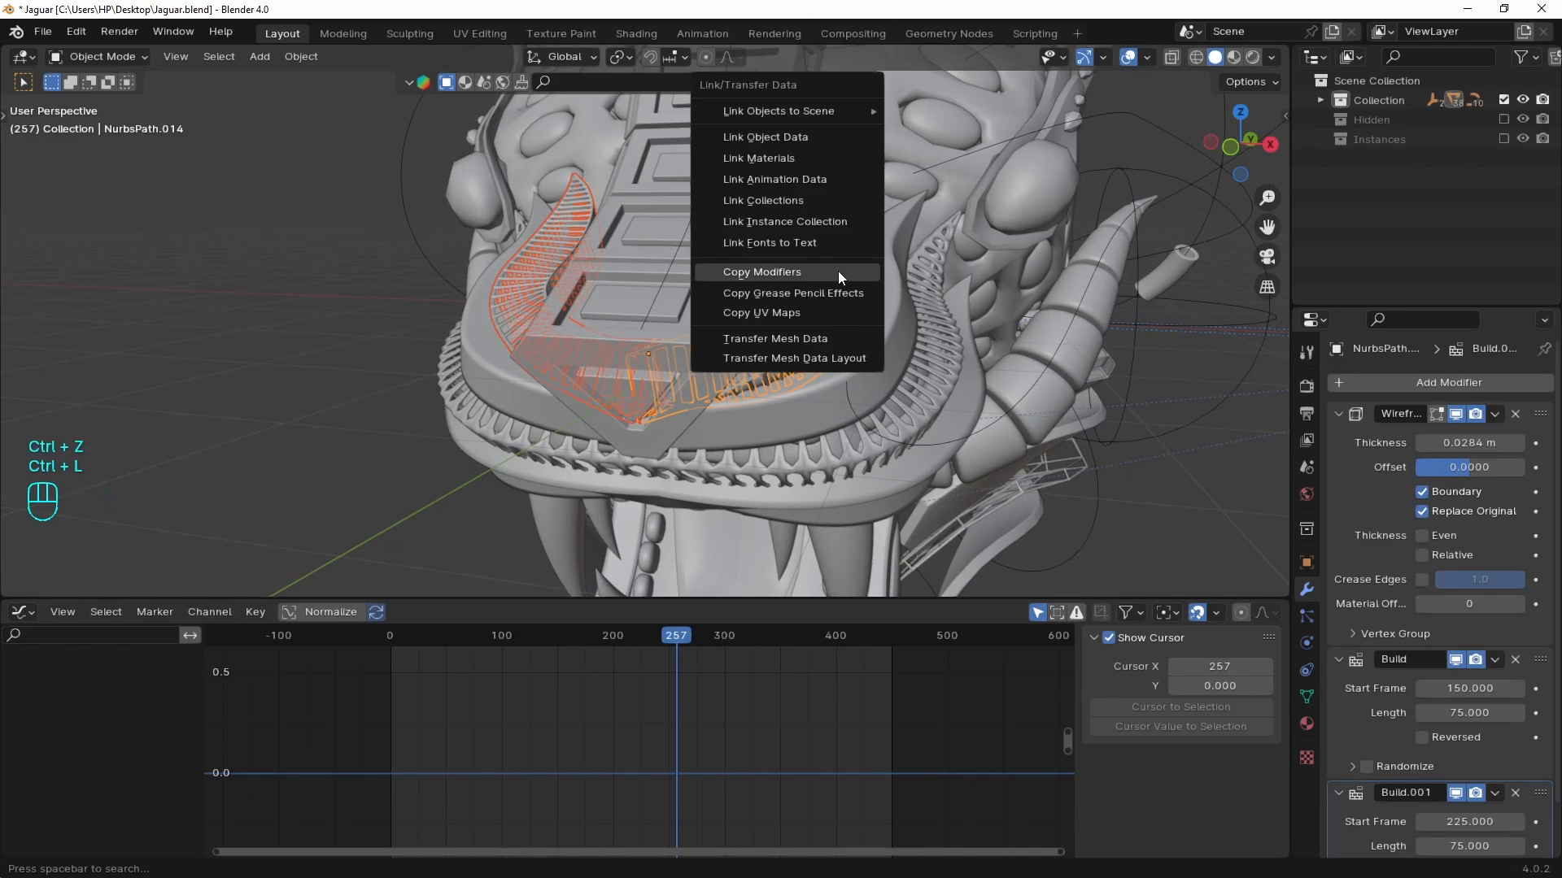
{"action": "left_click", "coordinate": [838, 270]}
- Scrub through about frames 191 to 281 to compare the Build animation on both snout pieces
{"action": "key", "text": "space"}
{"action": "key", "text": "space"}
{"action": "left_click", "coordinate": [593, 638]}
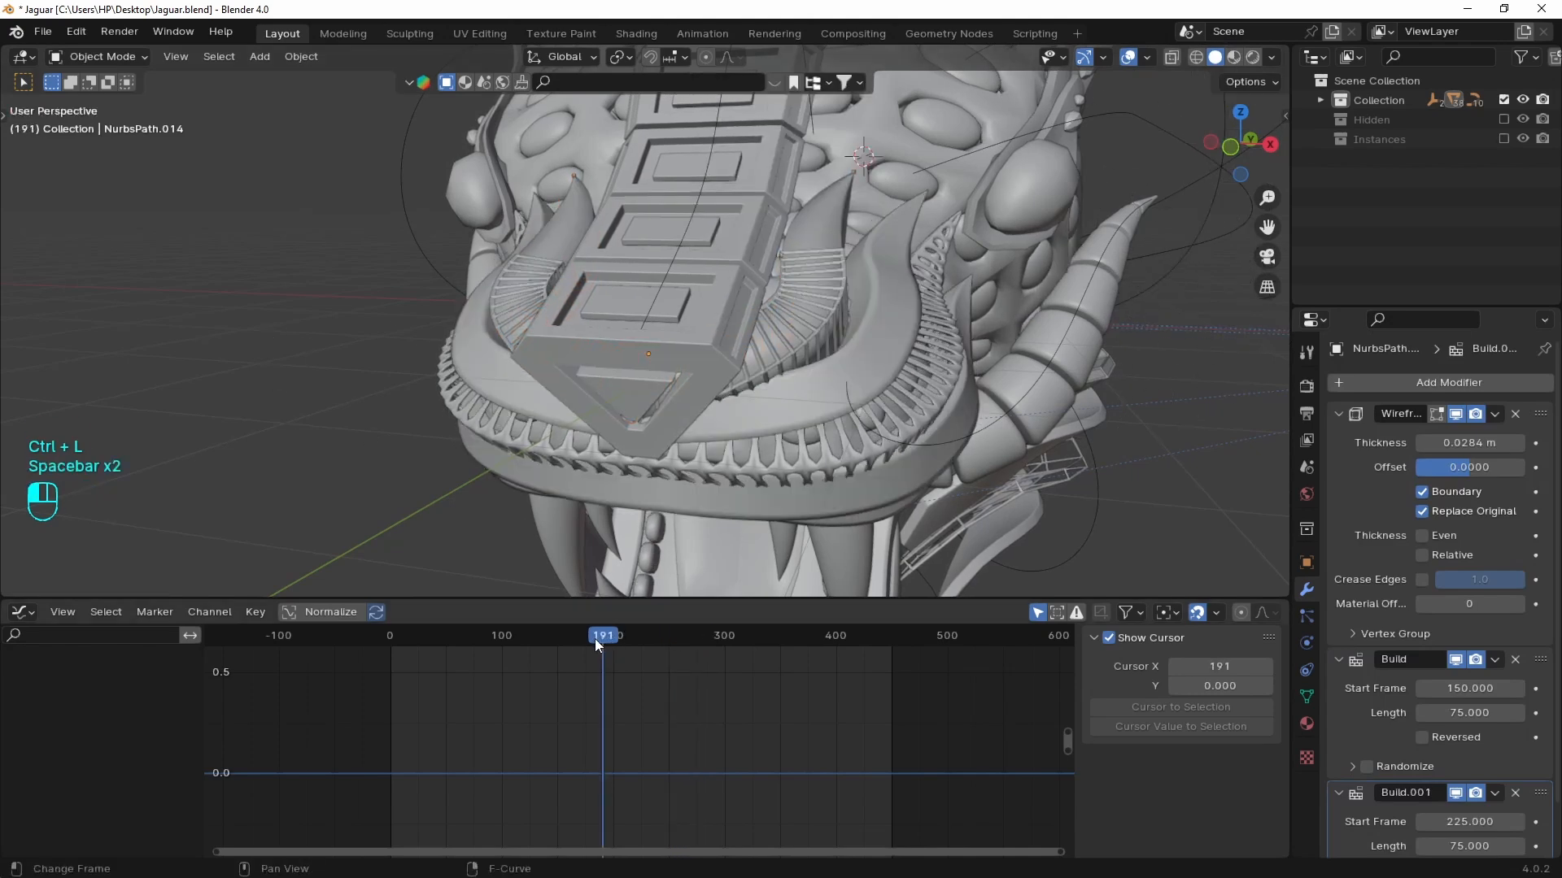
{"action": "left_click_drag", "start_coordinate": [596, 641], "coordinate": [703, 636]}
- Shade NurbsPath.013, the solid curved band around the snout, flat and add a Bevel modifier to it
{"action": "middle_click_drag", "start_coordinate": [793, 480], "coordinate": [740, 371]}
{"action": "left_click", "coordinate": [740, 371]}
{"action": "right_click", "coordinate": [964, 184]}
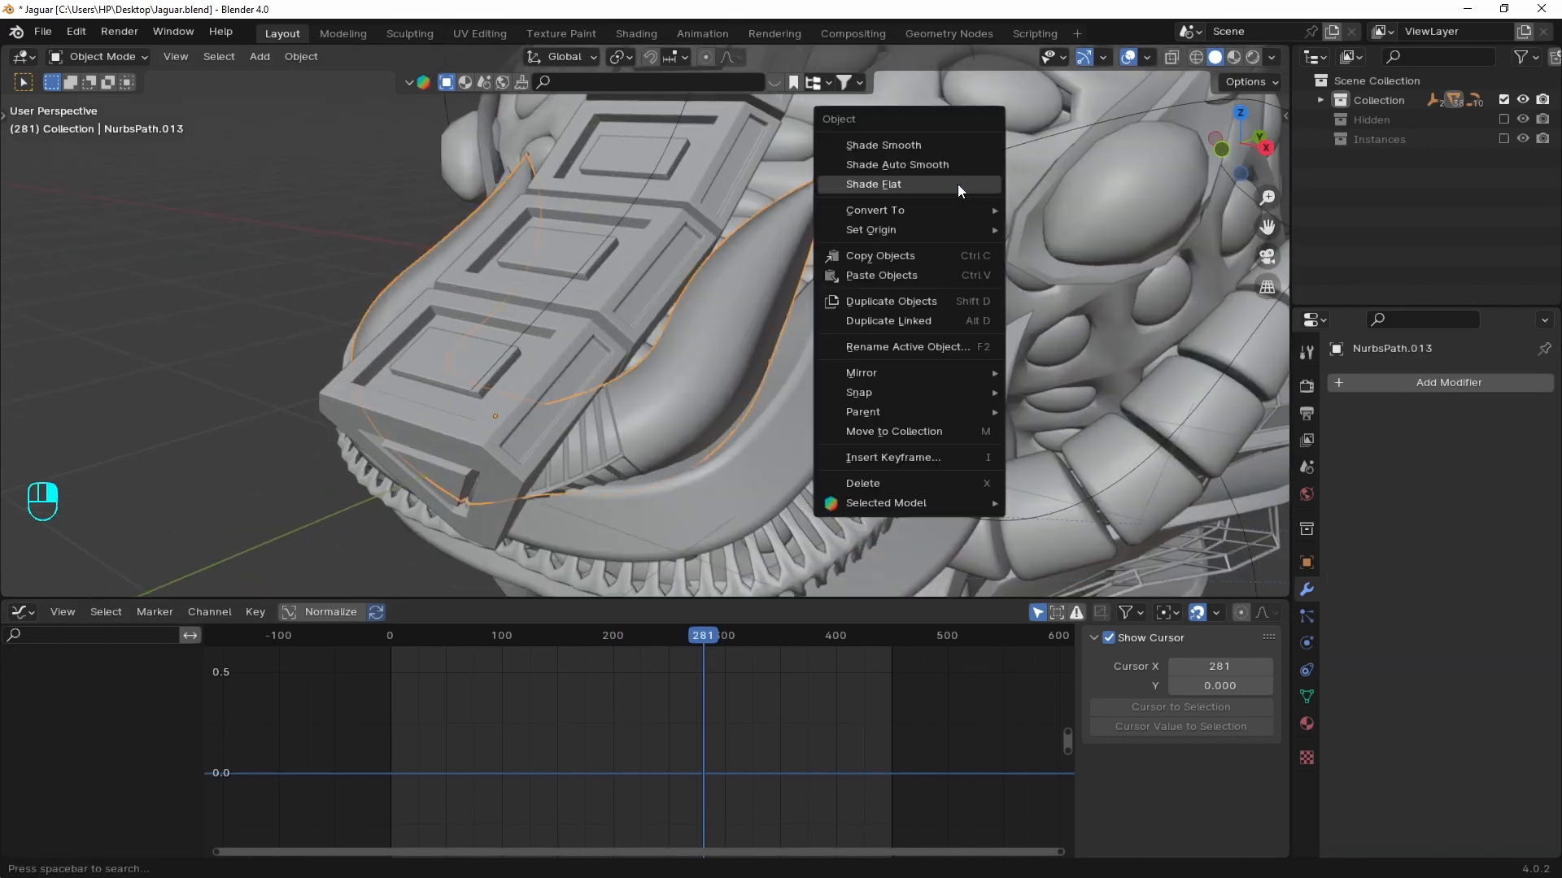
{"action": "left_click", "coordinate": [958, 184]}
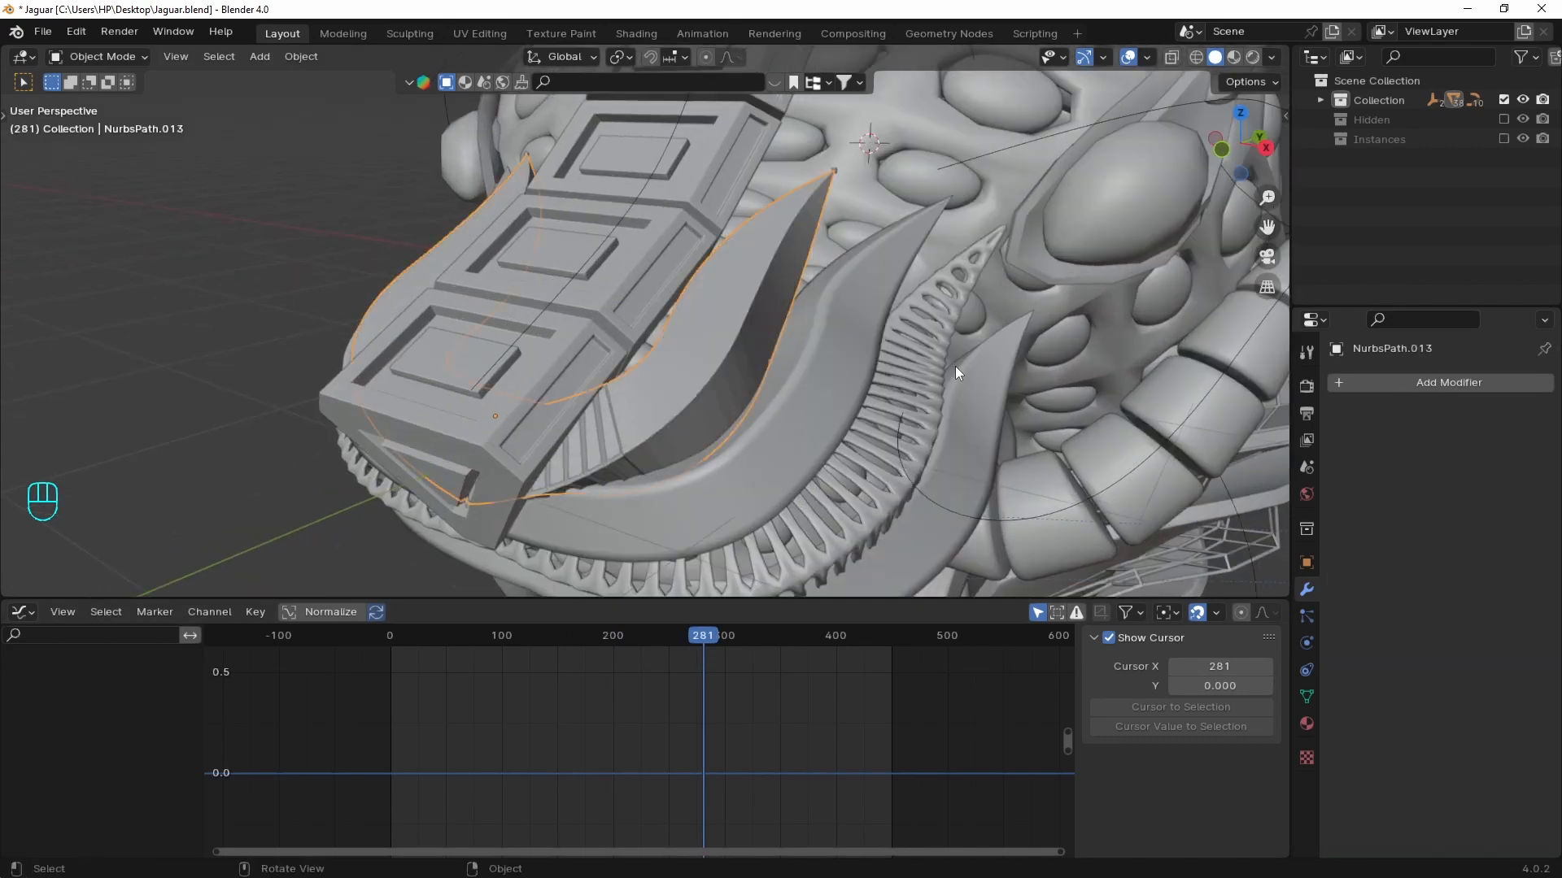
{"action": "left_click", "coordinate": [1408, 384]}
{"action": "type", "text": "bev"}
{"action": "left_click", "coordinate": [1315, 419]}
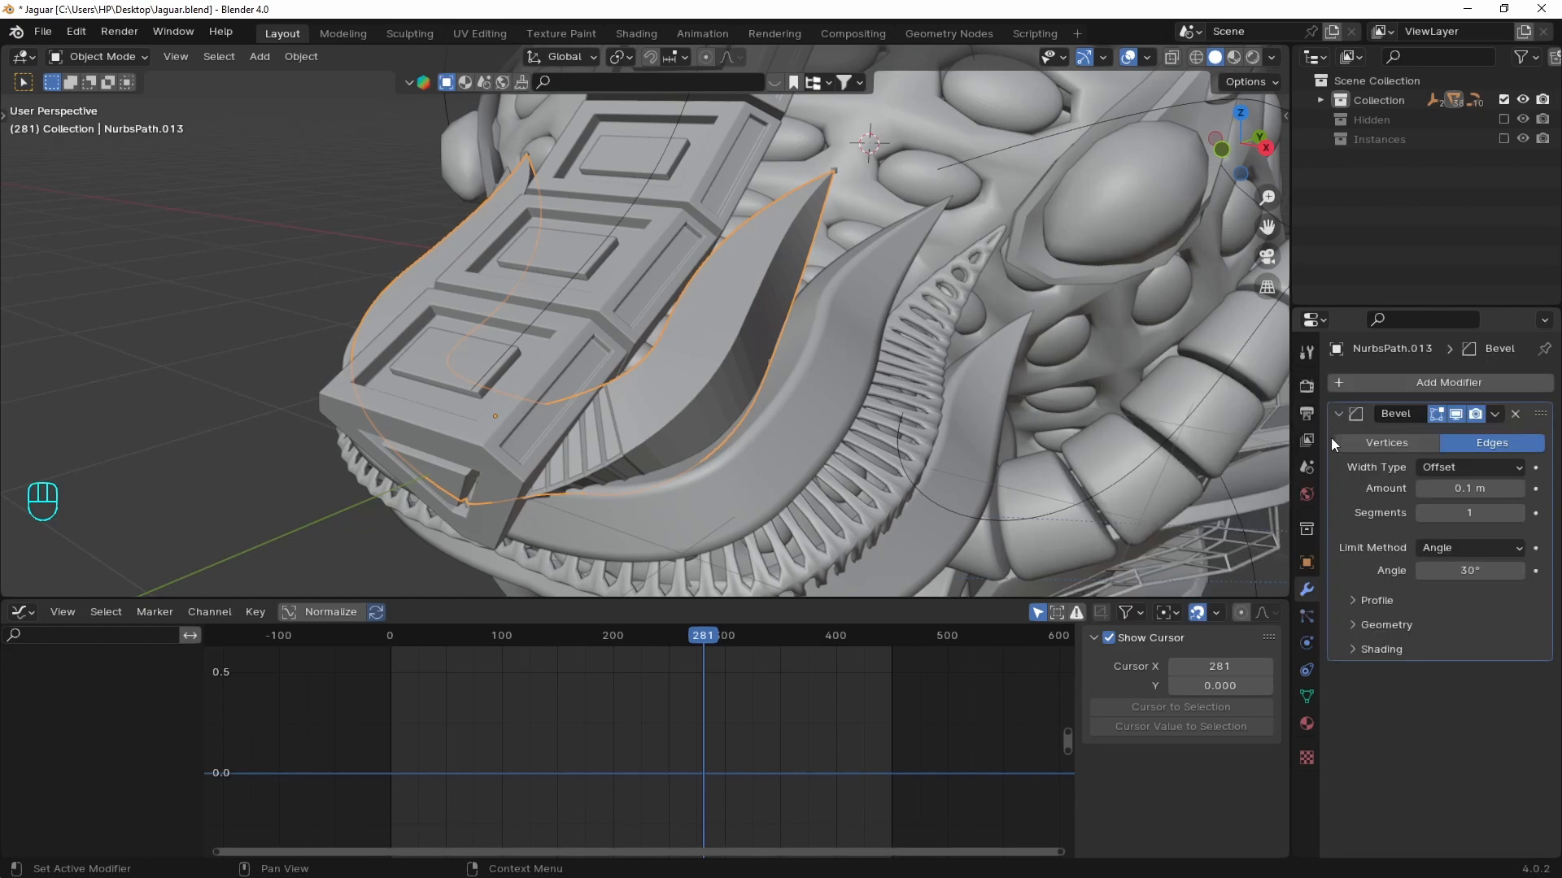
- Try to separate the linked geometry of NurbsPath.005 into its own object
{"action": "left_click", "coordinate": [405, 261]}
{"action": "key", "text": "Tab"}
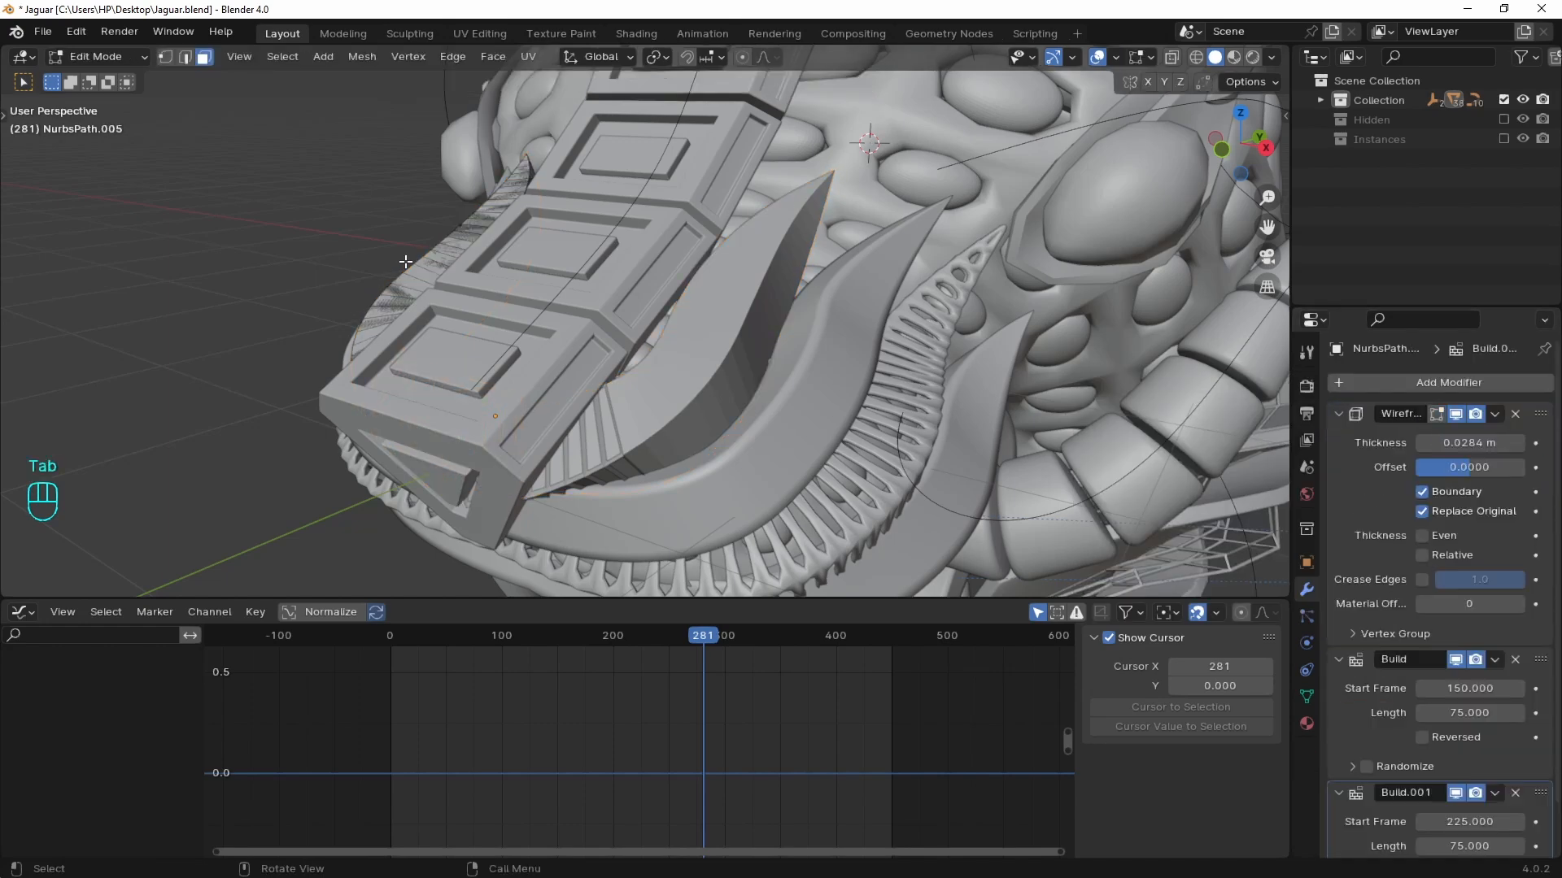
{"action": "key", "text": "l"}
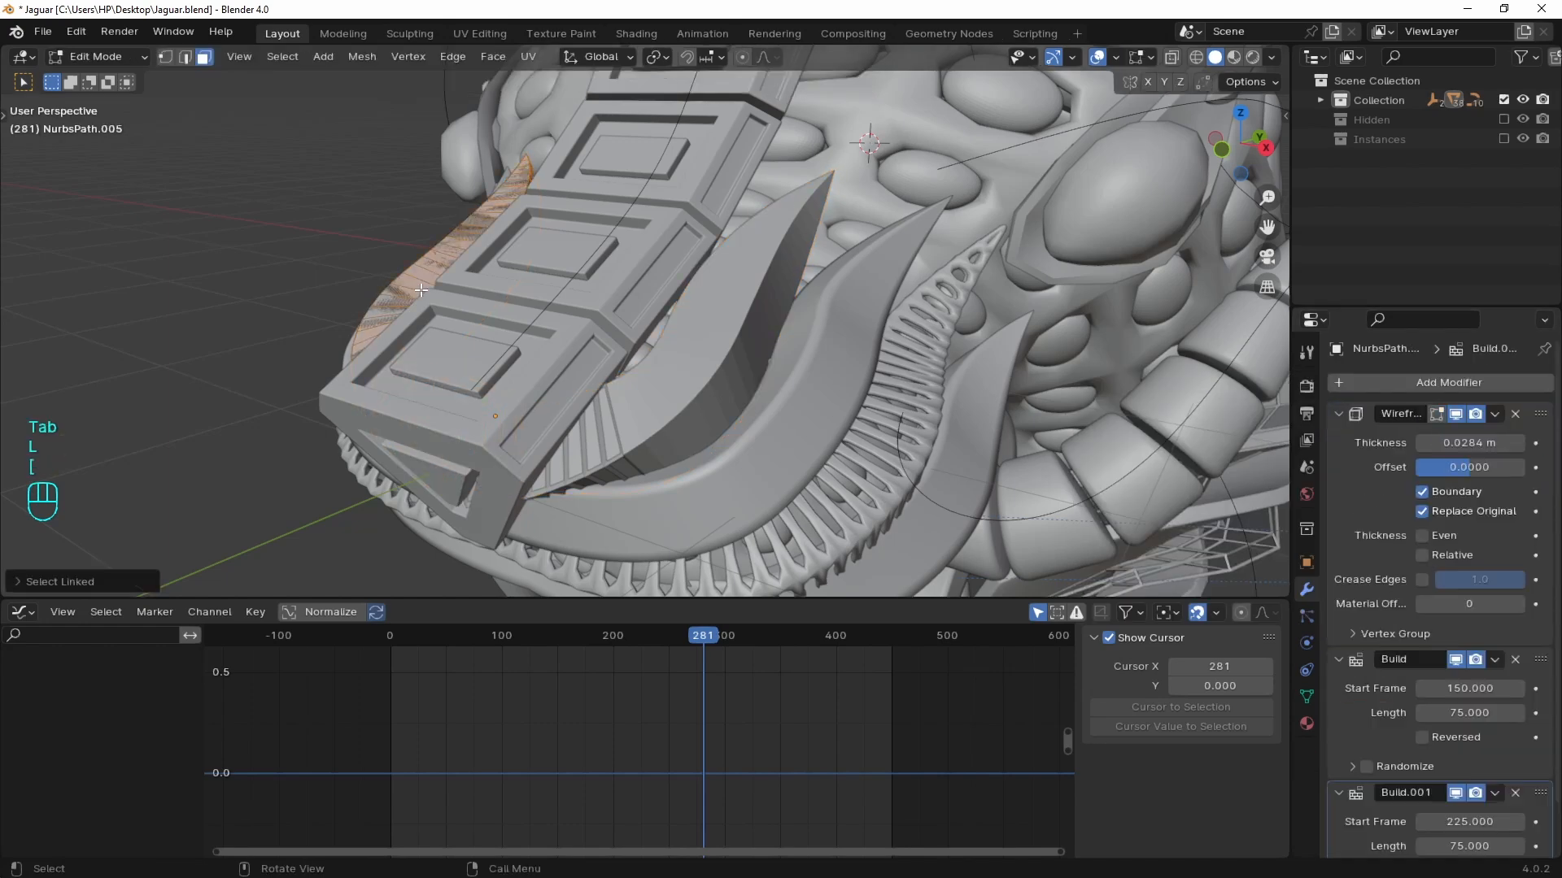
{"action": "key", "text": "p"}
{"action": "left_click", "coordinate": [421, 289]}
{"action": "key", "text": "Tab"}
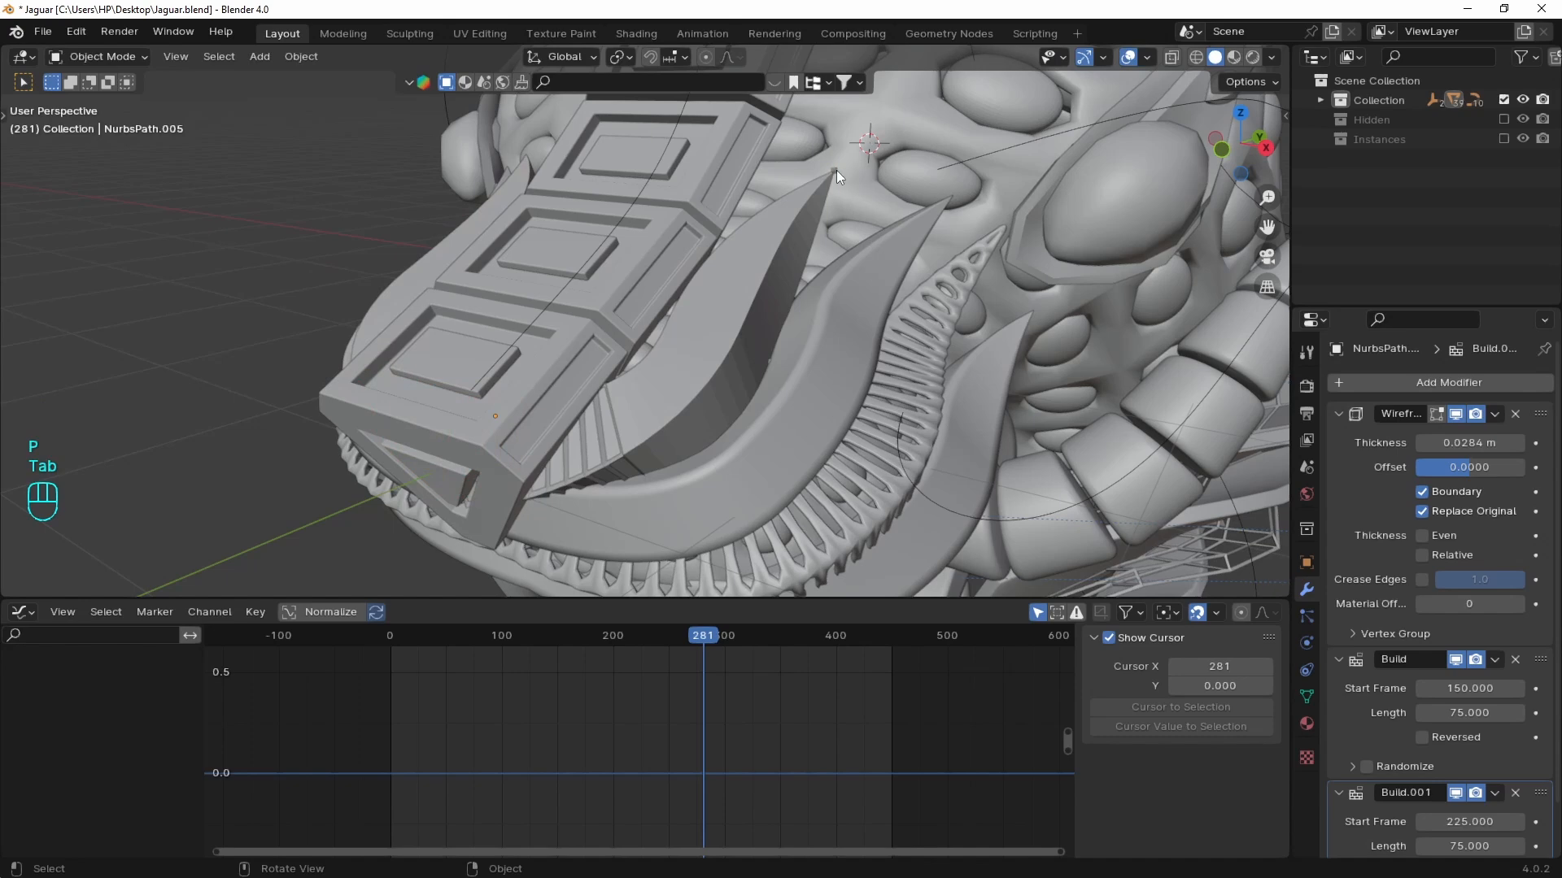
{"action": "key", "text": "ctrl+z"}
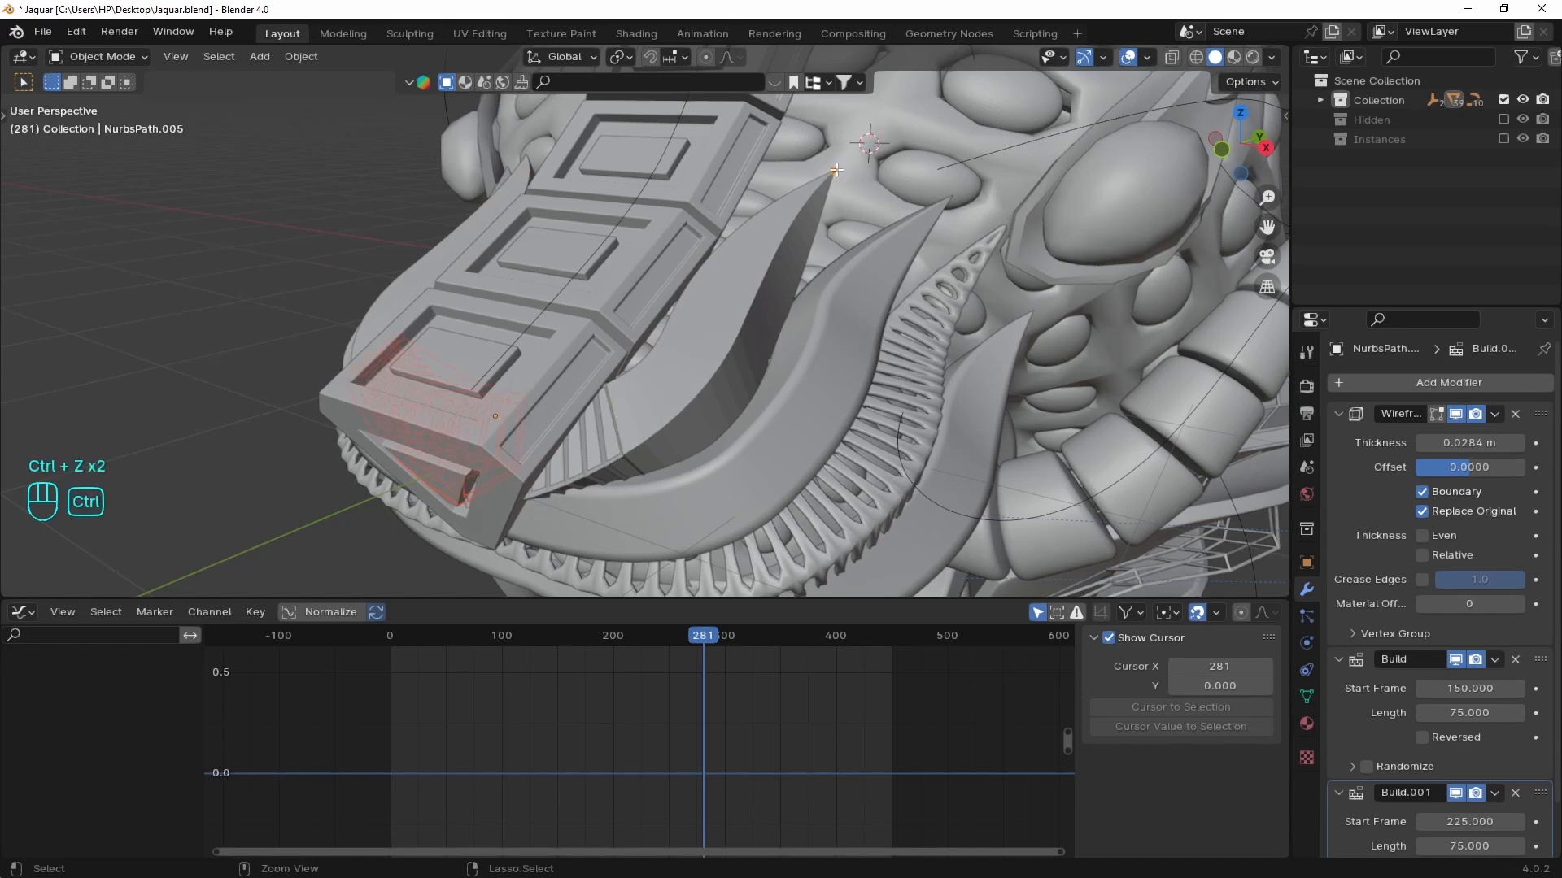
- Add a Weld modifier above the Bevel on NurbsPath.013 with a merge distance of 0.0032 m
{"action": "left_click", "coordinate": [836, 169]}
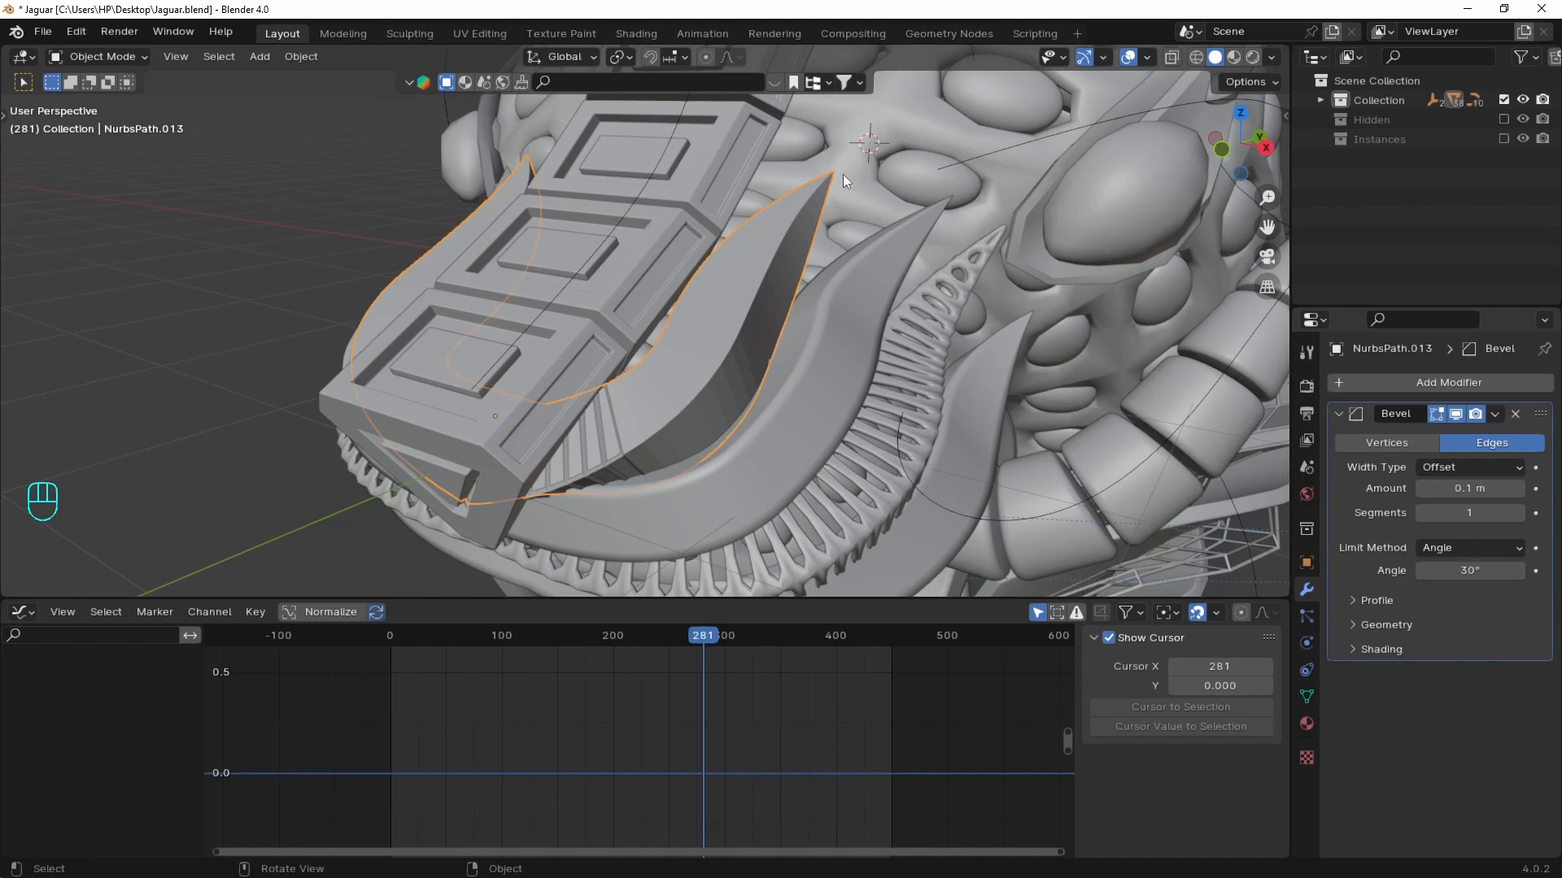
{"action": "left_click_drag", "start_coordinate": [1486, 488], "coordinate": [1529, 488]}
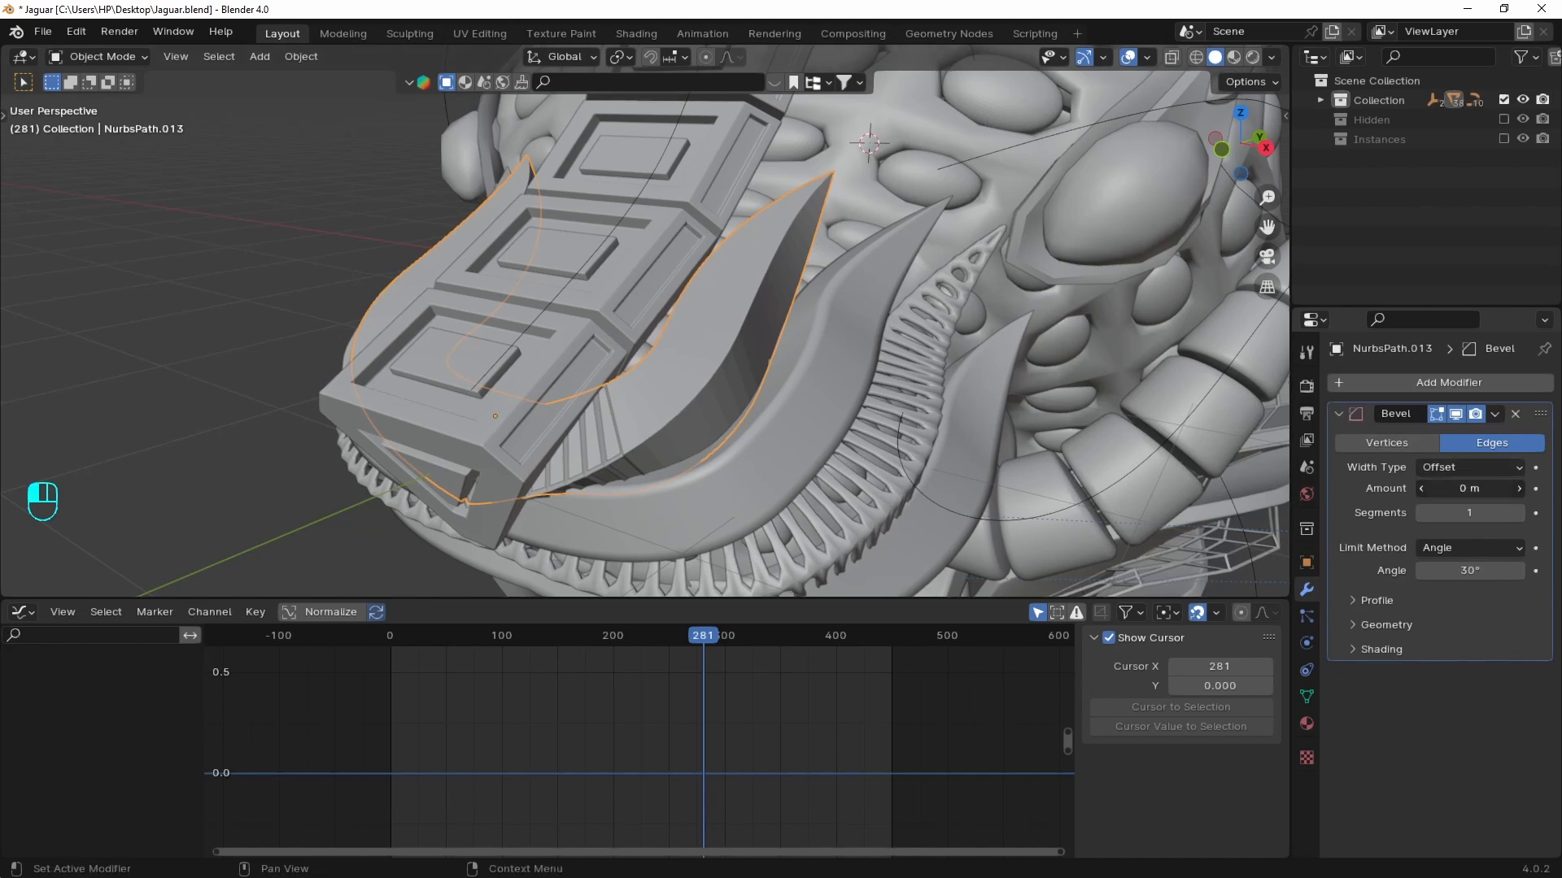
{"action": "left_click", "coordinate": [1429, 383]}
{"action": "type", "text": "we"}
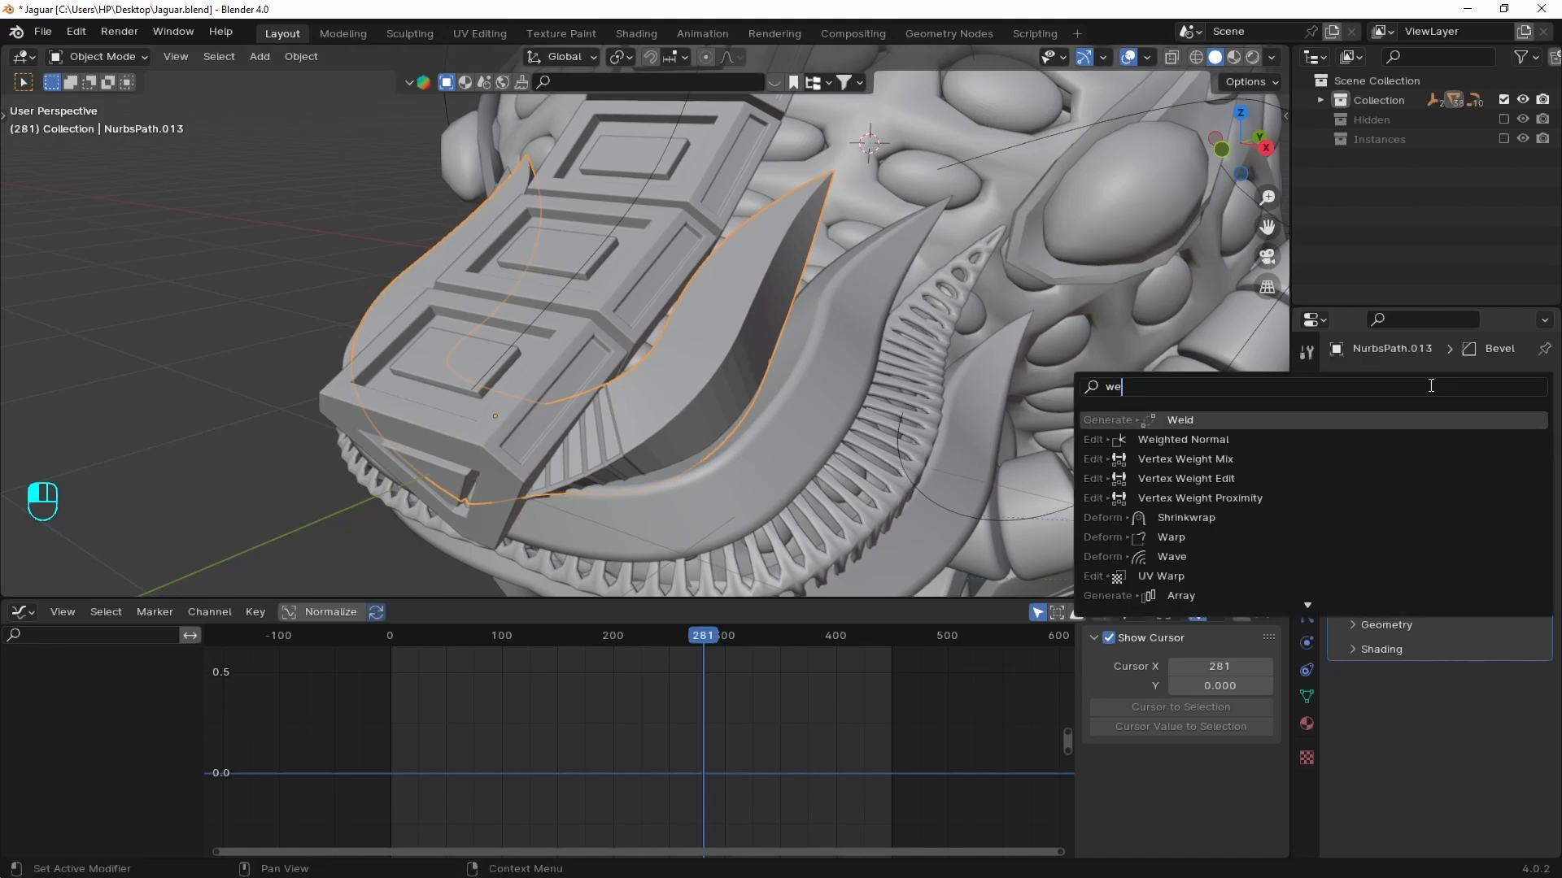
{"action": "type", "text": "l"}
{"action": "left_click", "coordinate": [1300, 422]}
{"action": "left_click_drag", "start_coordinate": [1528, 685], "coordinate": [1456, 467]}
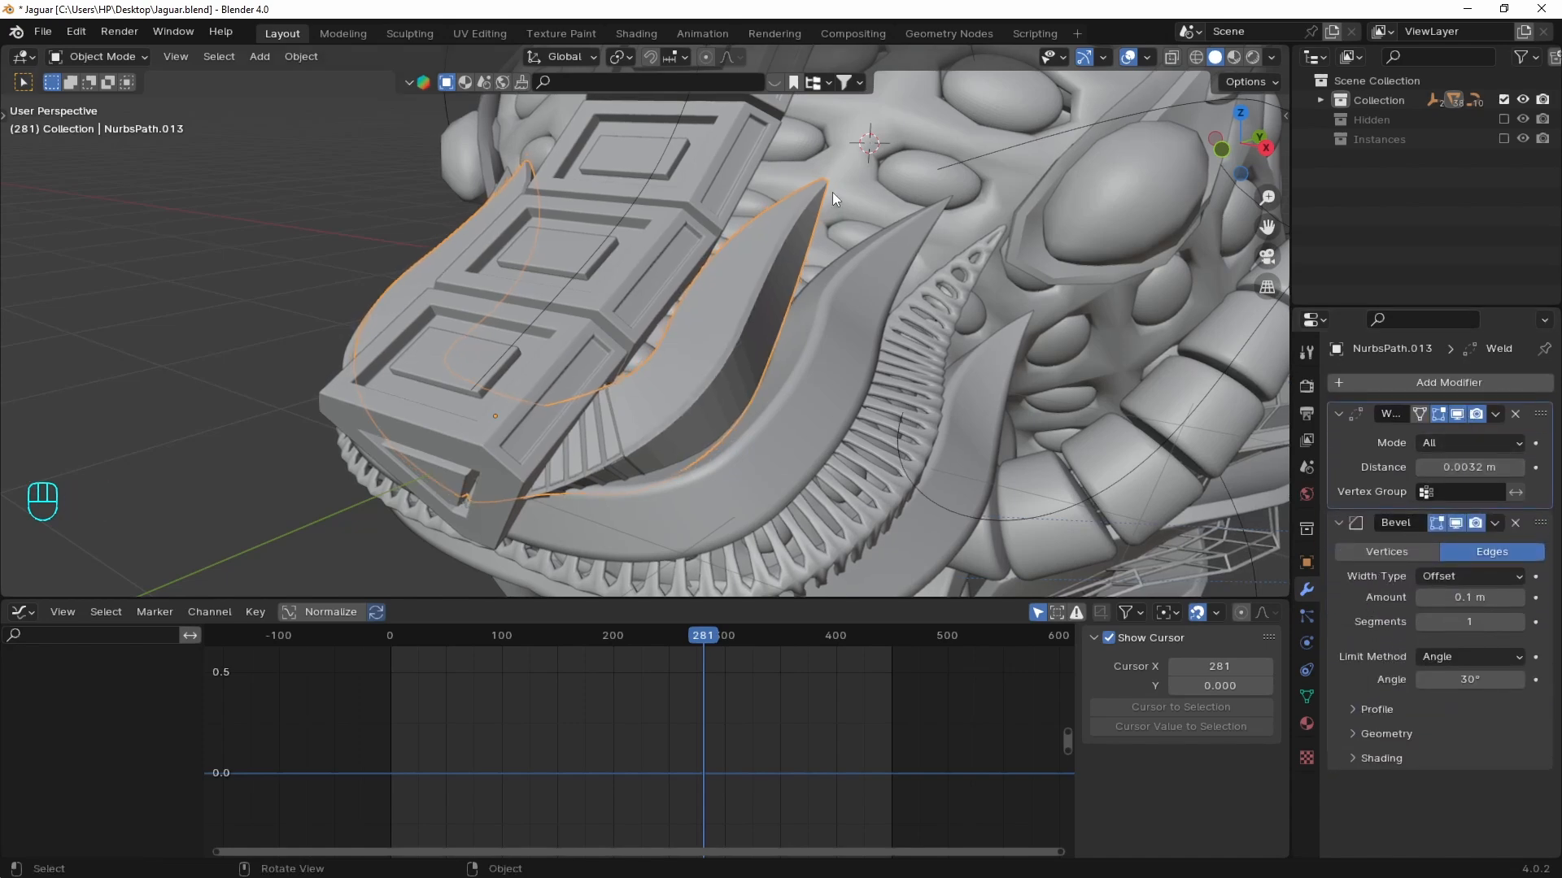
- Set the Bevel modifier of NurbsPath.013 to 3 segments, keeping the amount at 0.1 m
{"action": "left_click_drag", "start_coordinate": [1455, 597], "coordinate": [1456, 598], "text": "shift"}
{"action": "left_click", "coordinate": [1519, 621]}
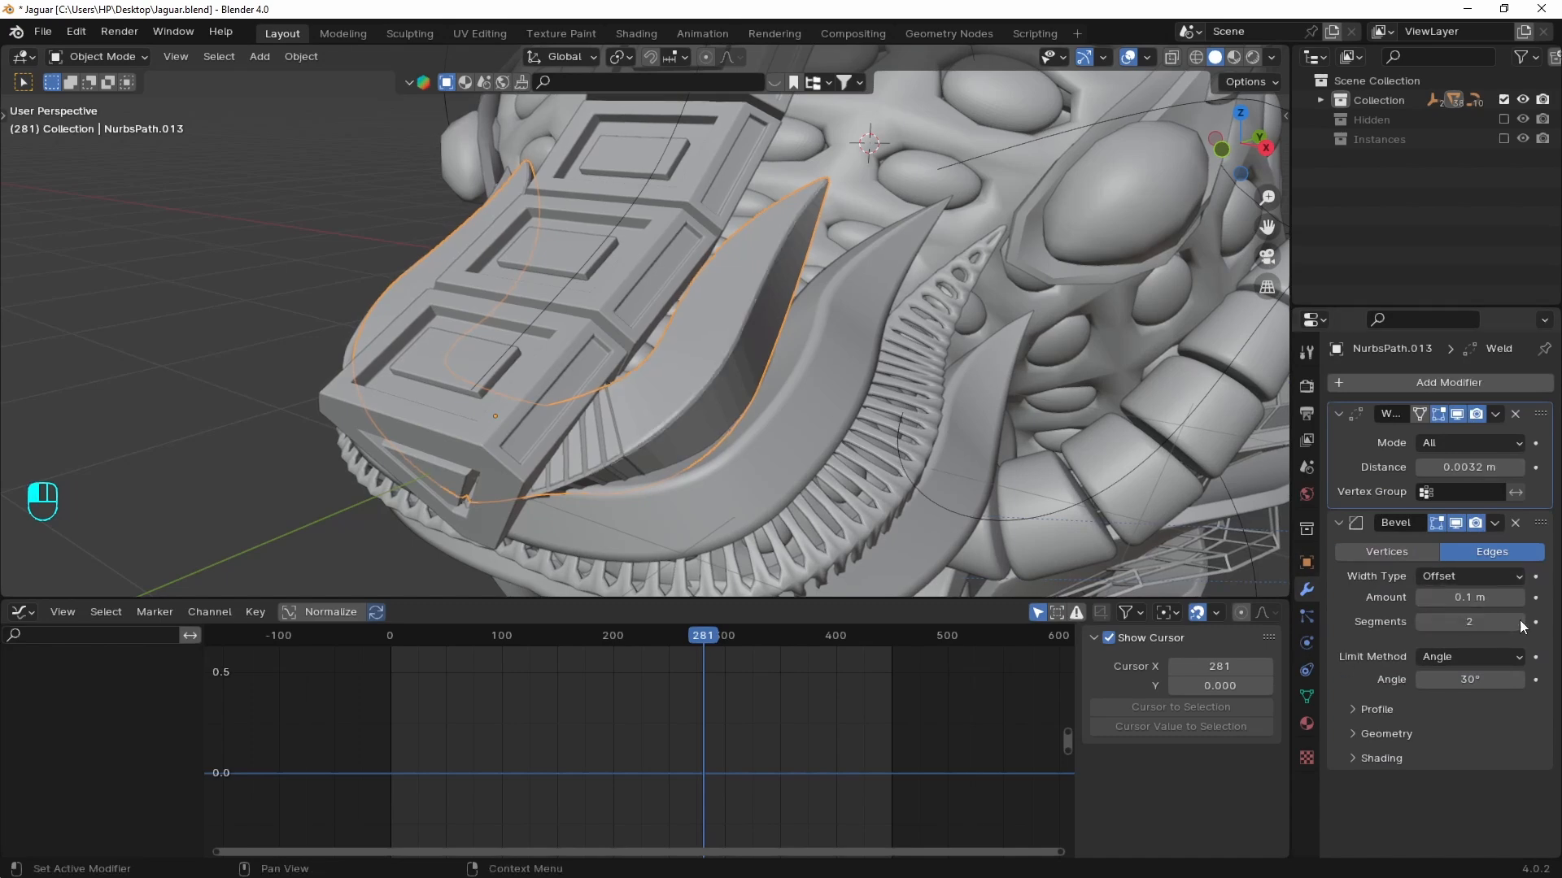
{"action": "left_click", "coordinate": [1519, 621]}
- Apply Shade Auto Smooth to NurbsPath.013 and add a Weighted Normal modifier
{"action": "right_click", "coordinate": [999, 299]}
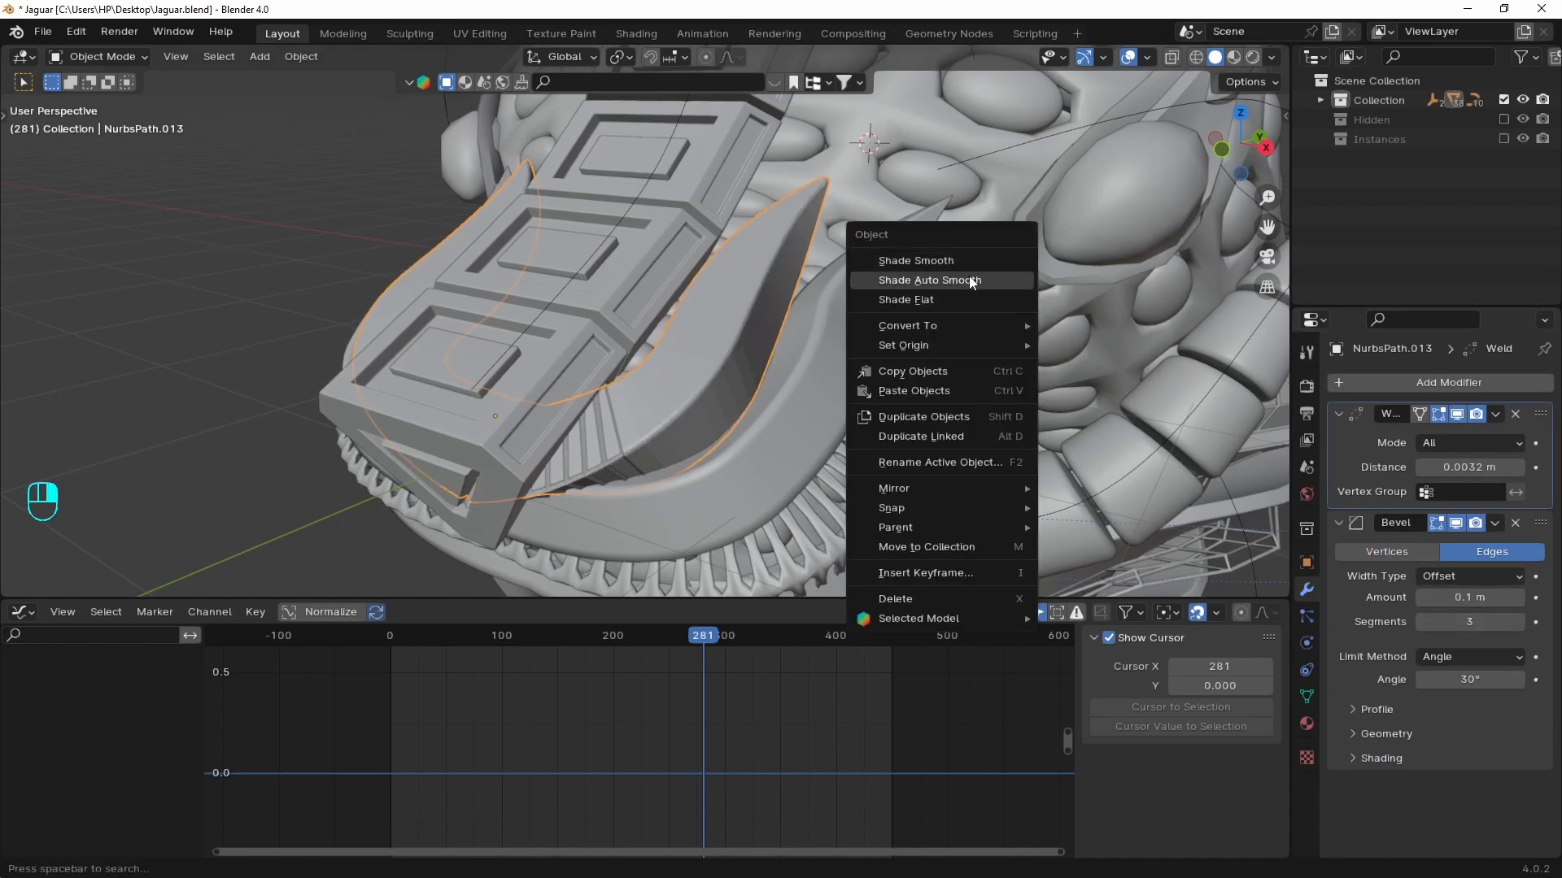
{"action": "left_click", "coordinate": [969, 277]}
{"action": "left_click", "coordinate": [1464, 382]}
{"action": "type", "text": "wel"}
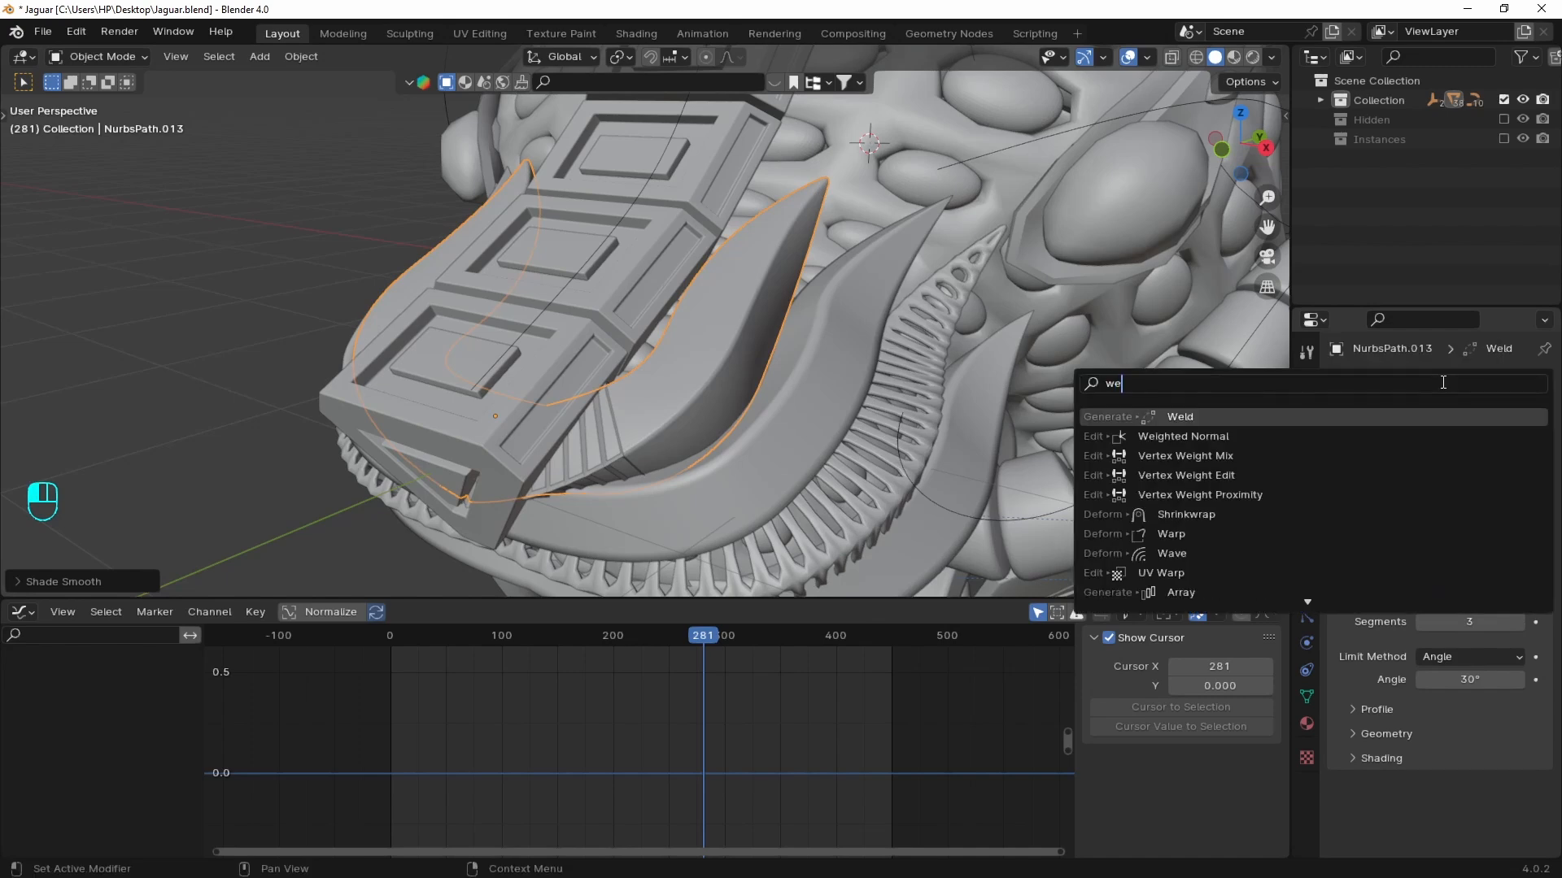
{"action": "left_click", "coordinate": [1218, 412]}
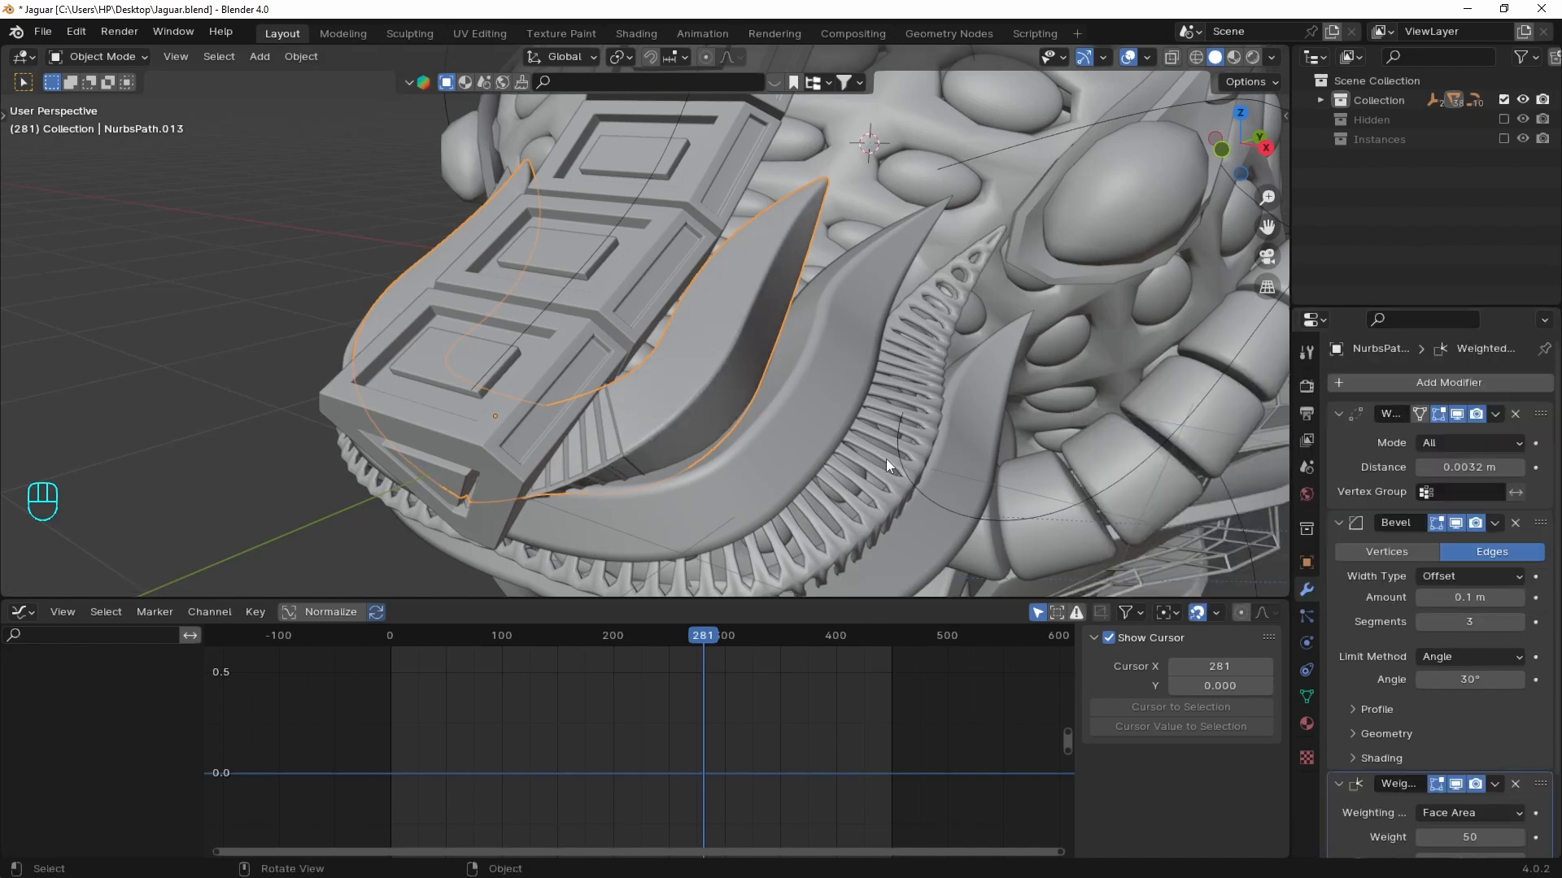
- Scrub and play the animation from frame 139 while examining the whole jaguar head from the front and side
{"action": "mouse_move", "coordinate": [698, 640]}
{"action": "left_mouse_down"}
{"action": "mouse_move", "coordinate": [615, 639]}
{"action": "mouse_move", "coordinate": [724, 636]}
{"action": "mouse_move", "coordinate": [667, 639]}
{"action": "left_mouse_up"}
{"action": "scroll", "coordinate": [786, 353], "scroll_direction": "down", "scroll_amount": 5}
{"action": "middle_click_drag", "start_coordinate": [786, 353], "coordinate": [824, 360]}
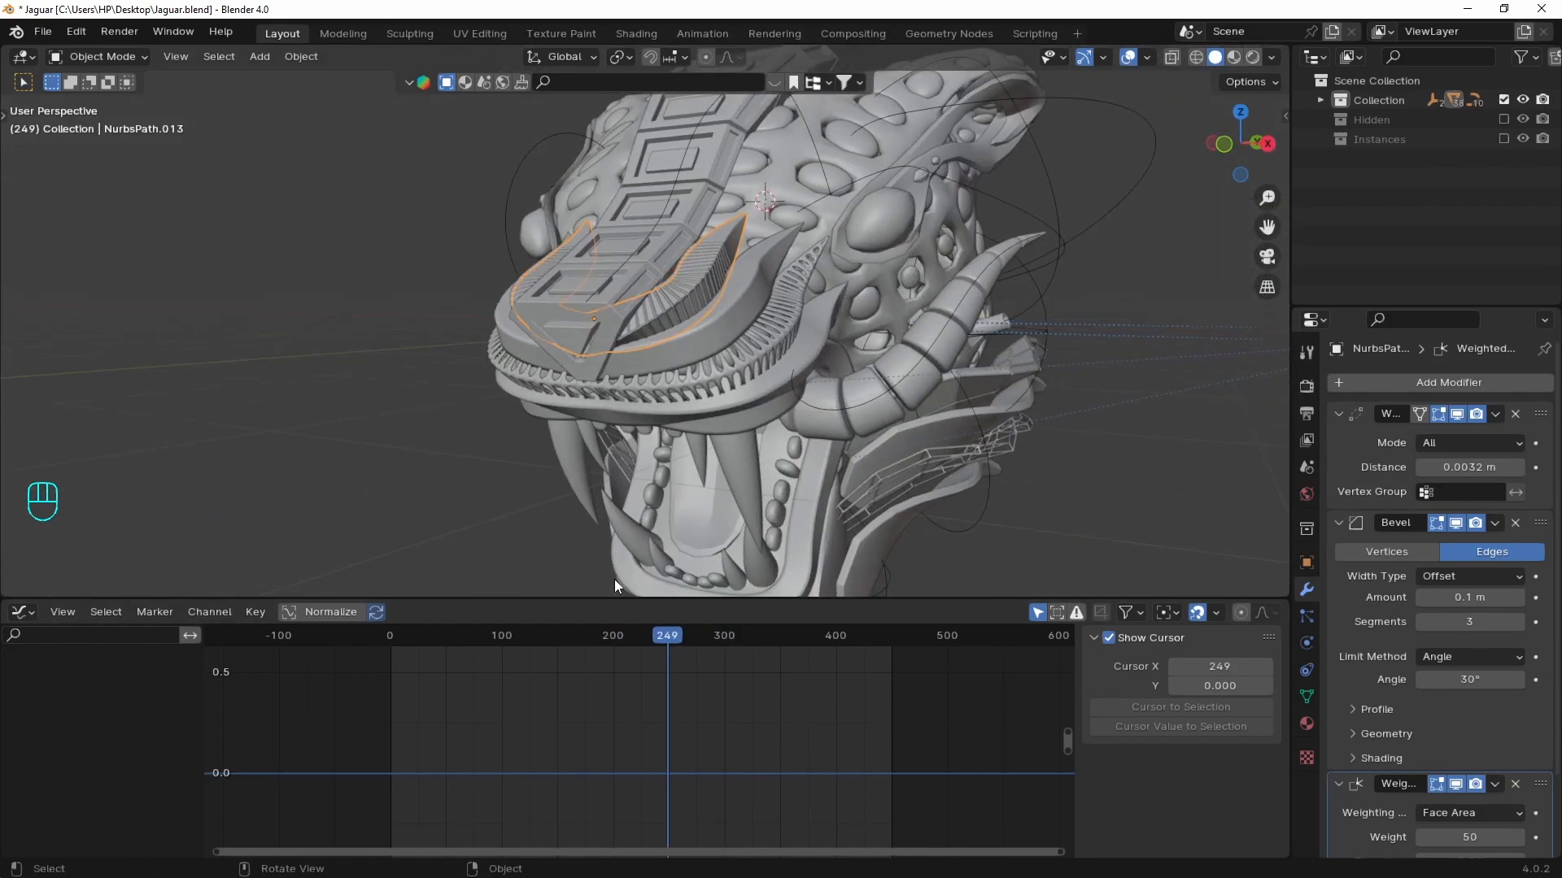
{"action": "left_click", "coordinate": [547, 639]}
{"action": "key", "text": "space"}
{"action": "middle_click_drag", "start_coordinate": [1124, 418], "coordinate": [1074, 418]}
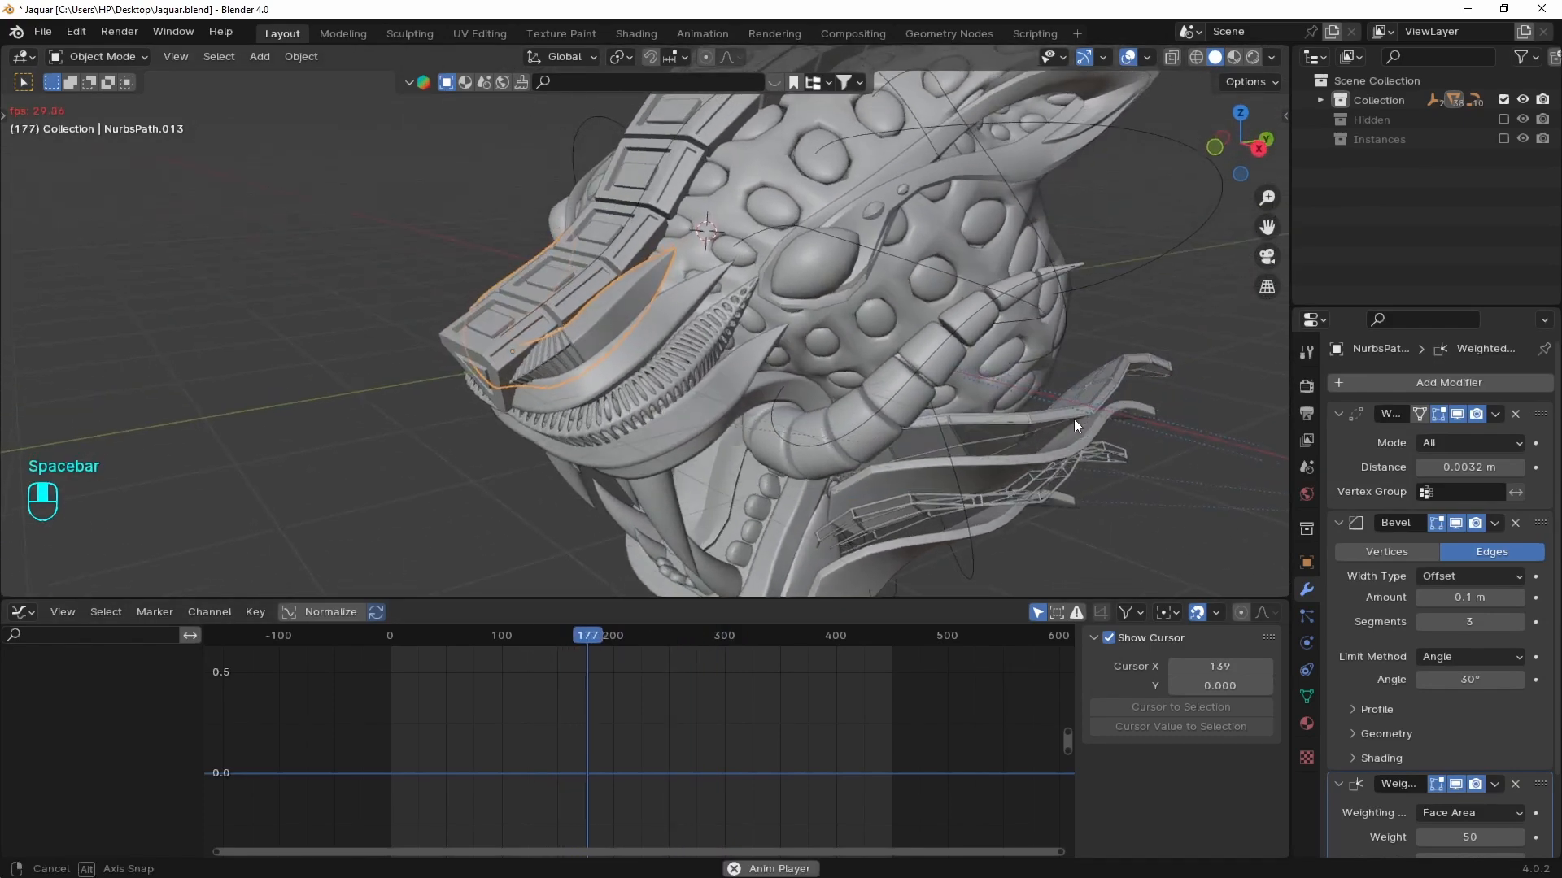
{"action": "left_click", "coordinate": [1085, 495]}
{"action": "middle_click_drag", "start_coordinate": [1085, 493], "coordinate": [1126, 440]}
{"action": "key", "text": "space"}
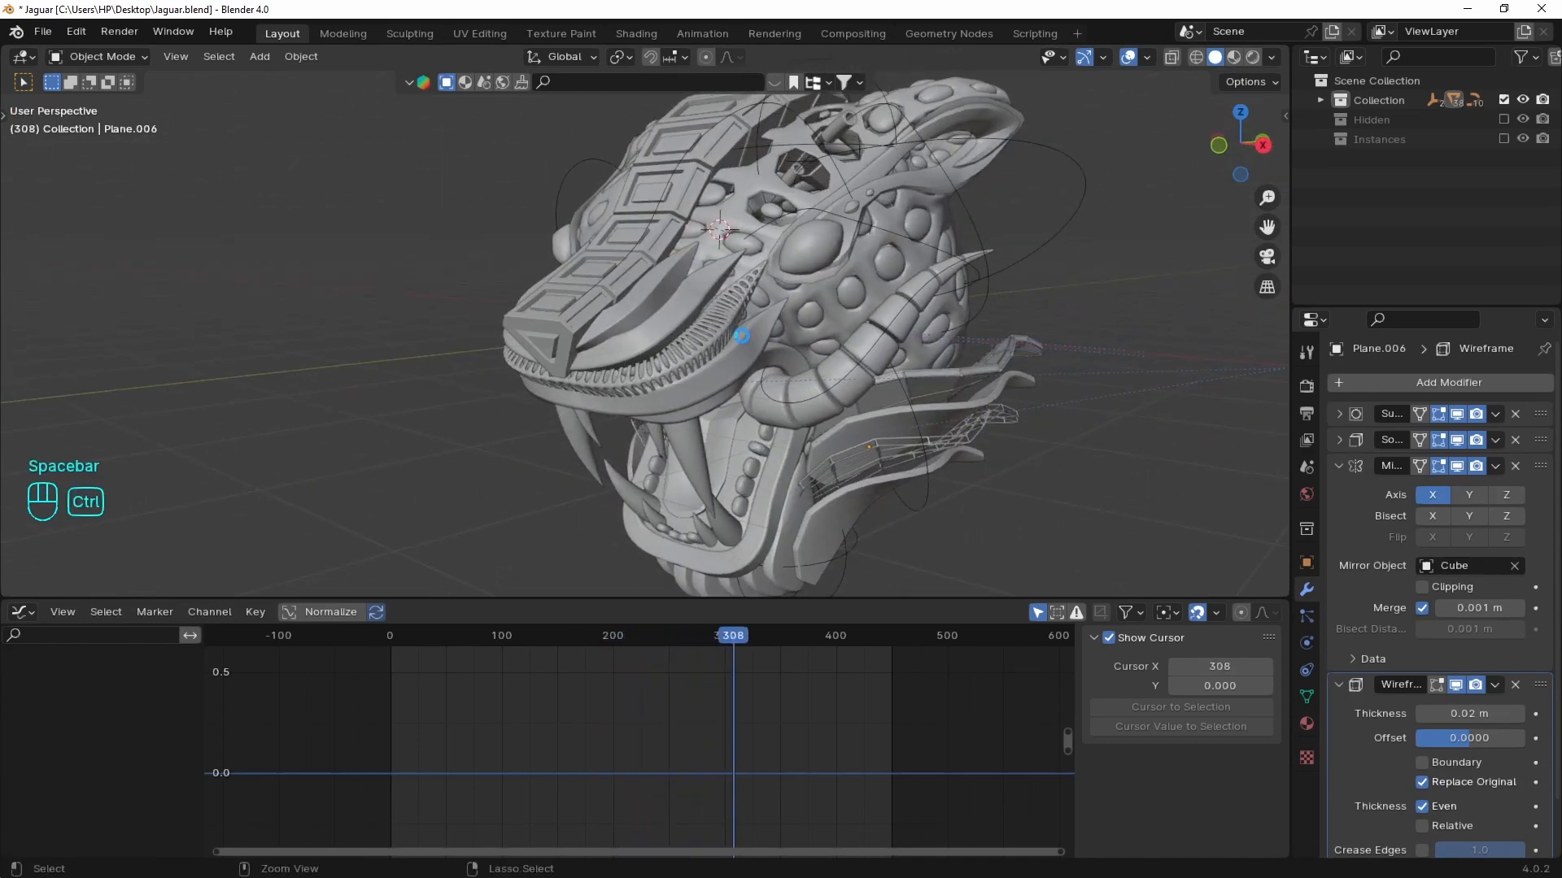
- Save Jaguar.blend and switch the Graph Editor area to the Timeline
{"action": "key", "text": "ctrl+s"}
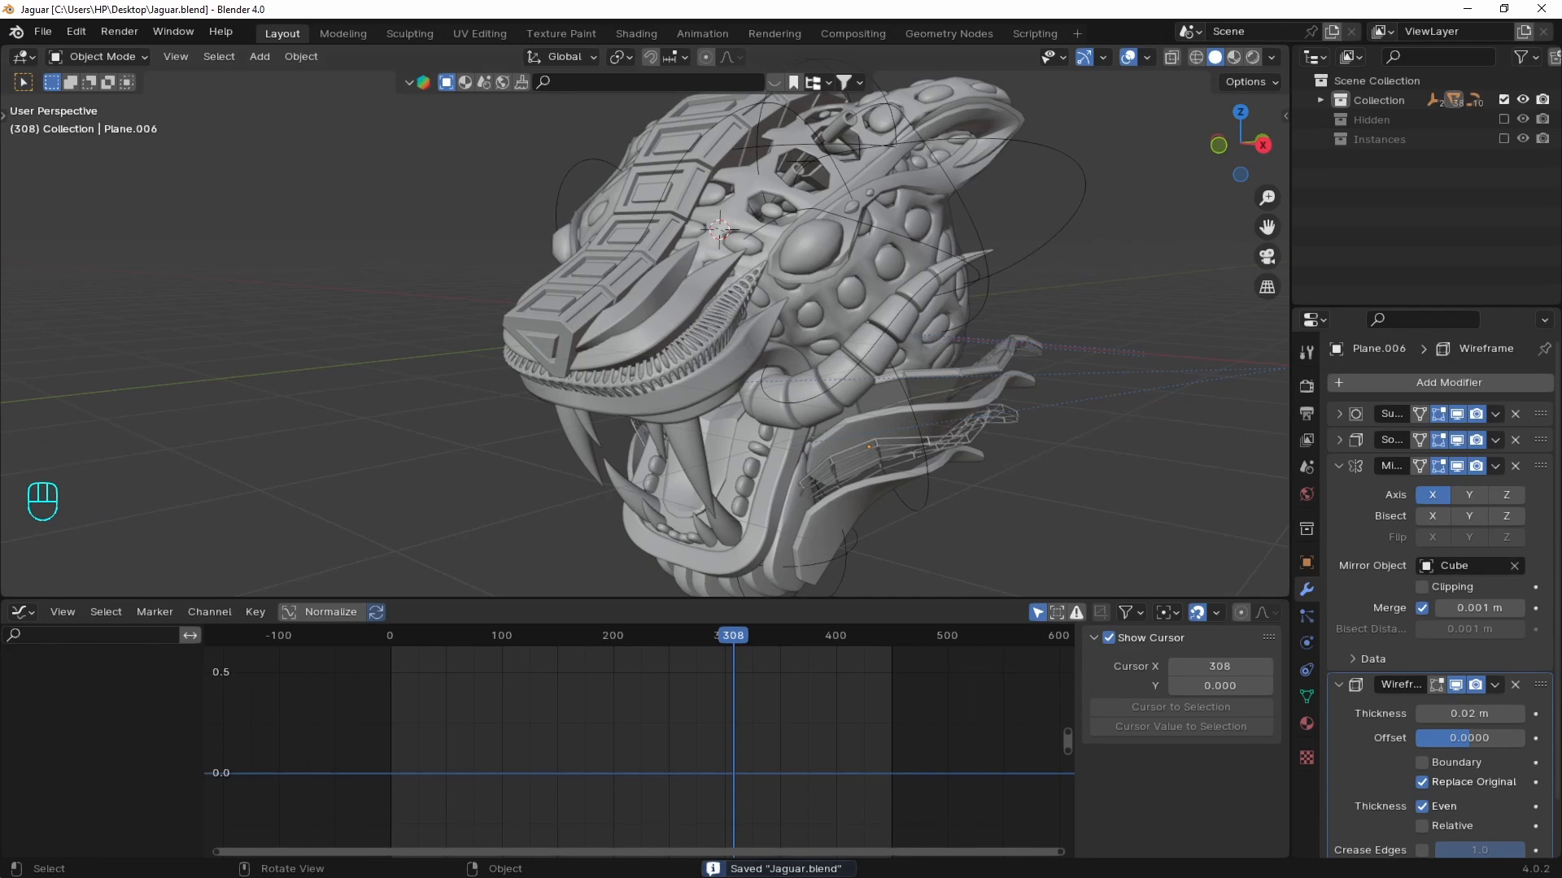
{"action": "left_click", "coordinate": [21, 611]}
{"action": "left_click", "coordinate": [270, 685]}
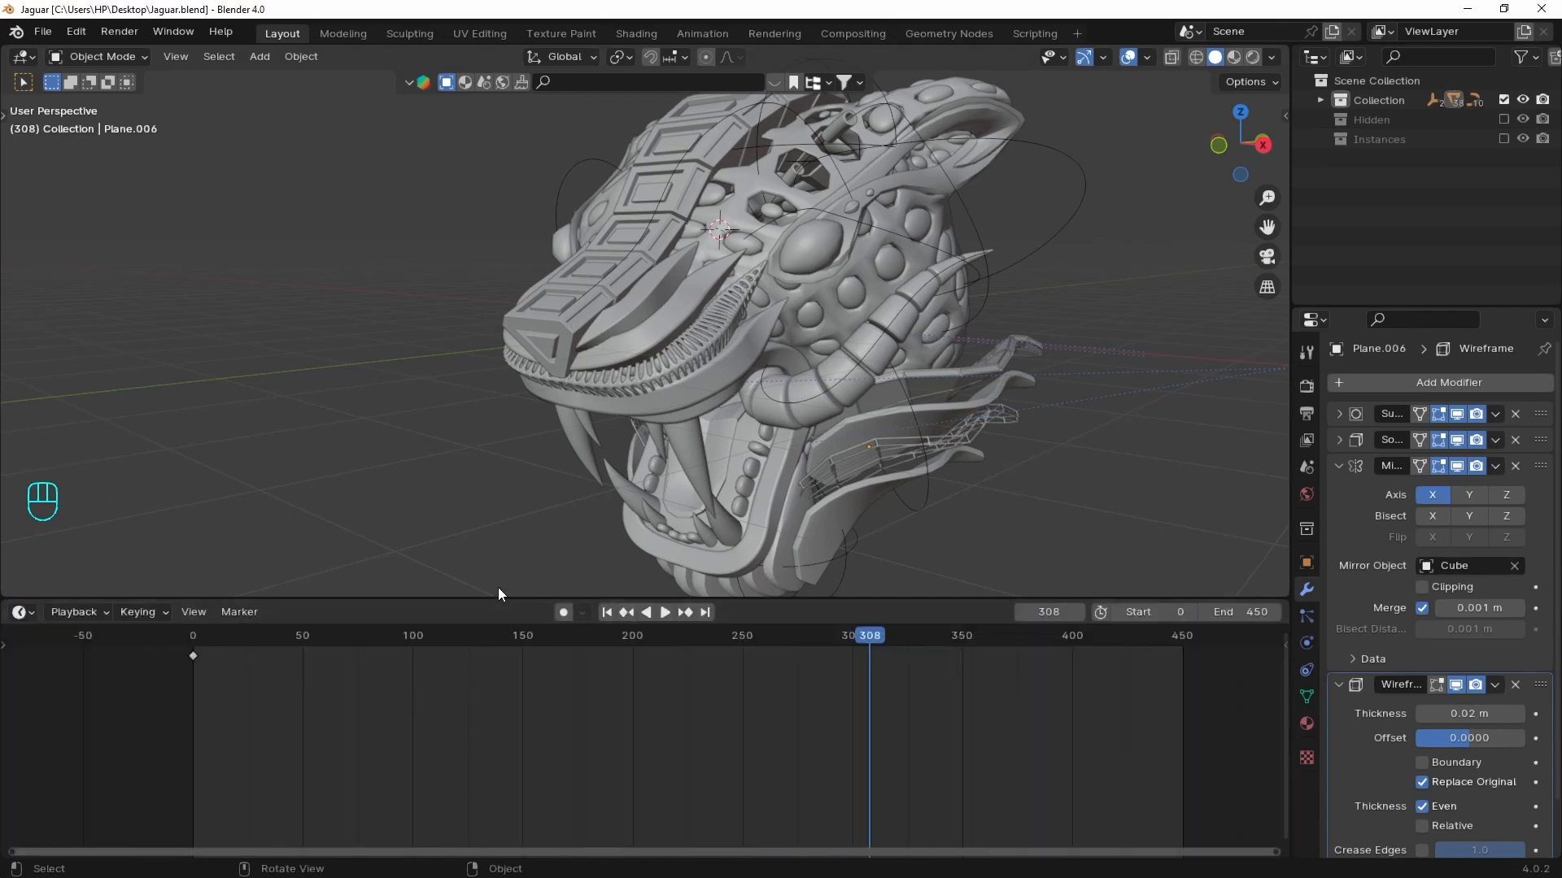
- Enlarge the viewport, add a cube, and raise its mesh along Z so the origin sits at its bottom face
{"action": "left_click_drag", "start_coordinate": [495, 598], "coordinate": [497, 761]}
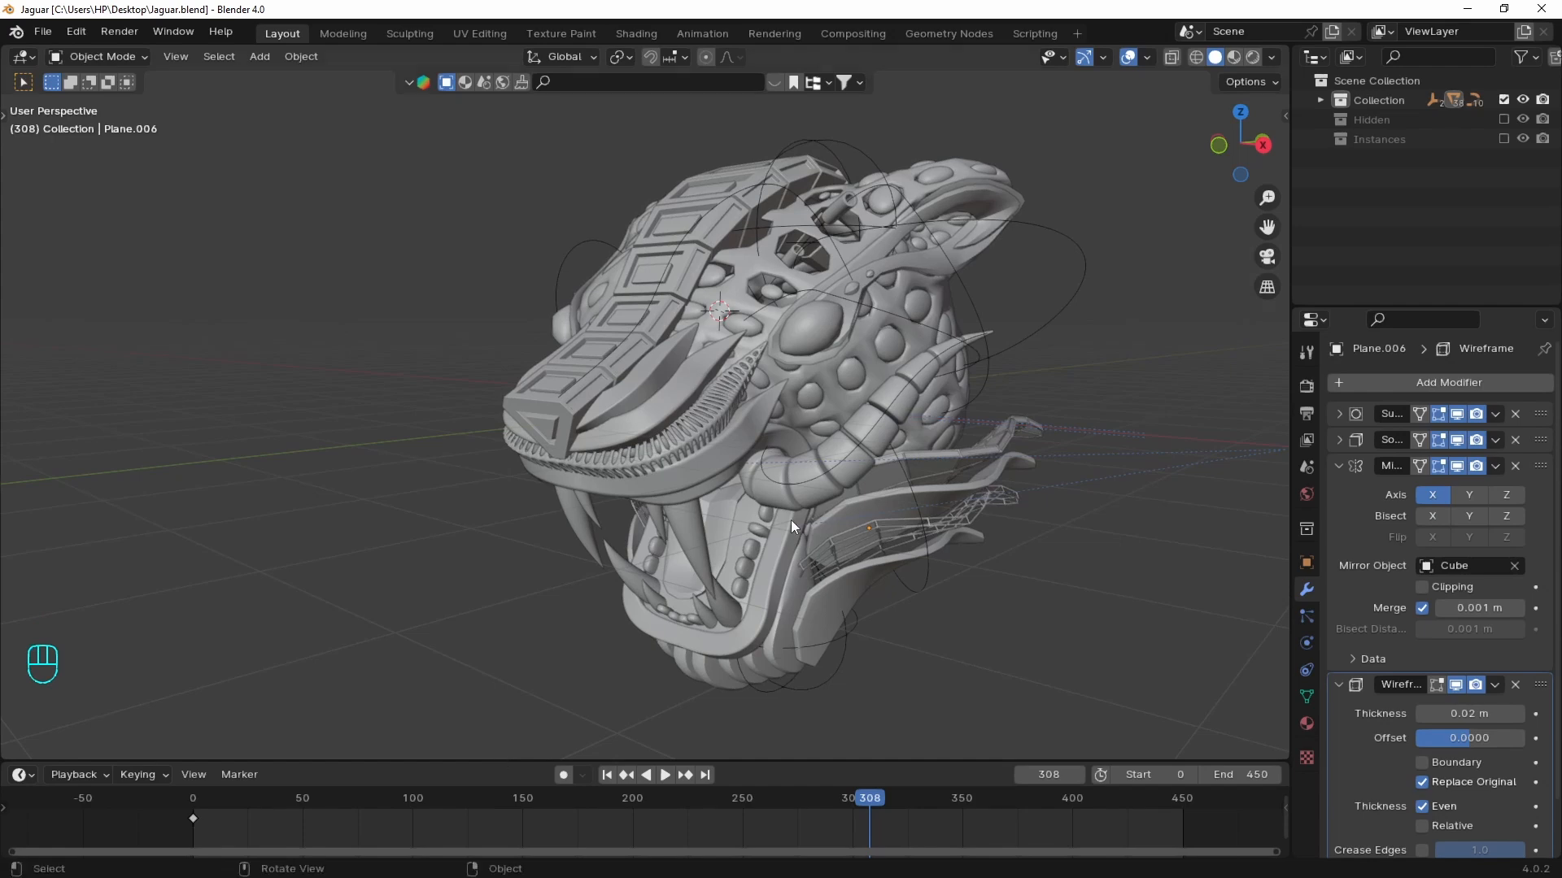
{"action": "key", "text": "shift+a"}
{"action": "mouse_move", "coordinate": [693, 379]}
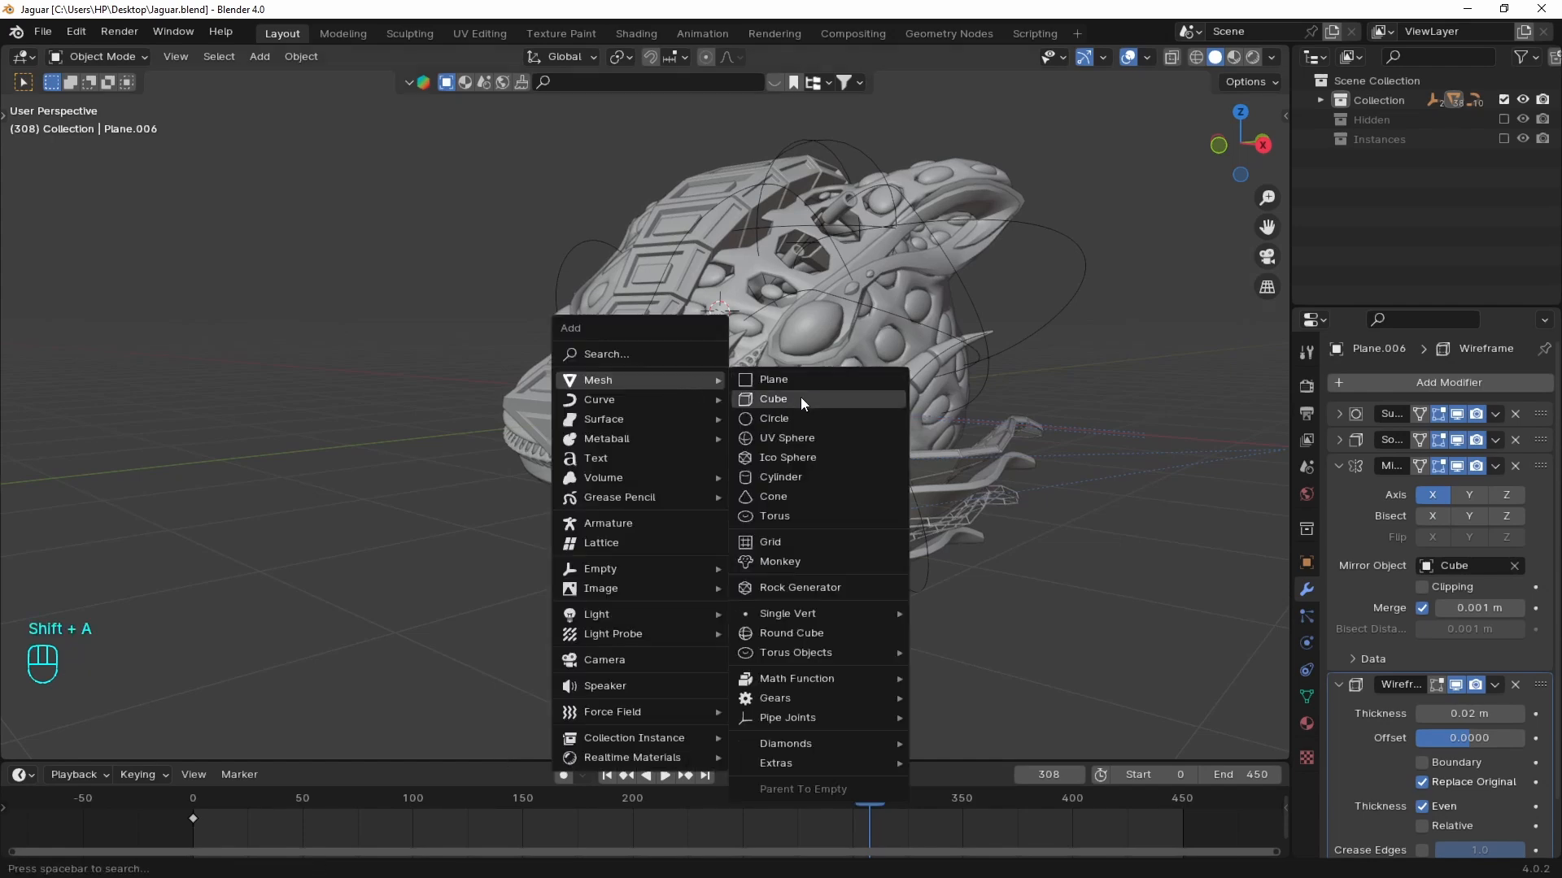
{"action": "left_click", "coordinate": [799, 403]}
{"action": "key", "text": "Tab"}
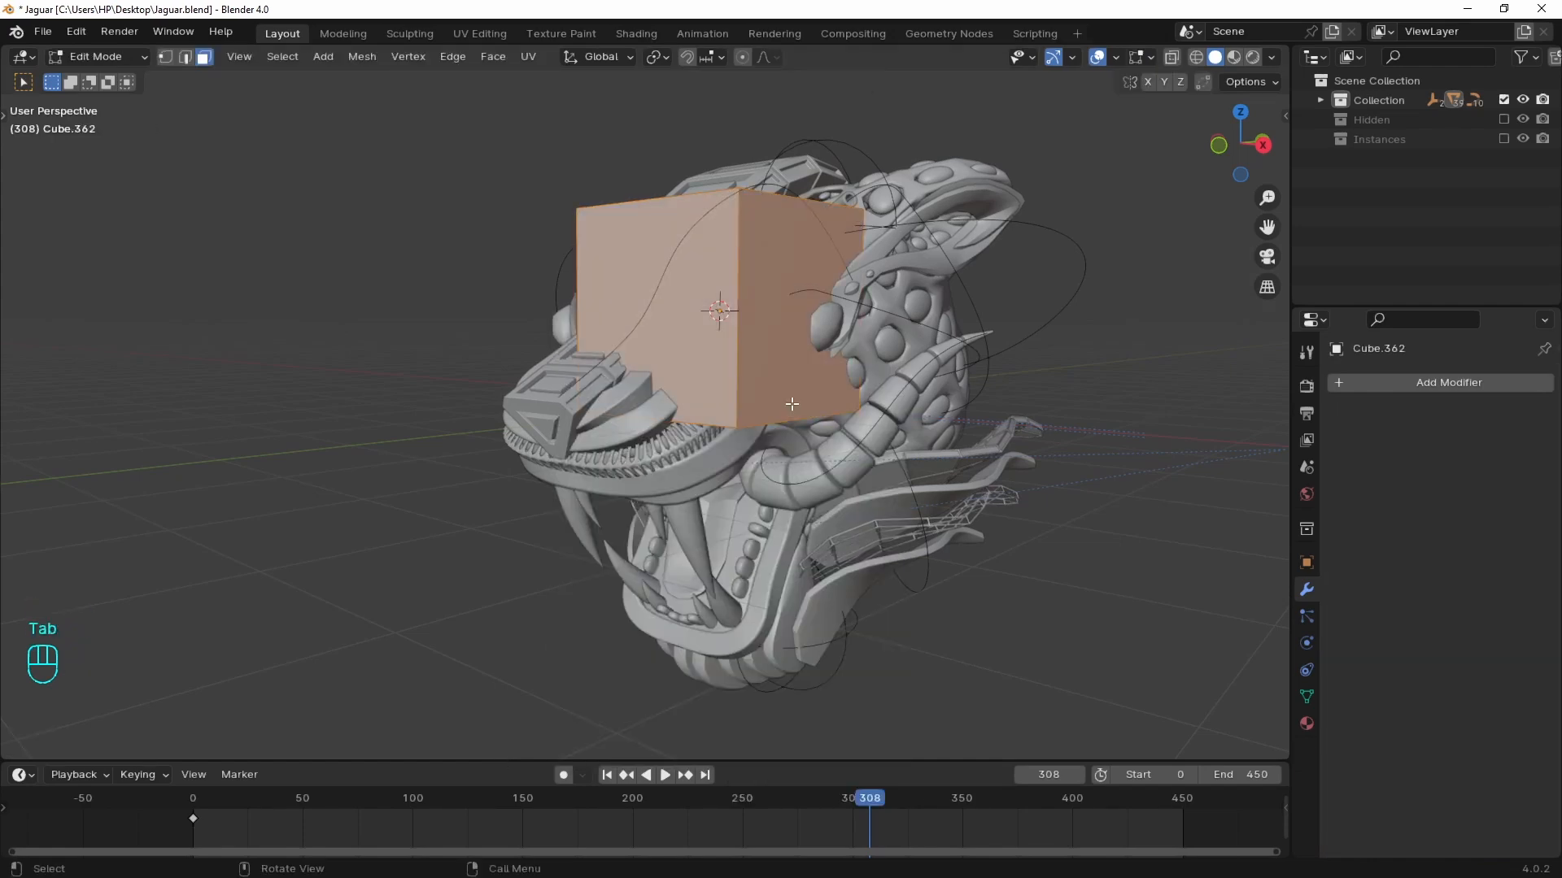
{"action": "key", "text": "a"}
{"action": "key", "text": "g"}
{"action": "key", "text": "z"}
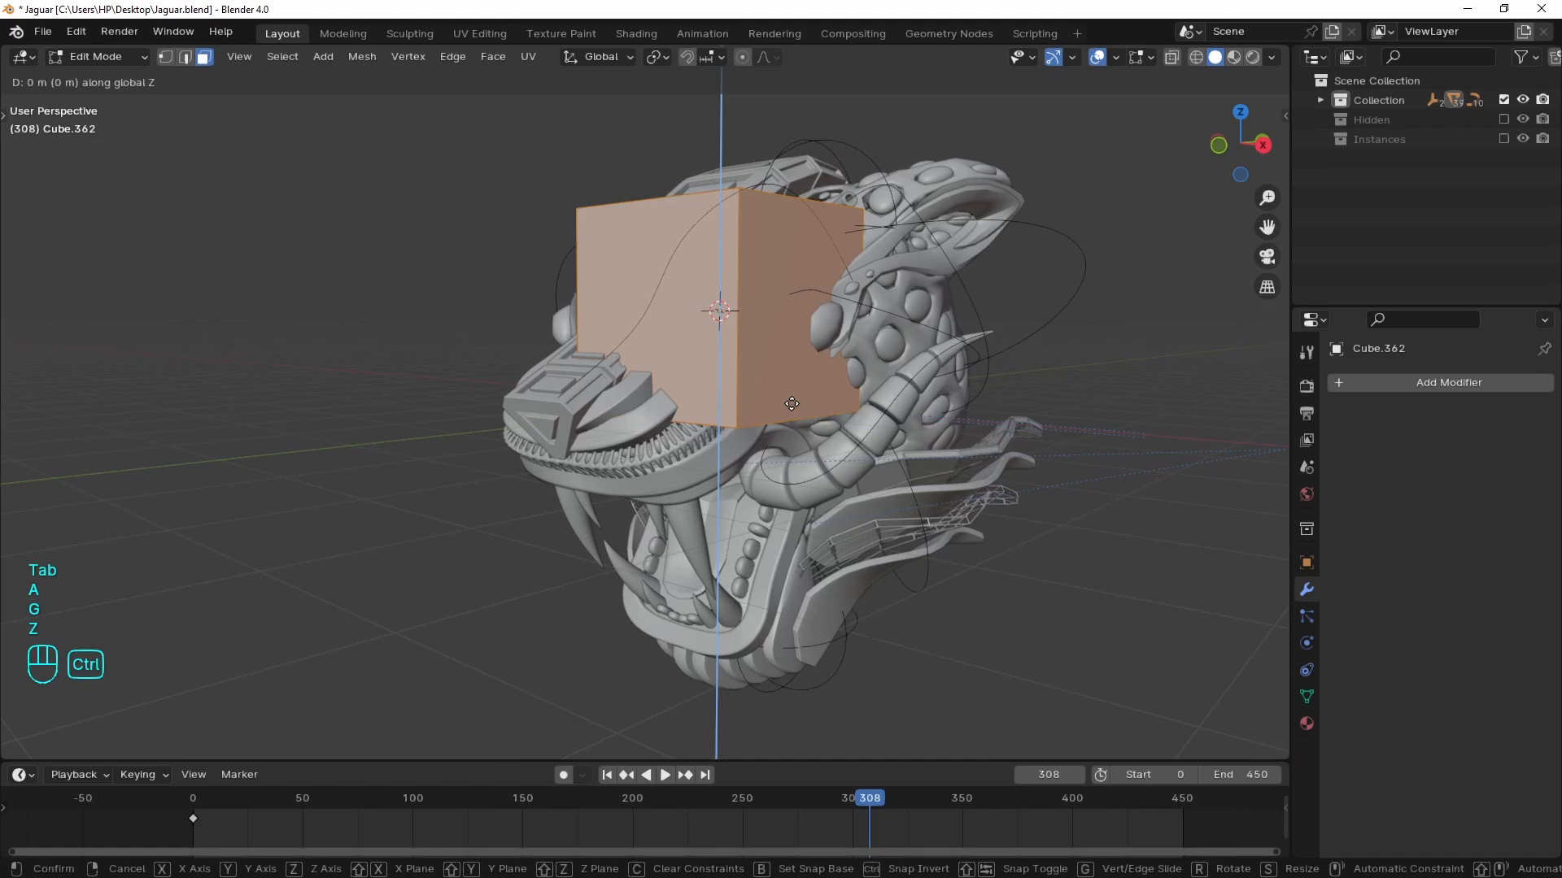
{"action": "left_click", "coordinate": [791, 330], "text": "ctrl"}
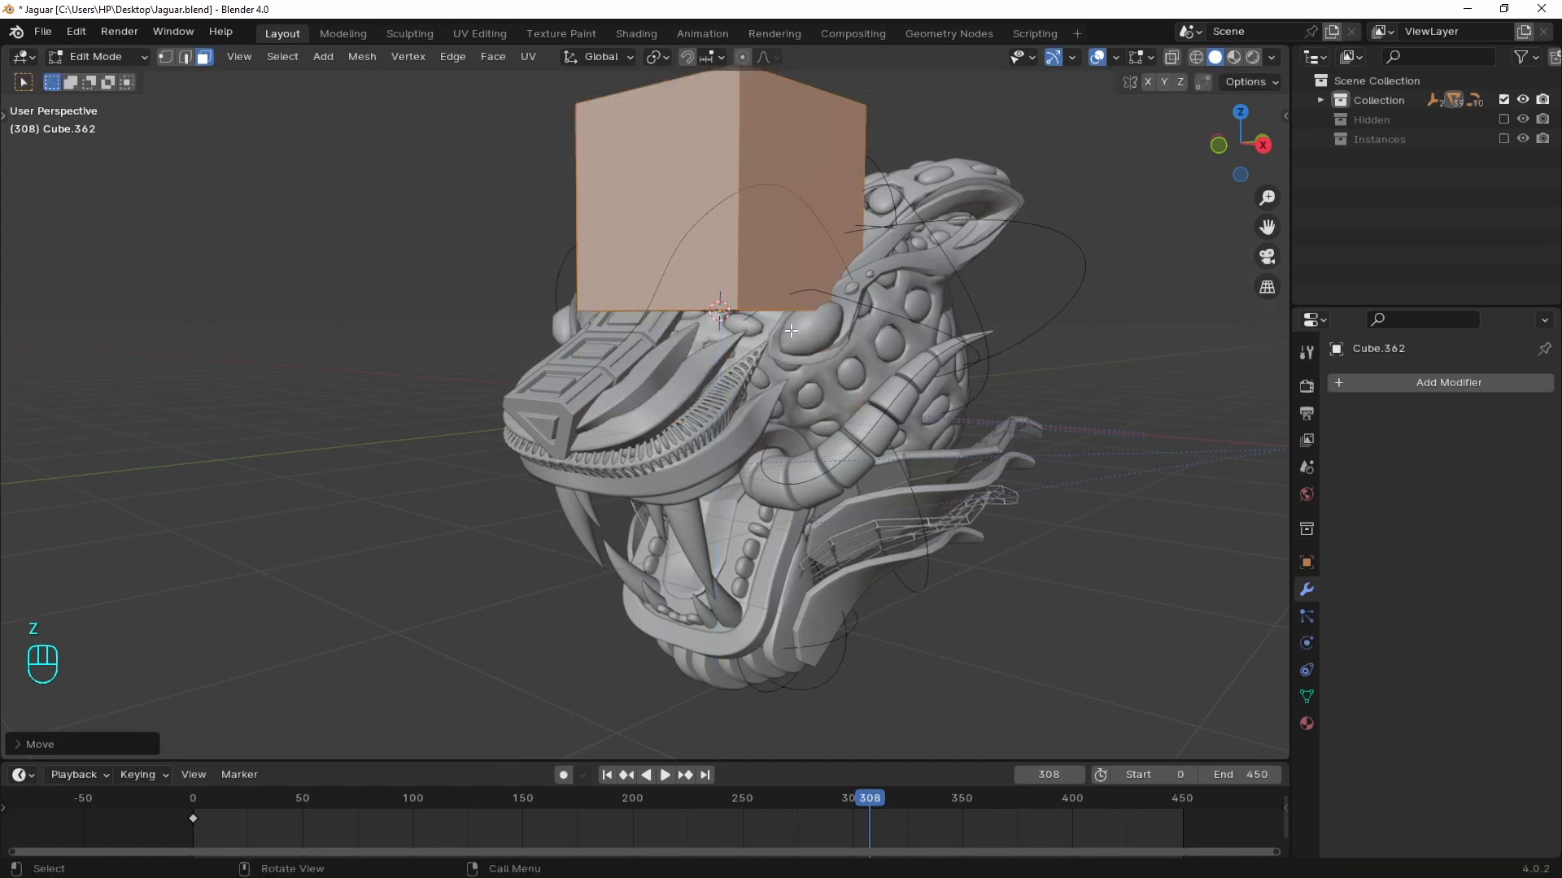
{"action": "key", "text": "Tab"}
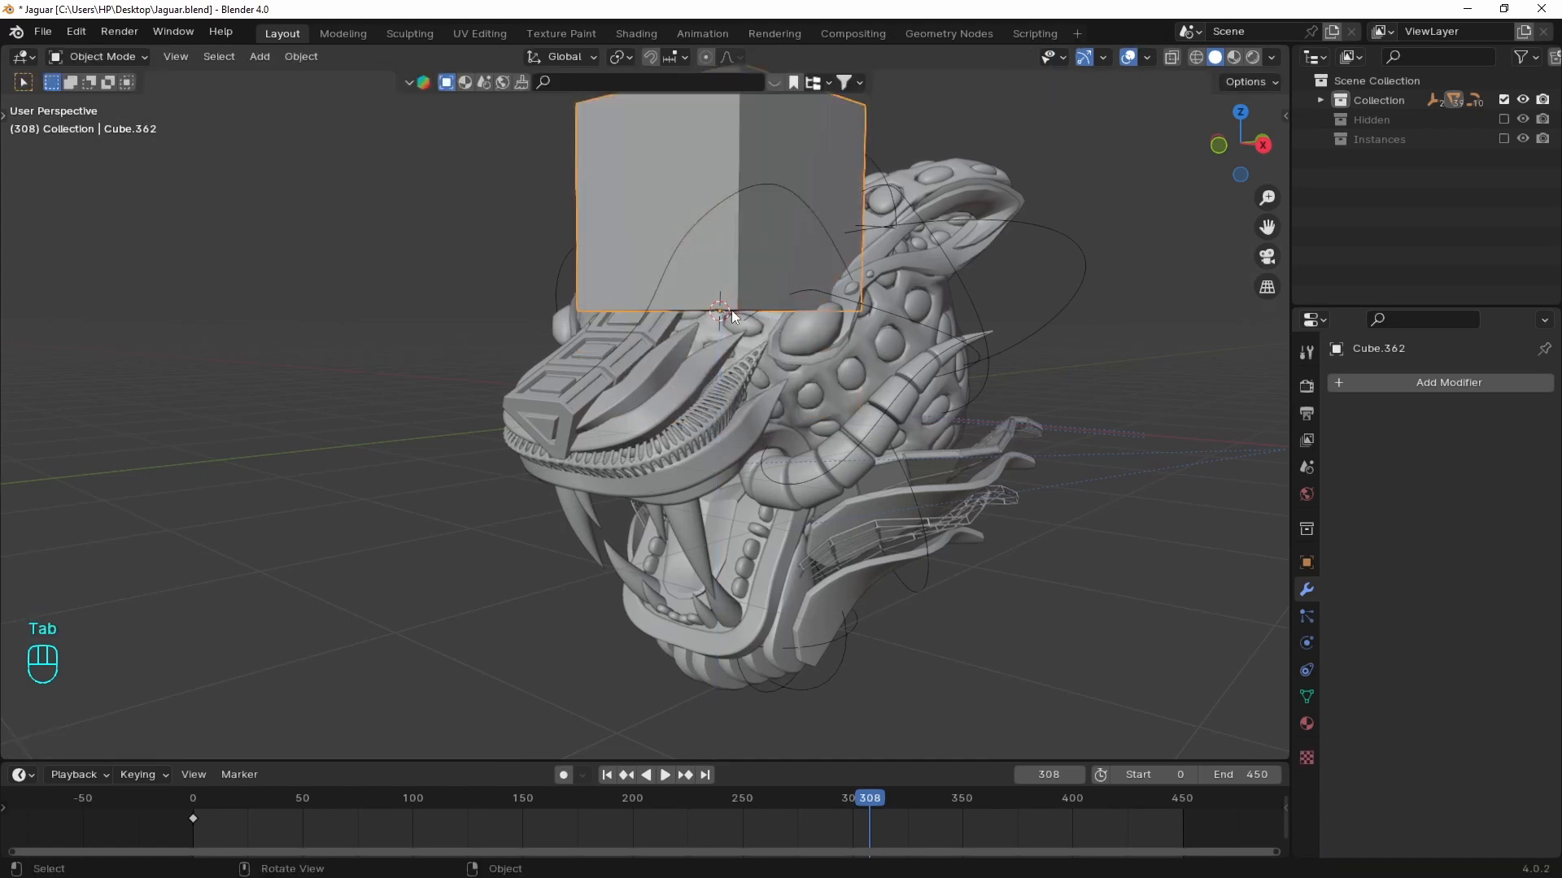
- Set snapping to Face with Center as the snap base and rotation aligned to the target
{"action": "key", "text": "g"}
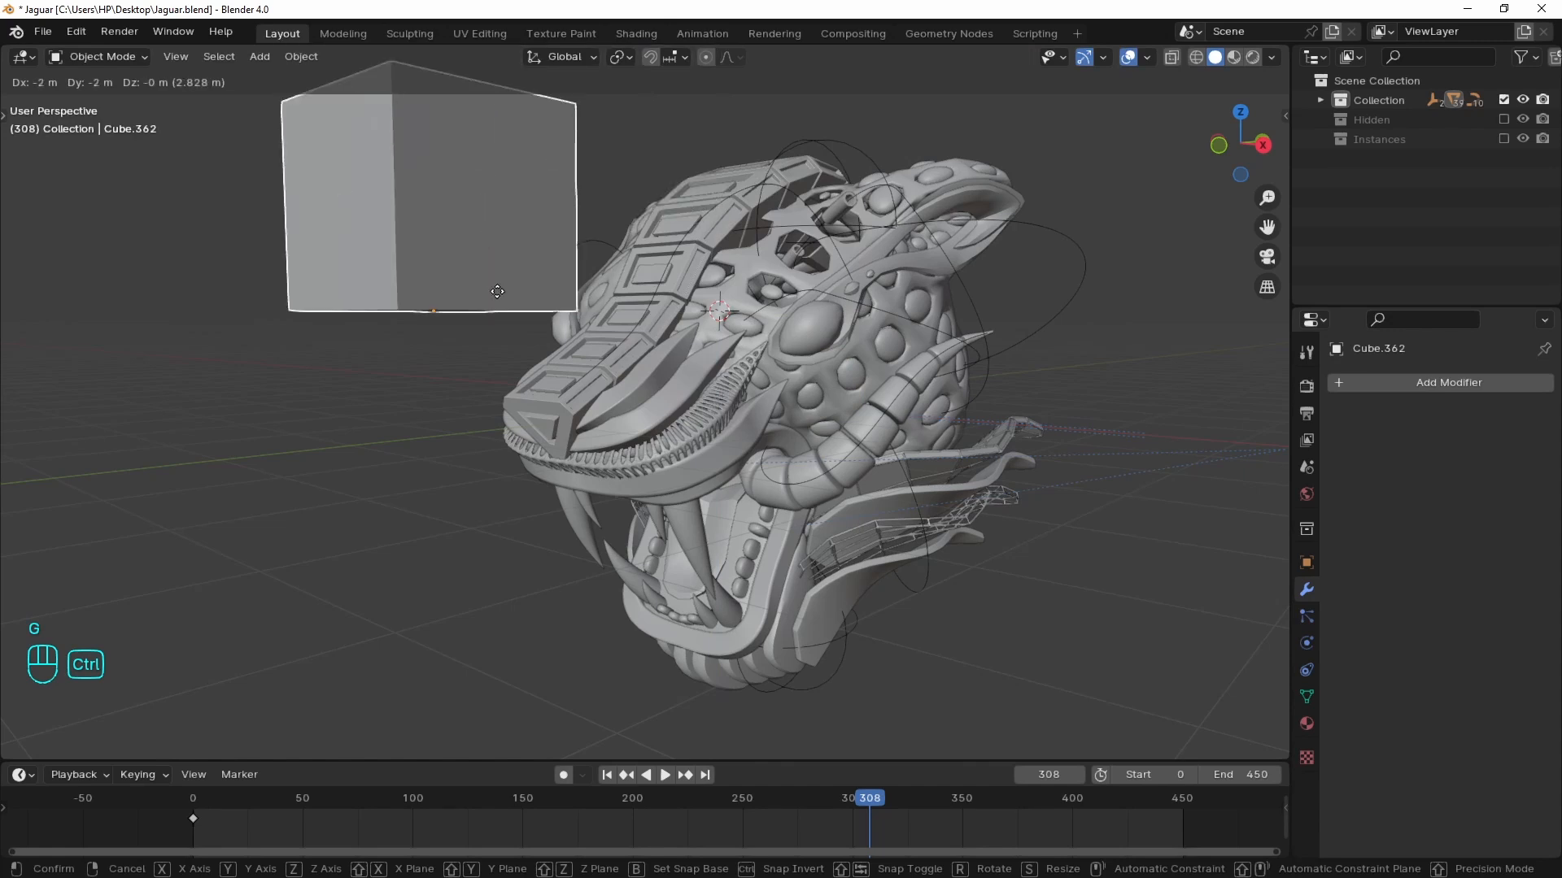
{"action": "left_click", "coordinate": [812, 262], "text": "ctrl"}
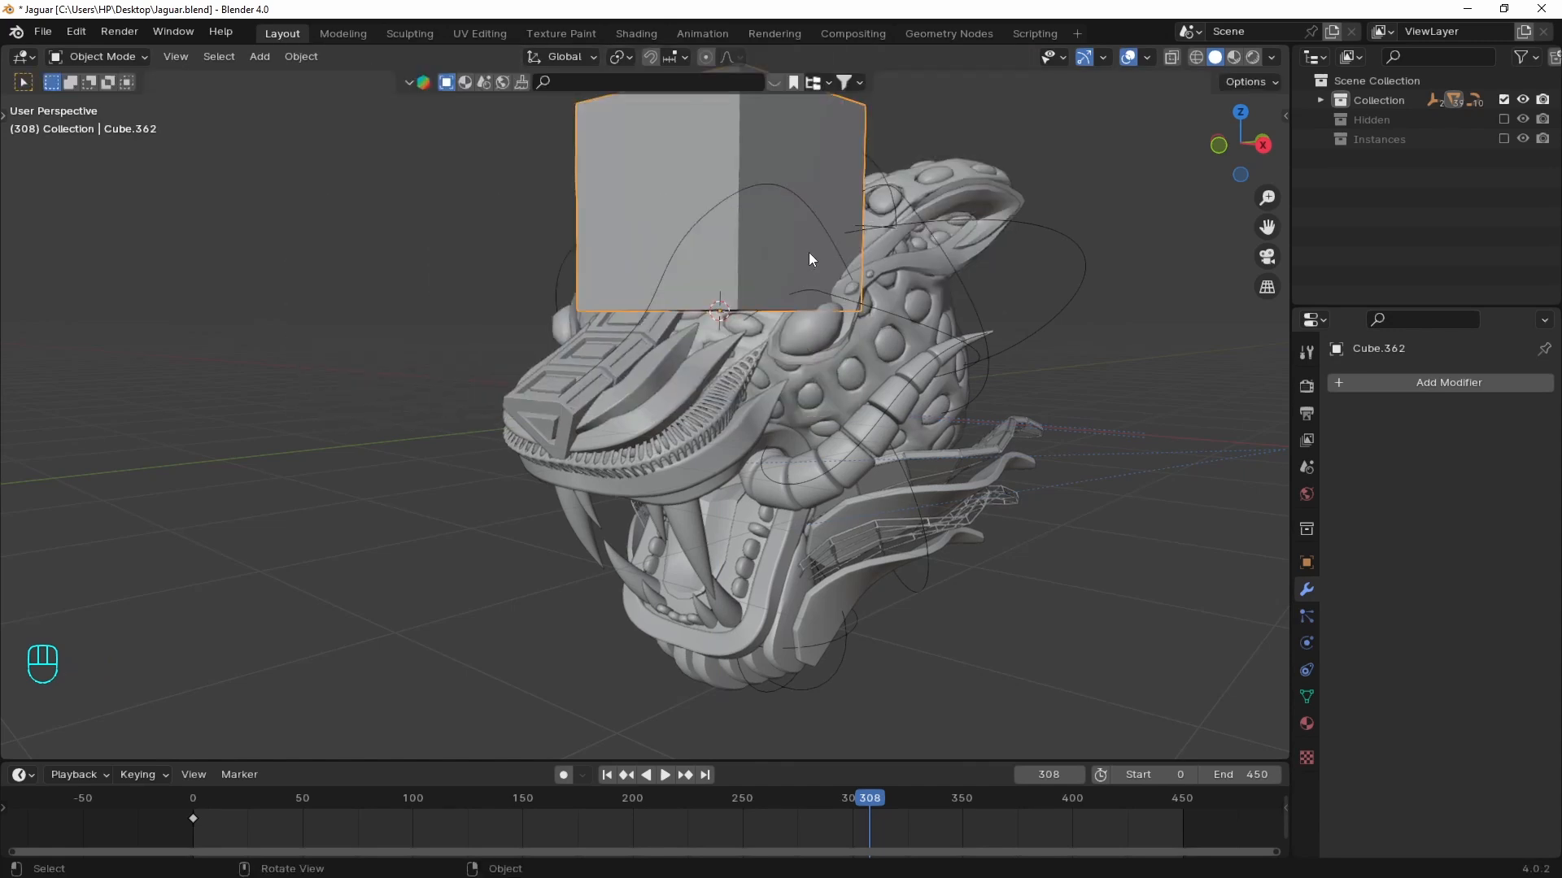
{"action": "left_click", "coordinate": [679, 57]}
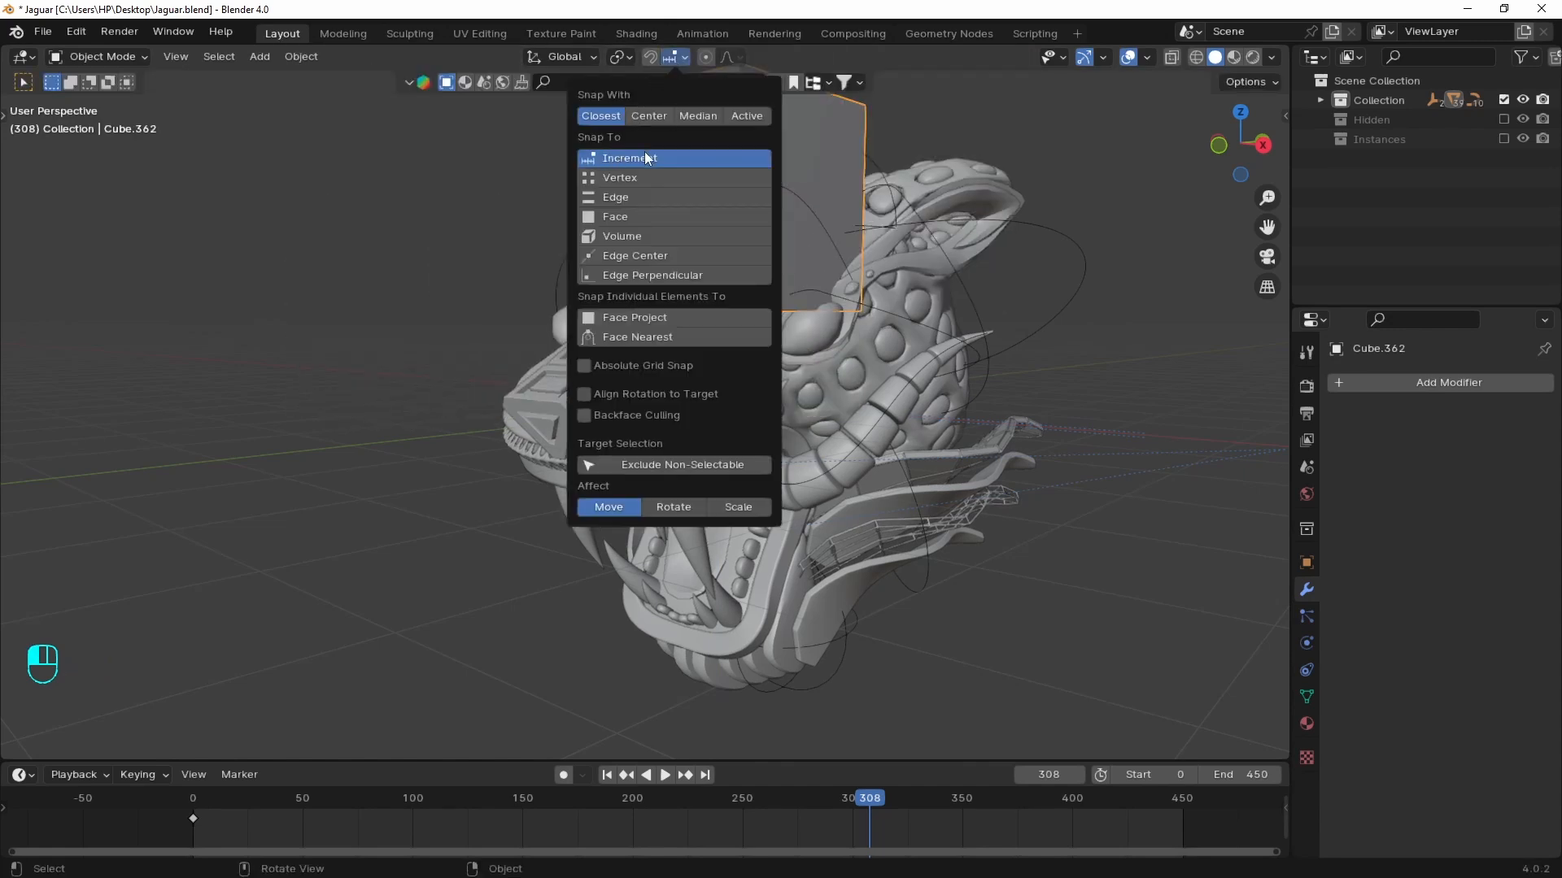
{"action": "left_click", "coordinate": [643, 119]}
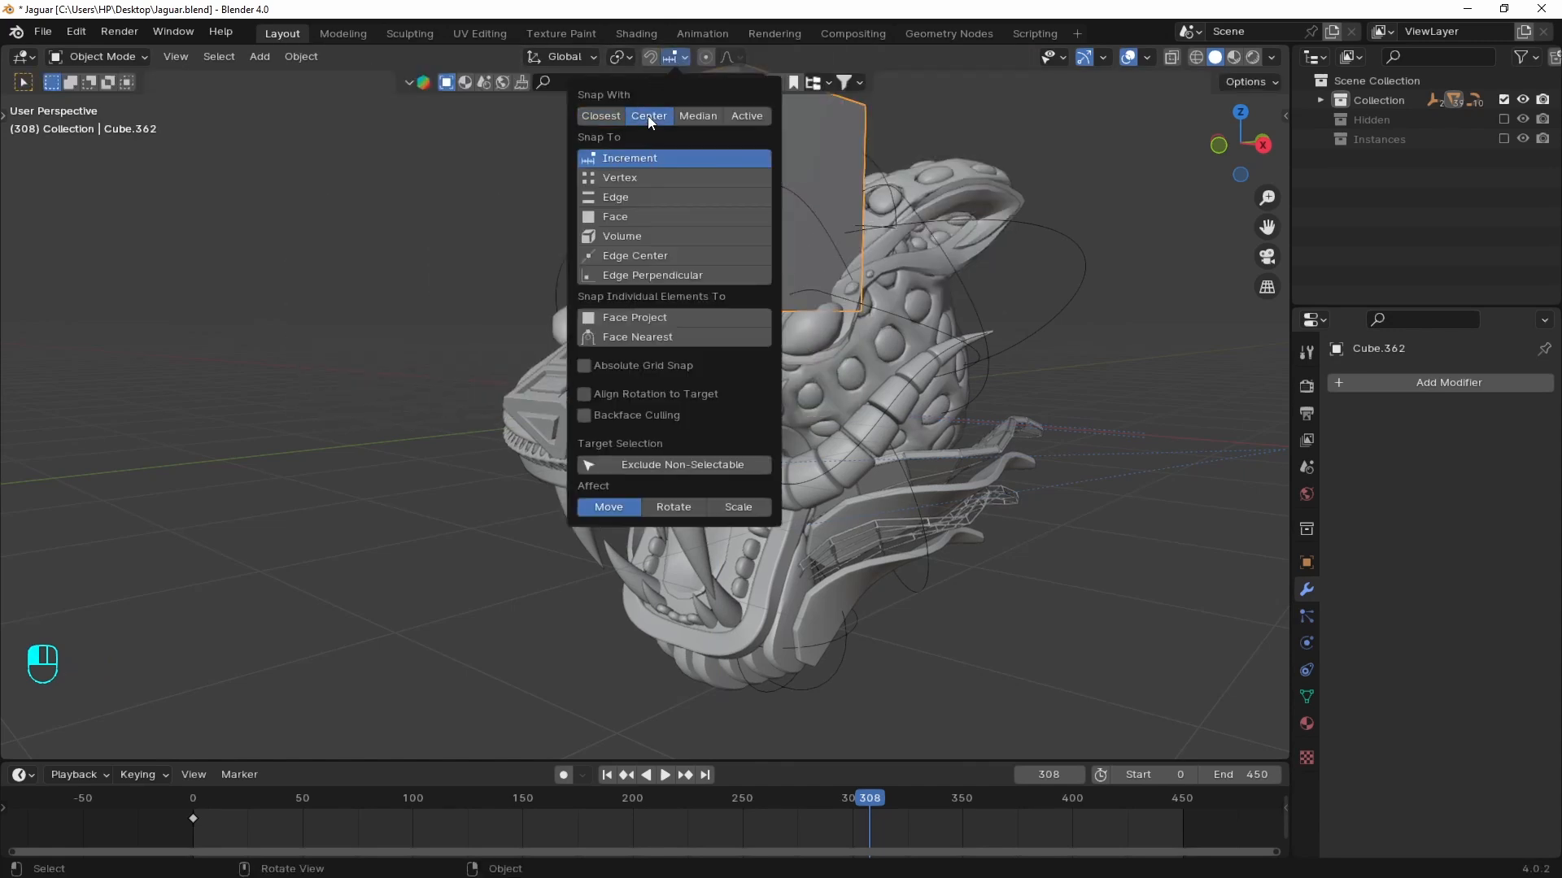
{"action": "left_click", "coordinate": [593, 218]}
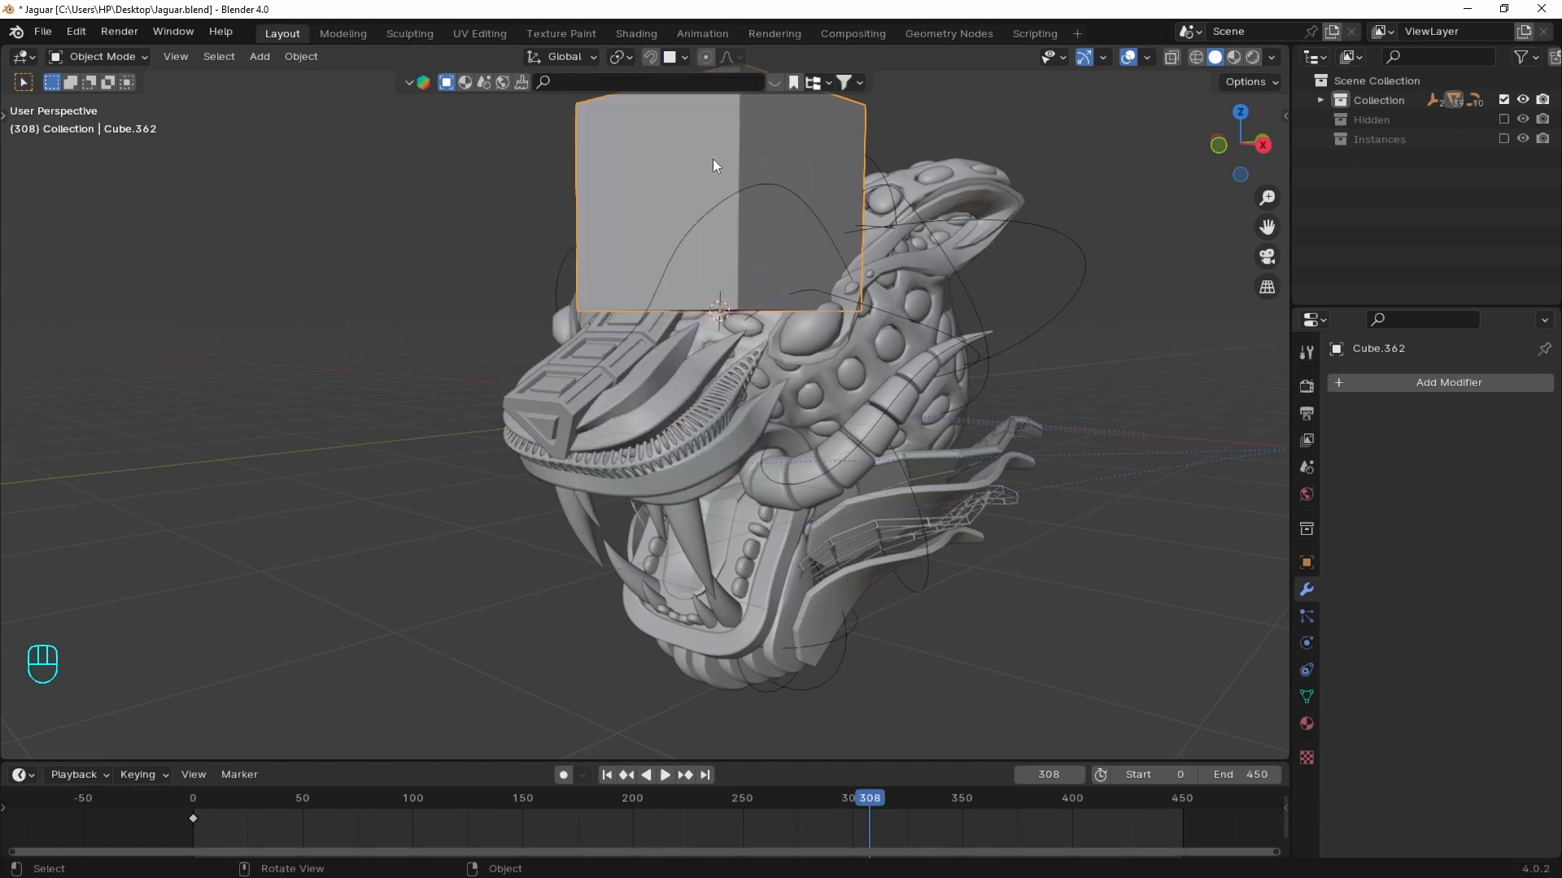
- Snap the cube onto the triangular plate at the tip of the jaguar's nose
{"action": "key", "text": "g"}
{"action": "key", "text": "ctrl"}
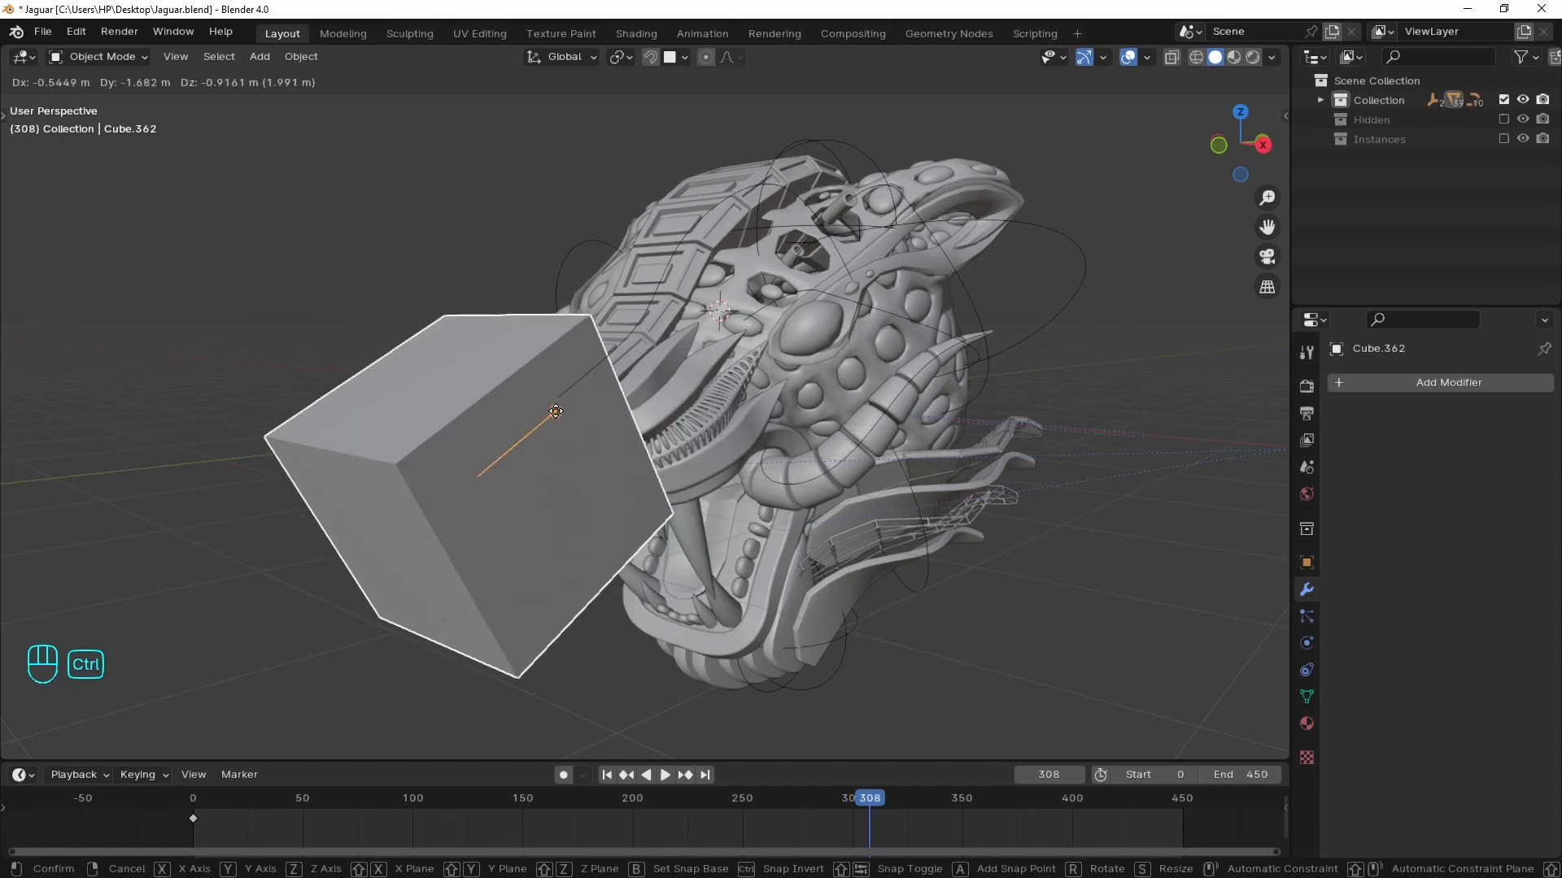
{"action": "left_click", "coordinate": [626, 418]}
{"action": "key", "text": "KP_3"}
{"action": "middle_click_drag", "start_coordinate": [531, 418], "coordinate": [767, 296], "text": "ctrl"}
{"action": "key", "text": "g"}
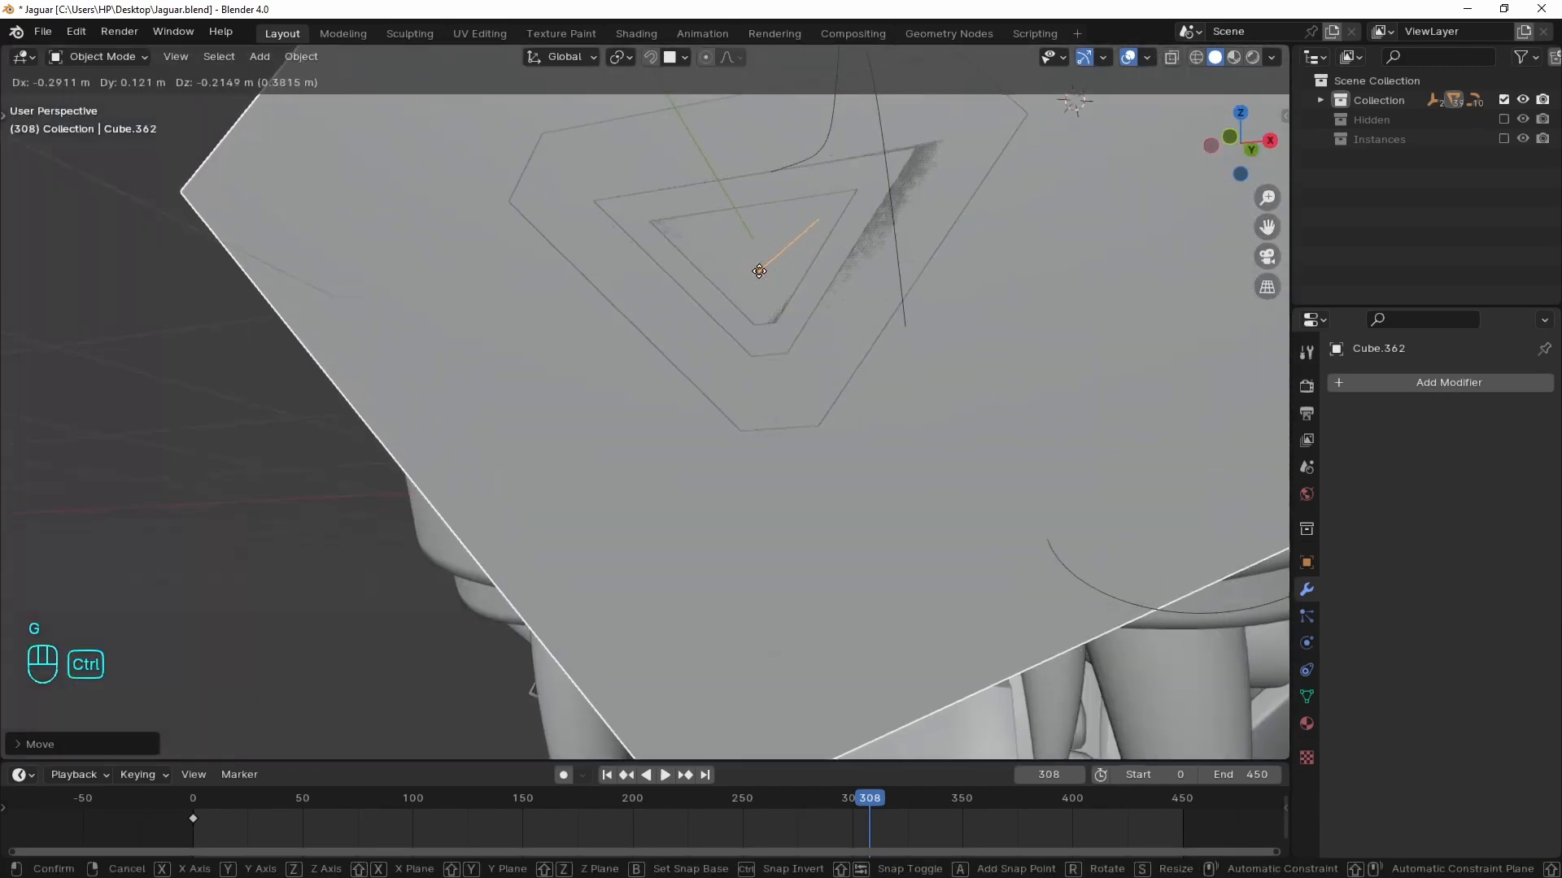
{"action": "left_click", "coordinate": [763, 273], "text": "ctrl"}
- Hide the cube, select the row of snout plates Cube.002, and turn on the Face Orientation overlay
{"action": "scroll", "coordinate": [763, 271], "scroll_direction": "down", "scroll_amount": 3}
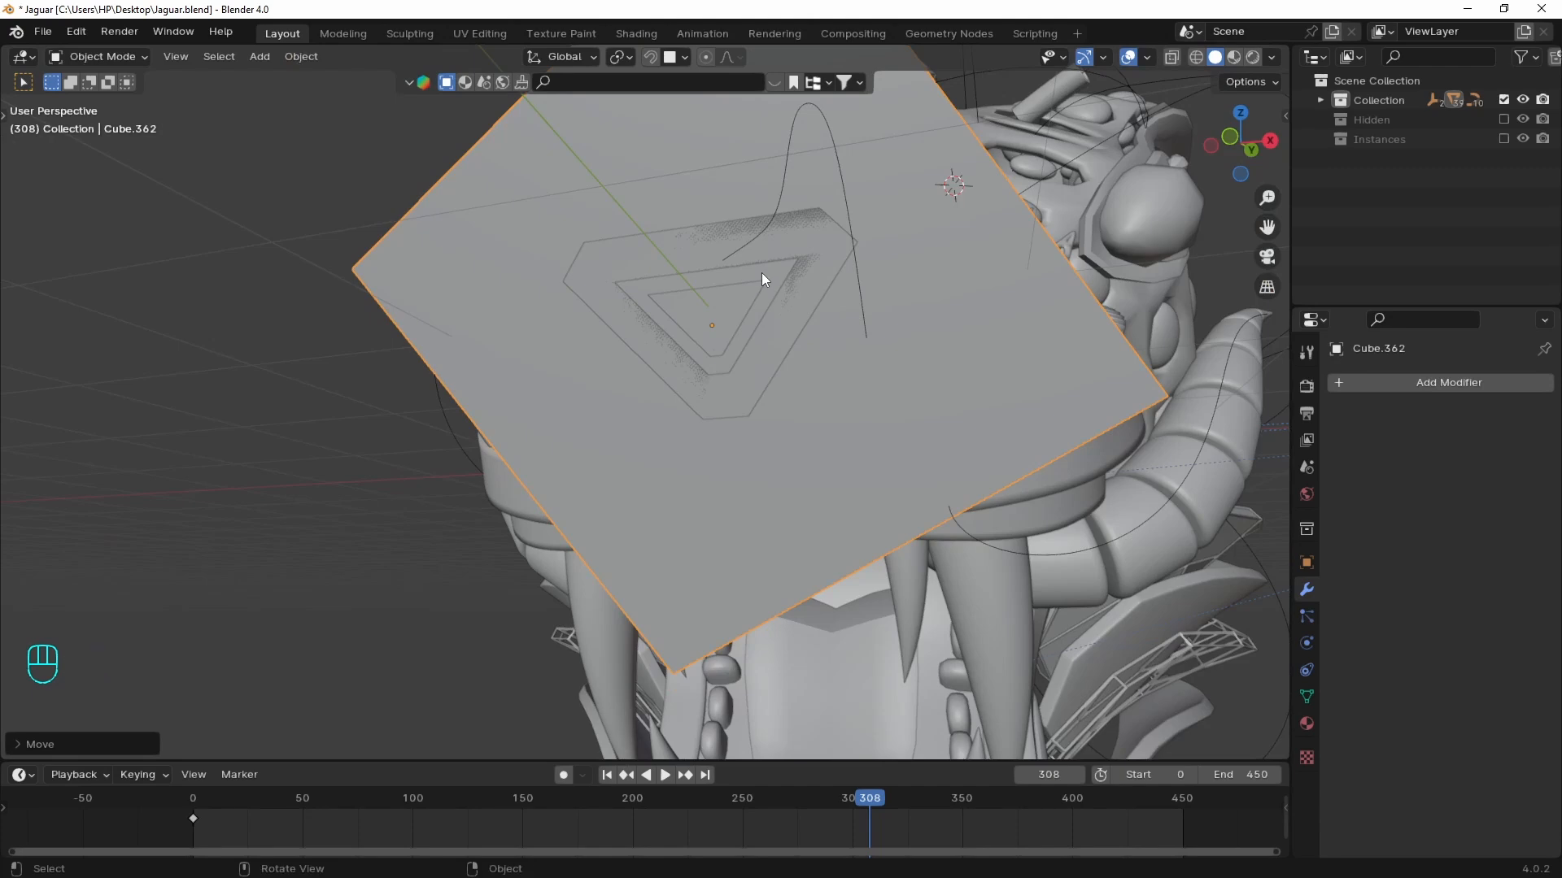
{"action": "key", "text": "h"}
{"action": "left_click", "coordinate": [779, 314]}
{"action": "left_click", "coordinate": [1271, 57]}
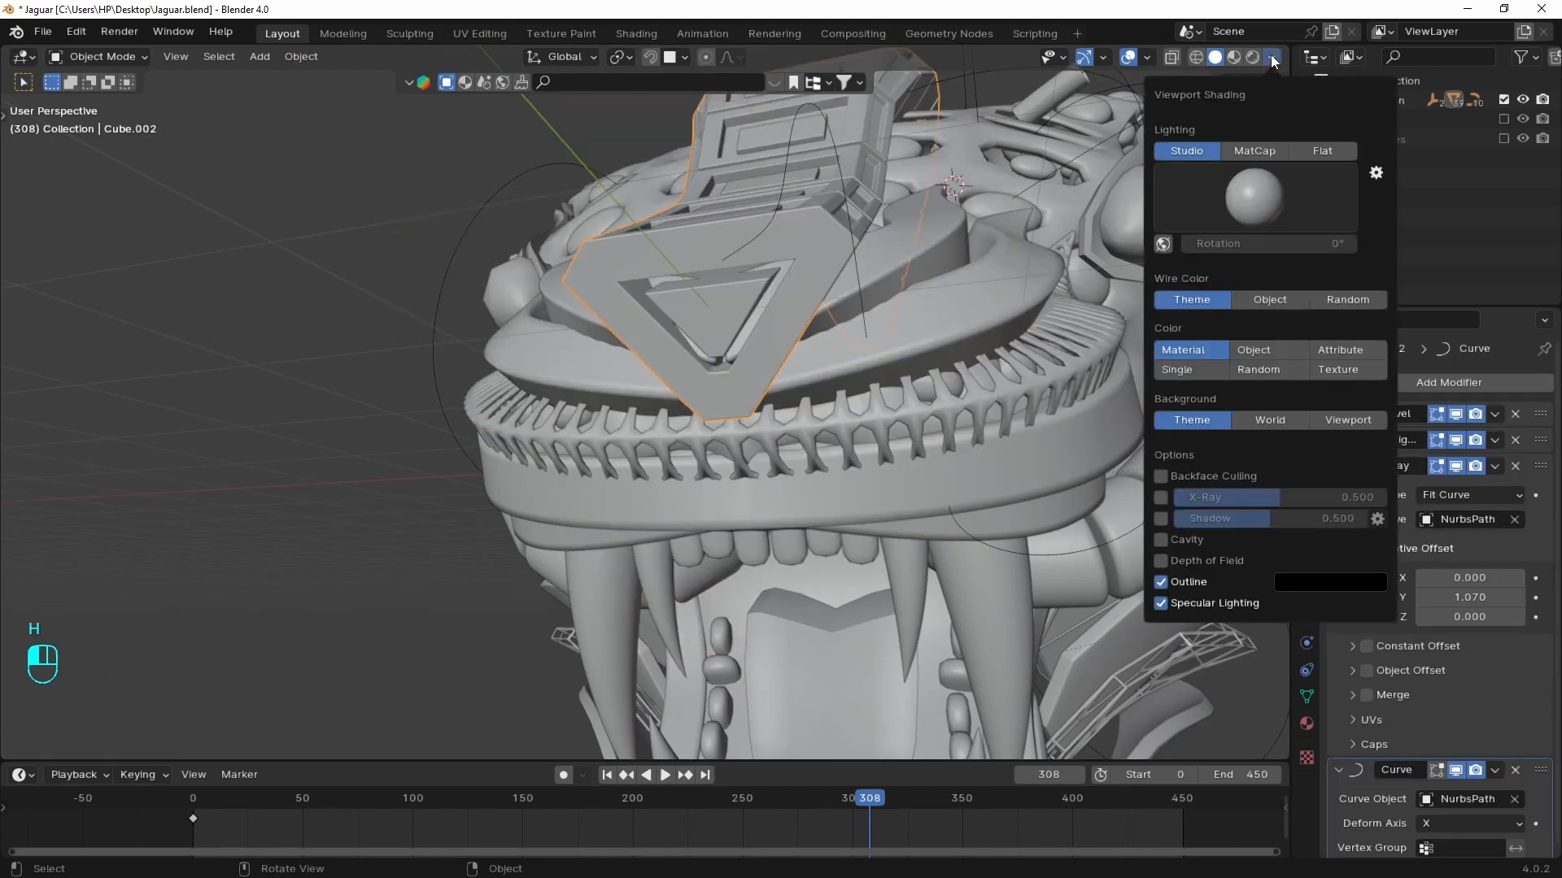
{"action": "left_click", "coordinate": [1146, 57]}
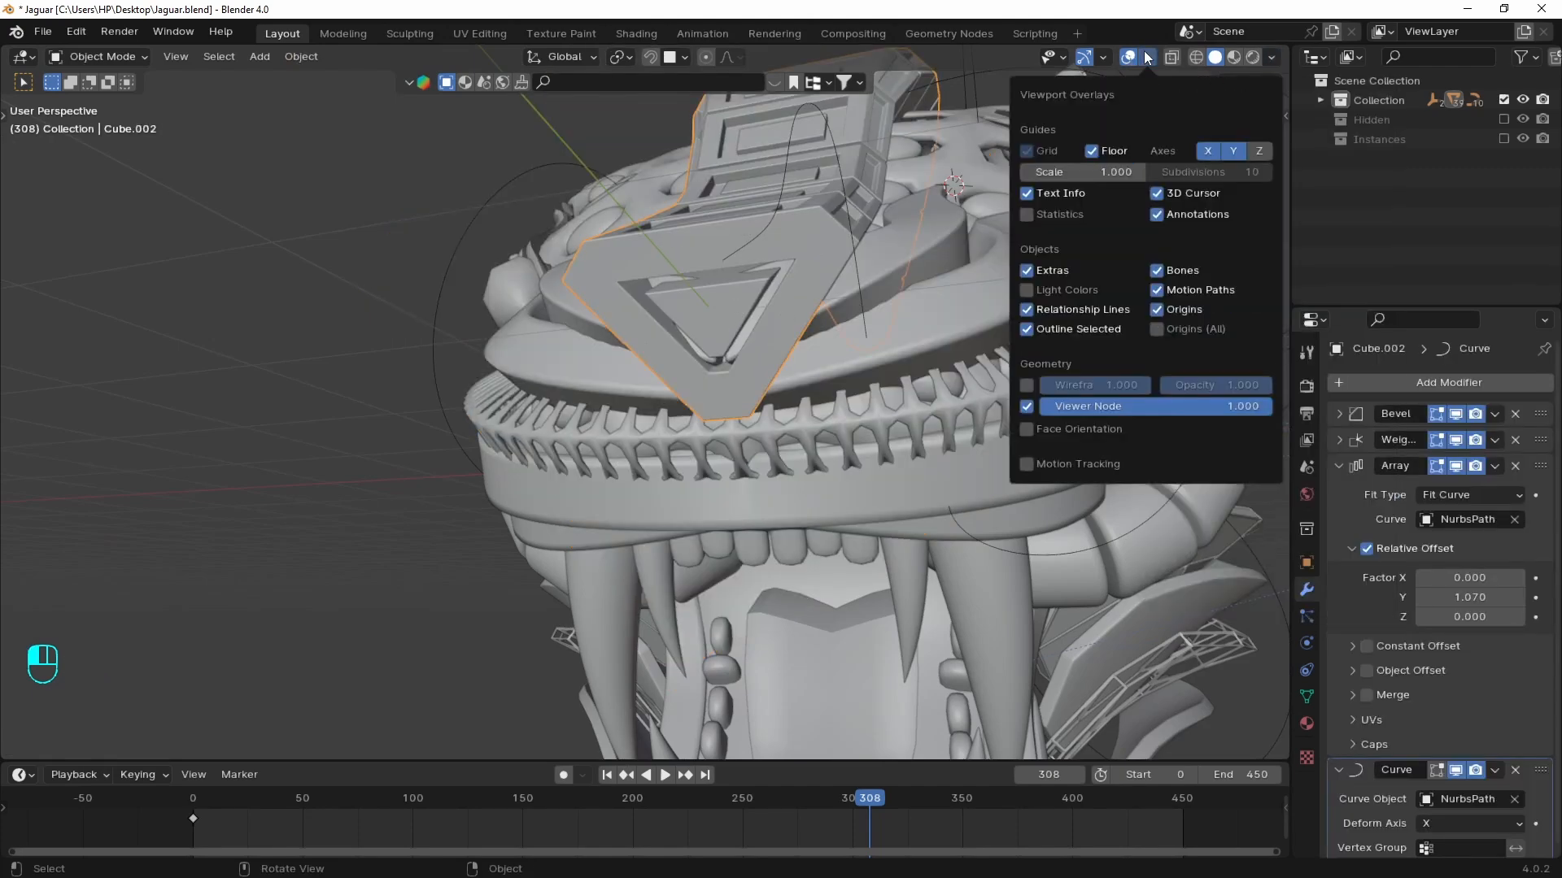
{"action": "left_click", "coordinate": [1028, 430]}
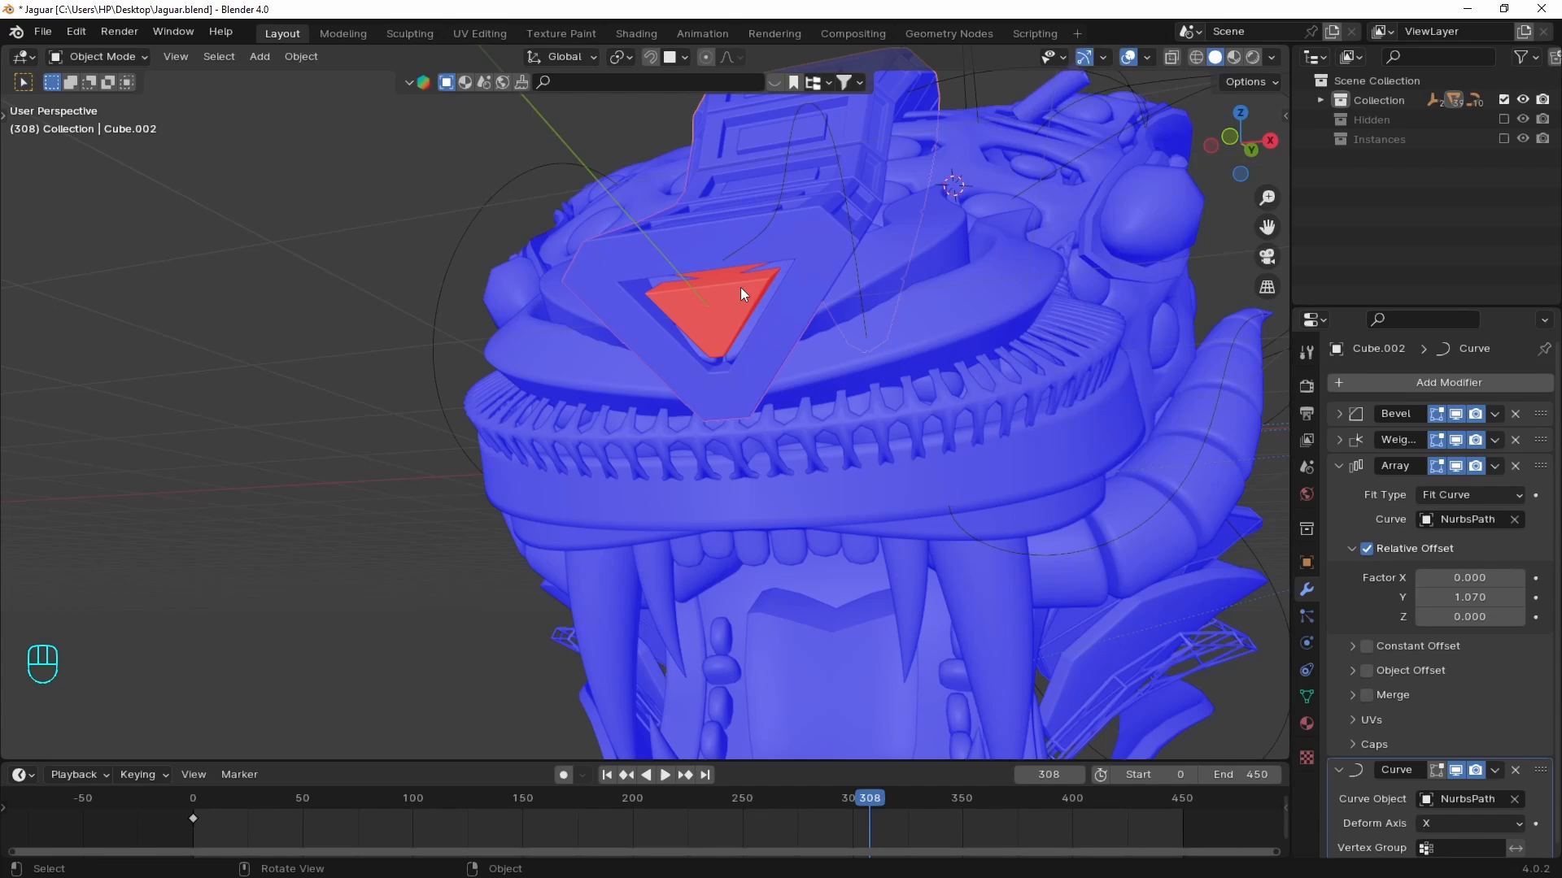
- Recalculate all normals of the snout plates to face outward and turn off the Face Orientation overlay
{"action": "key", "text": "Tab"}
{"action": "key", "text": "a"}
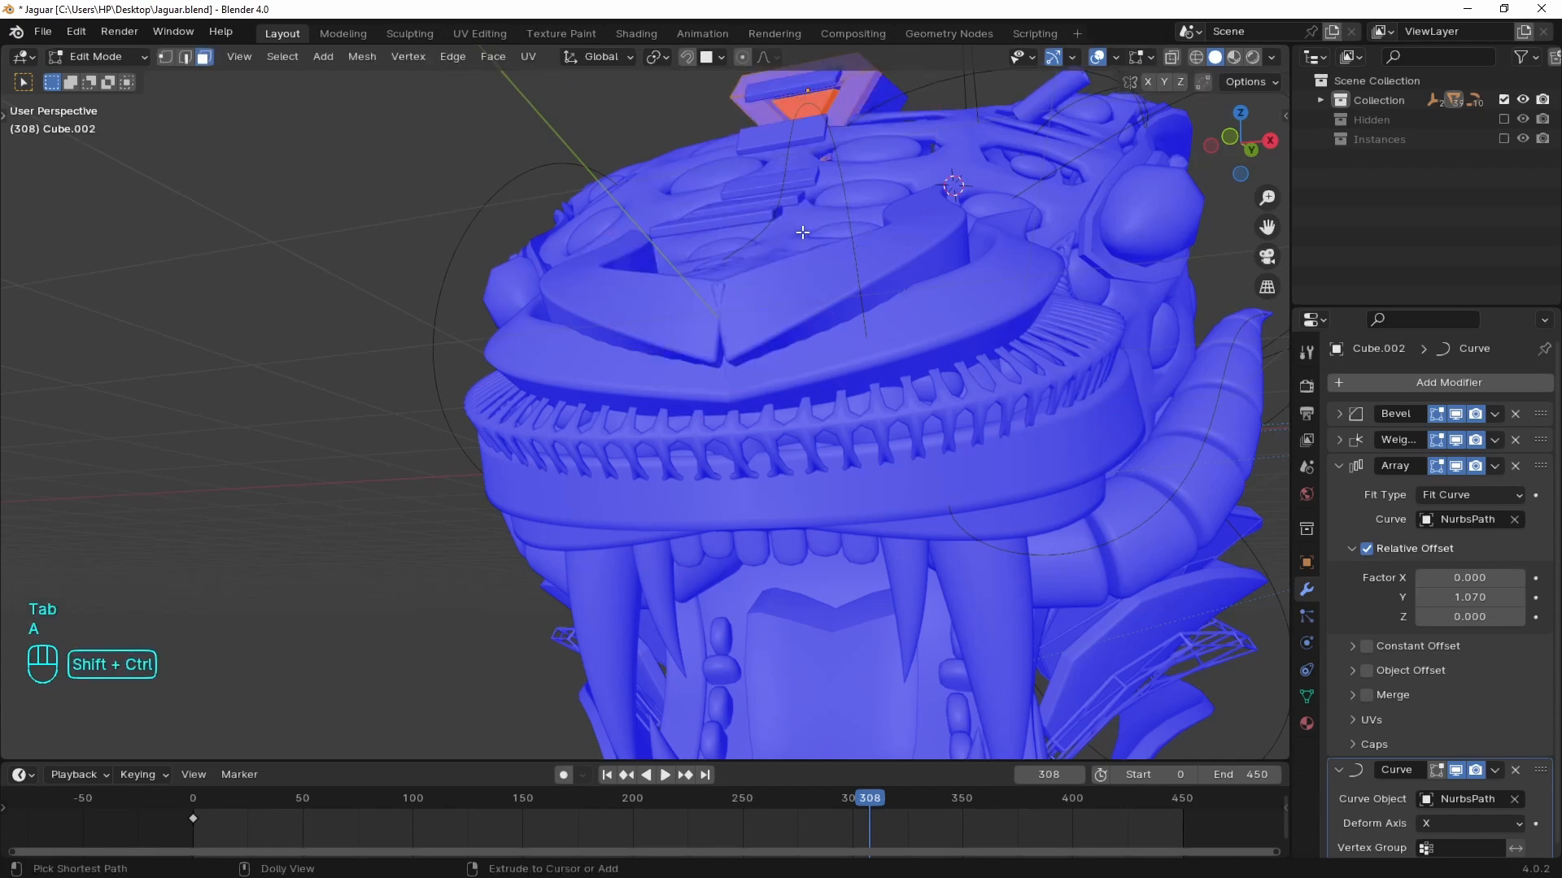
{"action": "key", "text": "ctrl+shift+n"}
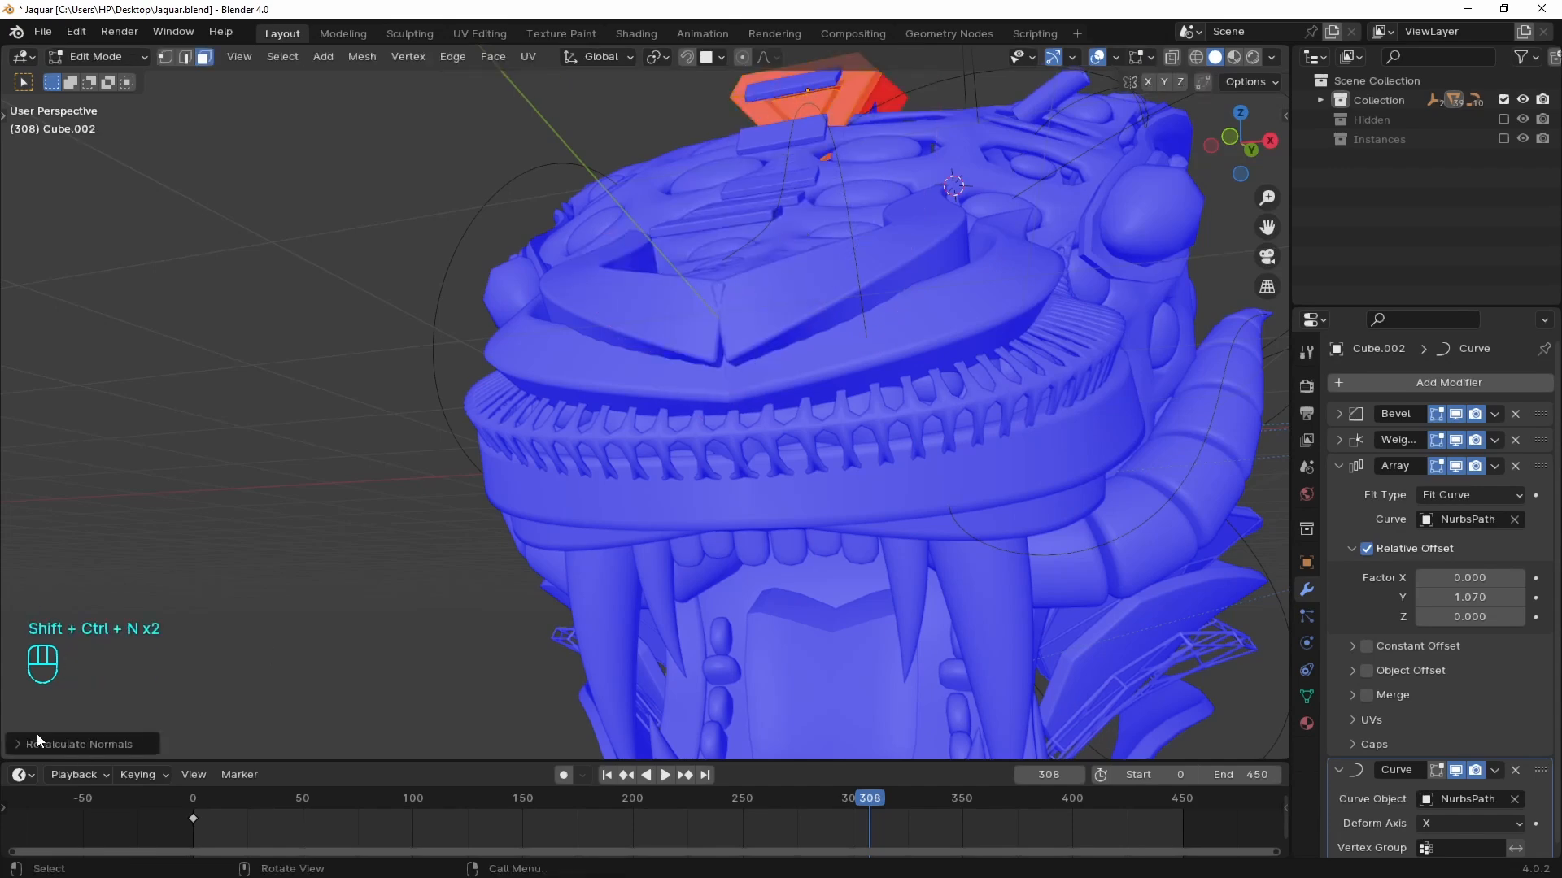
{"action": "key", "text": "Tab"}
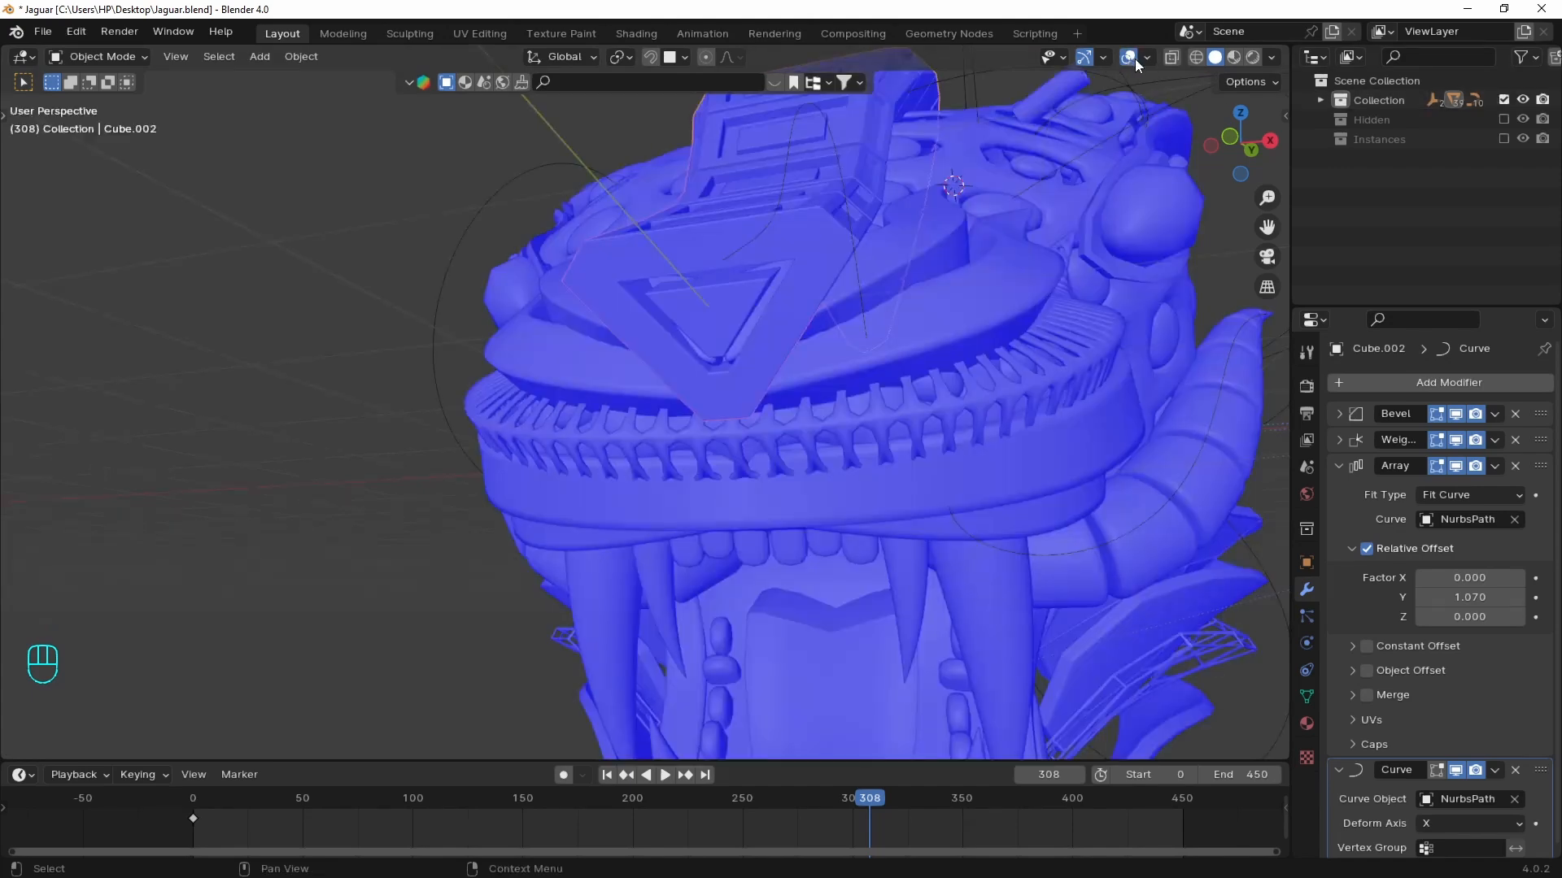
{"action": "left_click", "coordinate": [1145, 57]}
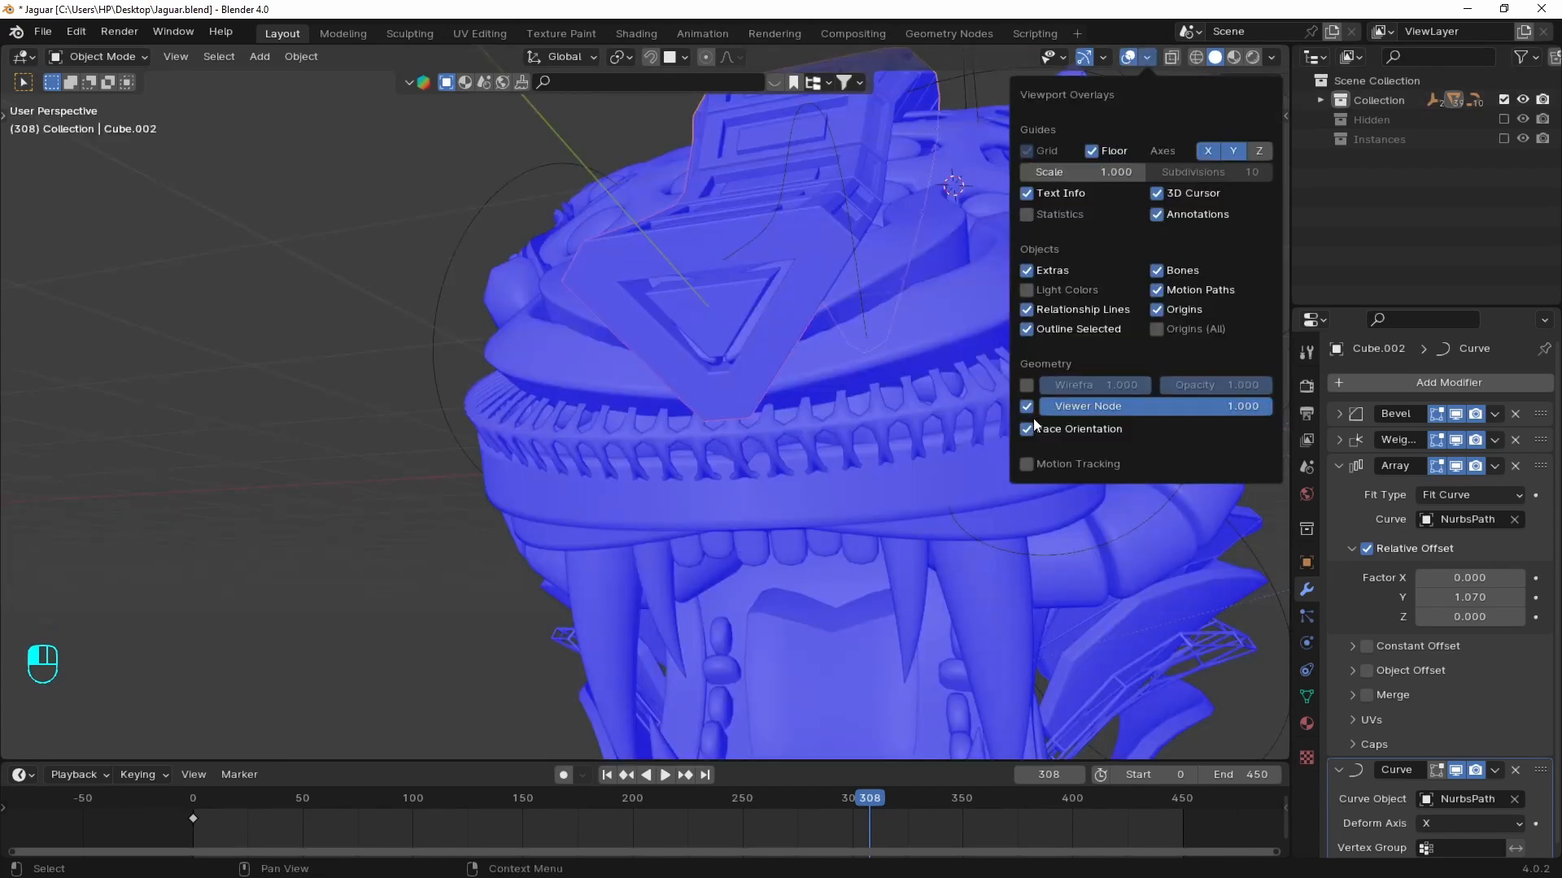
{"action": "left_click", "coordinate": [1033, 415]}
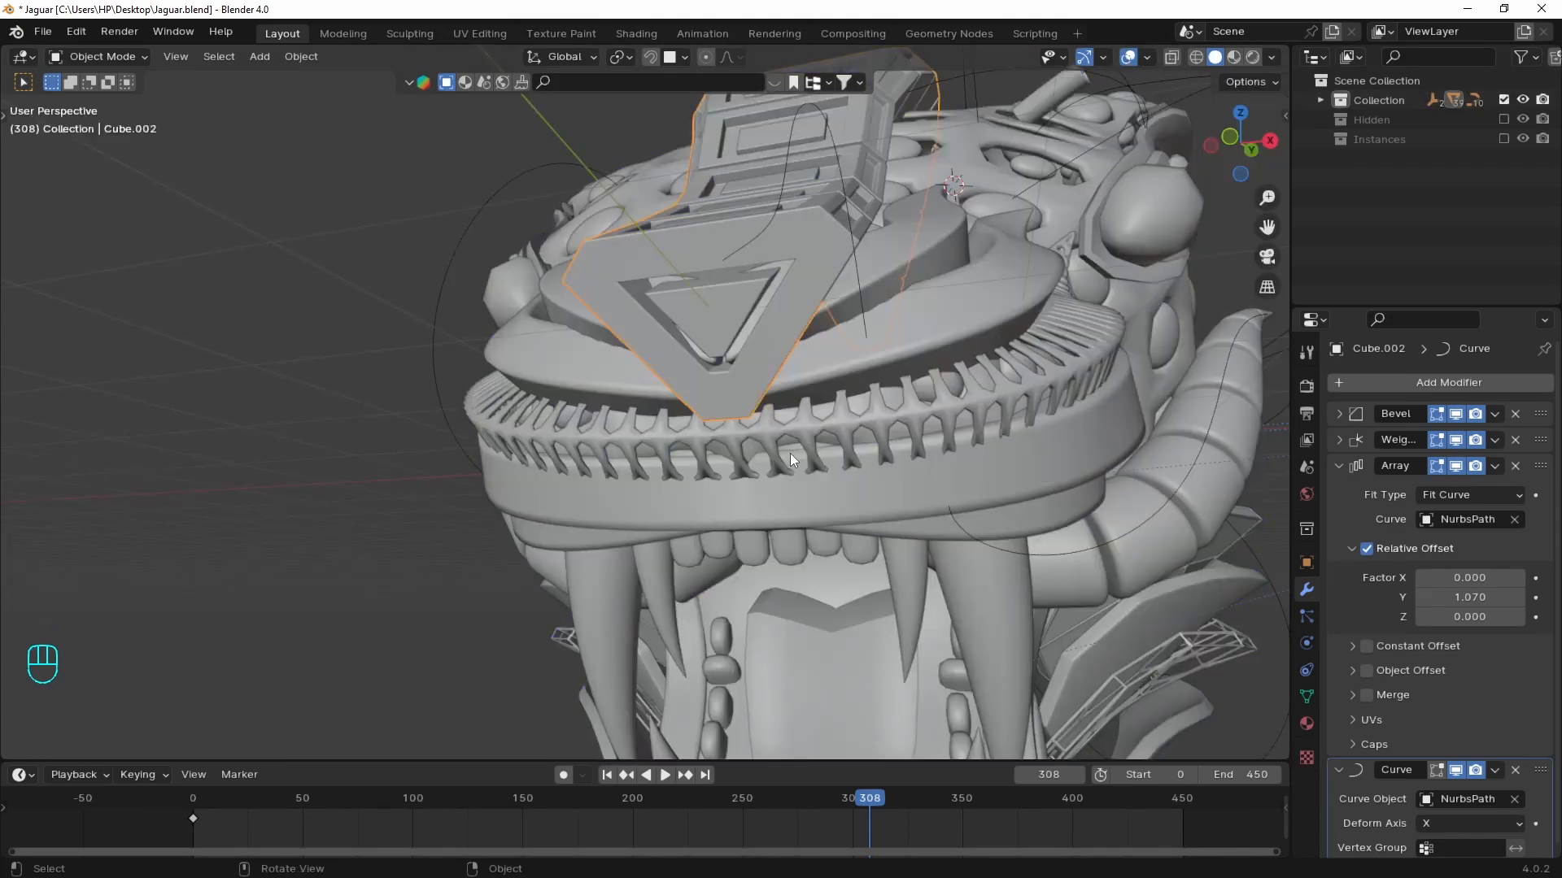
- Reveal the hidden cube and snap it onto the center of the triangular nose plate
{"action": "key", "text": "alt+h"}
{"action": "left_click", "coordinate": [851, 451]}
{"action": "key", "text": "g"}
{"action": "left_click", "coordinate": [722, 327]}
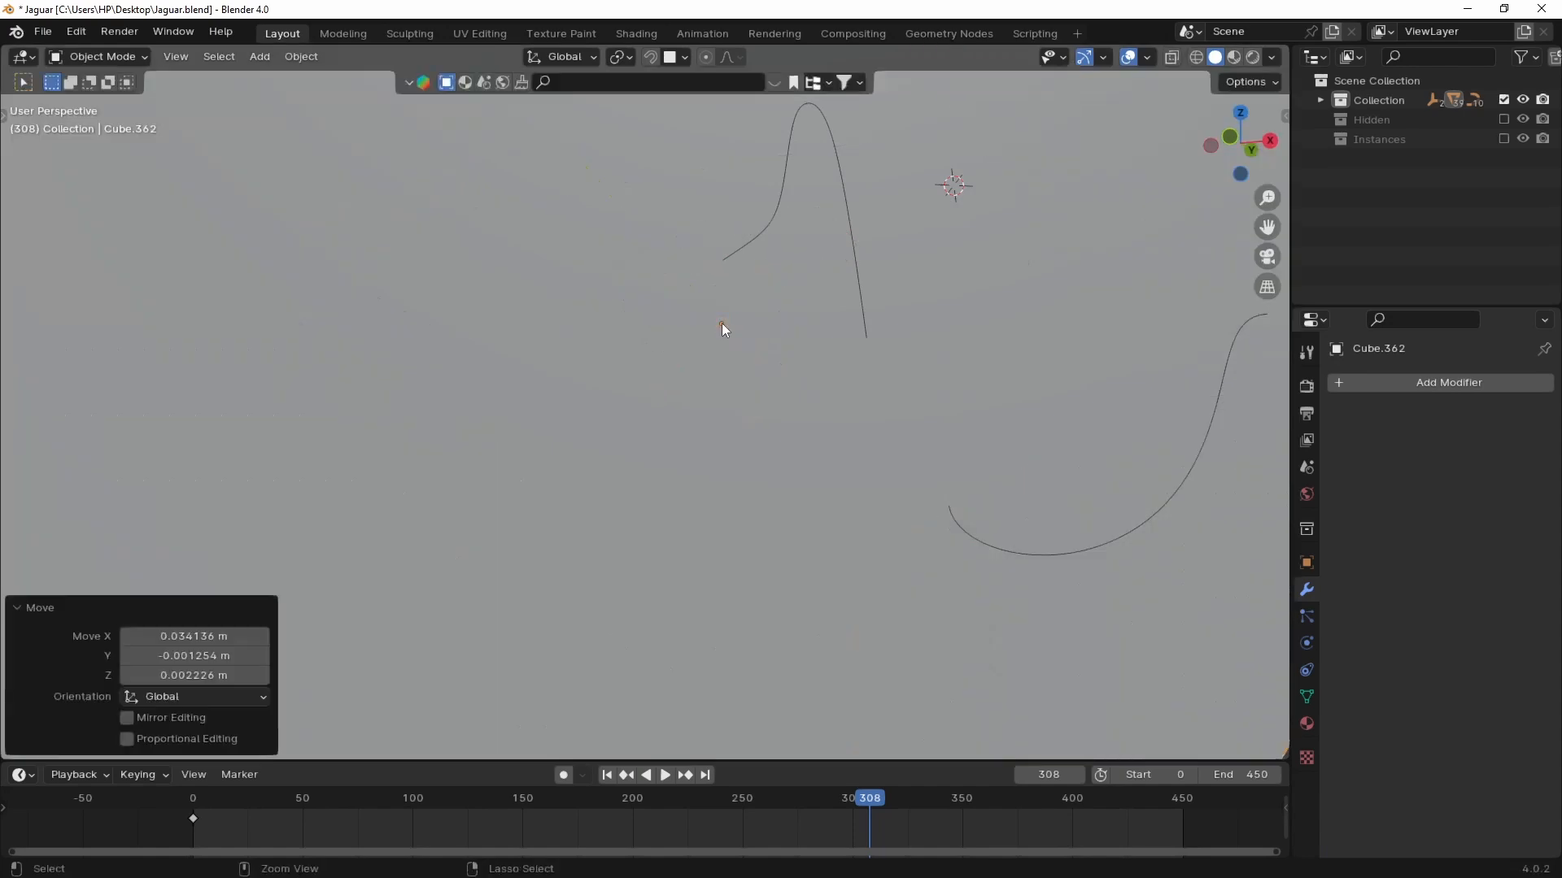
- From the right view, nudge the cube about -0.006 m on Y and -0.003 m on Z at the nose plate
{"action": "middle_click_drag", "start_coordinate": [722, 327], "coordinate": [990, 471]}
{"action": "key", "text": "grave"}
{"action": "scroll", "coordinate": [499, 350], "scroll_direction": "up", "scroll_amount": 3}
{"action": "middle_click_drag", "start_coordinate": [500, 350], "coordinate": [770, 357], "text": "shift"}
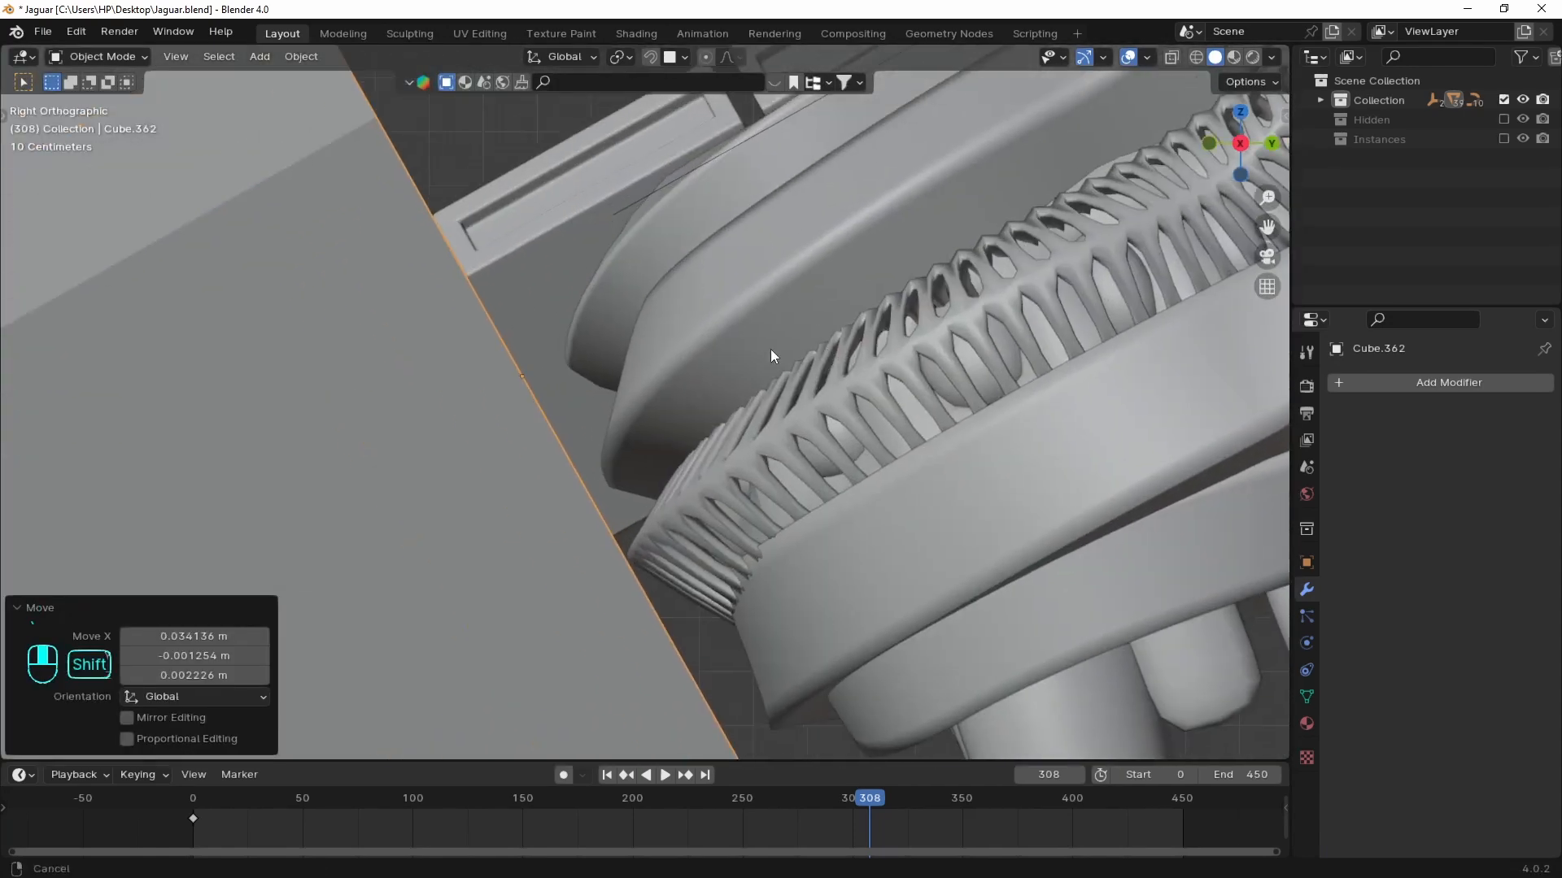
{"action": "key", "text": "g"}
{"action": "left_click", "coordinate": [533, 367]}
- Set the cube's viewport display to Bounds and select the row of snout plates Cube.002
{"action": "middle_click_drag", "start_coordinate": [531, 364], "coordinate": [958, 421]}
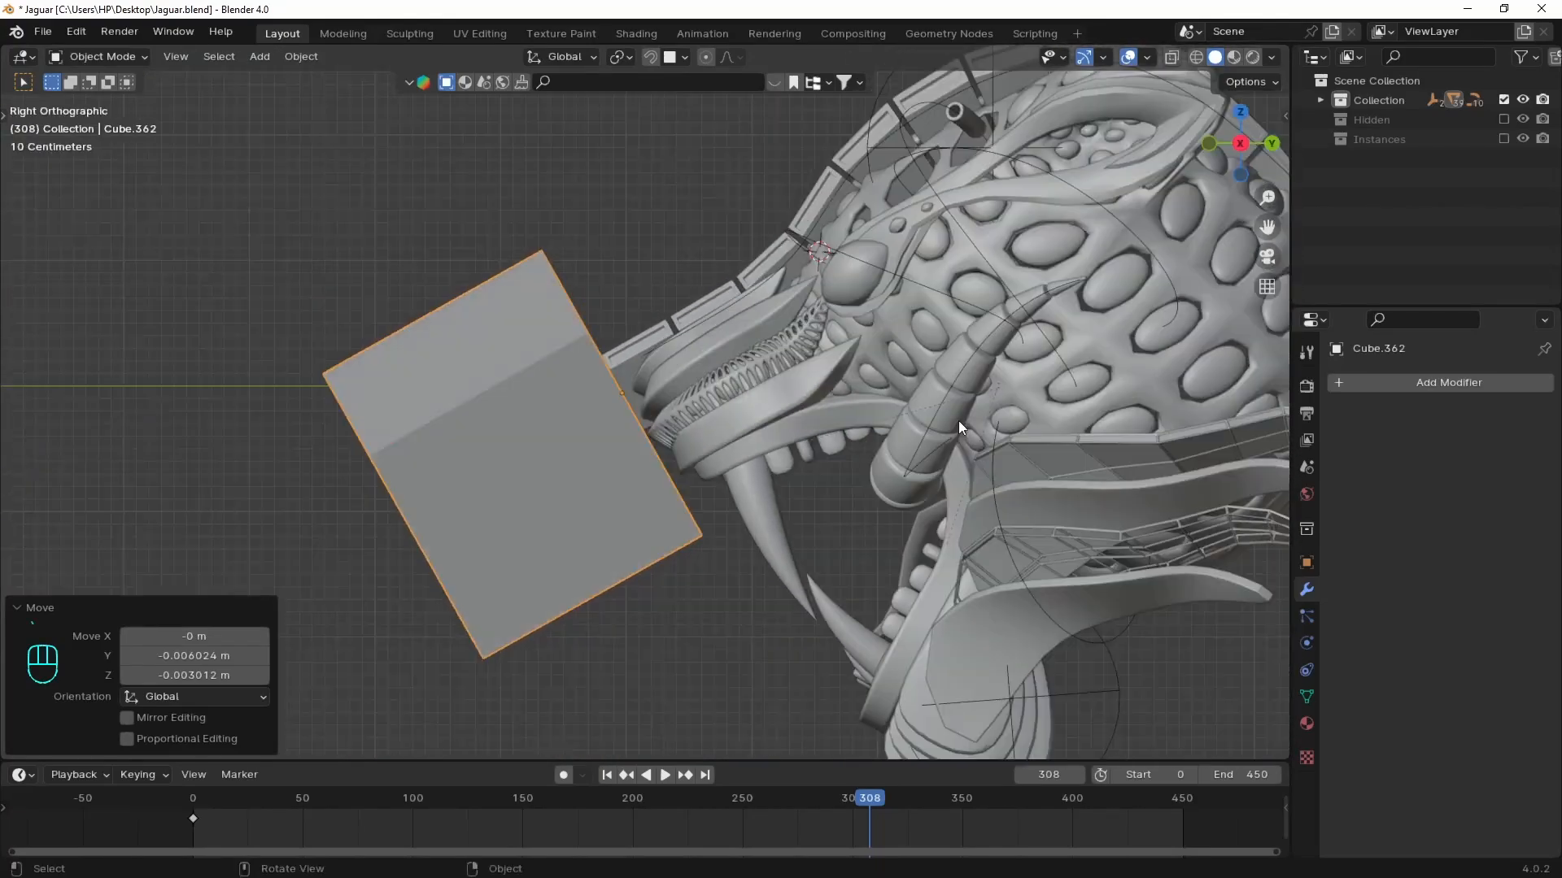
{"action": "scroll", "coordinate": [958, 421], "scroll_direction": "up", "scroll_amount": 2}
{"action": "left_click", "coordinate": [1306, 562]}
{"action": "scroll", "coordinate": [1455, 643], "scroll_direction": "down", "scroll_amount": 6}
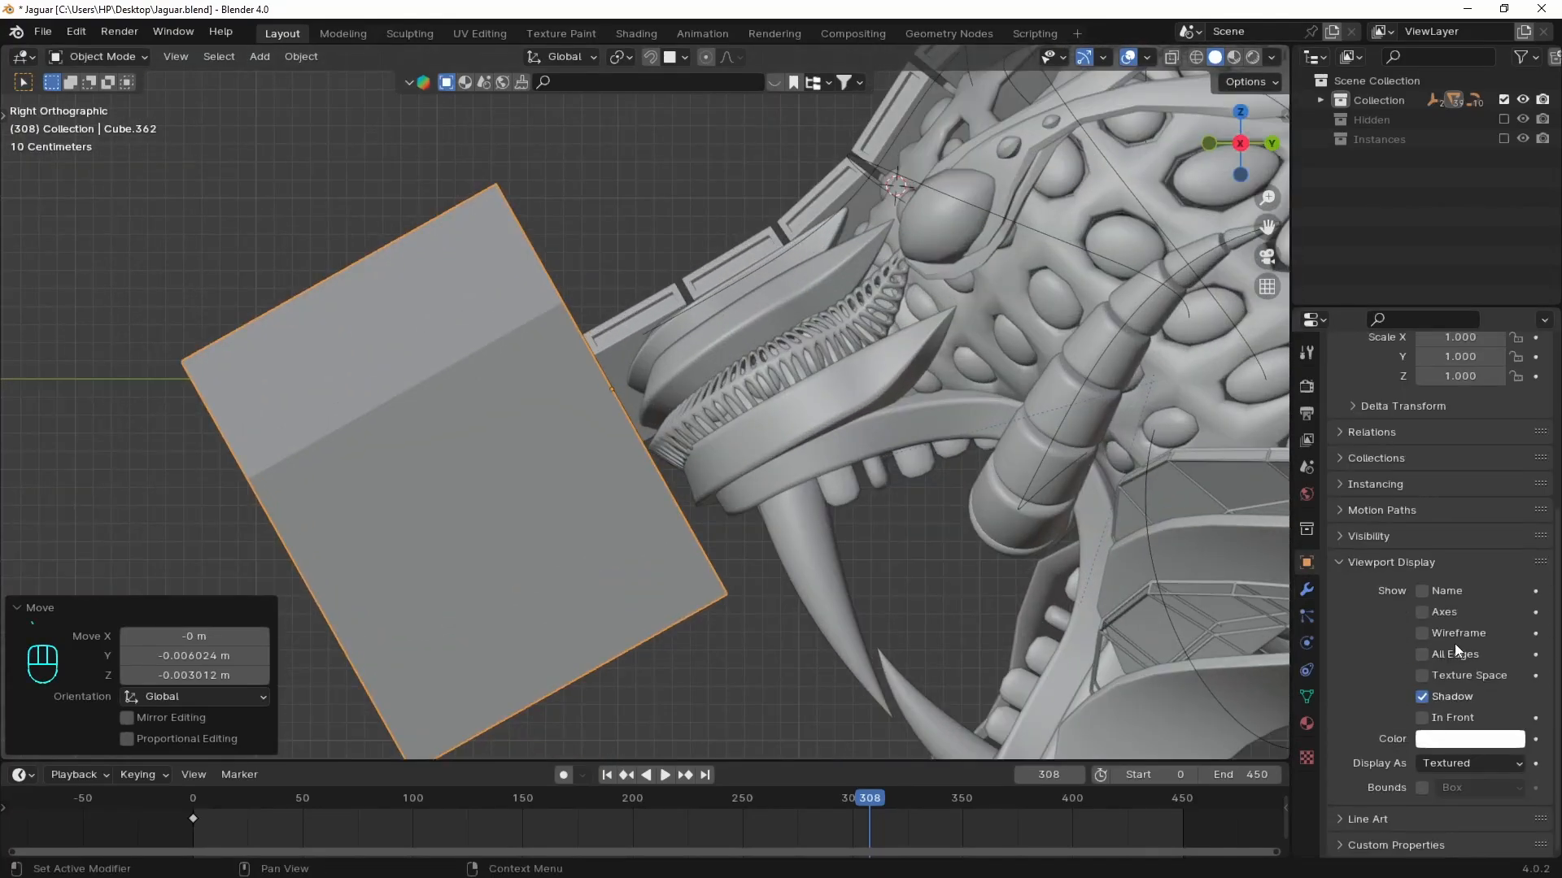
{"action": "left_click", "coordinate": [1448, 763]}
{"action": "left_click", "coordinate": [1468, 782]}
{"action": "scroll", "coordinate": [584, 408], "scroll_direction": "up", "scroll_amount": 3}
{"action": "middle_click_drag", "start_coordinate": [602, 398], "coordinate": [742, 407], "text": "shift"}
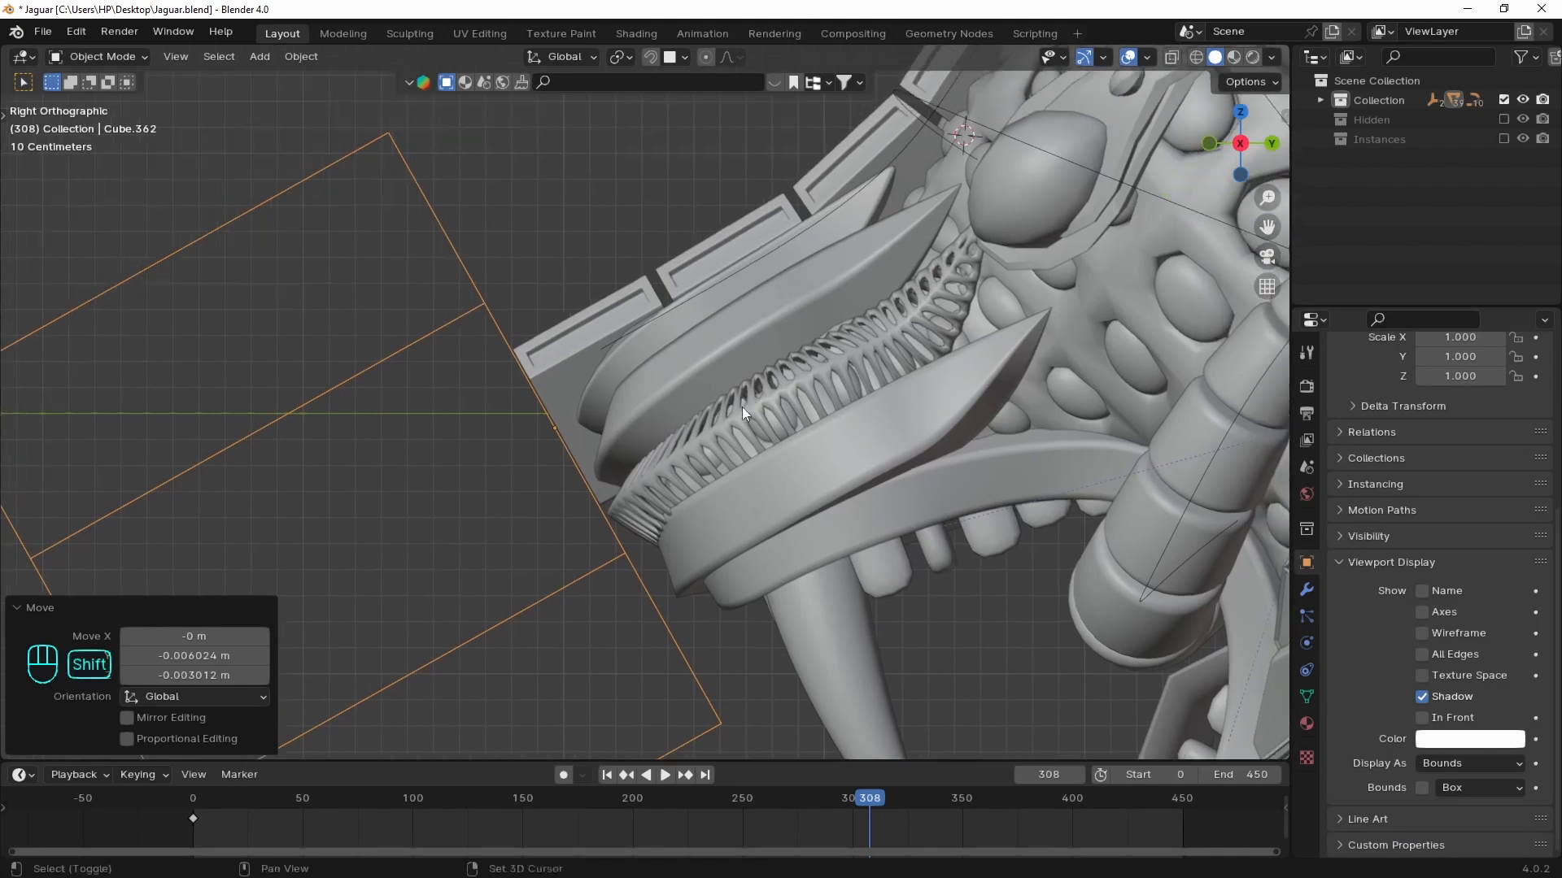
{"action": "left_click", "coordinate": [608, 314]}
{"action": "middle_click_drag", "start_coordinate": [608, 314], "coordinate": [905, 262]}
{"action": "key", "text": "g"}
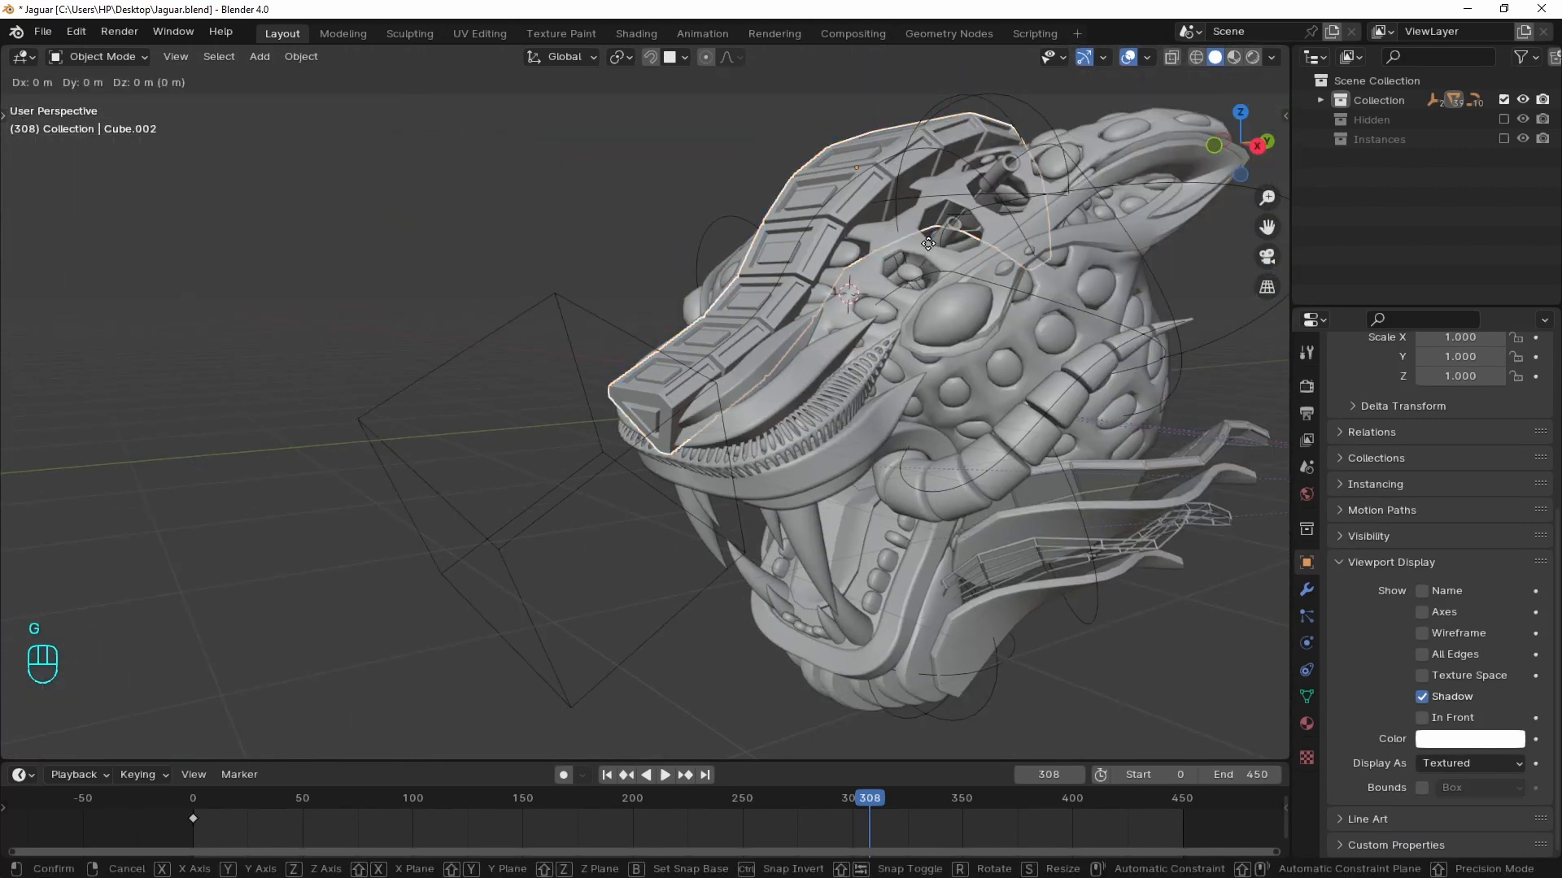
{"action": "key", "text": "x"}
{"action": "key", "text": "x"}
{"action": "right_click", "coordinate": [950, 232]}
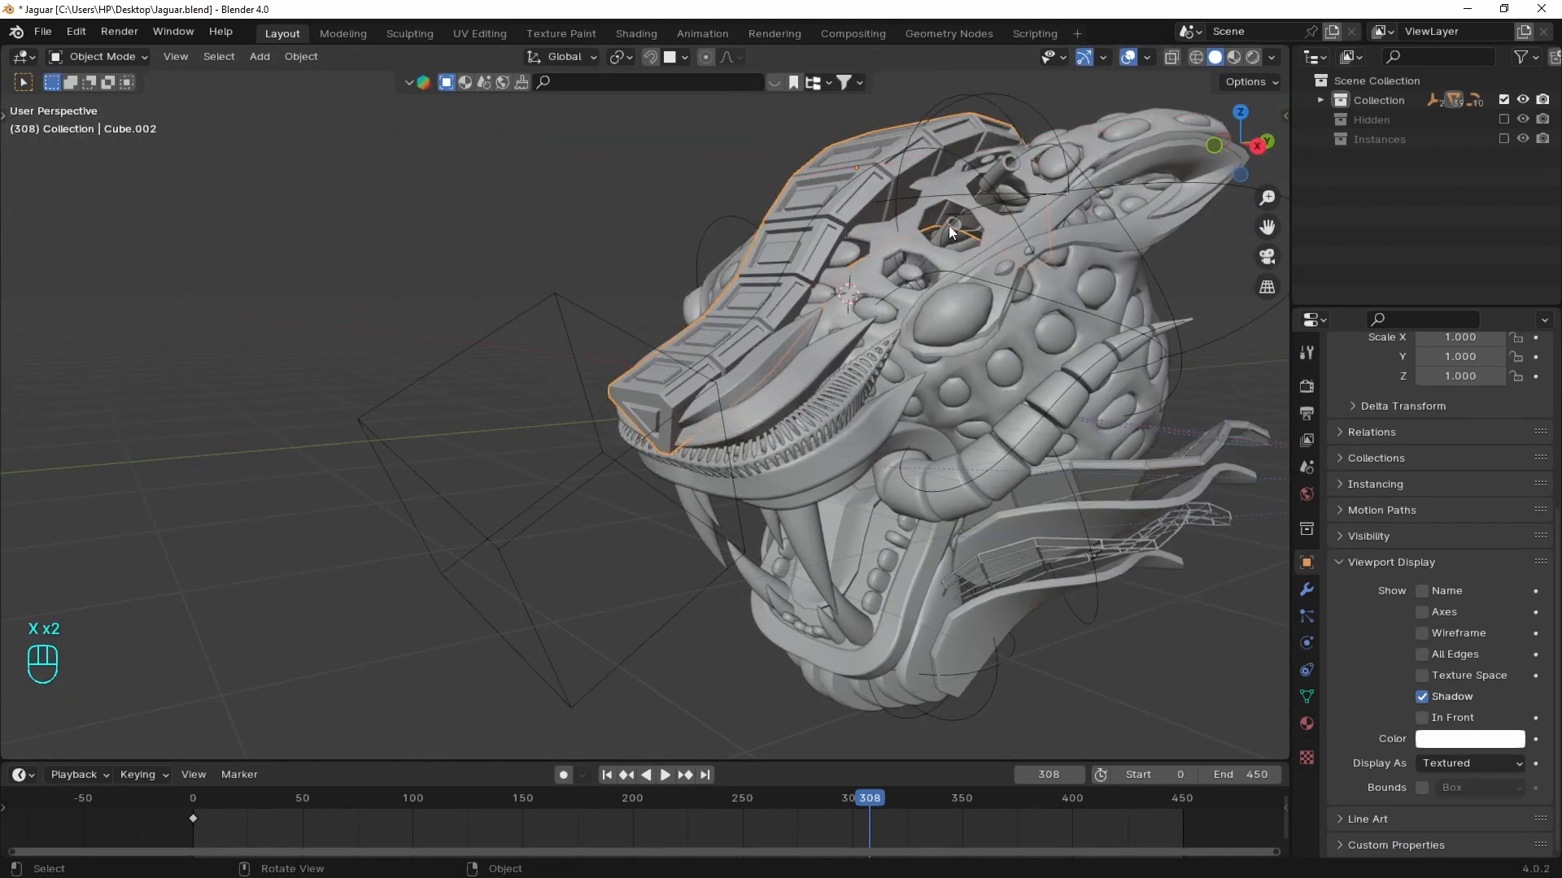
{"action": "key", "text": "g"}
{"action": "key", "text": "y"}
{"action": "key", "text": "y"}
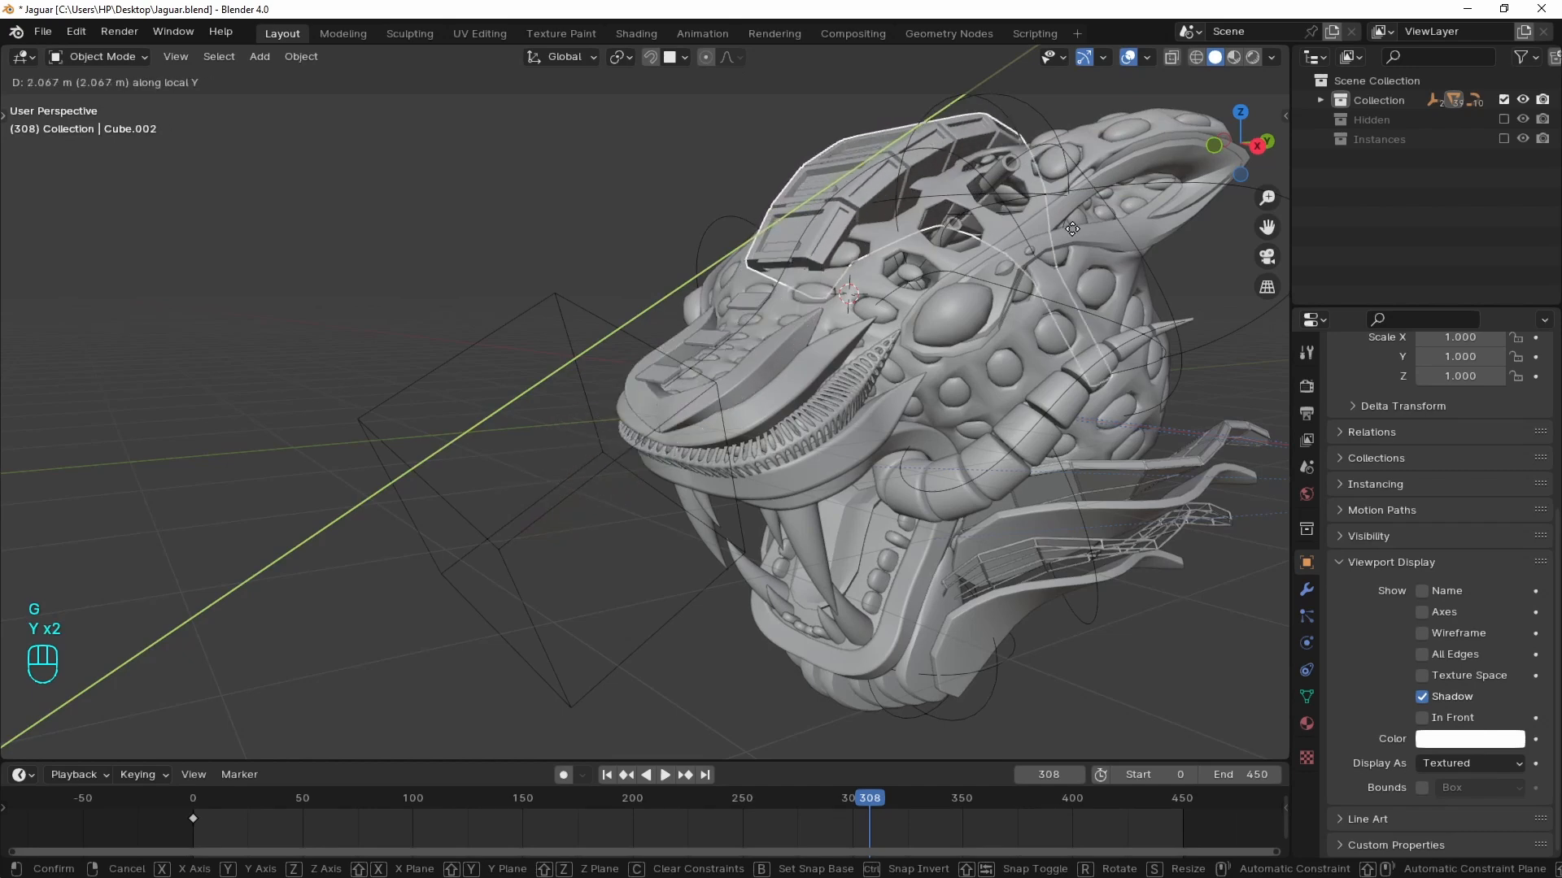
{"action": "right_click", "coordinate": [960, 397]}
- In the right view, insert a Location keyframe for the snout plates at frame 0
{"action": "key", "text": "grave"}
{"action": "left_click", "coordinate": [1102, 398]}
{"action": "scroll", "coordinate": [657, 414], "scroll_direction": "up", "scroll_amount": 2}
{"action": "scroll", "coordinate": [638, 393], "scroll_direction": "up", "scroll_amount": 1}
{"action": "middle_click_drag", "start_coordinate": [638, 428], "coordinate": [677, 388], "text": "shift"}
{"action": "key", "text": "shift+Left"}
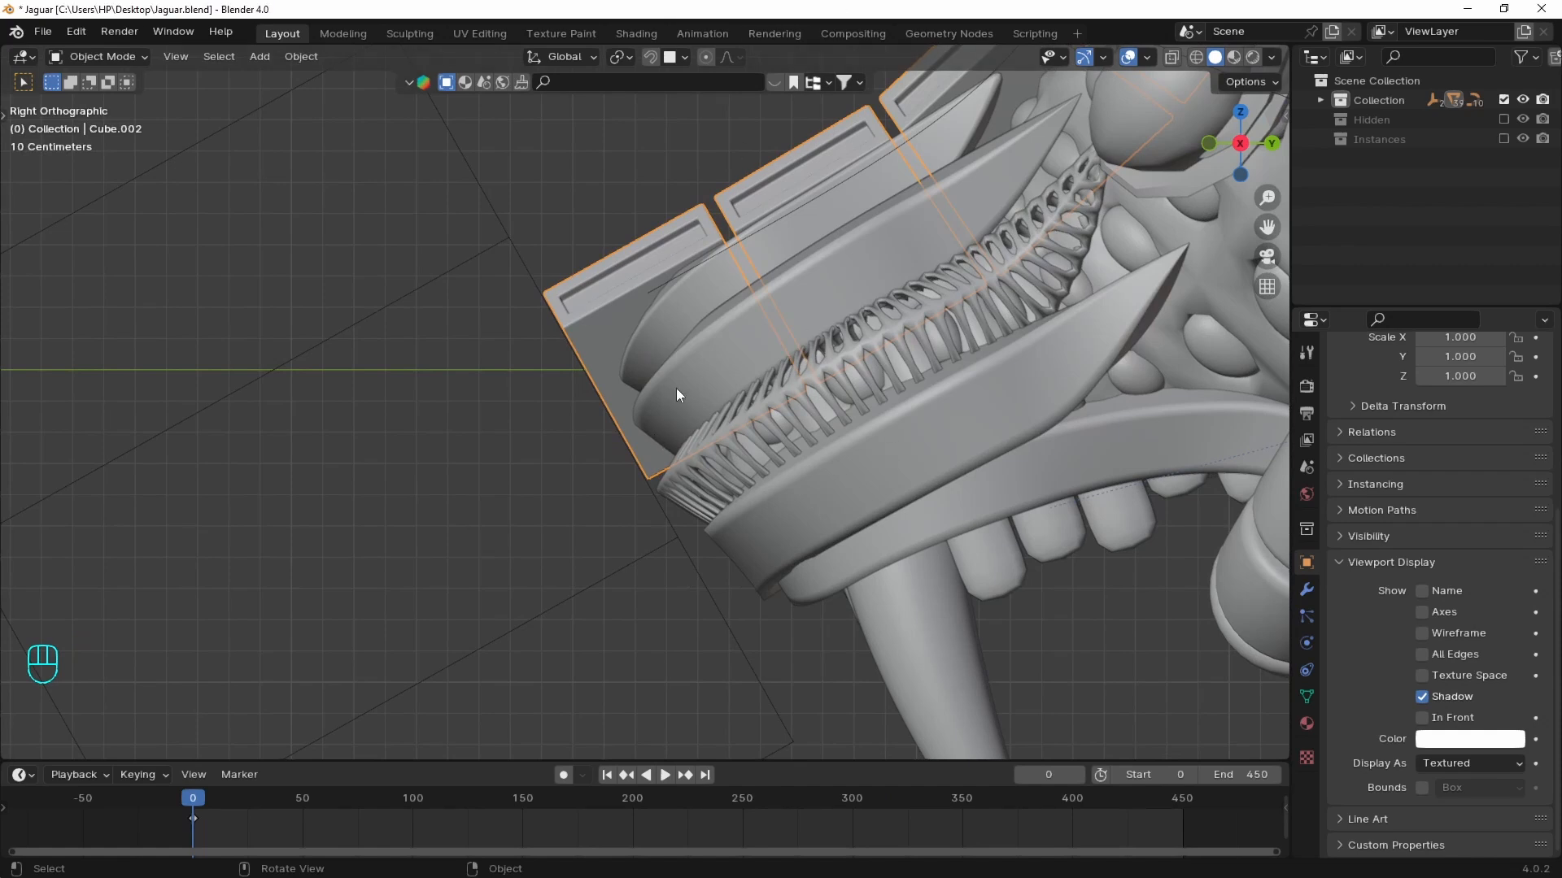
{"action": "key", "text": "i"}
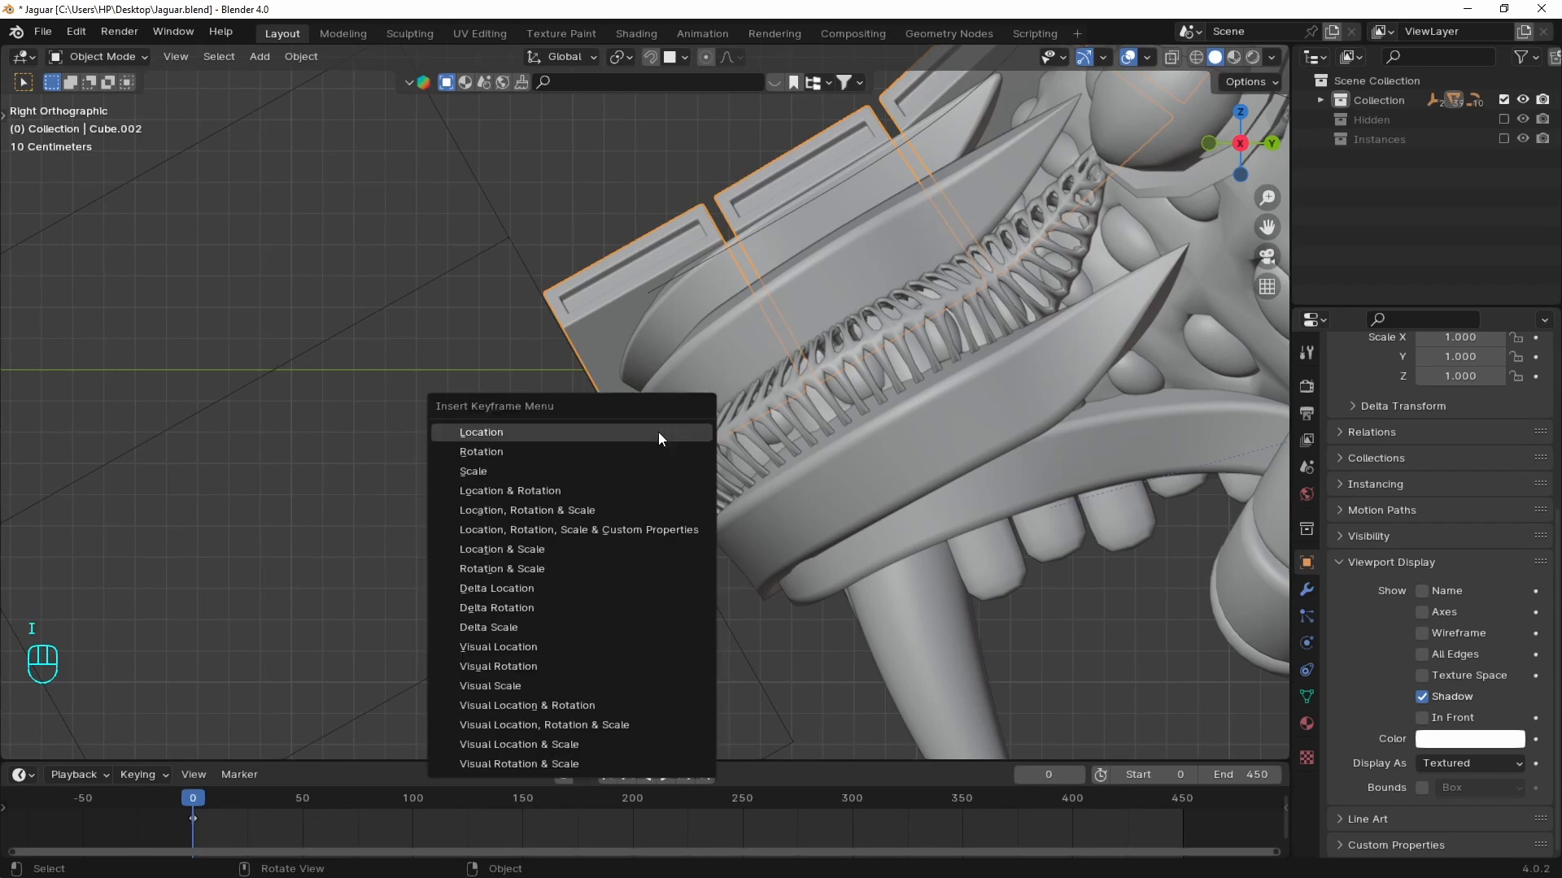
{"action": "left_click", "coordinate": [649, 433]}
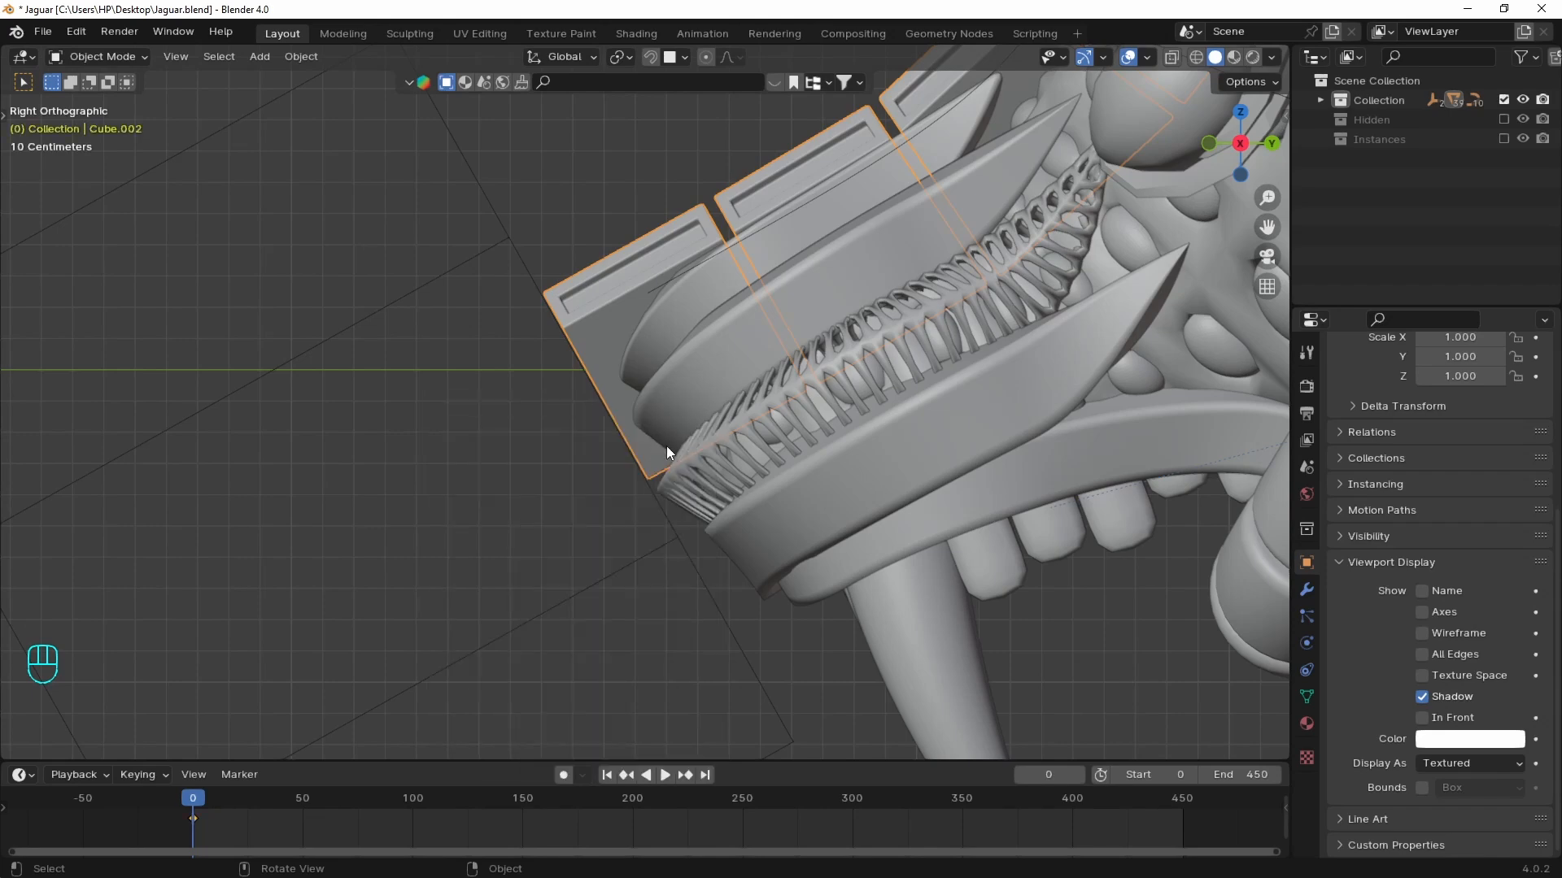
- At frame 49, move the snout plates about -0.615 m along their local Y axis and insert a Location keyframe
{"action": "left_click", "coordinate": [1058, 779]}
{"action": "type", "text": "49"}
{"action": "key", "text": "Return"}
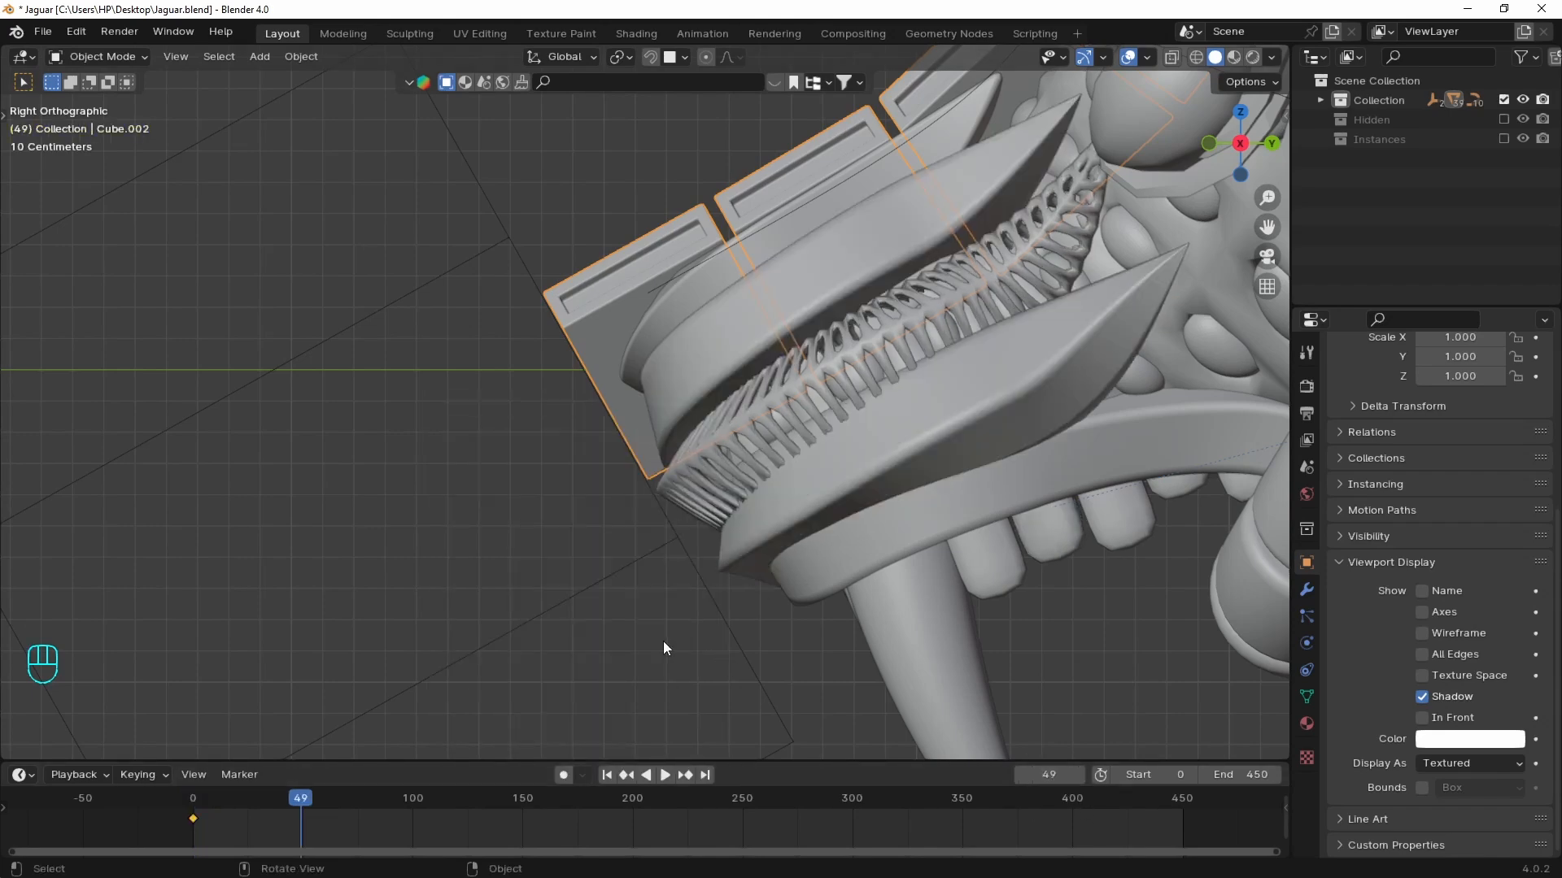
{"action": "key", "text": "g"}
{"action": "key", "text": "y"}
{"action": "key", "text": "y"}
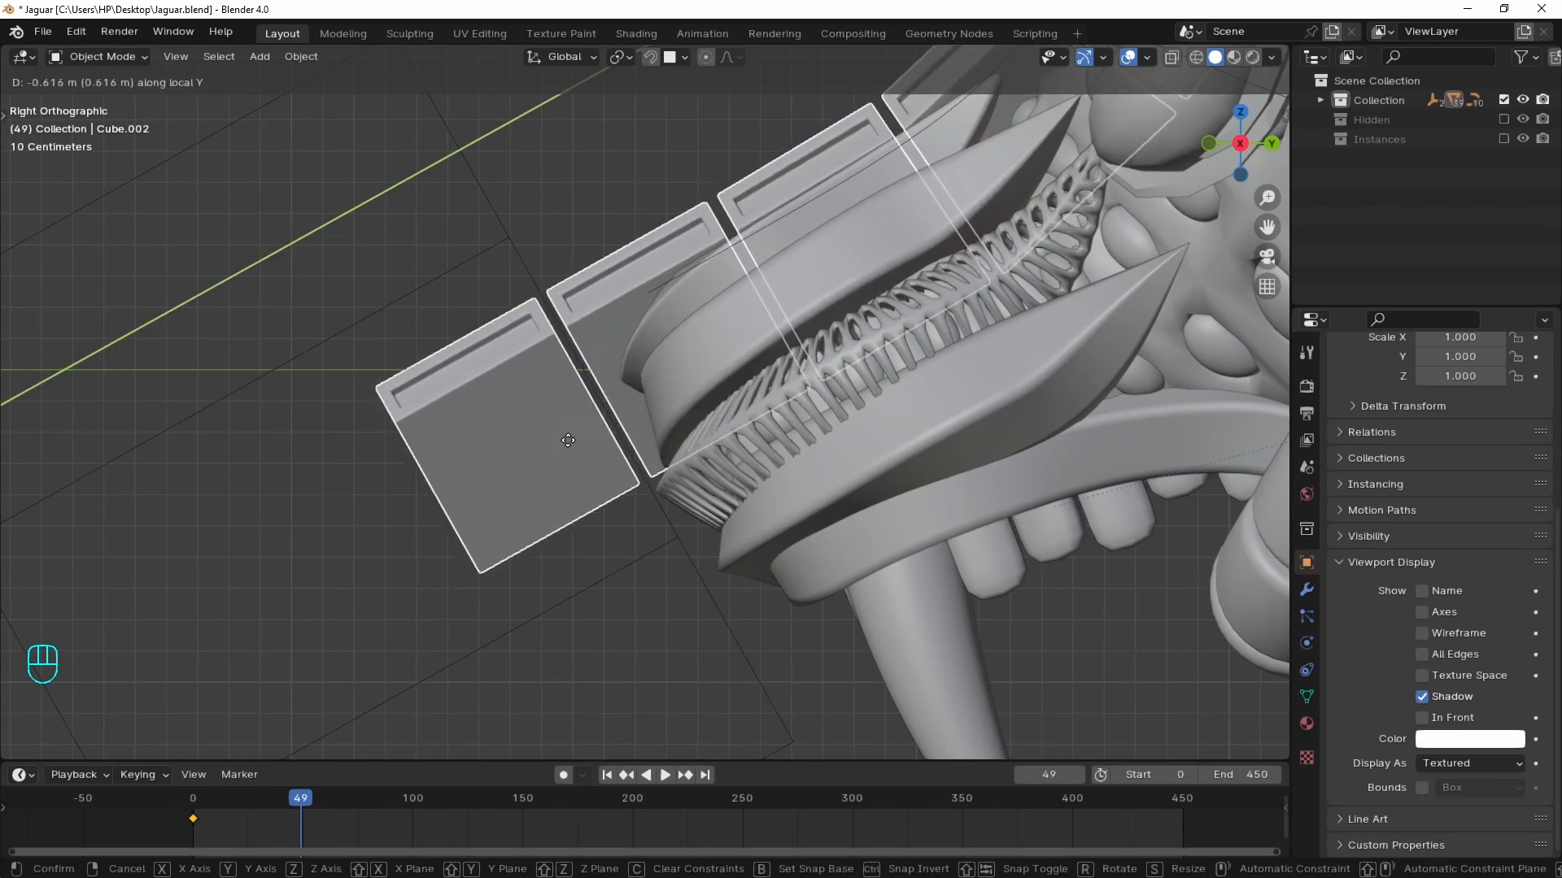
{"action": "key", "text": "shift"}
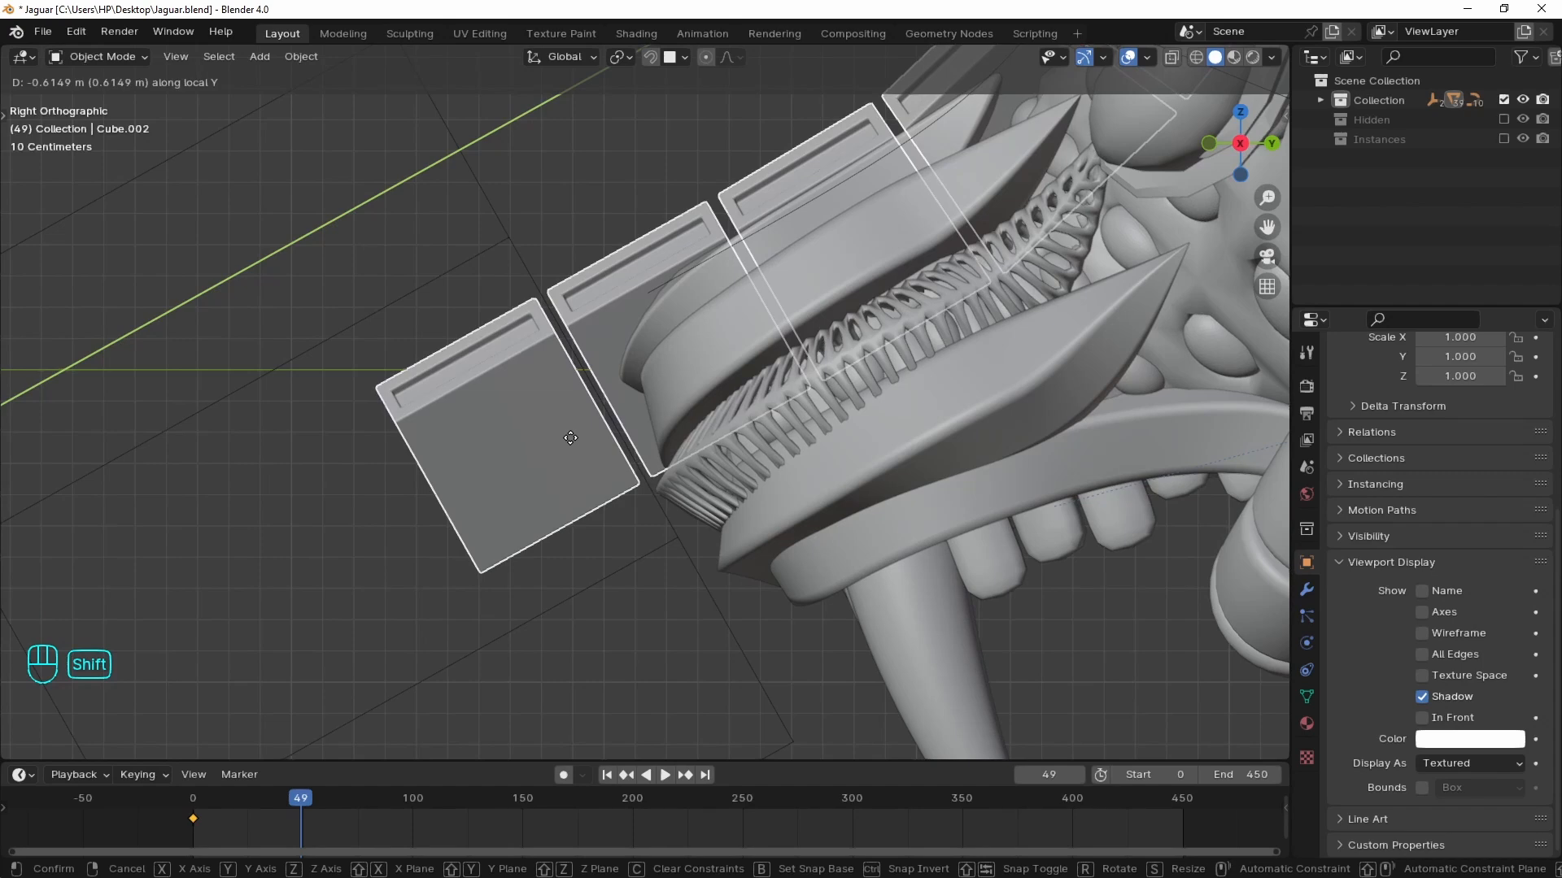
{"action": "left_click", "coordinate": [570, 437]}
{"action": "key", "text": "i"}
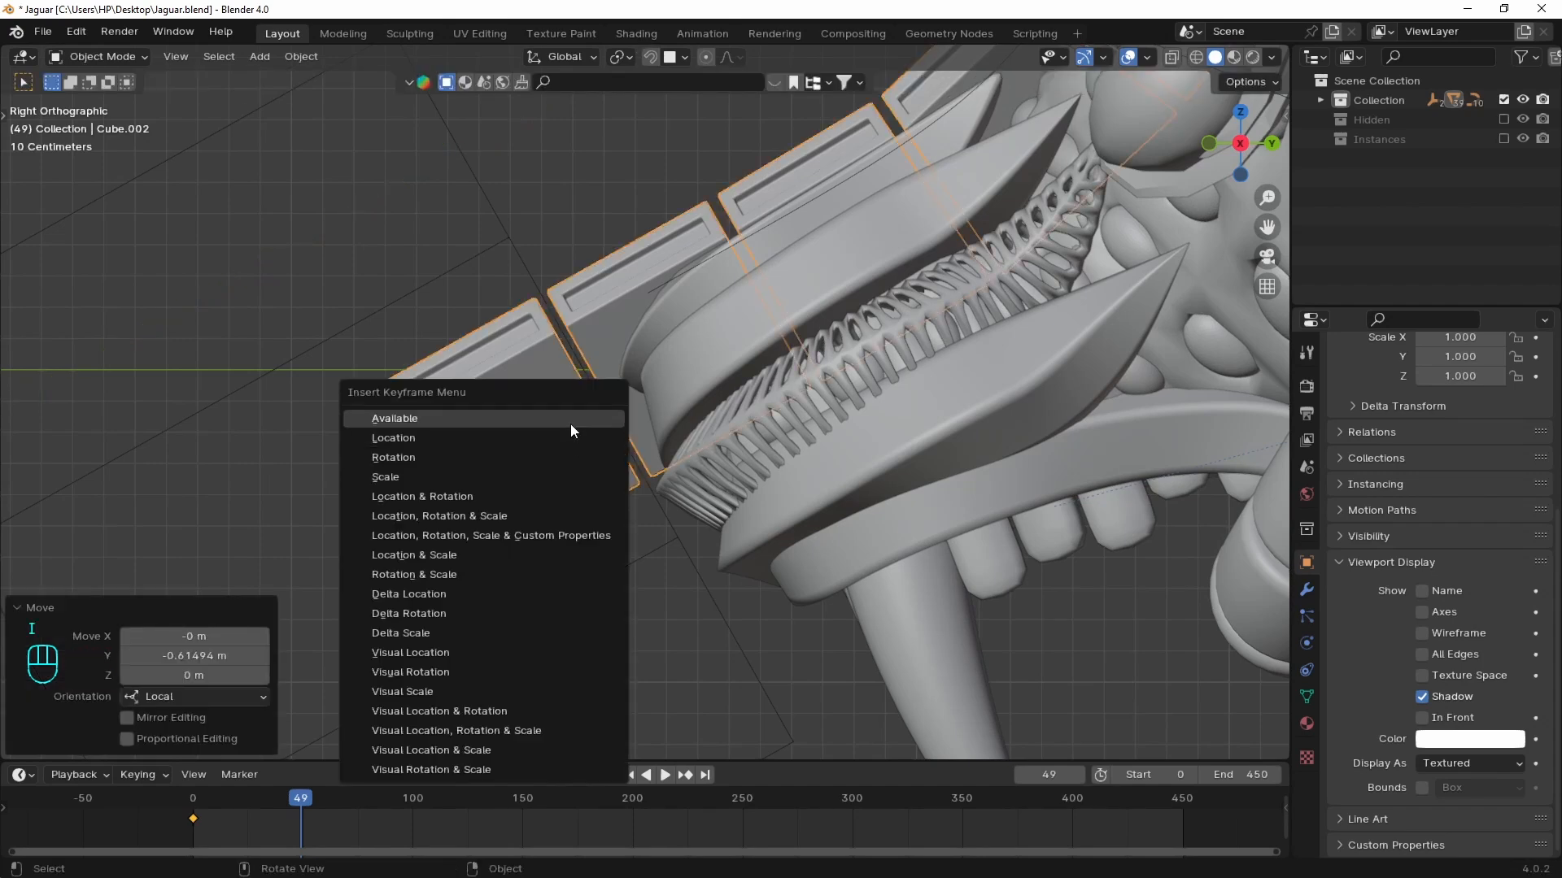
{"action": "left_click", "coordinate": [543, 439]}
- Duplicate the snout plates' two Location keyframes so the copied pair starts at frame 50
{"action": "left_click_drag", "start_coordinate": [333, 818], "coordinate": [244, 823]}
{"action": "scroll", "coordinate": [303, 827], "scroll_direction": "up", "scroll_amount": 2}
{"action": "key", "text": "shift+d"}
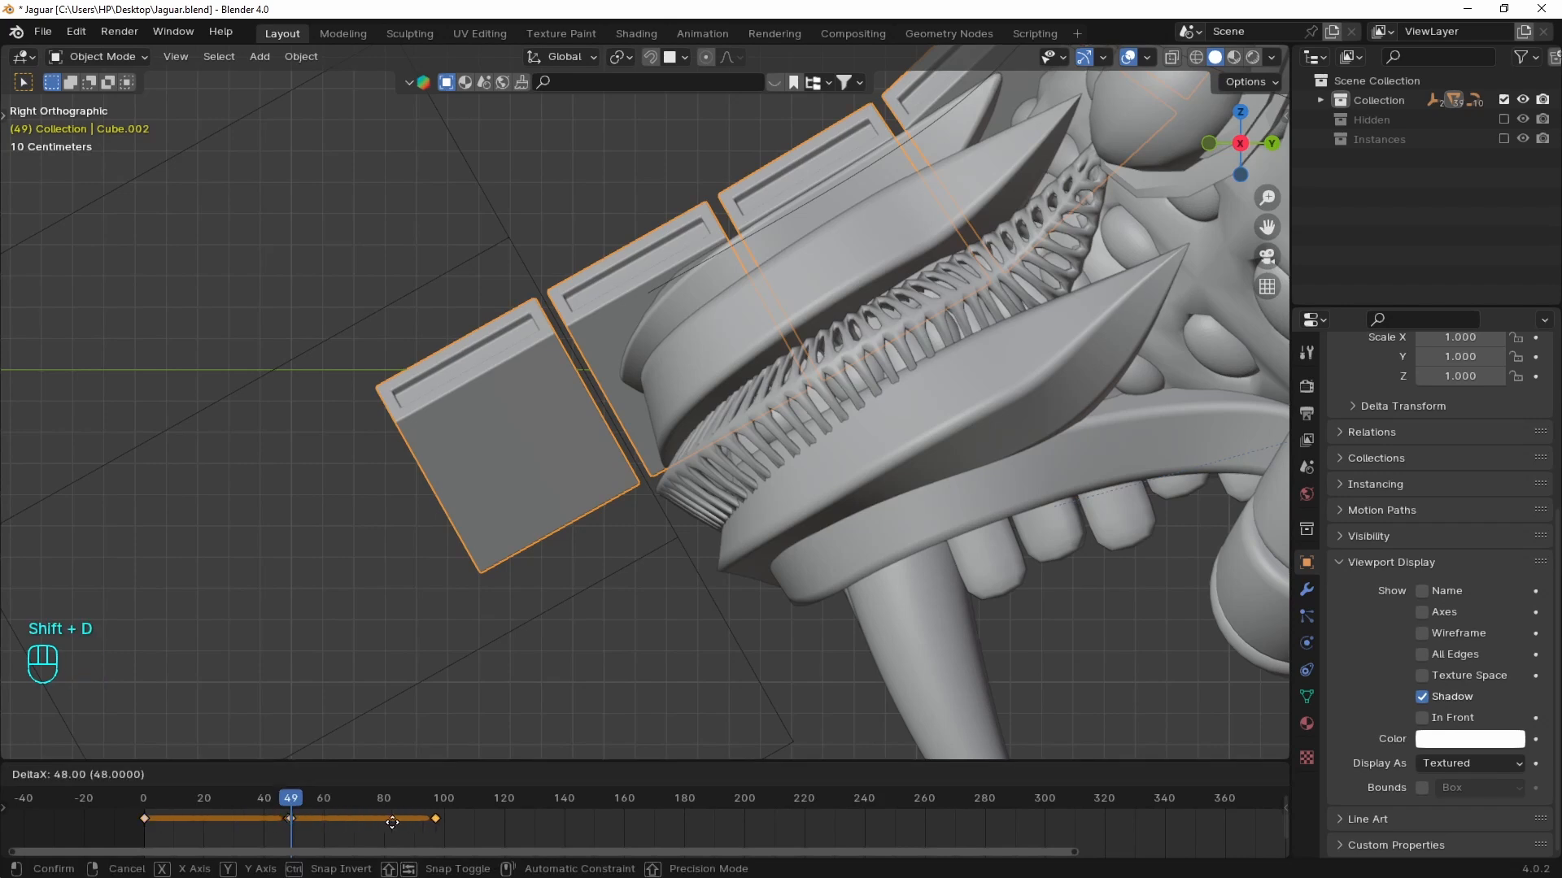
{"action": "left_click", "coordinate": [393, 823]}
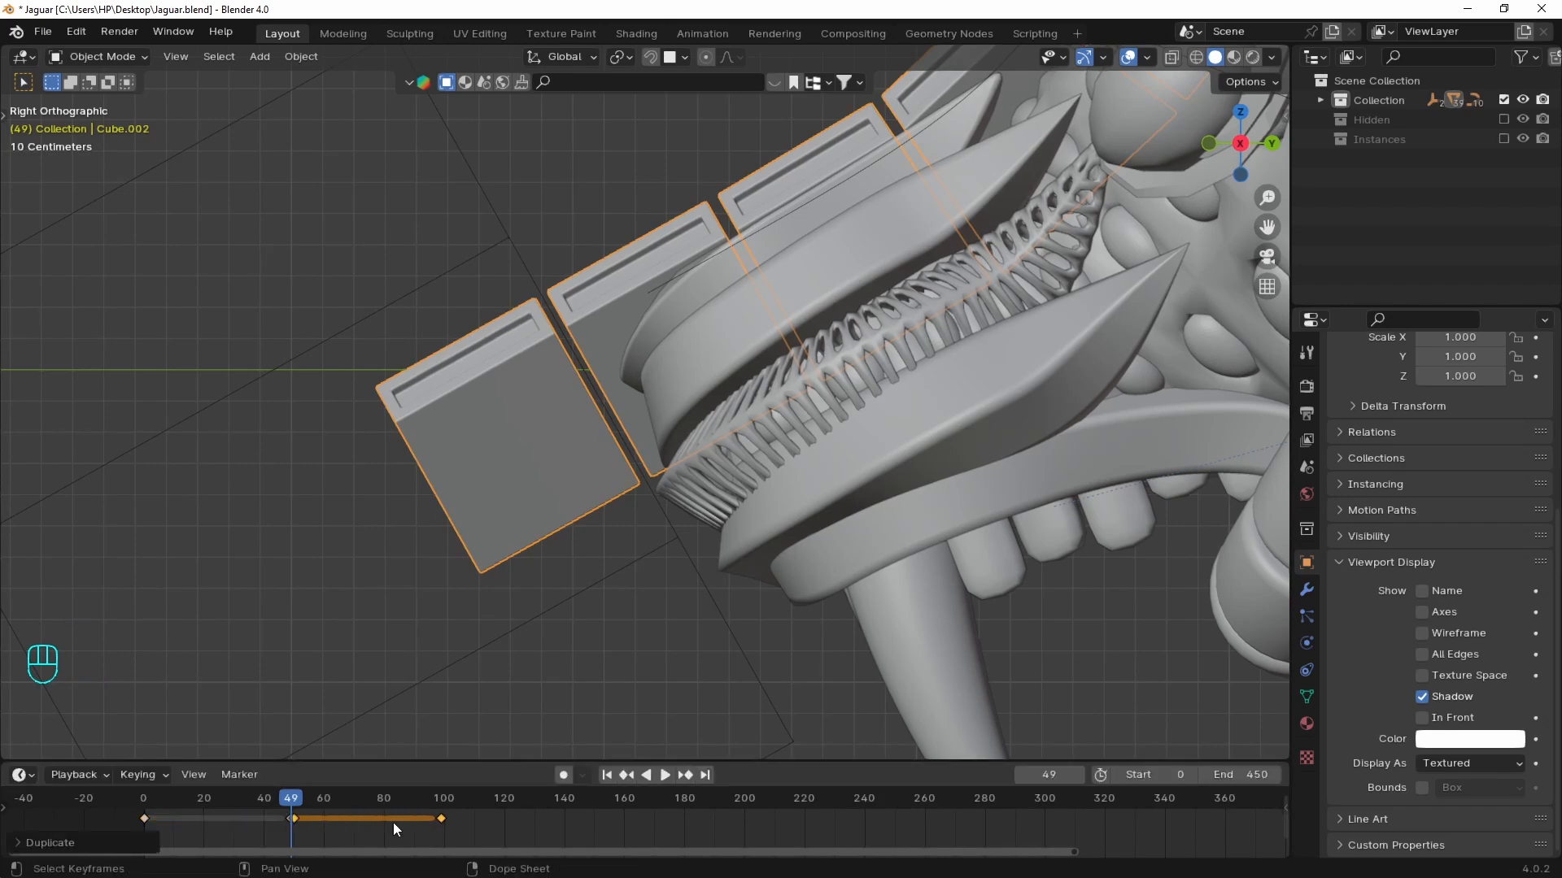
- Step back and forth through the frames around 49 to 51 to examine the loop transition of the snout plates
{"action": "key", "text": "Left"}
{"action": "key", "text": "Left"}
{"action": "key", "text": "Right"}
{"action": "key", "text": "Right"}
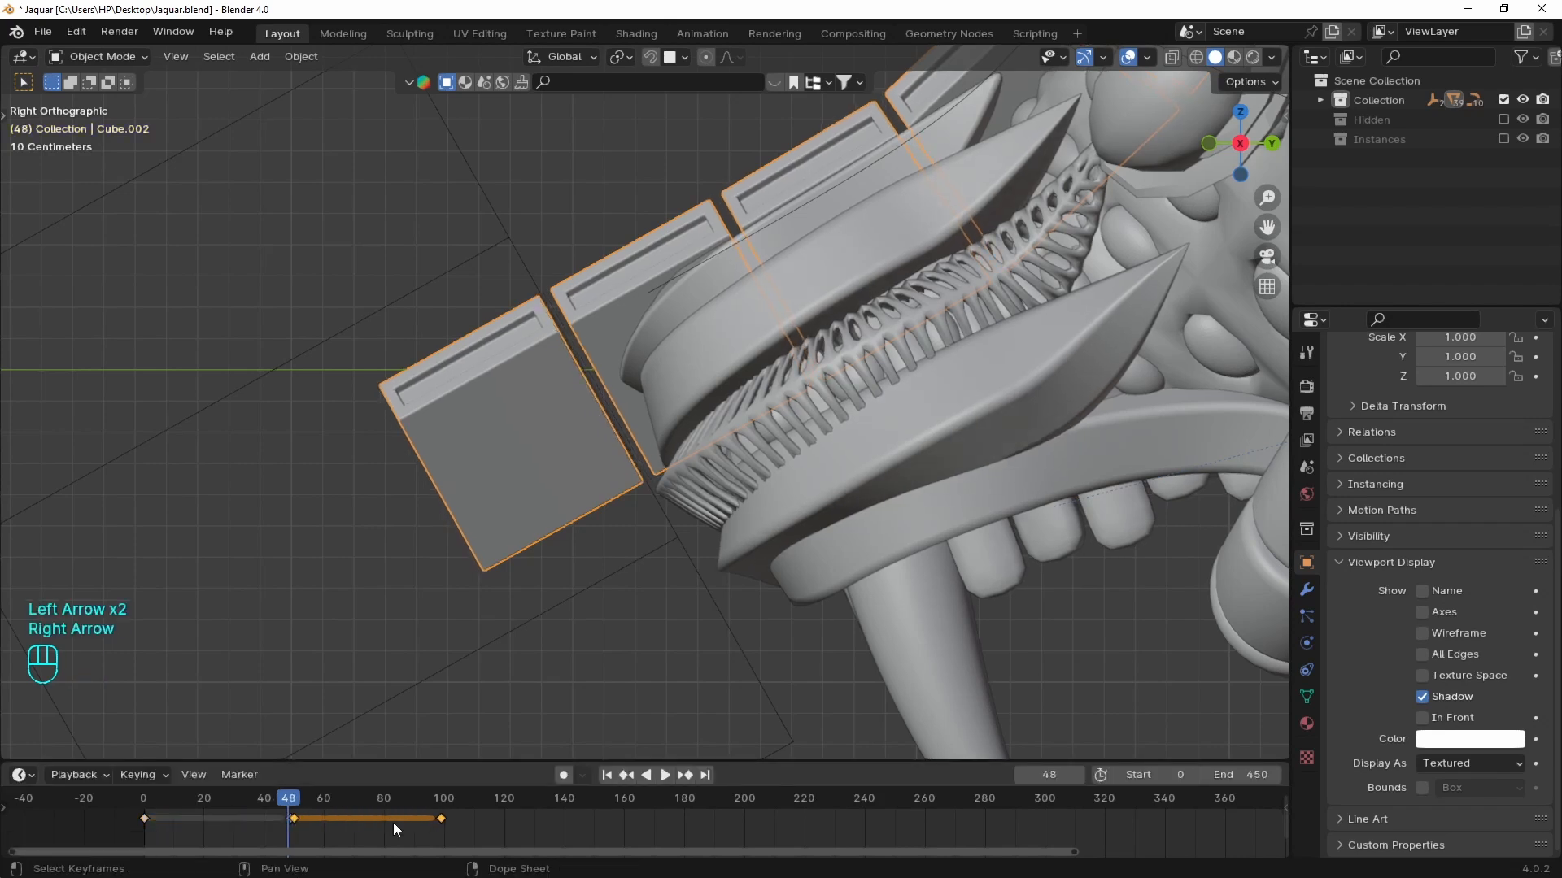
{"action": "key", "text": "Right"}
{"action": "key", "text": "Right"}
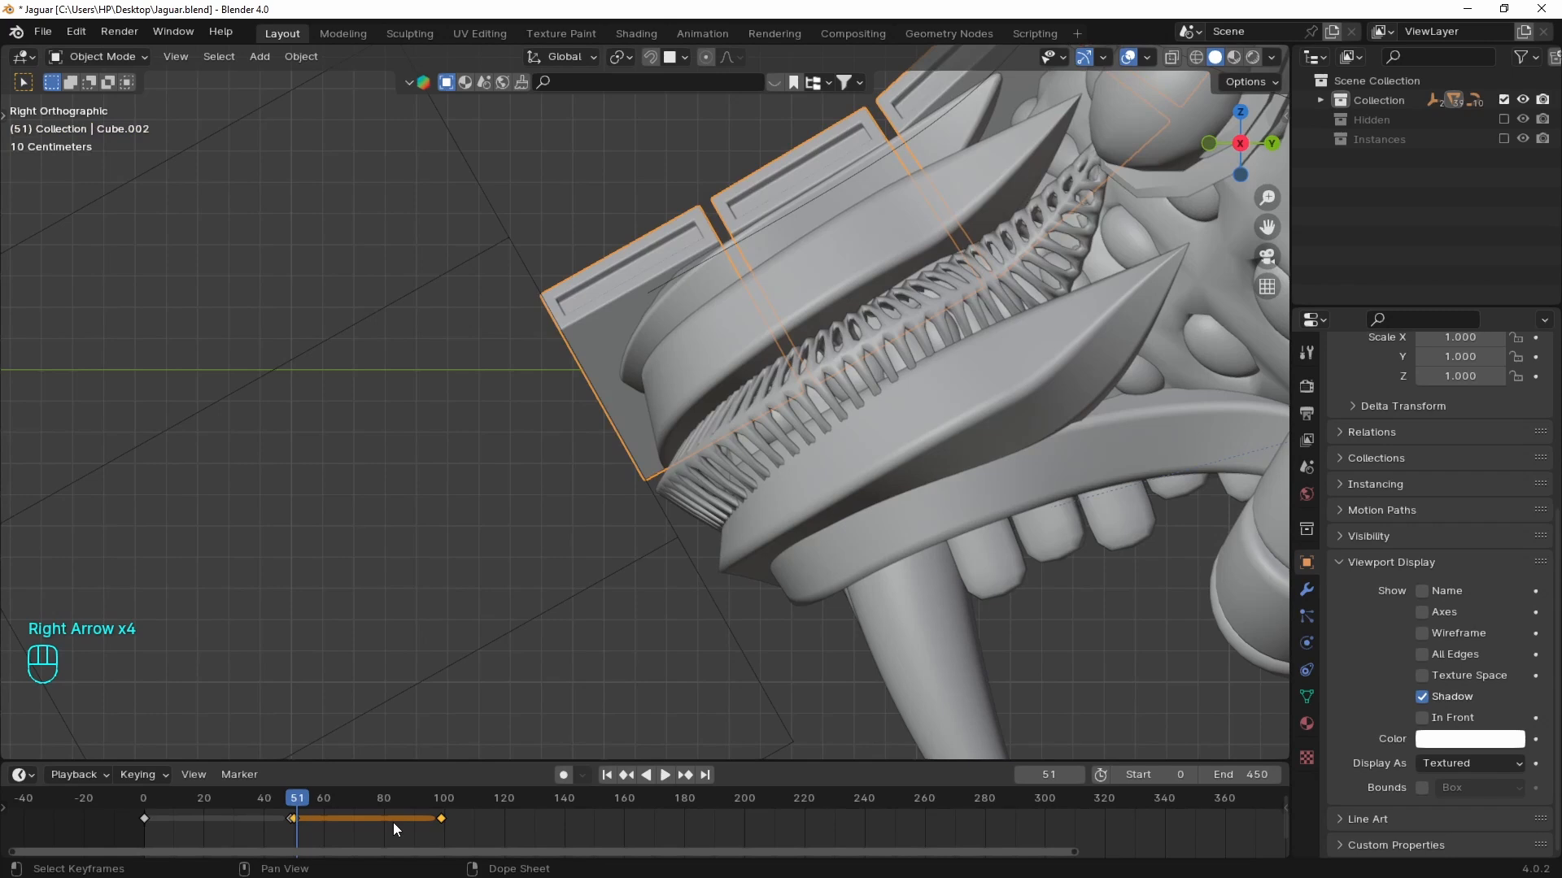
{"action": "key", "text": "Left"}
{"action": "key", "text": "Left"}
{"action": "key", "text": "Left"}
{"action": "key", "text": "Right"}
{"action": "key", "text": "Right"}
{"action": "key", "text": "Right"}
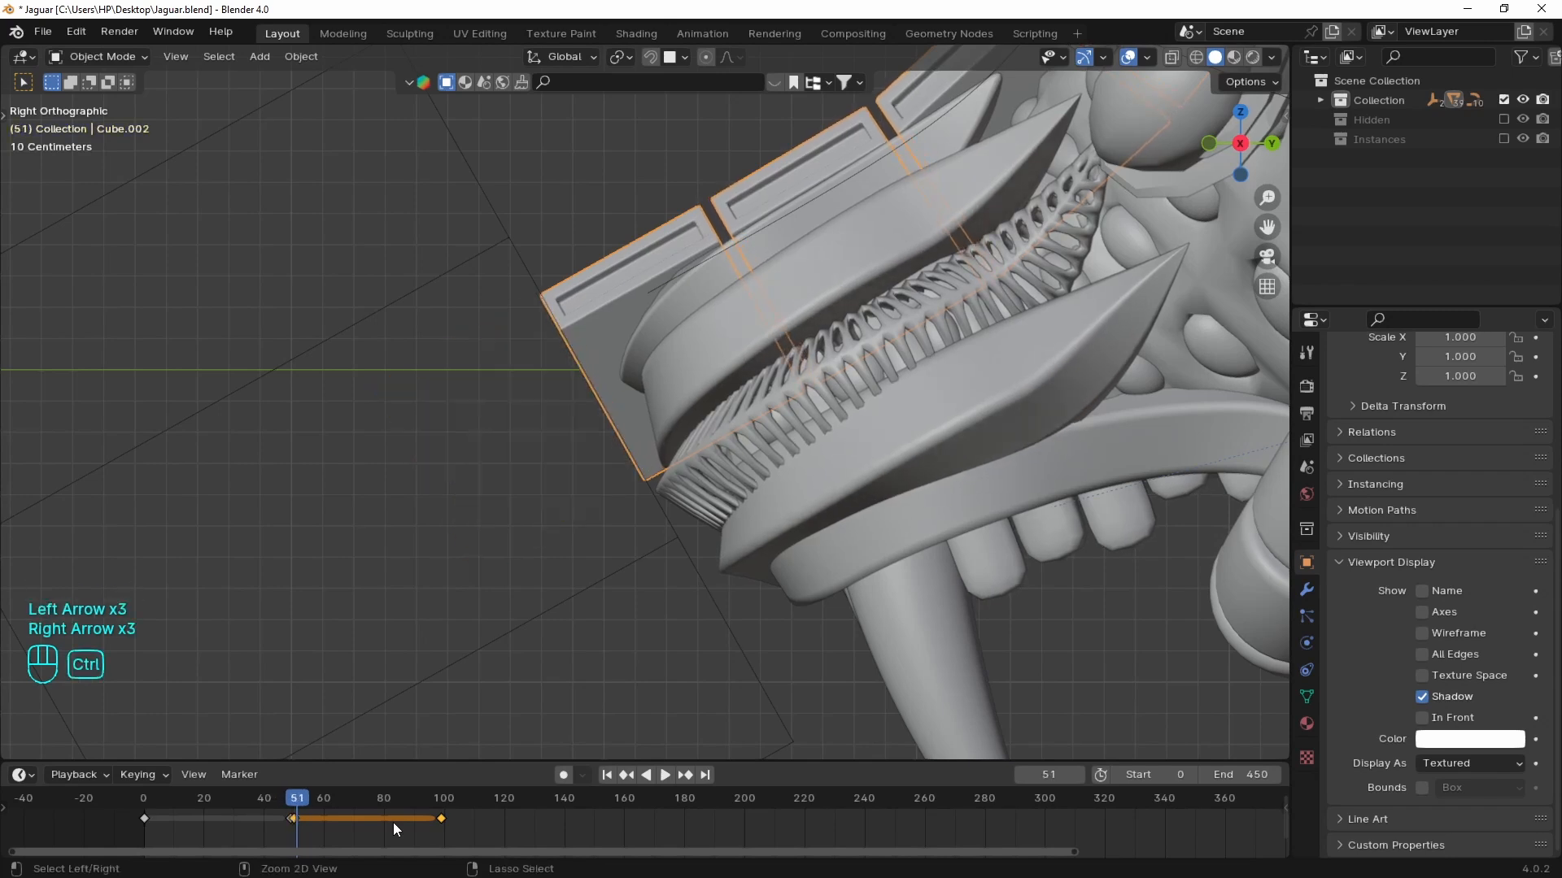
- Repeat the keyframe duplication until the snout plates' motion cycles fill the timeline up to frame 450
{"action": "key", "text": "ctrl+r"}
{"action": "key", "text": "ctrl+r"}
{"action": "key", "text": "shift+r"}
{"action": "key", "text": "shift+r"}
{"action": "key", "text": "shift+r"}
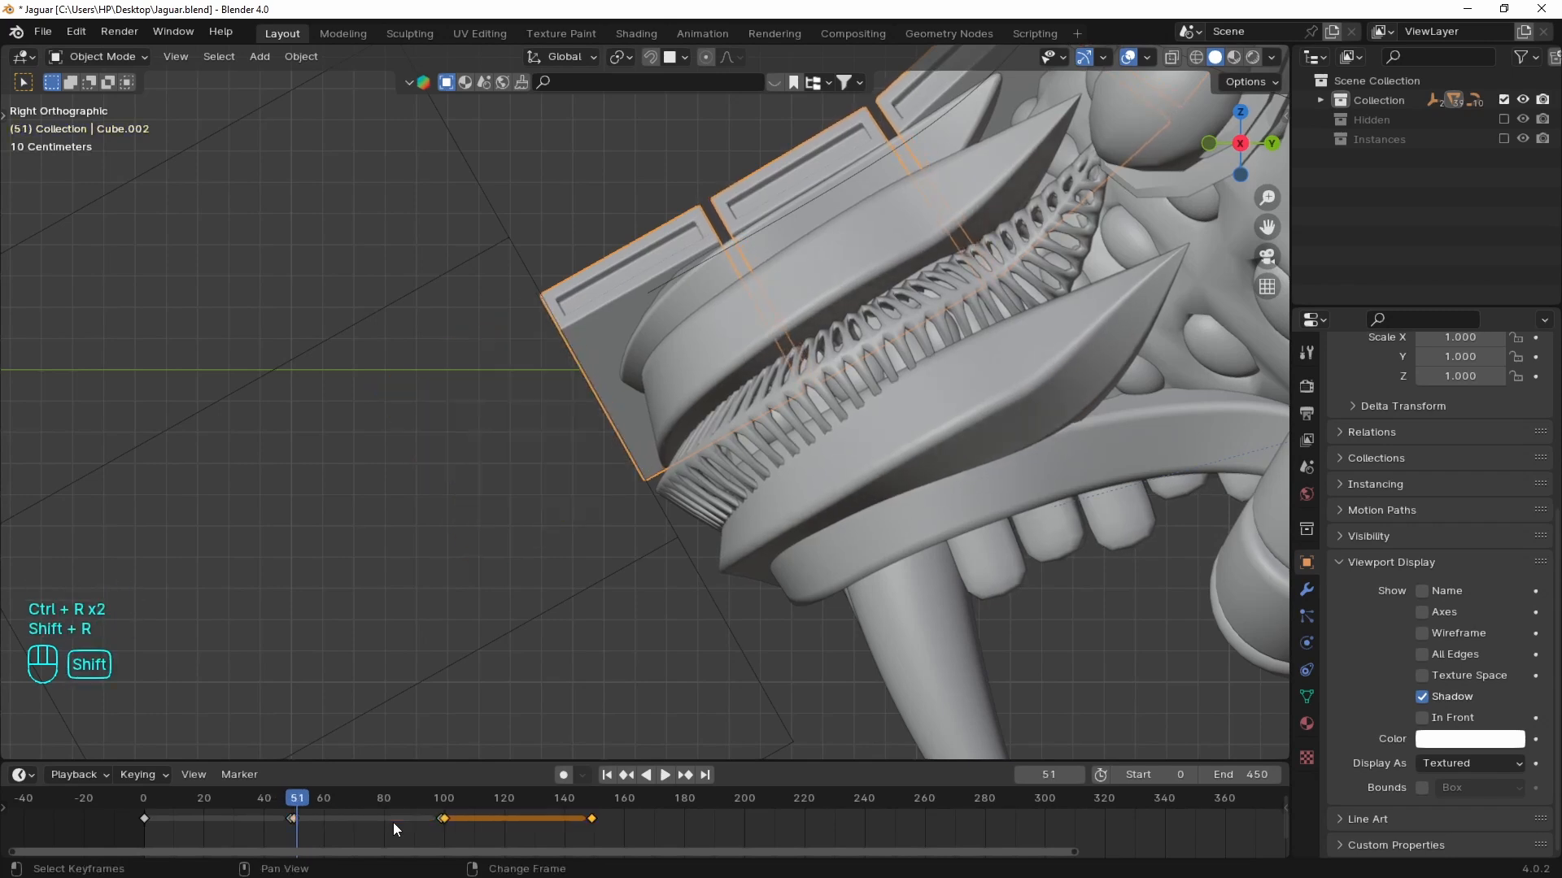
{"action": "scroll", "coordinate": [428, 826], "scroll_direction": "down", "scroll_amount": 2}
{"action": "key", "text": "shift+r"}
{"action": "key", "text": "shift+r"}
{"action": "scroll", "coordinate": [480, 828], "scroll_direction": "down", "scroll_amount": 2}
{"action": "key", "text": "shift+r"}
{"action": "key", "text": "shift+r"}
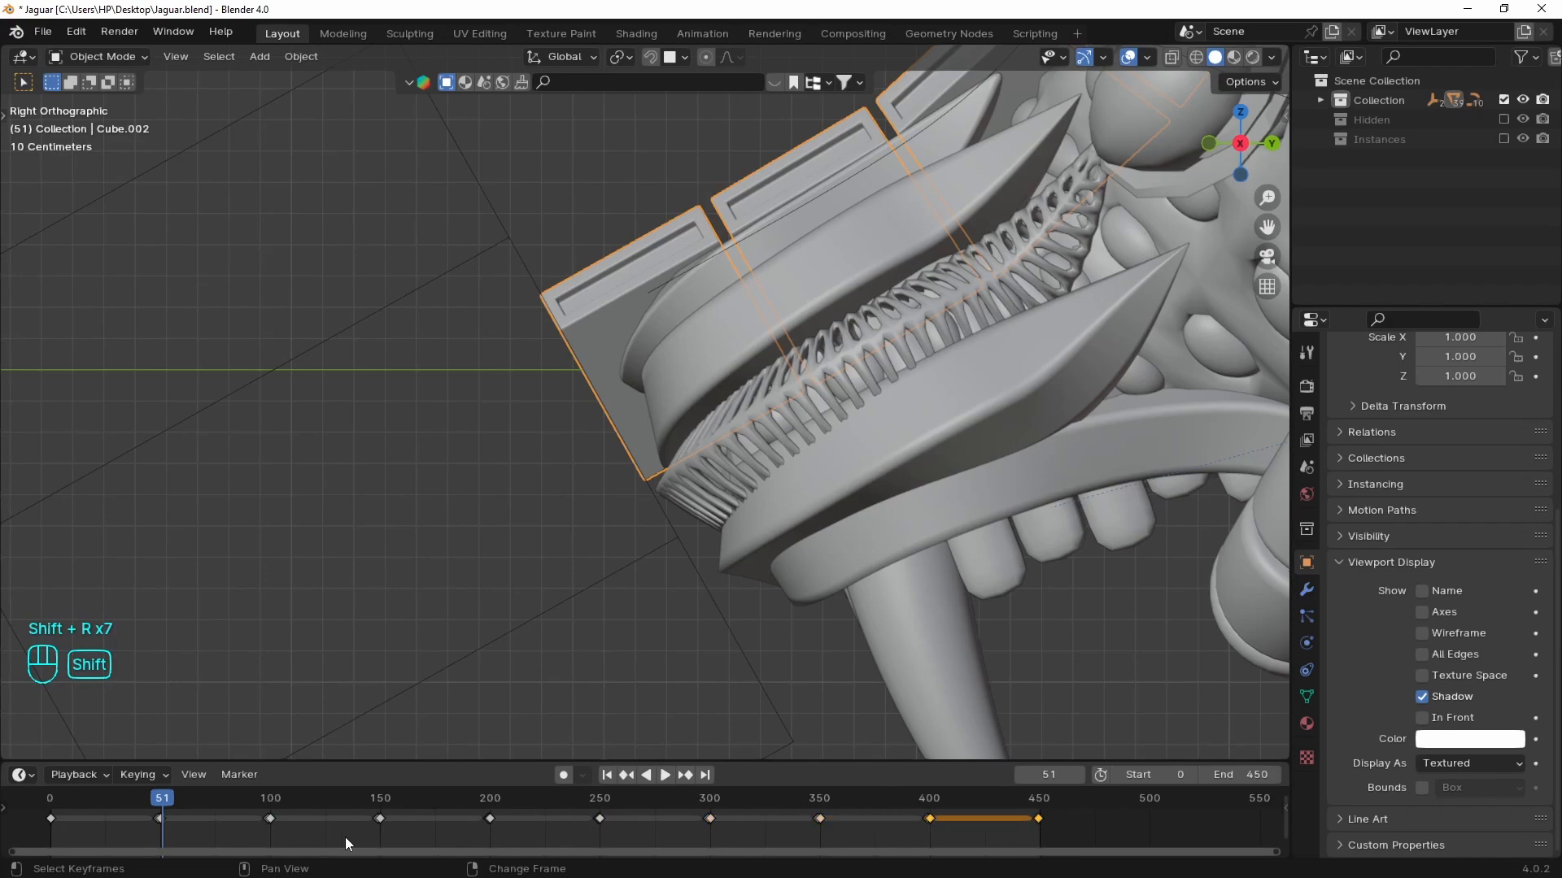
- Play the plate animation, then extrude the NurbsPath's rear end point about 0.336 m on Y and -0.392 m on Z
{"action": "key", "text": "space"}
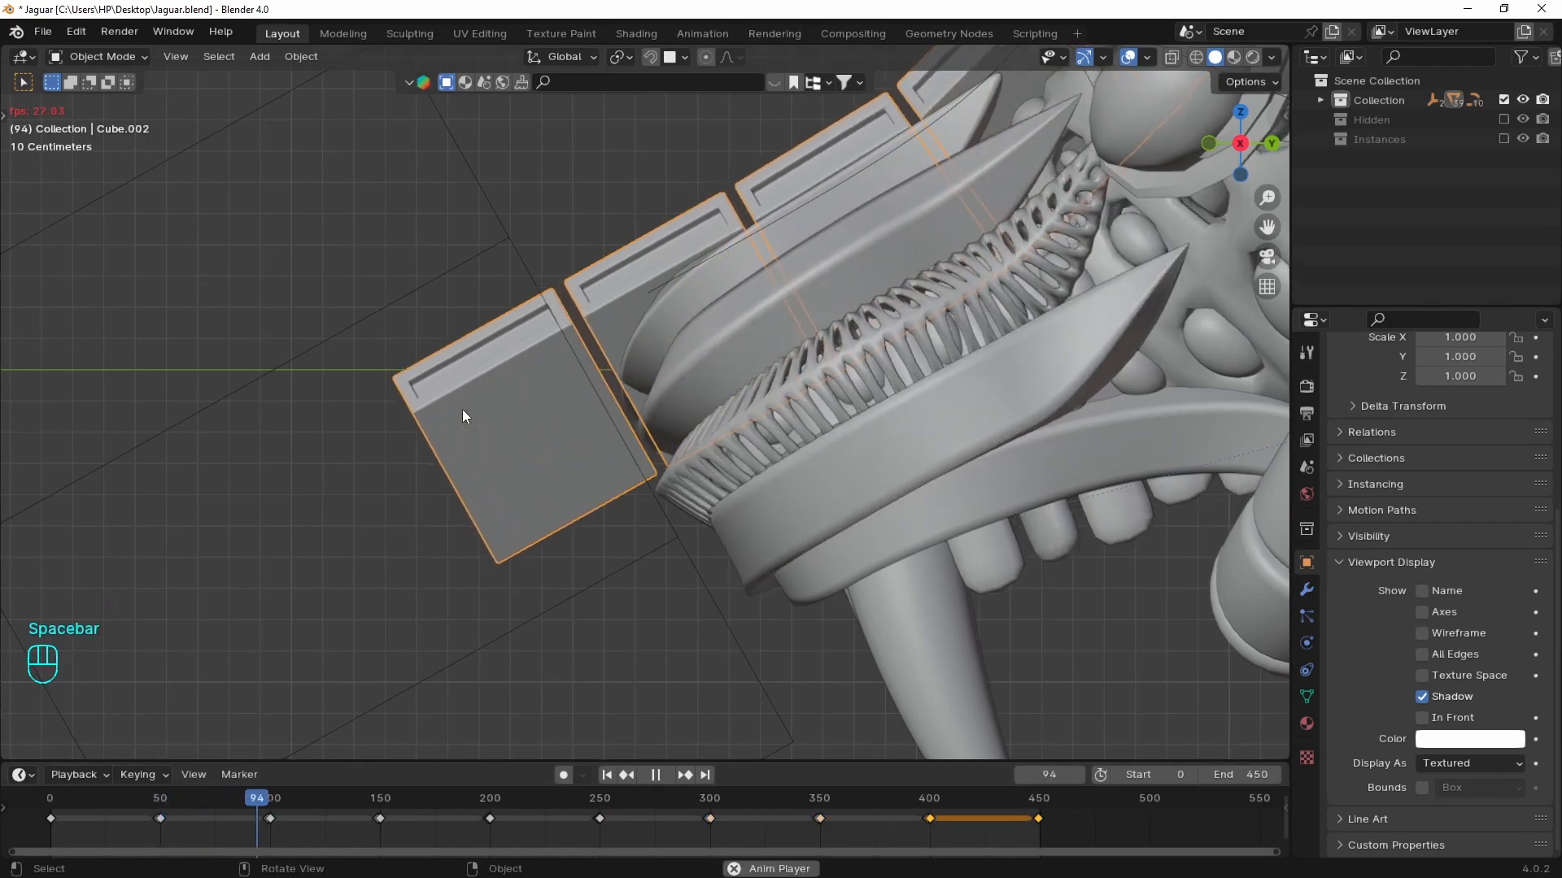
{"action": "middle_click_drag", "start_coordinate": [462, 415], "coordinate": [622, 480]}
{"action": "scroll", "coordinate": [622, 480], "scroll_direction": "down", "scroll_amount": 3}
{"action": "mouse_move", "coordinate": [622, 480]}
{"action": "middle_mouse_down", "text": "shift"}
{"action": "mouse_move", "coordinate": [593, 502]}
{"action": "mouse_move", "coordinate": [530, 462]}
{"action": "mouse_move", "coordinate": [584, 456]}
{"action": "mouse_move", "coordinate": [575, 526]}
{"action": "mouse_move", "coordinate": [509, 493]}
{"action": "mouse_move", "coordinate": [598, 471]}
{"action": "middle_mouse_up", "text": "shift"}
{"action": "scroll", "coordinate": [506, 495], "scroll_direction": "down", "scroll_amount": 3}
{"action": "key", "text": "space"}
{"action": "key", "text": "grave"}
{"action": "left_click", "coordinate": [975, 346]}
{"action": "key", "text": "Tab"}
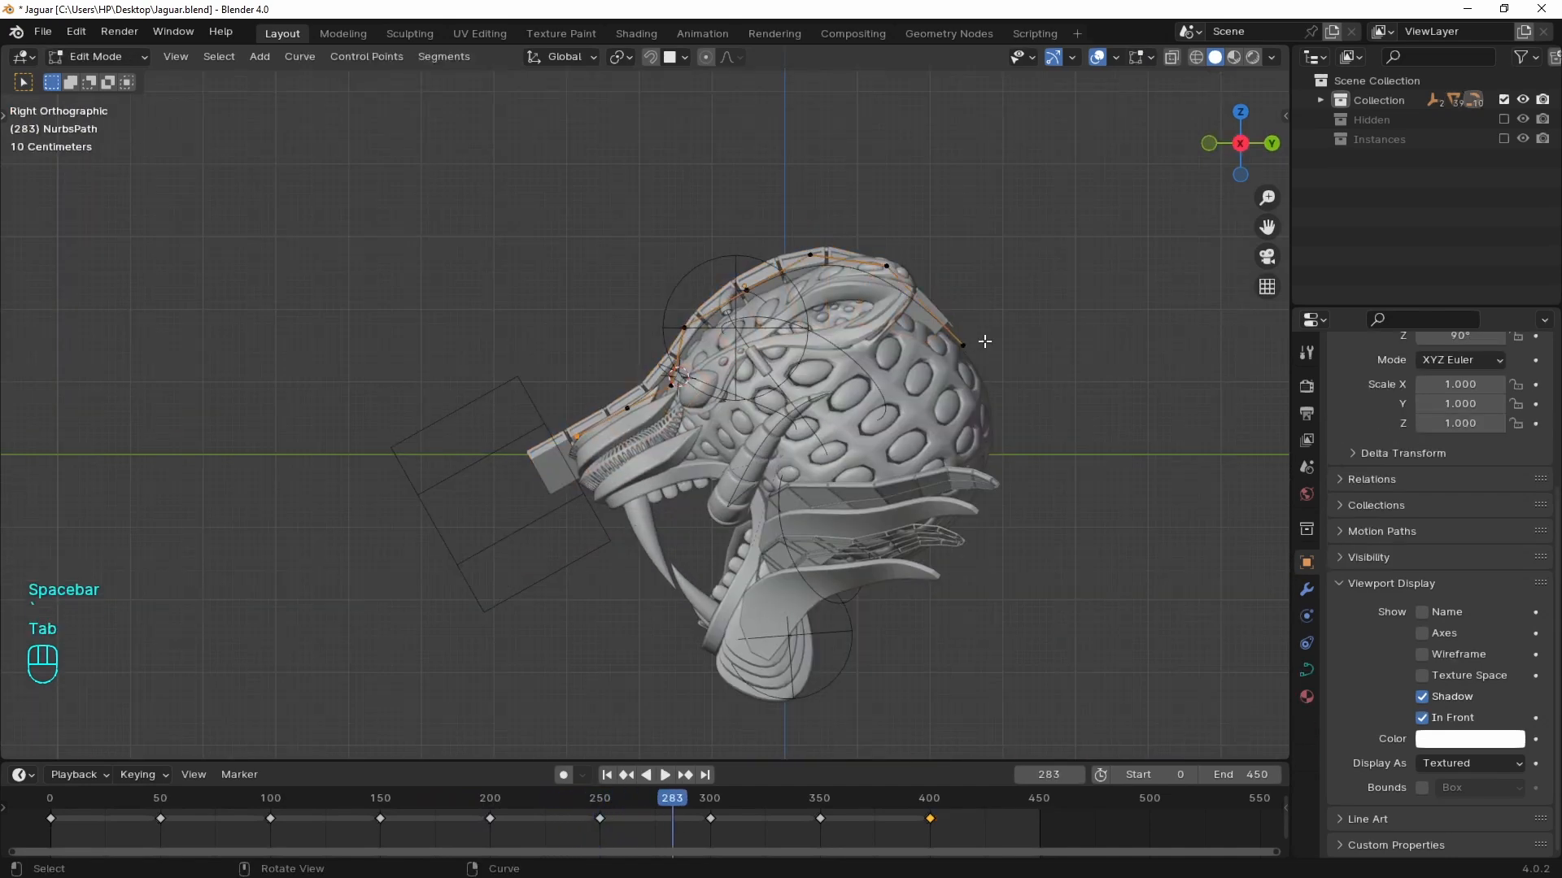
{"action": "key", "text": "e"}
{"action": "left_click", "coordinate": [1075, 410]}
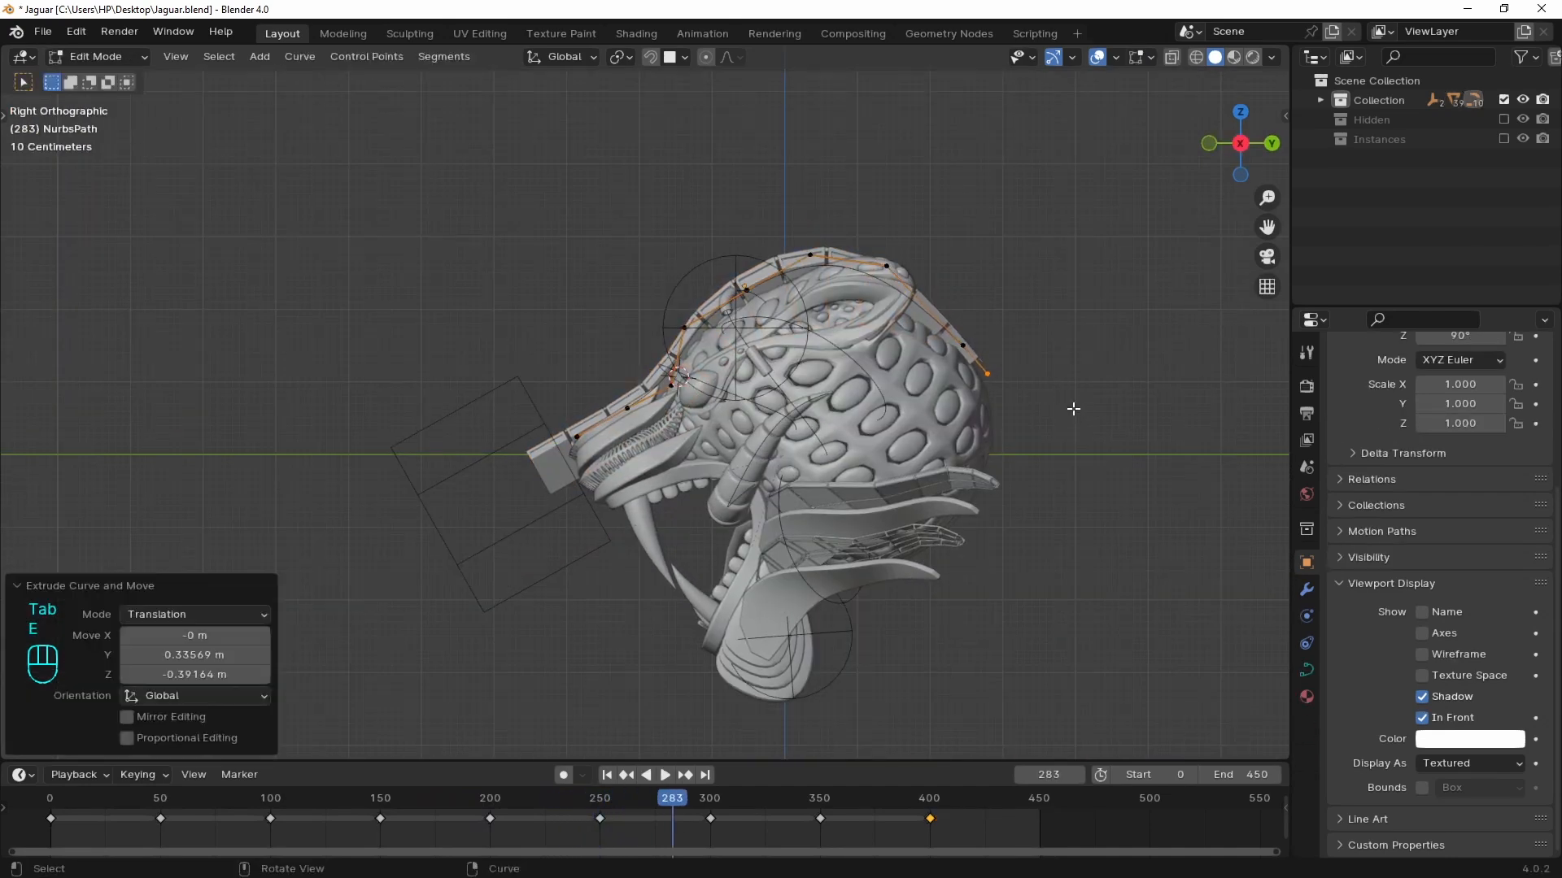
- Nudge the NurbsPath's former end point slightly upward and return to Object Mode
{"action": "left_click", "coordinate": [966, 347]}
{"action": "key", "text": "g"}
{"action": "left_click", "coordinate": [965, 338]}
{"action": "key", "text": "Tab"}
- Add a Boolean Difference modifier to the snout plates Cube.002, using the bounds cube Cube.362 at the nose as its object
{"action": "middle_click_drag", "start_coordinate": [502, 388], "coordinate": [579, 413]}
{"action": "key", "text": "space"}
{"action": "scroll", "coordinate": [593, 431], "scroll_direction": "up", "scroll_amount": 3}
{"action": "key", "text": "space"}
{"action": "scroll", "coordinate": [576, 472], "scroll_direction": "up", "scroll_amount": 1}
{"action": "left_click", "coordinate": [509, 338]}
{"action": "left_click", "coordinate": [613, 364]}
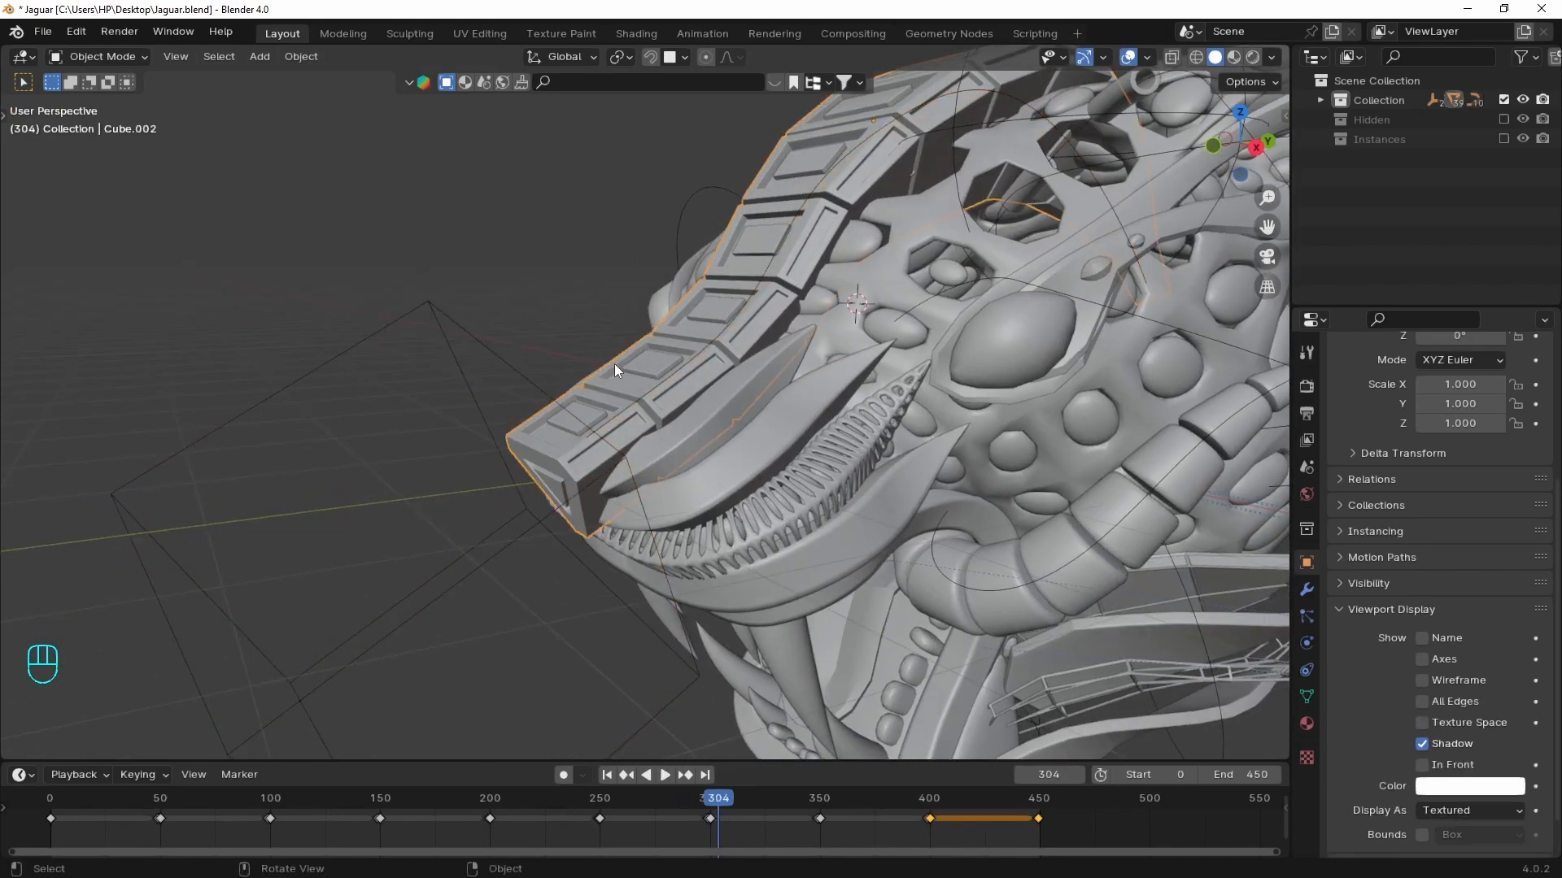
{"action": "left_click", "coordinate": [1306, 590]}
{"action": "left_click", "coordinate": [1342, 462]}
{"action": "left_click", "coordinate": [1342, 513]}
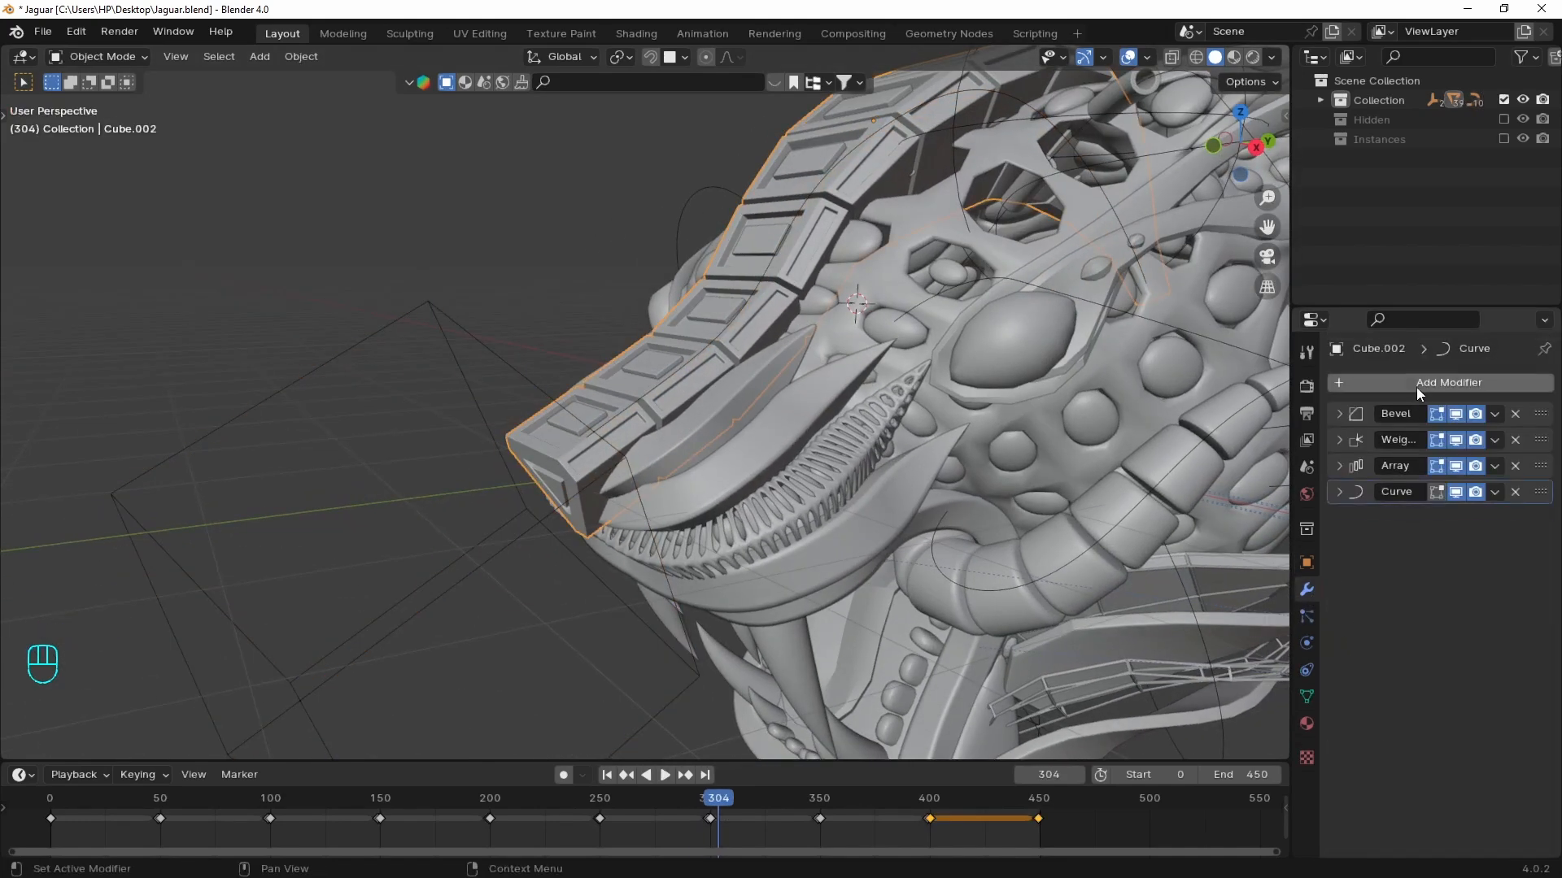
{"action": "left_click", "coordinate": [1418, 385]}
{"action": "type", "text": "bool"}
{"action": "left_click", "coordinate": [1255, 421]}
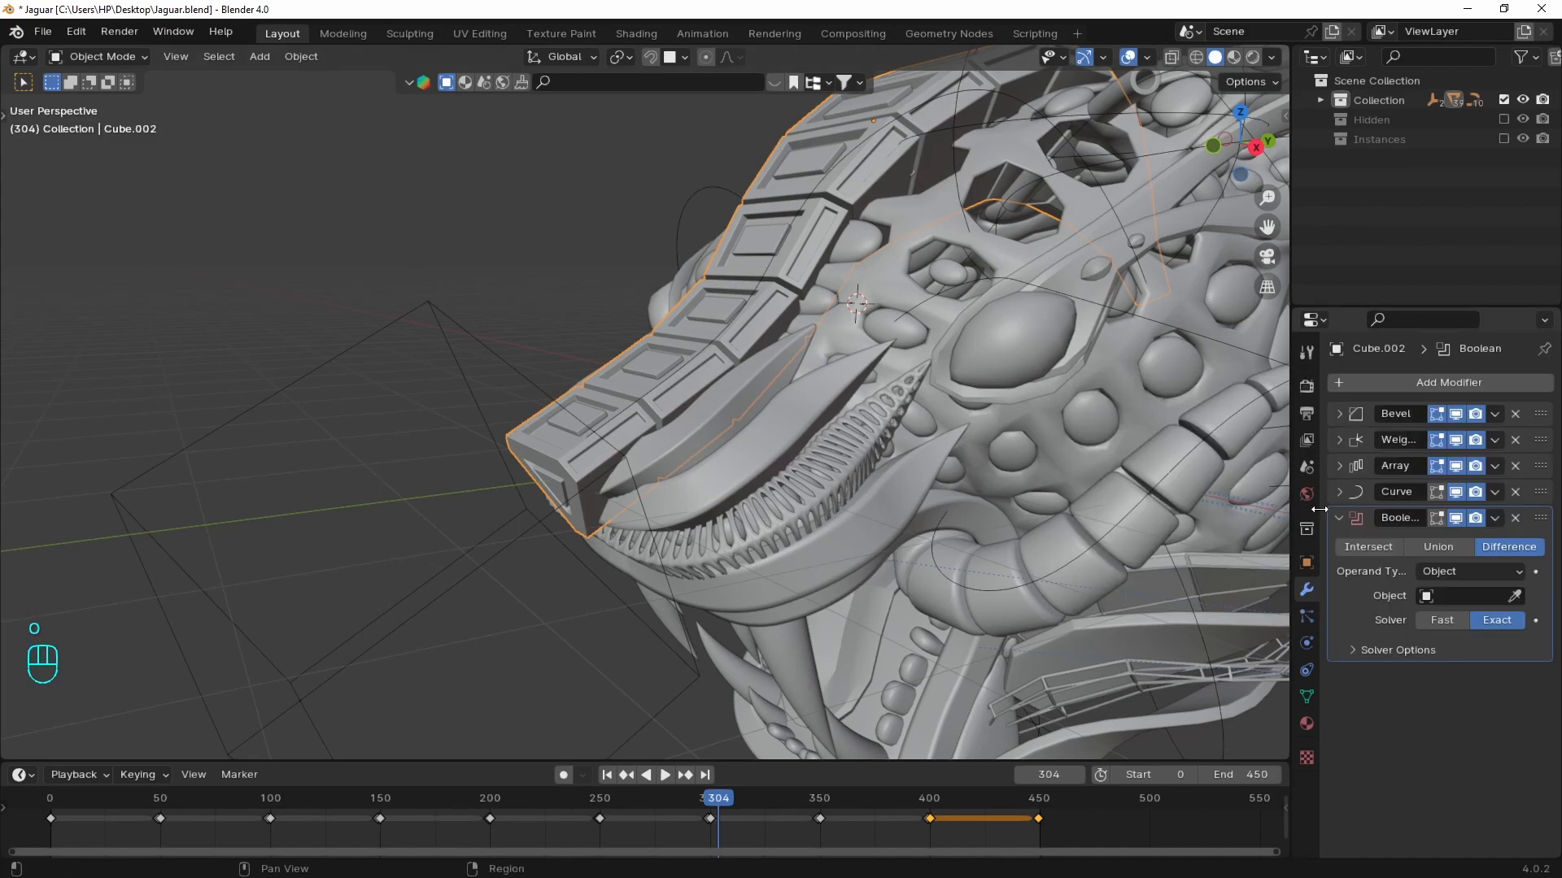
{"action": "left_click", "coordinate": [477, 322]}
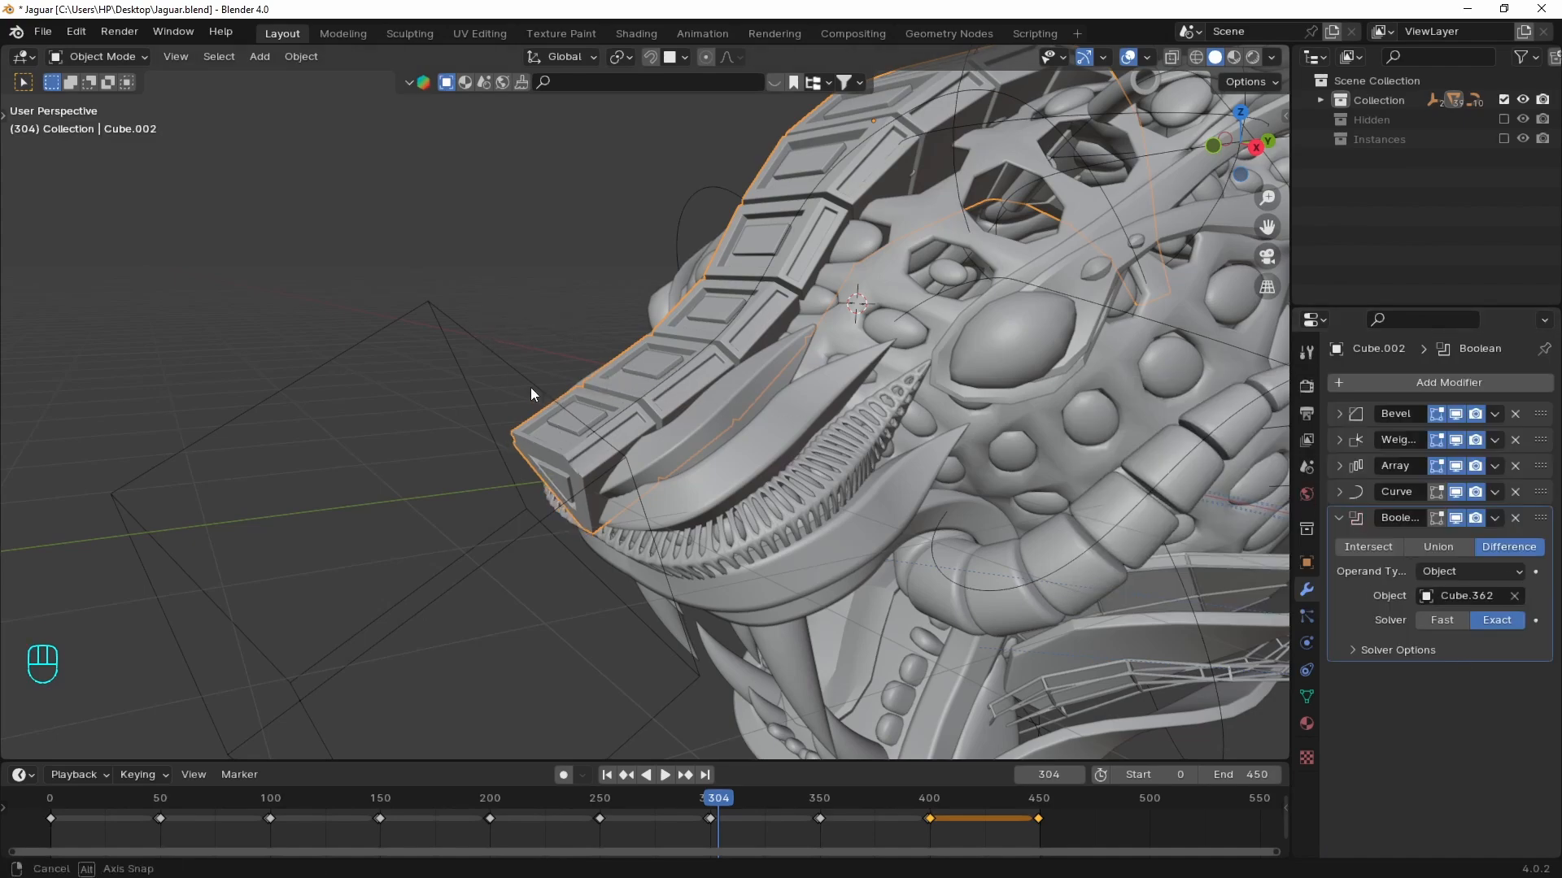
- Switch the timeline's playback Sync mode away from Play Every Frame and replay the animation with the Boolean cut
{"action": "key", "text": "KP_3"}
{"action": "key", "text": "space"}
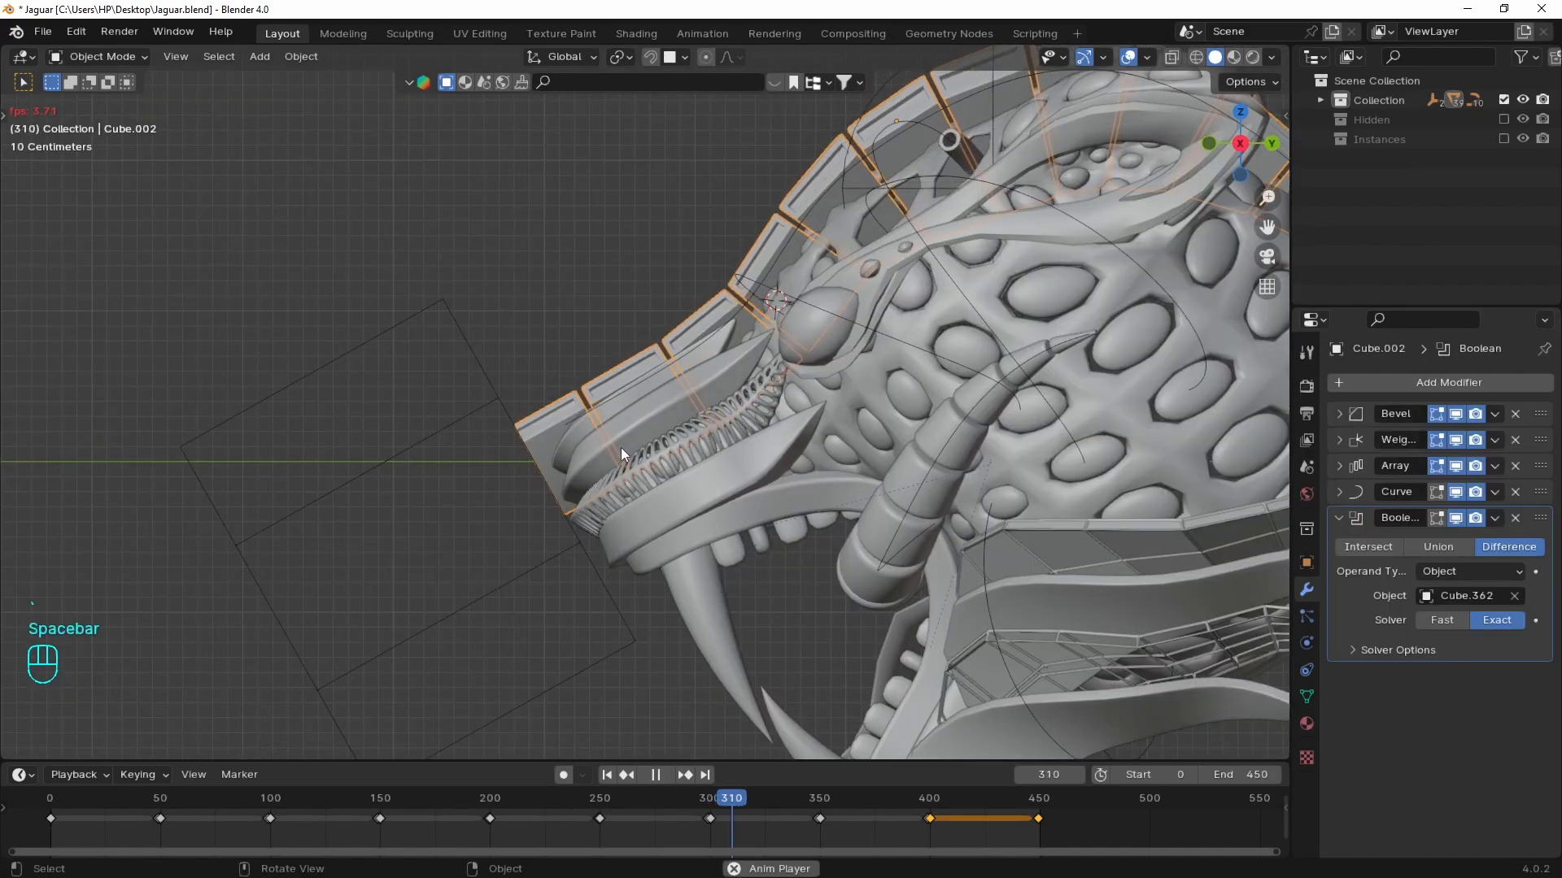
{"action": "key", "text": "space"}
{"action": "middle_click_drag", "start_coordinate": [607, 432], "coordinate": [700, 446]}
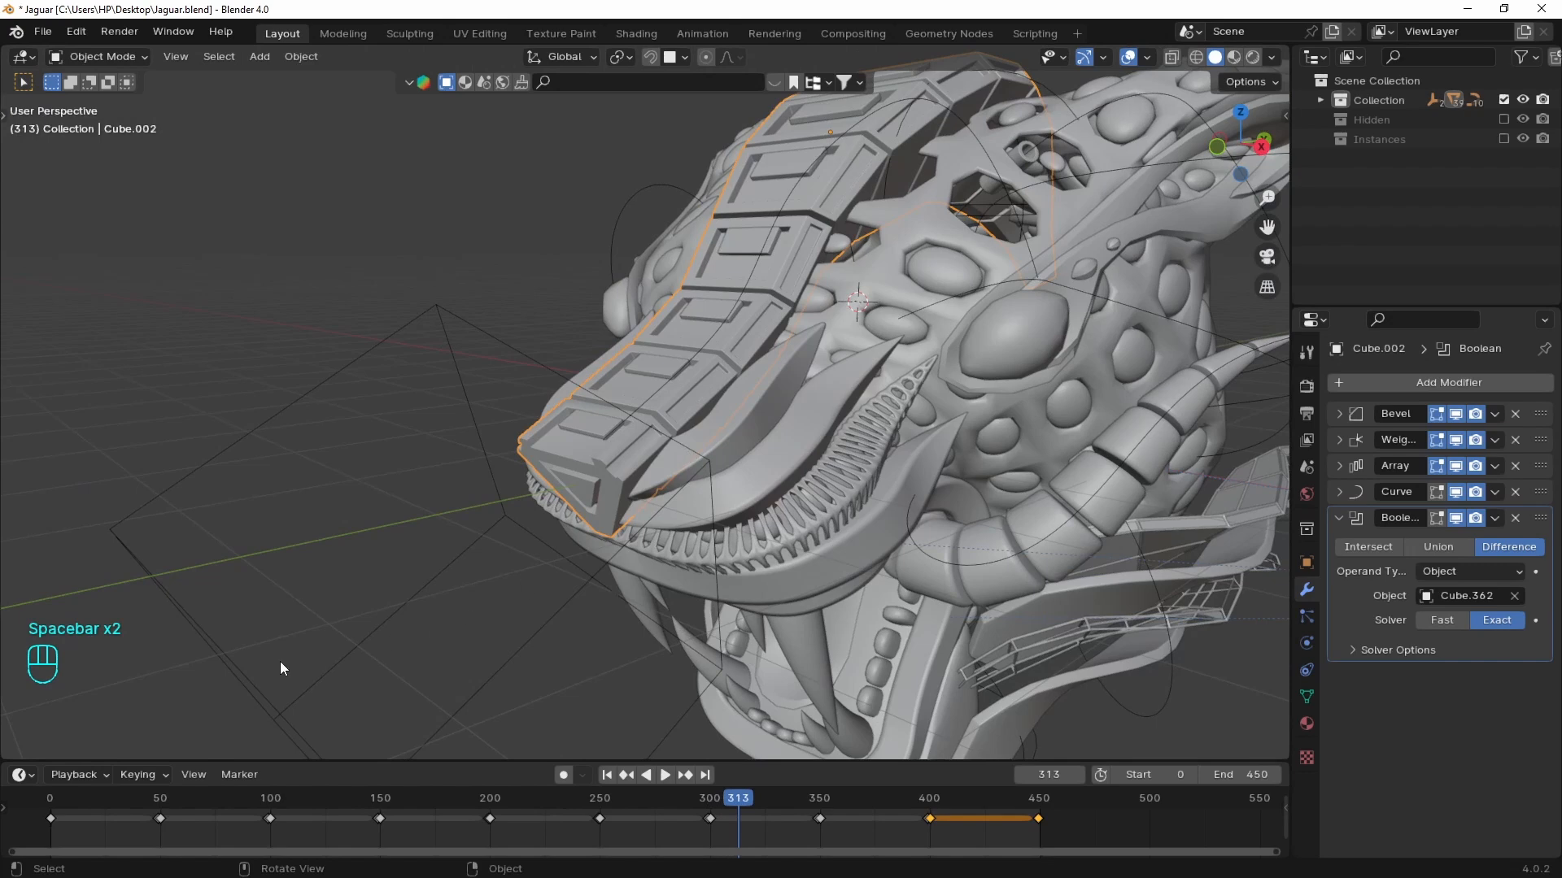
{"action": "left_click", "coordinate": [75, 775]}
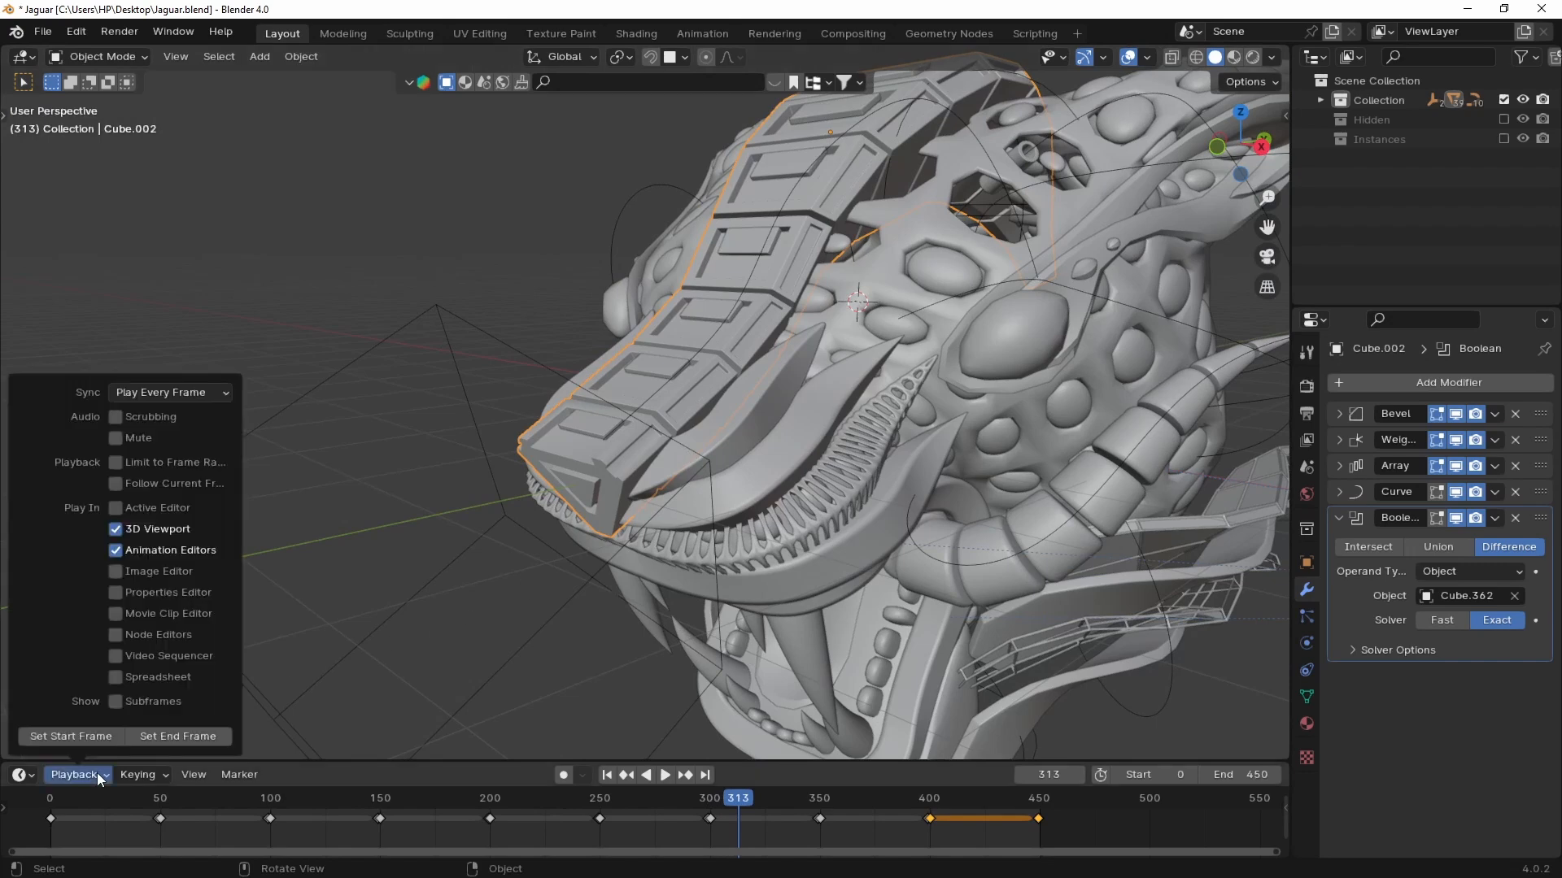
{"action": "left_click", "coordinate": [177, 394]}
{"action": "left_click", "coordinate": [167, 429]}
{"action": "left_click", "coordinate": [730, 499]}
{"action": "key", "text": "space"}
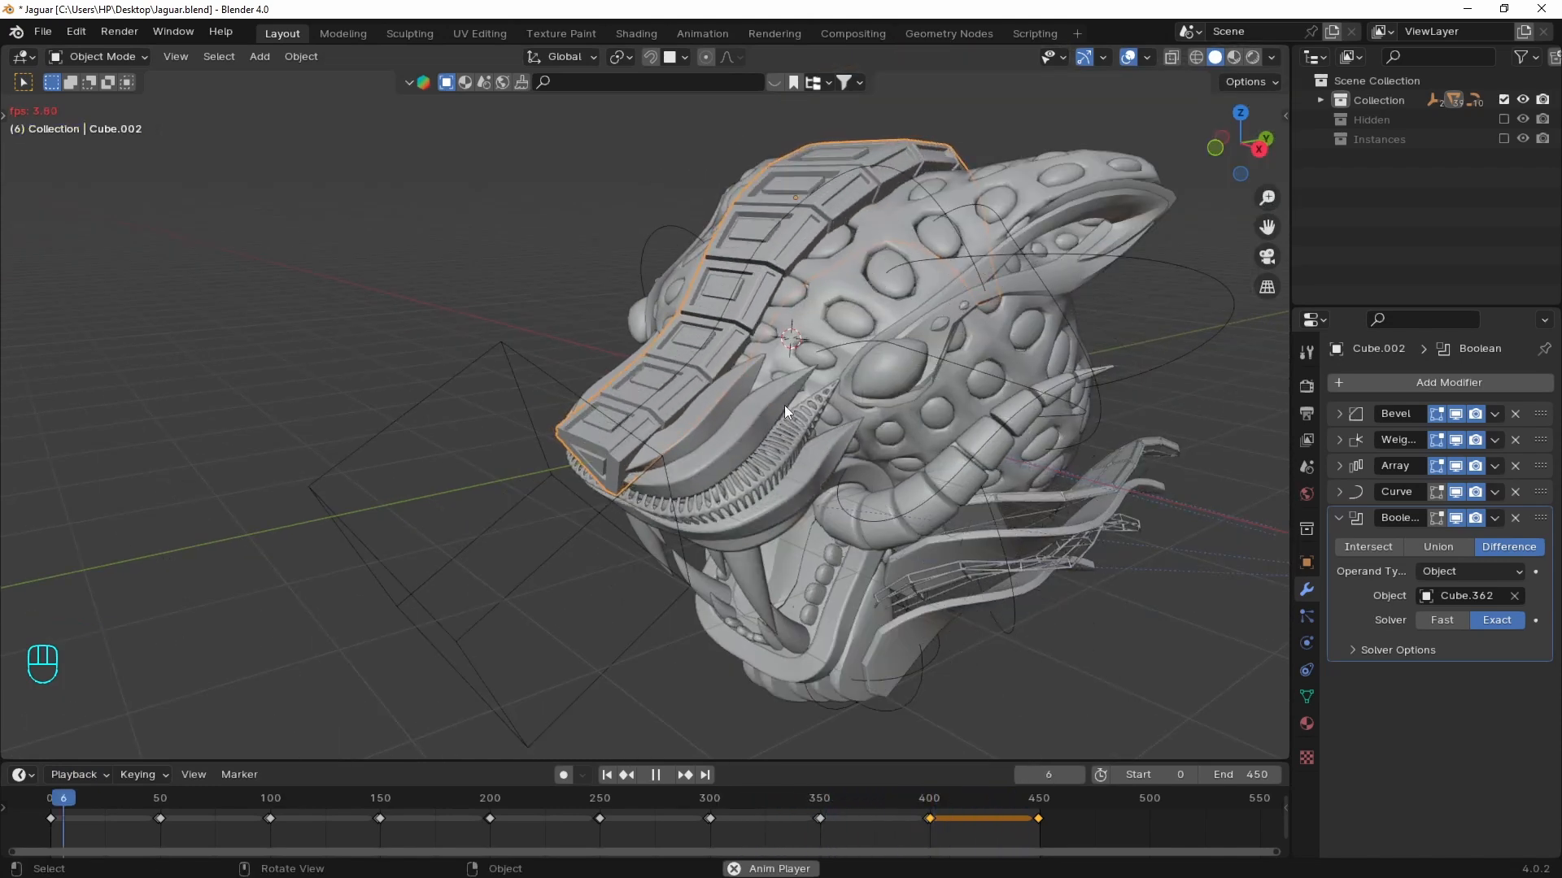
{"action": "key", "text": "space"}
- Link the animation data of the snout plates Cube.002 to the small raised panels Cube.003
{"action": "middle_click_drag", "start_coordinate": [779, 403], "coordinate": [734, 428]}
{"action": "scroll", "coordinate": [691, 389], "scroll_direction": "up", "scroll_amount": 2}
{"action": "left_click", "coordinate": [727, 353]}
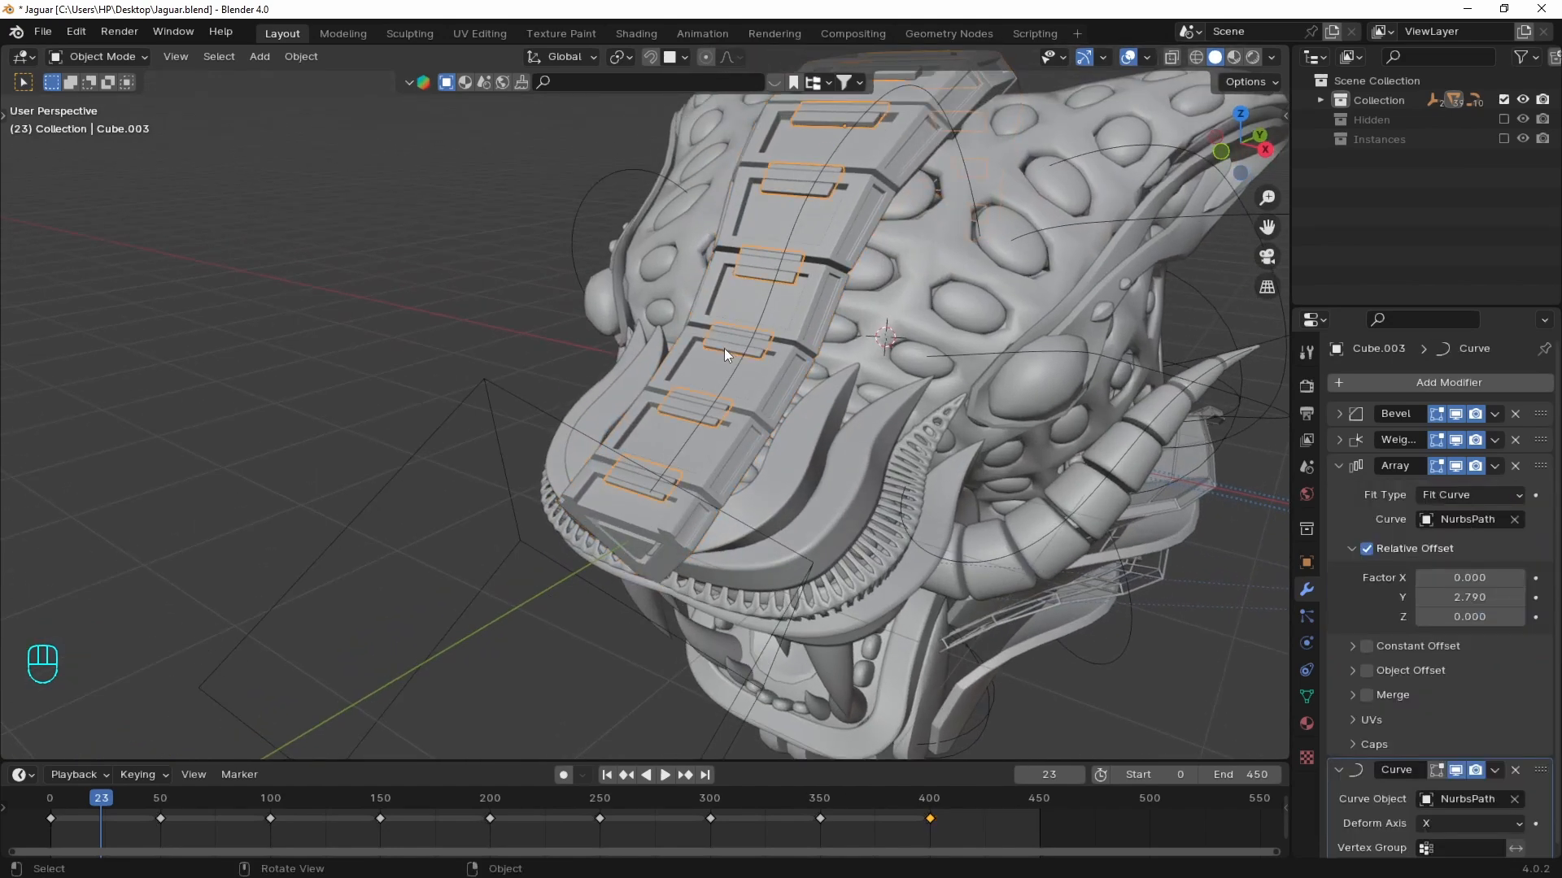
{"action": "left_click_drag", "start_coordinate": [1339, 463], "coordinate": [1378, 557]}
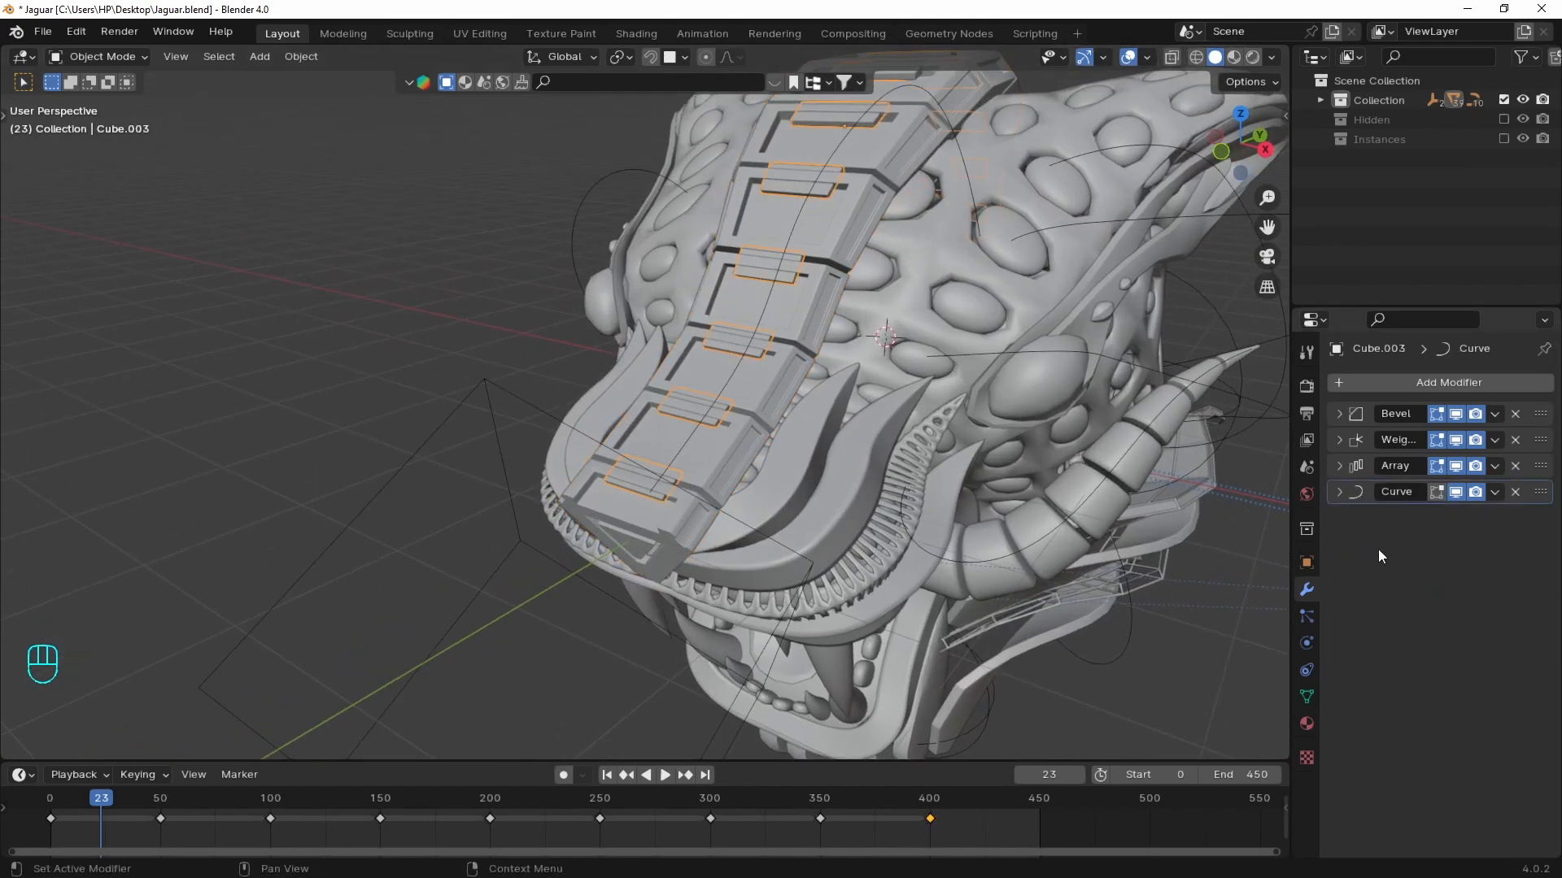
{"action": "middle_click_drag", "start_coordinate": [729, 472], "coordinate": [706, 462]}
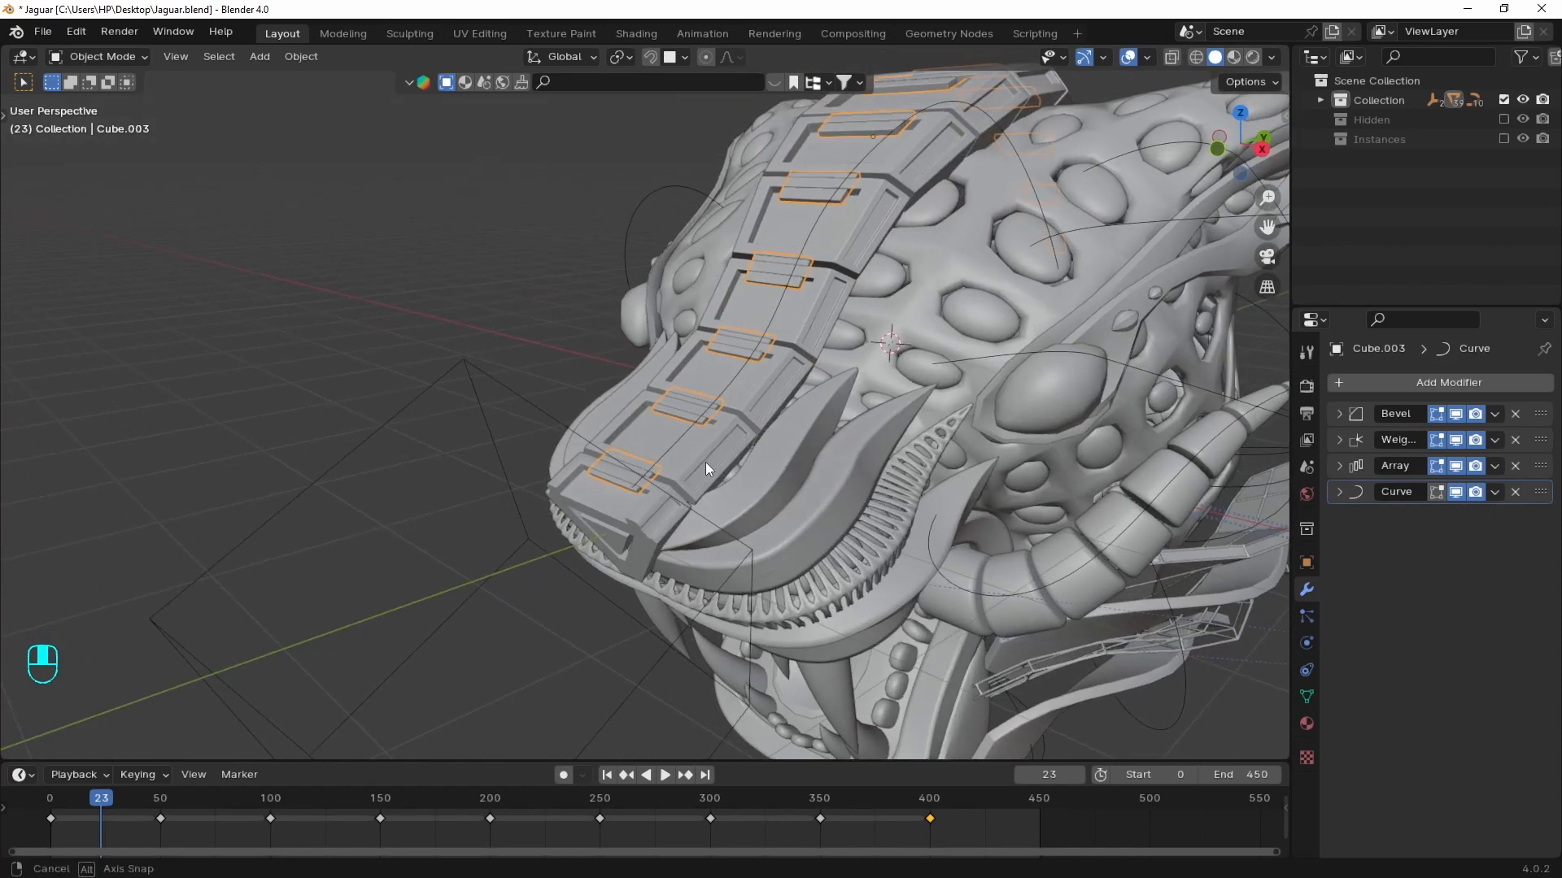
{"action": "left_click", "coordinate": [758, 384], "text": "shift"}
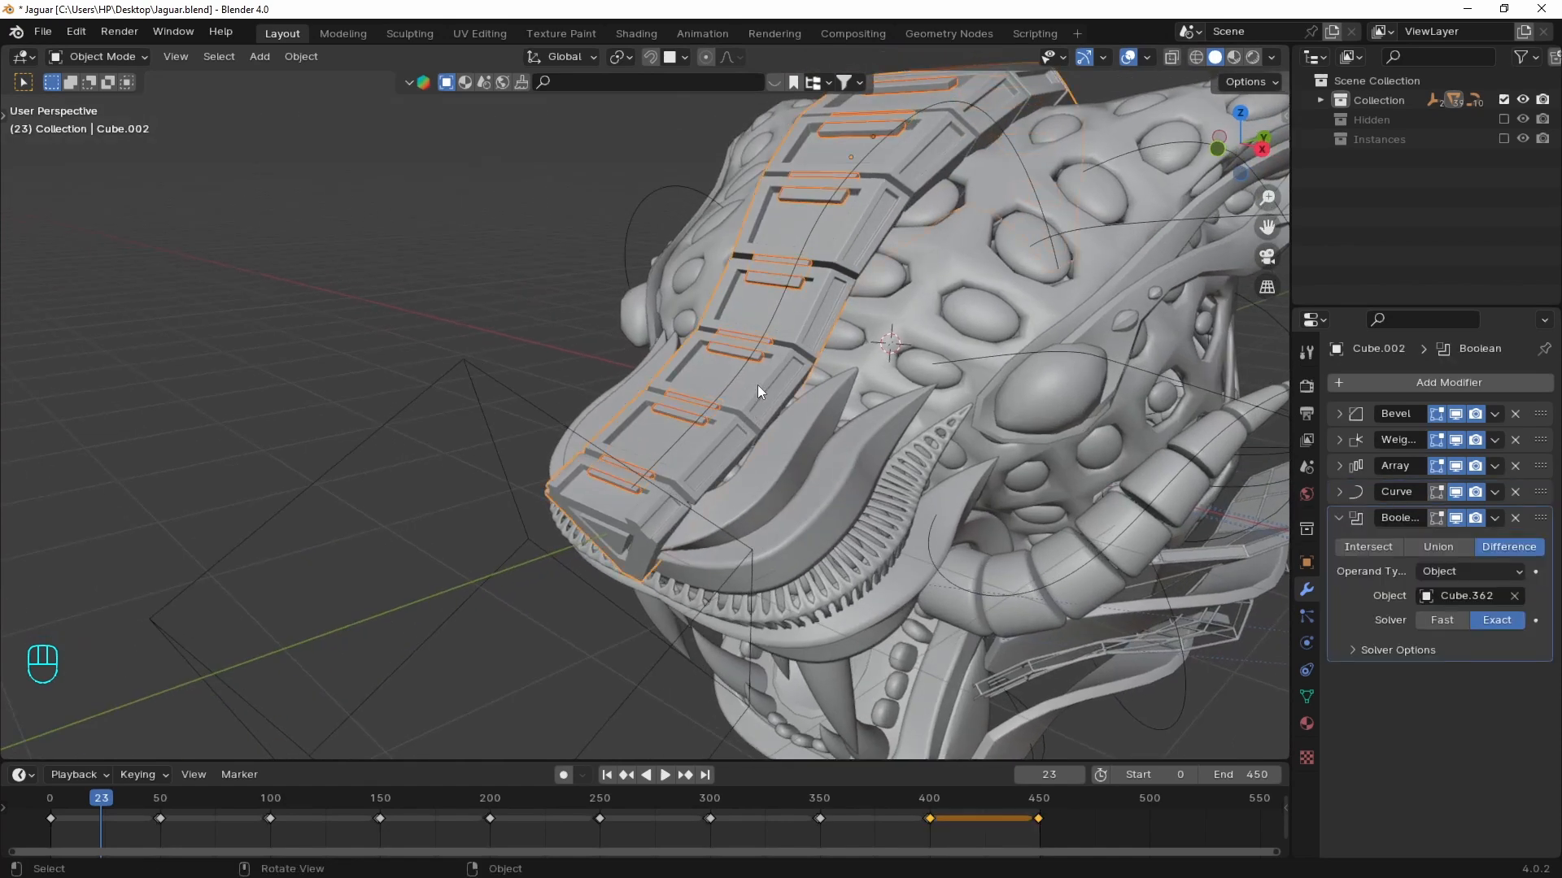
{"action": "key", "text": "ctrl+l"}
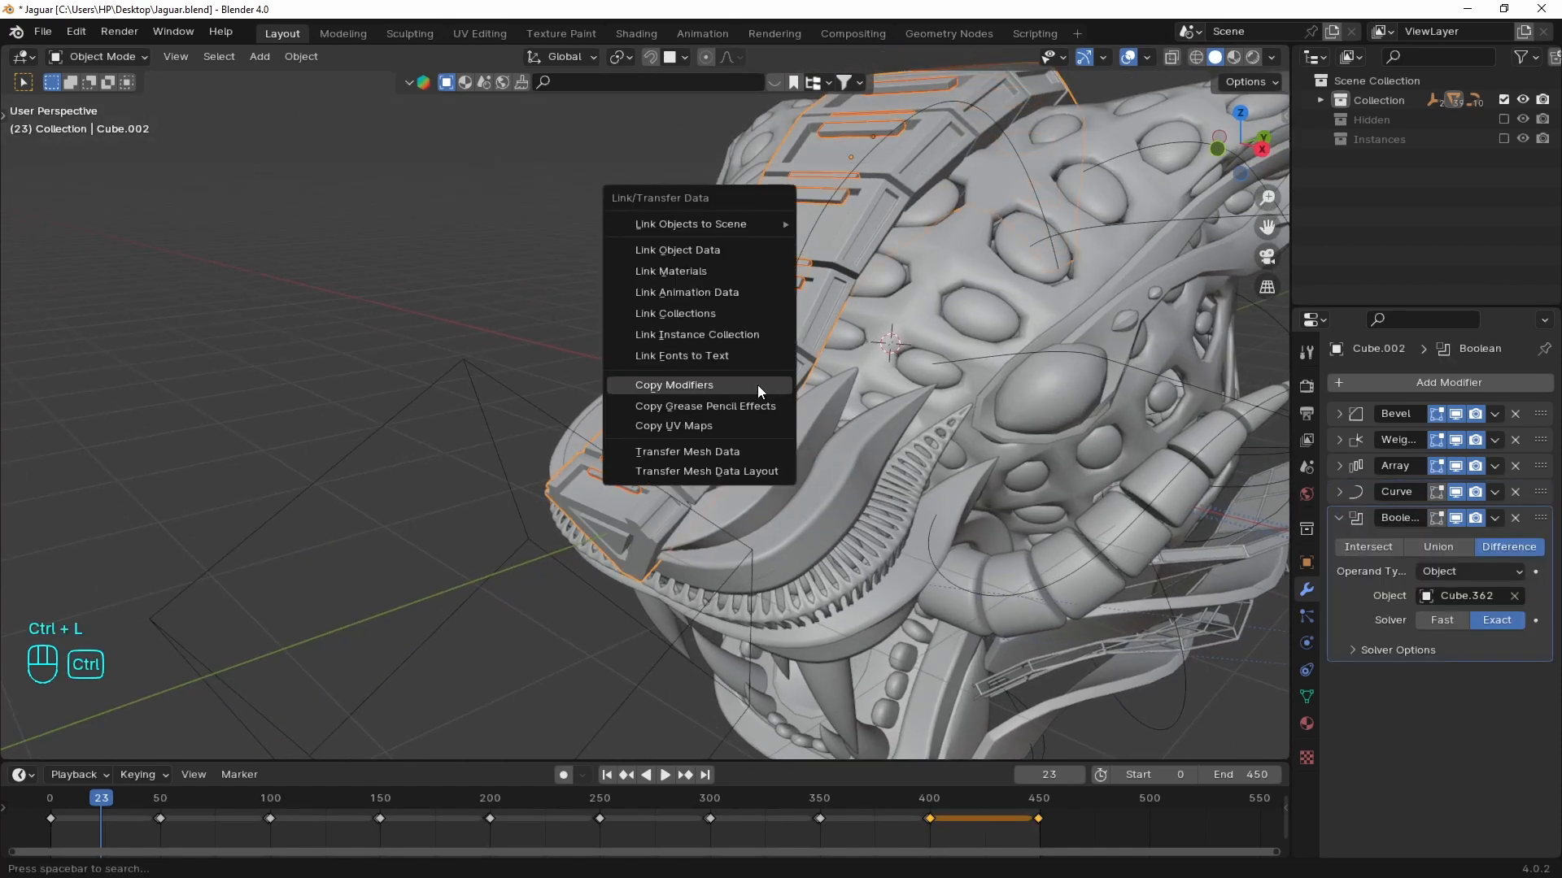
{"action": "left_click", "coordinate": [714, 294]}
- Add a Boolean Difference modifier with Cube.362 to the raised panels Cube.003 and play the animation to check the cut
{"action": "left_click", "coordinate": [669, 426]}
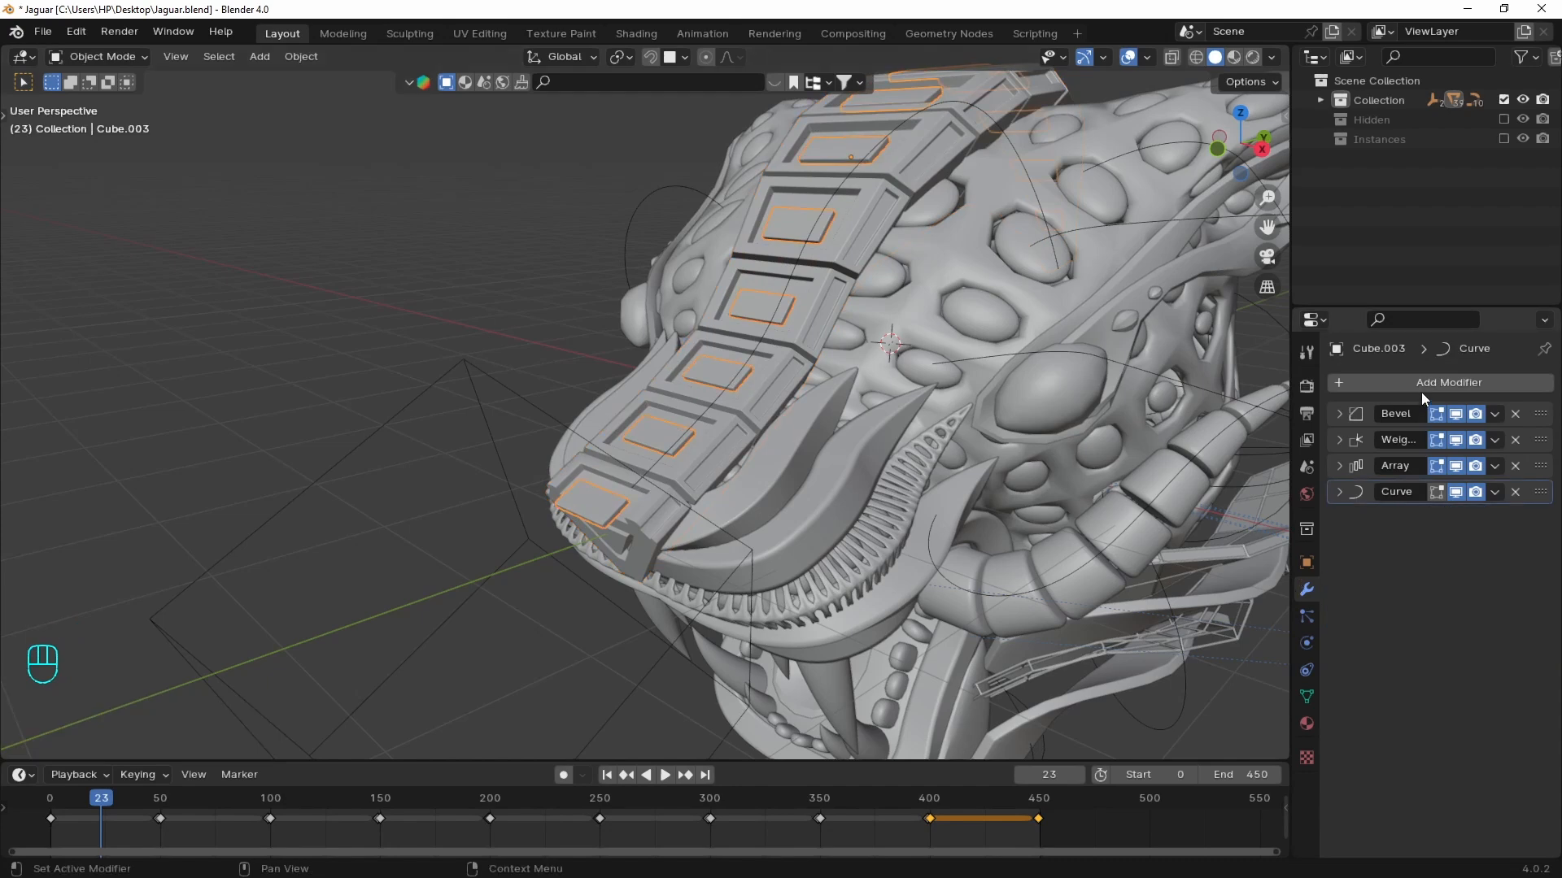
{"action": "left_click", "coordinate": [1420, 380]}
{"action": "type", "text": "bool"}
{"action": "key", "text": "Return"}
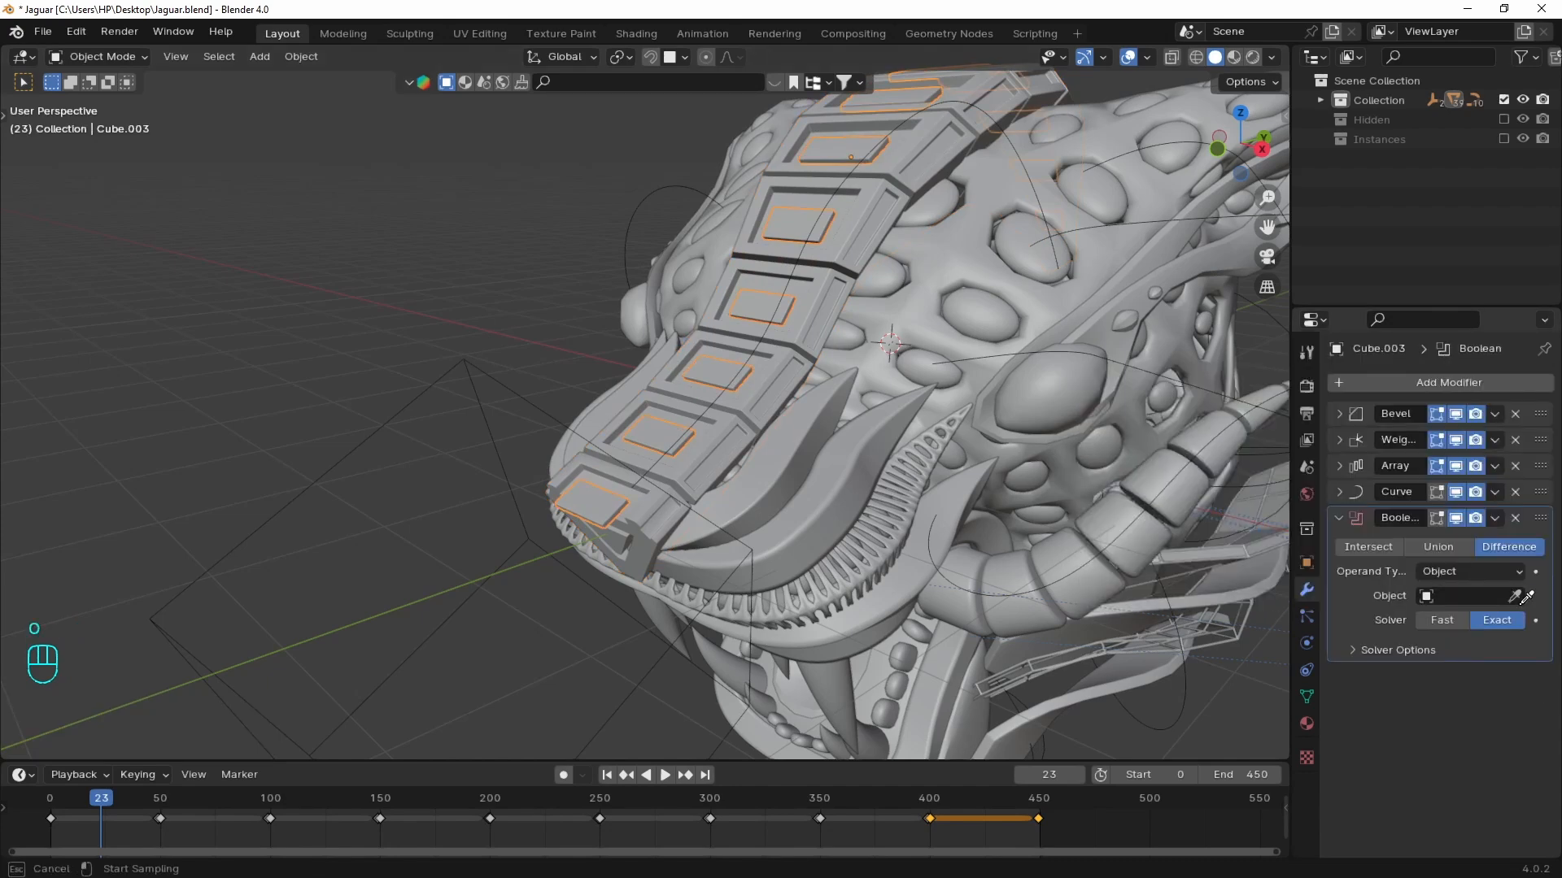
{"action": "left_click", "coordinate": [529, 399]}
{"action": "key", "text": "space"}
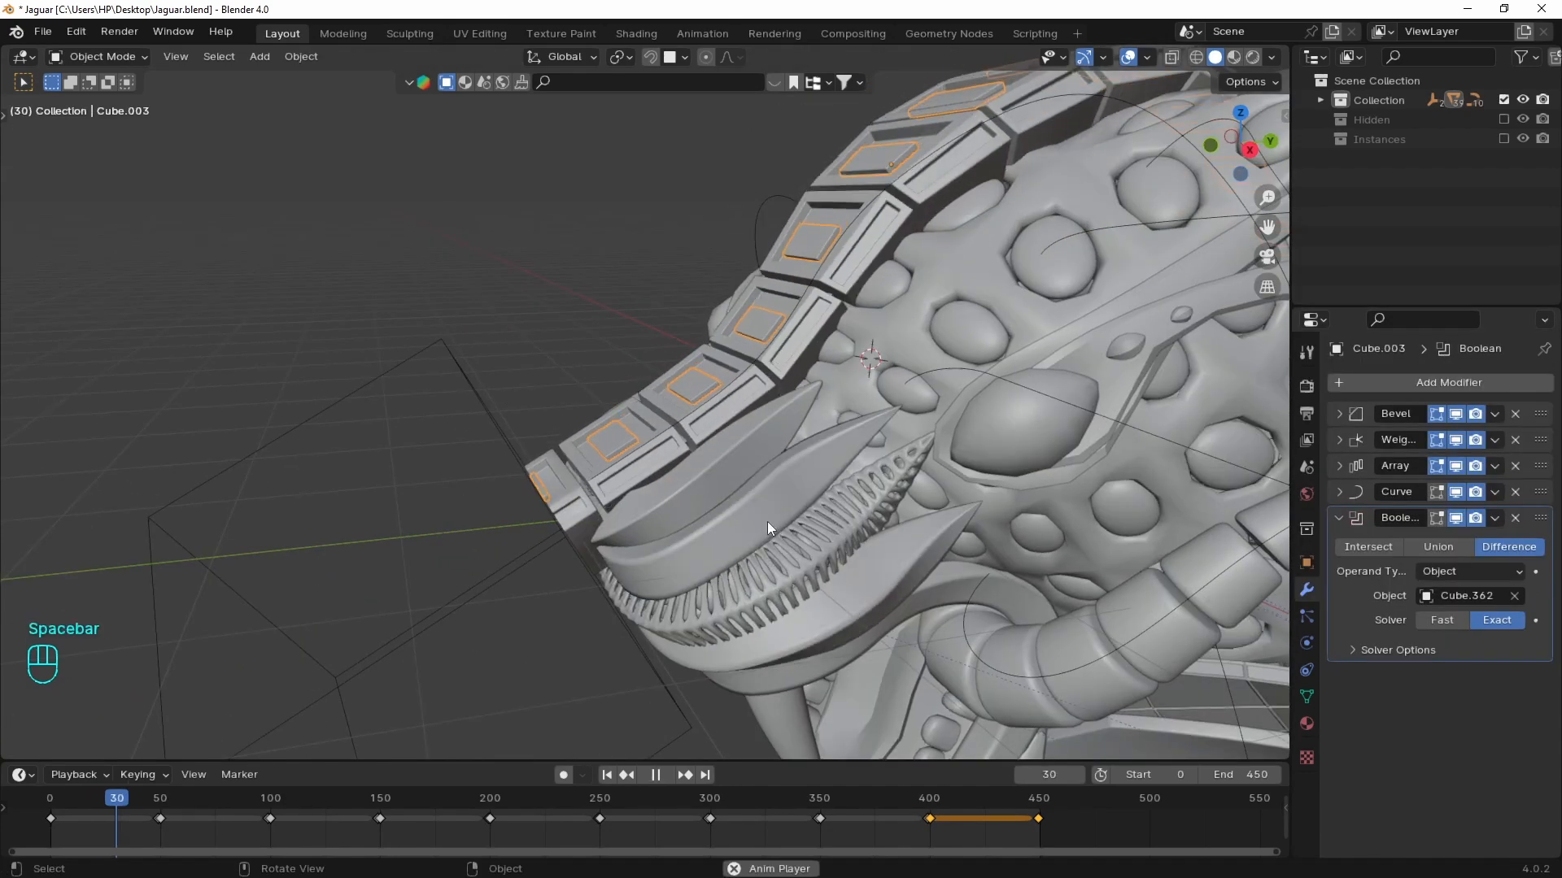
{"action": "middle_click_drag", "start_coordinate": [715, 533], "coordinate": [898, 500]}
{"action": "key", "text": "space"}
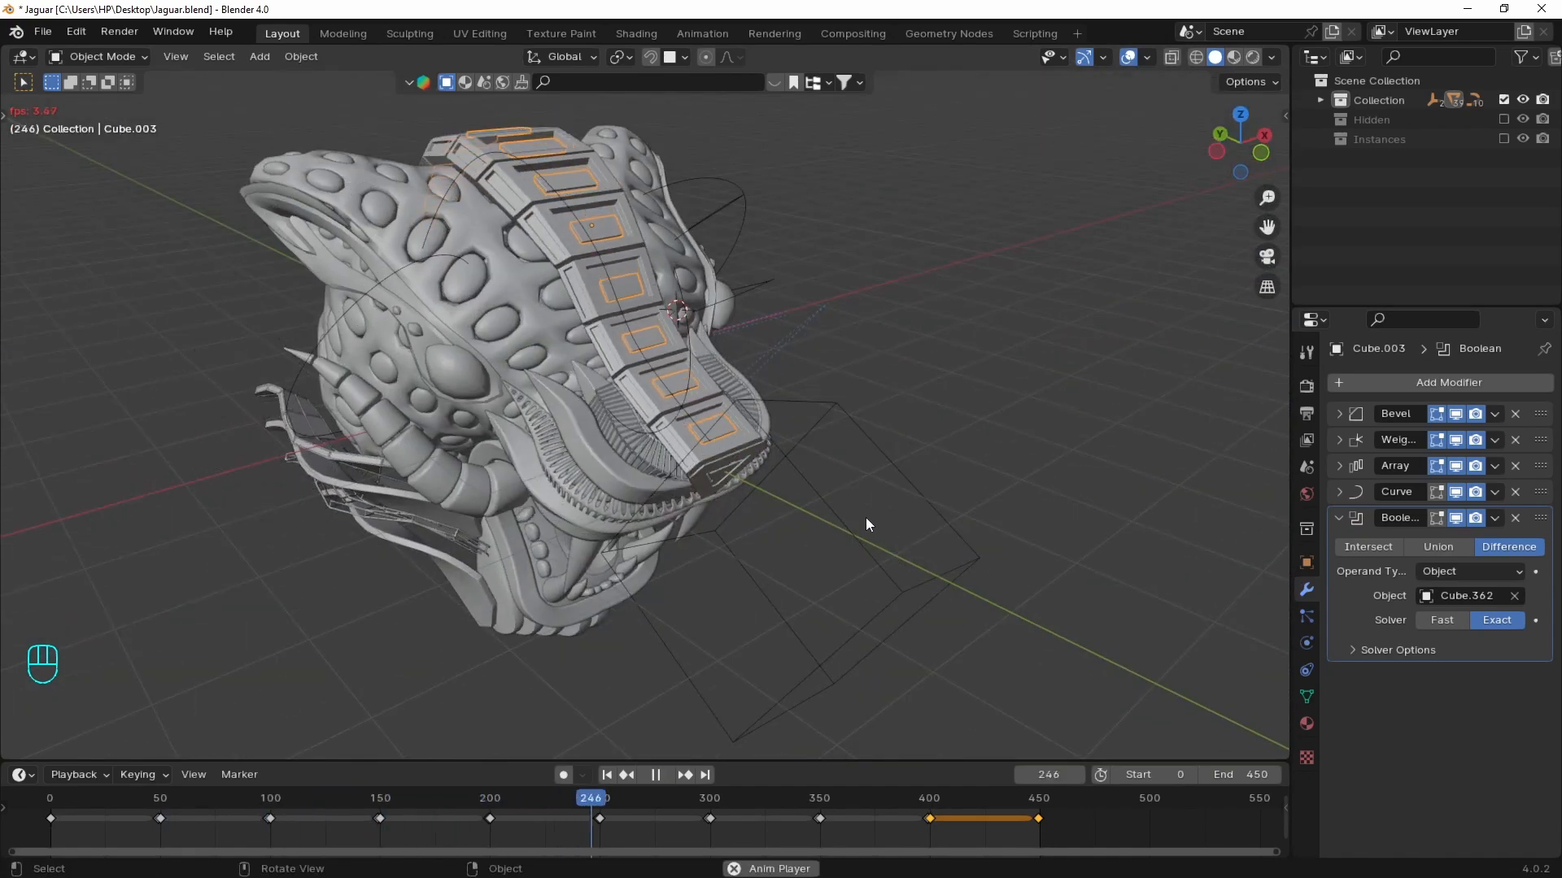
{"action": "key", "text": "space"}
{"action": "middle_click_drag", "start_coordinate": [813, 461], "coordinate": [582, 439]}
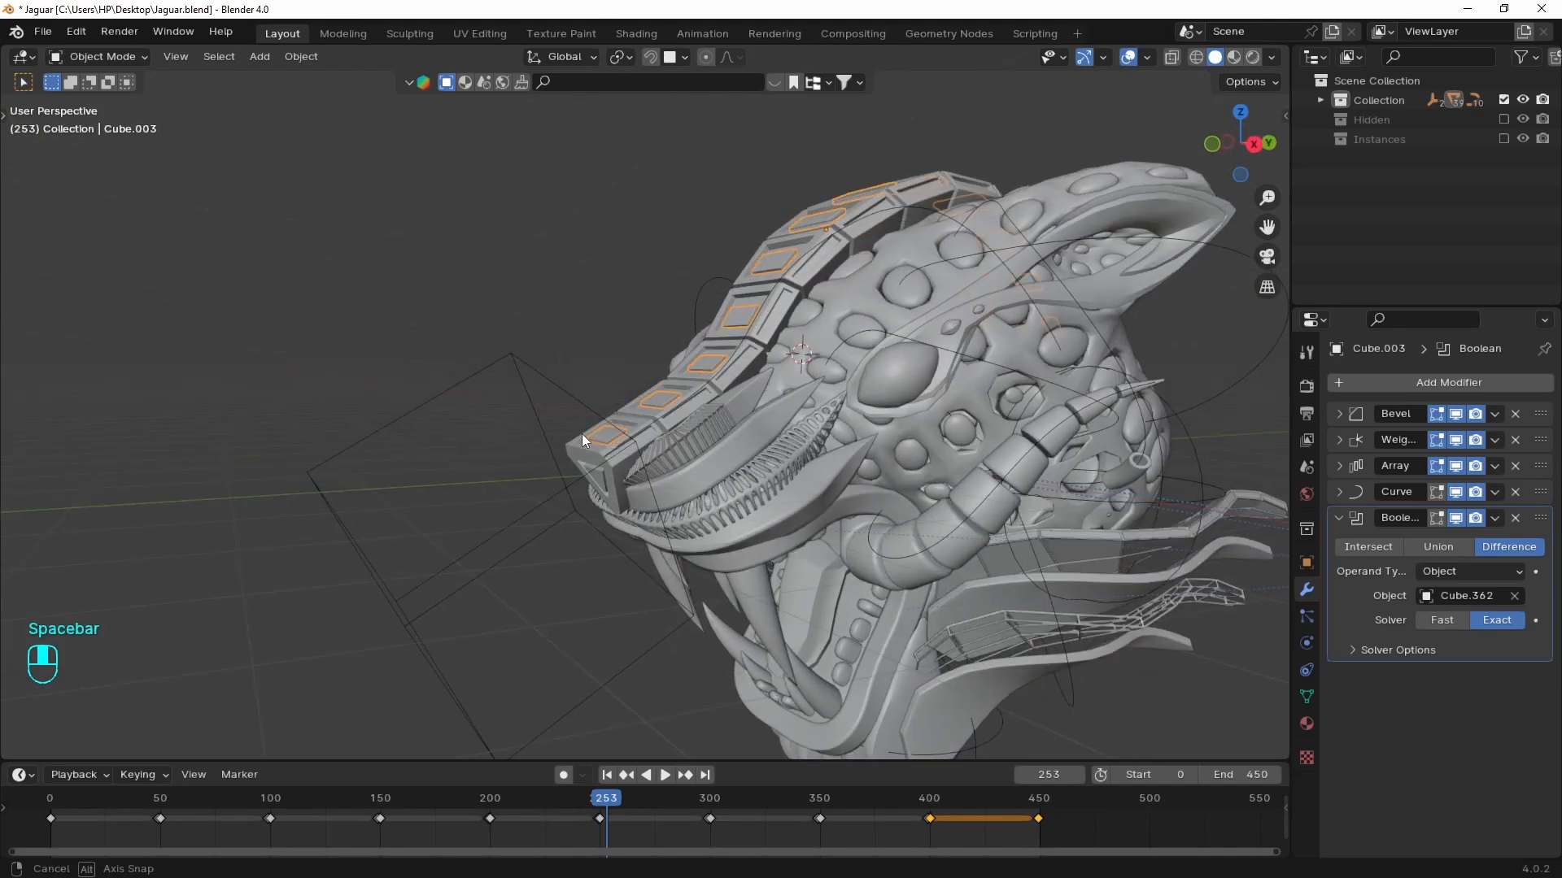
- Turn off the viewport display of the Boolean modifiers on Cube.003 and the snout plates Cube.002, then replay the animation
{"action": "scroll", "coordinate": [582, 440], "scroll_direction": "down", "scroll_amount": 1}
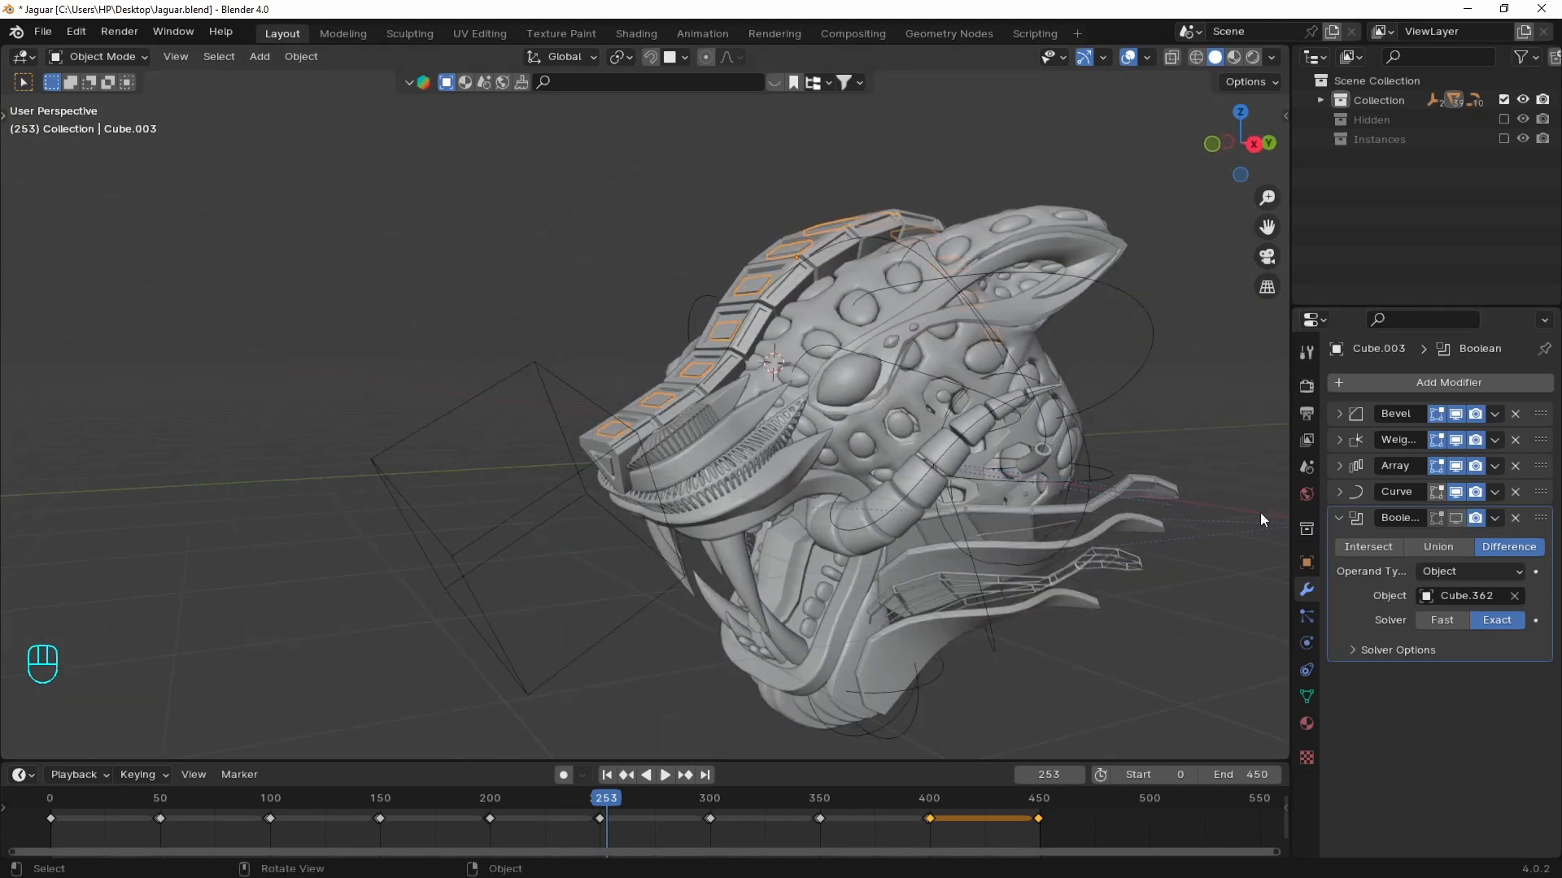
{"action": "left_click", "coordinate": [597, 437]}
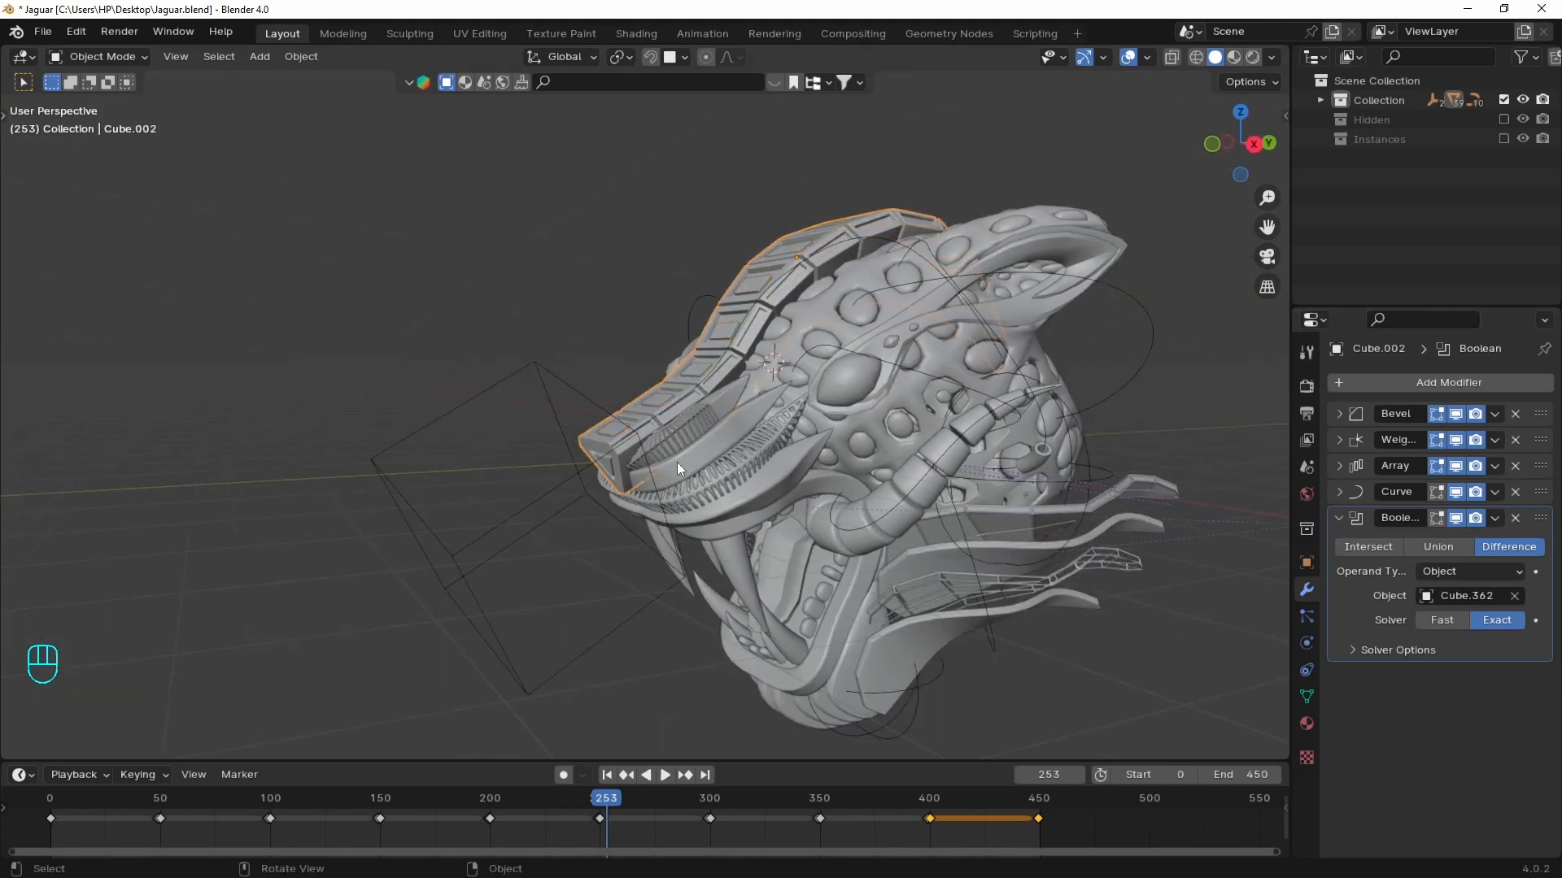
{"action": "left_click", "coordinate": [1456, 518]}
{"action": "key", "text": "space"}
{"action": "middle_click_drag", "start_coordinate": [754, 470], "coordinate": [799, 451]}
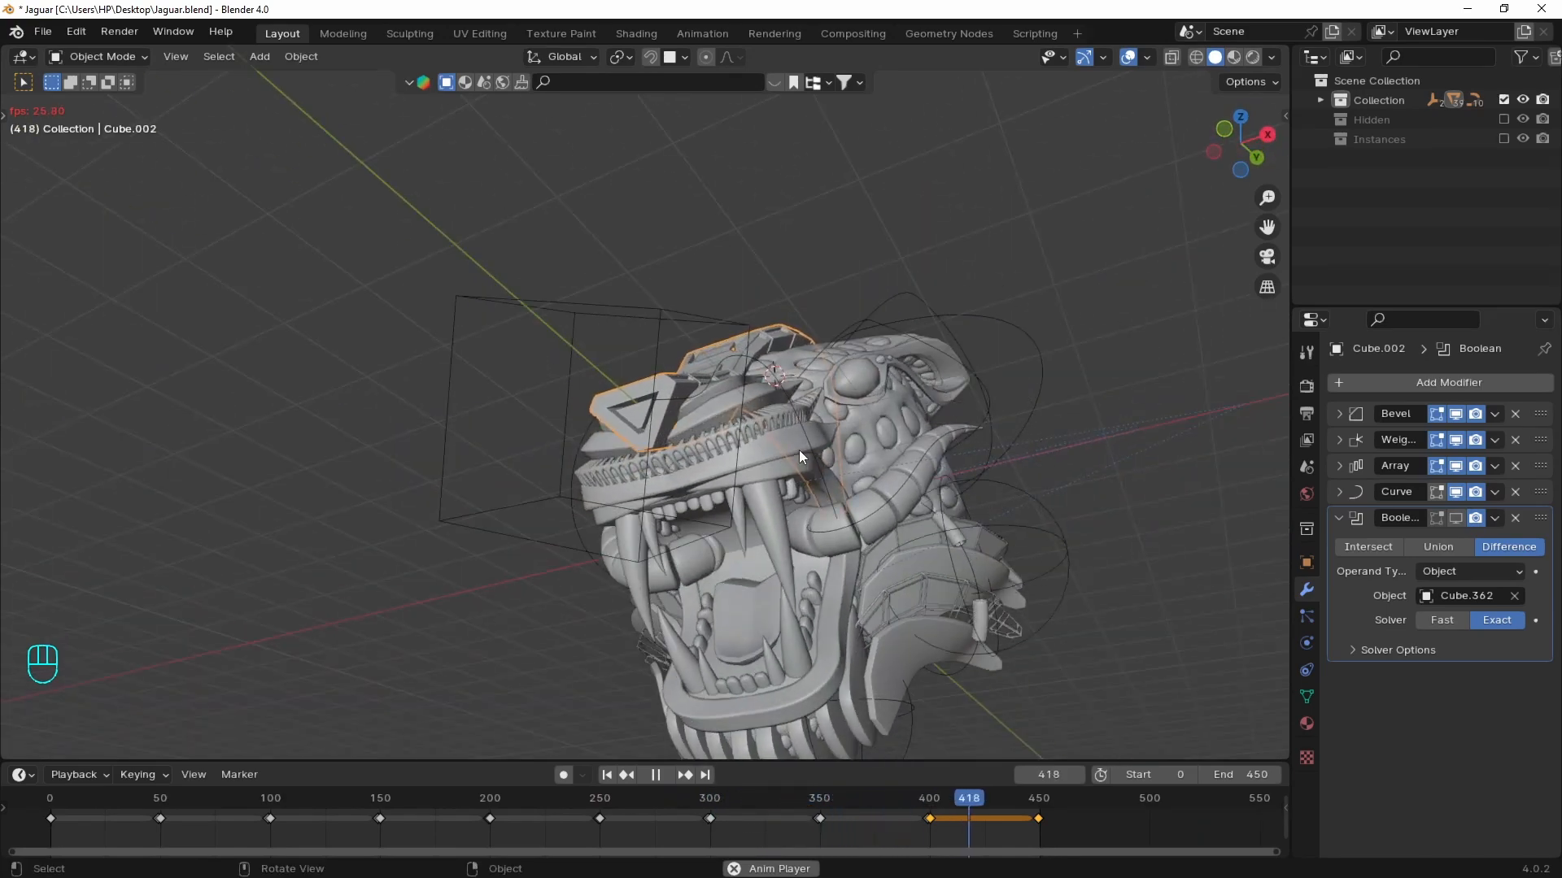
- Stop the animation and turn the viewport display of the Boolean modifiers on Cube.002 and Cube.003 back on
{"action": "key", "text": "space"}
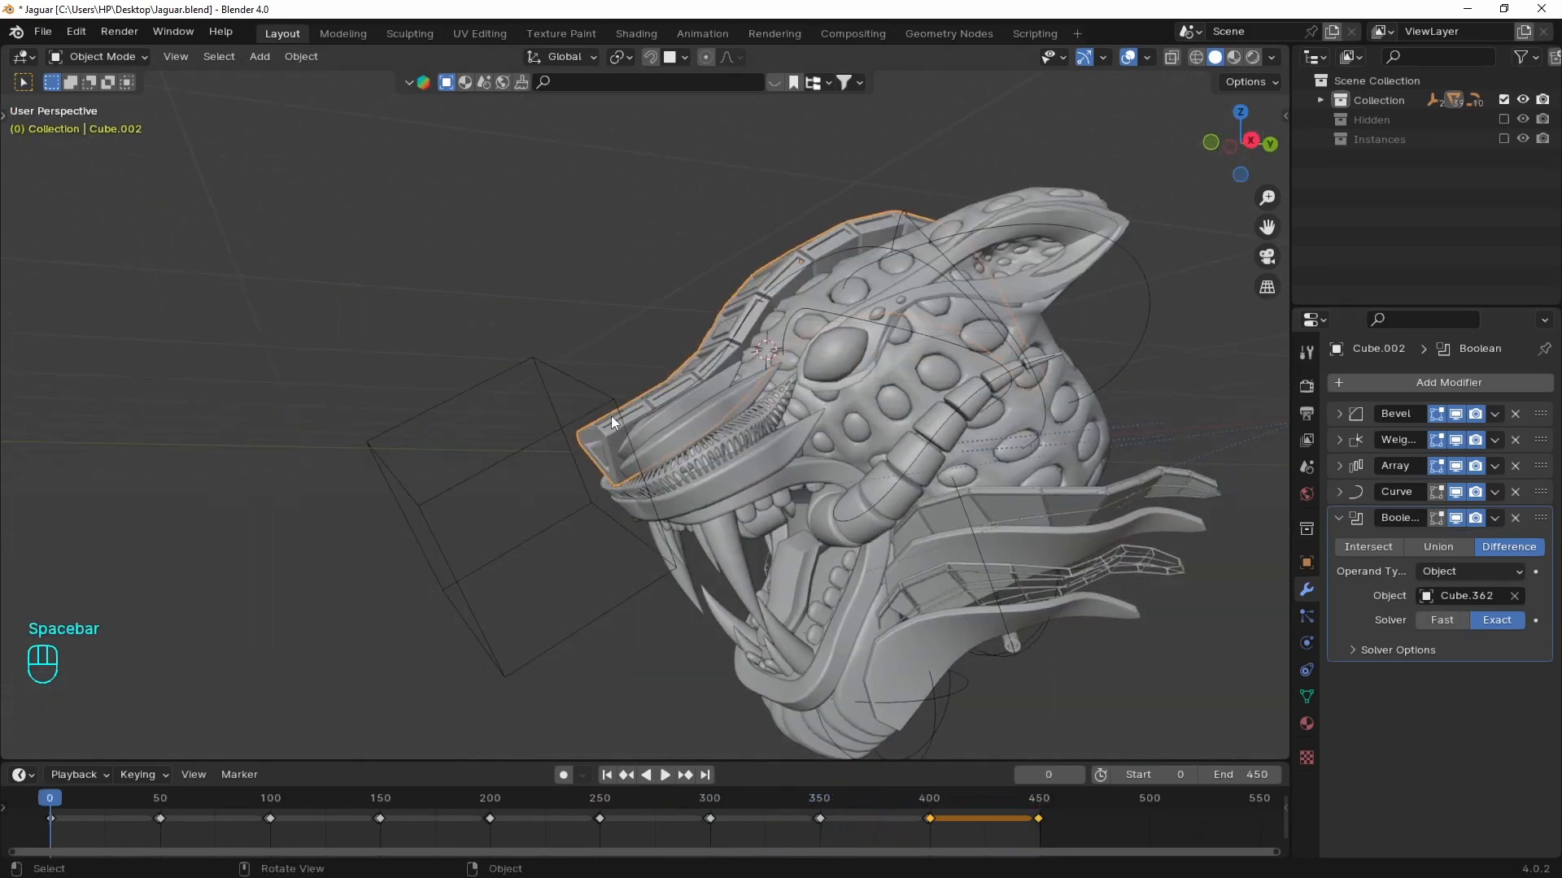
{"action": "left_click", "coordinate": [1456, 519]}
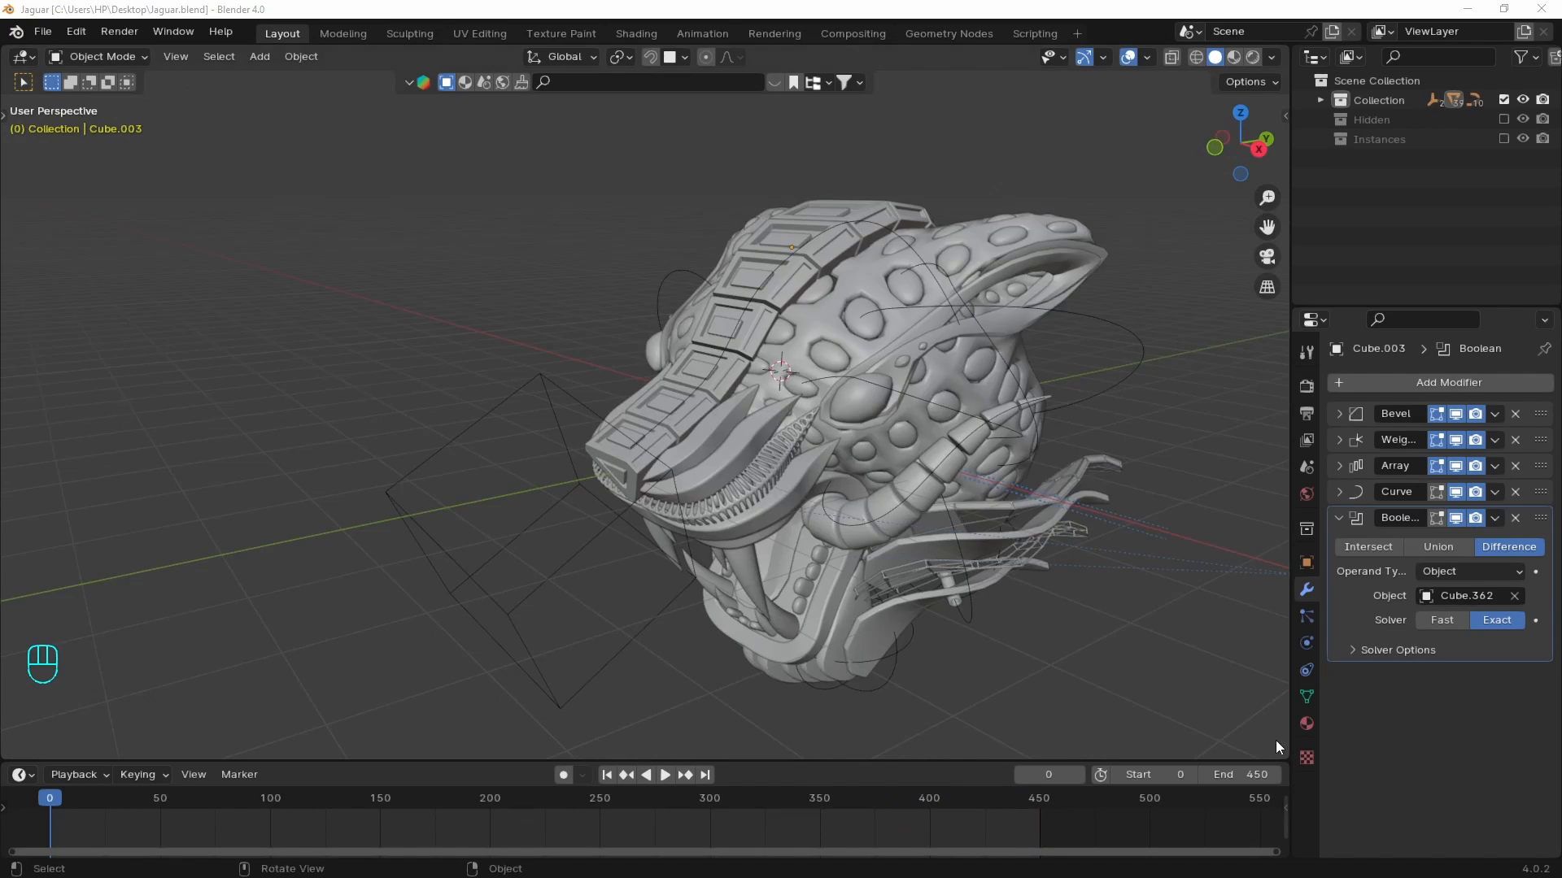
- Extrude the tip control point of the curved horn's path NurbsPath.010 outward by about 0.16 m
{"action": "left_click", "coordinate": [958, 451]}
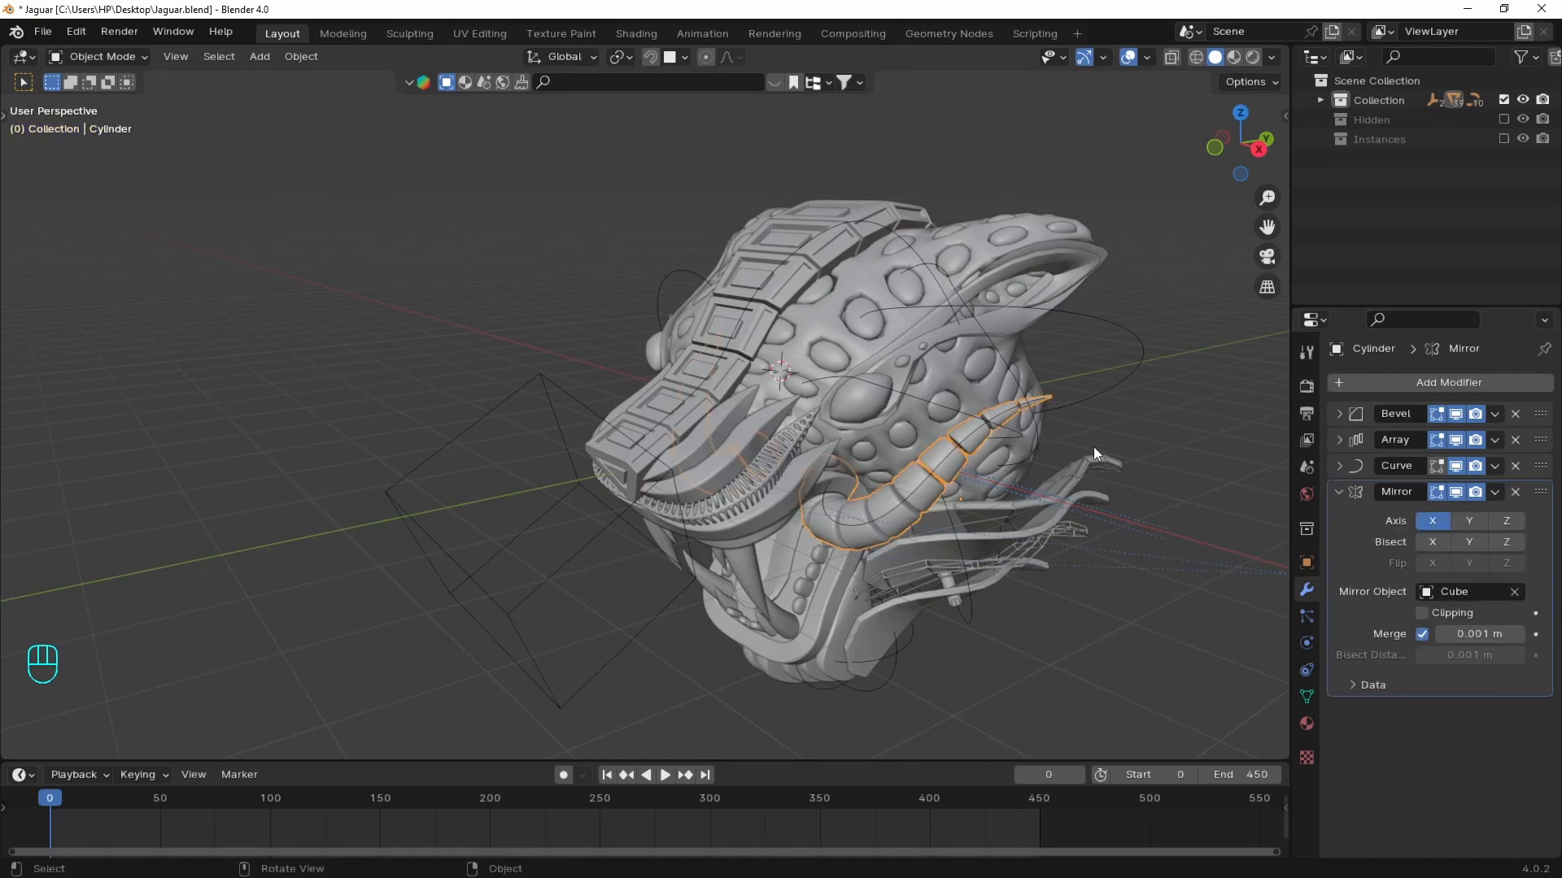
{"action": "scroll", "coordinate": [1095, 456], "scroll_direction": "up", "scroll_amount": 2}
{"action": "middle_click_drag", "start_coordinate": [1098, 472], "coordinate": [553, 413], "text": "shift"}
{"action": "scroll", "coordinate": [581, 357], "scroll_direction": "up", "scroll_amount": 2}
{"action": "left_click", "coordinate": [612, 292]}
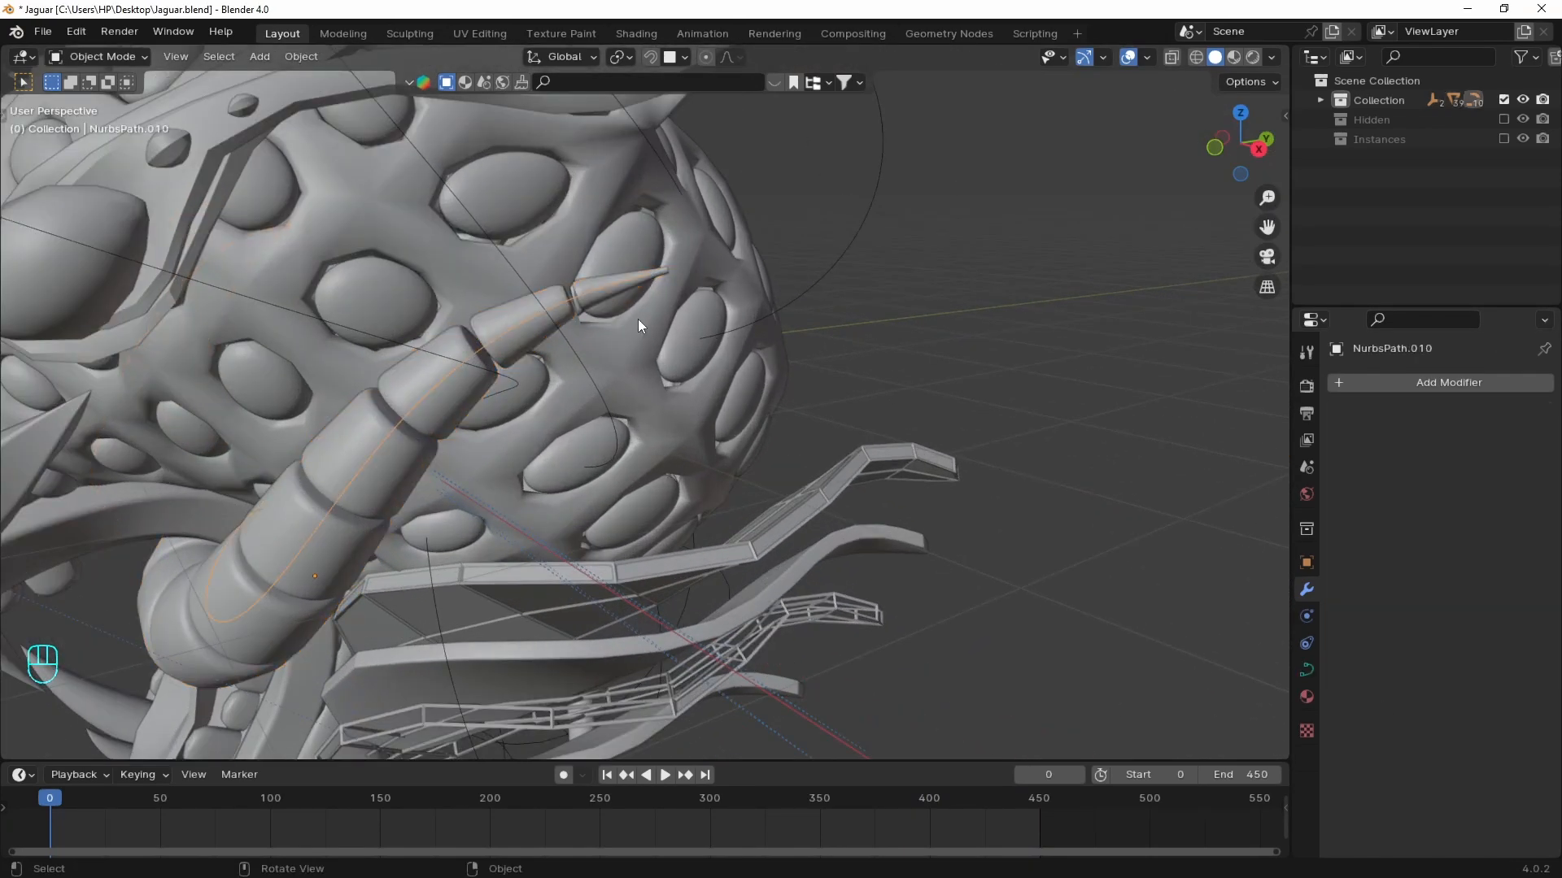
{"action": "key", "text": "Tab"}
{"action": "key", "text": "e"}
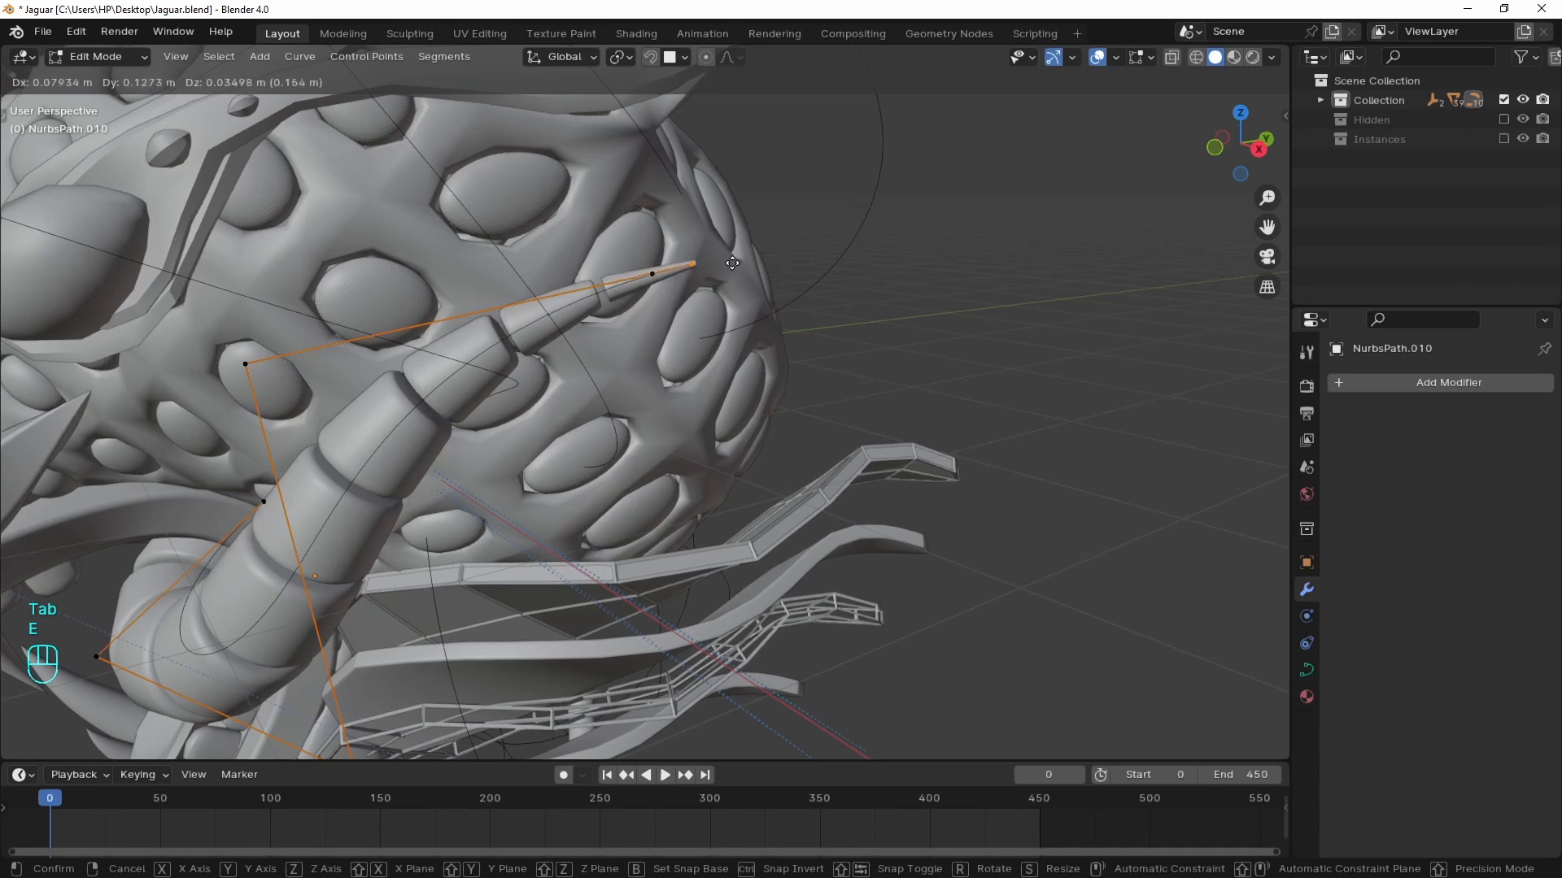
{"action": "left_click", "coordinate": [729, 266]}
- Shrink the radius of the horn path's new tip control point to 0
{"action": "key", "text": "alt+s"}
{"action": "left_click", "coordinate": [715, 270]}
{"action": "key", "text": "n"}
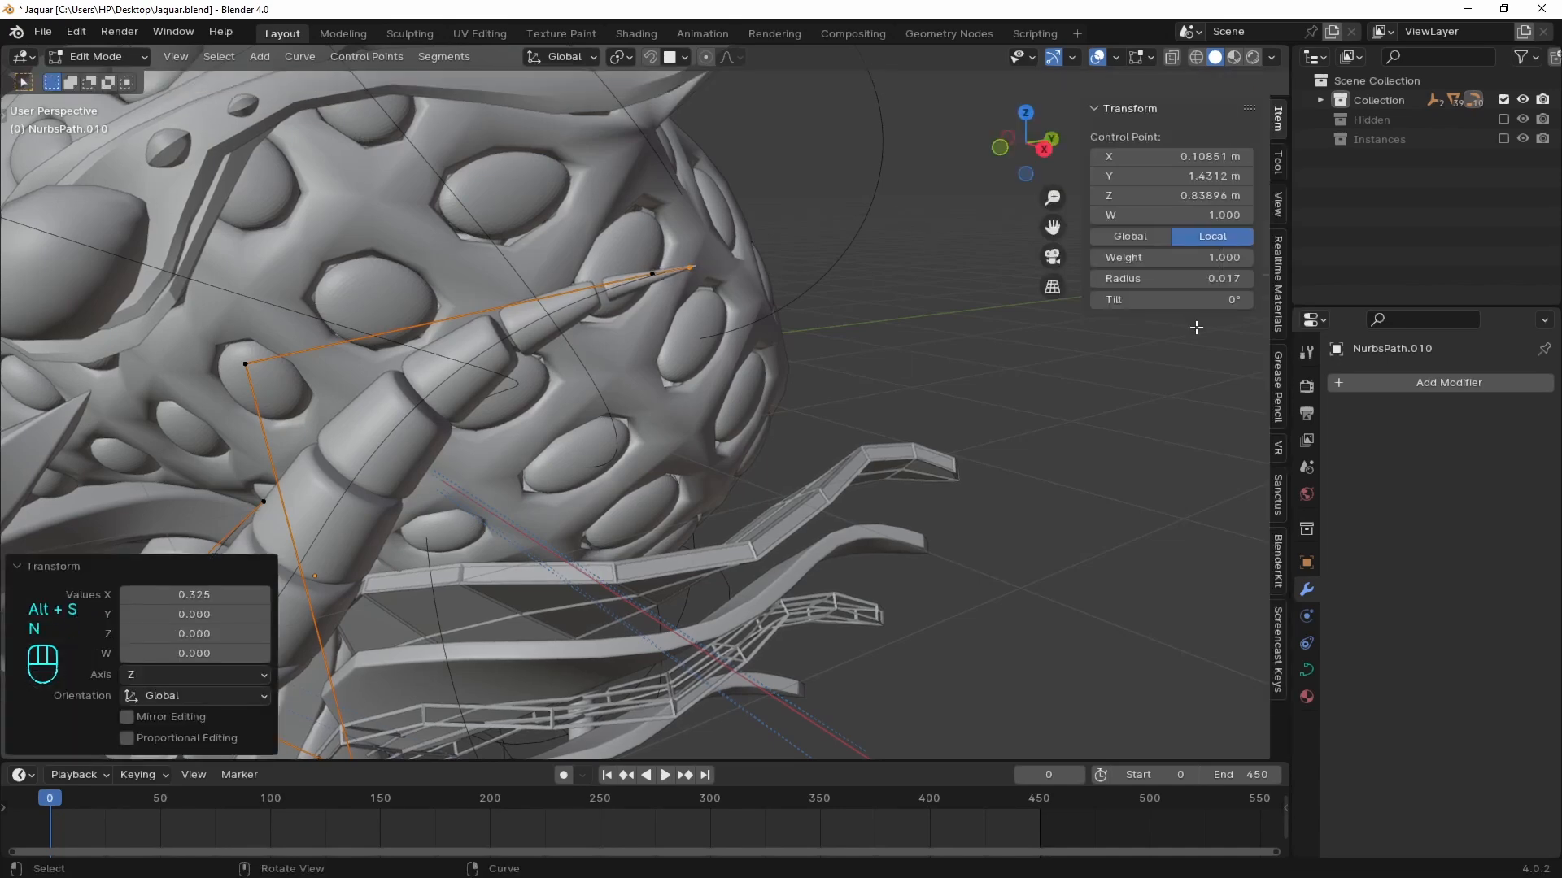
{"action": "mouse_move", "coordinate": [781, 302]}
{"action": "middle_mouse_down"}
{"action": "mouse_move", "coordinate": [801, 295]}
{"action": "mouse_move", "coordinate": [777, 308]}
{"action": "middle_mouse_up"}
{"action": "scroll", "coordinate": [773, 309], "scroll_direction": "down", "scroll_amount": 1}
{"action": "mouse_move", "coordinate": [765, 313]}
{"action": "middle_mouse_down"}
{"action": "mouse_move", "coordinate": [745, 322]}
{"action": "mouse_move", "coordinate": [758, 310]}
{"action": "middle_mouse_up"}
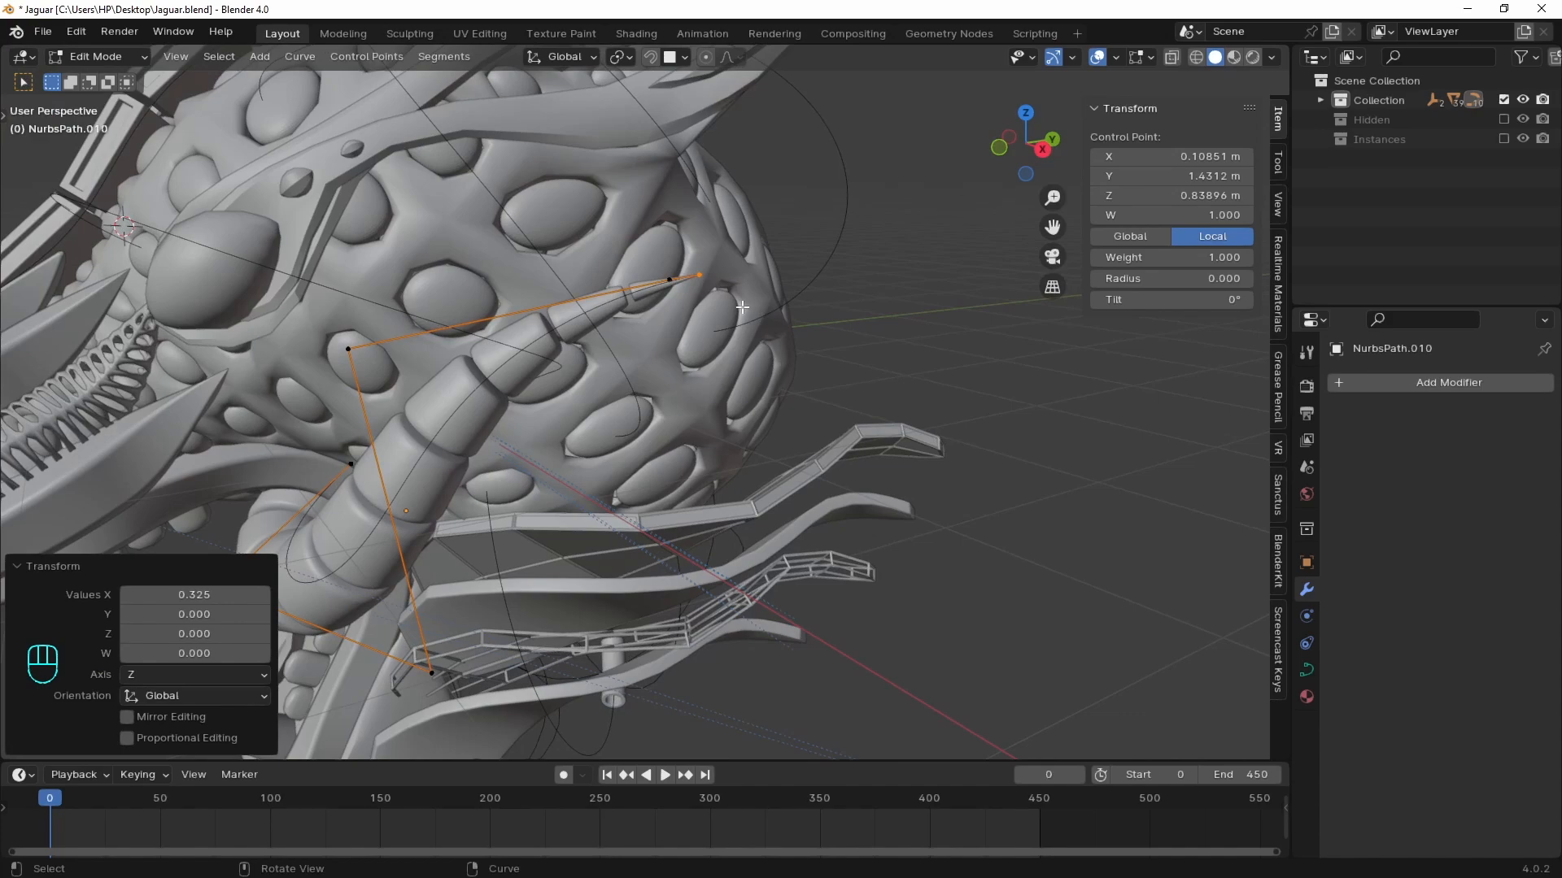
- Add a series of evenly spaced loop cuts across the horn's base segment, the arrayed Cylinder
{"action": "key", "text": "Tab"}
{"action": "scroll", "coordinate": [720, 289], "scroll_direction": "up", "scroll_amount": 2}
{"action": "left_click", "coordinate": [544, 263]}
{"action": "key", "text": "Tab"}
{"action": "middle_click_drag", "start_coordinate": [413, 428], "coordinate": [685, 430]}
{"action": "scroll", "coordinate": [700, 427], "scroll_direction": "down", "scroll_amount": 2}
{"action": "key", "text": "ctrl+r"}
{"action": "scroll", "coordinate": [701, 428], "scroll_direction": "up", "scroll_amount": 11}
{"action": "left_click", "coordinate": [701, 428]}
{"action": "key", "text": "Tab"}
- Scale the horn's Cylinder along X and apply its scale
{"action": "key", "text": "s"}
{"action": "key", "text": "x"}
{"action": "left_click", "coordinate": [734, 403]}
{"action": "key", "text": "ctrl+a"}
{"action": "left_click", "coordinate": [735, 392]}
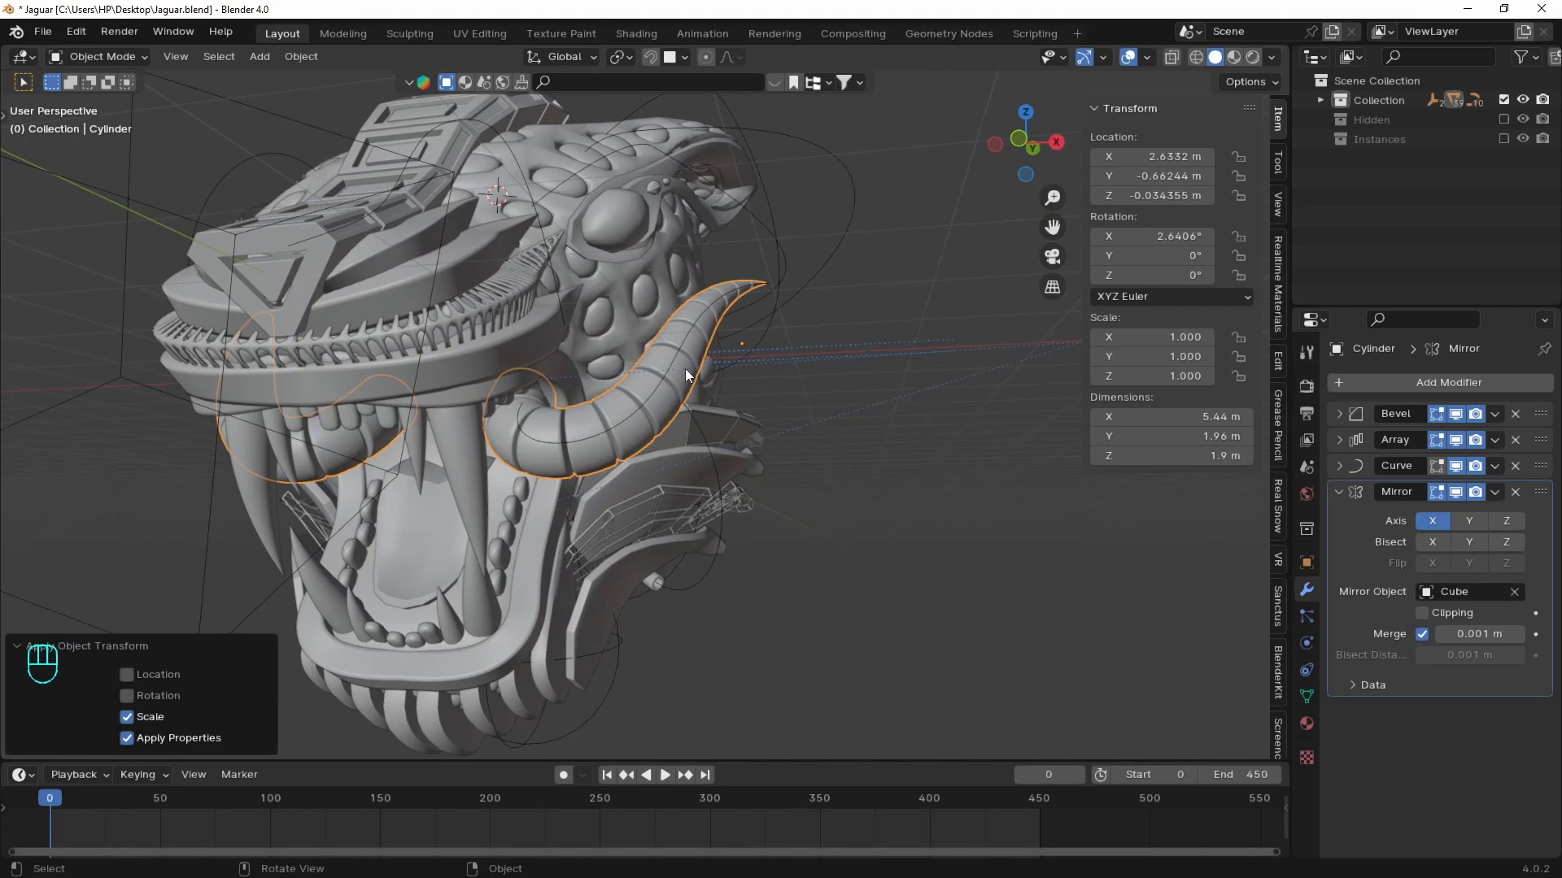
- Add a cube and scale it down to about 0.614
{"action": "key", "text": "shift+a"}
{"action": "mouse_move", "coordinate": [739, 363]}
{"action": "left_click", "coordinate": [859, 382]}
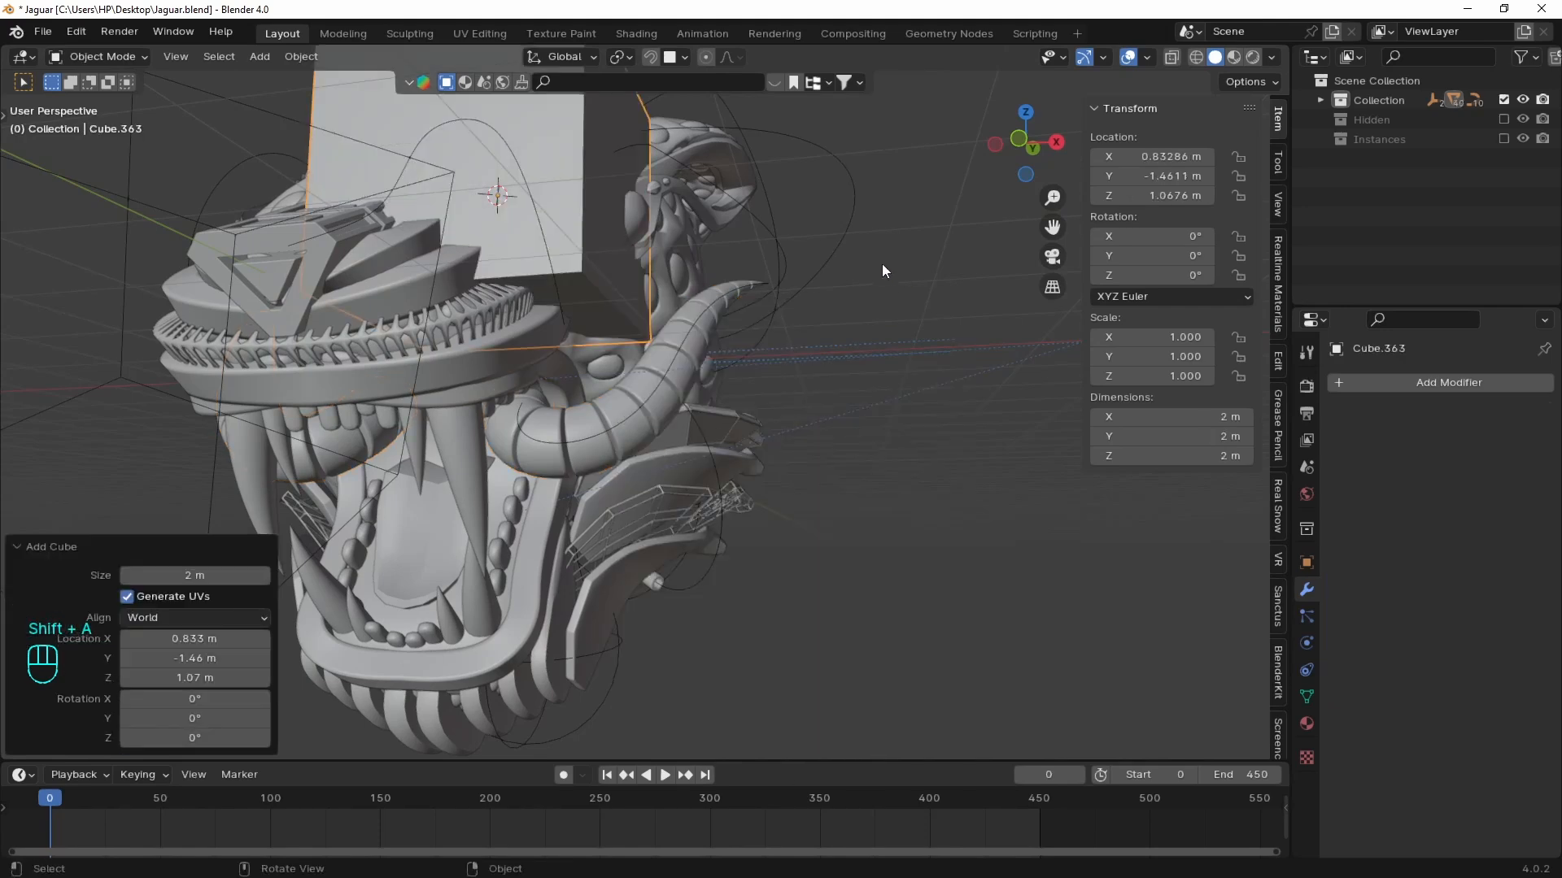
{"action": "key", "text": "s"}
{"action": "left_click", "coordinate": [690, 302]}
- Rotate the new cube to about 42.6° on X in the right view and place it over the upper part of the horn
{"action": "key", "text": "KP_3"}
{"action": "key", "text": "r"}
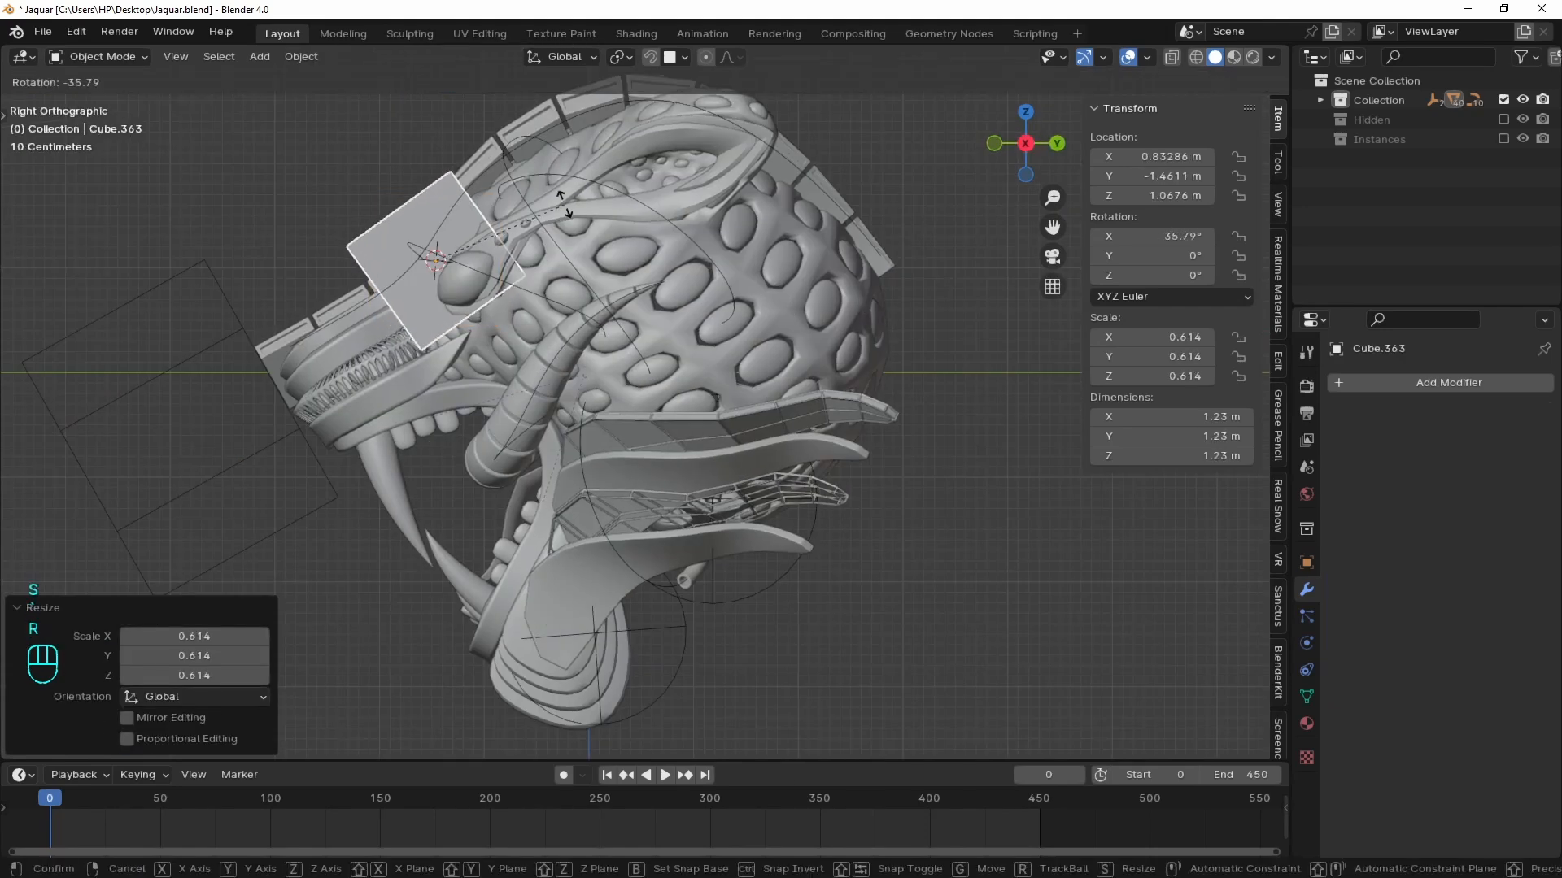
{"action": "left_click", "coordinate": [628, 257]}
{"action": "key", "text": "g"}
{"action": "left_click", "coordinate": [780, 362]}
{"action": "key", "text": "g"}
{"action": "left_click", "coordinate": [773, 353]}
{"action": "key", "text": "r"}
{"action": "left_click", "coordinate": [767, 345]}
{"action": "middle_click_drag", "start_coordinate": [730, 395], "coordinate": [591, 534]}
{"action": "key", "text": "s"}
{"action": "key", "text": "x"}
{"action": "key", "text": "x"}
{"action": "key", "text": "z"}
{"action": "right_click", "coordinate": [755, 388]}
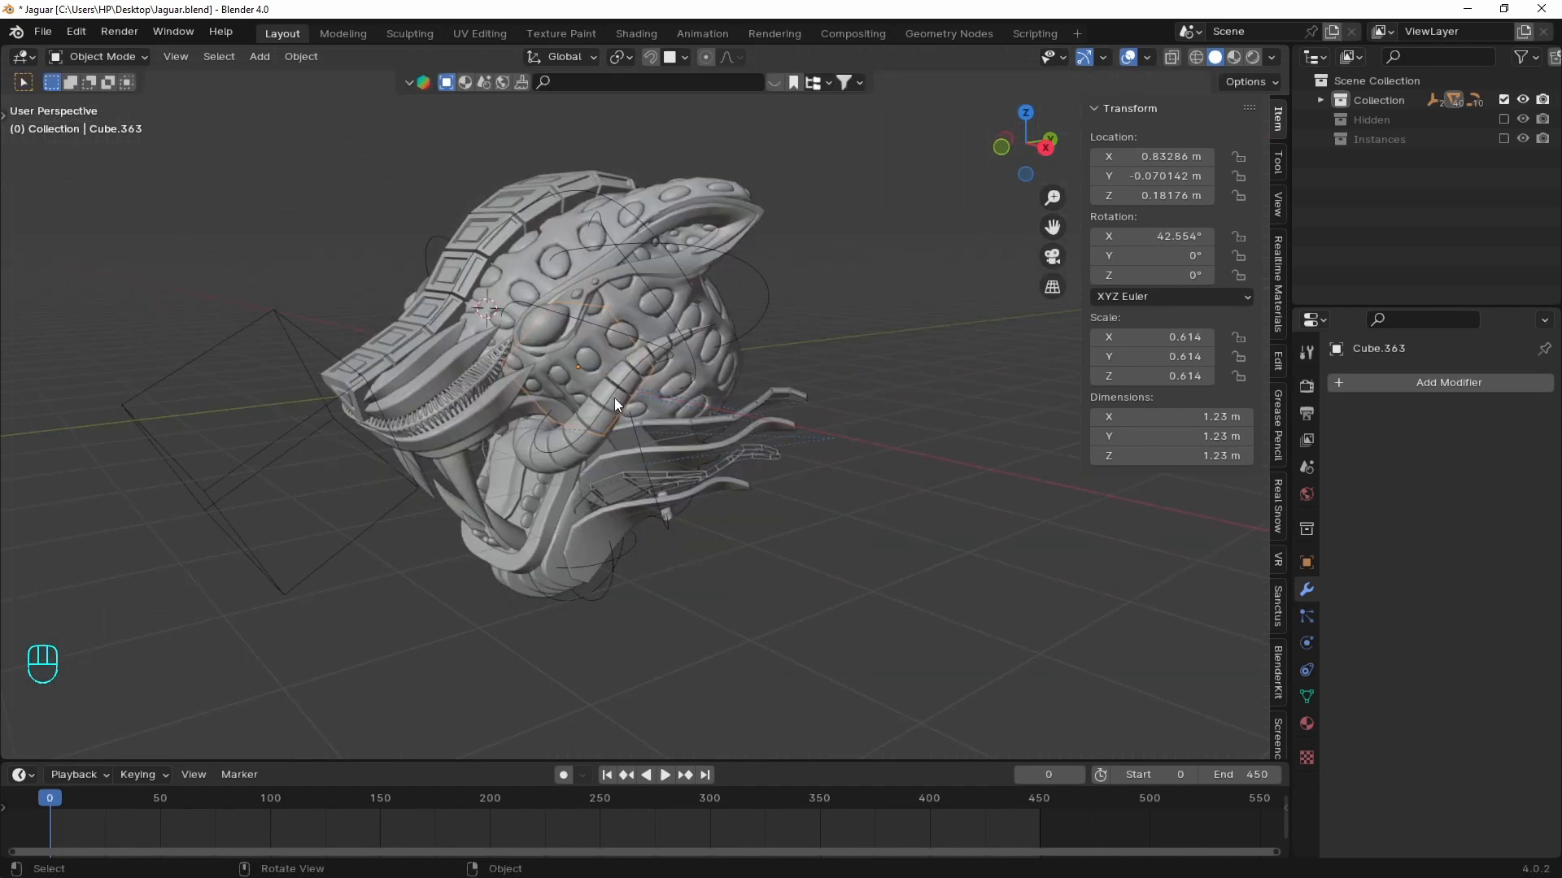
- Isolate the new cube together with the horn and its path in local view
{"action": "middle_click_drag", "start_coordinate": [615, 404], "coordinate": [880, 526]}
{"action": "left_click", "coordinate": [658, 399], "text": "shift"}
{"action": "key", "text": "KP_Divide"}
{"action": "left_click", "coordinate": [716, 383]}
{"action": "key", "text": "Tab"}
{"action": "key", "text": "Tab"}
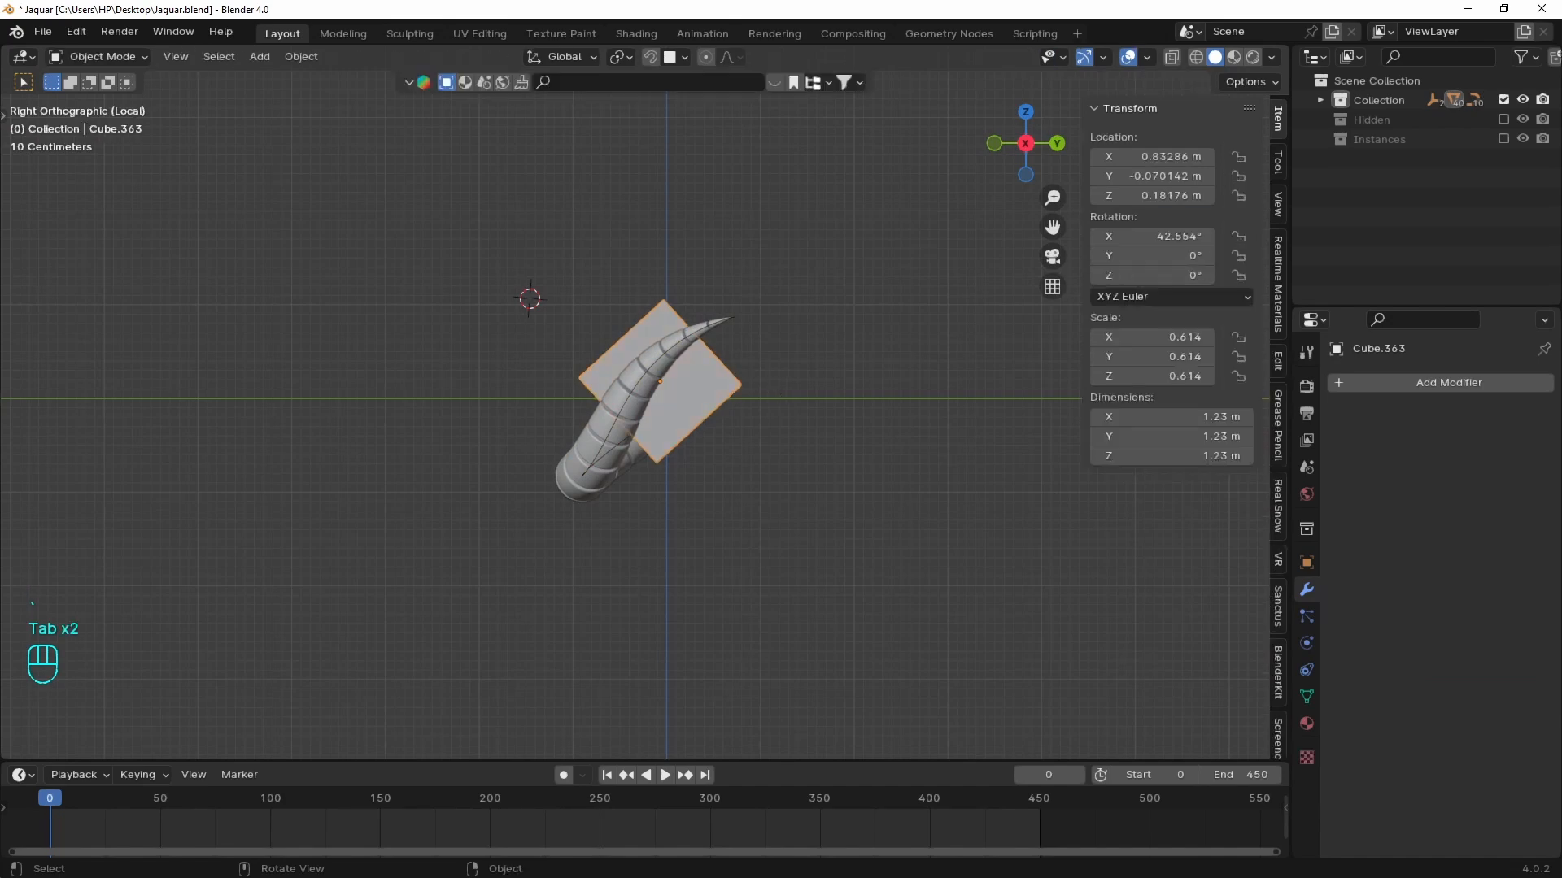
- Lengthen the cube past the horn's tip by moving its end face outward along the local Y axis
{"action": "key", "text": "s"}
{"action": "key", "text": "y"}
{"action": "key", "text": "y"}
{"action": "key", "text": "Tab"}
{"action": "key", "text": "g"}
{"action": "key", "text": "y"}
{"action": "key", "text": "y"}
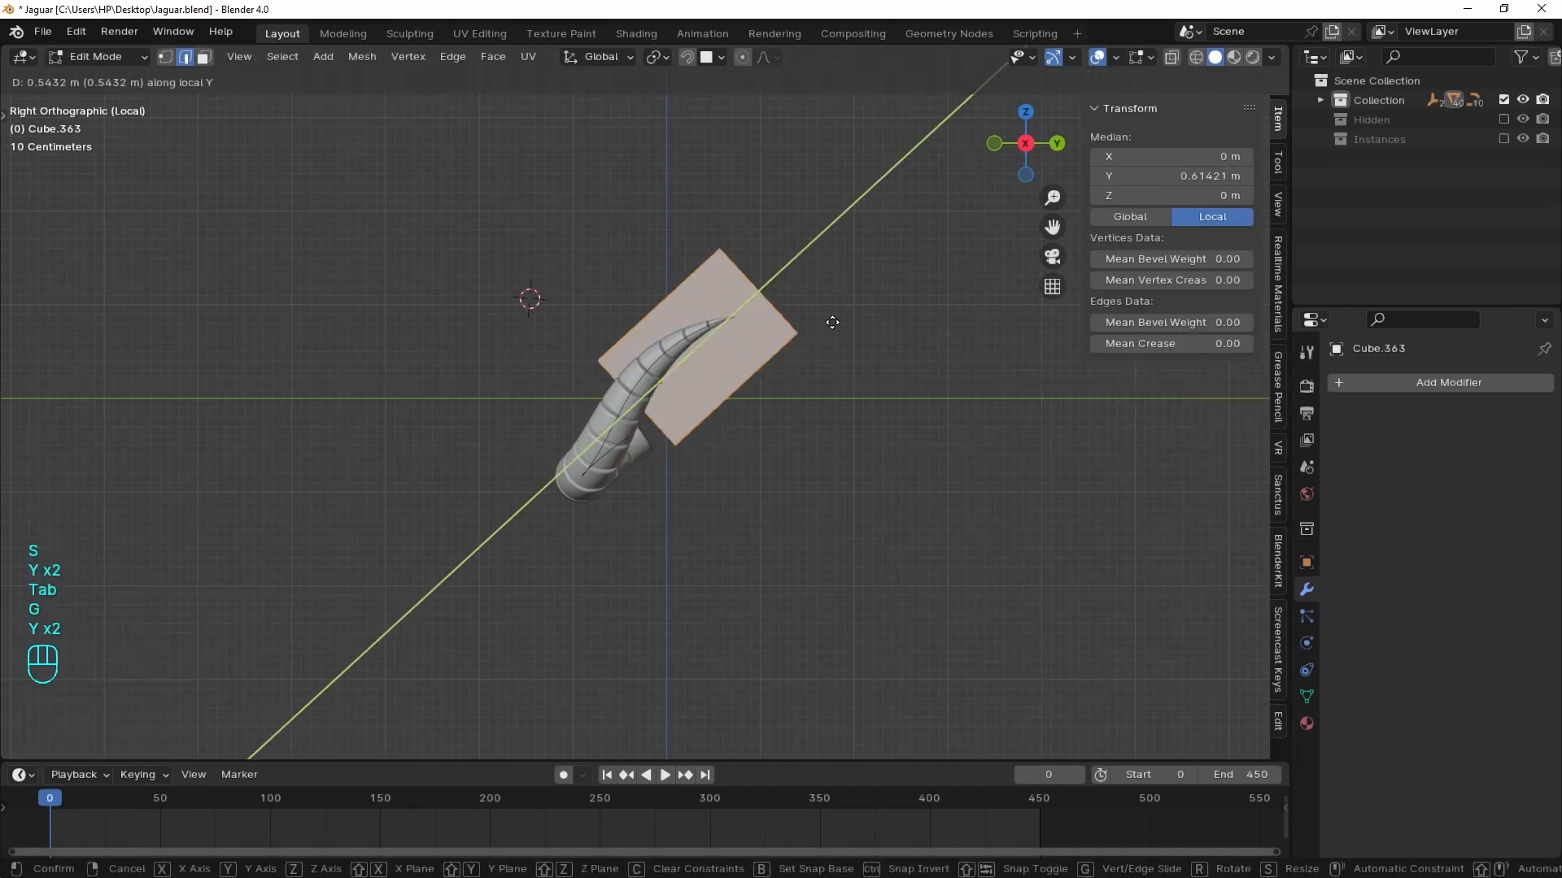
{"action": "left_click", "coordinate": [817, 339]}
{"action": "middle_click_drag", "start_coordinate": [765, 362], "coordinate": [826, 418]}
{"action": "key", "text": "Tab"}
- Extrude two more control points from the base end of the horn path NurbsPath.010 toward the cube and reposition the new end
{"action": "left_click", "coordinate": [696, 462]}
{"action": "key", "text": "Tab"}
{"action": "middle_click_drag", "start_coordinate": [696, 461], "coordinate": [719, 445]}
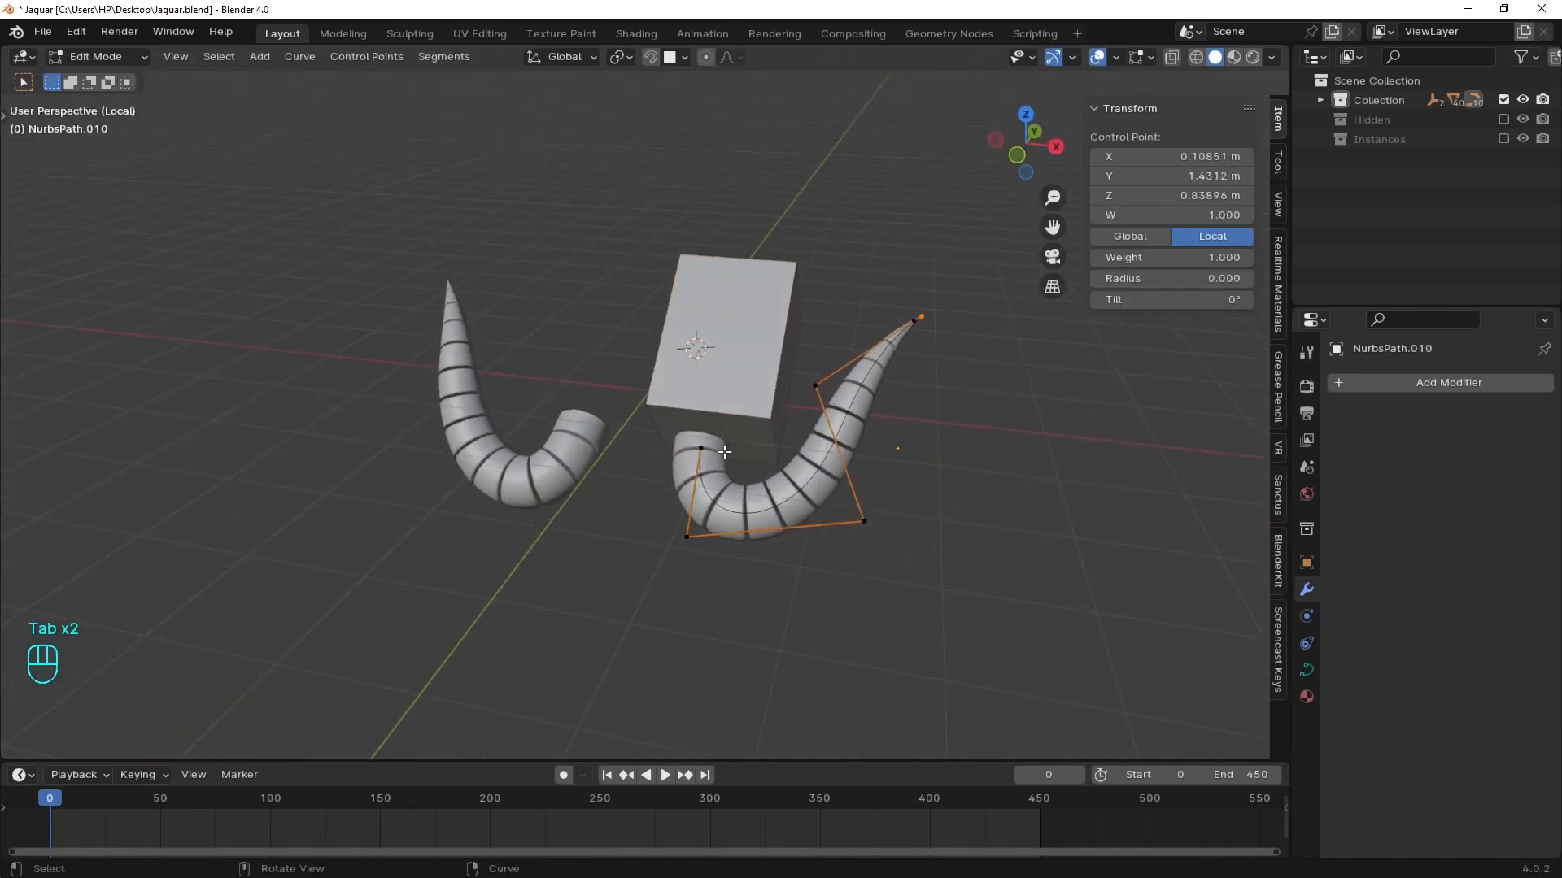
{"action": "left_click", "coordinate": [716, 447]}
{"action": "key", "text": "e"}
{"action": "left_click", "coordinate": [754, 395]}
{"action": "key", "text": "e"}
{"action": "left_click", "coordinate": [763, 299]}
{"action": "key", "text": "grave"}
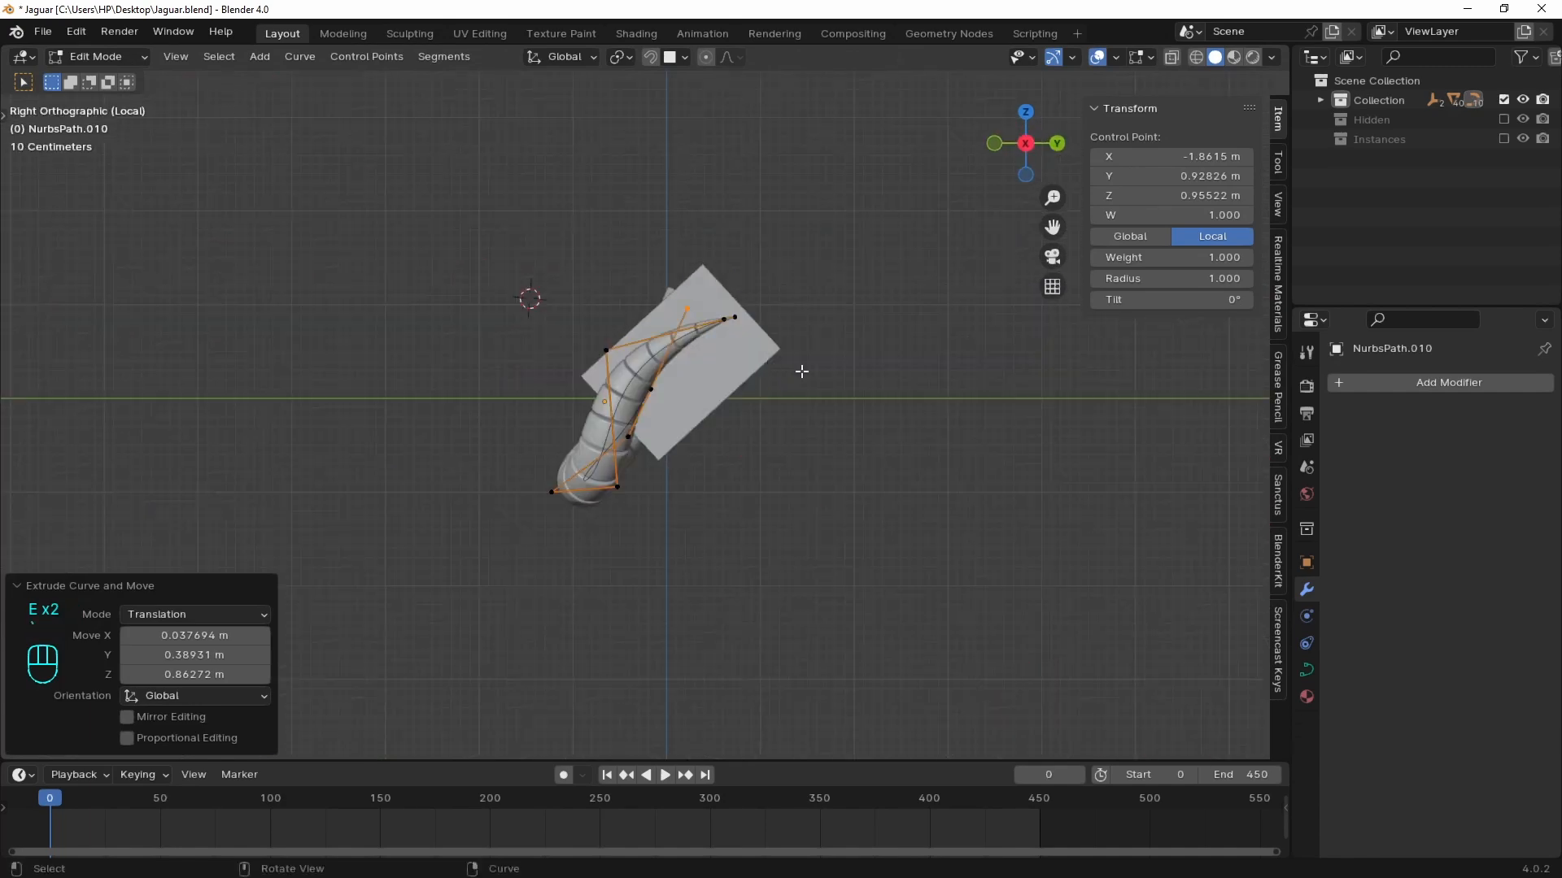
{"action": "key", "text": "g"}
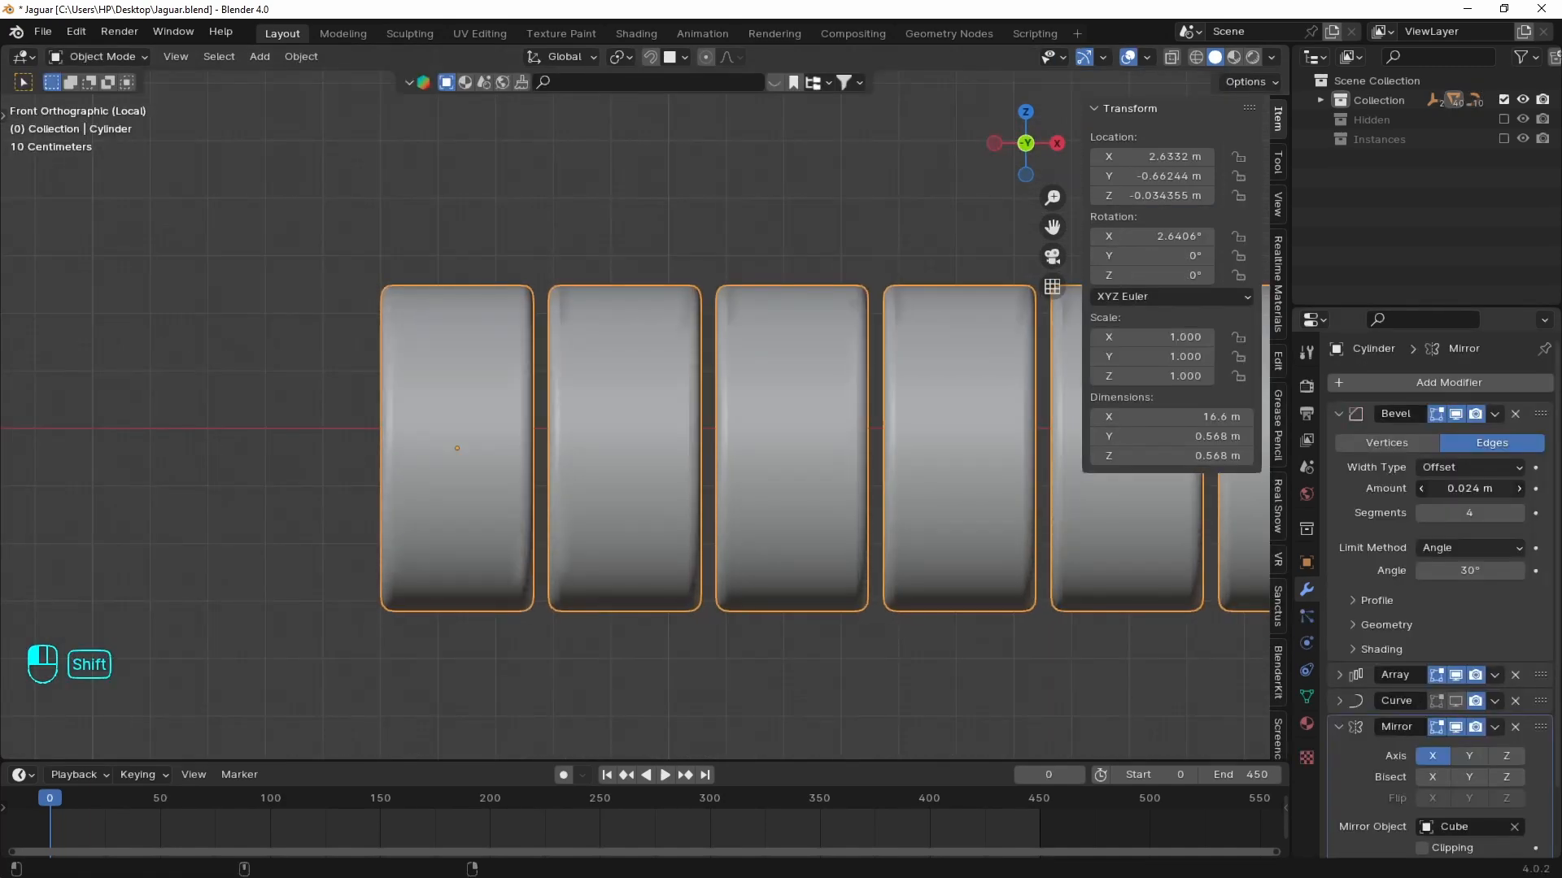
- Set the Bevel amount of the horn's Cylinder to 0.014 m and insert a location keyframe at frame 0
{"action": "left_click_drag", "start_coordinate": [1469, 488], "coordinate": [1488, 488], "text": "shift"}
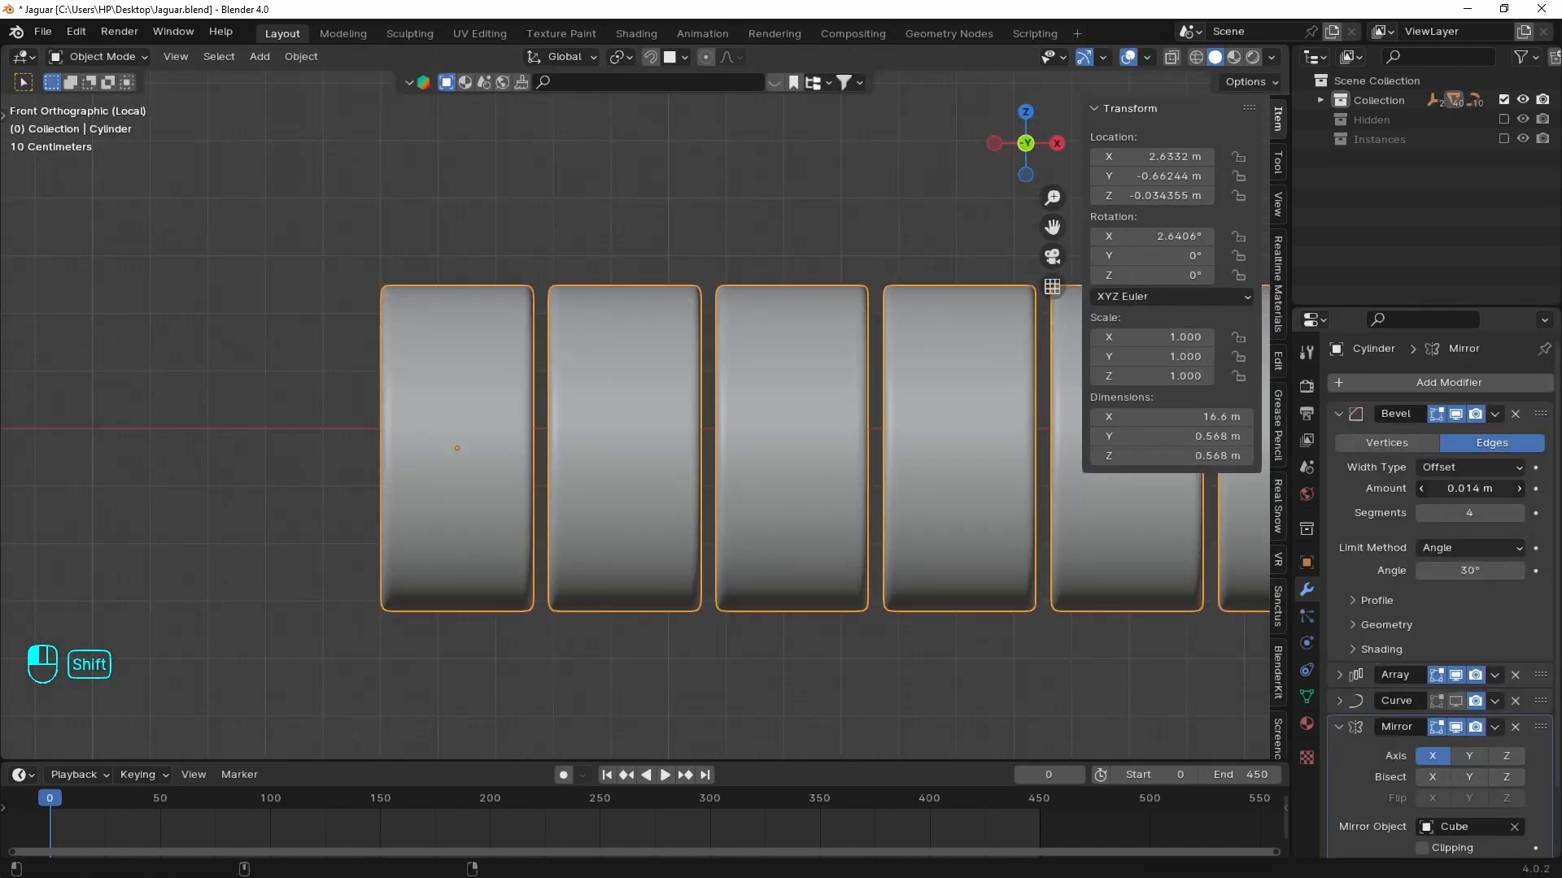
{"action": "left_click", "coordinate": [1340, 414]}
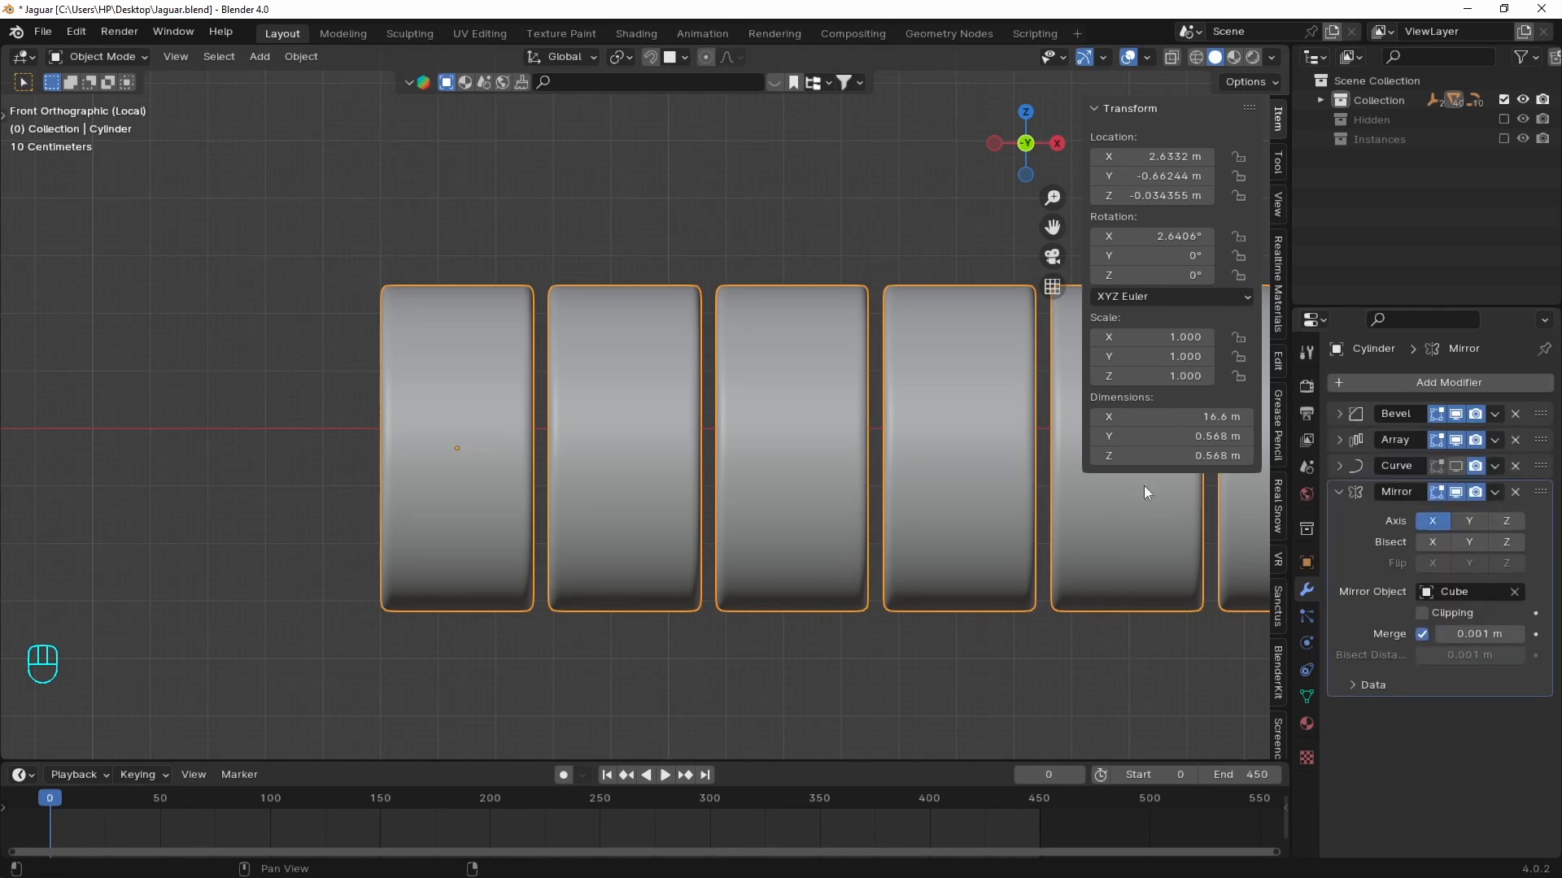
{"action": "key", "text": "i"}
{"action": "left_click", "coordinate": [540, 394]}
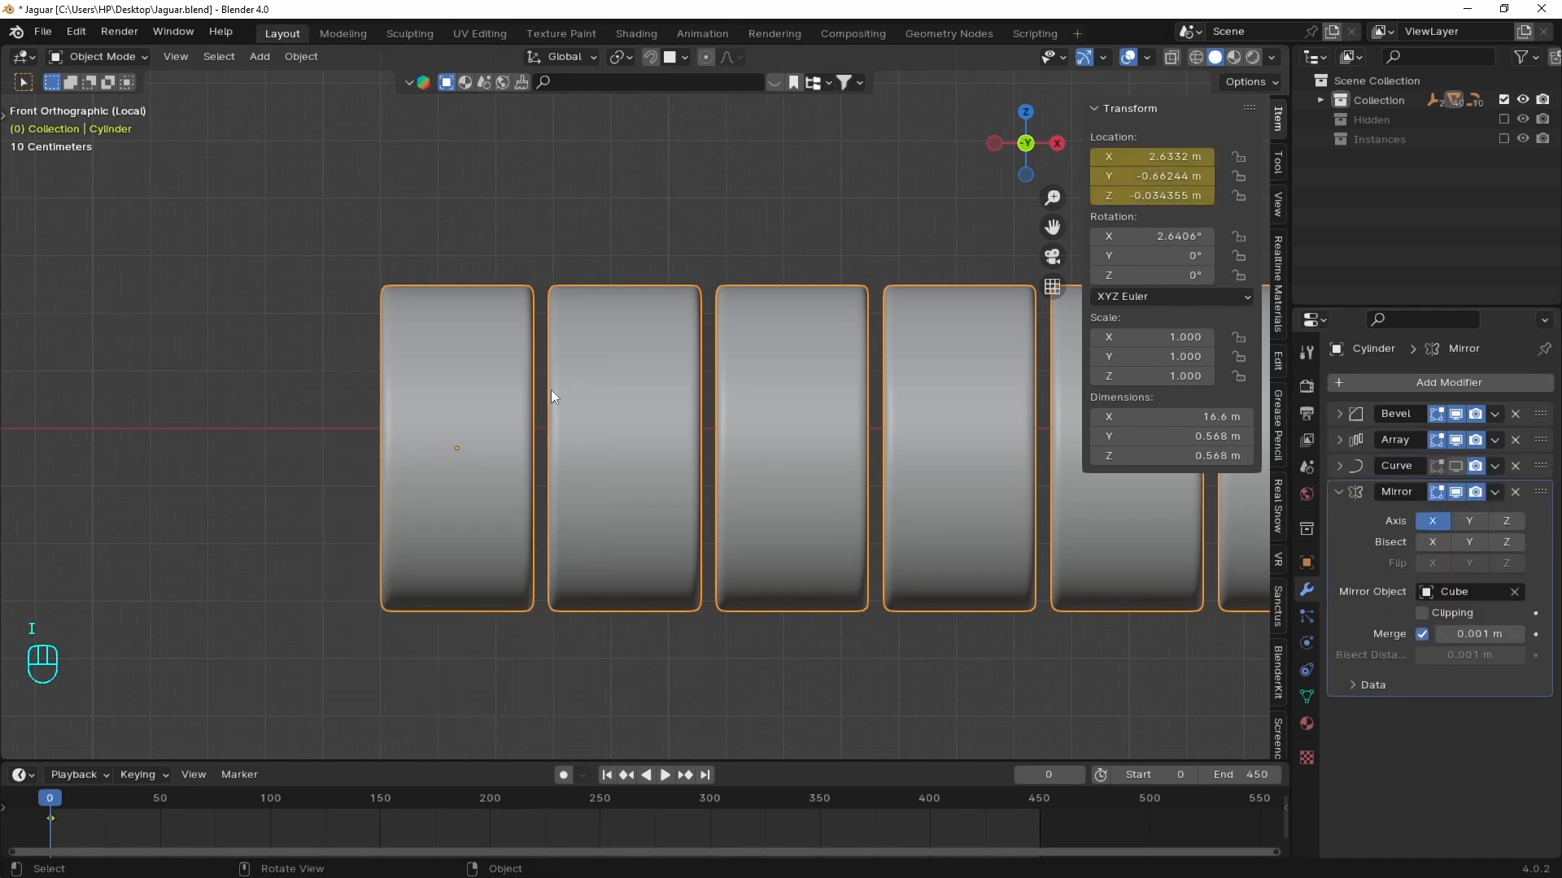
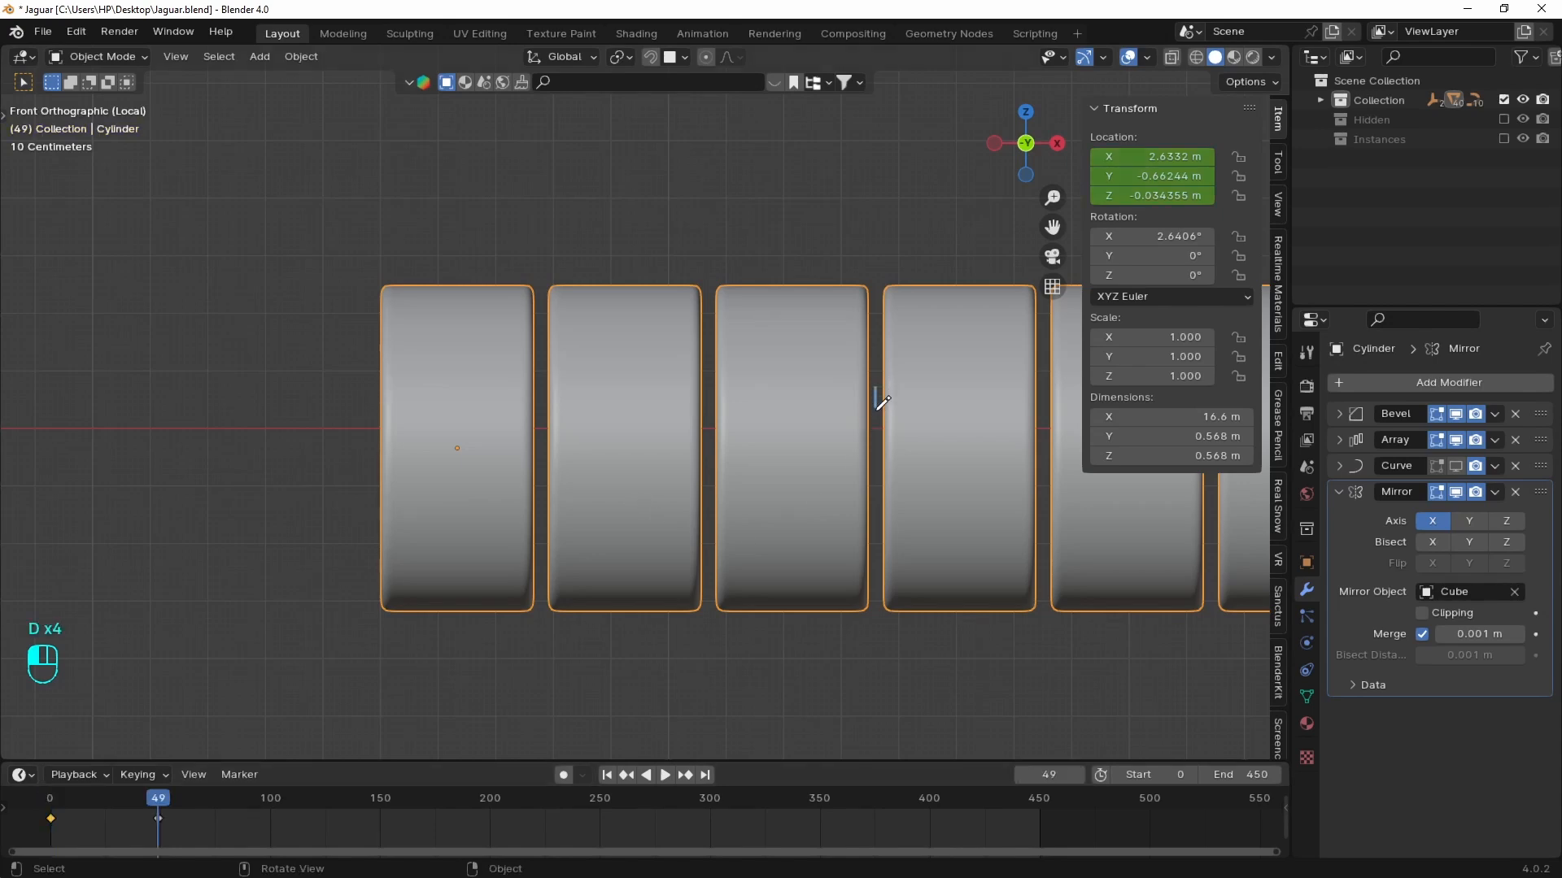
- At frame 49, move the Cylinder about 0.86 m along X to the annotated mark between its third and fourth segments and insert a location keyframe
{"action": "left_click", "coordinate": [832, 444]}
{"action": "key", "text": "g"}
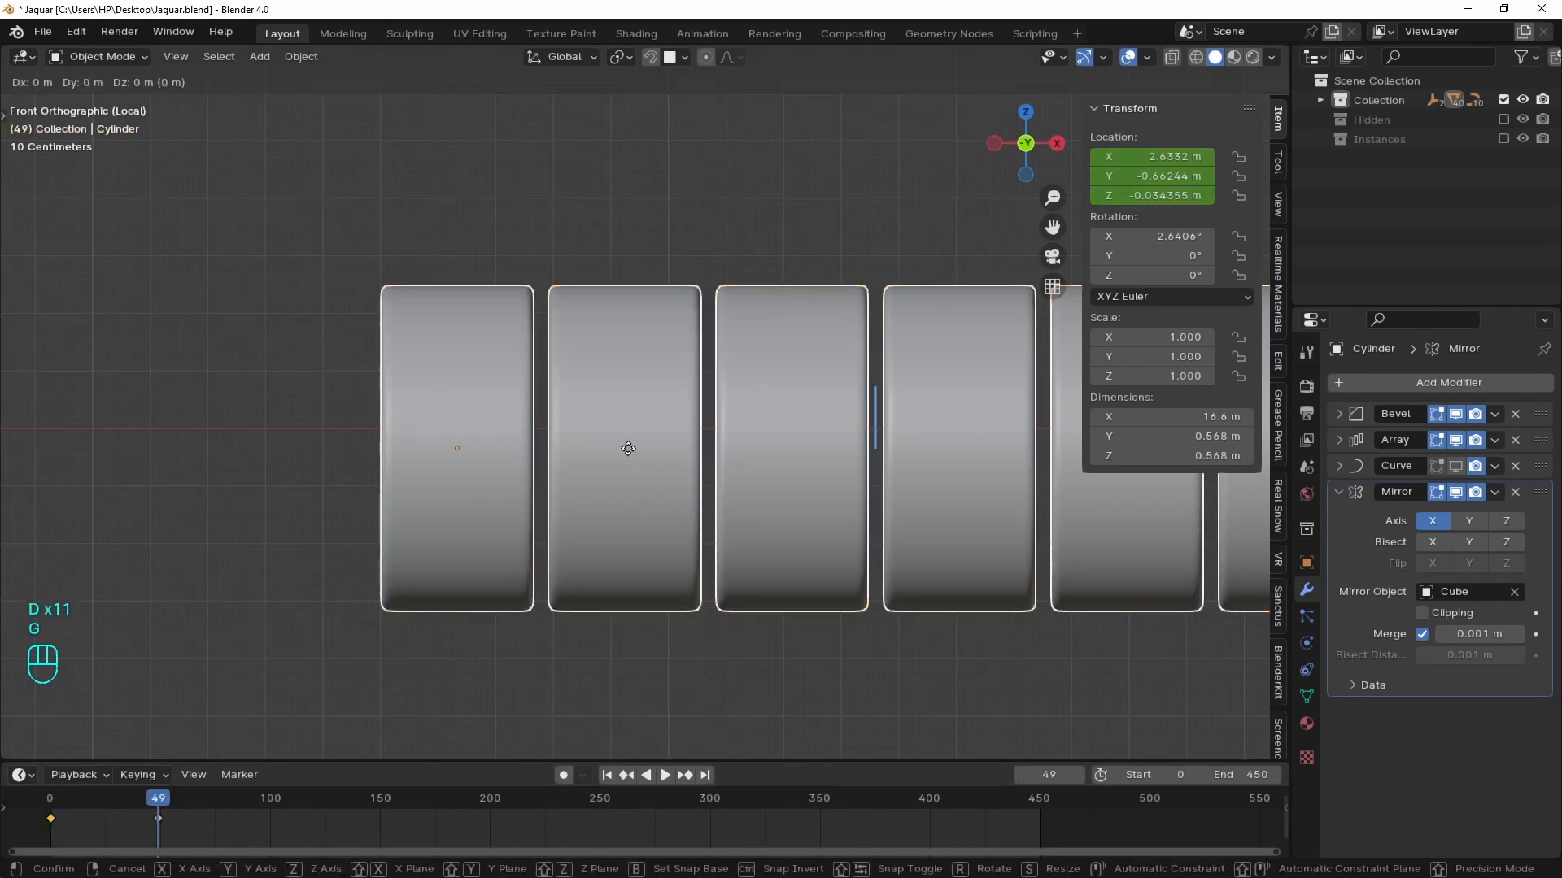
{"action": "key", "text": "x"}
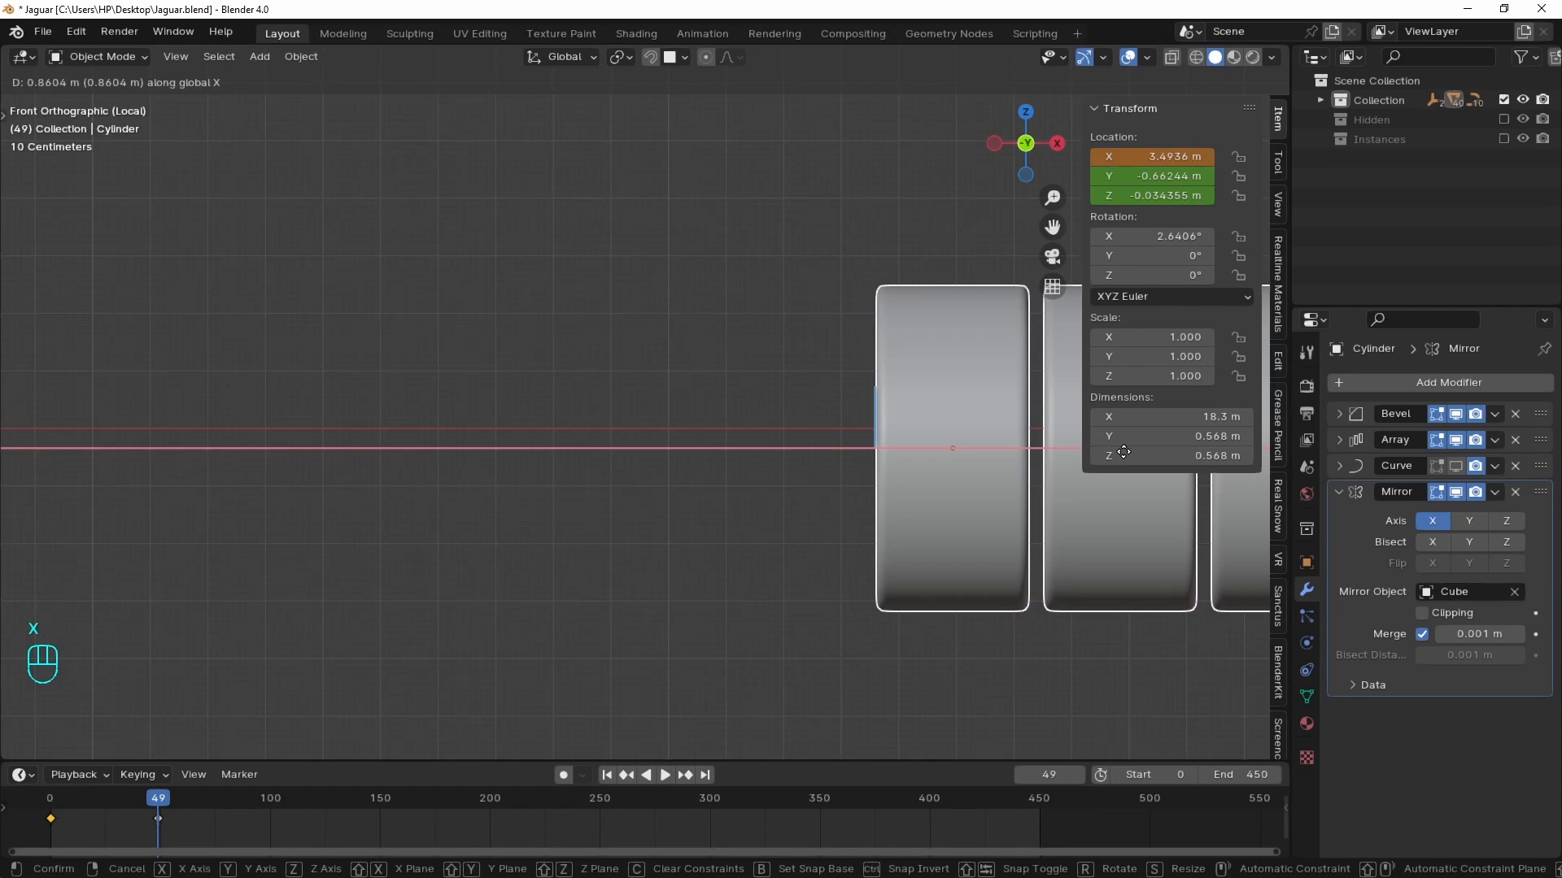
{"action": "left_click", "coordinate": [1123, 451]}
{"action": "key", "text": "i"}
{"action": "left_click", "coordinate": [664, 289]}
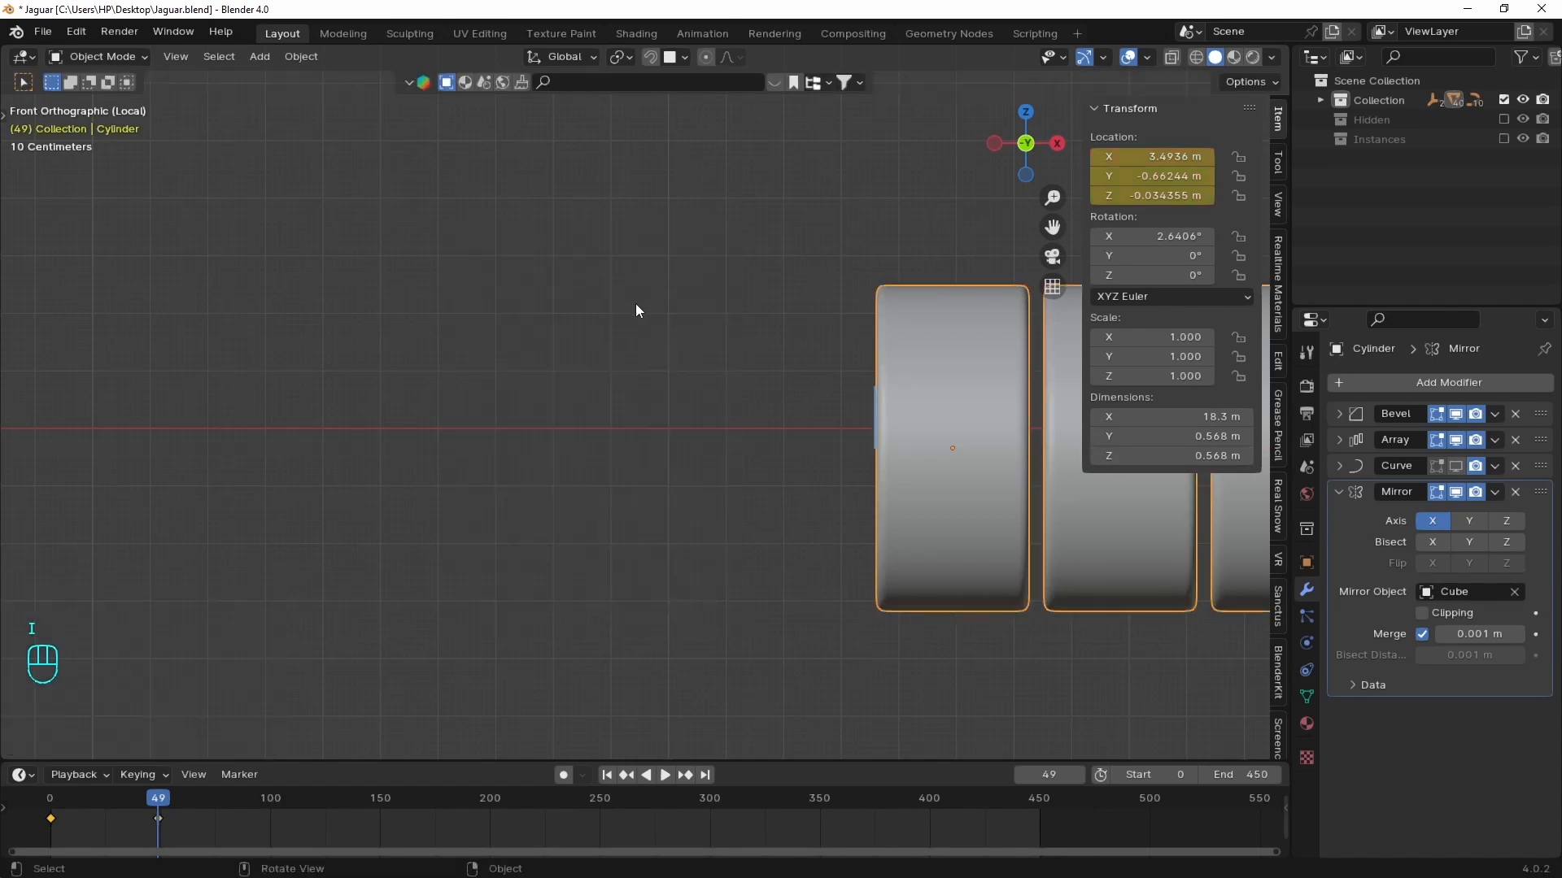
- Play the animation from frame 0 to check how the horn segments move along X
{"action": "key", "text": "space"}
{"action": "key", "text": "space"}
{"action": "left_click", "coordinate": [47, 795]}
{"action": "key", "text": "space"}
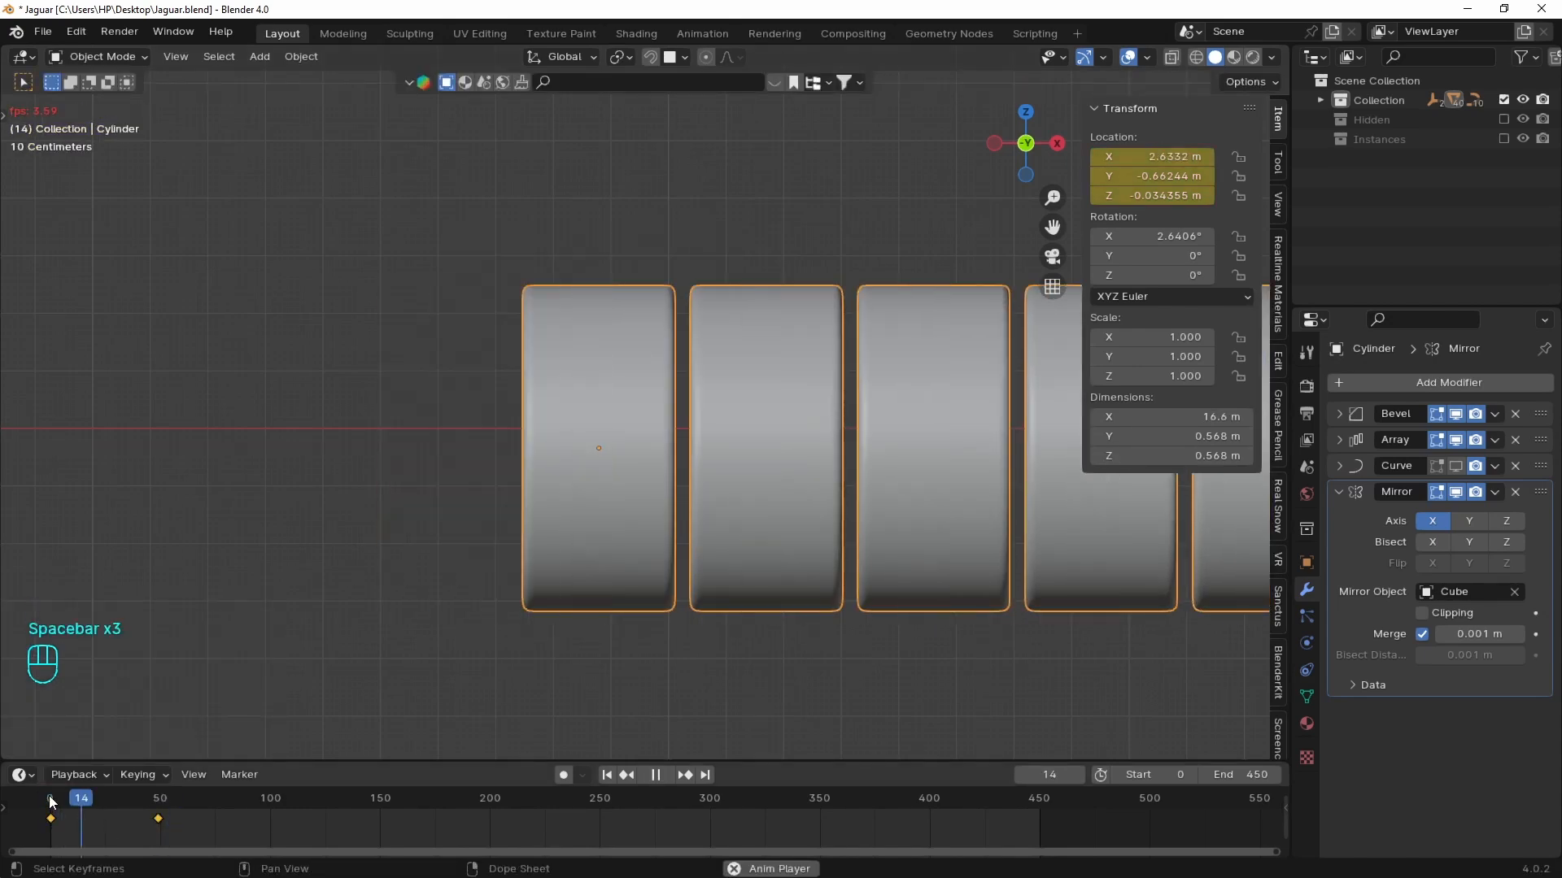
{"action": "key", "text": "space"}
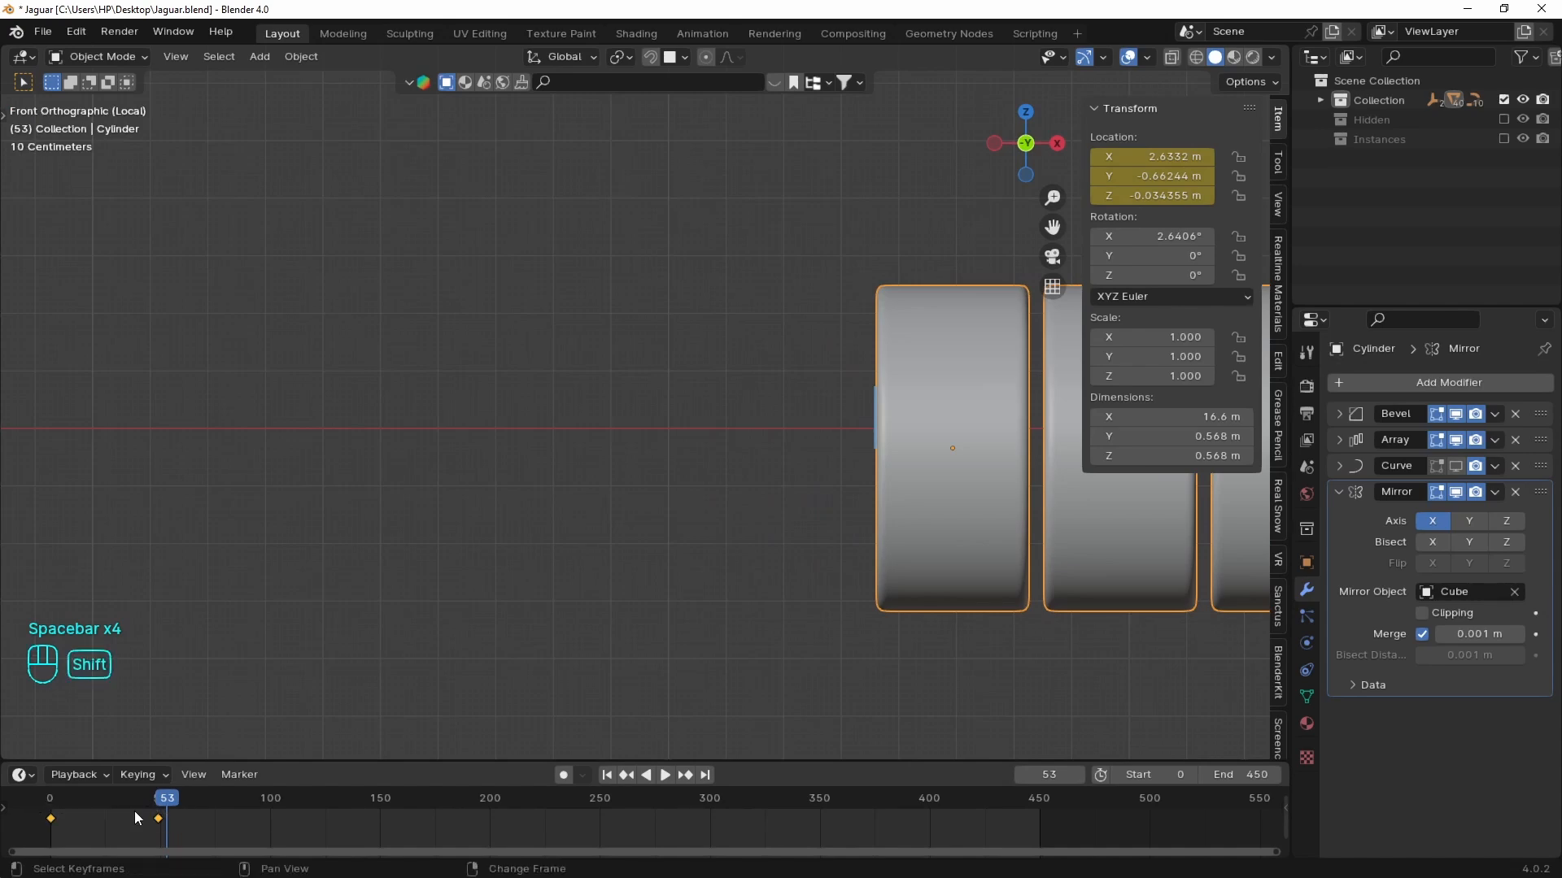
- Duplicate the Cylinder's two location keyframes to start at frame 50 and play the animation
{"action": "key", "text": "shift+d"}
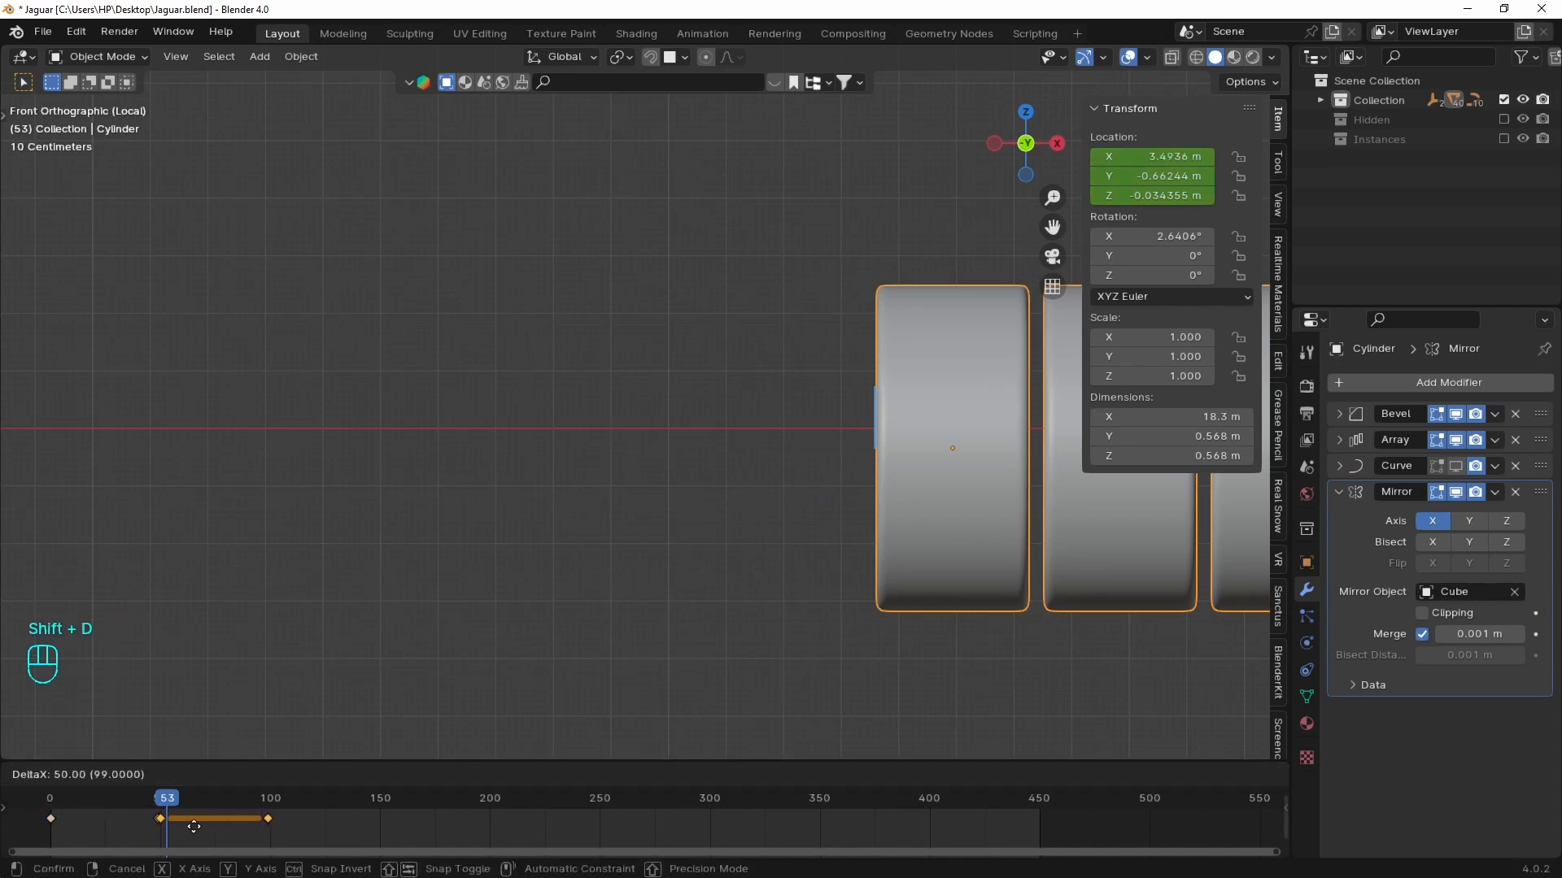
{"action": "left_click", "coordinate": [195, 828]}
{"action": "key", "text": "space"}
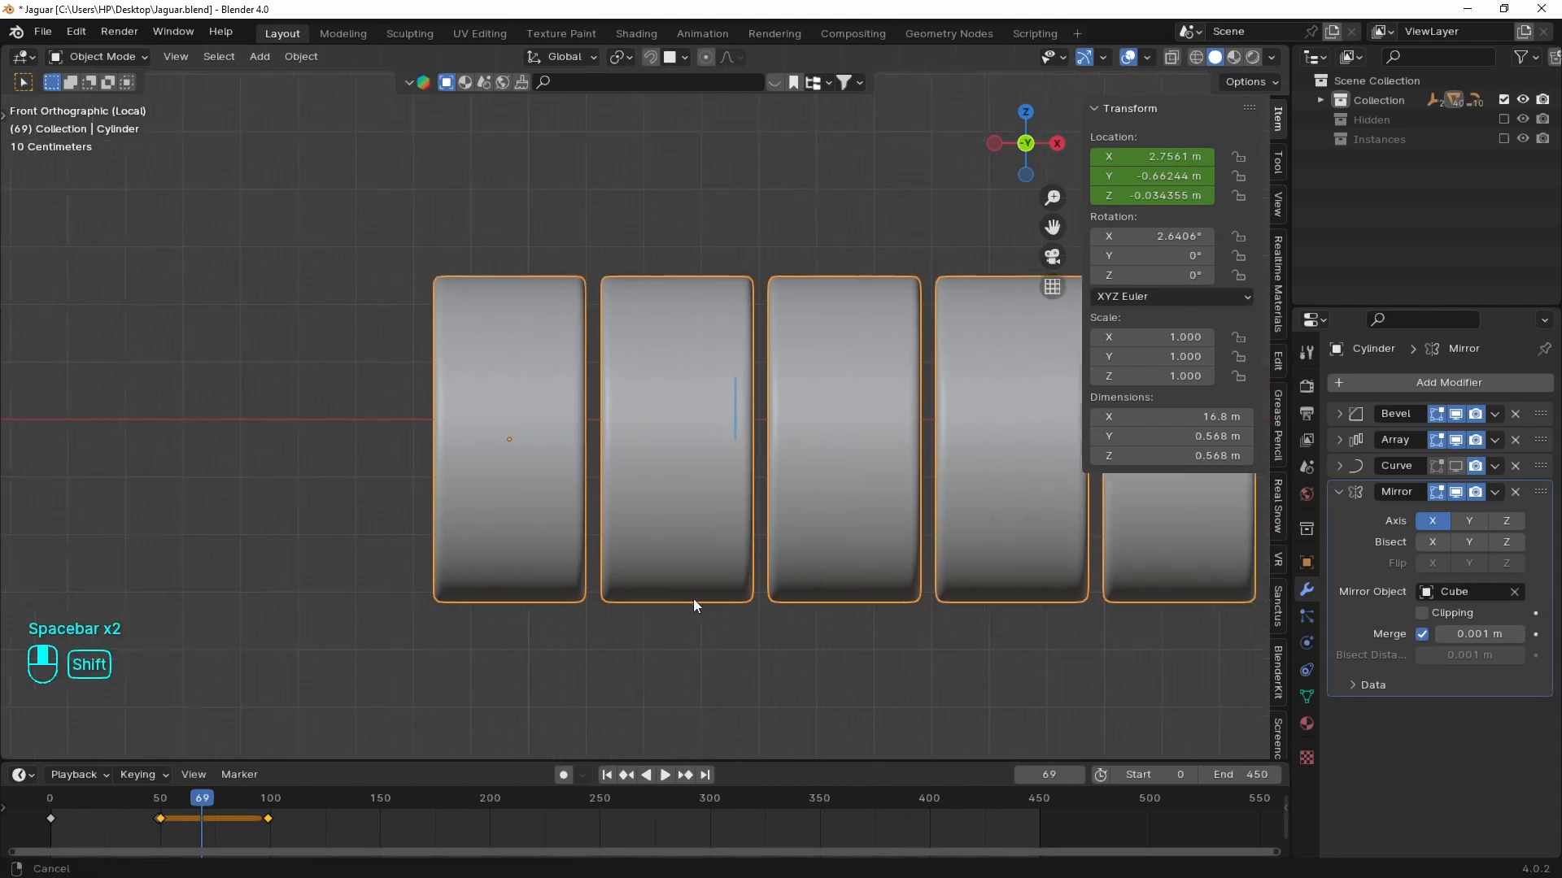
- Step back and forth through the frames around 49 and 50 to examine whether the segments line up at the loop seam
{"action": "left_click", "coordinate": [153, 800]}
{"action": "key", "text": "Right"}
{"action": "key", "text": "Right"}
{"action": "key", "text": "Right"}
{"action": "key", "text": "Right"}
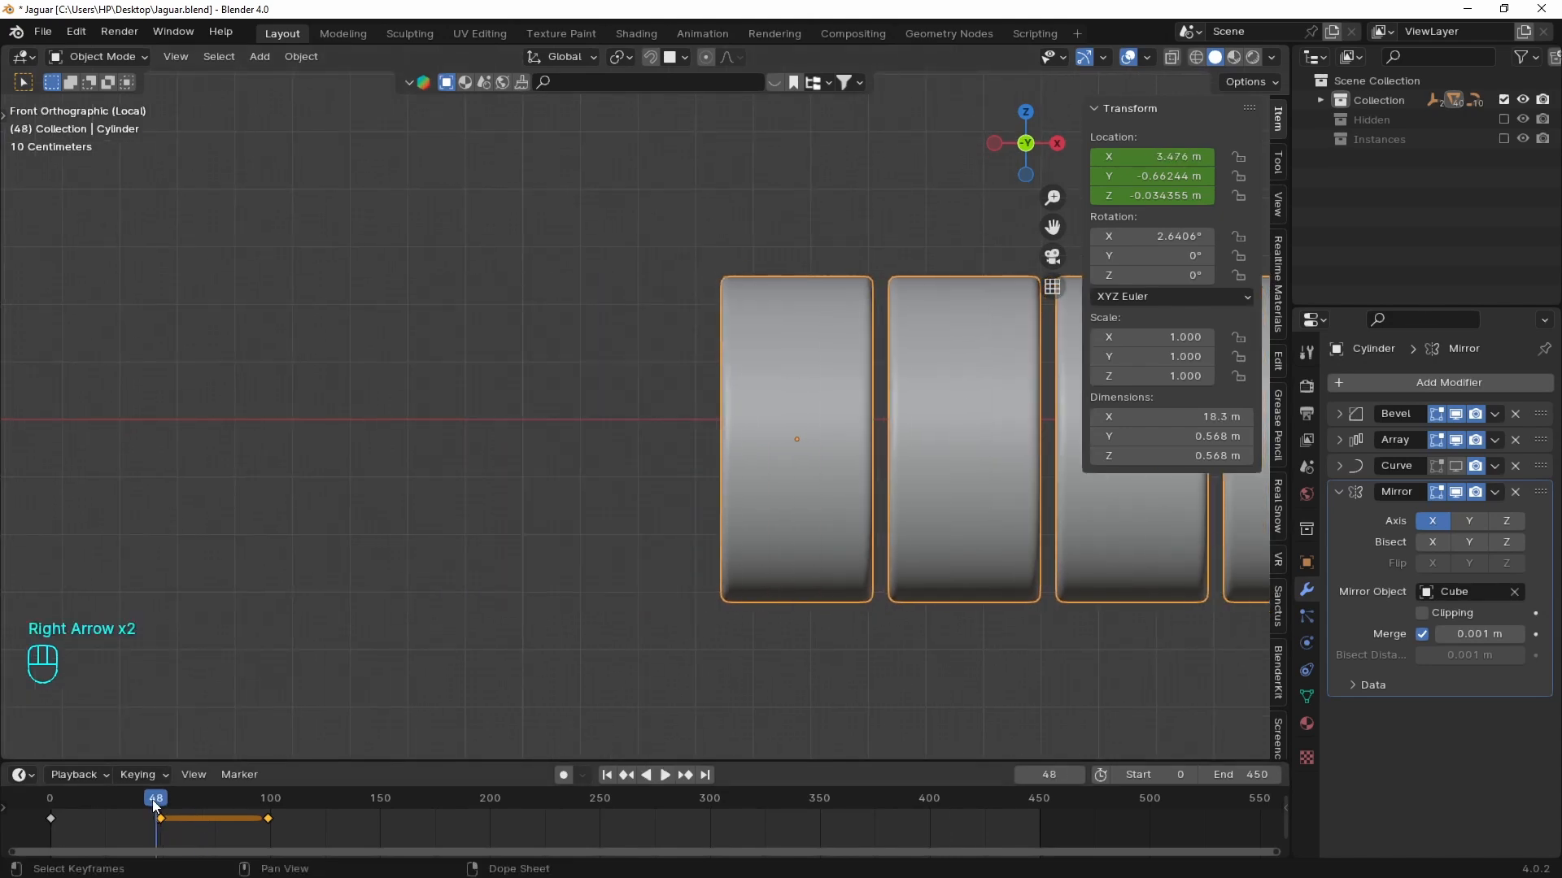
{"action": "key", "text": "Left"}
{"action": "key", "text": "Right"}
{"action": "key", "text": "Left"}
{"action": "key", "text": "Right"}
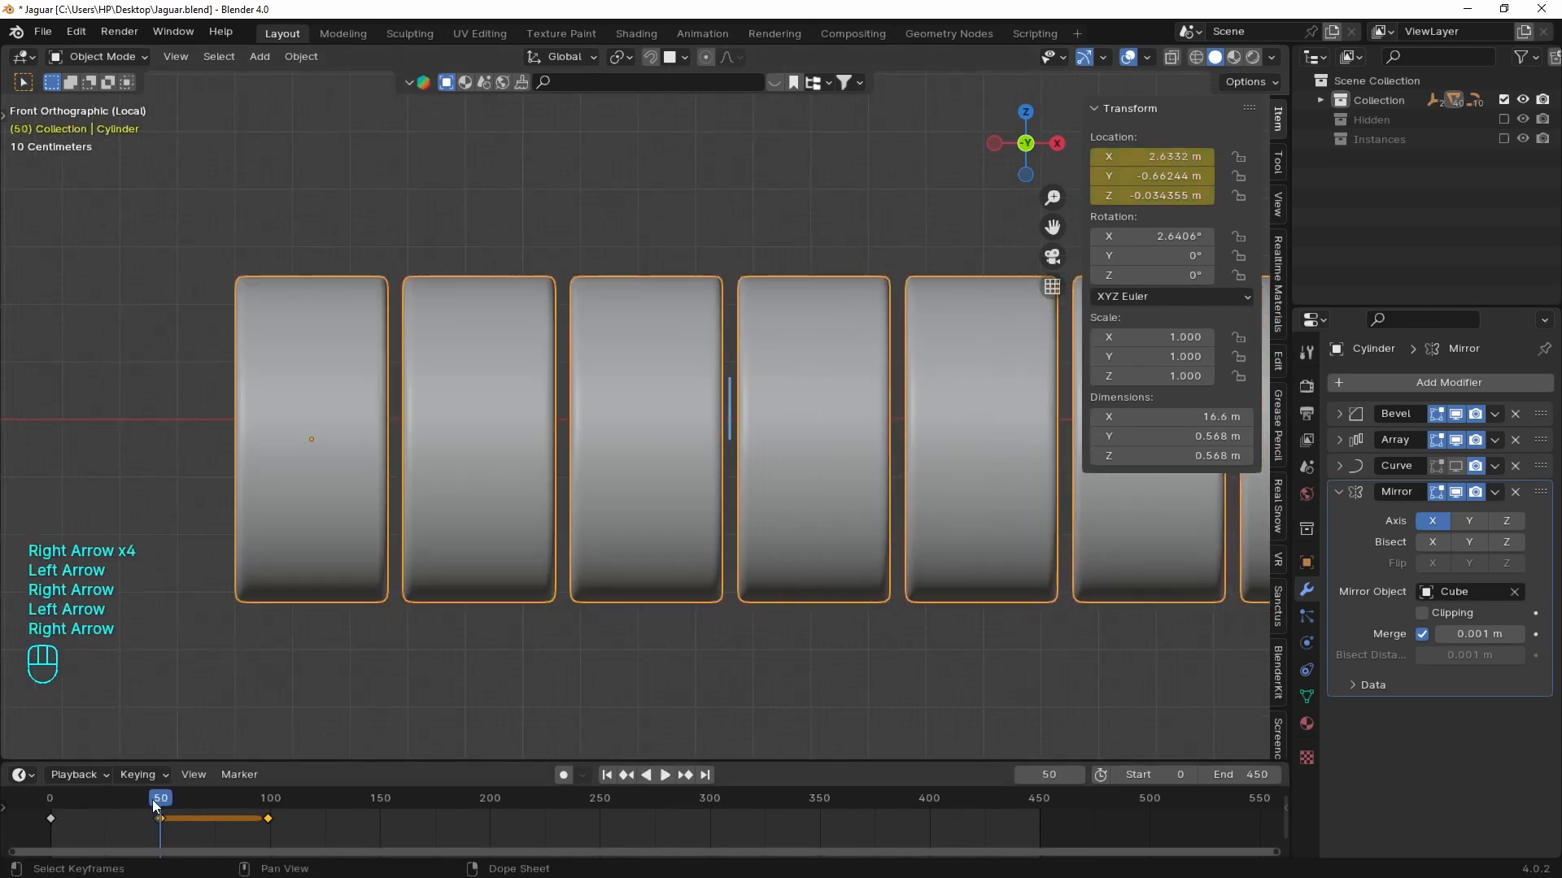
{"action": "key", "text": "Right"}
{"action": "key", "text": "Left"}
{"action": "key", "text": "Left"}
{"action": "key", "text": "Right"}
{"action": "key", "text": "Right"}
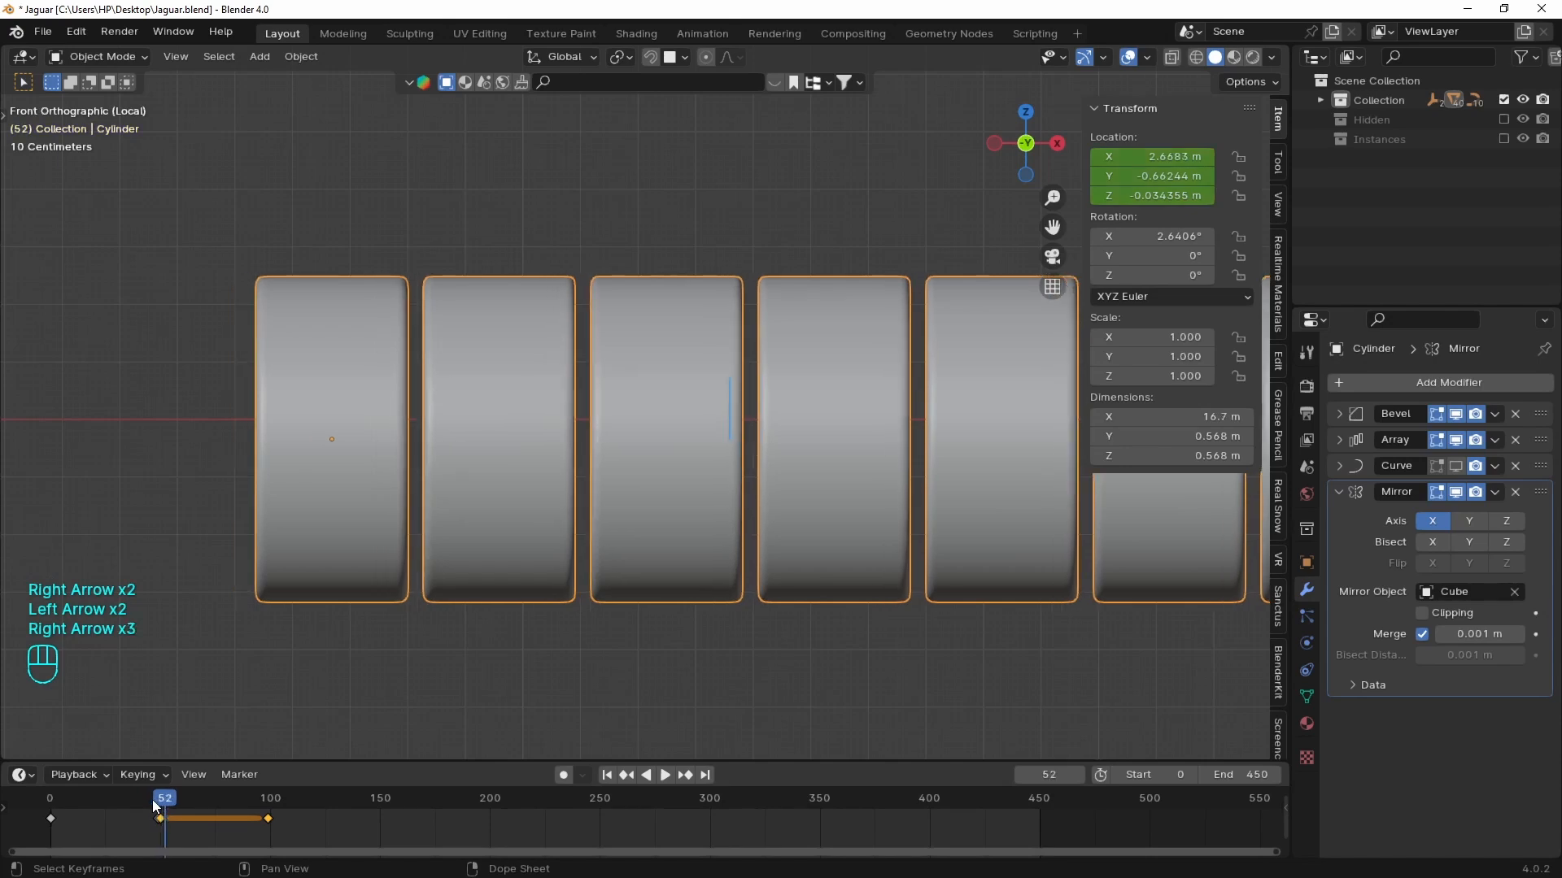
{"action": "key", "text": "Right"}
{"action": "key", "text": "Left"}
{"action": "key", "text": "Left"}
{"action": "key", "text": "Left"}
{"action": "key", "text": "Right"}
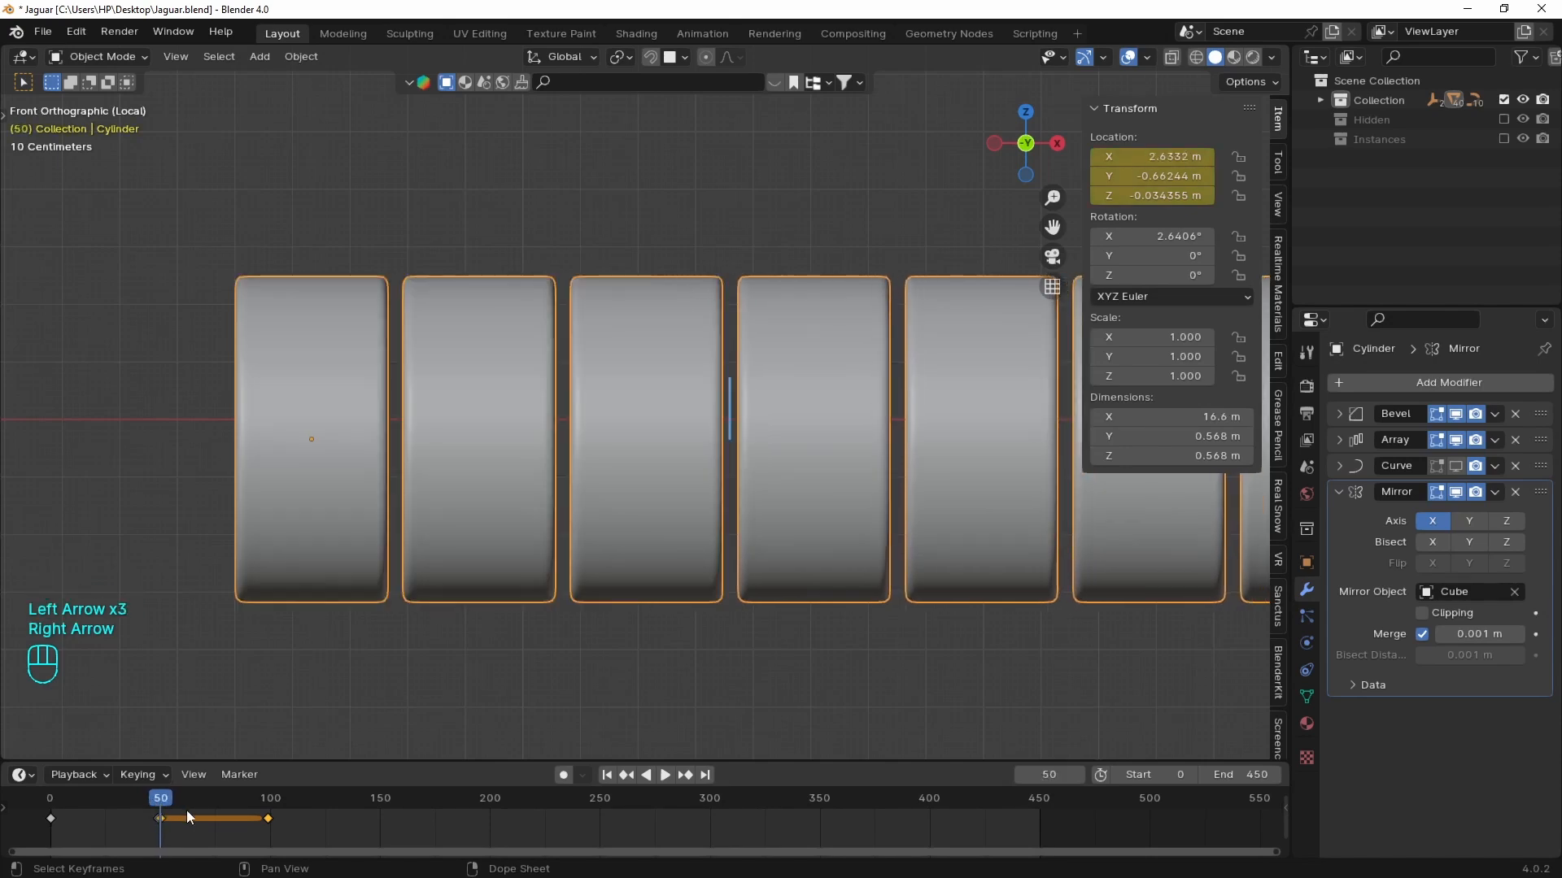
{"action": "key", "text": "Left"}
{"action": "key", "text": "Right"}
{"action": "key", "text": "Right"}
{"action": "key", "text": "Left"}
{"action": "key", "text": "Left"}
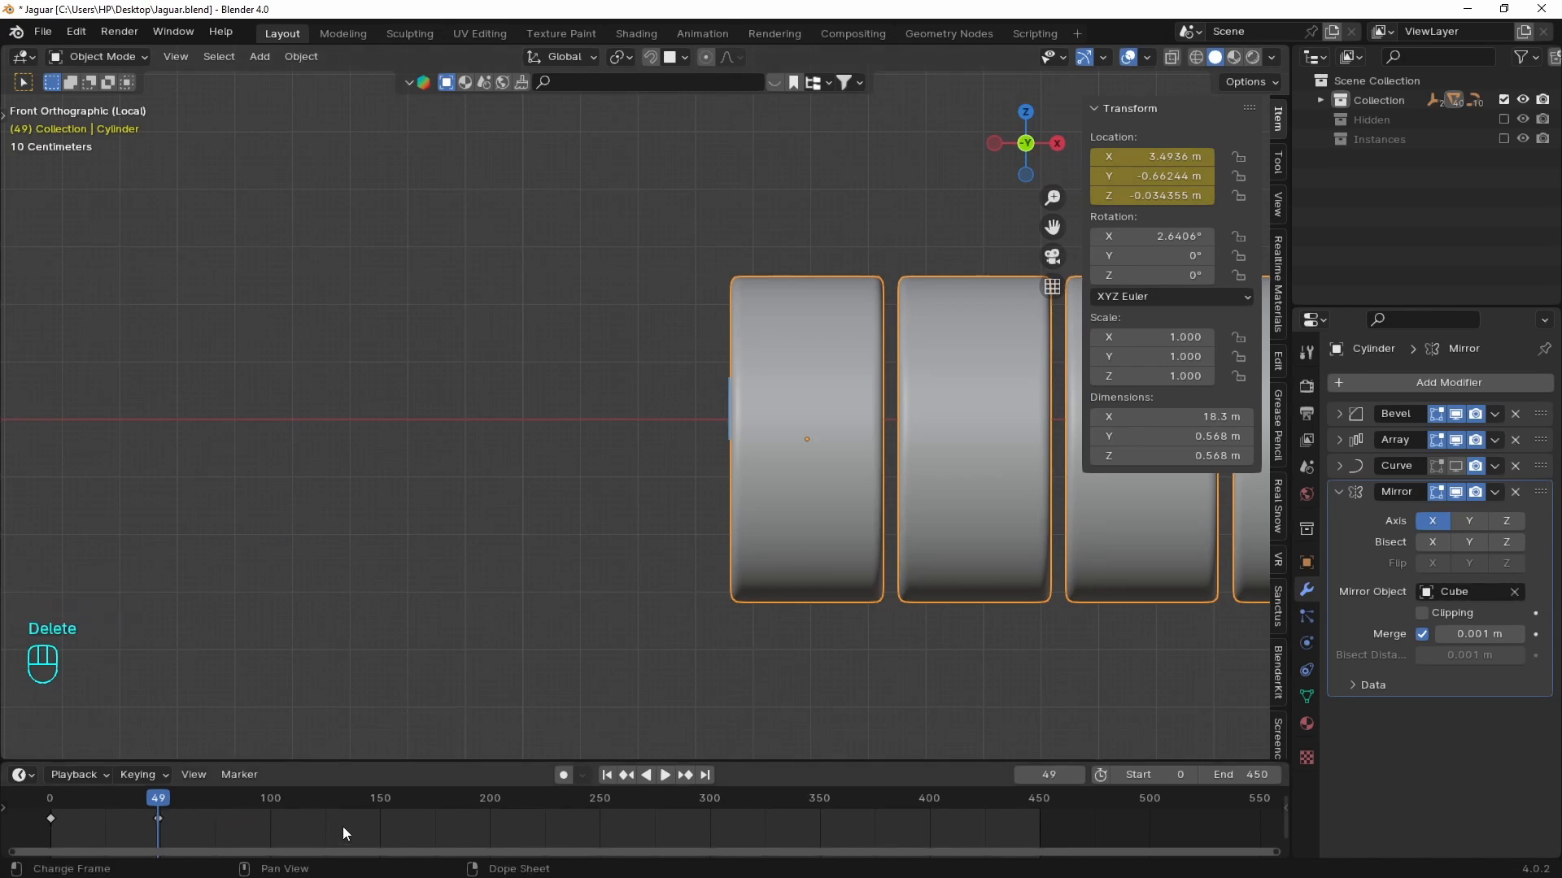
- At frame 49, nudge the Cylinder along X to 3.4978 m and insert a new location keyframe
{"action": "key", "text": "g"}
{"action": "key", "text": "x"}
{"action": "left_click", "coordinate": [831, 423]}
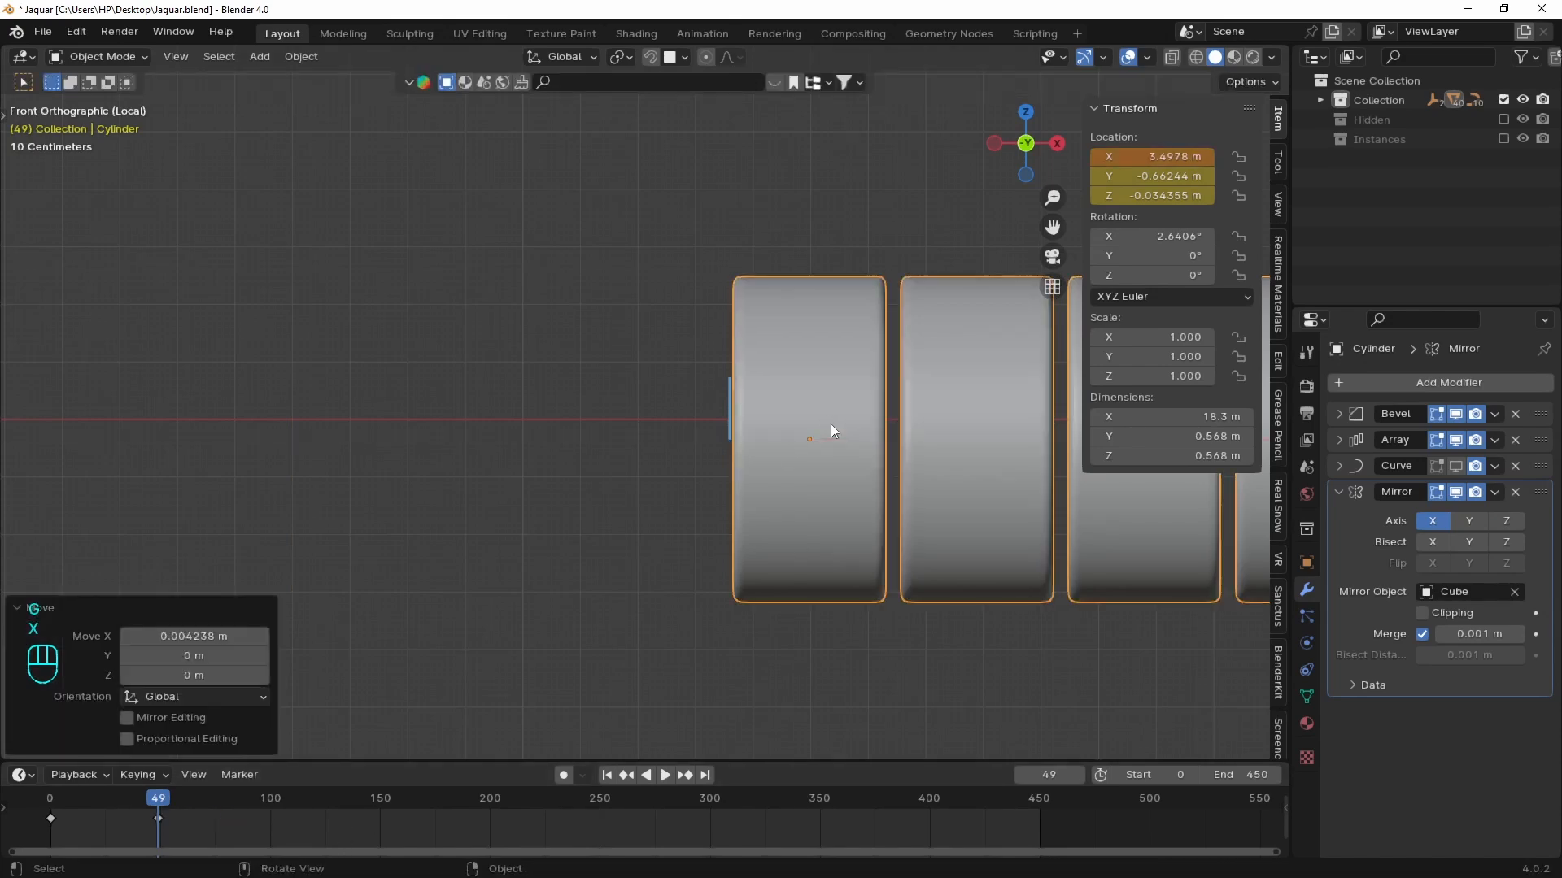
{"action": "key", "text": "i"}
{"action": "left_click", "coordinate": [831, 423]}
- Duplicate the keyframes at frames 0 and 49 so the copies run from frame 50 to 99
{"action": "left_click_drag", "start_coordinate": [78, 833], "coordinate": [41, 811]}
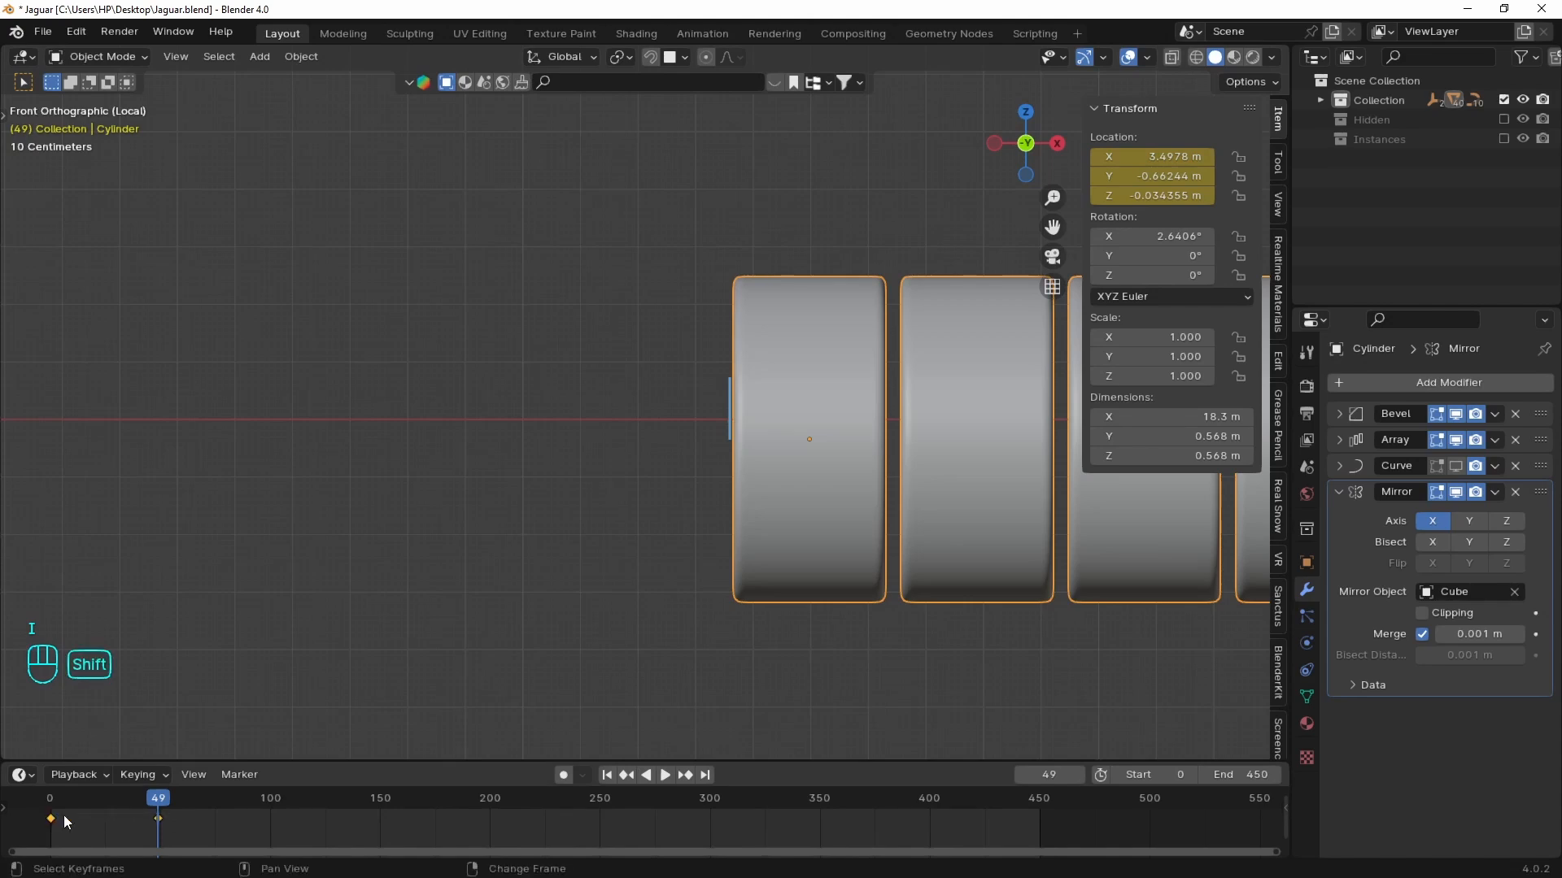
{"action": "key", "text": "shift+d"}
{"action": "left_click", "coordinate": [173, 826]}
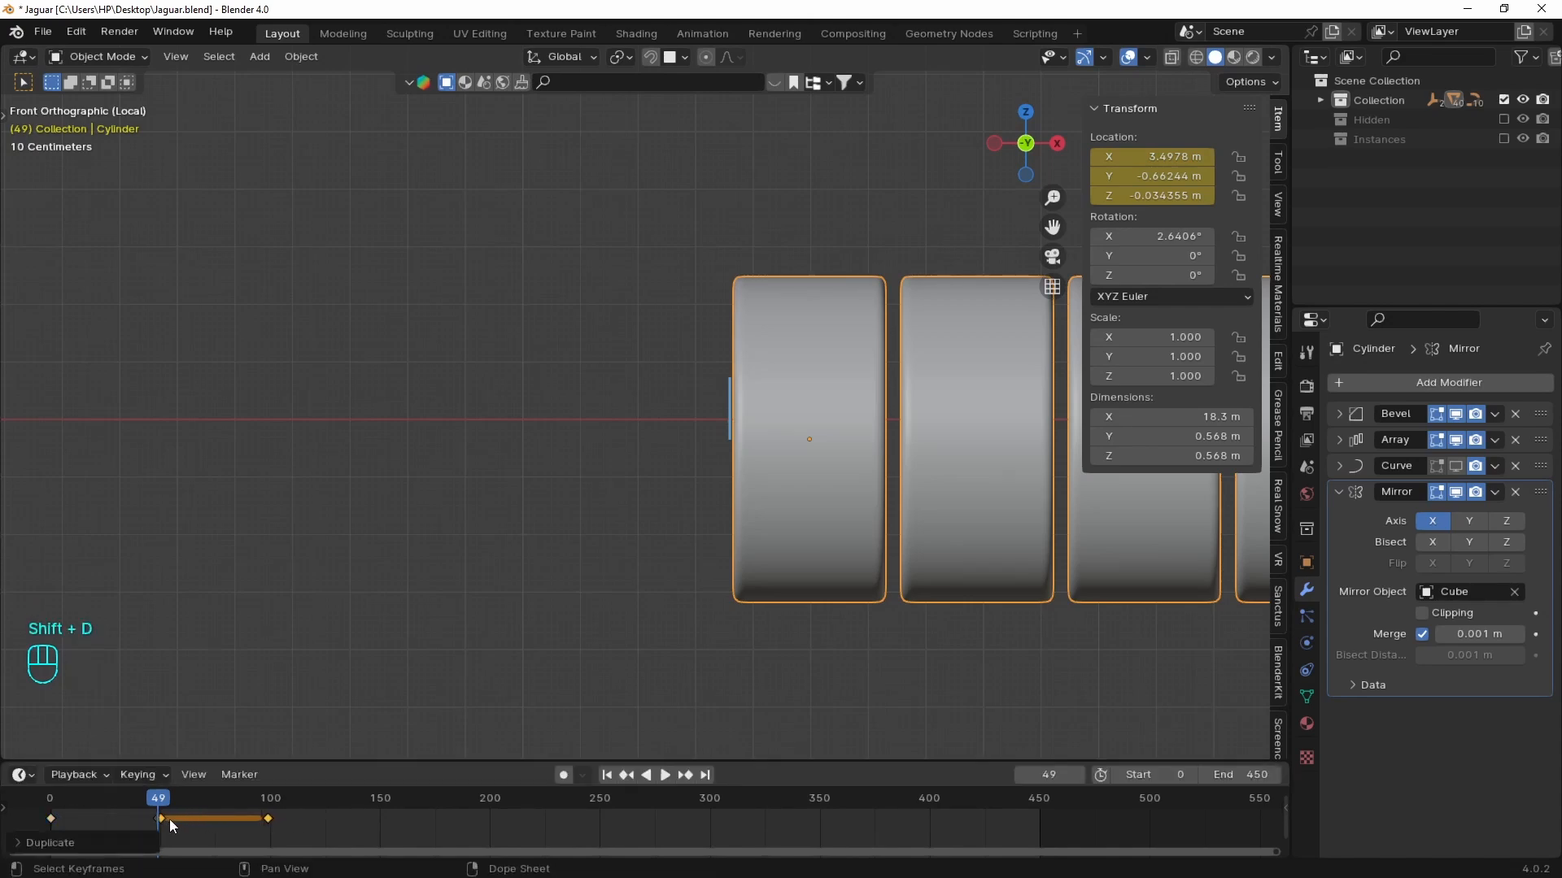
- Step back and forth through frames 48 to 51 to examine the Cylinder segments' alignment at the loop seam
{"action": "key", "text": "Right"}
{"action": "key", "text": "Left"}
{"action": "key", "text": "Right"}
{"action": "key", "text": "Right"}
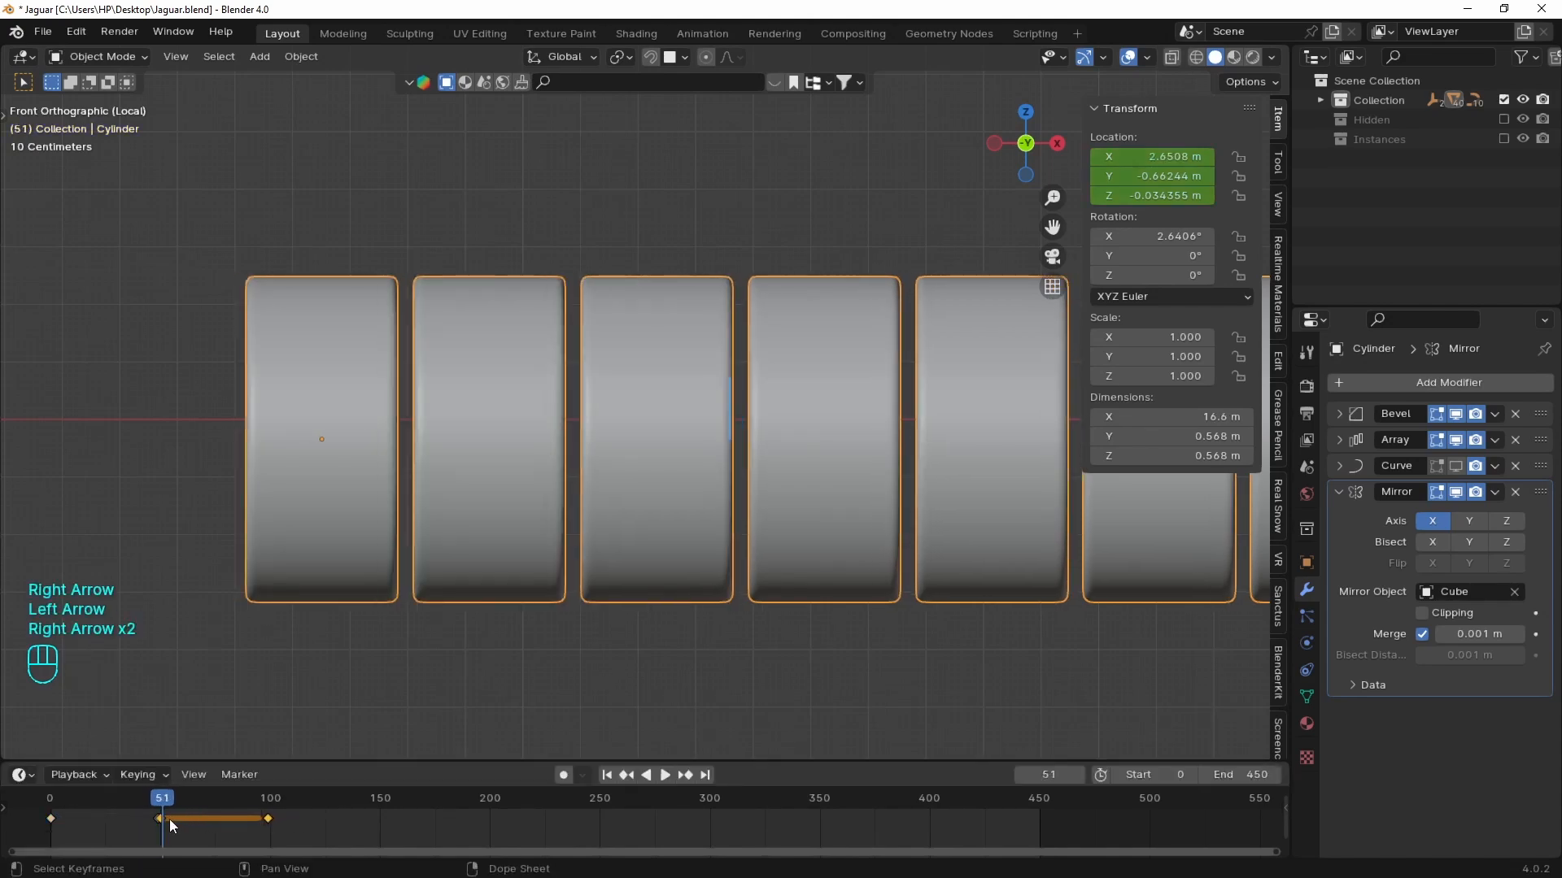
{"action": "key", "text": "Left"}
{"action": "key", "text": "Left"}
{"action": "key", "text": "Left"}
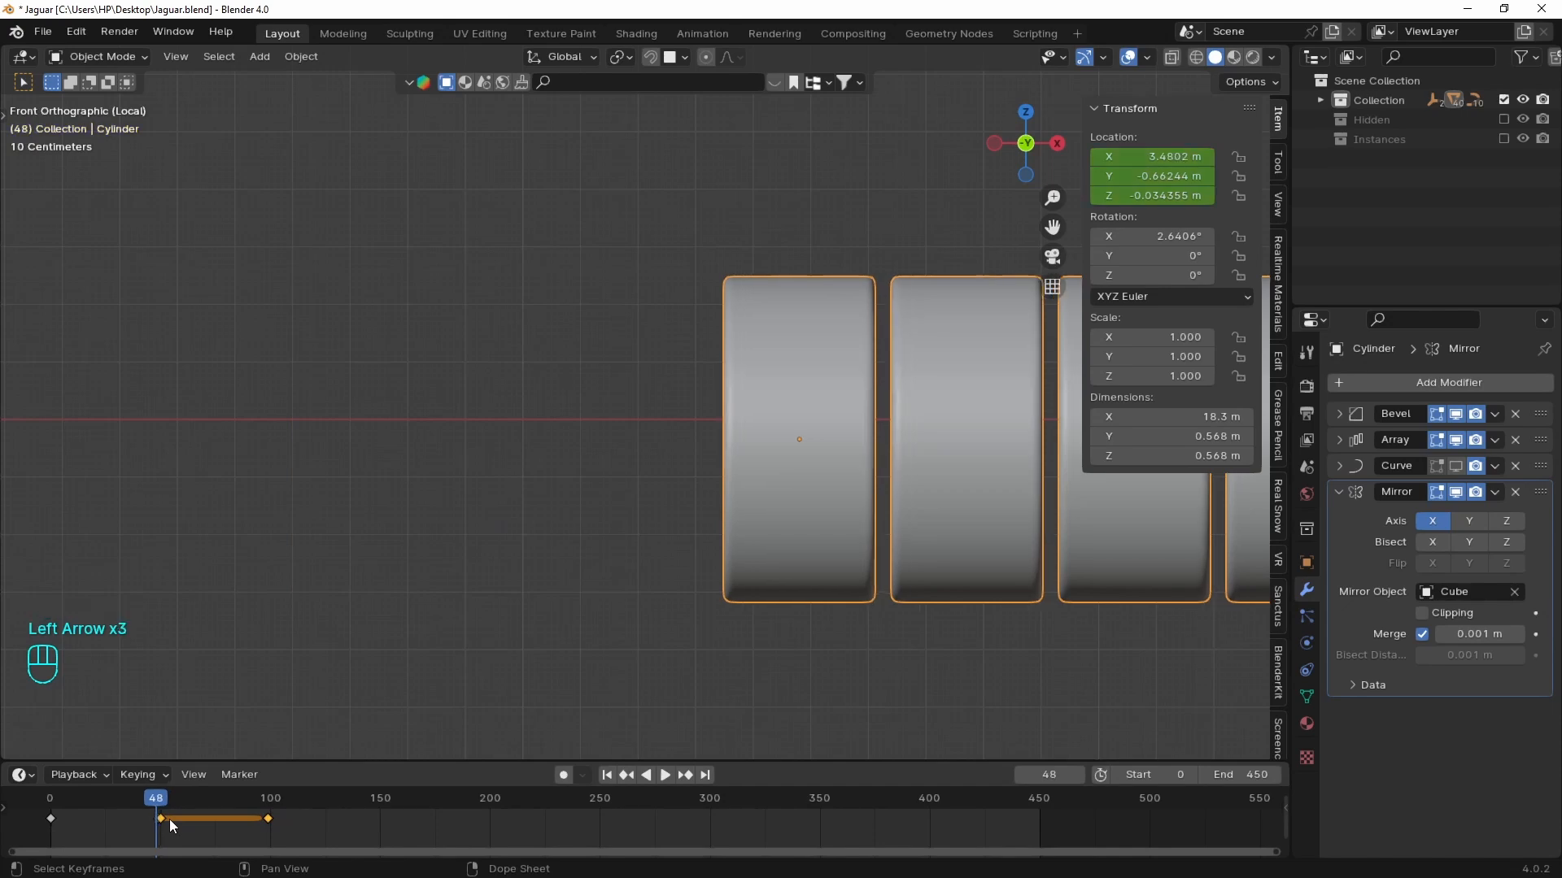
- Undo the last keyframe duplication, the new location keyframe and the X nudge made on the Cylinder at frame 49
{"action": "key", "text": "ctrl+z"}
{"action": "key", "text": "ctrl+z"}
{"action": "key", "text": "ctrl+z"}
{"action": "key", "text": "ctrl+z"}
{"action": "key", "text": "ctrl+z"}
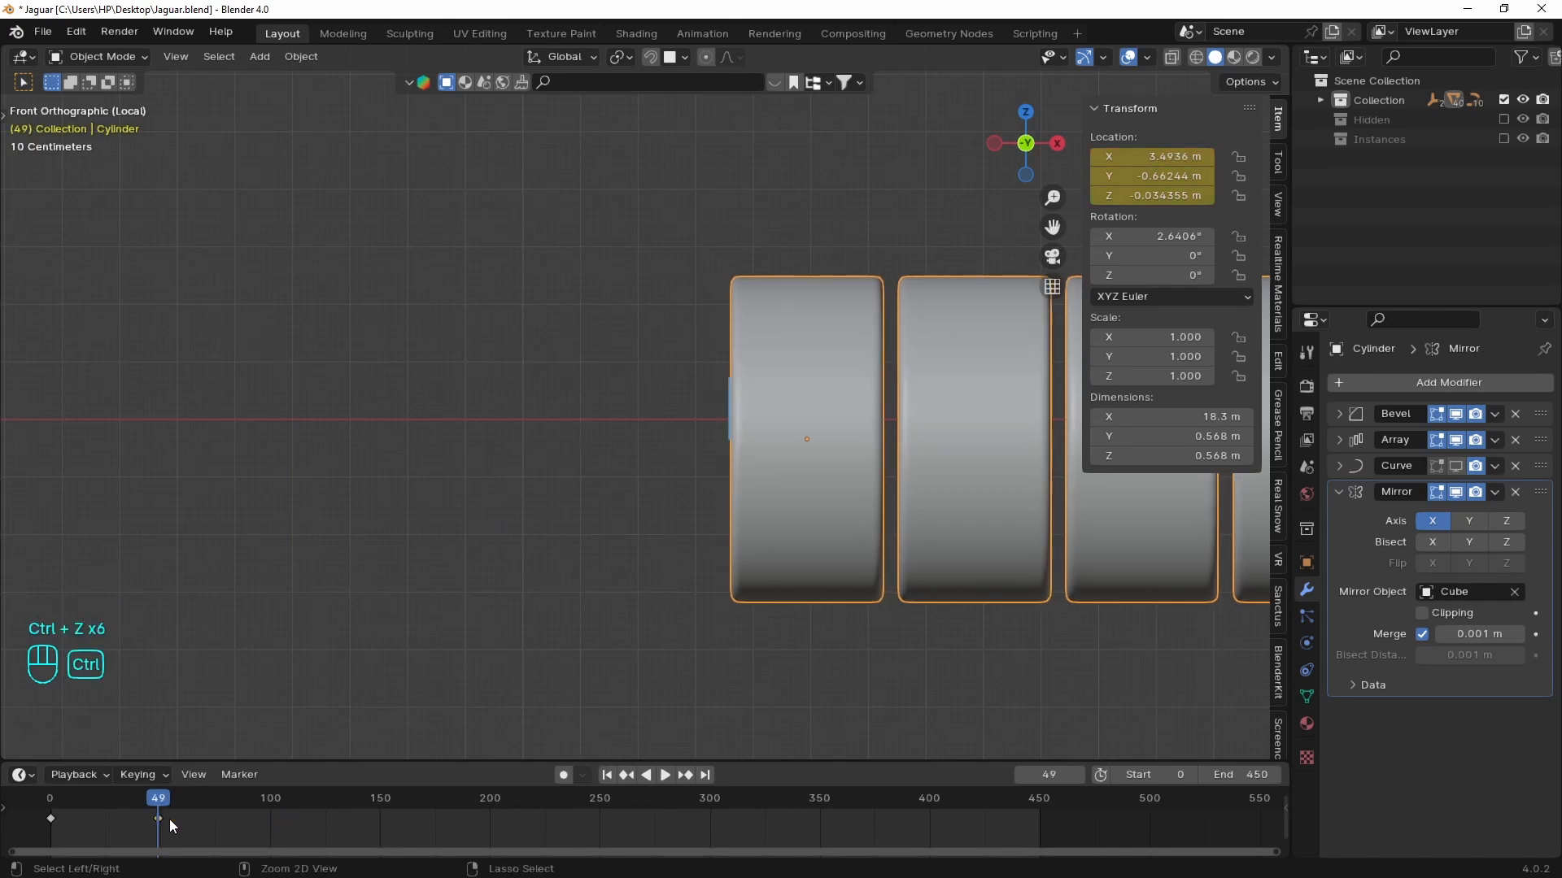
- Step through the frames around 49 and 50 to examine how the Cylinder segments line up with the restored keyframes
{"action": "key", "text": "Left"}
{"action": "key", "text": "Left"}
{"action": "key", "text": "Right"}
{"action": "key", "text": "Right"}
{"action": "key", "text": "Right"}
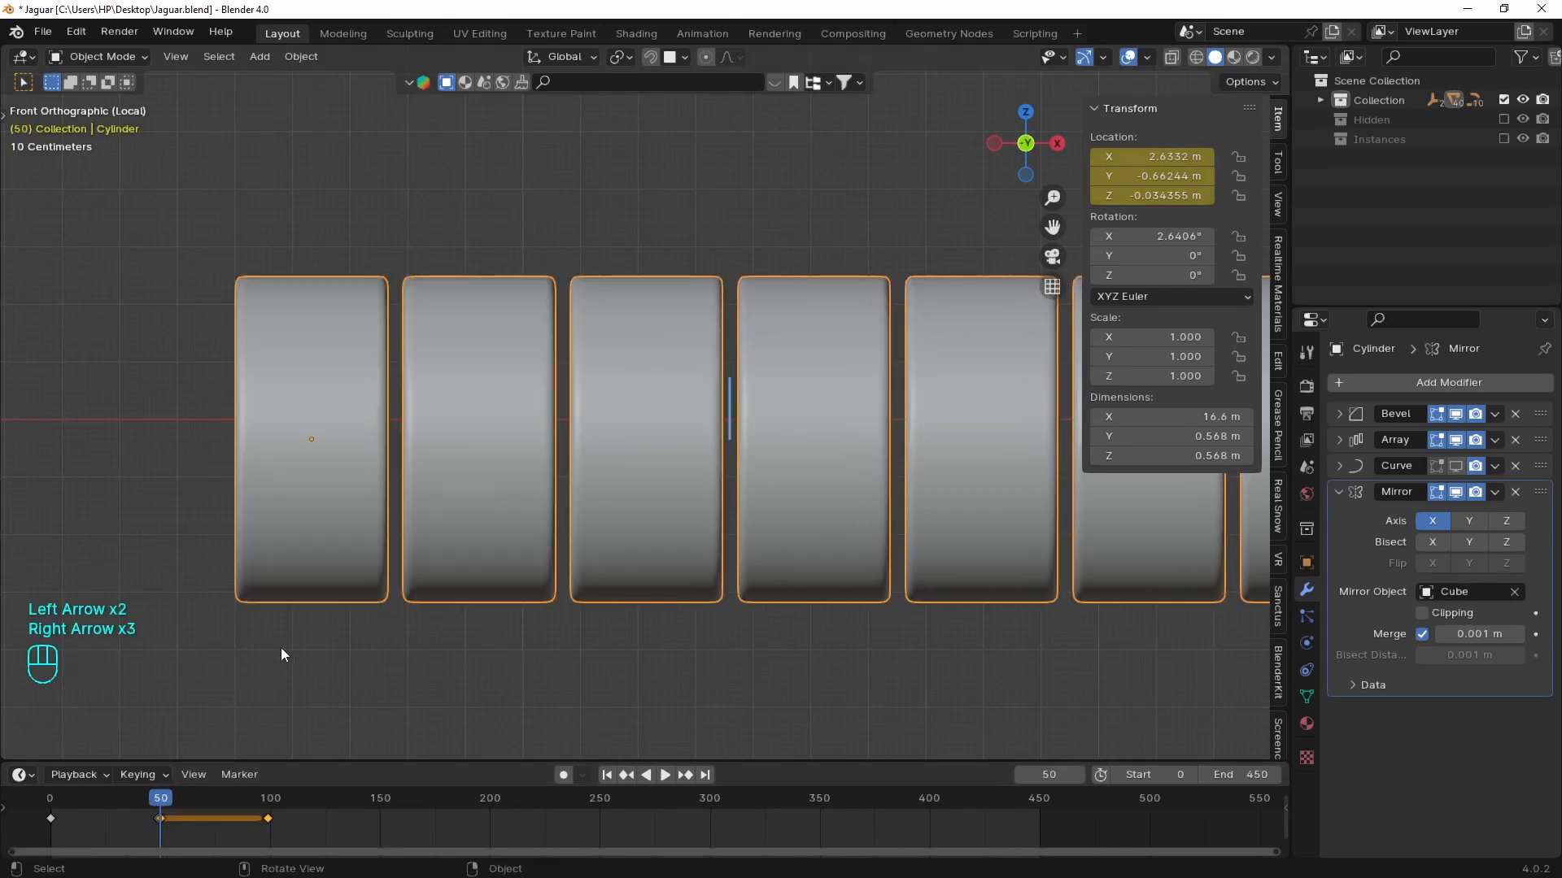
{"action": "key", "text": "Right"}
{"action": "key", "text": "Left"}
{"action": "key", "text": "Left"}
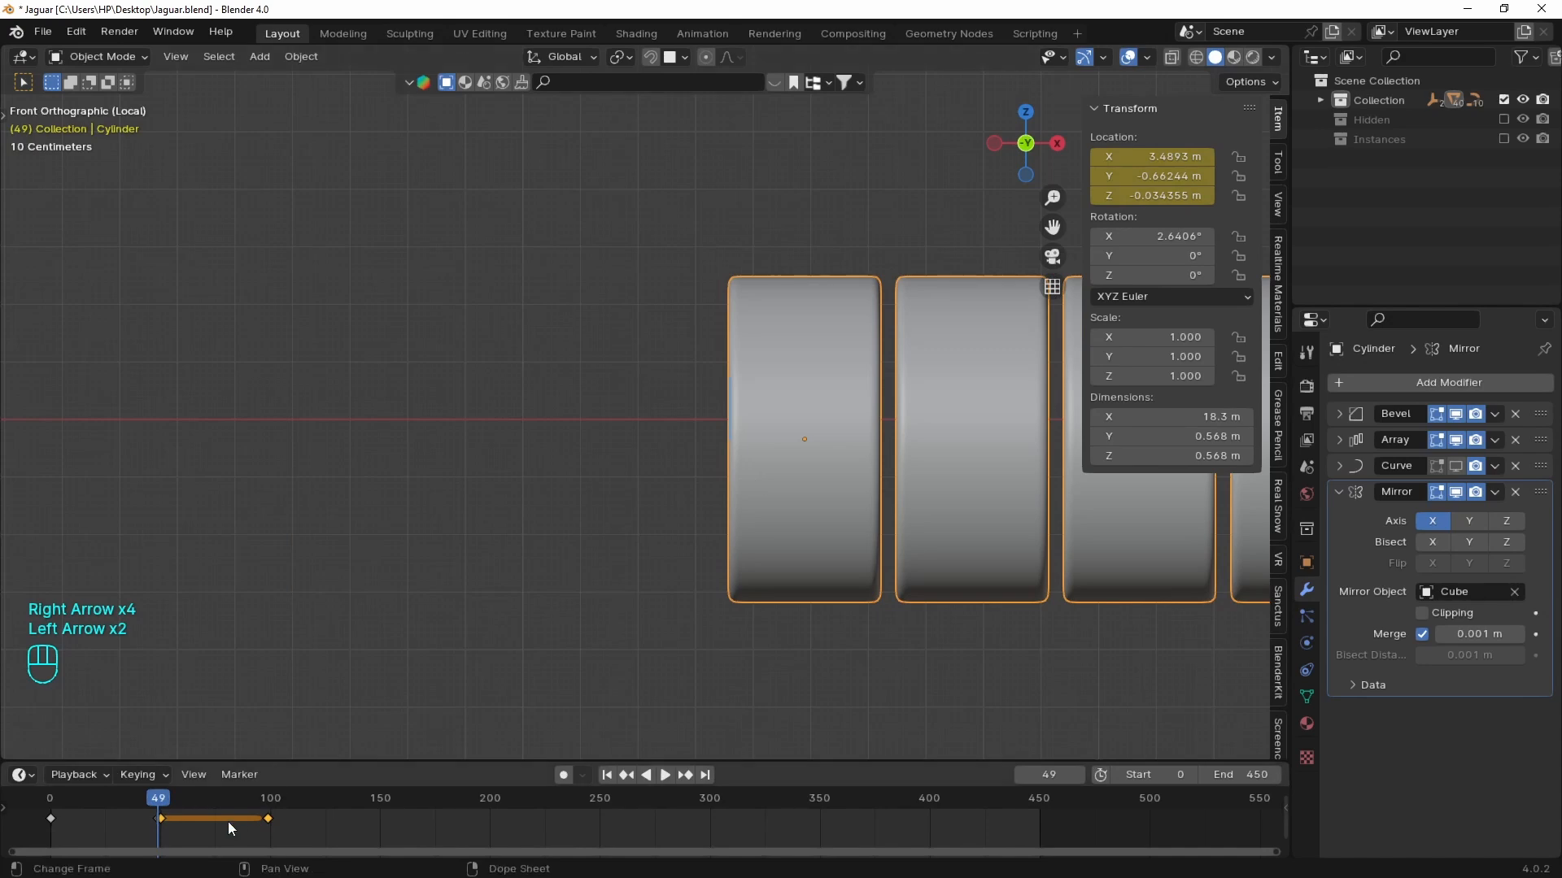
- Repeat the Cylinder's keyframe duplication seven times to fill the timeline with location loops up to about frame 450
{"action": "key", "text": "shift+r"}
{"action": "key", "text": "shift+r"}
{"action": "key", "text": "shift+r"}
{"action": "key", "text": "shift+r"}
{"action": "key", "text": "shift+r"}
{"action": "key", "text": "shift+r"}
{"action": "key", "text": "shift+r"}
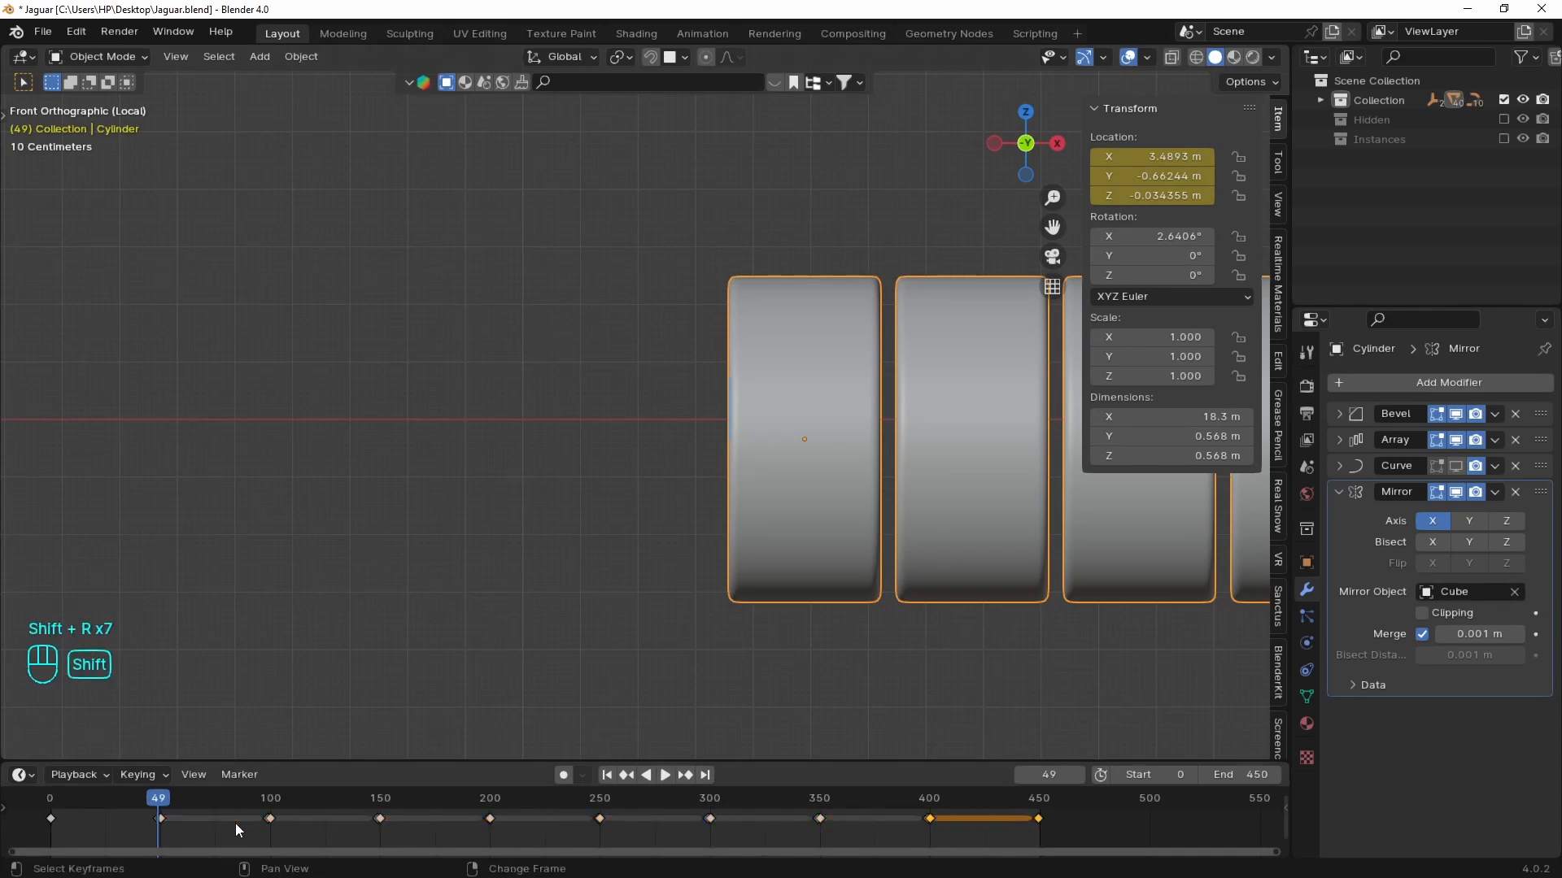
- Leave the isolated view and turn the Cylinder's Curve modifier display back on in the viewport
{"action": "key", "text": "slash"}
{"action": "left_click", "coordinate": [561, 386]}
{"action": "key", "text": "slash"}
{"action": "key", "text": "slash"}
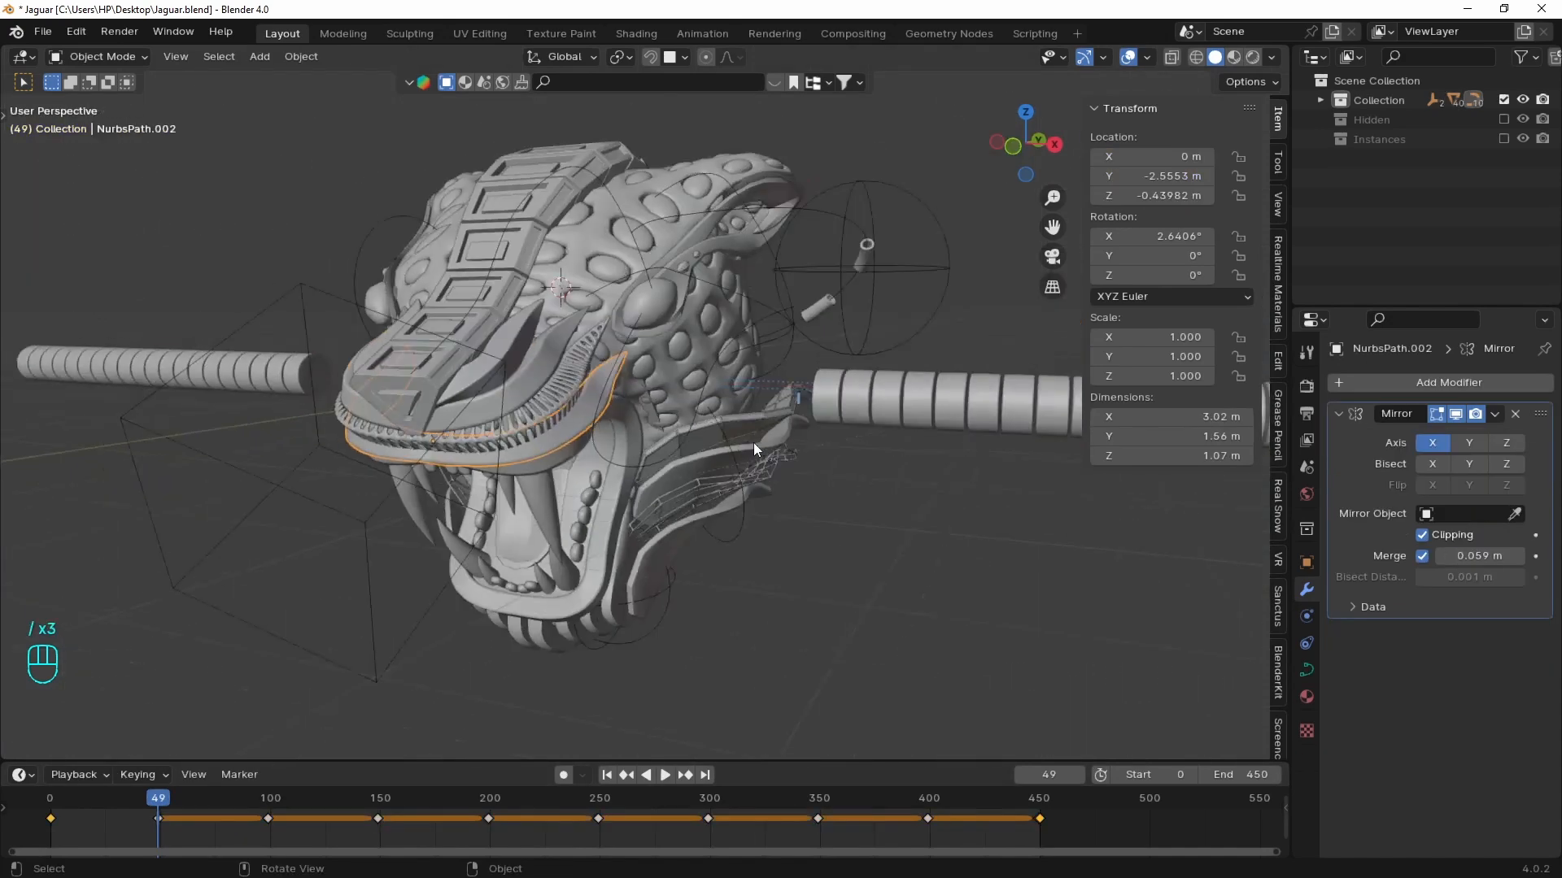
{"action": "left_click", "coordinate": [817, 421]}
{"action": "left_click", "coordinate": [1456, 466]}
- Play the animation and examine the Cylinder segments moving along the horn curve from a close side view
{"action": "middle_click_drag", "start_coordinate": [869, 593], "coordinate": [653, 558]}
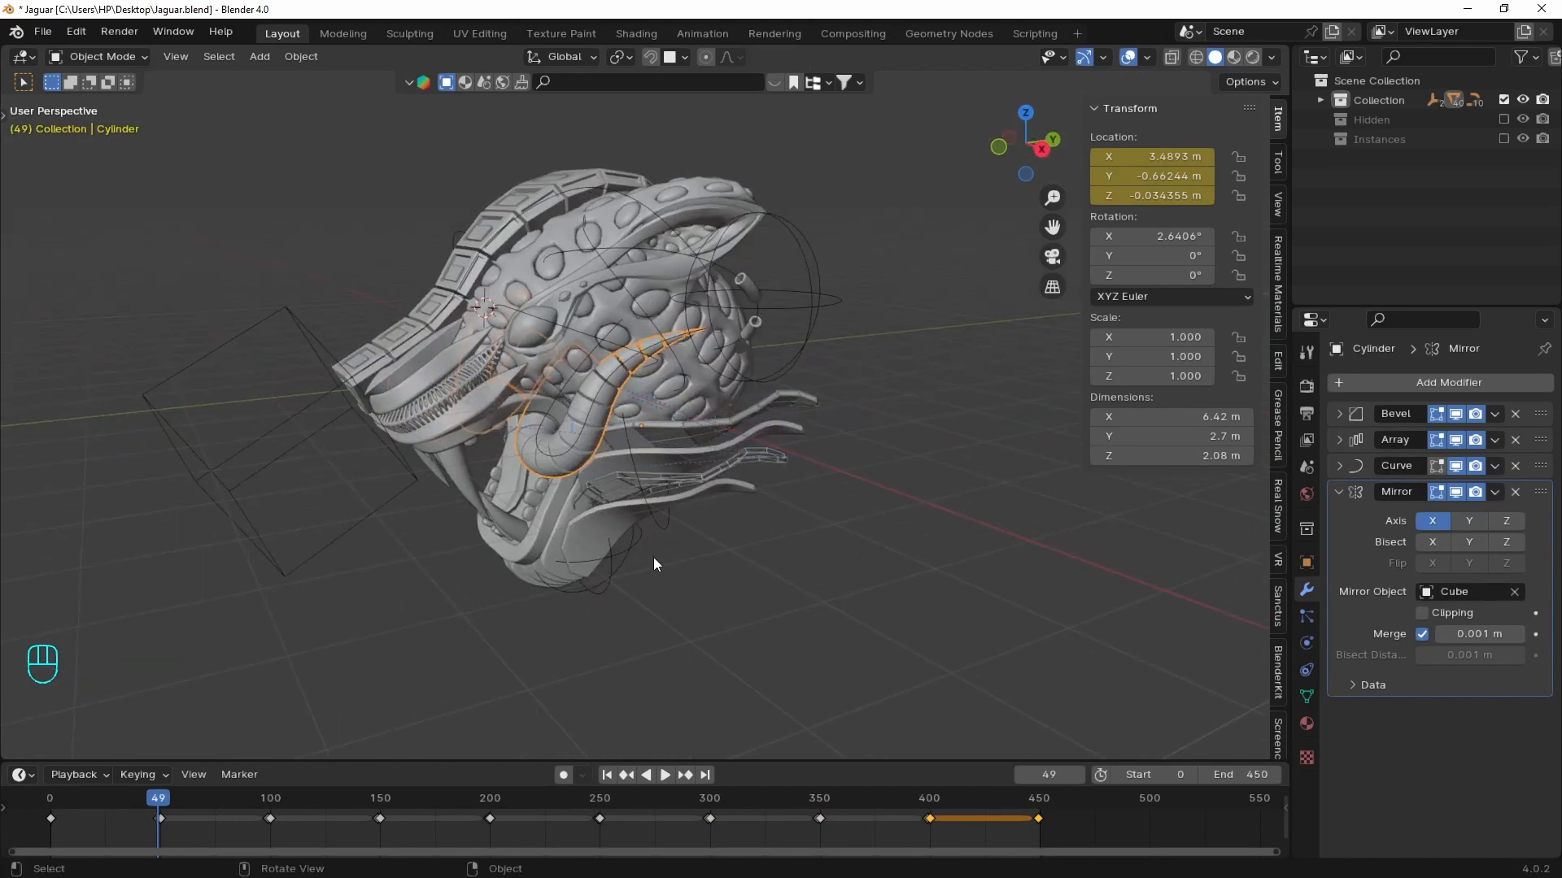
{"action": "key", "text": "space"}
{"action": "middle_click_drag", "start_coordinate": [751, 452], "coordinate": [792, 409]}
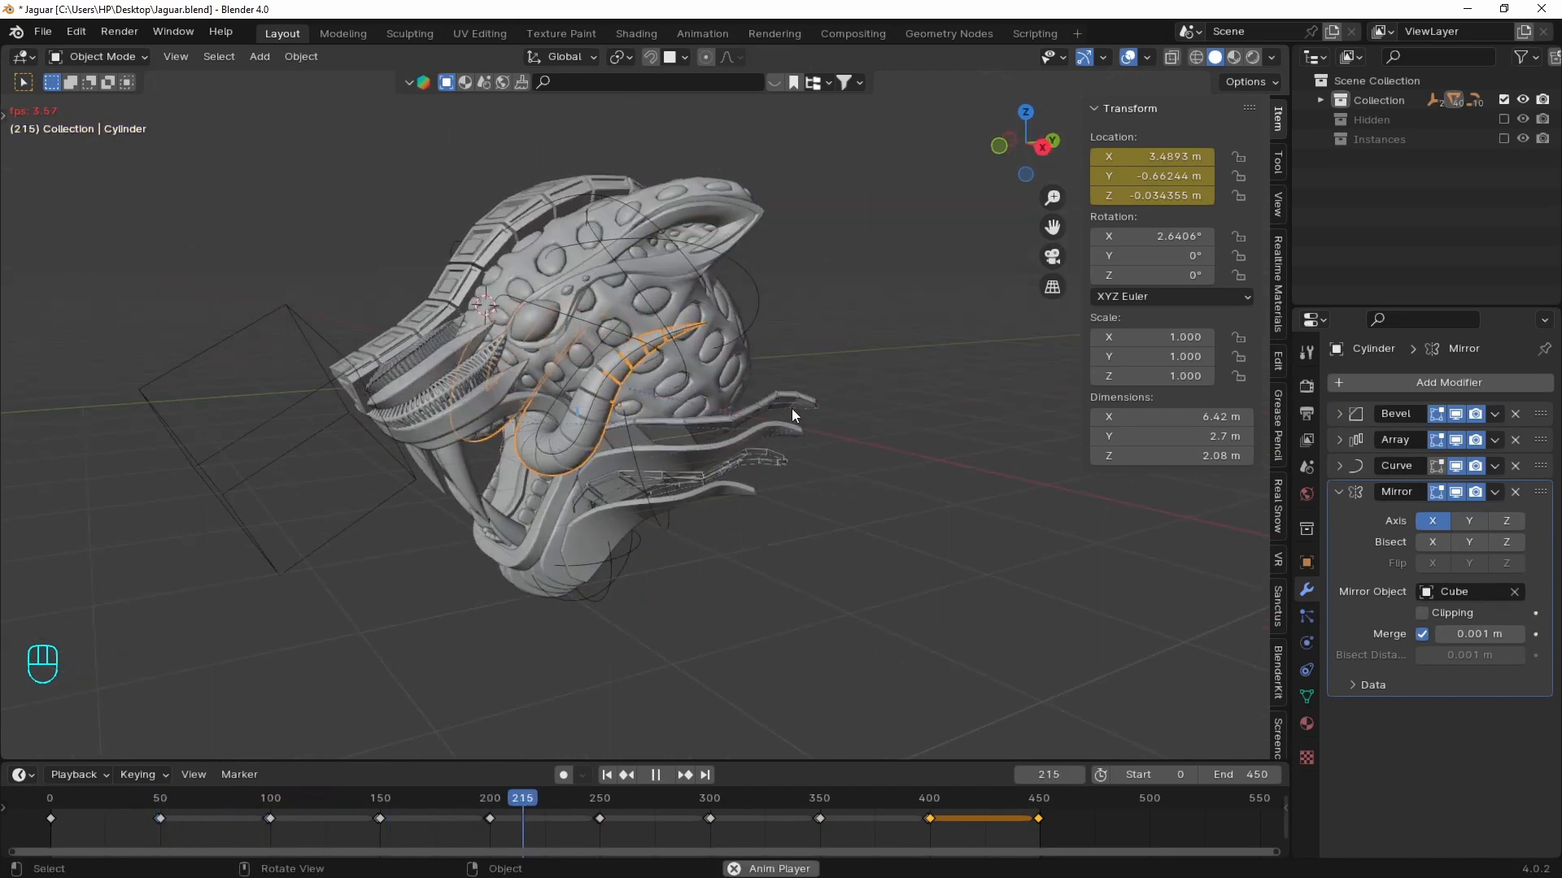
{"action": "key", "text": "space"}
{"action": "scroll", "coordinate": [768, 452], "scroll_direction": "up", "scroll_amount": 5}
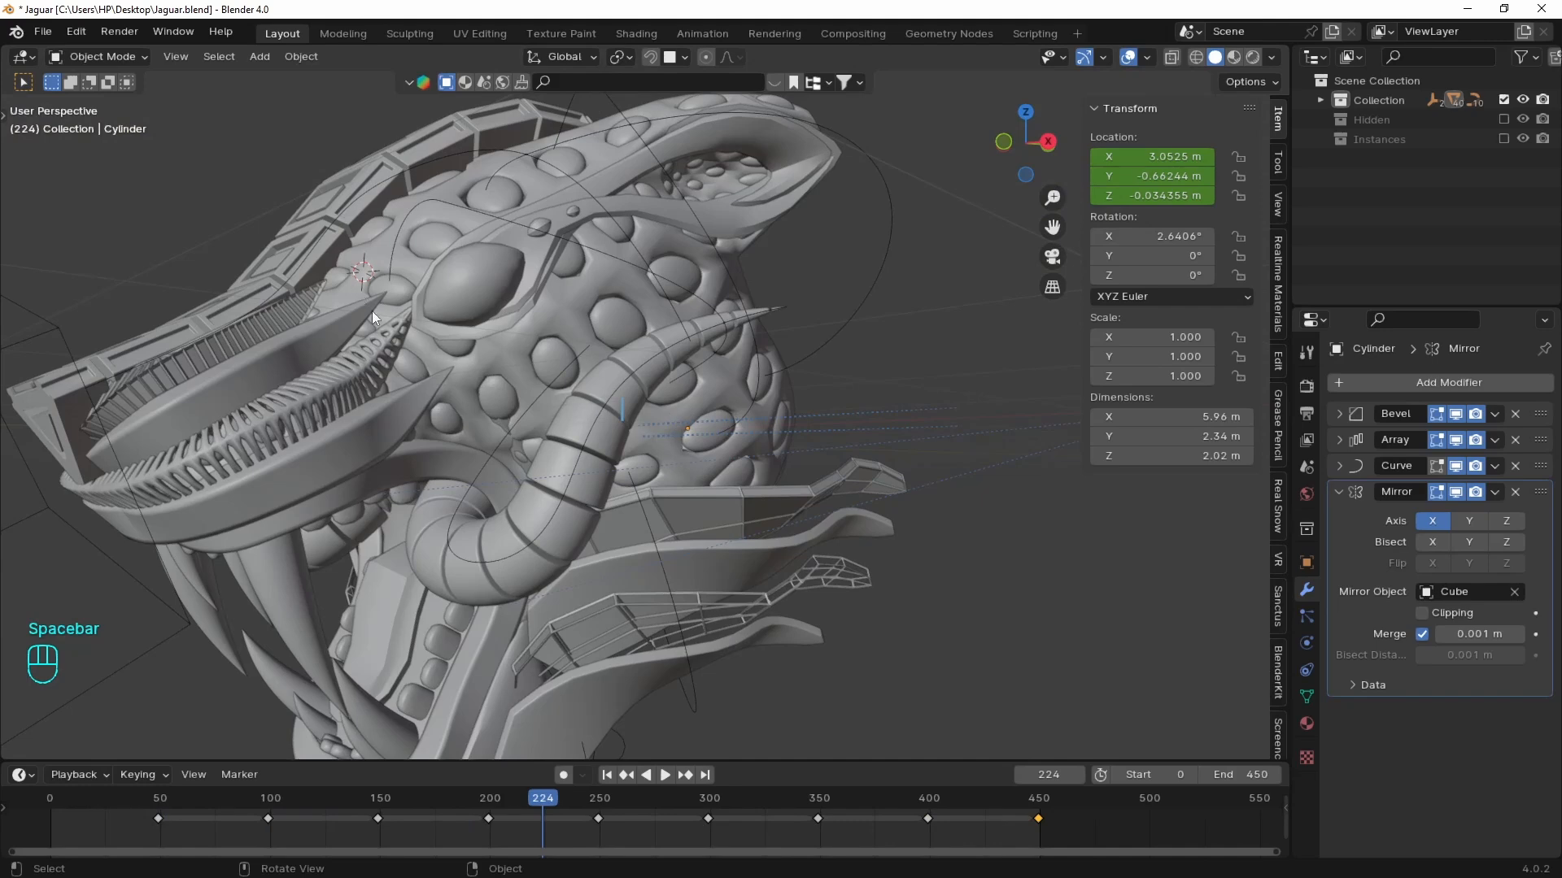
{"action": "key", "text": "space"}
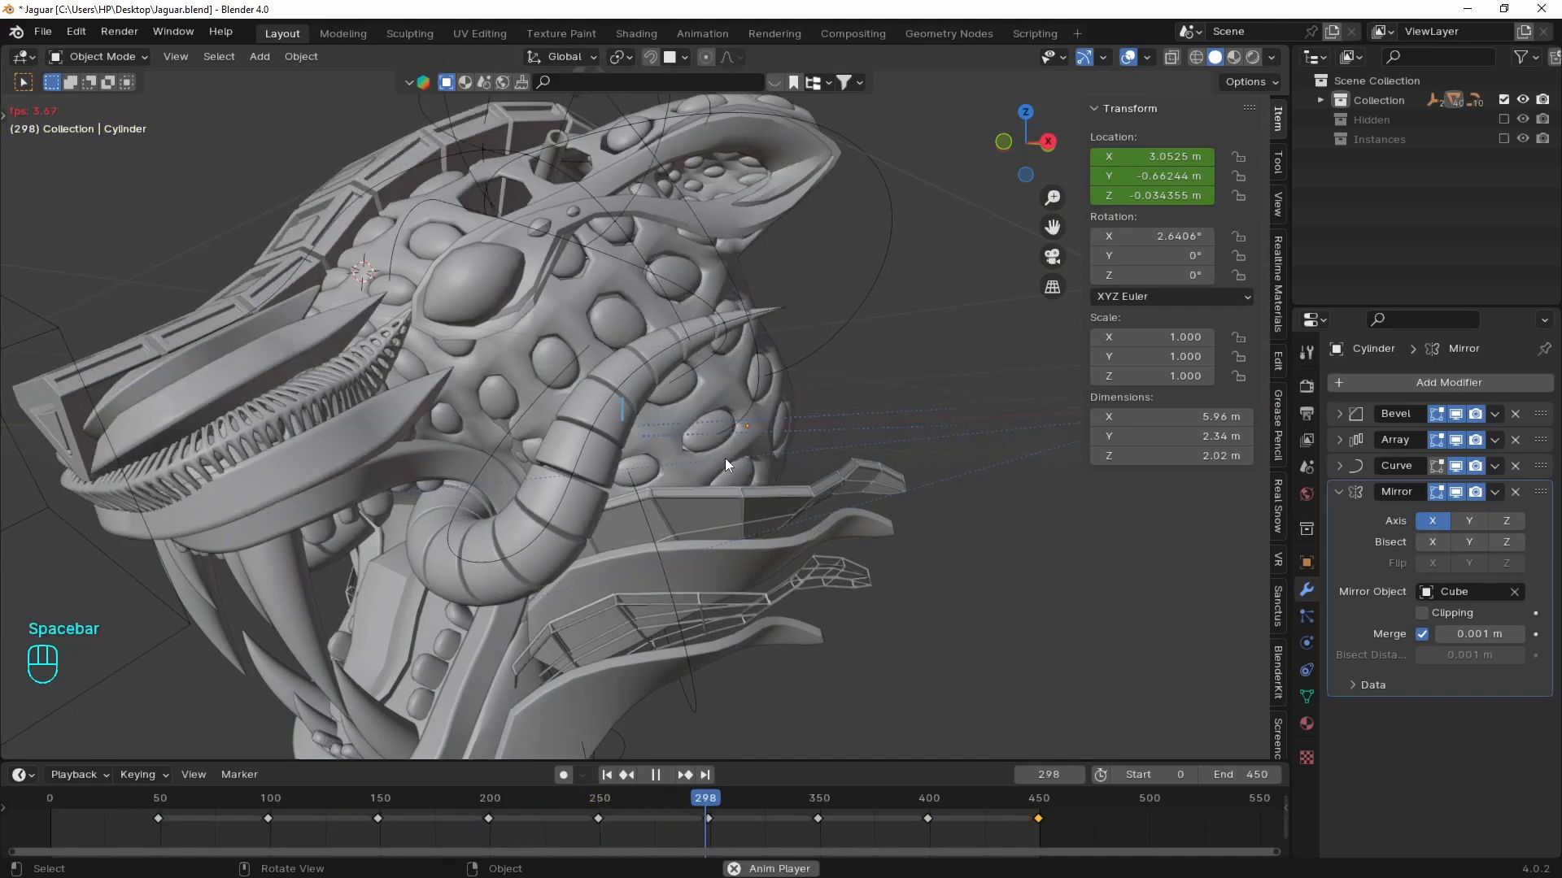
- Hide the sidebar and, at frame 83, delete all keyframes shown in the timeline between frames 50 and 450
{"action": "key", "text": "n"}
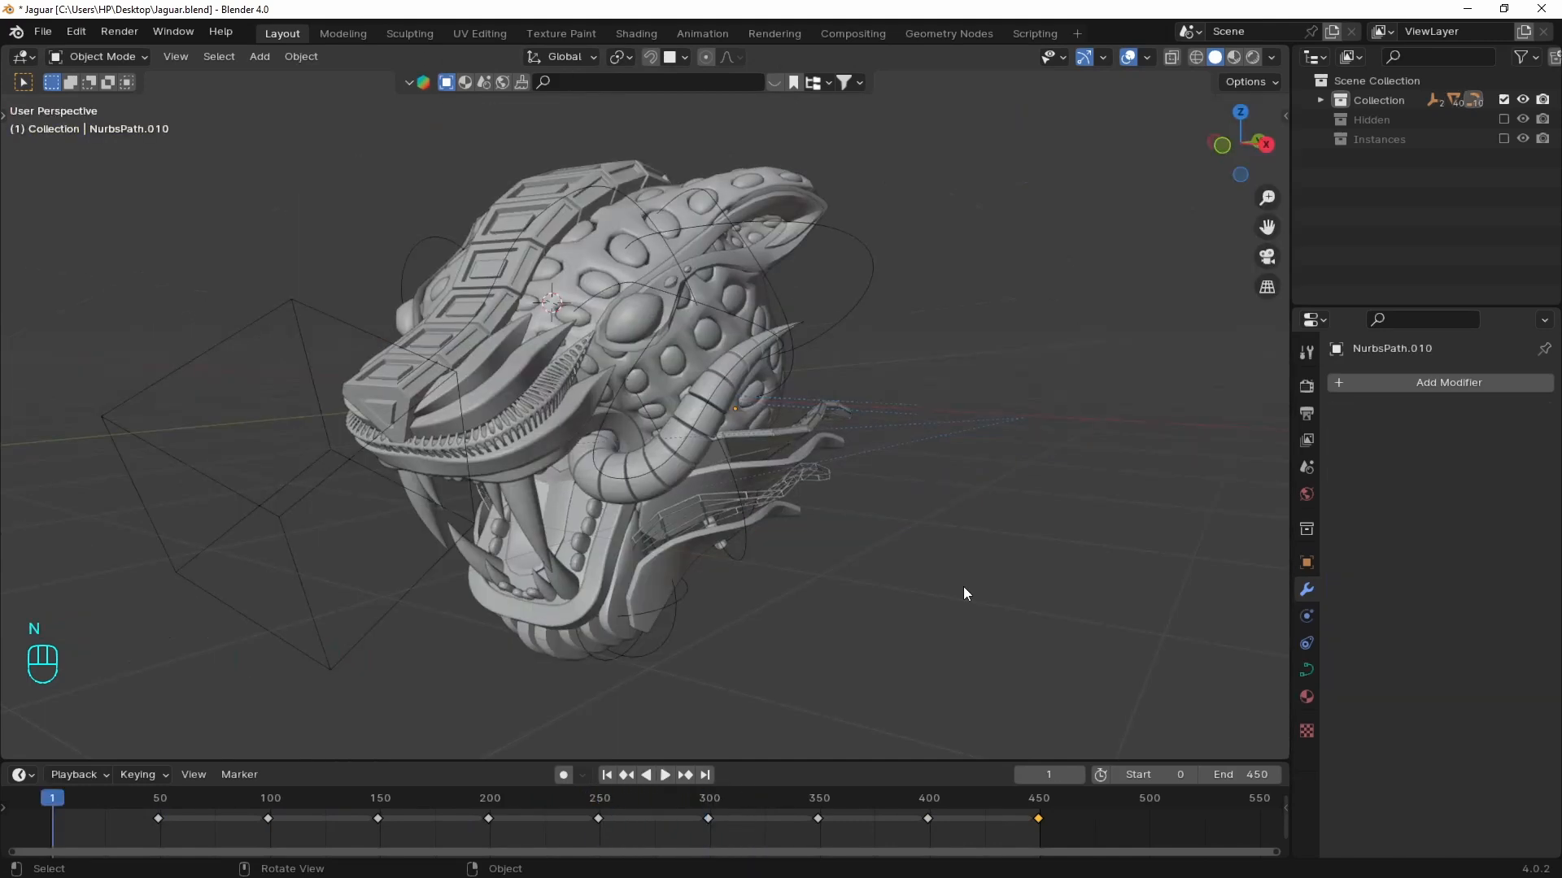
{"action": "left_click", "coordinate": [232, 804]}
{"action": "middle_click_drag", "start_coordinate": [877, 553], "coordinate": [876, 441]}
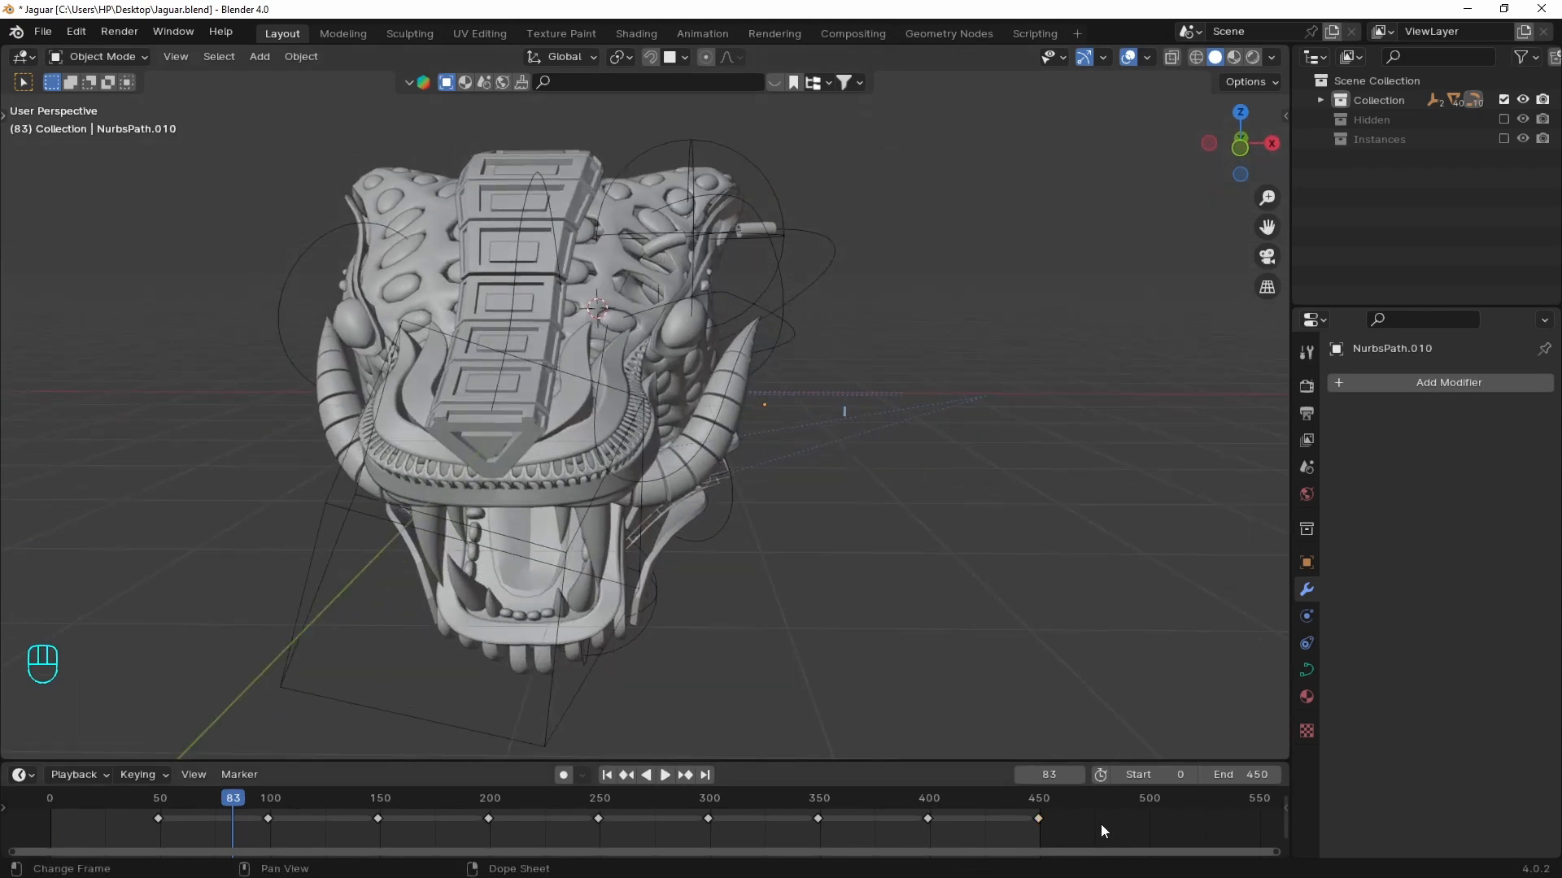
{"action": "key", "text": "a"}
{"action": "key", "text": "Delete"}
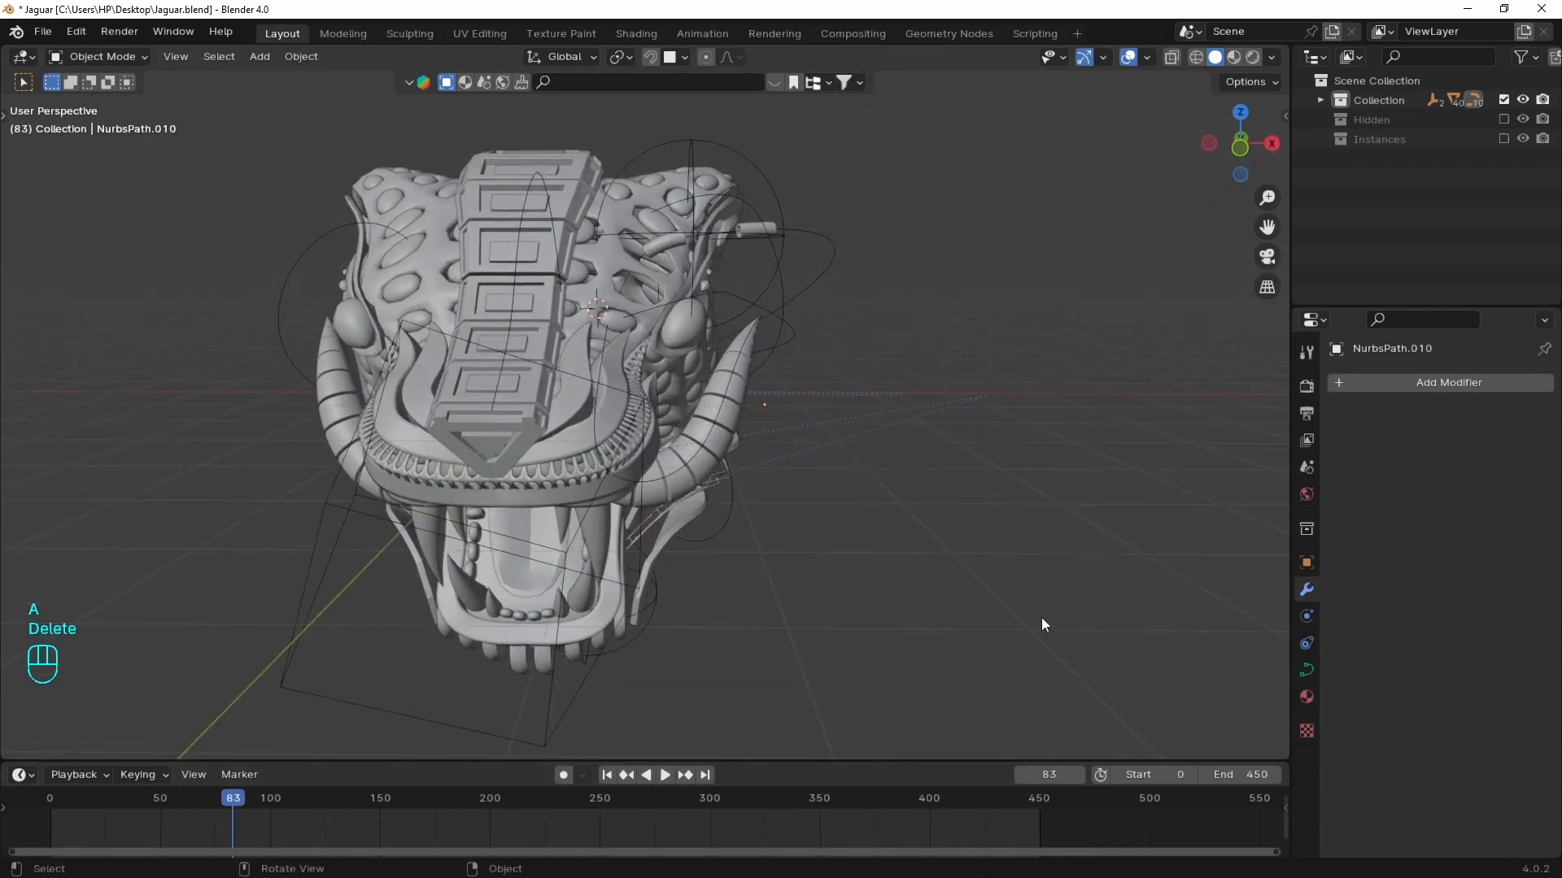
{"action": "middle_click_drag", "start_coordinate": [1042, 619], "coordinate": [839, 619]}
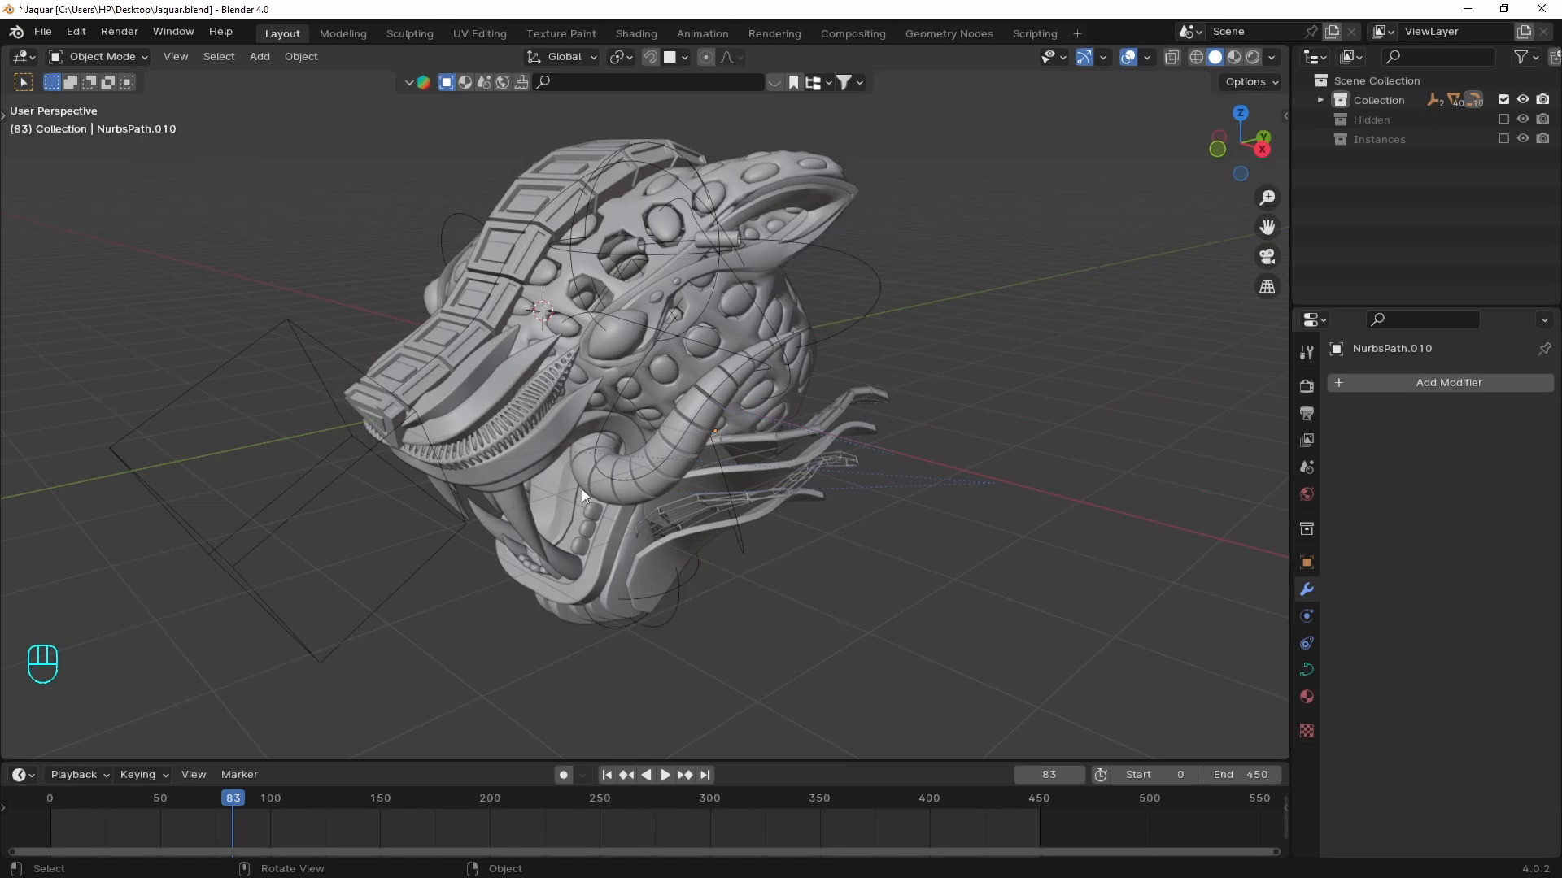
- Select the horn Cylinder and shift all its keyframes one frame later, so they run from frame 1 to 450
{"action": "left_click", "coordinate": [658, 488]}
{"action": "scroll", "coordinate": [635, 821], "scroll_direction": "up", "scroll_amount": 1}
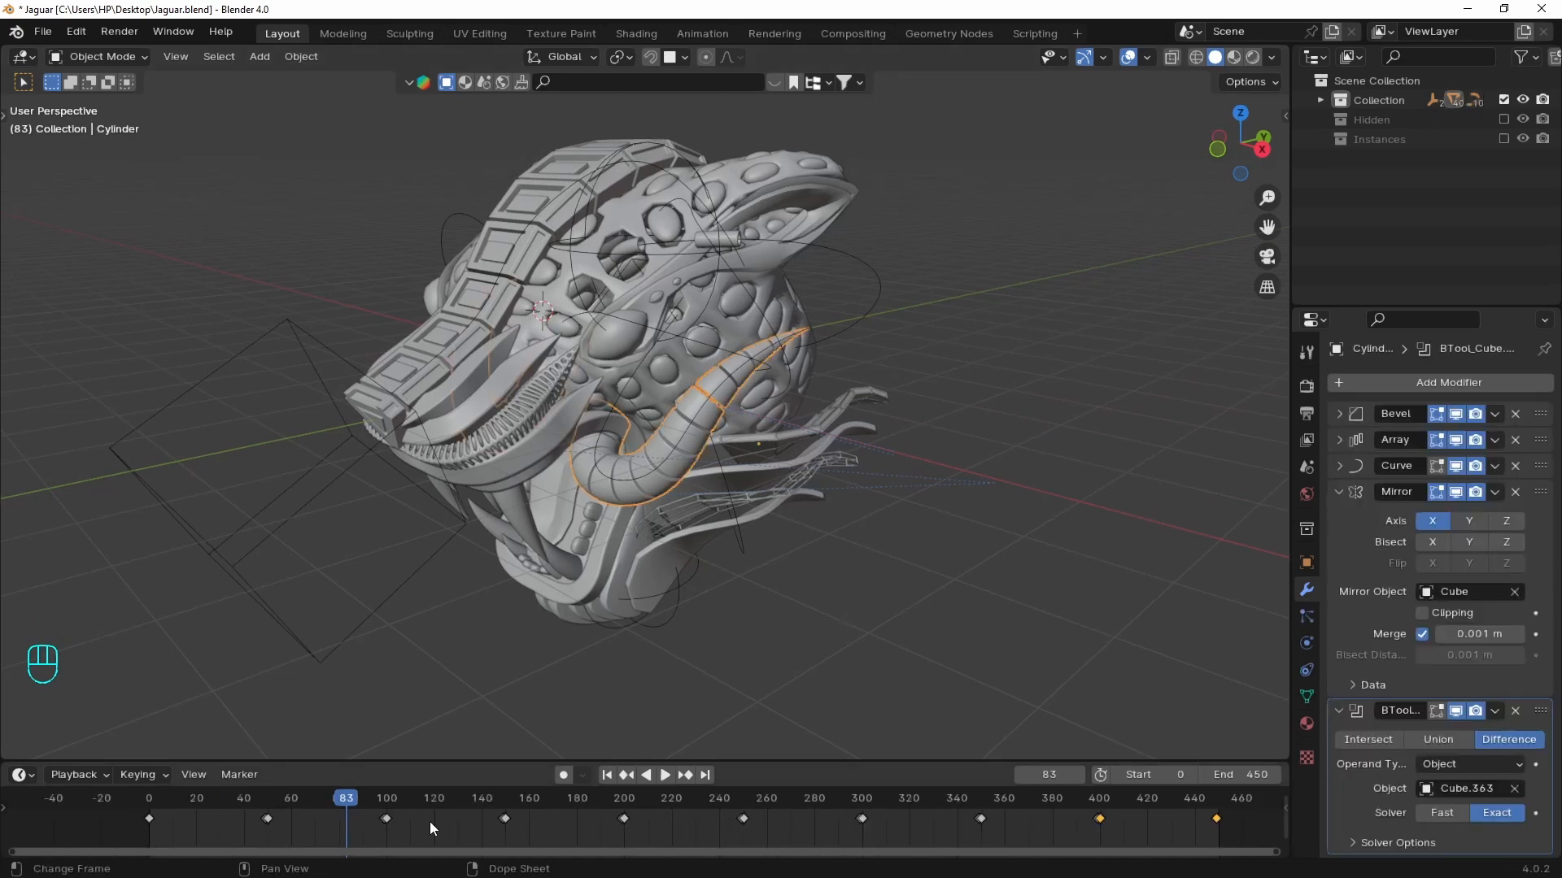
{"action": "scroll", "coordinate": [164, 817], "scroll_direction": "up", "scroll_amount": 4}
{"action": "middle_click_drag", "start_coordinate": [81, 823], "coordinate": [328, 827]}
{"action": "scroll", "coordinate": [327, 827], "scroll_direction": "up", "scroll_amount": 2}
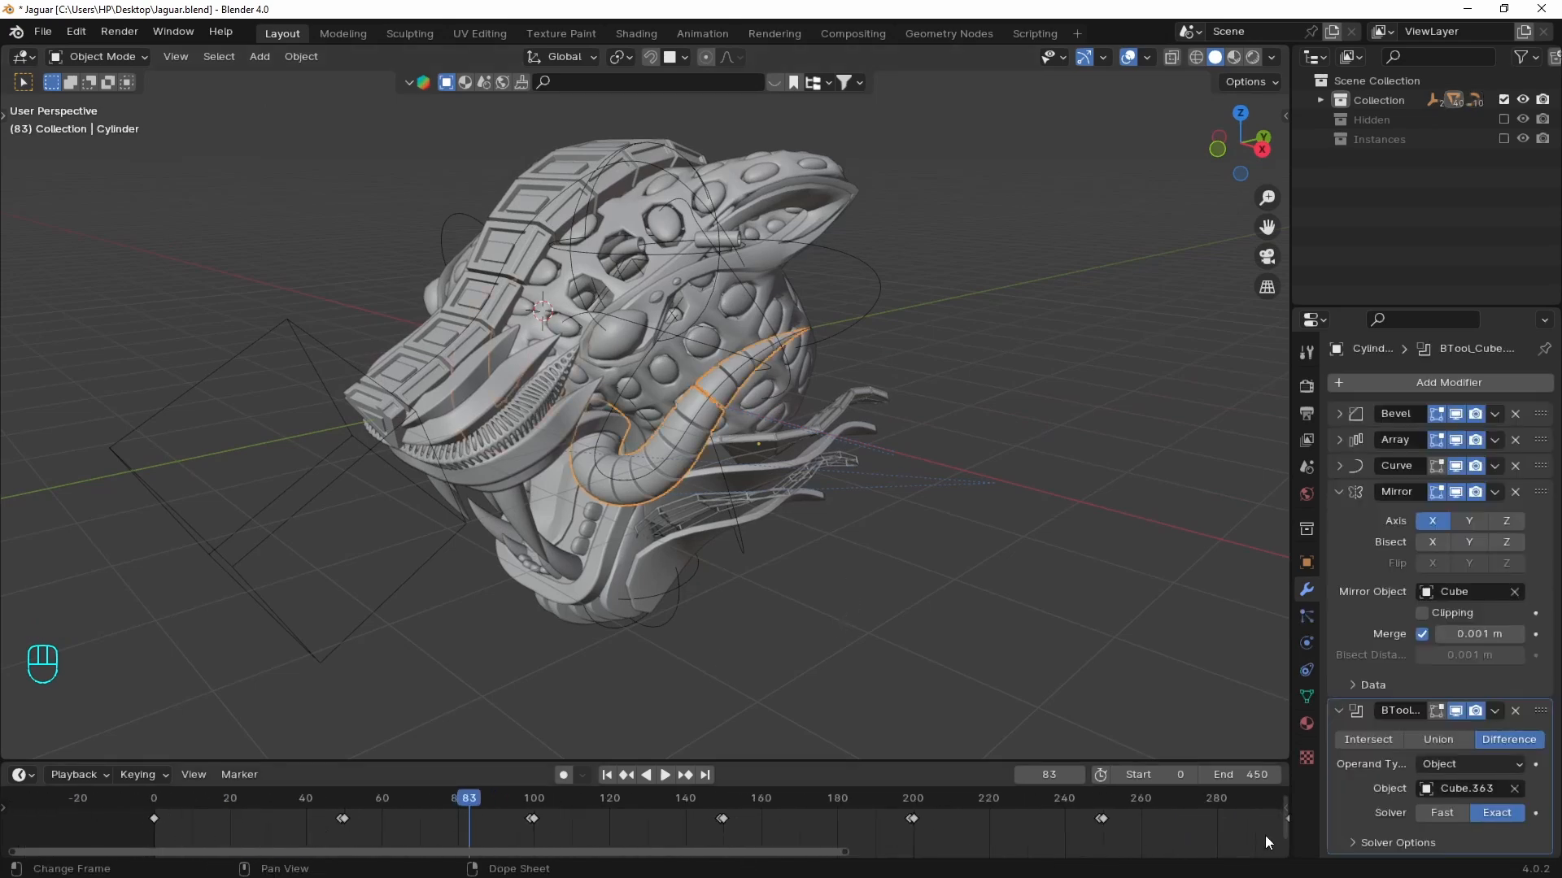
{"action": "middle_click_drag", "start_coordinate": [1163, 836], "coordinate": [540, 829]}
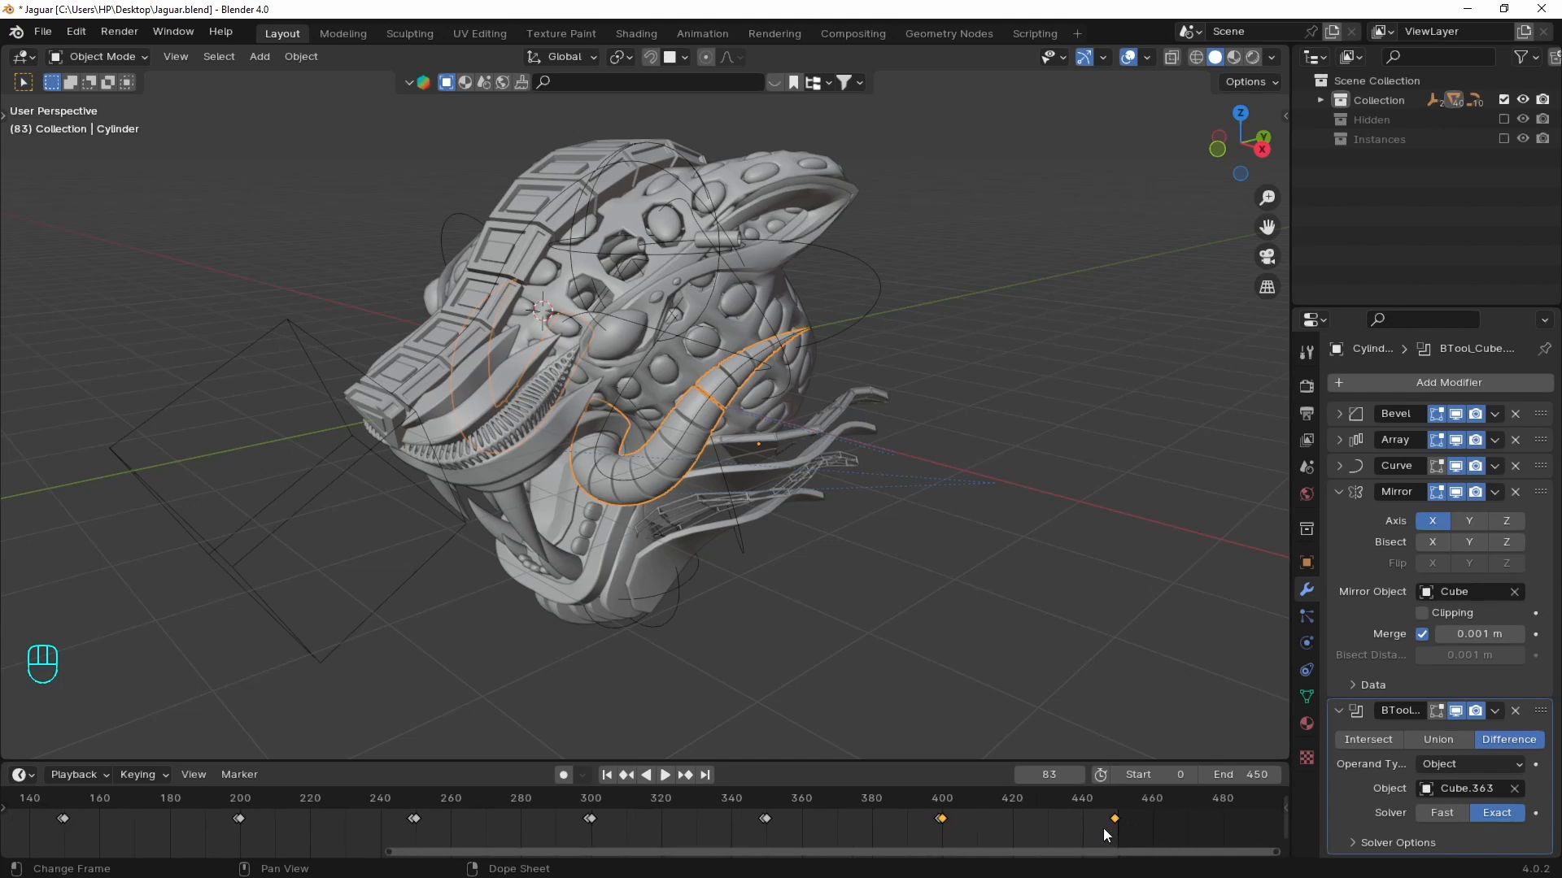
{"action": "key", "text": "a"}
{"action": "scroll", "coordinate": [1140, 828], "scroll_direction": "up", "scroll_amount": 1}
{"action": "left_click_drag", "start_coordinate": [1160, 820], "coordinate": [1166, 819]}
{"action": "scroll", "coordinate": [765, 825], "scroll_direction": "down", "scroll_amount": 2}
{"action": "middle_click_drag", "start_coordinate": [602, 825], "coordinate": [924, 836]}
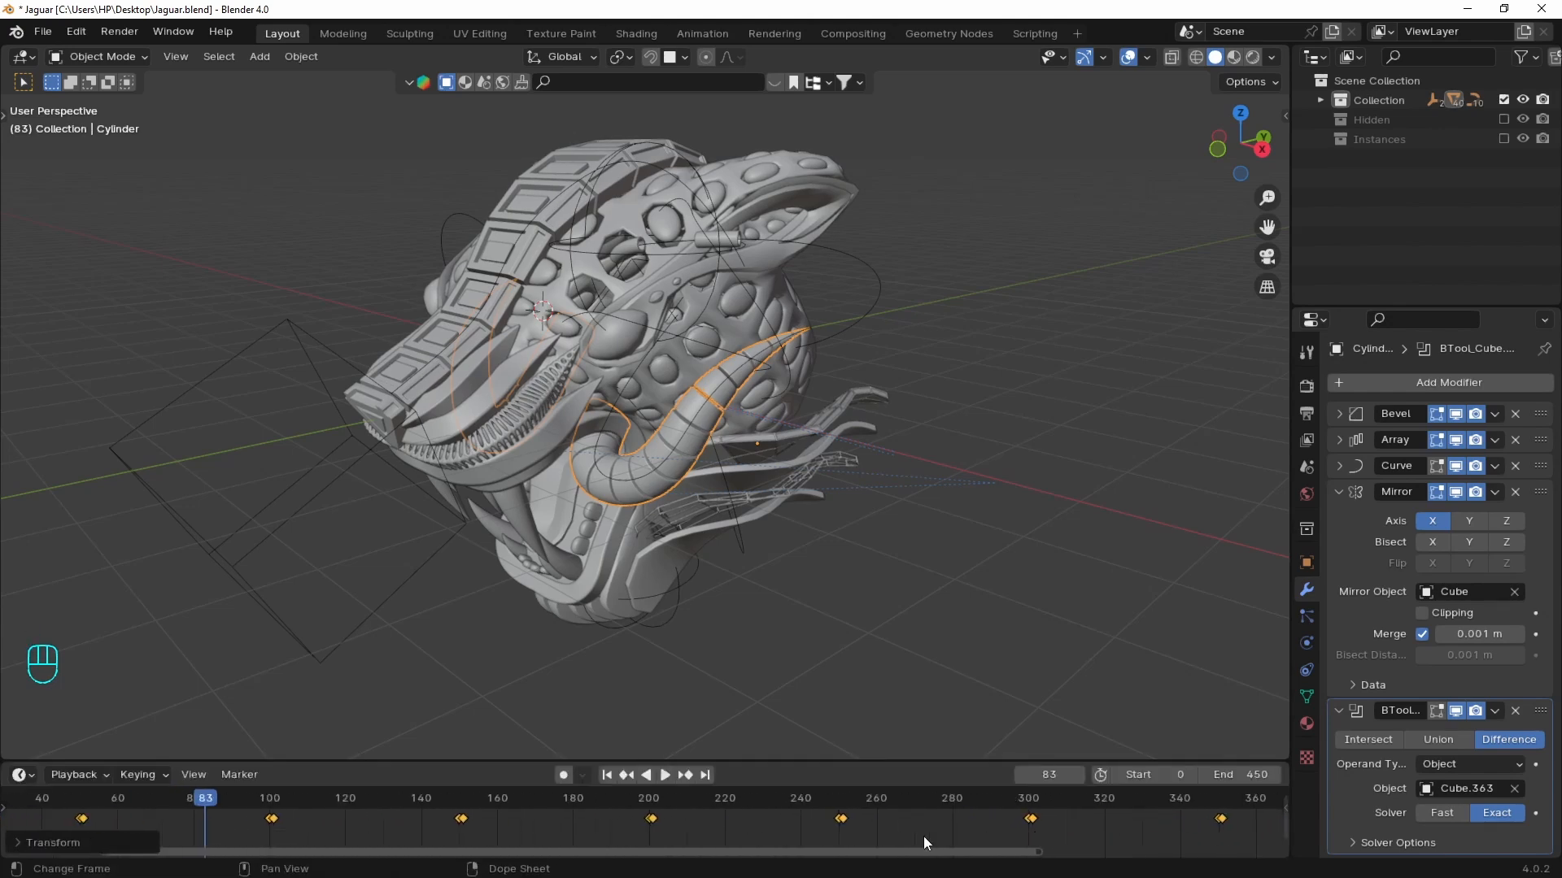
{"action": "middle_click_drag", "start_coordinate": [265, 829], "coordinate": [620, 826]}
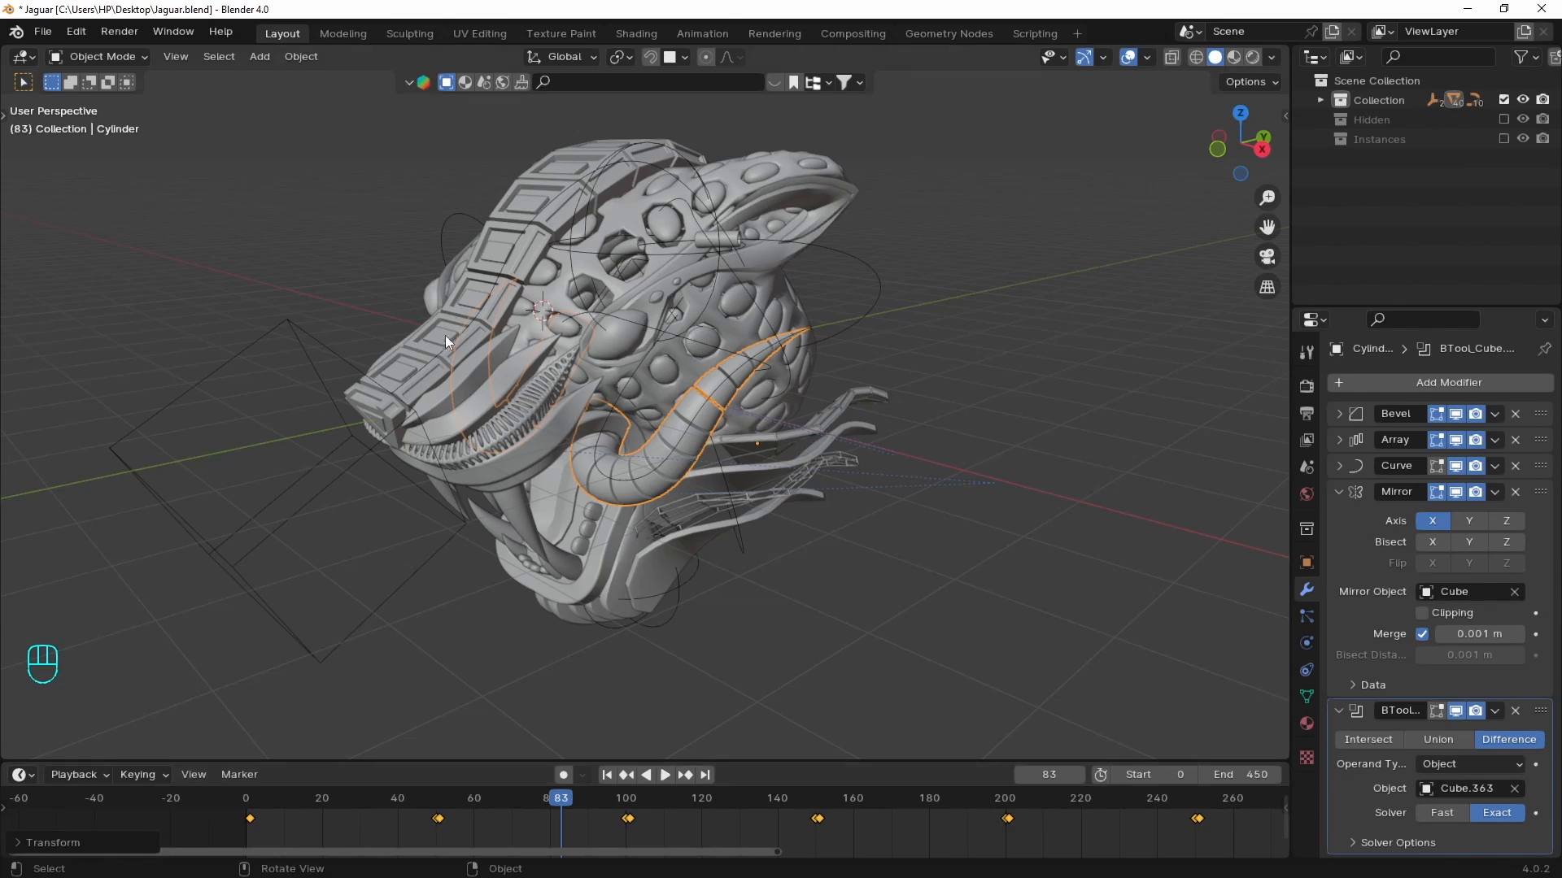
- Shift all keyframes of the snout plates Cube.002 and Cube.003 one frame later, starting at frame 1
{"action": "left_click", "coordinate": [411, 340]}
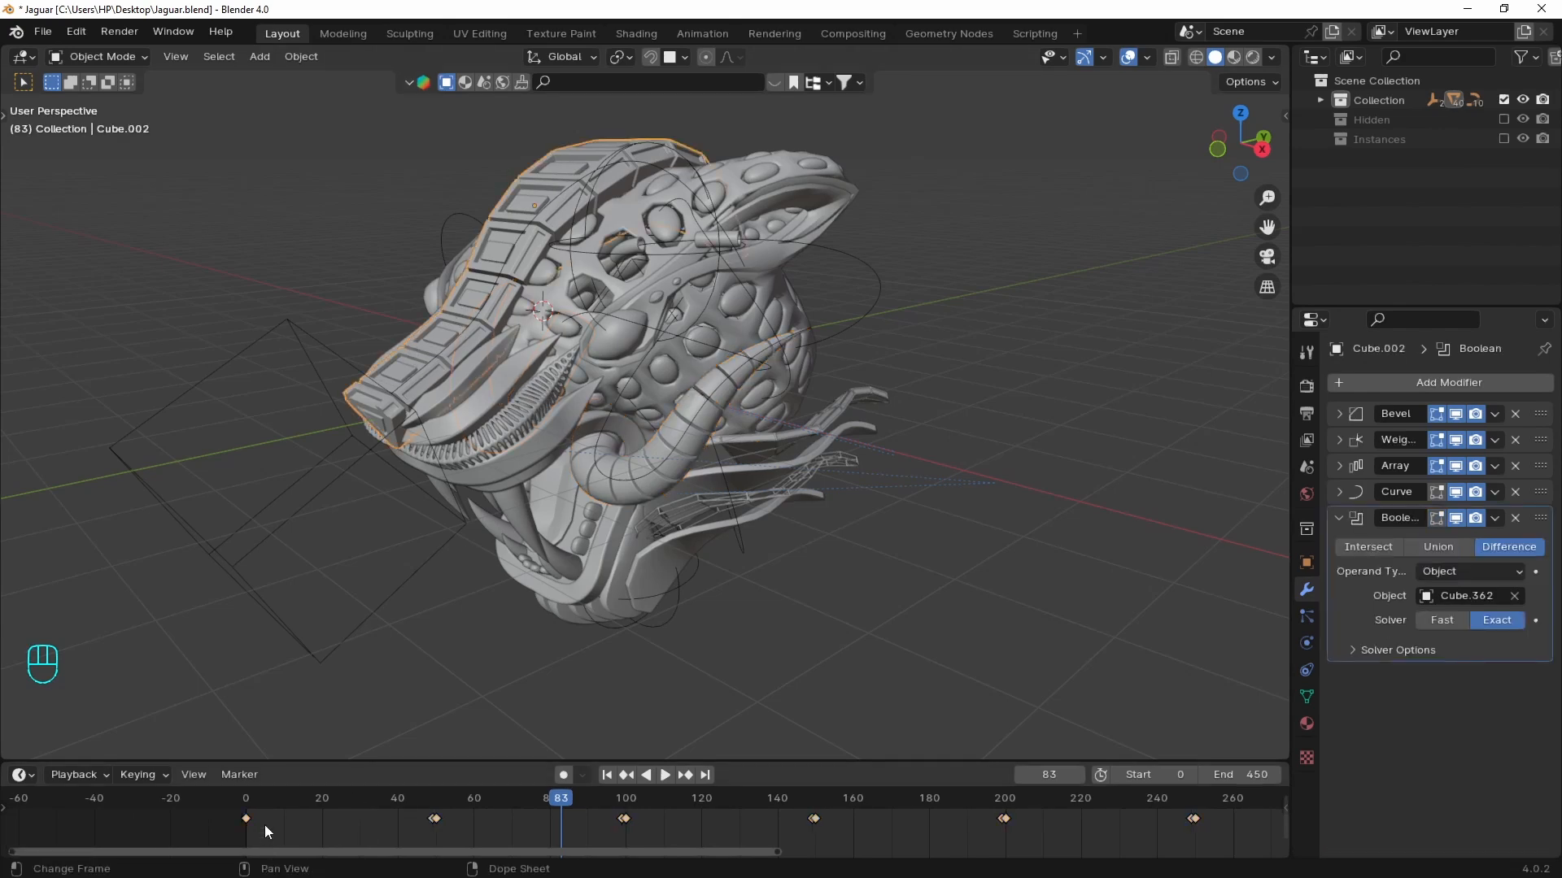
{"action": "left_click_drag", "start_coordinate": [247, 821], "coordinate": [250, 818]}
{"action": "left_click", "coordinate": [441, 328]}
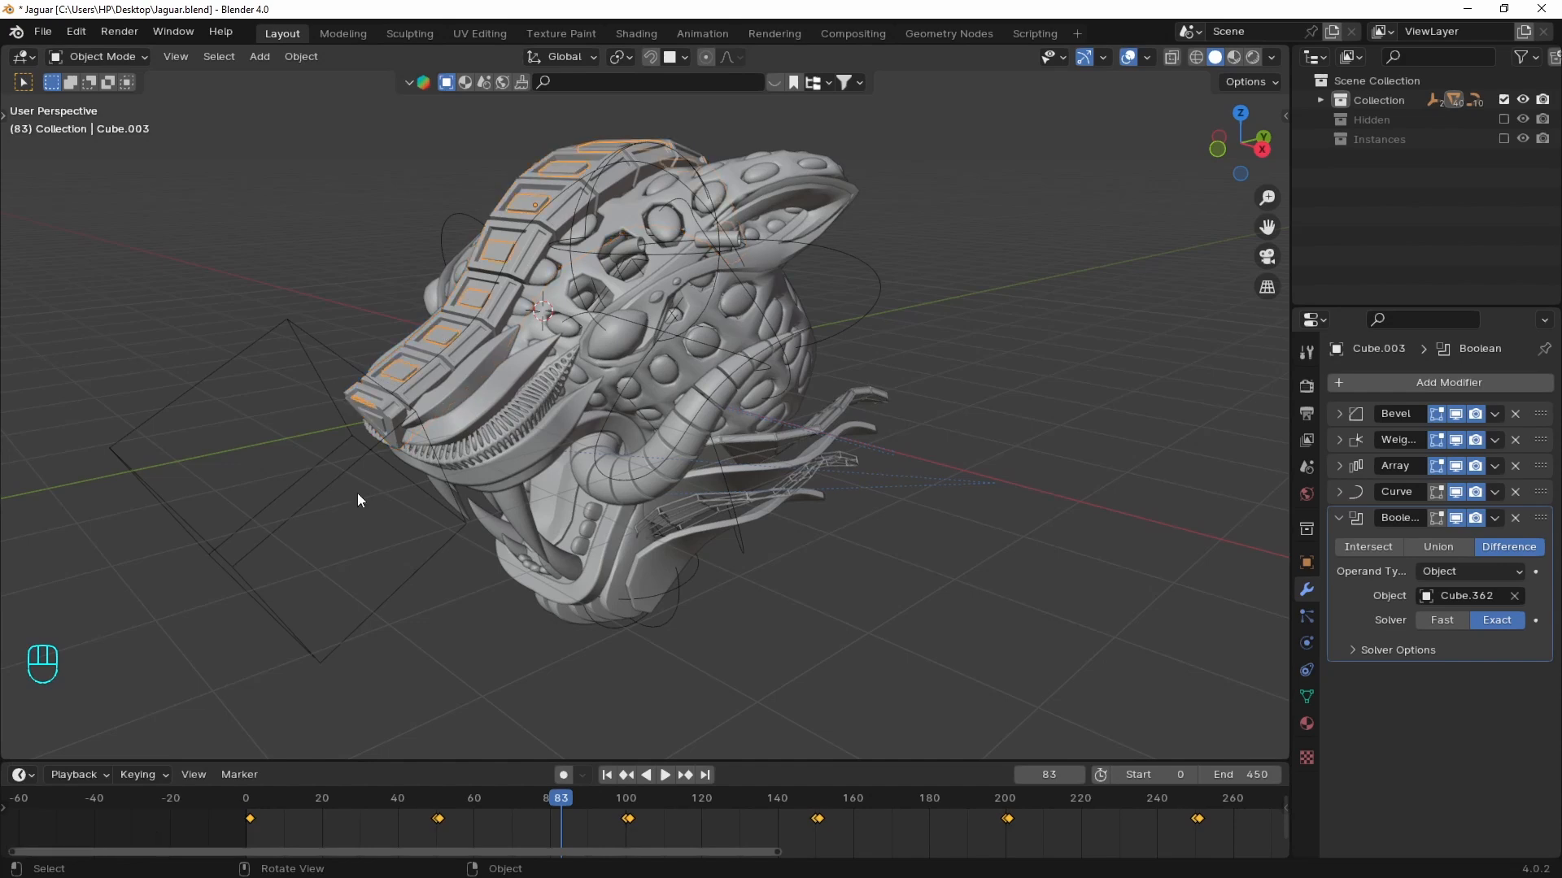
{"action": "left_click", "coordinate": [466, 348]}
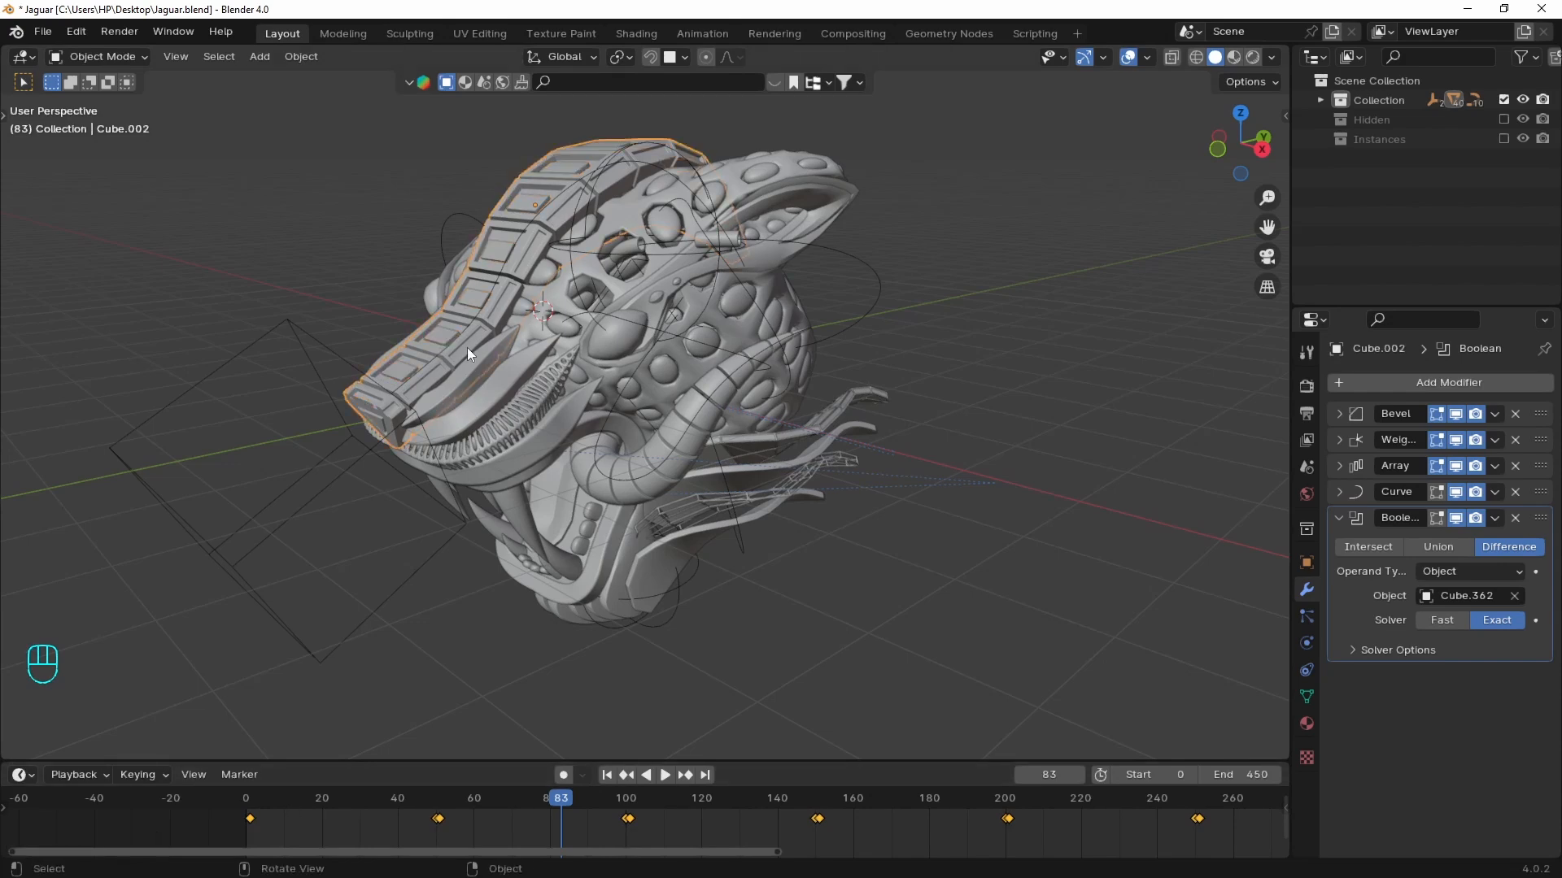
- Turn off the viewport display of the Boolean modifiers on Cube.003, Cube.002 and the horn Cylinder
{"action": "left_click", "coordinate": [441, 331]}
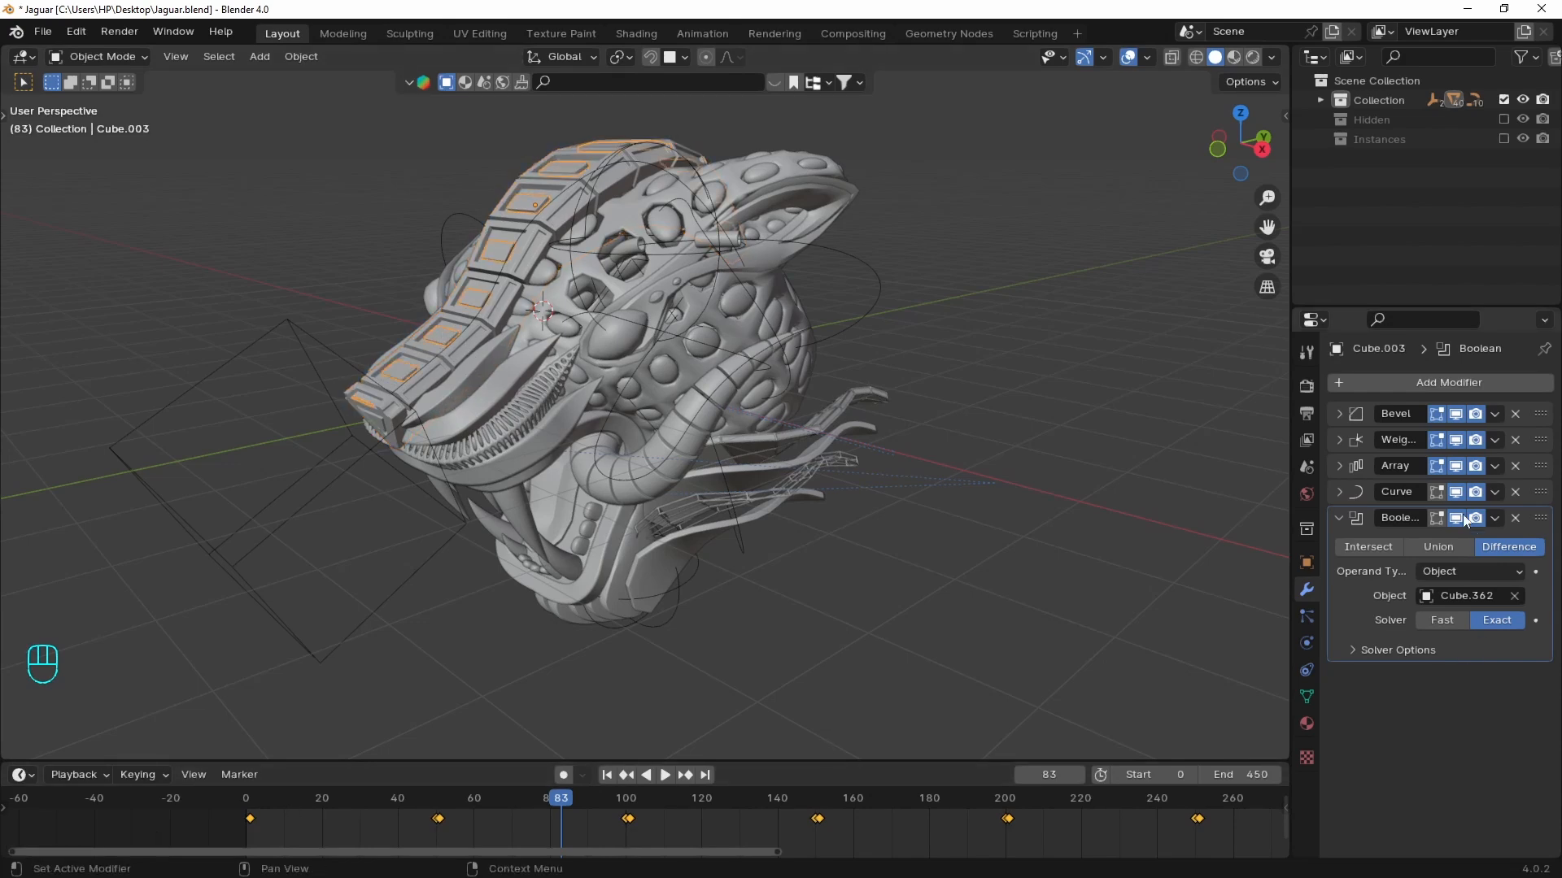
{"action": "left_click", "coordinate": [431, 368]}
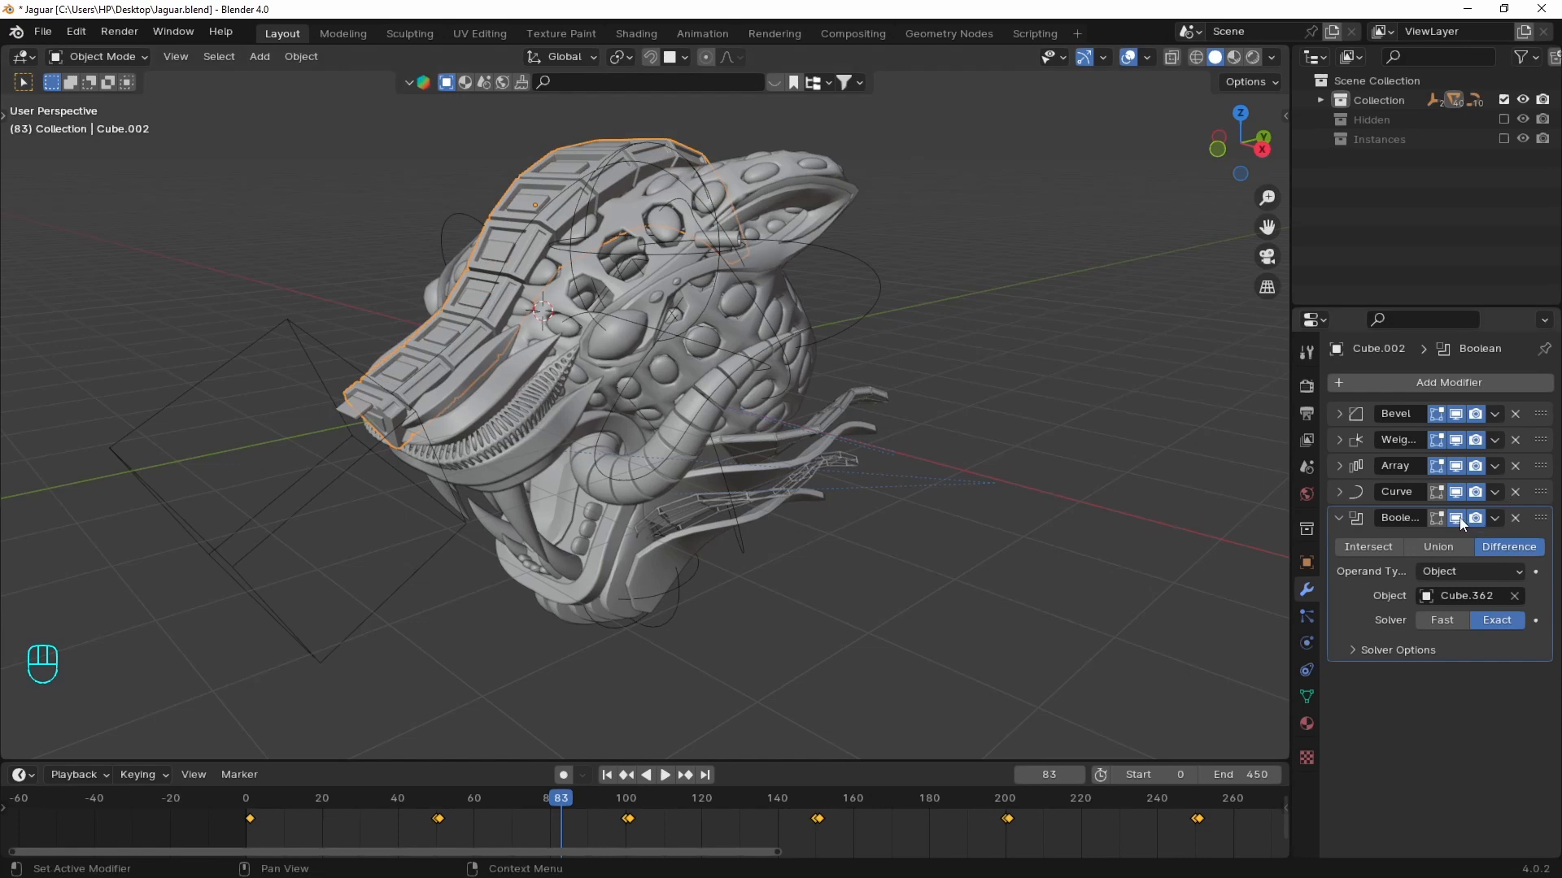
{"action": "left_click", "coordinate": [707, 464]}
{"action": "left_click", "coordinate": [1456, 710]}
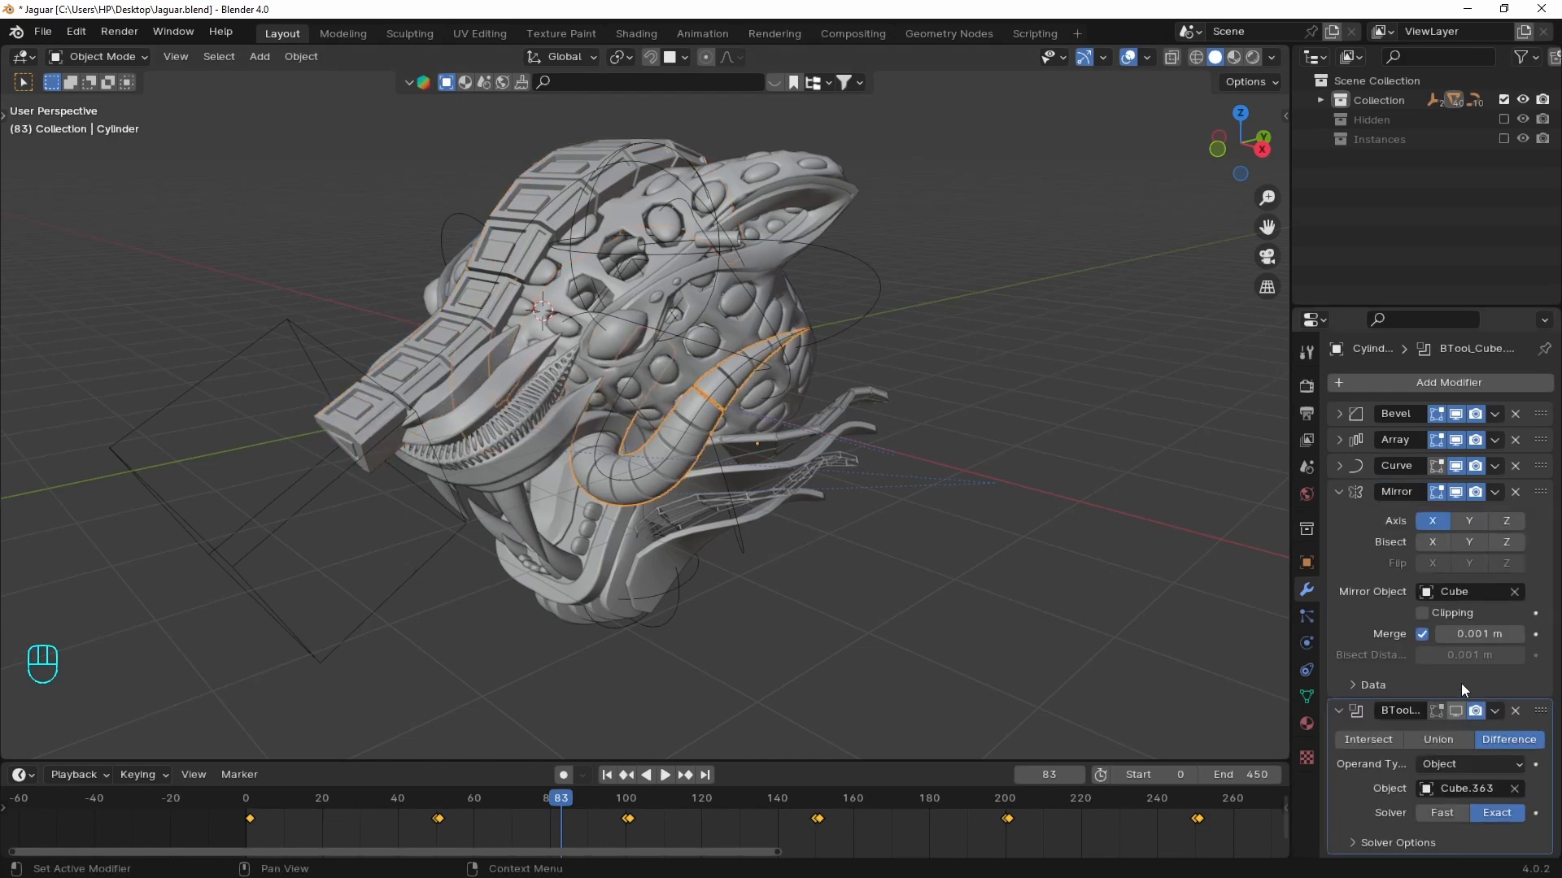
- Play the animation across the timeline to examine the snout plates and horn segments without their Boolean cuts
{"action": "key", "text": "space"}
{"action": "middle_click_drag", "start_coordinate": [747, 455], "coordinate": [905, 475]}
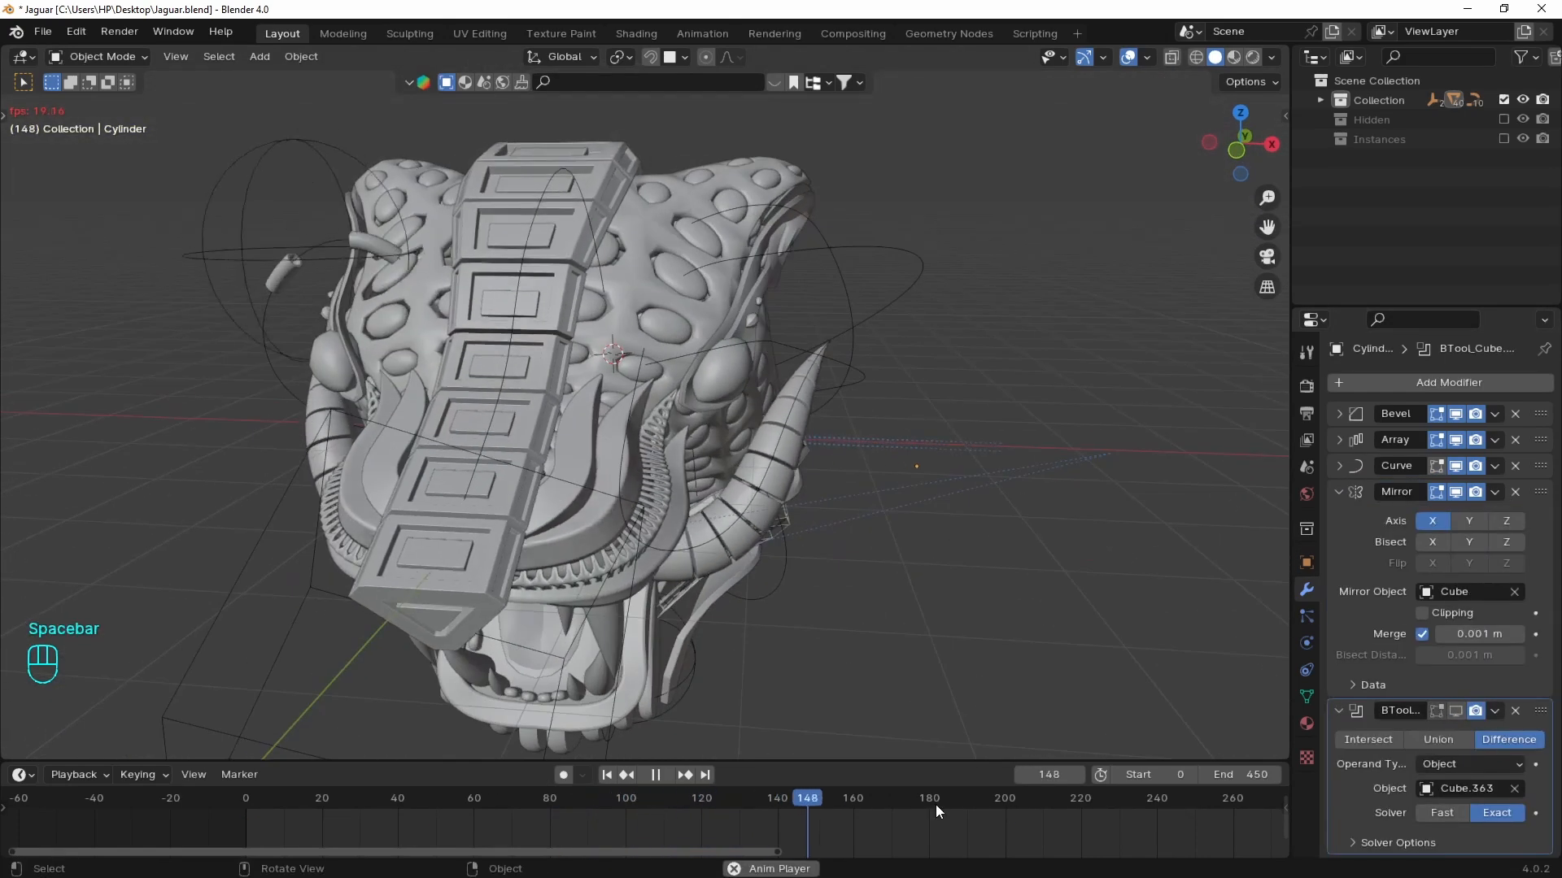
{"action": "scroll", "coordinate": [999, 832], "scroll_direction": "down", "scroll_amount": 8}
{"action": "middle_click_drag", "start_coordinate": [976, 832], "coordinate": [567, 829]}
{"action": "middle_click_drag", "start_coordinate": [797, 597], "coordinate": [762, 509]}
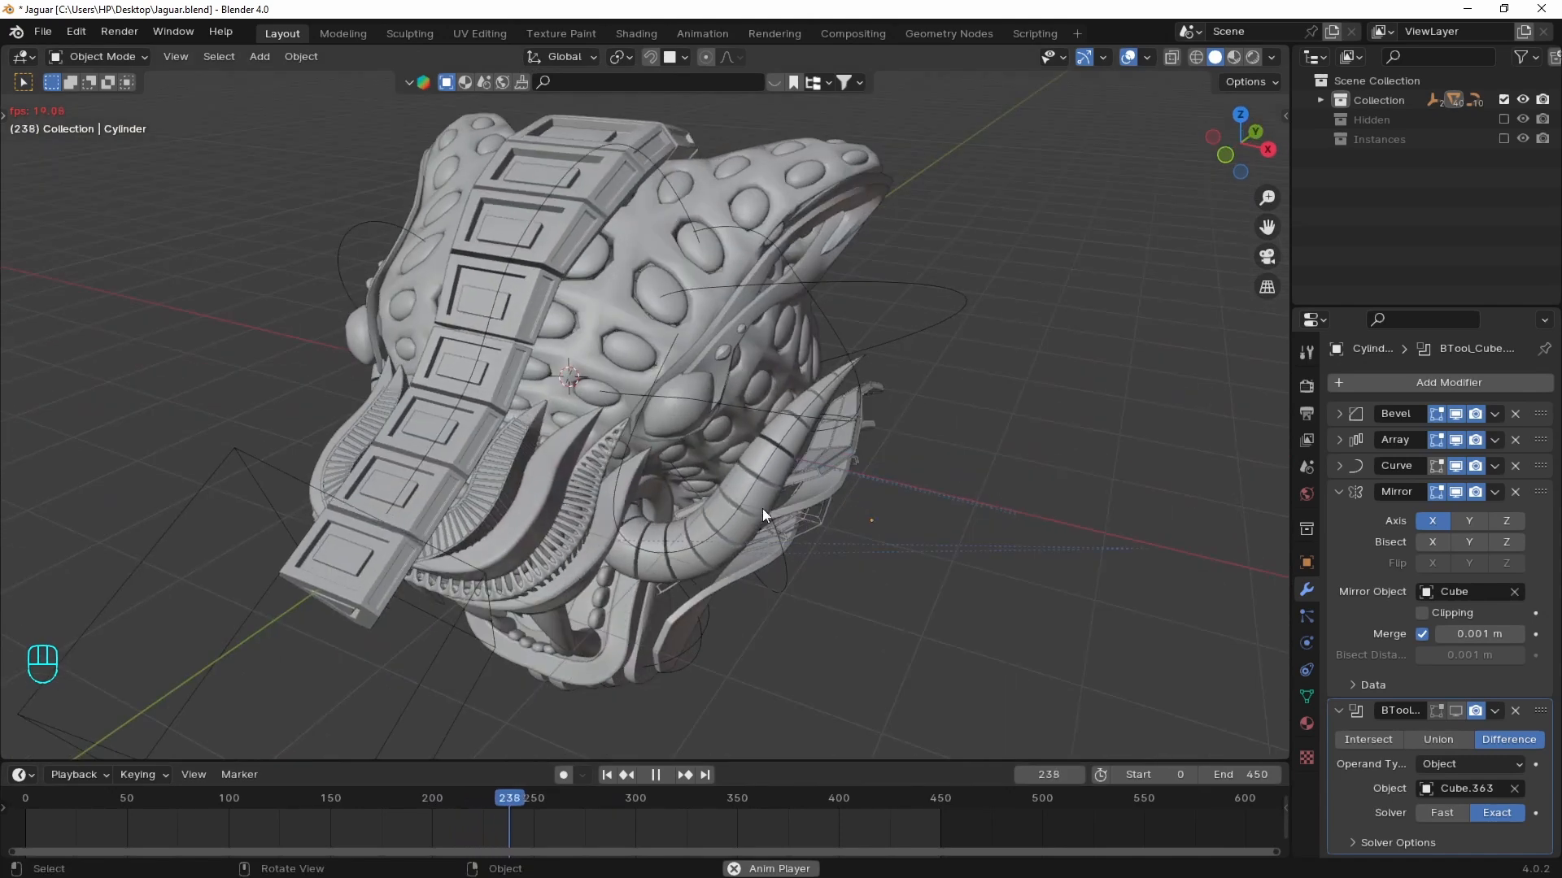
{"action": "key", "text": "space"}
- Isolate the snout plates and horn Cylinder, and turn off the Cylinder's Mirror modifier display in the viewport
{"action": "left_click", "coordinate": [510, 379]}
{"action": "key", "text": "slash"}
{"action": "middle_click_drag", "start_coordinate": [851, 439], "coordinate": [929, 459]}
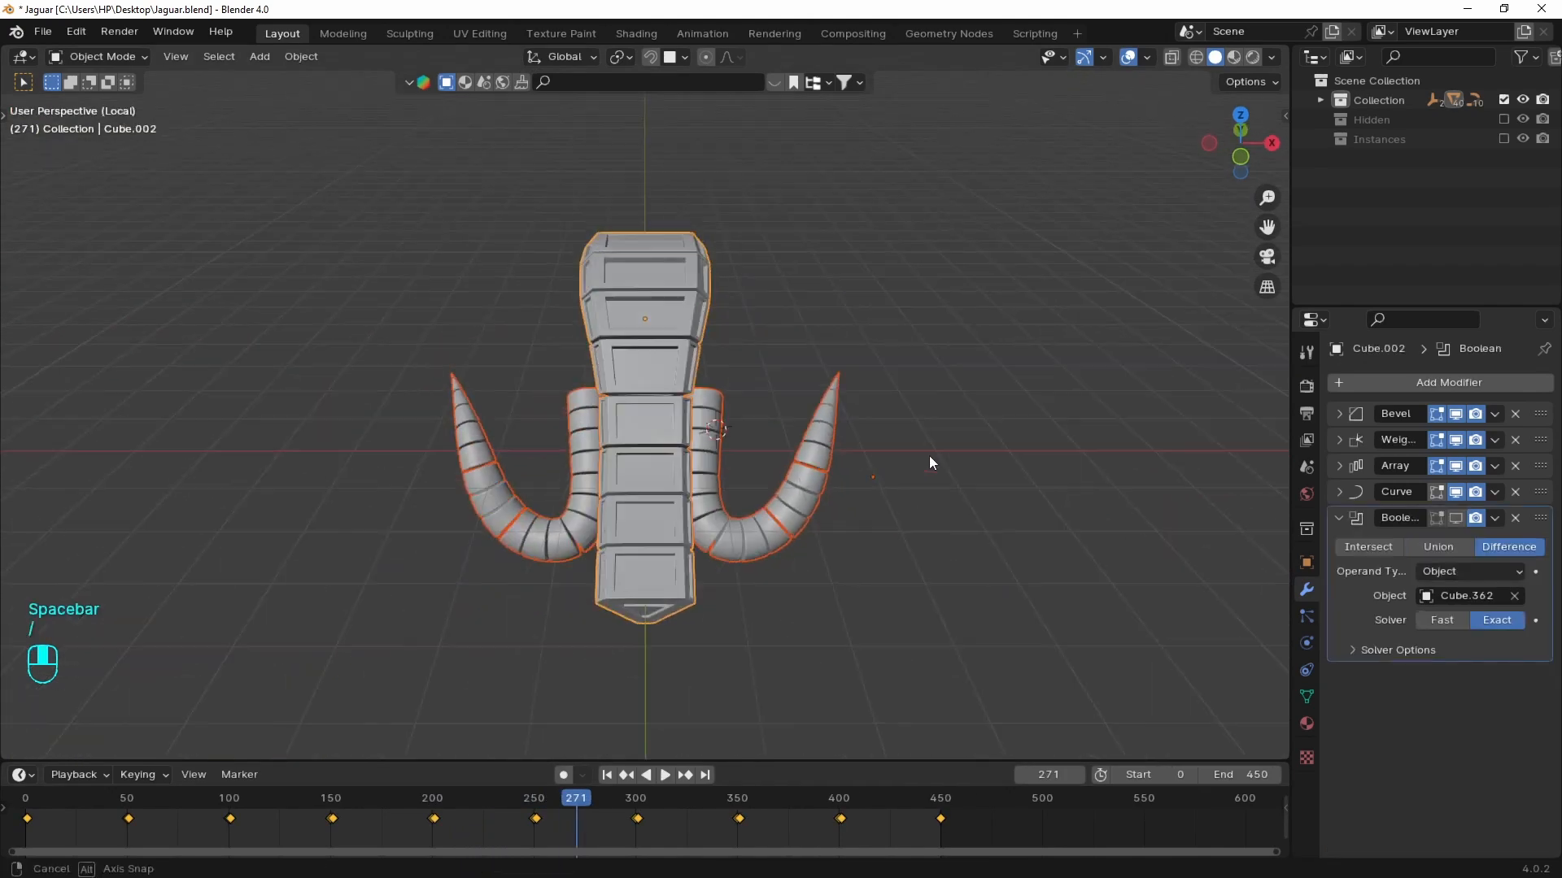
{"action": "scroll", "coordinate": [841, 455], "scroll_direction": "up", "scroll_amount": 3}
{"action": "middle_click_drag", "start_coordinate": [835, 500], "coordinate": [820, 533]}
{"action": "left_click", "coordinate": [822, 452], "text": "shift"}
{"action": "left_click", "coordinate": [1455, 492]}
- Play the isolated parts and jump between frames to examine the loops, toggling the viewport overlays off and on
{"action": "key", "text": "space"}
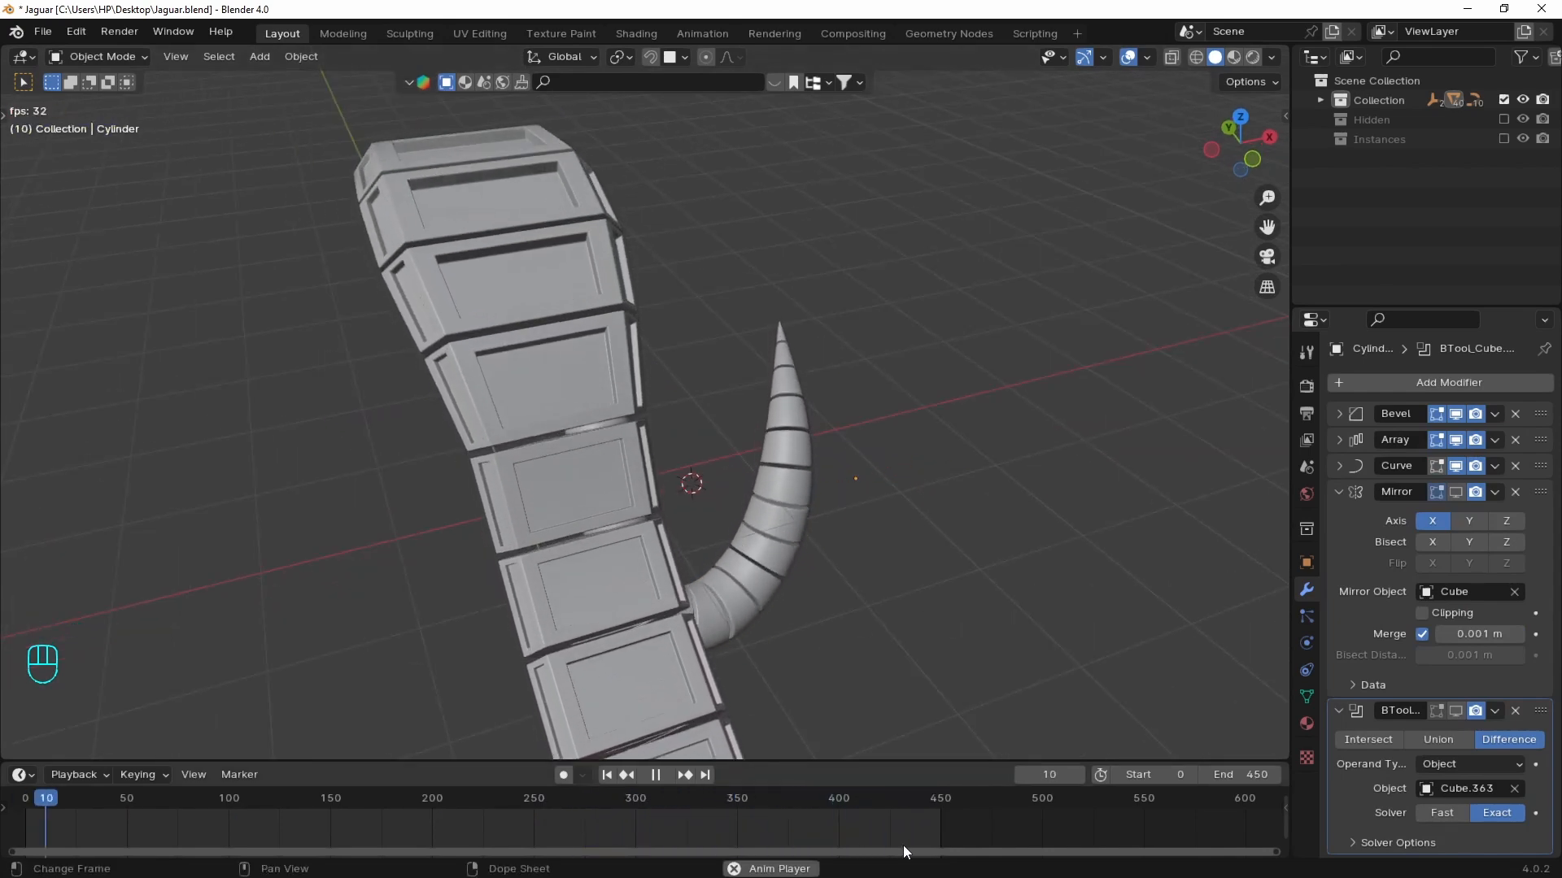
{"action": "left_click", "coordinate": [809, 808]}
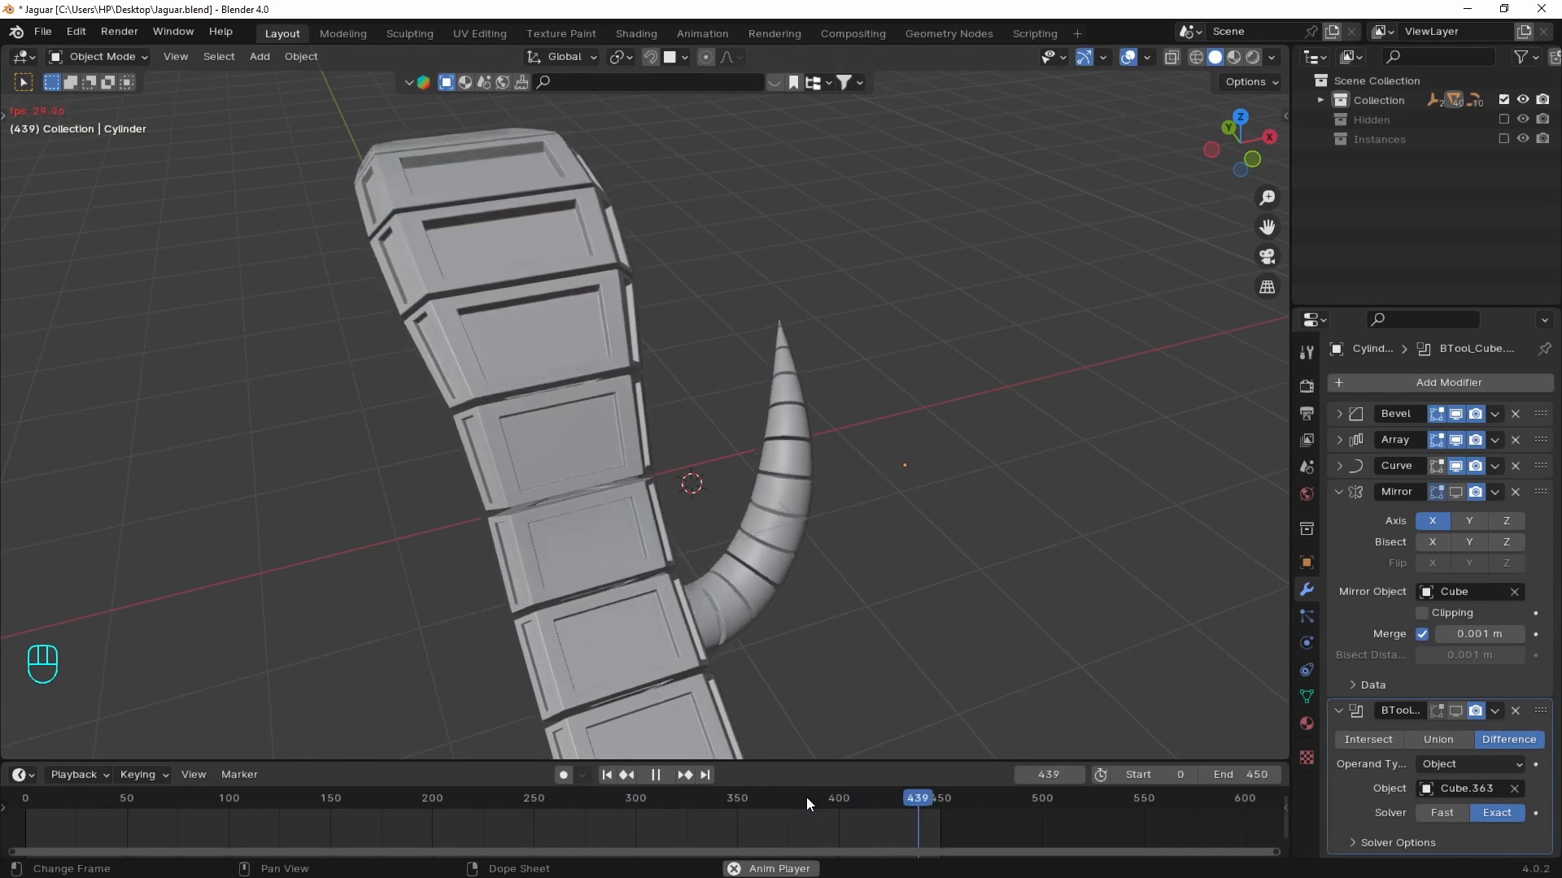
{"action": "left_click", "coordinate": [698, 801]}
{"action": "left_click", "coordinate": [1129, 57]}
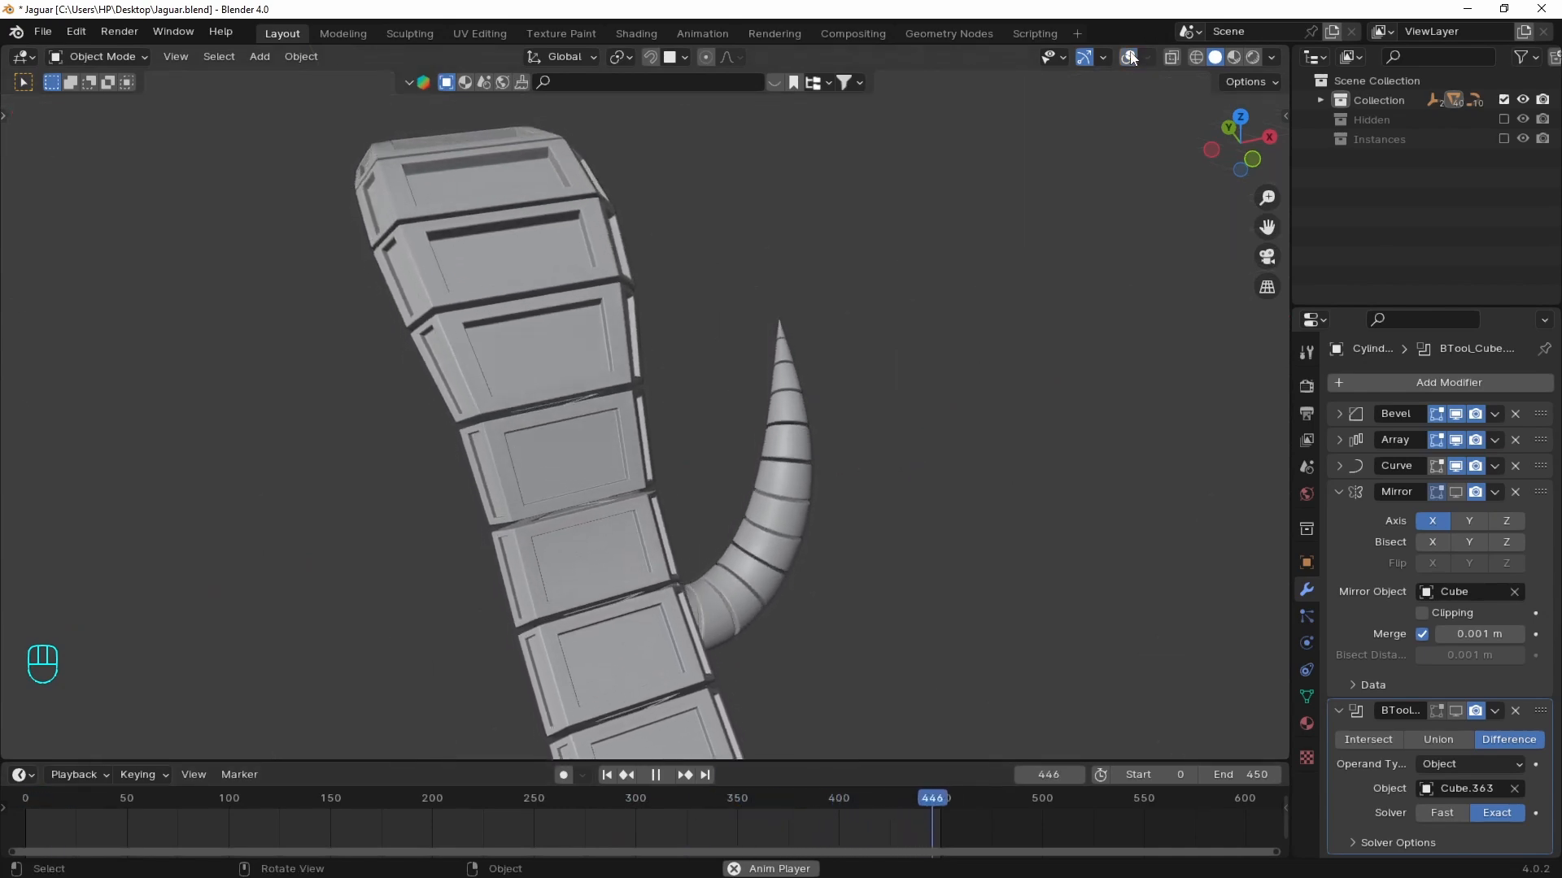
{"action": "left_click", "coordinate": [1129, 57]}
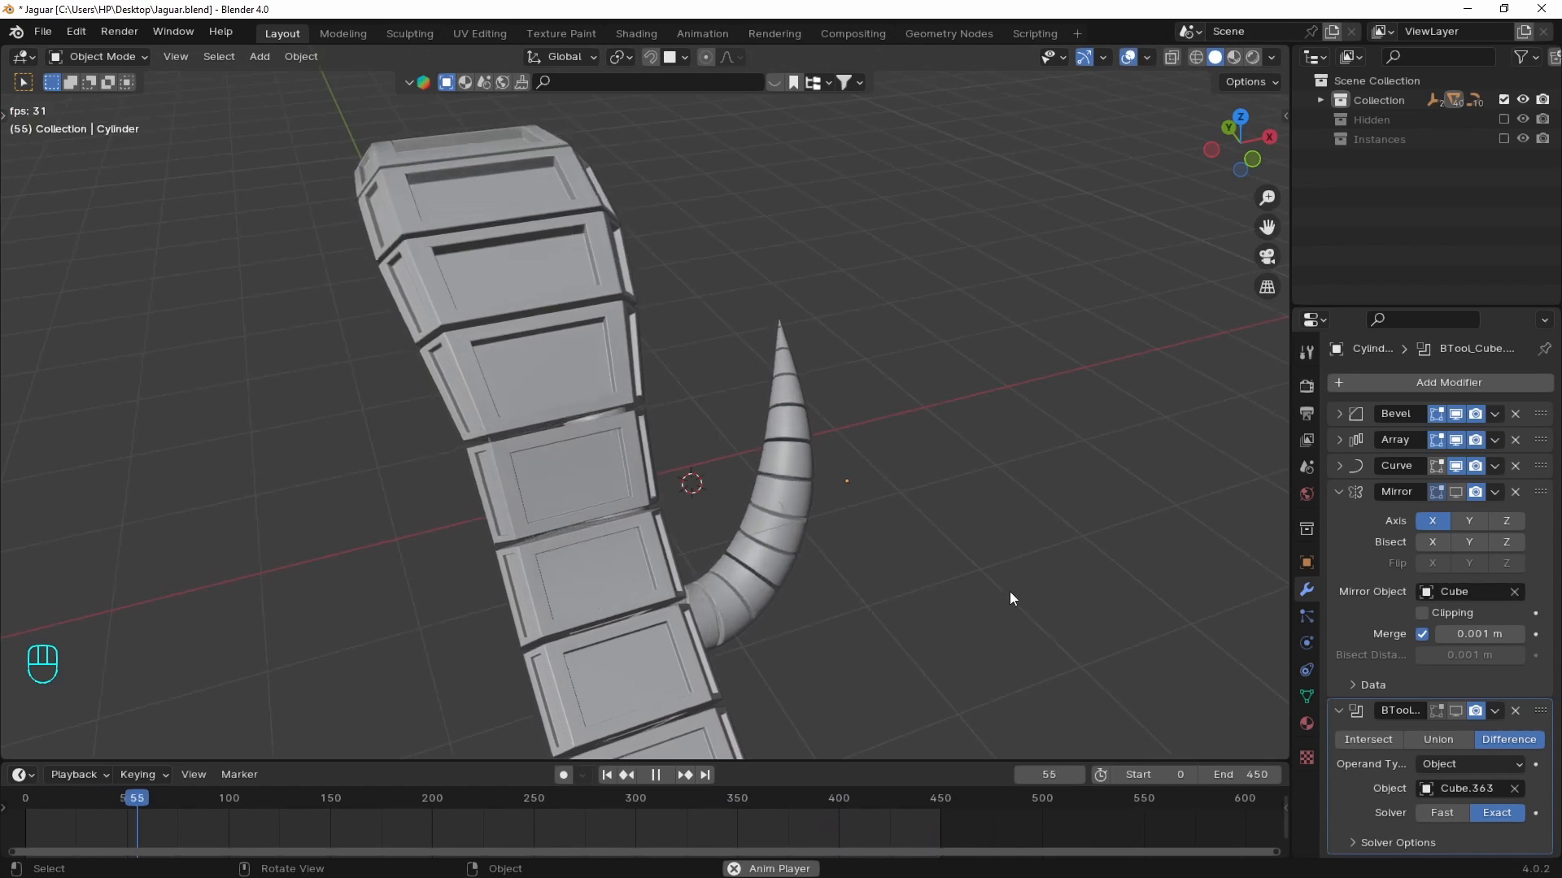
- Exit the isolated view, stop playback and turn the Cylinder's Mirror modifier display back on in the viewport
{"action": "middle_click_drag", "start_coordinate": [1009, 592], "coordinate": [893, 517]}
{"action": "key", "text": "slash"}
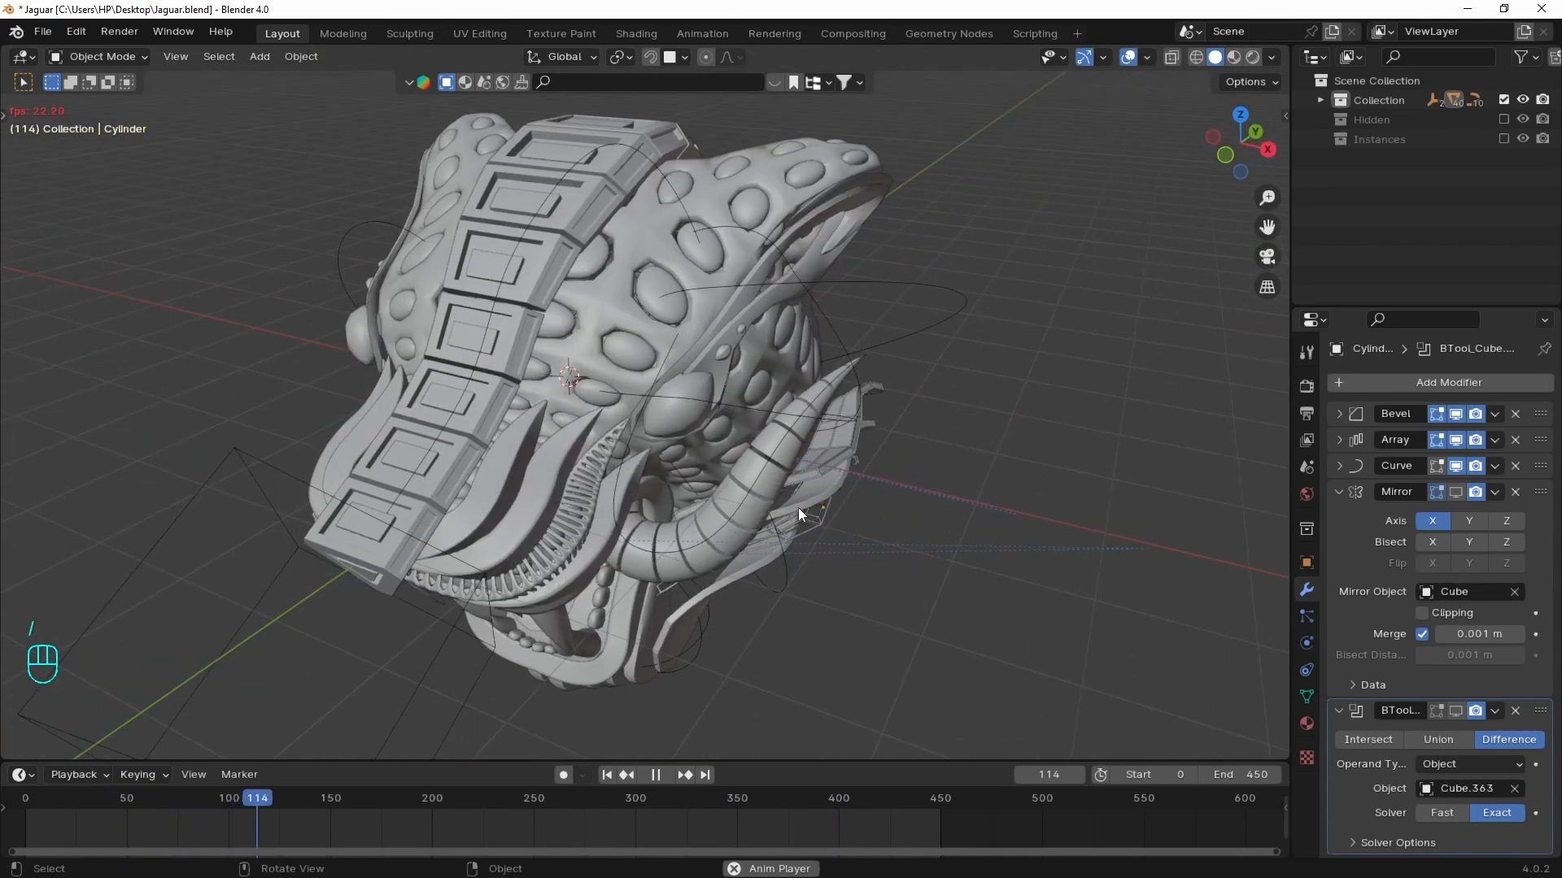
{"action": "key", "text": "space"}
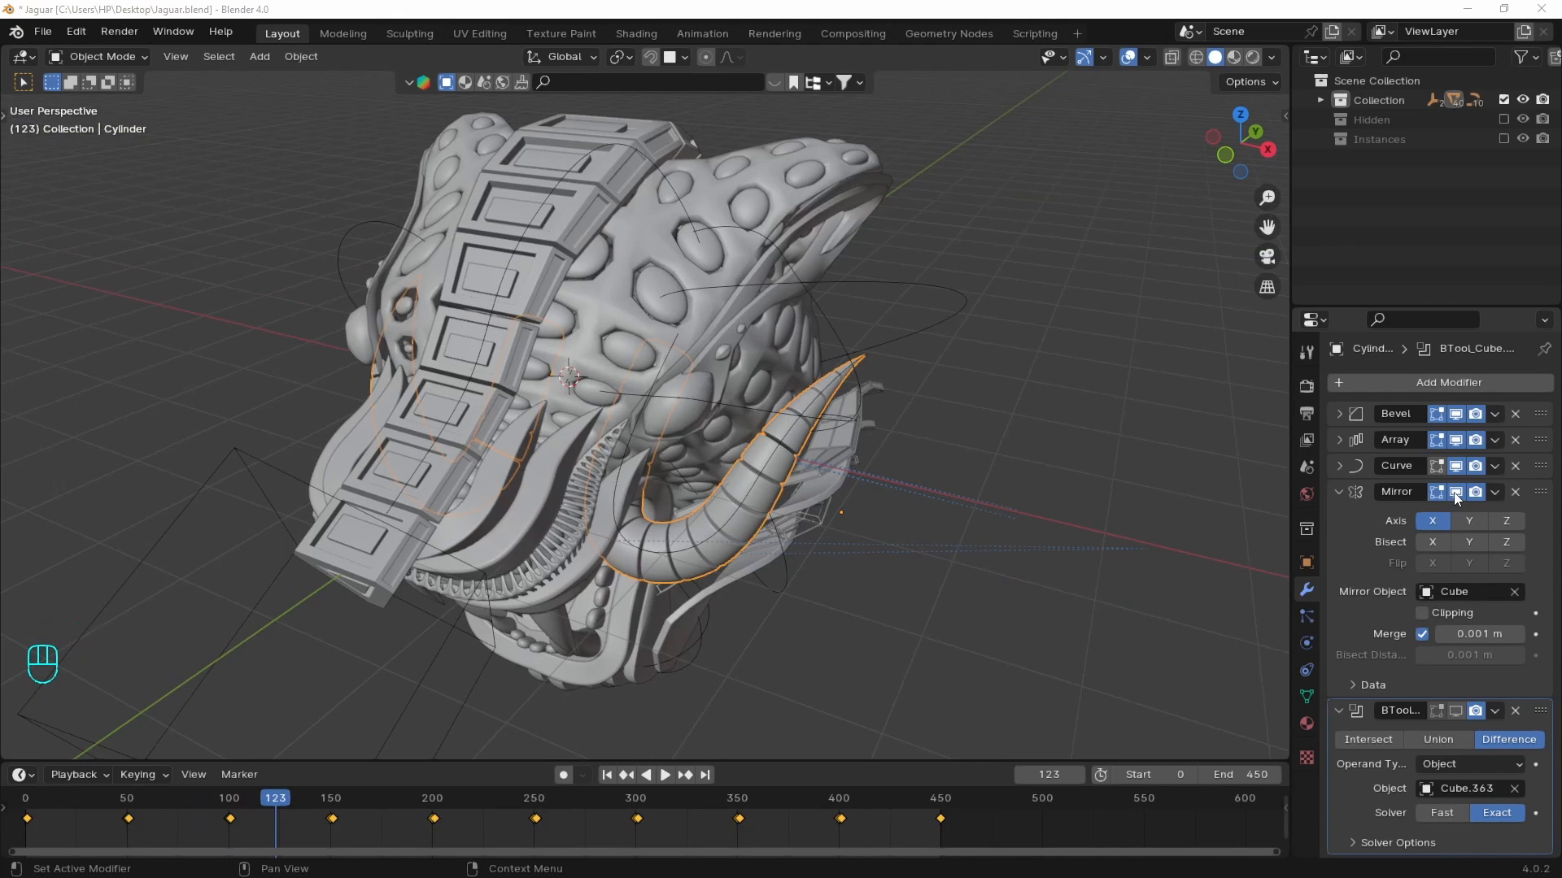
- Deselect the horn and turn off the scene's Simplify render setting
{"action": "middle_click_drag", "start_coordinate": [1013, 602], "coordinate": [911, 559]}
{"action": "scroll", "coordinate": [910, 587], "scroll_direction": "down", "scroll_amount": 3}
{"action": "scroll", "coordinate": [862, 560], "scroll_direction": "up", "scroll_amount": 3}
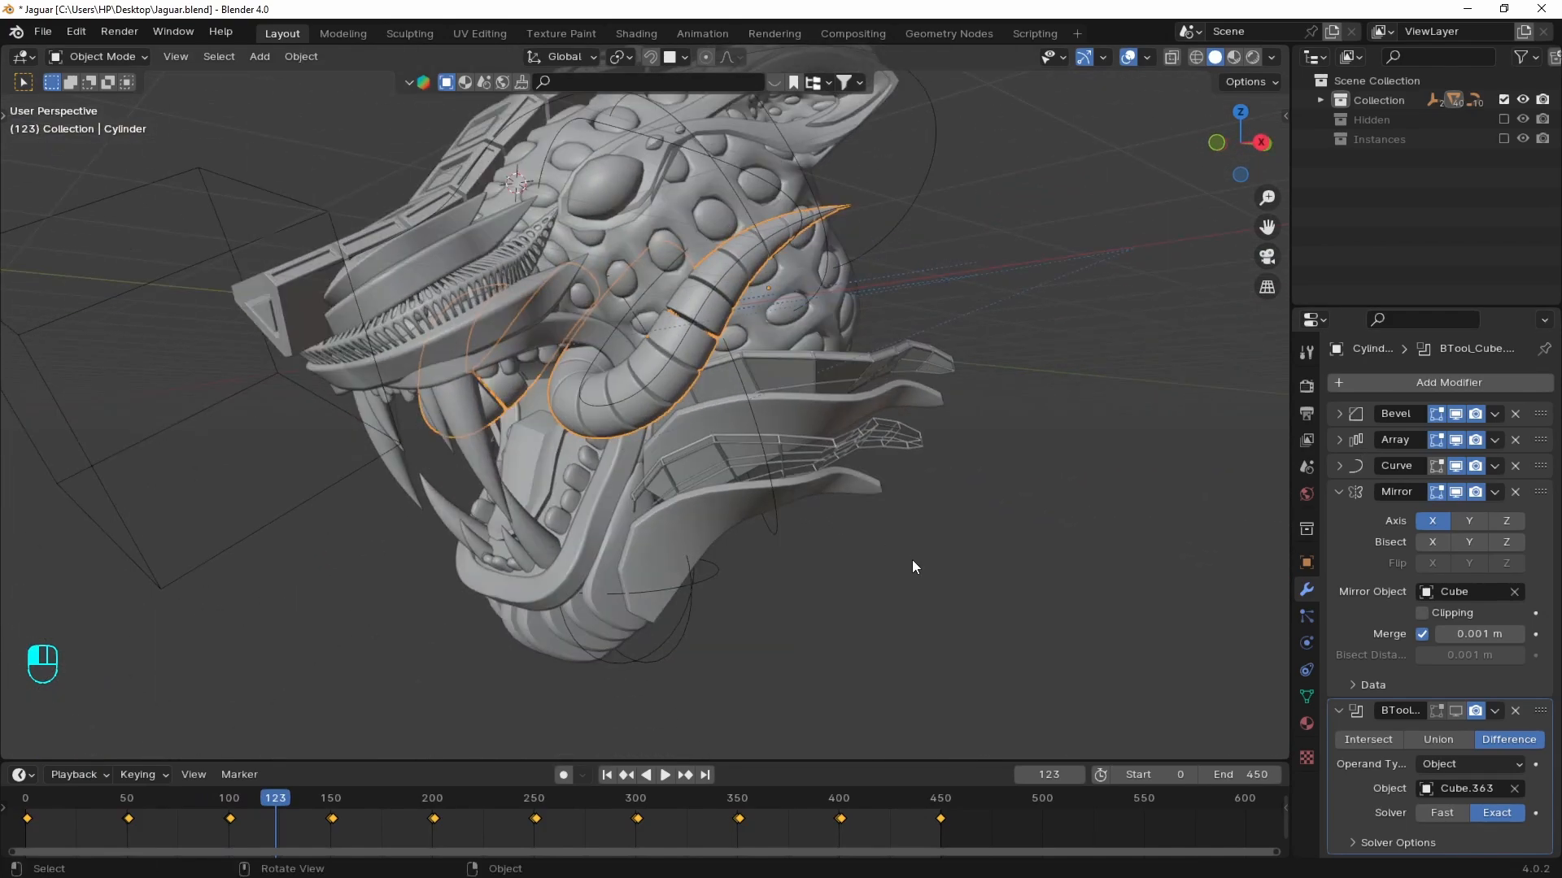
{"action": "left_click", "coordinate": [911, 560]}
{"action": "middle_click_drag", "start_coordinate": [903, 486], "coordinate": [851, 578]}
{"action": "left_click", "coordinate": [1306, 386]}
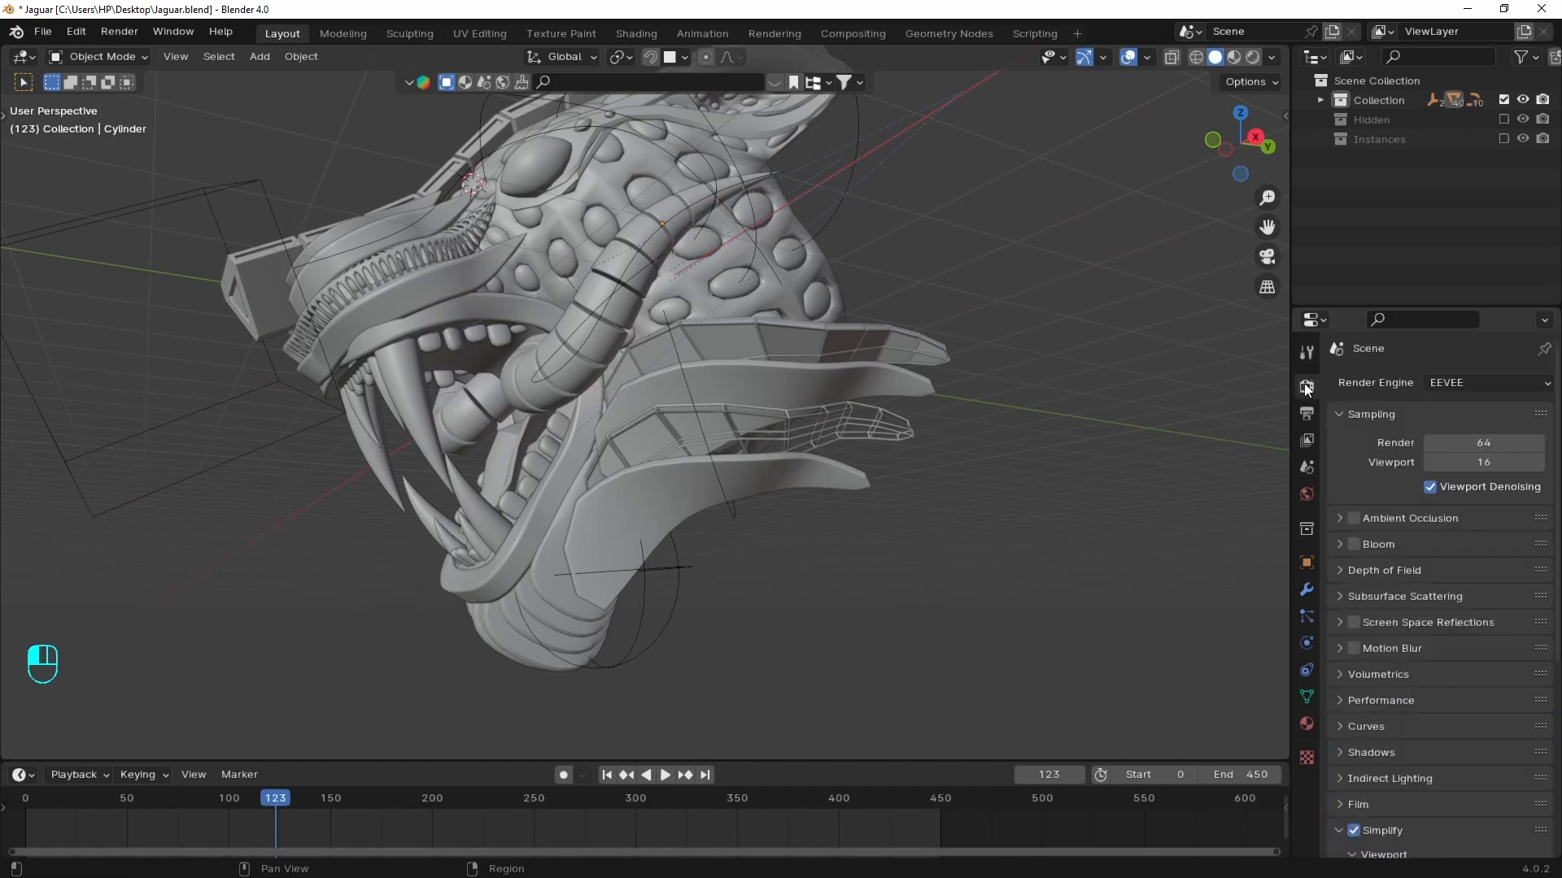
{"action": "scroll", "coordinate": [1384, 621], "scroll_direction": "down", "scroll_amount": 4}
{"action": "left_click", "coordinate": [1353, 713]}
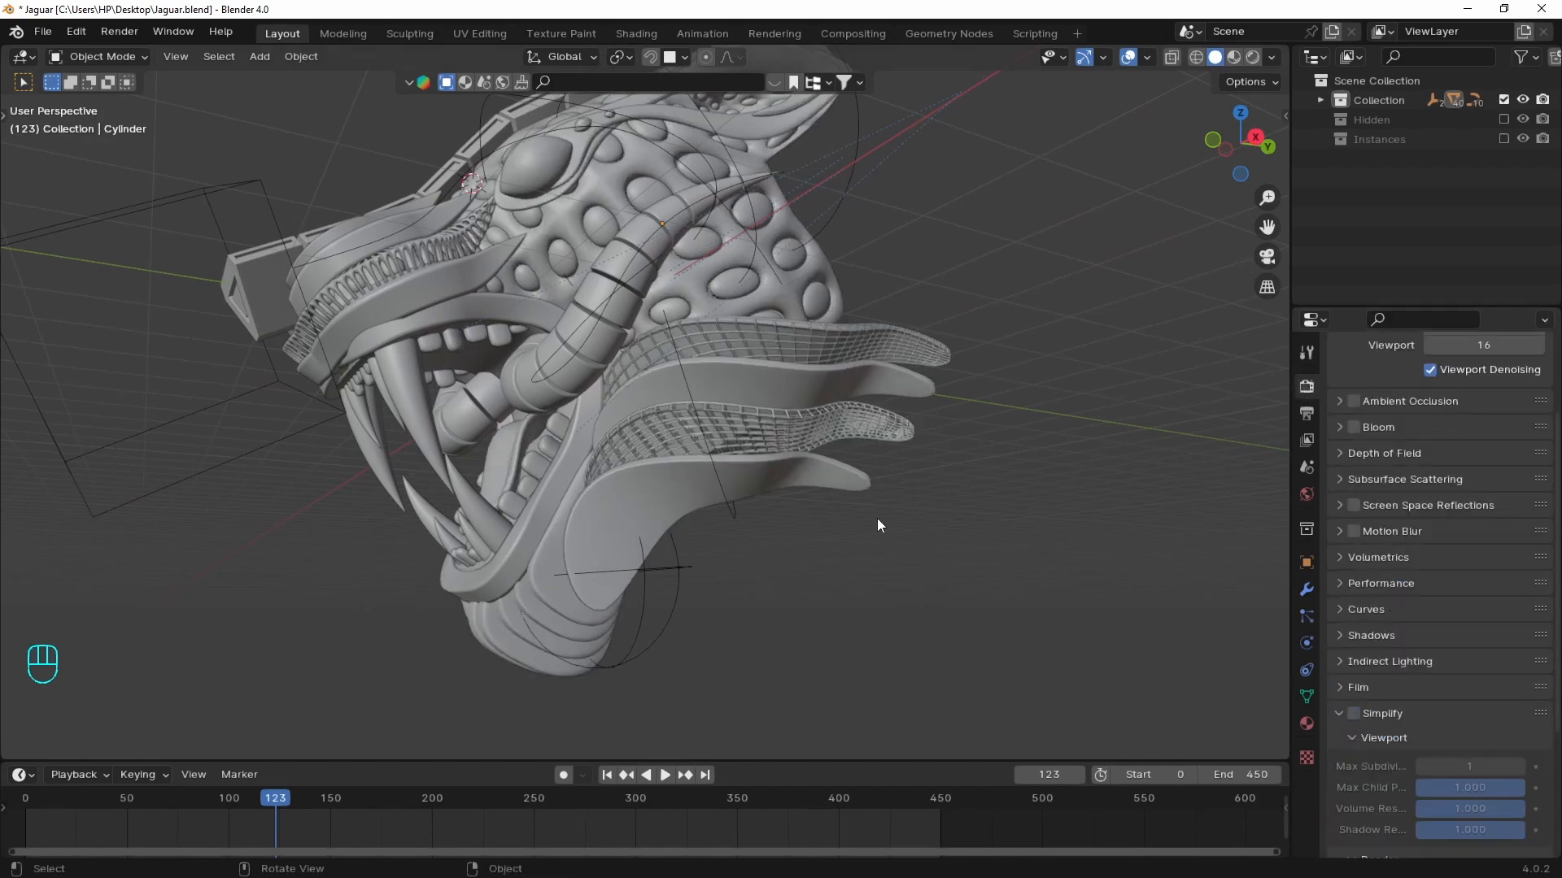
- Duplicate the lowest fin behind the jaw in place and convert the copy to a mesh, applying its modifiers
{"action": "middle_click_drag", "start_coordinate": [875, 506], "coordinate": [856, 457]}
{"action": "left_click", "coordinate": [855, 458]}
{"action": "scroll", "coordinate": [876, 540], "scroll_direction": "up", "scroll_amount": 2}
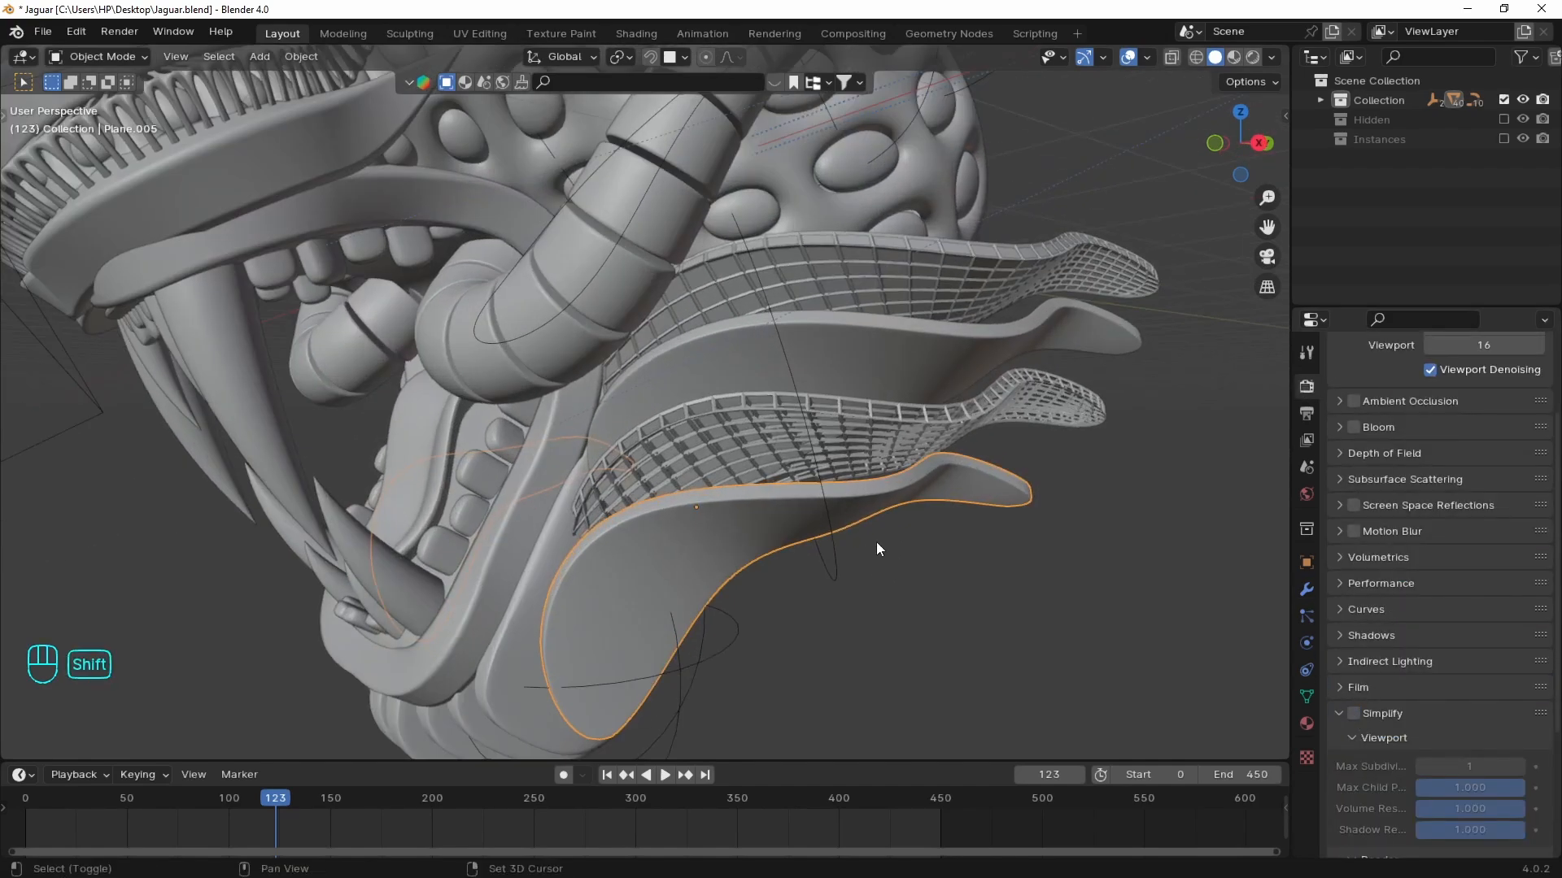
{"action": "middle_click_drag", "start_coordinate": [876, 542], "coordinate": [881, 520], "text": "shift"}
{"action": "mouse_move", "coordinate": [889, 530]}
{"action": "middle_mouse_down"}
{"action": "mouse_move", "coordinate": [842, 498]}
{"action": "mouse_move", "coordinate": [784, 498]}
{"action": "mouse_move", "coordinate": [806, 520]}
{"action": "mouse_move", "coordinate": [871, 517]}
{"action": "middle_mouse_up"}
{"action": "scroll", "coordinate": [812, 524], "scroll_direction": "down", "scroll_amount": 2}
{"action": "key", "text": "shift+d"}
{"action": "right_click", "coordinate": [805, 488]}
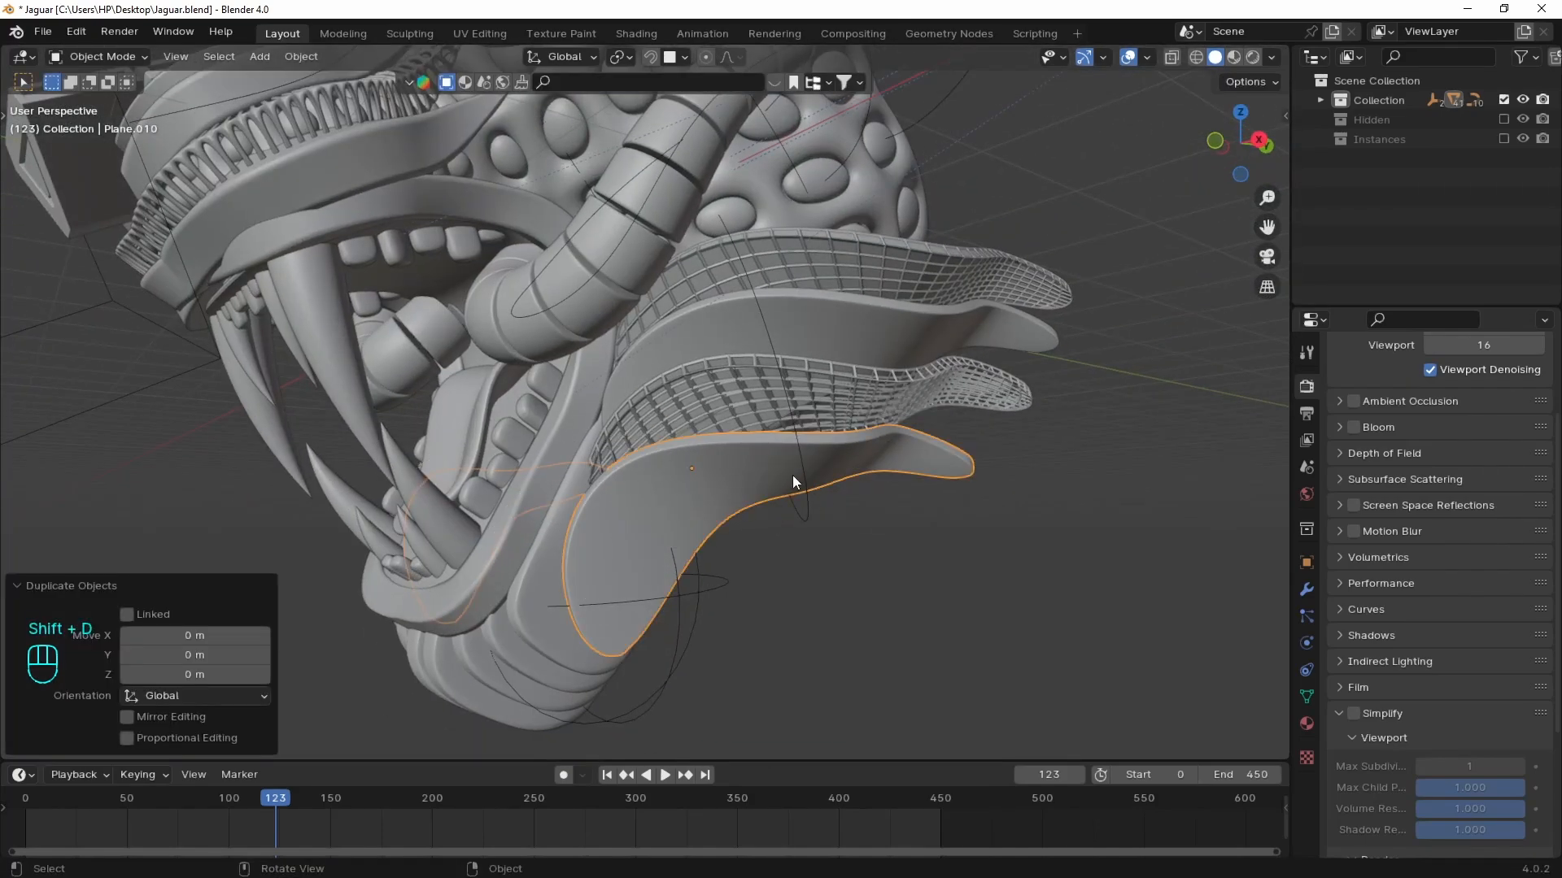
{"action": "key", "text": "Tab"}
{"action": "key", "text": "Tab"}
{"action": "right_click", "coordinate": [760, 488]}
{"action": "mouse_move", "coordinate": [761, 512]}
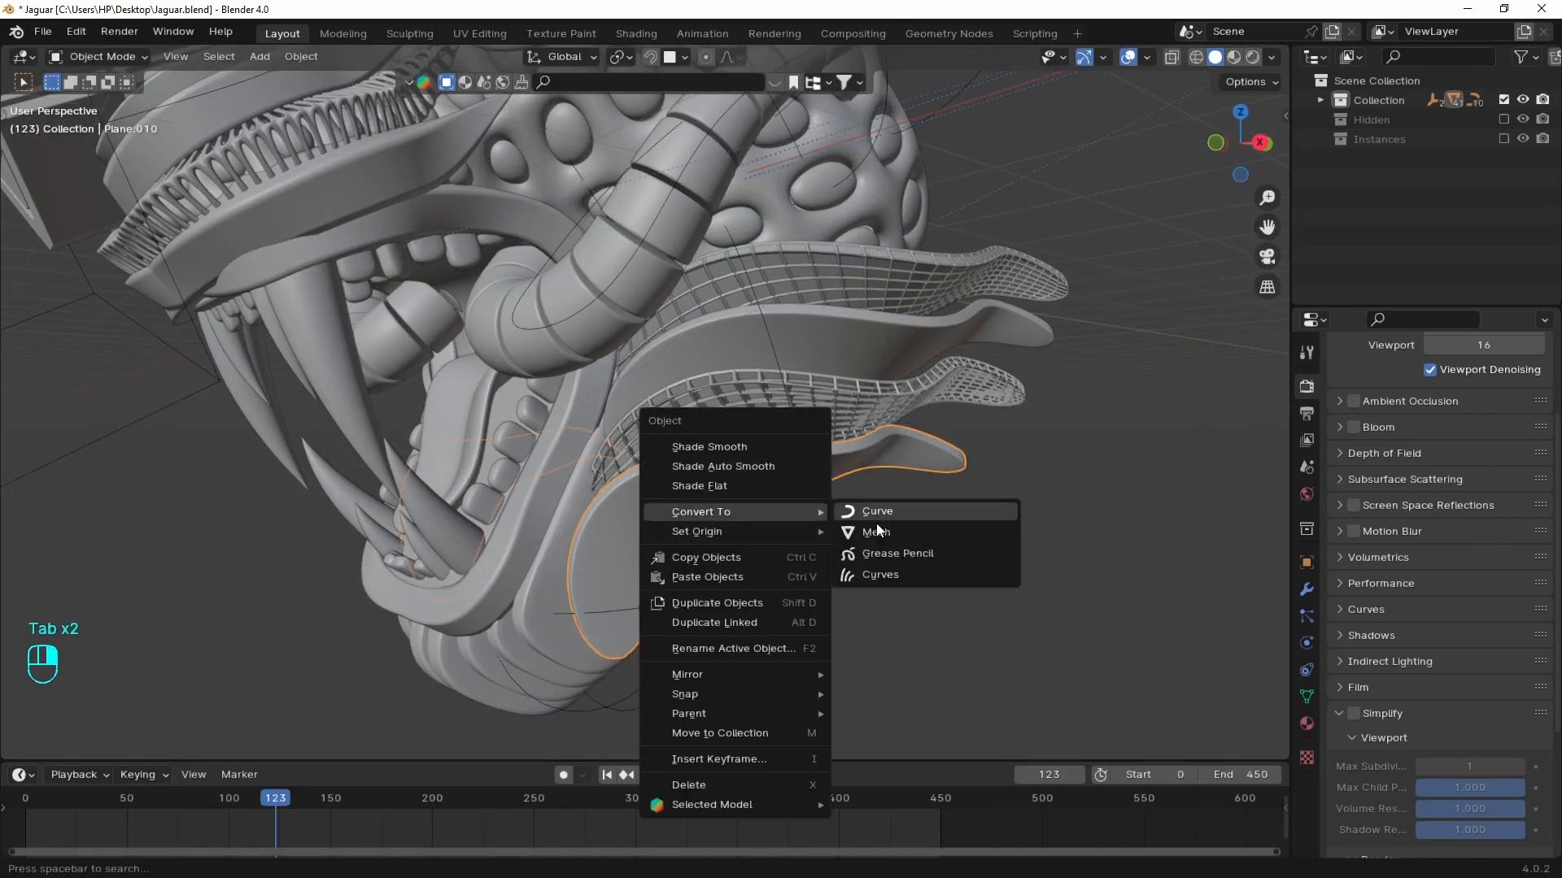
{"action": "left_click", "coordinate": [878, 531]}
- Delete all edges of the duplicated fin except a single edge loop running around its rim
{"action": "key", "text": "Tab"}
{"action": "scroll", "coordinate": [814, 465], "scroll_direction": "up", "scroll_amount": 5}
{"action": "scroll", "coordinate": [736, 495], "scroll_direction": "up", "scroll_amount": 3}
{"action": "middle_click_drag", "start_coordinate": [726, 465], "coordinate": [825, 446]}
{"action": "key", "text": "2"}
{"action": "scroll", "coordinate": [735, 493], "scroll_direction": "down", "scroll_amount": 3}
{"action": "key", "text": "ctrl+i"}
{"action": "key", "text": "x"}
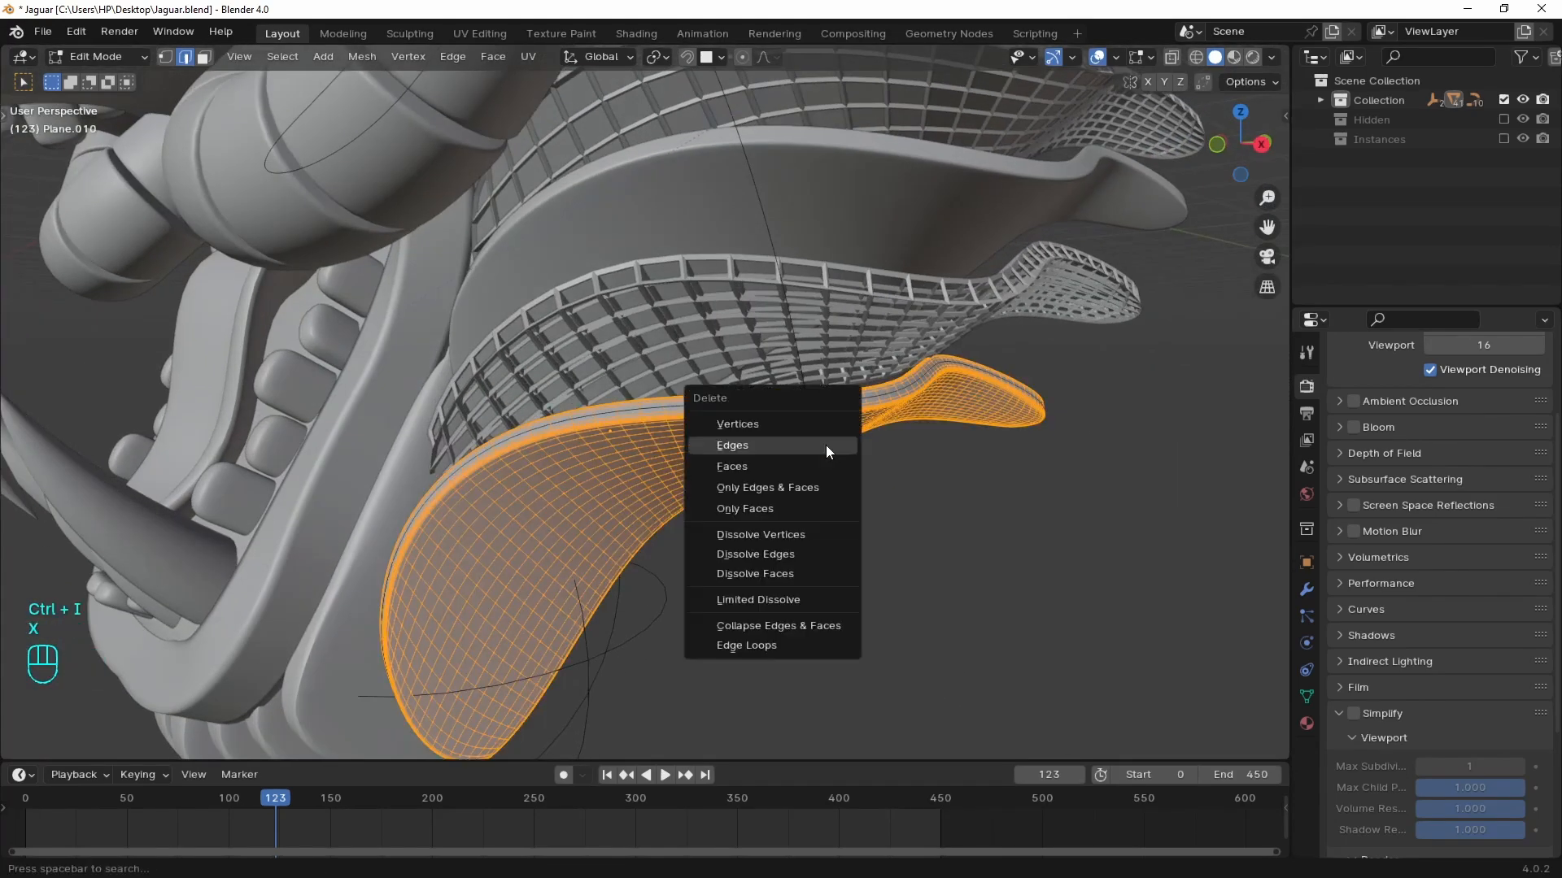
{"action": "left_click", "coordinate": [827, 446]}
- Convert the remaining rim edge loop to a curve and isolate it in the viewport
{"action": "key", "text": "Tab"}
{"action": "right_click", "coordinate": [869, 397]}
{"action": "mouse_move", "coordinate": [870, 398]}
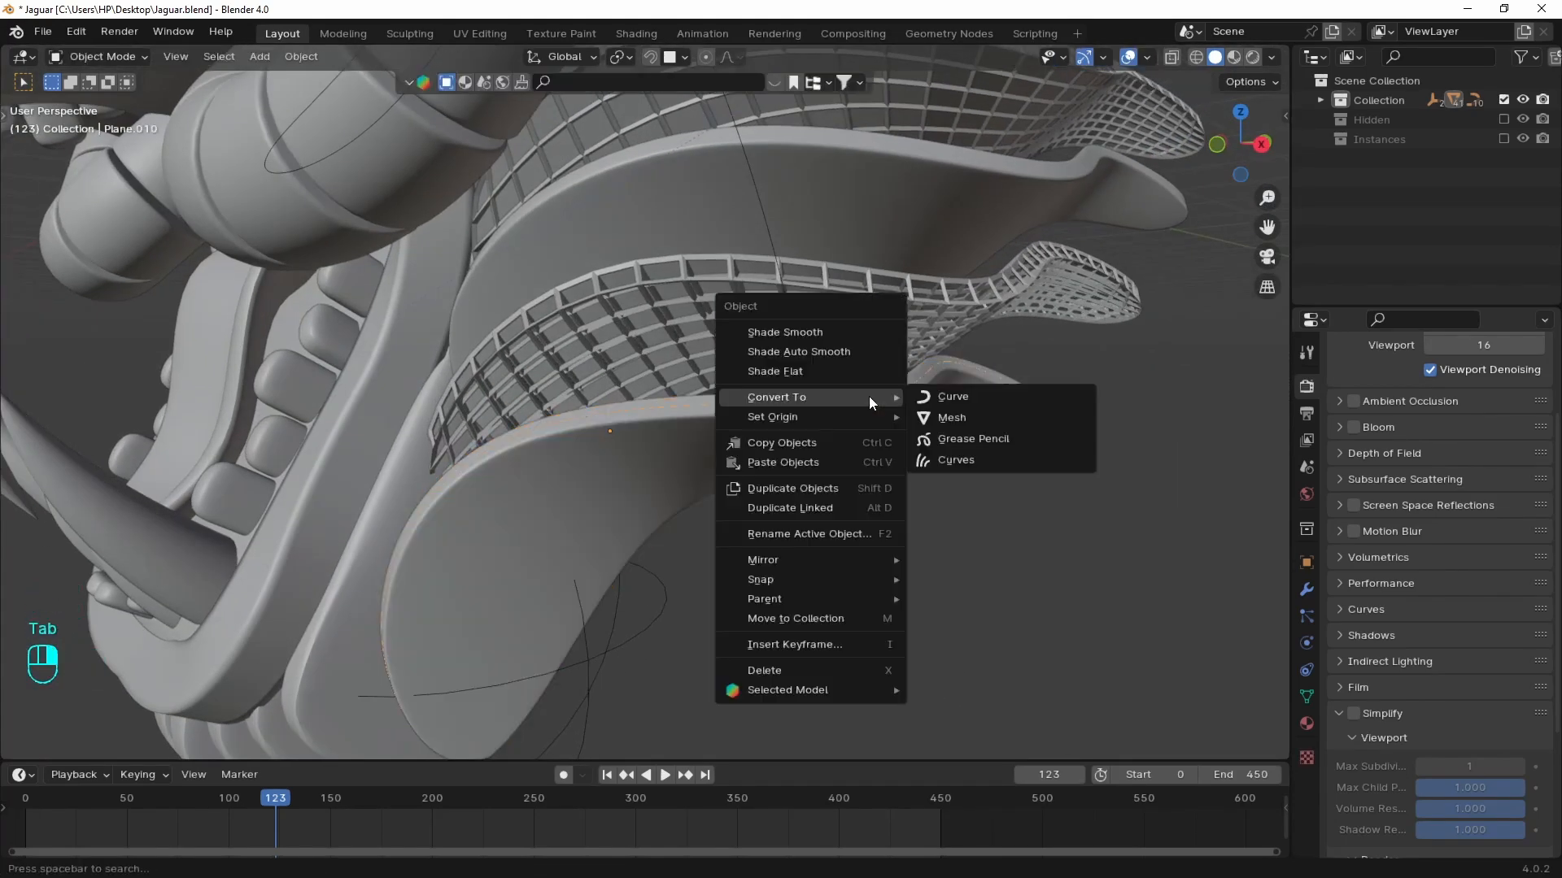
{"action": "left_click", "coordinate": [944, 398]}
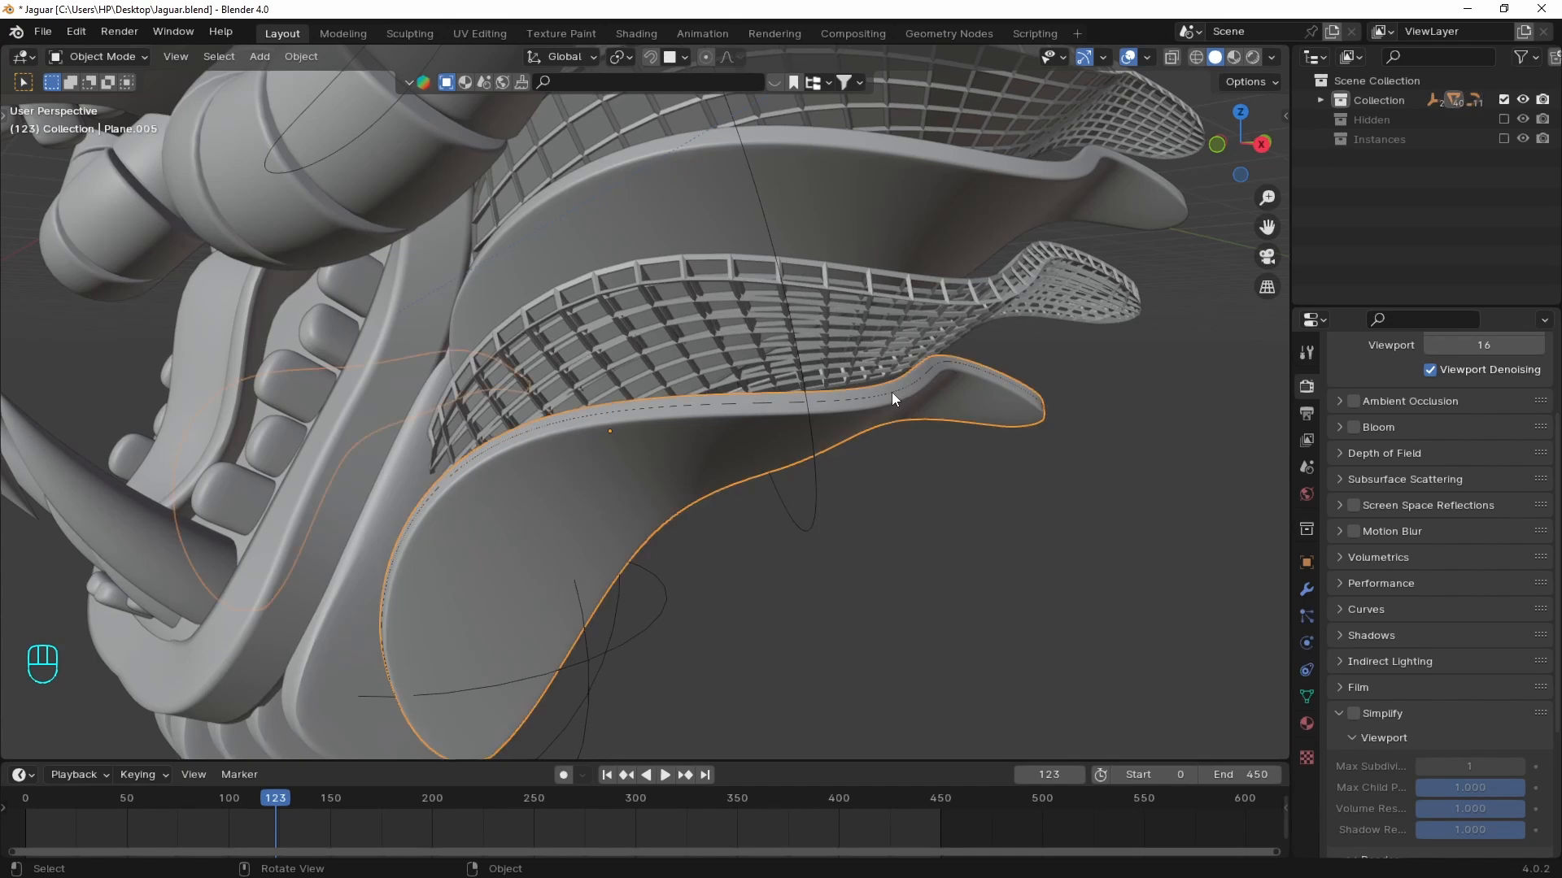
{"action": "key", "text": "KP_Divide"}
{"action": "middle_click_drag", "start_coordinate": [680, 367], "coordinate": [561, 261]}
- Add a UV sphere, reset the 3D cursor to the world origin and clear the sphere's location
{"action": "key", "text": "shift+a"}
{"action": "mouse_move", "coordinate": [559, 257]}
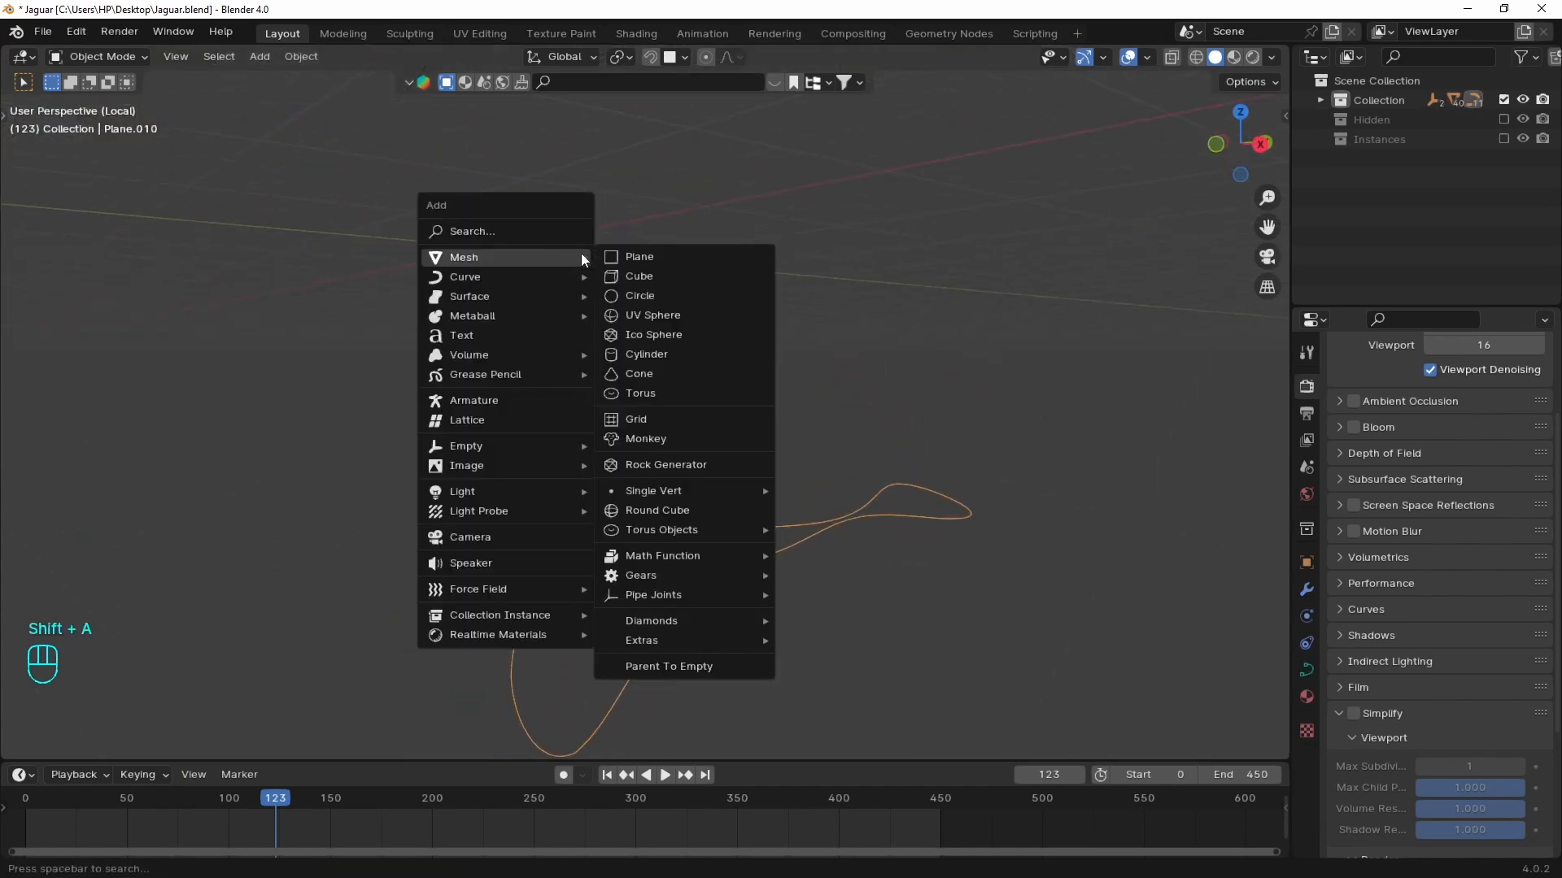
{"action": "key", "text": "shift+a"}
{"action": "mouse_move", "coordinate": [664, 335]}
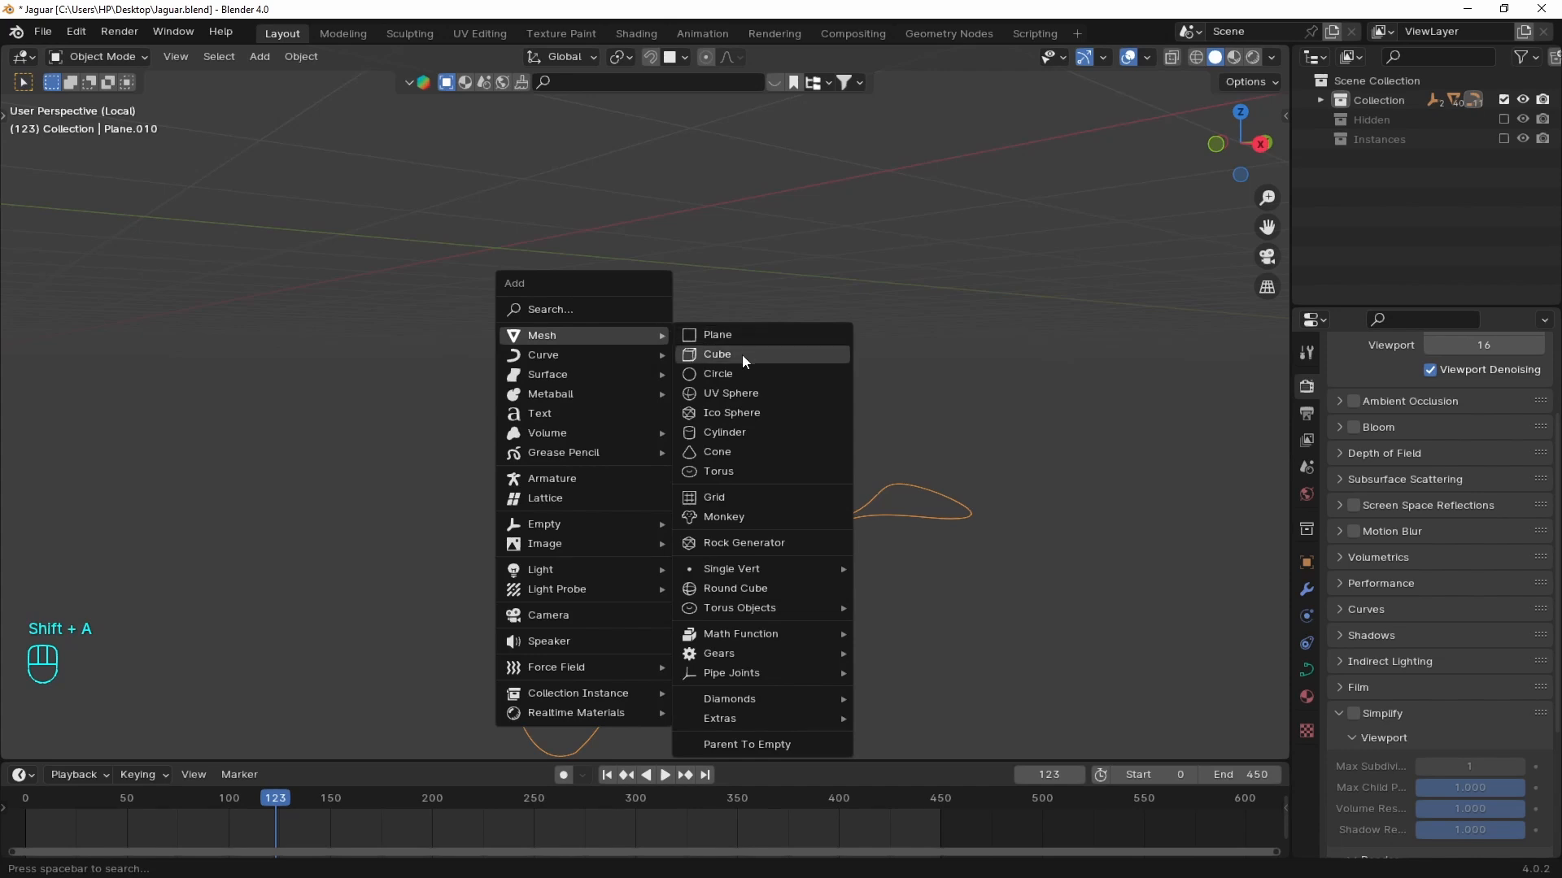
{"action": "left_click", "coordinate": [725, 393]}
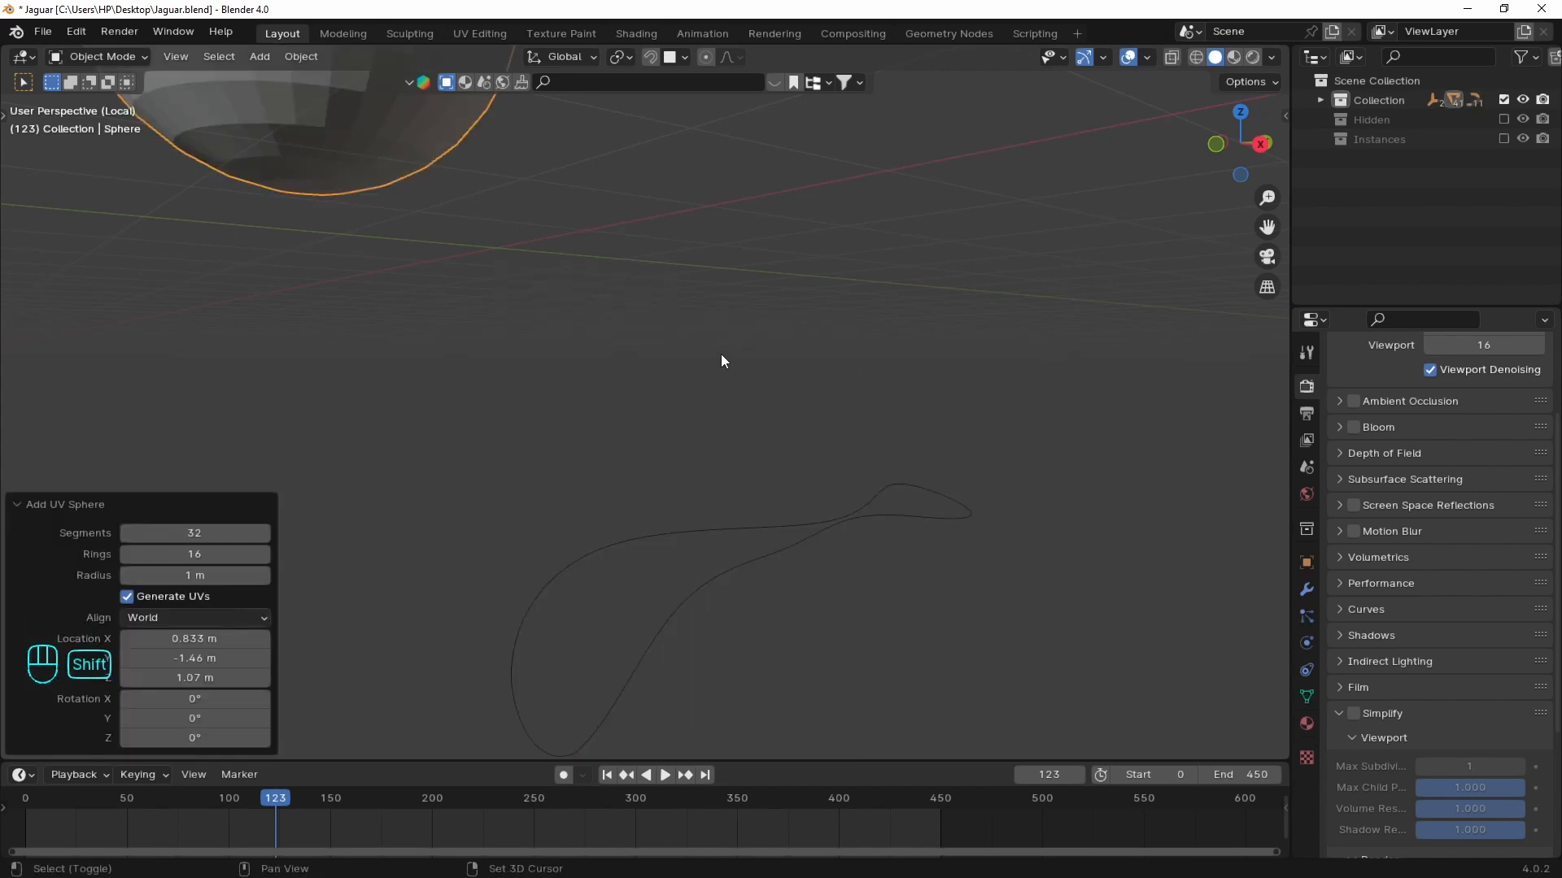
{"action": "key", "text": "shift+s"}
{"action": "left_click", "coordinate": [605, 415]}
{"action": "key", "text": "ctrl+g"}
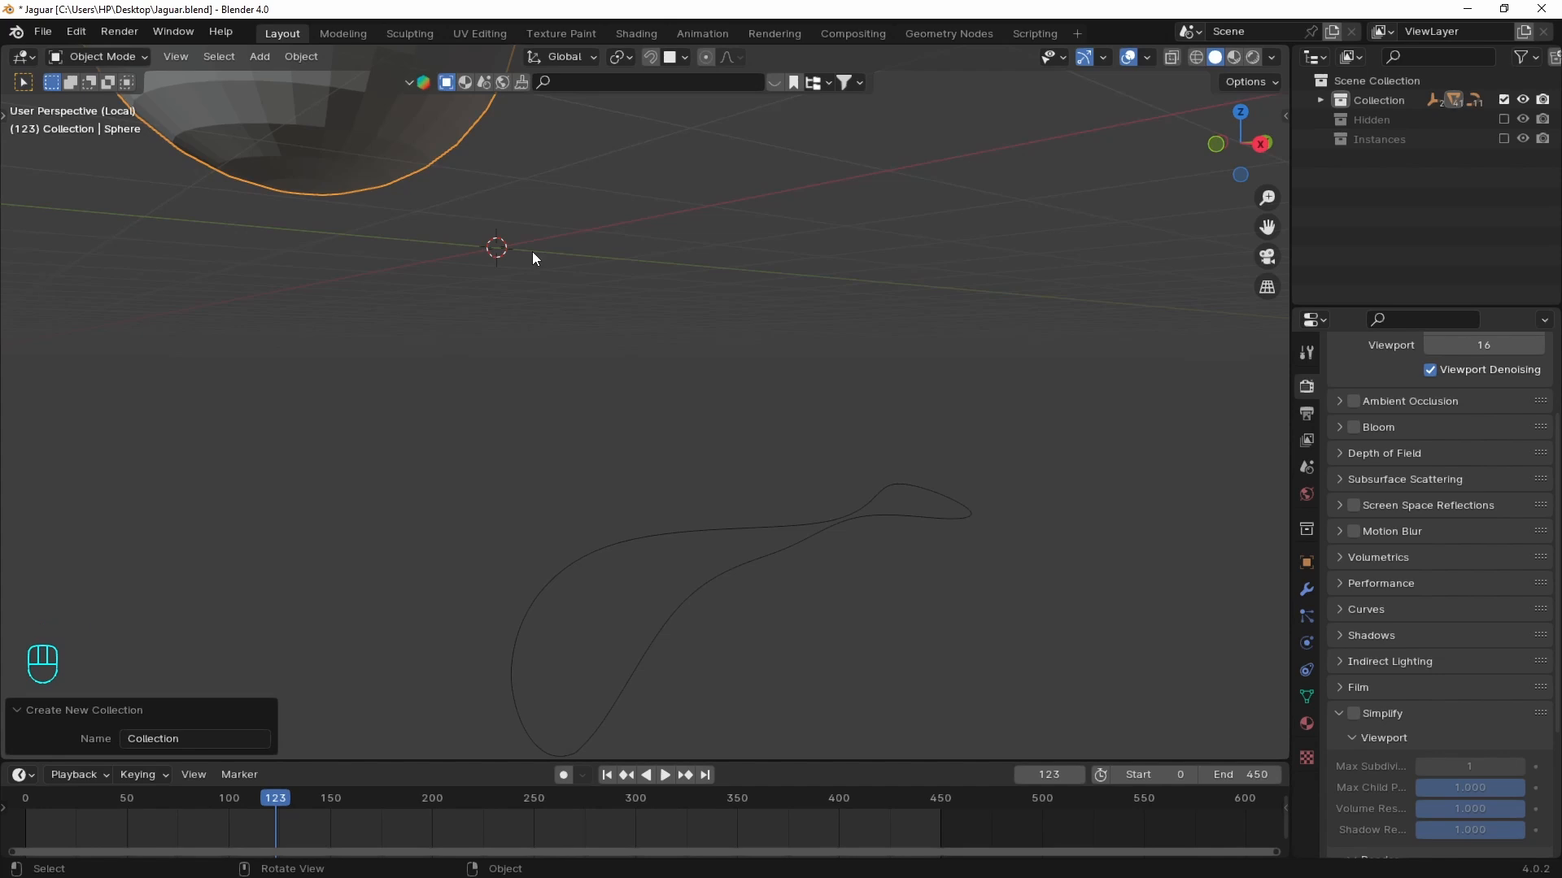
{"action": "key", "text": "alt+g"}
- Scale the sphere by about 0.033, shade it smooth and scale it again by about 0.843
{"action": "key", "text": "s"}
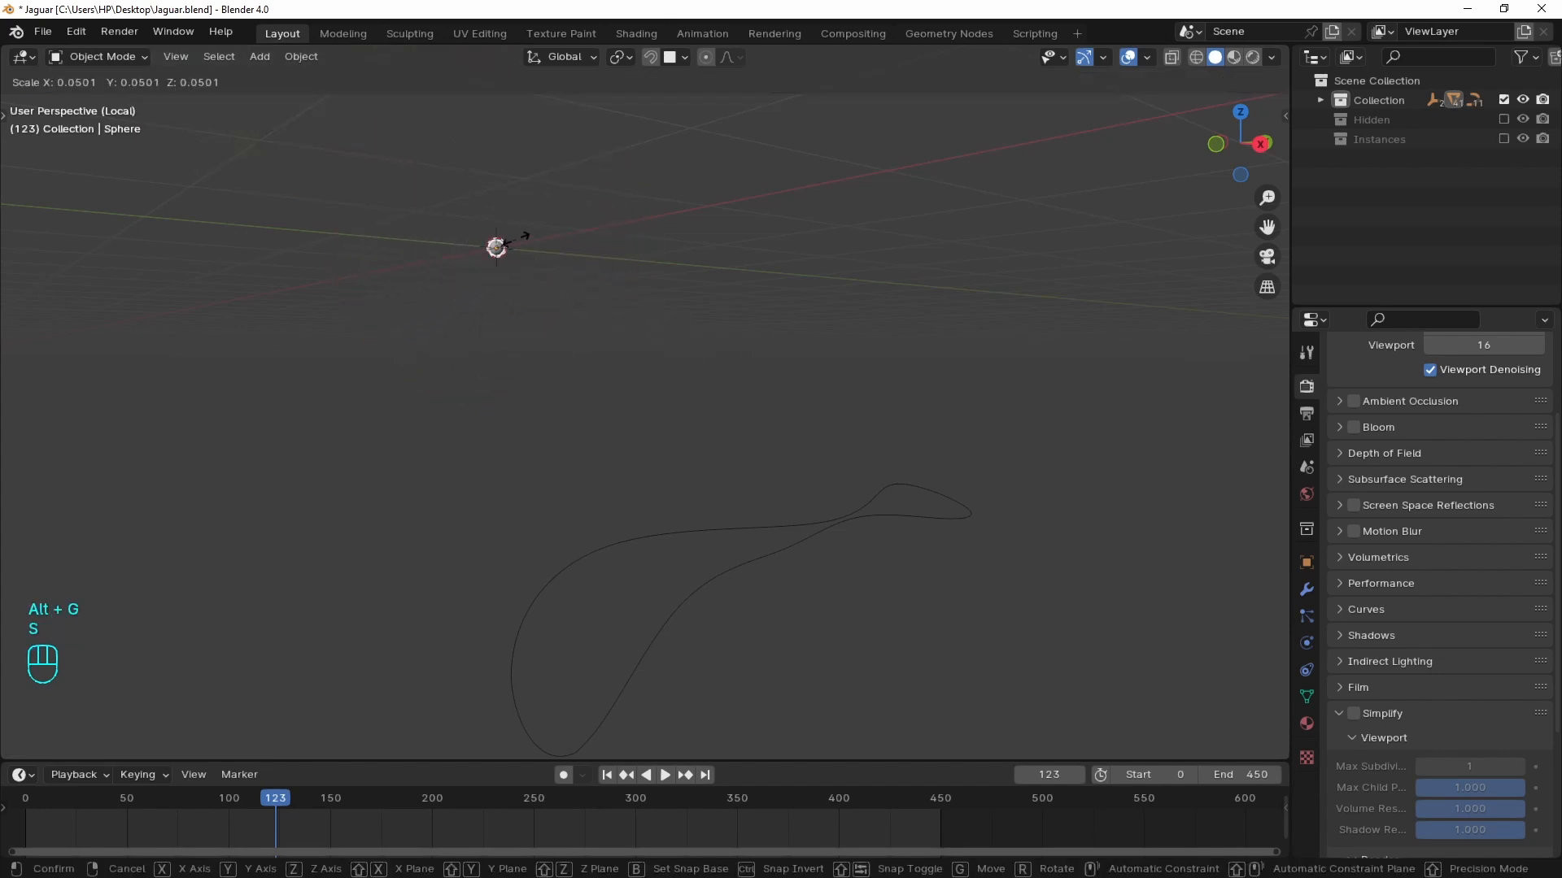
{"action": "left_click", "coordinate": [504, 244]}
{"action": "right_click", "coordinate": [510, 241]}
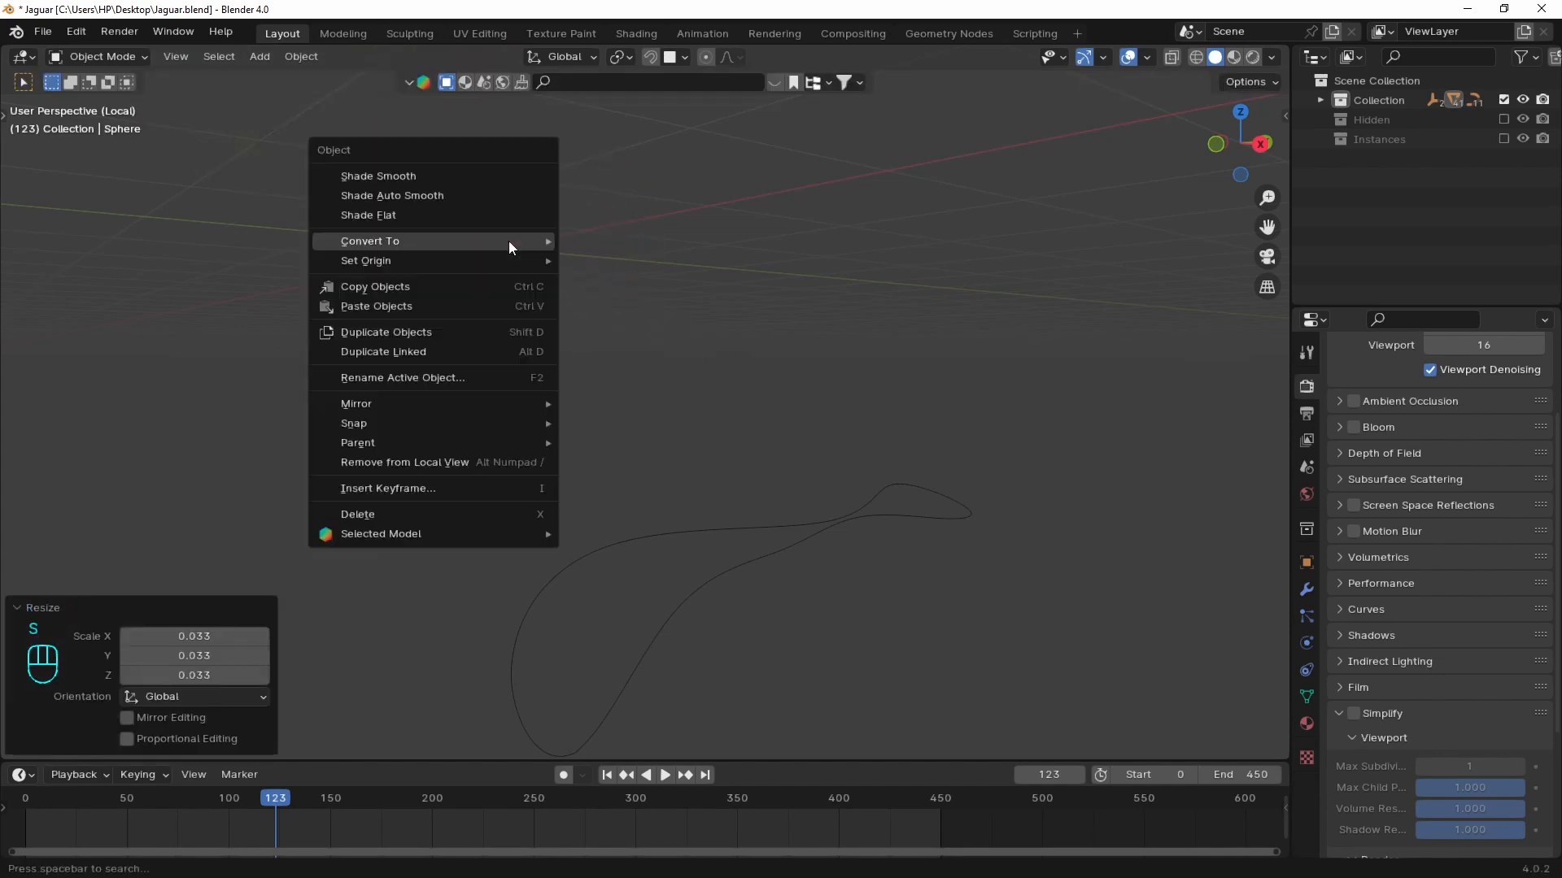
{"action": "left_click", "coordinate": [485, 176]}
{"action": "key", "text": "s"}
{"action": "left_click", "coordinate": [839, 330]}
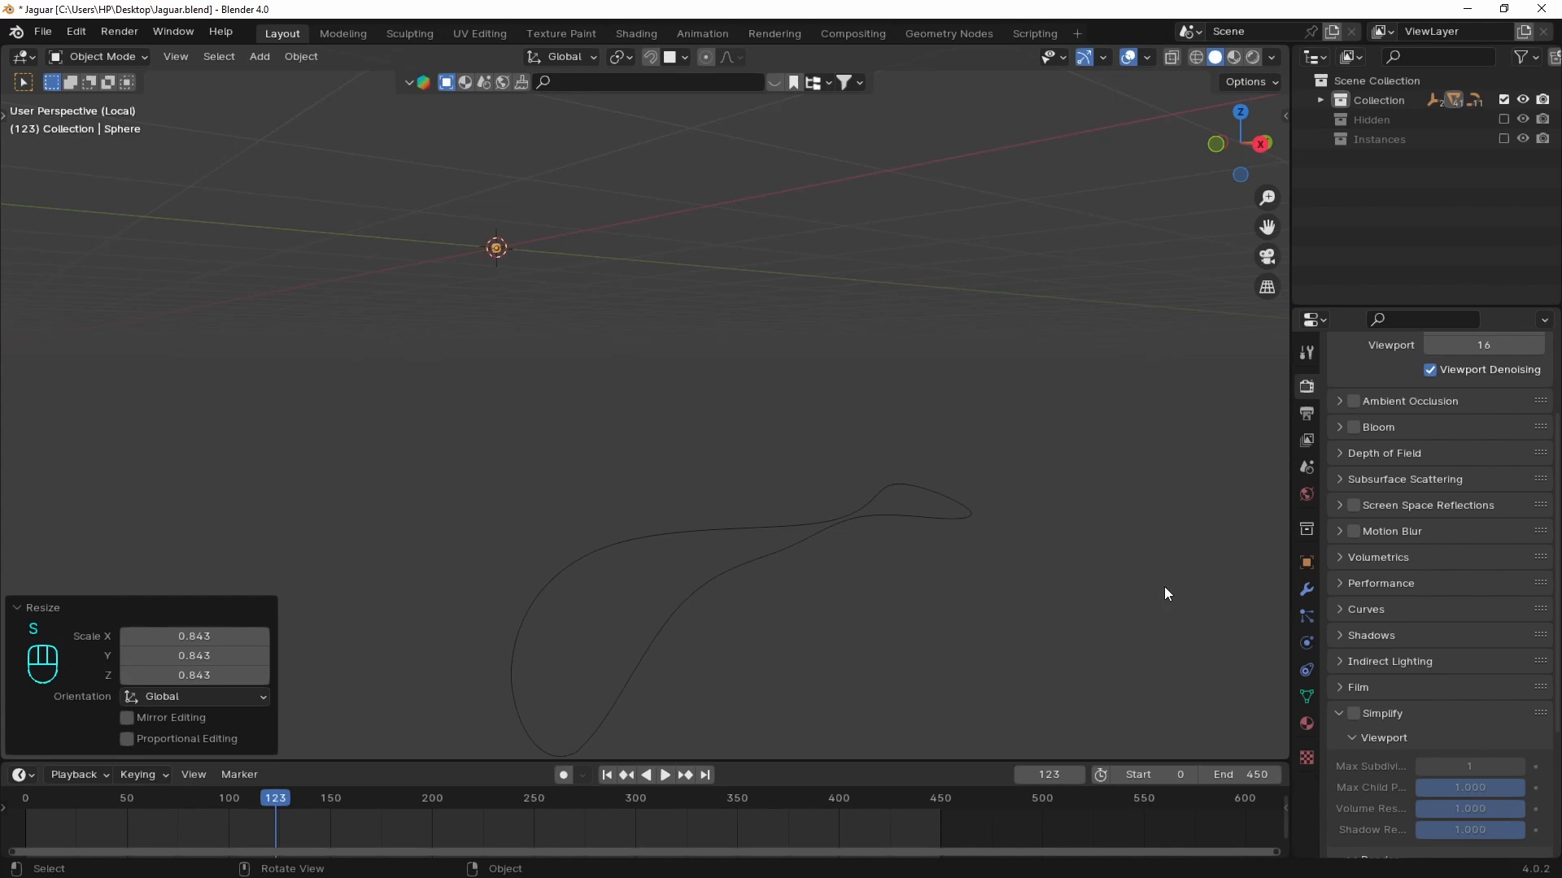
- Add a Curve modifier to the sphere with the fin's rim curve Plane.010 as its curve object
{"action": "left_click", "coordinate": [1306, 589]}
{"action": "left_click", "coordinate": [1438, 384]}
{"action": "type", "text": "curve"}
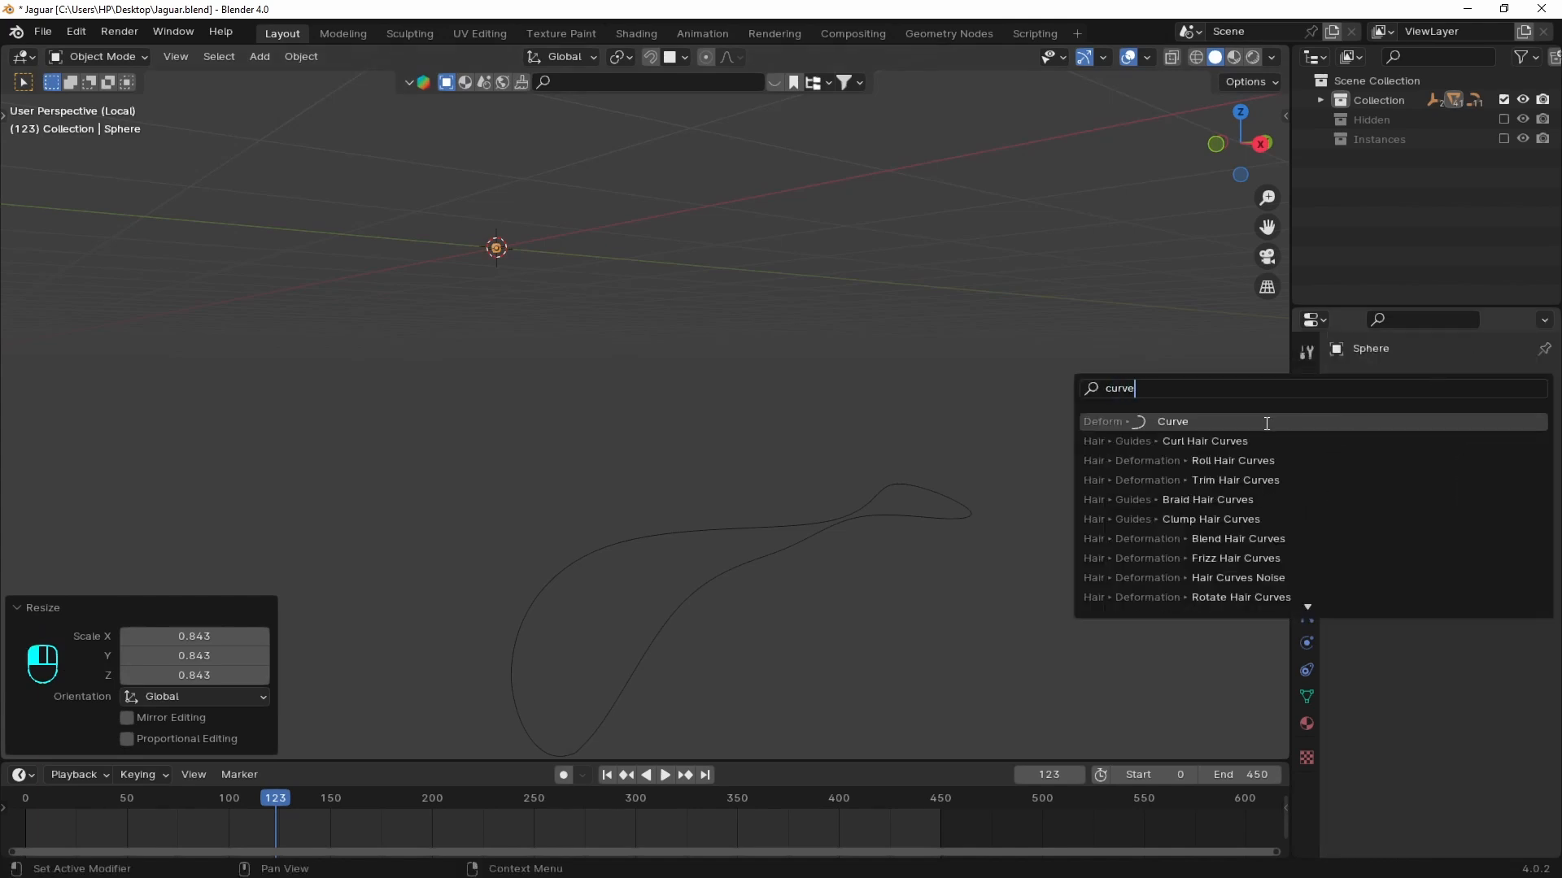
{"action": "left_click", "coordinate": [1266, 423]}
{"action": "left_click", "coordinate": [1517, 442]}
{"action": "left_click", "coordinate": [915, 486]}
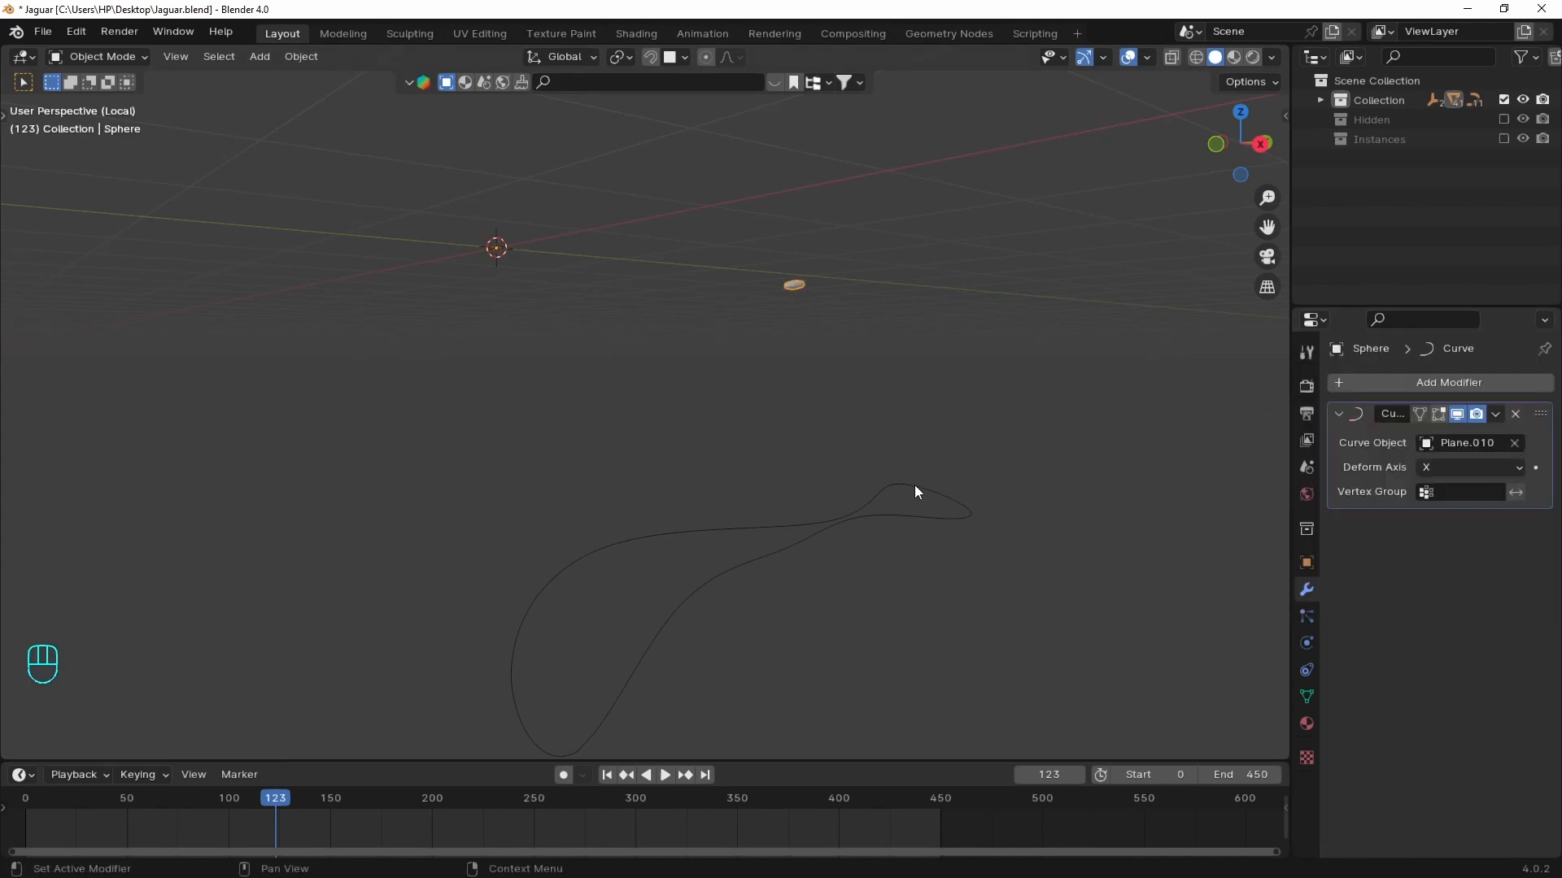
- Copy the rim curve's location and rotation to the sphere so that it sits on the curve
{"action": "left_click", "coordinate": [895, 486], "text": "shift"}
{"action": "key", "text": "ctrl+c"}
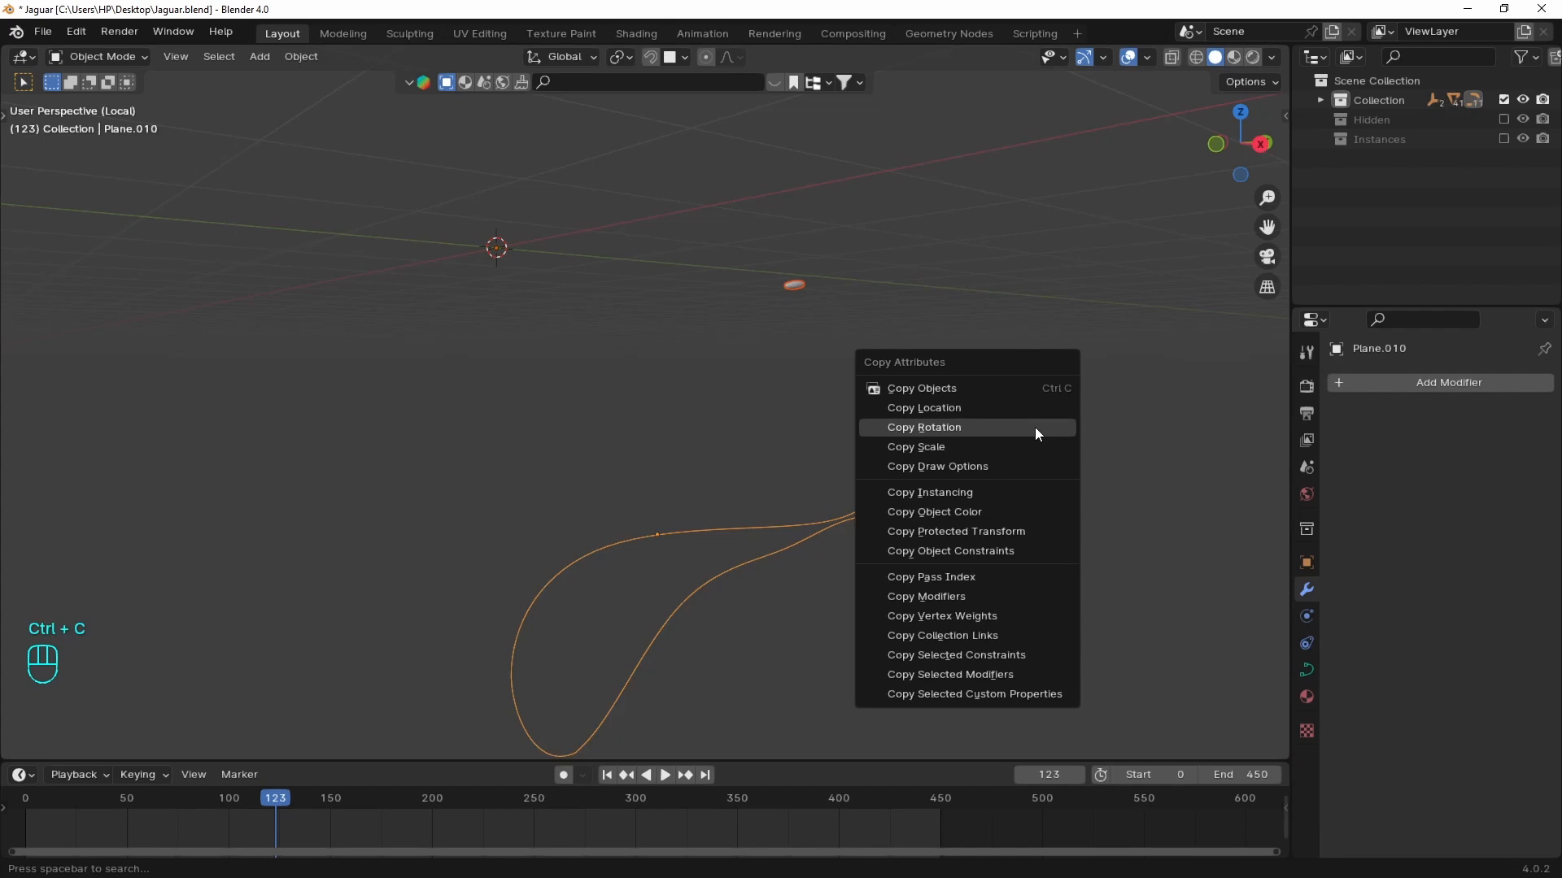
{"action": "left_click", "coordinate": [1034, 427]}
{"action": "key", "text": "ctrl+c"}
{"action": "left_click", "coordinate": [1013, 426]}
{"action": "left_click", "coordinate": [908, 604]}
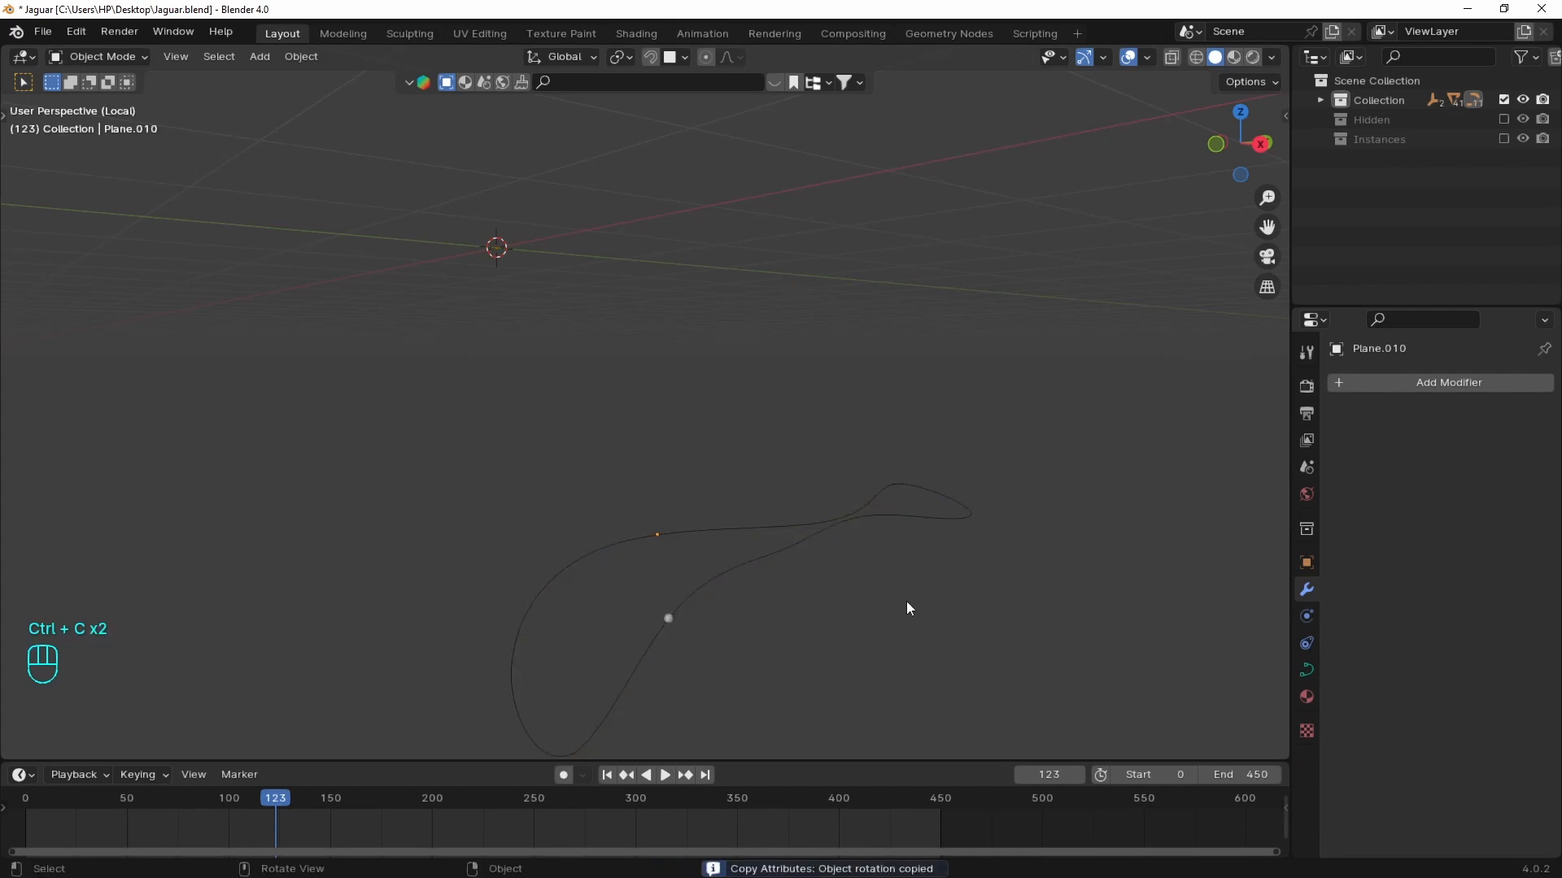
- Insert a location keyframe for the sphere at frame 100
{"action": "left_click_drag", "start_coordinate": [242, 805], "coordinate": [229, 807]}
{"action": "left_click", "coordinate": [667, 618]}
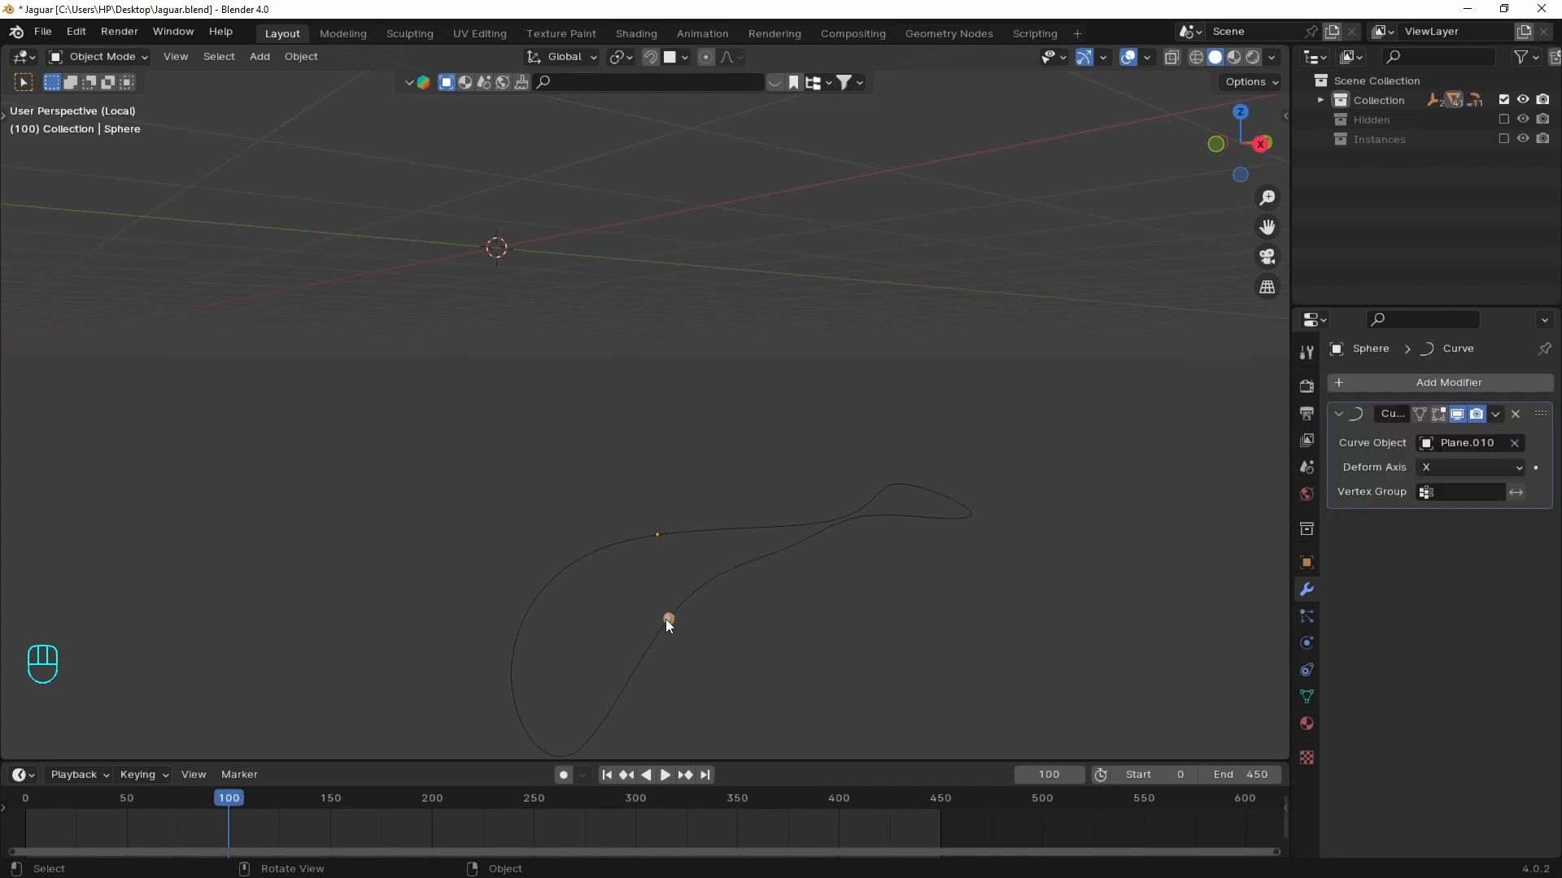
{"action": "key", "text": "i"}
{"action": "left_click", "coordinate": [836, 369]}
- At frame 200, move the sphere about 7.34 m along its local X axis and insert a location keyframe
{"action": "middle_click_drag", "start_coordinate": [894, 568], "coordinate": [899, 551], "text": "shift"}
{"action": "left_click", "coordinate": [1049, 775]}
{"action": "type", "text": "200"}
{"action": "key", "text": "Return"}
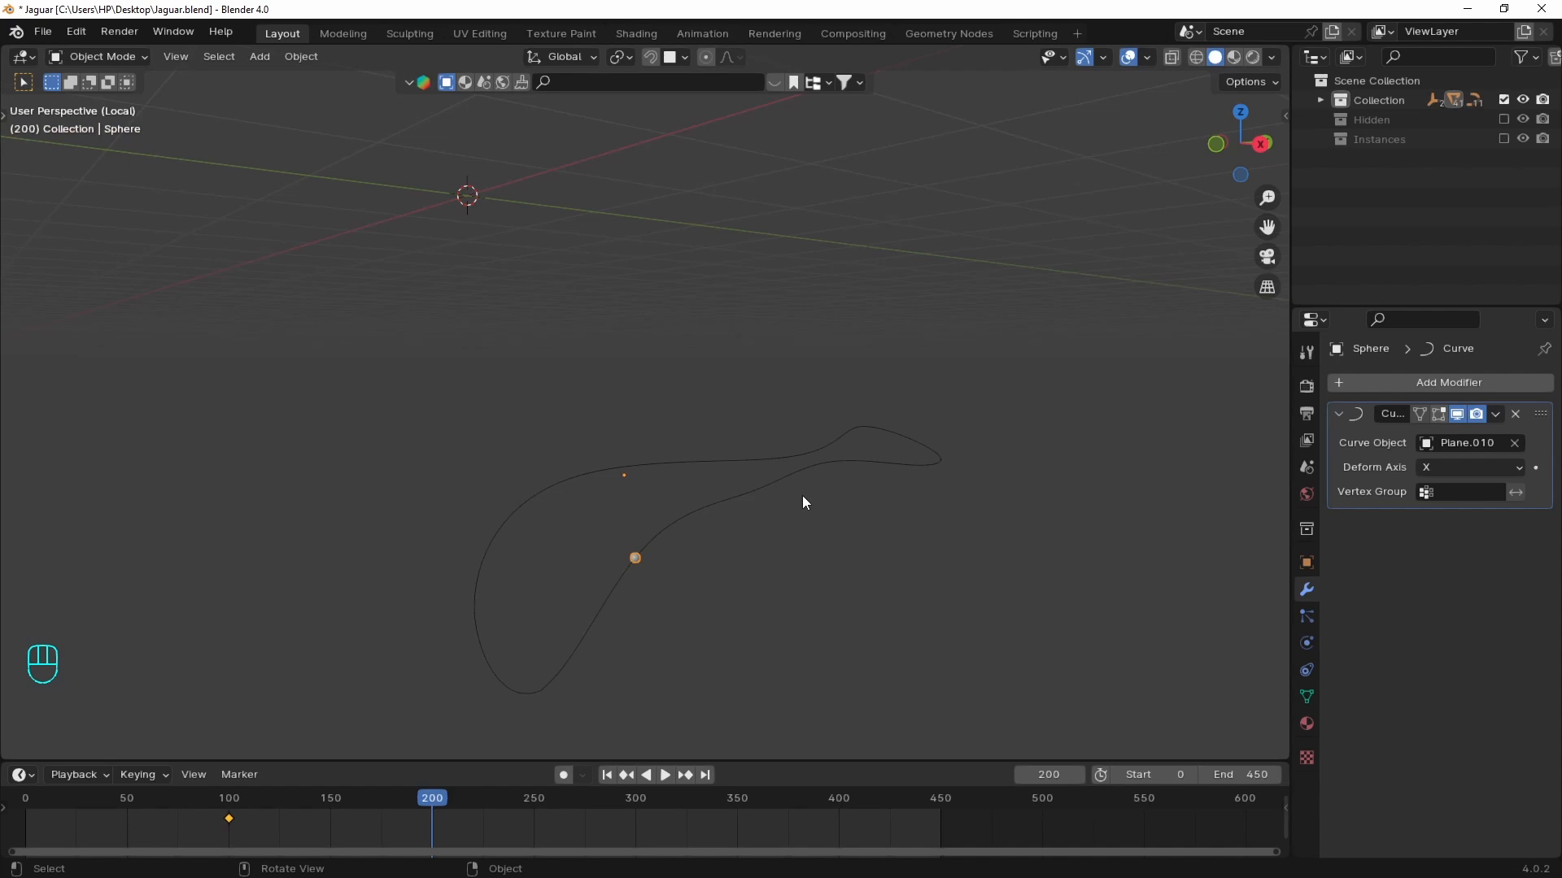
{"action": "key", "text": "g"}
{"action": "key", "text": "x"}
{"action": "key", "text": "x"}
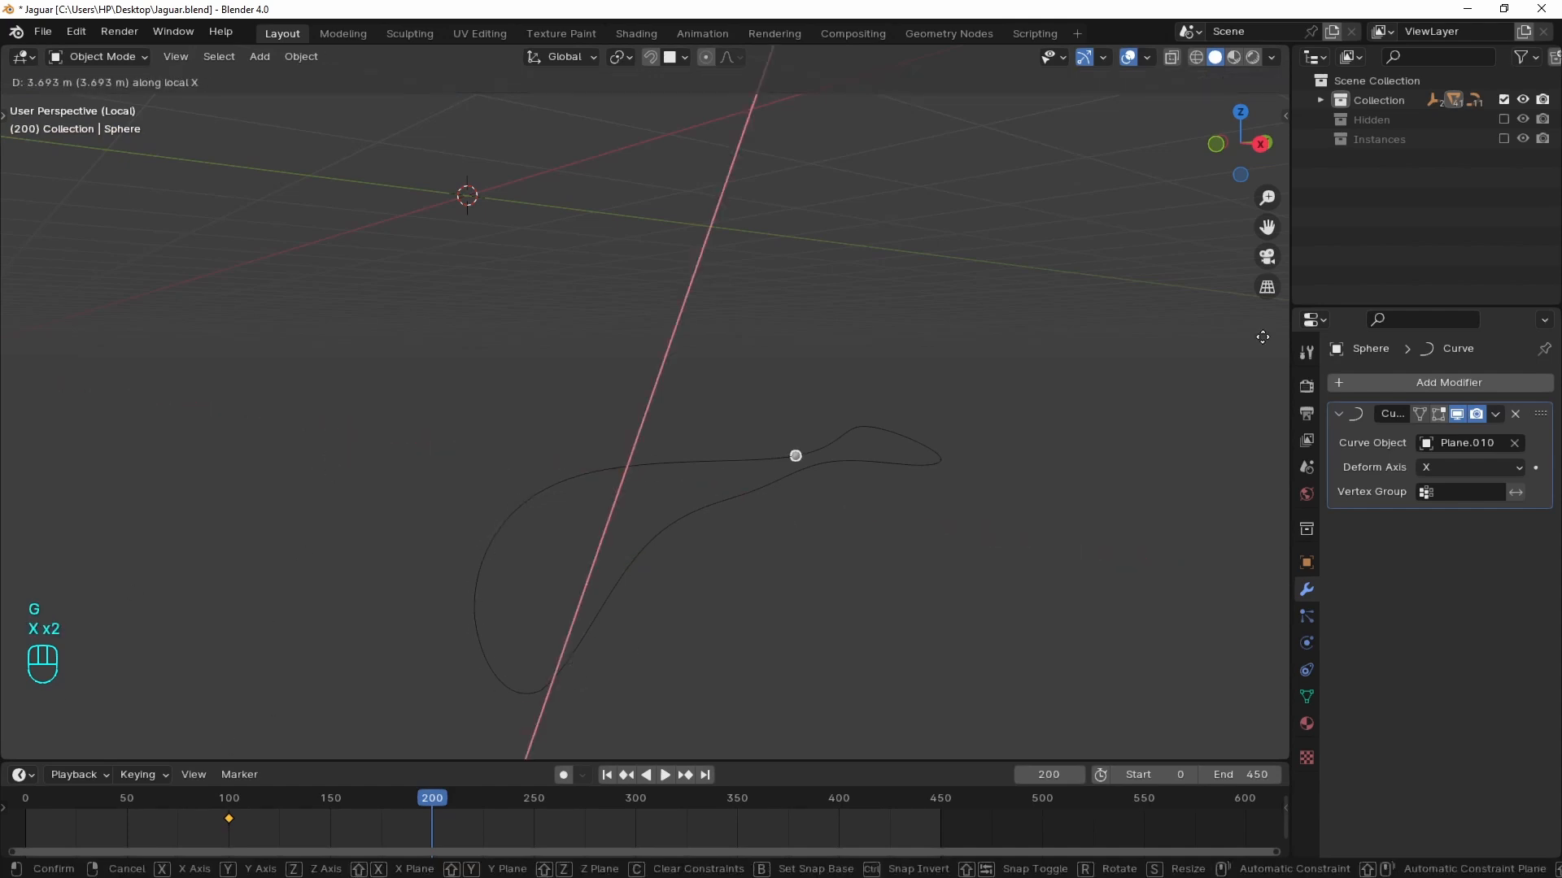
{"action": "left_click", "coordinate": [599, 531]}
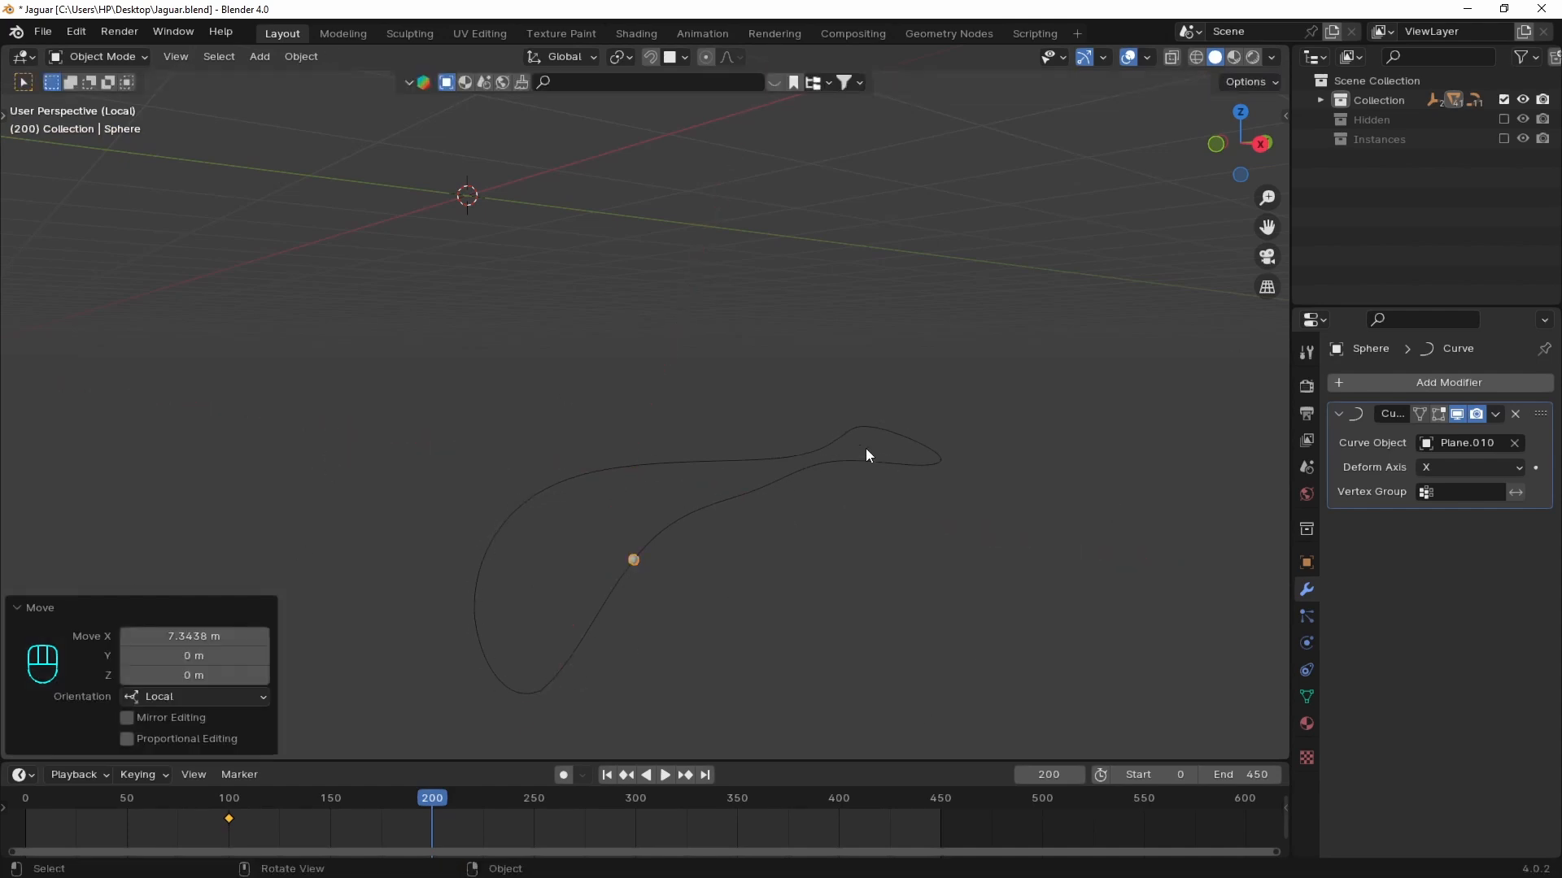
{"action": "key", "text": "i"}
{"action": "left_click", "coordinate": [865, 447]}
- Play the animation from just before frame 100 to examine the sphere's travel around the rim curve
{"action": "key", "text": "space"}
{"action": "key", "text": "space"}
{"action": "left_click", "coordinate": [210, 802]}
{"action": "key", "text": "space"}
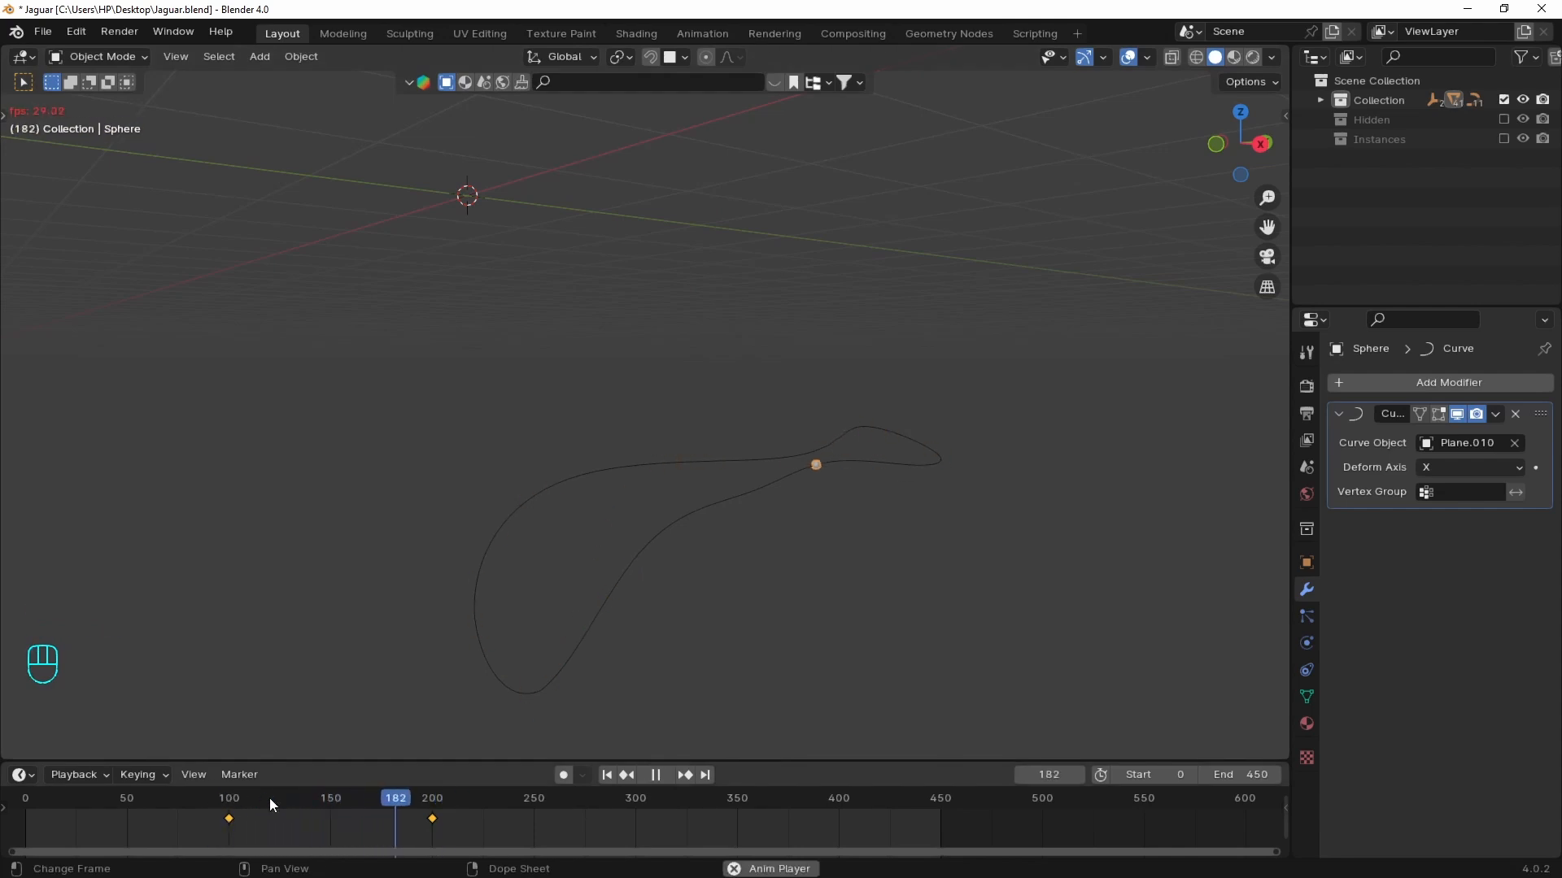
{"action": "key", "text": "space"}
- Insert a location keyframe at frame 302 to hold the sphere's position
{"action": "left_click", "coordinate": [639, 804]}
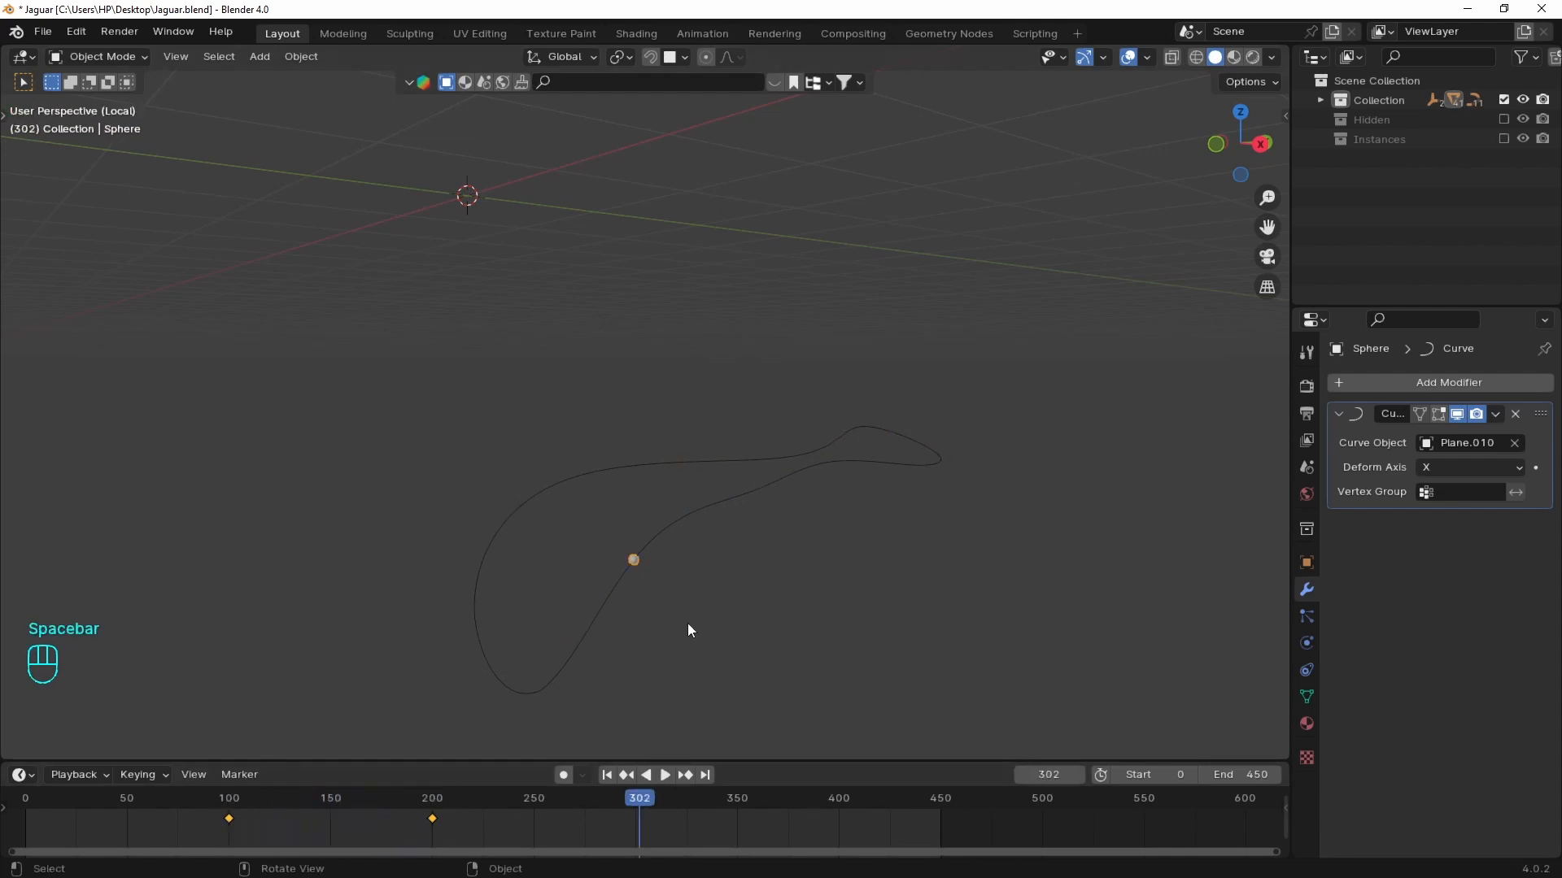
{"action": "key", "text": "i"}
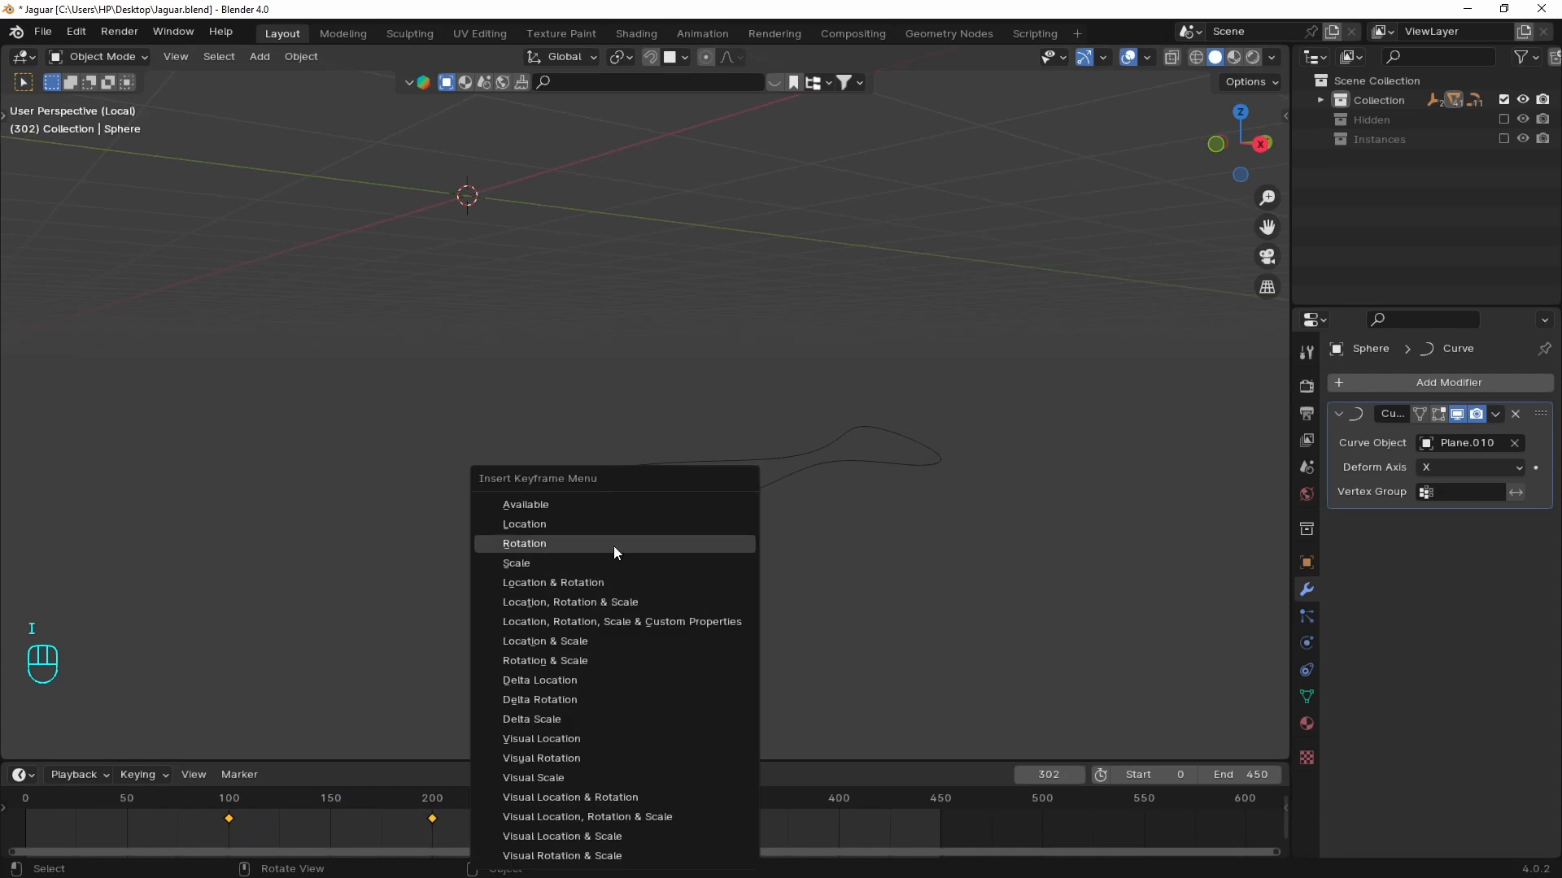
{"action": "left_click", "coordinate": [607, 526]}
- At frame 399, move the sphere about 7.33 m along its local X axis and insert a location keyframe
{"action": "left_click", "coordinate": [838, 800]}
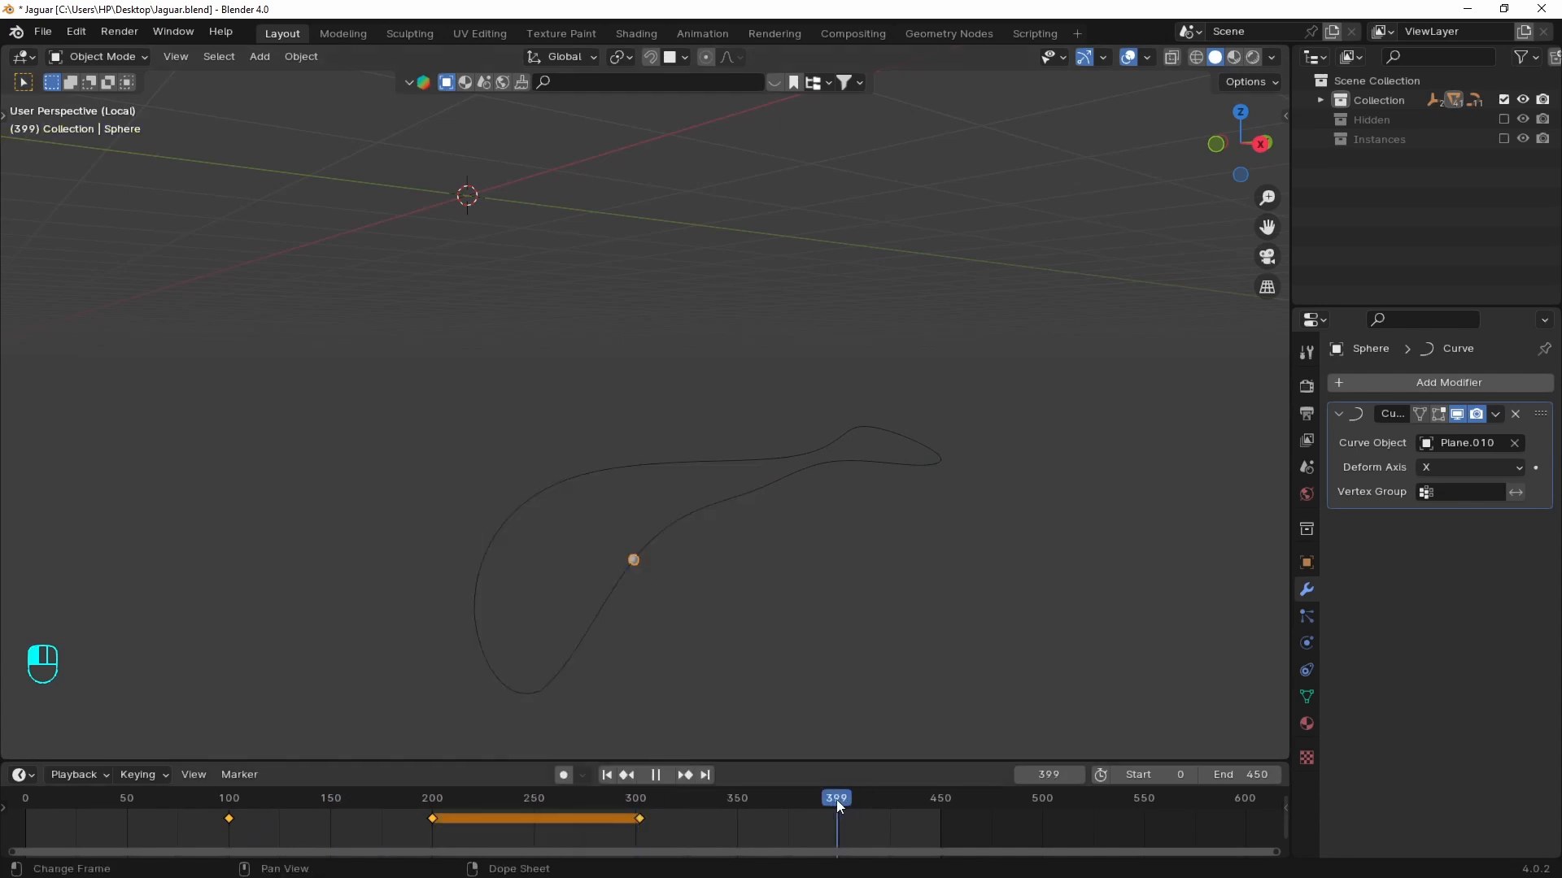
{"action": "key", "text": "g"}
{"action": "key", "text": "x"}
{"action": "key", "text": "x"}
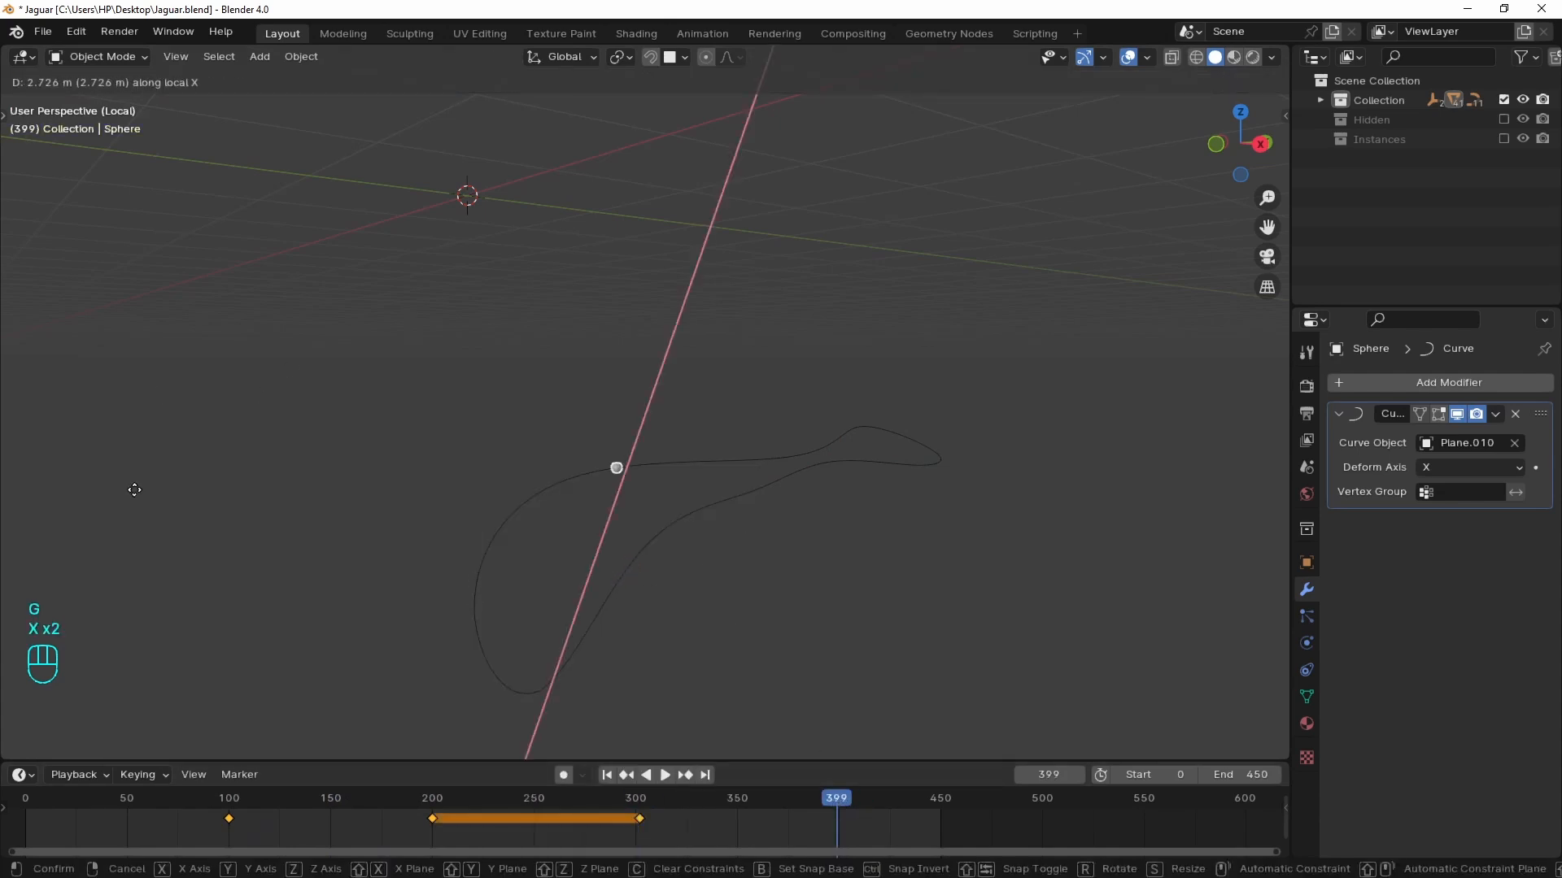
{"action": "left_click", "coordinate": [345, 631]}
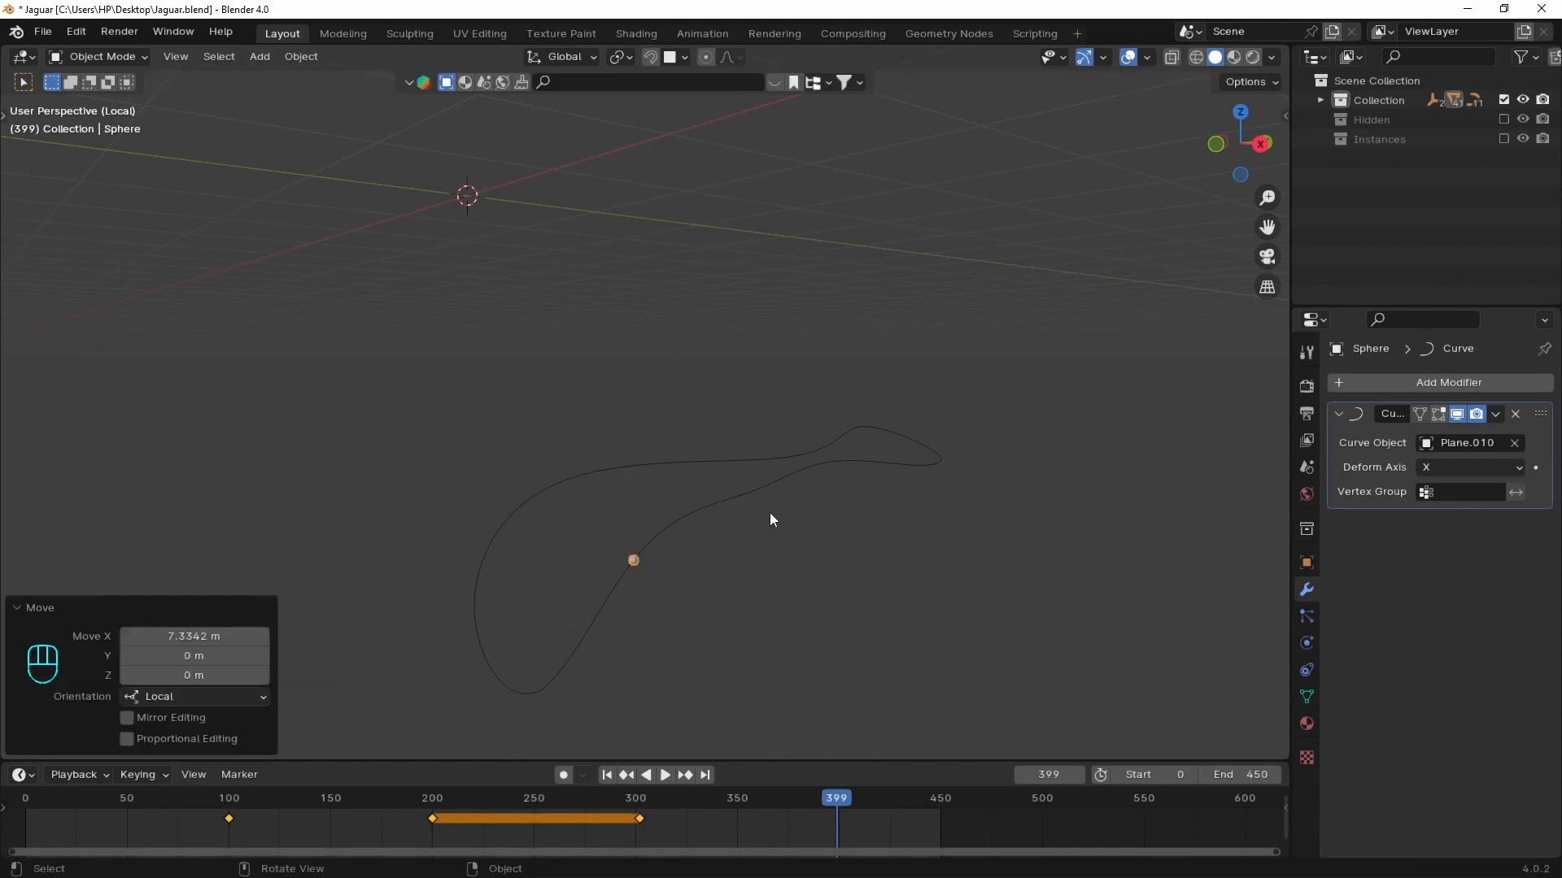
{"action": "key", "text": "i"}
{"action": "left_click", "coordinate": [812, 479]}
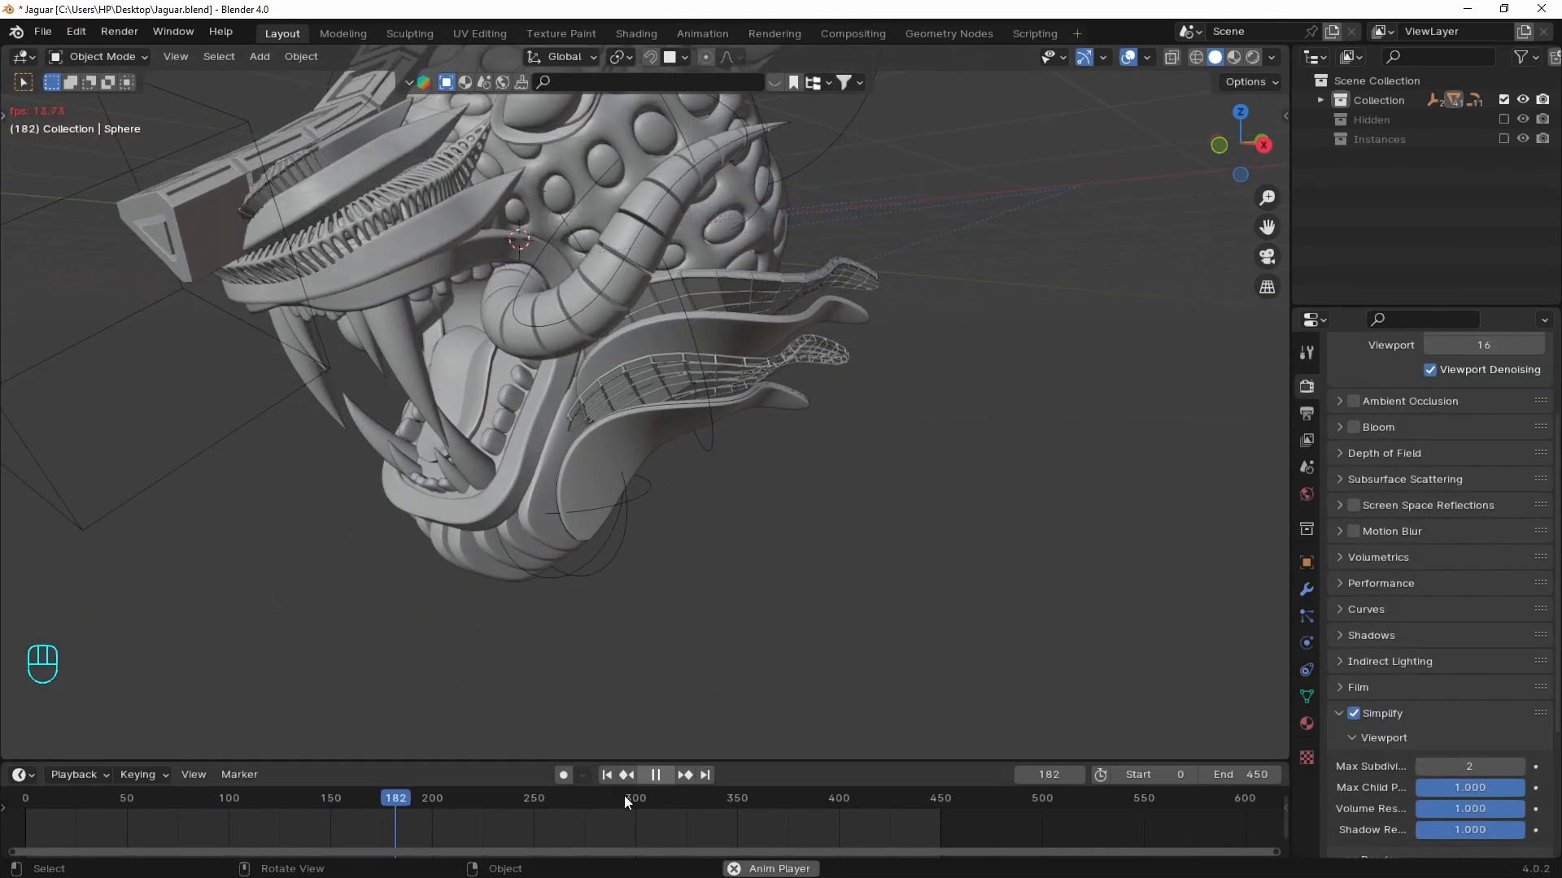
- Play the whole head's animation from about frame 300, stop it at frame 388 and examine the jaw fins
{"action": "left_click", "coordinate": [622, 796]}
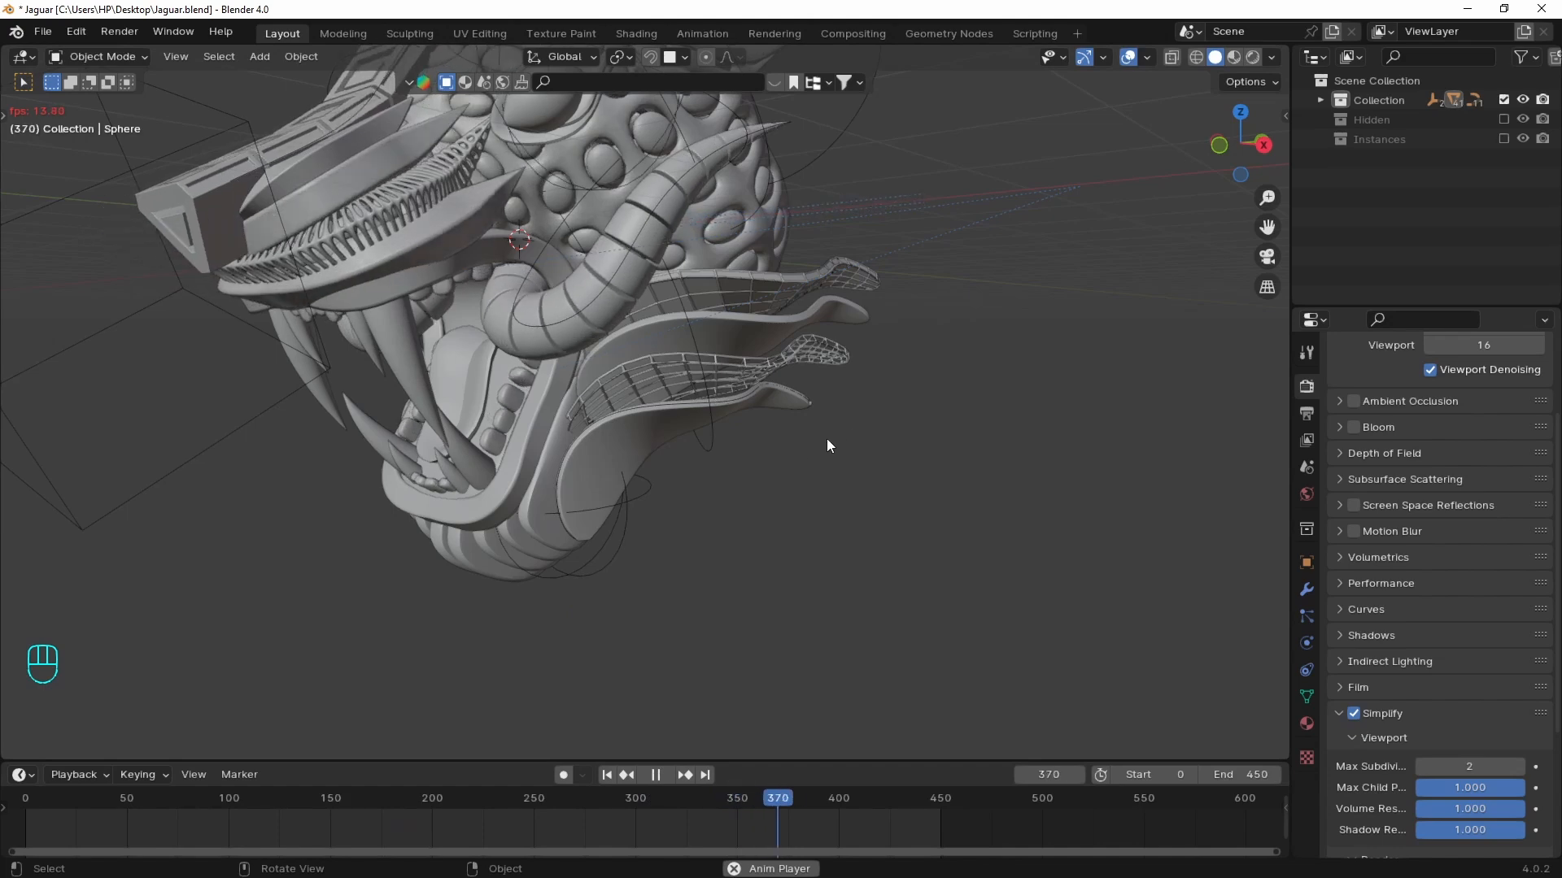
{"action": "key", "text": "space"}
{"action": "scroll", "coordinate": [831, 540], "scroll_direction": "up", "scroll_amount": 2}
{"action": "middle_click_drag", "start_coordinate": [829, 534], "coordinate": [820, 511]}
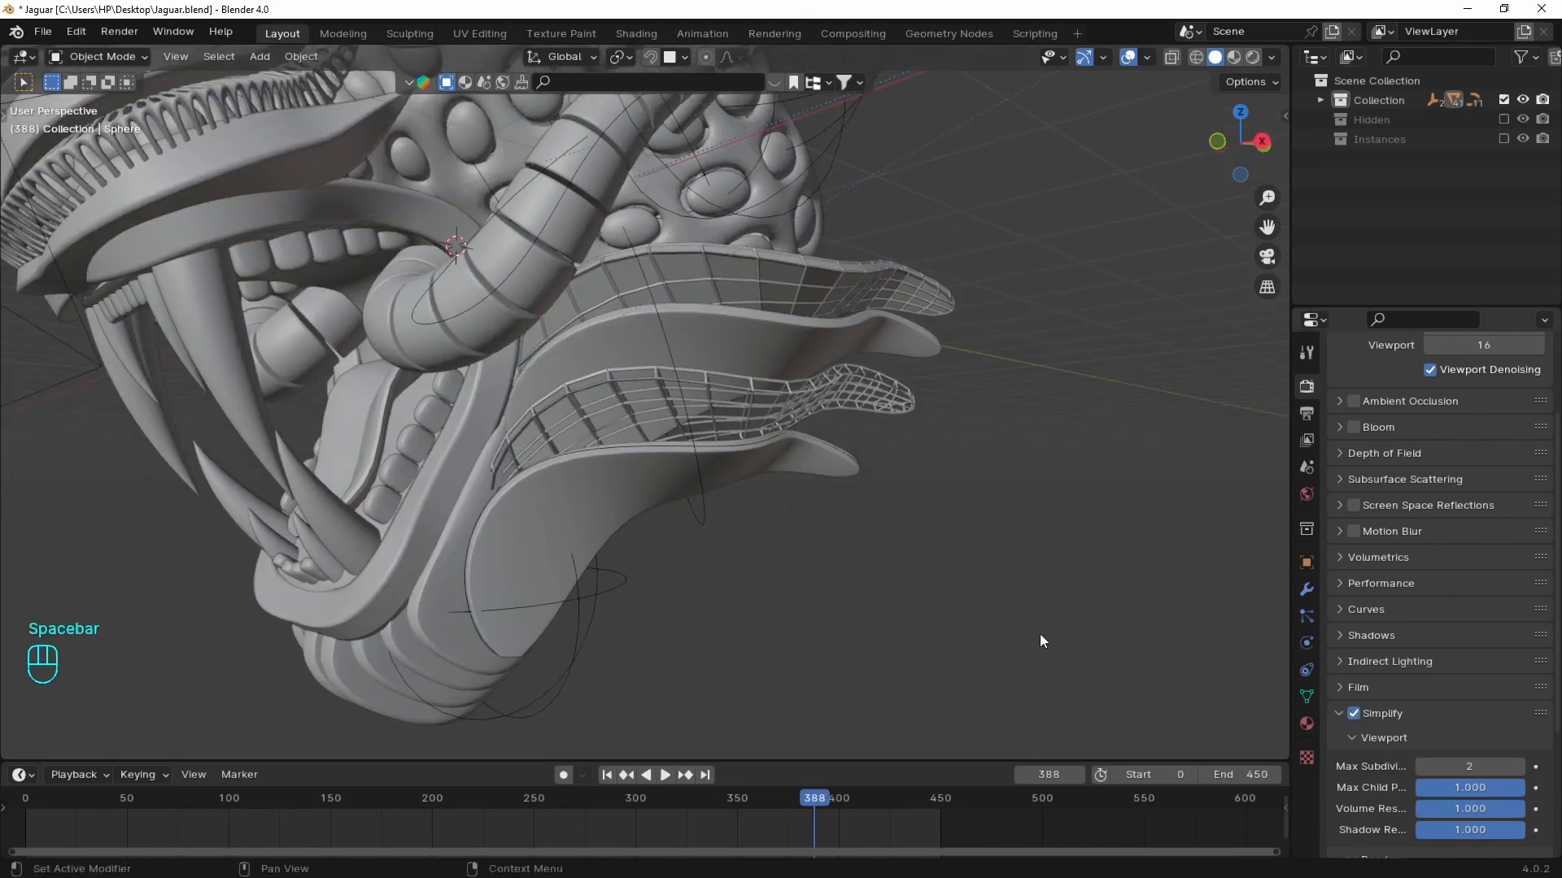
- Add a Subdivision Surface modifier after the Wireframe modifier on the lower mesh-patterned jaw fin
{"action": "left_click", "coordinate": [874, 396]}
{"action": "scroll", "coordinate": [895, 448], "scroll_direction": "up", "scroll_amount": 1}
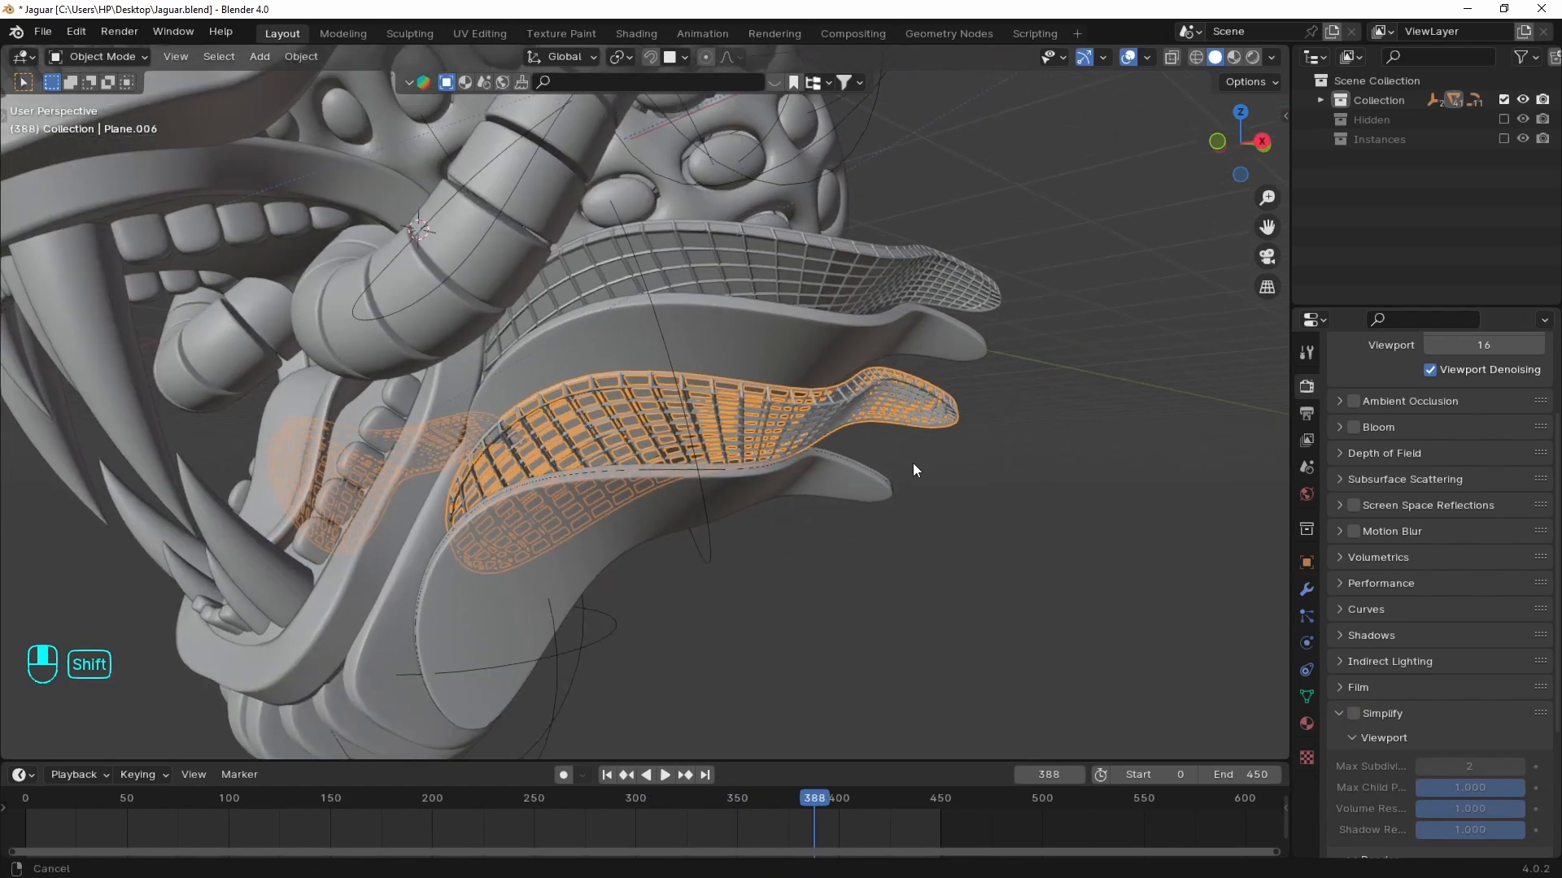
{"action": "middle_click_drag", "start_coordinate": [913, 470], "coordinate": [903, 488], "text": "shift"}
{"action": "left_click", "coordinate": [1306, 590]}
{"action": "left_click", "coordinate": [1339, 467]}
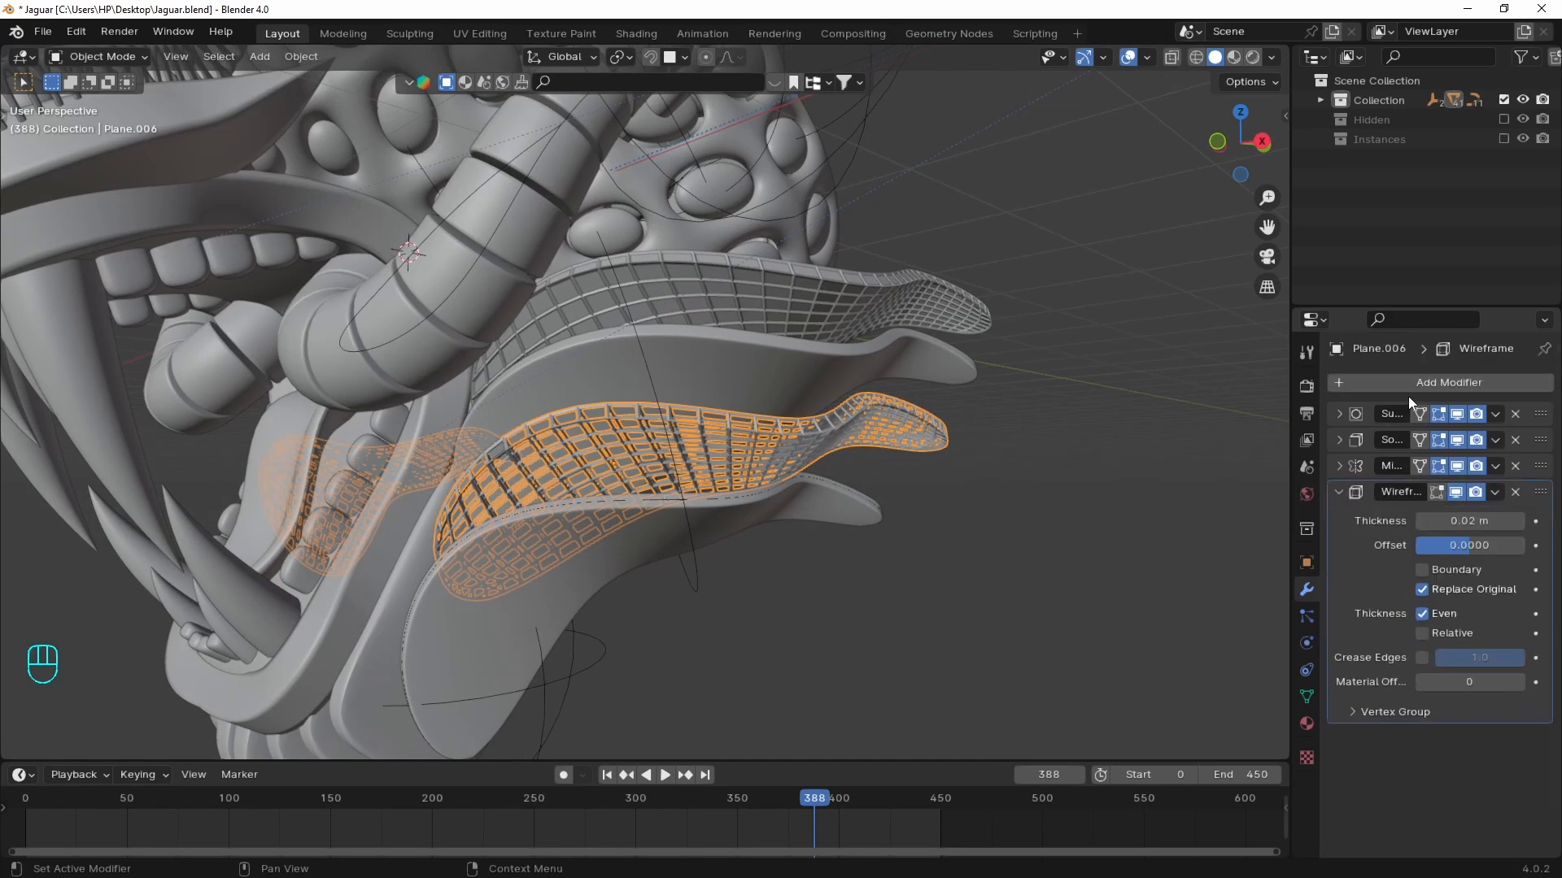
{"action": "left_click", "coordinate": [1435, 384]}
{"action": "type", "text": "sub"}
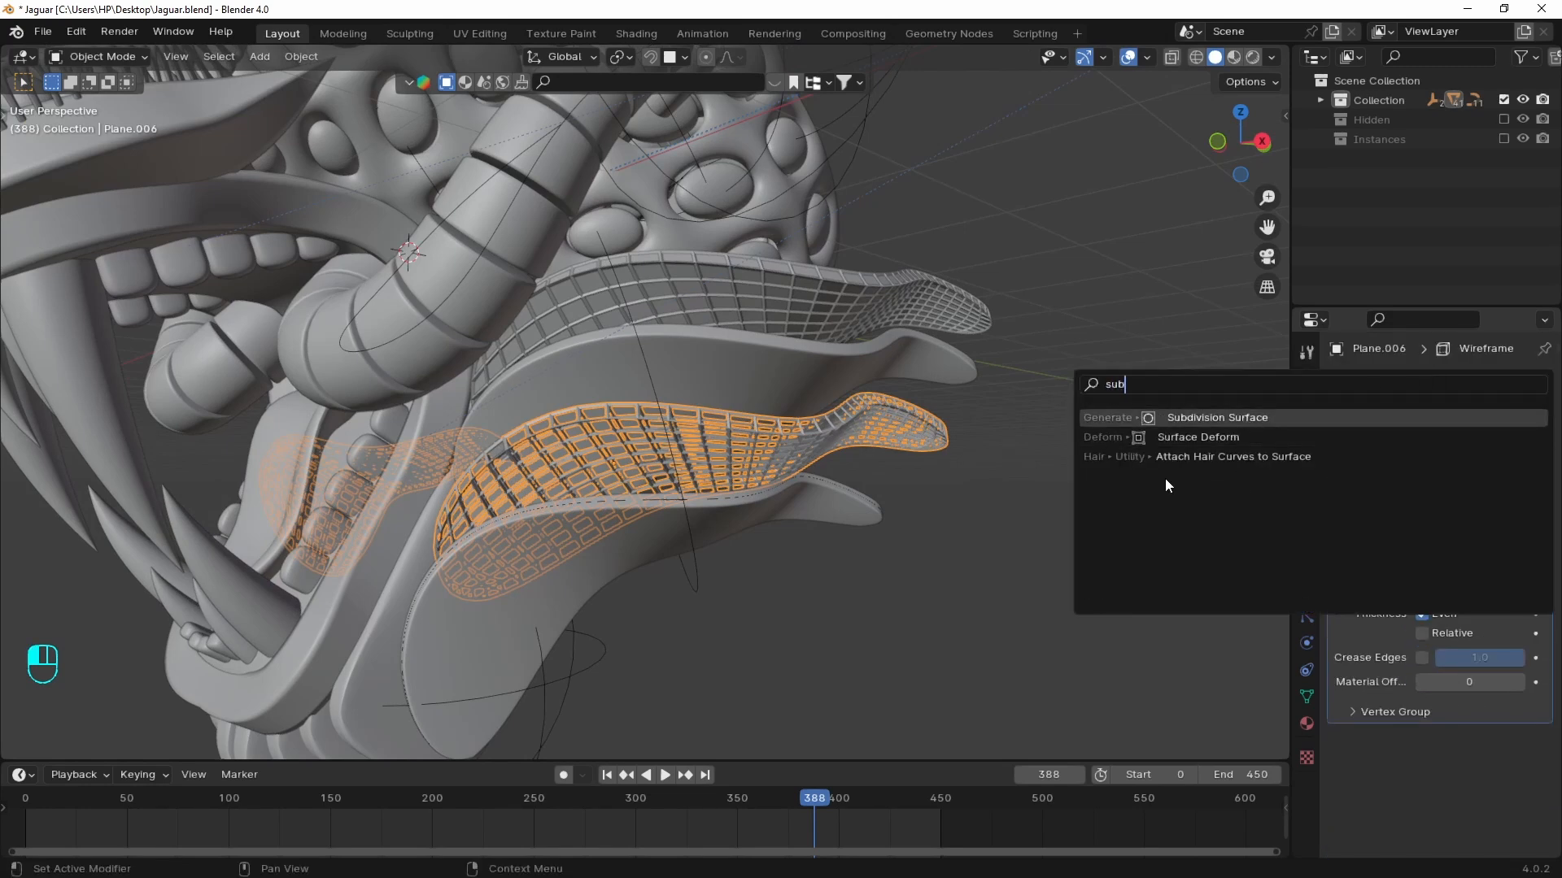
{"action": "key", "text": "Return"}
{"action": "scroll", "coordinate": [648, 827], "scroll_direction": "down", "scroll_amount": 1}
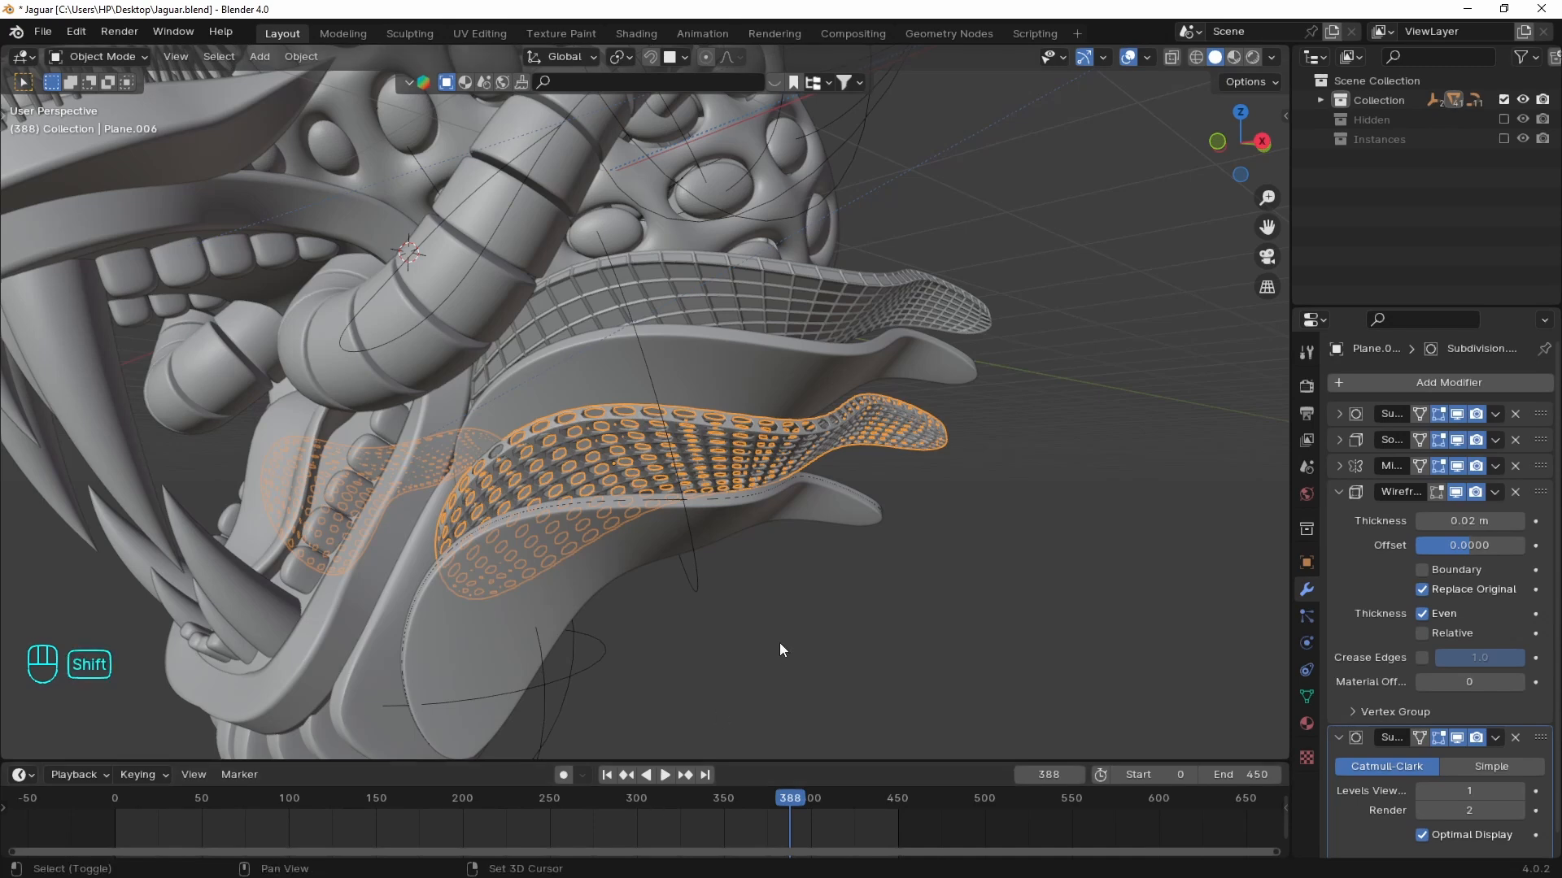
- Keyframe the Wireframe offset at 0 on frame 0 and duplicate that keyframe to frame 450
{"action": "key", "text": "shift+Left"}
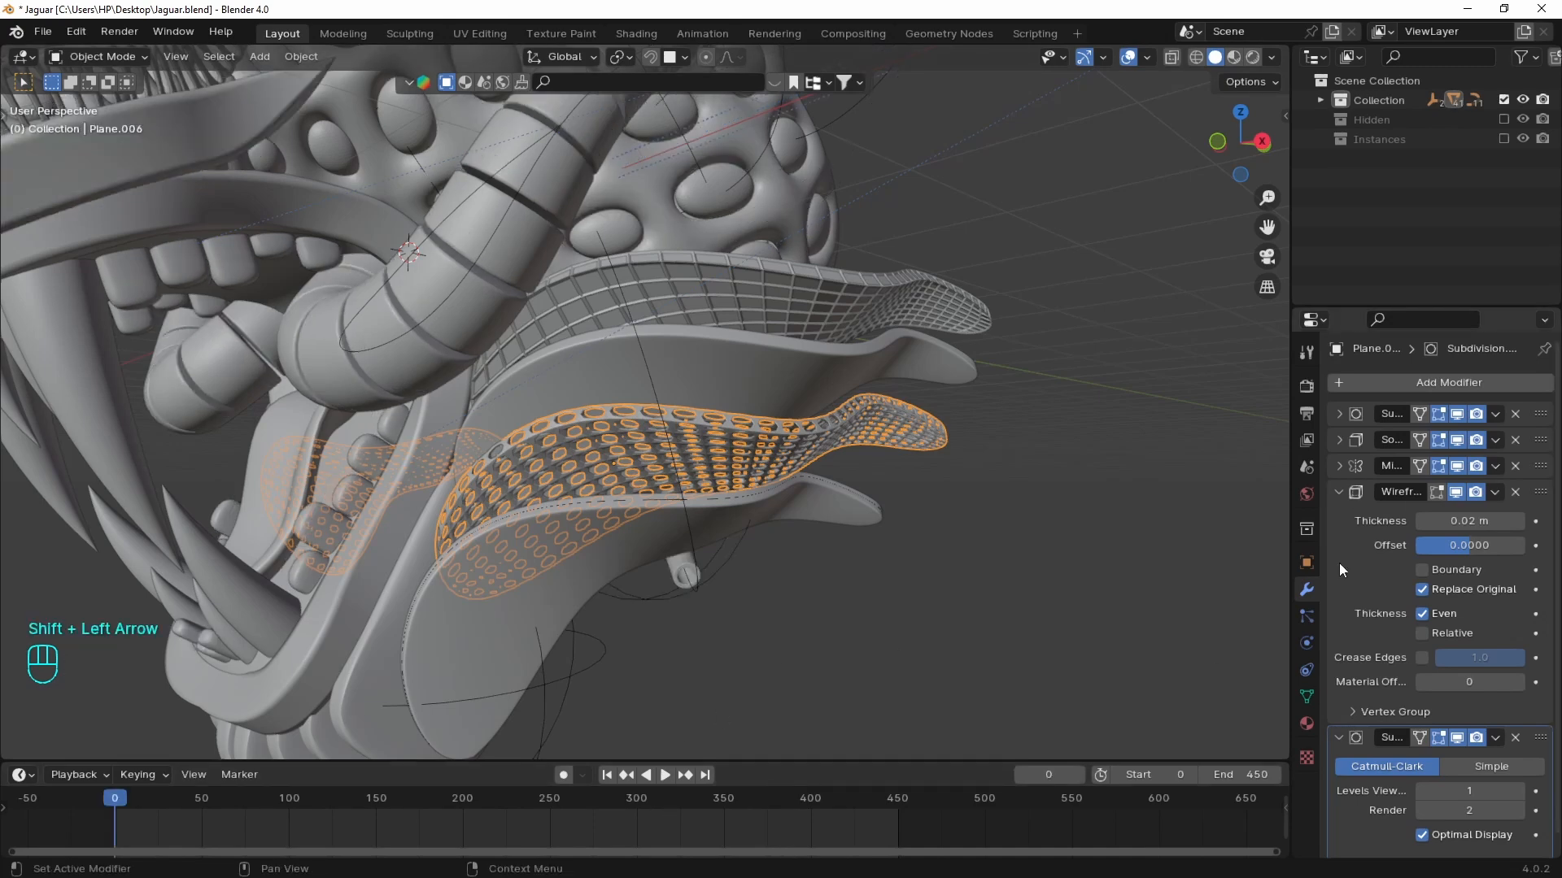
{"action": "key", "text": "i"}
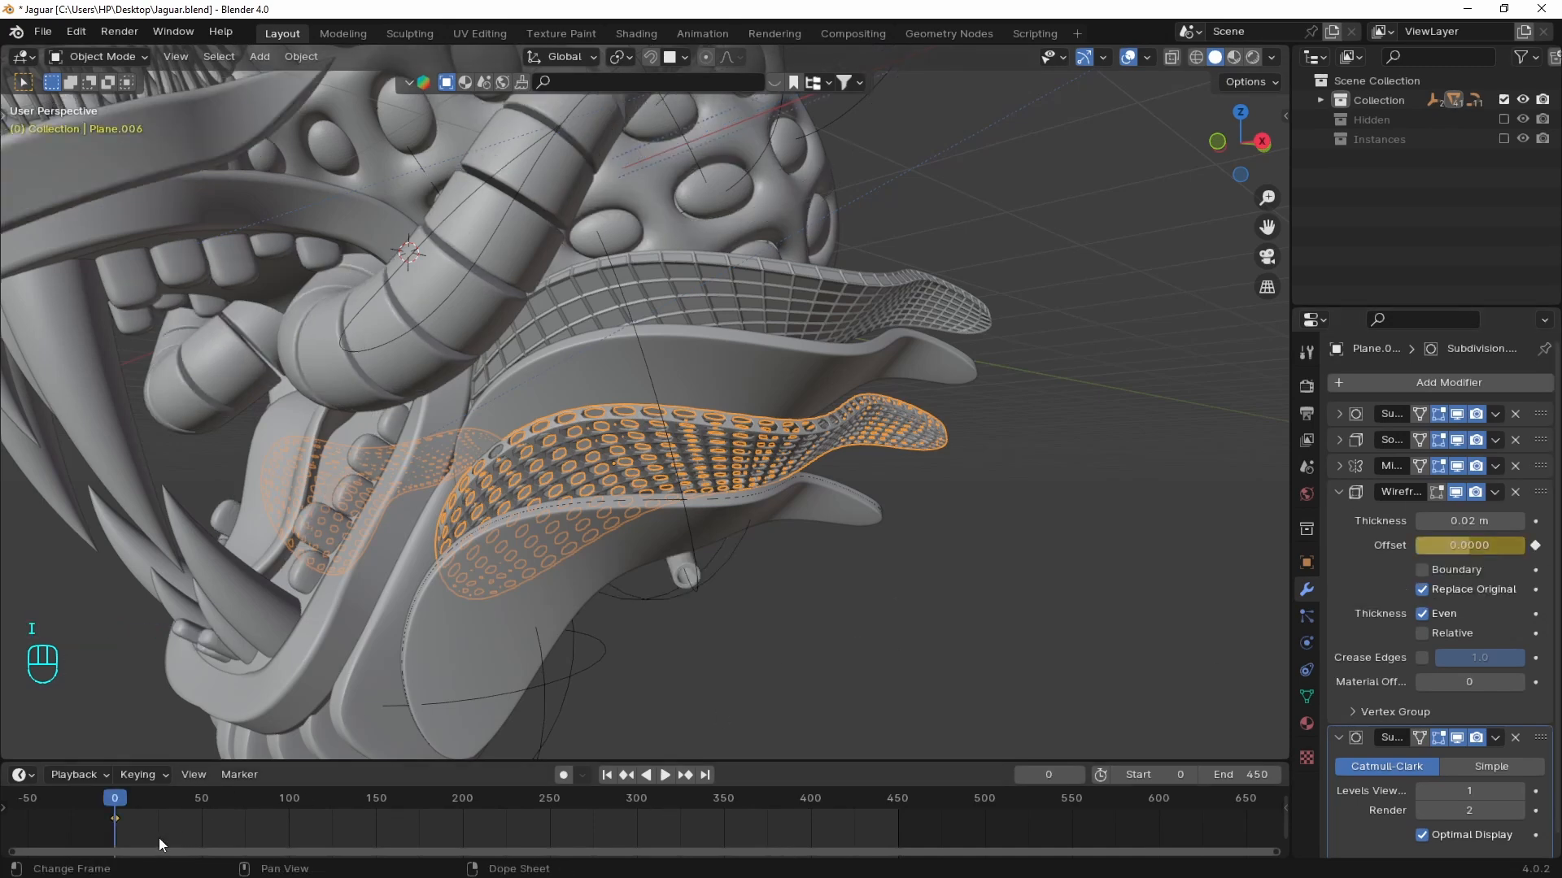
{"action": "key", "text": "shift+d"}
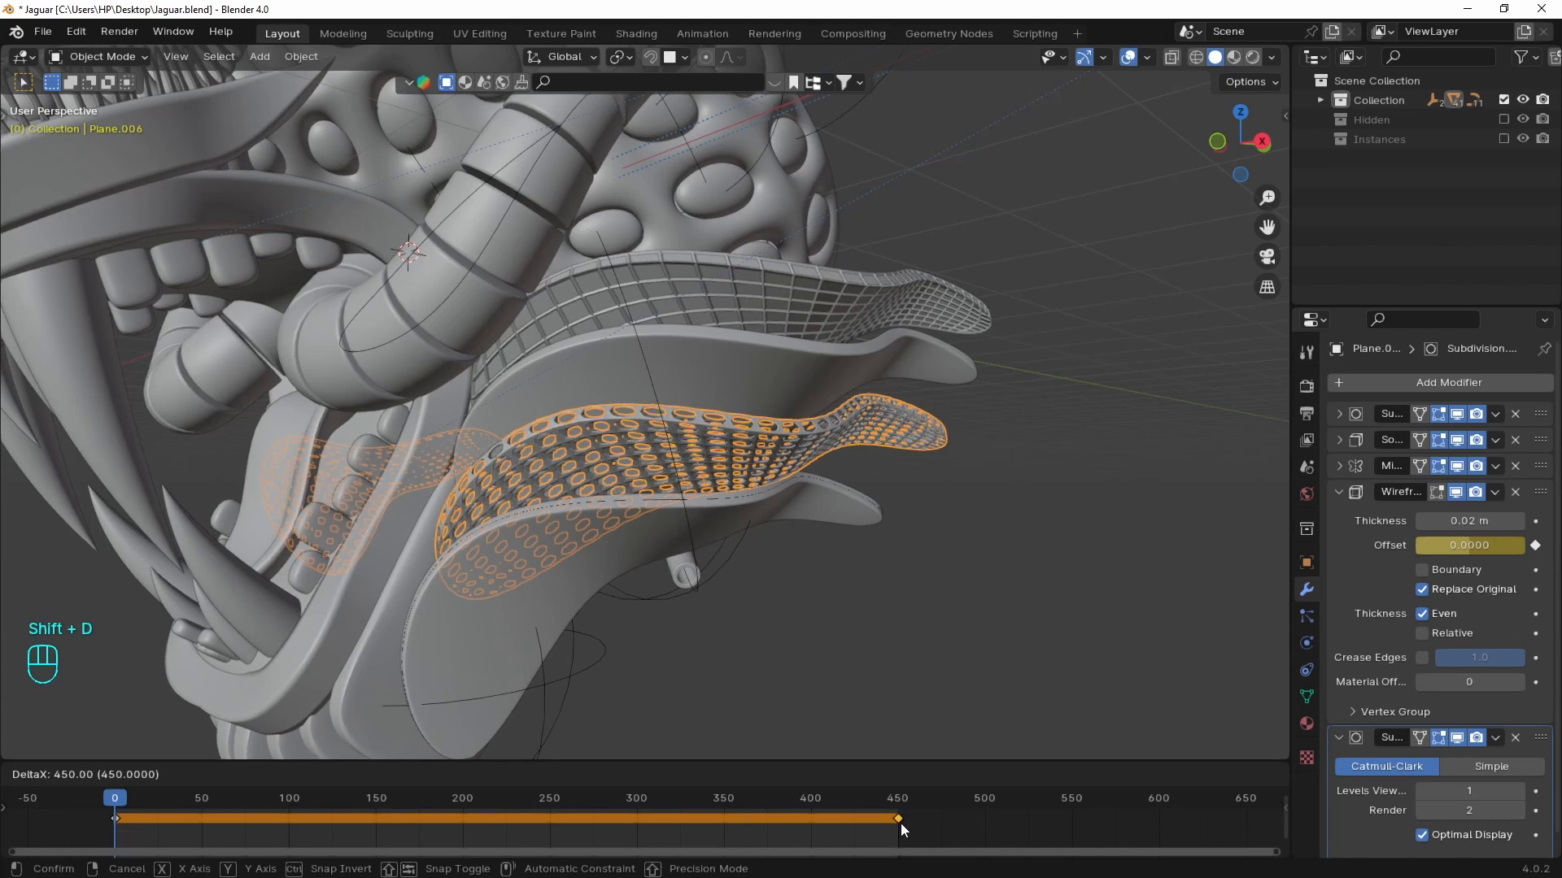
{"action": "left_click", "coordinate": [900, 823]}
- At frame 100, set the Wireframe offset to 1, keyframe it and duplicate the keyframe to about frame 352
{"action": "left_click_drag", "start_coordinate": [274, 794], "coordinate": [289, 795]}
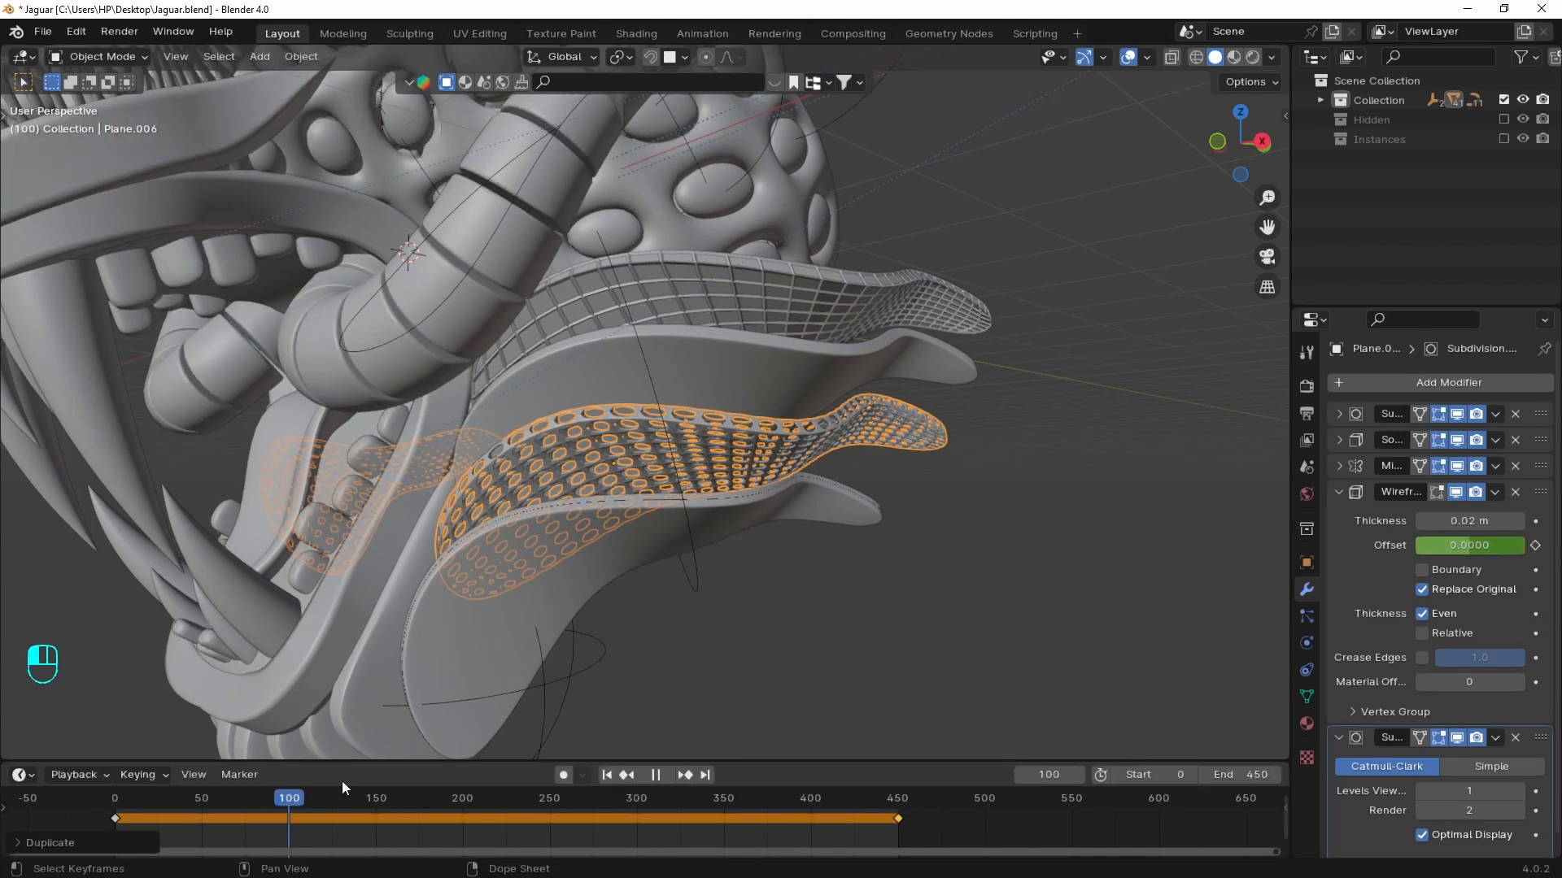
{"action": "mouse_move", "coordinate": [1472, 543]}
{"action": "left_mouse_down"}
{"action": "mouse_move", "coordinate": [1367, 545]}
{"action": "mouse_move", "coordinate": [1455, 545]}
{"action": "left_mouse_up"}
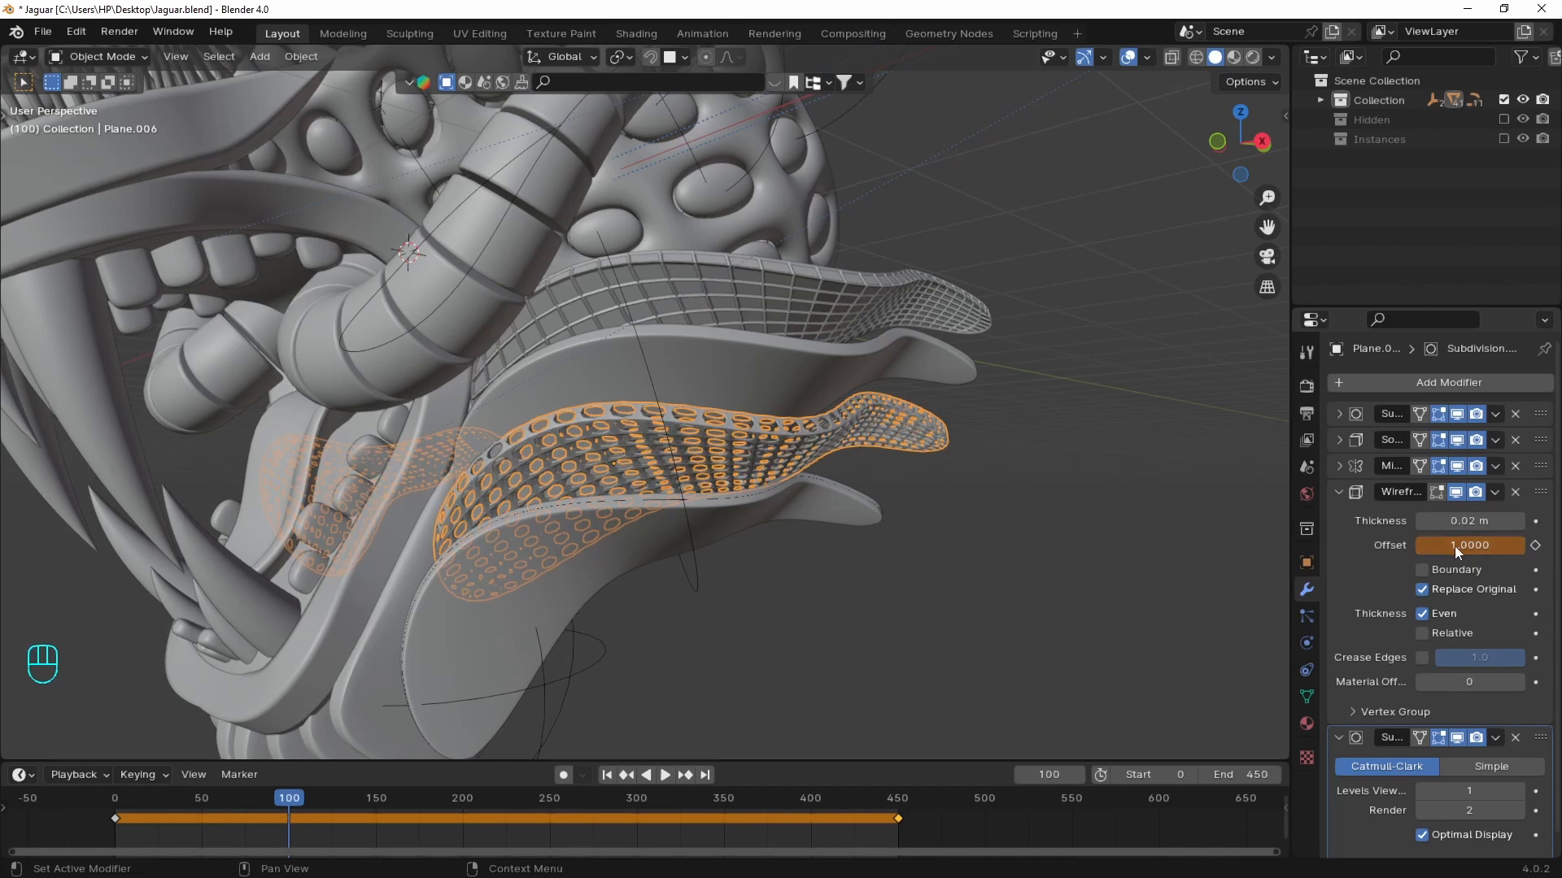
{"action": "key", "text": "i"}
{"action": "key", "text": "shift+d"}
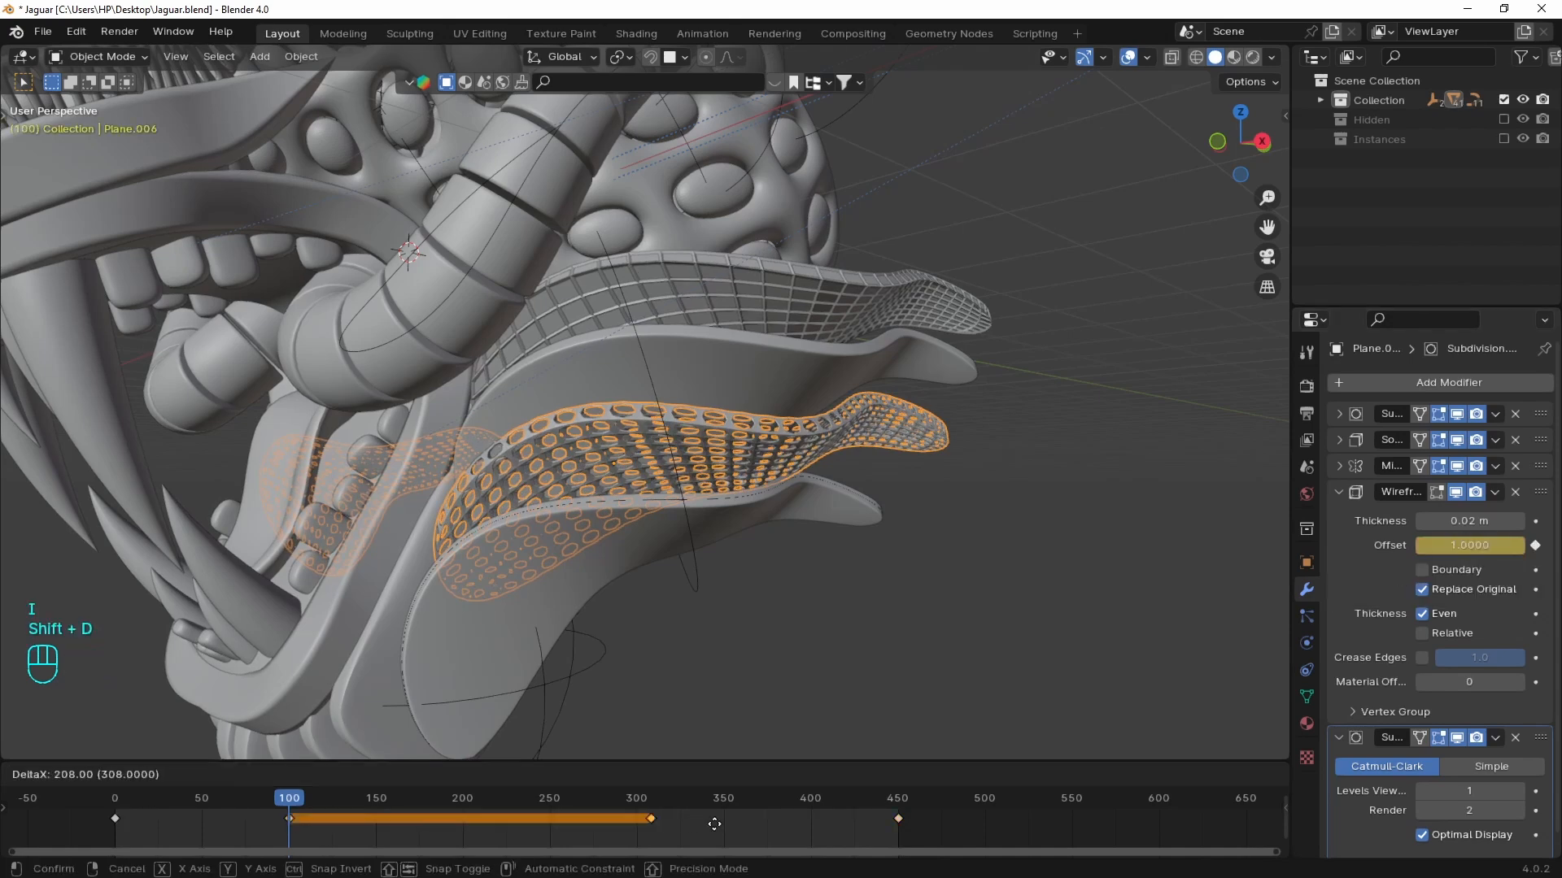
{"action": "left_click", "coordinate": [493, 803]}
- At frame 226, set the Wireframe offset to -1 and keyframe it
{"action": "left_click", "coordinate": [509, 798]}
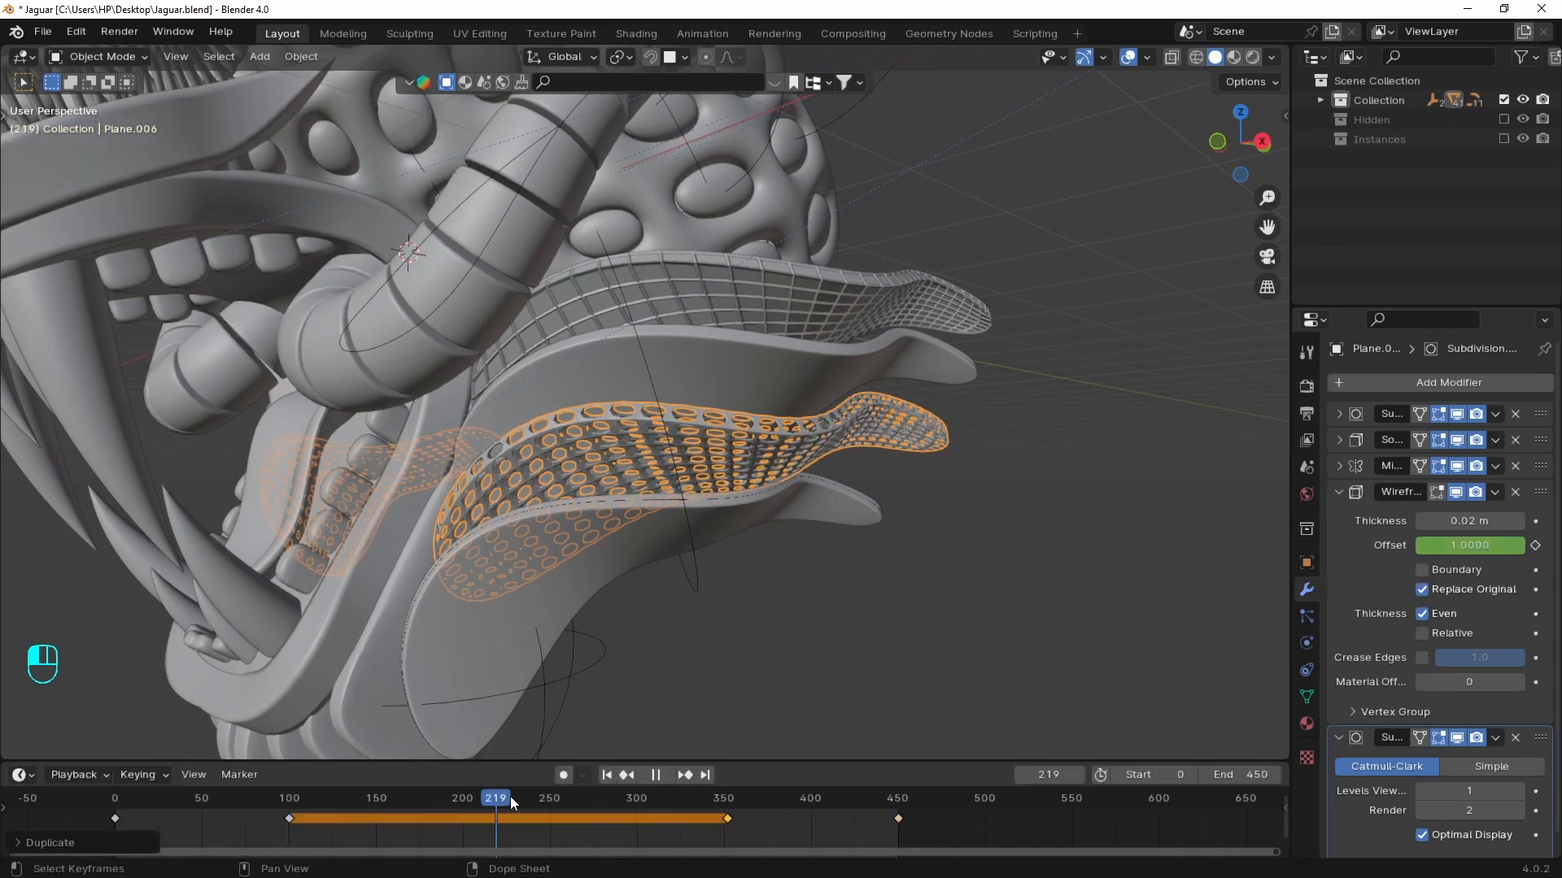
{"action": "left_click_drag", "start_coordinate": [1492, 549], "coordinate": [1422, 545]}
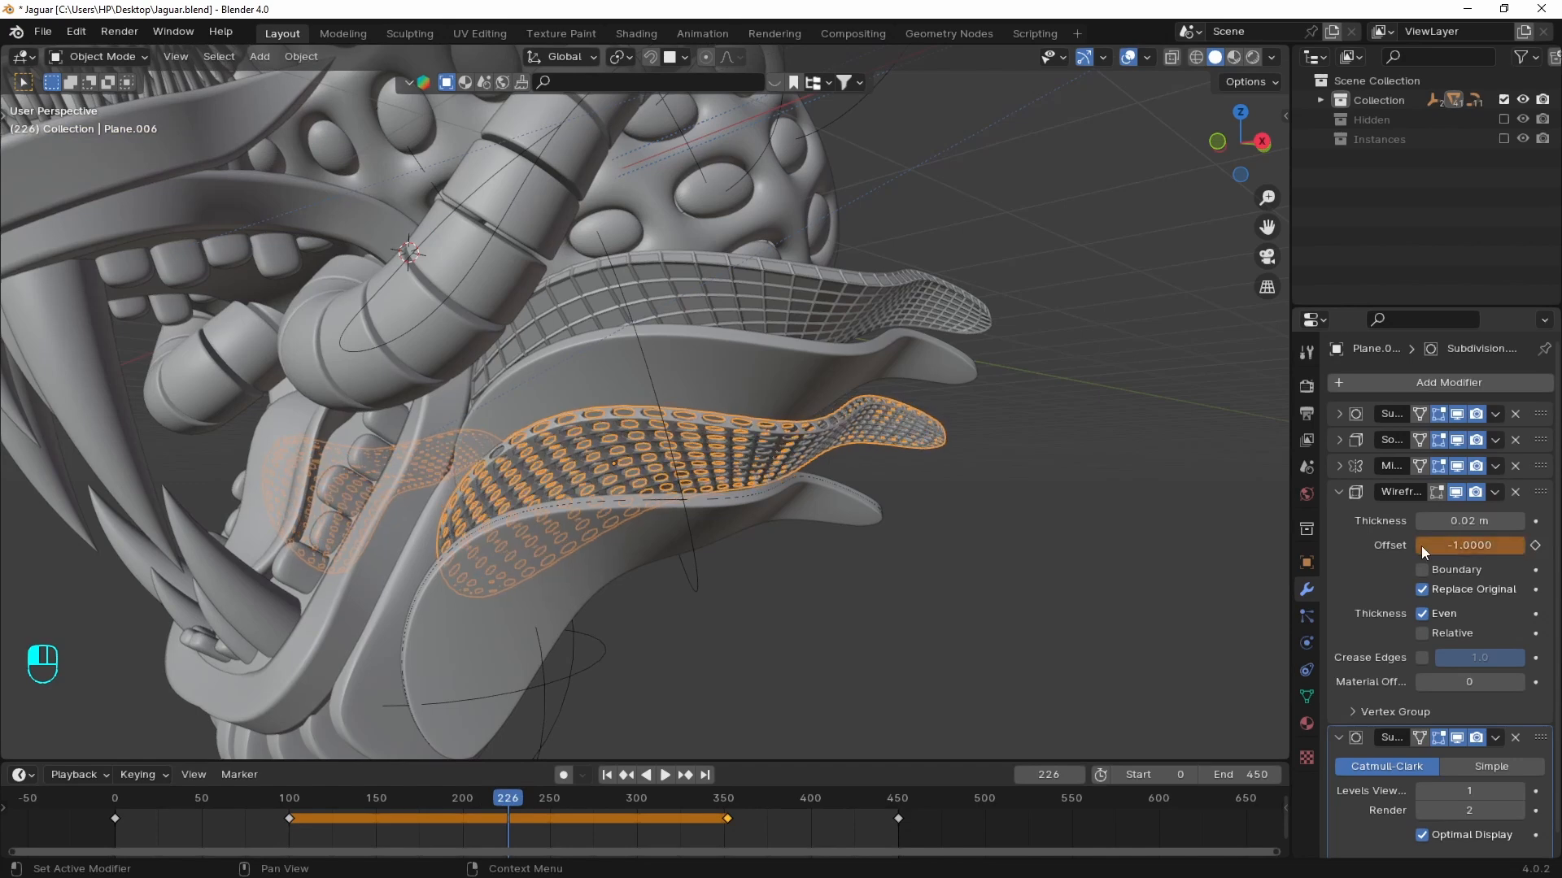
{"action": "key", "text": "i"}
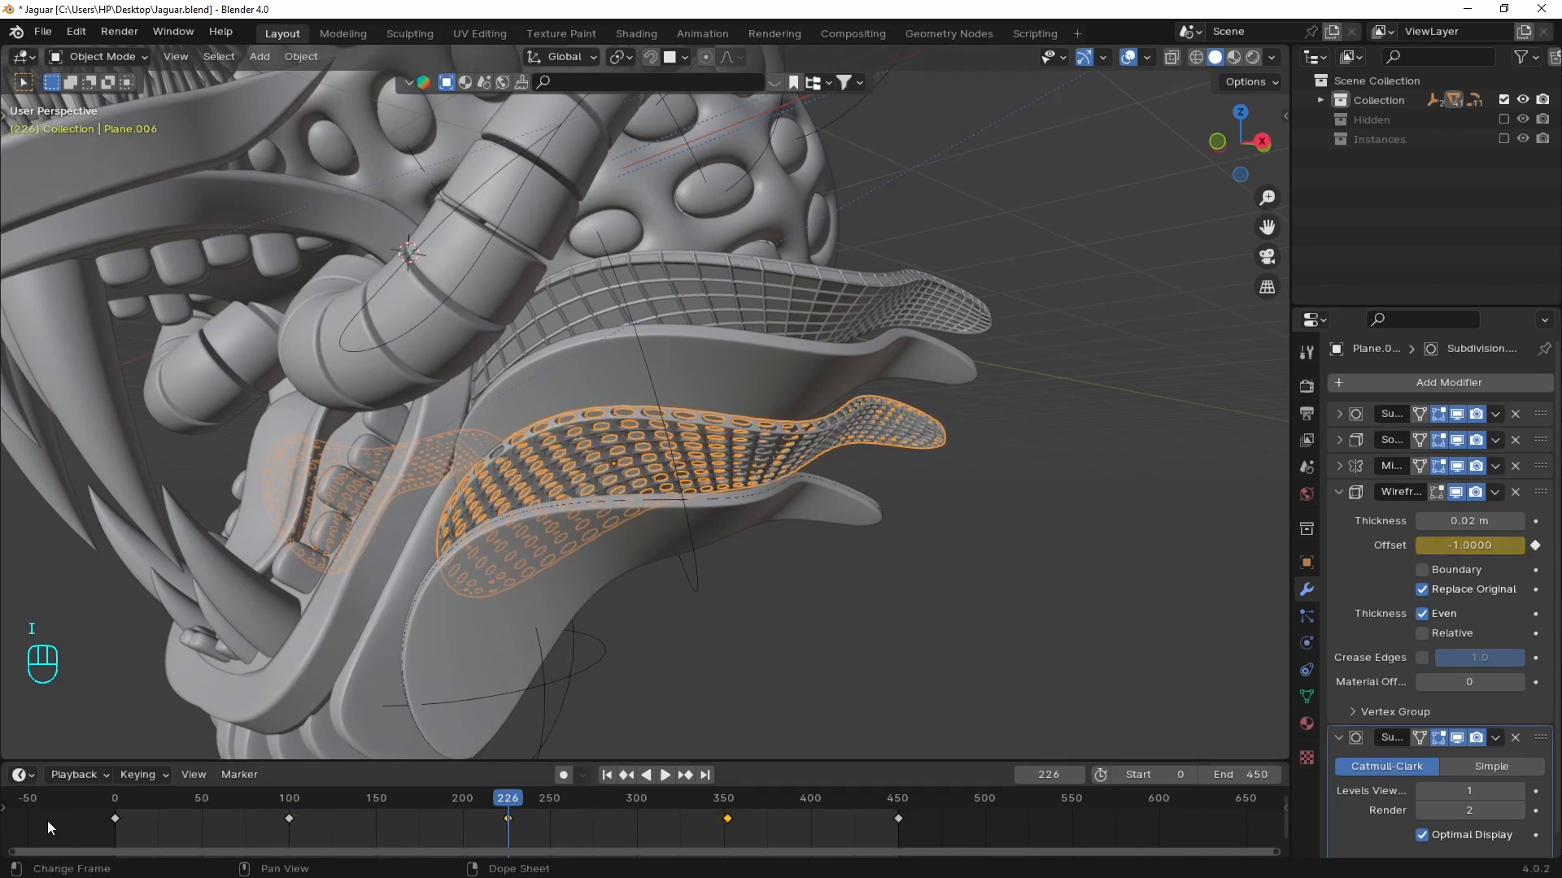
- Play the animation from about frame 0 to examine the lower fin's changing wireframe pattern
{"action": "left_click", "coordinate": [110, 797]}
{"action": "key", "text": "space"}
{"action": "left_click", "coordinate": [876, 647]}
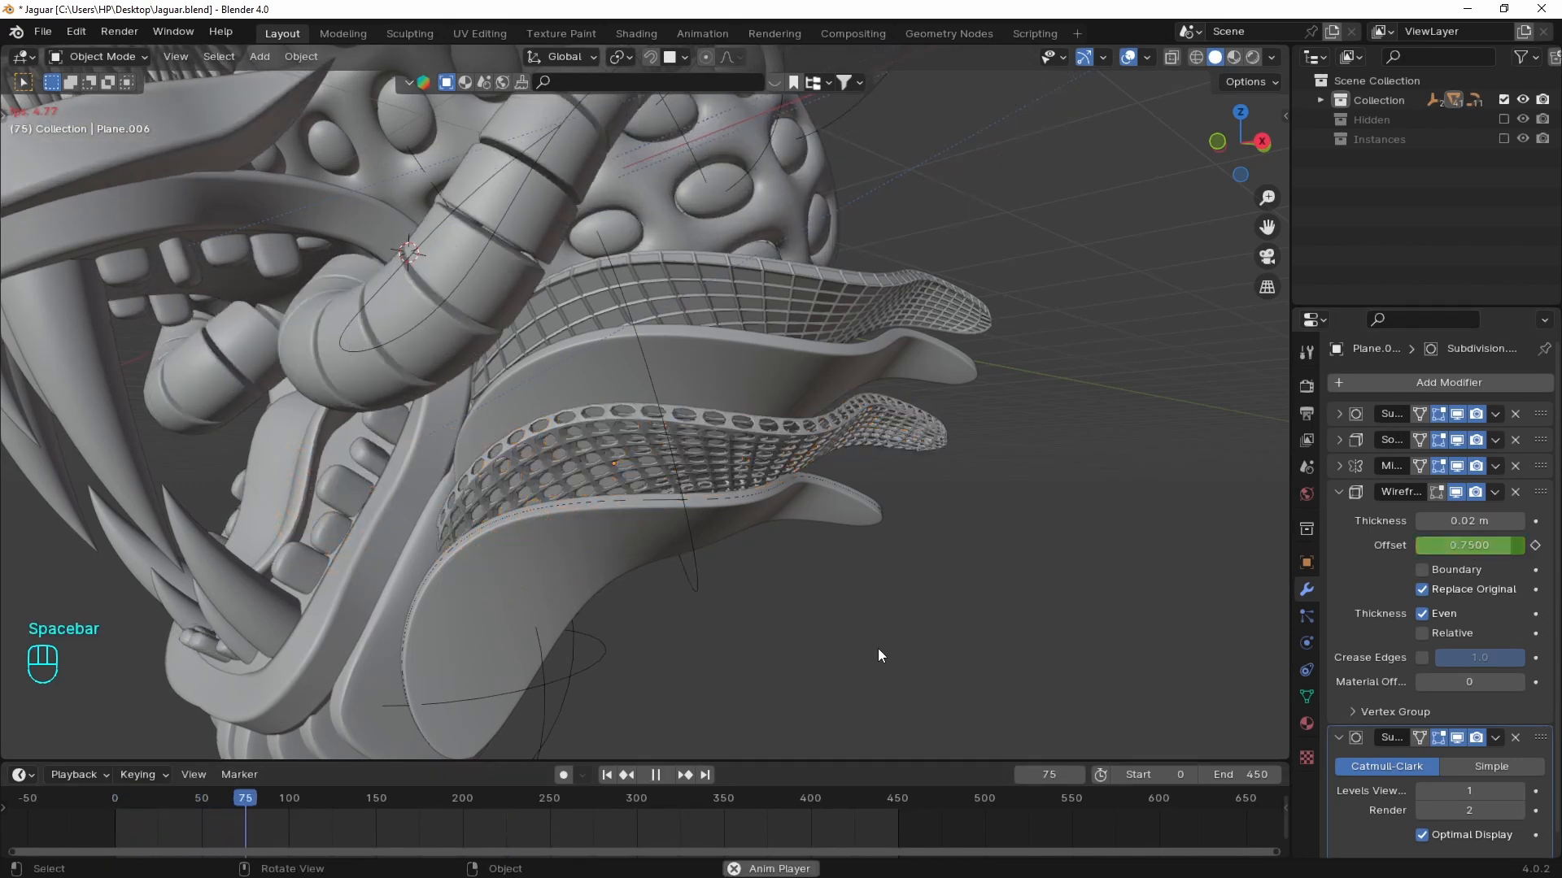
{"action": "scroll", "coordinate": [879, 641], "scroll_direction": "down", "scroll_amount": 1}
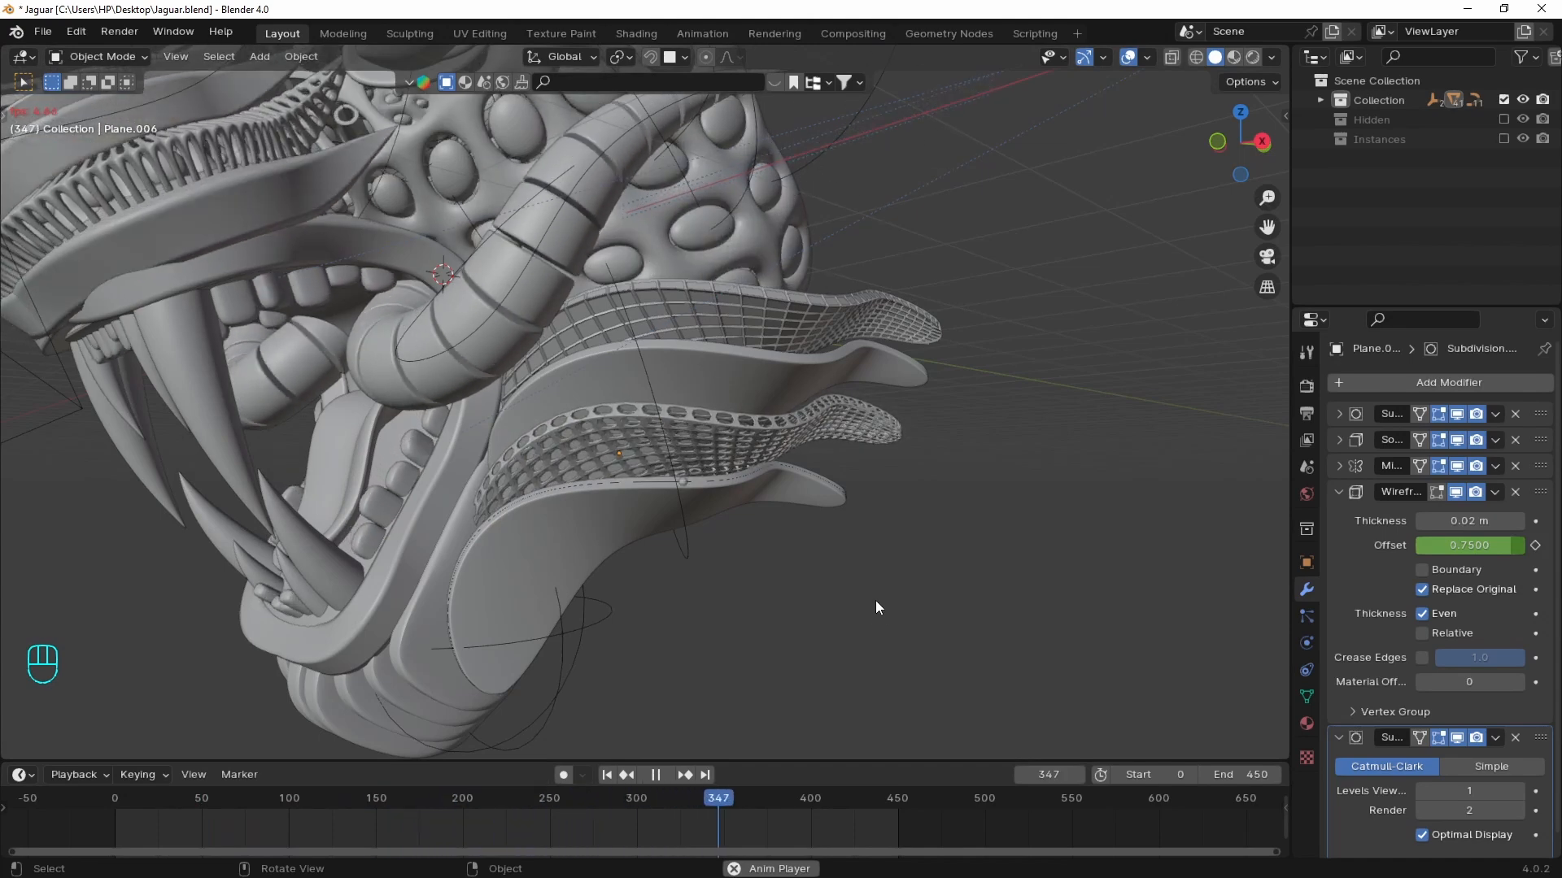
{"action": "key", "text": "space"}
- Add a 2 m cube at the world origin and view the head from the right side
{"action": "mouse_move", "coordinate": [875, 600]}
{"action": "middle_mouse_down"}
{"action": "mouse_move", "coordinate": [881, 545]}
{"action": "mouse_move", "coordinate": [870, 589]}
{"action": "middle_mouse_up"}
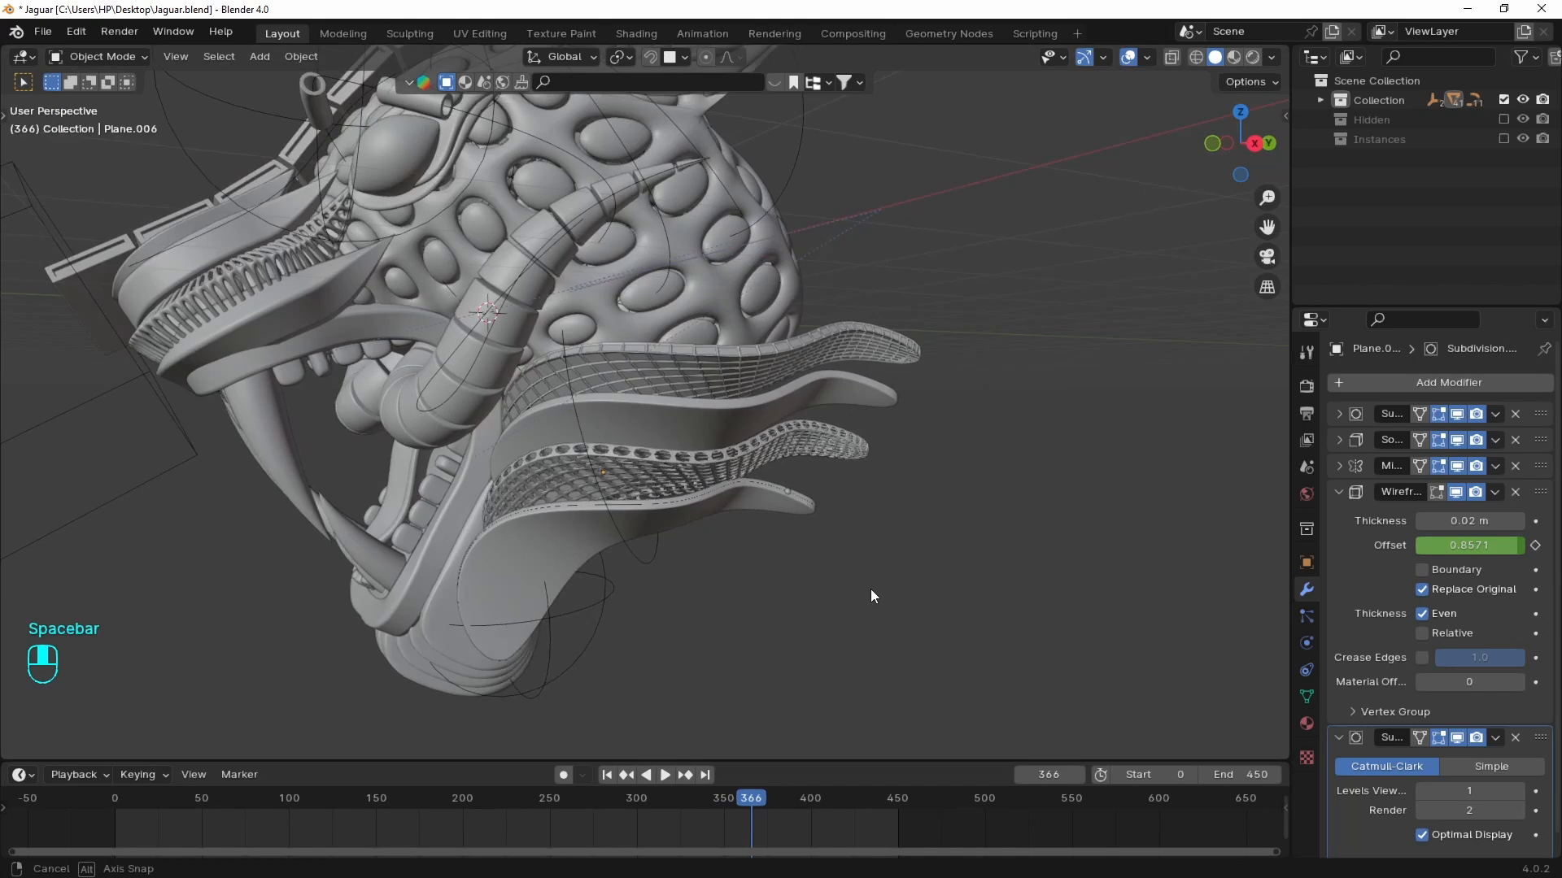
{"action": "left_click", "coordinate": [691, 418]}
{"action": "middle_click_drag", "start_coordinate": [694, 494], "coordinate": [553, 430]}
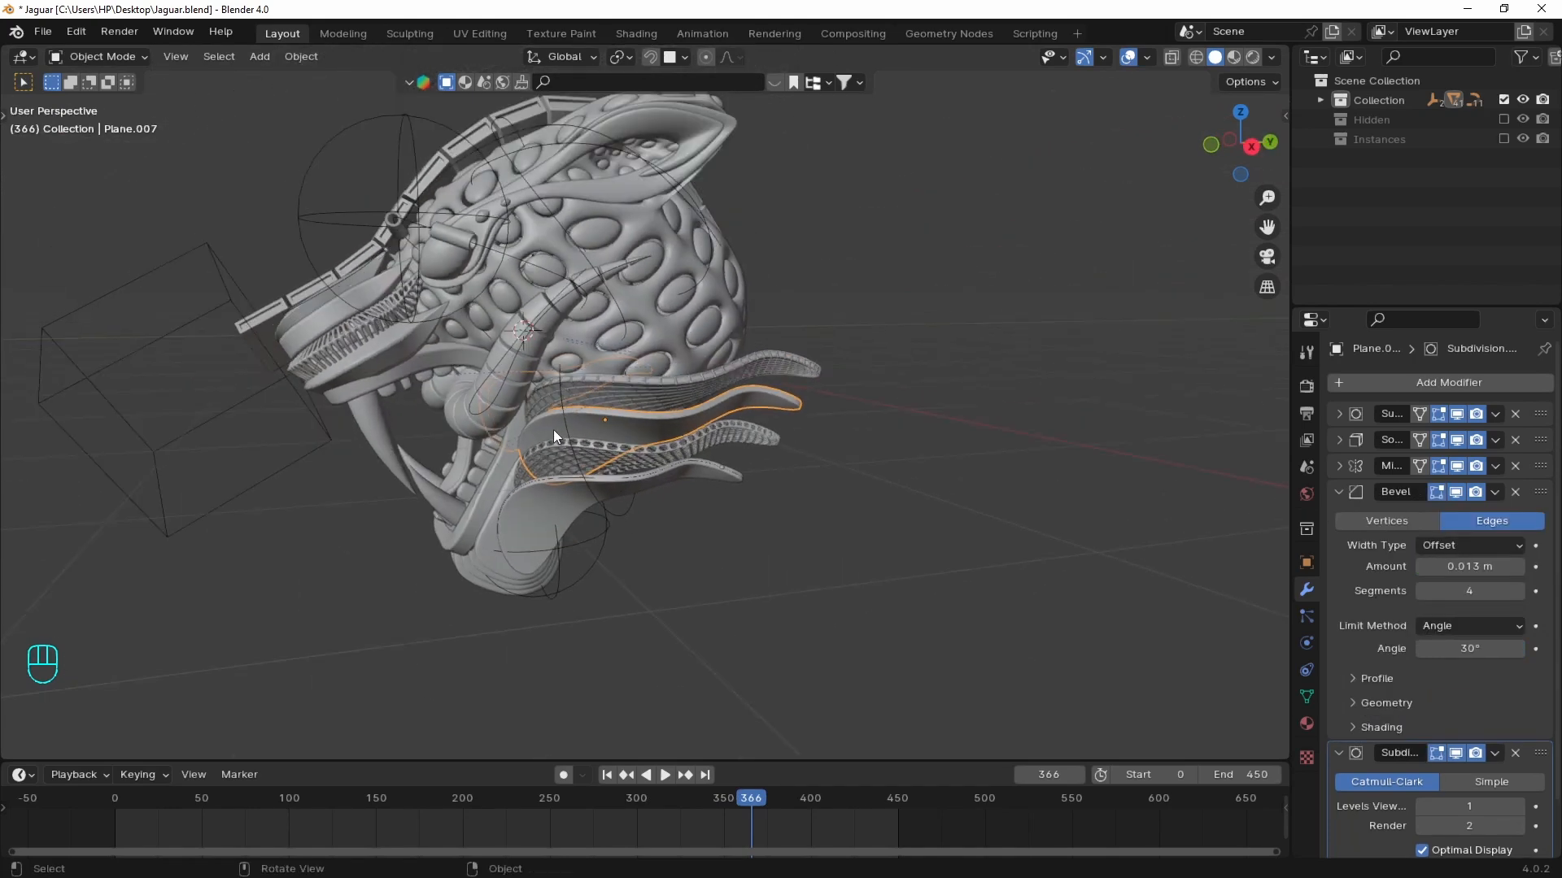
{"action": "key", "text": "shift+a"}
{"action": "mouse_move", "coordinate": [553, 428]}
{"action": "left_click", "coordinate": [655, 443]}
{"action": "key", "text": "grave"}
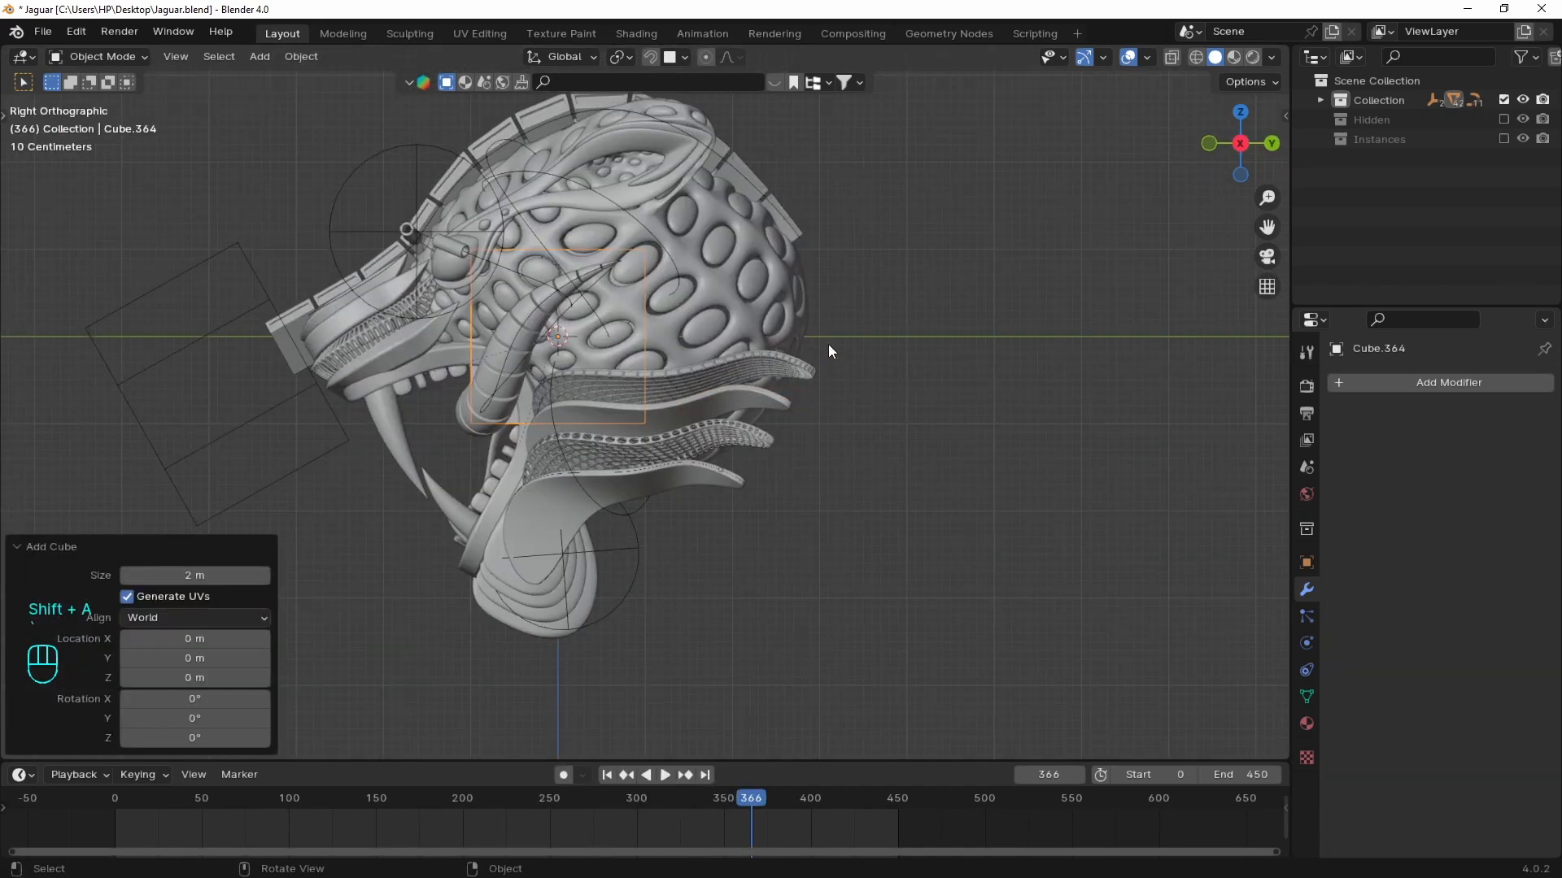
- Tilt the cube in side view, scale it by 1.5 and flatten it along its local Y axis to a scale of about 0.436
{"action": "key", "text": "r"}
{"action": "left_click", "coordinate": [985, 228]}
{"action": "key", "text": "s"}
{"action": "left_click", "coordinate": [1043, 232]}
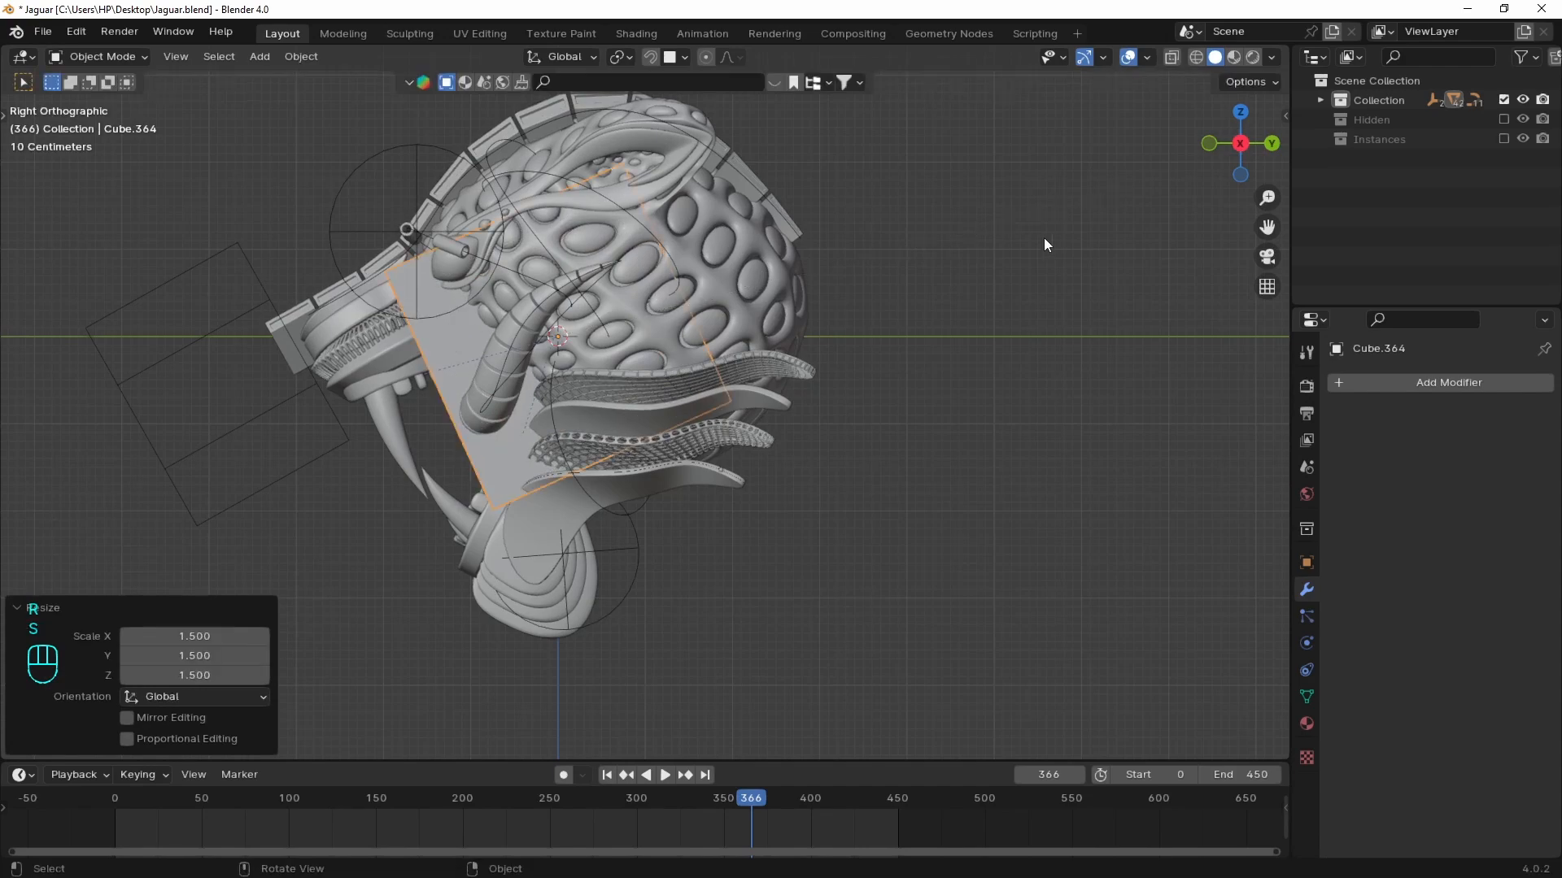
{"action": "key", "text": "s"}
{"action": "key", "text": "y"}
{"action": "key", "text": "y"}
{"action": "left_click", "coordinate": [692, 329]}
- Move the flattened cube in front of the open jaws and line it up with the width of the head
{"action": "key", "text": "g"}
{"action": "left_click", "coordinate": [604, 461]}
{"action": "middle_click_drag", "start_coordinate": [604, 460], "coordinate": [797, 445]}
{"action": "key", "text": "g"}
{"action": "left_click", "coordinate": [1099, 449]}
{"action": "middle_click_drag", "start_coordinate": [903, 446], "coordinate": [692, 423]}
{"action": "key", "text": "g"}
{"action": "left_click", "coordinate": [737, 574]}
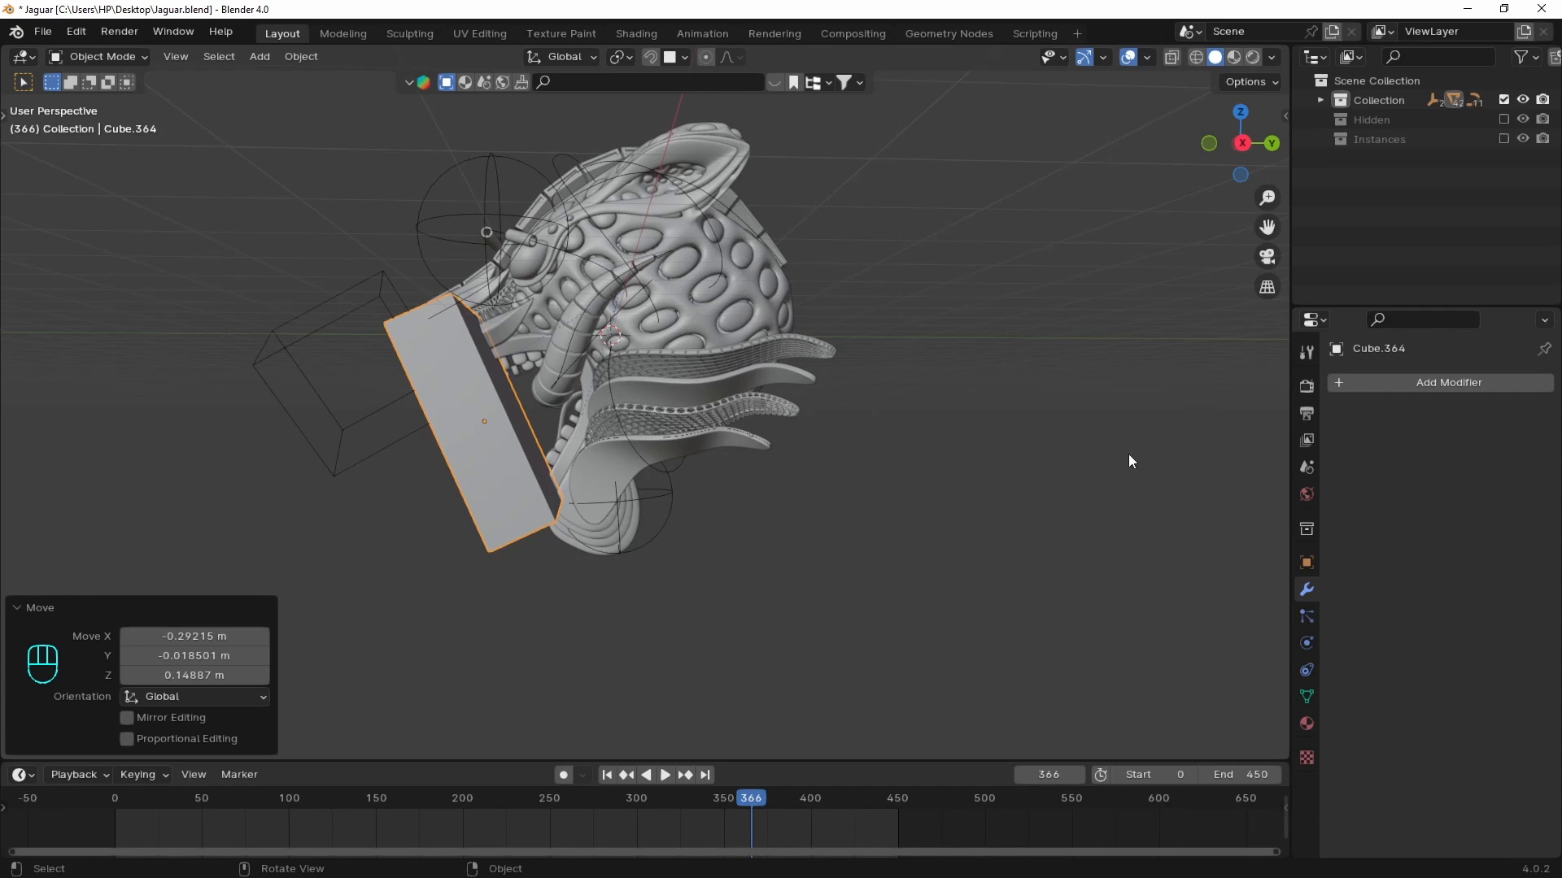
- Display the flattened cube as Bounds in the viewport
{"action": "left_click", "coordinate": [1306, 562]}
{"action": "scroll", "coordinate": [1417, 616], "scroll_direction": "down", "scroll_amount": 6}
{"action": "left_click", "coordinate": [1457, 763]}
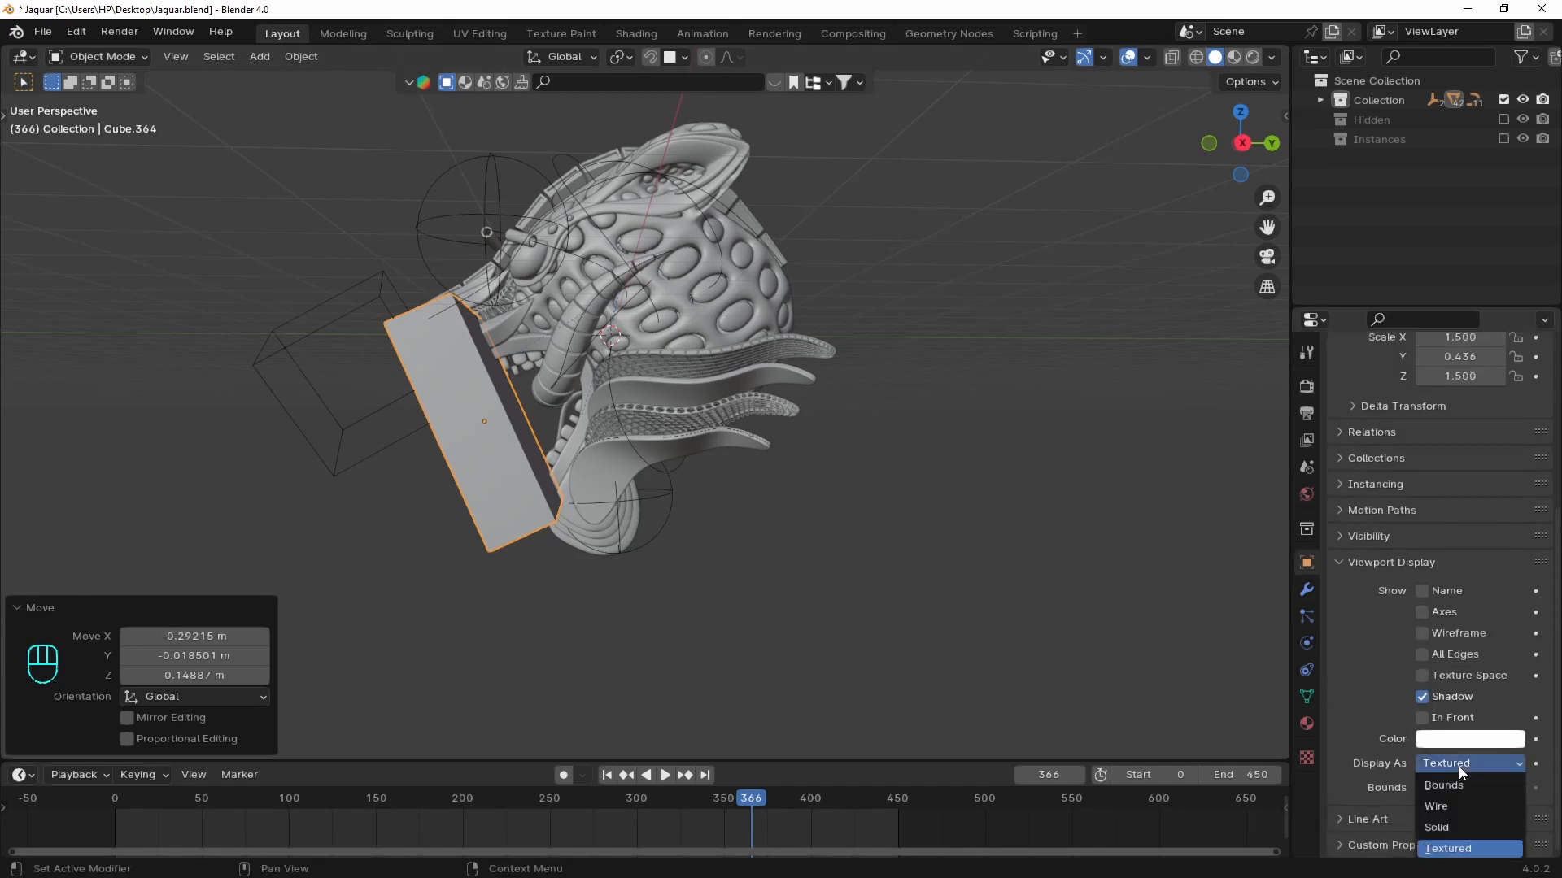
{"action": "left_click", "coordinate": [1446, 784]}
- Add a Vertex Weight Proximity modifier to the smooth fin between the two mesh-patterned fins
{"action": "key", "text": "KP_3"}
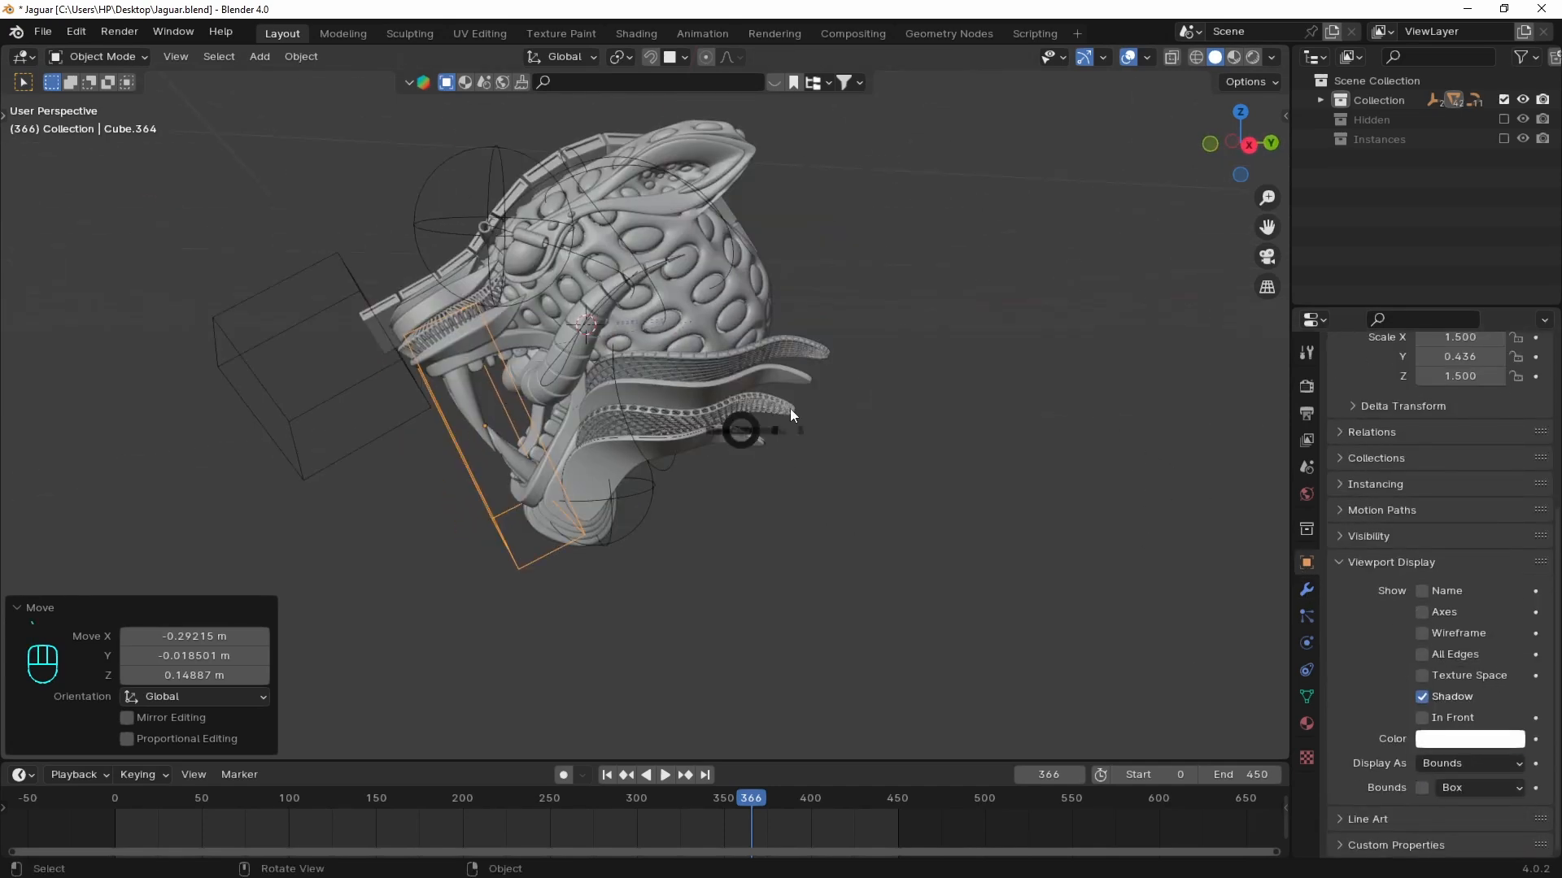
{"action": "left_click", "coordinate": [692, 389]}
{"action": "key", "text": "ctrl+Tab"}
{"action": "scroll", "coordinate": [1380, 544], "scroll_direction": "up", "scroll_amount": 1}
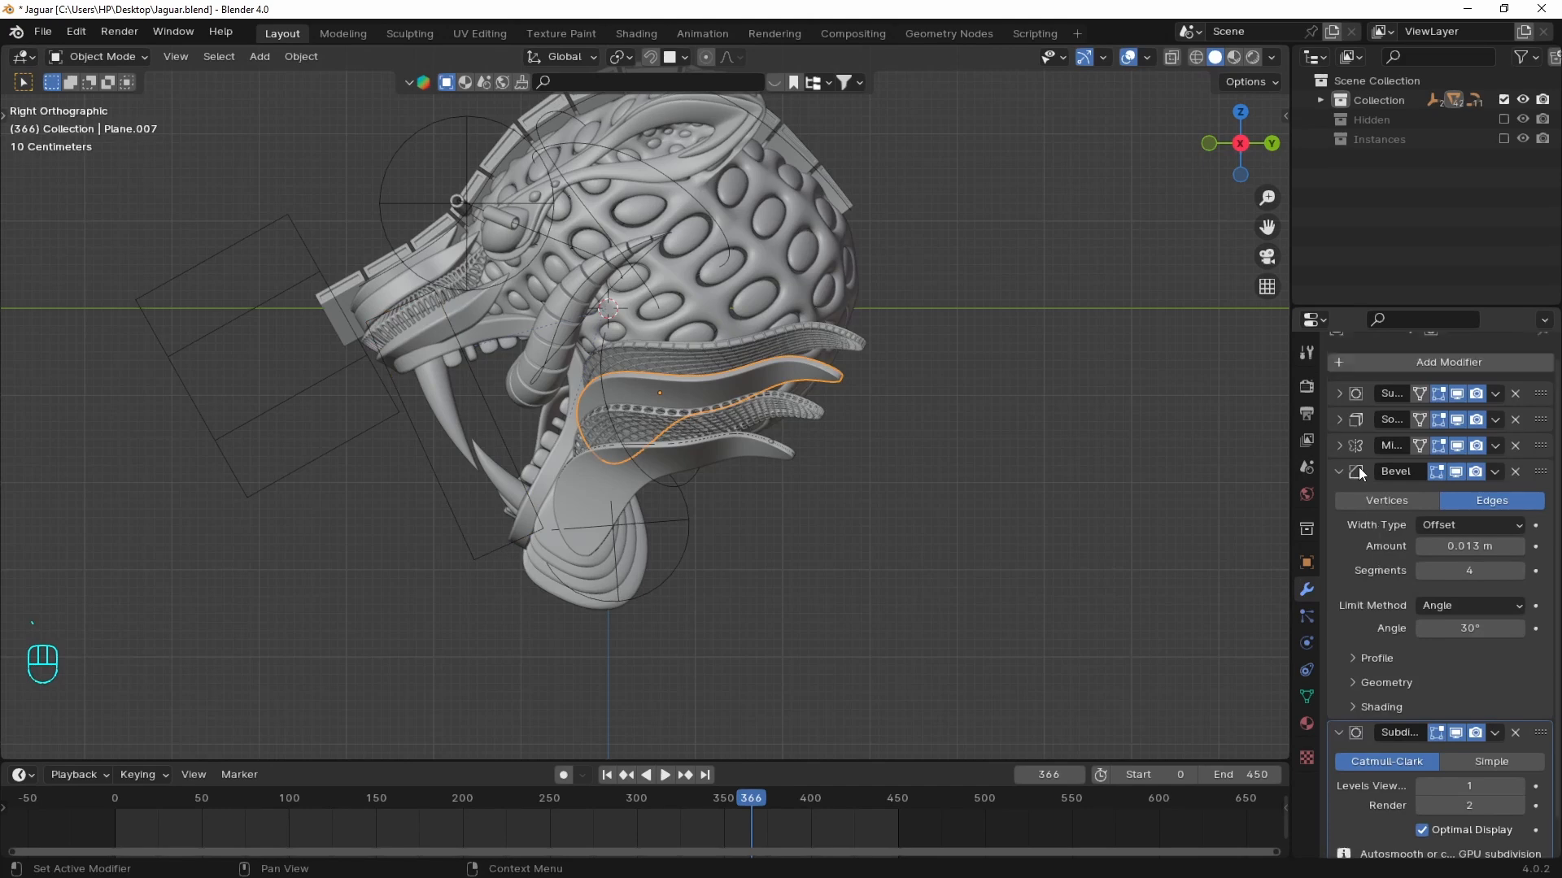
{"action": "left_click_drag", "start_coordinate": [1340, 472], "coordinate": [1340, 545]}
{"action": "left_click", "coordinate": [1457, 379]}
{"action": "type", "text": "weig"}
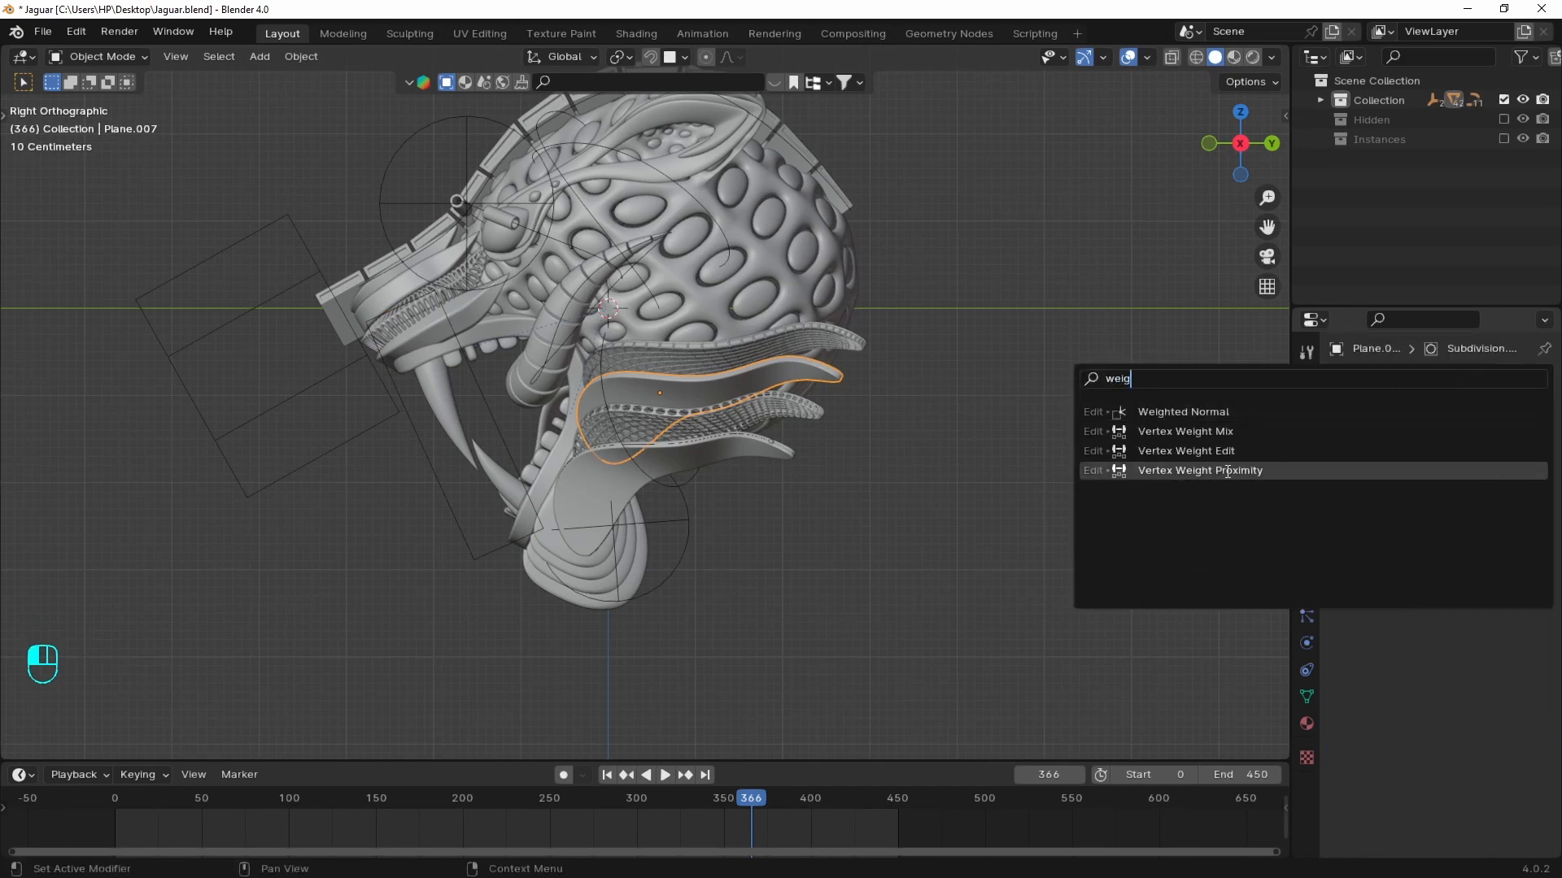
{"action": "left_click", "coordinate": [1139, 471]}
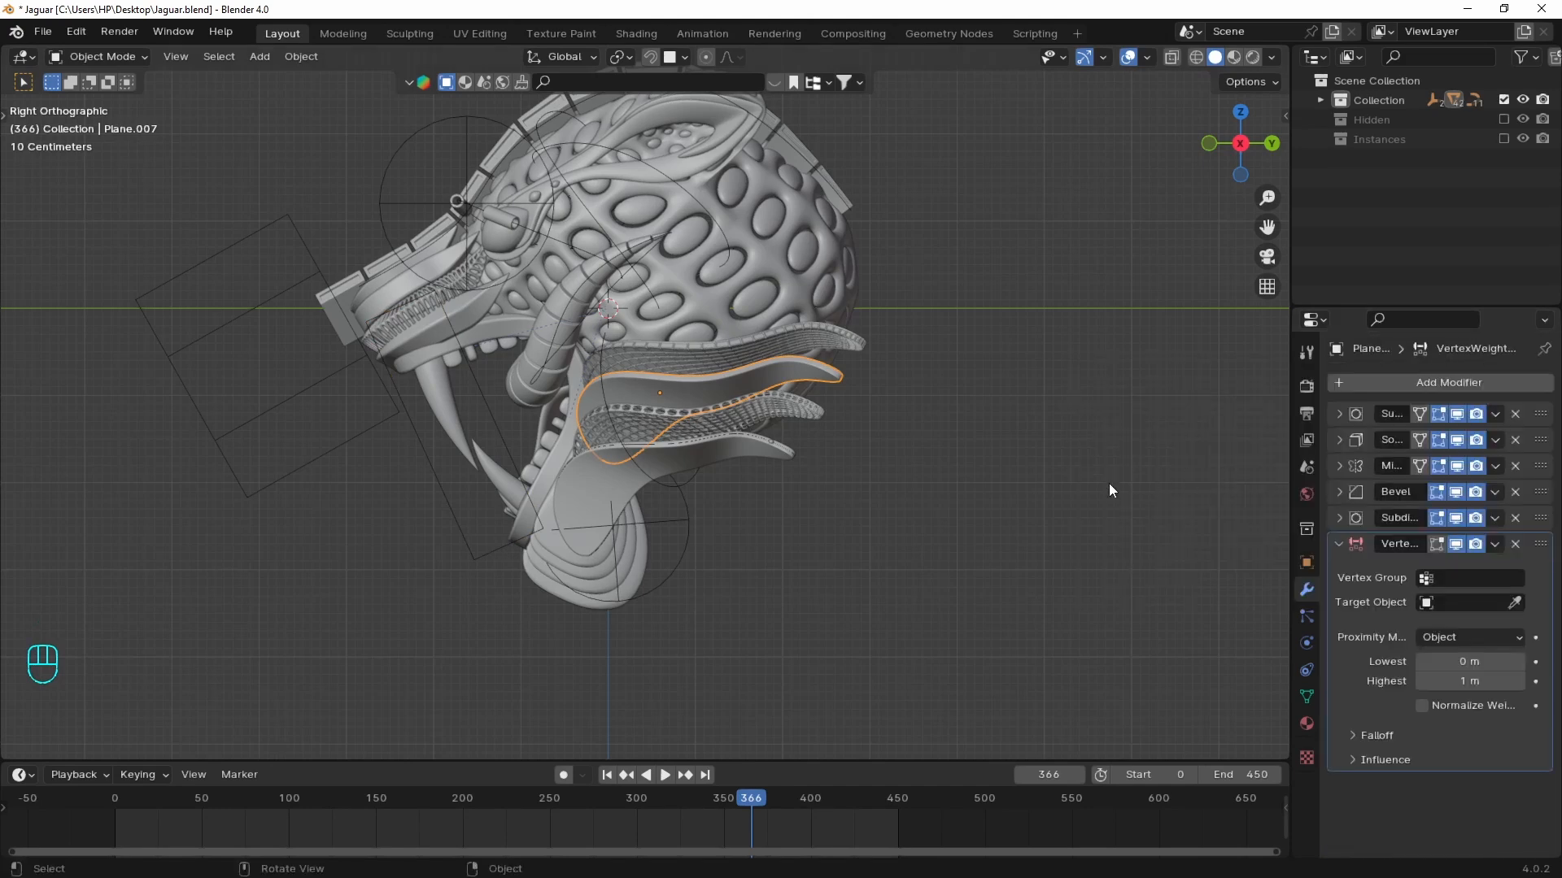
- Create a vertex group on the smooth fin, assign all its vertices with weight 1 and return to Object Mode
{"action": "key", "text": "Tab"}
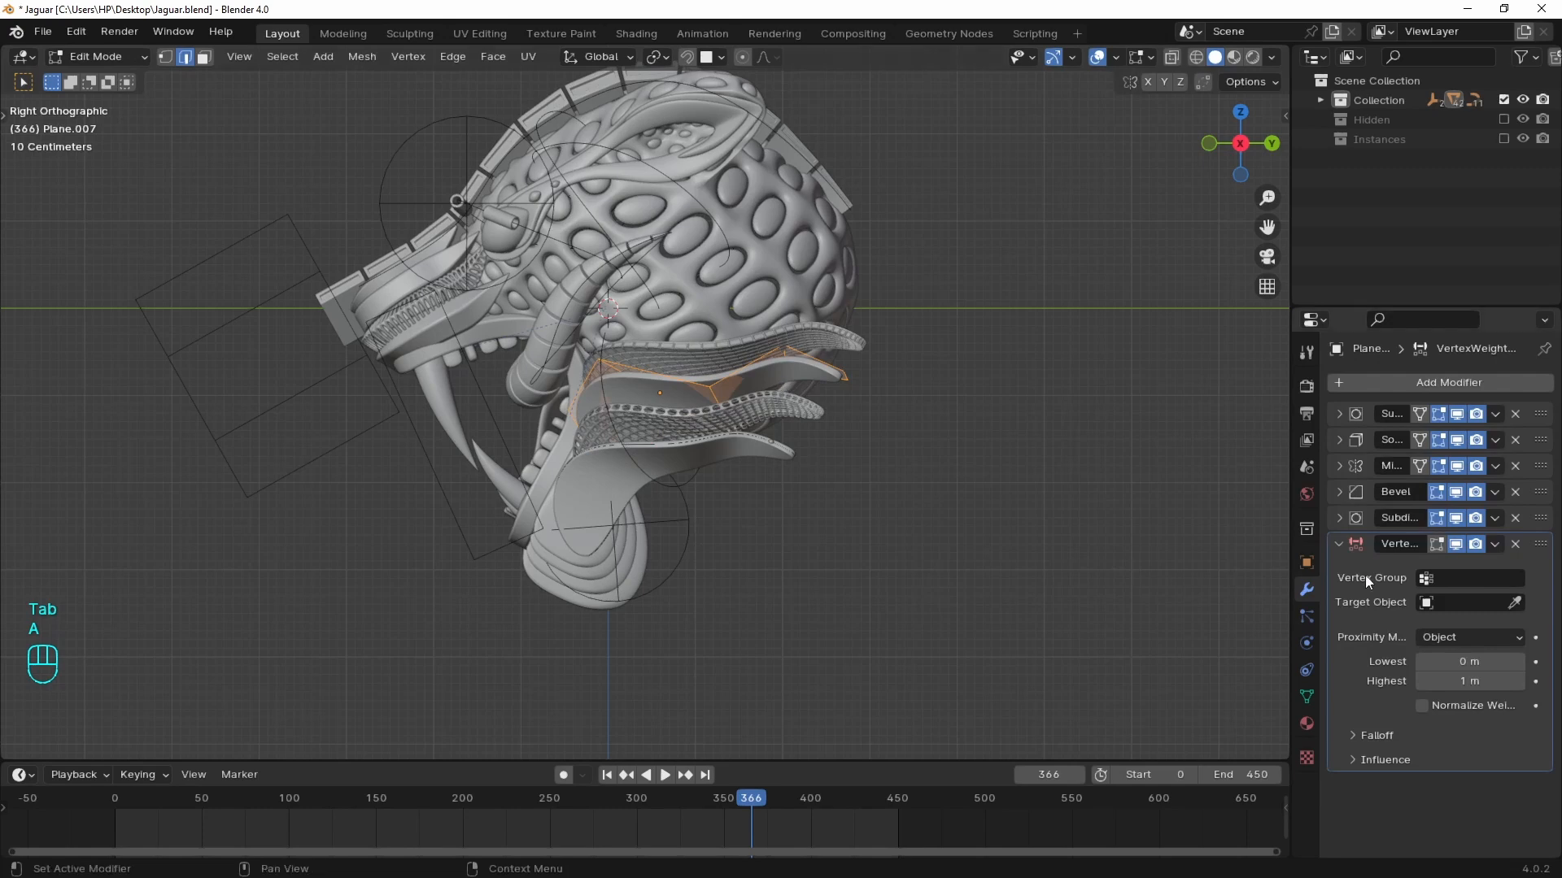
{"action": "left_click", "coordinate": [1306, 697]}
{"action": "left_click", "coordinate": [1536, 443]}
{"action": "left_click", "coordinate": [1357, 564]}
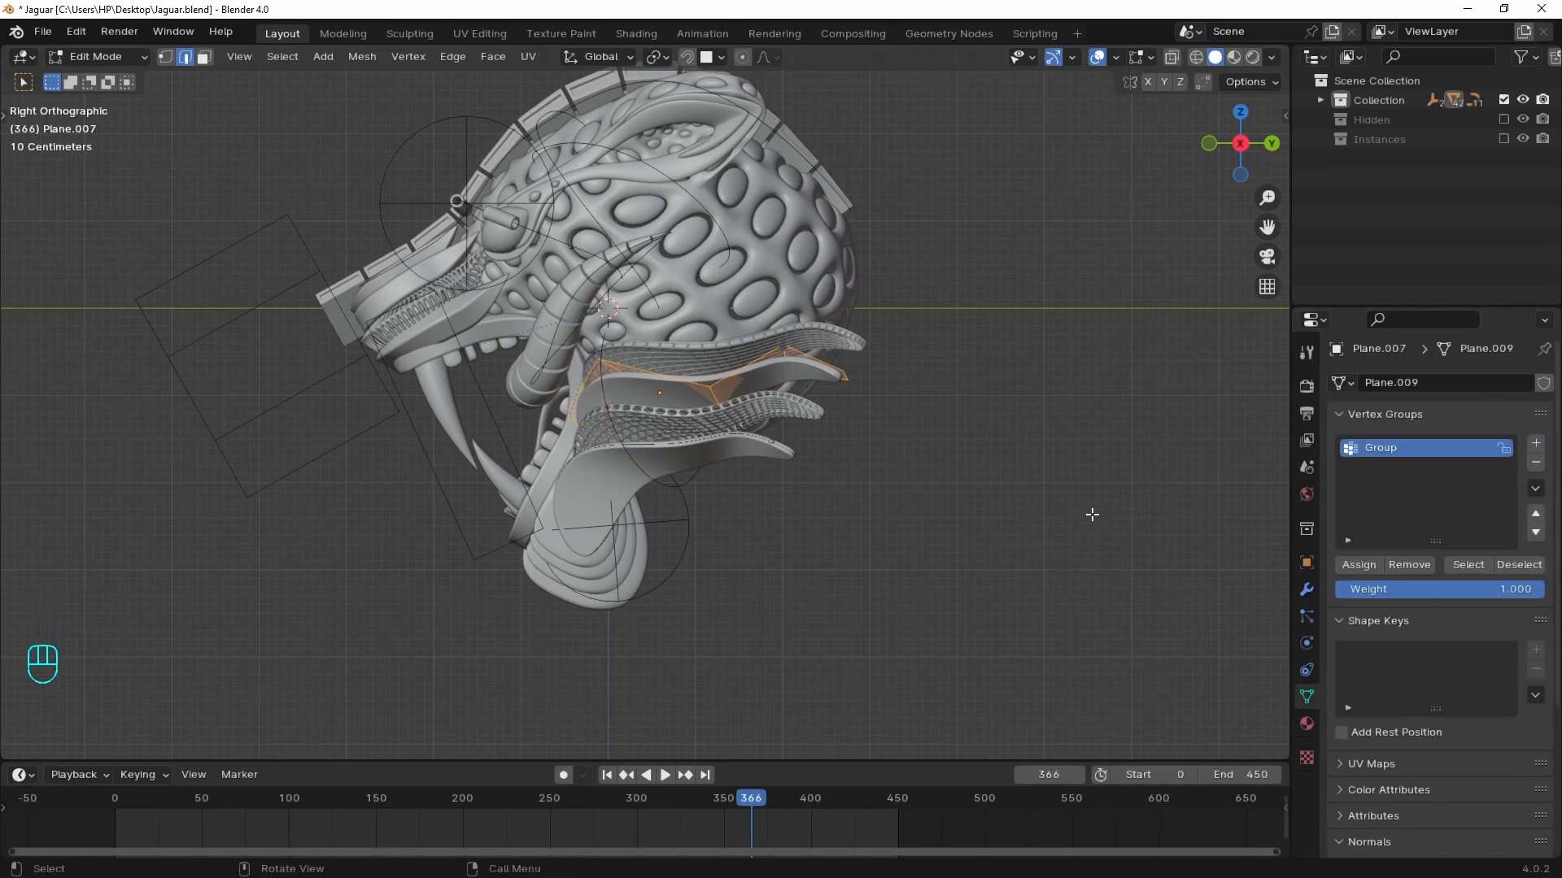
{"action": "key", "text": "ctrl+Tab"}
{"action": "left_click", "coordinate": [953, 533]}
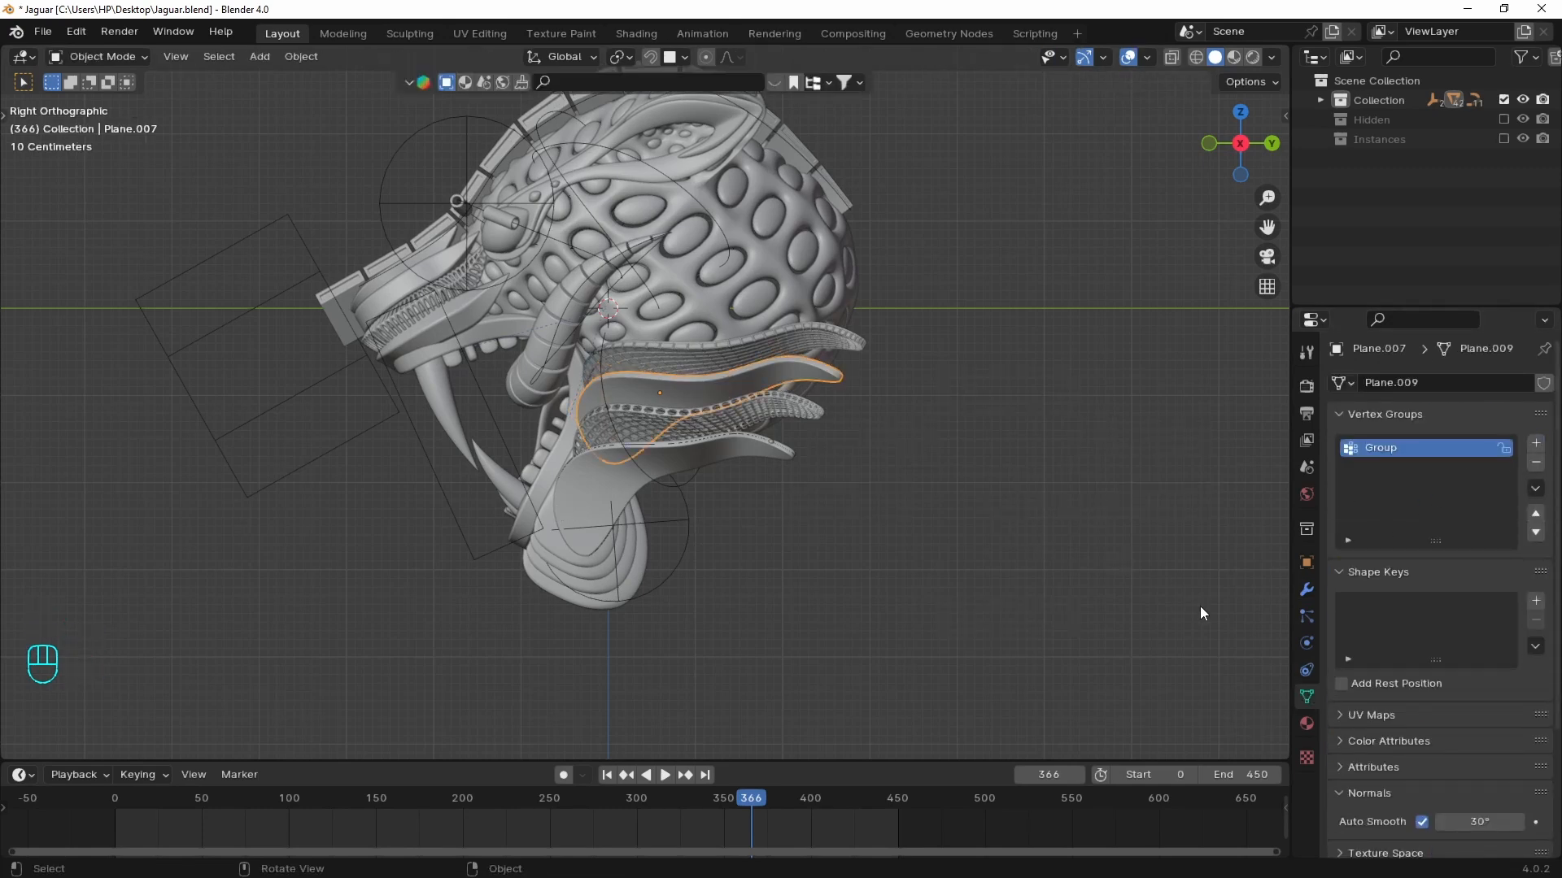
- Set the proximity modifier's vertex group to Group, its target to the flattened cube and its proximity mode to Geometry
{"action": "left_click", "coordinate": [1307, 590]}
{"action": "left_click", "coordinate": [1456, 578]}
{"action": "left_click", "coordinate": [1363, 608]}
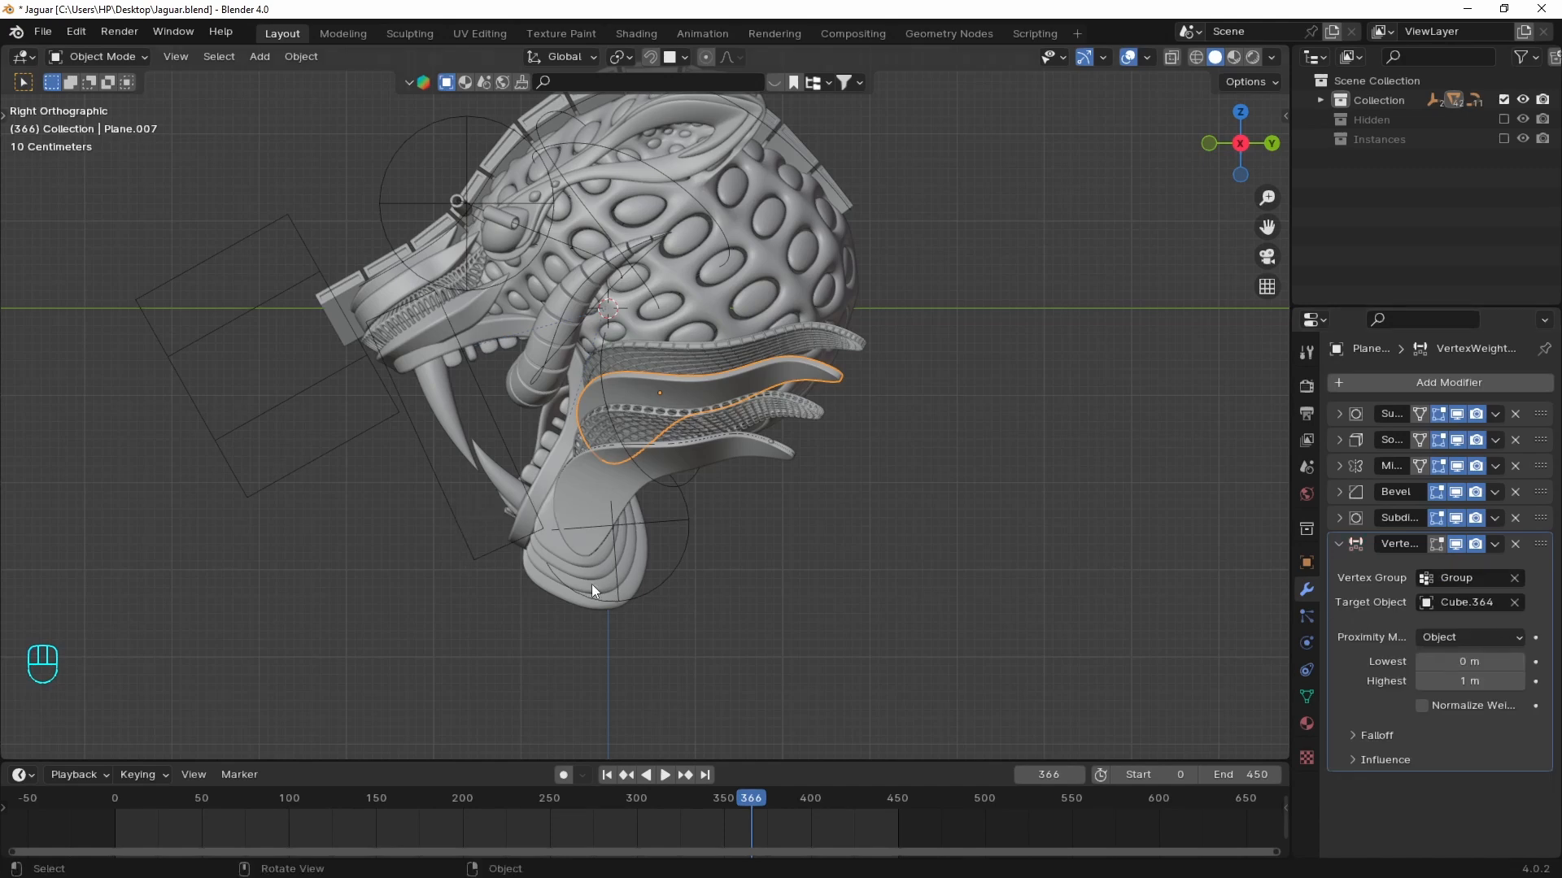
{"action": "left_click", "coordinate": [1434, 680]}
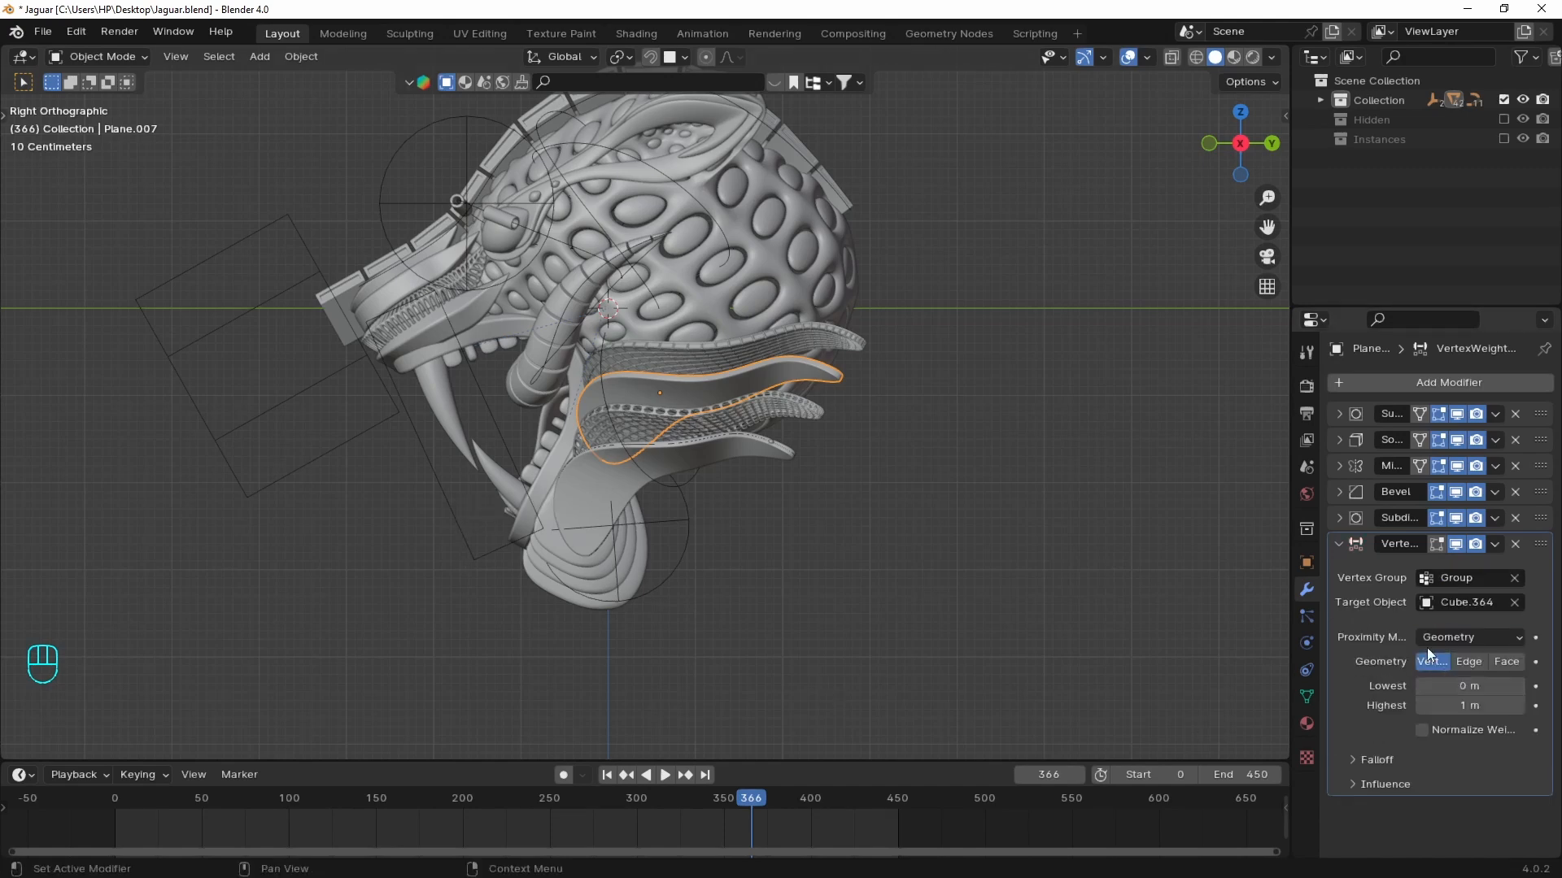
- Move the flattened cube back so it overlaps the front part of the jaw fins
{"action": "left_click", "coordinate": [512, 467]}
{"action": "key", "text": "g"}
{"action": "left_click", "coordinate": [748, 424]}
{"action": "scroll", "coordinate": [724, 423], "scroll_direction": "up", "scroll_amount": 1}
- Set the fin's proximity geometry to Face, show it in Weight Paint mode, and set lowest to 0.7 m and highest to 1.8 m
{"action": "left_click", "coordinate": [718, 402]}
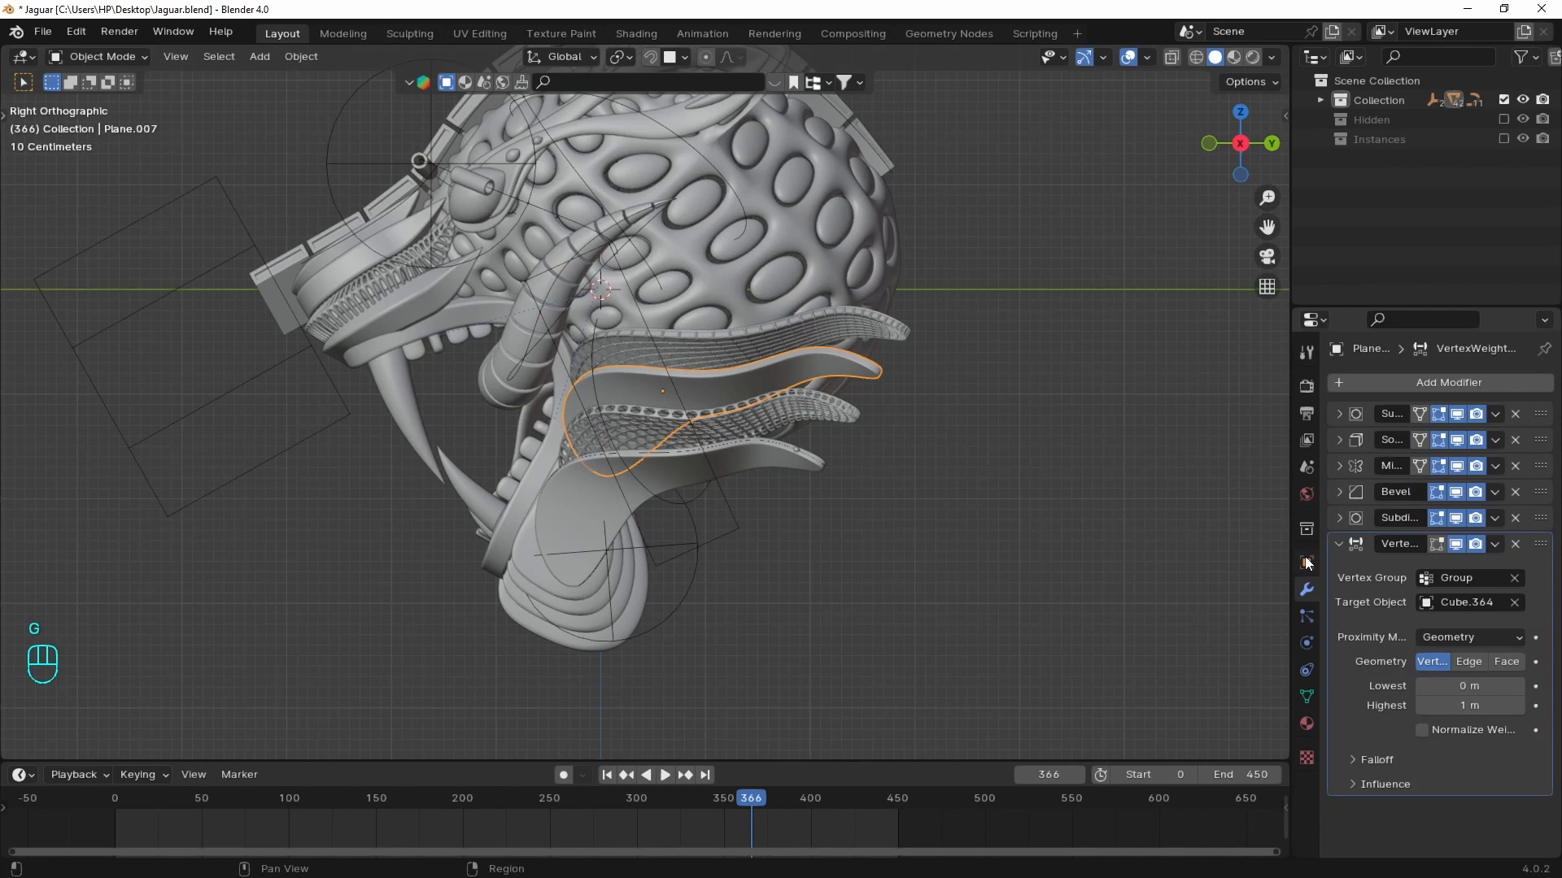
{"action": "left_click", "coordinate": [1510, 665]}
{"action": "middle_click_drag", "start_coordinate": [814, 433], "coordinate": [796, 456], "text": "shift"}
{"action": "scroll", "coordinate": [798, 435], "scroll_direction": "up", "scroll_amount": 1}
{"action": "key", "text": "ctrl+Tab"}
{"action": "left_click", "coordinate": [704, 387]}
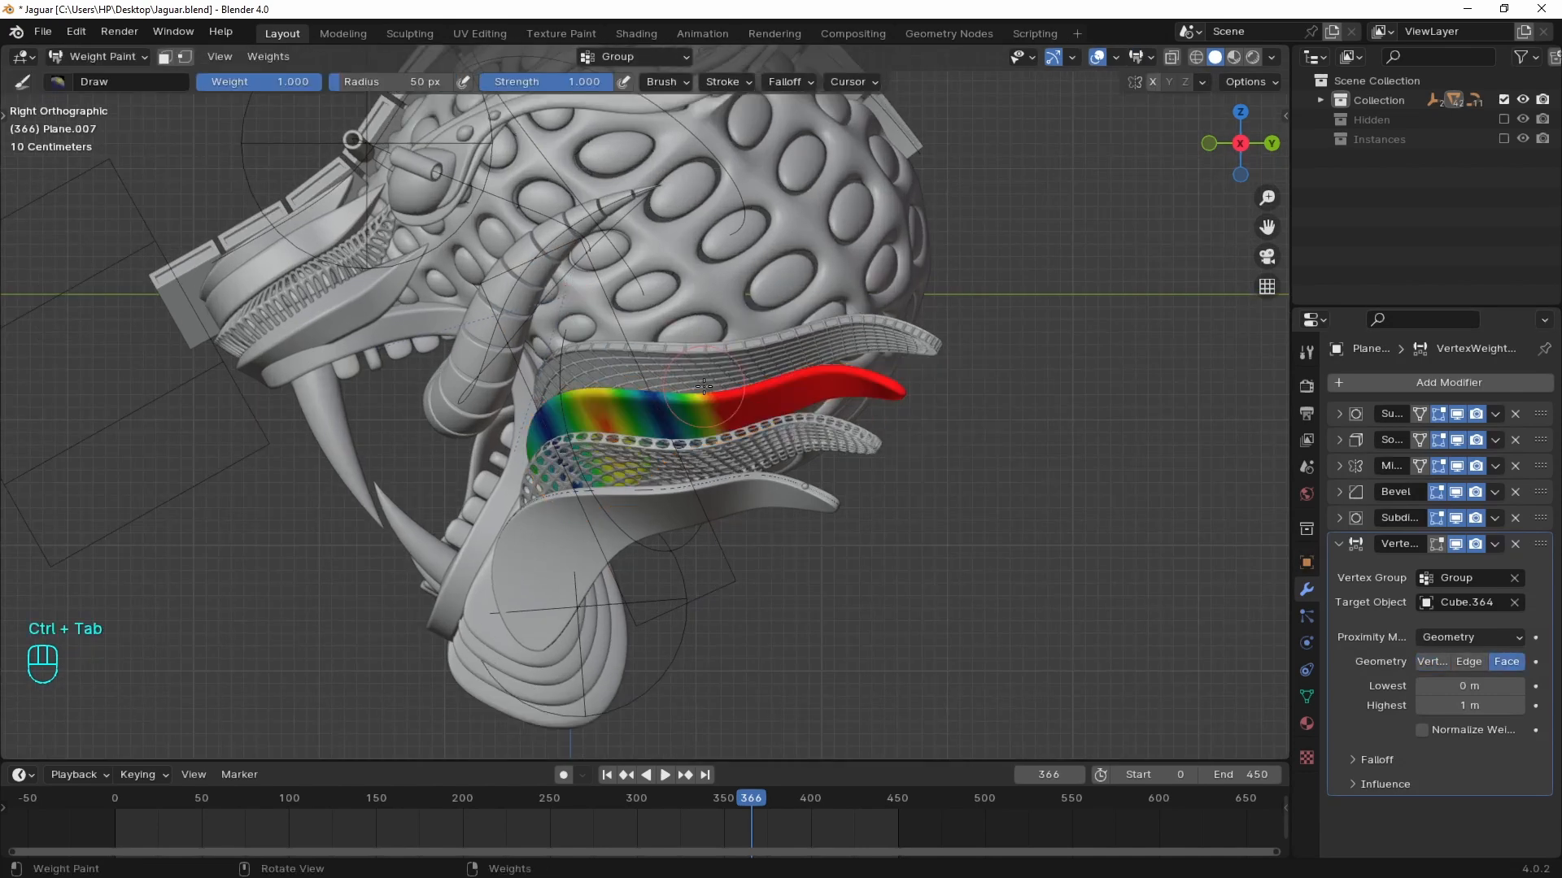
{"action": "scroll", "coordinate": [774, 416], "scroll_direction": "up", "scroll_amount": 1}
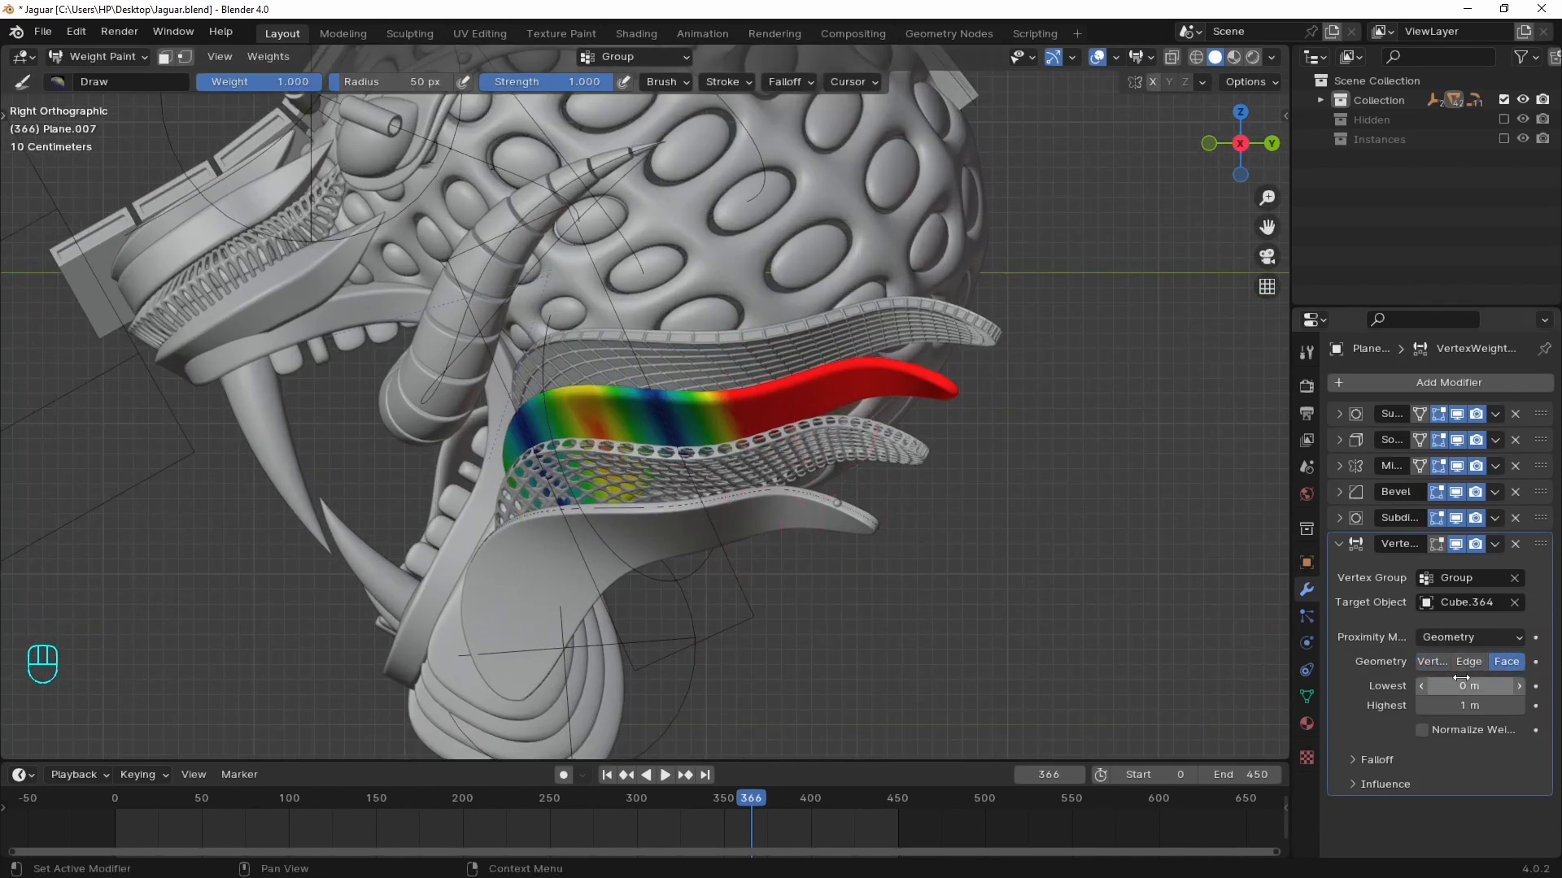
{"action": "left_click_drag", "start_coordinate": [1462, 679], "coordinate": [1493, 706]}
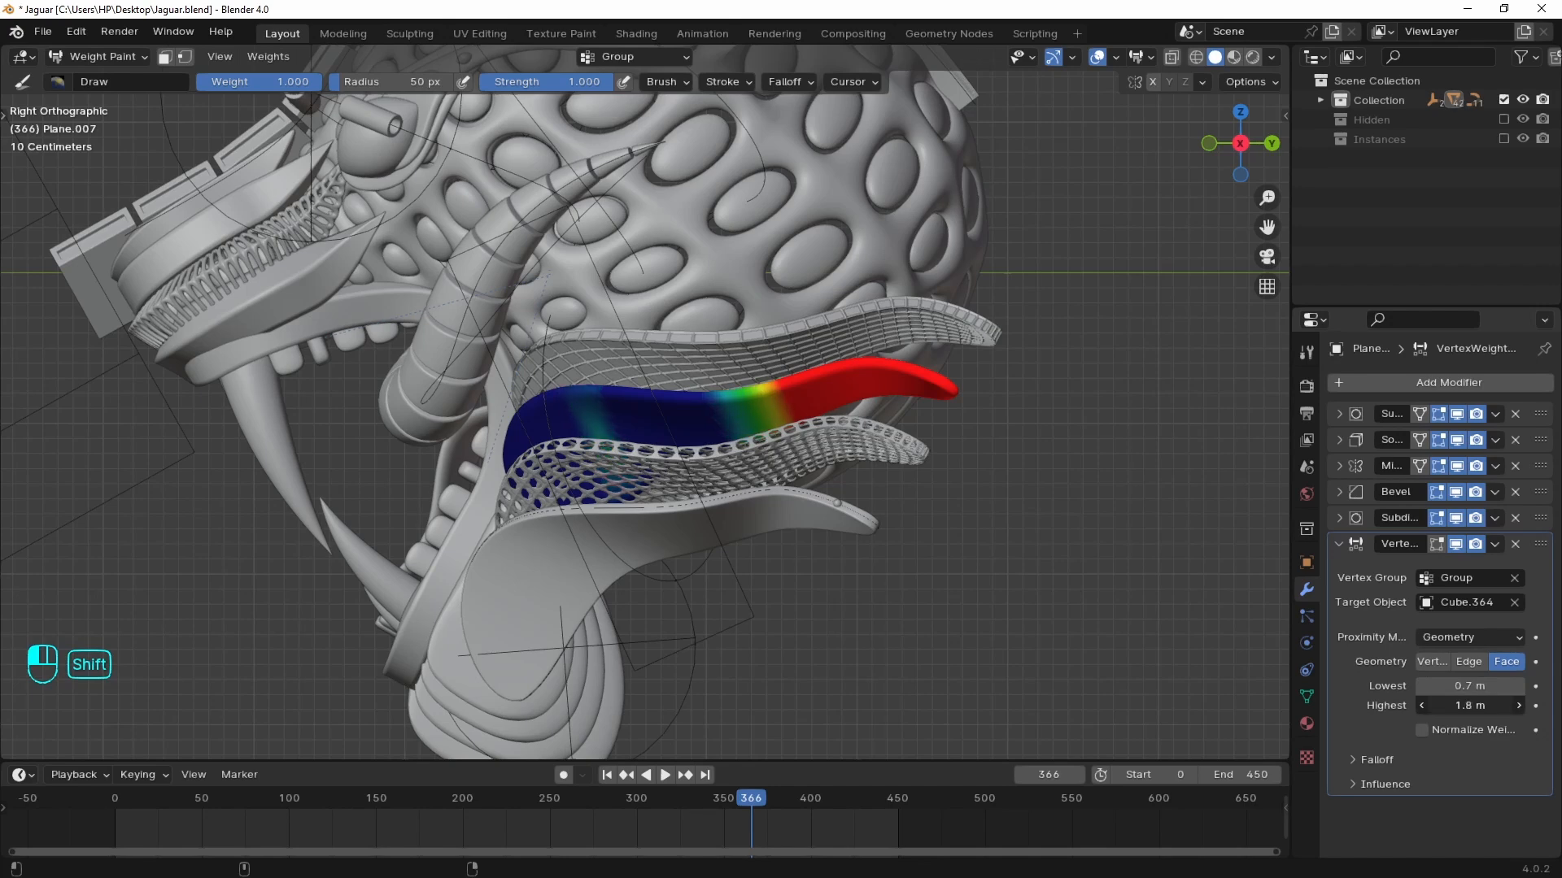
- Return the fin to Object Mode and narrow the flattened cube along its local Y axis
{"action": "key", "text": "ctrl+Tab"}
{"action": "left_click", "coordinate": [744, 584]}
{"action": "key", "text": "s"}
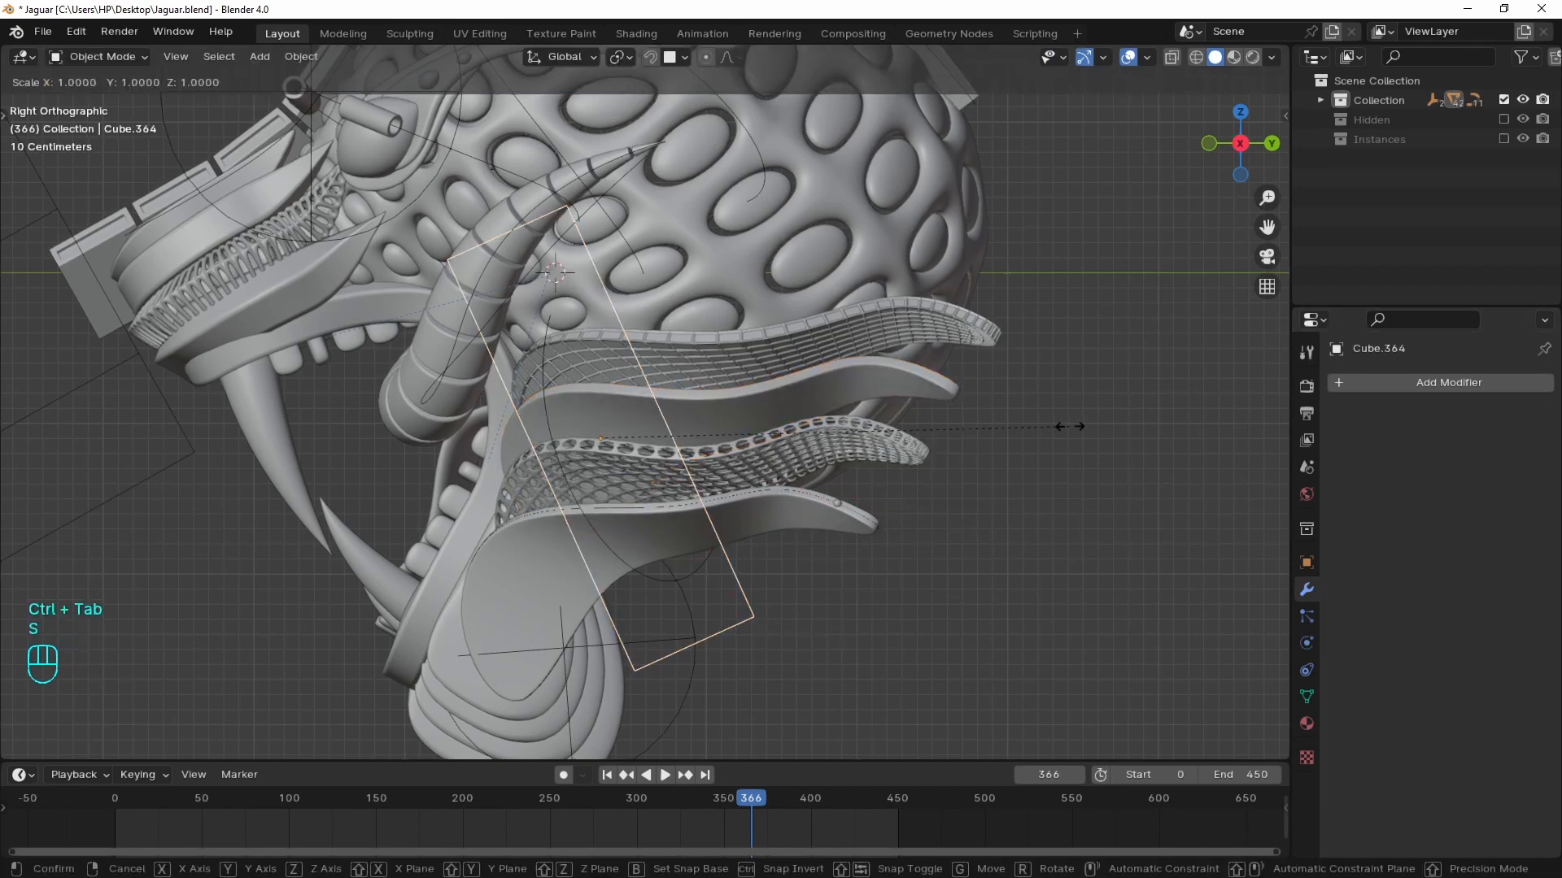
{"action": "key", "text": "y"}
{"action": "key", "text": "y"}
{"action": "left_click", "coordinate": [929, 475]}
- Add a Displace modifier to the smooth fin with strength 0.1 and the vertex group Group
{"action": "left_click", "coordinate": [911, 423]}
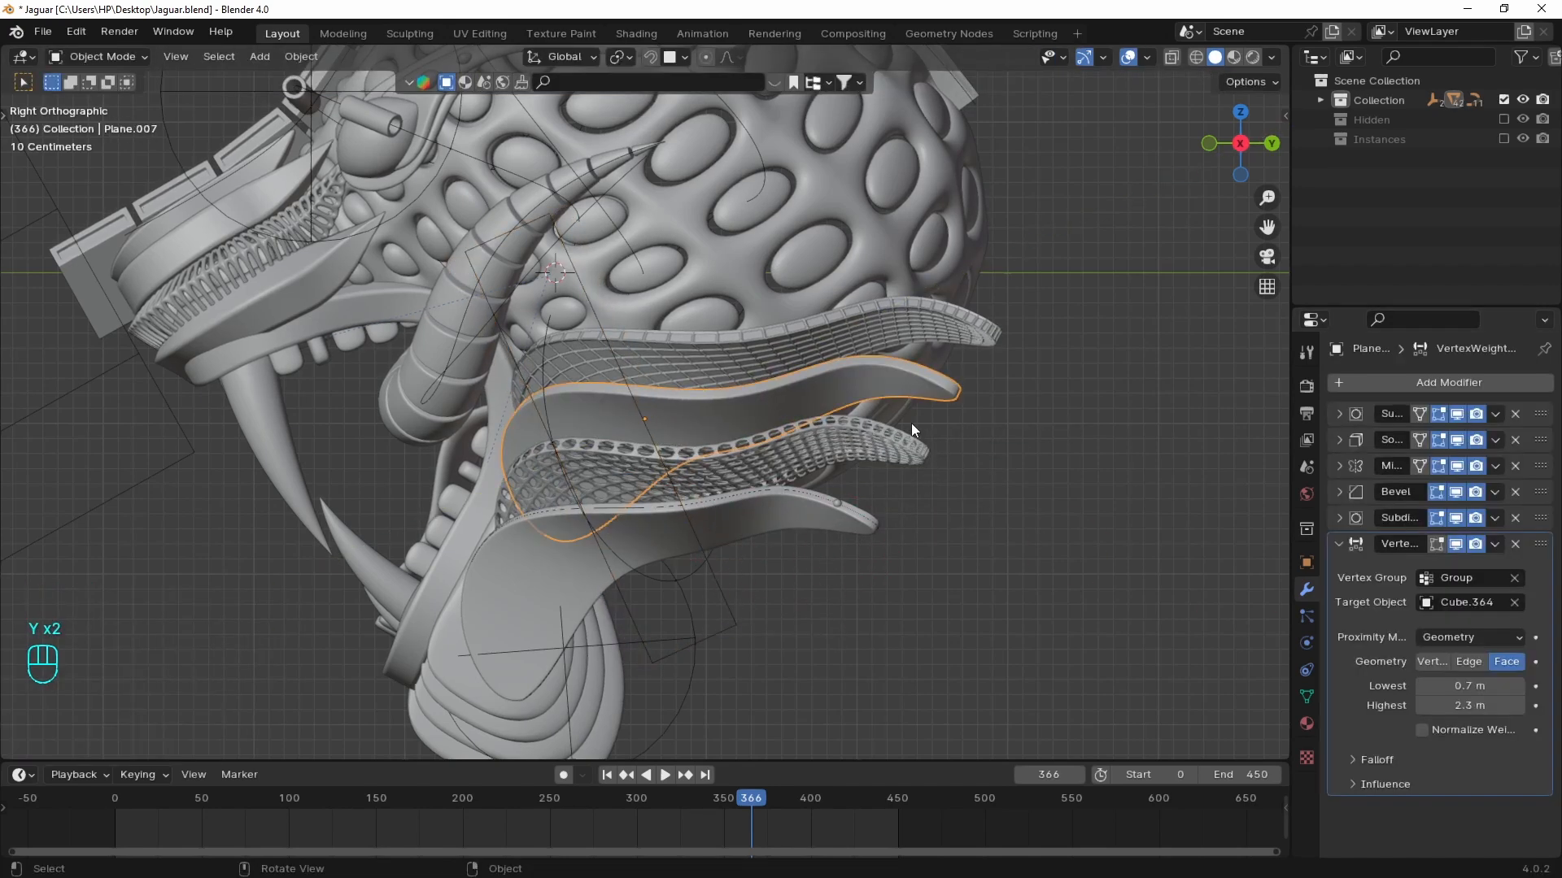
{"action": "left_click", "coordinate": [1404, 384]}
{"action": "type", "text": "dis"}
{"action": "key", "text": "Return"}
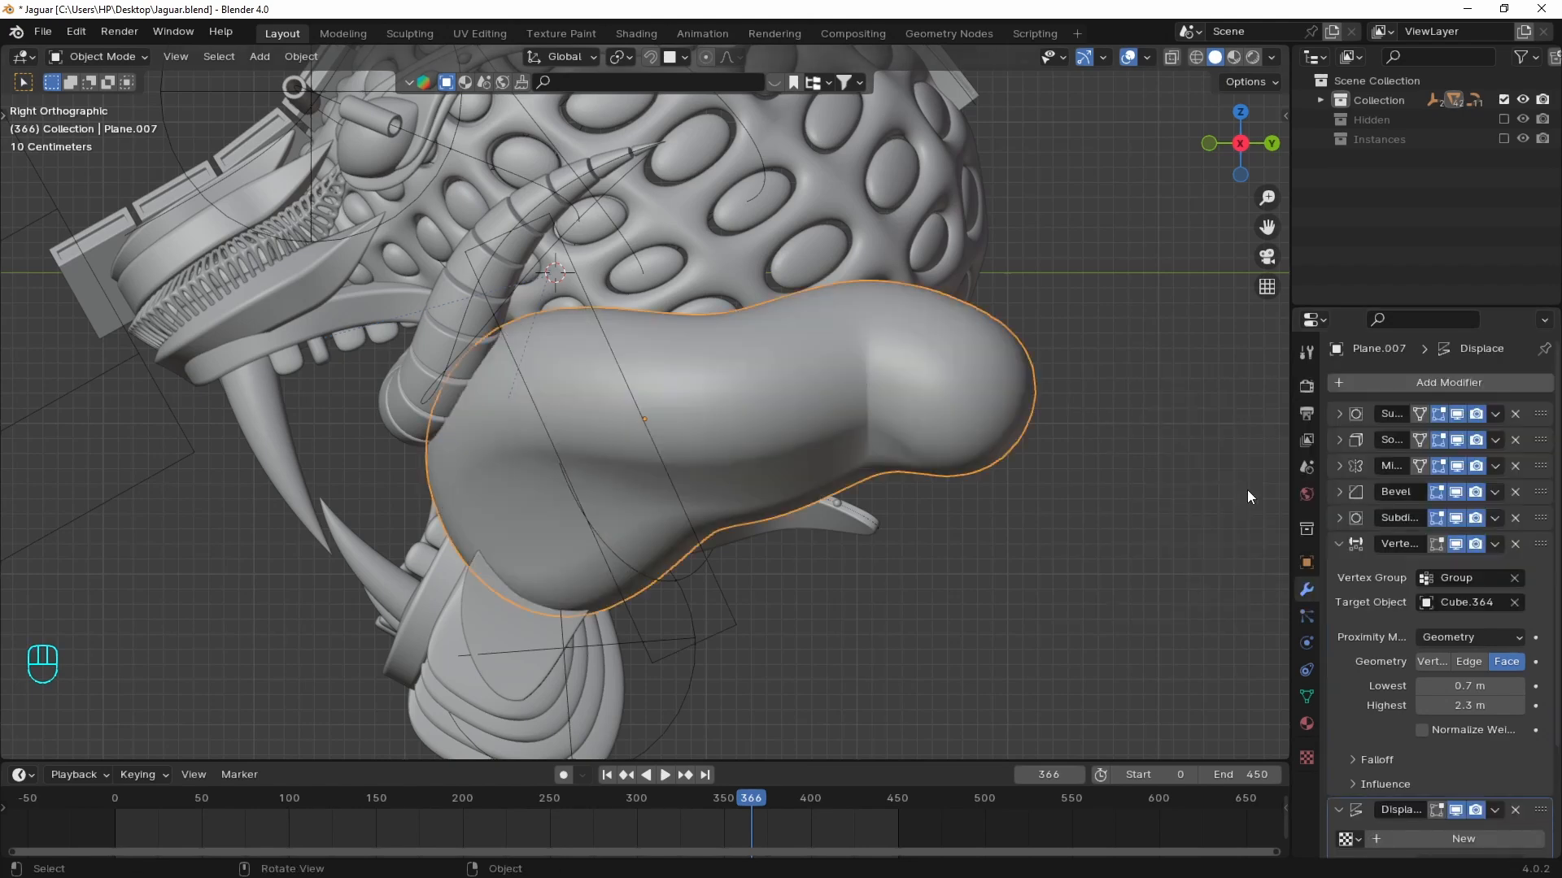
{"action": "scroll", "coordinate": [1507, 778], "scroll_direction": "down", "scroll_amount": 5}
{"action": "left_click_drag", "start_coordinate": [1460, 798], "coordinate": [1350, 798], "text": "shift"}
{"action": "left_click", "coordinate": [1433, 831]}
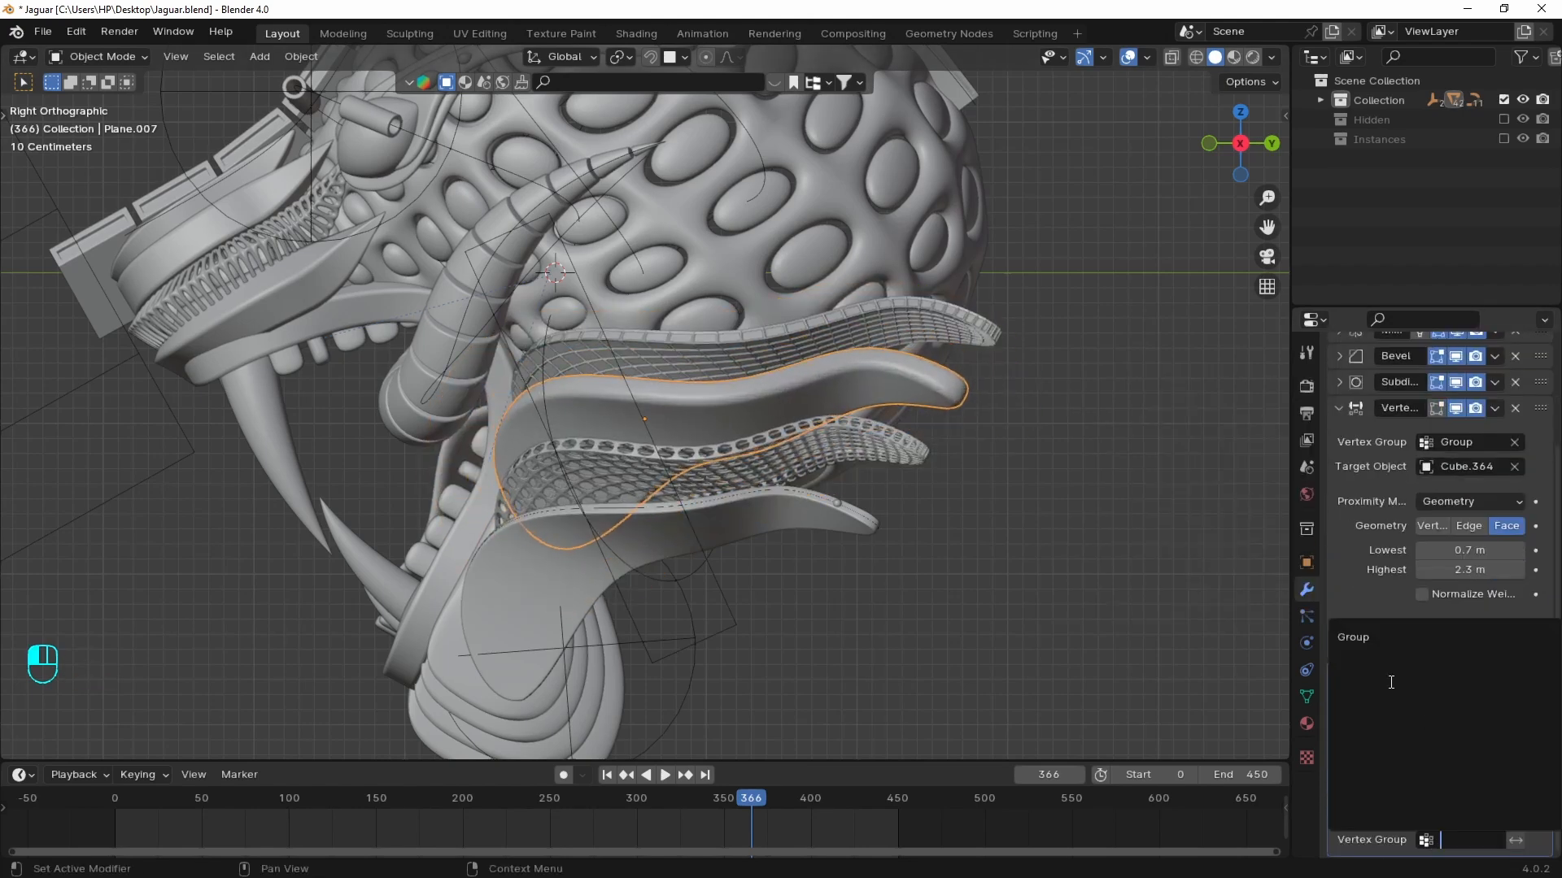
{"action": "left_click", "coordinate": [1355, 632]}
- Test the fin's displacement by sweeping the flattened cube back across the fins without keeping the move
{"action": "left_click", "coordinate": [722, 579]}
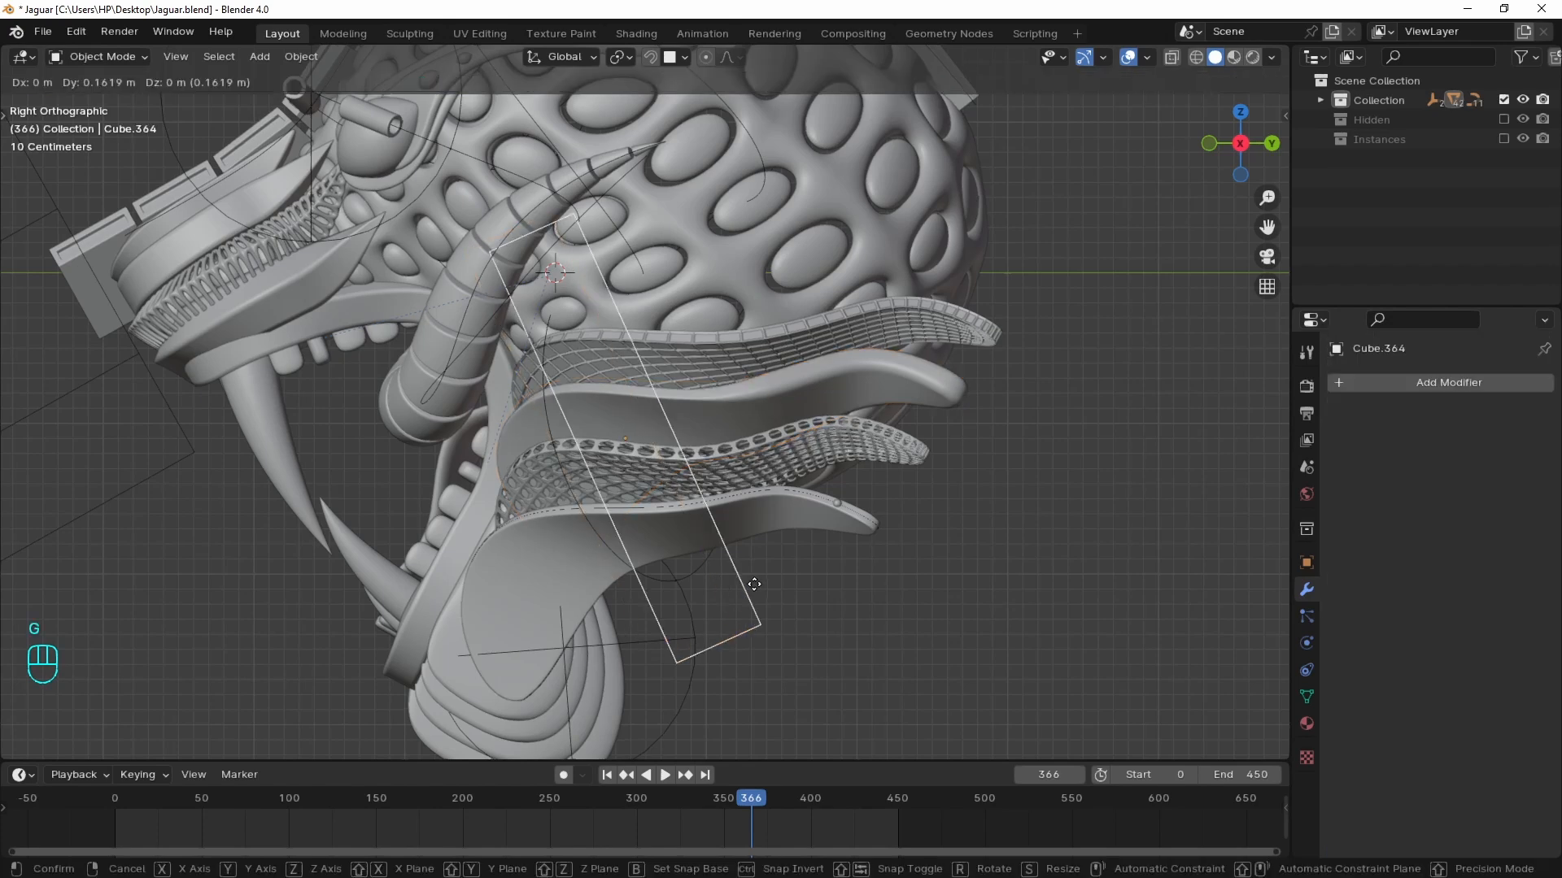
{"action": "key", "text": "g"}
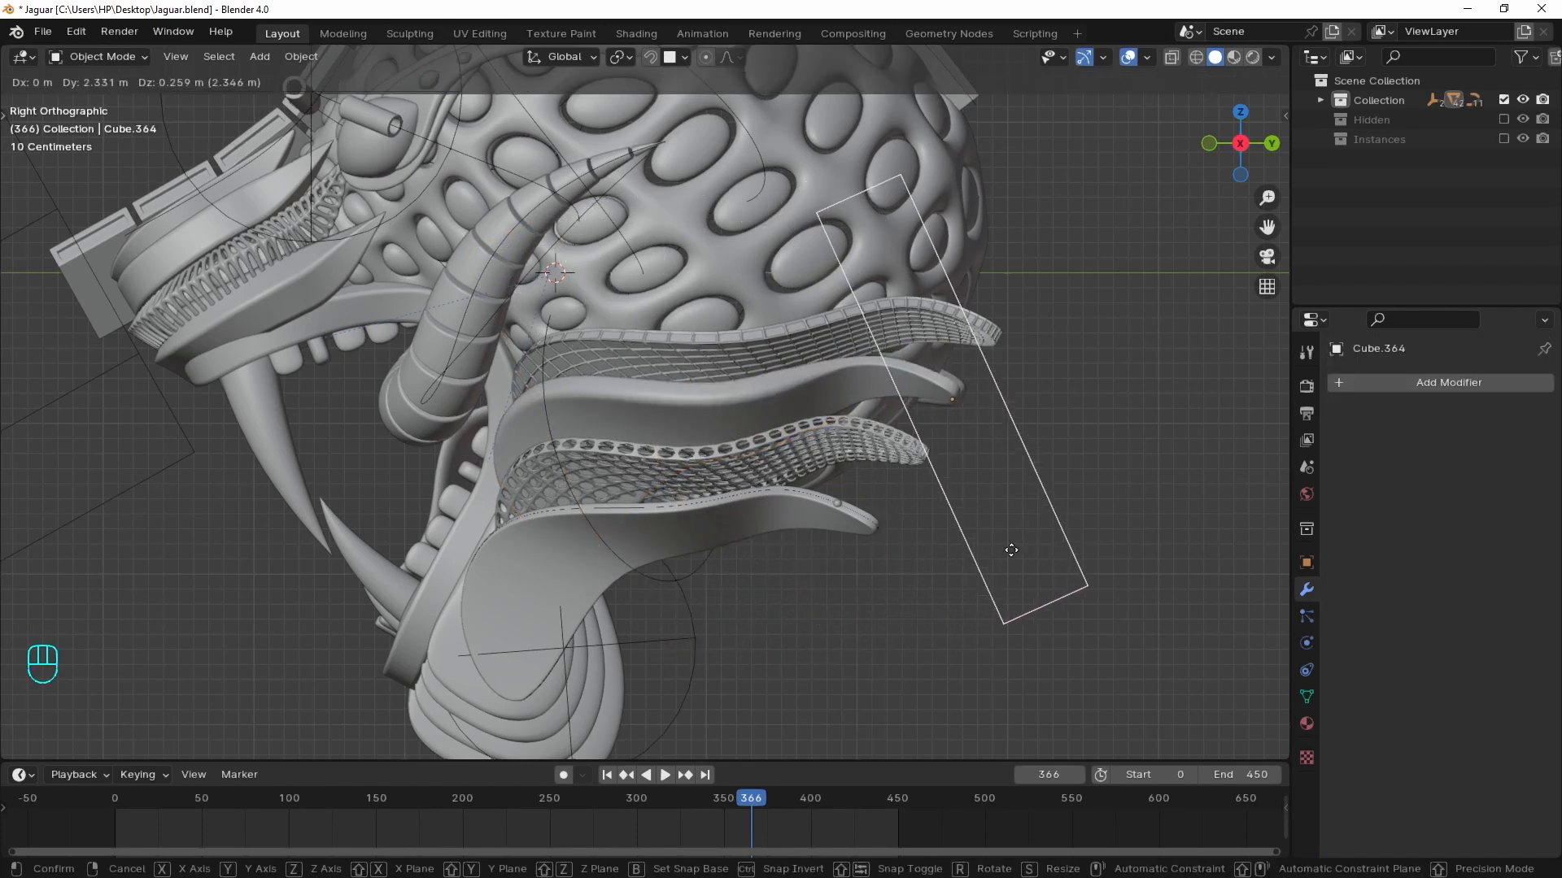
{"action": "right_click", "coordinate": [912, 524]}
- Invert the vertex group influence in the smooth fin's Displace modifier
{"action": "left_click", "coordinate": [933, 383]}
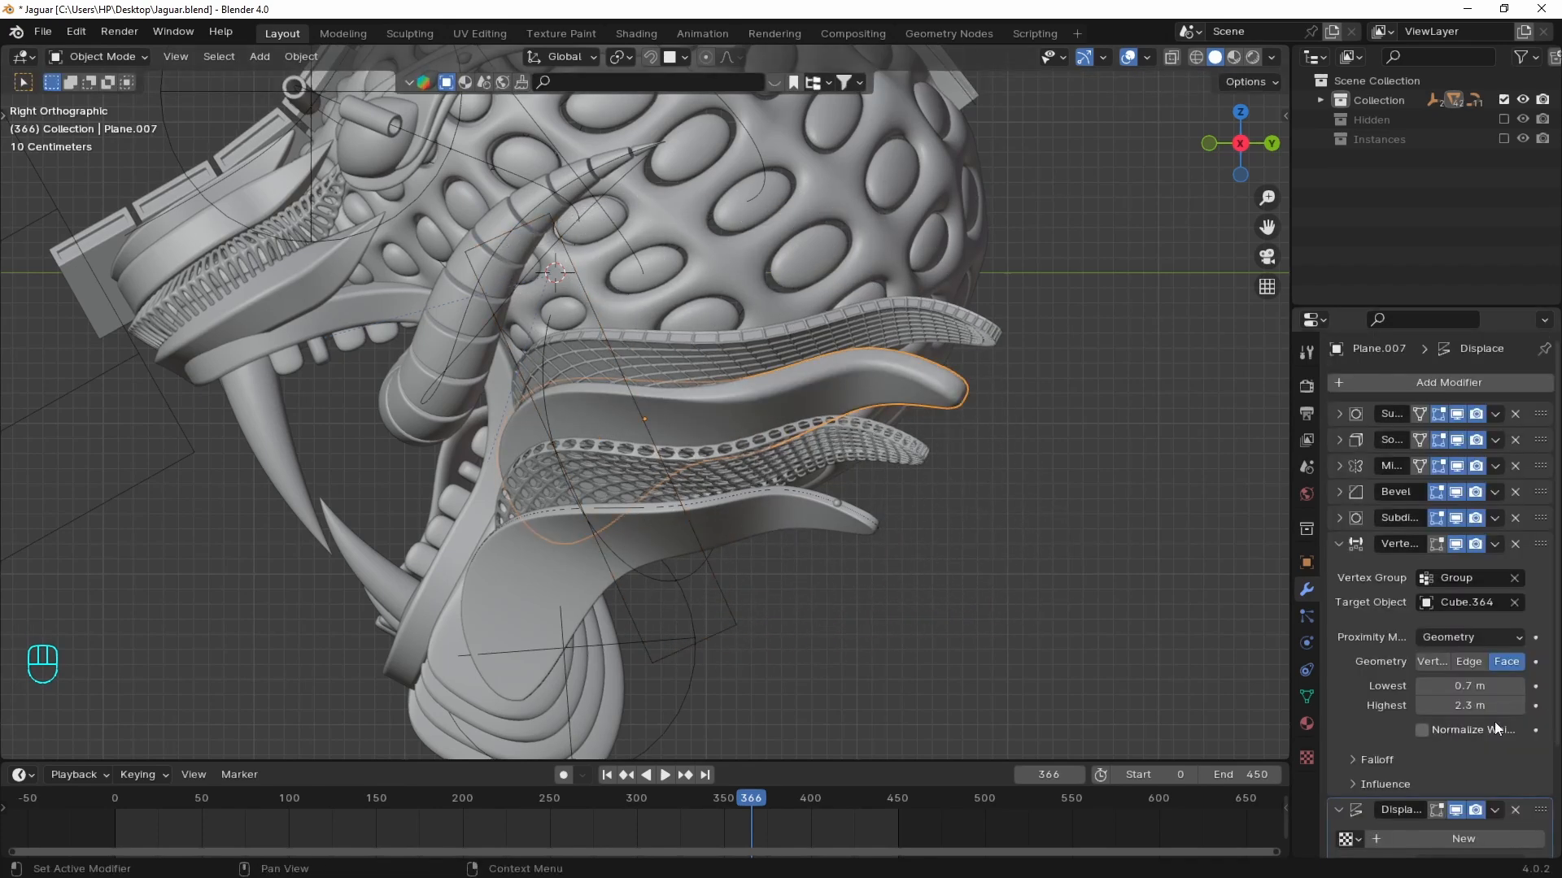
{"action": "scroll", "coordinate": [1495, 721], "scroll_direction": "down", "scroll_amount": 4}
{"action": "left_click", "coordinate": [1517, 839]}
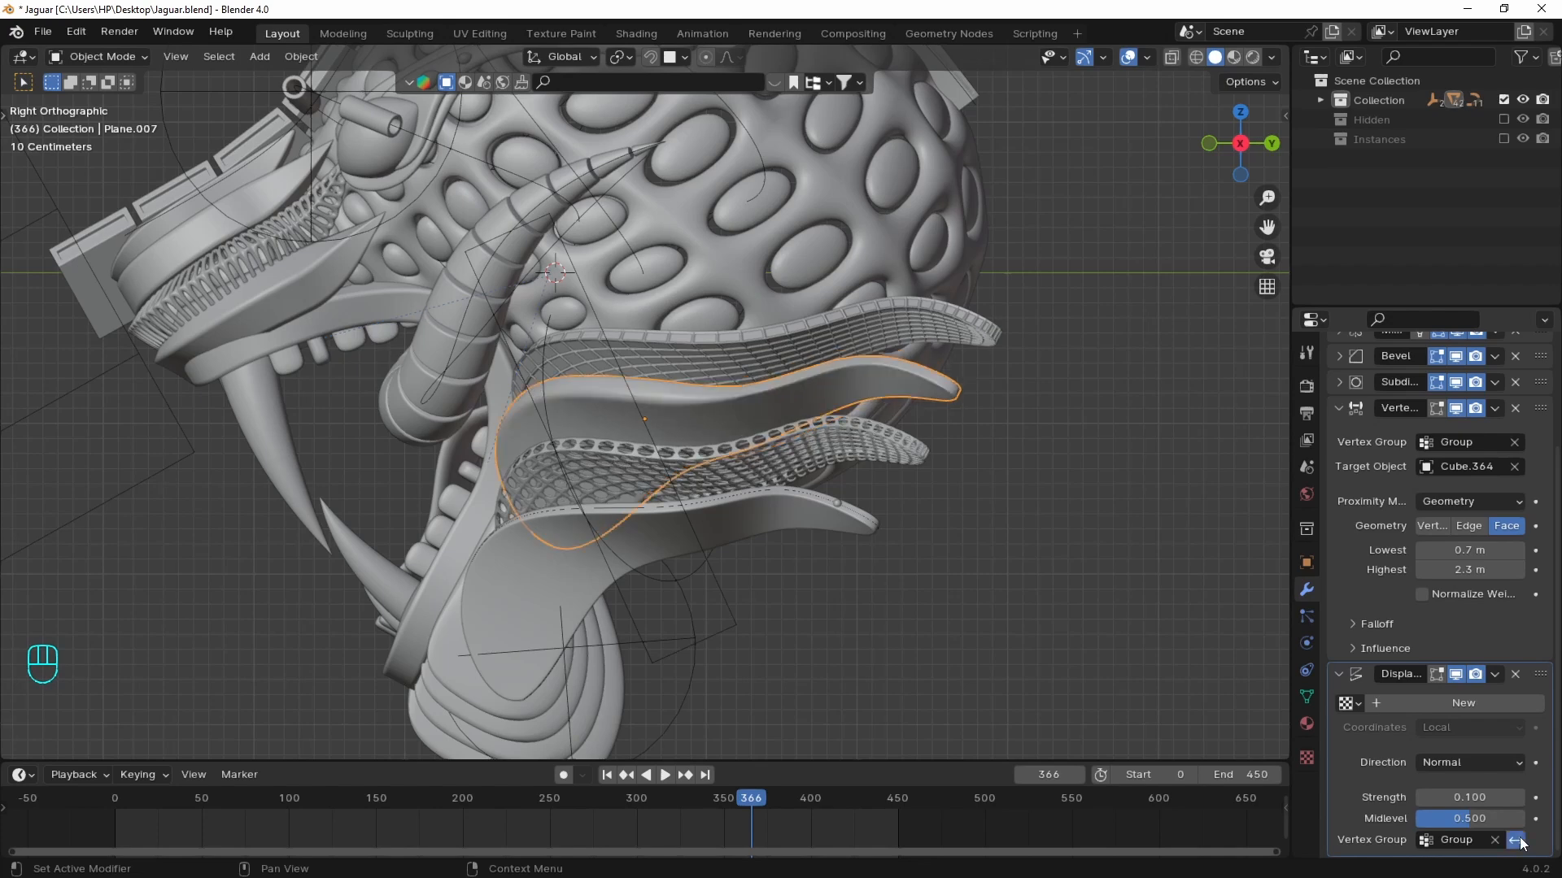
- Try the flattened cube across the fins, then scale it to about 0.92 along its local Y axis
{"action": "left_click", "coordinate": [741, 620]}
{"action": "key", "text": "g"}
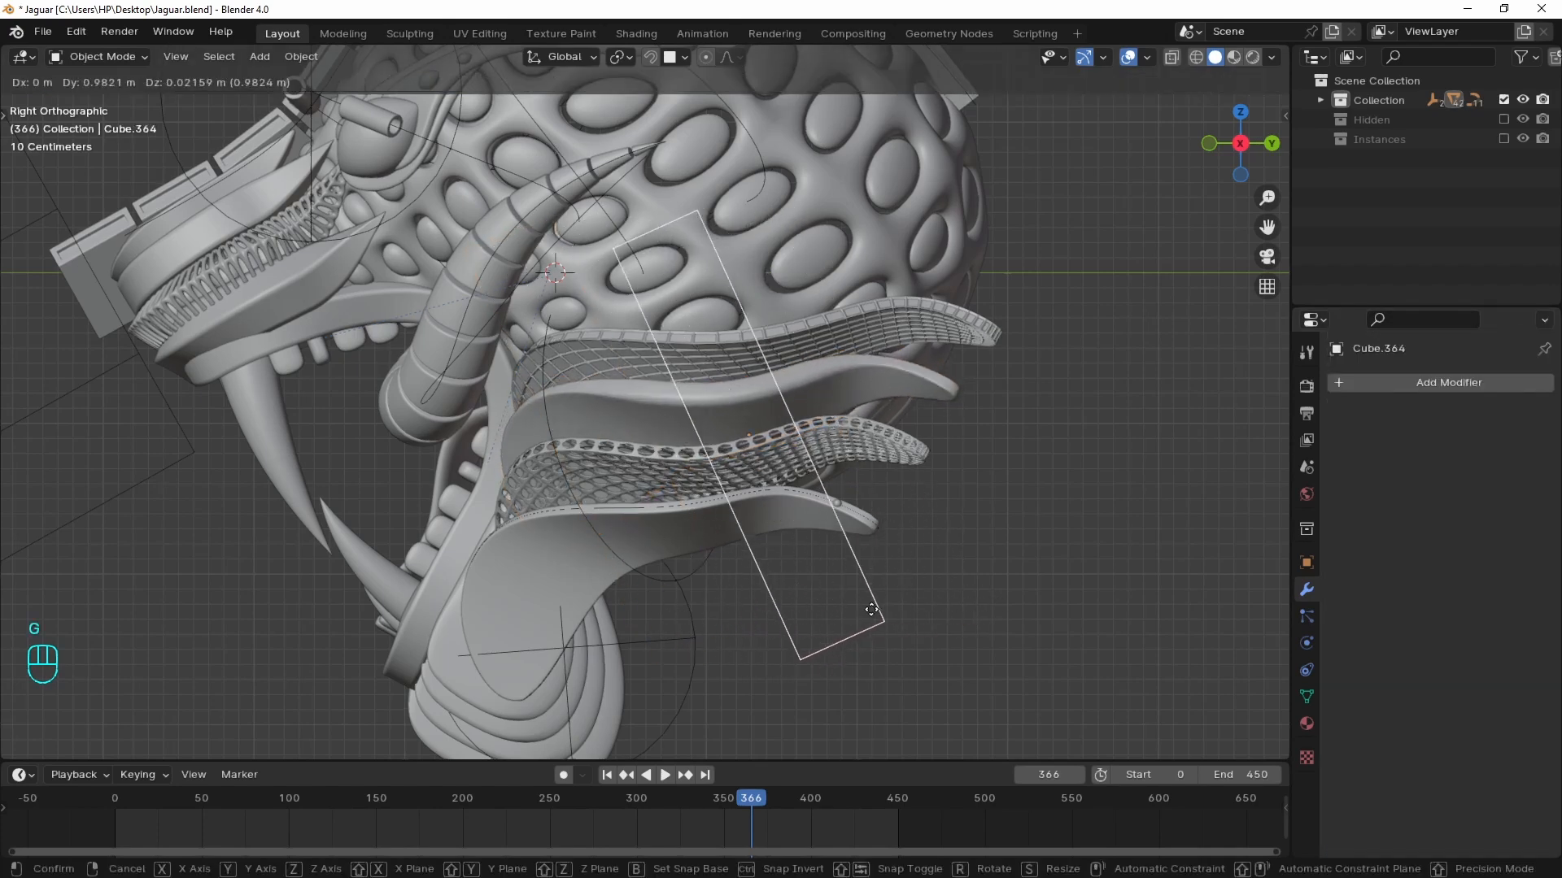
{"action": "left_click", "coordinate": [789, 637]}
{"action": "key", "text": "s"}
{"action": "key", "text": "y"}
{"action": "key", "text": "y"}
{"action": "left_click", "coordinate": [991, 452]}
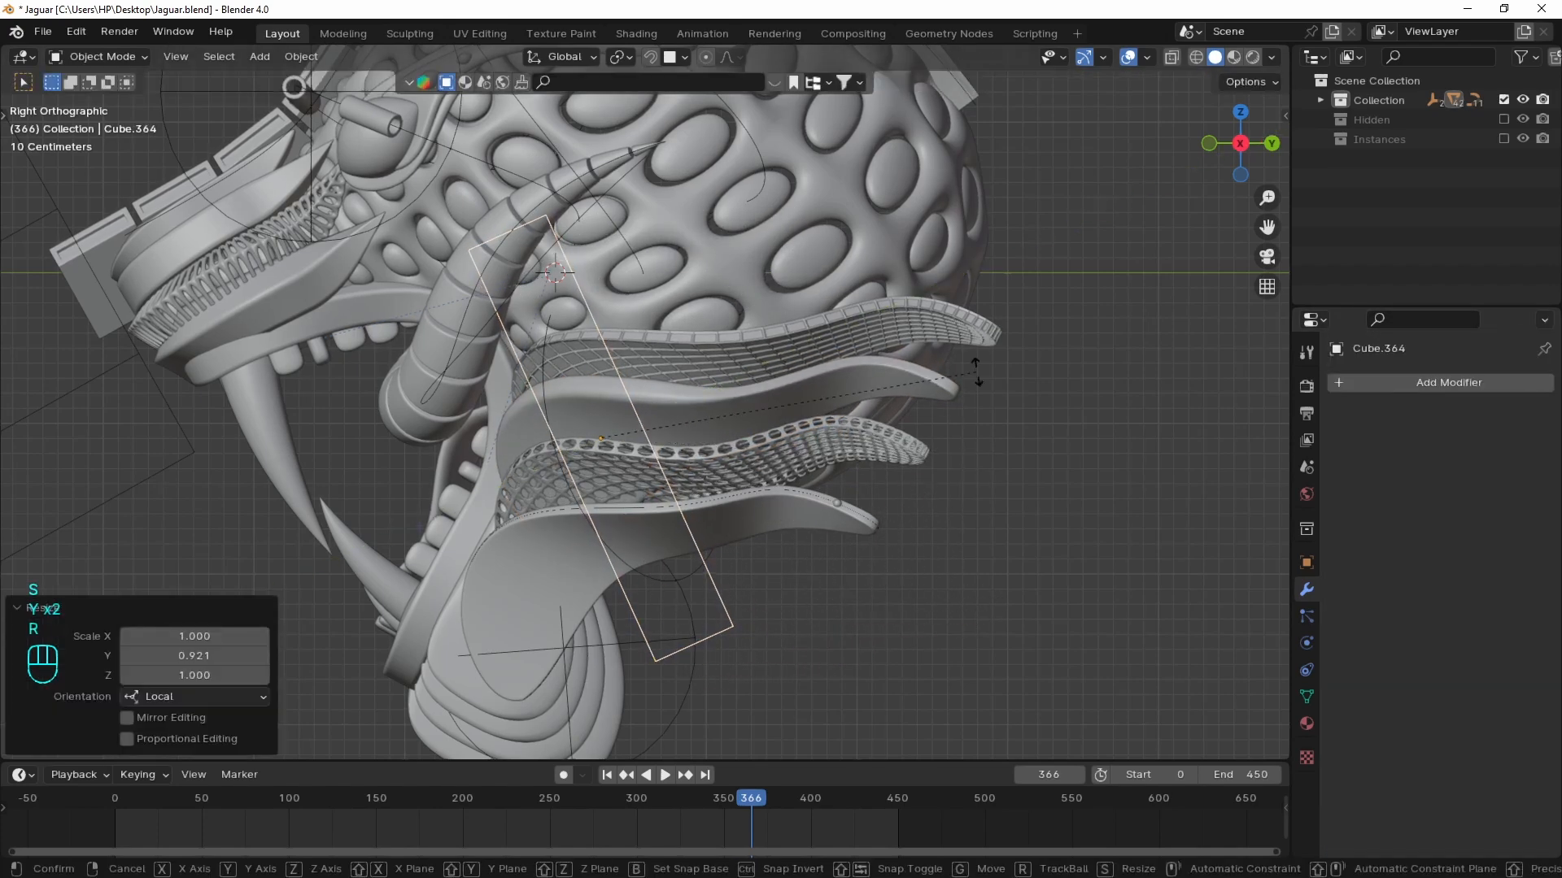
- Rotate the flattened cube to a steeper angle and move it back over the rear part of the fins
{"action": "key", "text": "r"}
{"action": "left_click", "coordinate": [984, 441]}
{"action": "key", "text": "g"}
{"action": "left_click", "coordinate": [962, 432]}
{"action": "scroll", "coordinate": [908, 467], "scroll_direction": "down", "scroll_amount": 3}
{"action": "middle_click_drag", "start_coordinate": [781, 472], "coordinate": [808, 470], "text": "shift"}
{"action": "key", "text": "g"}
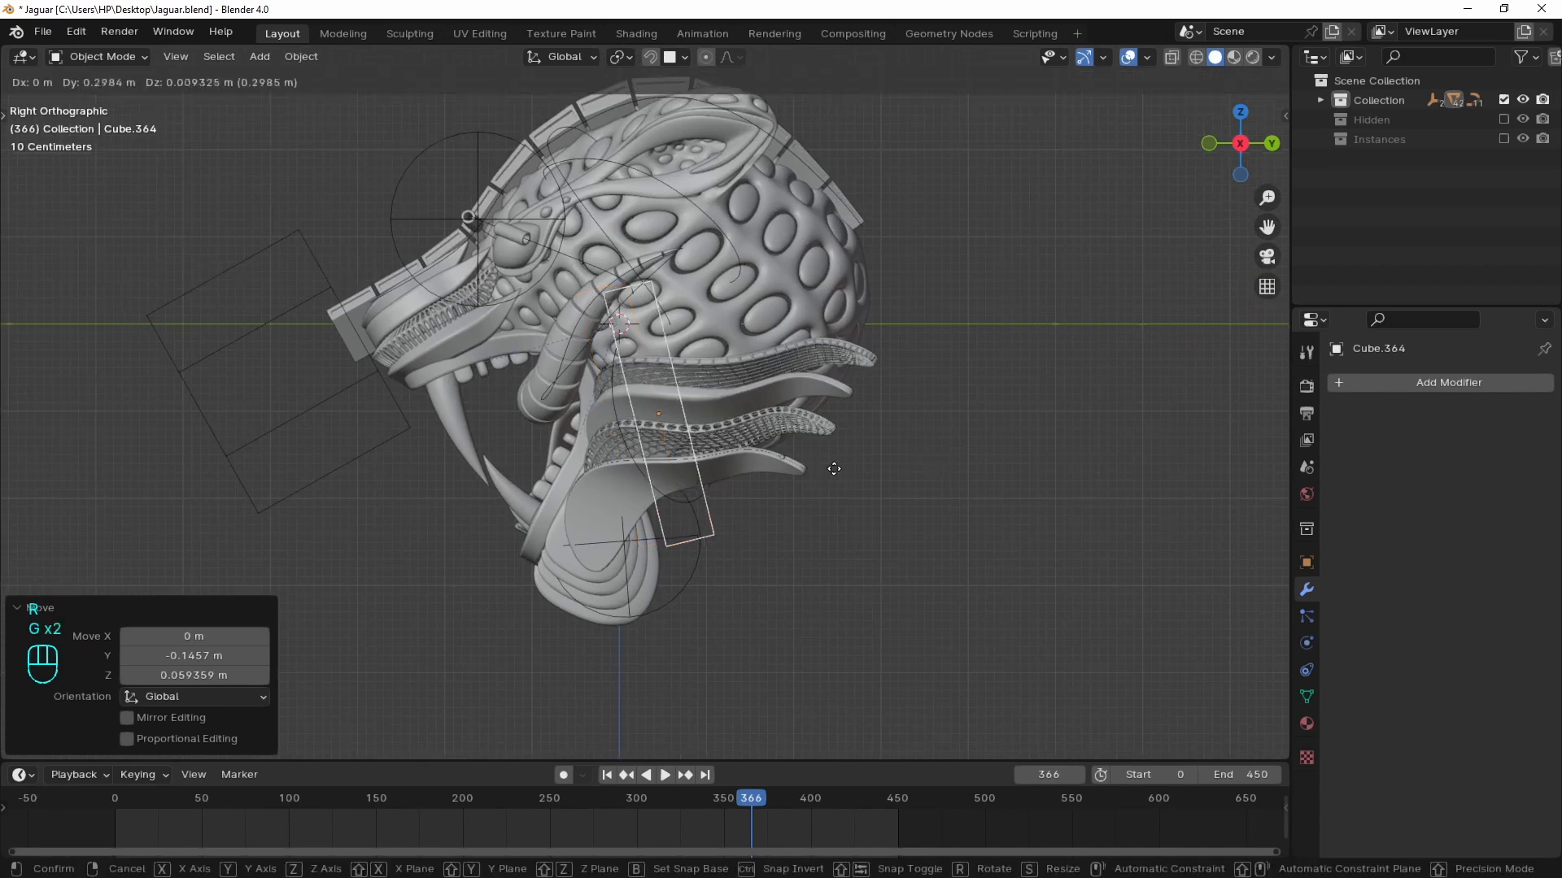
{"action": "left_click", "coordinate": [964, 425]}
- Scale the cube to about 0.85 along its local Y axis, reposition it and tilt it across the rear fins
{"action": "key", "text": "s"}
{"action": "key", "text": "y"}
{"action": "key", "text": "y"}
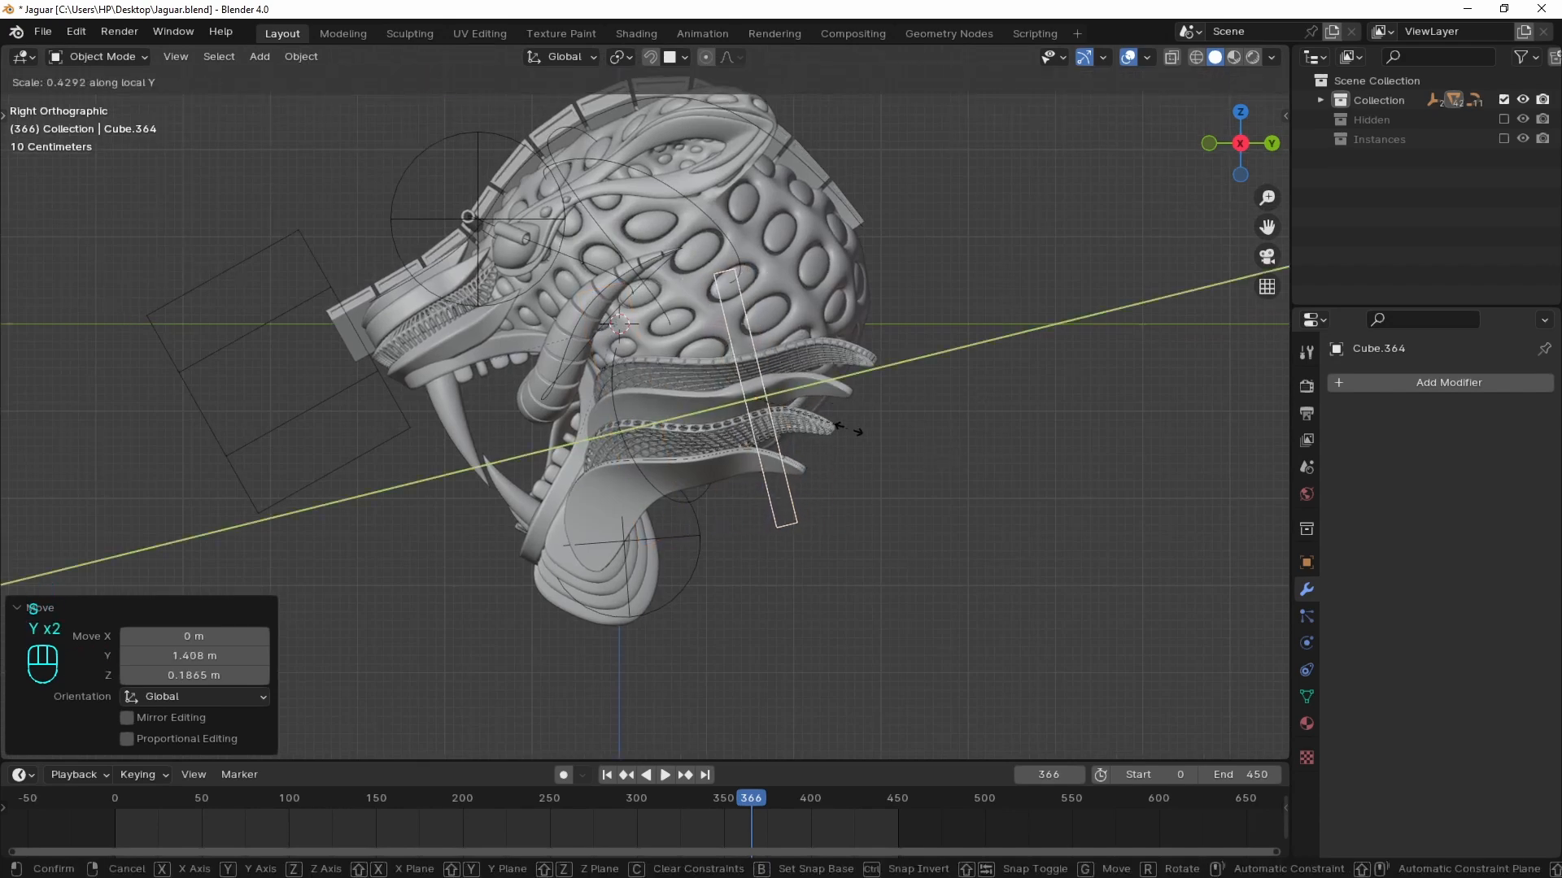
{"action": "left_click", "coordinate": [948, 413]}
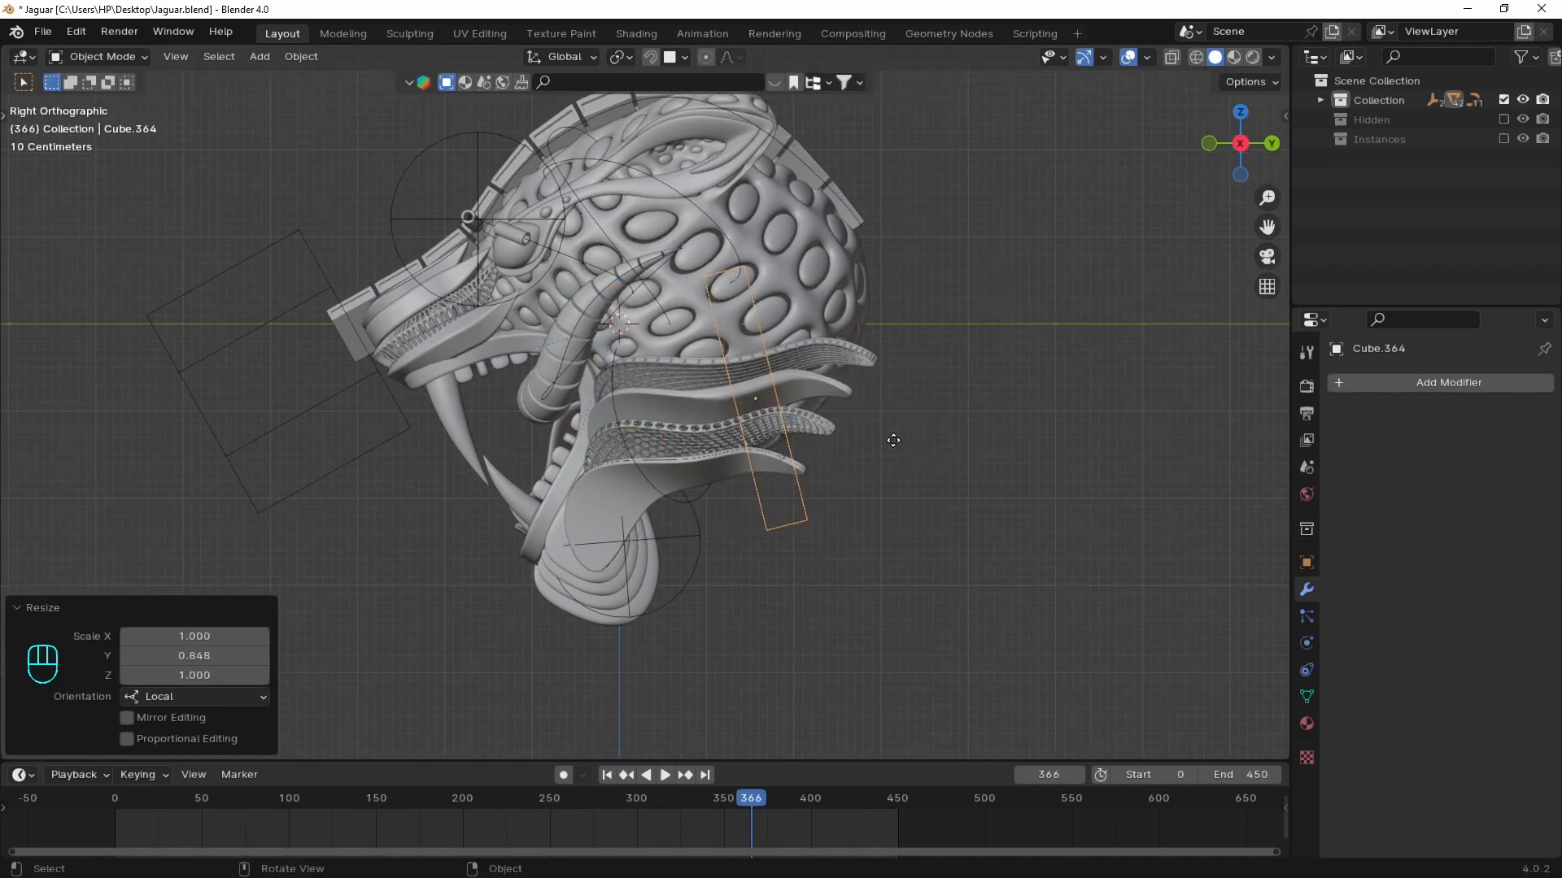
{"action": "key", "text": "g"}
{"action": "left_click", "coordinate": [882, 432]}
{"action": "key", "text": "r"}
{"action": "key", "text": "r"}
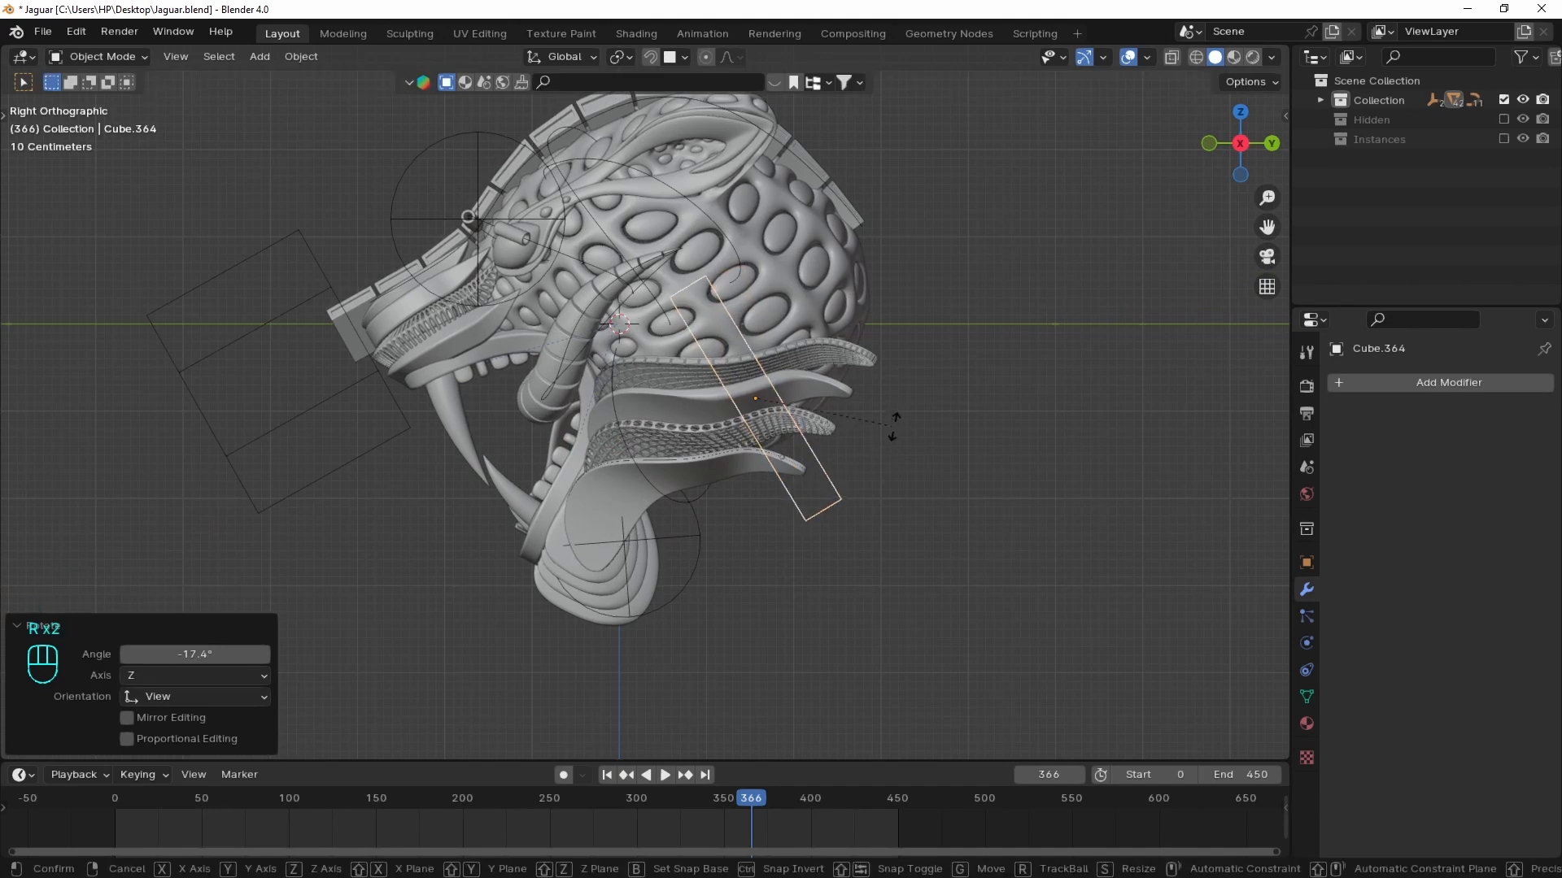
{"action": "left_click", "coordinate": [872, 451]}
- Duplicate the cube's geometry along local Y in Edit Mode, repeat the duplication into an evenly spaced row and return to Object Mode
{"action": "key", "text": "Tab"}
{"action": "key", "text": "a"}
{"action": "scroll", "coordinate": [824, 437], "scroll_direction": "down", "scroll_amount": 3}
{"action": "key", "text": "shift+d"}
{"action": "key", "text": "y"}
{"action": "key", "text": "y"}
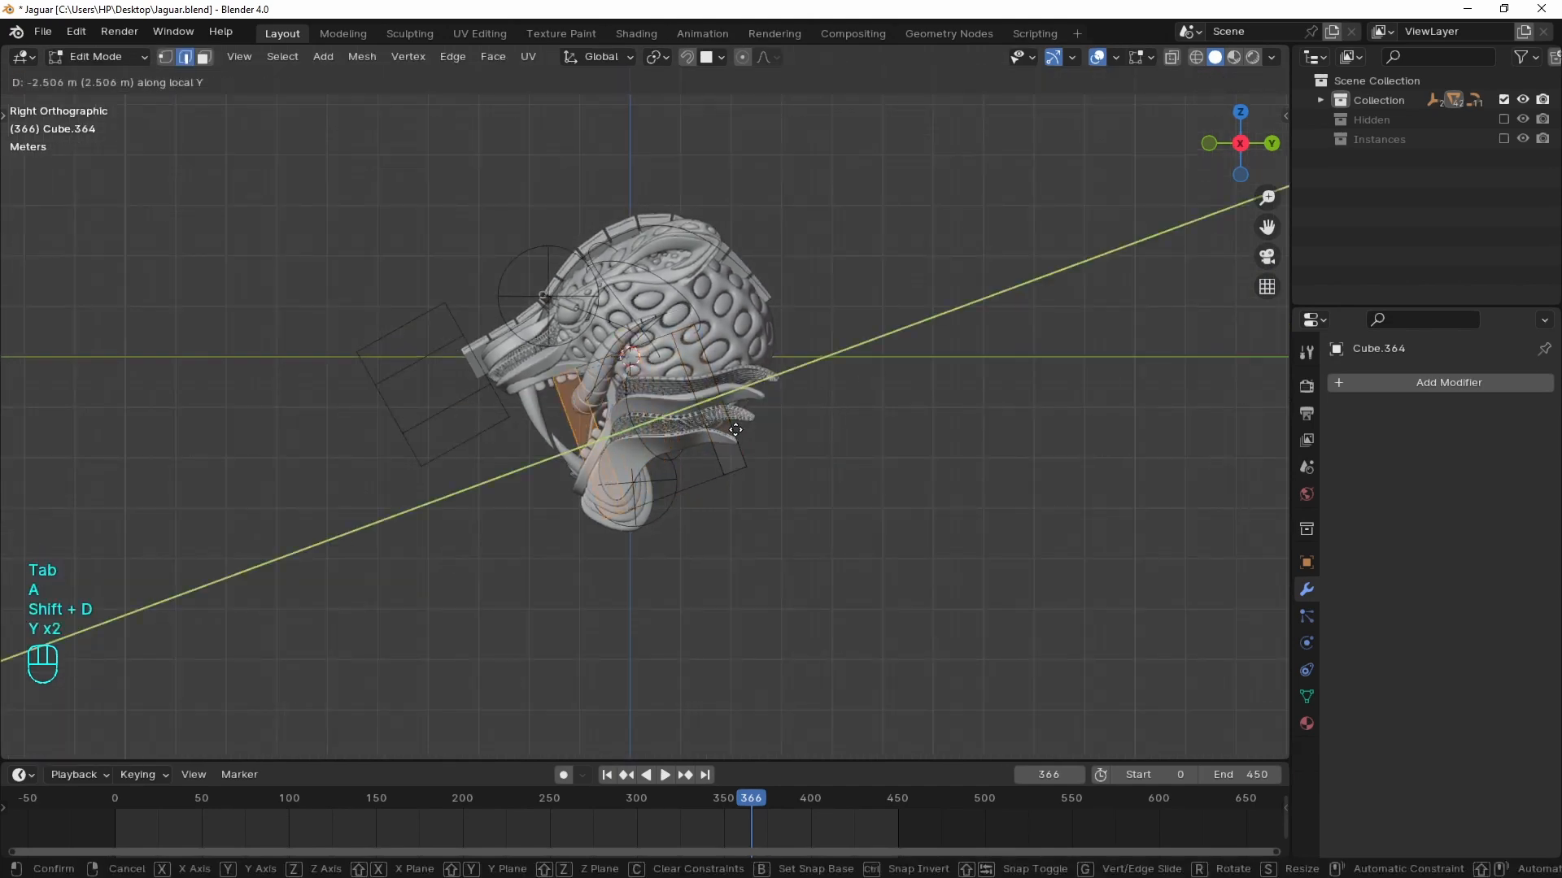
{"action": "left_click", "coordinate": [667, 462]}
{"action": "key", "text": "shift+r"}
{"action": "key", "text": "Tab"}
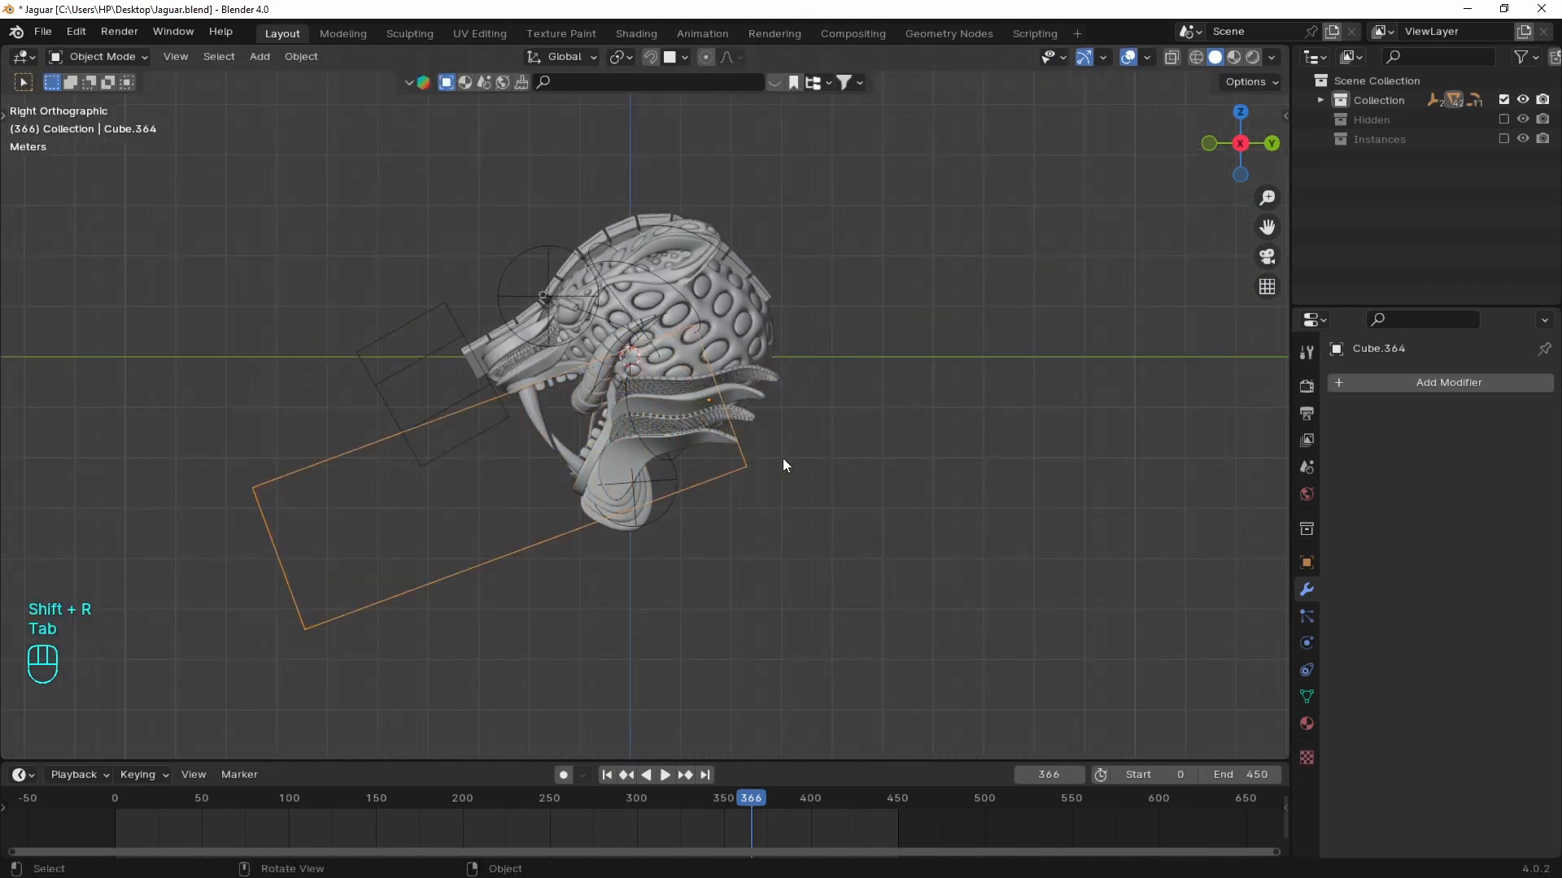
- Move and slightly rotate the row of boxes so that it lies in front of the jaguar's jaw
{"action": "key", "text": "g"}
{"action": "left_click", "coordinate": [680, 468]}
{"action": "key", "text": "r"}
{"action": "left_click", "coordinate": [793, 442]}
{"action": "middle_click_drag", "start_coordinate": [798, 446], "coordinate": [882, 432], "text": "shift"}
{"action": "key", "text": "g"}
{"action": "left_click", "coordinate": [876, 442]}
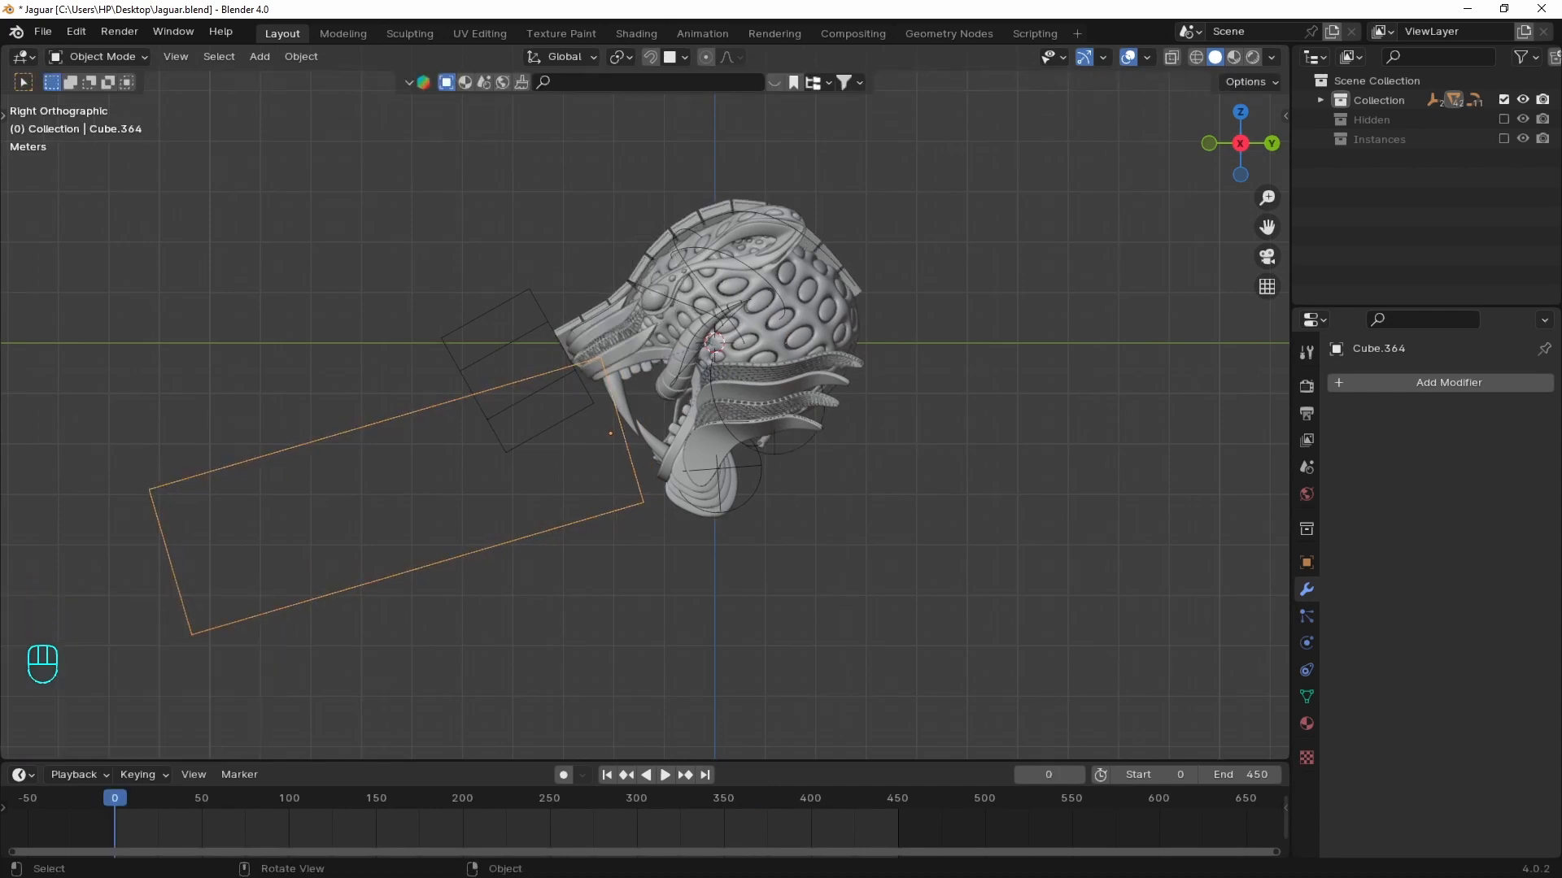
- Move the row of boxes farther forward and down, clear of the head, and keyframe it at frame 0
{"action": "key", "text": "ctrl+z"}
{"action": "key", "text": "g"}
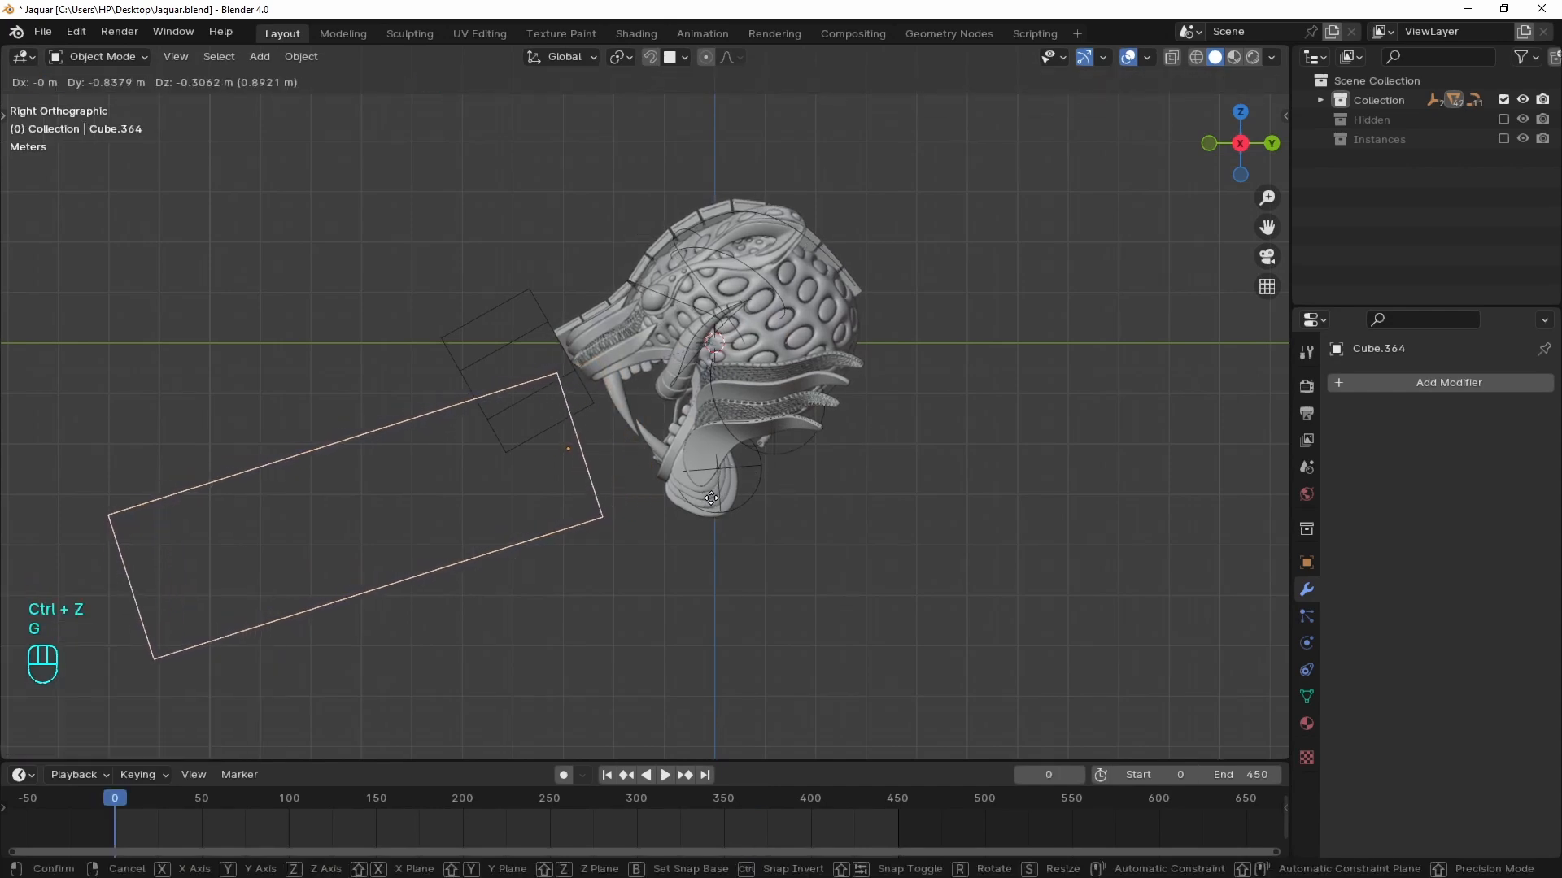
{"action": "left_click", "coordinate": [705, 499]}
{"action": "key", "text": "i"}
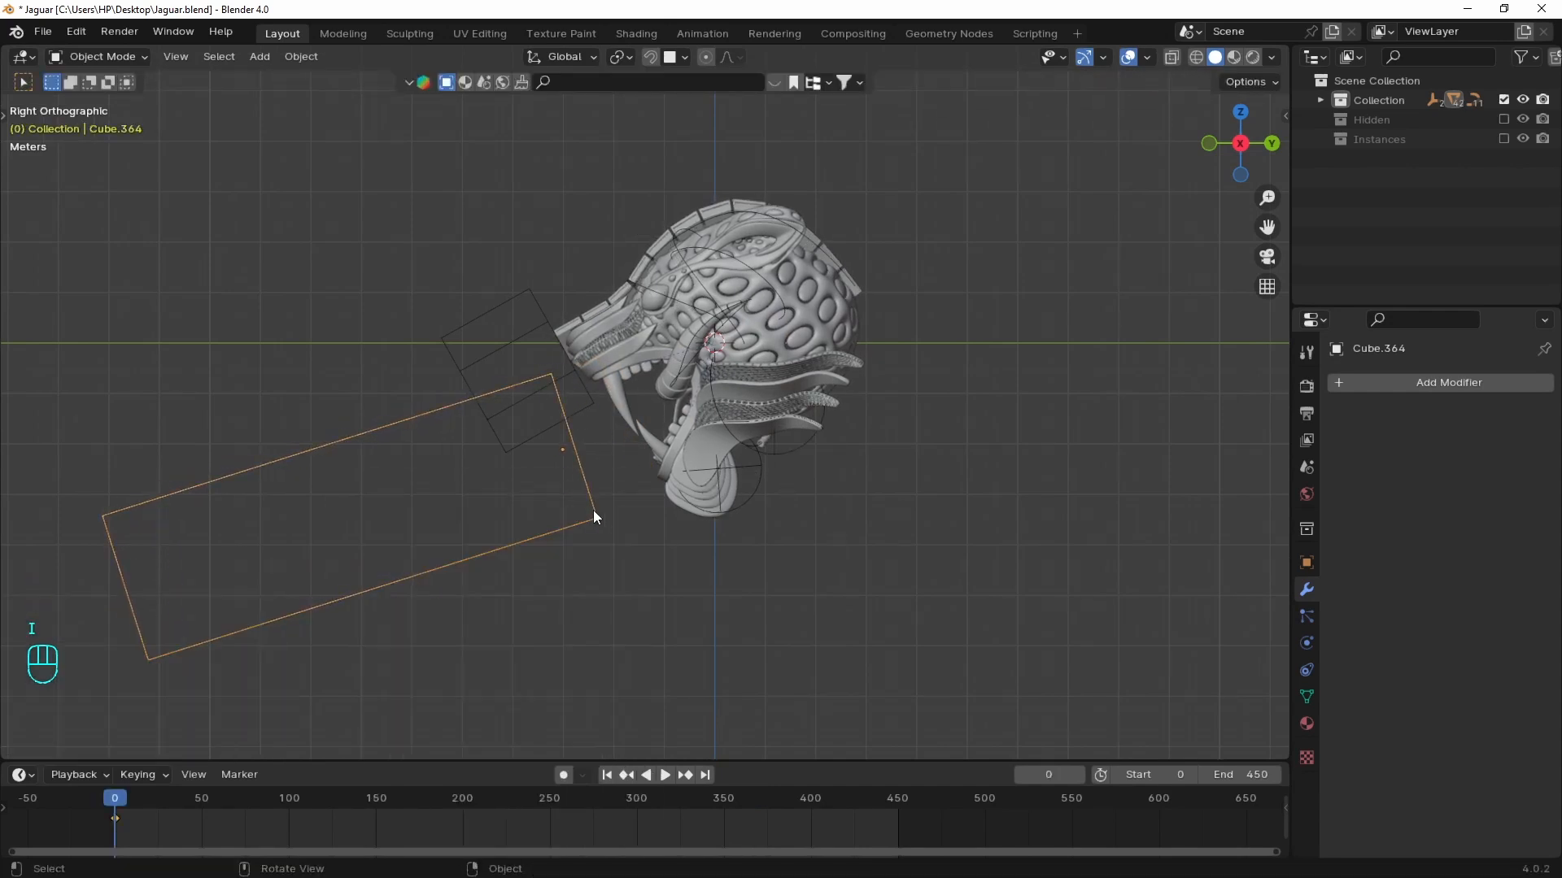
- At frame 450, move the row of boxes about 17.9 m along its local Y axis past the head and keyframe it
{"action": "key", "text": "shift+Right"}
{"action": "key", "text": "g"}
{"action": "key", "text": "y"}
{"action": "key", "text": "y"}
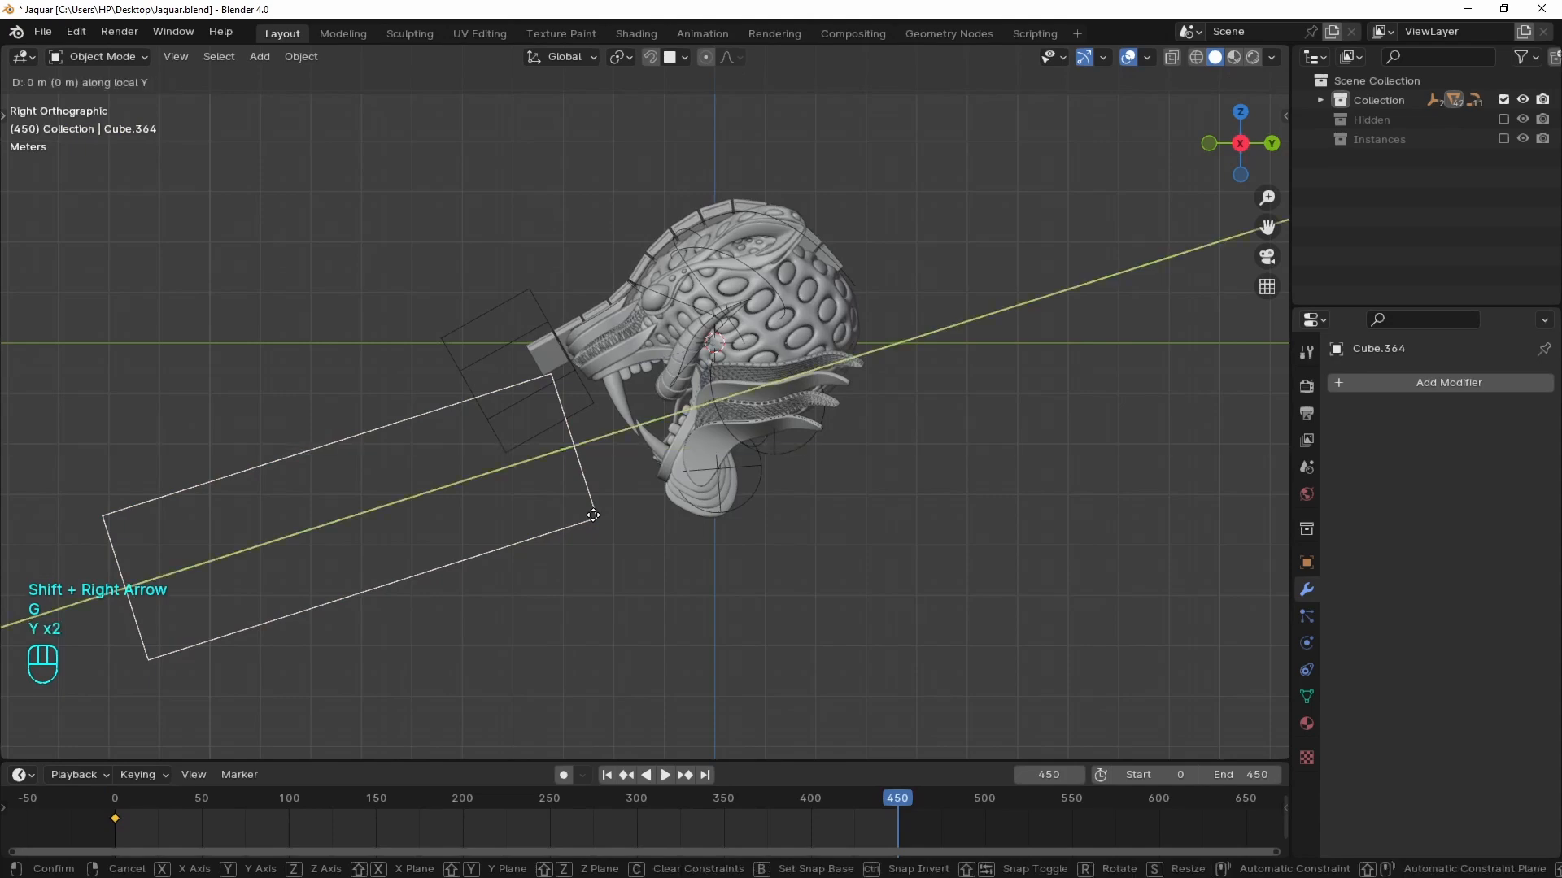
{"action": "left_click", "coordinate": [192, 318]}
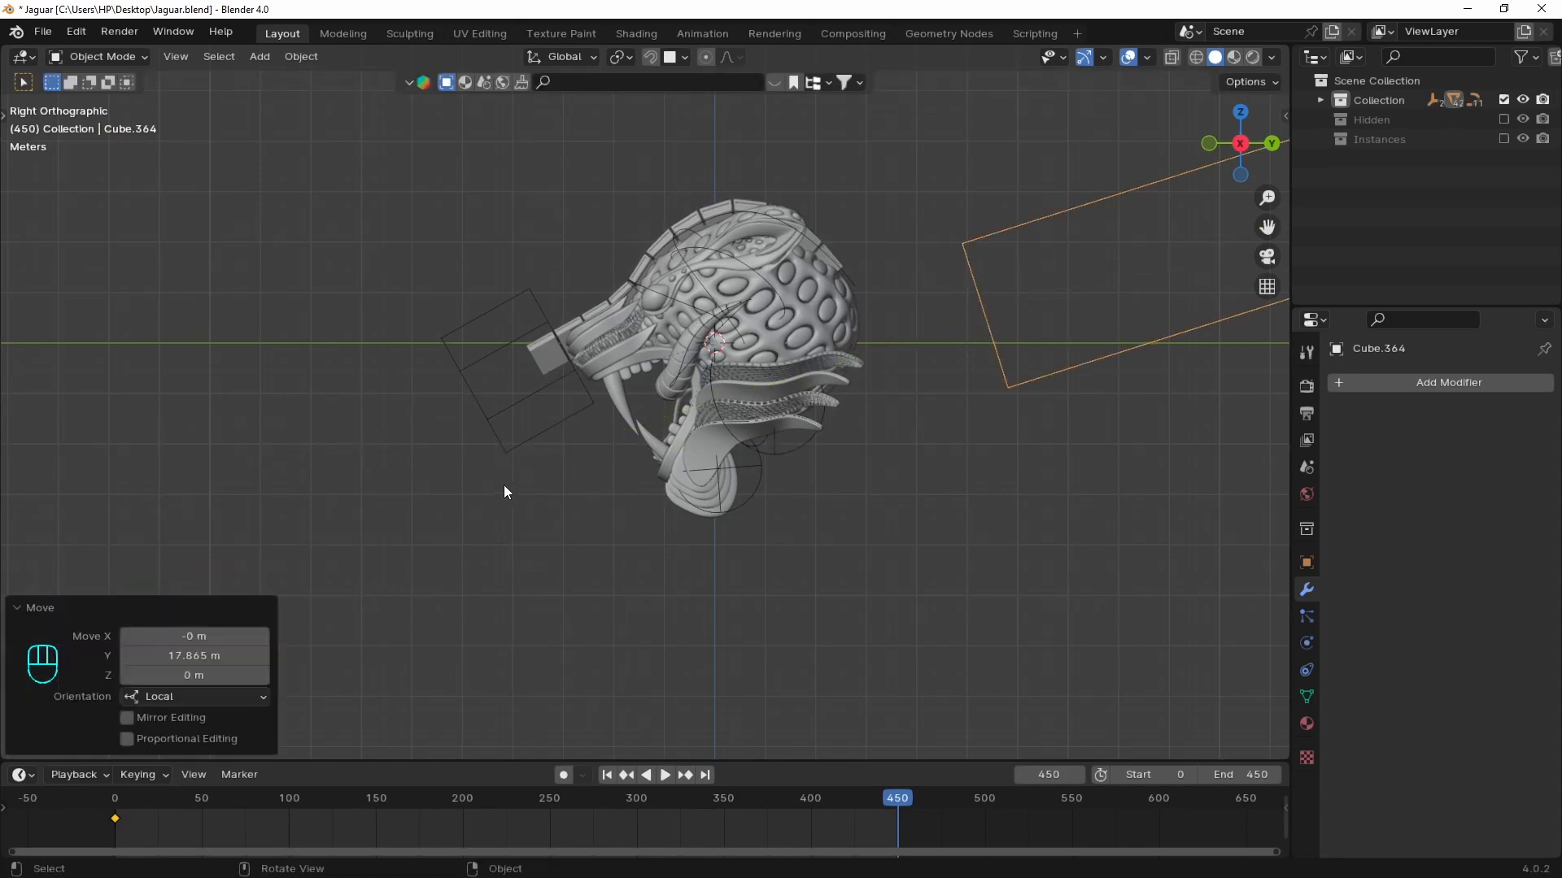
{"action": "key", "text": "i"}
{"action": "left_click", "coordinate": [500, 490]}
- Enable Simplify in the render settings and play the animation to check the displacement travelling along the fin
{"action": "middle_click_drag", "start_coordinate": [500, 489], "coordinate": [815, 561]}
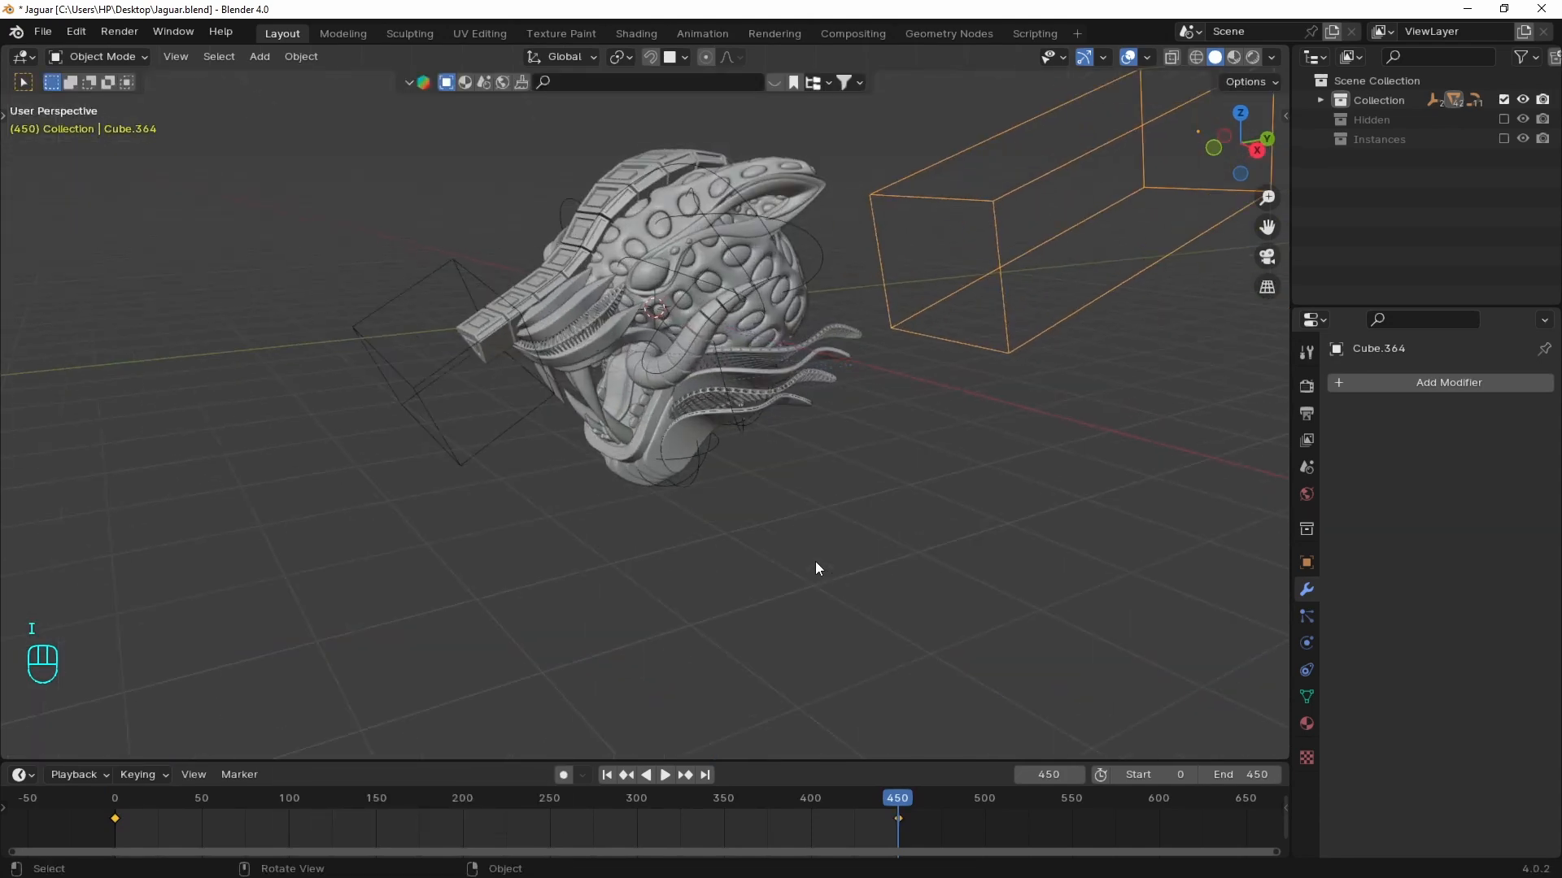
{"action": "scroll", "coordinate": [828, 462], "scroll_direction": "up", "scroll_amount": 2}
{"action": "key", "text": "space"}
{"action": "left_click", "coordinate": [1306, 386]}
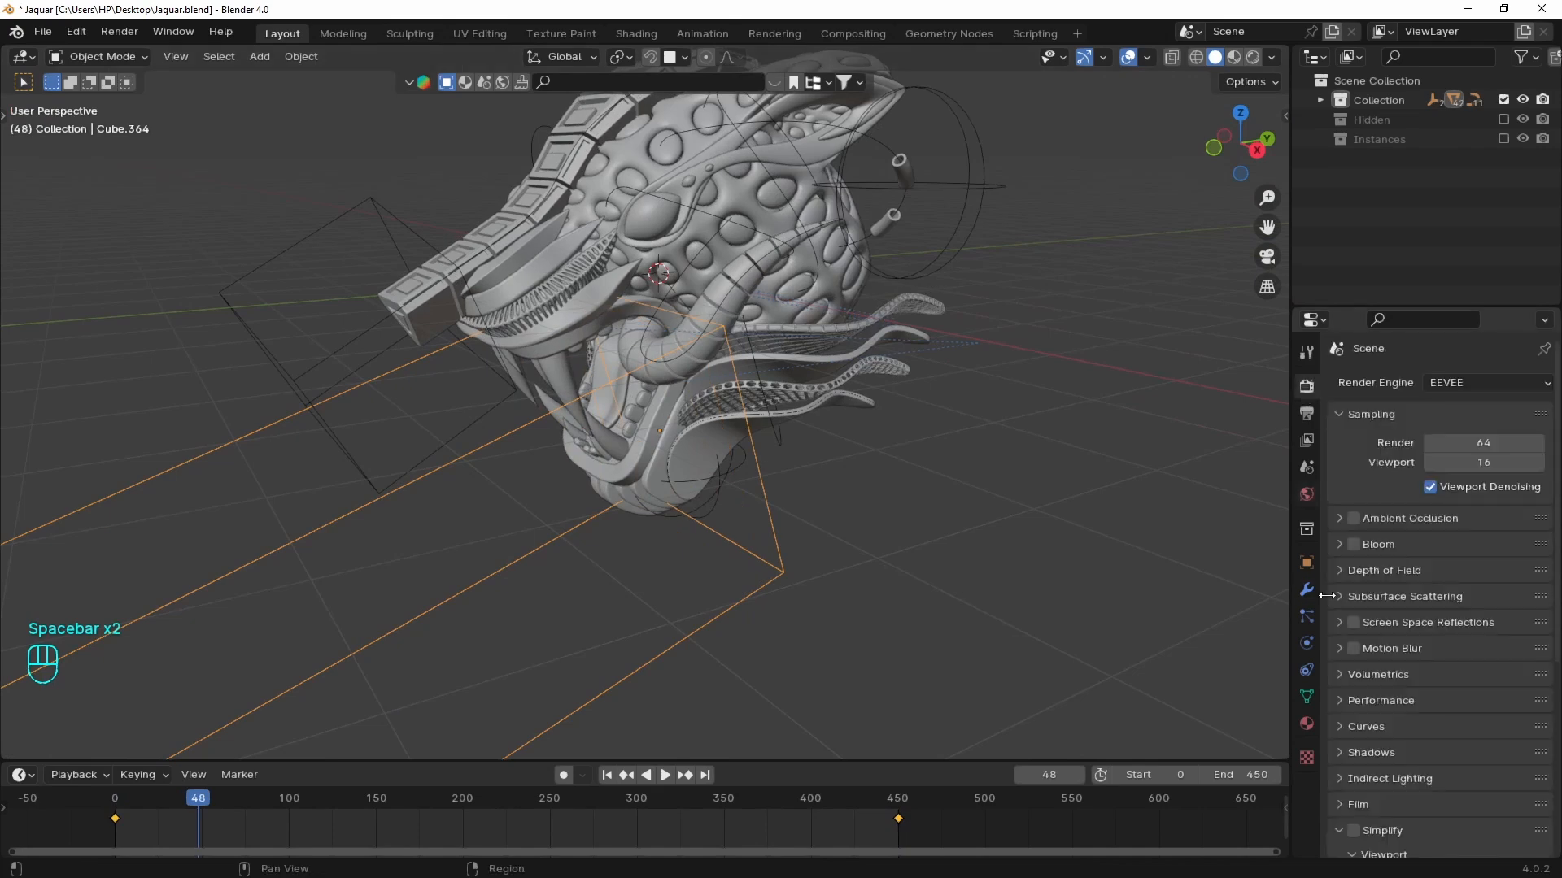
{"action": "key", "text": "space"}
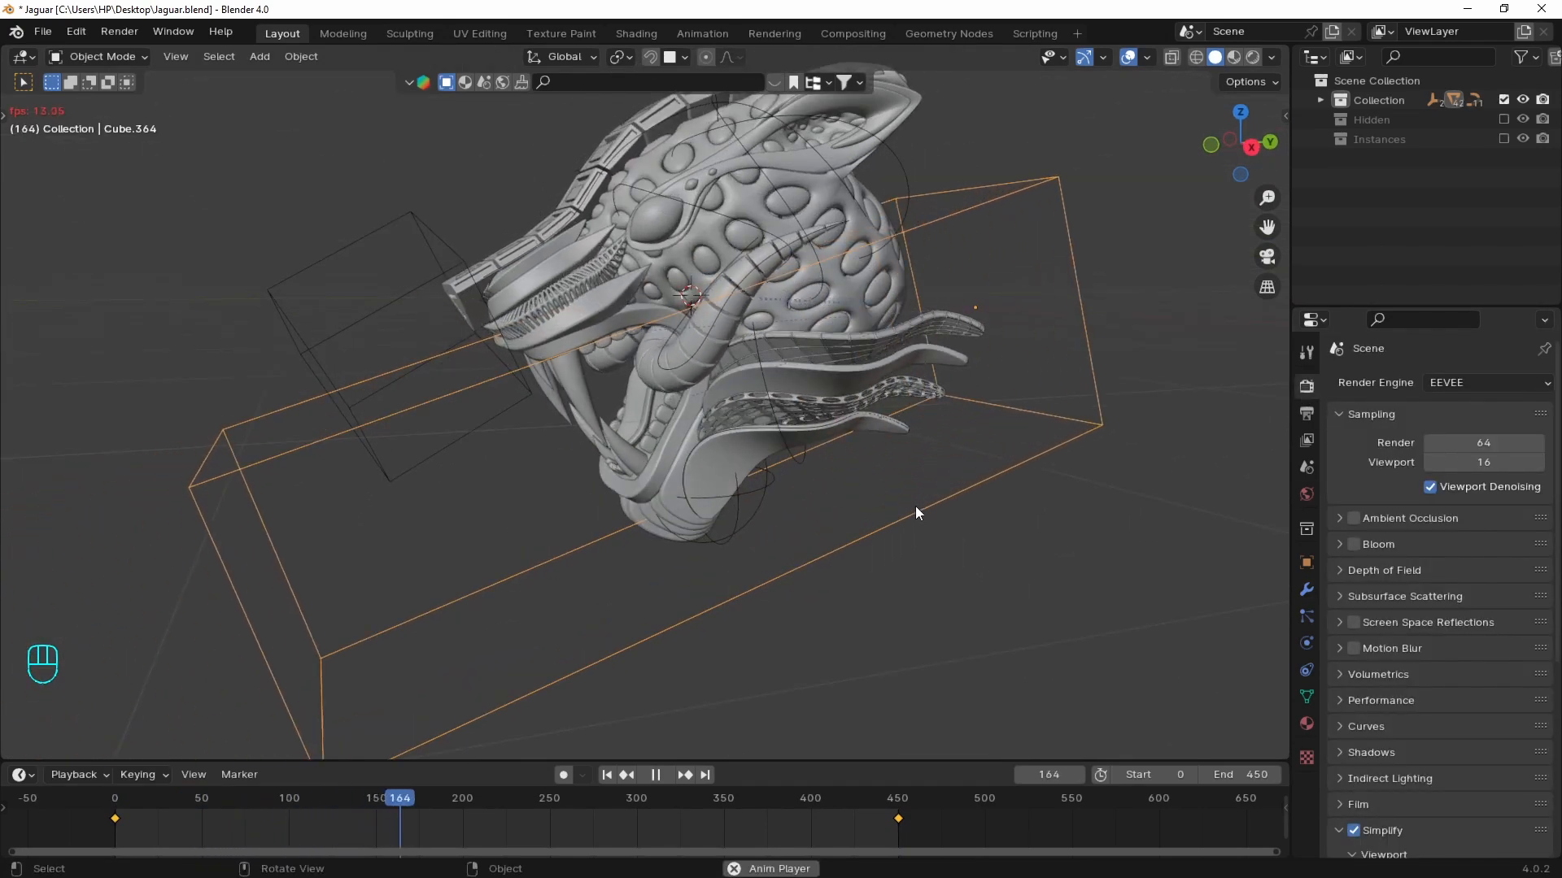
{"action": "middle_click_drag", "start_coordinate": [900, 467], "coordinate": [919, 457]}
{"action": "middle_click_drag", "start_coordinate": [664, 455], "coordinate": [453, 455]}
{"action": "key", "text": "space"}
{"action": "middle_click_drag", "start_coordinate": [365, 395], "coordinate": [935, 415]}
- Move the smooth fin's Mirror modifier to the end of its modifier stack, below Displace
{"action": "left_click", "coordinate": [1307, 591]}
{"action": "left_click", "coordinate": [1340, 542]}
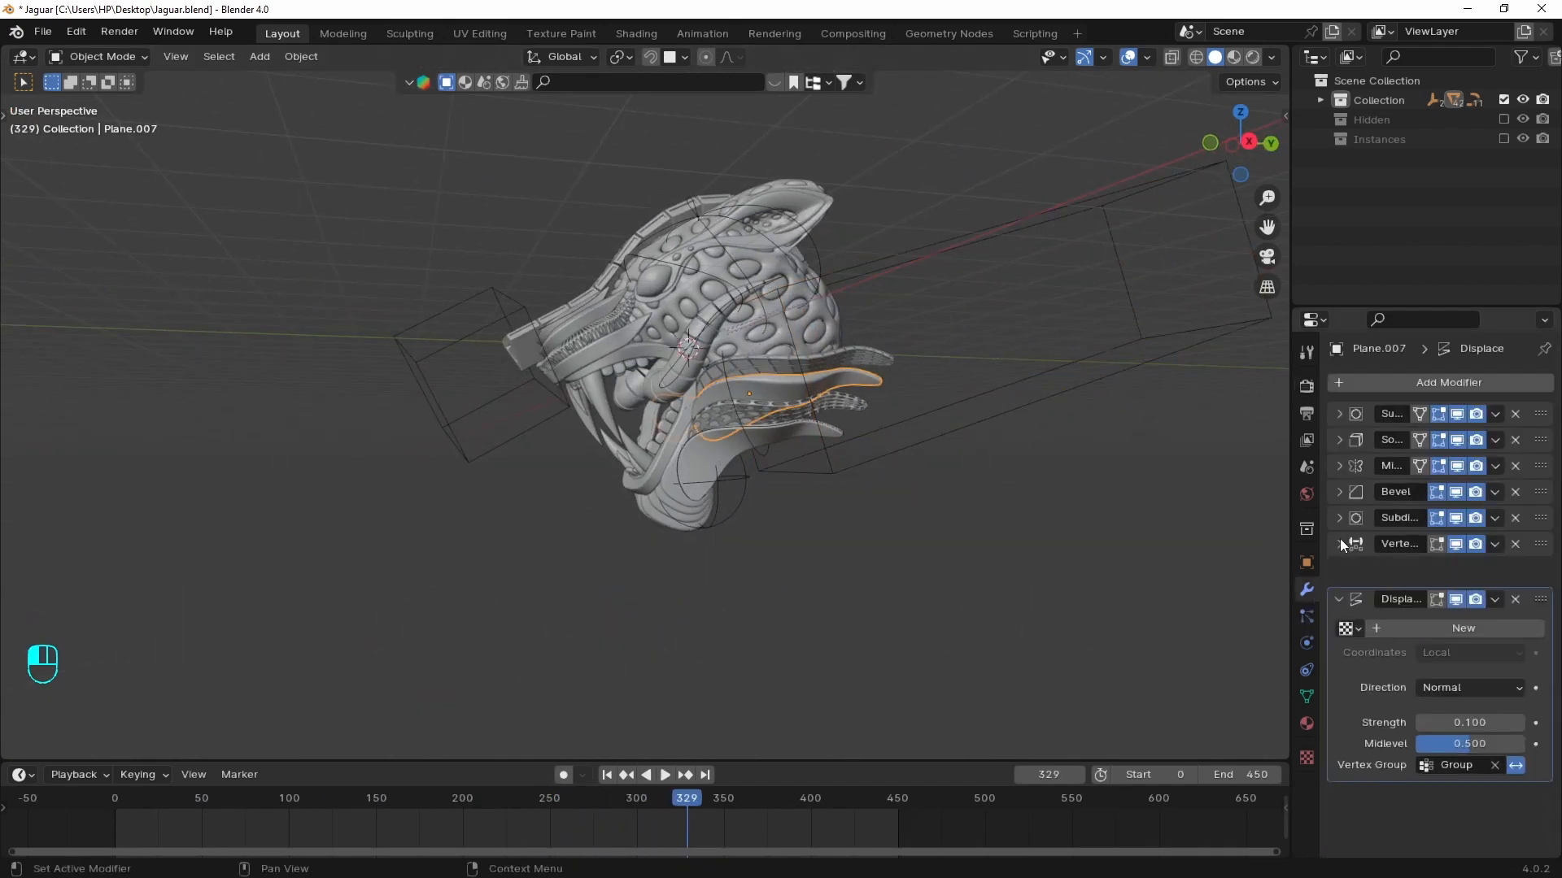
{"action": "left_click", "coordinate": [1340, 571]}
{"action": "left_click_drag", "start_coordinate": [1536, 469], "coordinate": [1521, 618]}
- Play the animation and examine the mirrored fin displacement from both sides of the head
{"action": "middle_click_drag", "start_coordinate": [659, 475], "coordinate": [911, 490]}
{"action": "key", "text": "space"}
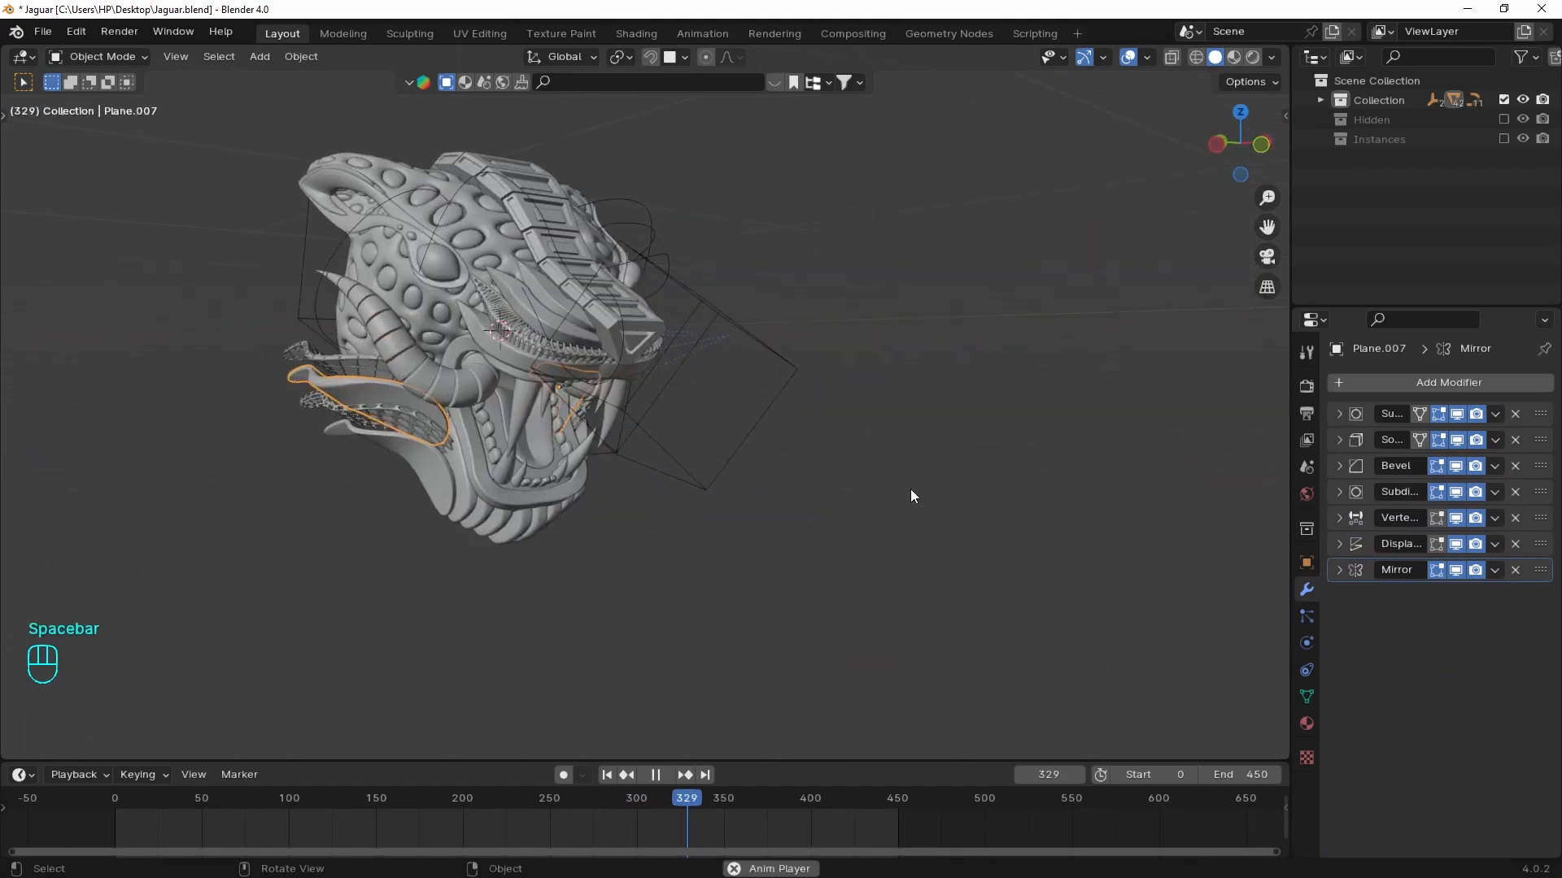
{"action": "key", "text": "space"}
{"action": "key", "text": "space"}
{"action": "middle_click_drag", "start_coordinate": [965, 548], "coordinate": [733, 439]}
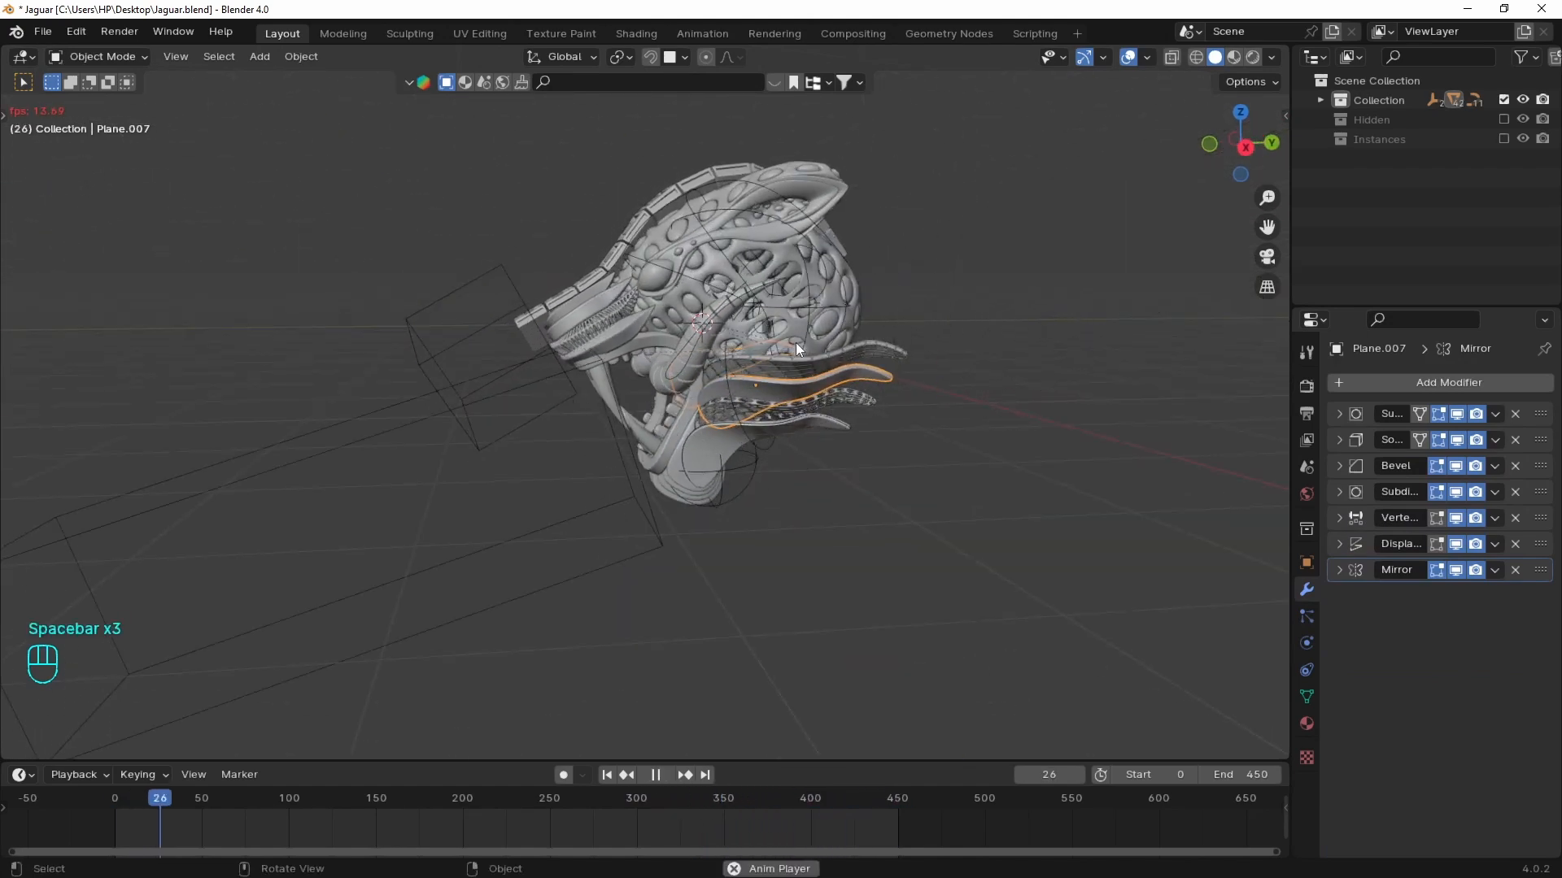
{"action": "middle_click_drag", "start_coordinate": [647, 485], "coordinate": [867, 407]}
{"action": "key", "text": "space"}
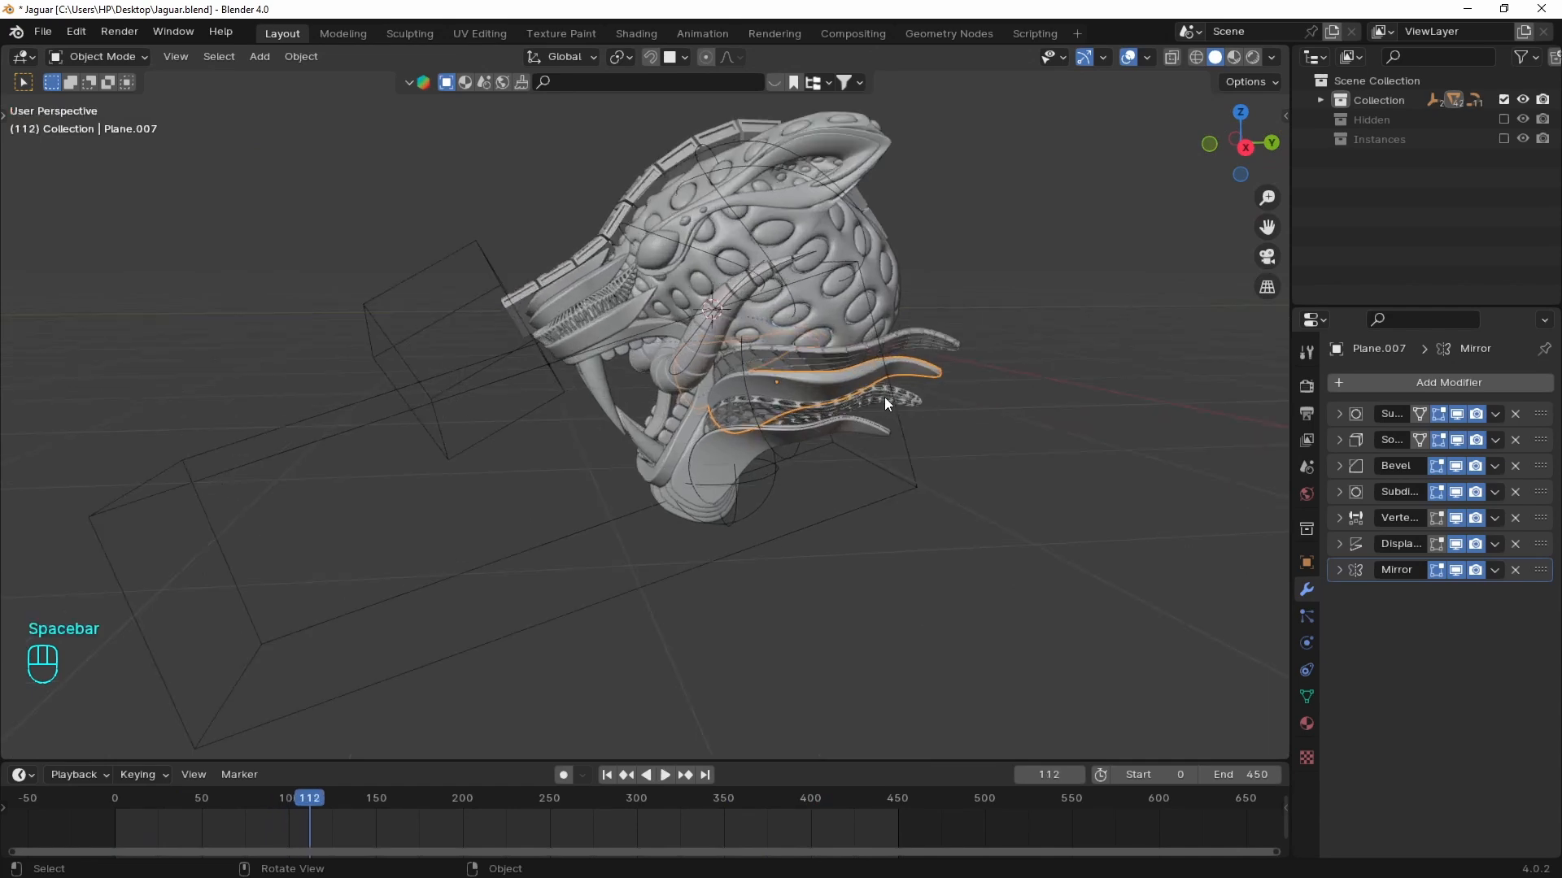
- Add a Vertex Weight Proximity modifier to the uppermost wireframe fin and view it from the right
{"action": "scroll", "coordinate": [883, 400], "scroll_direction": "up", "scroll_amount": 4}
{"action": "left_click", "coordinate": [955, 287]}
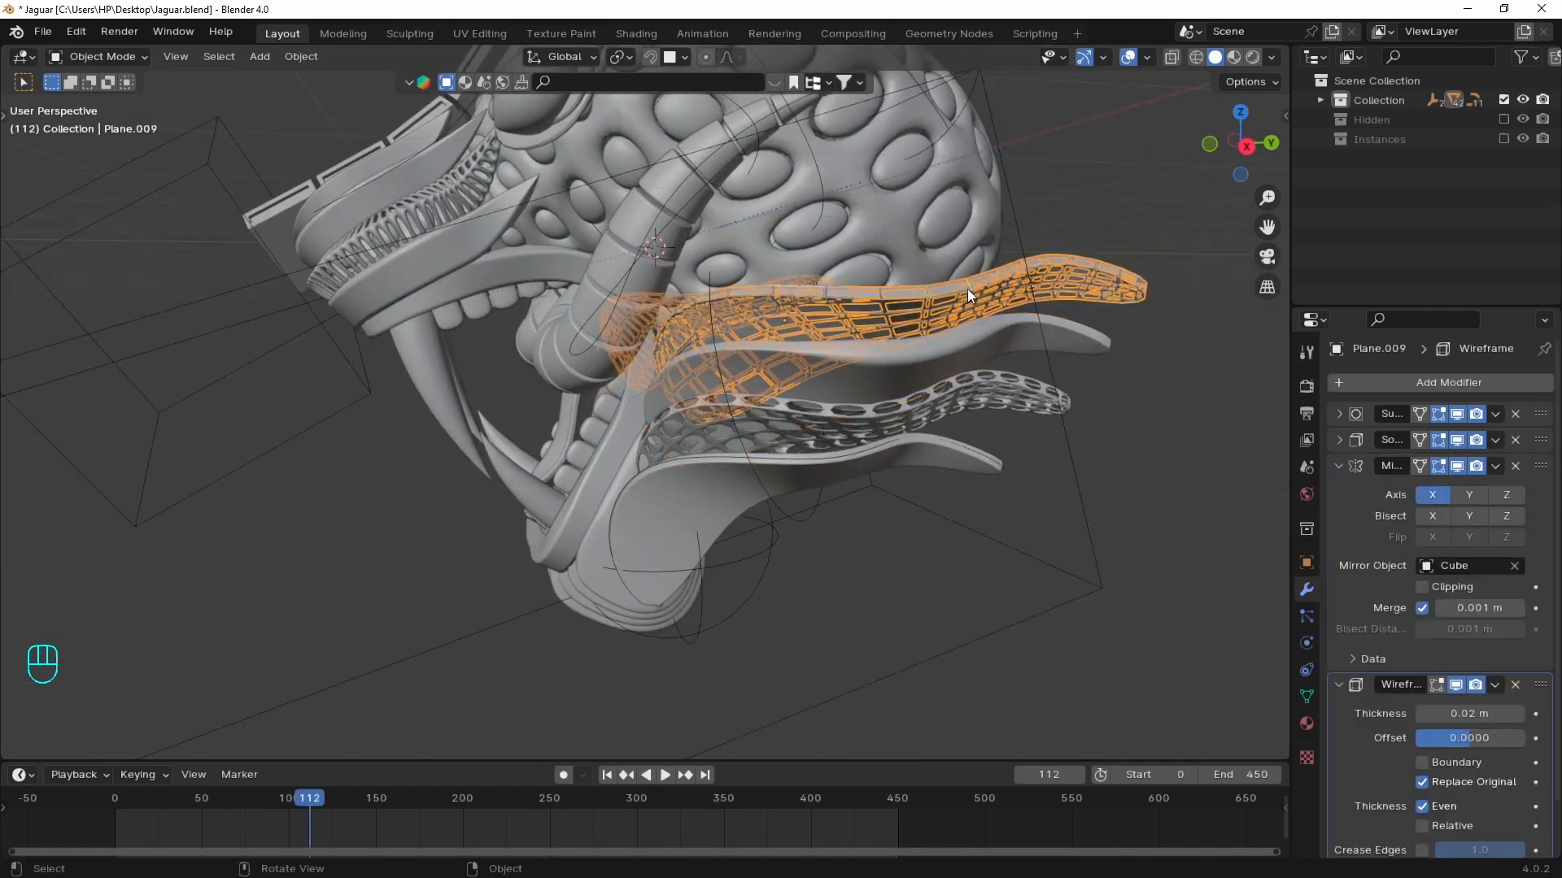
{"action": "key", "text": "grave"}
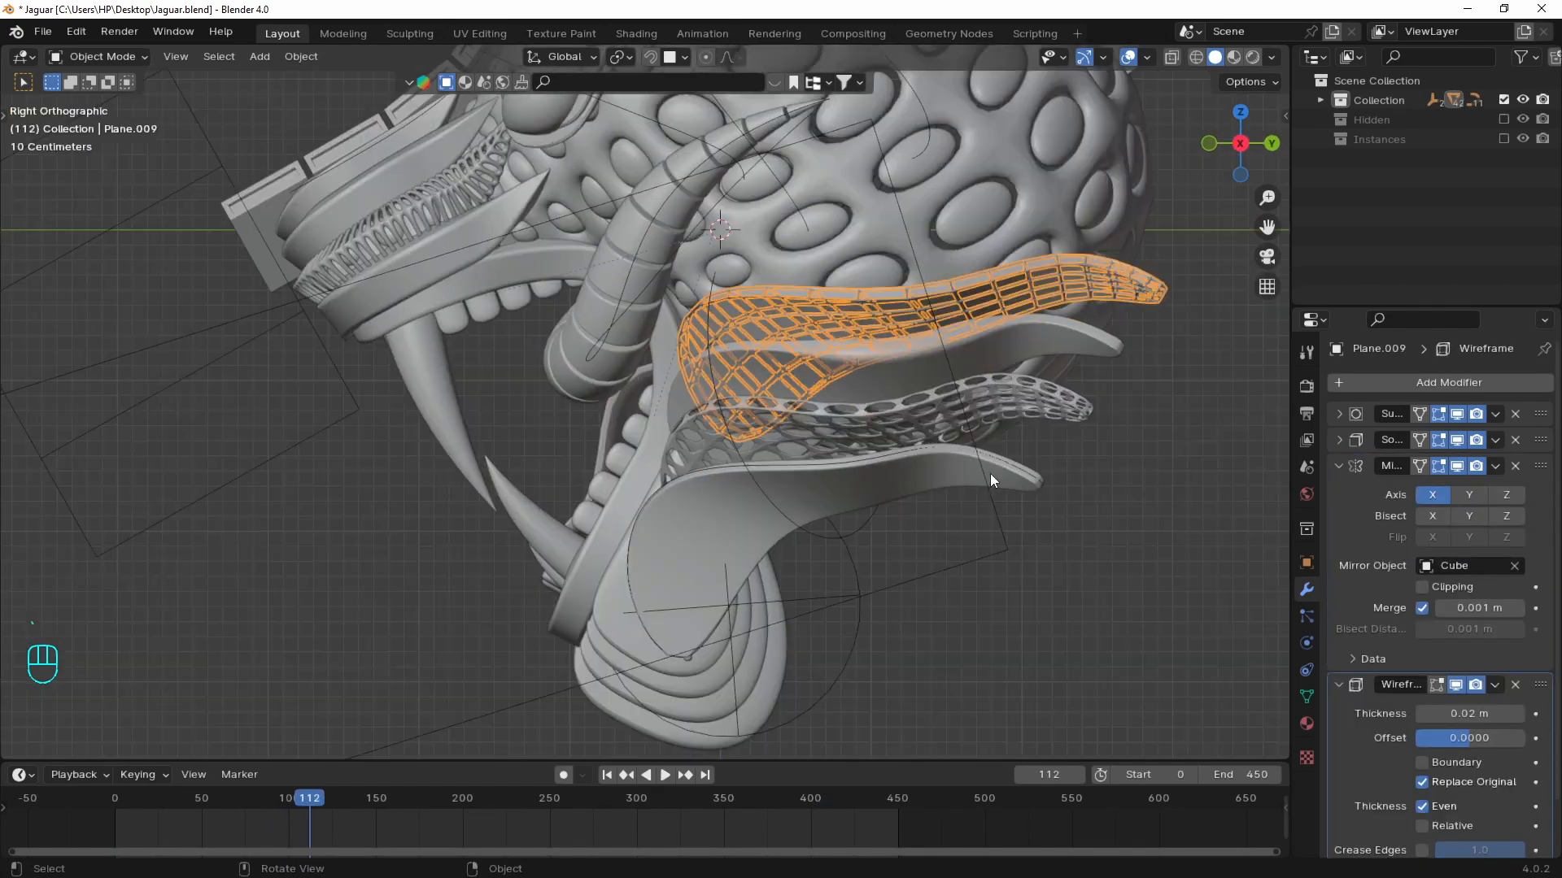
{"action": "left_click", "coordinate": [1338, 466]}
{"action": "key", "text": "shift+a"}
{"action": "type", "text": "pro"}
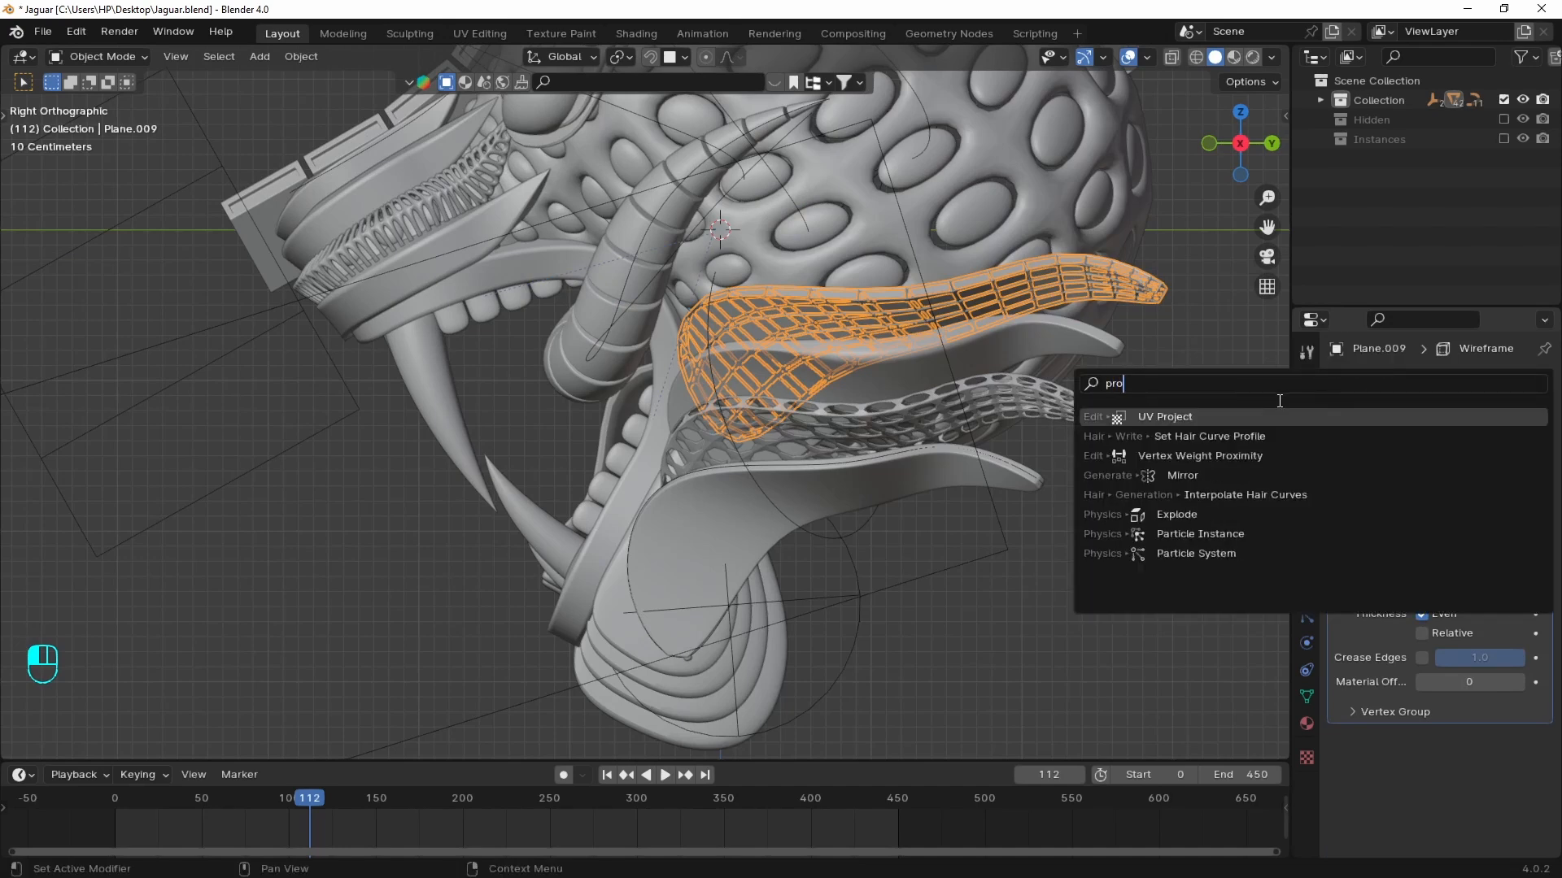
{"action": "key", "text": "Escape"}
{"action": "left_click", "coordinate": [1391, 385]}
{"action": "type", "text": "we"}
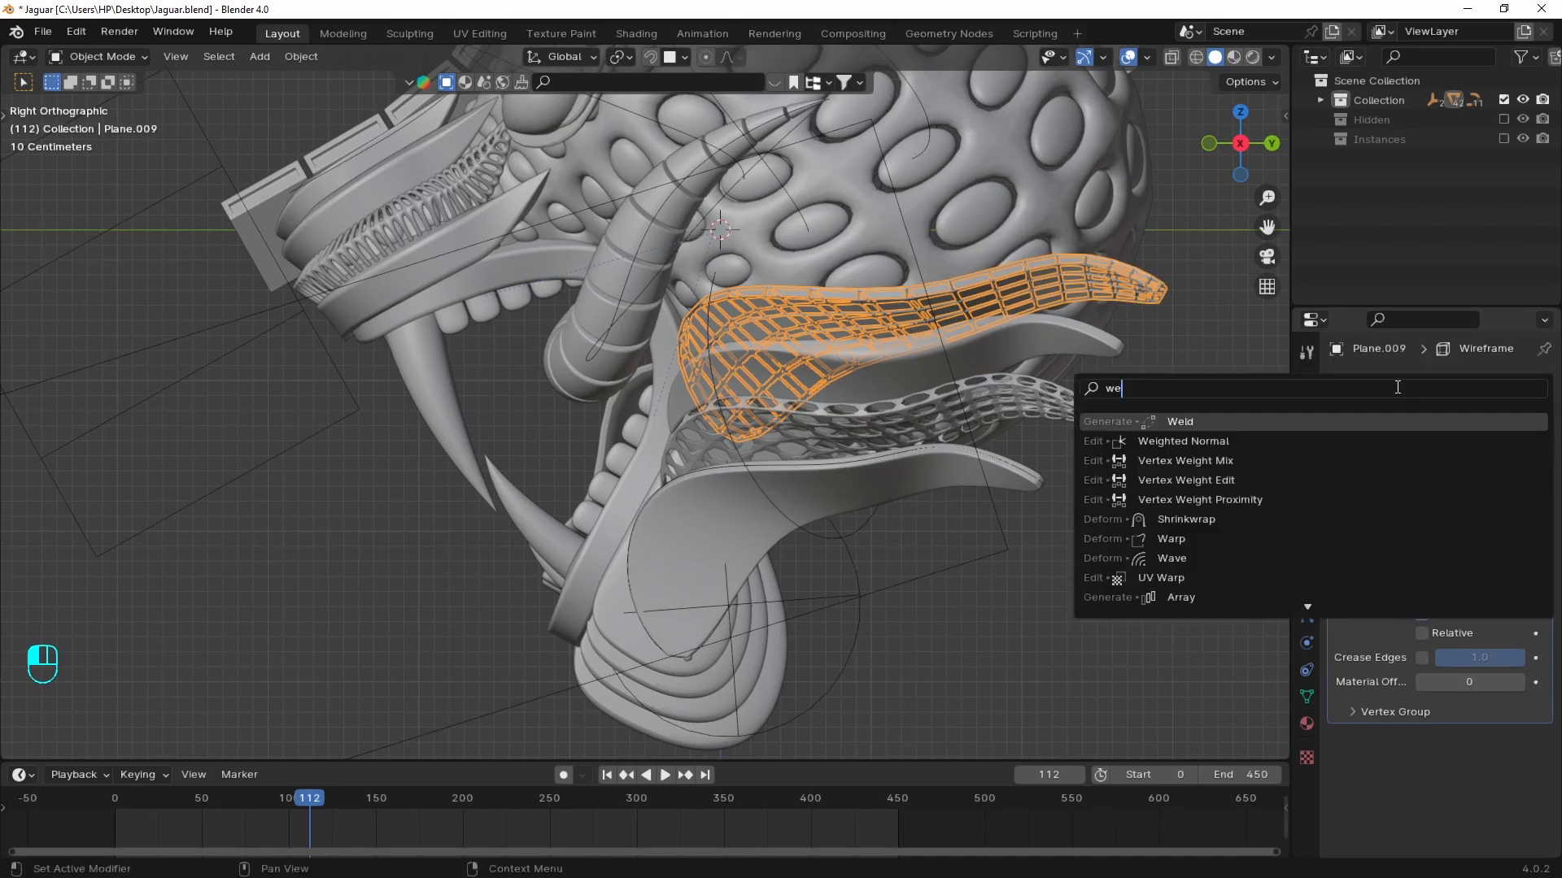
{"action": "left_click", "coordinate": [1161, 501]}
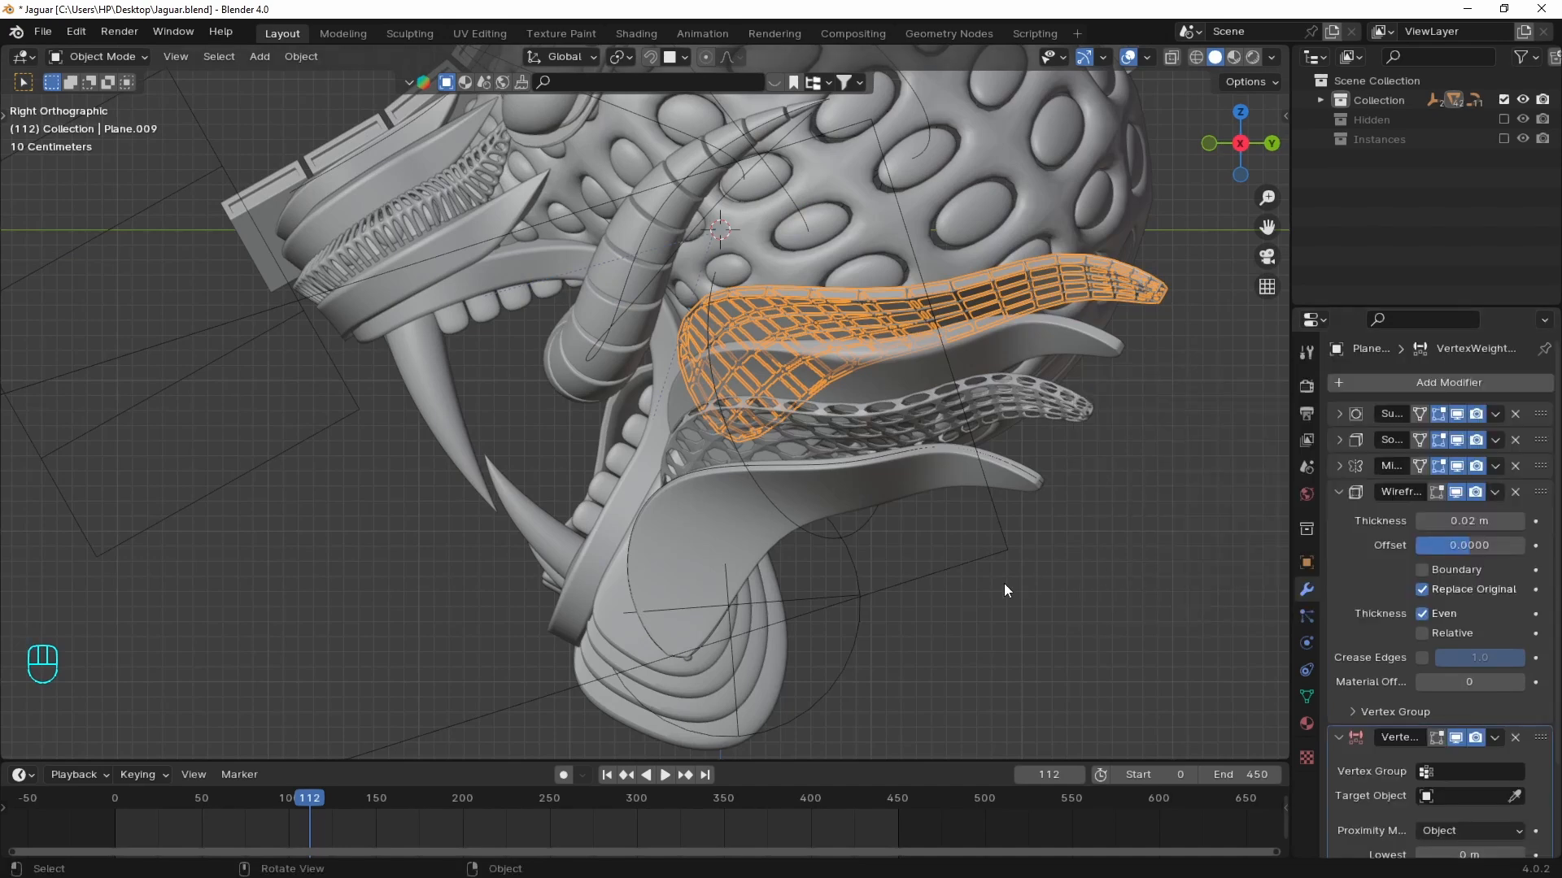
- Duplicate one box of the moving row, place the copy over the open mouth, and separate it into its own object
{"action": "scroll", "coordinate": [1003, 583], "scroll_direction": "down", "scroll_amount": 1}
{"action": "left_click", "coordinate": [946, 525]}
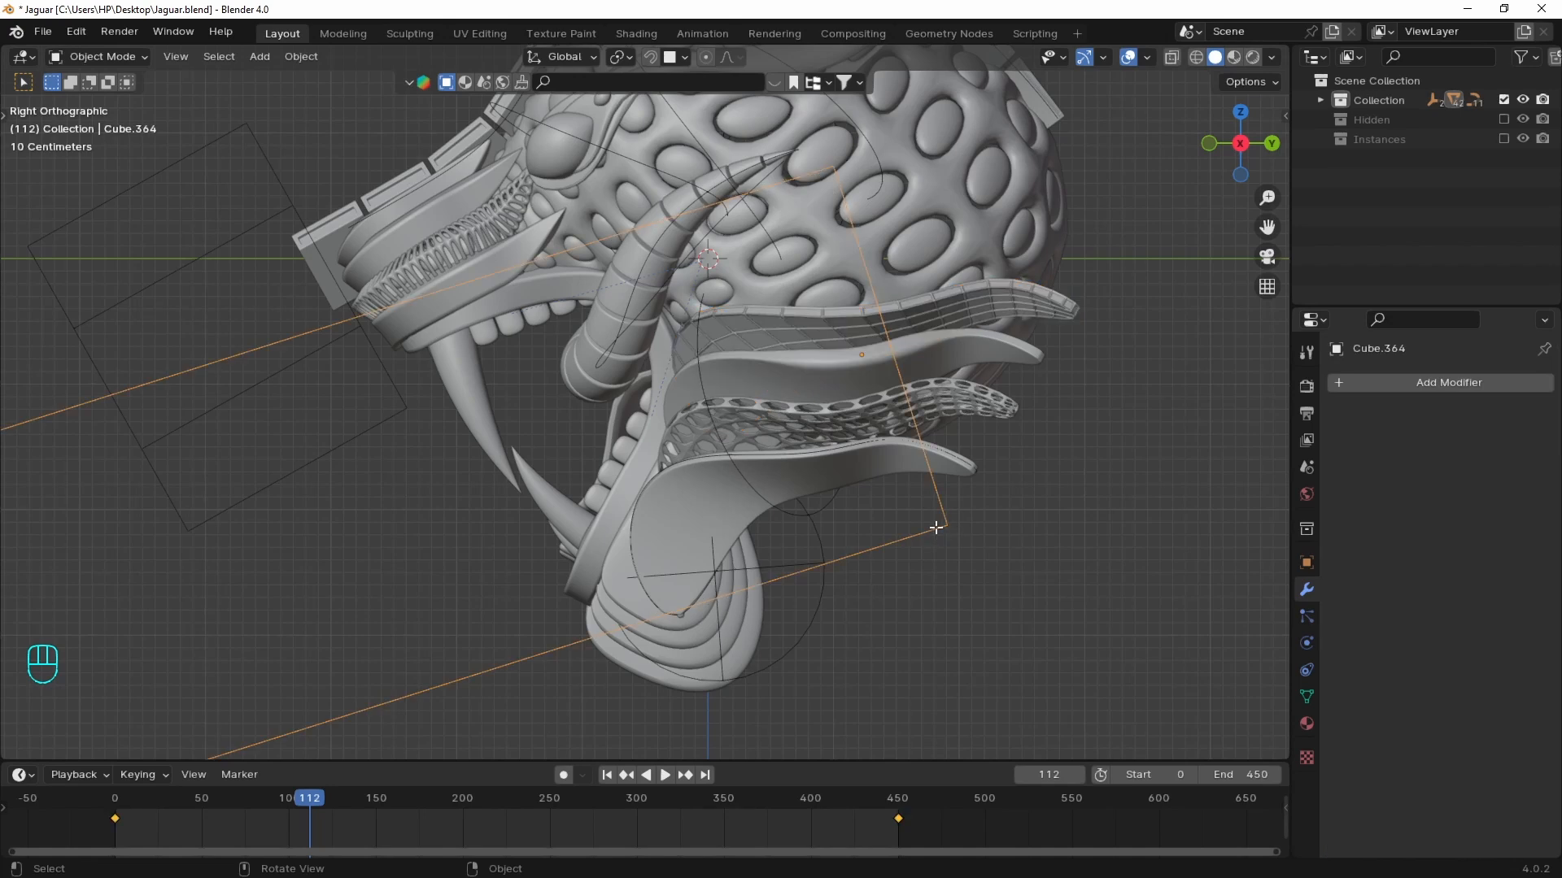
{"action": "key", "text": "Tab"}
{"action": "key", "text": "l"}
{"action": "key", "text": "shift+d"}
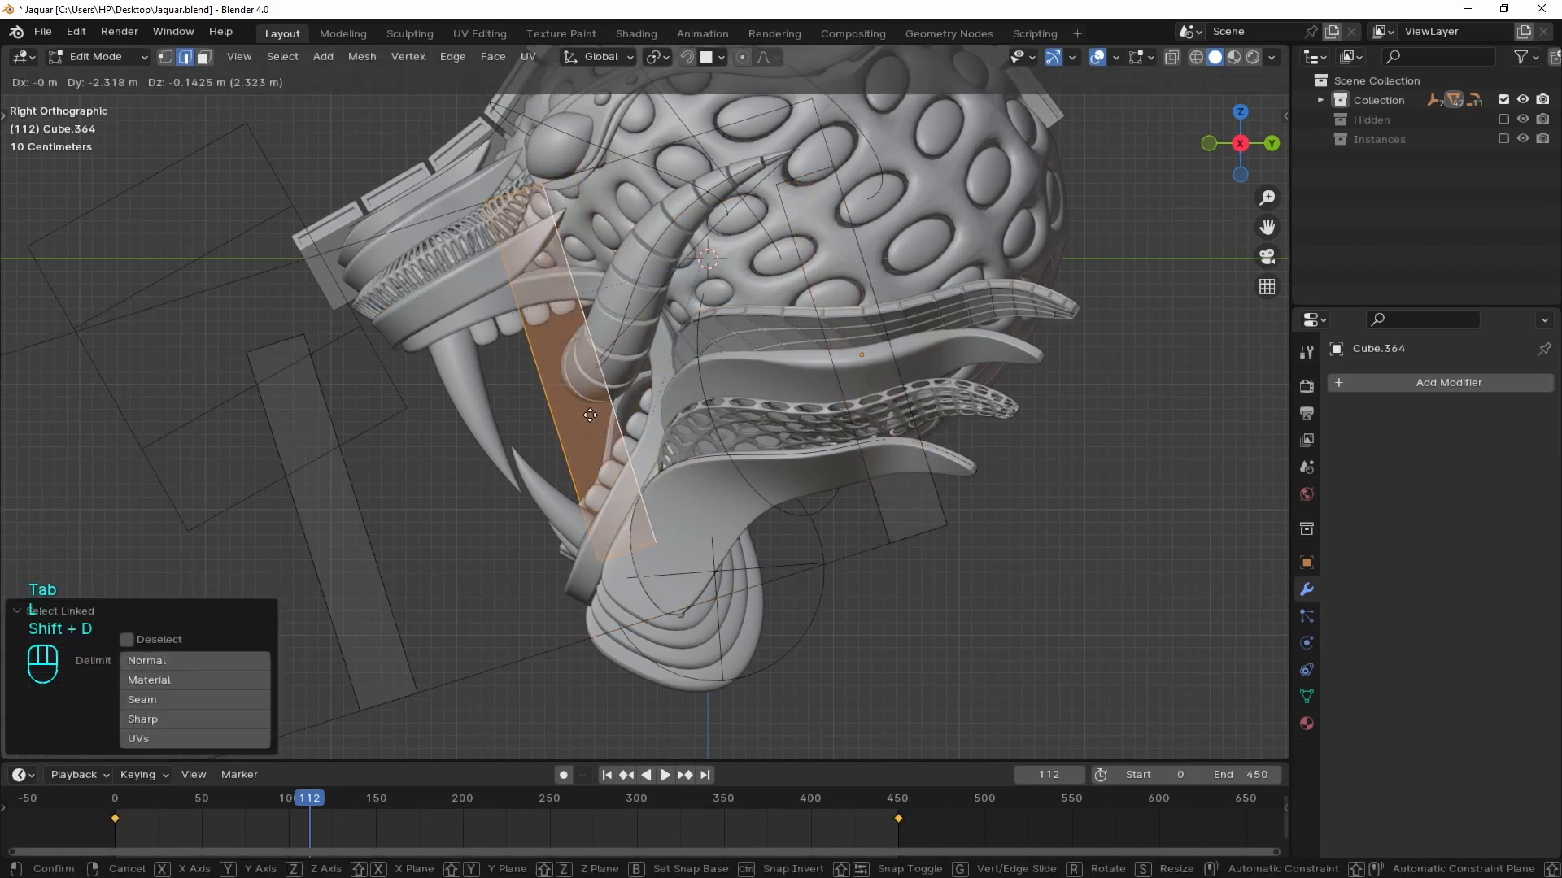
{"action": "left_click", "coordinate": [569, 419]}
{"action": "key", "text": "p"}
{"action": "left_click", "coordinate": [544, 378]}
{"action": "key", "text": "Tab"}
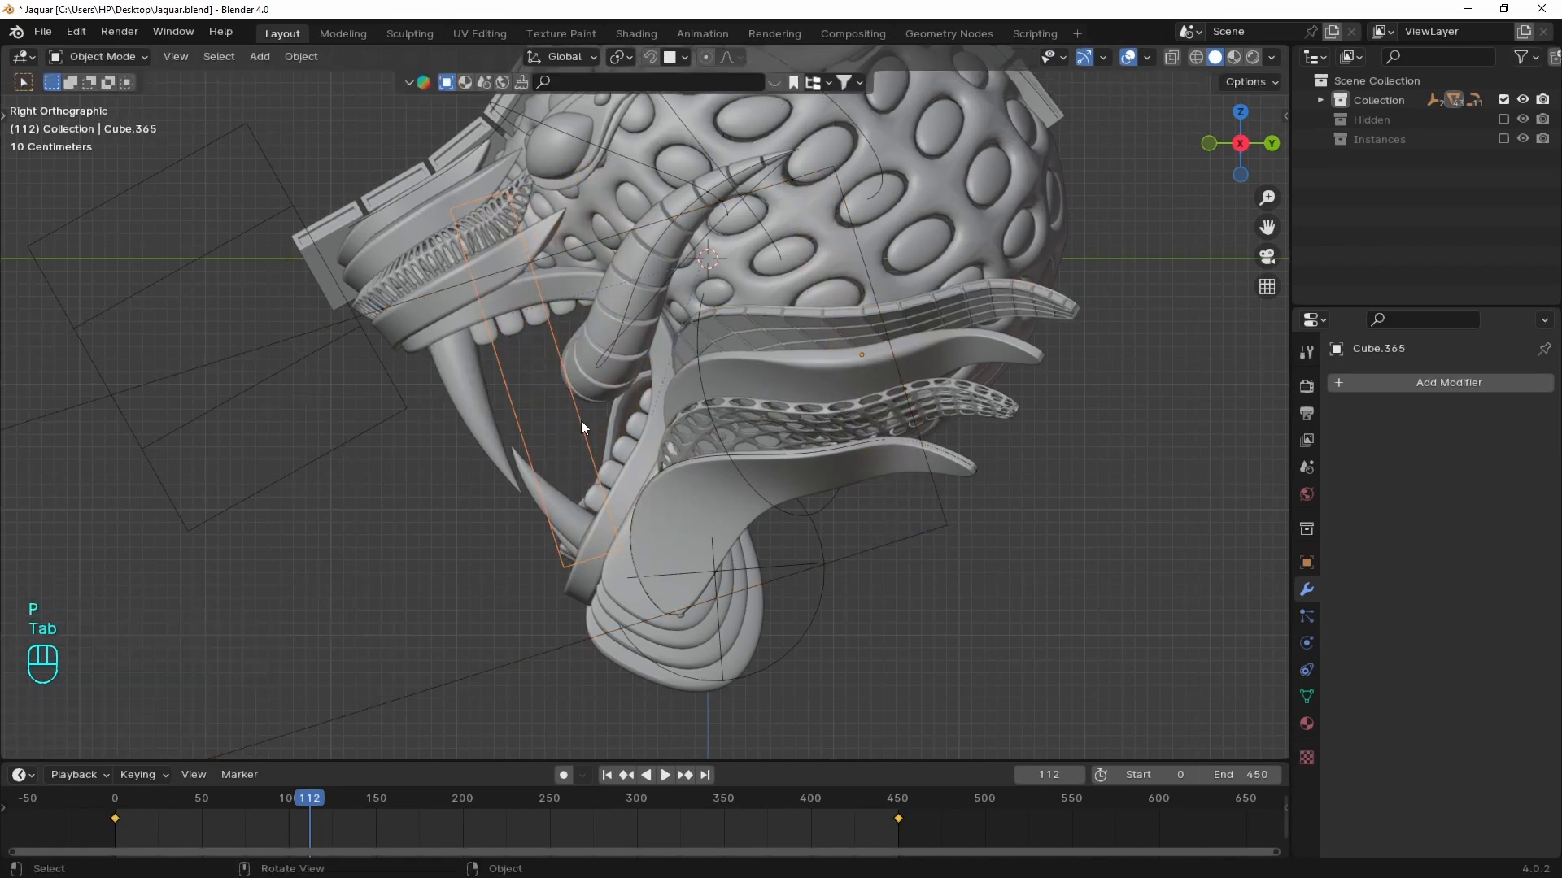
- Add a vertex group to the uppermost wireframe fin with all of its geometry selected
{"action": "scroll", "coordinate": [710, 389], "scroll_direction": "up", "scroll_amount": 1, "text": "shift"}
{"action": "left_click", "coordinate": [980, 389]}
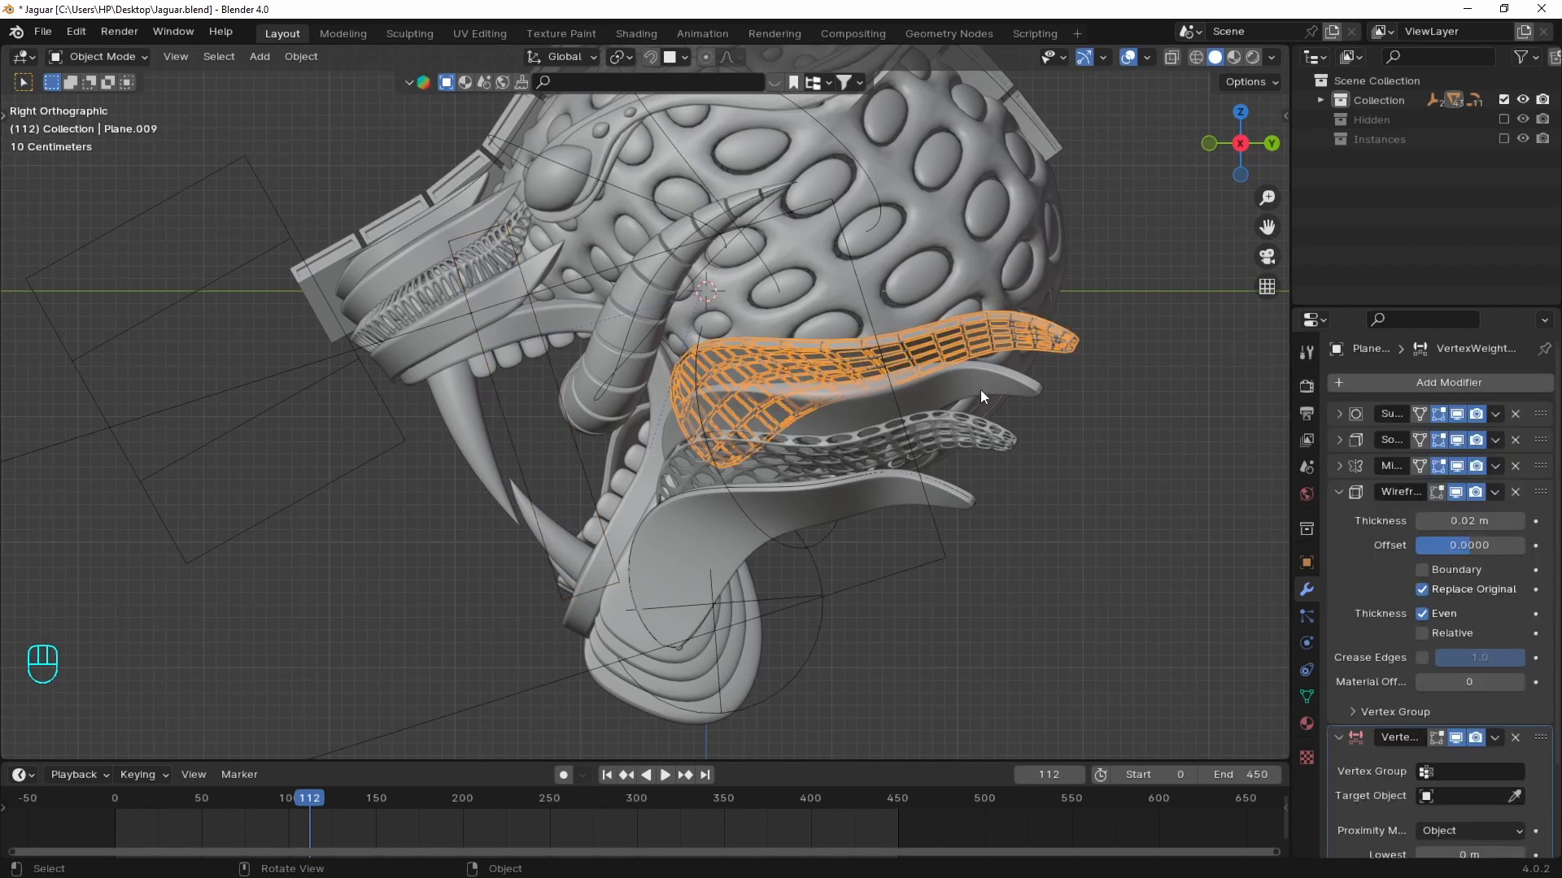
{"action": "key", "text": "Tab"}
{"action": "key", "text": "a"}
{"action": "left_click", "coordinate": [1307, 696]}
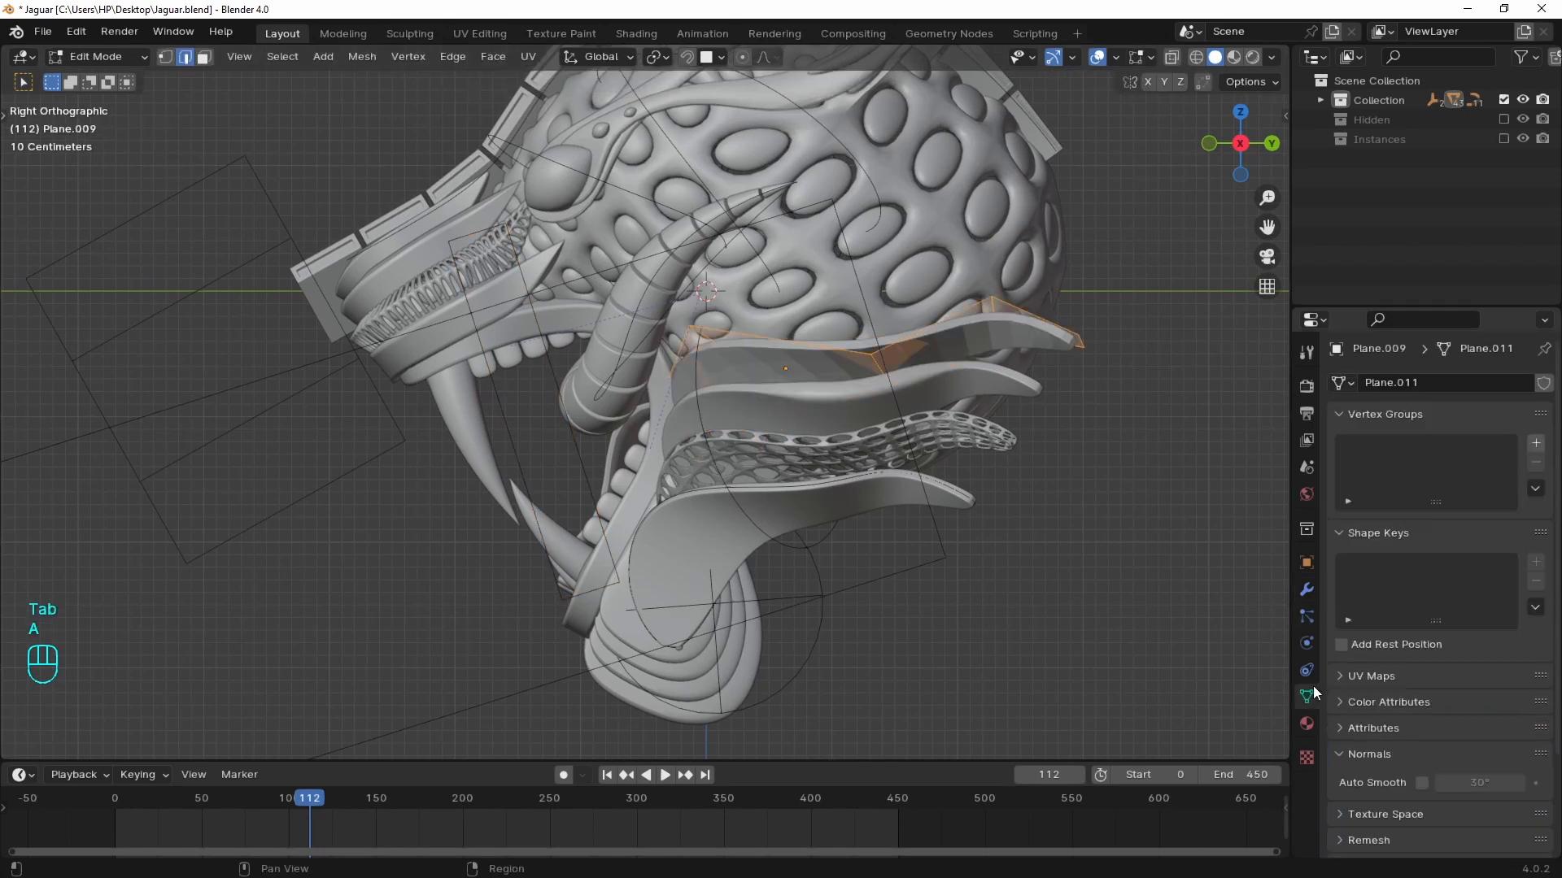
{"action": "left_click", "coordinate": [1536, 444]}
{"action": "key", "text": "Tab"}
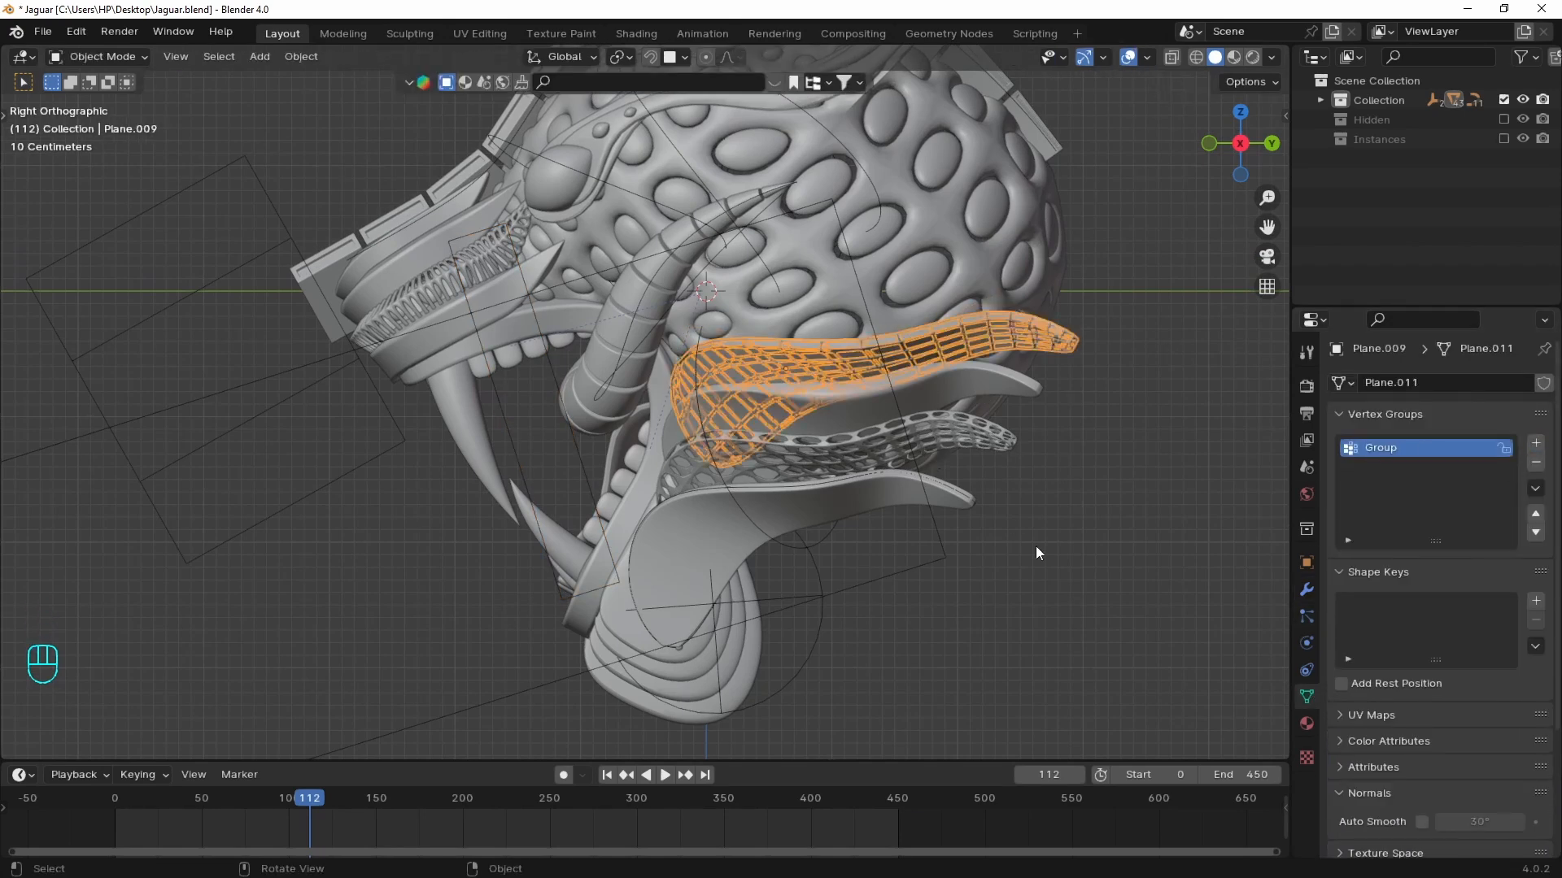
- Configure the fin's Vertex Weight Proximity modifier with vertex group Group, target Cube.365, and Geometry proximity using Face
{"action": "left_click", "coordinate": [1305, 591]}
{"action": "left_click", "coordinate": [1456, 693]}
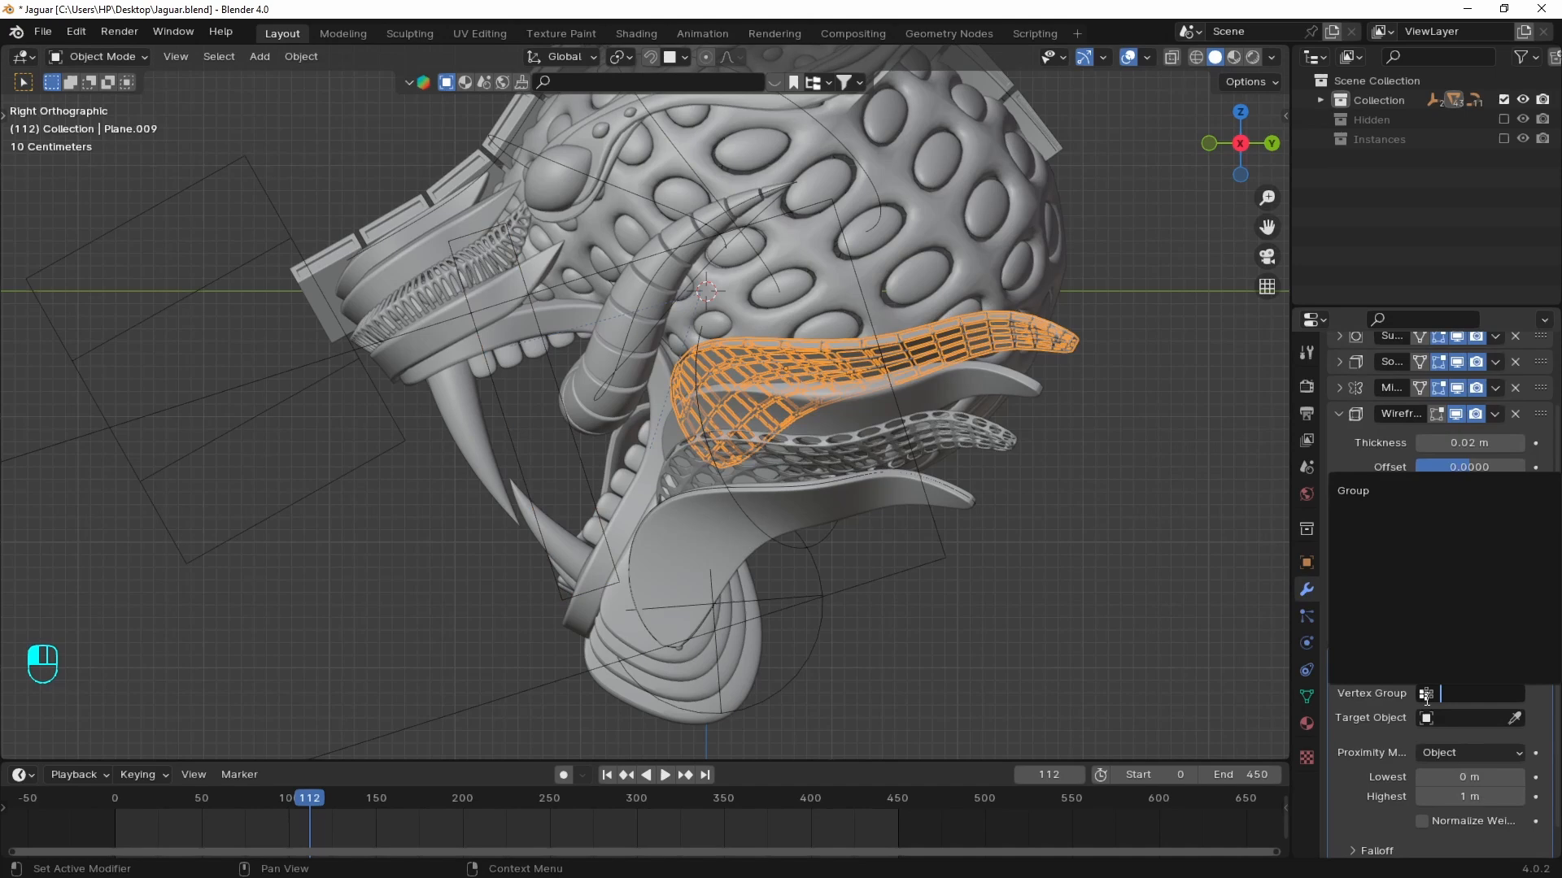
{"action": "left_click", "coordinate": [1353, 490]}
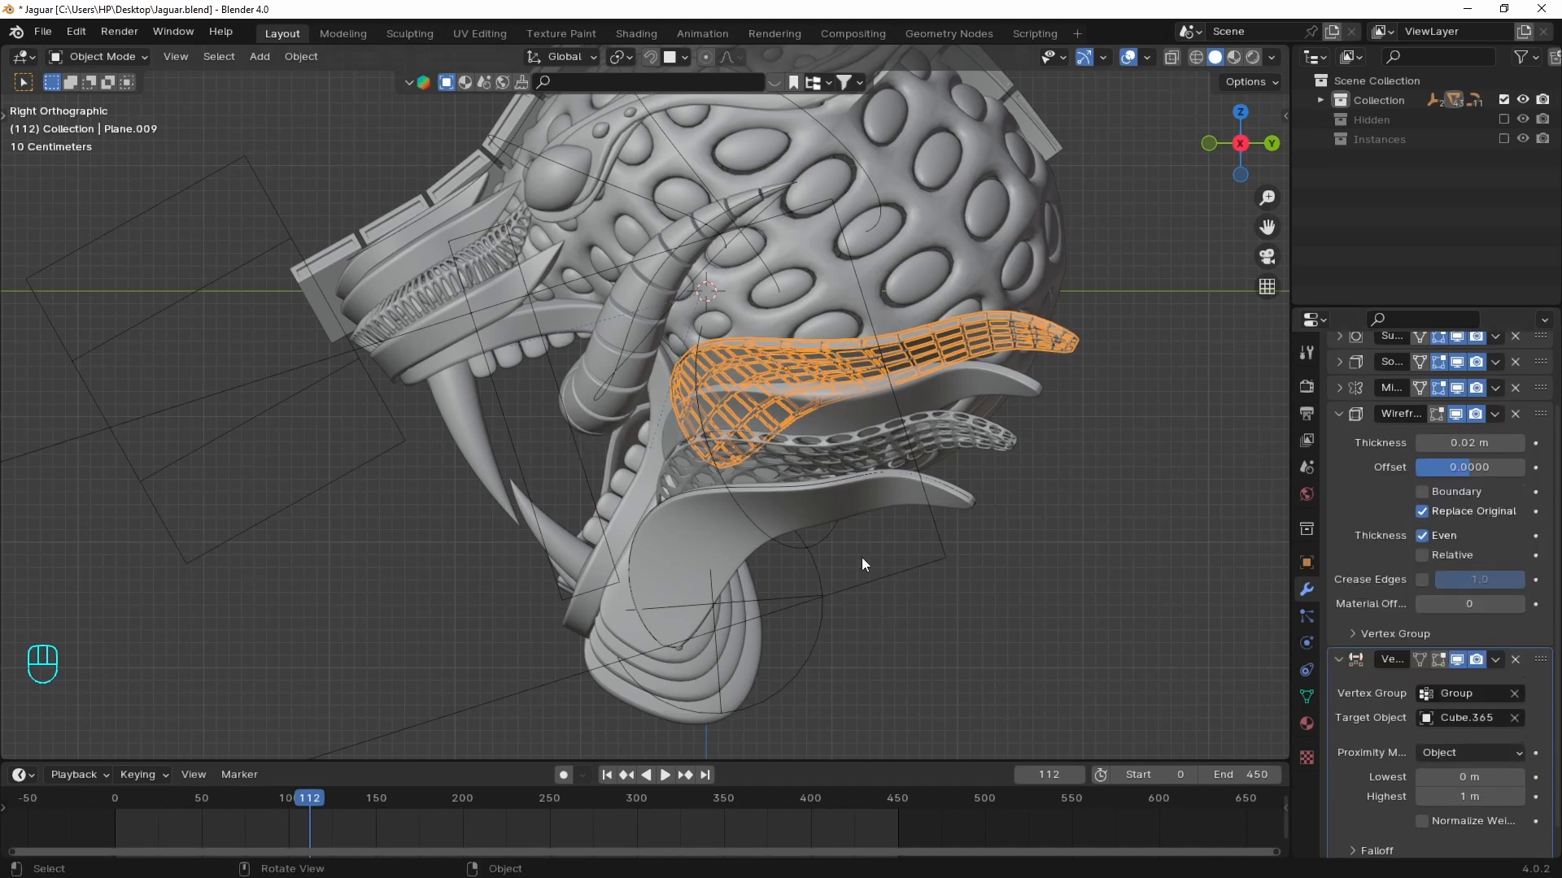
{"action": "scroll", "coordinate": [1456, 699], "scroll_direction": "down", "scroll_amount": 1}
{"action": "left_click", "coordinate": [1467, 721]}
{"action": "left_click", "coordinate": [1476, 740]}
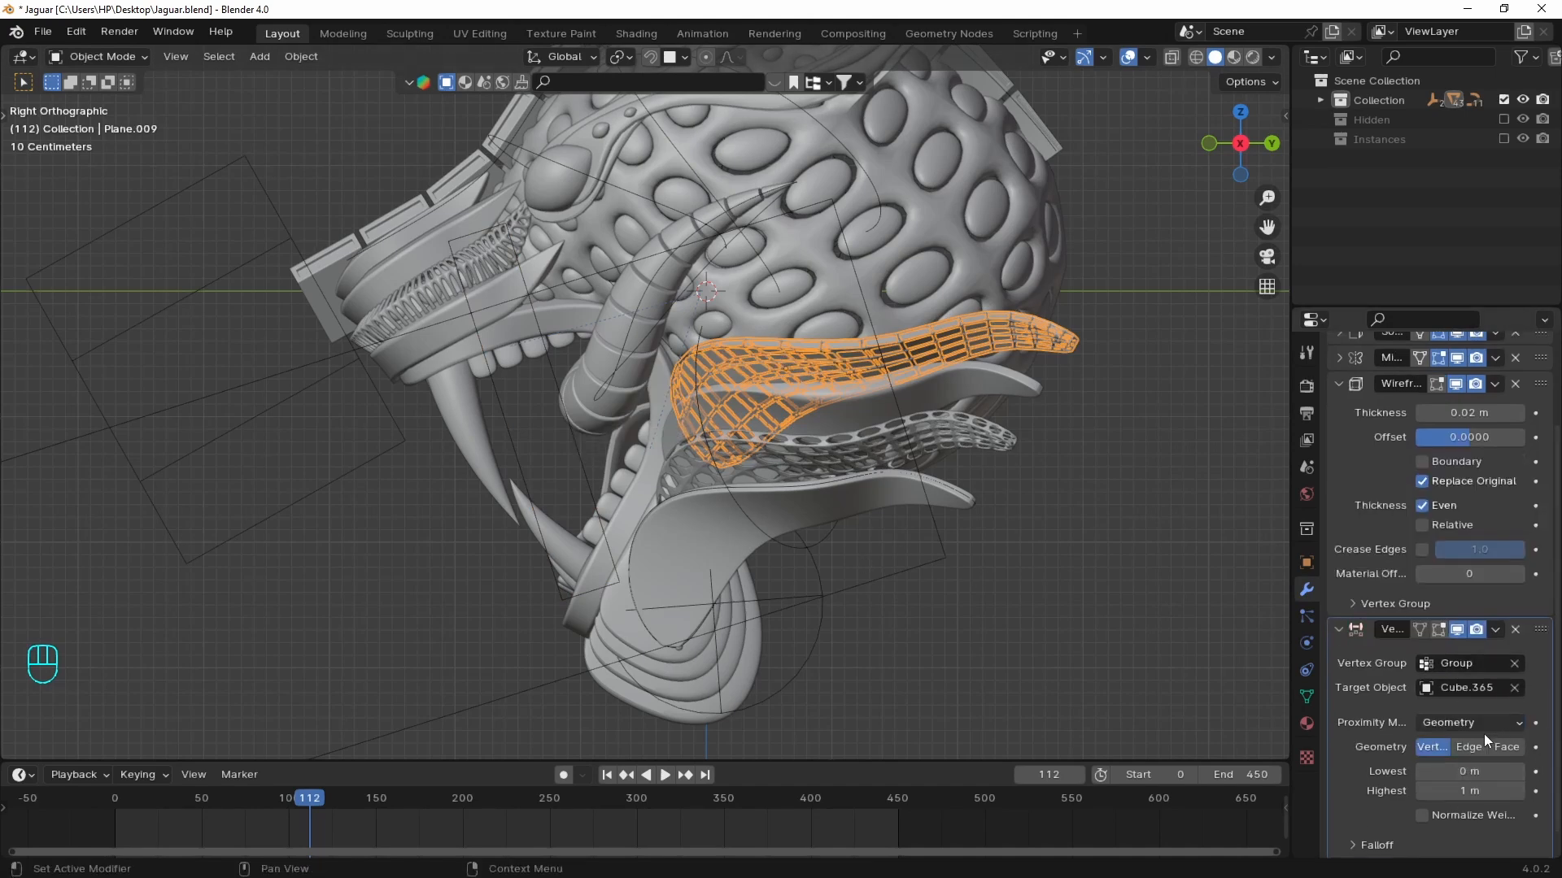
{"action": "left_click", "coordinate": [1508, 747]}
- Move the separated box back over the middle of the jaw fins
{"action": "left_click", "coordinate": [581, 462]}
{"action": "key", "text": "g"}
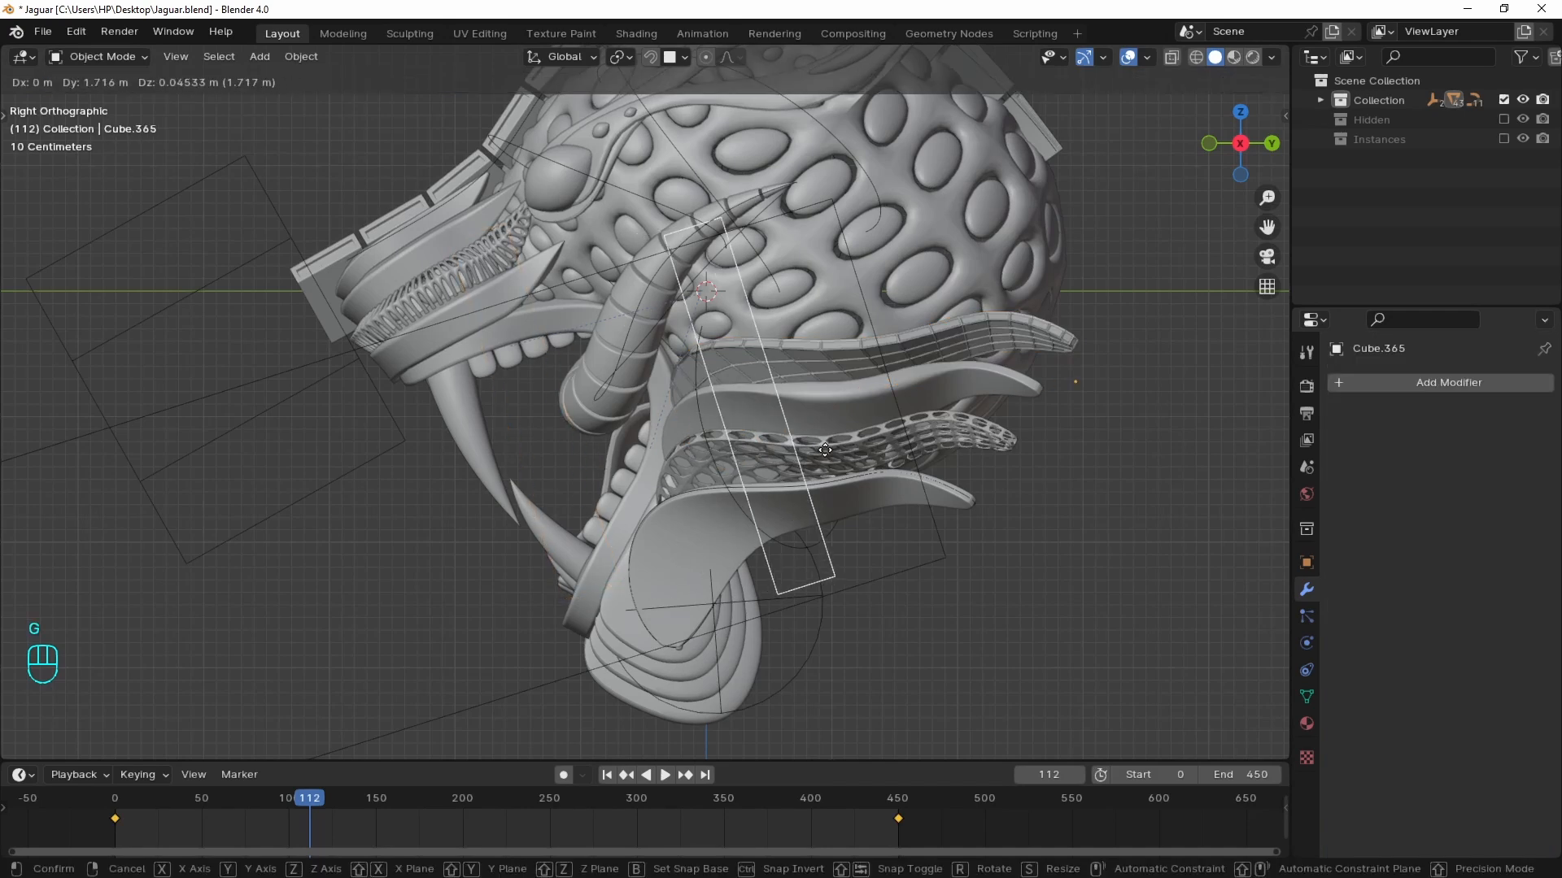
{"action": "left_click", "coordinate": [892, 425]}
- Assign Group as the vertex group of the uppermost fin's Wireframe modifier
{"action": "left_click", "coordinate": [1031, 347]}
{"action": "left_click", "coordinate": [1368, 711]}
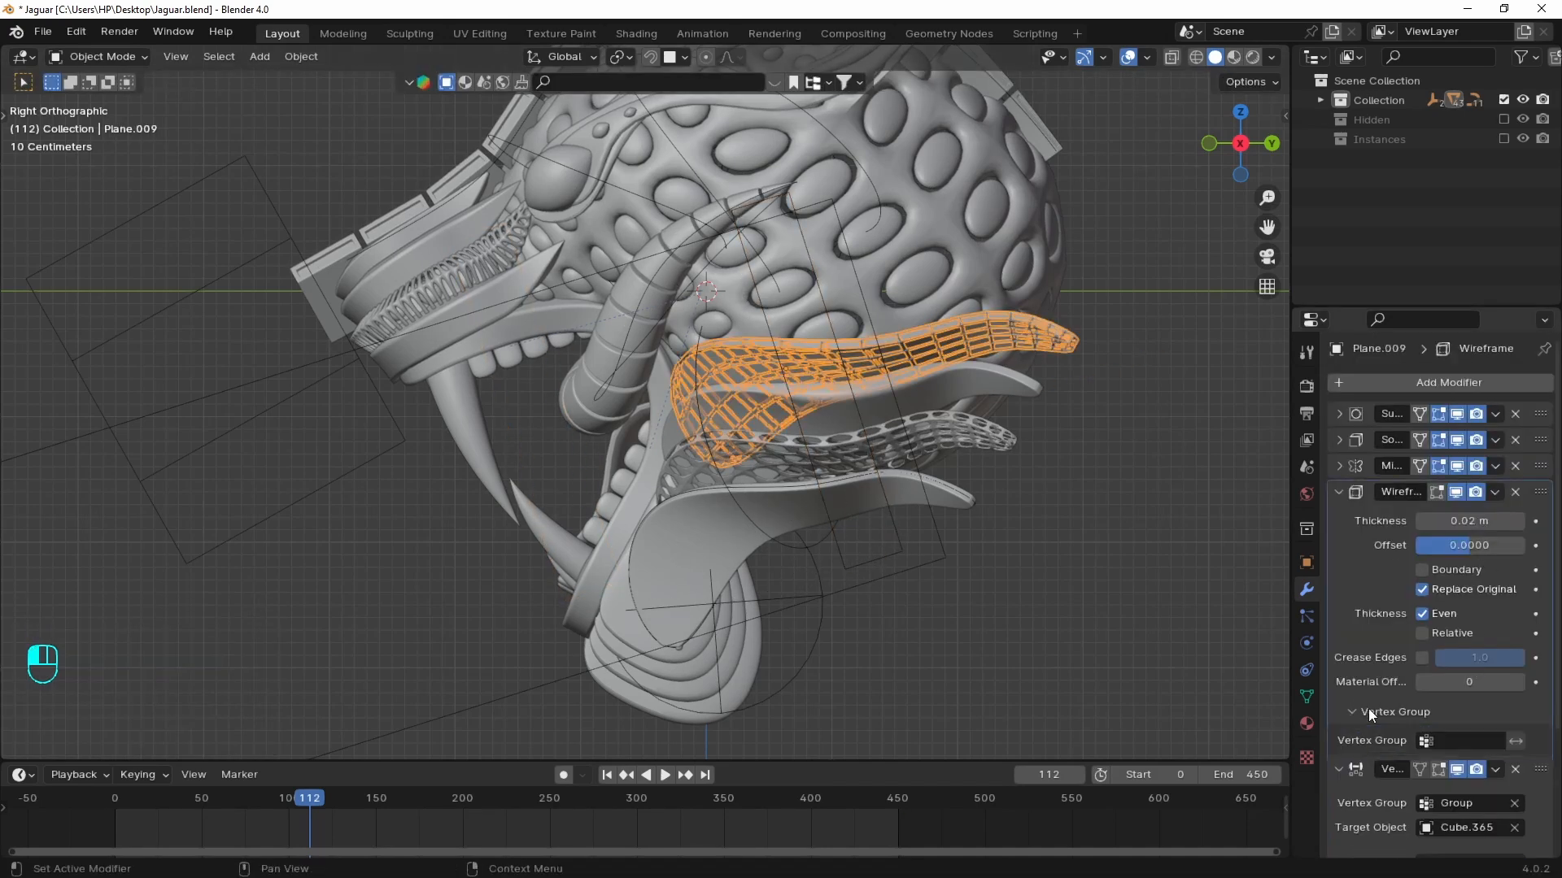
{"action": "scroll", "coordinate": [1383, 691], "scroll_direction": "down", "scroll_amount": 2}
{"action": "left_click", "coordinate": [1428, 664]}
{"action": "left_click", "coordinate": [1362, 460]}
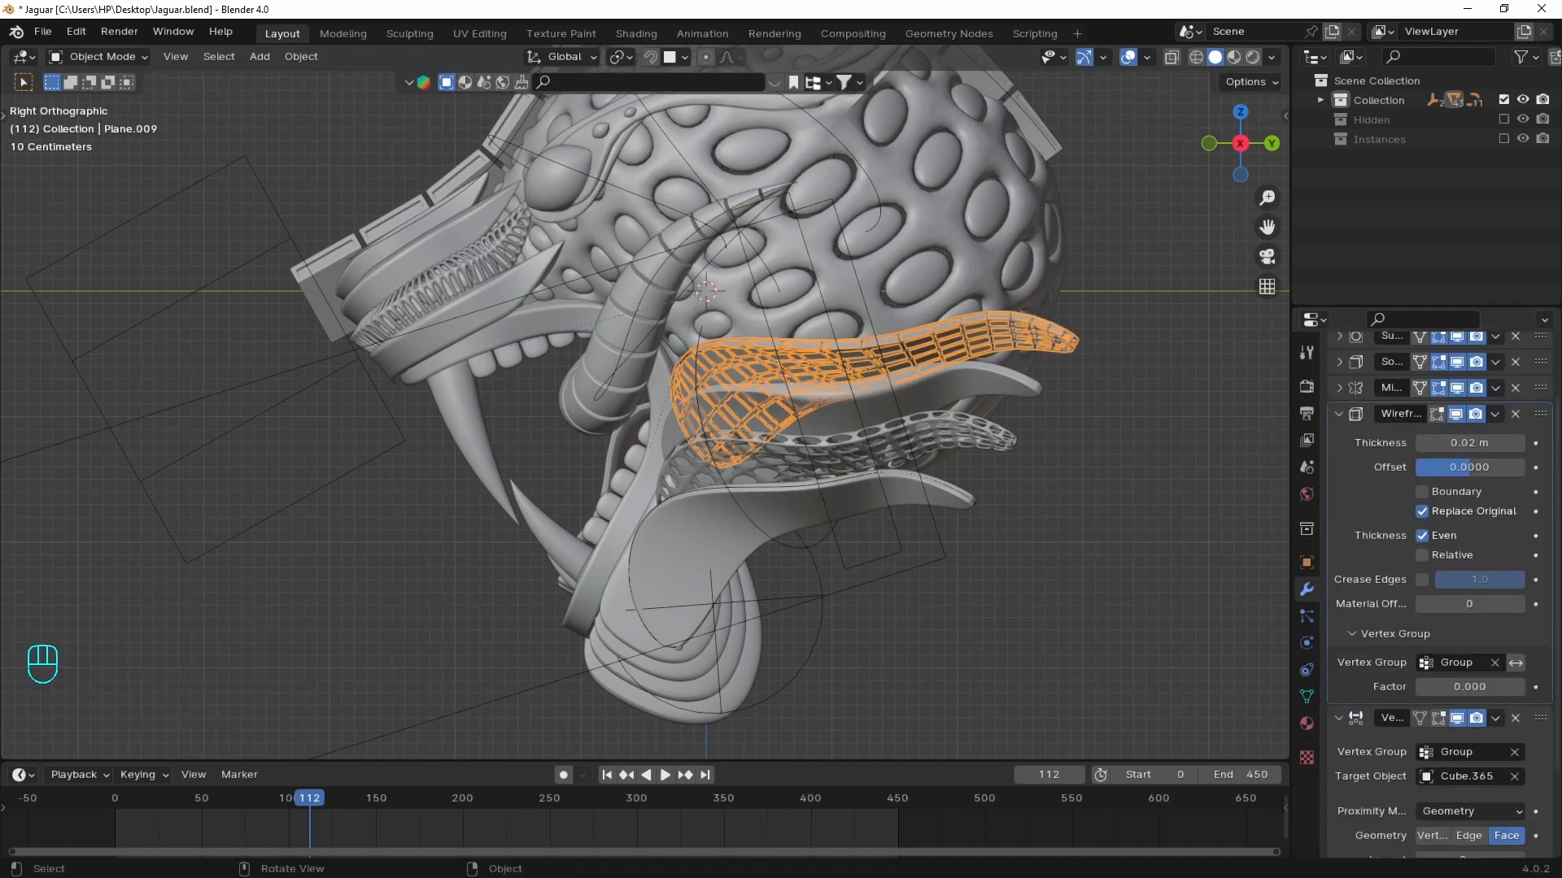
- Test the separated box's influence on the wireframe fin with a temporary move, then cancel the move
{"action": "scroll", "coordinate": [915, 418], "scroll_direction": "up", "scroll_amount": 1}
{"action": "middle_click_drag", "start_coordinate": [1077, 462], "coordinate": [1004, 472], "text": "shift"}
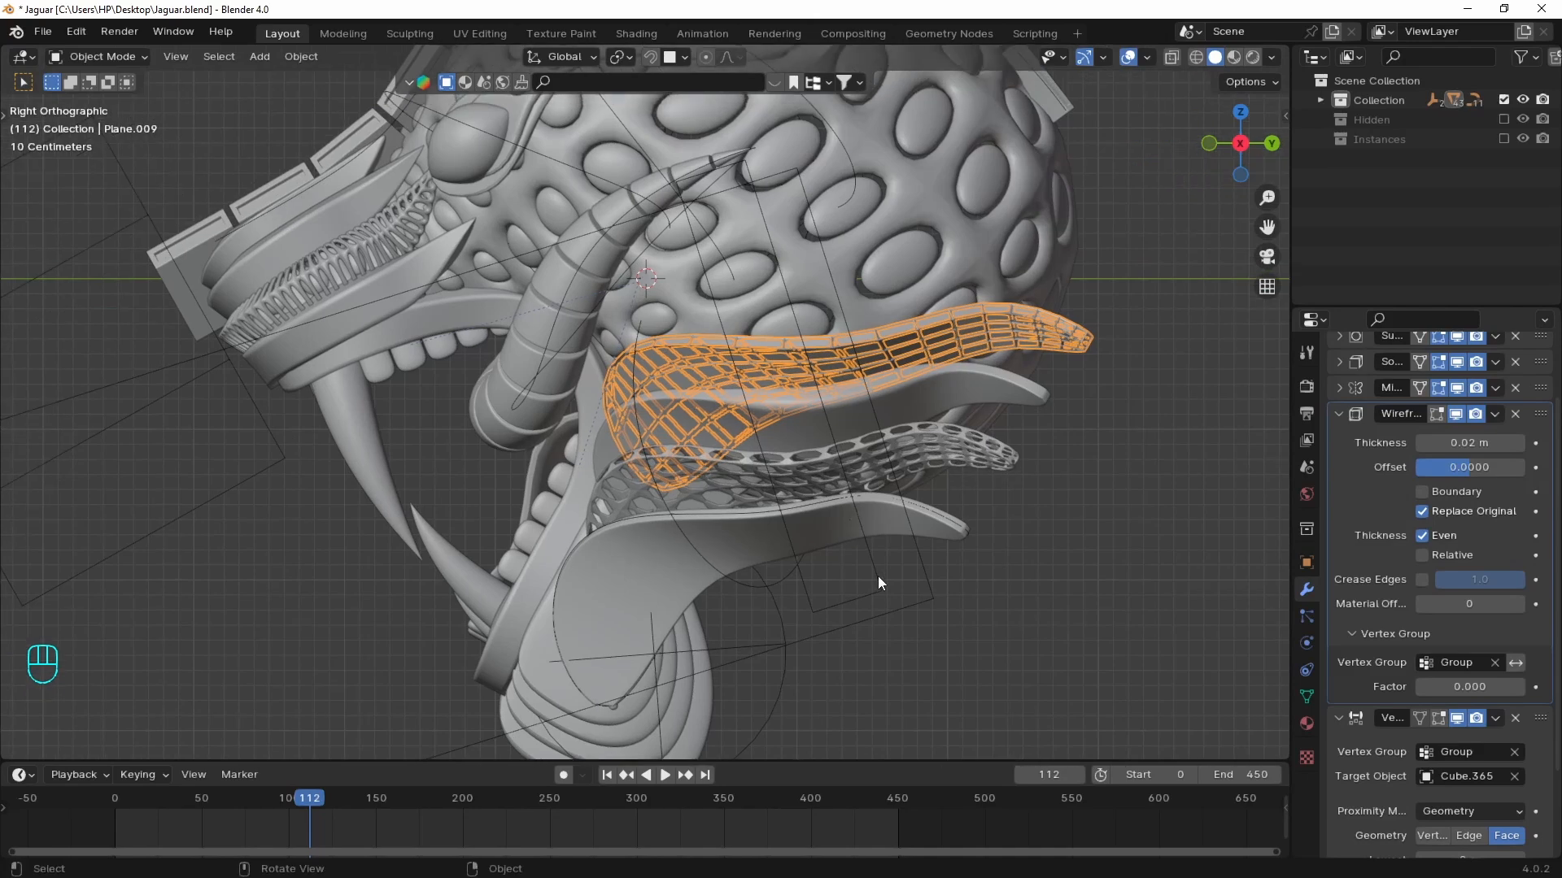
{"action": "left_click", "coordinate": [877, 578]}
{"action": "key", "text": "g"}
{"action": "right_click", "coordinate": [1062, 339]}
- Place the fin's Vertex Weight Proximity modifier above Wireframe in the stack and test it by temporarily moving the box
{"action": "left_click", "coordinate": [1057, 329]}
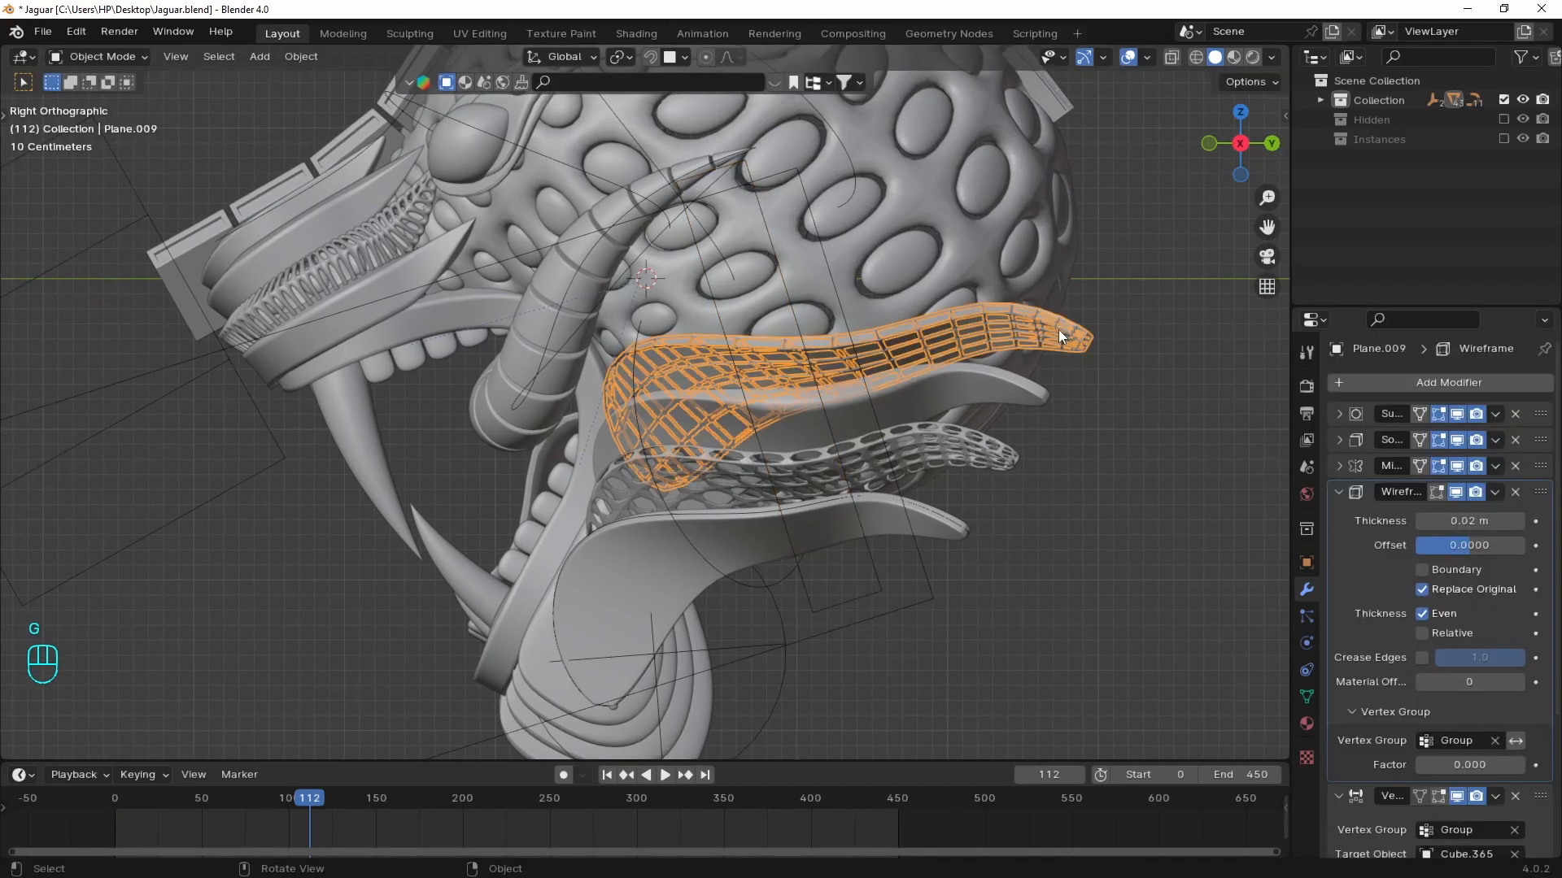
{"action": "scroll", "coordinate": [1493, 599], "scroll_direction": "down", "scroll_amount": 5}
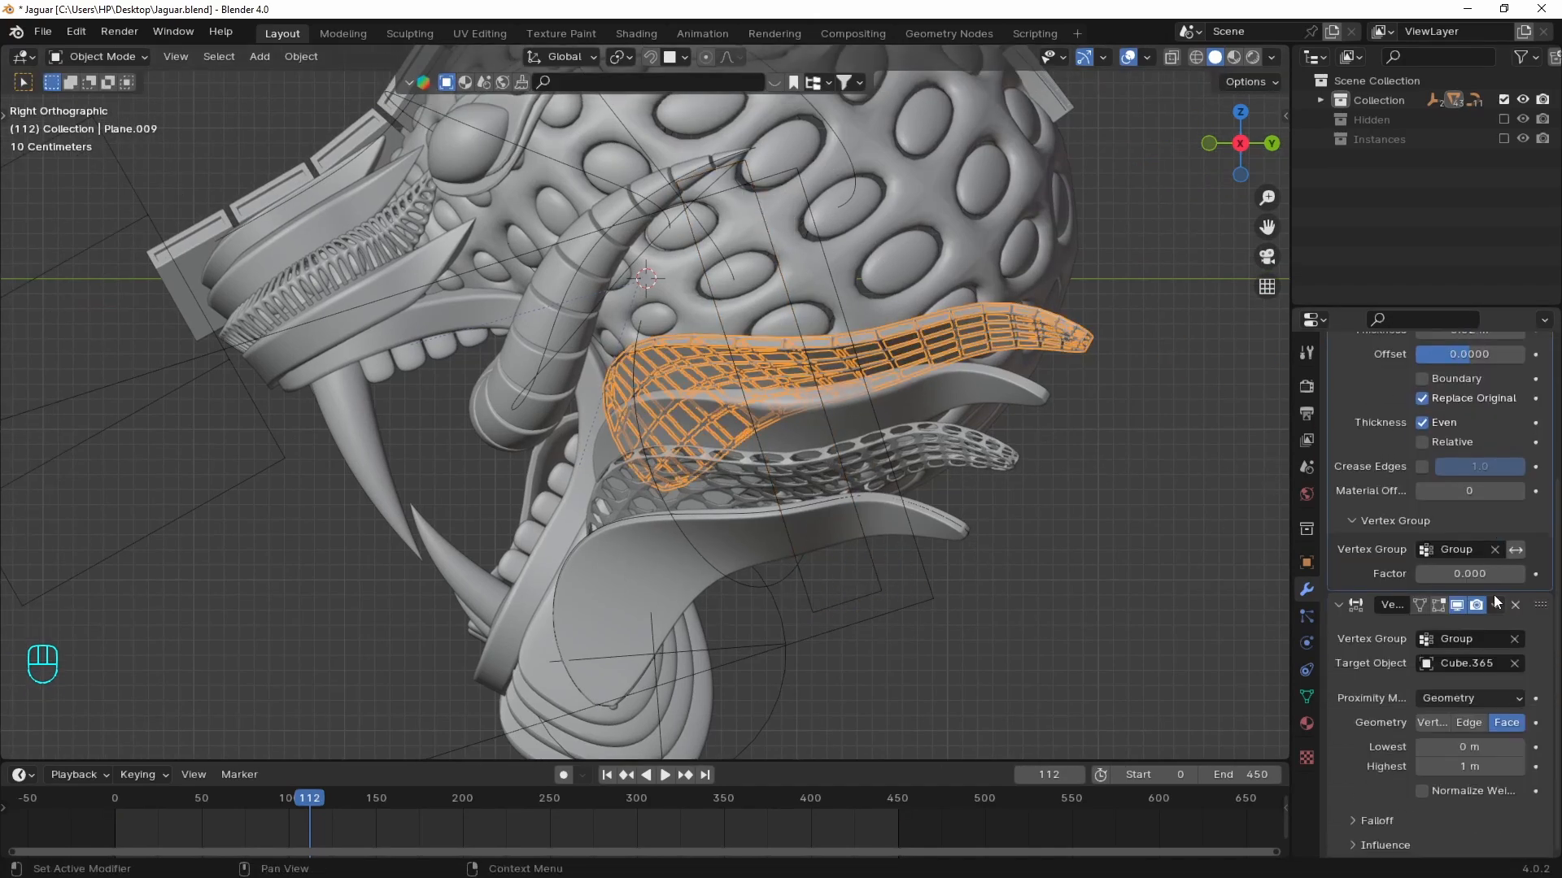
{"action": "scroll", "coordinate": [1494, 598], "scroll_direction": "up", "scroll_amount": 4}
{"action": "left_click_drag", "start_coordinate": [1530, 764], "coordinate": [1458, 453]}
{"action": "left_click", "coordinate": [866, 559]}
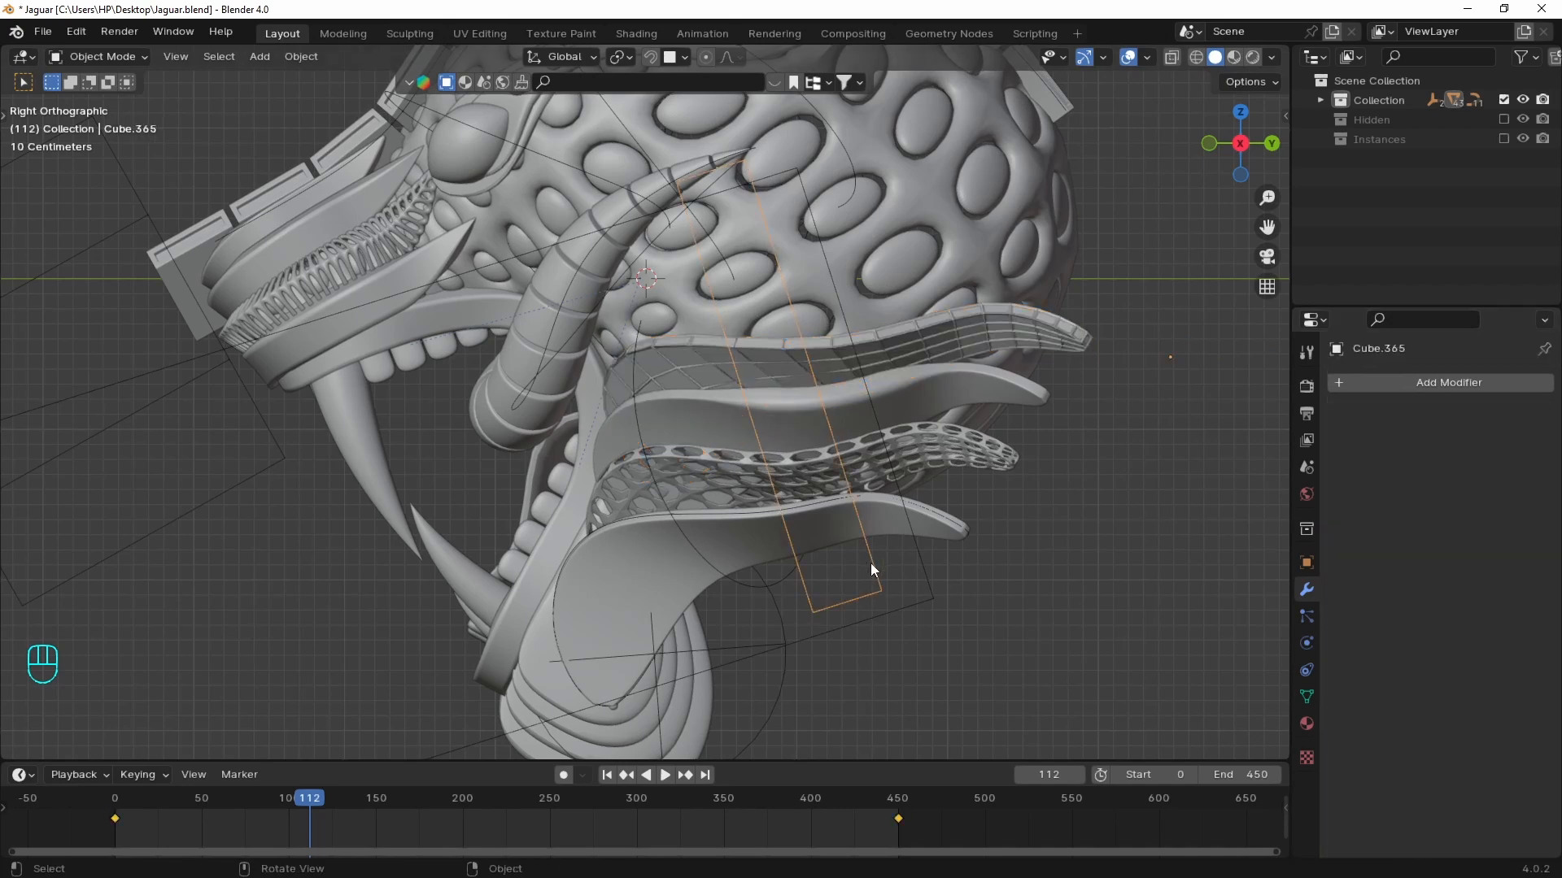
{"action": "key", "text": "g"}
- Set the fin's proximity range to 0.87 m lowest and 3.2 m highest, with an inverted Linear falloff
{"action": "left_click", "coordinate": [1013, 341]}
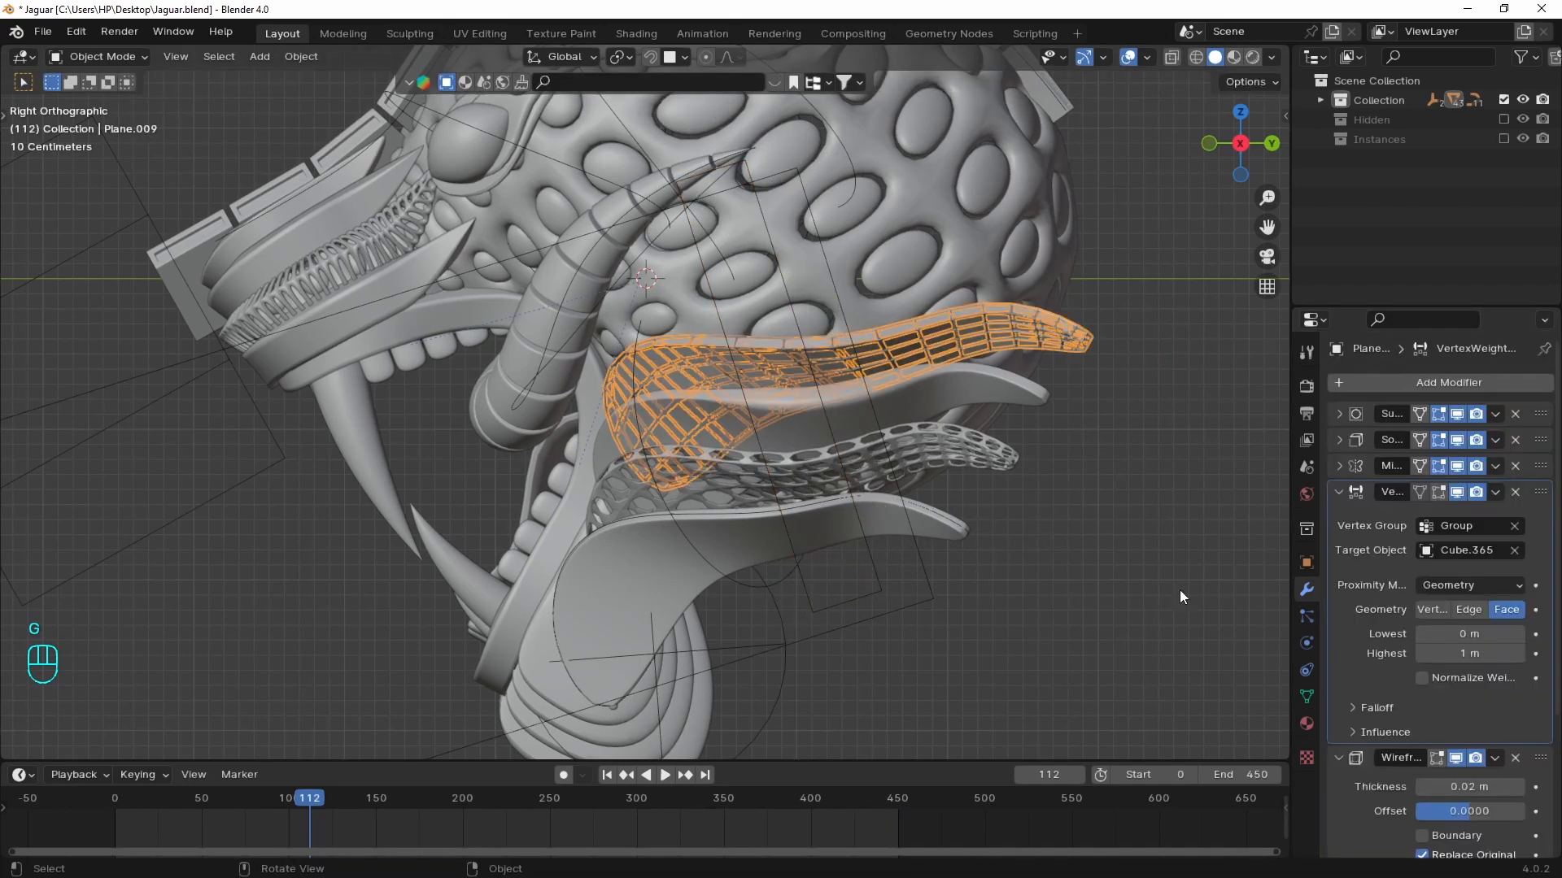
{"action": "scroll", "coordinate": [1460, 683], "scroll_direction": "down", "scroll_amount": 1}
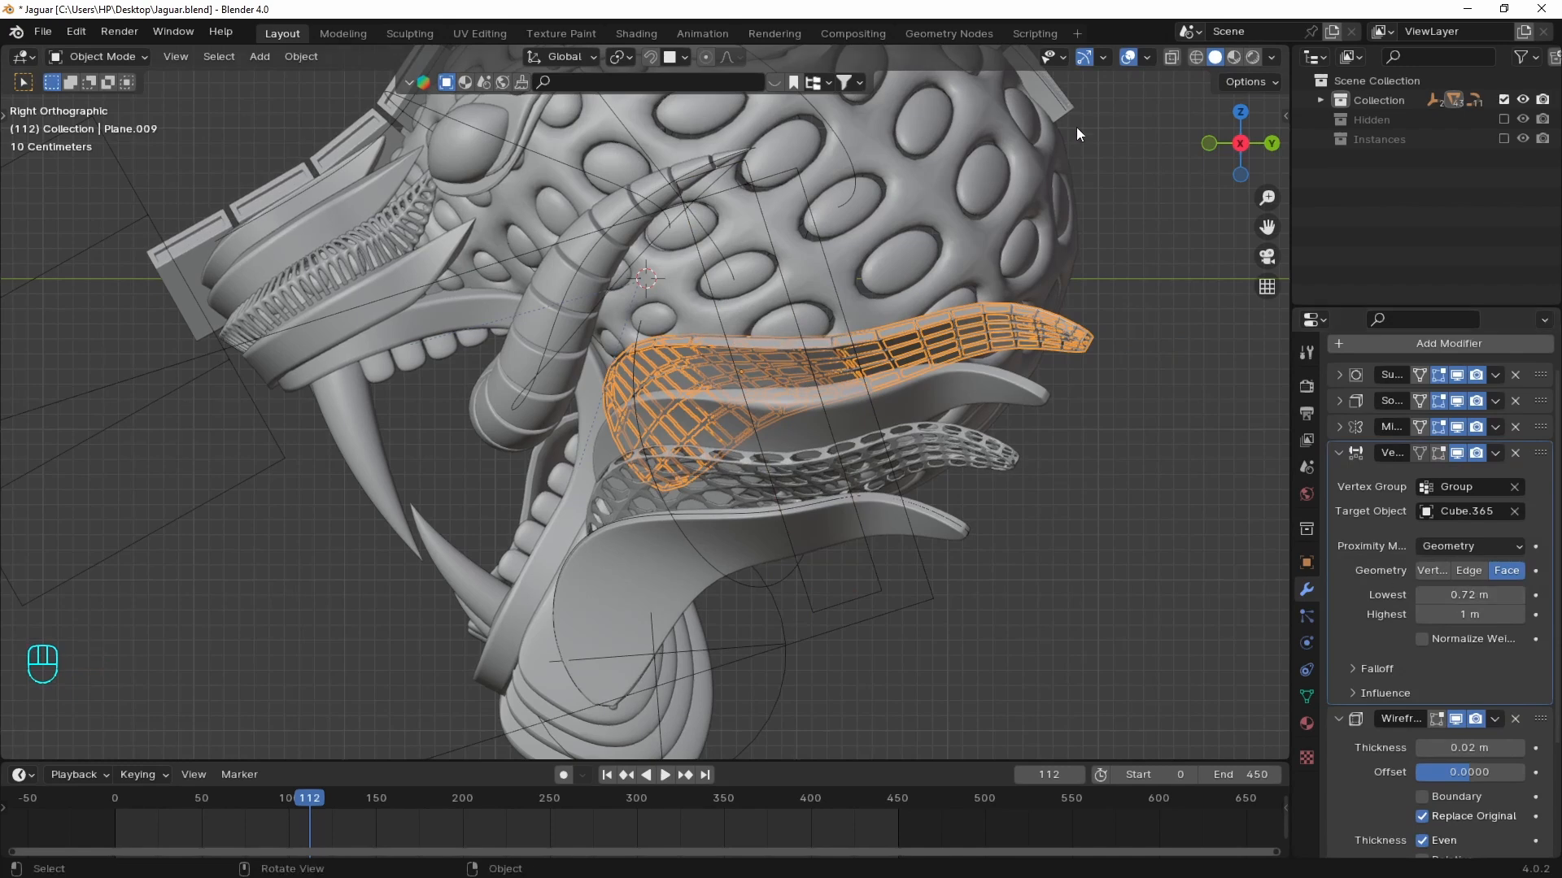
{"action": "left_click", "coordinate": [1130, 57]}
{"action": "left_click_drag", "start_coordinate": [1468, 595], "coordinate": [1505, 594], "text": "shift"}
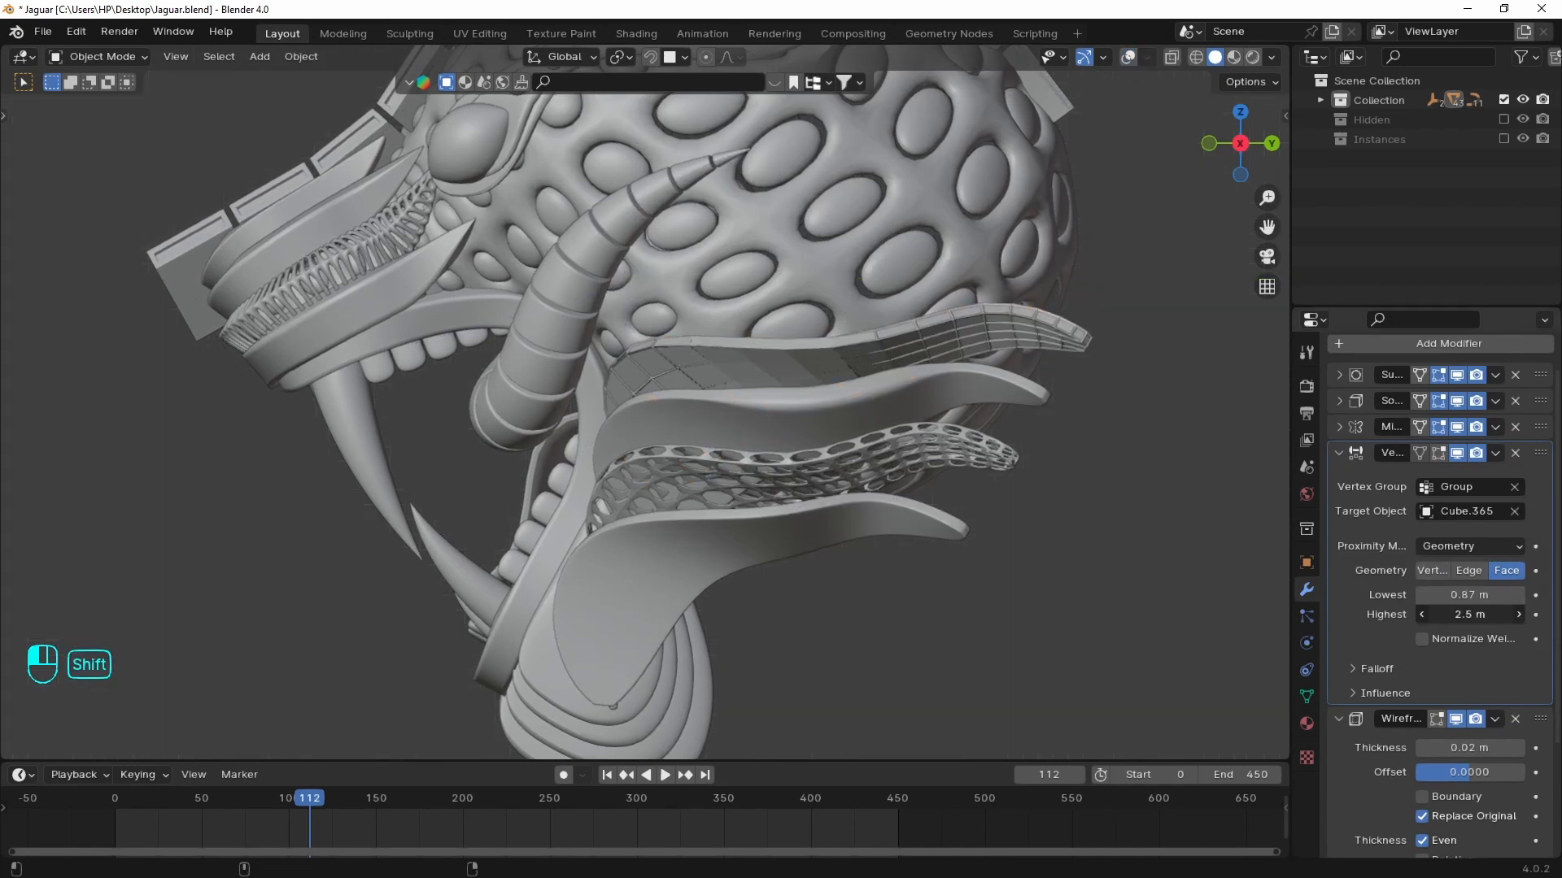
{"action": "left_click", "coordinate": [1354, 668]}
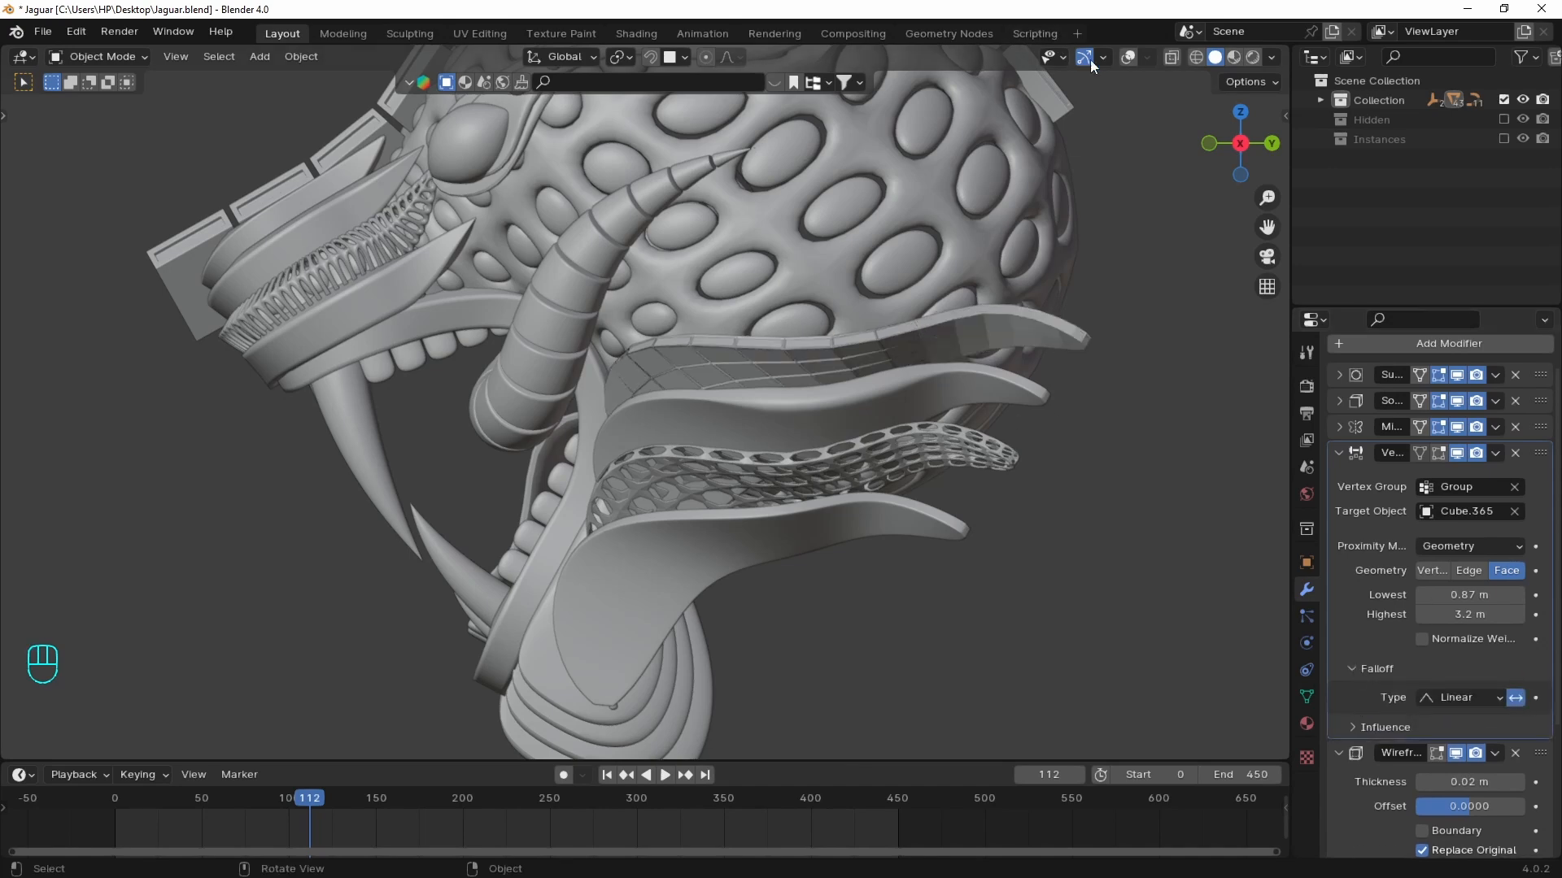
- Turn the viewport overlays back on and move the separated box forward from the fins to the mouth
{"action": "key", "text": "g"}
{"action": "left_click", "coordinate": [1129, 56]}
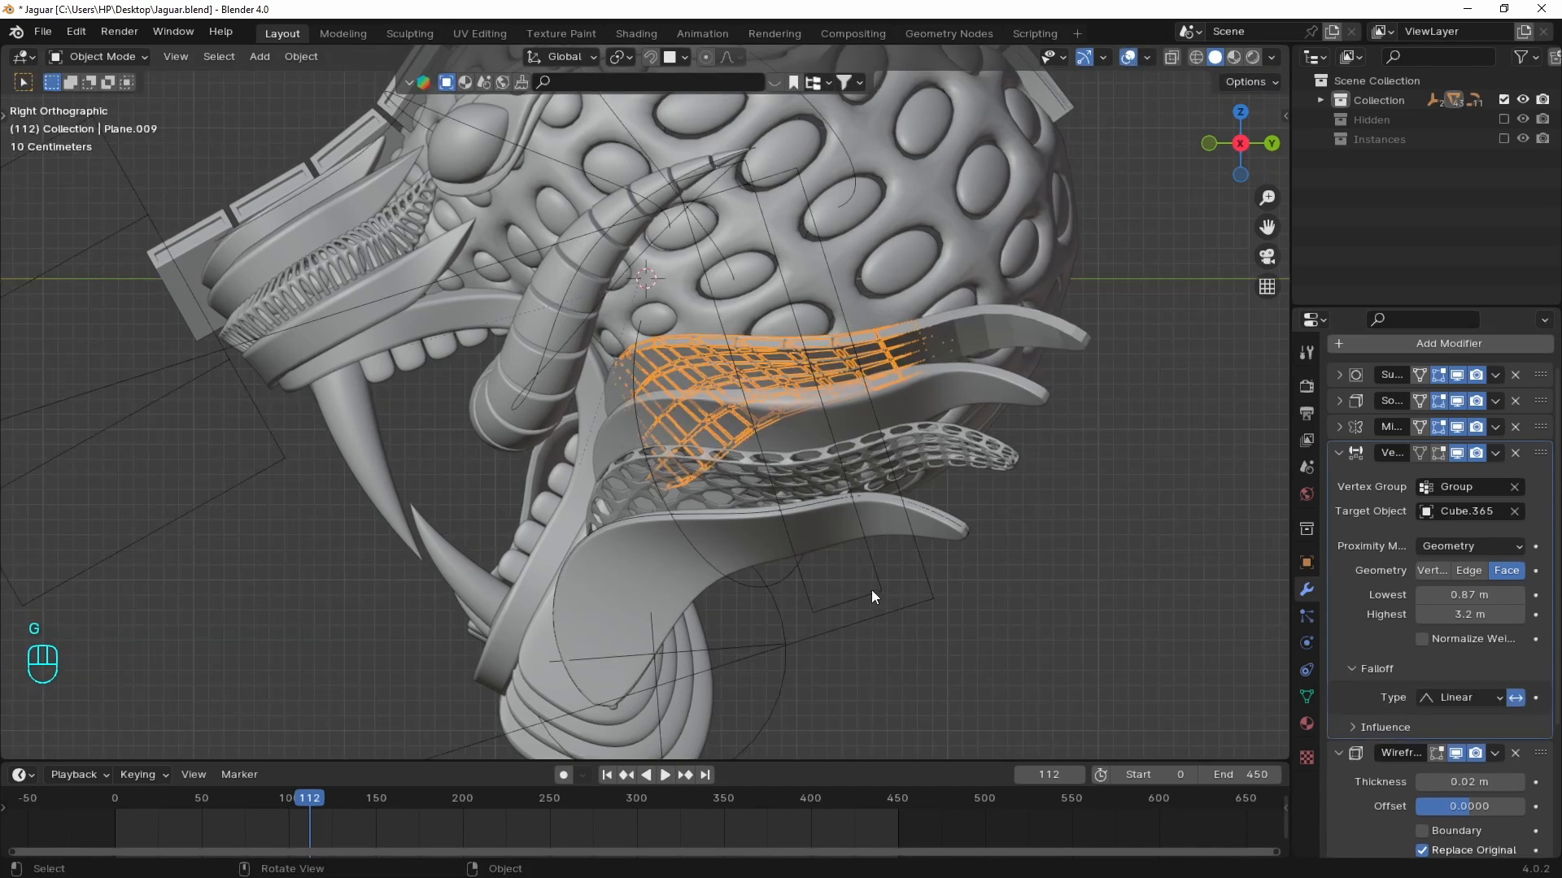
{"action": "left_click", "coordinate": [871, 589]}
{"action": "key", "text": "g"}
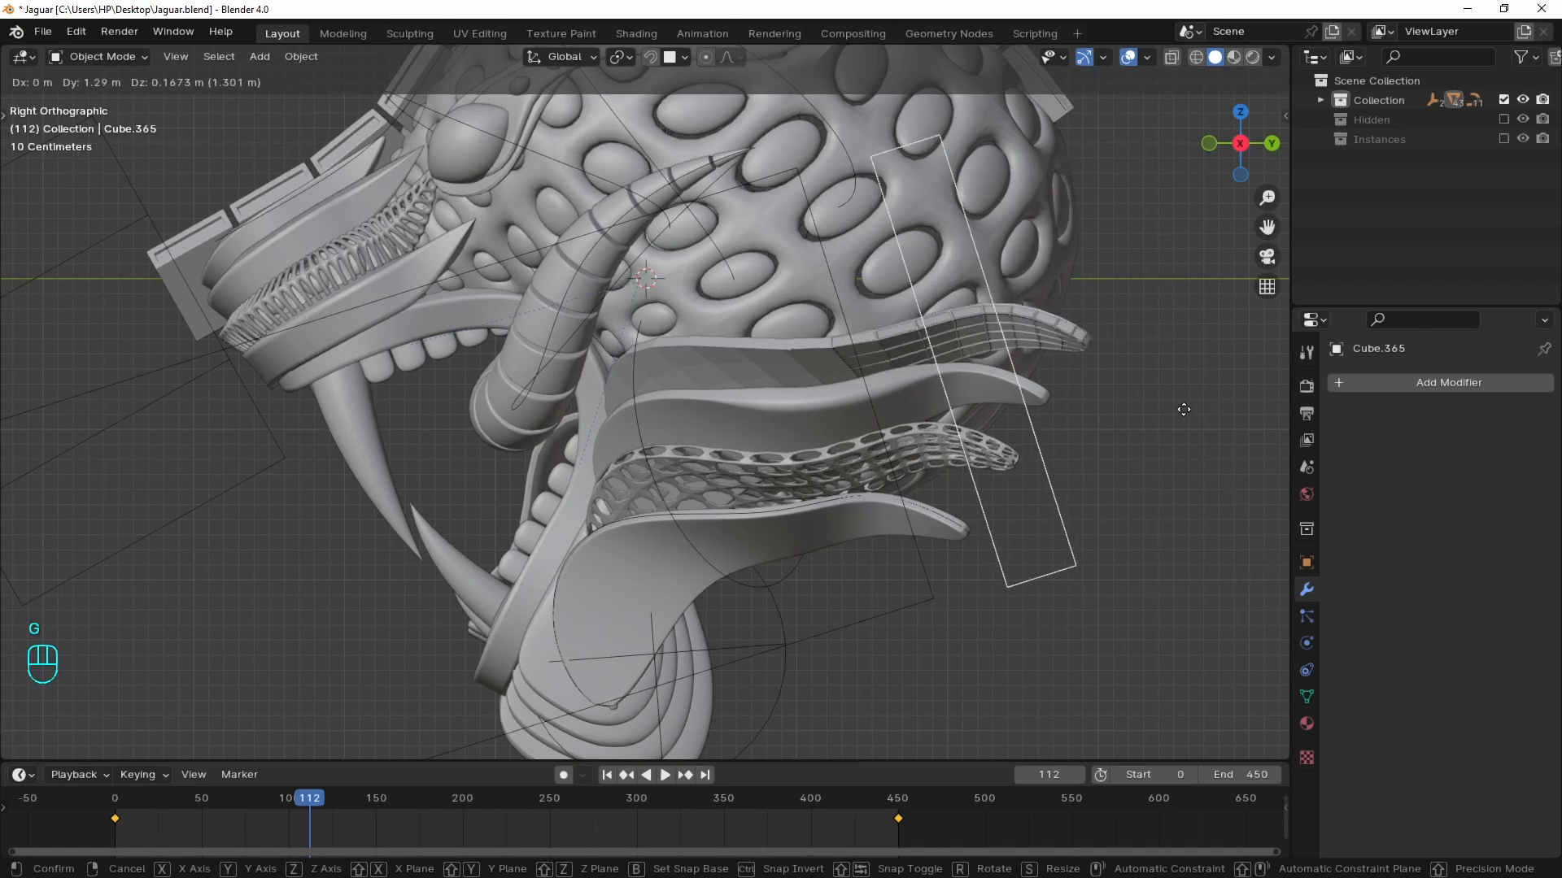
{"action": "left_click", "coordinate": [667, 510]}
- Duplicate the separated box's mesh within the same object and place the copy well in front of the snout
{"action": "scroll", "coordinate": [667, 509], "scroll_direction": "down", "scroll_amount": 2}
{"action": "key", "text": "Tab"}
{"action": "key", "text": "a"}
{"action": "key", "text": "shift+d"}
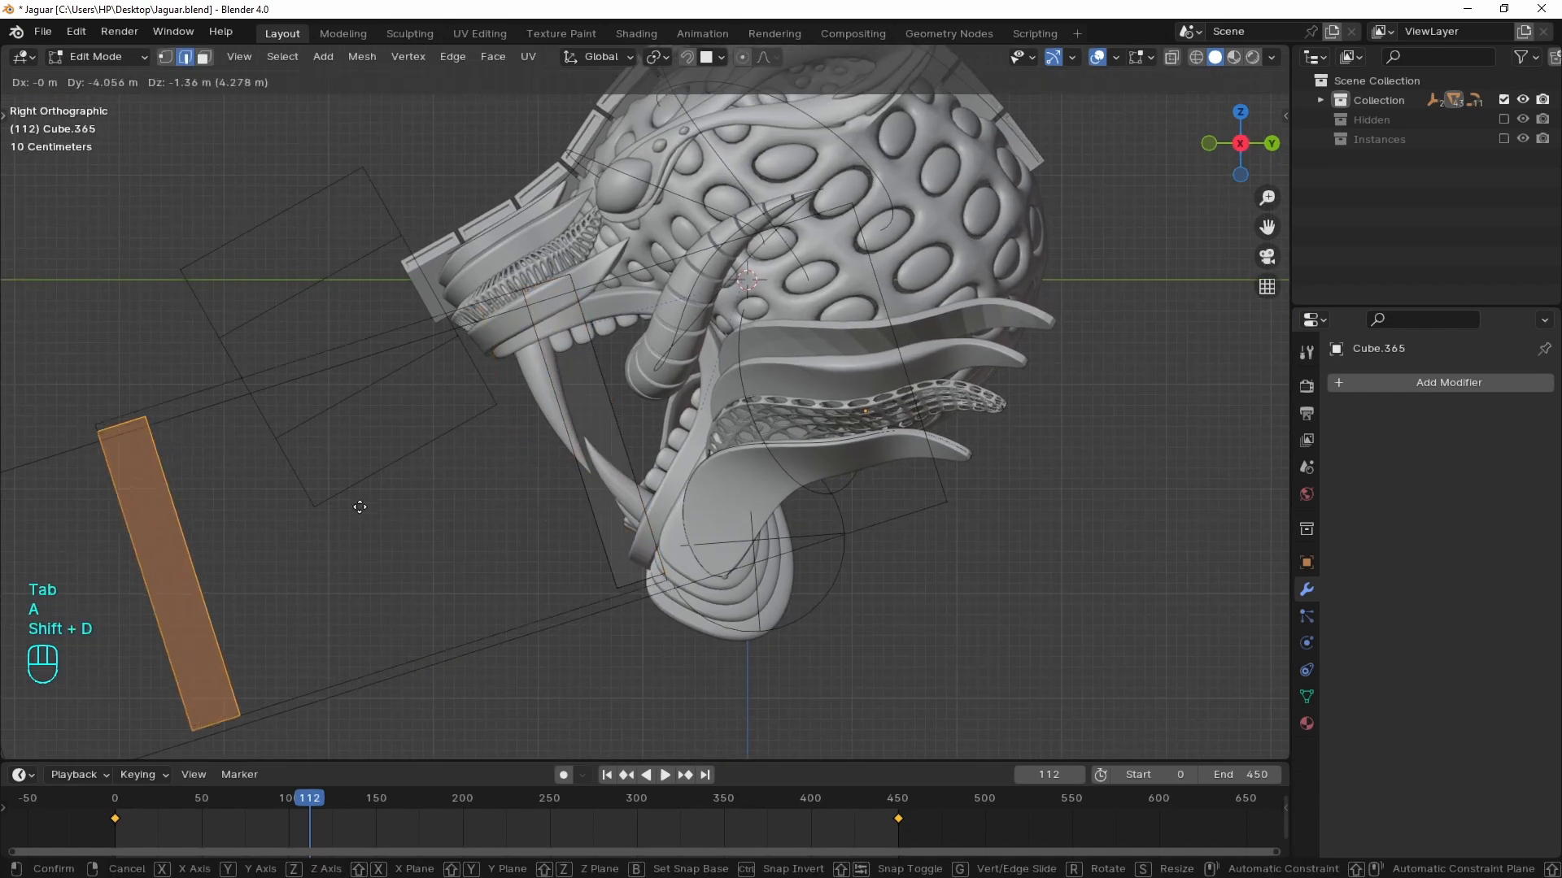
{"action": "left_click", "coordinate": [327, 517]}
{"action": "middle_click_drag", "start_coordinate": [491, 505], "coordinate": [584, 489], "text": "shift"}
{"action": "key", "text": "Tab"}
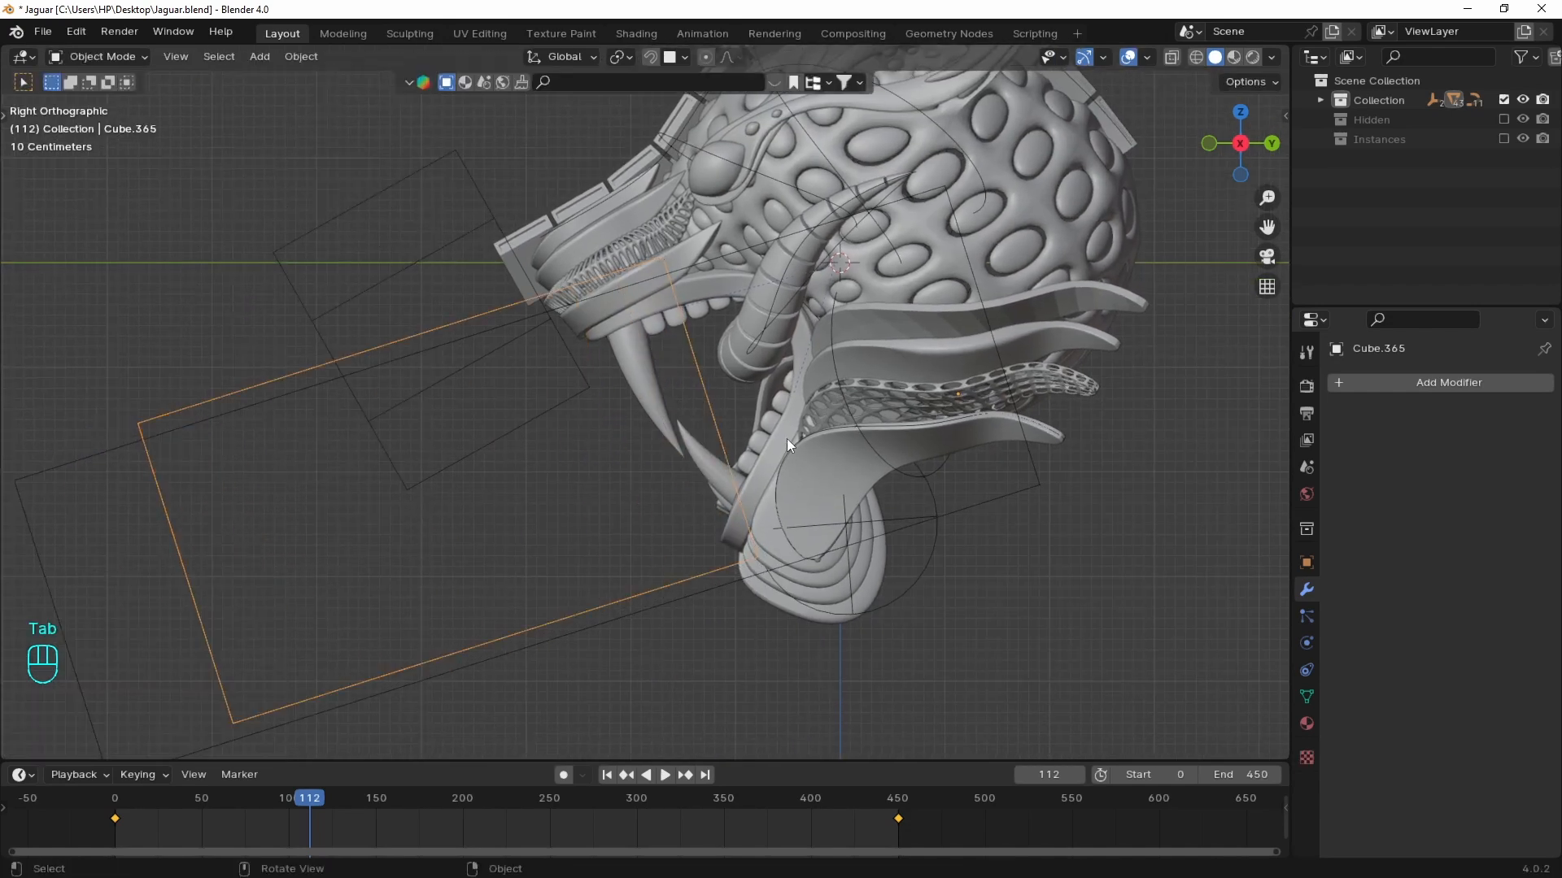
- Reposition the two-box object by the mouth at frame 112 and delete its existing keyframes
{"action": "key", "text": "g"}
{"action": "left_click", "coordinate": [731, 481]}
{"action": "key", "text": "shift+Left"}
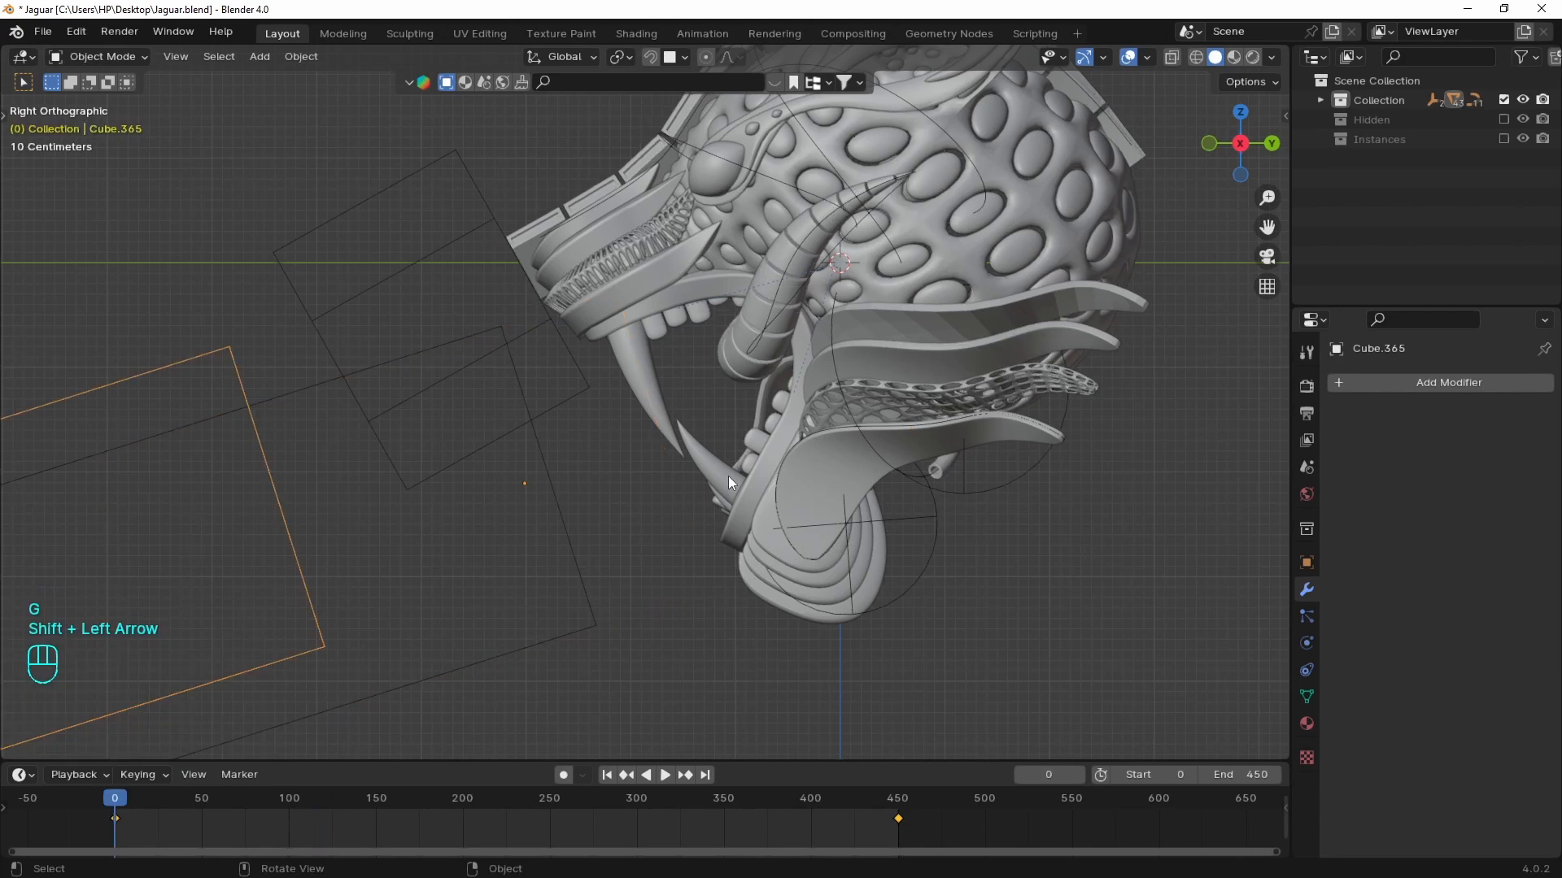
{"action": "key", "text": "ctrl+z"}
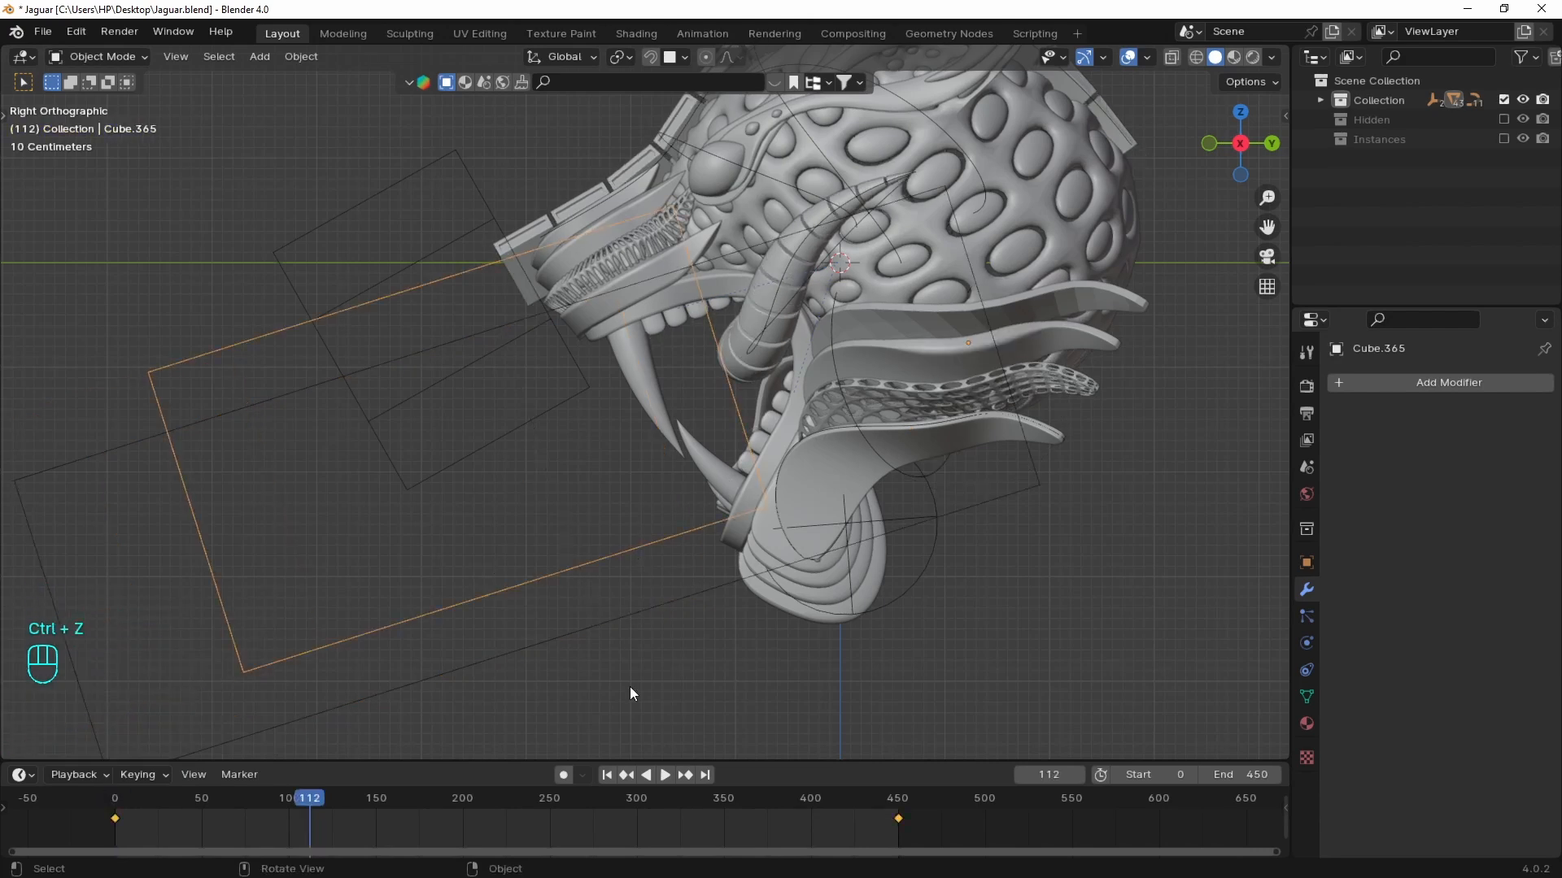
{"action": "key", "text": "Delete"}
- Keyframe the two-box object at frame 0 before the jaw and at frame 450, moved along local Y behind the head
{"action": "key", "text": "shift+Left"}
{"action": "key", "text": "i"}
{"action": "left_click", "coordinate": [588, 401]}
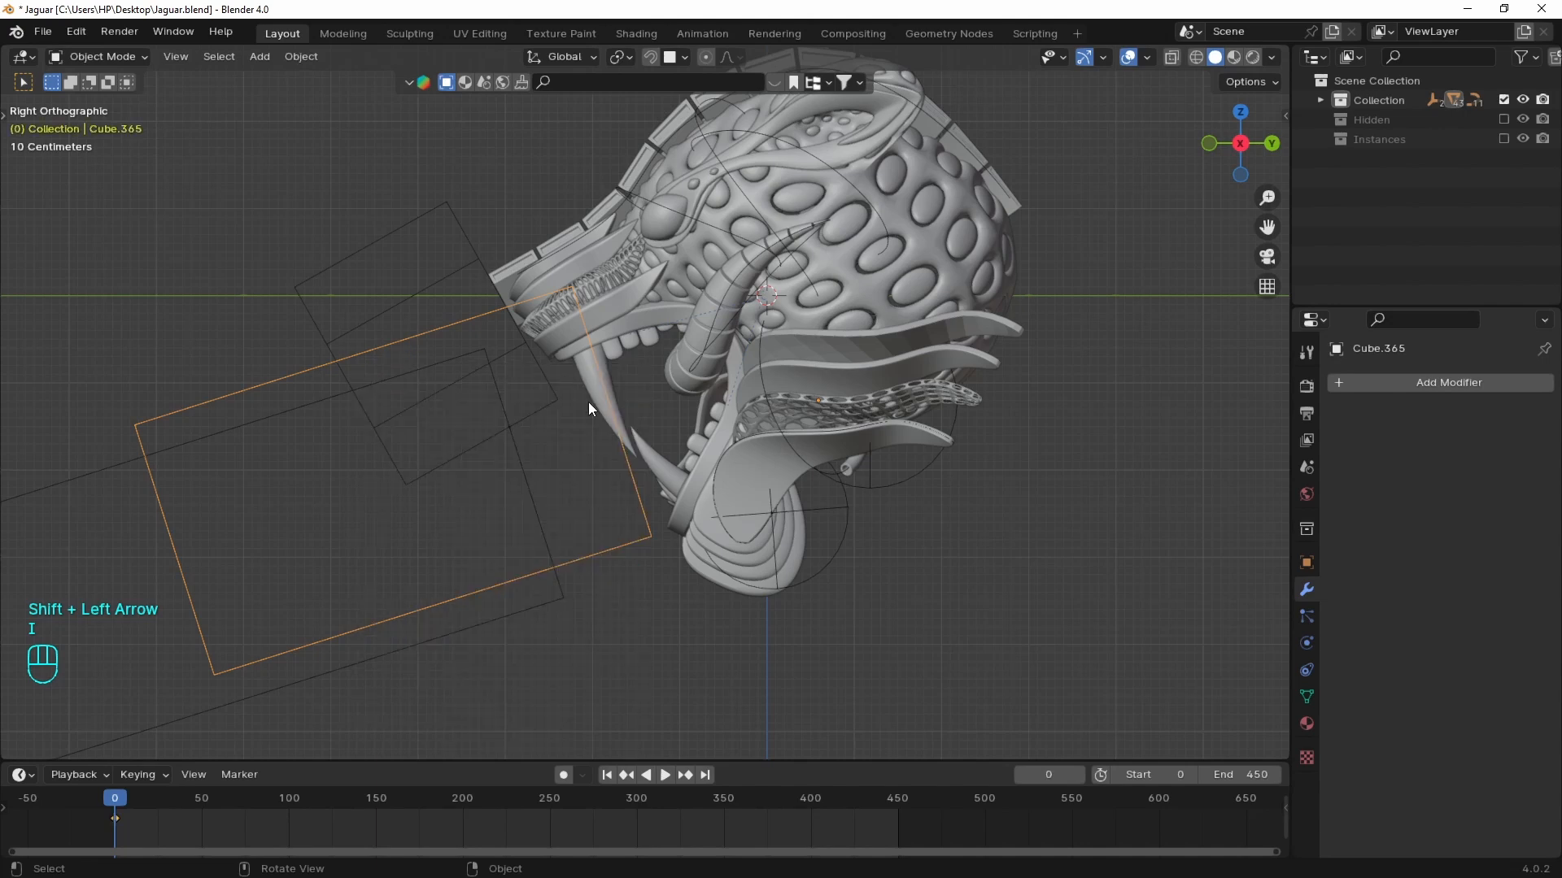
{"action": "key", "text": "shift+Right"}
{"action": "key", "text": "g"}
{"action": "key", "text": "y"}
{"action": "key", "text": "y"}
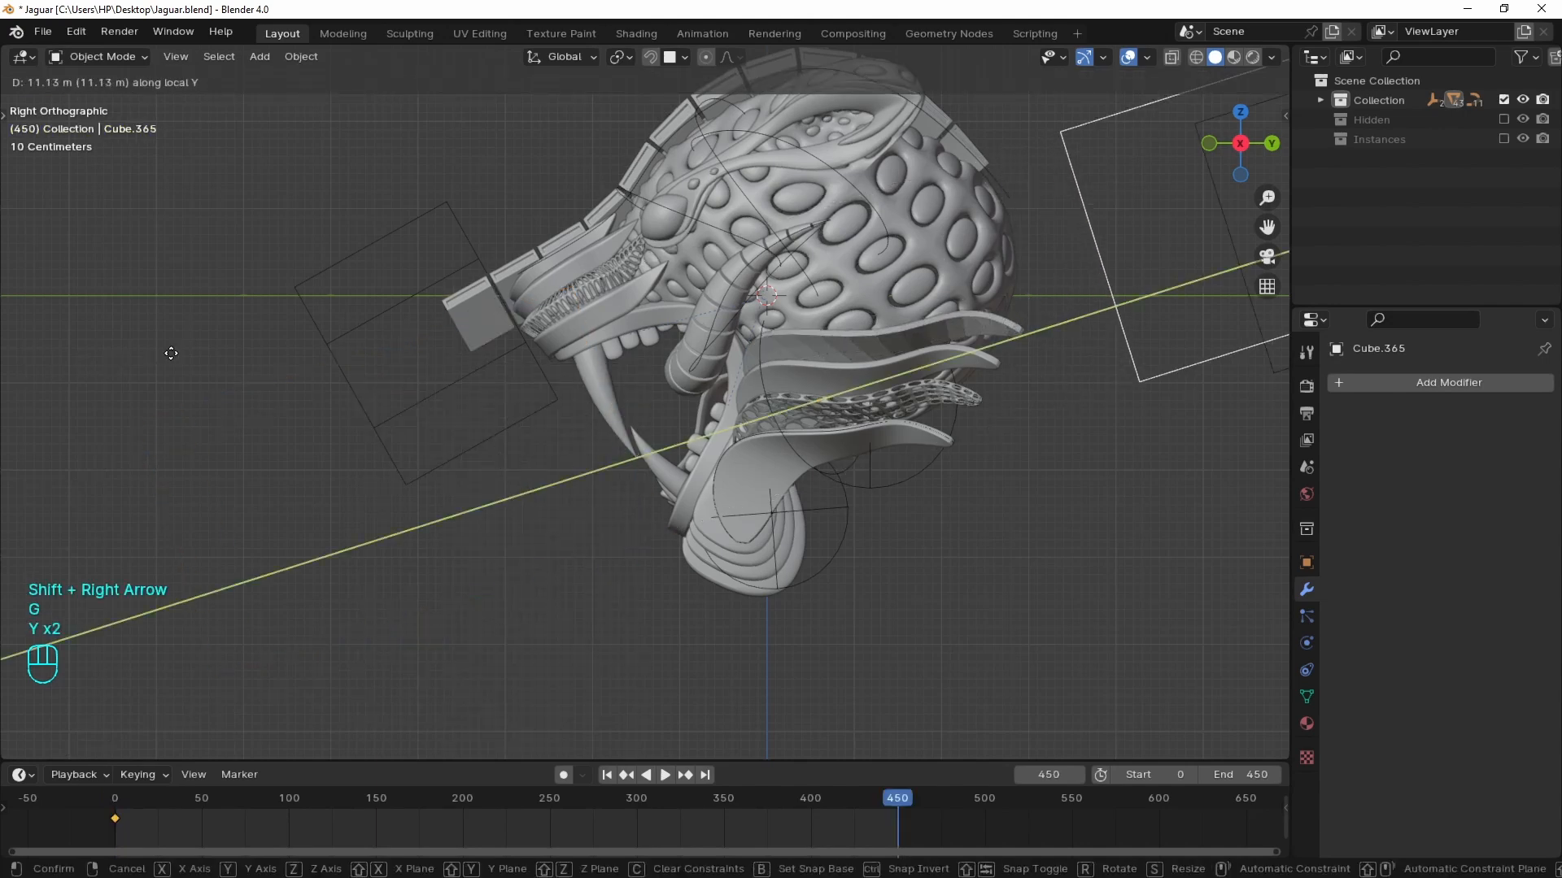
{"action": "left_click", "coordinate": [290, 377]}
{"action": "key", "text": "i"}
{"action": "left_click", "coordinate": [295, 378]}
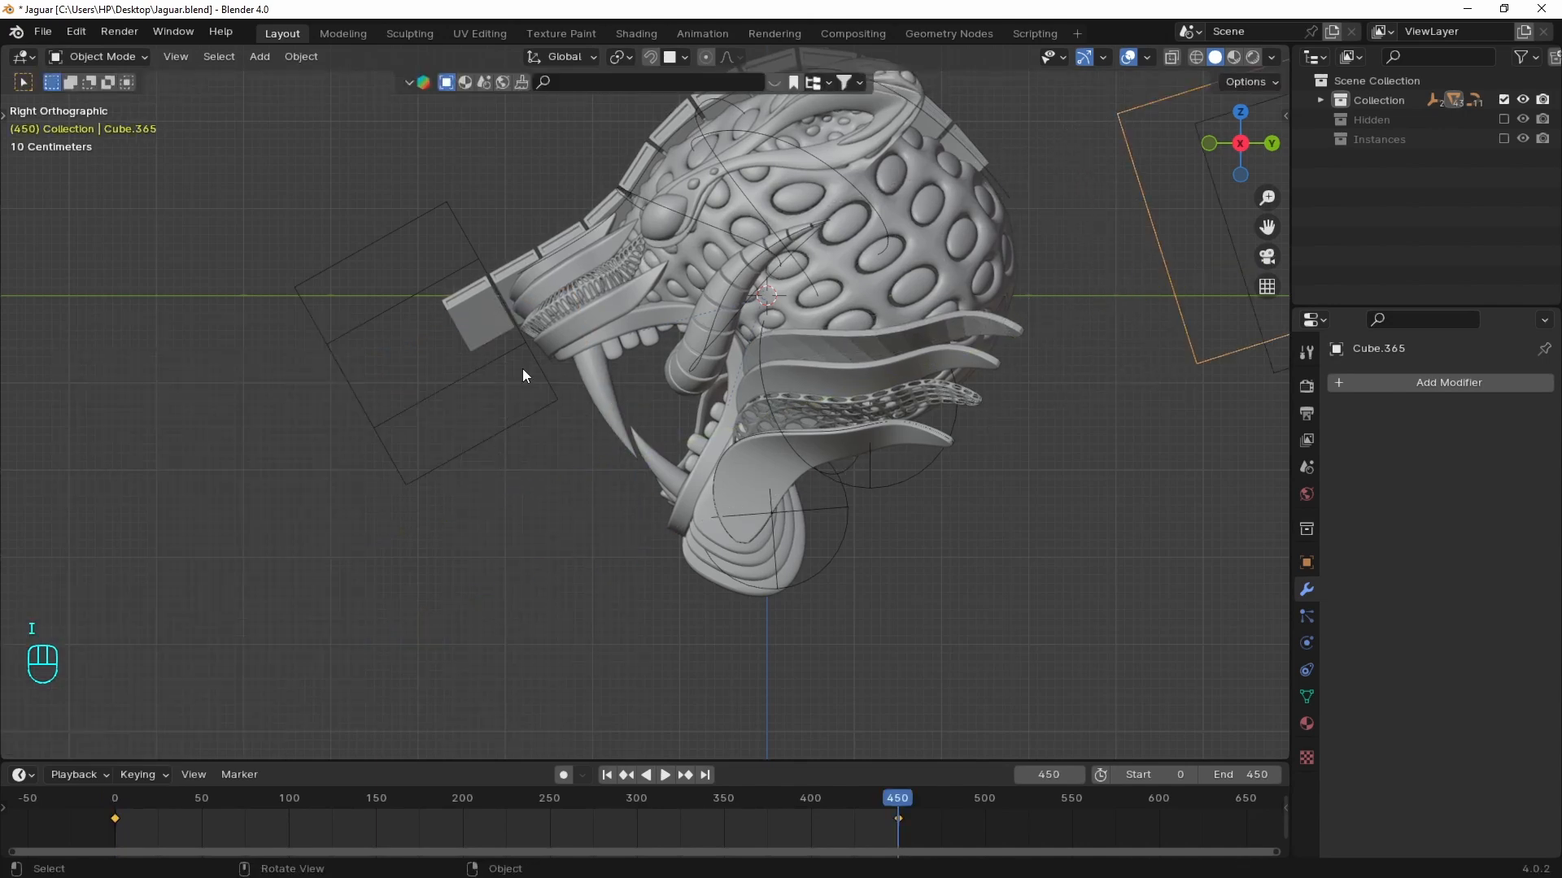
- Play the animation in perspective and check the wireframe effect on the uppermost fin
{"action": "scroll", "coordinate": [1018, 397], "scroll_direction": "up", "scroll_amount": 1}
{"action": "middle_click_drag", "start_coordinate": [944, 330], "coordinate": [814, 427]}
{"action": "key", "text": "space"}
{"action": "key", "text": "space"}
- Try a Simplify viewport max subdivision of 1, return it to 2, and play the animation
{"action": "left_click", "coordinate": [1307, 386]}
{"action": "key", "text": "space"}
{"action": "scroll", "coordinate": [936, 480], "scroll_direction": "up", "scroll_amount": 1}
{"action": "key", "text": "space"}
{"action": "scroll", "coordinate": [1409, 779], "scroll_direction": "down", "scroll_amount": 3}
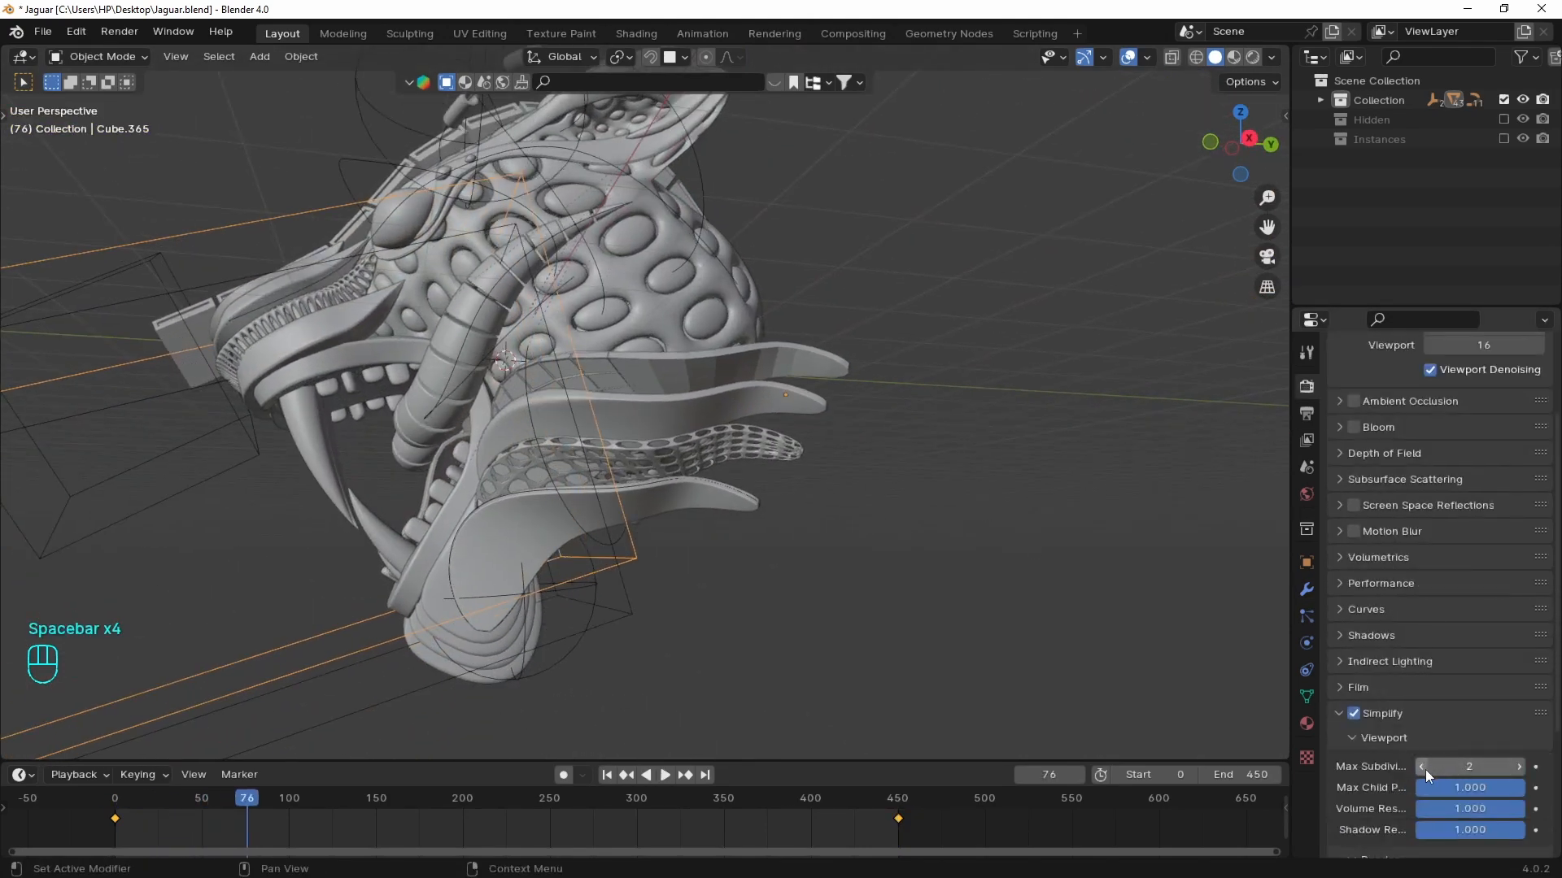
{"action": "left_click", "coordinate": [1424, 769]}
{"action": "left_click", "coordinate": [1521, 768]}
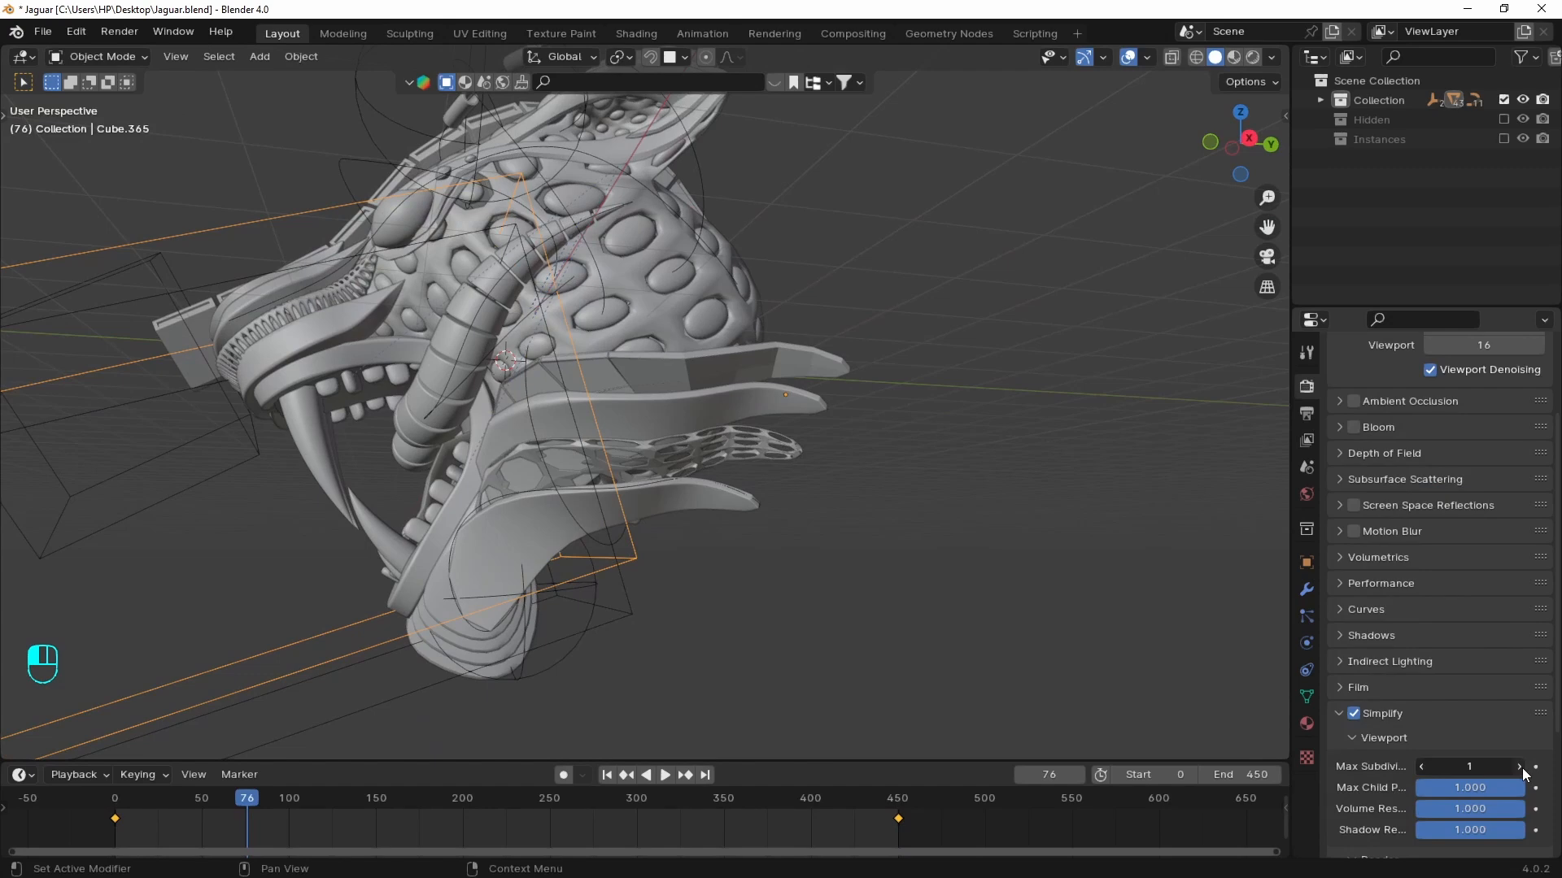
{"action": "key", "text": "space"}
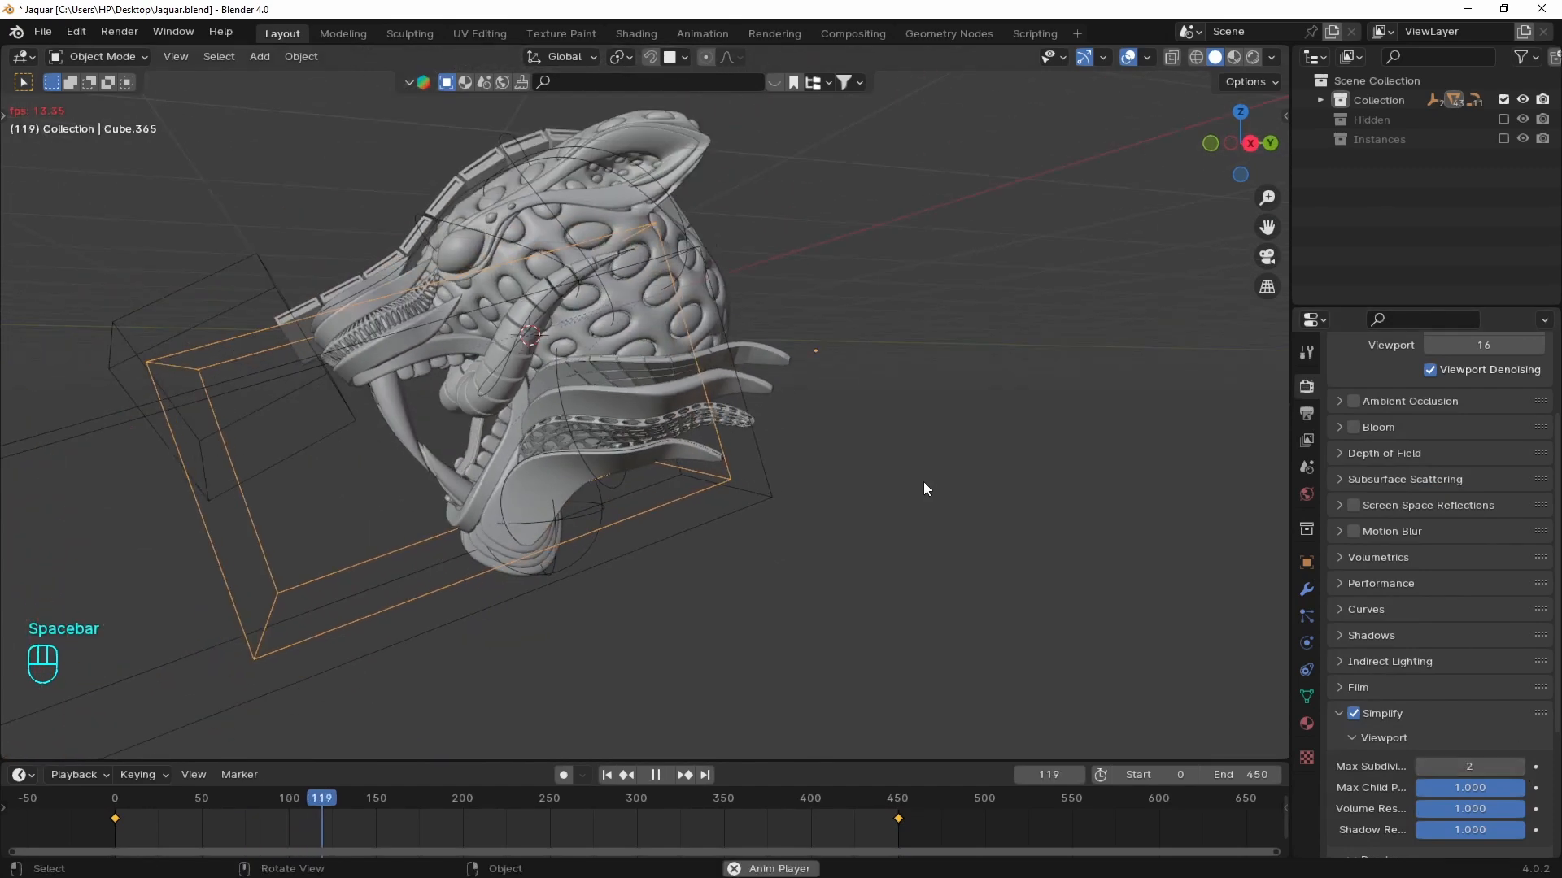